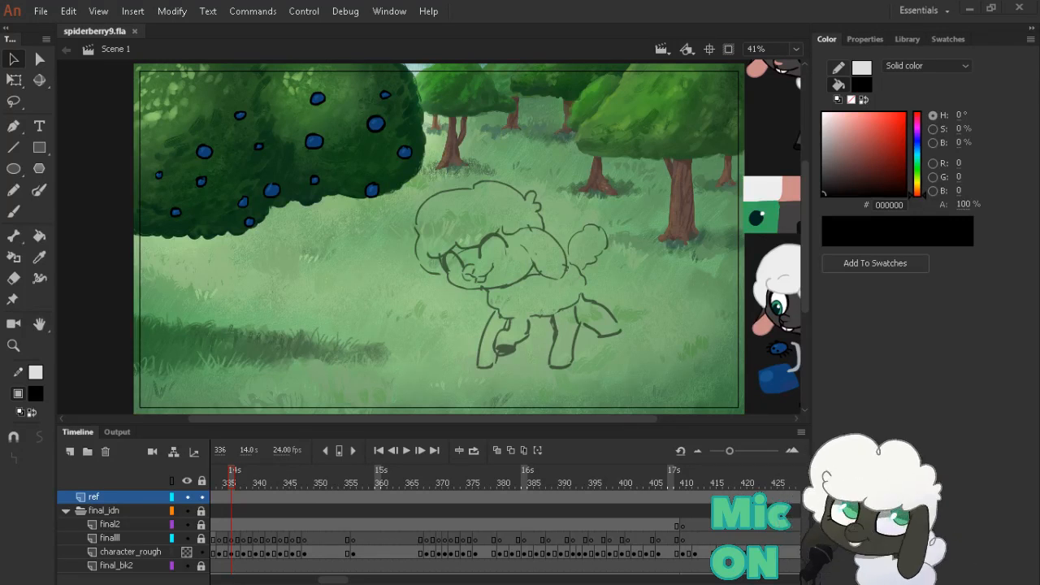
Select frame 334 on the finalll layer, then move to frame 332 and centre the timeline on it
{"action": "scroll", "coordinate": [528, 308], "scroll_direction": "up", "scroll_amount": 2}
{"action": "key", "text": "space"}
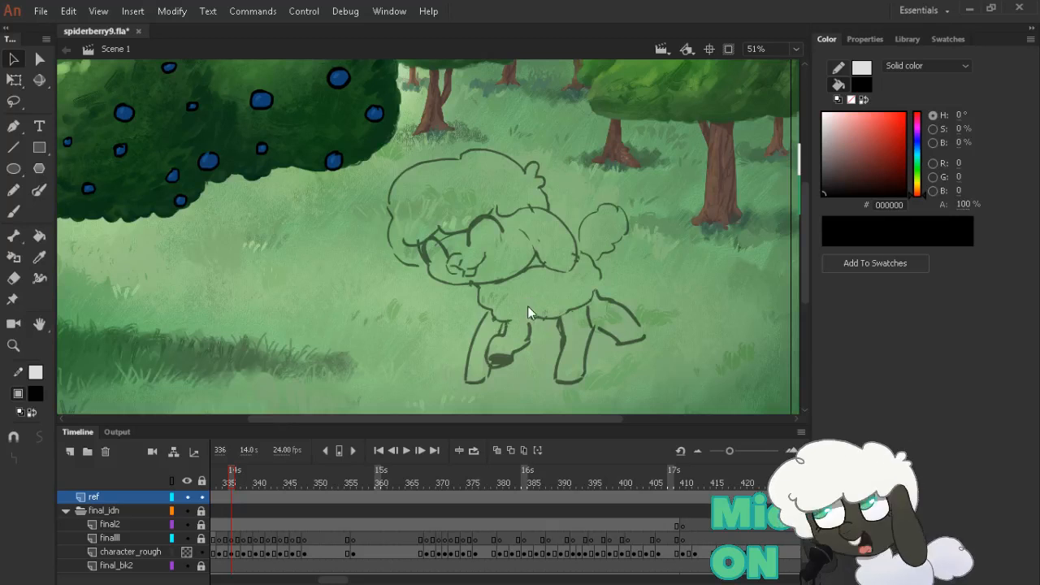
{"action": "left_click", "coordinate": [220, 540]}
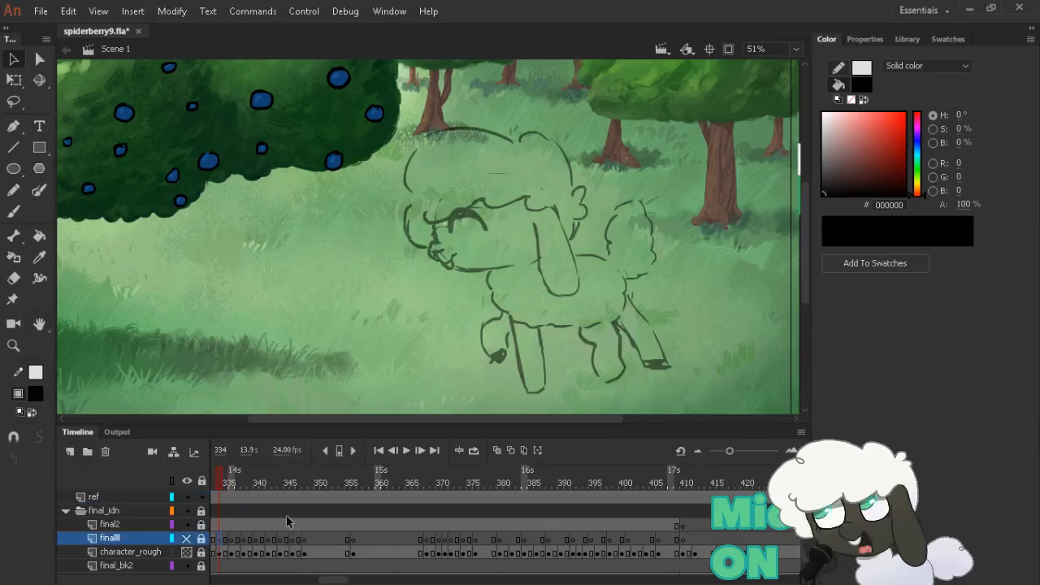
{"action": "key", "text": "comma"}
{"action": "key", "text": "comma"}
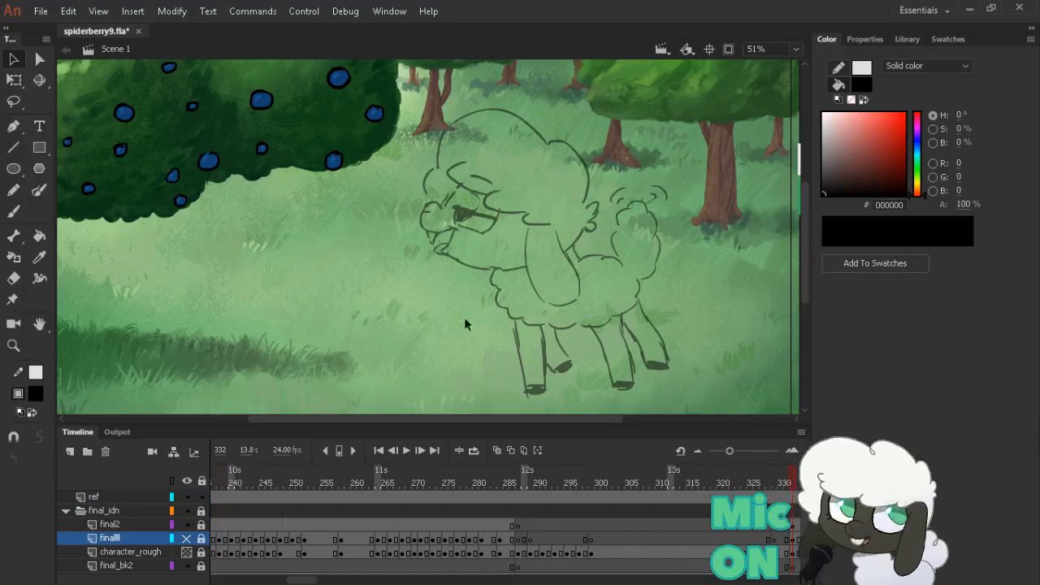
{"action": "left_click", "coordinate": [459, 450]}
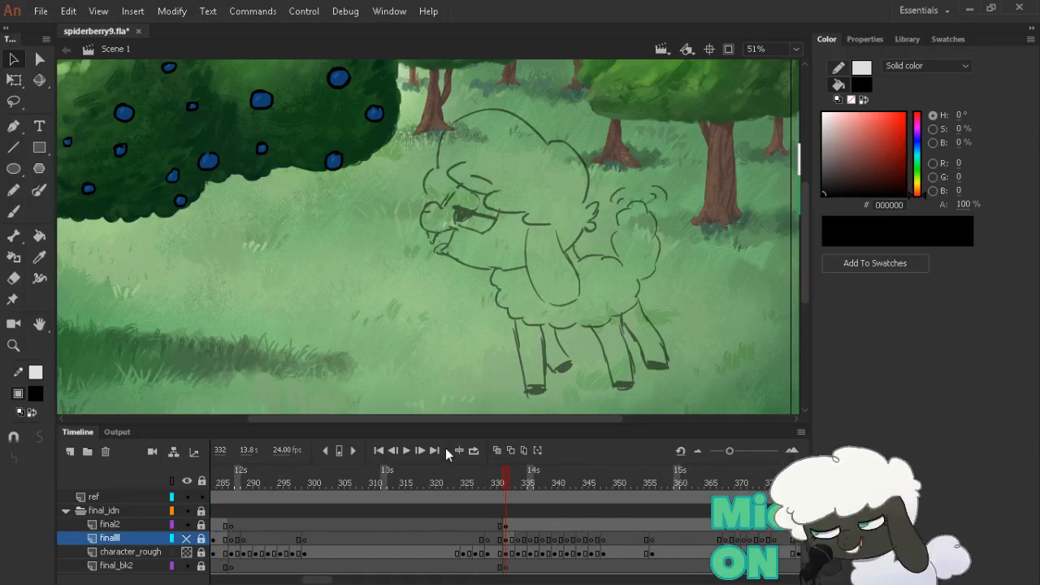
Flip between frames 332 and 334 to compare the lamb's rough poses
{"action": "left_click_drag", "start_coordinate": [622, 325], "coordinate": [581, 315]}
{"action": "key", "text": "period"}
{"action": "key", "text": "period"}
{"action": "key", "text": "comma"}
{"action": "key", "text": "comma"}
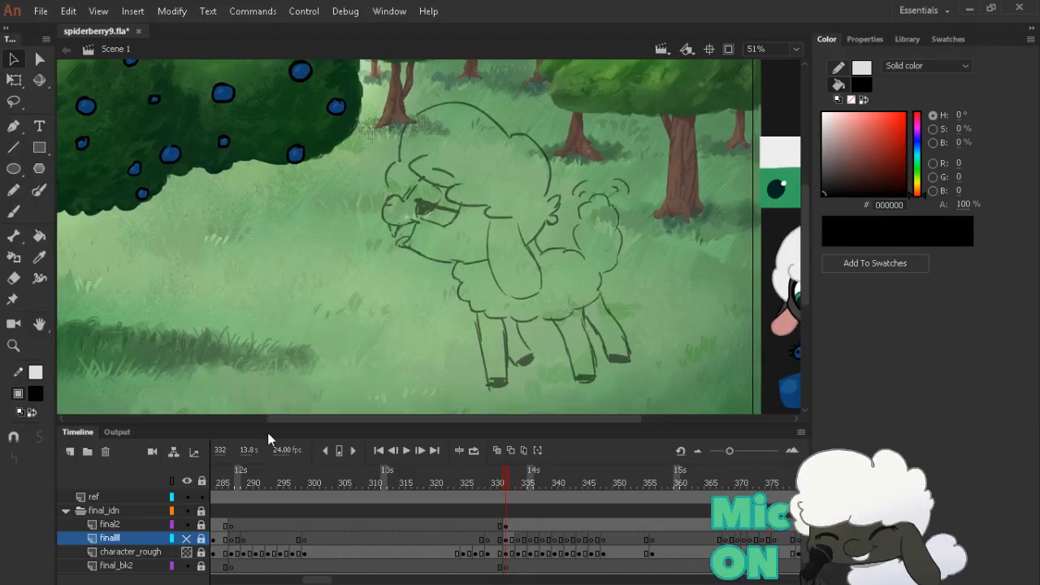
{"action": "key", "text": "period"}
{"action": "key", "text": "period"}
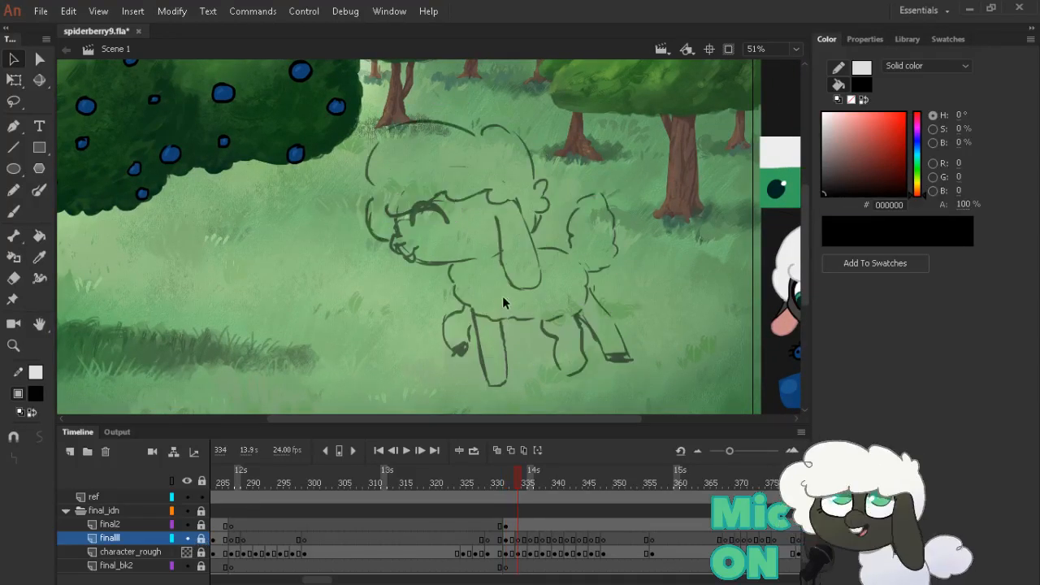
{"action": "key", "text": "alt+comma"}
{"action": "key", "text": "alt+comma"}
{"action": "key", "text": "alt+period"}
{"action": "key", "text": "alt+period"}
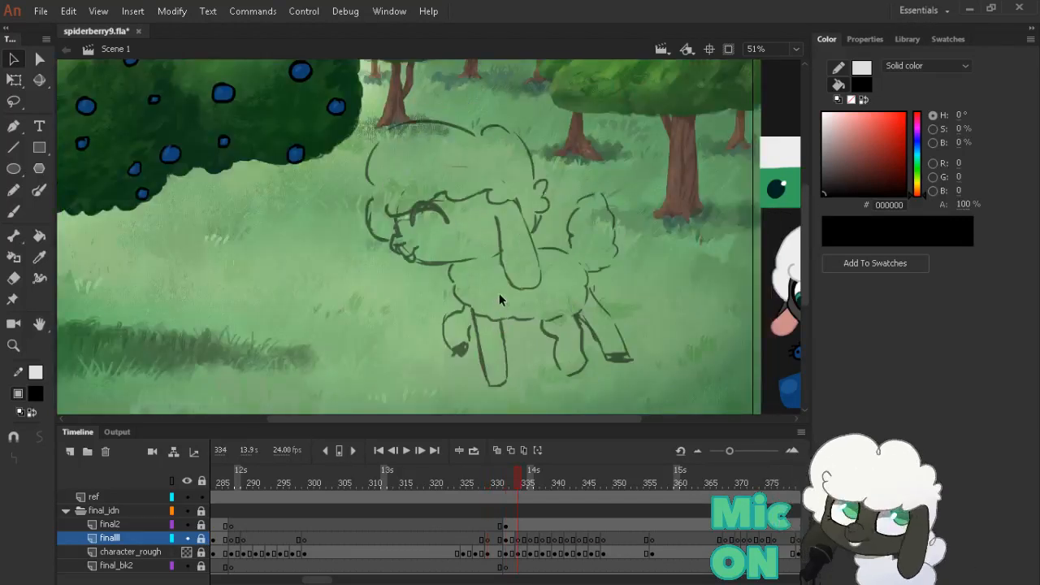
Set up frame 334 for inking with the Brush tool, a slightly taller stage area and onion skinning turned on
{"action": "key", "text": "b"}
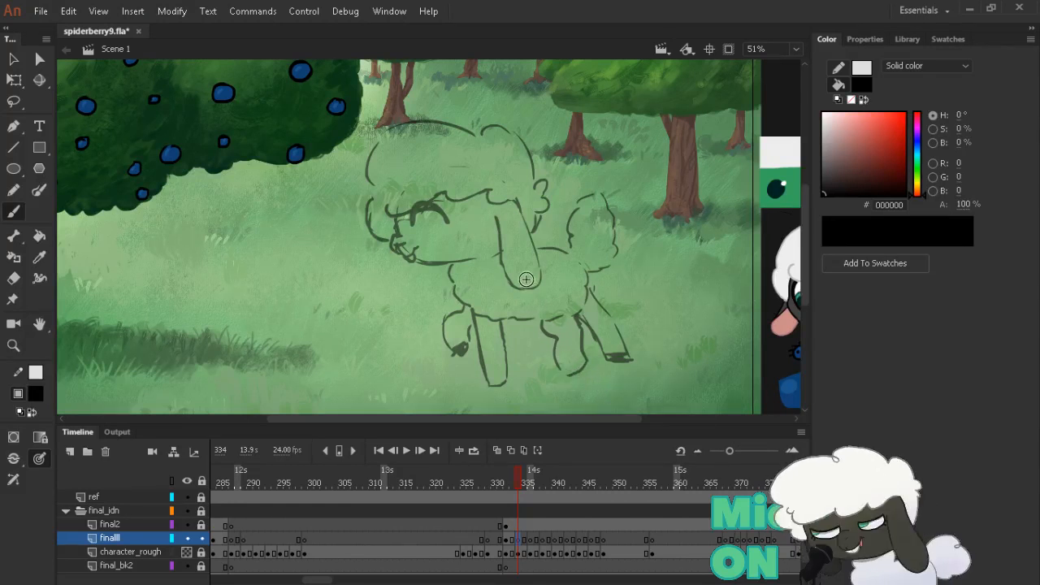
{"action": "left_click_drag", "start_coordinate": [522, 287], "coordinate": [523, 280]}
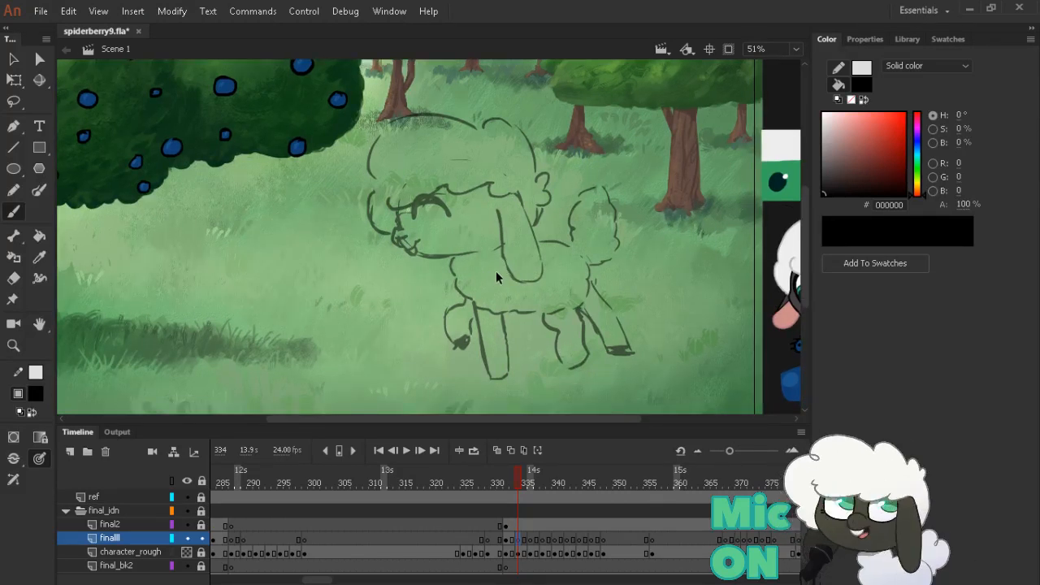
{"action": "scroll", "coordinate": [496, 277], "scroll_direction": "up", "scroll_amount": 1}
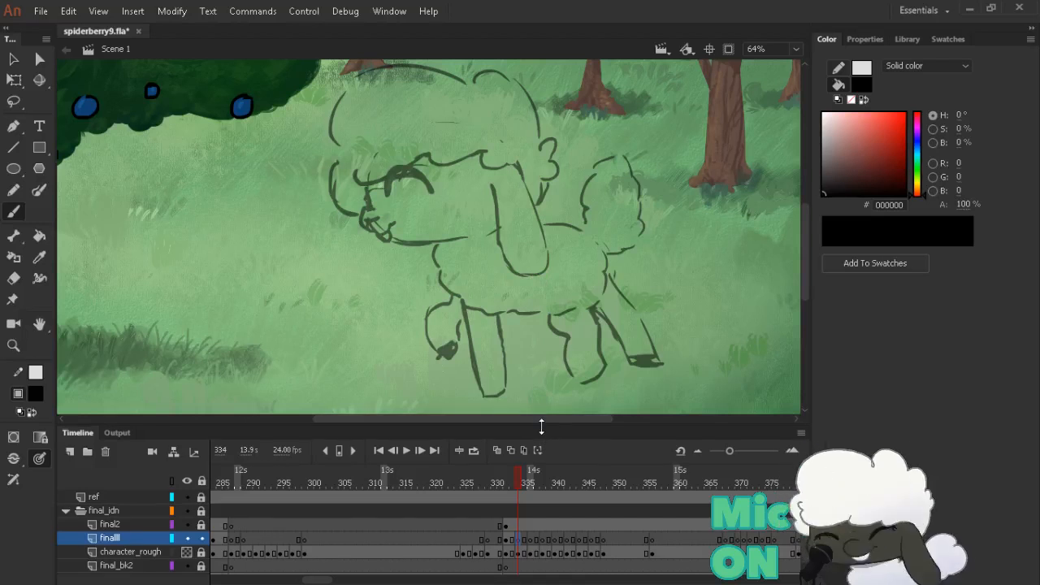
{"action": "left_click_drag", "start_coordinate": [541, 426], "coordinate": [544, 443]}
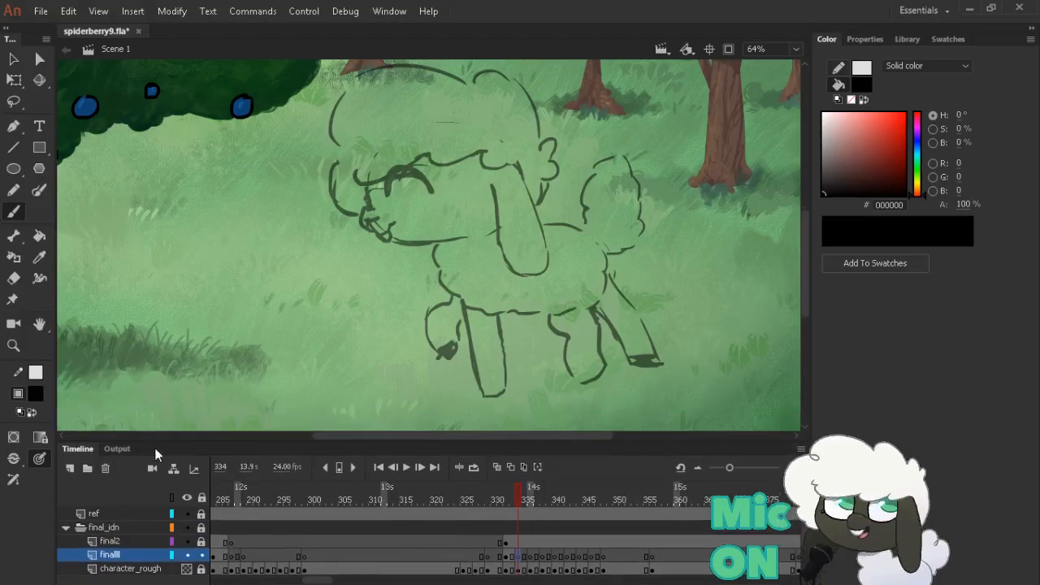
{"action": "left_click", "coordinate": [497, 468]}
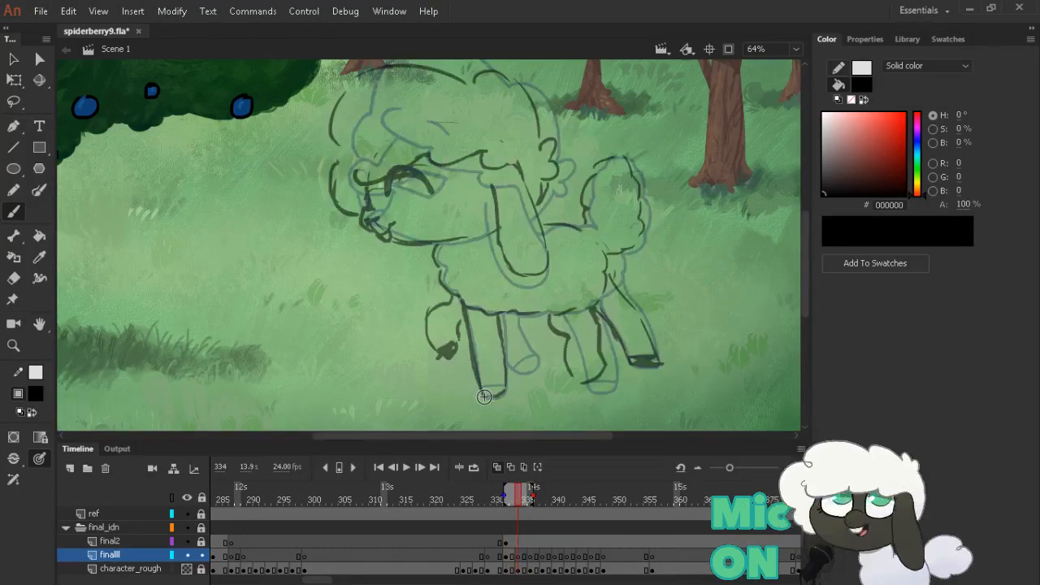
Ink the outline of the lamb's standing front leg at frame 334, undoing and redrawing its front edge
{"action": "mouse_move", "coordinate": [484, 397]}
{"action": "left_mouse_down"}
{"action": "mouse_move", "coordinate": [516, 394]}
{"action": "mouse_move", "coordinate": [503, 325]}
{"action": "mouse_move", "coordinate": [470, 321]}
{"action": "mouse_move", "coordinate": [485, 398]}
{"action": "left_mouse_up"}
{"action": "key", "text": "ctrl+z"}
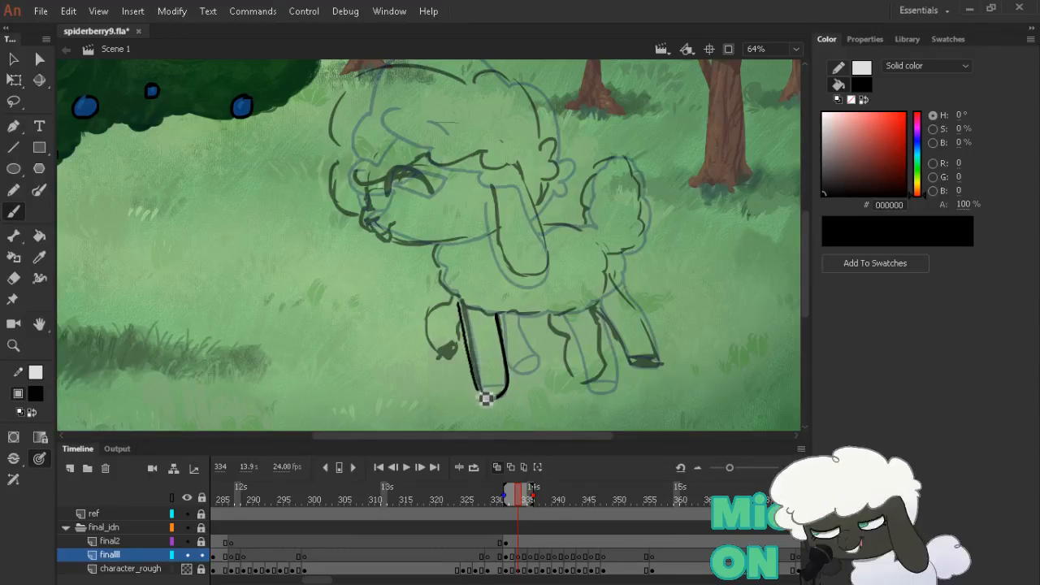
{"action": "key", "text": "ctrl+z"}
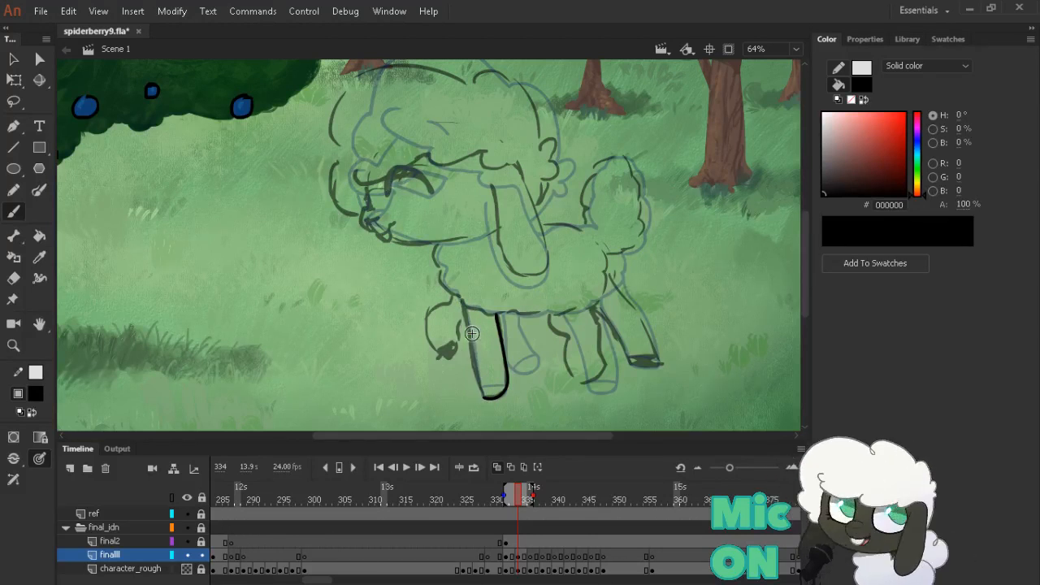
{"action": "key", "text": "period"}
{"action": "key", "text": "period"}
{"action": "key", "text": "comma"}
{"action": "key", "text": "comma"}
{"action": "left_click_drag", "start_coordinate": [462, 302], "coordinate": [491, 403]}
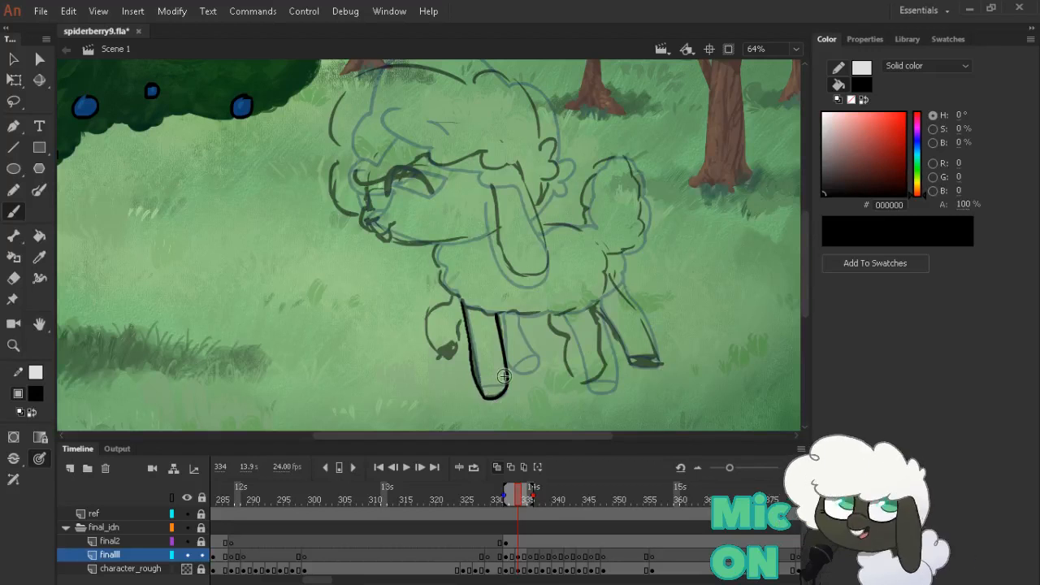
Erase the rear edge of the standing front leg and redraw it with a cleaner brush line
{"action": "key", "text": "e"}
{"action": "mouse_move", "coordinate": [496, 310]}
{"action": "left_mouse_down"}
{"action": "mouse_move", "coordinate": [513, 377]}
{"action": "mouse_move", "coordinate": [499, 319]}
{"action": "mouse_move", "coordinate": [504, 354]}
{"action": "left_mouse_up"}
{"action": "key", "text": "b"}
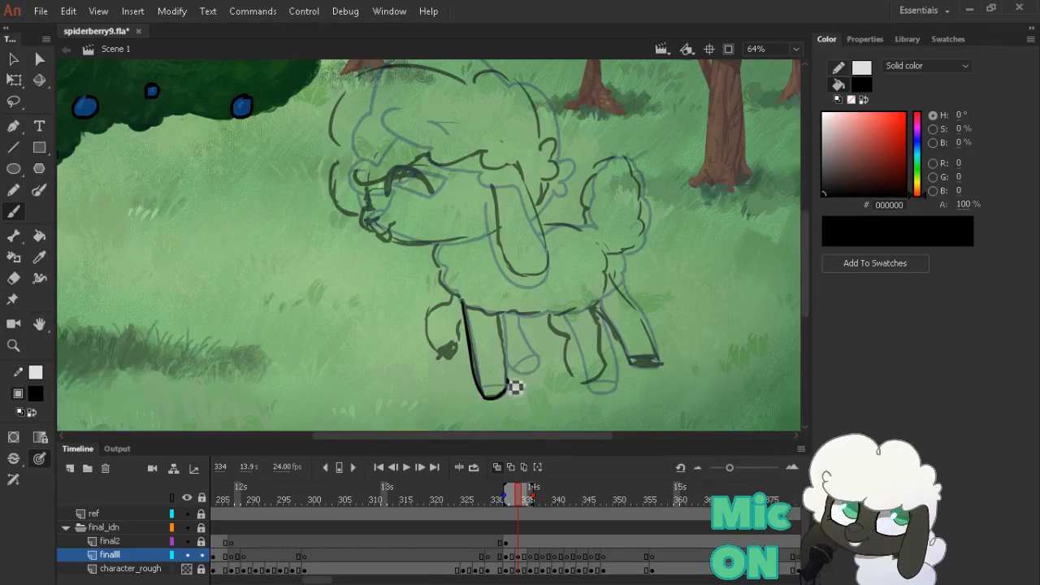
{"action": "left_click_drag", "start_coordinate": [513, 390], "coordinate": [500, 317]}
Flip between frames 332, 334 and 336 to check the inked leg against the neighbouring poses
{"action": "key", "text": "comma"}
{"action": "key", "text": "comma"}
{"action": "key", "text": "alt+period"}
{"action": "key", "text": "alt+period"}
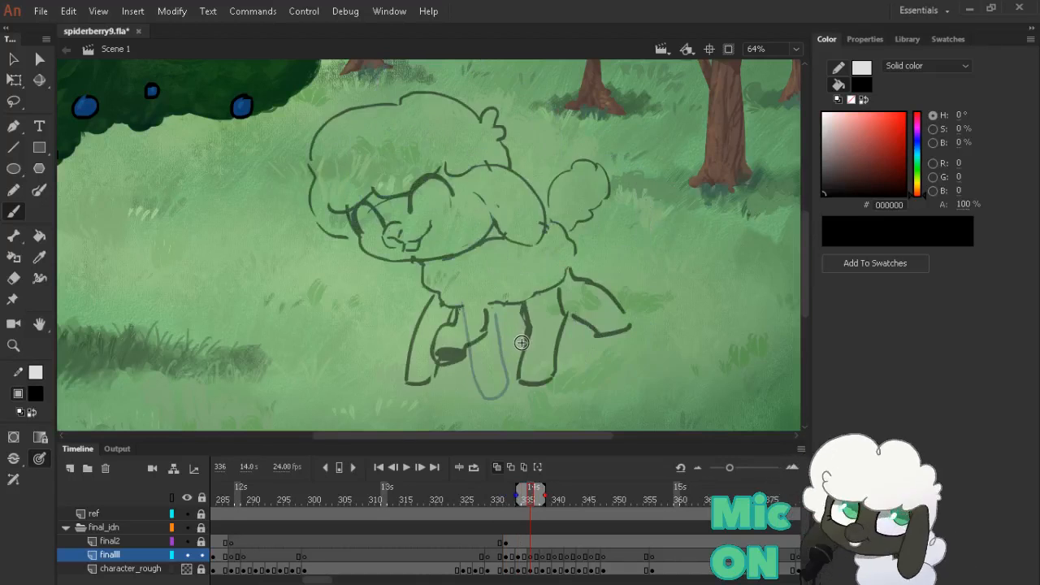
{"action": "key", "text": "alt+comma"}
{"action": "key", "text": "alt+comma"}
{"action": "key", "text": "alt+period"}
{"action": "key", "text": "alt+comma"}
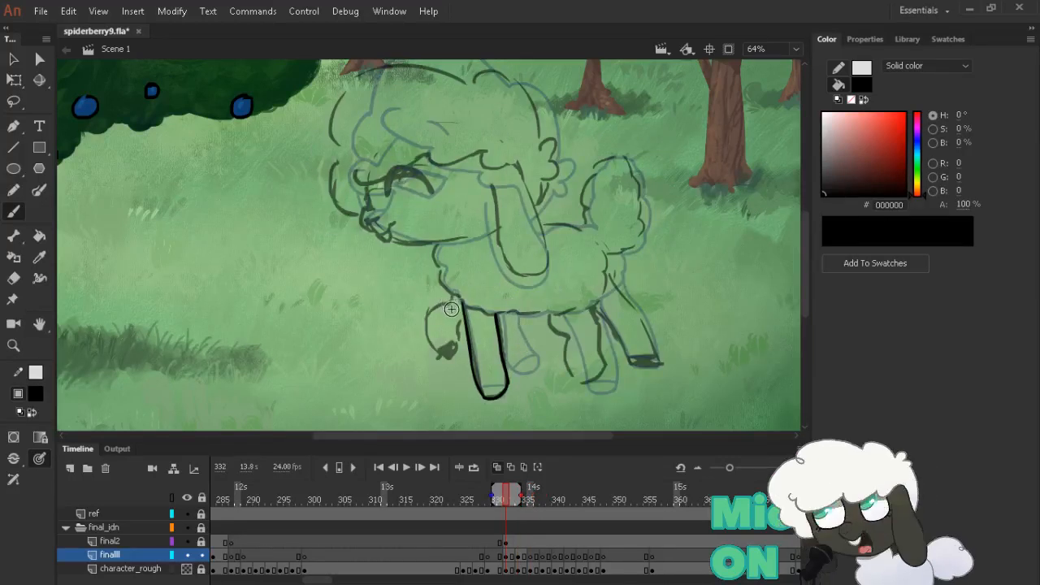
{"action": "key", "text": "alt+period"}
Ink the outline of the raised, bent front leg at frame 334, undoing and redrawing it until it follows the rough
{"action": "mouse_move", "coordinate": [452, 300]}
{"action": "left_mouse_down"}
{"action": "mouse_move", "coordinate": [438, 354]}
{"action": "mouse_move", "coordinate": [461, 367]}
{"action": "left_mouse_up"}
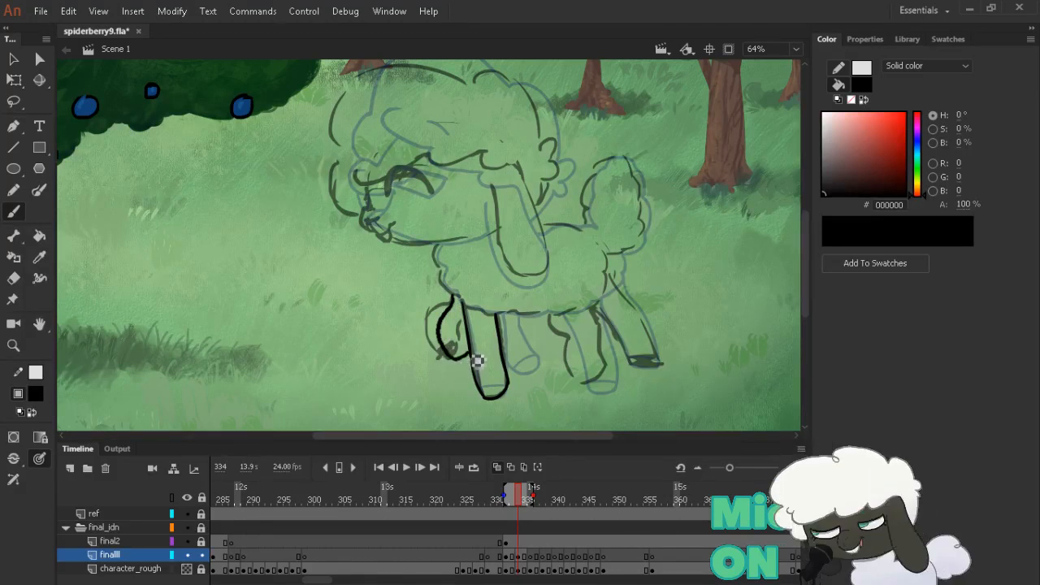
{"action": "key", "text": "ctrl+z"}
{"action": "left_click_drag", "start_coordinate": [455, 296], "coordinate": [444, 356]}
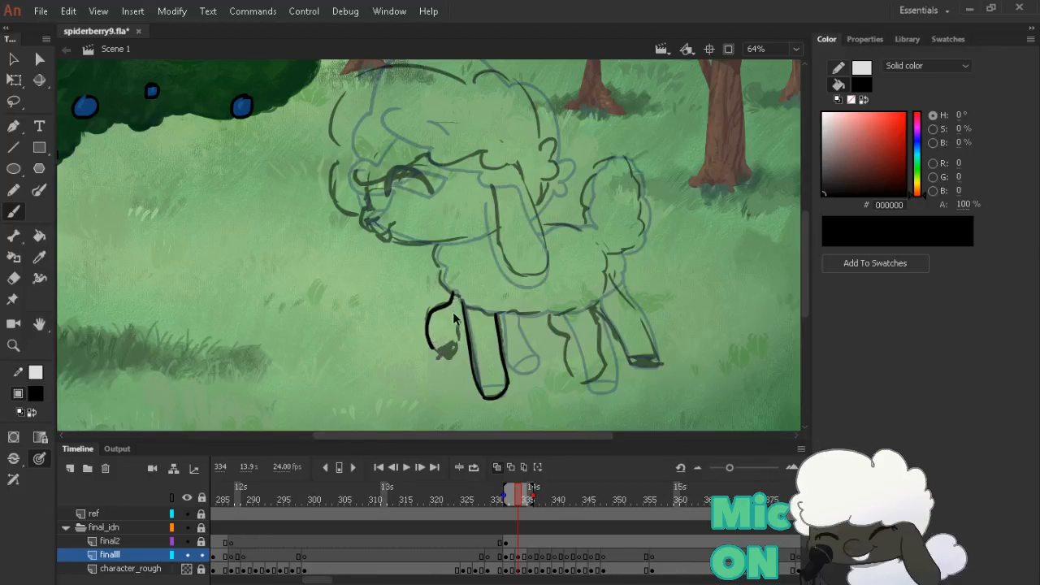
{"action": "key", "text": "ctrl+z"}
{"action": "left_click_drag", "start_coordinate": [453, 295], "coordinate": [435, 354]}
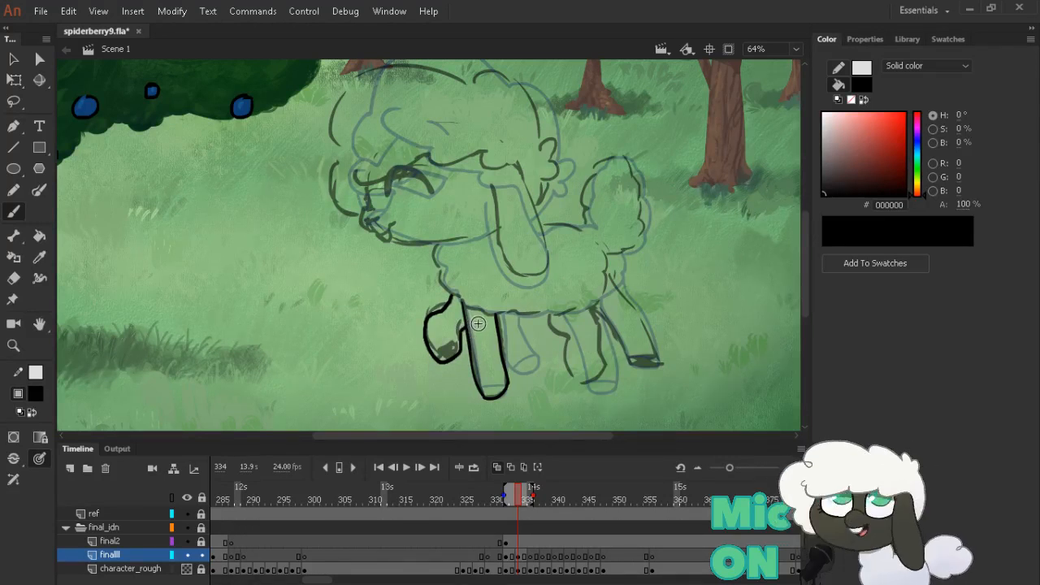
Compare with frame 332 and ink the hoof line across the end of the standing front leg at frame 334
{"action": "key", "text": "."}
{"action": "key", "text": "."}
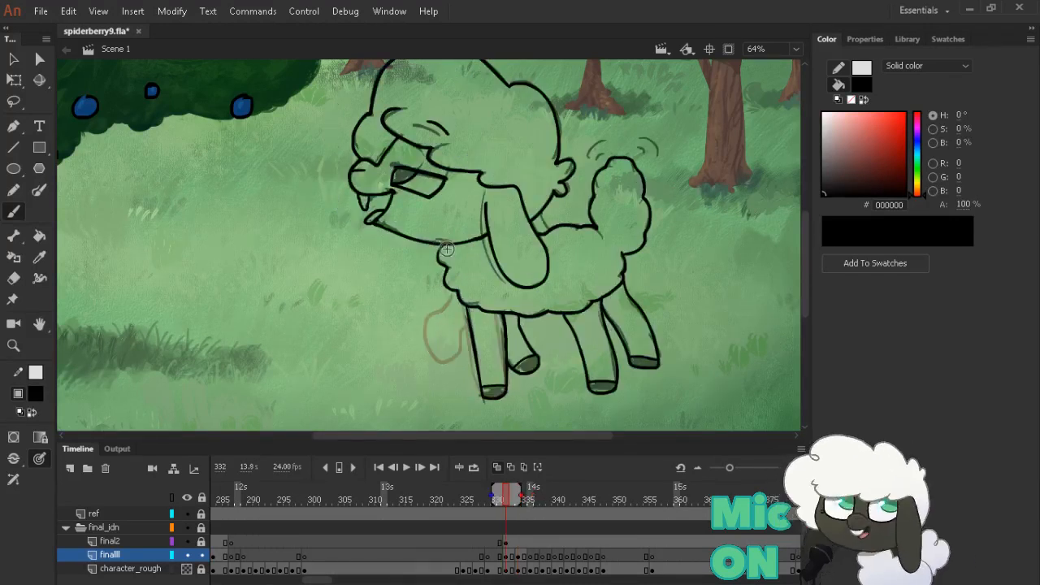
{"action": "key", "text": "."}
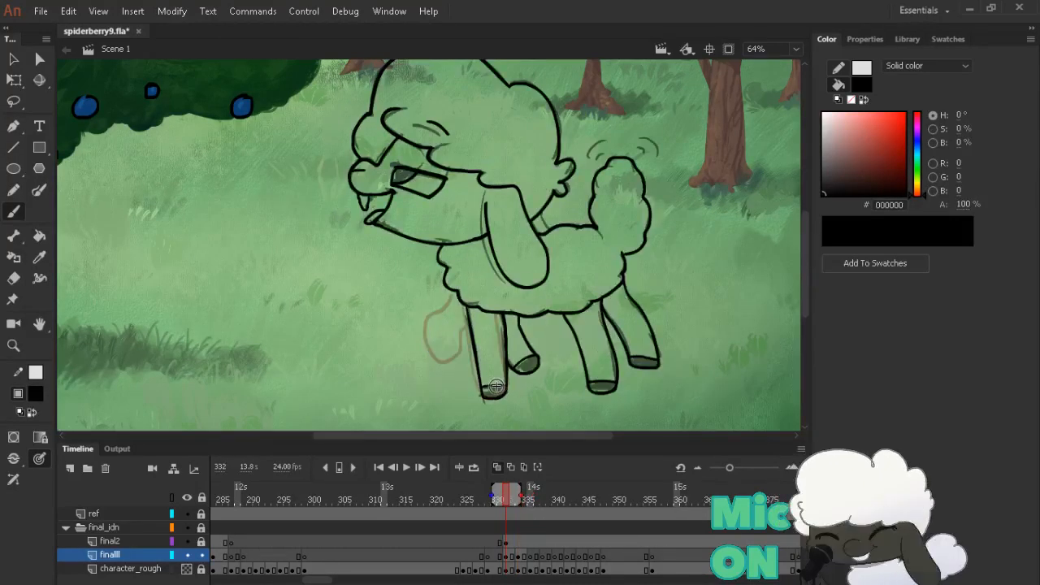
{"action": "key", "text": "."}
{"action": "key", "text": "."}
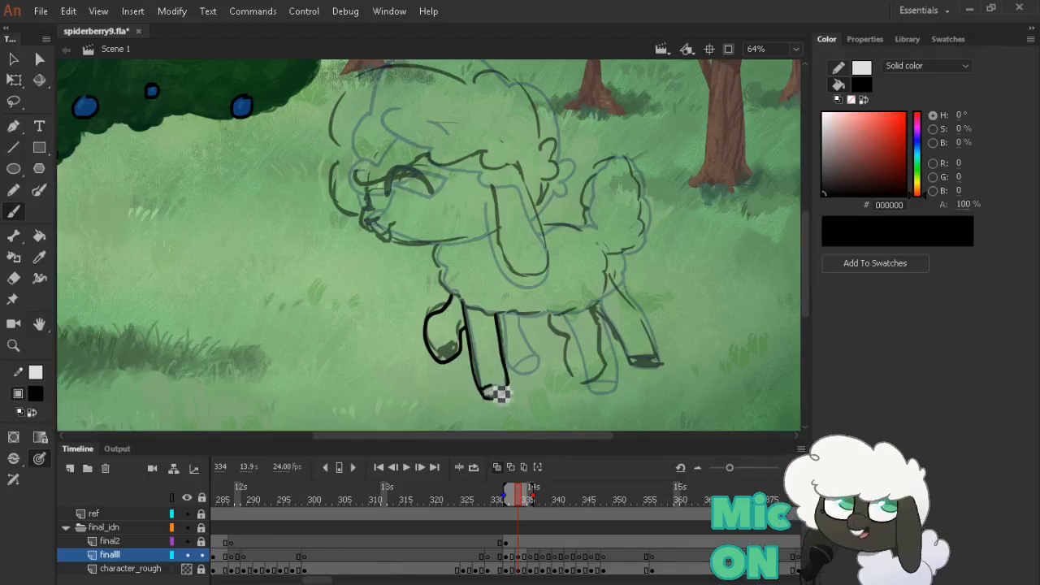
{"action": "left_click_drag", "start_coordinate": [482, 395], "coordinate": [521, 391]}
Ink the woolly chest outline from below the chin to the raised leg, cleaning up its lower part with the Eraser and Brush
{"action": "key", "text": "."}
{"action": "key", "text": "."}
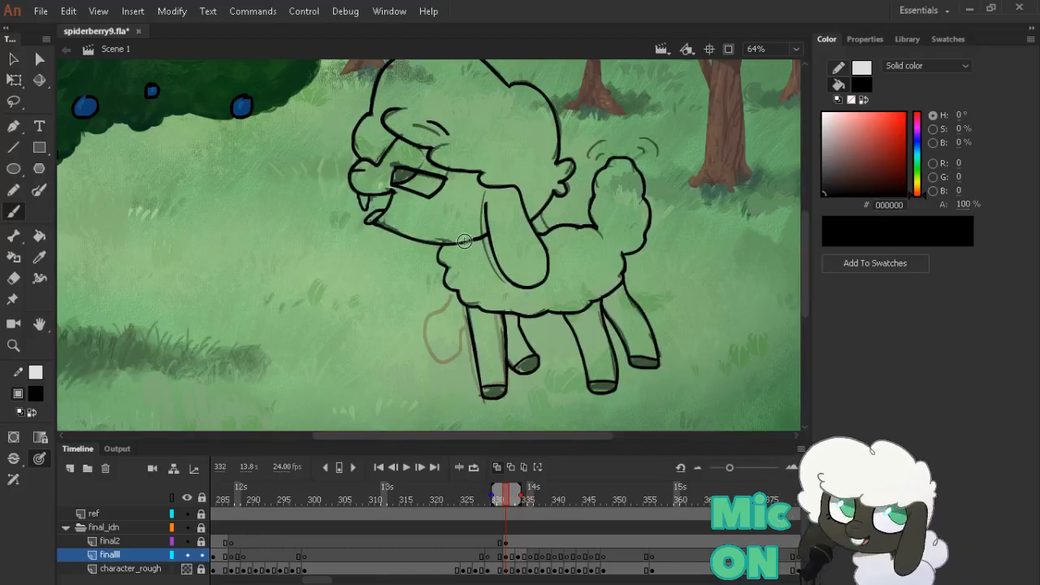
{"action": "key", "text": "."}
{"action": "key", "text": "."}
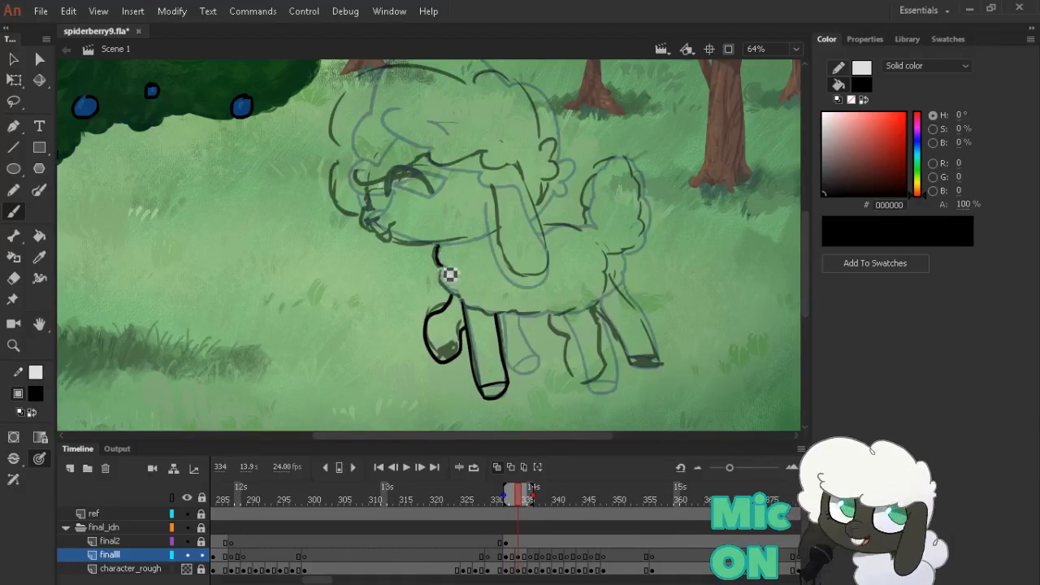
{"action": "left_click_drag", "start_coordinate": [444, 255], "coordinate": [448, 288]}
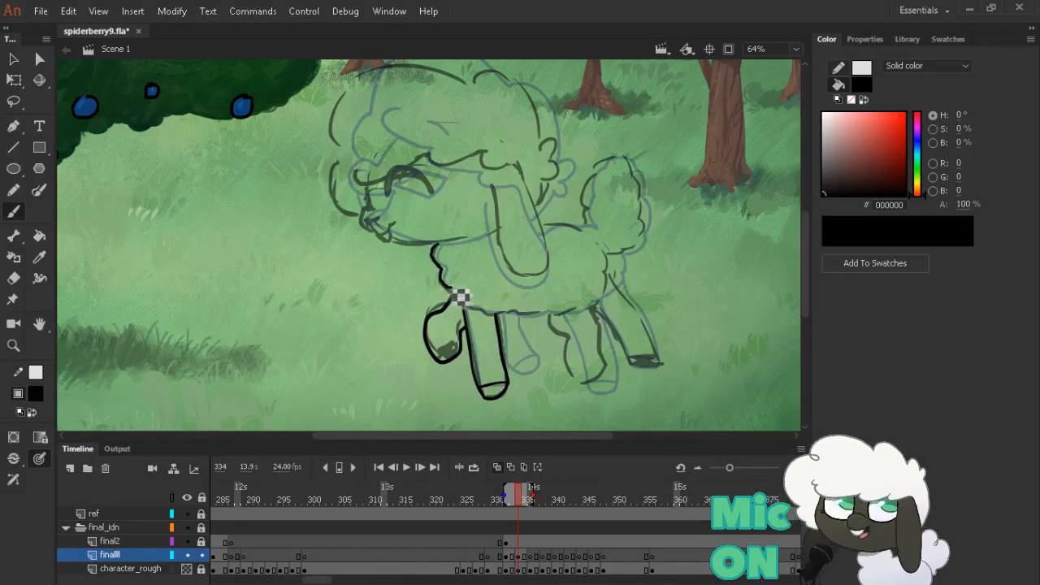
{"action": "key", "text": "e"}
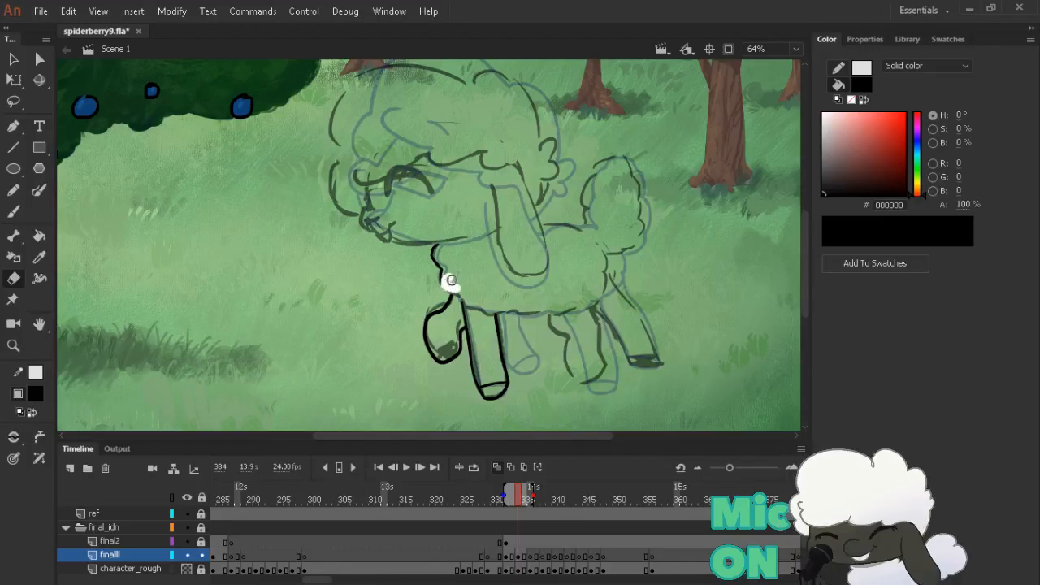
{"action": "key", "text": "b"}
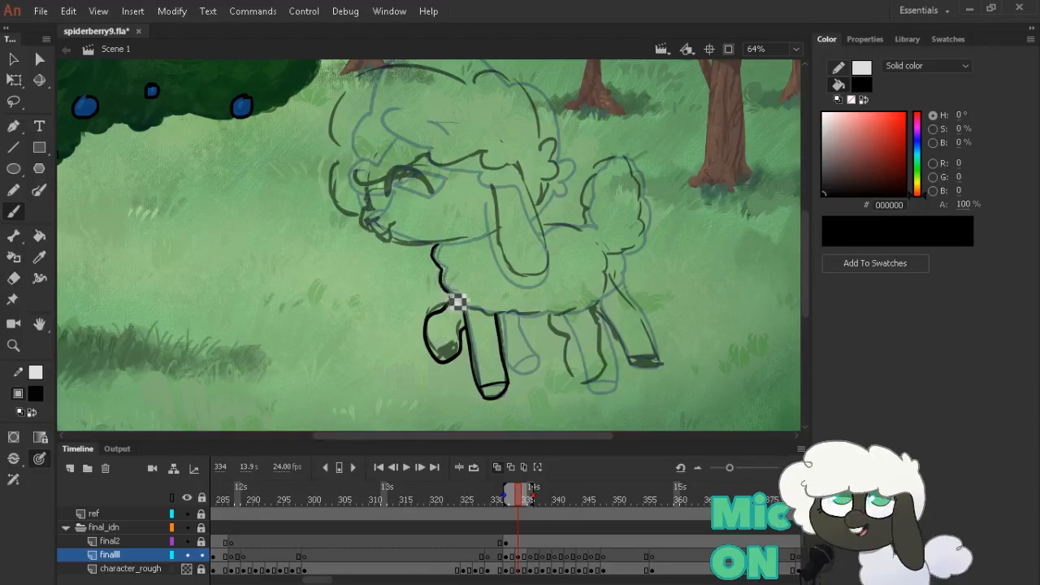
Ink the wool edge from the raised leg across the top of the standing front leg, checking it against frame 332
{"action": "key", "text": "comma"}
{"action": "key", "text": "comma"}
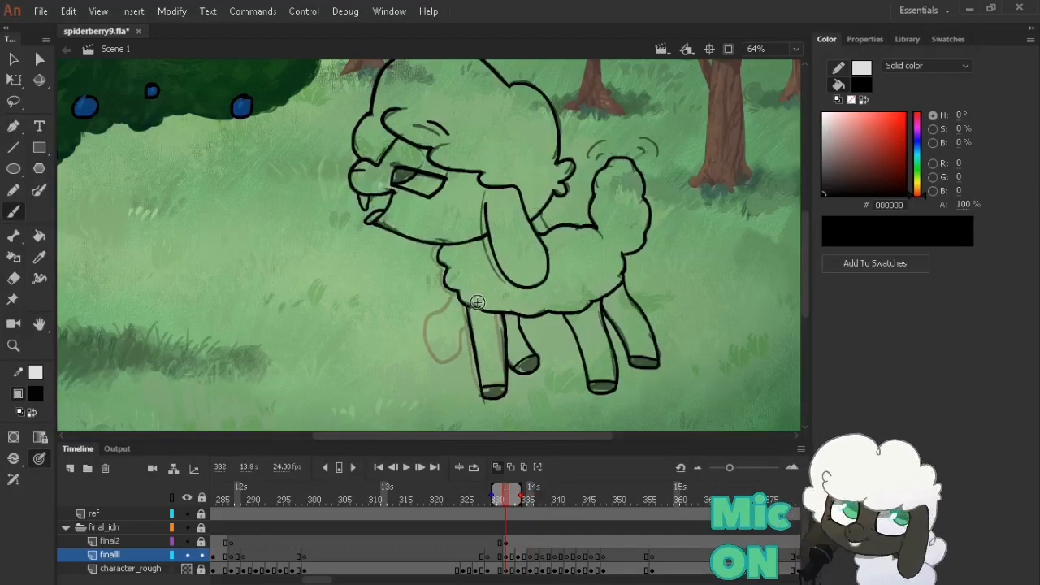
{"action": "key", "text": "period"}
{"action": "key", "text": "period"}
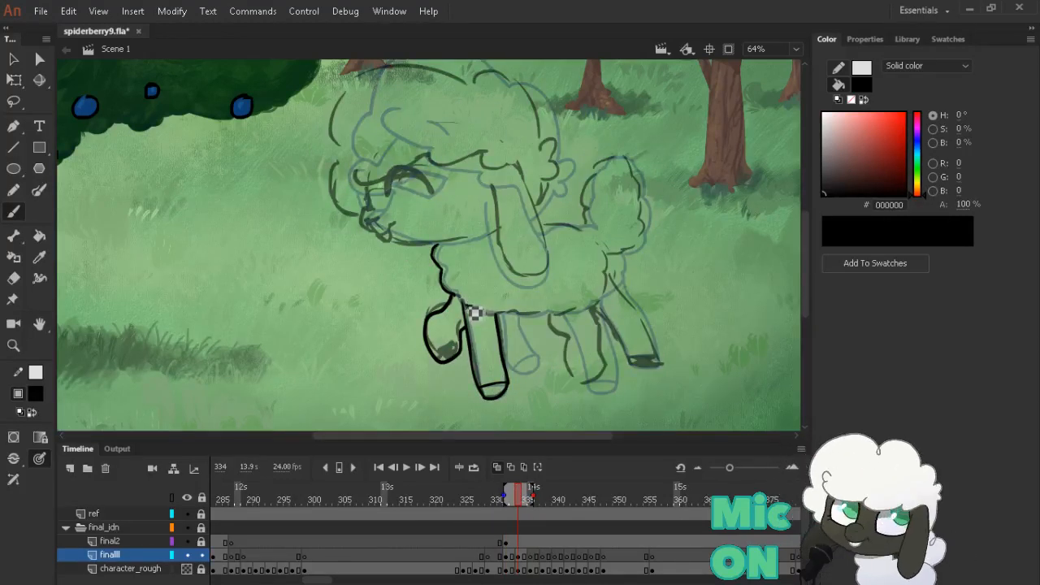
{"action": "left_click_drag", "start_coordinate": [475, 313], "coordinate": [458, 295]}
{"action": "key", "text": "comma"}
{"action": "key", "text": "comma"}
{"action": "key", "text": "period"}
{"action": "key", "text": "period"}
{"action": "key", "text": "e"}
{"action": "key", "text": "b"}
Extend the wavy belly wool line from the standing front leg to the middle of the underside at frame 334
{"action": "key", "text": "comma"}
{"action": "key", "text": "comma"}
{"action": "key", "text": "period"}
{"action": "key", "text": "period"}
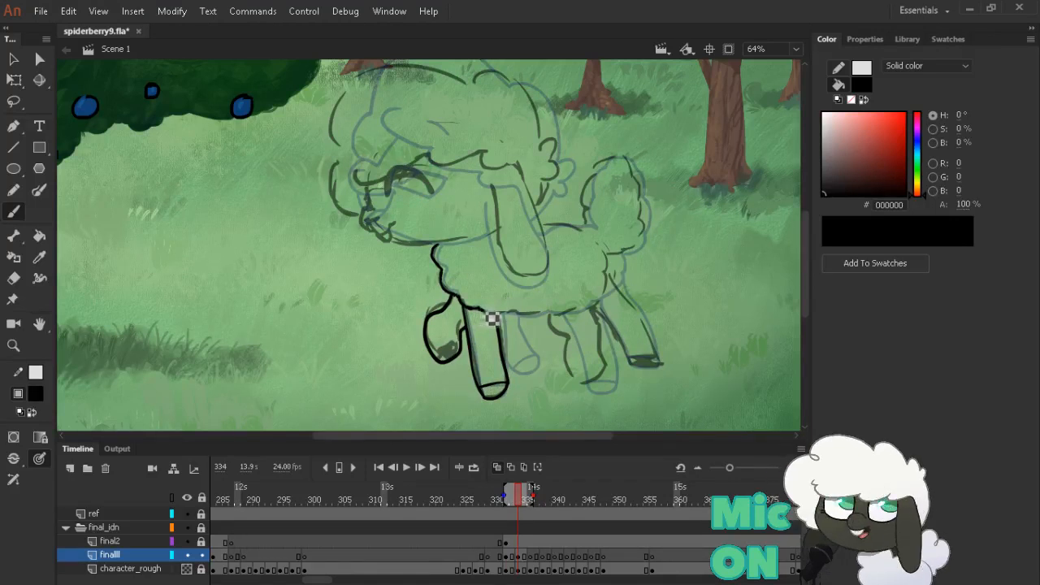
{"action": "key", "text": "comma"}
{"action": "key", "text": "comma"}
{"action": "key", "text": "period"}
{"action": "key", "text": "period"}
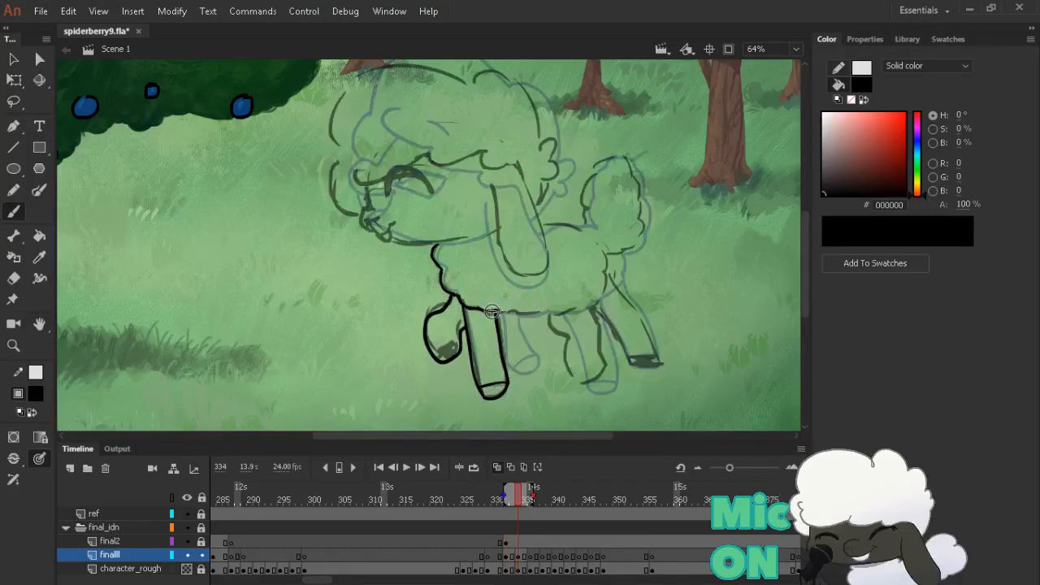
{"action": "mouse_move", "coordinate": [492, 311]}
{"action": "left_mouse_down"}
{"action": "mouse_move", "coordinate": [536, 322]}
{"action": "mouse_move", "coordinate": [548, 321]}
{"action": "mouse_move", "coordinate": [546, 308]}
{"action": "left_mouse_up"}
{"action": "key", "text": "comma"}
{"action": "key", "text": "period"}
{"action": "key", "text": "e"}
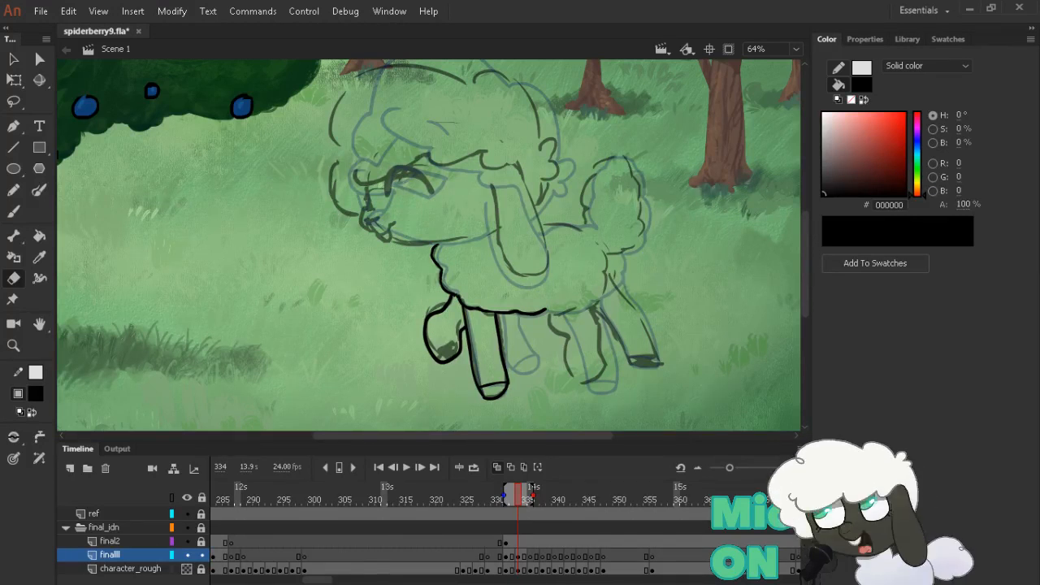
Step back through the timeline to frame 329 to view the face close-up
{"action": "key", "text": "comma"}
{"action": "key", "text": "comma"}
{"action": "key", "text": "comma"}
{"action": "key", "text": "comma"}
{"action": "key", "text": "comma"}
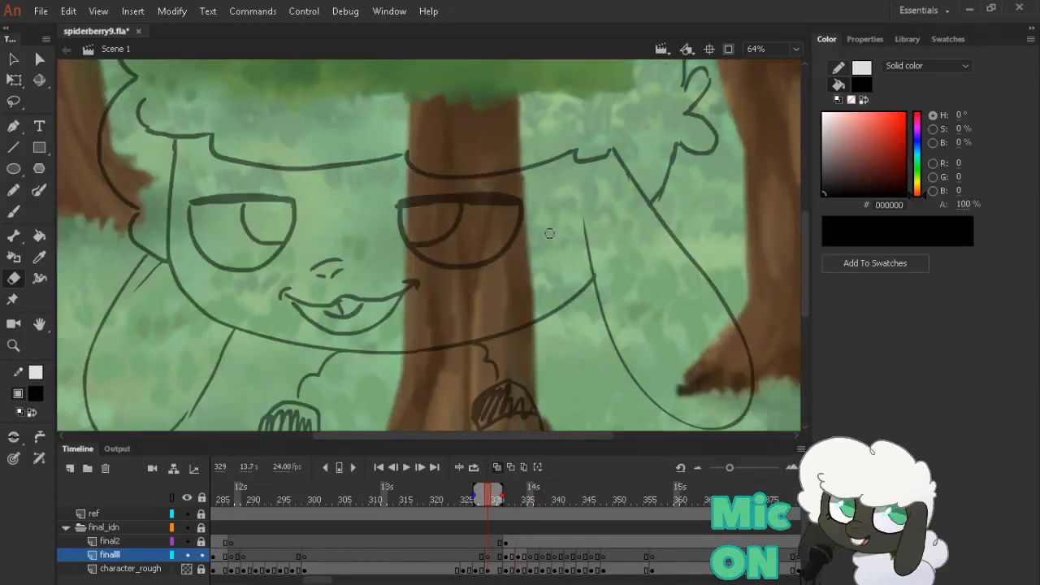
Return from frame 329 to the walking poses and flip between frames 332 and 334 to compare the body outlines
{"action": "key", "text": "period"}
{"action": "key", "text": "period"}
{"action": "key", "text": "period"}
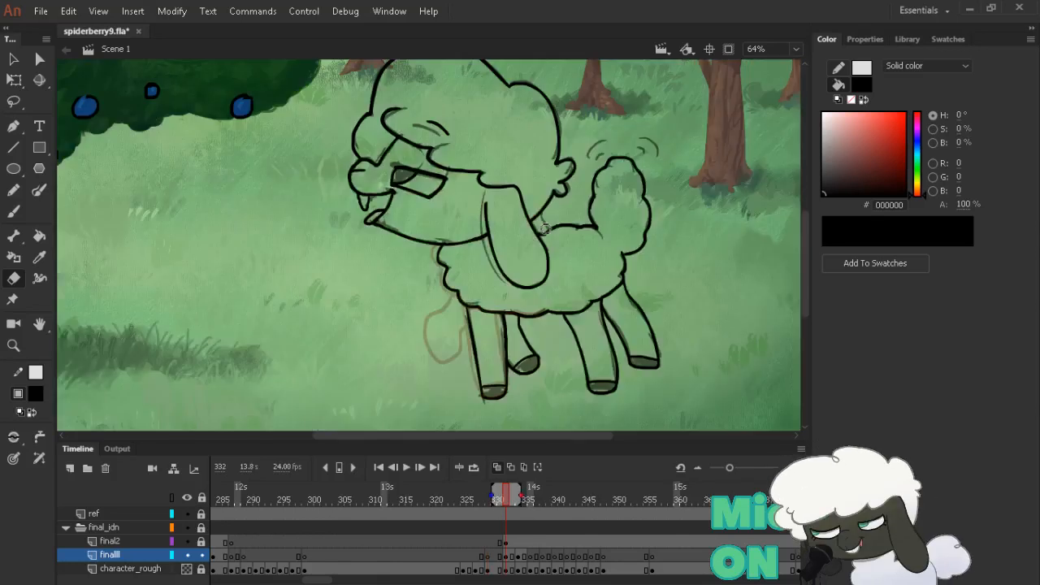
{"action": "key", "text": "period"}
{"action": "key", "text": "period"}
{"action": "key", "text": "comma"}
{"action": "key", "text": "comma"}
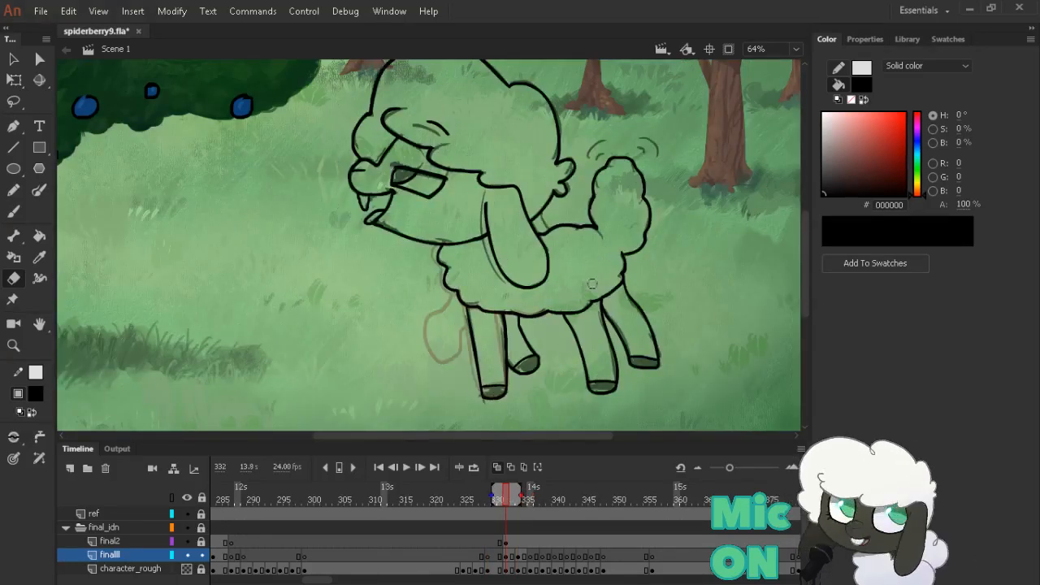
{"action": "key", "text": "period"}
{"action": "key", "text": "period"}
{"action": "key", "text": "comma"}
{"action": "key", "text": "comma"}
{"action": "key", "text": "period"}
{"action": "key", "text": "period"}
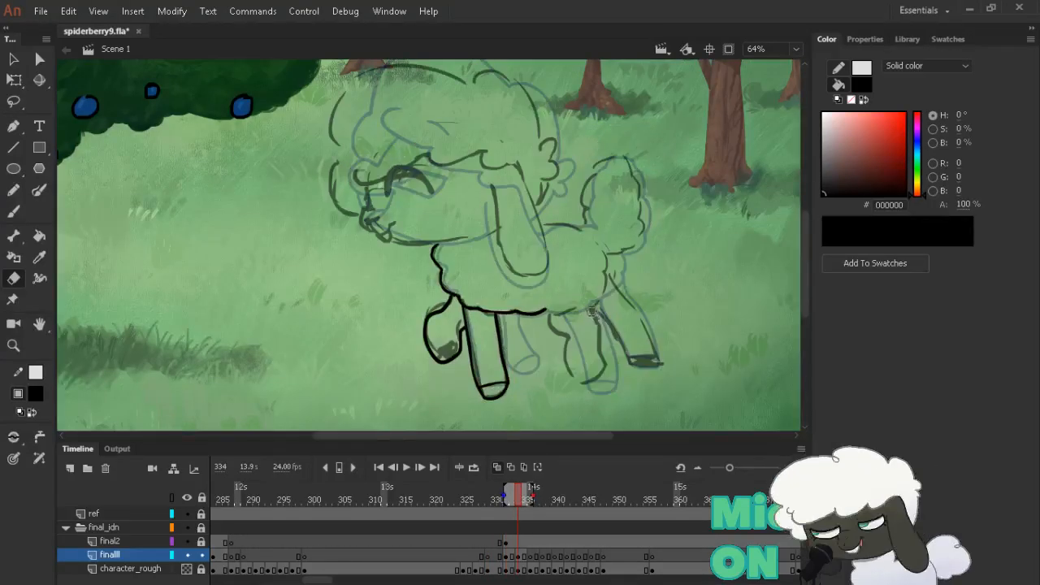
Brush the belly wool line from the middle of the underside toward the back legs at frame 334, and undo the last stroke
{"action": "key", "text": "b"}
{"action": "key", "text": "comma"}
{"action": "key", "text": "comma"}
{"action": "key", "text": "period"}
{"action": "key", "text": "period"}
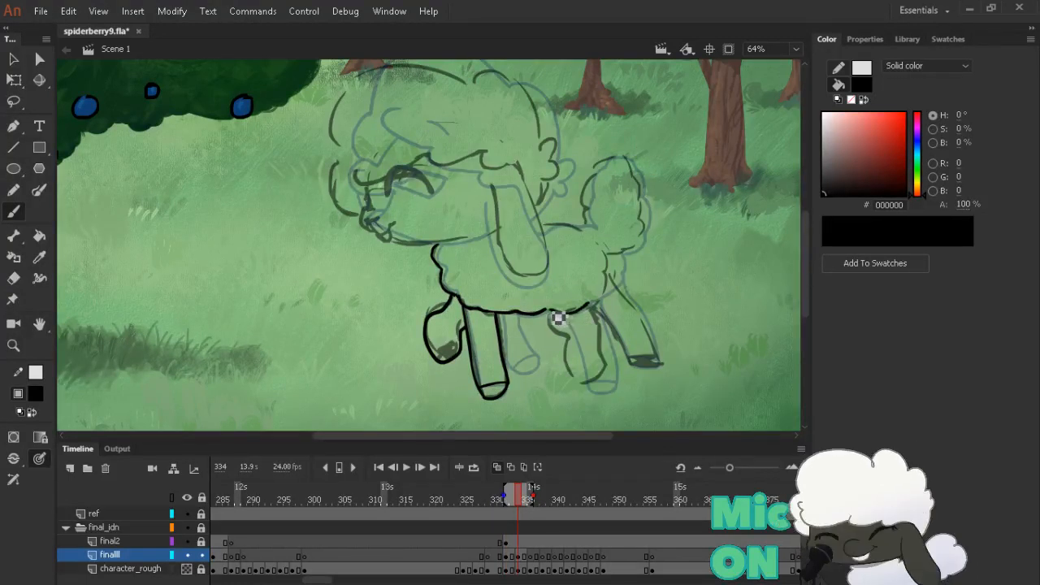
{"action": "left_click_drag", "start_coordinate": [546, 311], "coordinate": [589, 304]}
{"action": "key", "text": "comma"}
{"action": "key", "text": "comma"}
{"action": "key", "text": "period"}
{"action": "key", "text": "period"}
{"action": "key", "text": "ctrl+z"}
Finish the rear end of the belly wool line above the bent back leg, checking it against frame 332
{"action": "key", "text": "comma"}
{"action": "key", "text": "comma"}
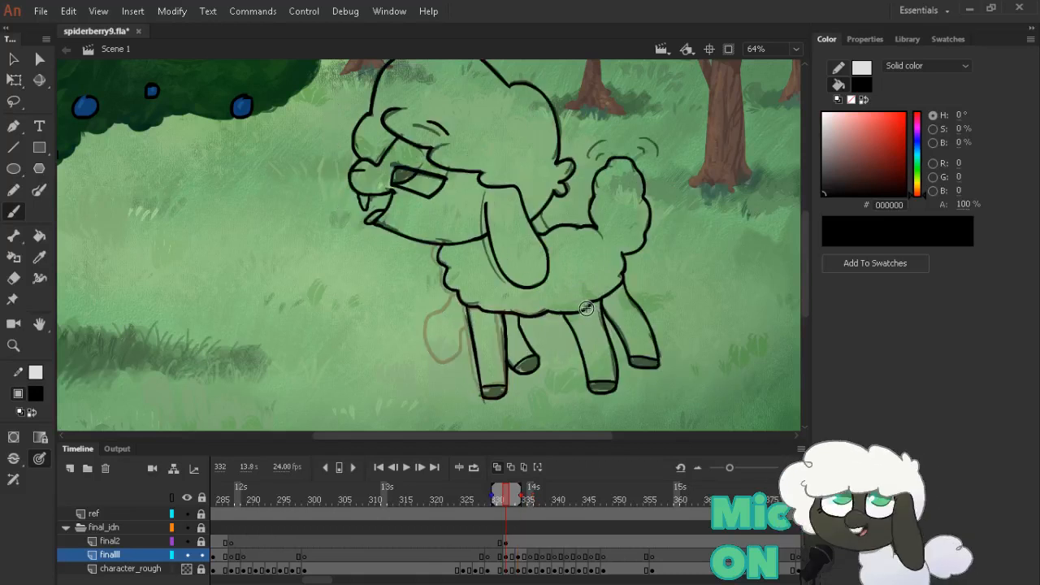
{"action": "key", "text": "period"}
{"action": "key", "text": "period"}
{"action": "left_click_drag", "start_coordinate": [590, 305], "coordinate": [597, 306]}
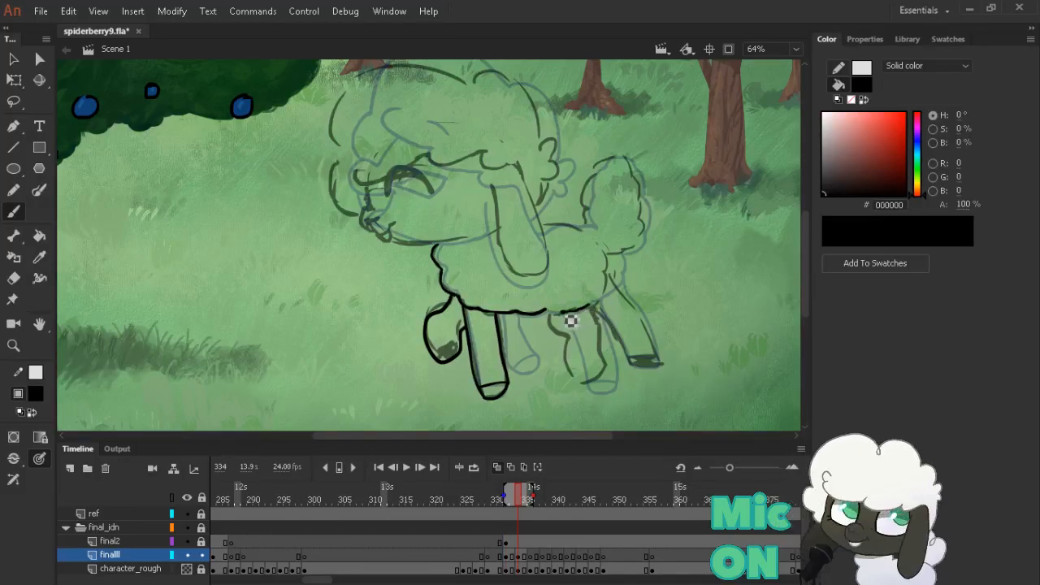
{"action": "key", "text": "e"}
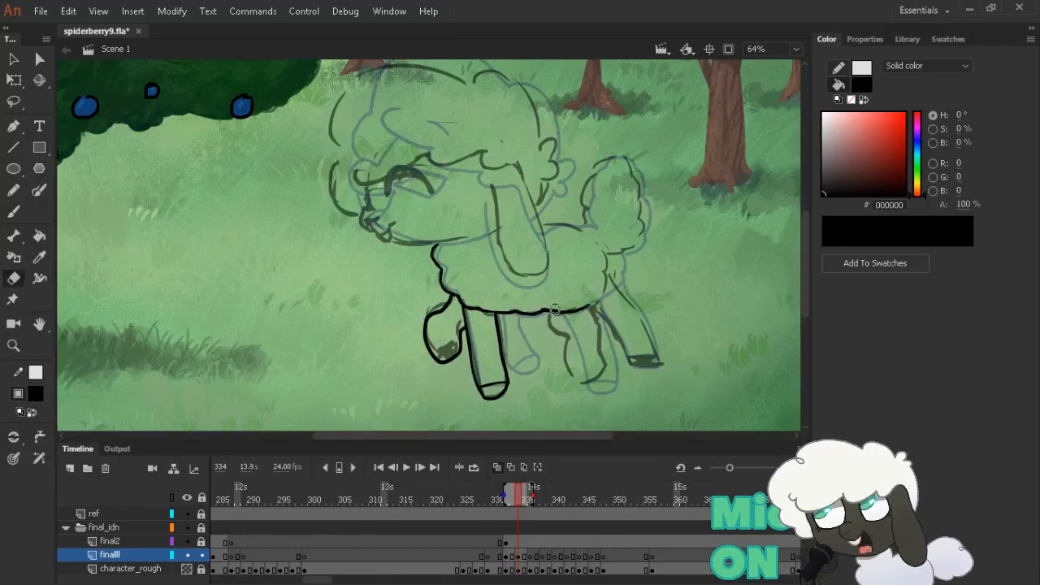
{"action": "key", "text": "comma"}
{"action": "key", "text": "comma"}
{"action": "key", "text": "b"}
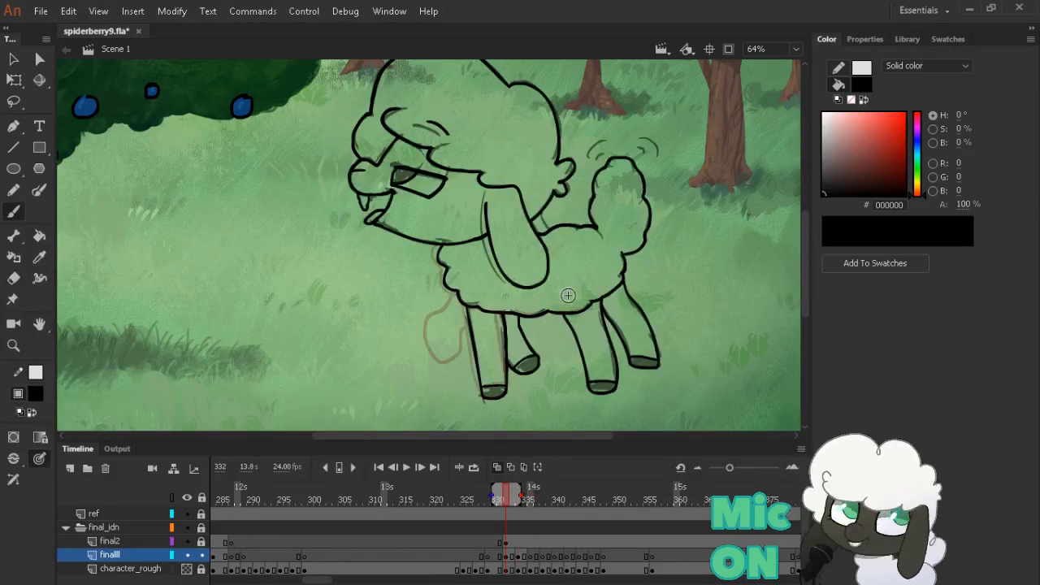
{"action": "key", "text": "period"}
{"action": "key", "text": "period"}
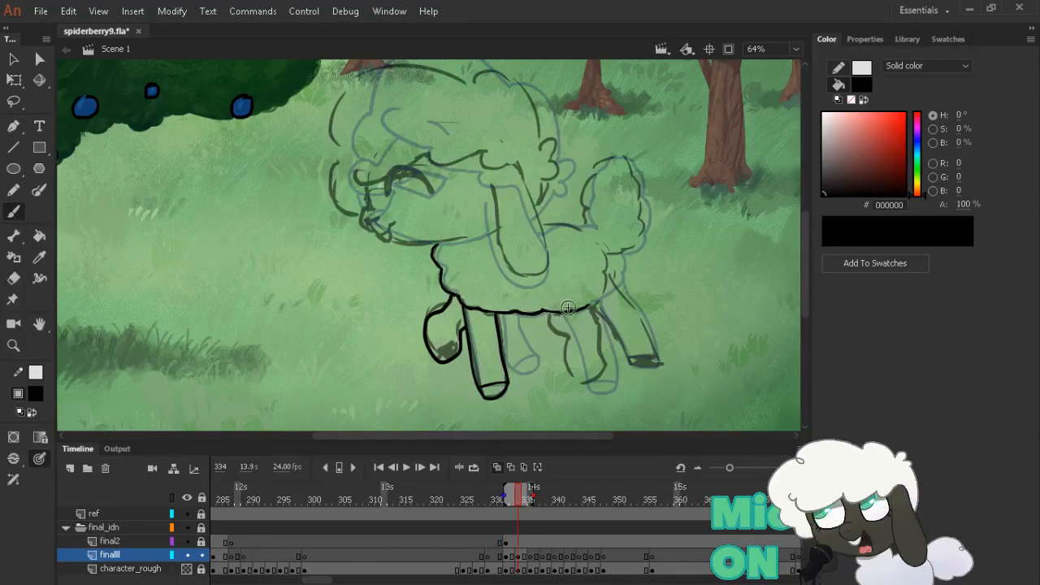
Ink the top of the lamb's back from the ear to the tail base at frame 334, checking frames 332 and 336
{"action": "key", "text": "comma"}
{"action": "key", "text": "comma"}
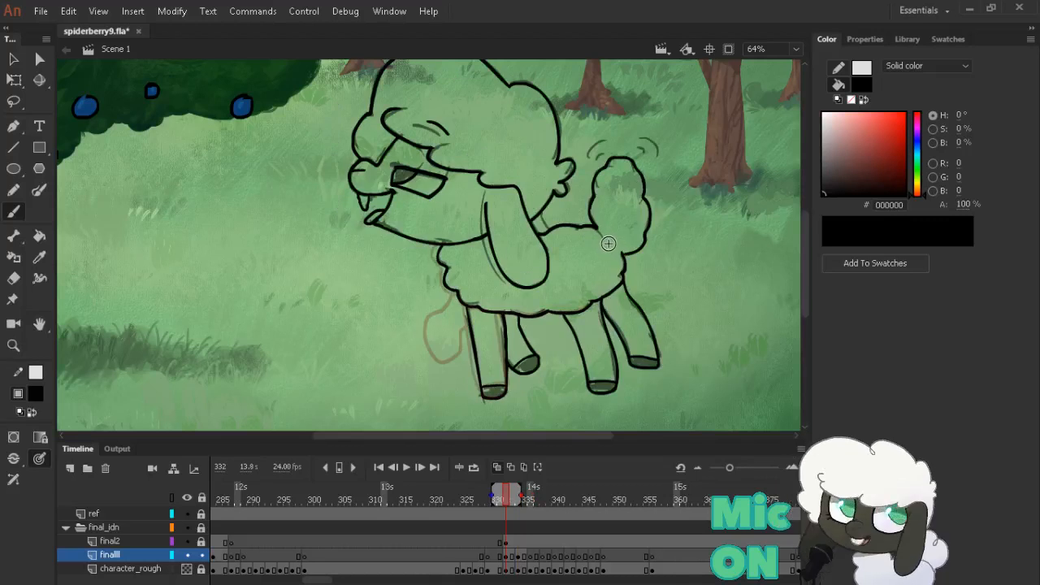
{"action": "key", "text": "period"}
{"action": "key", "text": "period"}
{"action": "left_click_drag", "start_coordinate": [593, 231], "coordinate": [562, 236]}
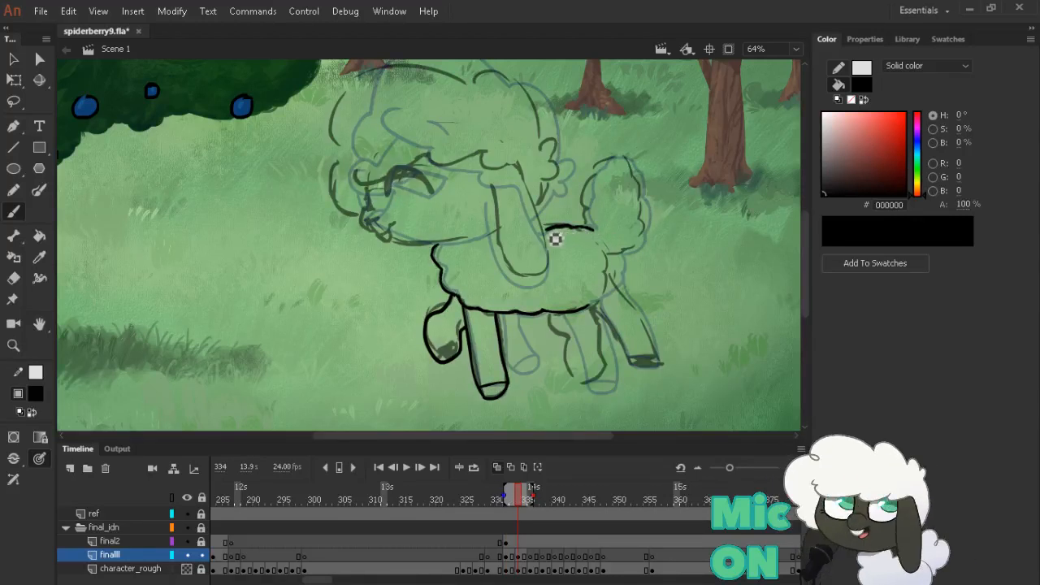
{"action": "key", "text": "comma"}
{"action": "key", "text": "comma"}
{"action": "key", "text": "period"}
{"action": "key", "text": "period"}
{"action": "key", "text": "period"}
{"action": "key", "text": "period"}
{"action": "key", "text": "comma"}
{"action": "key", "text": "comma"}
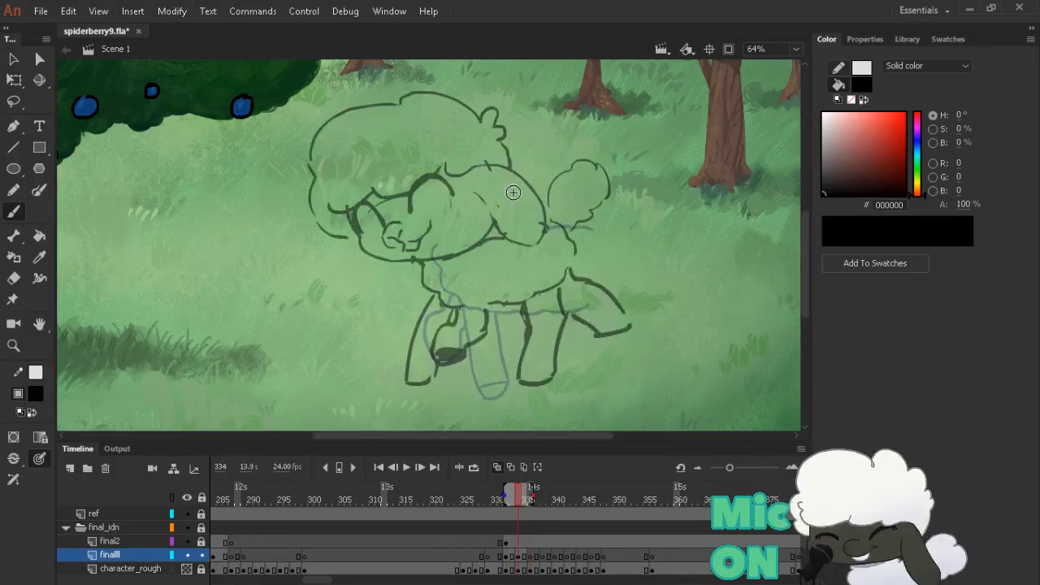
Ink the long hanging ear over the rough at frame 334 and compare it with frame 336
{"action": "key", "text": "comma"}
{"action": "key", "text": "comma"}
{"action": "key", "text": "period"}
{"action": "key", "text": "period"}
{"action": "mouse_move", "coordinate": [519, 166]}
{"action": "left_mouse_down"}
{"action": "mouse_move", "coordinate": [557, 236]}
{"action": "mouse_move", "coordinate": [550, 279]}
{"action": "mouse_move", "coordinate": [532, 283]}
{"action": "mouse_move", "coordinate": [511, 267]}
{"action": "mouse_move", "coordinate": [494, 201]}
{"action": "left_mouse_up"}
{"action": "key", "text": "period"}
{"action": "key", "text": "period"}
{"action": "key", "text": "comma"}
{"action": "key", "text": "comma"}
{"action": "key", "text": "period"}
{"action": "key", "text": "period"}
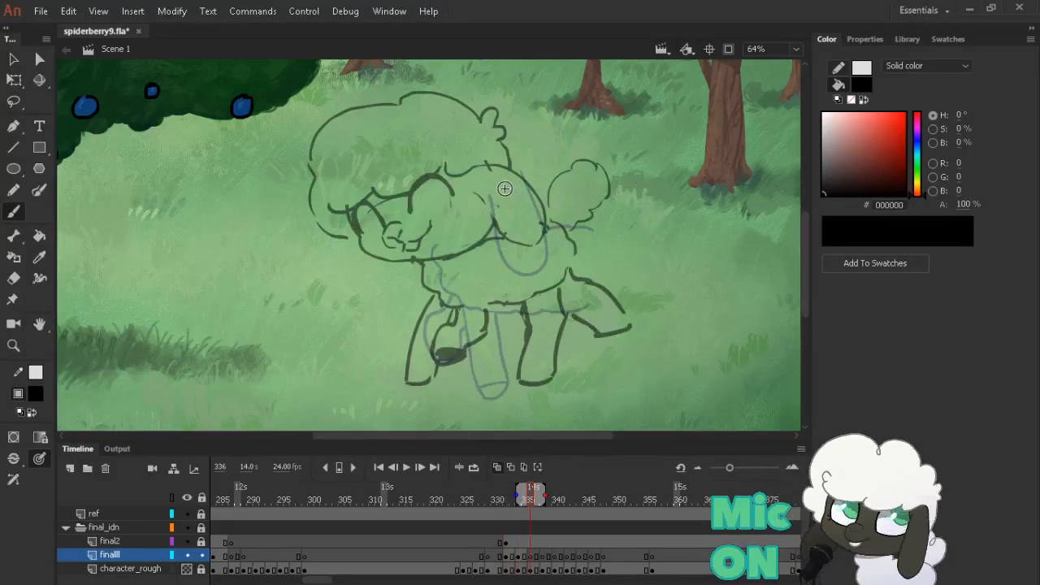
Ink the bent back leg below the belly with its hoof line at frame 334, cleaning its upper rear edge with the Eraser
{"action": "key", "text": "comma"}
{"action": "key", "text": "comma"}
{"action": "key", "text": "comma"}
{"action": "key", "text": "comma"}
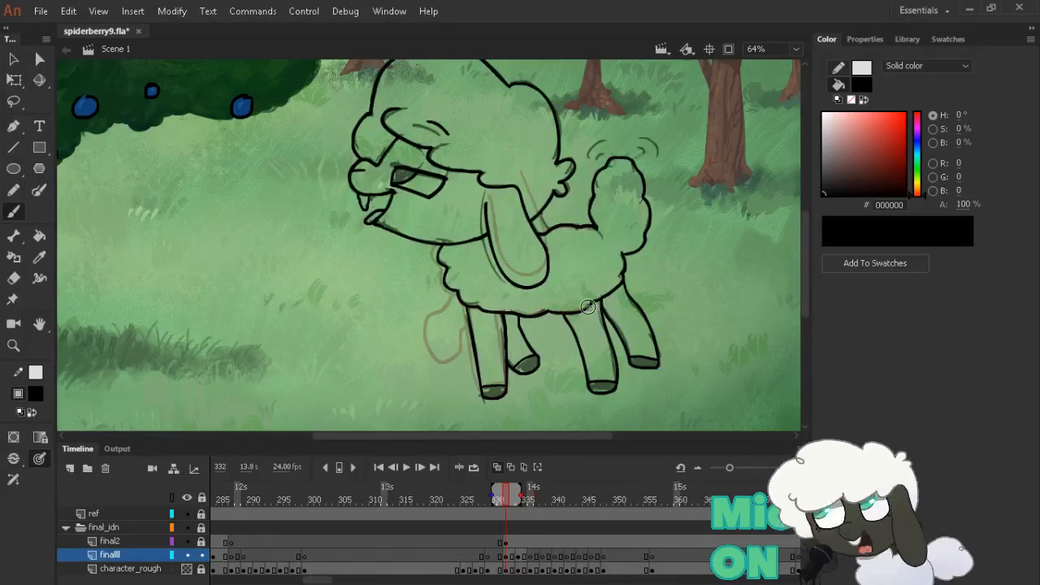
{"action": "key", "text": "period"}
{"action": "key", "text": "period"}
{"action": "mouse_move", "coordinate": [549, 310]}
{"action": "left_mouse_down"}
{"action": "mouse_move", "coordinate": [573, 342]}
{"action": "mouse_move", "coordinate": [587, 391]}
{"action": "mouse_move", "coordinate": [611, 376]}
{"action": "mouse_move", "coordinate": [605, 338]}
{"action": "left_mouse_up"}
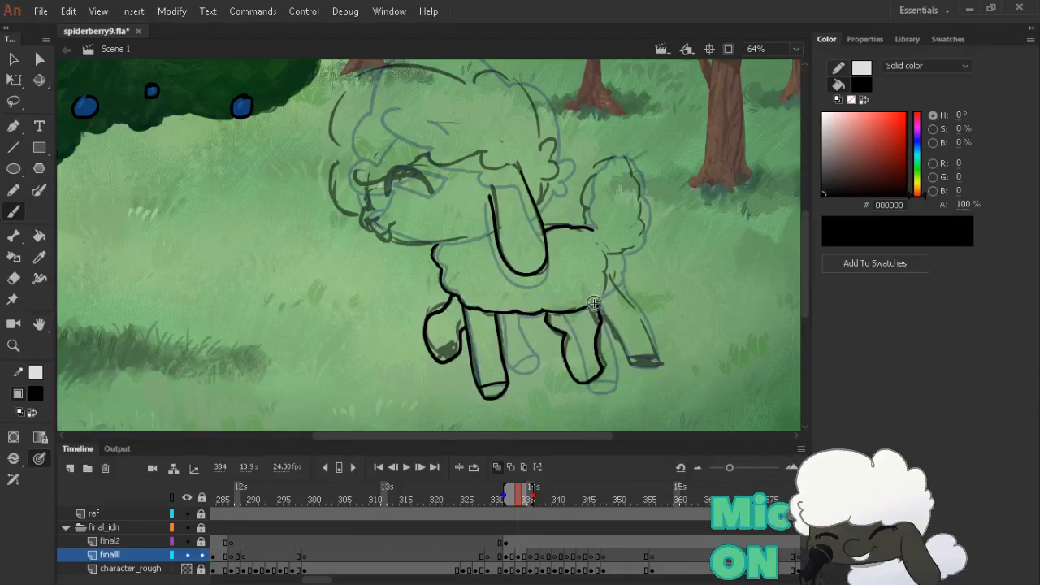
{"action": "key", "text": "e"}
{"action": "left_click_drag", "start_coordinate": [605, 312], "coordinate": [604, 319]}
{"action": "key", "text": "b"}
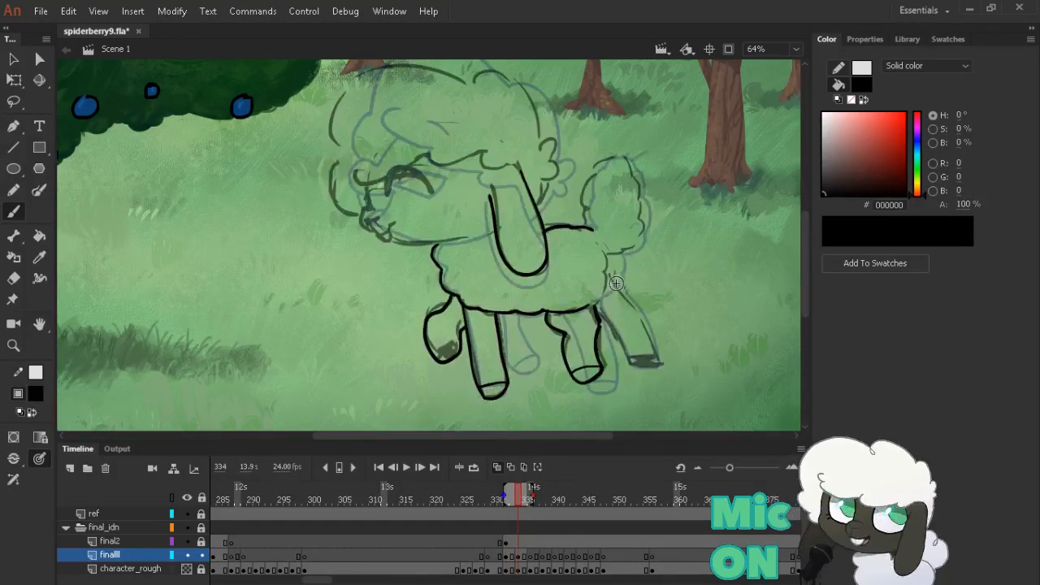
Ink the outline of the stretched rearmost leg at frame 334 and trim the hoof's lower edge with the Eraser
{"action": "mouse_move", "coordinate": [608, 272]}
{"action": "left_mouse_down"}
{"action": "mouse_move", "coordinate": [665, 355]}
{"action": "mouse_move", "coordinate": [670, 373]}
{"action": "mouse_move", "coordinate": [632, 368]}
{"action": "left_mouse_up"}
{"action": "key", "text": "comma"}
{"action": "key", "text": "comma"}
{"action": "key", "text": "period"}
{"action": "key", "text": "period"}
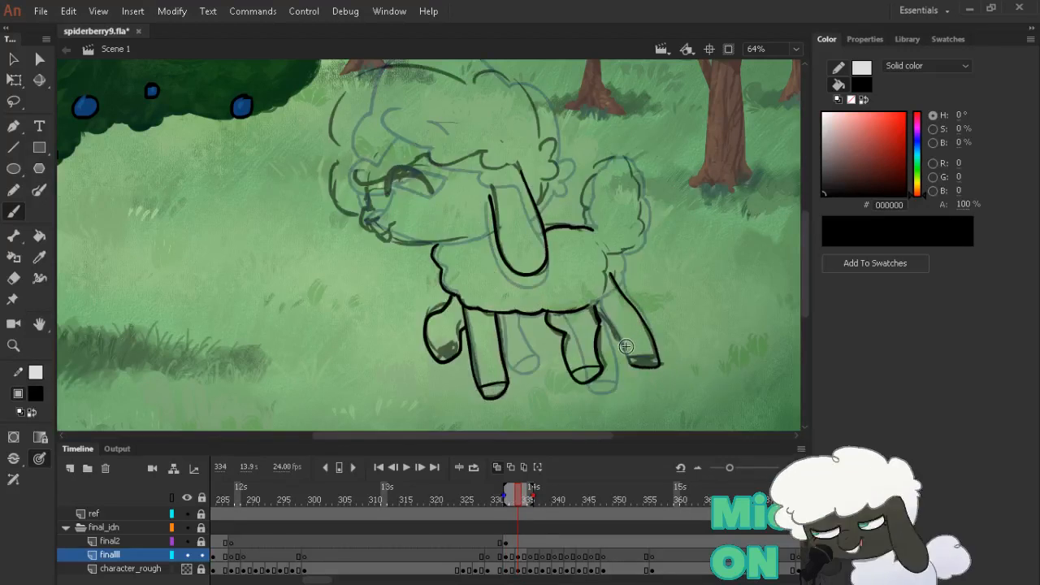
{"action": "key", "text": "e"}
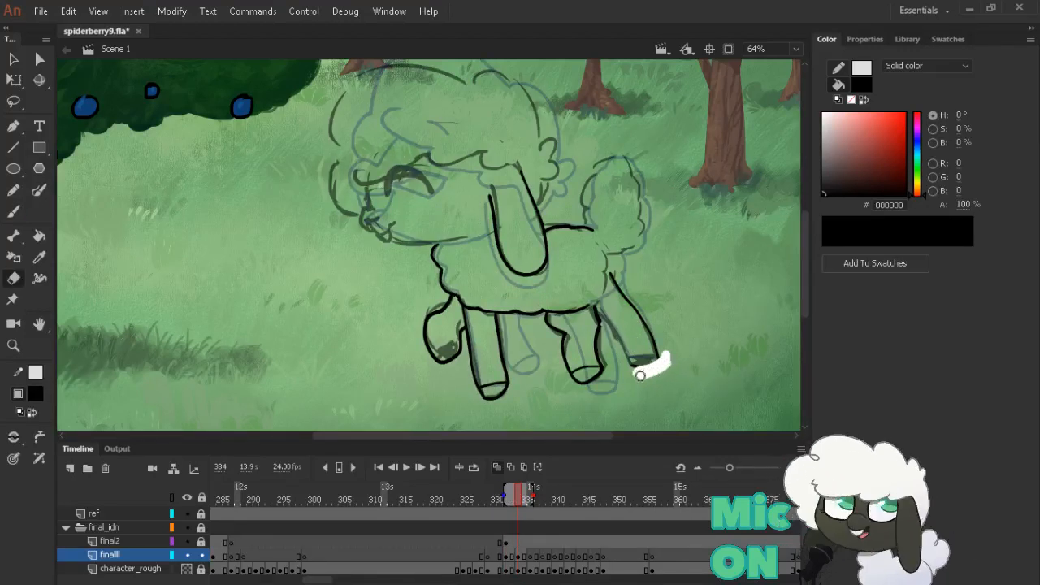
{"action": "mouse_move", "coordinate": [640, 375]}
{"action": "left_mouse_down"}
{"action": "mouse_move", "coordinate": [642, 361]}
{"action": "mouse_move", "coordinate": [657, 371]}
{"action": "mouse_move", "coordinate": [636, 371]}
{"action": "left_mouse_up"}
{"action": "key", "text": "b"}
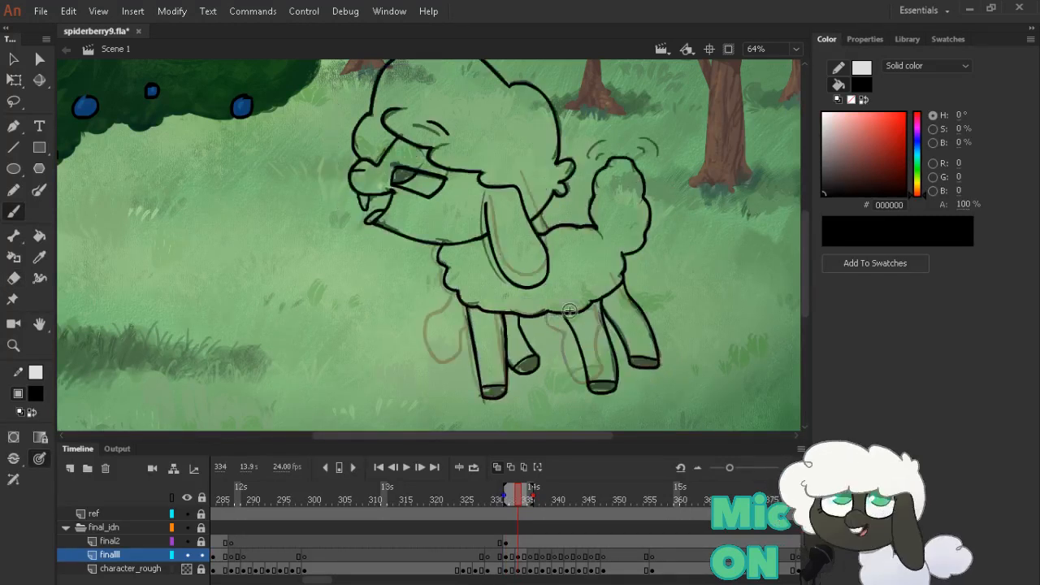
Ink the hoof base and front edge of the rearmost leg at frame 334, comparing the leg with the neighbouring frames
{"action": "key", "text": "alt+period"}
{"action": "key", "text": "alt+period"}
{"action": "key", "text": "alt+comma"}
{"action": "key", "text": "alt+comma"}
{"action": "key", "text": "alt+period"}
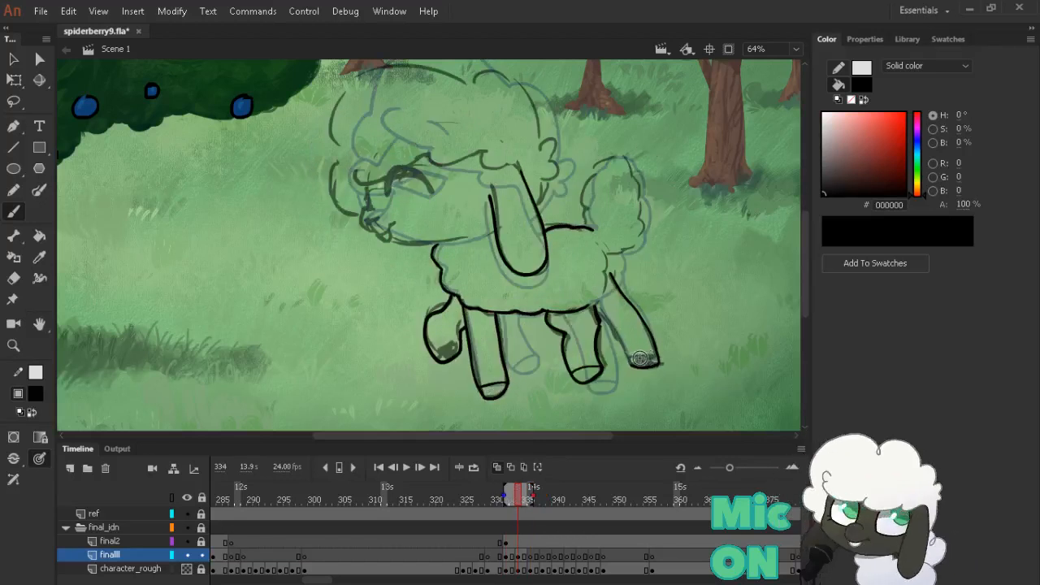
{"action": "mouse_move", "coordinate": [637, 366]}
{"action": "left_mouse_down"}
{"action": "mouse_move", "coordinate": [645, 365]}
{"action": "mouse_move", "coordinate": [615, 329]}
{"action": "left_mouse_up"}
{"action": "key", "text": "alt+period"}
{"action": "key", "text": "alt+comma"}
{"action": "key", "text": "alt+period"}
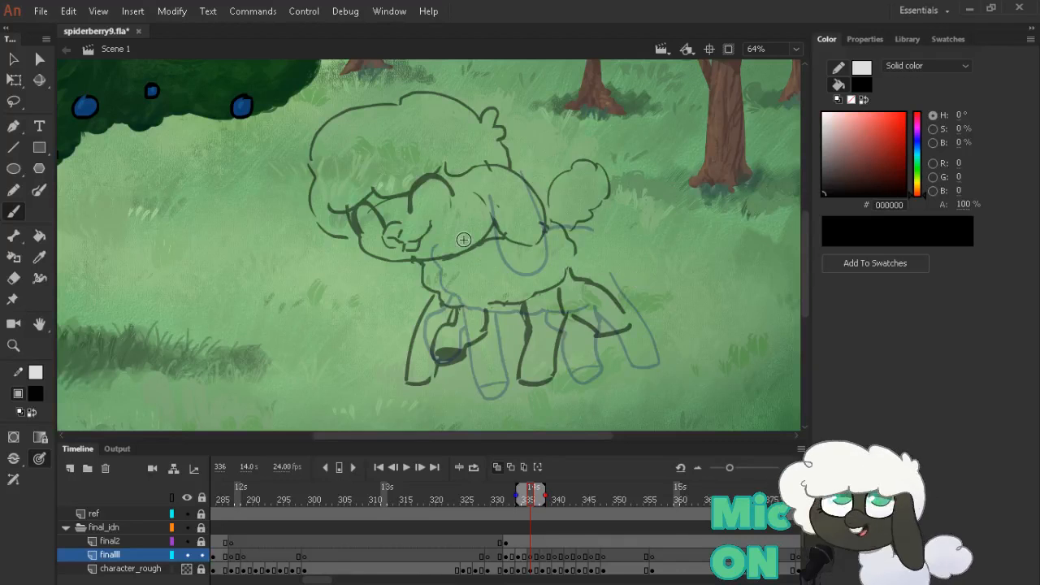
Flip through frames 332, 334 and 336 to compare the inked legs and ear across the walk
{"action": "key", "text": "comma"}
{"action": "key", "text": "comma"}
{"action": "key", "text": "period"}
{"action": "key", "text": "period"}
{"action": "key", "text": "comma"}
{"action": "key", "text": "comma"}
{"action": "key", "text": "comma"}
{"action": "key", "text": "comma"}
{"action": "key", "text": "period"}
{"action": "key", "text": "period"}
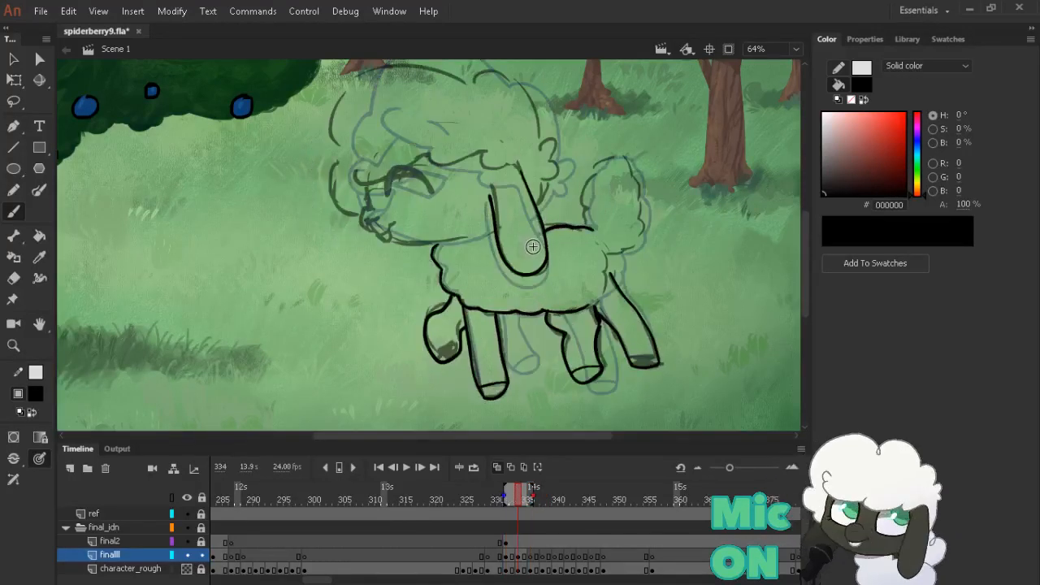
Ink the jaw line from the front edge of the ear to the chin at frame 334
{"action": "key", "text": "period"}
{"action": "key", "text": "comma"}
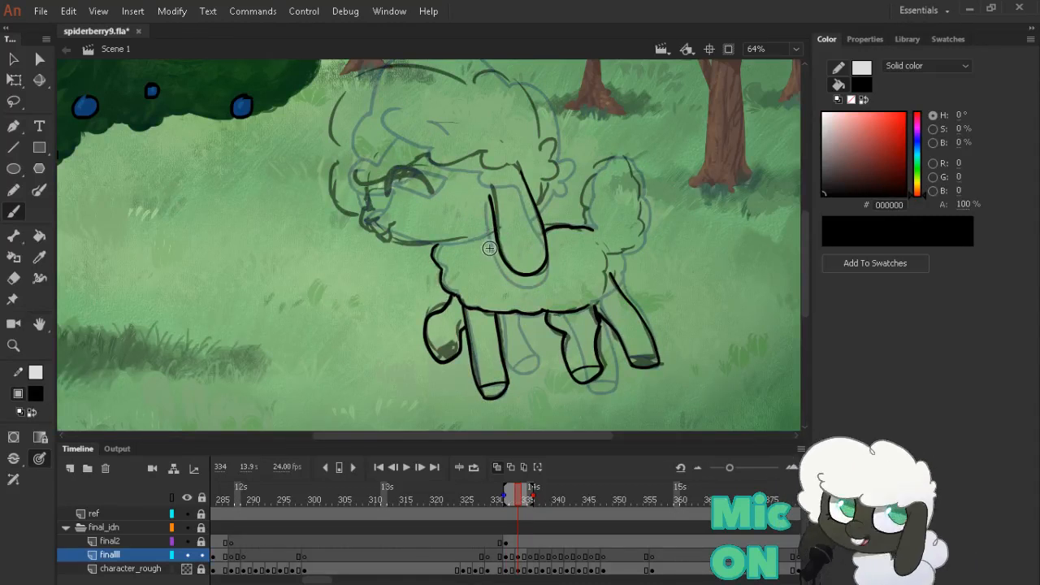
{"action": "key", "text": "comma"}
{"action": "key", "text": "period"}
{"action": "left_click_drag", "start_coordinate": [494, 231], "coordinate": [416, 250]}
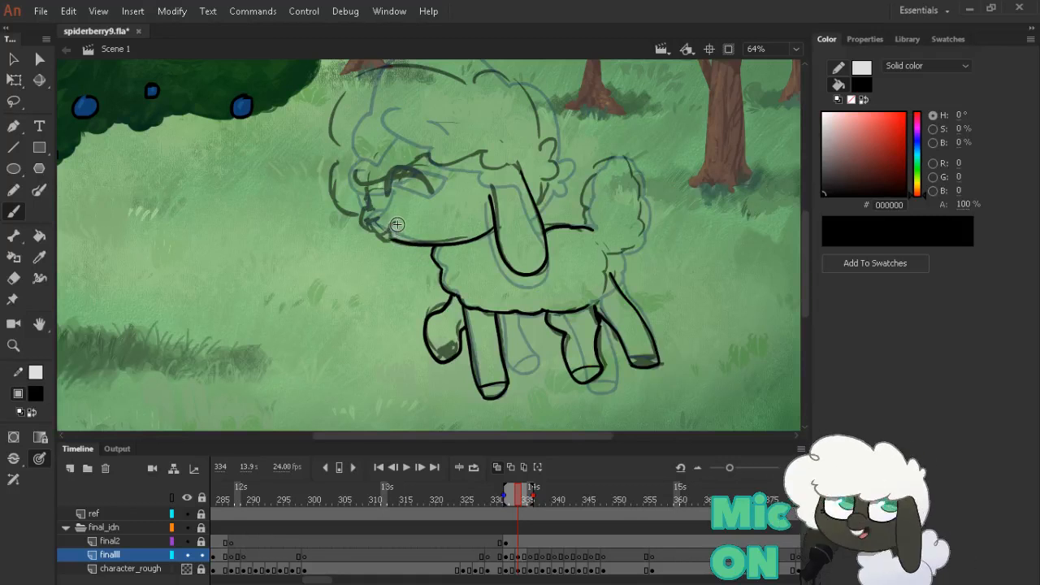
Flip repeatedly through frames 332, 334 and 336 to examine how the head and jaw move
{"action": "key", "text": "comma"}
{"action": "key", "text": "period"}
{"action": "key", "text": "comma"}
{"action": "key", "text": "period"}
{"action": "key", "text": "comma"}
{"action": "key", "text": "comma"}
{"action": "key", "text": "period"}
{"action": "key", "text": "period"}
{"action": "key", "text": "period"}
{"action": "key", "text": "period"}
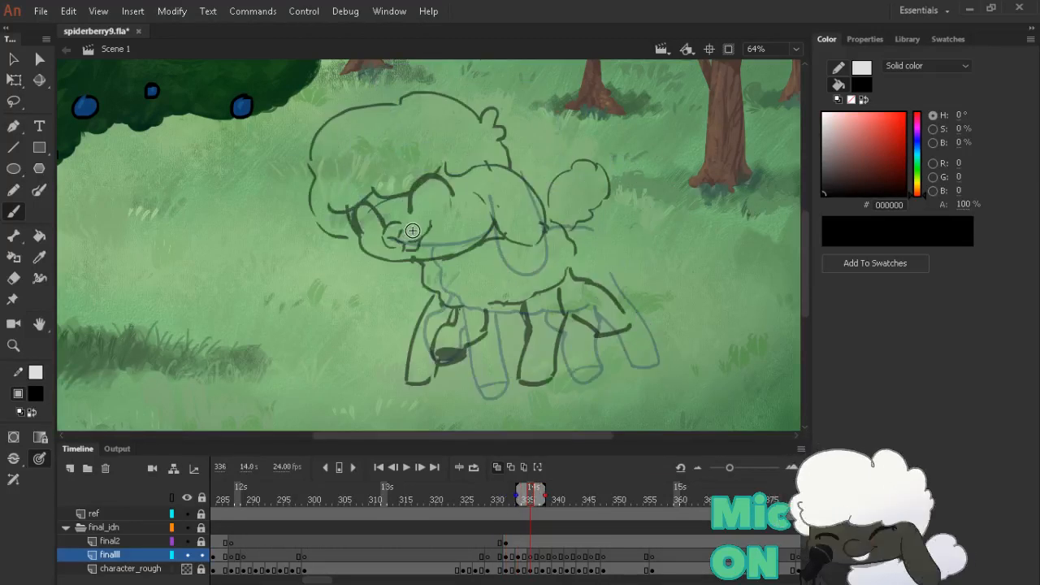
{"action": "key", "text": "comma"}
{"action": "key", "text": "comma"}
{"action": "key", "text": "comma"}
{"action": "key", "text": "comma"}
{"action": "key", "text": "period"}
{"action": "key", "text": "period"}
{"action": "key", "text": "comma"}
{"action": "key", "text": "comma"}
{"action": "key", "text": "period"}
{"action": "key", "text": "period"}
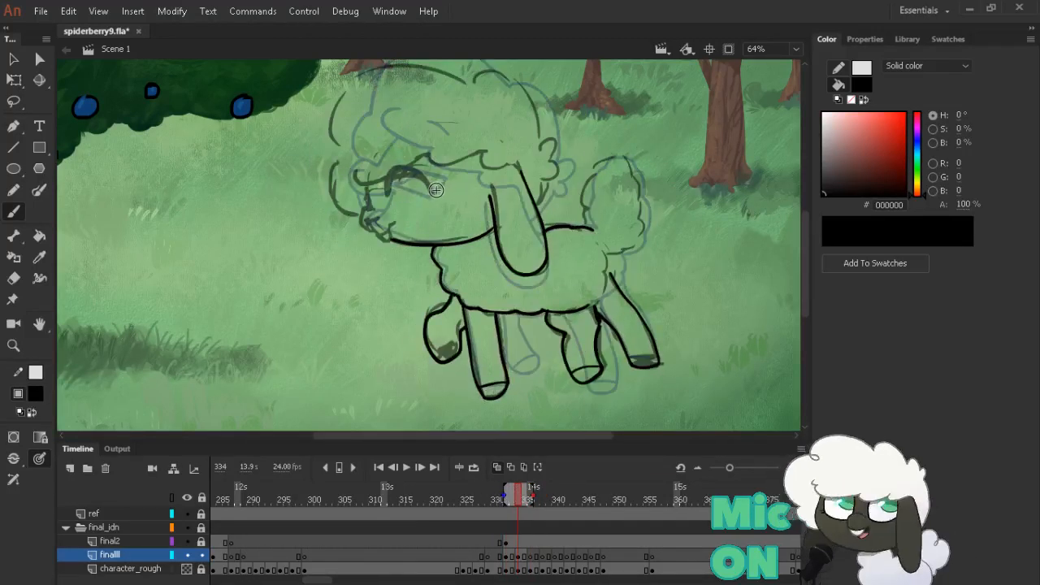
Ink the closed eye as a thick black arc at frame 334 and compare it with frame 336
{"action": "mouse_move", "coordinate": [399, 170]}
{"action": "left_mouse_down"}
{"action": "mouse_move", "coordinate": [434, 191]}
{"action": "mouse_move", "coordinate": [399, 176]}
{"action": "mouse_move", "coordinate": [398, 195]}
{"action": "left_mouse_up"}
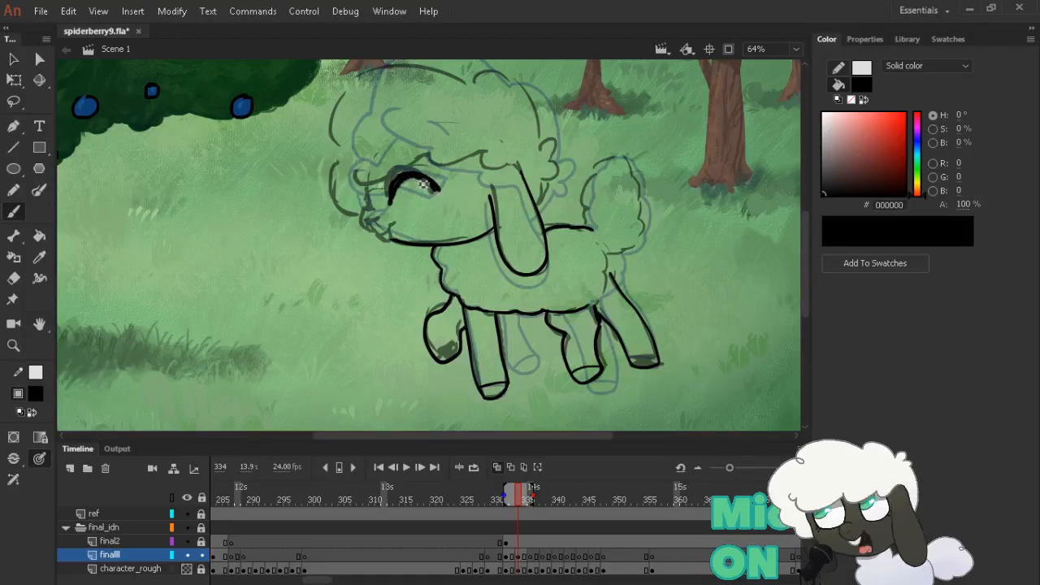
{"action": "left_click_drag", "start_coordinate": [405, 183], "coordinate": [437, 188]}
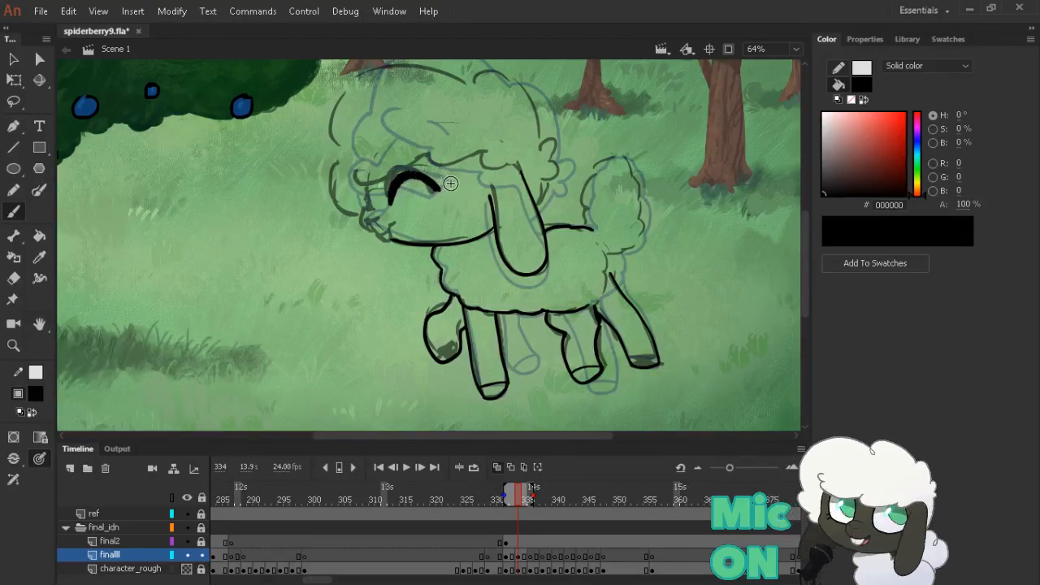
{"action": "key", "text": "."}
{"action": "key", "text": "."}
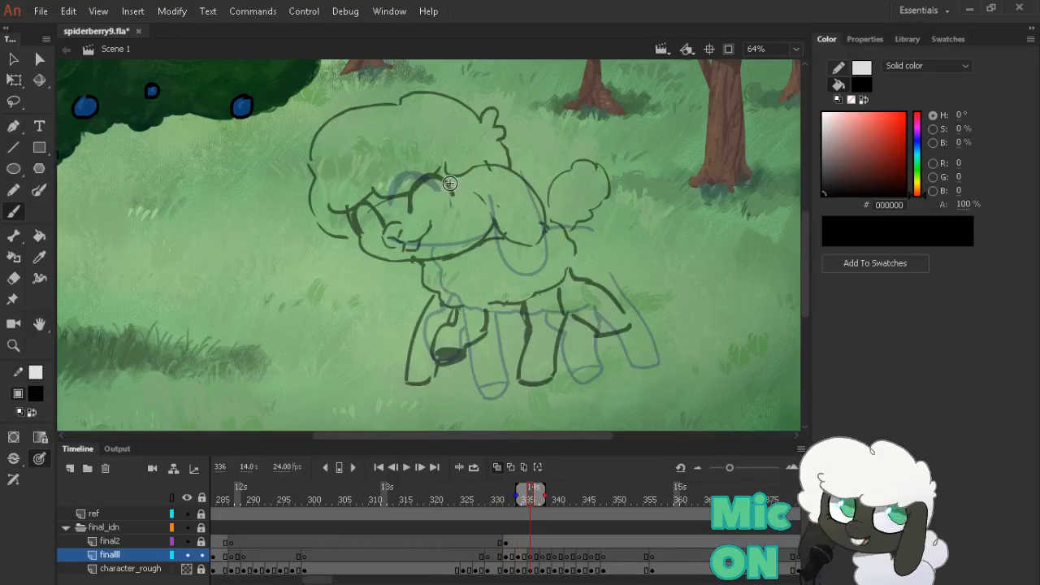
{"action": "key", "text": "comma"}
{"action": "key", "text": "comma"}
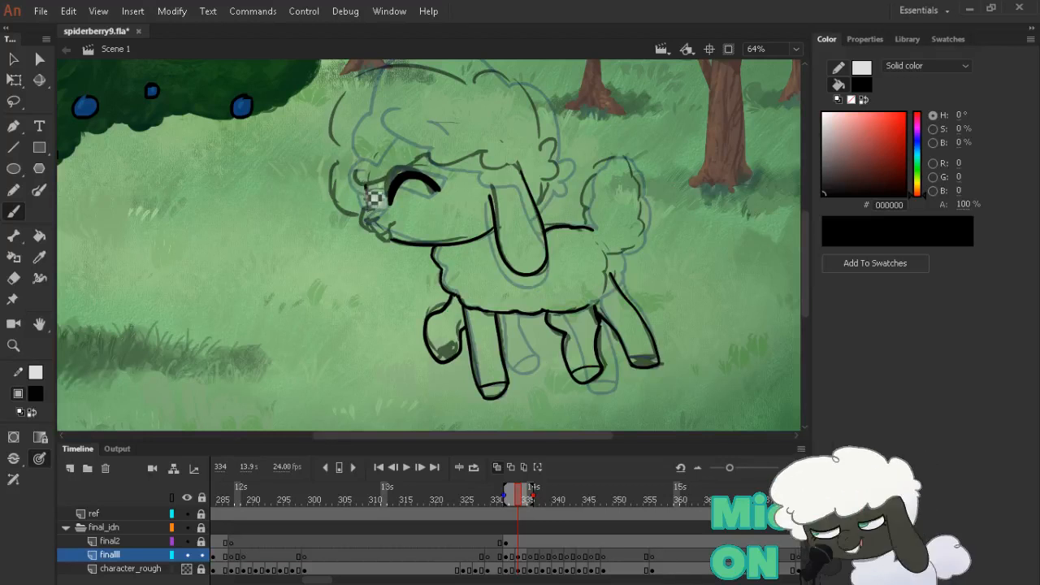
Ink the muzzle profile from the nose bridge down to the mouth at frame 334, checking it against frame 332
{"action": "left_click_drag", "start_coordinate": [375, 198], "coordinate": [377, 238]}
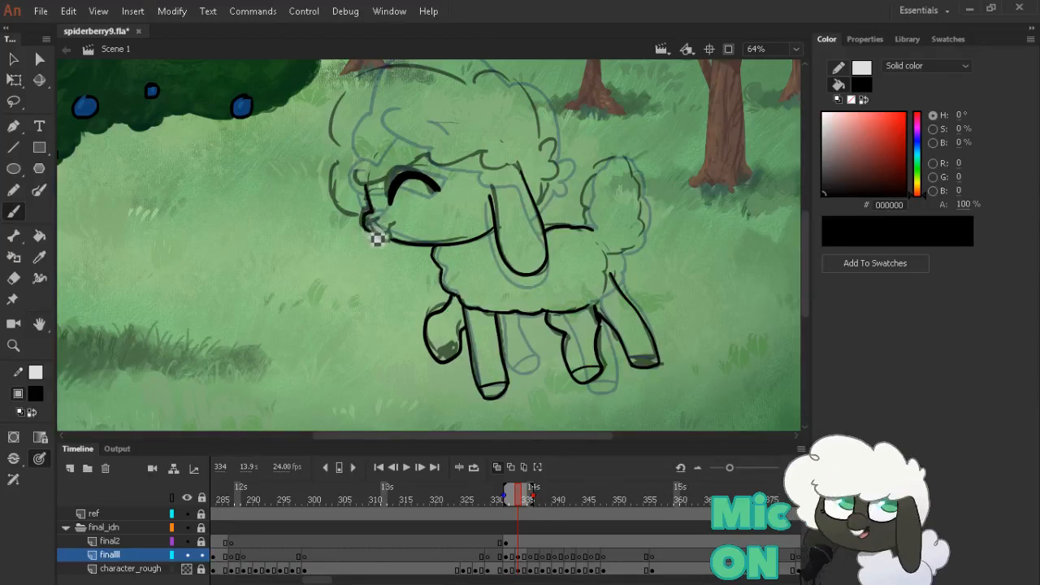
{"action": "key", "text": "comma"}
{"action": "key", "text": "comma"}
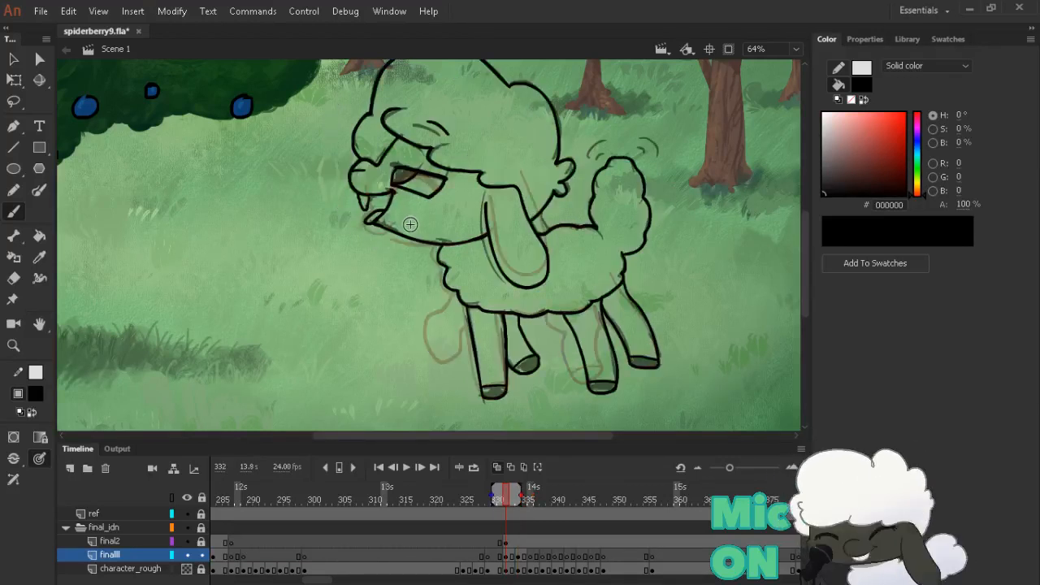
{"action": "key", "text": "period"}
{"action": "key", "text": "period"}
{"action": "key", "text": "comma"}
{"action": "key", "text": "comma"}
{"action": "key", "text": "period"}
{"action": "key", "text": "period"}
{"action": "key", "text": "comma"}
{"action": "key", "text": "comma"}
{"action": "key", "text": "period"}
{"action": "key", "text": "period"}
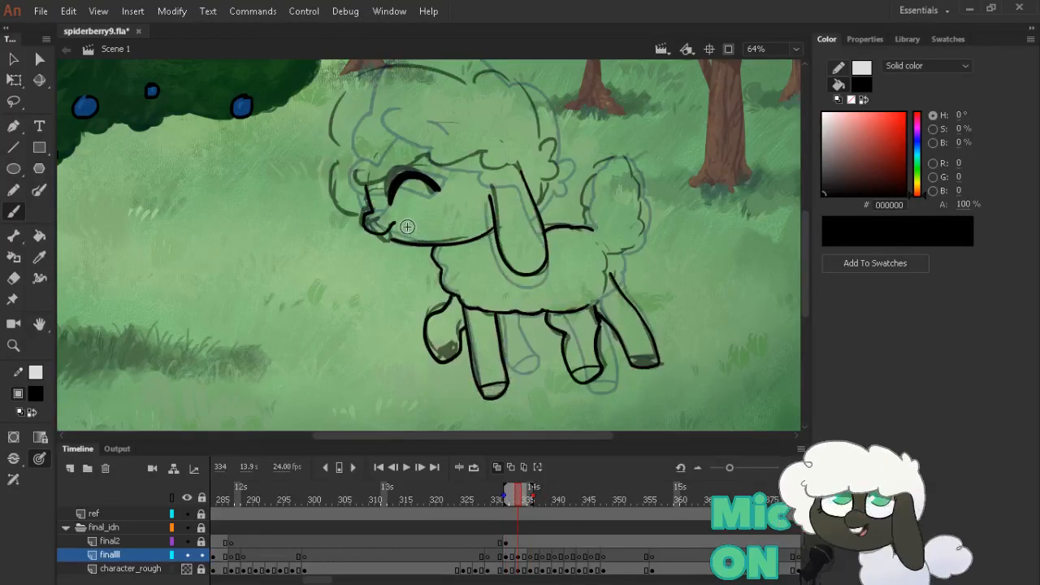
Refine the rounded front of the muzzle and the mouth curve at frame 334, using frame 332 for comparison
{"action": "key", "text": "comma"}
{"action": "key", "text": "comma"}
{"action": "key", "text": "period"}
{"action": "key", "text": "period"}
{"action": "key", "text": "comma"}
{"action": "key", "text": "comma"}
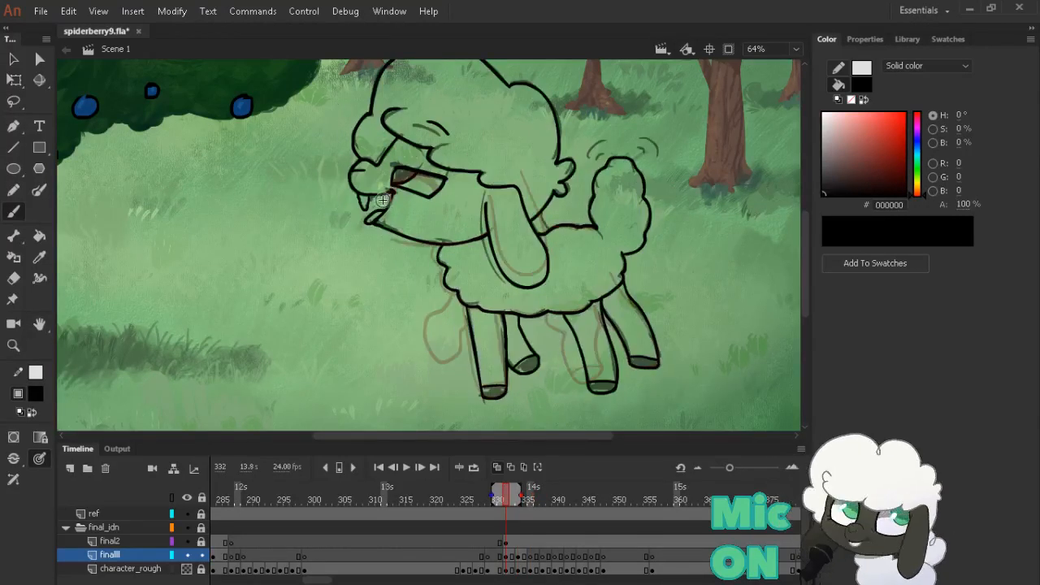
{"action": "key", "text": "period"}
{"action": "key", "text": "period"}
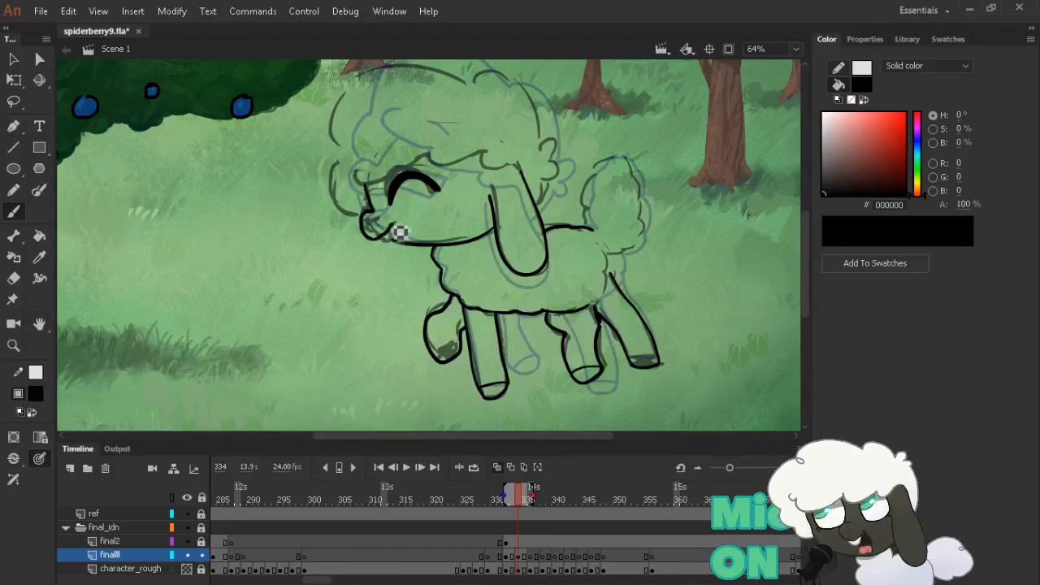
Ink the smiling mouth line and lower lip at frame 334, checking them against frame 332
{"action": "key", "text": "comma"}
{"action": "key", "text": "comma"}
{"action": "key", "text": "period"}
{"action": "key", "text": "period"}
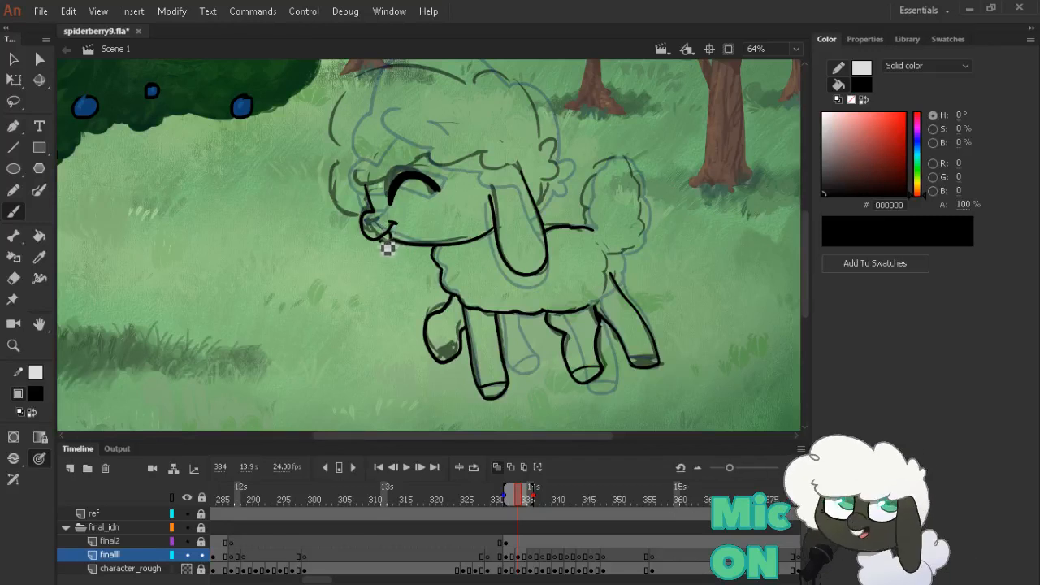
{"action": "key", "text": "comma"}
{"action": "key", "text": "comma"}
{"action": "key", "text": "period"}
{"action": "key", "text": "period"}
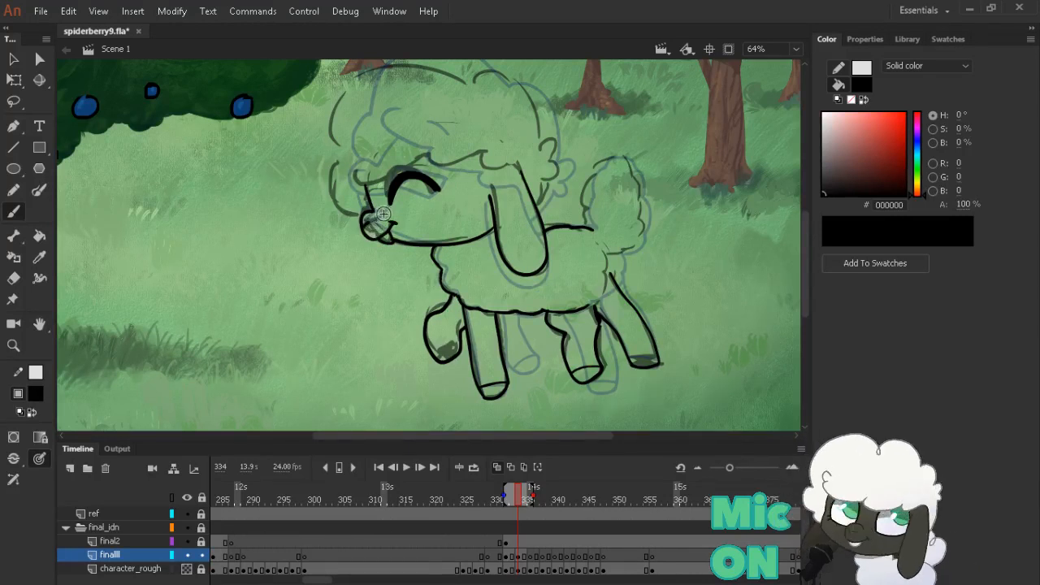
Redraw the nose tip and front of the muzzle at frame 334, comparing the shape with the neighbouring drawings
{"action": "key", "text": "comma"}
{"action": "key", "text": "comma"}
{"action": "key", "text": "period"}
{"action": "key", "text": "period"}
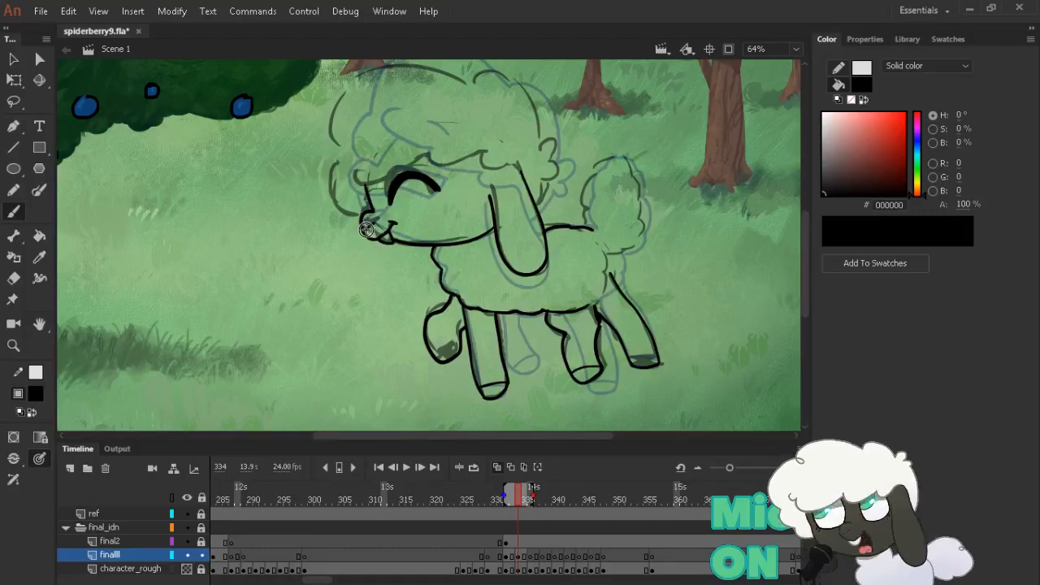
{"action": "key", "text": "comma"}
{"action": "key", "text": "comma"}
{"action": "key", "text": "period"}
{"action": "key", "text": "period"}
{"action": "key", "text": "period"}
{"action": "key", "text": "period"}
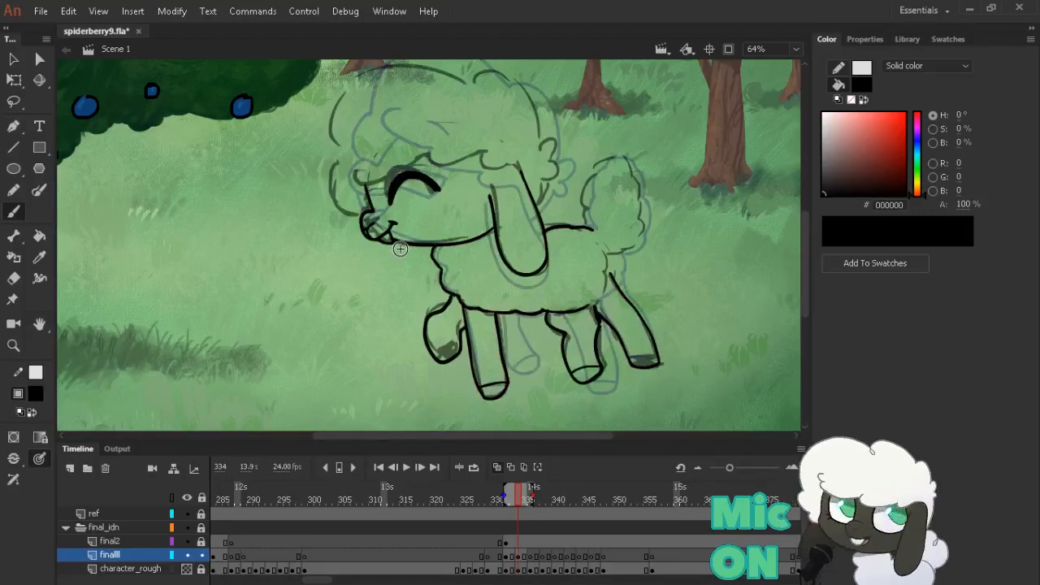
Flip through frames 332, 334 and 336 to examine how the muzzle and mouth move
{"action": "key", "text": "comma"}
{"action": "key", "text": "comma"}
{"action": "key", "text": "comma"}
{"action": "key", "text": "comma"}
{"action": "key", "text": "period"}
{"action": "key", "text": "period"}
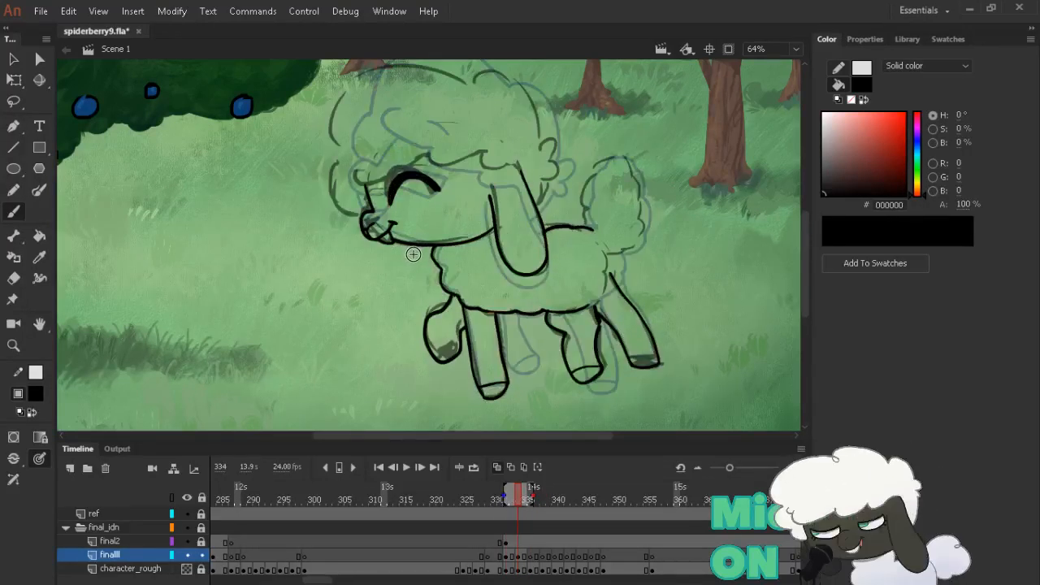
{"action": "key", "text": "period"}
{"action": "key", "text": "period"}
{"action": "key", "text": "comma"}
{"action": "key", "text": "comma"}
{"action": "key", "text": "comma"}
{"action": "key", "text": "comma"}
{"action": "key", "text": "period"}
{"action": "key", "text": "period"}
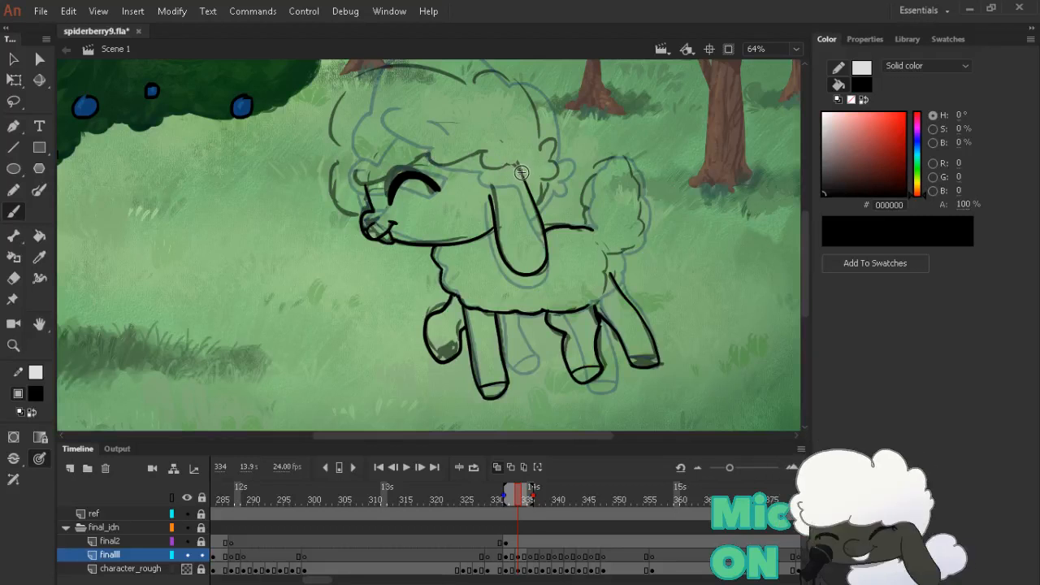
Rework the top of the ear at frame 334 and ink the small wool curl joining it
{"action": "key", "text": "comma"}
{"action": "key", "text": "comma"}
{"action": "key", "text": "period"}
{"action": "key", "text": "period"}
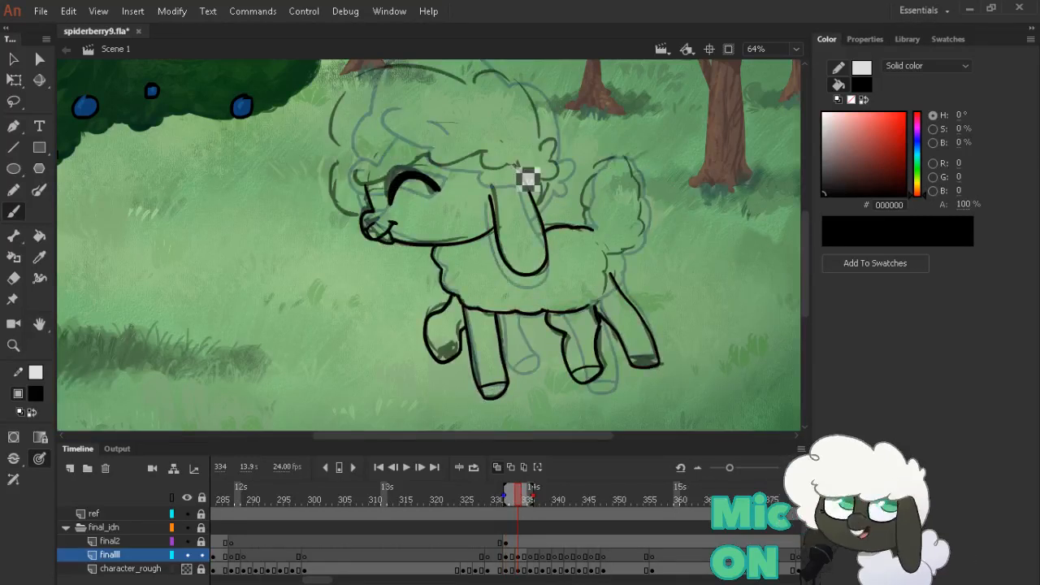
{"action": "left_click_drag", "start_coordinate": [509, 182], "coordinate": [492, 146]}
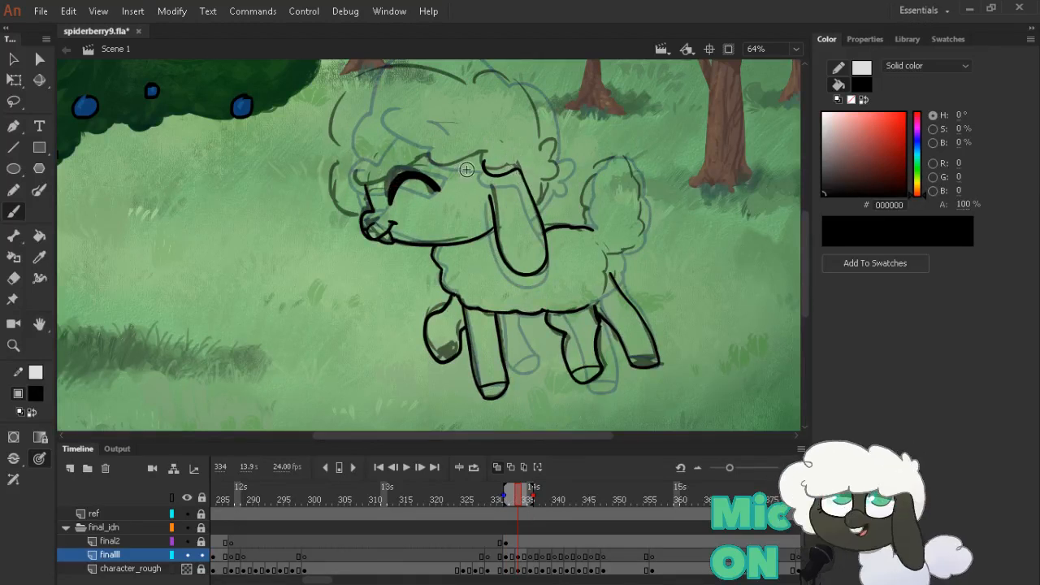
Ink the wool fringe across the forehead at frame 334, using frames 332 and 336 for comparison
{"action": "mouse_move", "coordinate": [481, 163]}
{"action": "left_mouse_down"}
{"action": "mouse_move", "coordinate": [449, 177]}
{"action": "mouse_move", "coordinate": [425, 155]}
{"action": "left_mouse_up"}
{"action": "key", "text": "comma"}
{"action": "key", "text": "comma"}
{"action": "key", "text": "period"}
{"action": "key", "text": "period"}
{"action": "key", "text": "period"}
{"action": "key", "text": "period"}
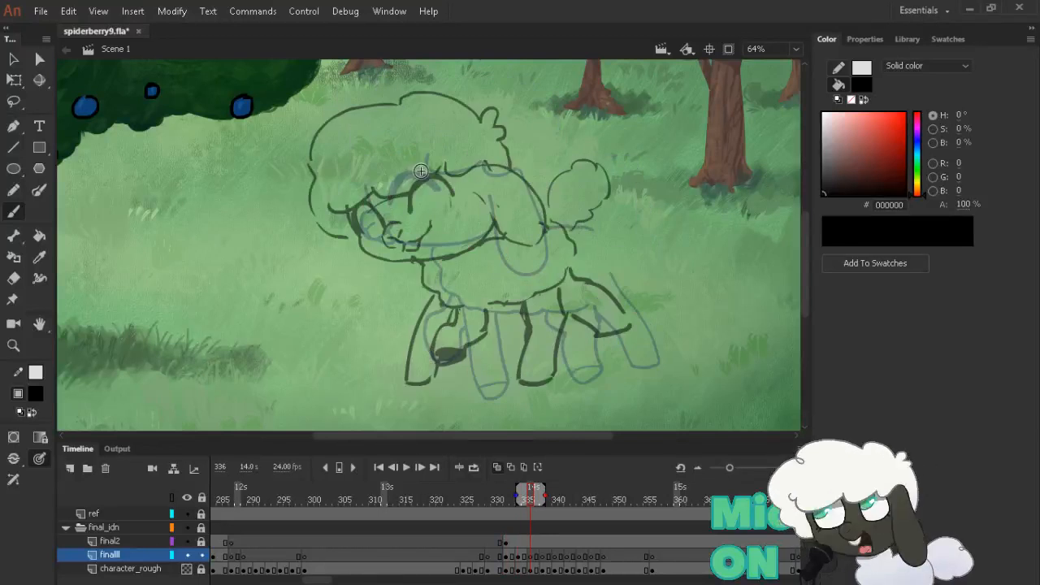
{"action": "key", "text": "comma"}
{"action": "key", "text": "comma"}
{"action": "key", "text": "comma"}
{"action": "key", "text": "comma"}
{"action": "key", "text": "period"}
{"action": "key", "text": "period"}
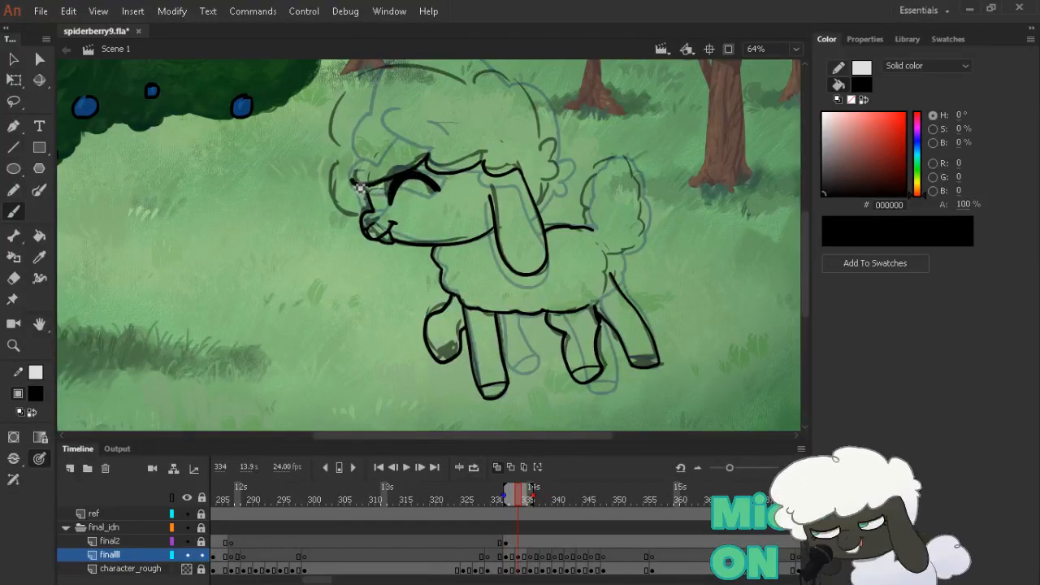
Finish the fringe's front curl and ink the wool curls behind the ear at frame 334
{"action": "key", "text": "period"}
{"action": "key", "text": "period"}
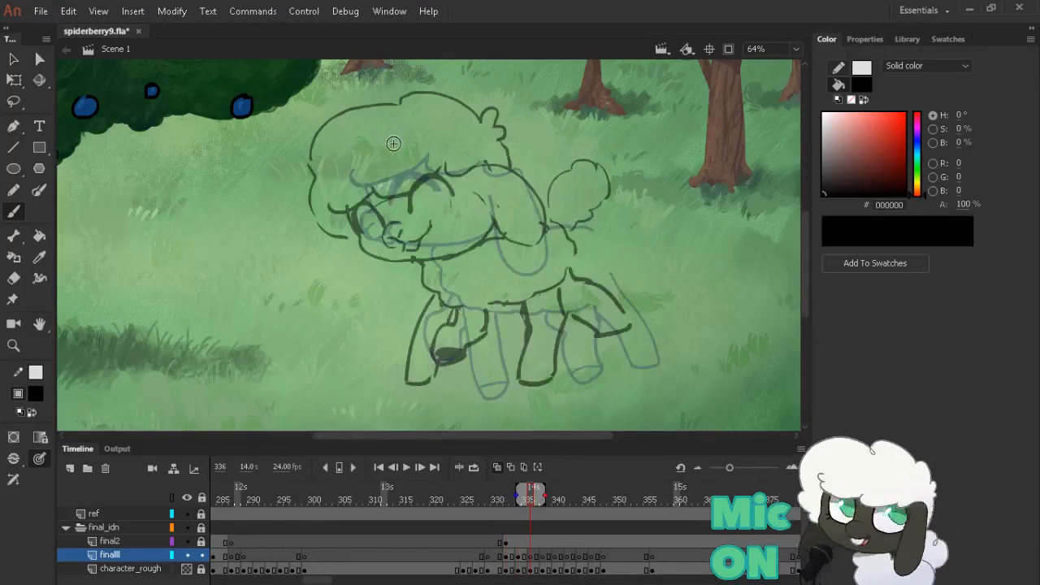
{"action": "key", "text": "comma"}
{"action": "key", "text": "comma"}
{"action": "key", "text": "comma"}
{"action": "key", "text": "comma"}
{"action": "key", "text": "period"}
{"action": "key", "text": "period"}
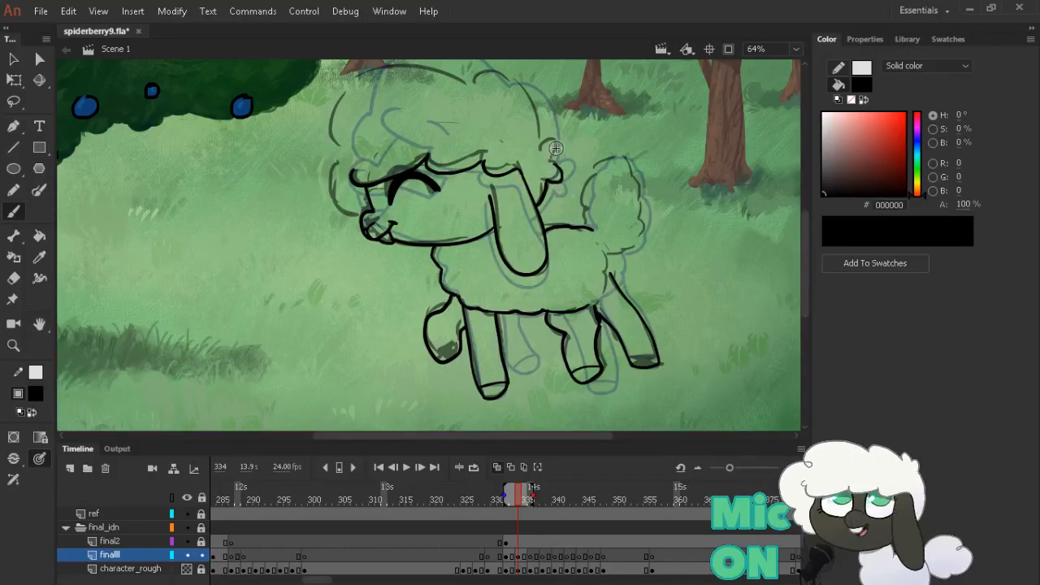
{"action": "left_click_drag", "start_coordinate": [556, 148], "coordinate": [560, 180]}
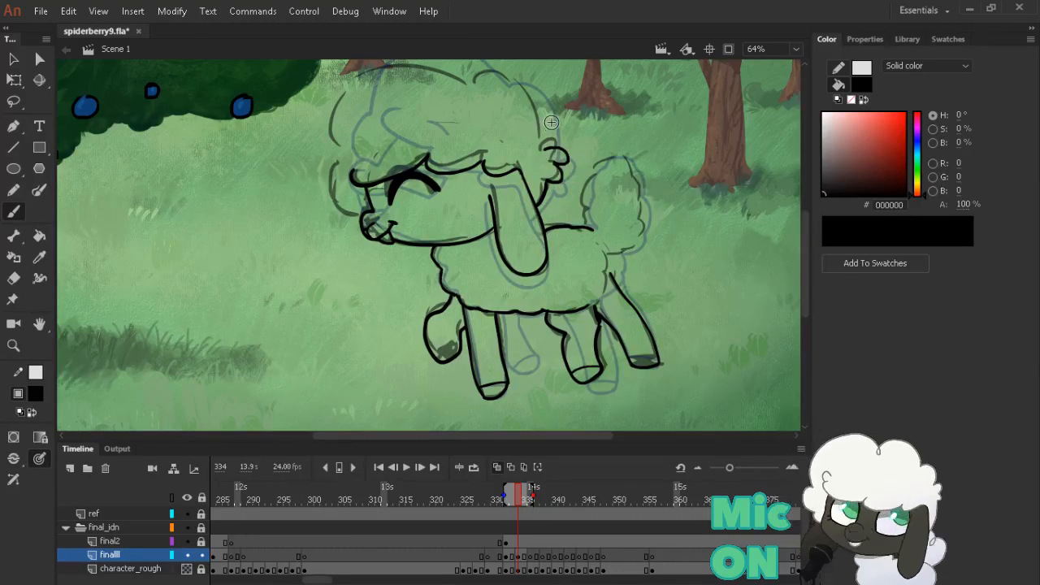
Flip repeatedly between frame 332 and the frames following it to examine the movement of the curls behind the head
{"action": "key", "text": "comma"}
{"action": "key", "text": "comma"}
{"action": "key", "text": "period"}
{"action": "key", "text": "period"}
{"action": "key", "text": "period"}
{"action": "key", "text": "period"}
{"action": "key", "text": "period"}
{"action": "key", "text": "comma"}
{"action": "key", "text": "comma"}
{"action": "key", "text": "comma"}
{"action": "key", "text": "comma"}
{"action": "key", "text": "comma"}
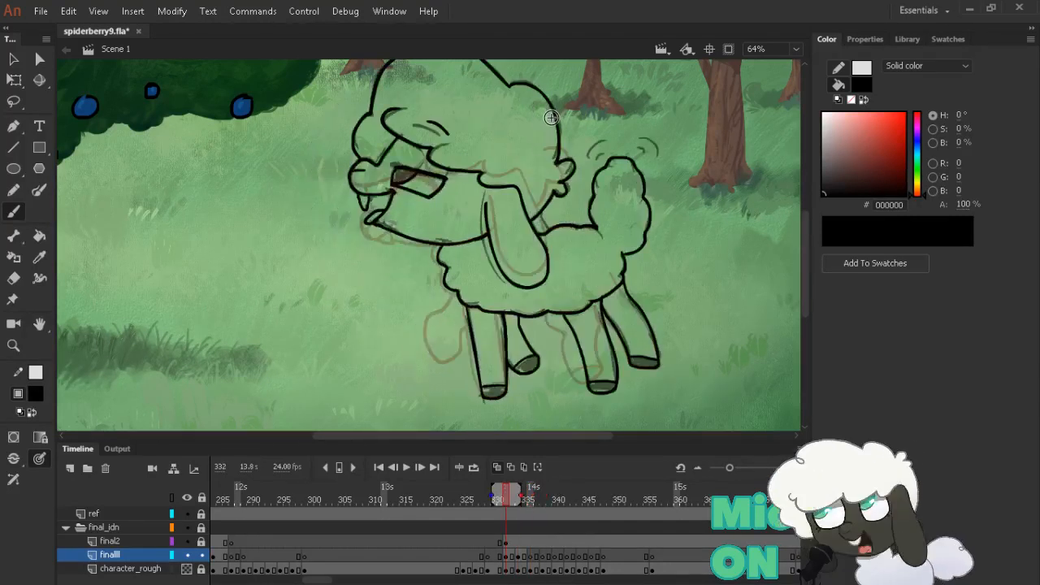
{"action": "key", "text": "period"}
{"action": "key", "text": "period"}
{"action": "key", "text": "period"}
{"action": "key", "text": "period"}
{"action": "key", "text": "period"}
{"action": "key", "text": "period"}
{"action": "key", "text": "period"}
{"action": "key", "text": "comma"}
{"action": "key", "text": "comma"}
{"action": "key", "text": "comma"}
{"action": "key", "text": "comma"}
{"action": "key", "text": "comma"}
{"action": "key", "text": "comma"}
{"action": "key", "text": "period"}
{"action": "key", "text": "period"}
{"action": "key", "text": "period"}
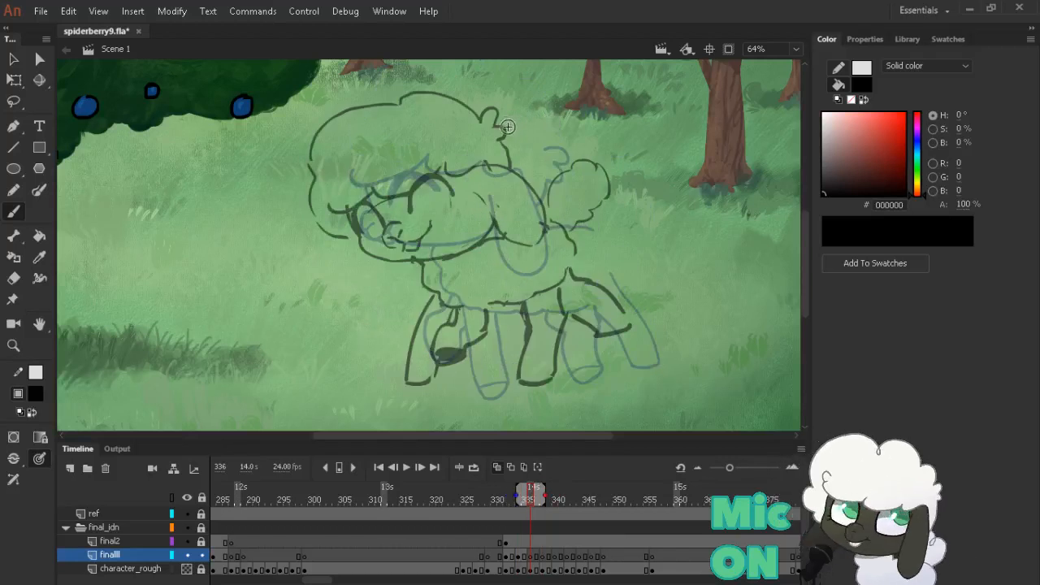
Ink the wool curls at the back of the head at frame 336, checking them against frame 334
{"action": "mouse_move", "coordinate": [481, 124]}
{"action": "left_mouse_down"}
{"action": "mouse_move", "coordinate": [492, 113]}
{"action": "mouse_move", "coordinate": [505, 120]}
{"action": "mouse_move", "coordinate": [511, 132]}
{"action": "mouse_move", "coordinate": [498, 140]}
{"action": "left_mouse_up"}
{"action": "key", "text": "comma"}
{"action": "key", "text": "comma"}
{"action": "key", "text": "period"}
{"action": "key", "text": "period"}
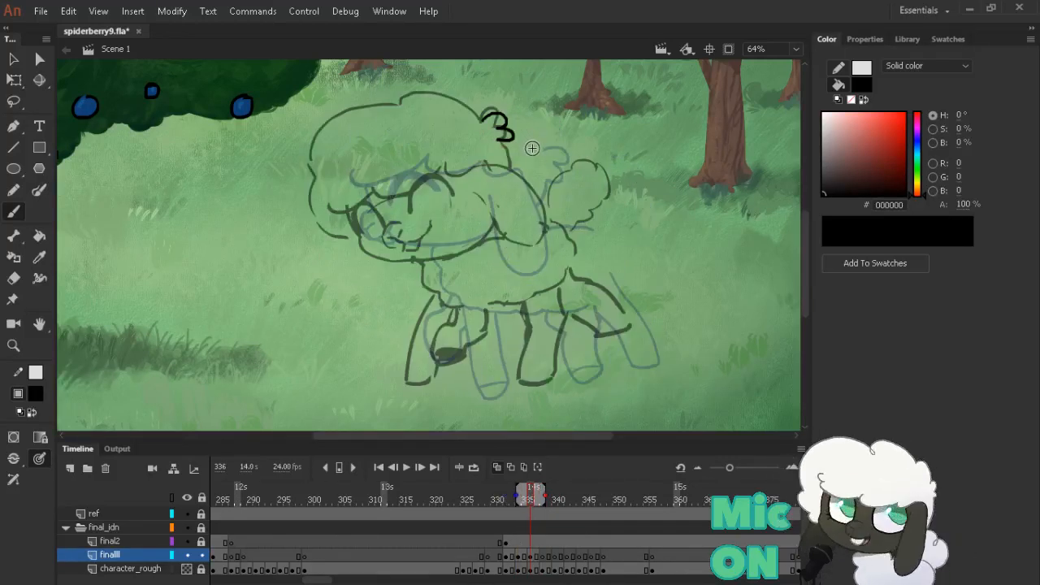
Ink the back outline of the head wool at frame 334, from the rear curls up to the crown
{"action": "key", "text": "comma"}
{"action": "key", "text": "comma"}
{"action": "key", "text": "comma"}
{"action": "key", "text": "comma"}
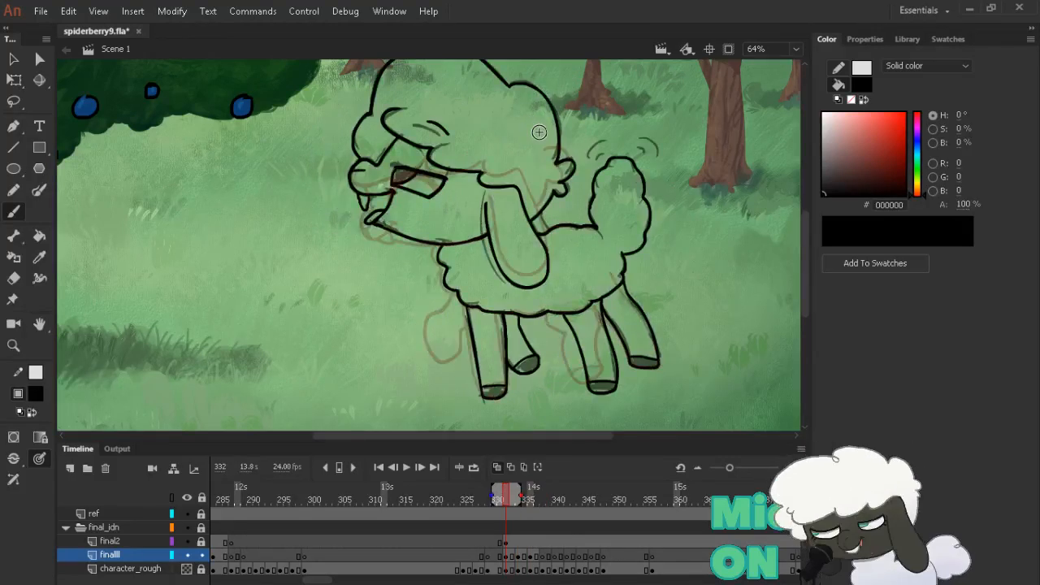
{"action": "key", "text": "period"}
{"action": "key", "text": "period"}
{"action": "left_click_drag", "start_coordinate": [515, 122], "coordinate": [540, 163]}
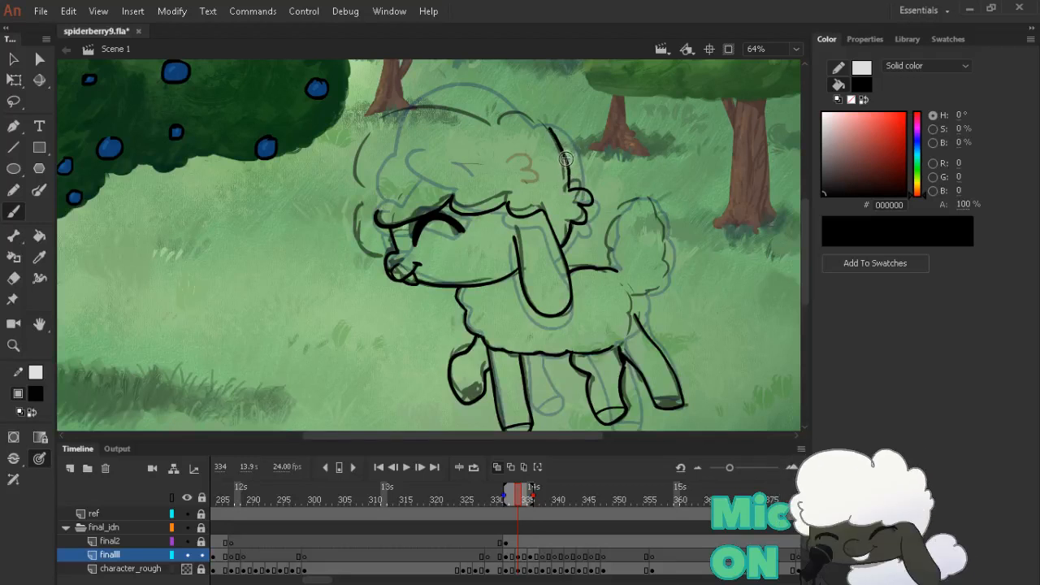
{"action": "mouse_move", "coordinate": [572, 190]}
{"action": "left_mouse_down"}
{"action": "mouse_move", "coordinate": [562, 132]}
{"action": "mouse_move", "coordinate": [534, 116]}
{"action": "mouse_move", "coordinate": [512, 121]}
{"action": "left_mouse_up"}
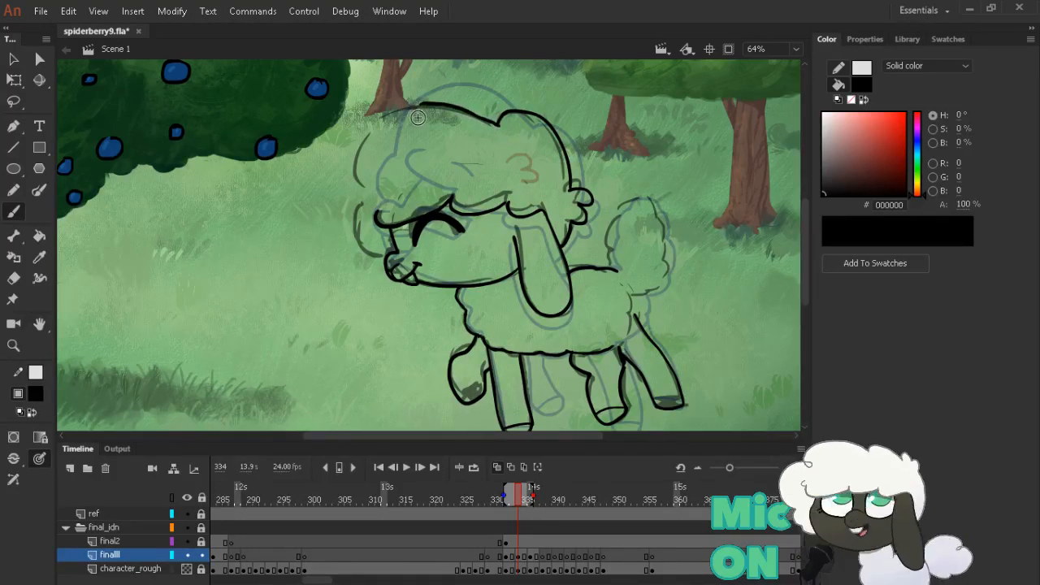
Ink the top and front outline of the head wool down to the muzzle at frame 334, redoing the first crown stroke
{"action": "left_click_drag", "start_coordinate": [461, 116], "coordinate": [498, 127]}
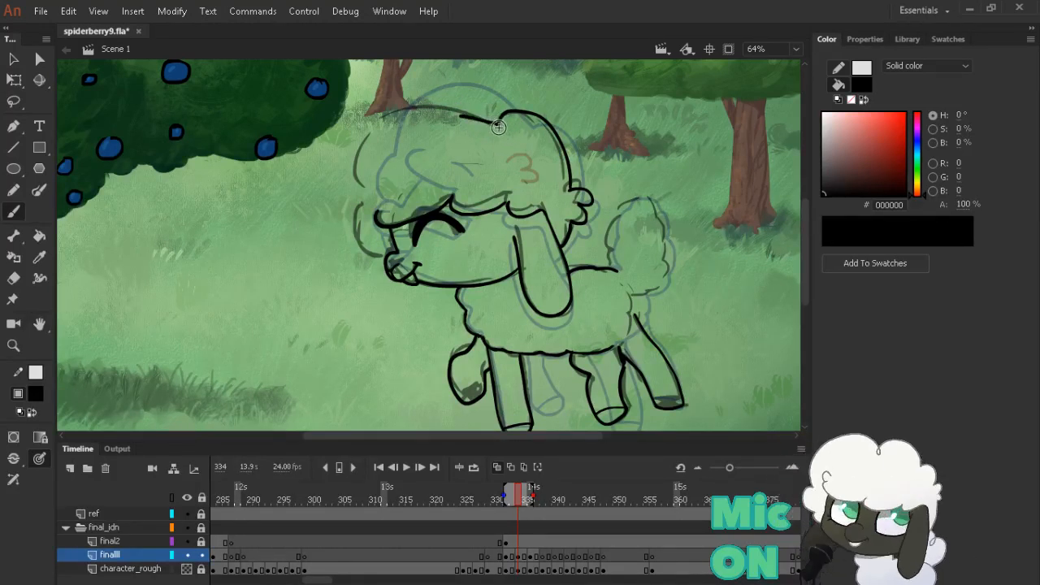
{"action": "key", "text": "ctrl+z"}
{"action": "mouse_move", "coordinate": [477, 117]}
{"action": "left_mouse_down"}
{"action": "mouse_move", "coordinate": [423, 107]}
{"action": "mouse_move", "coordinate": [382, 128]}
{"action": "mouse_move", "coordinate": [364, 165]}
{"action": "mouse_move", "coordinate": [374, 204]}
{"action": "left_mouse_up"}
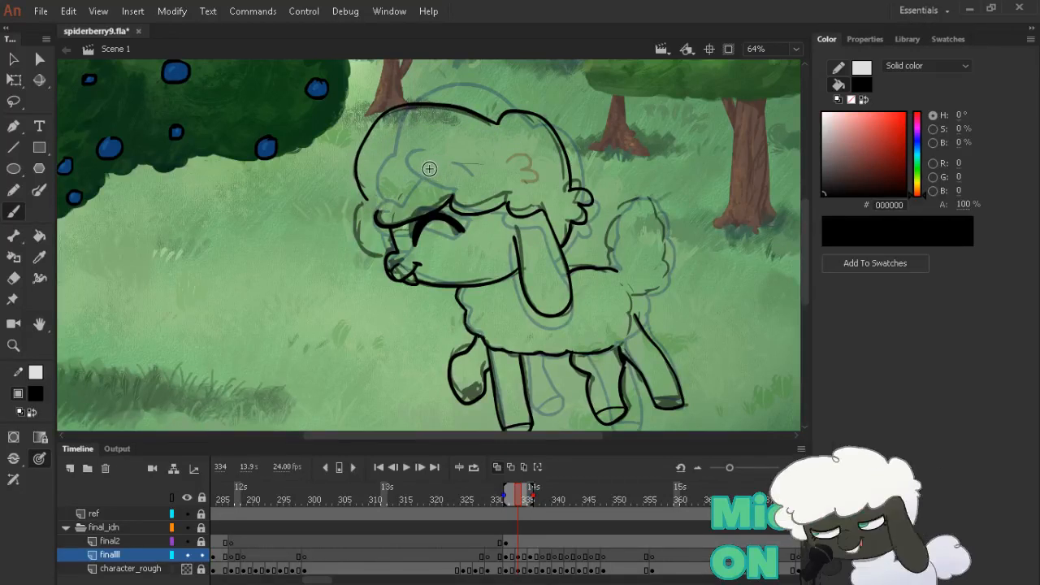
{"action": "mouse_move", "coordinate": [369, 197]}
{"action": "left_mouse_down"}
{"action": "mouse_move", "coordinate": [357, 220]}
{"action": "mouse_move", "coordinate": [364, 239]}
{"action": "mouse_move", "coordinate": [392, 266]}
{"action": "mouse_move", "coordinate": [404, 248]}
{"action": "left_mouse_up"}
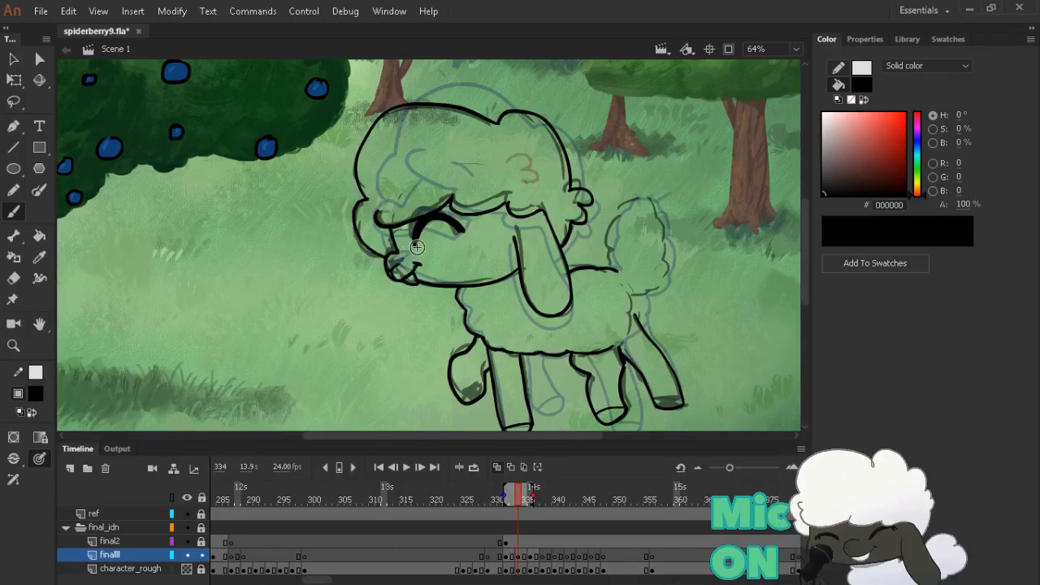
{"action": "key", "text": "comma"}
{"action": "key", "text": "comma"}
{"action": "key", "text": "period"}
{"action": "key", "text": "period"}
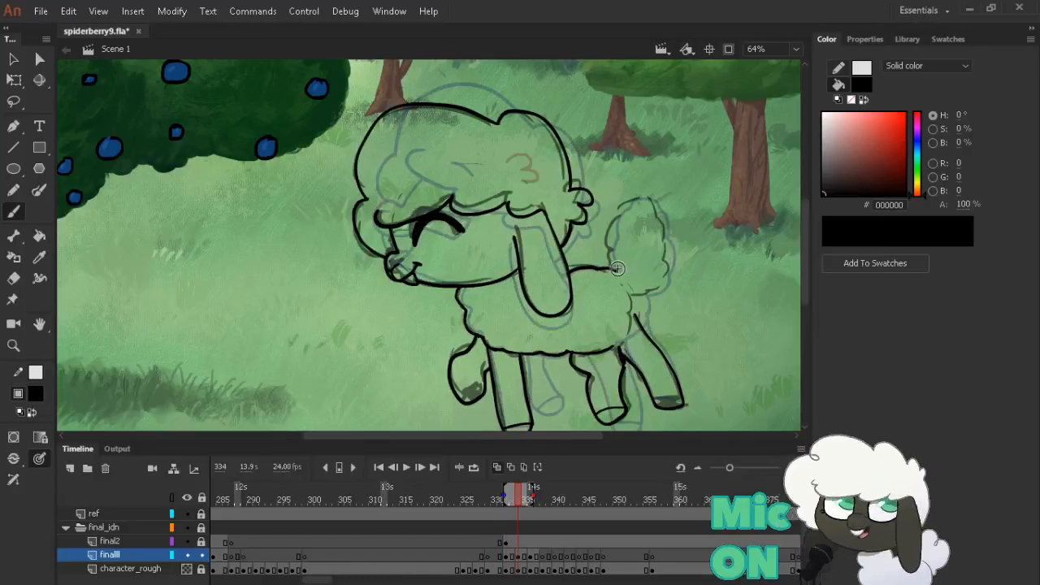
Ink the rounded, fluffy tail at frame 334 and compare it with frame 332
{"action": "mouse_move", "coordinate": [611, 267]}
{"action": "left_mouse_down"}
{"action": "mouse_move", "coordinate": [621, 227]}
{"action": "mouse_move", "coordinate": [652, 204]}
{"action": "mouse_move", "coordinate": [670, 230]}
{"action": "mouse_move", "coordinate": [670, 286]}
{"action": "mouse_move", "coordinate": [643, 309]}
{"action": "mouse_move", "coordinate": [634, 297]}
{"action": "left_mouse_up"}
{"action": "key", "text": "comma"}
{"action": "key", "text": "comma"}
{"action": "key", "text": "period"}
{"action": "key", "text": "period"}
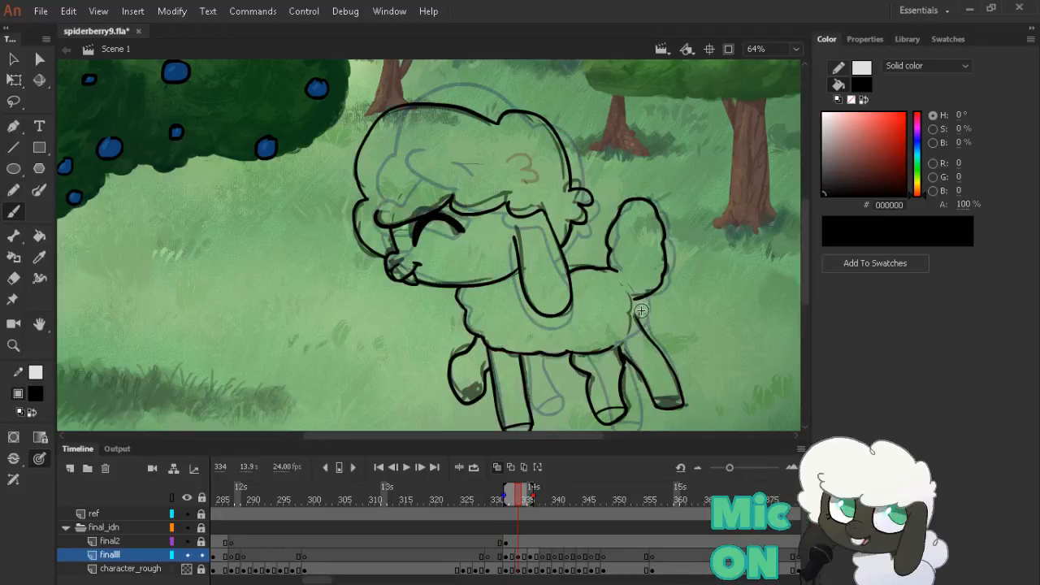
Clean up the tail's base at frame 334 and ink the woolly rump line down to the hind leg
{"action": "key", "text": "comma"}
{"action": "key", "text": "comma"}
{"action": "key", "text": "period"}
{"action": "key", "text": "period"}
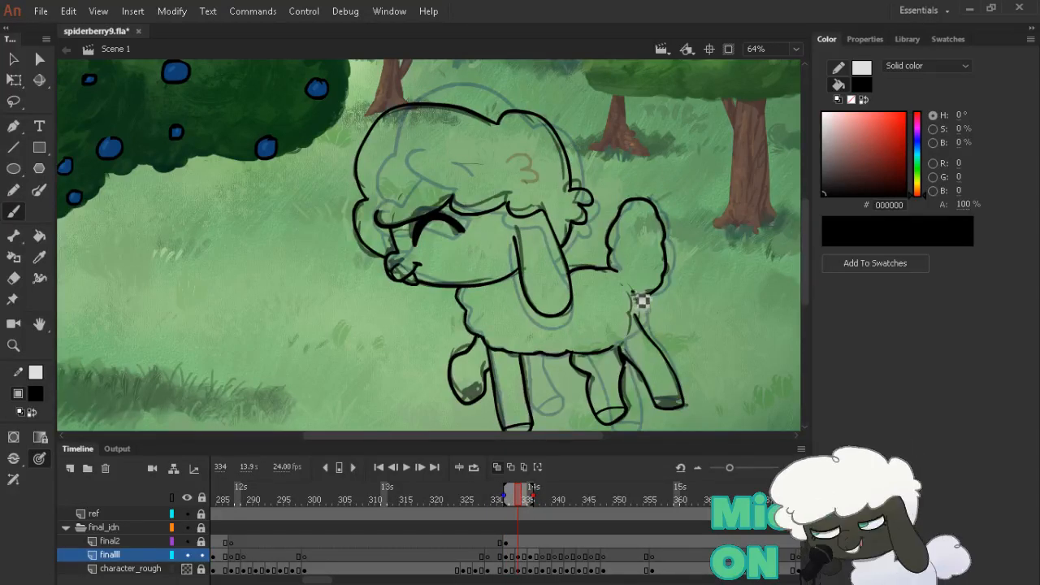
{"action": "key", "text": "e"}
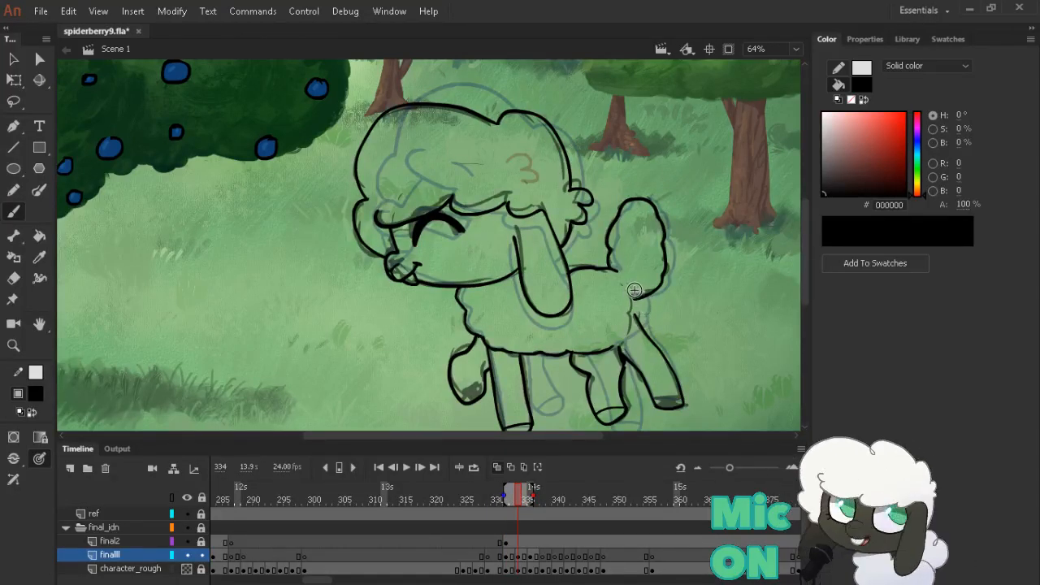
{"action": "key", "text": "b"}
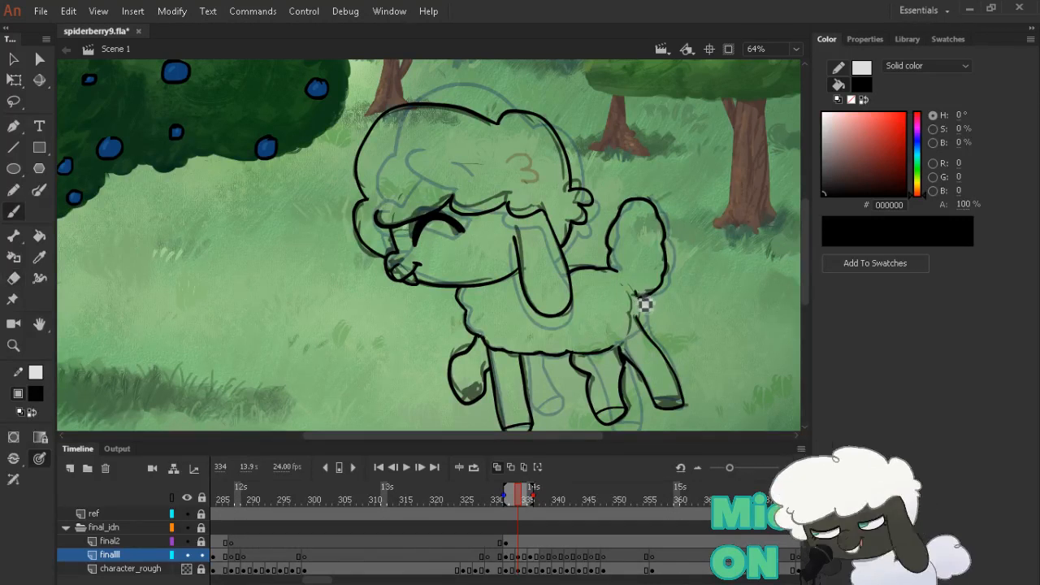
{"action": "key", "text": "e"}
{"action": "mouse_move", "coordinate": [635, 293]}
{"action": "left_mouse_down"}
{"action": "mouse_move", "coordinate": [633, 321]}
{"action": "mouse_move", "coordinate": [635, 290]}
{"action": "left_mouse_up"}
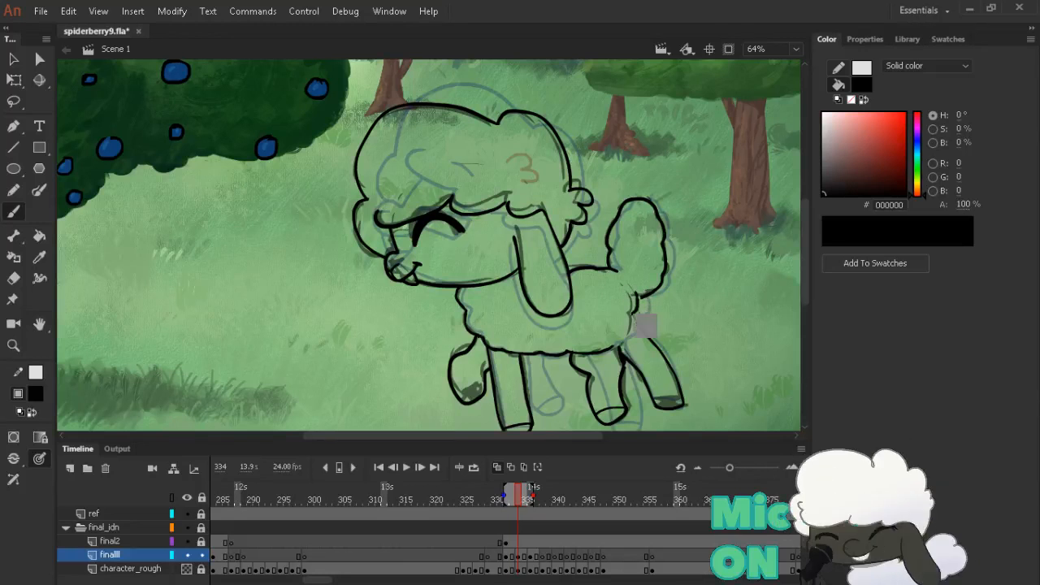
{"action": "key", "text": "b"}
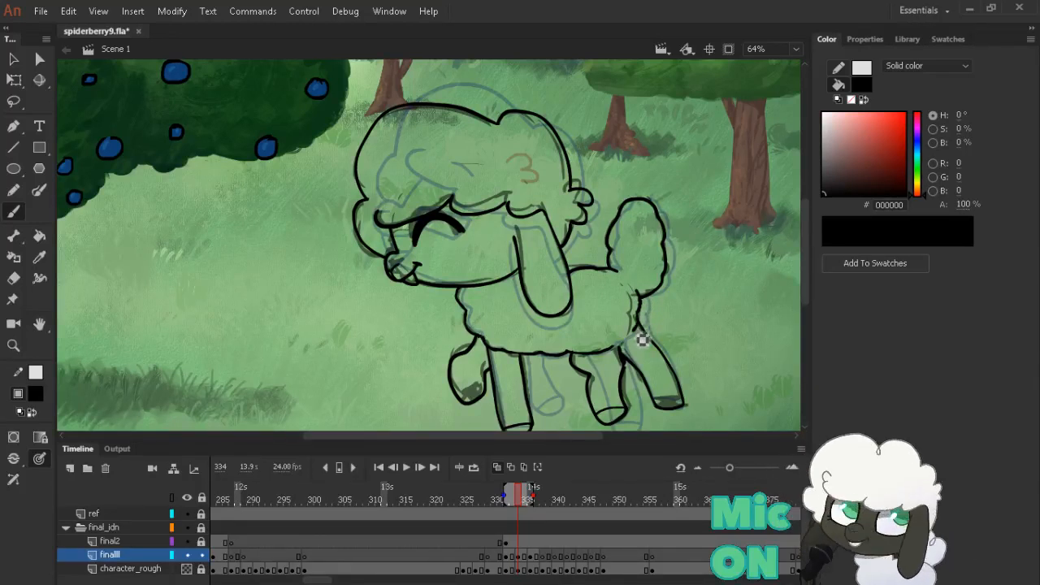
Compare the rump and tail base at frame 334 with frame 332
{"action": "key", "text": "comma"}
{"action": "key", "text": "comma"}
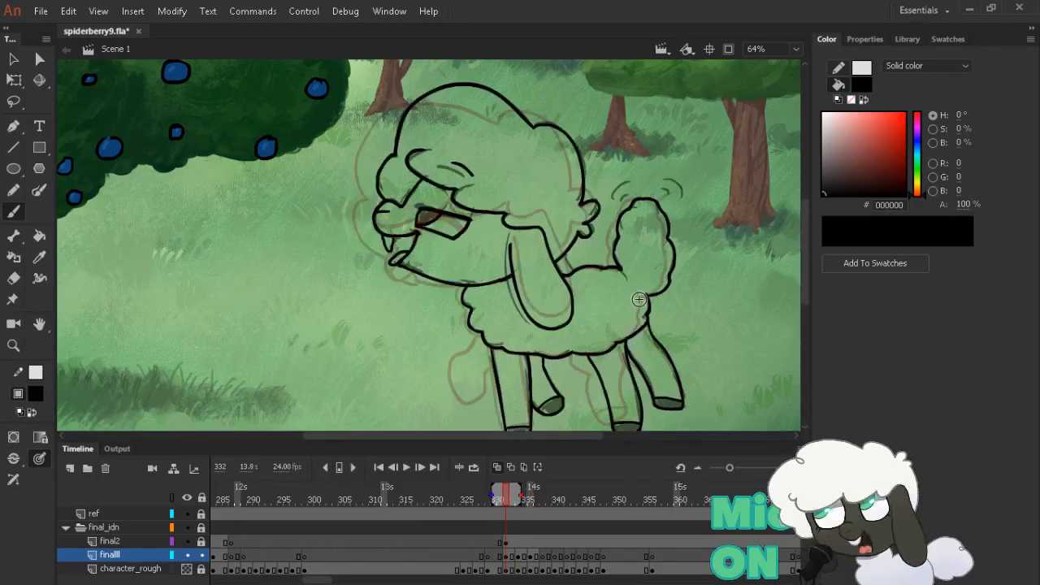
{"action": "key", "text": "period"}
{"action": "key", "text": "period"}
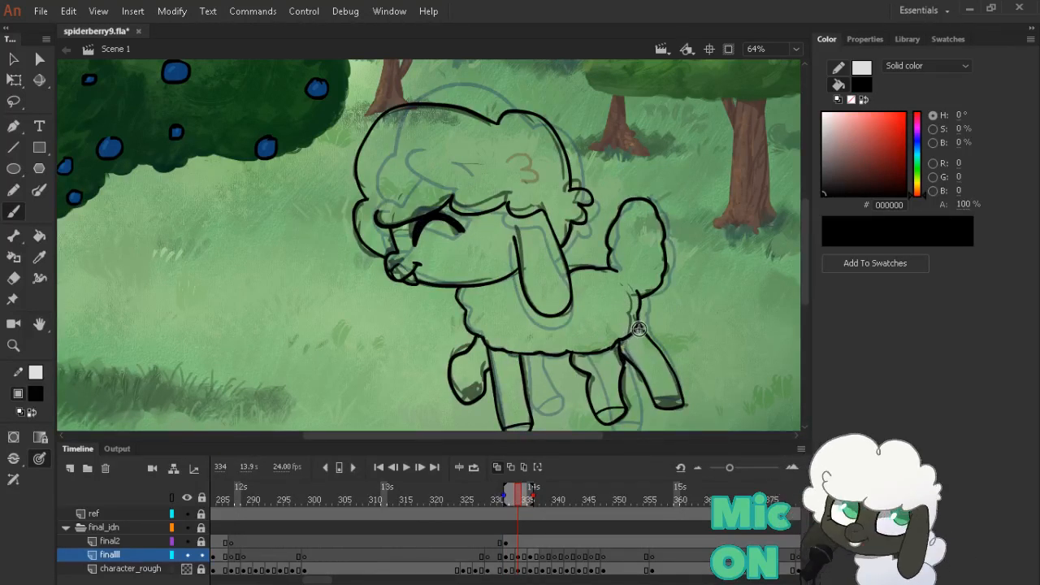
{"action": "key", "text": "comma"}
{"action": "key", "text": "comma"}
{"action": "key", "text": "period"}
{"action": "key", "text": "period"}
Try to ink the rounded tail outline at frame 336, using frame 334 for comparison
{"action": "key", "text": "period"}
{"action": "key", "text": "period"}
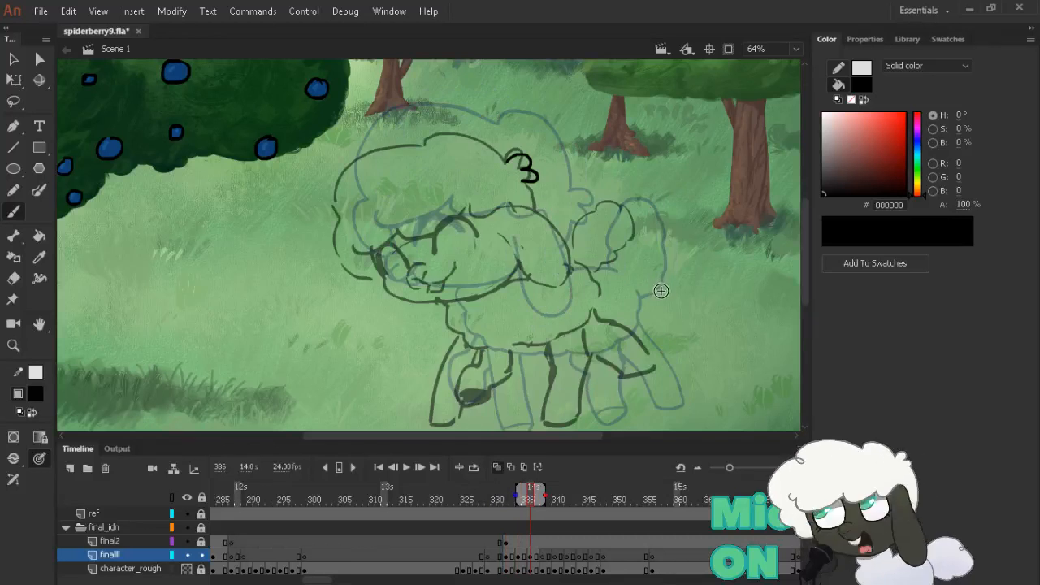
{"action": "mouse_move", "coordinate": [571, 259]}
{"action": "left_mouse_down"}
{"action": "mouse_move", "coordinate": [578, 220]}
{"action": "mouse_move", "coordinate": [602, 201]}
{"action": "mouse_move", "coordinate": [641, 235]}
{"action": "mouse_move", "coordinate": [629, 250]}
{"action": "left_mouse_up"}
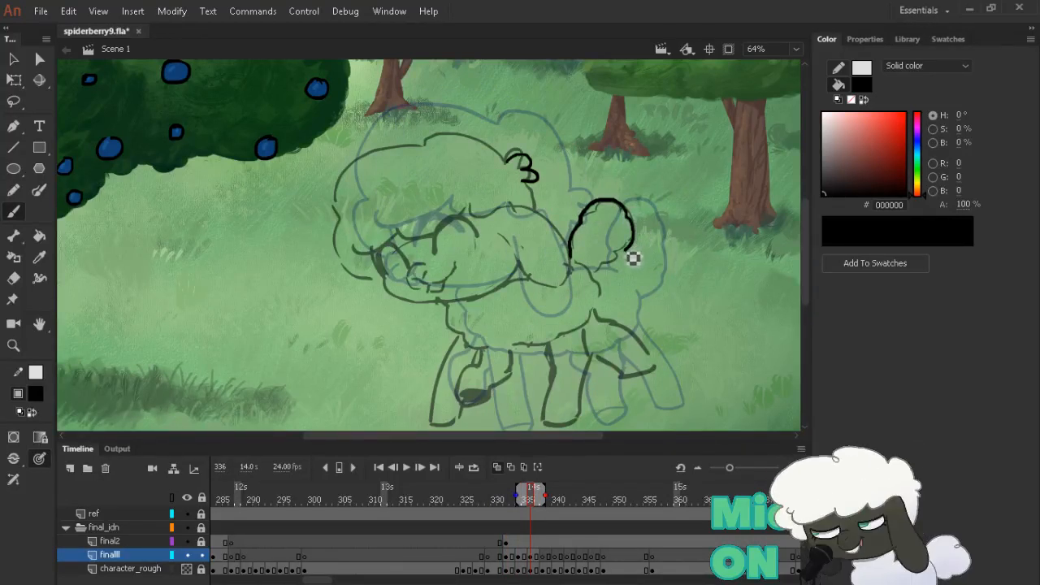
{"action": "key", "text": "ctrl+z"}
{"action": "key", "text": "comma"}
{"action": "key", "text": "comma"}
{"action": "key", "text": "period"}
{"action": "key", "text": "period"}
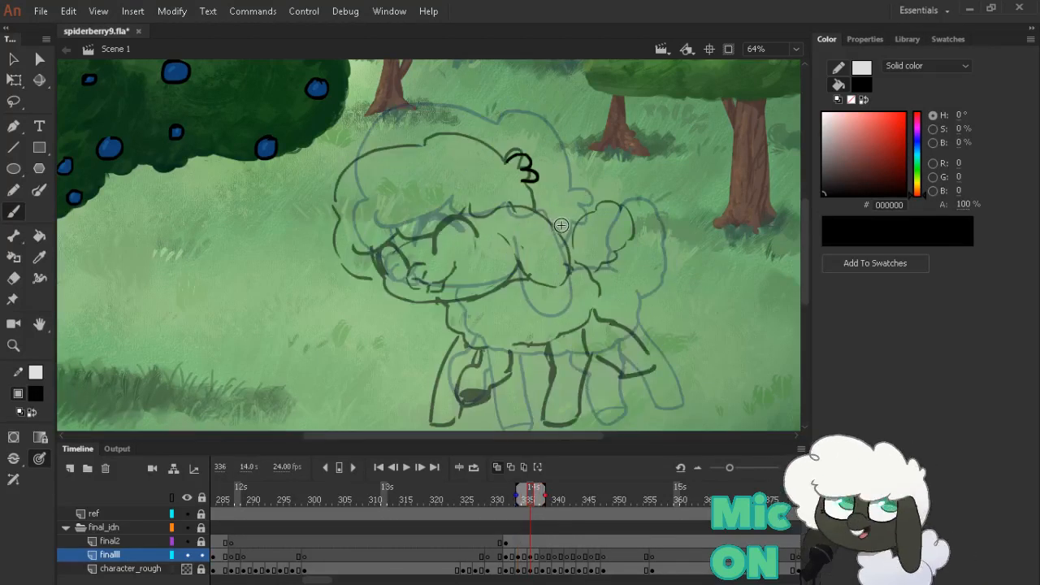
{"action": "key", "text": "period"}
{"action": "key", "text": "comma"}
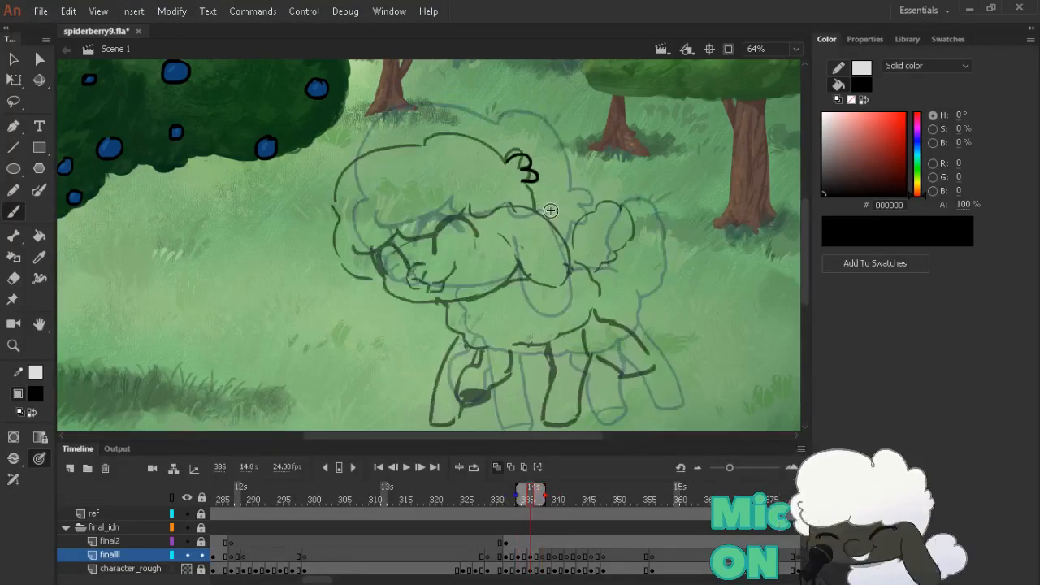
Ink the floppy ear as a rounded loop at frame 336 and clean it up, checking against frame 334
{"action": "key", "text": "comma"}
{"action": "key", "text": "period"}
{"action": "mouse_move", "coordinate": [507, 204]}
{"action": "left_mouse_down"}
{"action": "mouse_move", "coordinate": [580, 254]}
{"action": "mouse_move", "coordinate": [575, 284]}
{"action": "mouse_move", "coordinate": [557, 292]}
{"action": "mouse_move", "coordinate": [538, 284]}
{"action": "mouse_move", "coordinate": [496, 234]}
{"action": "left_mouse_up"}
{"action": "key", "text": "period"}
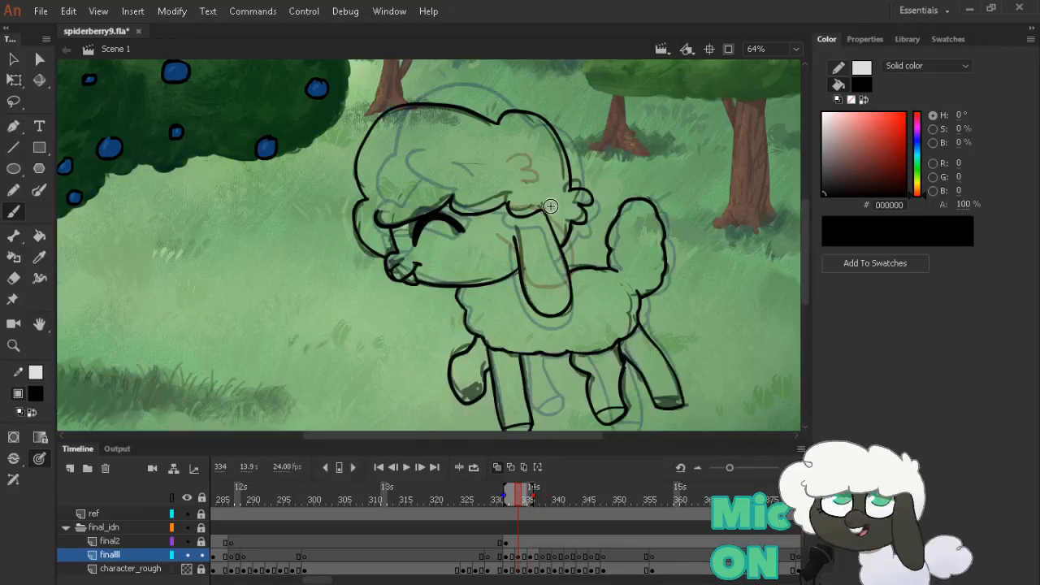
{"action": "key", "text": "comma"}
{"action": "key", "text": "e"}
{"action": "mouse_move", "coordinate": [533, 277]}
{"action": "left_mouse_down"}
{"action": "mouse_move", "coordinate": [515, 258]}
{"action": "mouse_move", "coordinate": [546, 297]}
{"action": "mouse_move", "coordinate": [549, 278]}
{"action": "mouse_move", "coordinate": [522, 258]}
{"action": "mouse_move", "coordinate": [559, 295]}
{"action": "left_mouse_up"}
{"action": "key", "text": "b"}
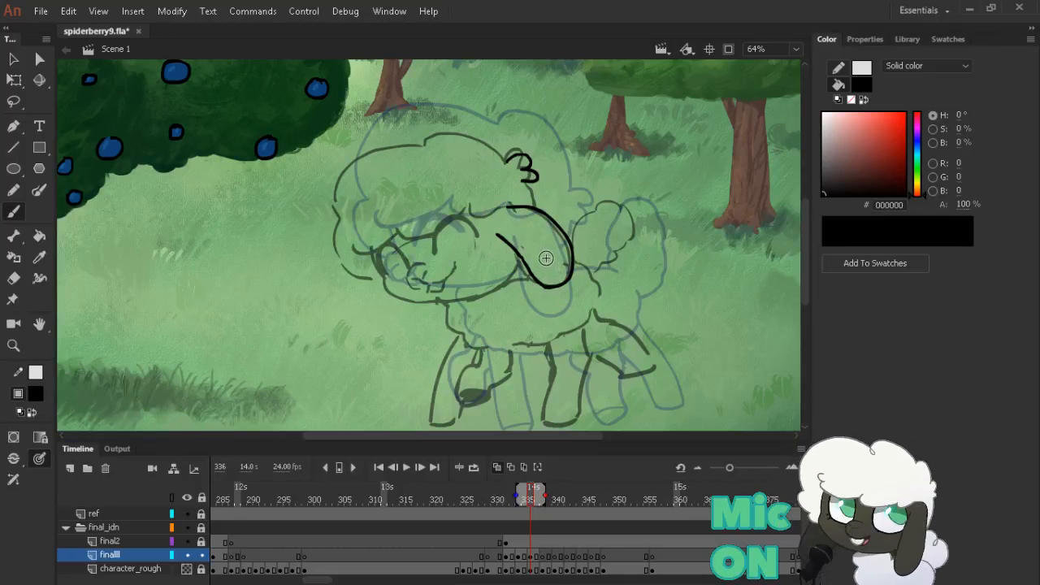
{"action": "key", "text": "e"}
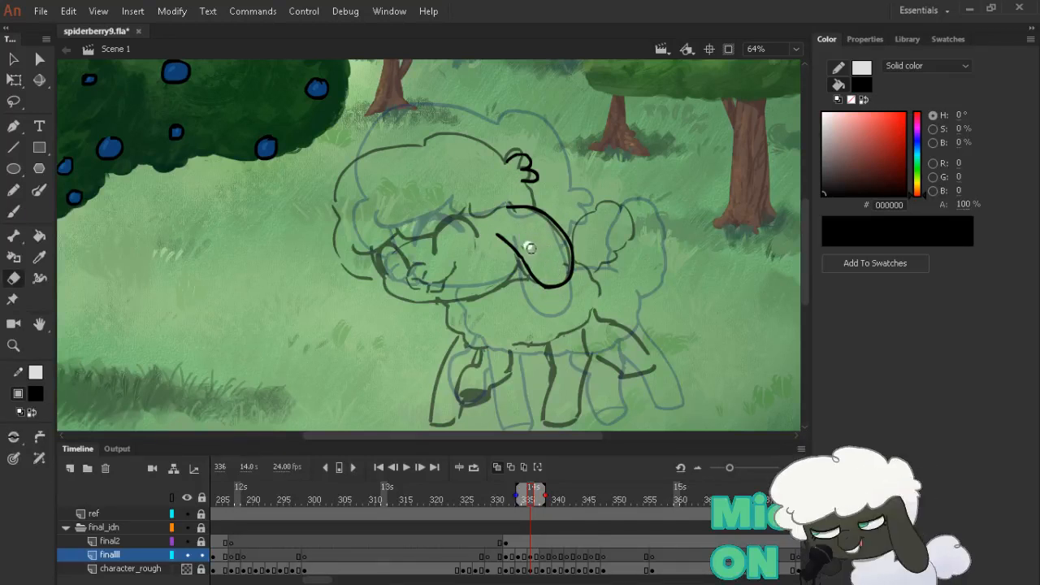
{"action": "key", "text": "b"}
Compare the drawings at frames 336 and 334 with each other and with earlier frames back to 329
{"action": "key", "text": "comma"}
{"action": "key", "text": "comma"}
{"action": "key", "text": "period"}
{"action": "key", "text": "period"}
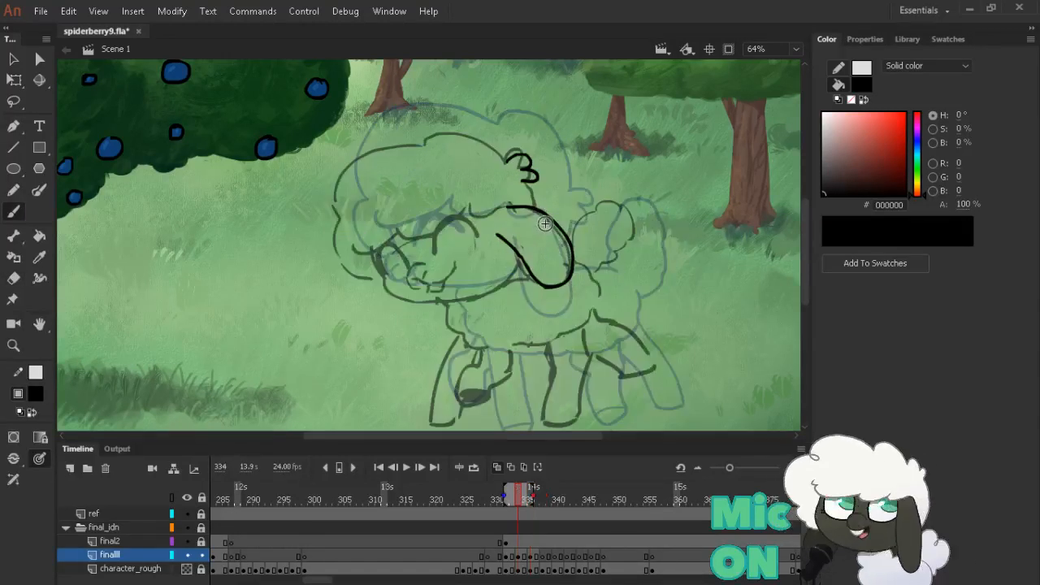
{"action": "key", "text": "comma"}
{"action": "key", "text": "comma"}
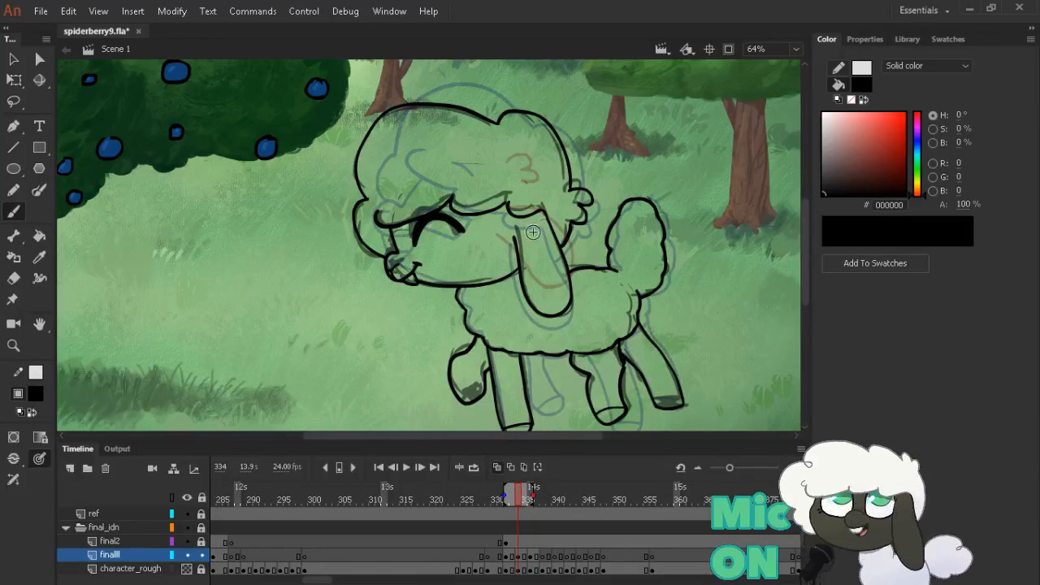
{"action": "left_click", "coordinate": [175, 569]}
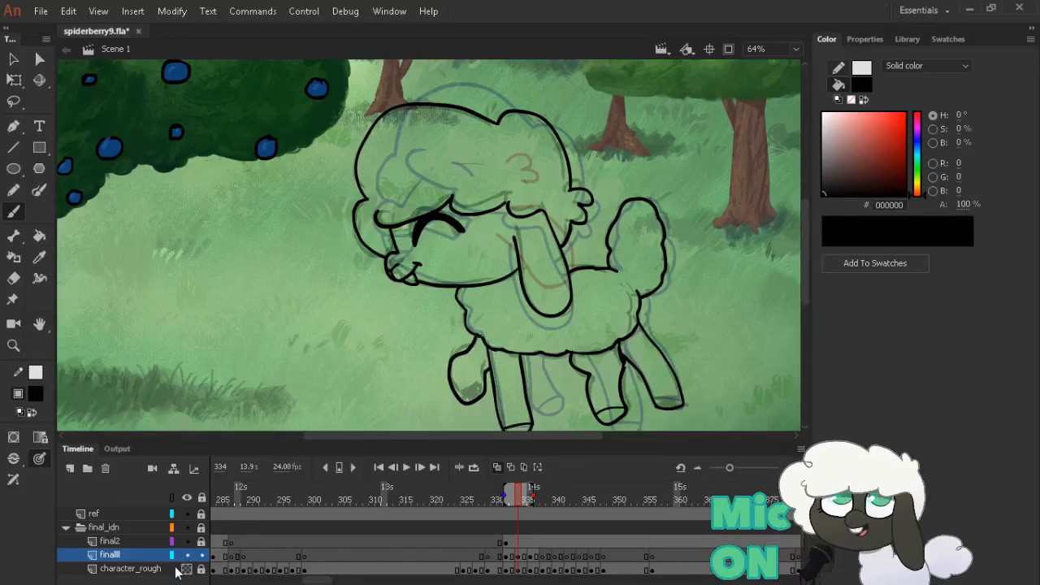
{"action": "key", "text": "alt+comma"}
{"action": "key", "text": "alt+comma"}
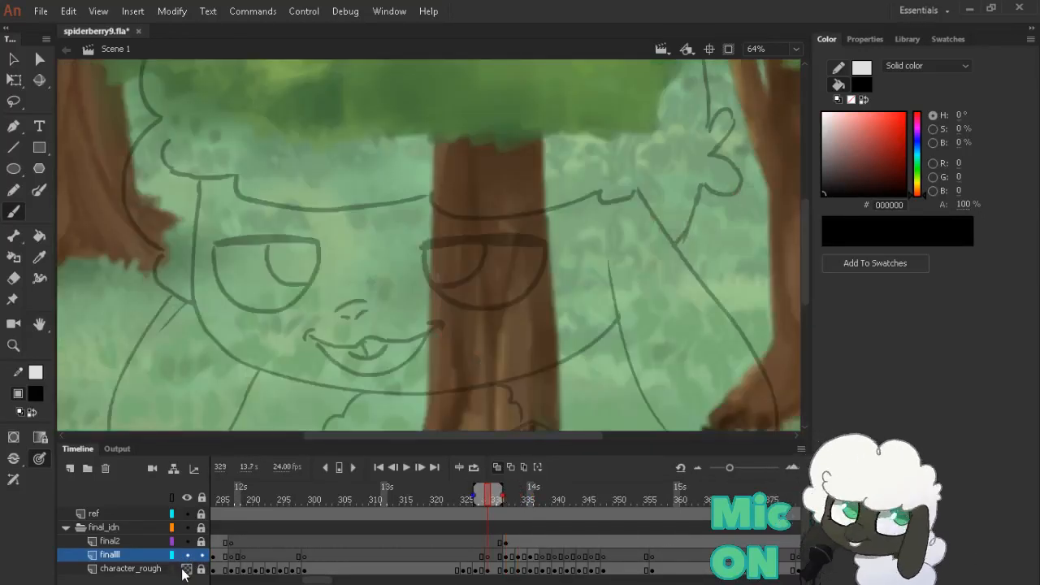
{"action": "key", "text": "alt+period"}
{"action": "key", "text": "alt+period"}
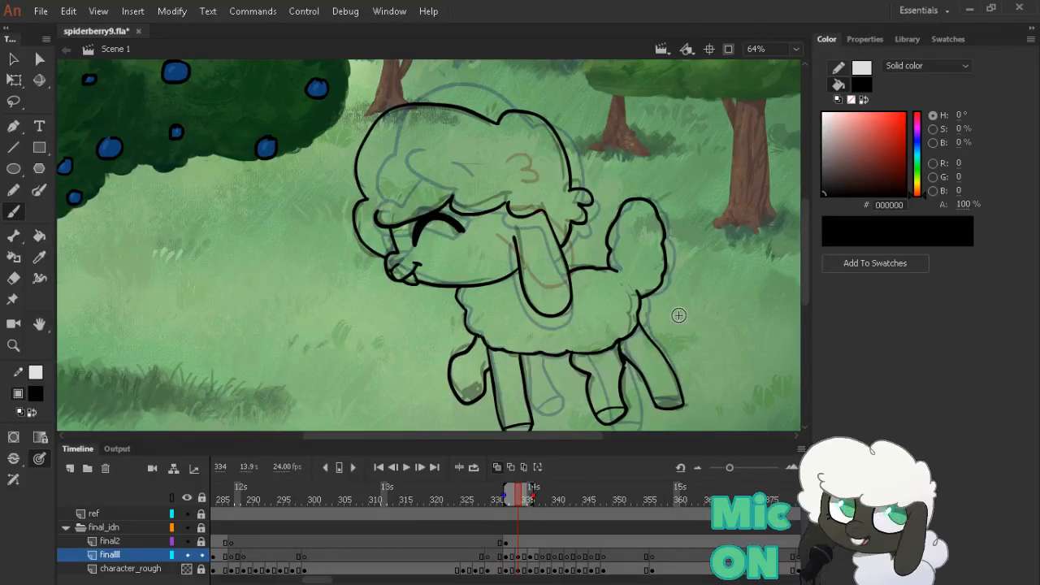
{"action": "key", "text": "alt+period"}
{"action": "key", "text": "alt+comma"}
{"action": "key", "text": "alt+comma"}
{"action": "key", "text": "alt+period"}
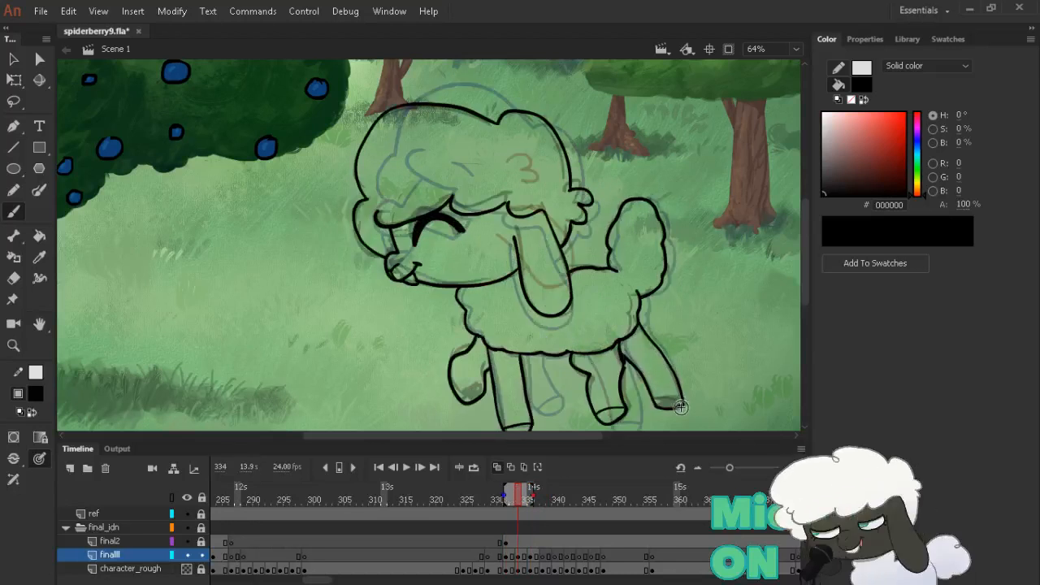
Ink the hoof line across the rearmost hind leg at frame 334
{"action": "key", "text": "alt+comma"}
{"action": "key", "text": "alt+period"}
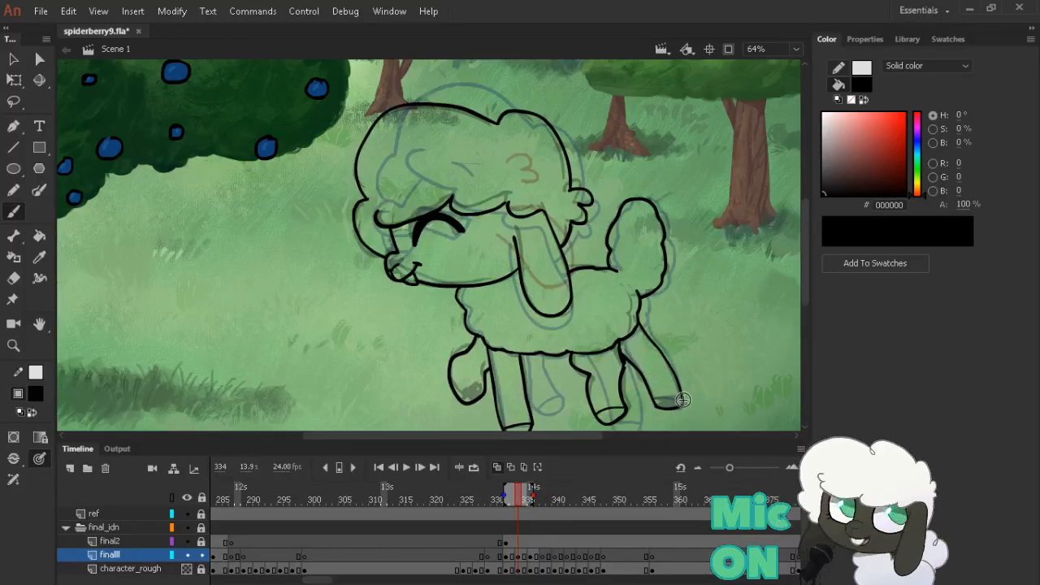
{"action": "left_click_drag", "start_coordinate": [682, 400], "coordinate": [656, 399]}
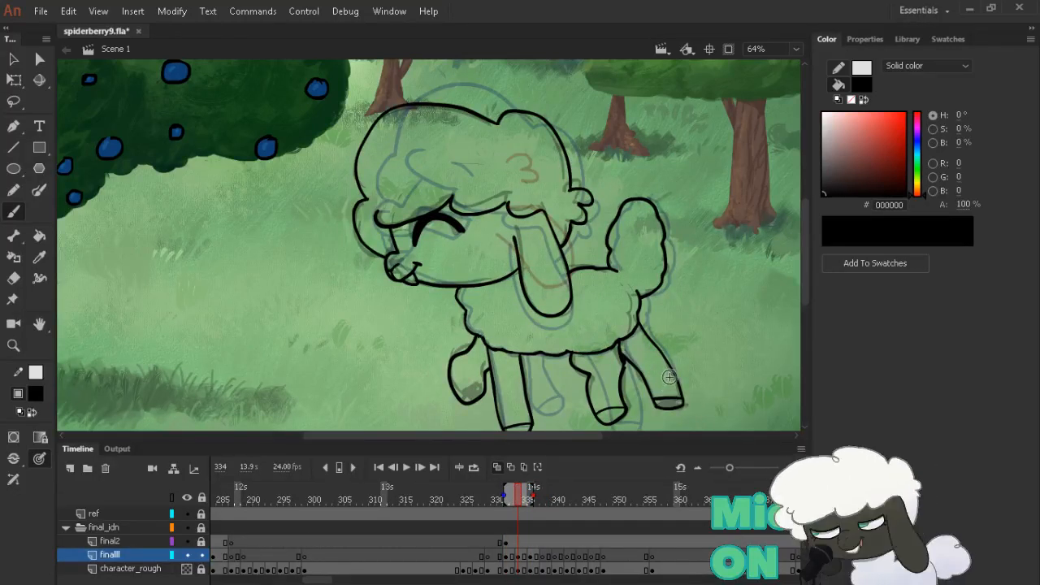
{"action": "left_click_drag", "start_coordinate": [694, 340], "coordinate": [683, 313]}
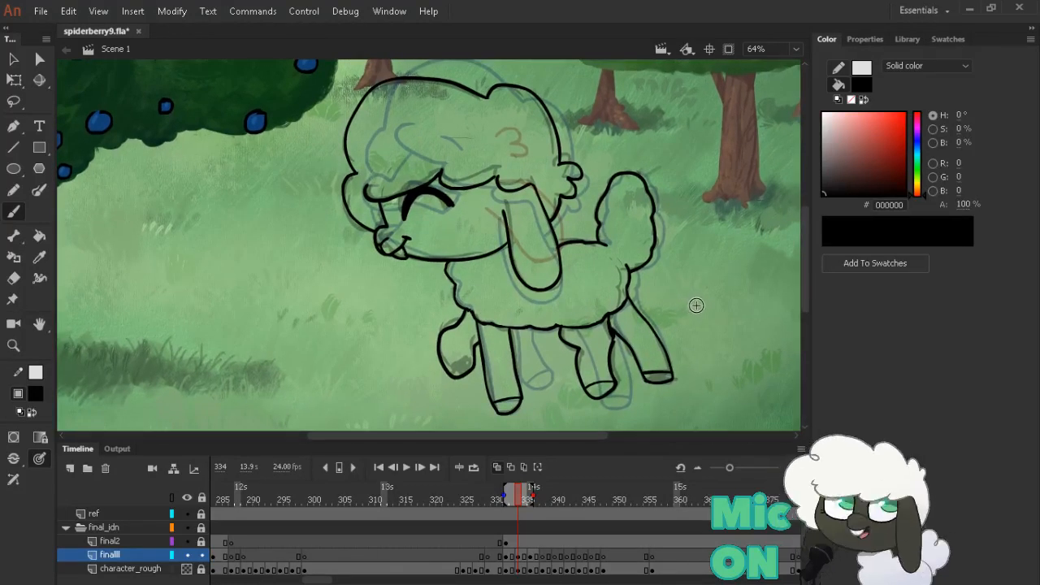
Ink the lower jaw line at frame 336 from the ear forward and up the front of the muzzle
{"action": "key", "text": "alt+comma"}
{"action": "key", "text": "alt+period"}
{"action": "key", "text": "alt+period"}
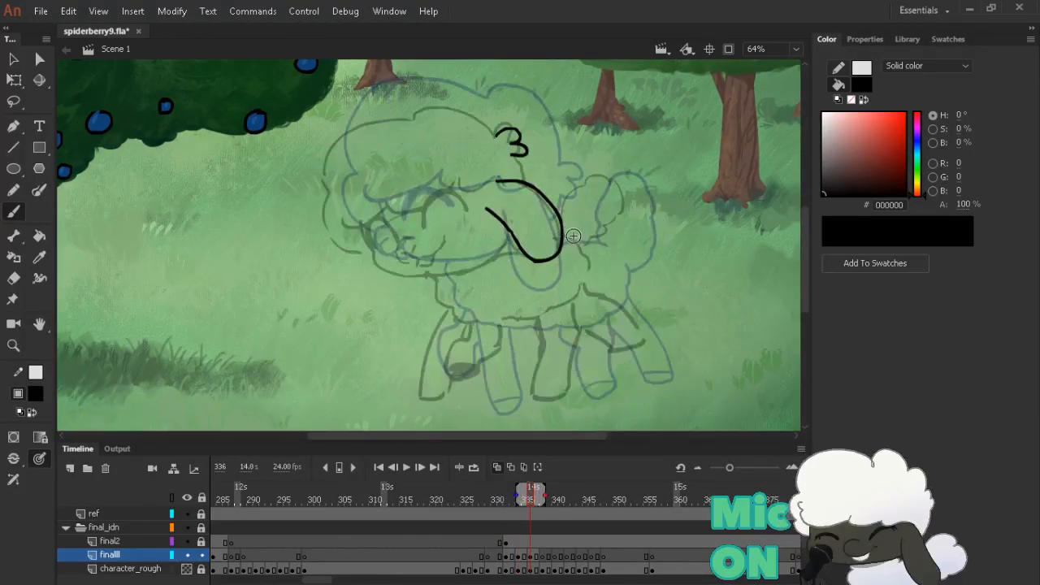
{"action": "mouse_move", "coordinate": [510, 232]}
{"action": "left_mouse_down"}
{"action": "mouse_move", "coordinate": [478, 276]}
{"action": "mouse_move", "coordinate": [416, 284]}
{"action": "mouse_move", "coordinate": [382, 274]}
{"action": "left_mouse_up"}
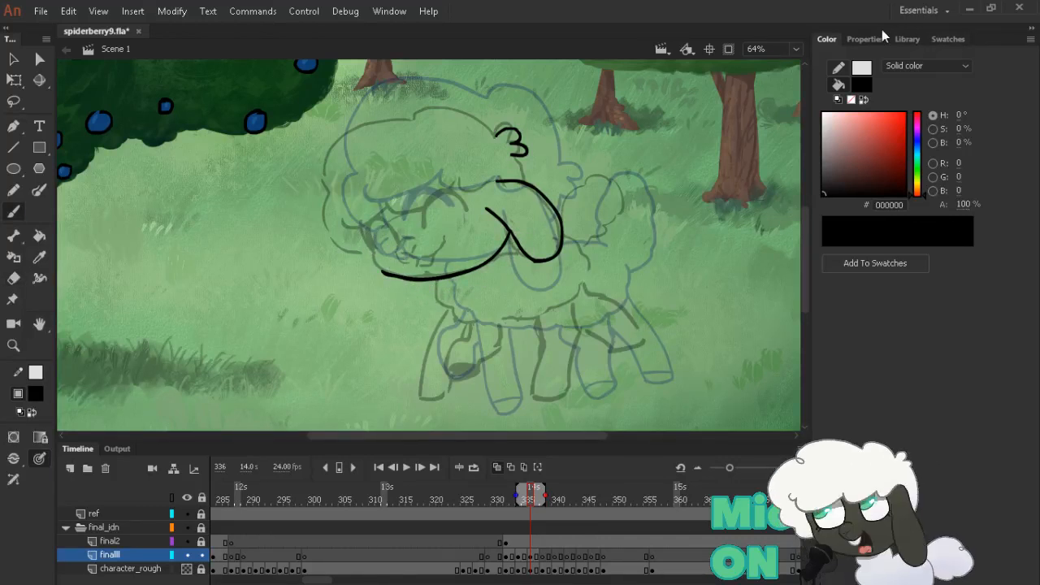
{"action": "left_click", "coordinate": [863, 39]}
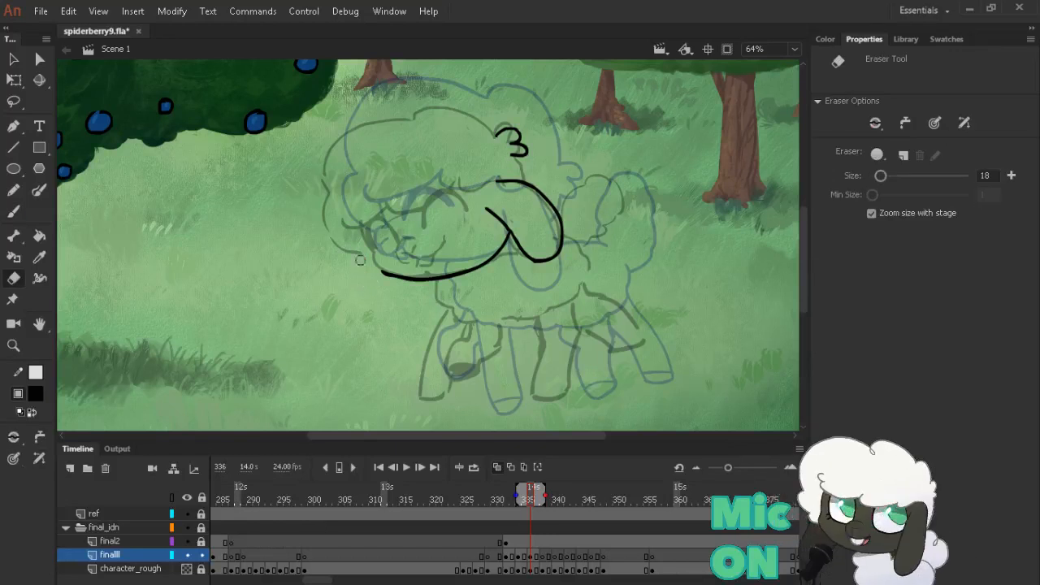
{"action": "left_click_drag", "start_coordinate": [380, 270], "coordinate": [362, 228]}
{"action": "key", "text": "ctrl+z"}
{"action": "key", "text": "ctrl+z"}
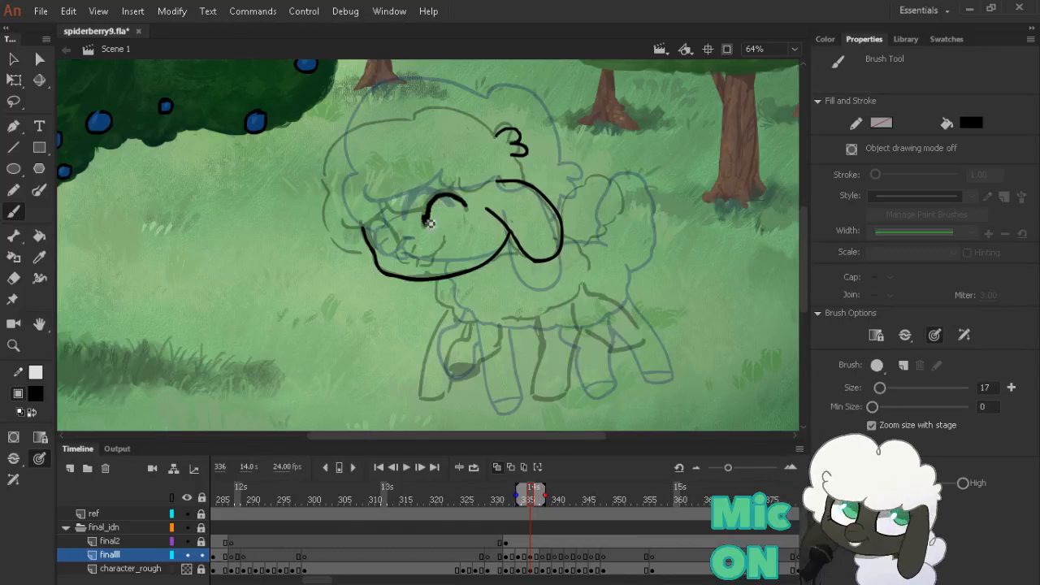
Thicken the arched closed eye at frame 336 and tidy its tapered end
{"action": "left_click_drag", "start_coordinate": [429, 223], "coordinate": [437, 201]}
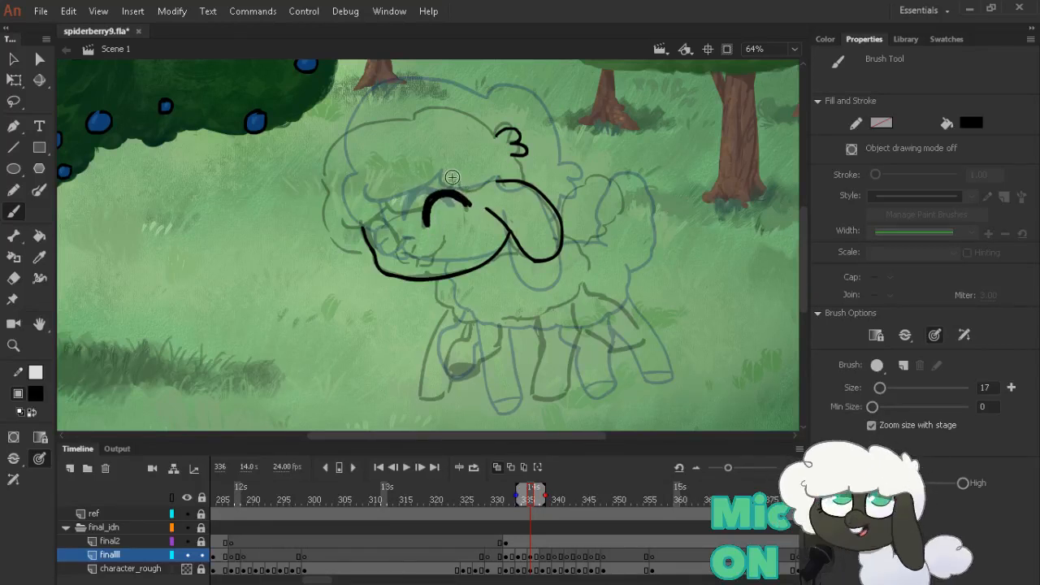
{"action": "key", "text": "e"}
{"action": "key", "text": "b"}
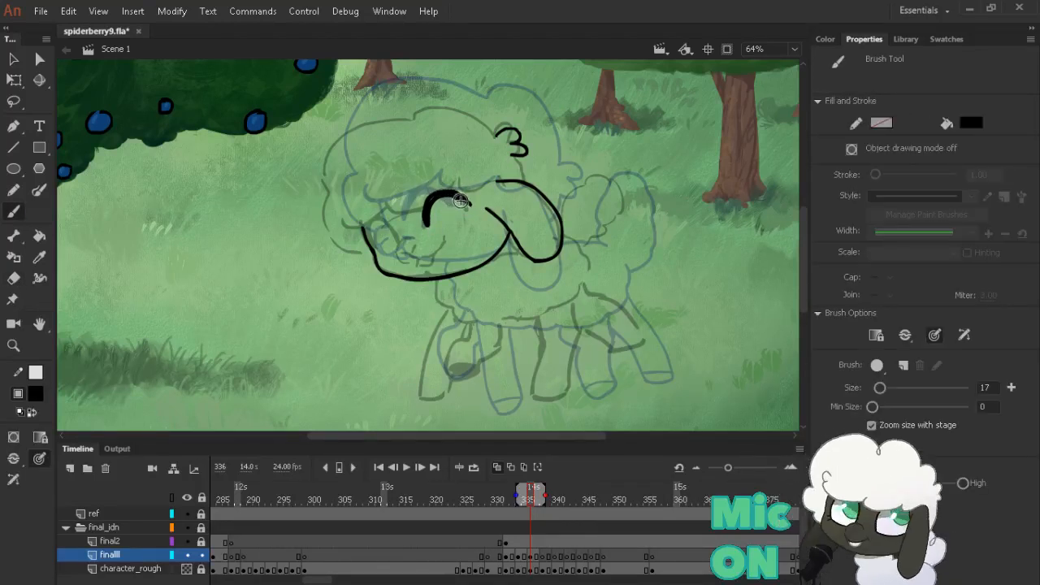
{"action": "key", "text": "e"}
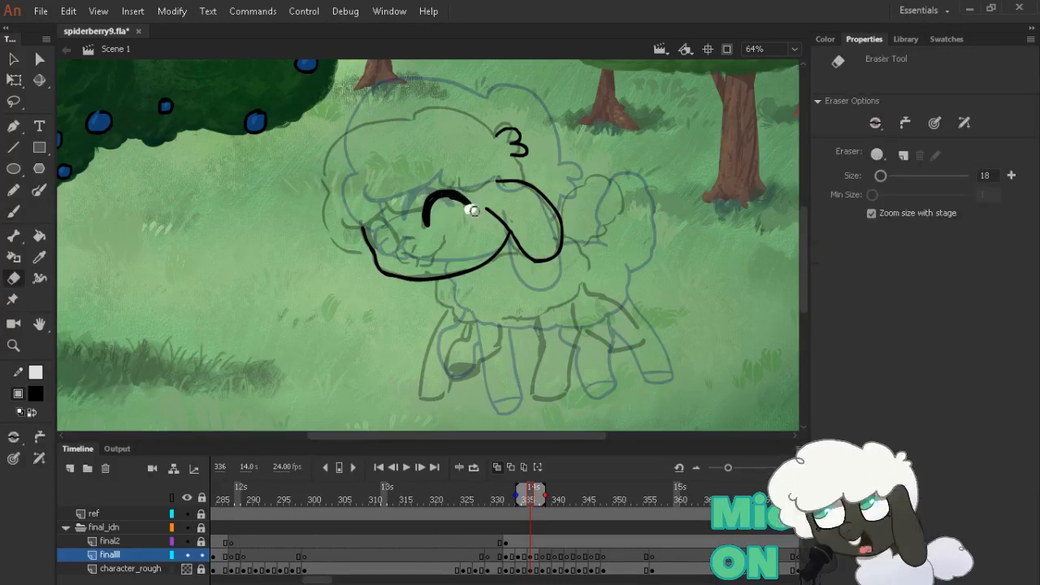
{"action": "key", "text": "b"}
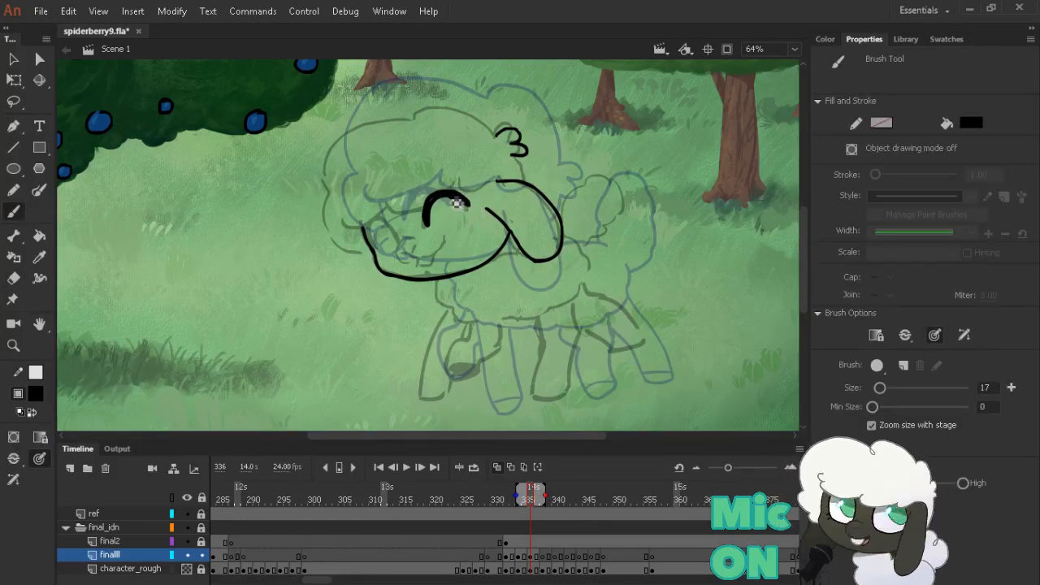
Ink the rounded nose at the muzzle's tip at frame 336, using frame 334 for comparison
{"action": "key", "text": "comma"}
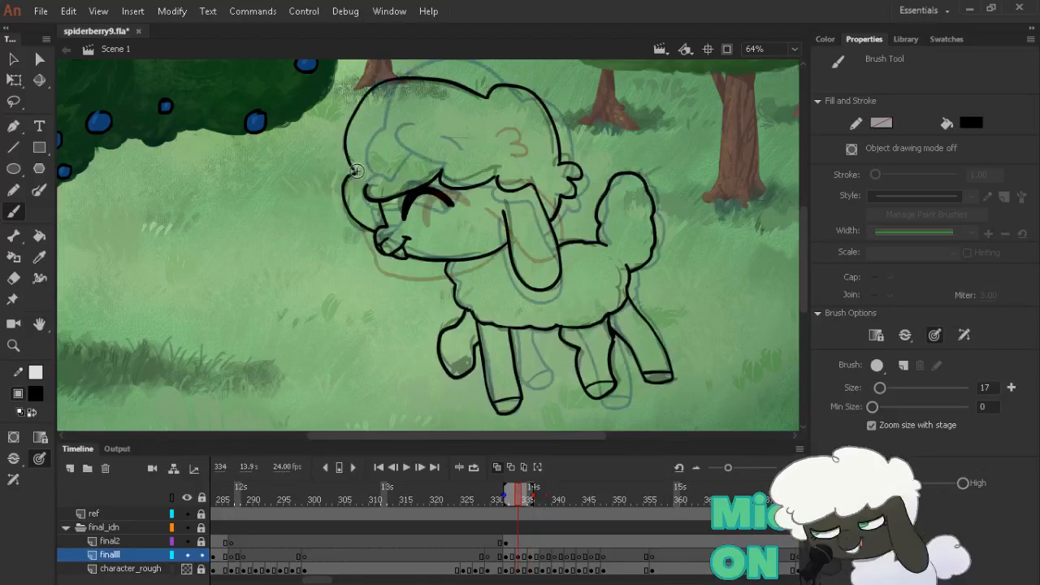
{"action": "key", "text": "period"}
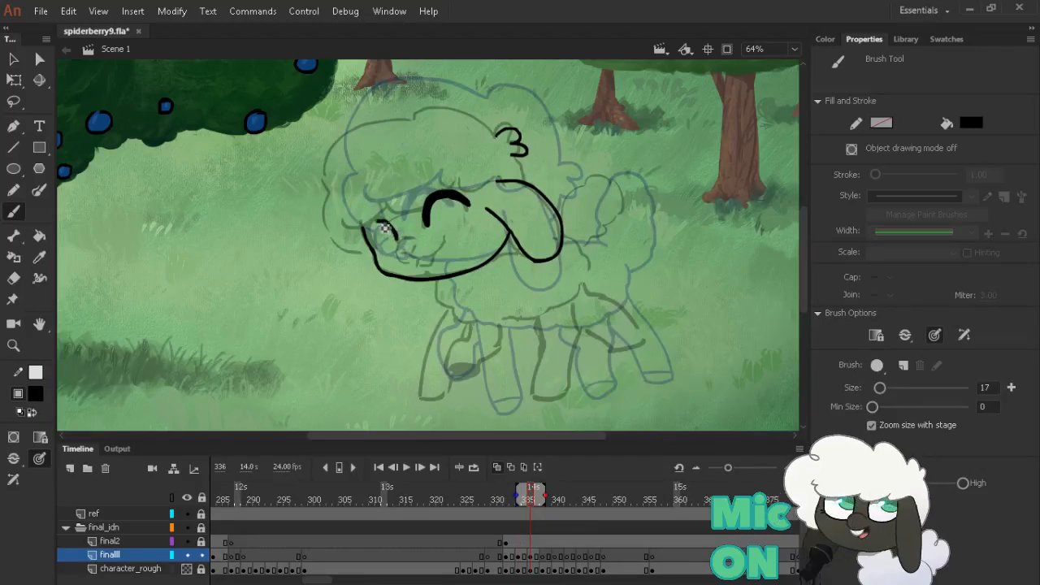
{"action": "mouse_move", "coordinate": [386, 230]}
{"action": "left_mouse_down"}
{"action": "mouse_move", "coordinate": [378, 242]}
{"action": "mouse_move", "coordinate": [371, 230]}
{"action": "mouse_move", "coordinate": [396, 232]}
{"action": "mouse_move", "coordinate": [393, 241]}
{"action": "left_mouse_up"}
{"action": "key", "text": "e"}
{"action": "key", "text": "b"}
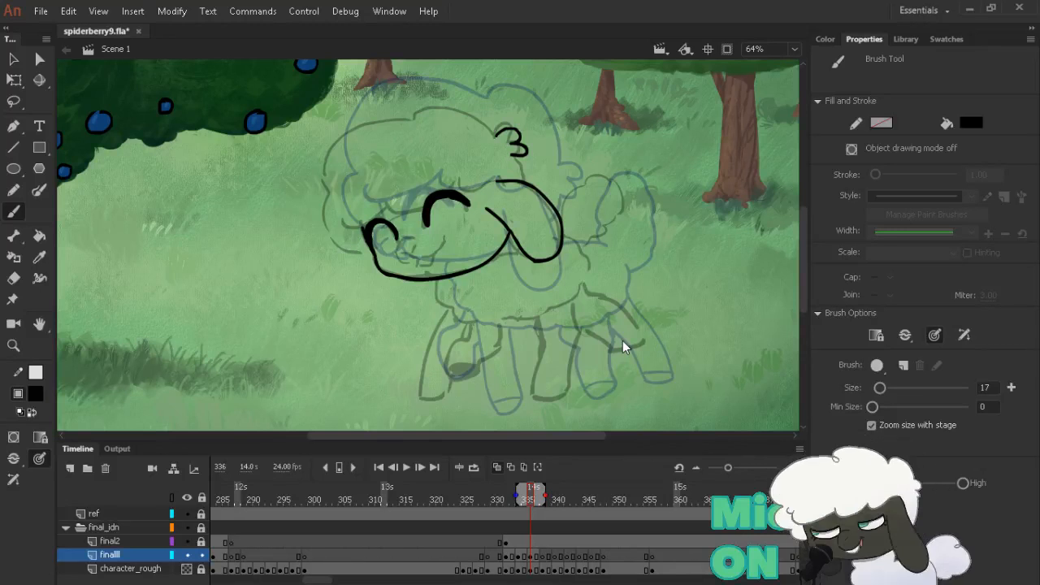
Save the file and ink the short line joining the wool tuft to the ear at frame 336
{"action": "key", "text": "ctrl+s"}
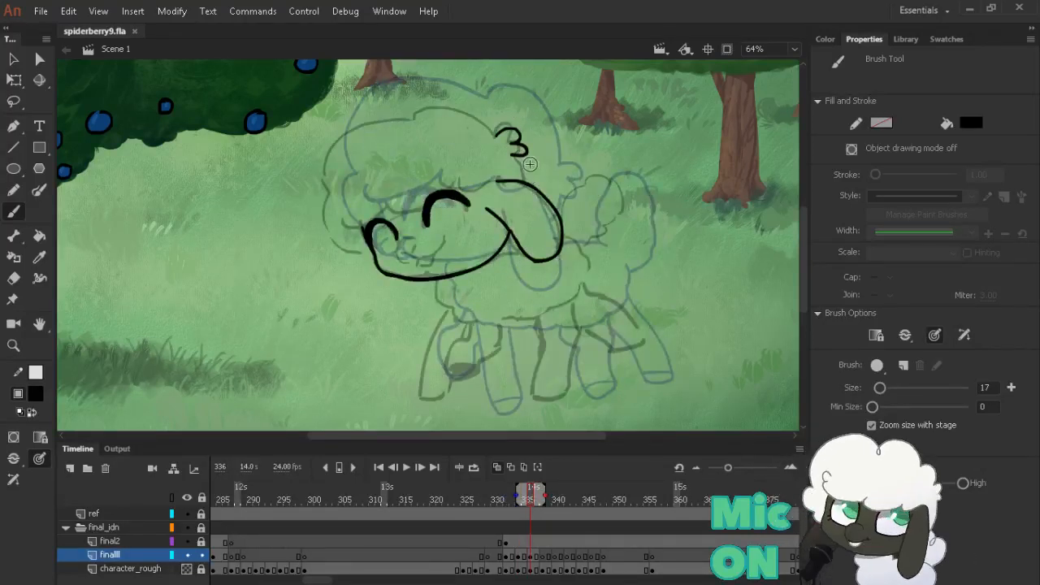
{"action": "left_click_drag", "start_coordinate": [522, 180], "coordinate": [518, 156]}
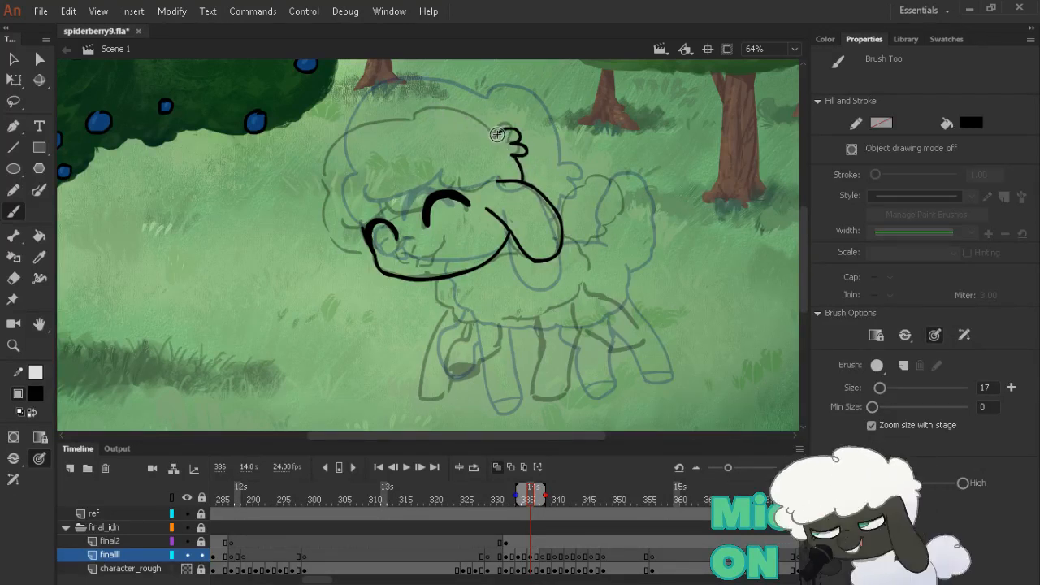
{"action": "mouse_move", "coordinate": [497, 134]}
{"action": "left_mouse_down"}
{"action": "mouse_move", "coordinate": [446, 108]}
{"action": "mouse_move", "coordinate": [412, 117]}
{"action": "mouse_move", "coordinate": [498, 134]}
{"action": "mouse_move", "coordinate": [463, 113]}
{"action": "mouse_move", "coordinate": [433, 108]}
{"action": "mouse_move", "coordinate": [483, 124]}
{"action": "mouse_move", "coordinate": [412, 120]}
{"action": "left_mouse_up"}
{"action": "key", "text": "ctrl+z"}
{"action": "key", "text": "ctrl+z"}
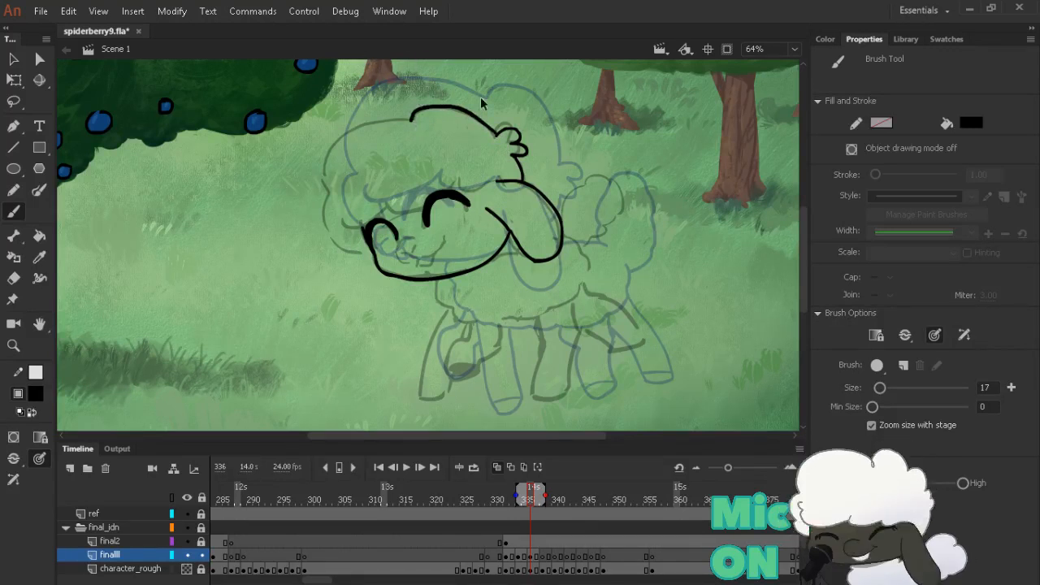
{"action": "key", "text": "ctrl+z"}
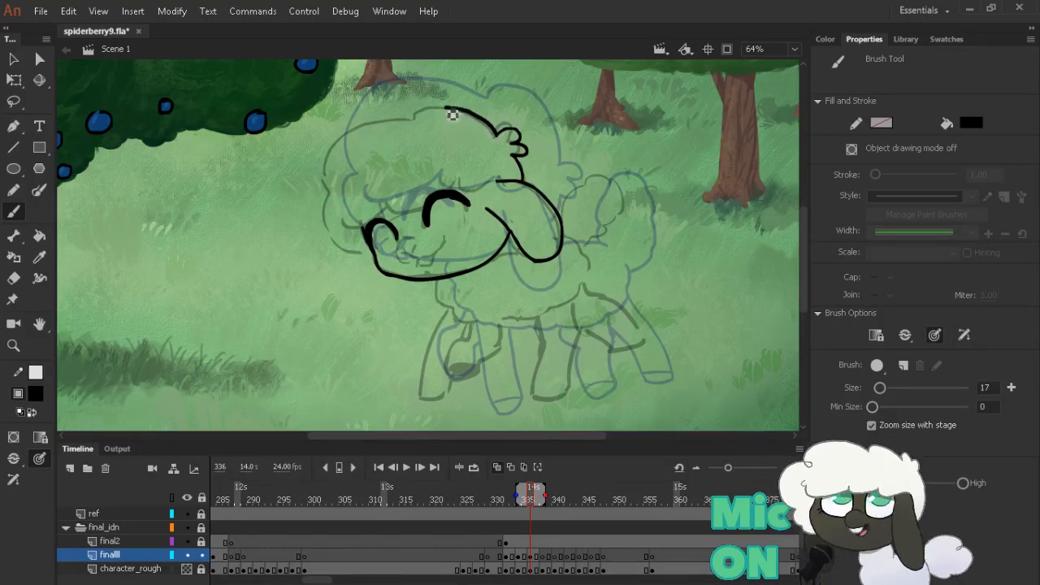
{"action": "left_click_drag", "start_coordinate": [453, 114], "coordinate": [410, 115]}
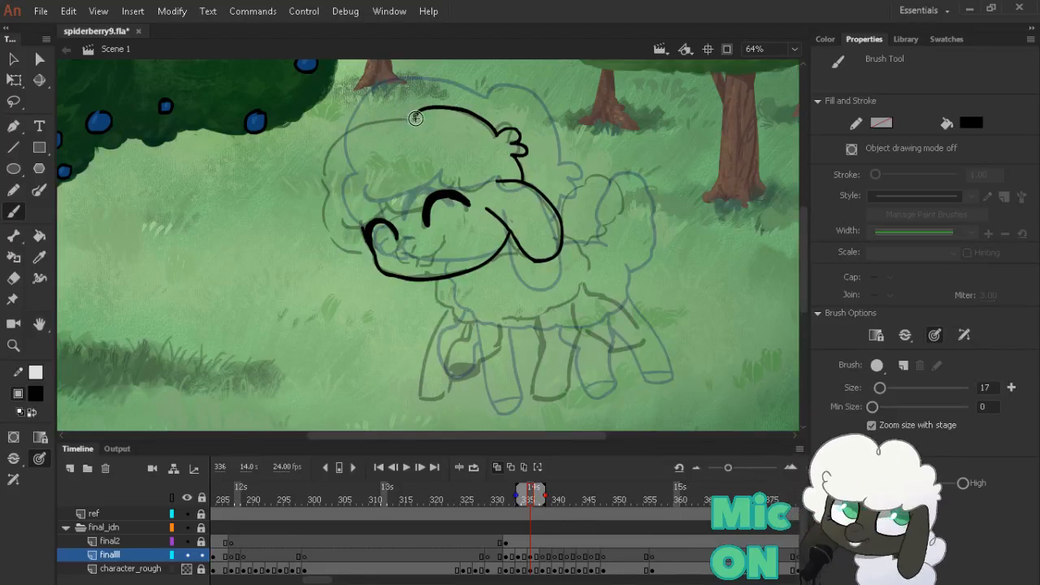
{"action": "key", "text": "ctrl+z"}
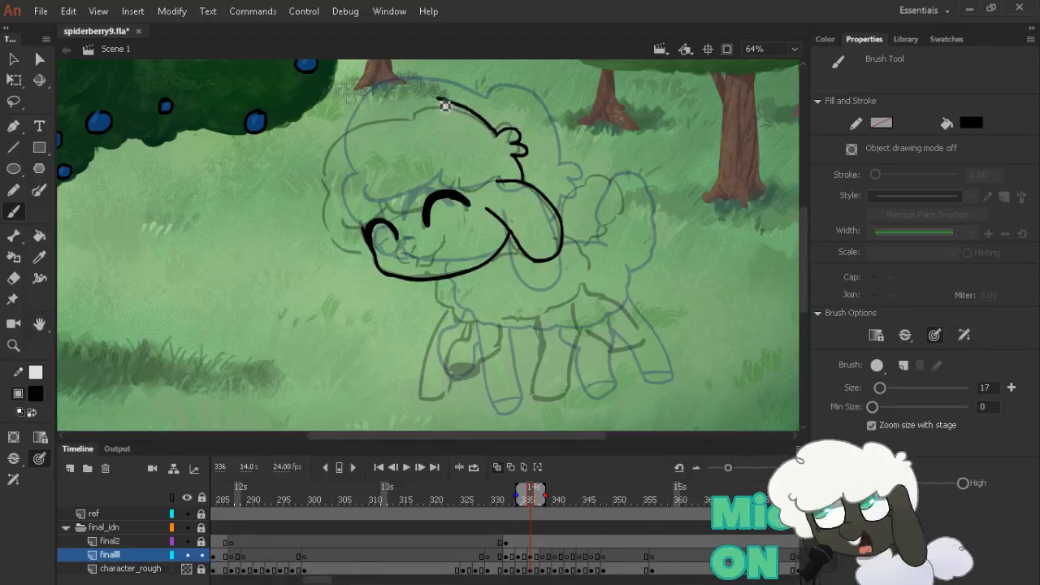
{"action": "key", "text": "ctrl+z"}
Ink the rounded crown of the head wool at frame 336 from the tuft forward, using frame 334 for comparison
{"action": "key", "text": "comma"}
{"action": "key", "text": "period"}
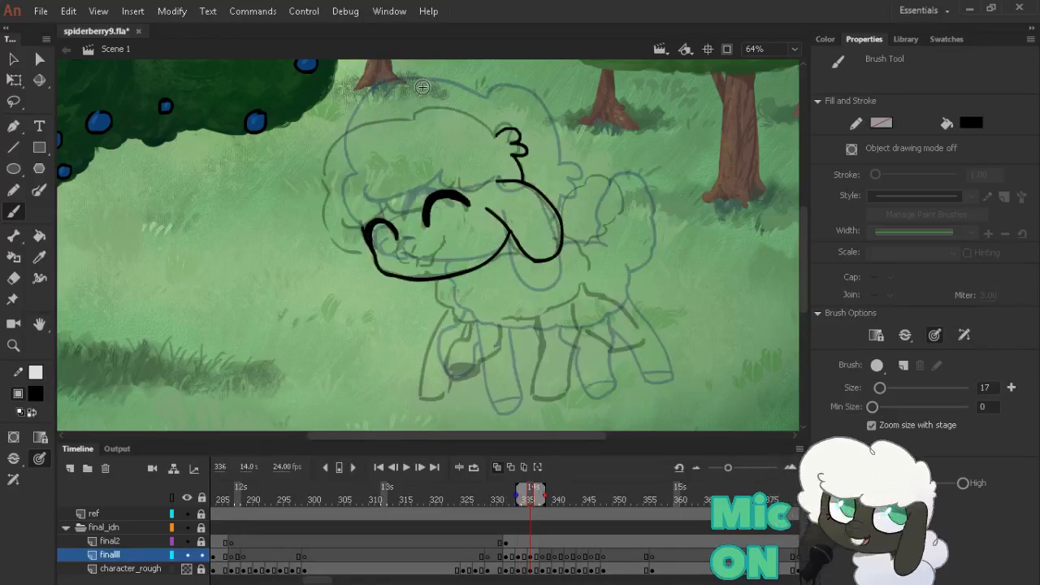
{"action": "mouse_move", "coordinate": [474, 117]}
{"action": "left_mouse_down"}
{"action": "mouse_move", "coordinate": [359, 129]}
{"action": "mouse_move", "coordinate": [335, 147]}
{"action": "left_mouse_up"}
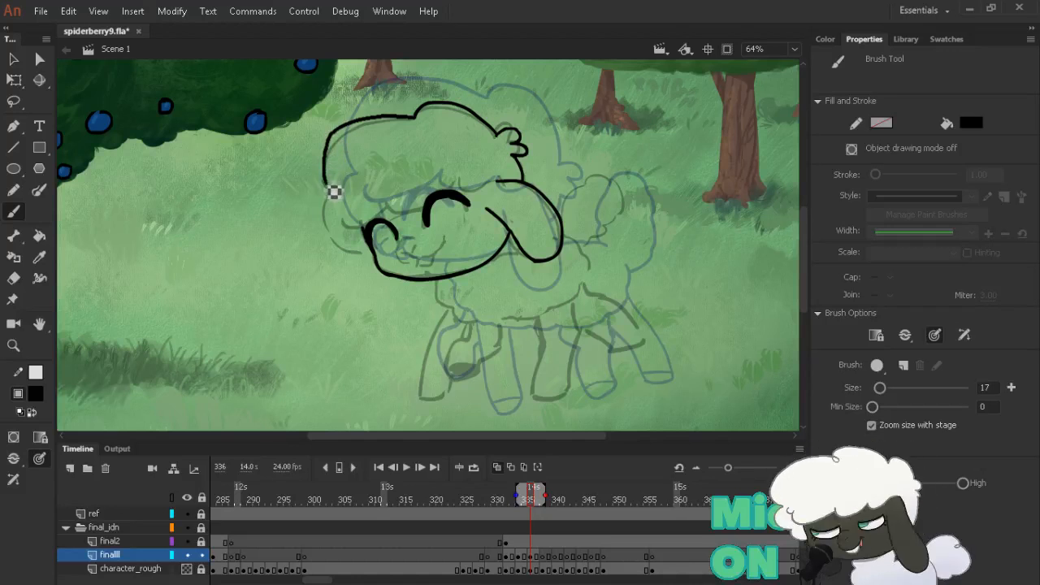
{"action": "key", "text": "ctrl+z"}
Ink the front curve of the head wool from the crown down toward the forehead at frame 336, replacing the first attempt
{"action": "mouse_move", "coordinate": [417, 122]}
{"action": "left_mouse_down"}
{"action": "mouse_move", "coordinate": [361, 129]}
{"action": "mouse_move", "coordinate": [339, 144]}
{"action": "mouse_move", "coordinate": [329, 199]}
{"action": "left_mouse_up"}
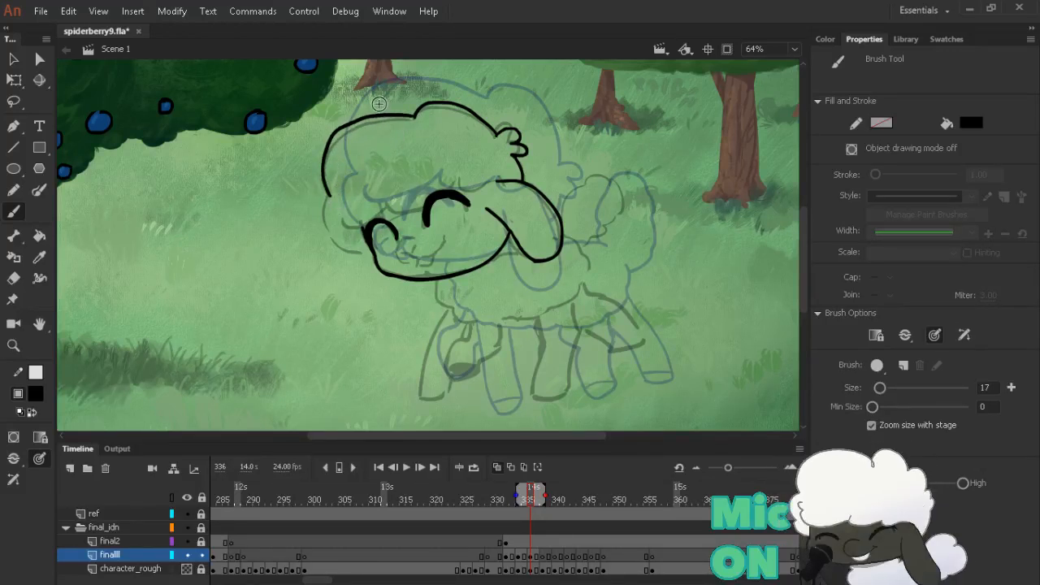
{"action": "key", "text": "ctrl+z"}
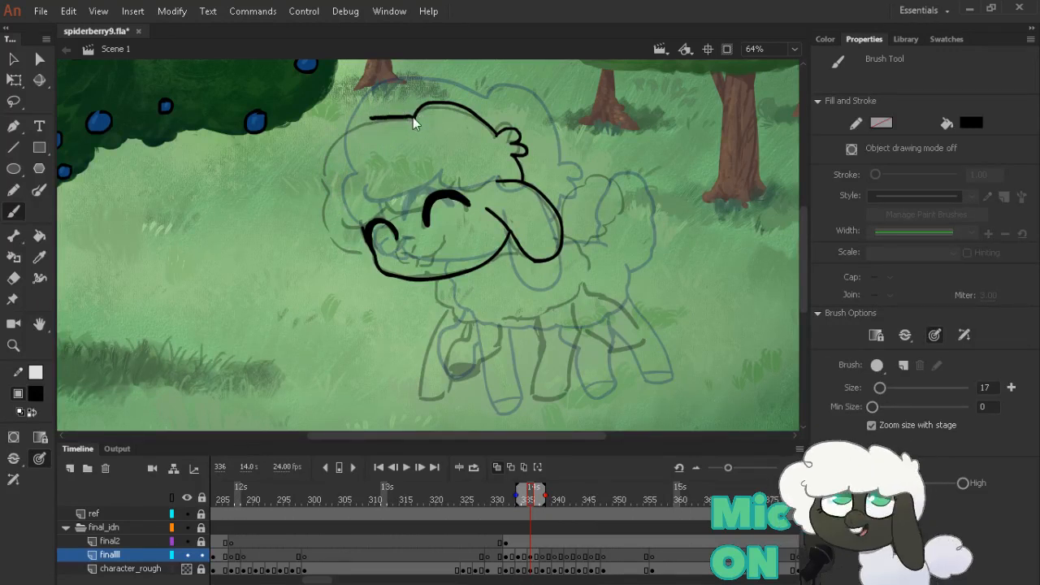
{"action": "mouse_move", "coordinate": [415, 117]}
{"action": "left_mouse_down"}
{"action": "mouse_move", "coordinate": [342, 139]}
{"action": "mouse_move", "coordinate": [326, 157]}
{"action": "mouse_move", "coordinate": [334, 207]}
{"action": "left_mouse_up"}
{"action": "key", "text": "comma"}
{"action": "key", "text": "period"}
Cut the front wool curve free from the crown, then reposition and reshape it and rejoin it to the crown line at frame 336
{"action": "key", "text": "e"}
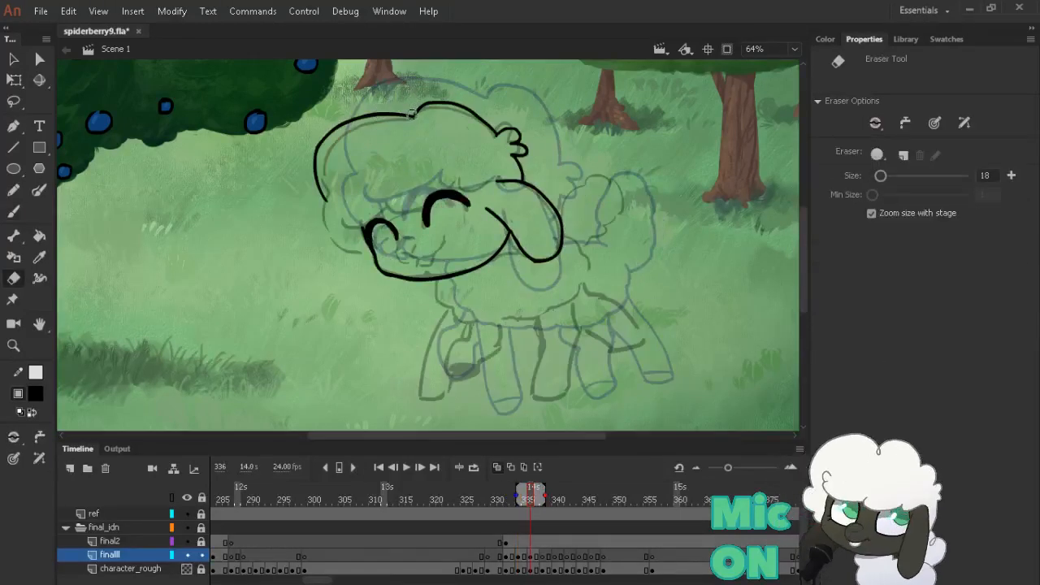
{"action": "key", "text": "q"}
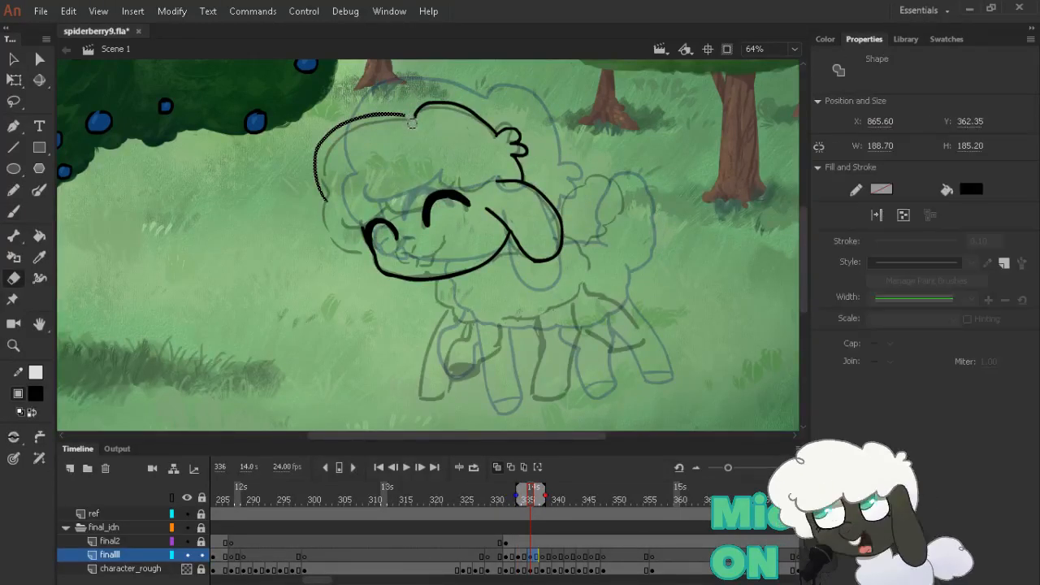
{"action": "left_click", "coordinate": [349, 118]}
{"action": "left_click_drag", "start_coordinate": [314, 112], "coordinate": [315, 114]}
{"action": "left_click_drag", "start_coordinate": [411, 114], "coordinate": [415, 114]}
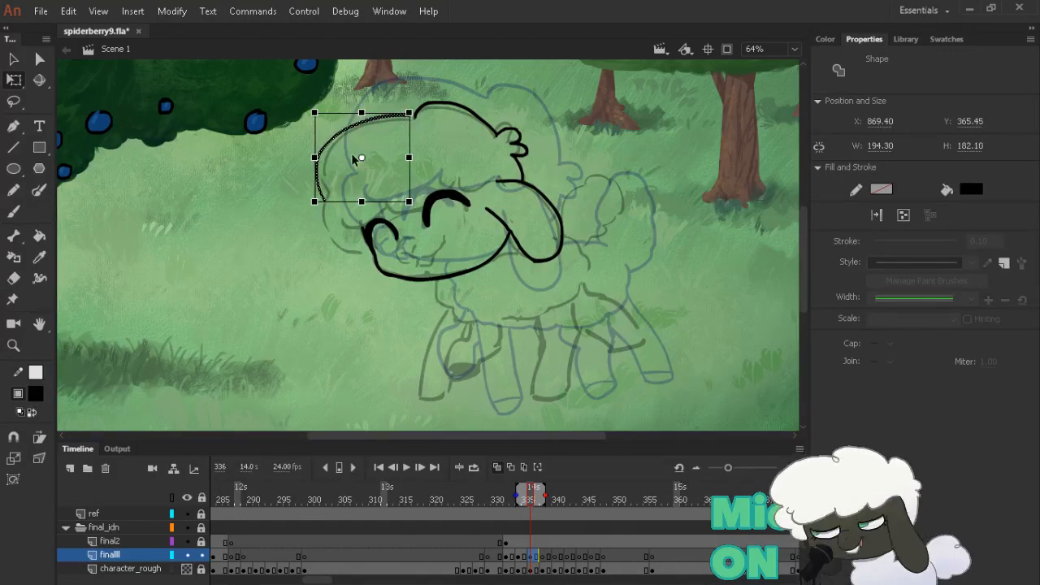
{"action": "mouse_move", "coordinate": [344, 134]}
{"action": "left_mouse_down"}
{"action": "mouse_move", "coordinate": [361, 113]}
{"action": "mouse_move", "coordinate": [426, 120]}
{"action": "mouse_move", "coordinate": [415, 115]}
{"action": "left_mouse_up"}
{"action": "key", "text": "b"}
{"action": "key", "text": "ctrl+z"}
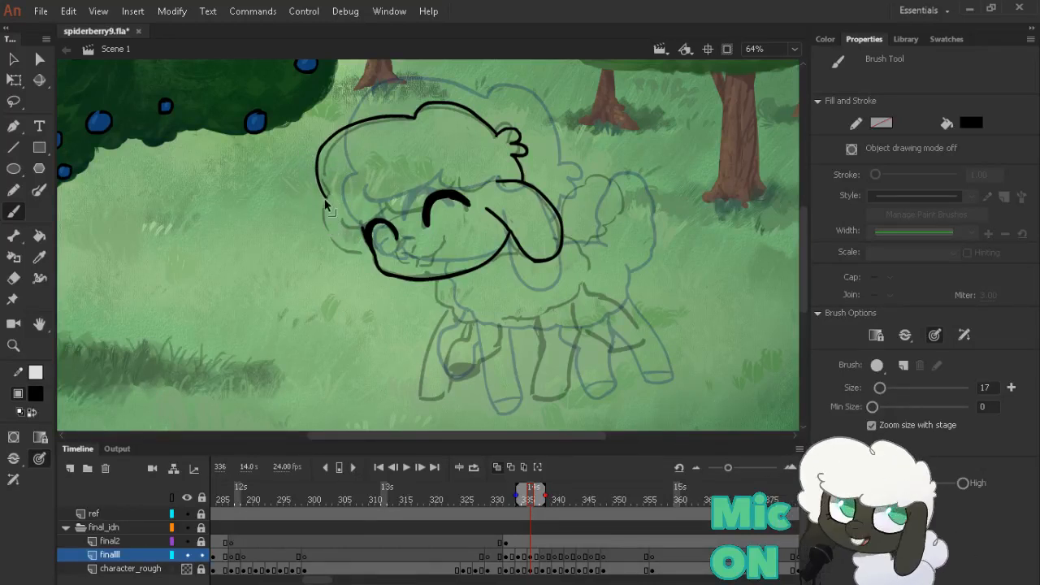
Ink the lower front wool lobe down to the muzzle at frame 336, comparing it with frame 334
{"action": "mouse_move", "coordinate": [325, 205]}
{"action": "left_mouse_down"}
{"action": "mouse_move", "coordinate": [328, 232]}
{"action": "mouse_move", "coordinate": [382, 262]}
{"action": "left_mouse_up"}
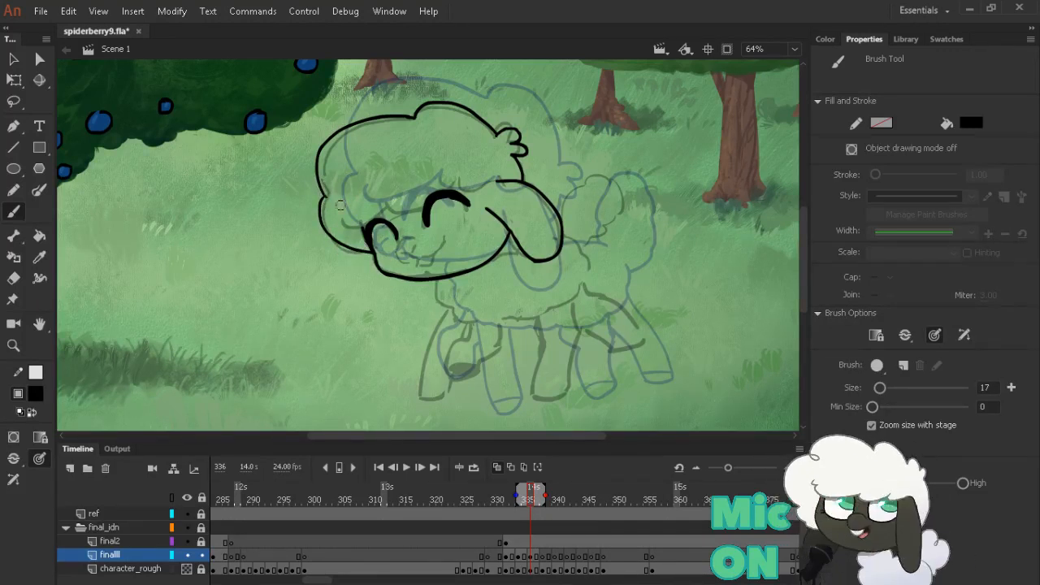
{"action": "key", "text": "e"}
{"action": "key", "text": "b"}
{"action": "key", "text": "comma"}
{"action": "key", "text": "comma"}
{"action": "key", "text": "period"}
{"action": "key", "text": "period"}
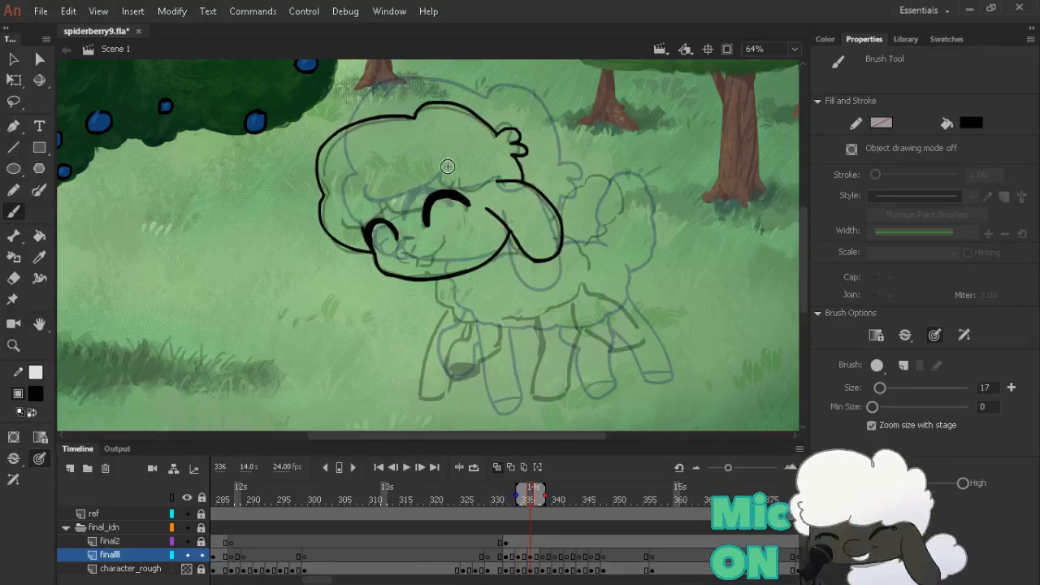
Compare the head shape and fringe placement between frames 334 and 336
{"action": "key", "text": "comma"}
{"action": "key", "text": "comma"}
{"action": "key", "text": "period"}
{"action": "key", "text": "period"}
{"action": "key", "text": "comma"}
{"action": "key", "text": "comma"}
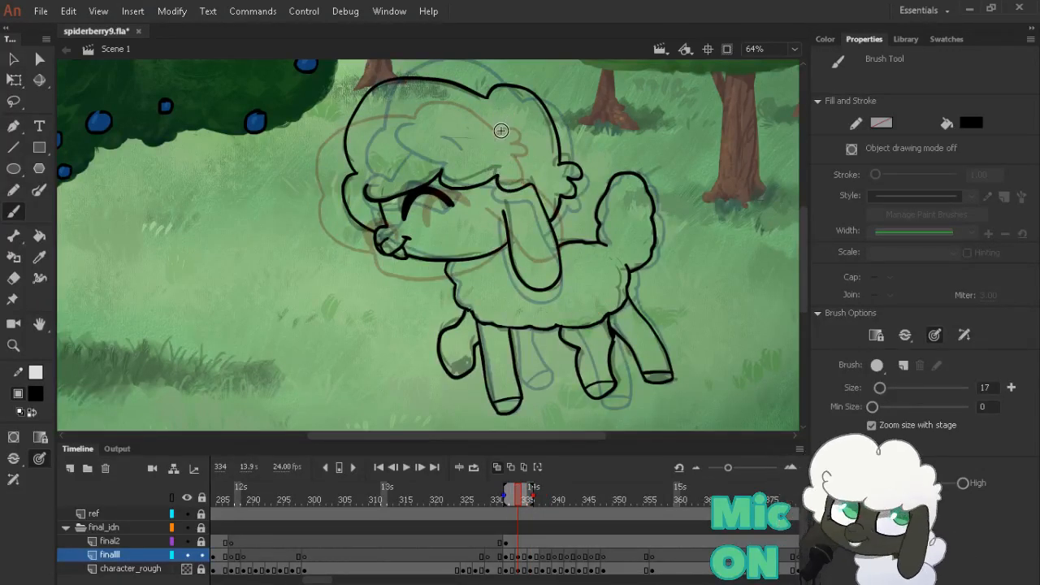
{"action": "key", "text": "period"}
{"action": "key", "text": "period"}
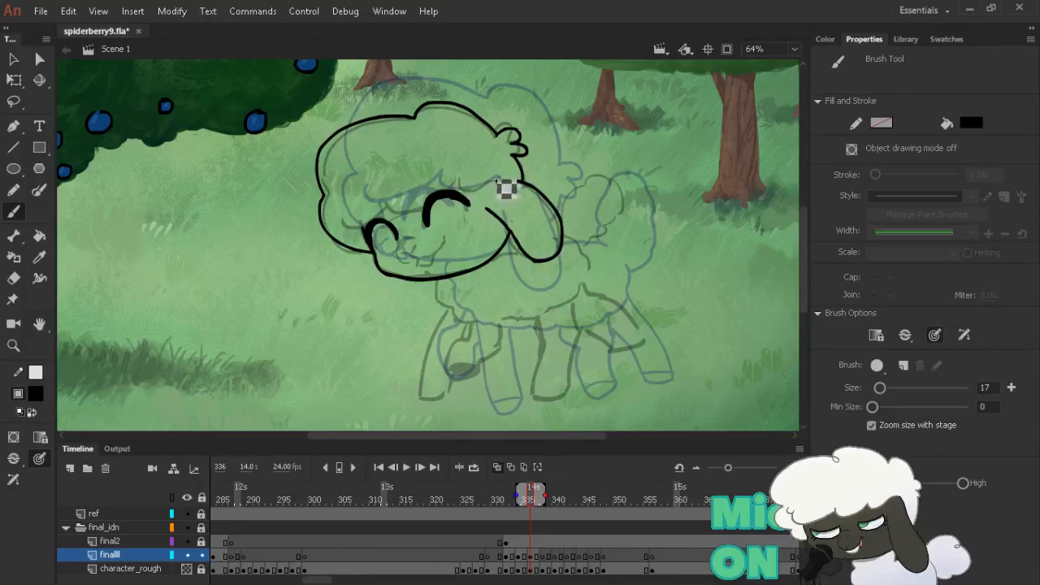
Ink the fringe curve from the ear to a pointed tip above the closed eye at frame 336, using frame 334 for comparison
{"action": "key", "text": "comma"}
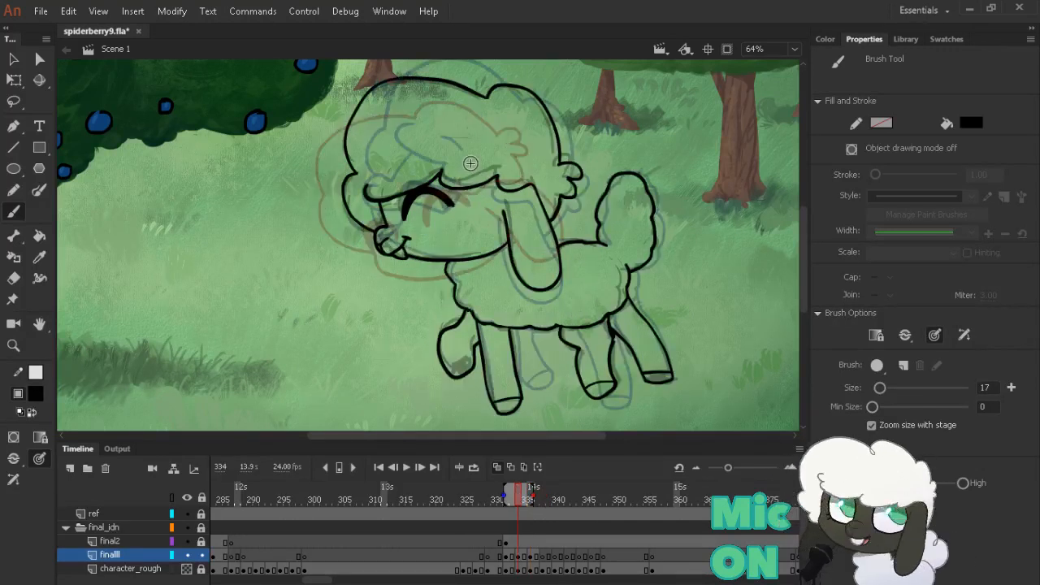
{"action": "key", "text": "period"}
{"action": "key", "text": "comma"}
{"action": "key", "text": "period"}
{"action": "key", "text": "comma"}
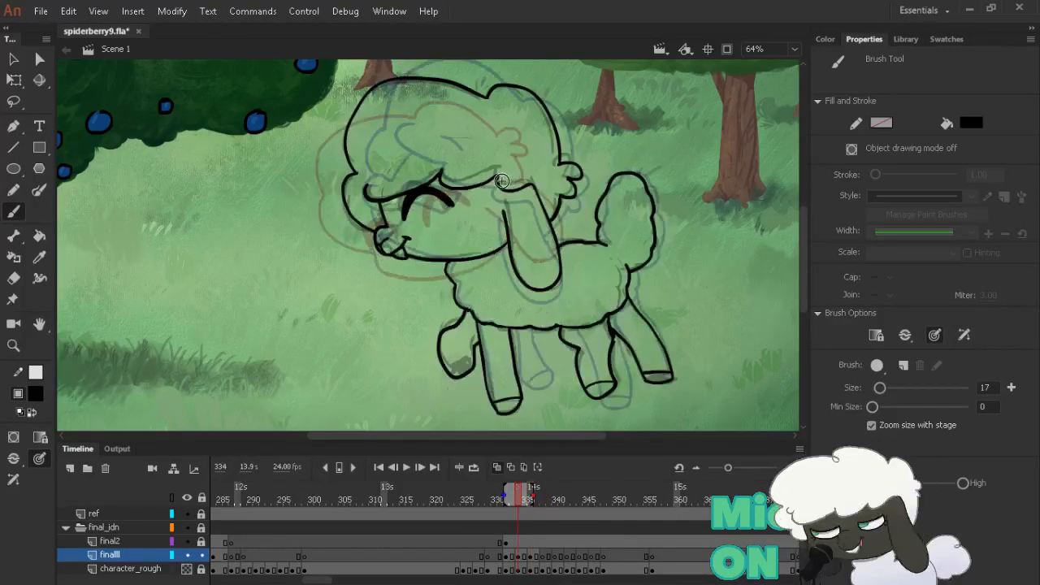
{"action": "key", "text": "period"}
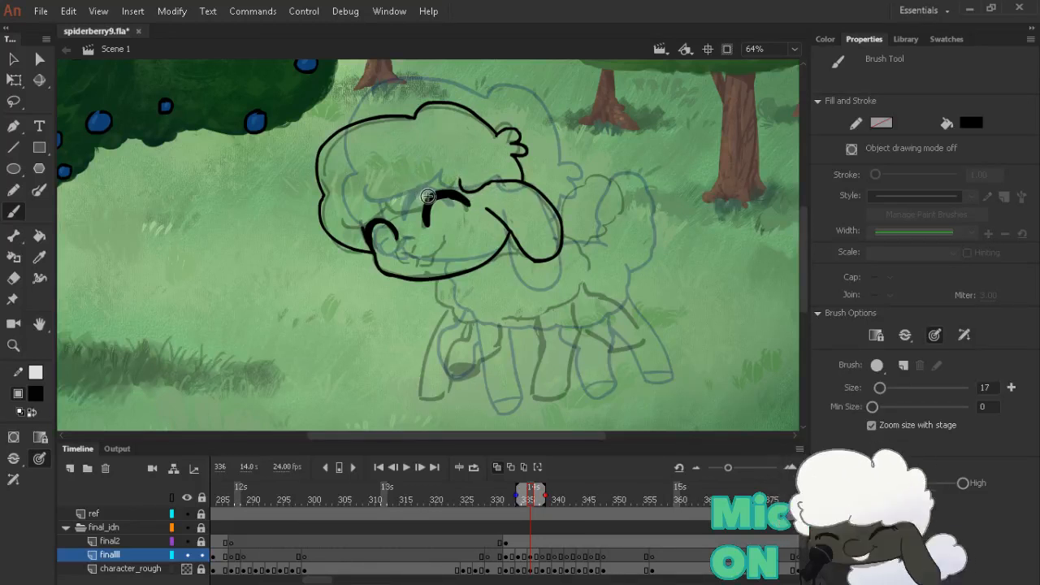
{"action": "key", "text": "comma"}
{"action": "key", "text": "comma"}
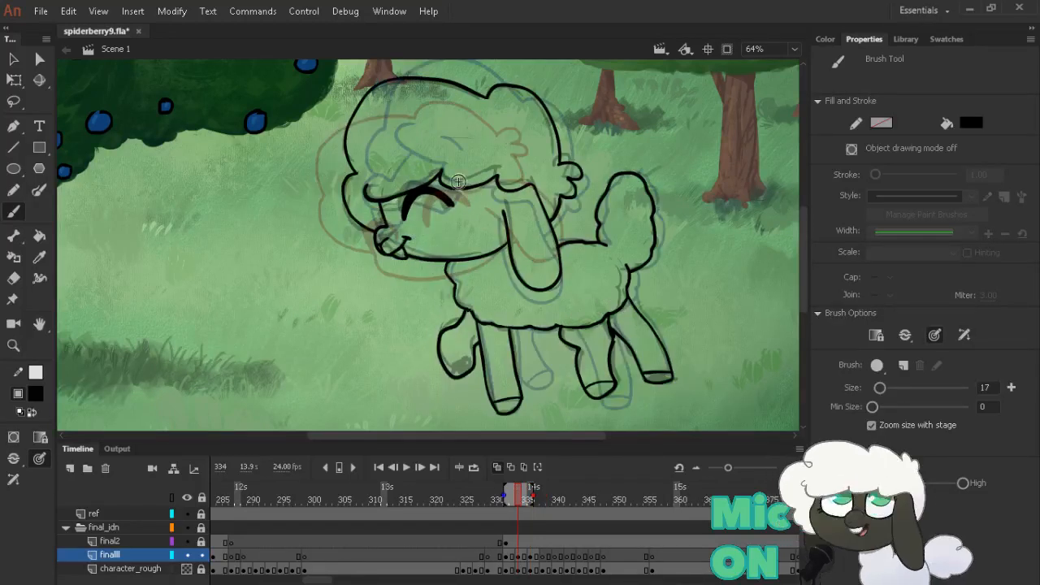
{"action": "key", "text": "period"}
{"action": "key", "text": "period"}
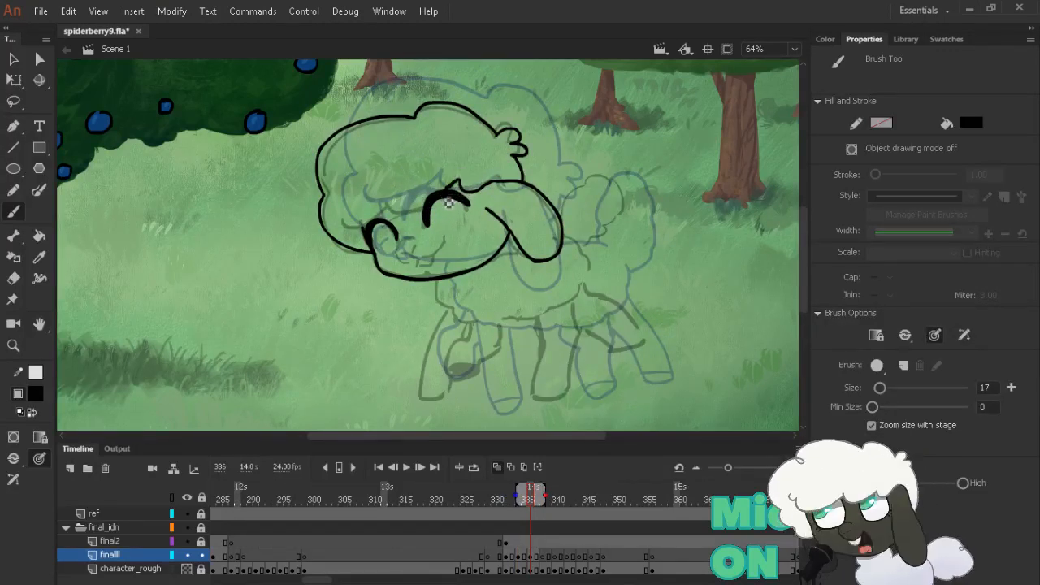
Ink the remaining fringe locks across the closed eye to the front of the face at frame 336, erasing the overlapping lines
{"action": "mouse_move", "coordinate": [392, 211]}
{"action": "left_mouse_down"}
{"action": "mouse_move", "coordinate": [437, 193]}
{"action": "mouse_move", "coordinate": [447, 184]}
{"action": "left_mouse_up"}
{"action": "key", "text": "e"}
{"action": "key", "text": "b"}
{"action": "key", "text": "e"}
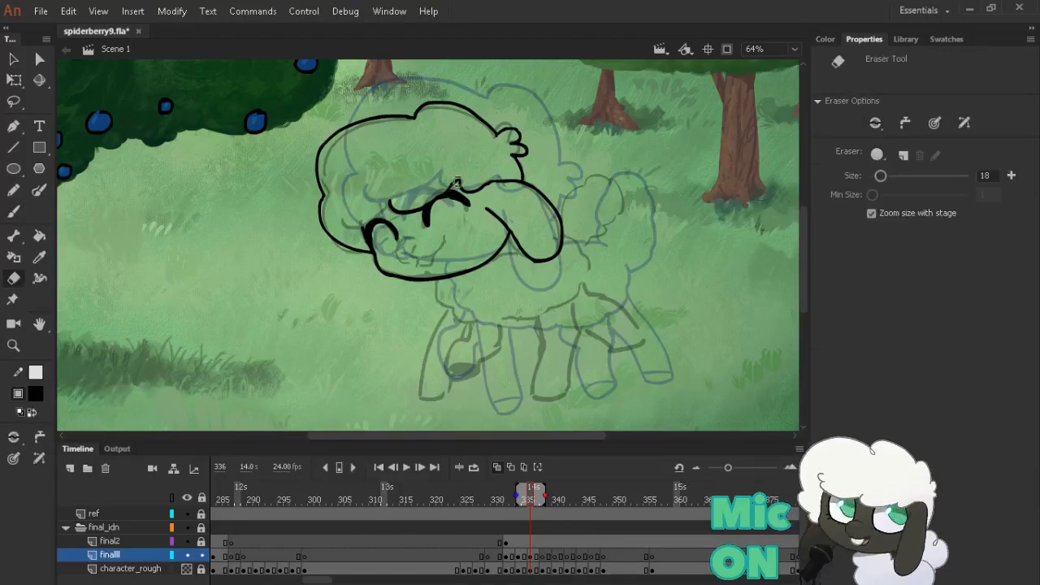
{"action": "key", "text": "b"}
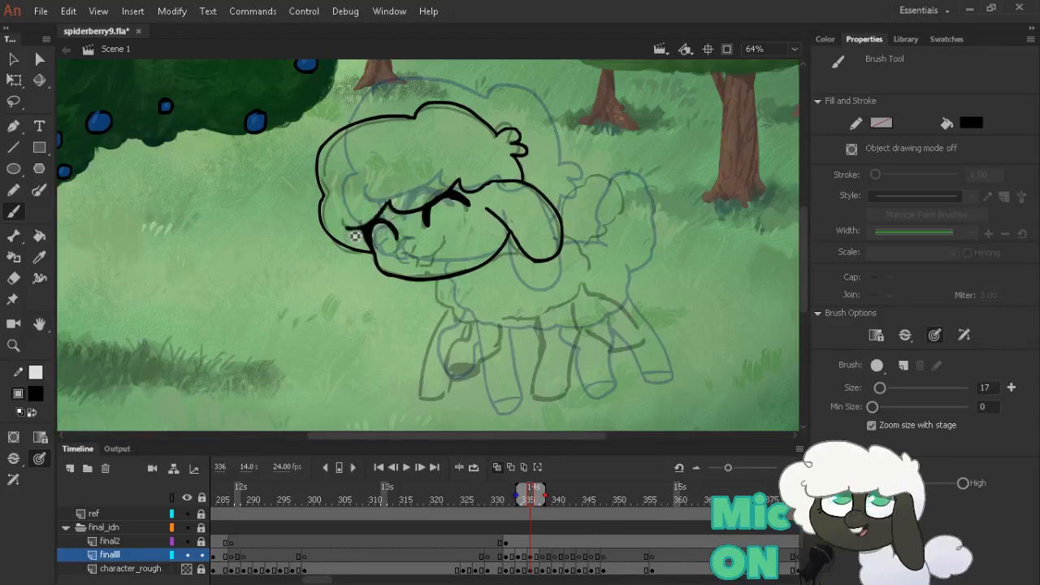
{"action": "left_click_drag", "start_coordinate": [355, 223], "coordinate": [383, 212]}
Ink the smiling mouth and small lower lip beneath the nose at frame 336, using frame 334 for comparison
{"action": "key", "text": "comma"}
{"action": "key", "text": "comma"}
{"action": "key", "text": "period"}
{"action": "key", "text": "period"}
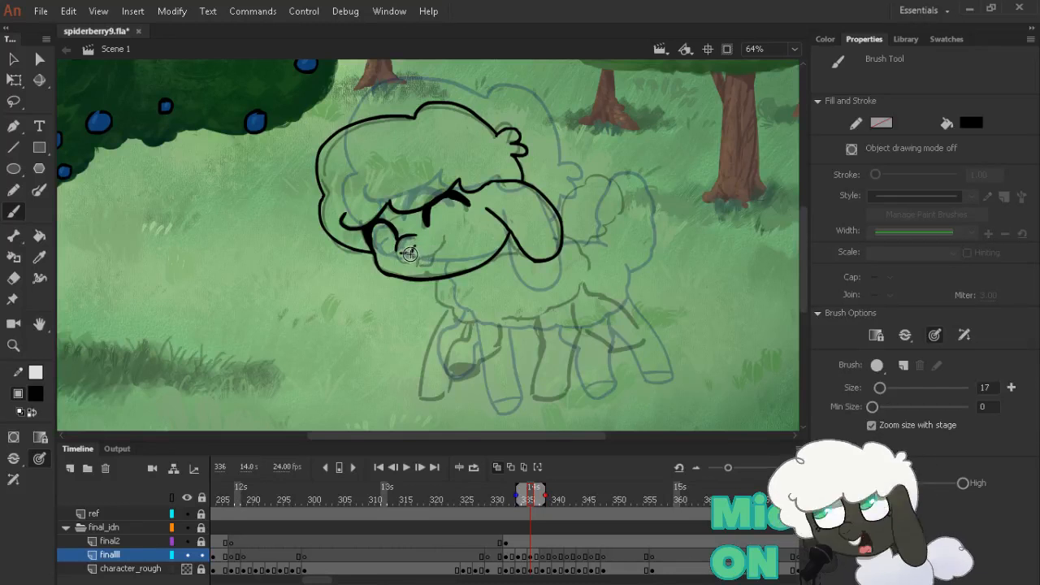
{"action": "mouse_move", "coordinate": [411, 255]}
{"action": "left_mouse_down"}
{"action": "mouse_move", "coordinate": [433, 255]}
{"action": "mouse_move", "coordinate": [416, 266]}
{"action": "mouse_move", "coordinate": [447, 235]}
{"action": "left_mouse_up"}
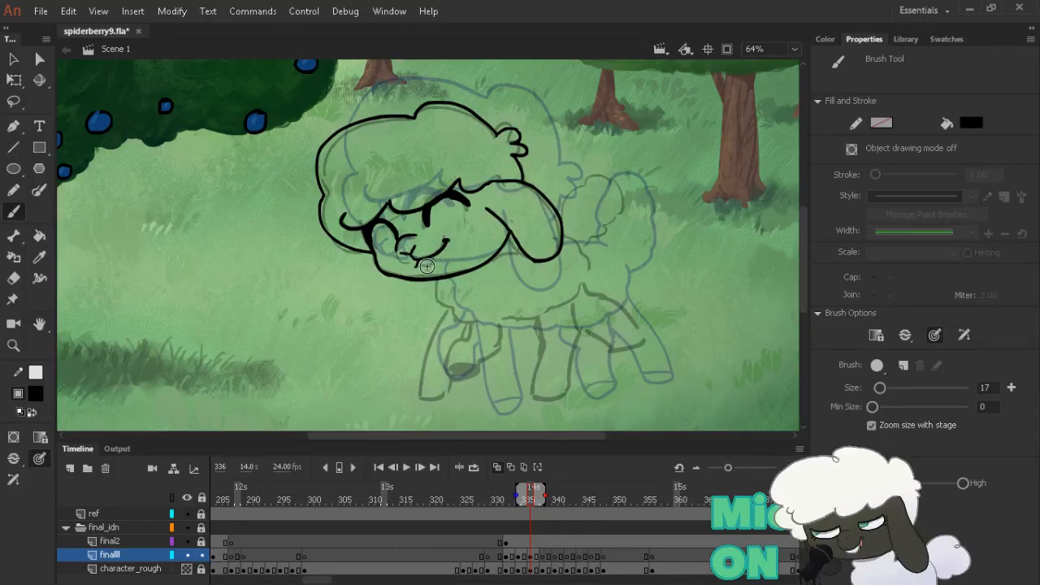
{"action": "left_click_drag", "start_coordinate": [416, 267], "coordinate": [433, 260]}
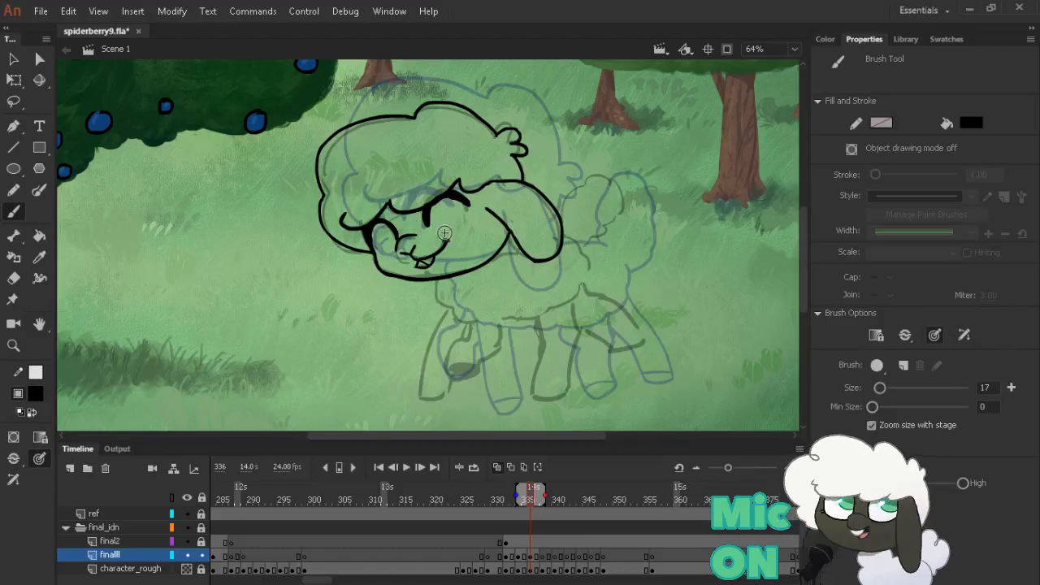
Ink the body wool at frame 336, covering the chest, the neck below the ear, the rounded back and the scalloped belly
{"action": "left_click_drag", "start_coordinate": [515, 261], "coordinate": [499, 227]}
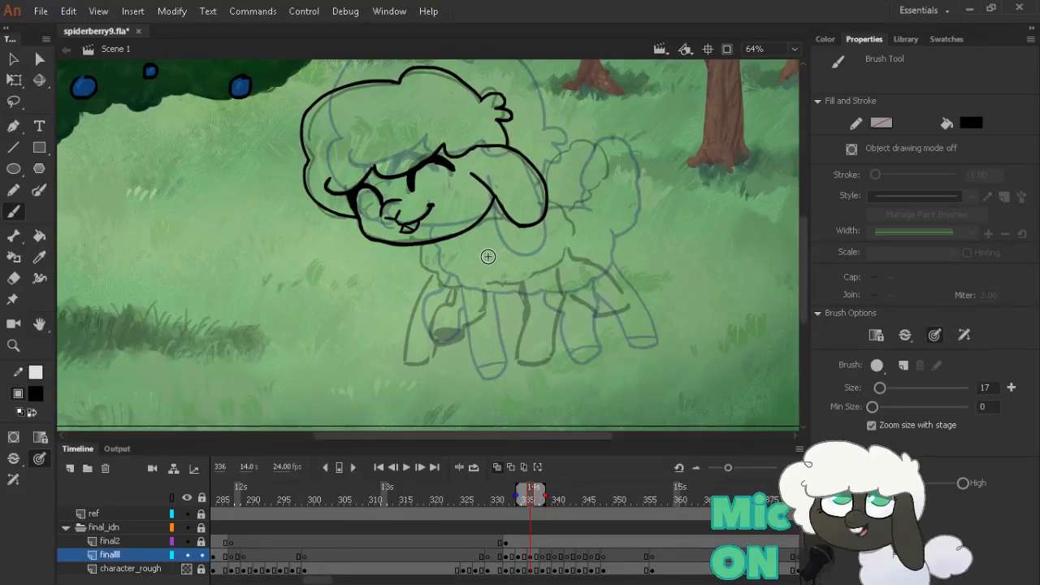
{"action": "mouse_move", "coordinate": [422, 242]}
{"action": "left_mouse_down"}
{"action": "mouse_move", "coordinate": [446, 295]}
{"action": "mouse_move", "coordinate": [469, 294]}
{"action": "left_mouse_up"}
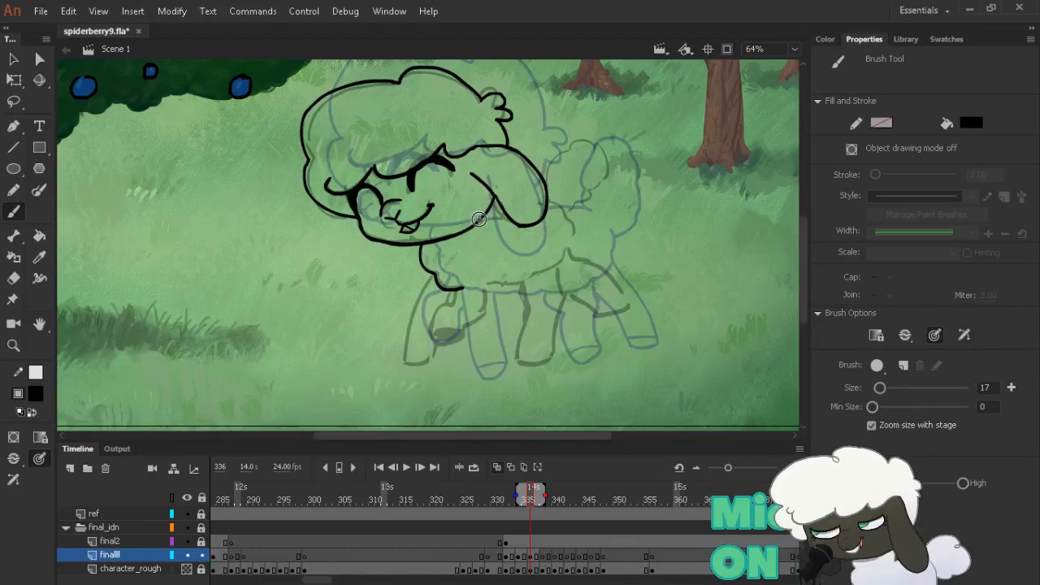
{"action": "mouse_move", "coordinate": [477, 221]}
{"action": "left_mouse_down"}
{"action": "mouse_move", "coordinate": [499, 230]}
{"action": "mouse_move", "coordinate": [520, 214]}
{"action": "left_mouse_up"}
{"action": "mouse_move", "coordinate": [548, 199]}
{"action": "left_mouse_down"}
{"action": "mouse_move", "coordinate": [574, 216]}
{"action": "mouse_move", "coordinate": [583, 257]}
{"action": "mouse_move", "coordinate": [516, 296]}
{"action": "mouse_move", "coordinate": [489, 296]}
{"action": "left_mouse_up"}
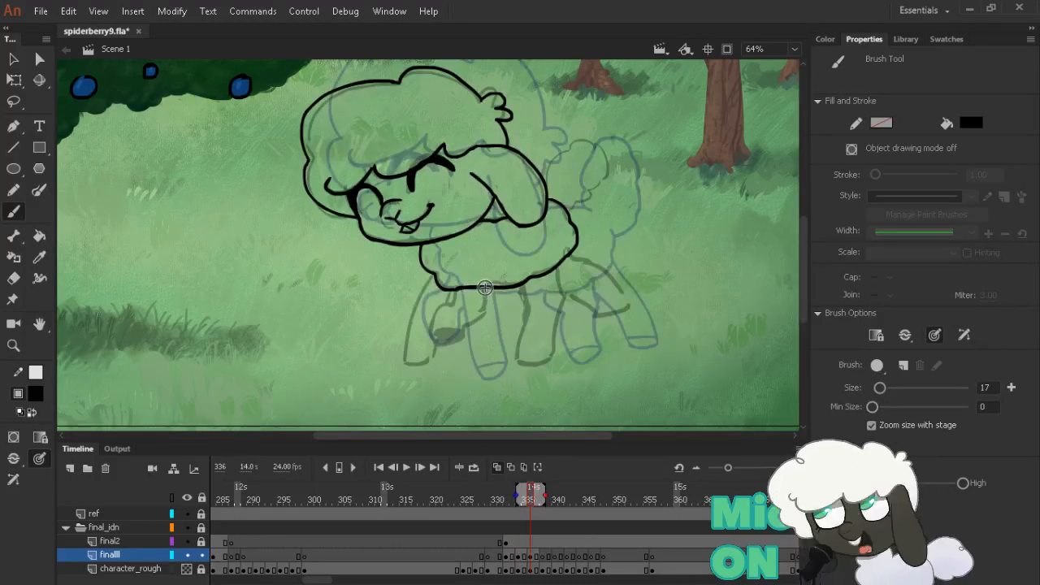
Ink the bent, raised front leg and its hoof below the chest wool at frame 336
{"action": "left_click_drag", "start_coordinate": [484, 288], "coordinate": [494, 321]}
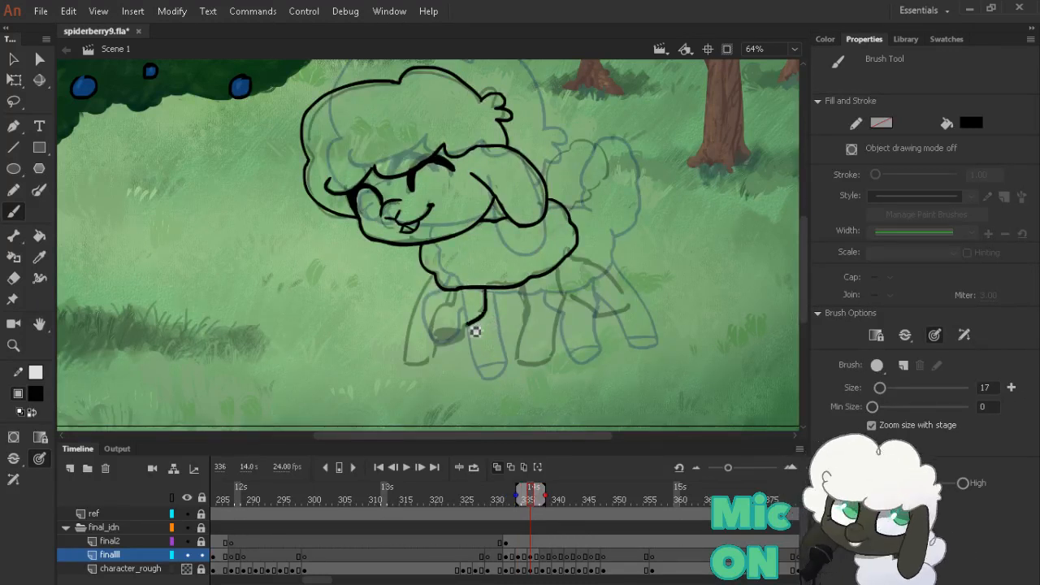
{"action": "mouse_move", "coordinate": [459, 352]}
{"action": "left_mouse_down"}
{"action": "mouse_move", "coordinate": [434, 352]}
{"action": "mouse_move", "coordinate": [458, 310]}
{"action": "left_mouse_up"}
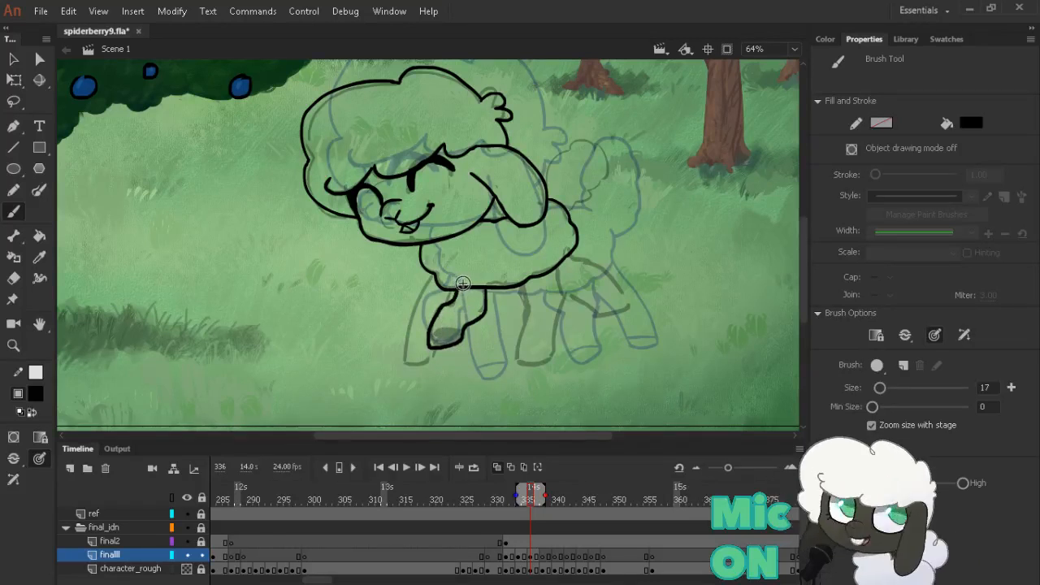
{"action": "key", "text": "."}
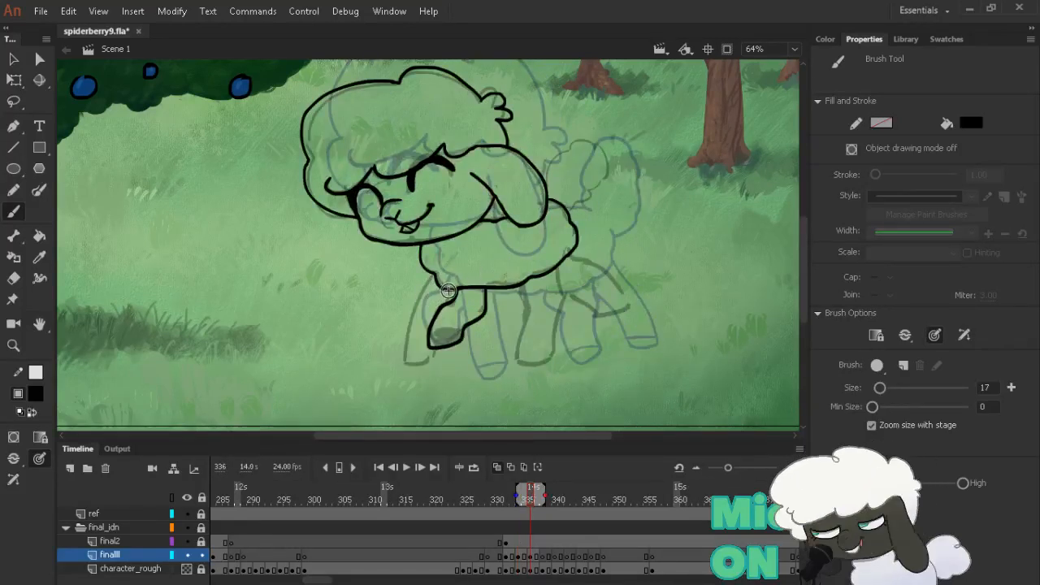
Ink the straight front leg behind the raised one at frame 336, replacing the first stroke
{"action": "mouse_move", "coordinate": [439, 280]}
{"action": "left_mouse_down"}
{"action": "mouse_move", "coordinate": [418, 303]}
{"action": "mouse_move", "coordinate": [404, 358]}
{"action": "left_mouse_up"}
{"action": "key", "text": "ctrl+z"}
{"action": "mouse_move", "coordinate": [432, 275]}
{"action": "left_mouse_down"}
{"action": "mouse_move", "coordinate": [408, 329]}
{"action": "mouse_move", "coordinate": [412, 369]}
{"action": "mouse_move", "coordinate": [441, 353]}
{"action": "mouse_move", "coordinate": [475, 306]}
{"action": "left_mouse_up"}
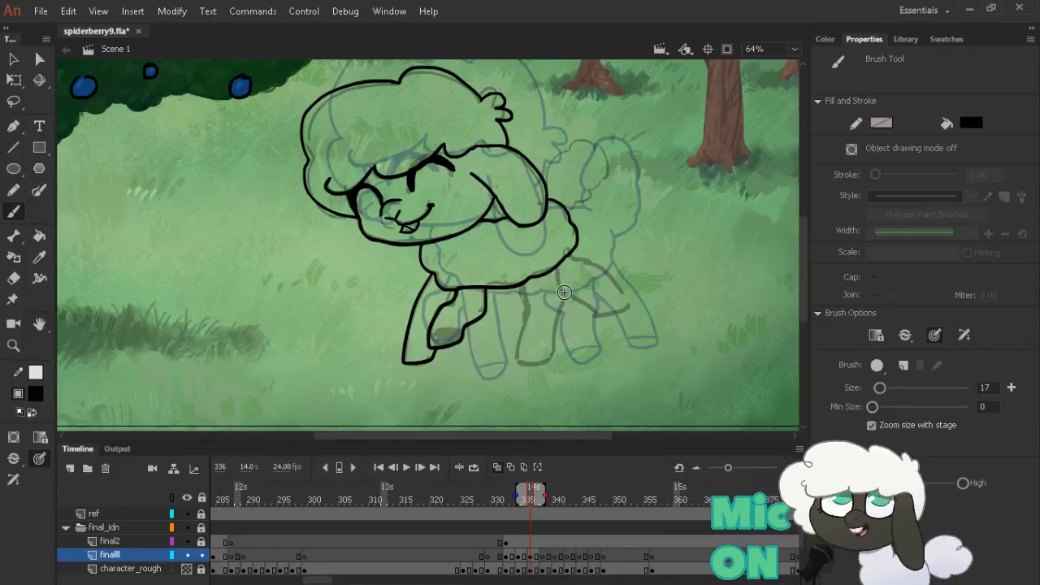
Ink the planted hind leg from the belly wool to the hoof at frame 336, using frame 334 for comparison
{"action": "key", "text": "comma"}
{"action": "key", "text": "period"}
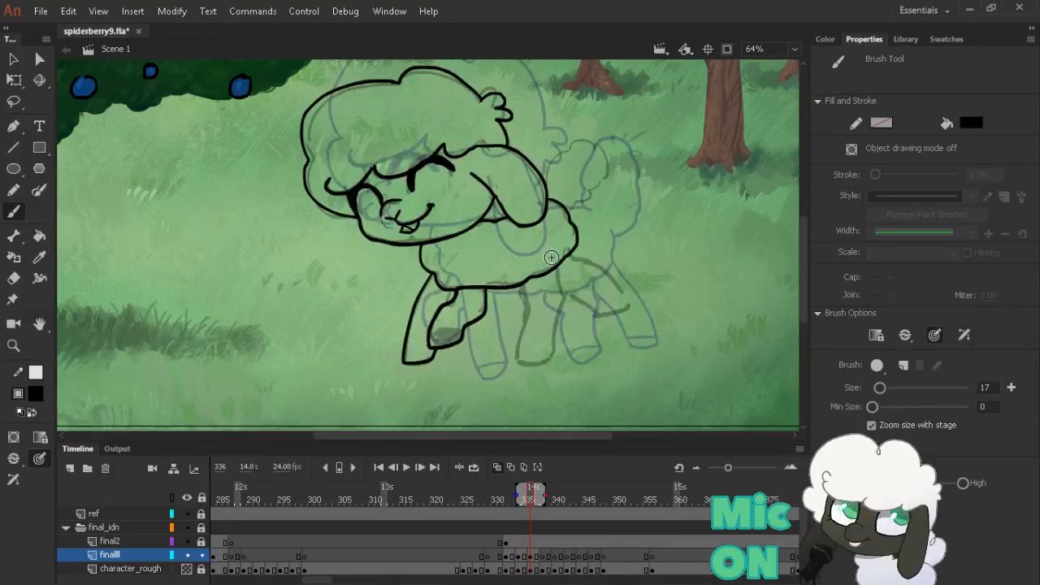
{"action": "key", "text": "comma"}
{"action": "key", "text": "period"}
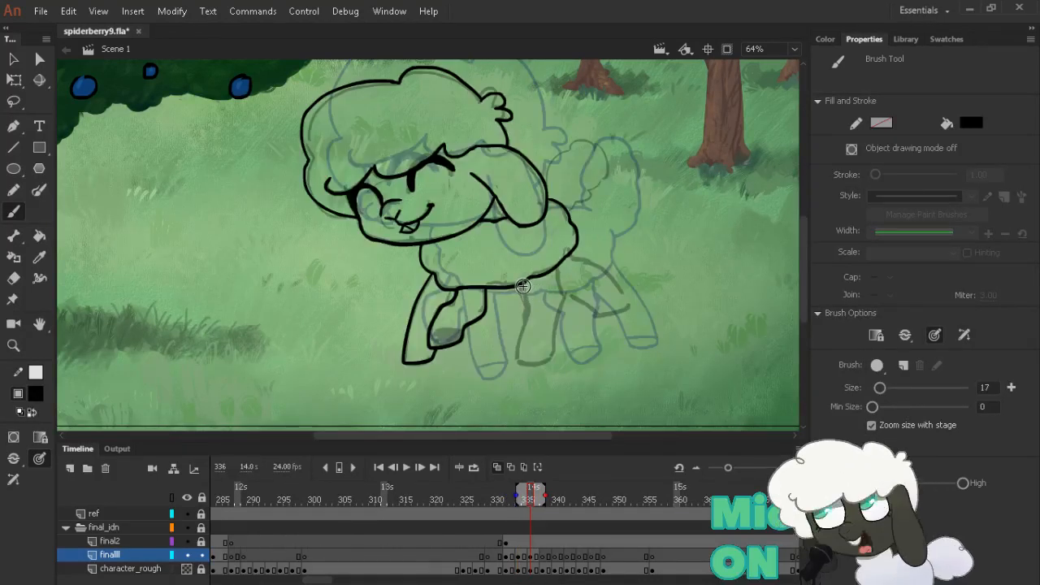
{"action": "mouse_move", "coordinate": [523, 286]}
{"action": "left_mouse_down"}
{"action": "mouse_move", "coordinate": [526, 369]}
{"action": "mouse_move", "coordinate": [559, 366]}
{"action": "mouse_move", "coordinate": [553, 316]}
{"action": "mouse_move", "coordinate": [553, 355]}
{"action": "mouse_move", "coordinate": [564, 302]}
{"action": "left_mouse_up"}
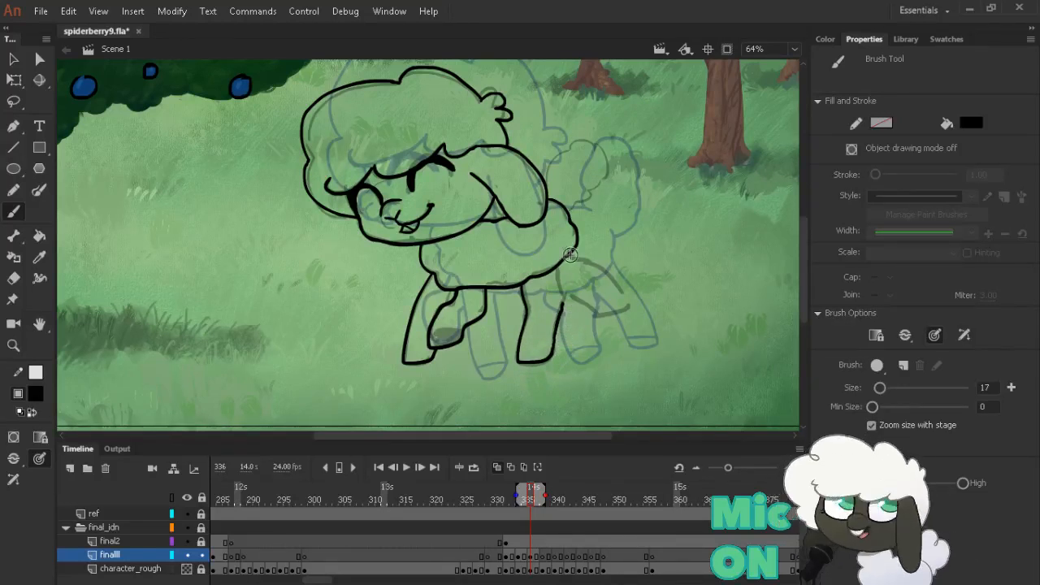
{"action": "key", "text": "comma"}
{"action": "key", "text": "comma"}
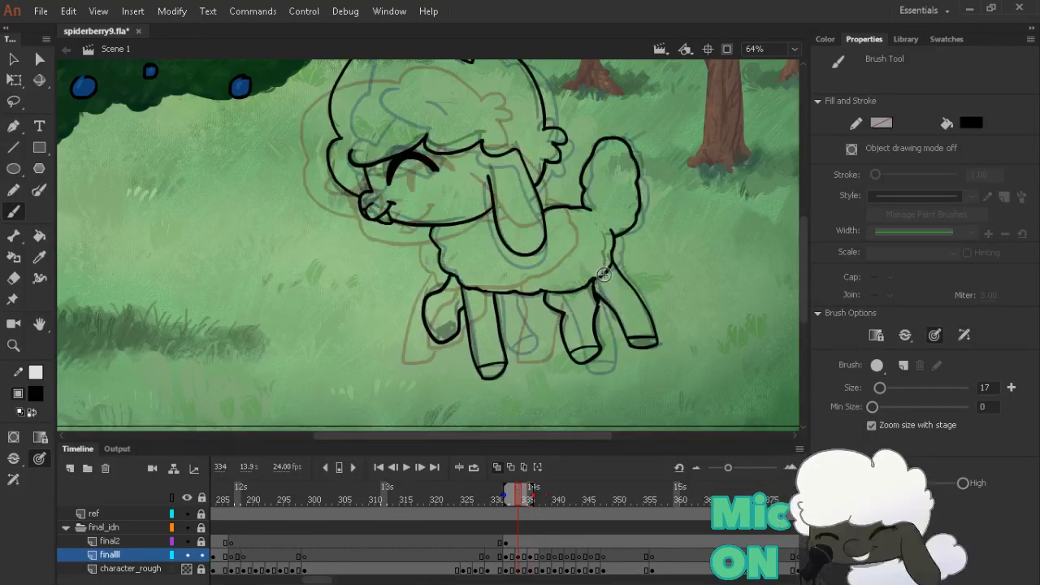
{"action": "key", "text": "period"}
{"action": "key", "text": "period"}
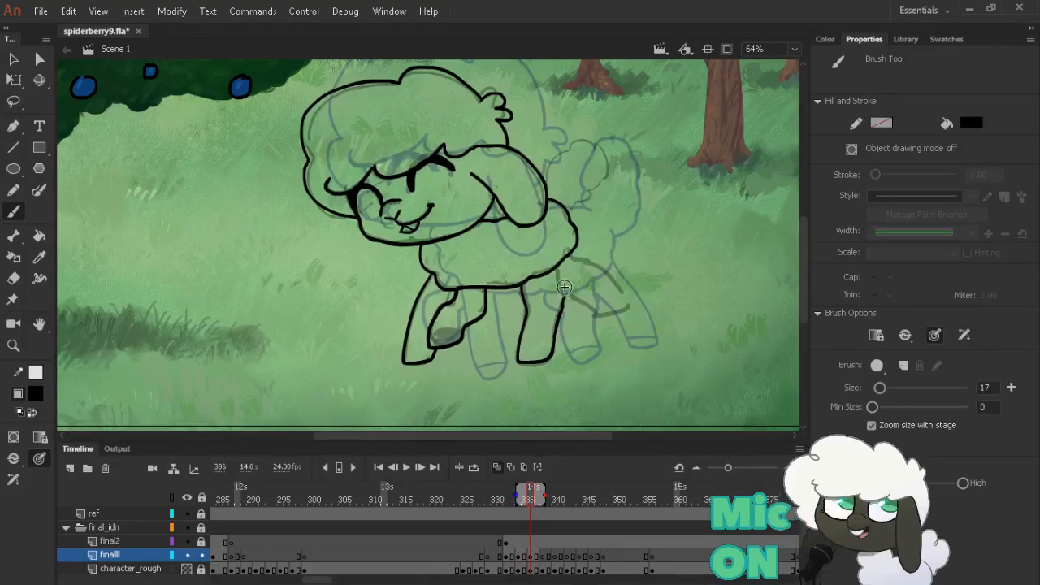
{"action": "left_click_drag", "start_coordinate": [569, 301], "coordinate": [562, 274]}
Ink the hind leg extended backward from the rump at frame 336, using frame 334 for comparison
{"action": "key", "text": "comma"}
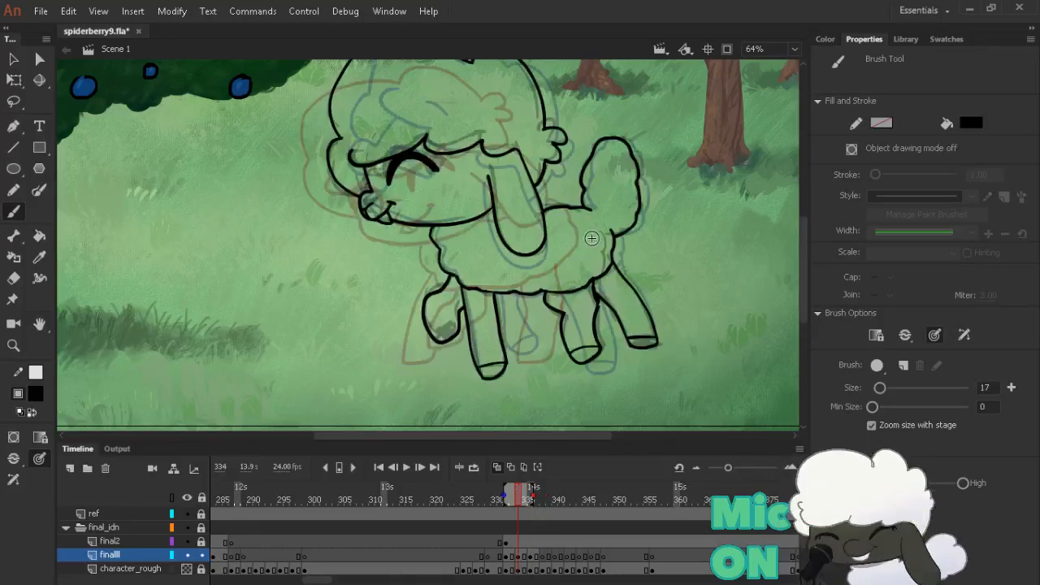
{"action": "key", "text": "period"}
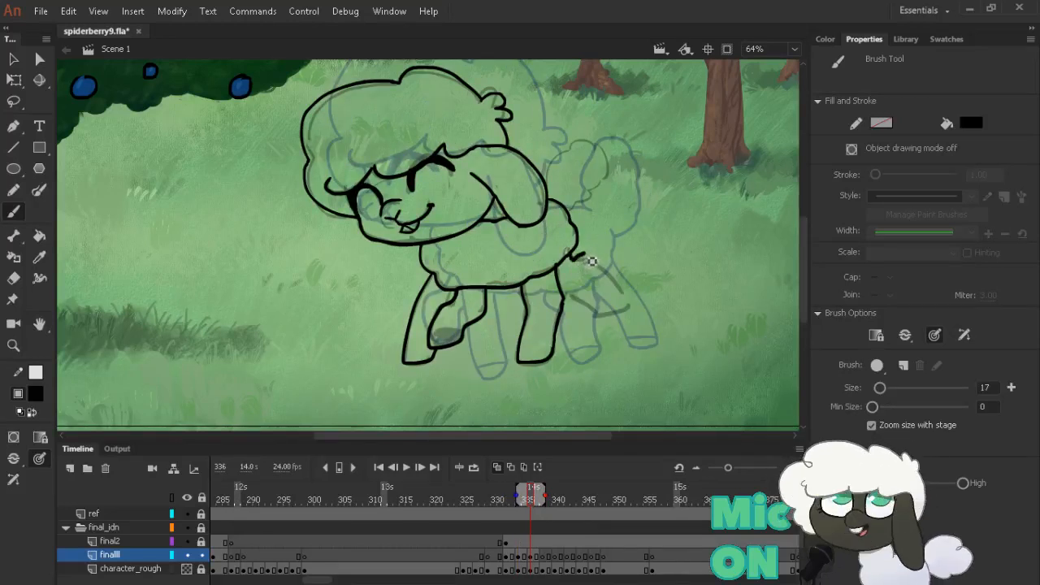
{"action": "left_click_drag", "start_coordinate": [592, 261], "coordinate": [616, 268]}
{"action": "left_click_drag", "start_coordinate": [641, 309], "coordinate": [608, 303]}
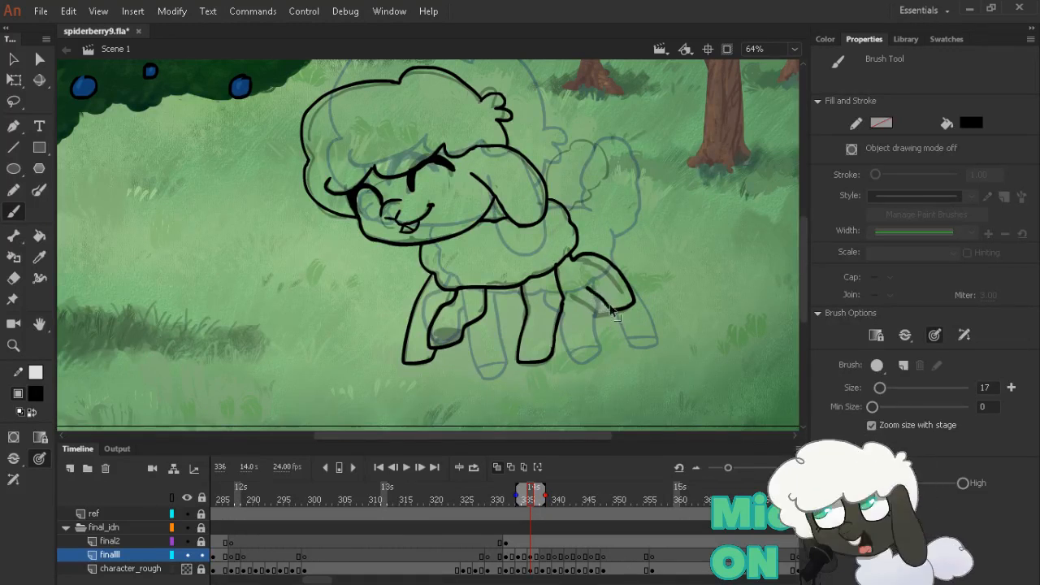
{"action": "key", "text": "e"}
{"action": "key", "text": "b"}
{"action": "mouse_move", "coordinate": [597, 297]}
{"action": "left_mouse_down"}
{"action": "mouse_move", "coordinate": [600, 310]}
{"action": "mouse_move", "coordinate": [582, 289]}
{"action": "mouse_move", "coordinate": [592, 294]}
{"action": "left_mouse_up"}
{"action": "key", "text": "ctrl+z"}
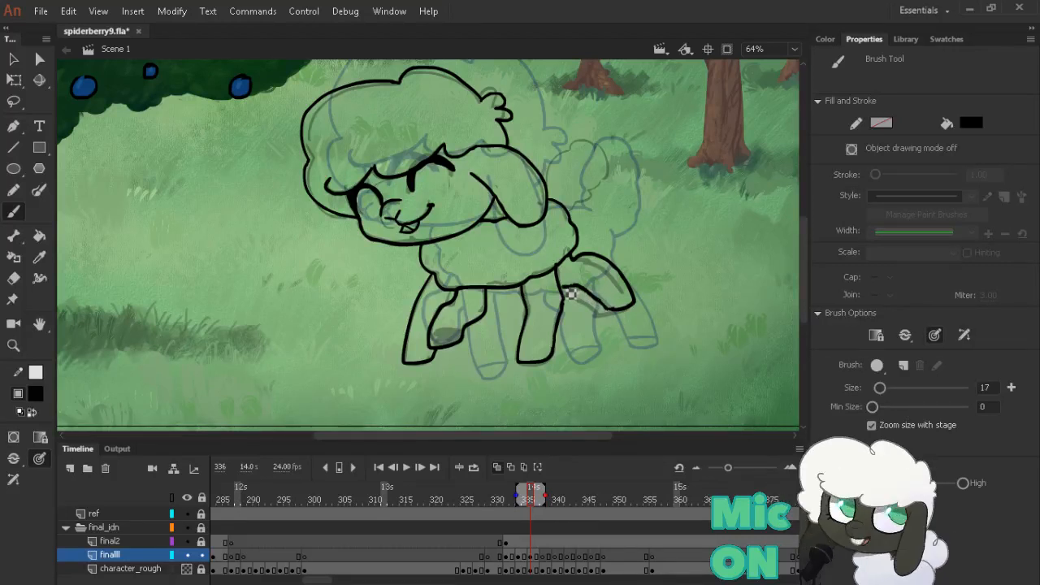
Ink the short, bent leg tucked under the belly at frame 338
{"action": "key", "text": "comma"}
{"action": "key", "text": "period"}
{"action": "key", "text": "period"}
{"action": "key", "text": "period"}
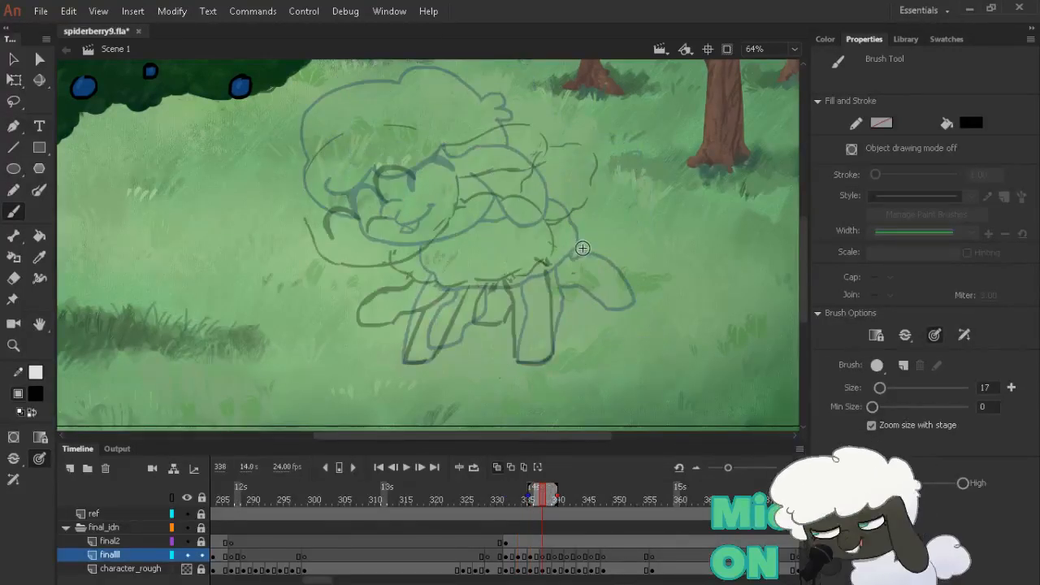
{"action": "mouse_move", "coordinate": [488, 286]}
{"action": "left_mouse_down"}
{"action": "mouse_move", "coordinate": [480, 325]}
{"action": "mouse_move", "coordinate": [511, 329]}
{"action": "left_mouse_up"}
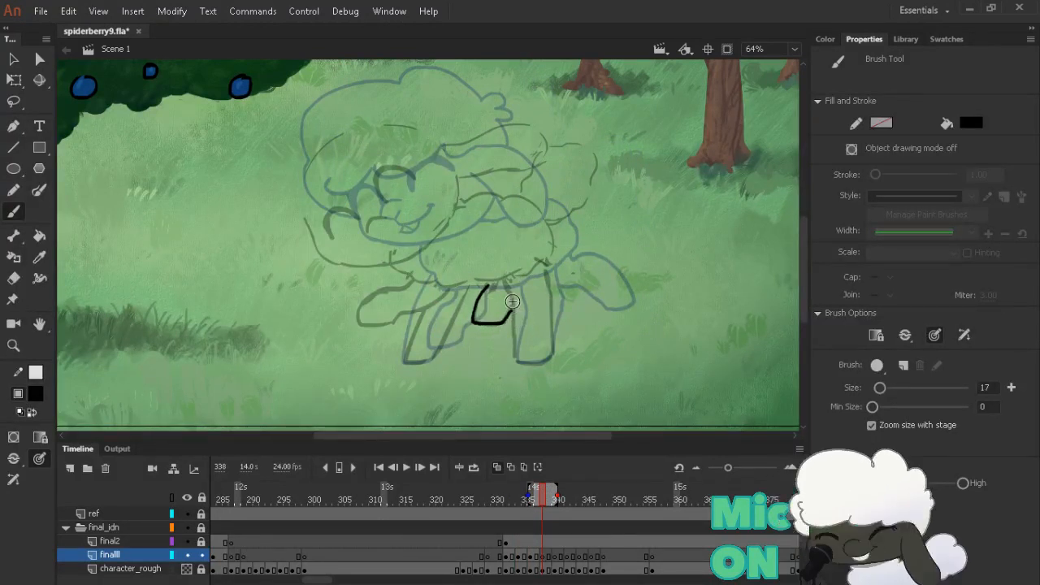
Flip through frames 332 to 338 to compare the inked poses
{"action": "key", "text": "comma"}
{"action": "key", "text": "comma"}
{"action": "key", "text": "comma"}
{"action": "key", "text": "comma"}
{"action": "key", "text": "comma"}
{"action": "key", "text": "comma"}
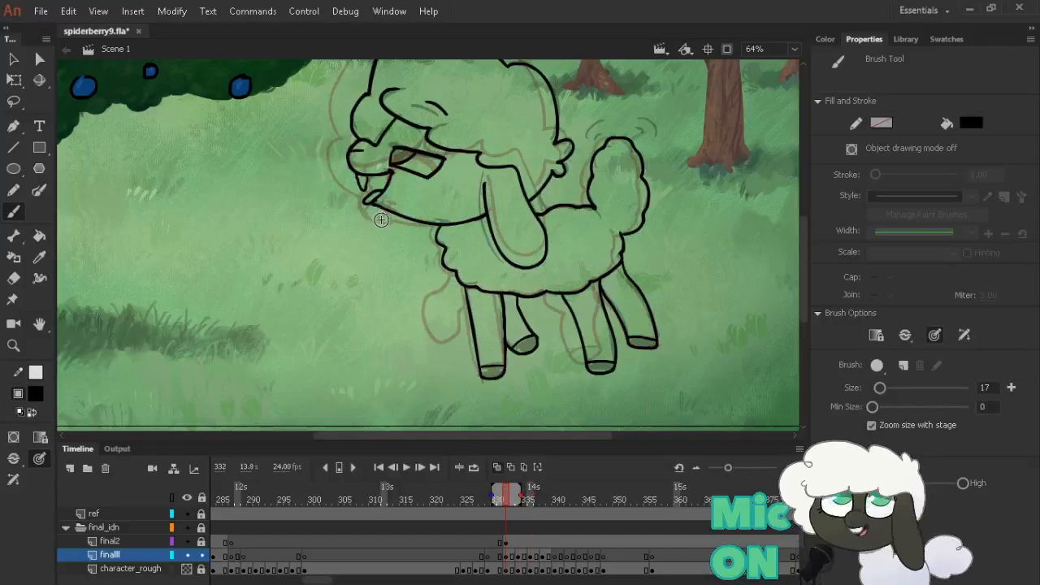
{"action": "key", "text": "period"}
{"action": "key", "text": "period"}
{"action": "key", "text": "period"}
{"action": "key", "text": "period"}
{"action": "key", "text": "comma"}
{"action": "key", "text": "comma"}
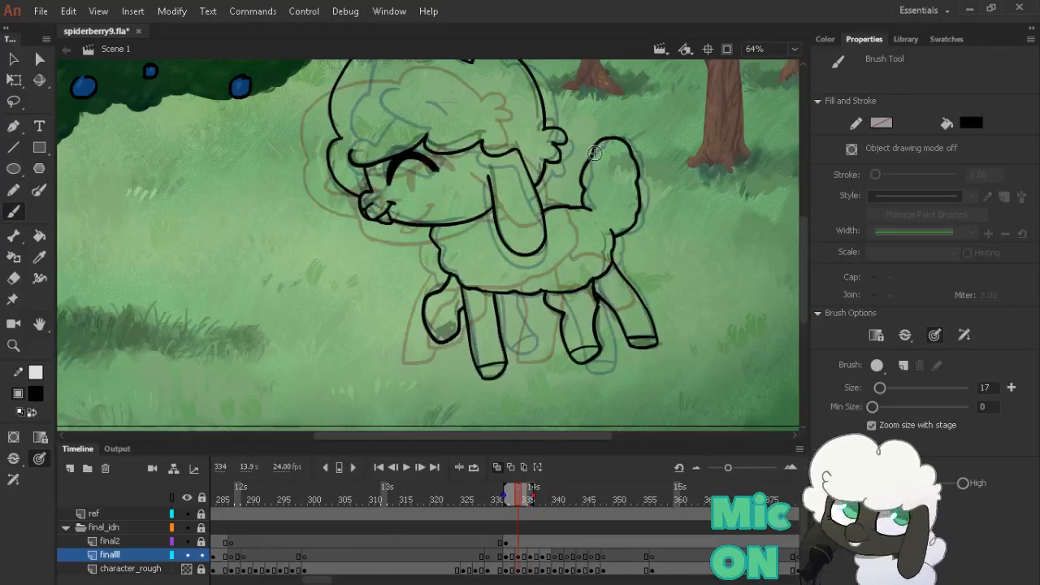
Ink the fluffy tail over the rump at frame 336 and erase the back line overlapping it
{"action": "key", "text": "period"}
{"action": "key", "text": "period"}
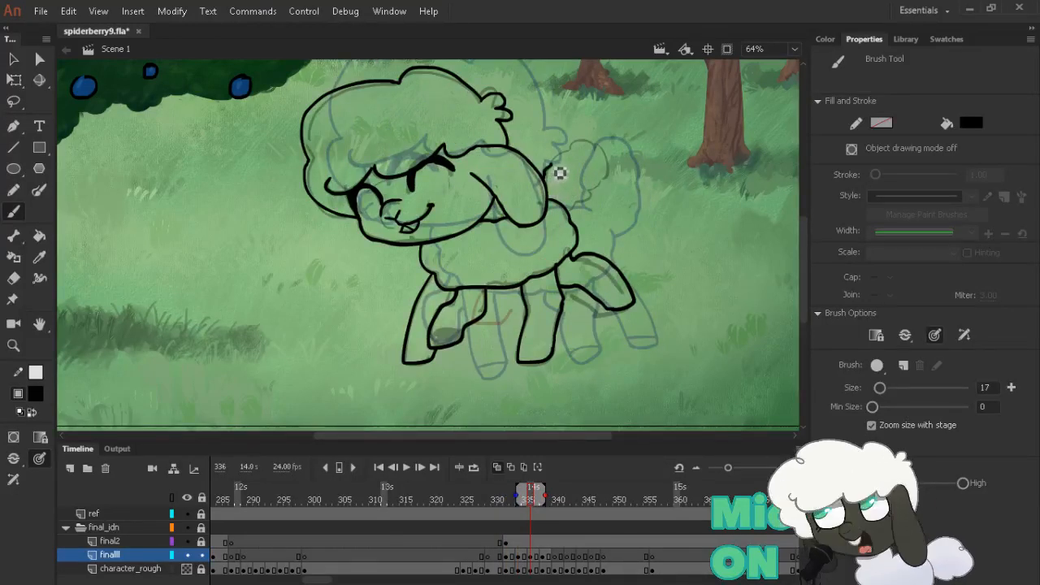
{"action": "mouse_move", "coordinate": [546, 169]}
{"action": "left_mouse_down"}
{"action": "mouse_move", "coordinate": [576, 152]}
{"action": "mouse_move", "coordinate": [610, 165]}
{"action": "mouse_move", "coordinate": [602, 210]}
{"action": "mouse_move", "coordinate": [575, 224]}
{"action": "left_mouse_up"}
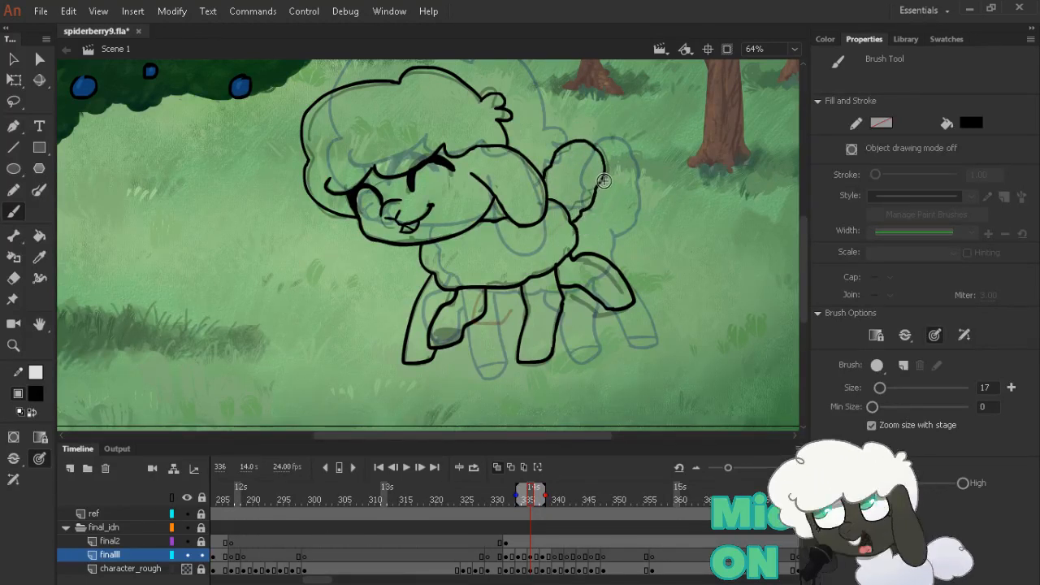
{"action": "key", "text": "comma"}
{"action": "key", "text": "comma"}
{"action": "key", "text": "period"}
{"action": "key", "text": "period"}
{"action": "key", "text": "period"}
{"action": "key", "text": "period"}
{"action": "key", "text": "comma"}
{"action": "key", "text": "comma"}
{"action": "key", "text": "e"}
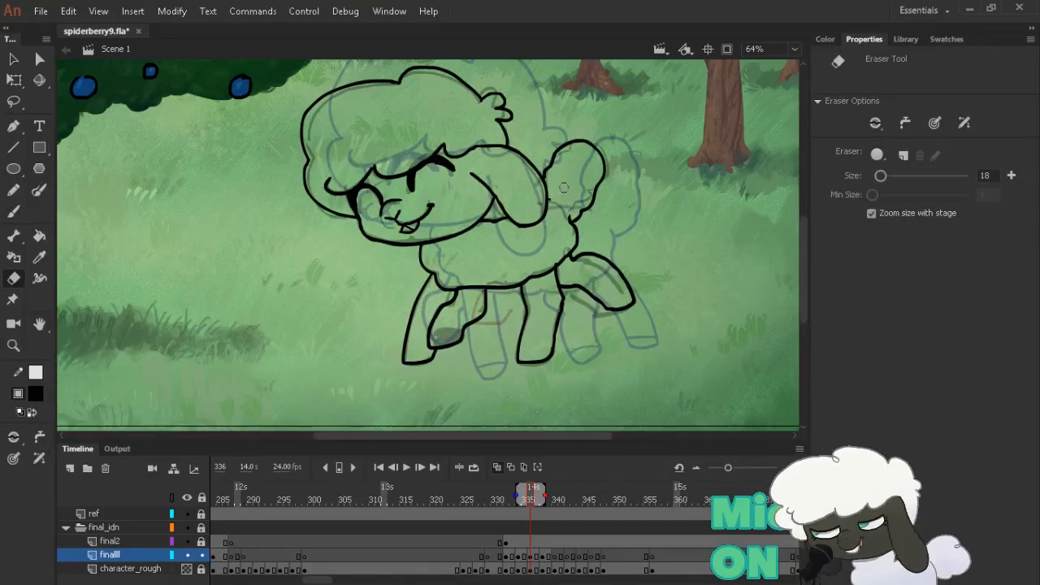
{"action": "key", "text": "b"}
Compare frame 336 with its neighbours, return to frame 338 and save the file
{"action": "key", "text": "comma"}
{"action": "key", "text": "period"}
{"action": "key", "text": "period"}
{"action": "key", "text": "period"}
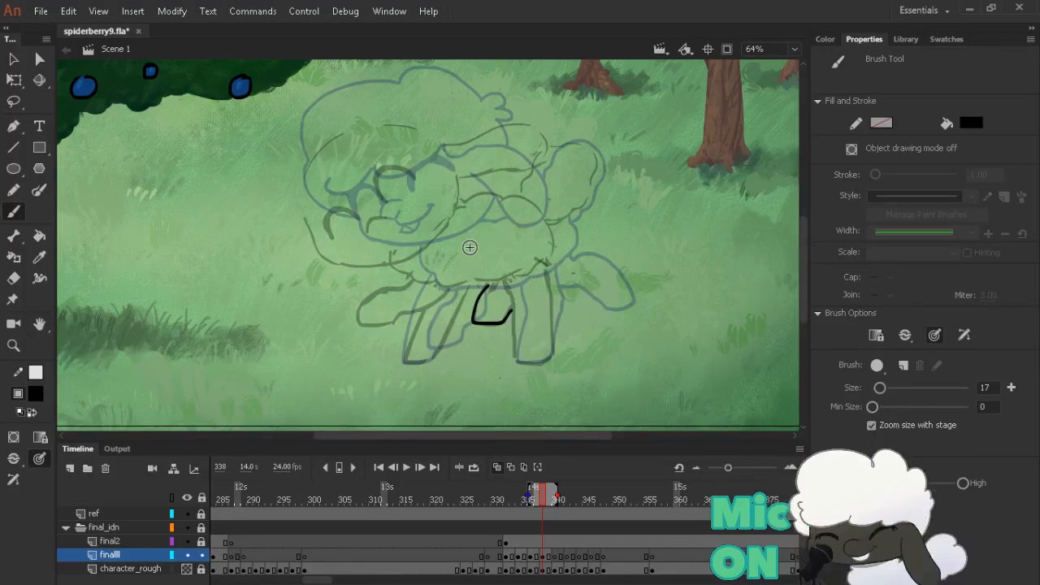
{"action": "key", "text": "ctrl+s"}
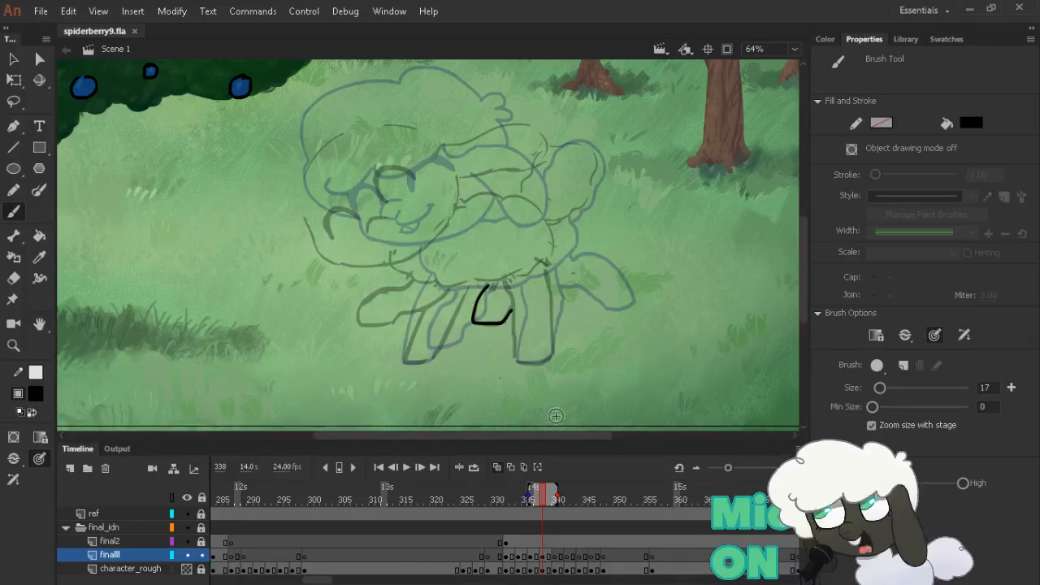
Ink the ear flying out behind the head at frame 338, comparing it with frame 336
{"action": "key", "text": "comma"}
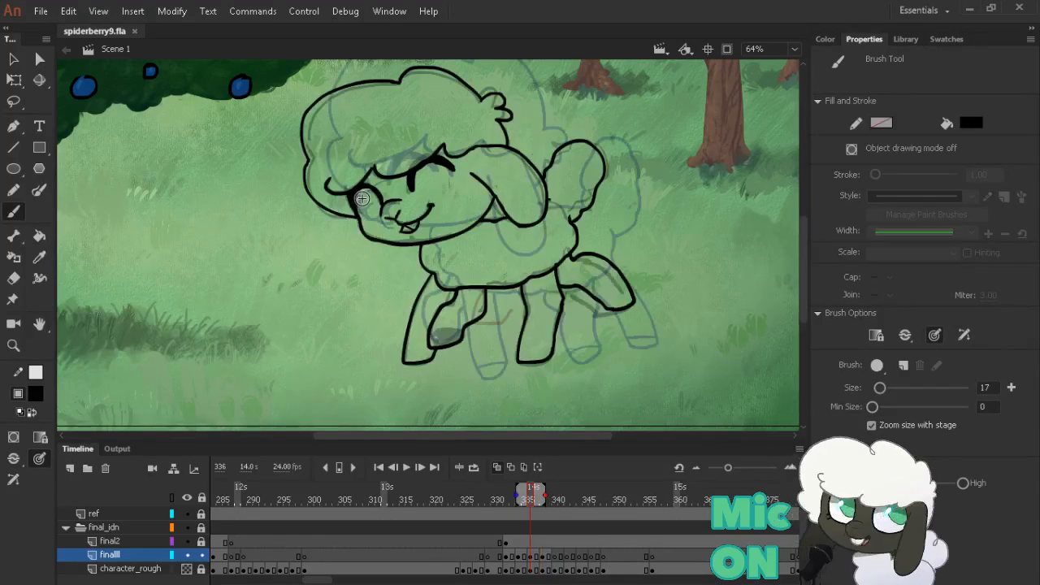
{"action": "key", "text": "period"}
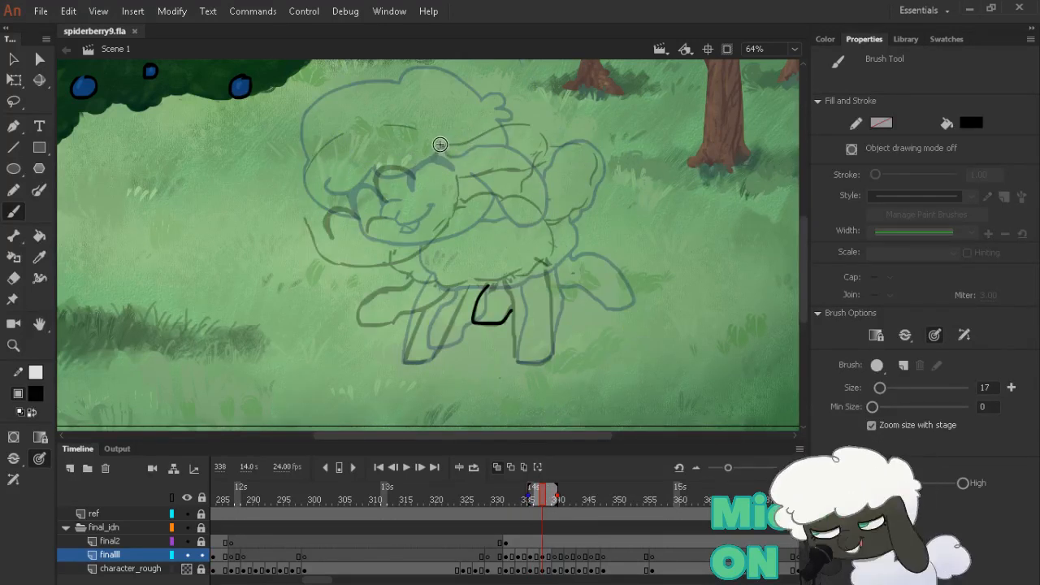
{"action": "mouse_move", "coordinate": [438, 145]}
{"action": "left_mouse_down"}
{"action": "mouse_move", "coordinate": [526, 127]}
{"action": "mouse_move", "coordinate": [555, 148]}
{"action": "mouse_move", "coordinate": [550, 170]}
{"action": "mouse_move", "coordinate": [532, 178]}
{"action": "mouse_move", "coordinate": [452, 184]}
{"action": "left_mouse_up"}
{"action": "key", "text": "comma"}
{"action": "key", "text": "comma"}
{"action": "key", "text": "period"}
{"action": "key", "text": "period"}
Ink the raised ear behind the head at frame 340, curving its tip upward
{"action": "key", "text": "period"}
{"action": "key", "text": "period"}
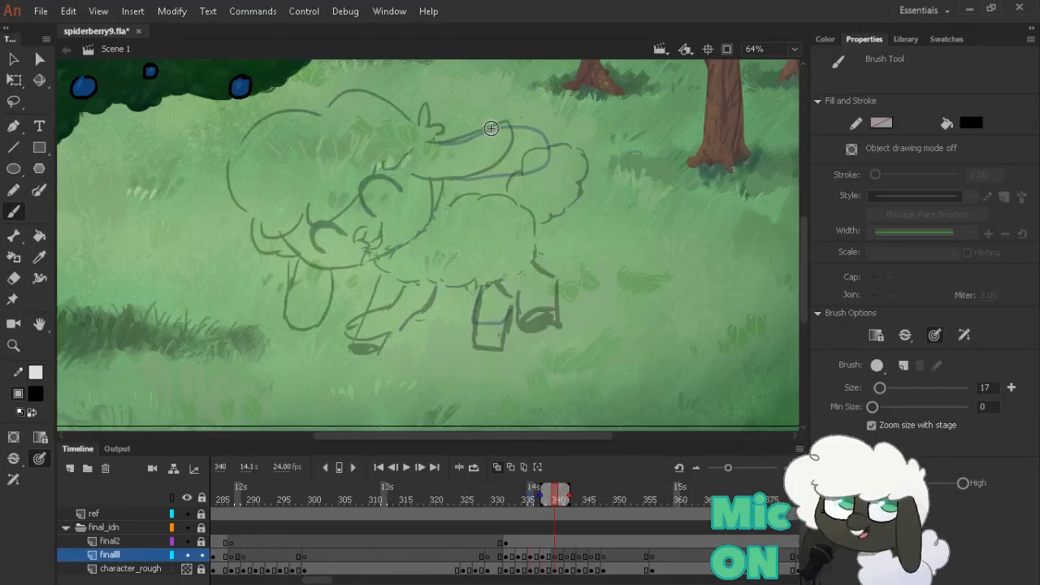
{"action": "mouse_move", "coordinate": [427, 140]}
{"action": "left_mouse_down"}
{"action": "mouse_move", "coordinate": [455, 149]}
{"action": "mouse_move", "coordinate": [504, 126]}
{"action": "mouse_move", "coordinate": [522, 138]}
{"action": "mouse_move", "coordinate": [515, 166]}
{"action": "mouse_move", "coordinate": [492, 187]}
{"action": "mouse_move", "coordinate": [419, 185]}
{"action": "left_mouse_up"}
{"action": "key", "text": "comma"}
{"action": "key", "text": "comma"}
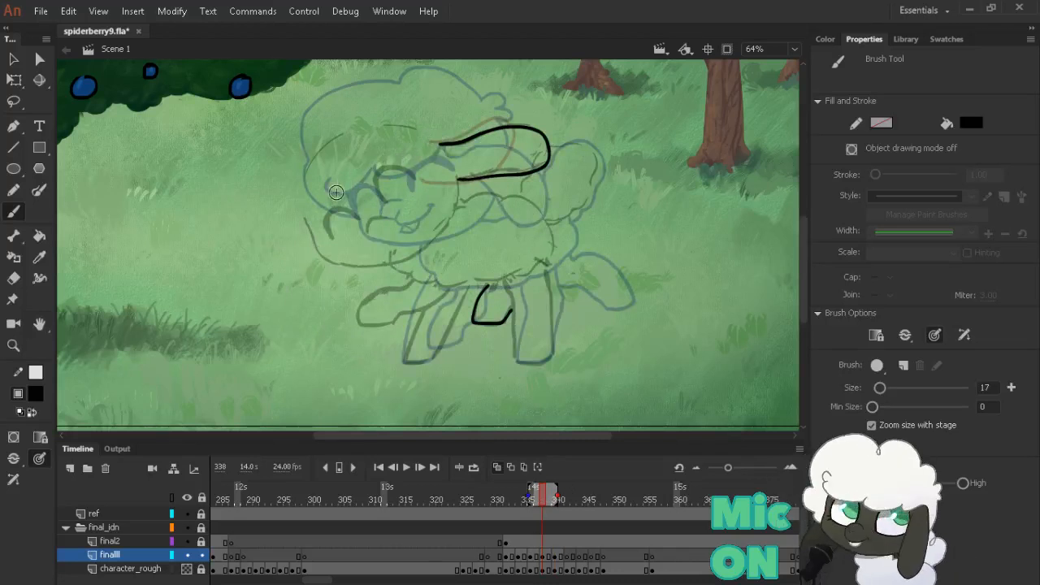
Flip back and forth through frames 336 to 346 to examine the ear motion and upcoming rough poses
{"action": "key", "text": "comma"}
{"action": "key", "text": "comma"}
{"action": "key", "text": "period"}
{"action": "key", "text": "period"}
{"action": "key", "text": "period"}
{"action": "key", "text": "period"}
{"action": "key", "text": "period"}
{"action": "key", "text": "period"}
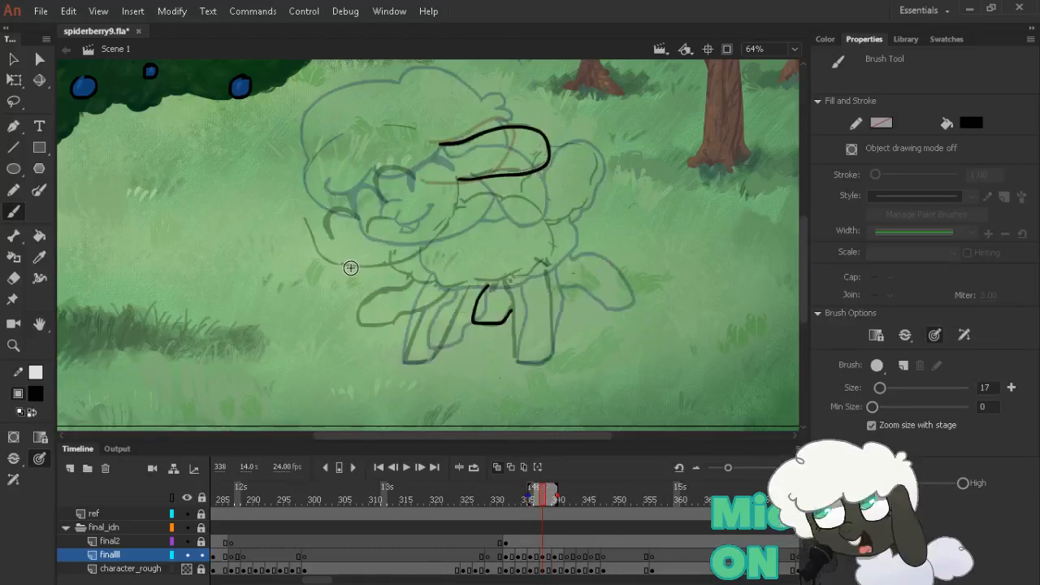
{"action": "key", "text": "comma"}
{"action": "key", "text": "comma"}
{"action": "key", "text": "comma"}
{"action": "key", "text": "comma"}
{"action": "key", "text": "period"}
{"action": "key", "text": "period"}
{"action": "key", "text": "period"}
{"action": "key", "text": "period"}
{"action": "key", "text": "period"}
{"action": "key", "text": "period"}
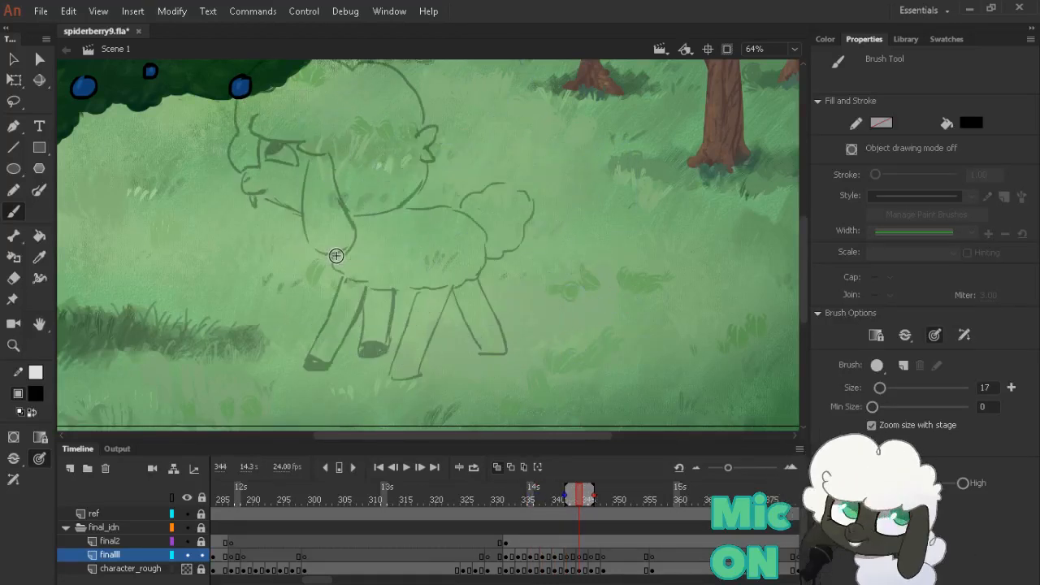
{"action": "key", "text": "period"}
{"action": "key", "text": "period"}
{"action": "key", "text": "period"}
{"action": "key", "text": "period"}
{"action": "key", "text": "comma"}
{"action": "key", "text": "comma"}
{"action": "key", "text": "comma"}
{"action": "key", "text": "comma"}
{"action": "key", "text": "comma"}
{"action": "key", "text": "comma"}
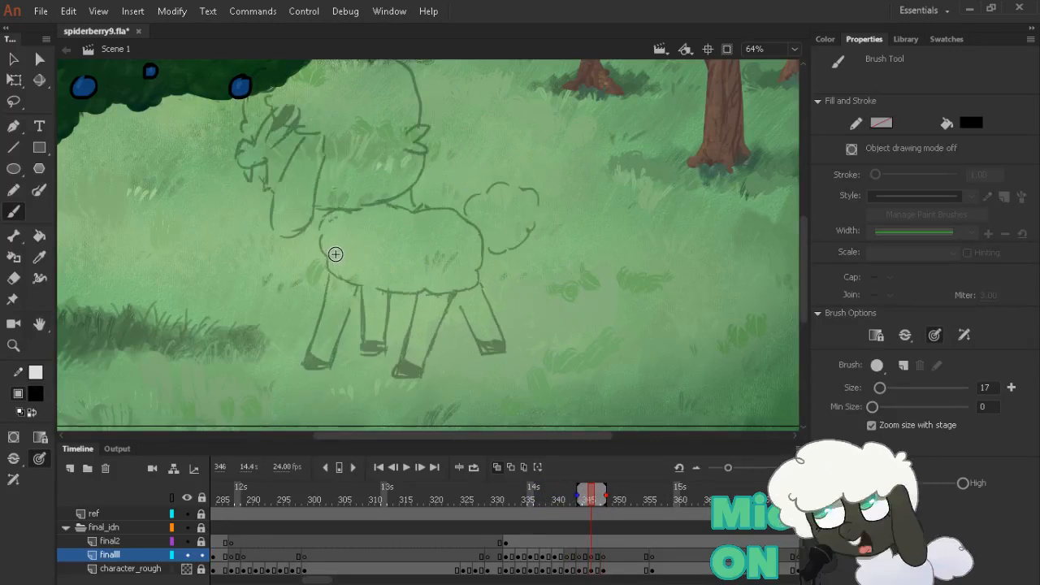
{"action": "key", "text": "comma"}
{"action": "key", "text": "comma"}
{"action": "key", "text": "comma"}
{"action": "key", "text": "comma"}
{"action": "key", "text": "comma"}
{"action": "key", "text": "period"}
{"action": "key", "text": "period"}
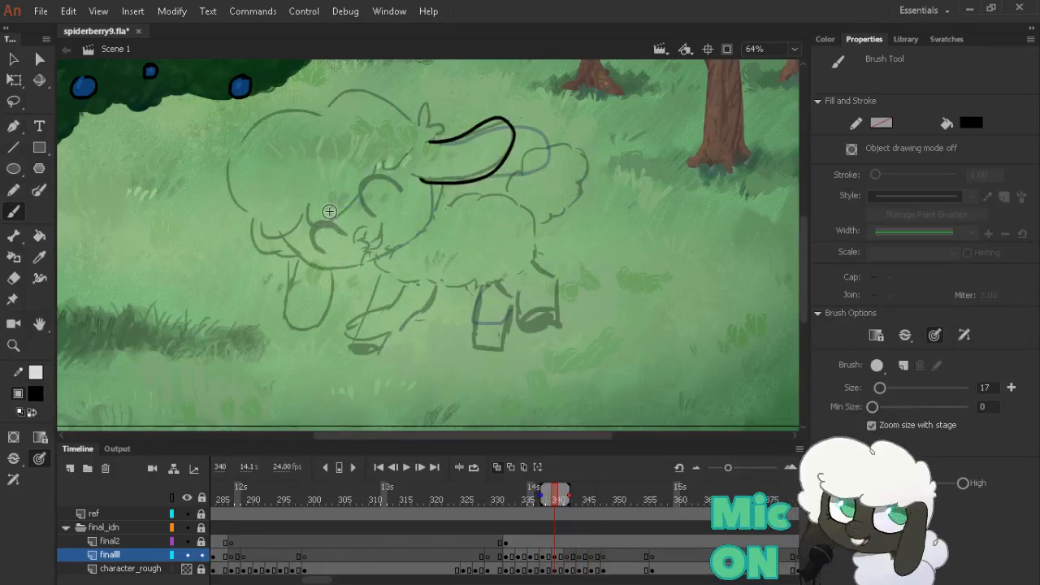
{"action": "key", "text": "comma"}
{"action": "key", "text": "comma"}
{"action": "key", "text": "comma"}
{"action": "key", "text": "period"}
{"action": "key", "text": "period"}
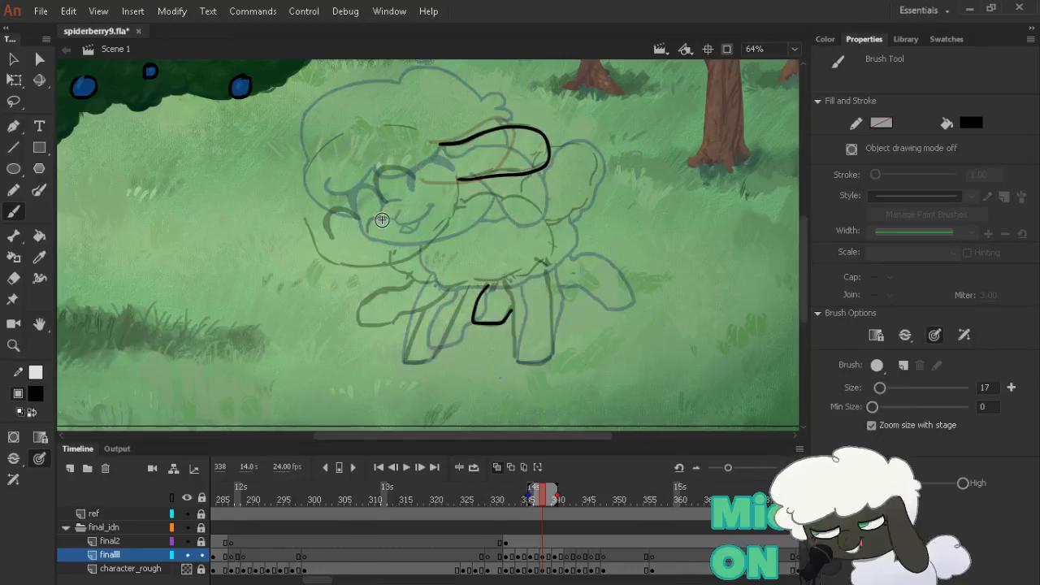
Ink the nose, muzzle and smile line at frame 338, using frame 336 for comparison
{"action": "key", "text": "comma"}
{"action": "key", "text": "comma"}
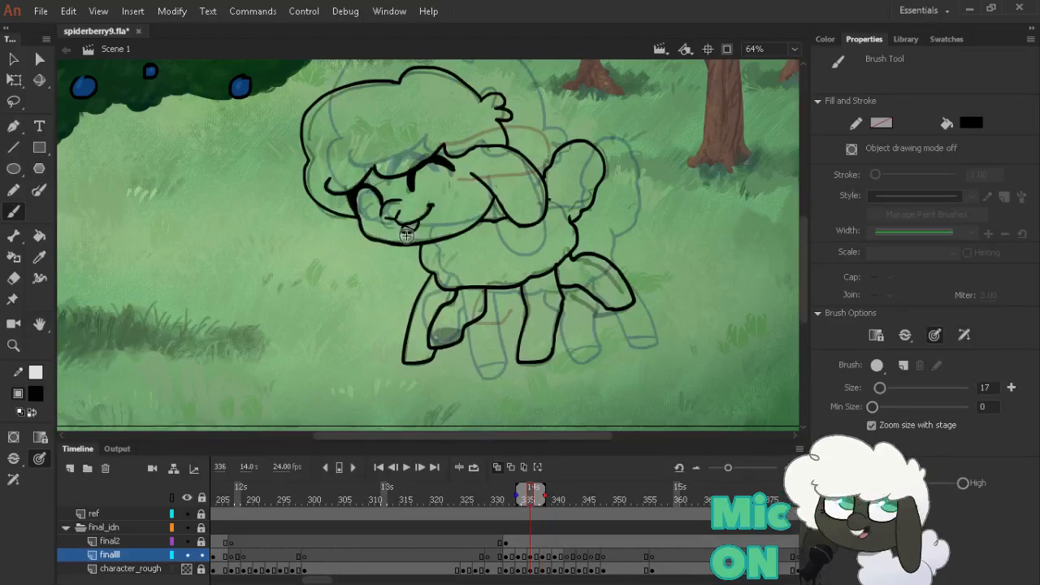
{"action": "key", "text": "period"}
{"action": "key", "text": "period"}
{"action": "mouse_move", "coordinate": [387, 218]}
{"action": "left_mouse_down"}
{"action": "mouse_move", "coordinate": [374, 235]}
{"action": "mouse_move", "coordinate": [381, 237]}
{"action": "left_mouse_up"}
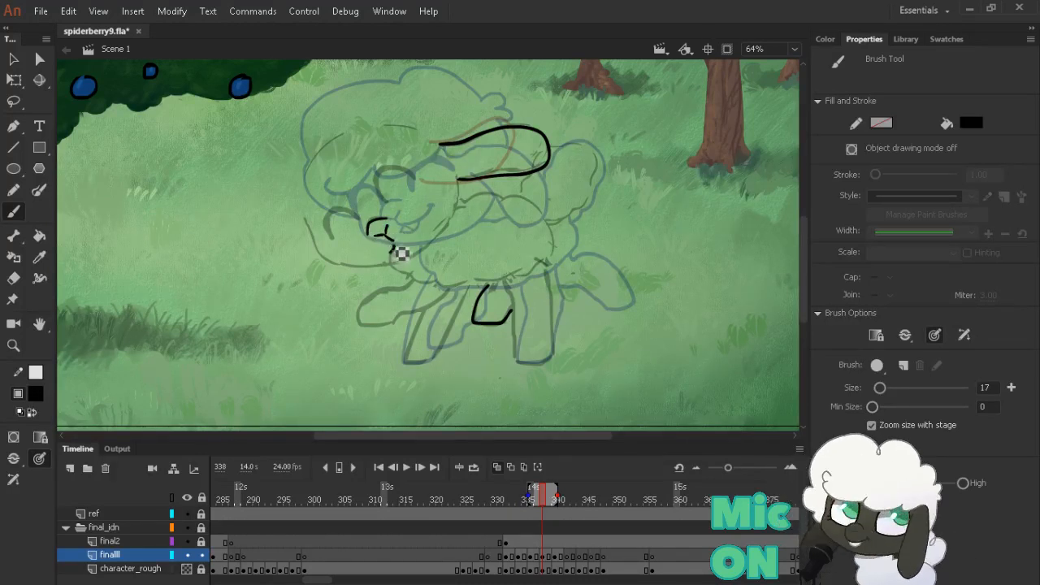
{"action": "left_click_drag", "start_coordinate": [410, 232], "coordinate": [413, 210]}
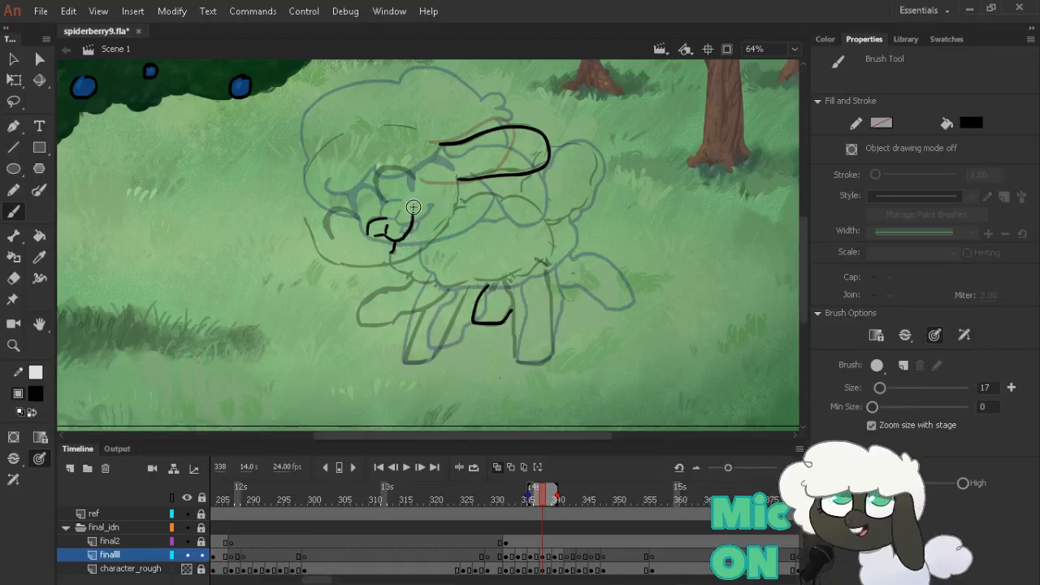
Ink the small open mouth and tongue below the smile at frame 338, checking against frame 340
{"action": "key", "text": "period"}
{"action": "key", "text": "period"}
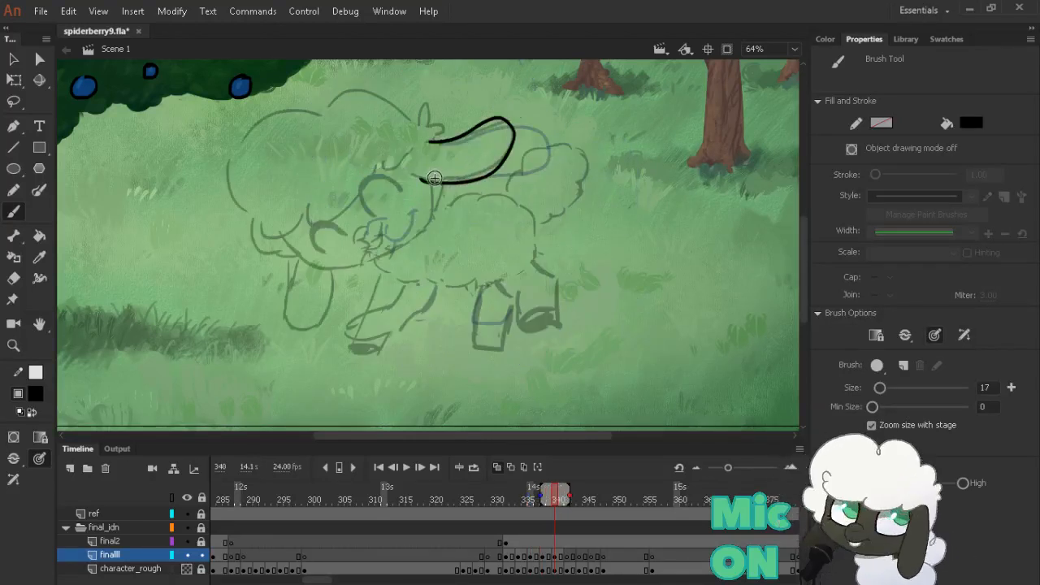
{"action": "key", "text": "comma"}
{"action": "key", "text": "comma"}
{"action": "key", "text": "period"}
{"action": "key", "text": "period"}
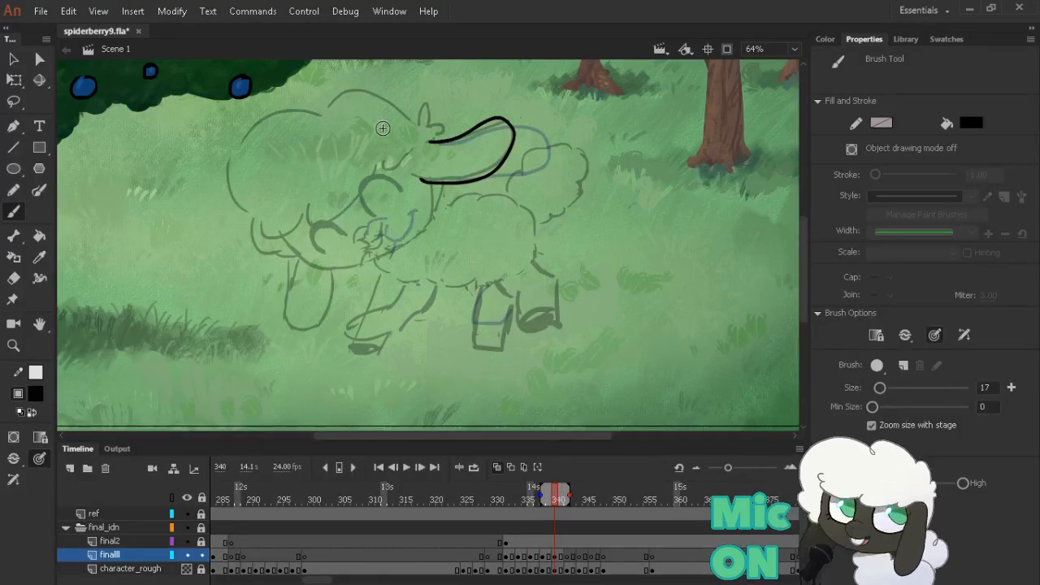
{"action": "key", "text": "comma"}
{"action": "key", "text": "comma"}
{"action": "left_click_drag", "start_coordinate": [393, 241], "coordinate": [398, 253]}
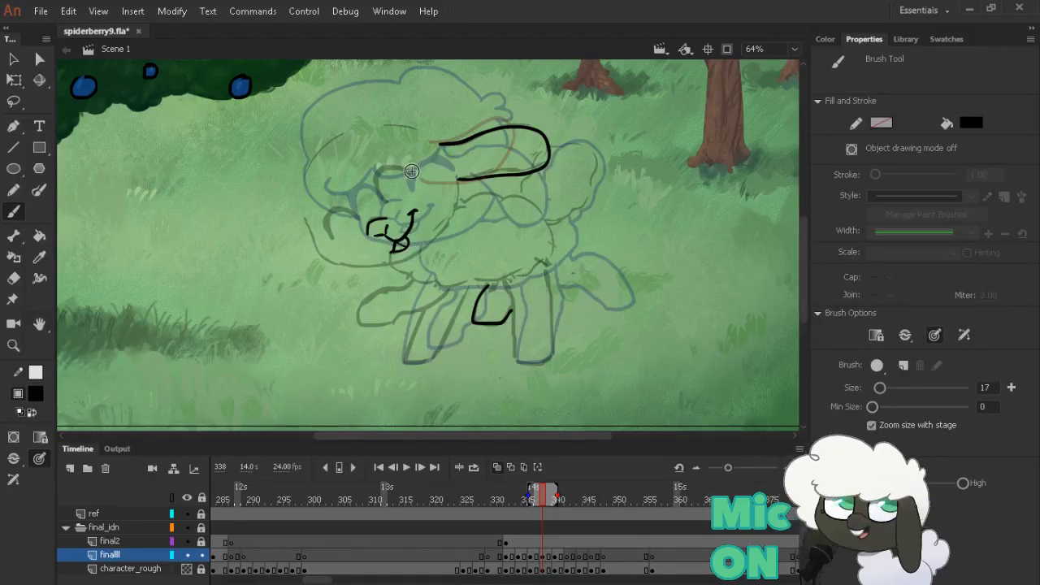
Ink both closed eyes as thick curved arcs at frame 338
{"action": "mouse_move", "coordinate": [417, 177]}
{"action": "left_mouse_down"}
{"action": "mouse_move", "coordinate": [390, 169]}
{"action": "mouse_move", "coordinate": [377, 191]}
{"action": "left_mouse_up"}
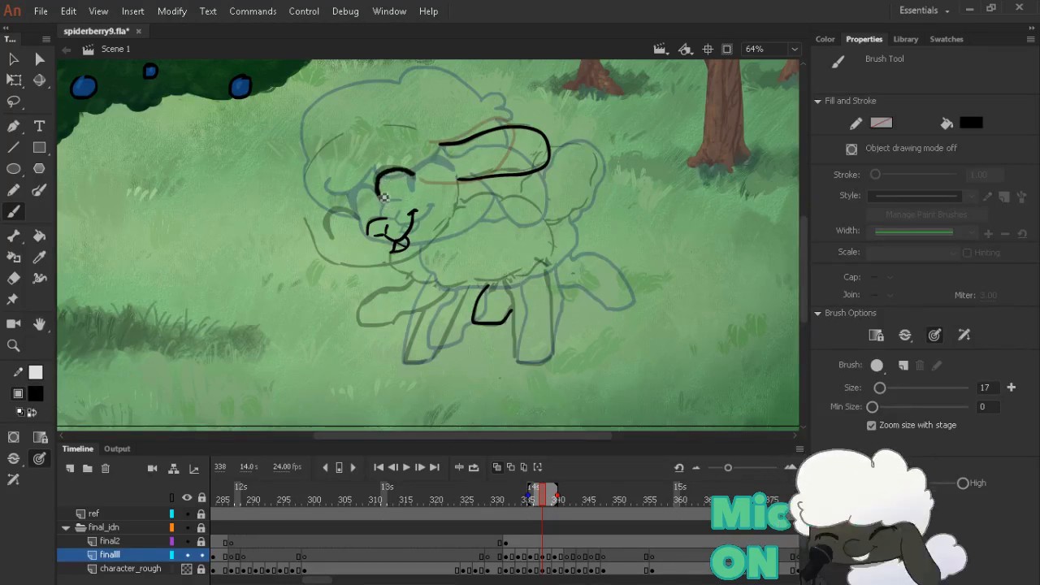
{"action": "key", "text": "comma"}
{"action": "key", "text": "comma"}
{"action": "key", "text": "period"}
{"action": "key", "text": "period"}
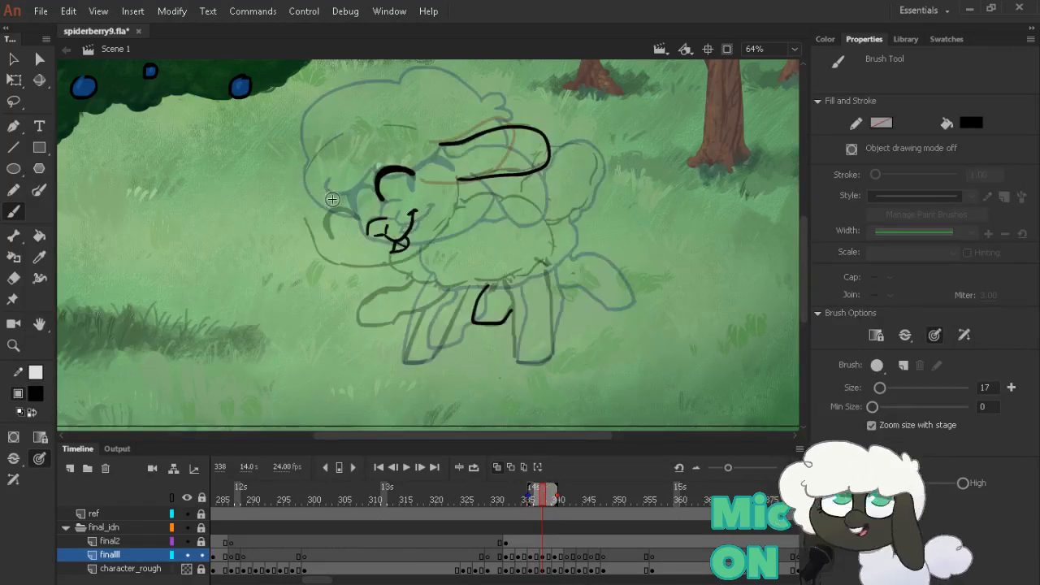
{"action": "mouse_move", "coordinate": [358, 216]}
{"action": "left_mouse_down"}
{"action": "mouse_move", "coordinate": [341, 214]}
{"action": "mouse_move", "coordinate": [355, 214]}
{"action": "mouse_move", "coordinate": [332, 235]}
{"action": "mouse_move", "coordinate": [357, 220]}
{"action": "left_mouse_up"}
{"action": "key", "text": "ctrl+z"}
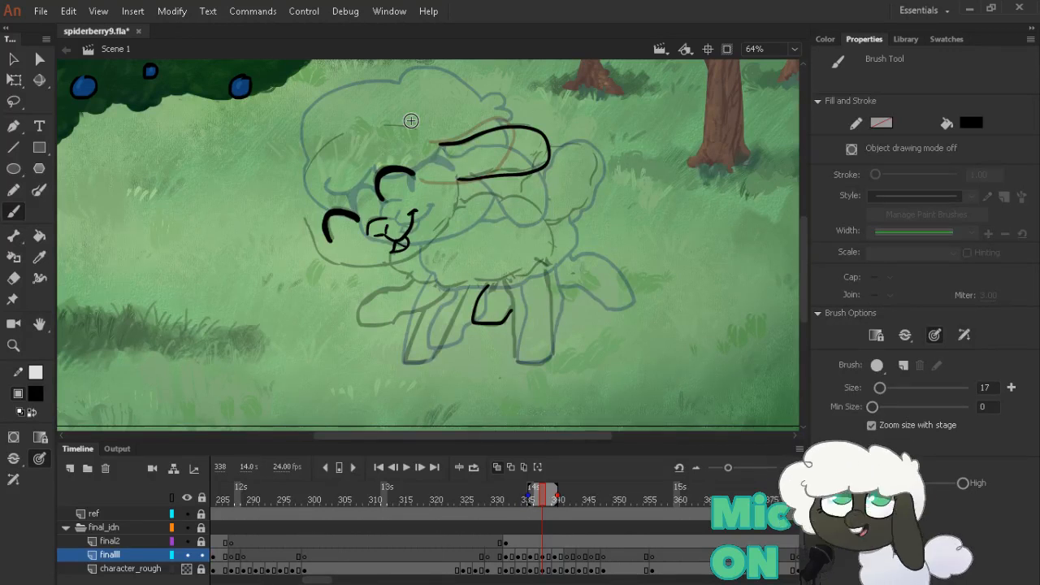
Ink the cheek line from the base of the ear down toward the jaw at frame 338, replacing the first attempts
{"action": "key", "text": "comma"}
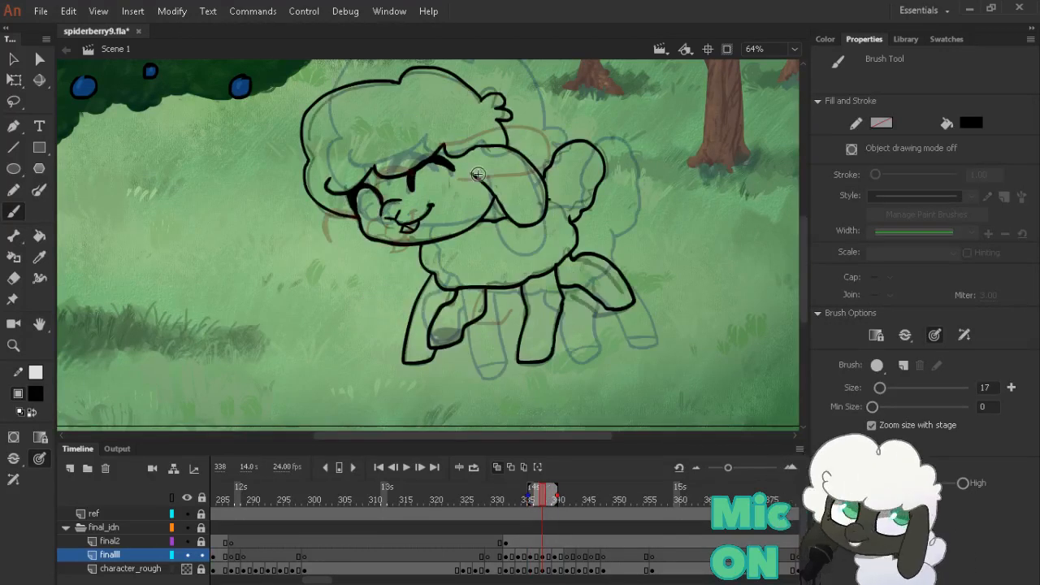
{"action": "key", "text": "period"}
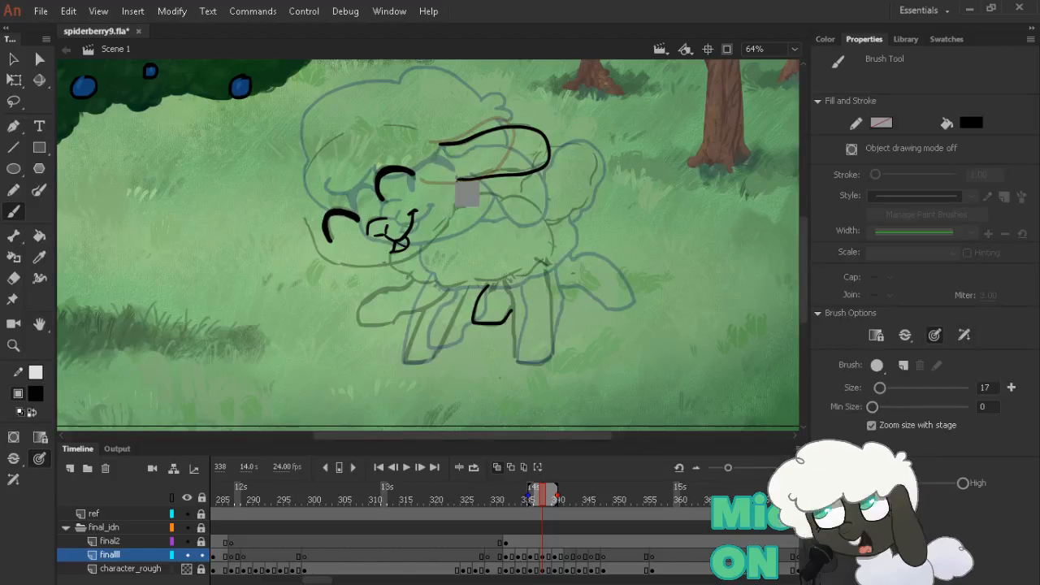
{"action": "mouse_move", "coordinate": [458, 179]}
{"action": "left_mouse_down"}
{"action": "mouse_move", "coordinate": [445, 249]}
{"action": "mouse_move", "coordinate": [464, 203]}
{"action": "mouse_move", "coordinate": [439, 234]}
{"action": "left_mouse_up"}
{"action": "key", "text": "ctrl+z"}
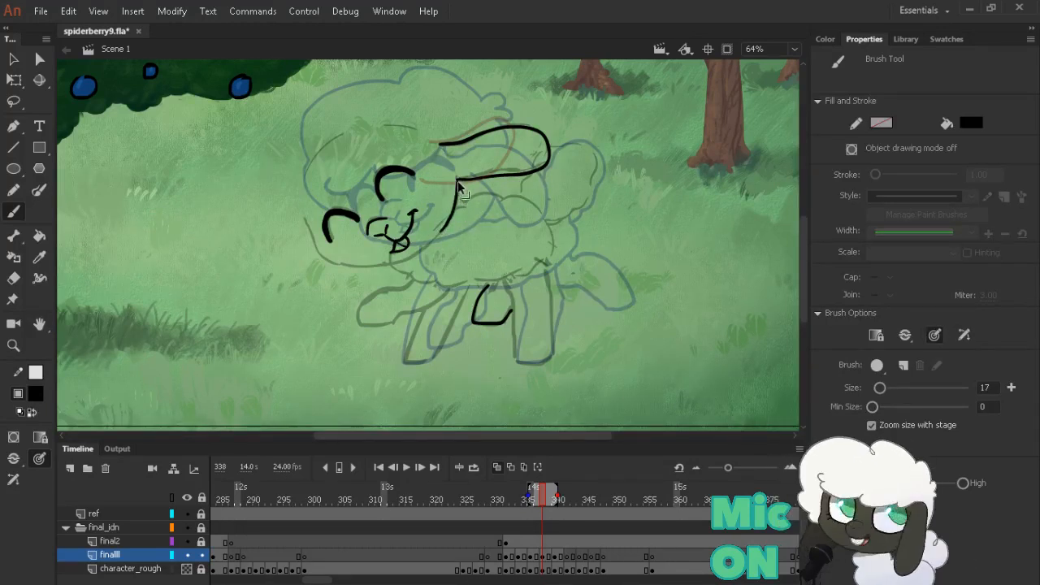
{"action": "key", "text": "ctrl+z"}
{"action": "left_click_drag", "start_coordinate": [458, 180], "coordinate": [444, 233]}
{"action": "key", "text": "shift+space"}
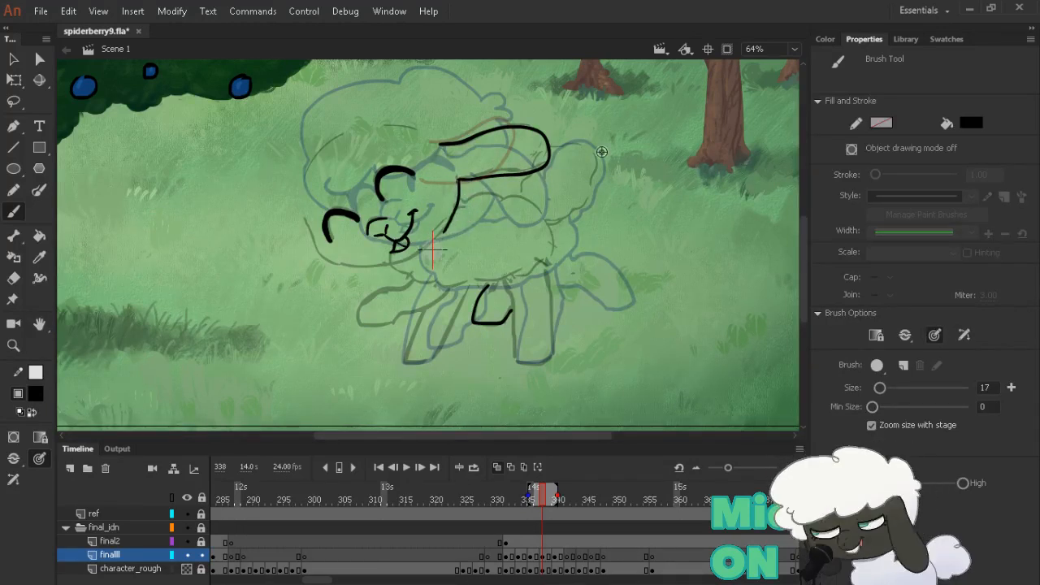
Ink the jaw line at frame 338 from the cheek around under the chin and up the far side of the face
{"action": "mouse_move", "coordinate": [601, 152]}
{"action": "left_mouse_down"}
{"action": "mouse_move", "coordinate": [629, 250]}
{"action": "mouse_move", "coordinate": [532, 420]}
{"action": "left_mouse_up"}
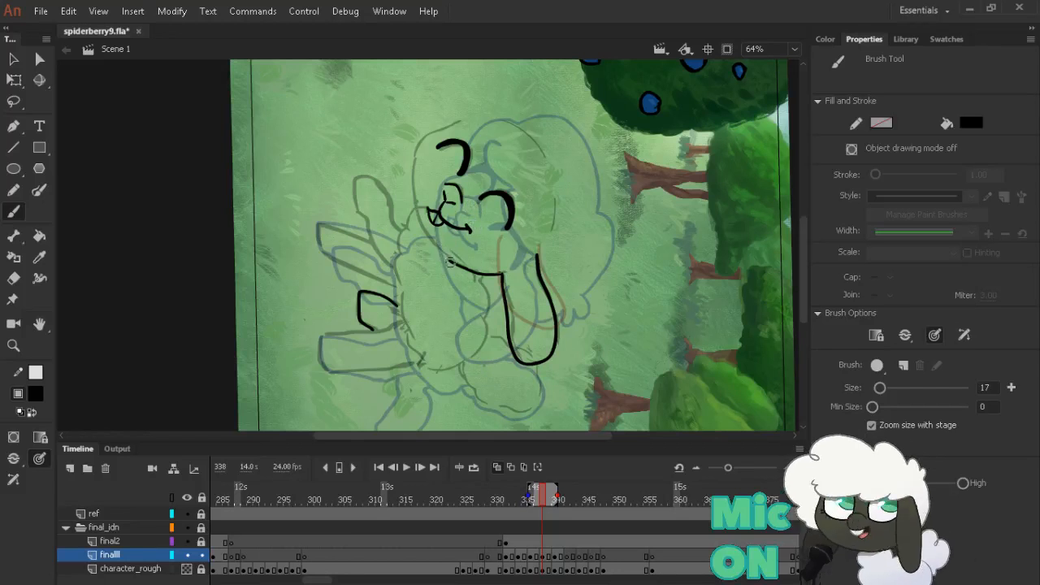
{"action": "key", "text": "e"}
{"action": "key", "text": "b"}
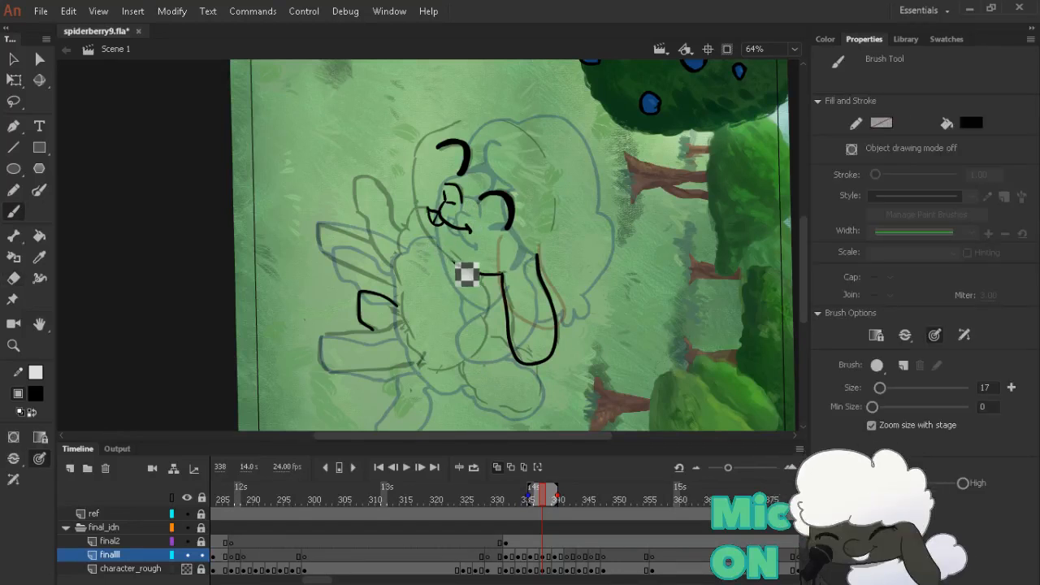
{"action": "mouse_move", "coordinate": [464, 271]}
{"action": "left_mouse_down"}
{"action": "mouse_move", "coordinate": [428, 230]}
{"action": "mouse_move", "coordinate": [415, 190]}
{"action": "mouse_move", "coordinate": [423, 136]}
{"action": "mouse_move", "coordinate": [308, 249]}
{"action": "mouse_move", "coordinate": [360, 371]}
{"action": "mouse_move", "coordinate": [281, 340]}
{"action": "left_mouse_up"}
{"action": "key", "text": "shift+space"}
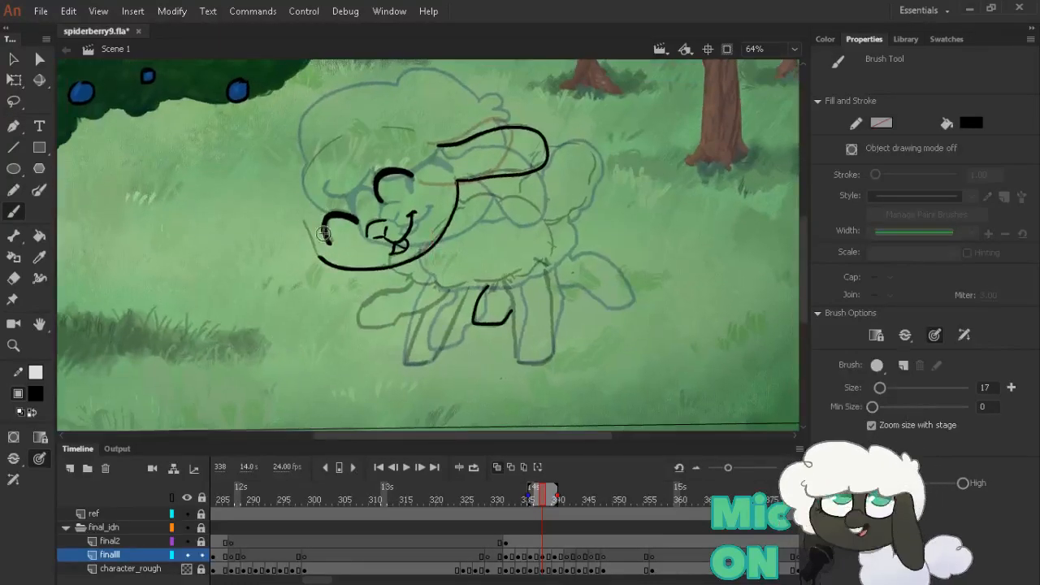
{"action": "left_click_drag", "start_coordinate": [329, 267], "coordinate": [311, 228]}
{"action": "key", "text": "ctrl+z"}
Ink the jagged lower edge of the fringe across the forehead at frame 338 and clean it up, using frame 336 for comparison
{"action": "key", "text": "period"}
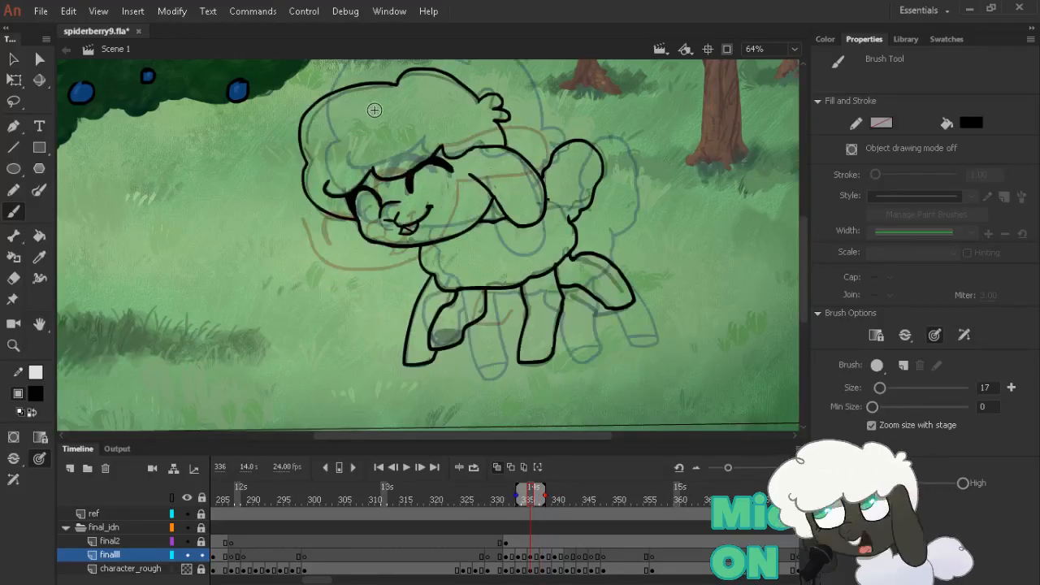
{"action": "key", "text": "comma"}
{"action": "mouse_move", "coordinate": [444, 146]}
{"action": "left_mouse_down"}
{"action": "mouse_move", "coordinate": [409, 166]}
{"action": "mouse_move", "coordinate": [401, 152]}
{"action": "mouse_move", "coordinate": [362, 201]}
{"action": "mouse_move", "coordinate": [353, 190]}
{"action": "mouse_move", "coordinate": [353, 208]}
{"action": "mouse_move", "coordinate": [329, 221]}
{"action": "mouse_move", "coordinate": [303, 231]}
{"action": "mouse_move", "coordinate": [288, 213]}
{"action": "left_mouse_up"}
{"action": "key", "text": "period"}
{"action": "key", "text": "comma"}
{"action": "key", "text": "period"}
{"action": "key", "text": "comma"}
{"action": "key", "text": "e"}
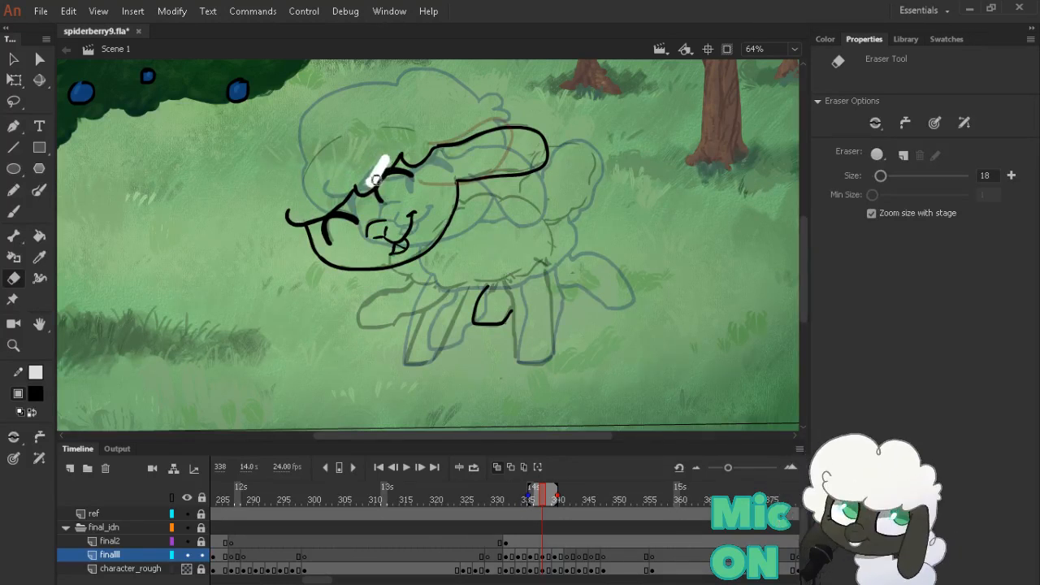
{"action": "left_click_drag", "start_coordinate": [383, 160], "coordinate": [377, 144]}
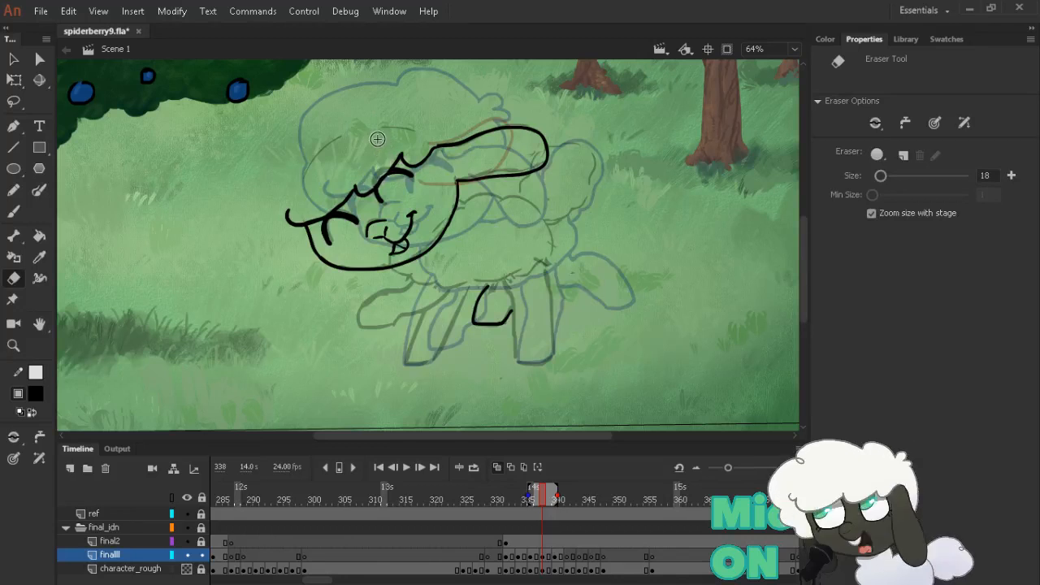
{"action": "key", "text": "b"}
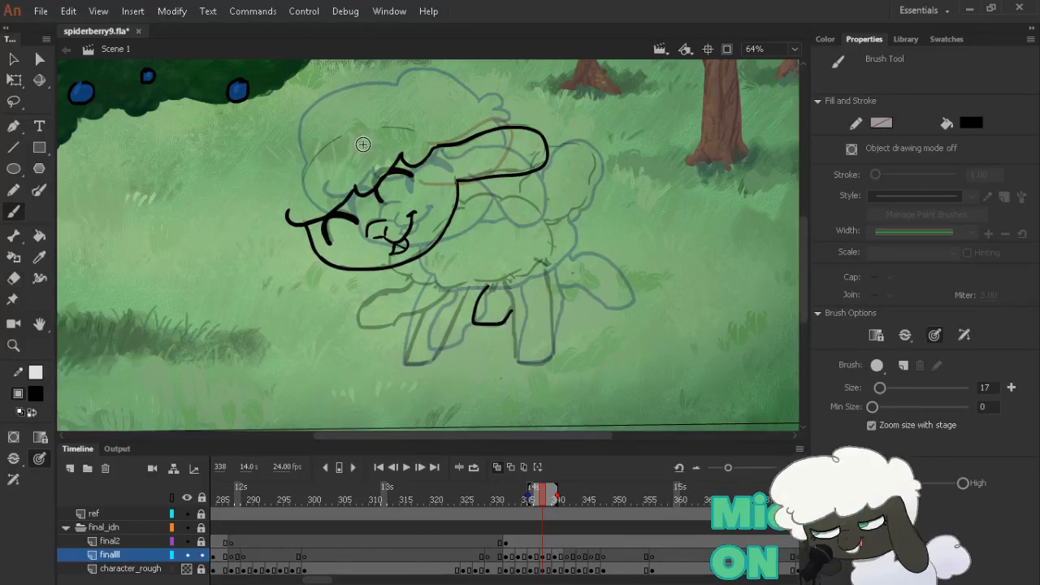
{"action": "left_click_drag", "start_coordinate": [364, 144], "coordinate": [369, 157]}
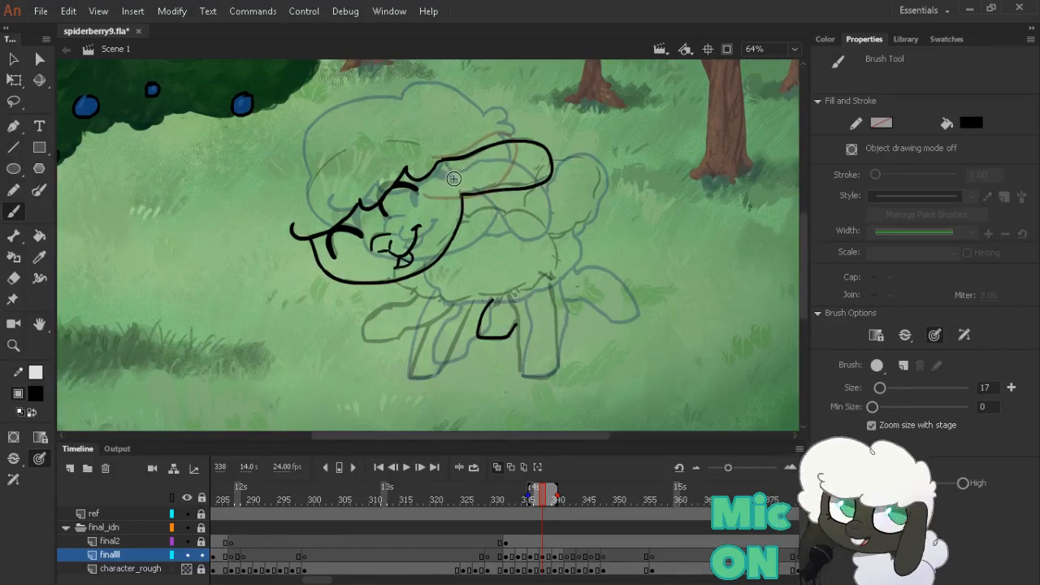
Compare the head and body poses at frames 334, 336 and 338 by stepping back and forth between them
{"action": "key", "text": "comma"}
{"action": "key", "text": "comma"}
{"action": "key", "text": "period"}
{"action": "key", "text": "period"}
{"action": "key", "text": "comma"}
{"action": "key", "text": "comma"}
{"action": "key", "text": "comma"}
{"action": "key", "text": "comma"}
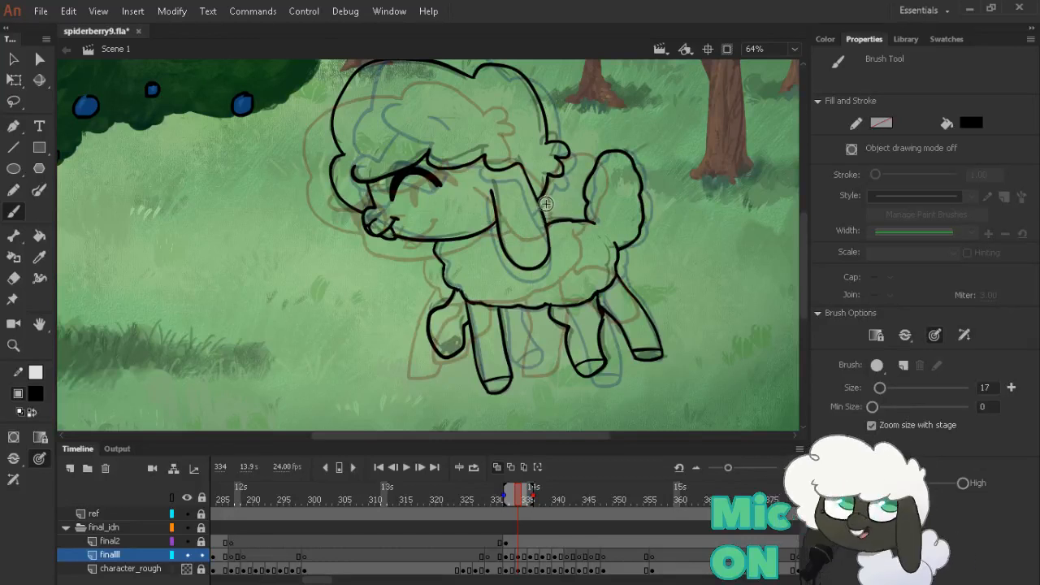
{"action": "key", "text": "comma"}
{"action": "key", "text": "comma"}
{"action": "key", "text": "period"}
{"action": "key", "text": "period"}
{"action": "key", "text": "period"}
{"action": "key", "text": "period"}
{"action": "key", "text": "comma"}
{"action": "key", "text": "comma"}
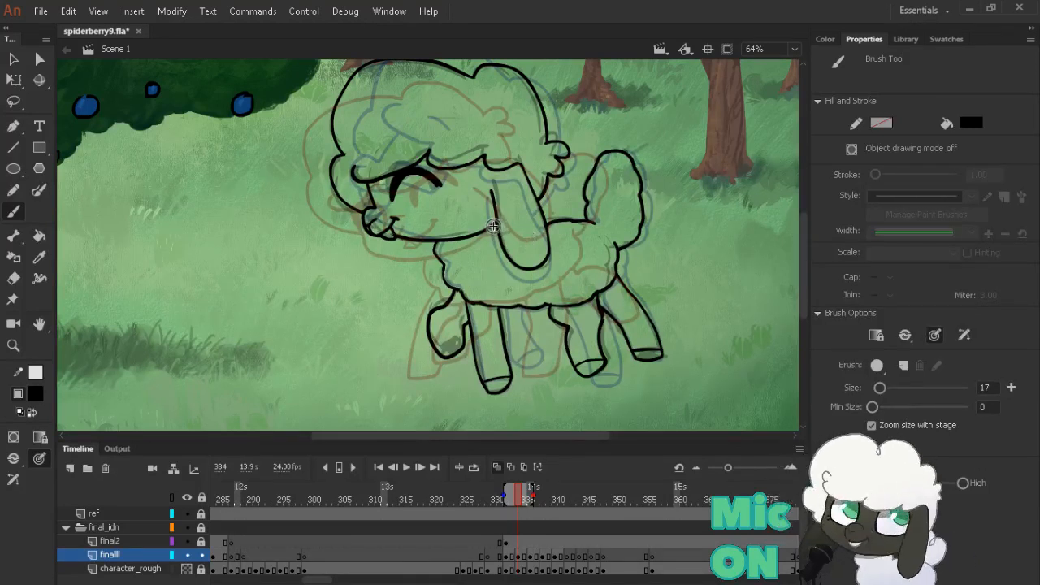
{"action": "key", "text": "period"}
{"action": "key", "text": "comma"}
{"action": "key", "text": "period"}
{"action": "key", "text": "period"}
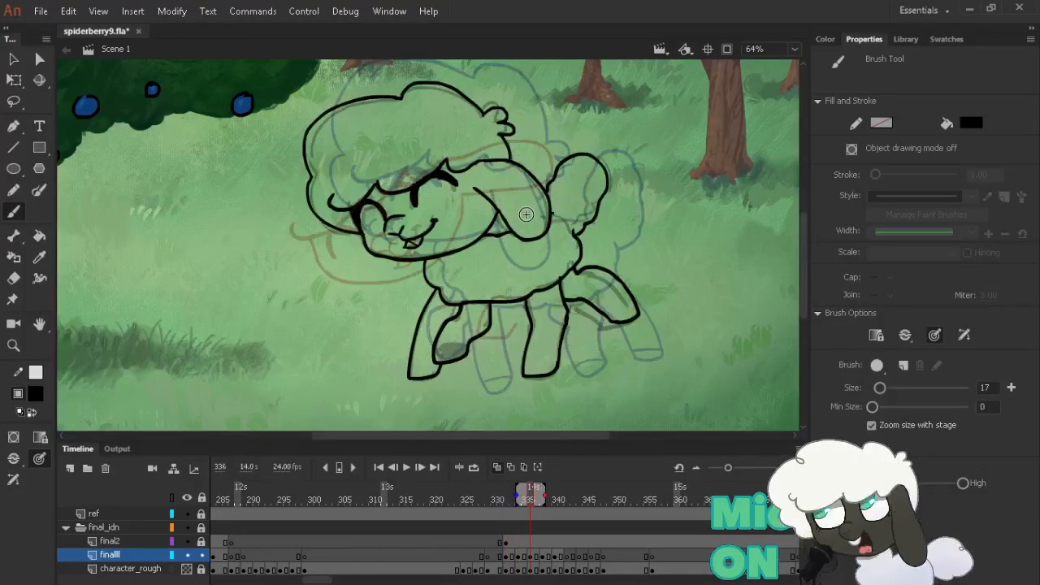
{"action": "key", "text": "e"}
{"action": "key", "text": "period"}
{"action": "key", "text": "b"}
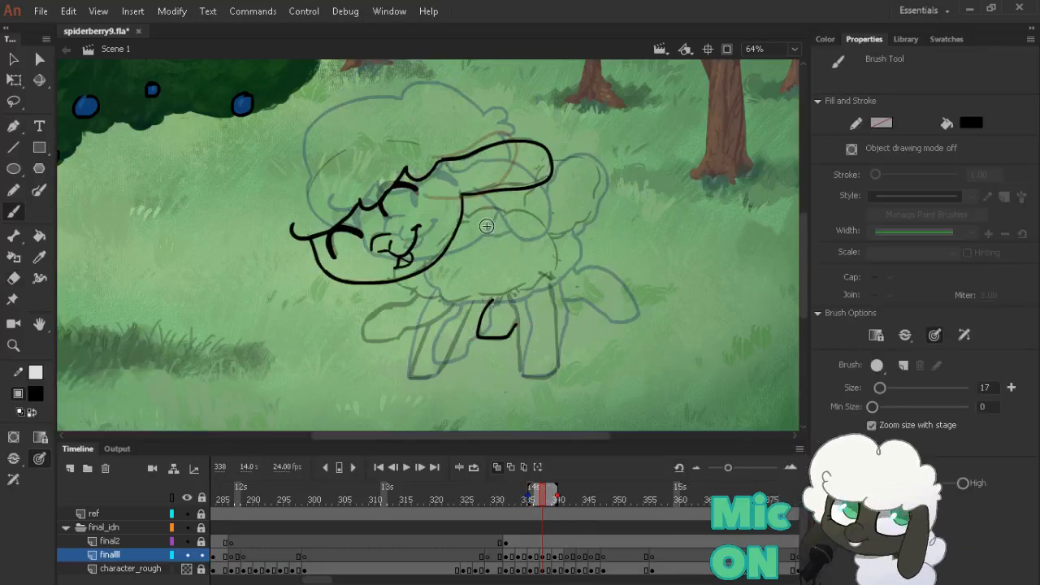
{"action": "key", "text": "comma"}
{"action": "key", "text": "period"}
{"action": "key", "text": "comma"}
{"action": "key", "text": "period"}
{"action": "key", "text": "period"}
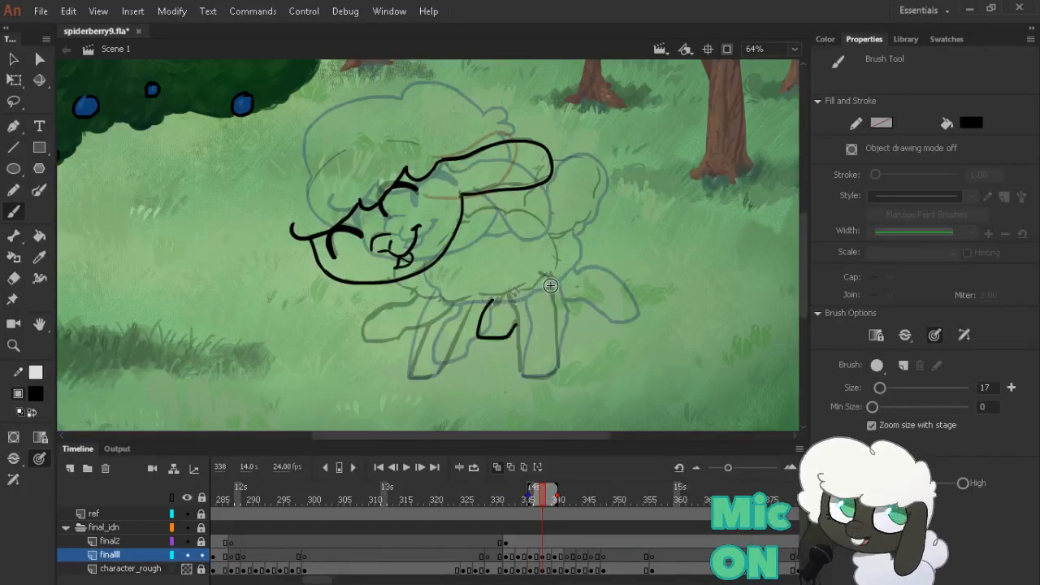
Ink the straight near hind leg with its flat hoof at frame 338, checking it against the neighbouring frames
{"action": "mouse_move", "coordinate": [557, 291]}
{"action": "left_mouse_down"}
{"action": "mouse_move", "coordinate": [566, 379]}
{"action": "mouse_move", "coordinate": [550, 383]}
{"action": "mouse_move", "coordinate": [522, 375]}
{"action": "mouse_move", "coordinate": [527, 325]}
{"action": "mouse_move", "coordinate": [513, 283]}
{"action": "left_mouse_up"}
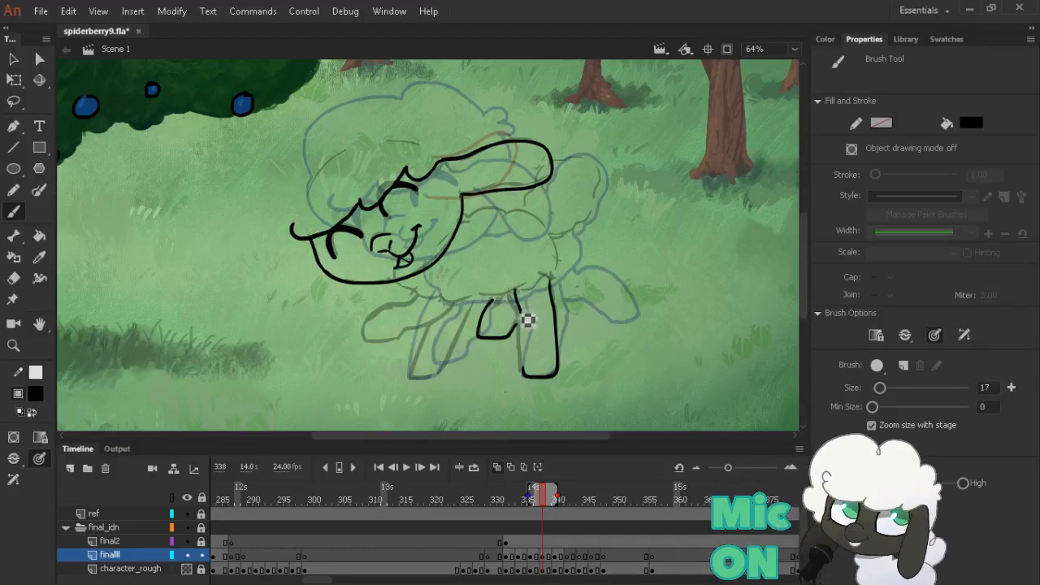
{"action": "left_click_drag", "start_coordinate": [532, 371], "coordinate": [534, 377]}
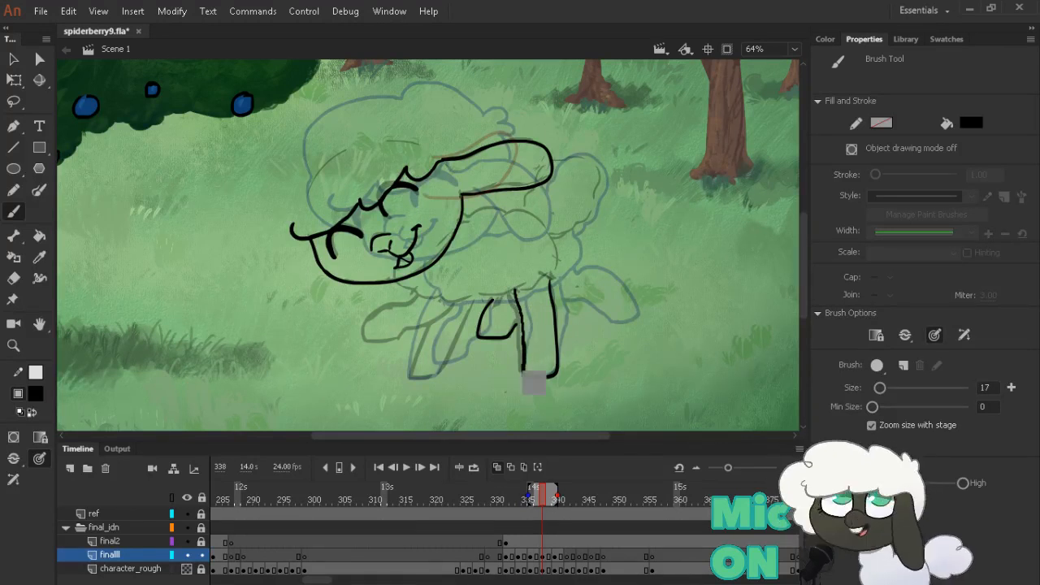
{"action": "key", "text": "comma"}
{"action": "key", "text": "period"}
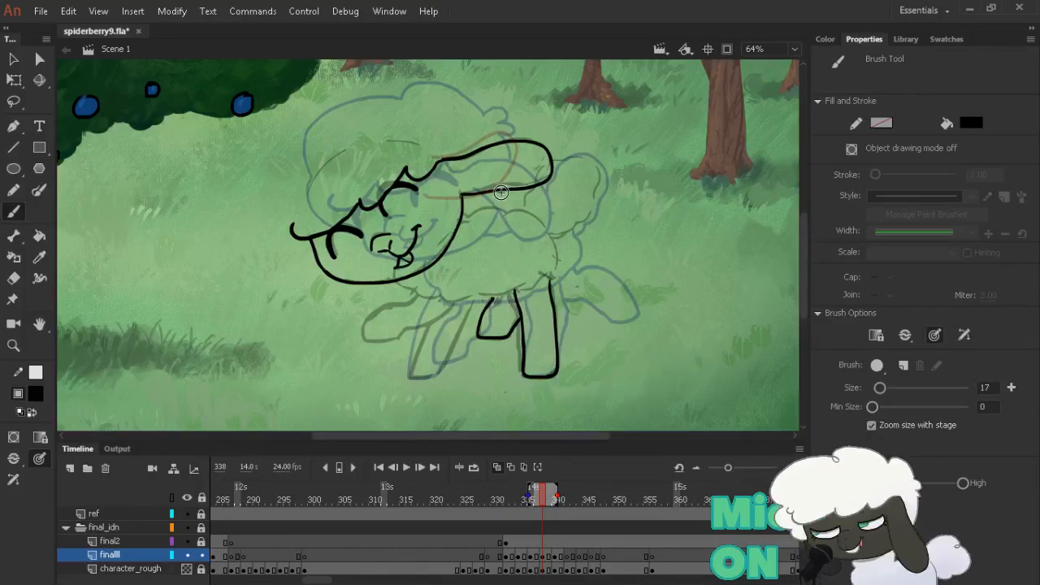
{"action": "key", "text": "period"}
{"action": "key", "text": "comma"}
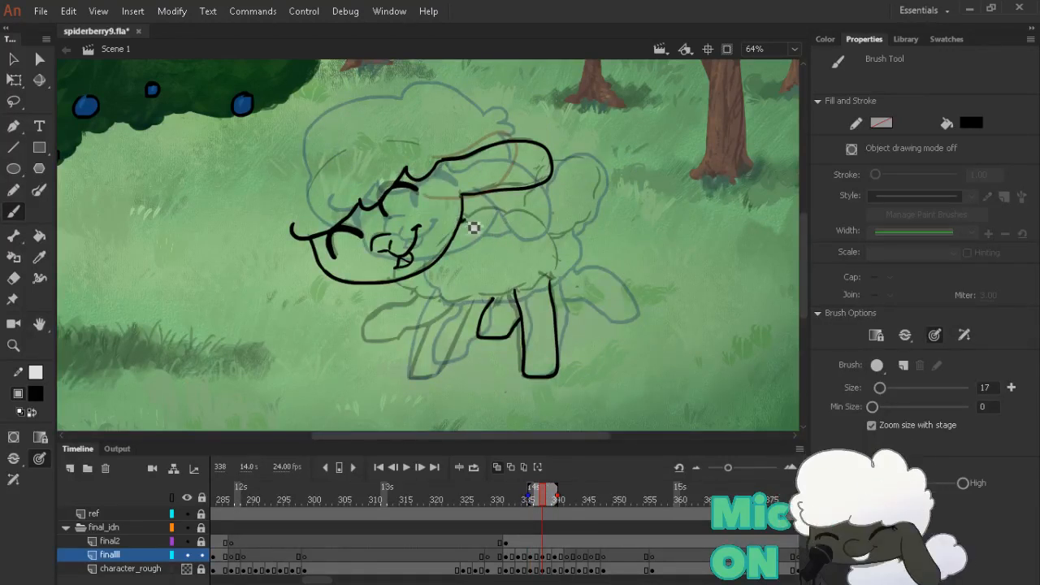
Ink the woolly back line behind the head and the rounded tail at frame 338
{"action": "mouse_move", "coordinate": [464, 232]}
{"action": "left_mouse_down"}
{"action": "mouse_move", "coordinate": [541, 226]}
{"action": "mouse_move", "coordinate": [533, 204]}
{"action": "left_mouse_up"}
{"action": "mouse_move", "coordinate": [552, 156]}
{"action": "left_mouse_down"}
{"action": "mouse_move", "coordinate": [582, 161]}
{"action": "mouse_move", "coordinate": [603, 189]}
{"action": "mouse_move", "coordinate": [581, 229]}
{"action": "mouse_move", "coordinate": [547, 237]}
{"action": "left_mouse_up"}
{"action": "key", "text": "e"}
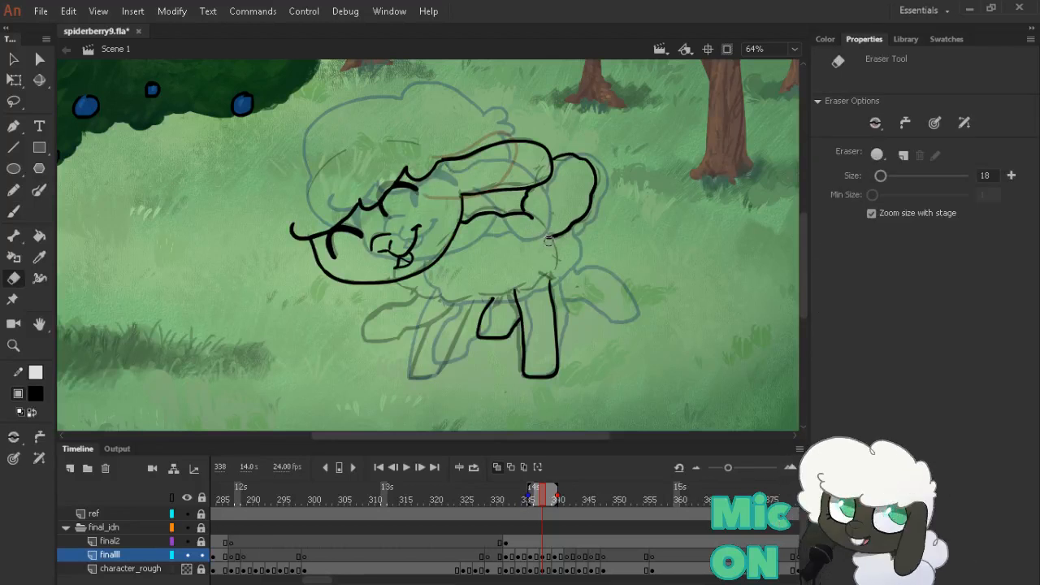
Ink the scalloped rump, belly and chest outline at frame 338, erasing and redrawing its front end below the jaw
{"action": "key", "text": "b"}
{"action": "mouse_move", "coordinate": [552, 238]}
{"action": "left_mouse_down"}
{"action": "mouse_move", "coordinate": [562, 279]}
{"action": "mouse_move", "coordinate": [532, 296]}
{"action": "mouse_move", "coordinate": [468, 308]}
{"action": "mouse_move", "coordinate": [420, 286]}
{"action": "left_mouse_up"}
{"action": "key", "text": "comma"}
{"action": "key", "text": "period"}
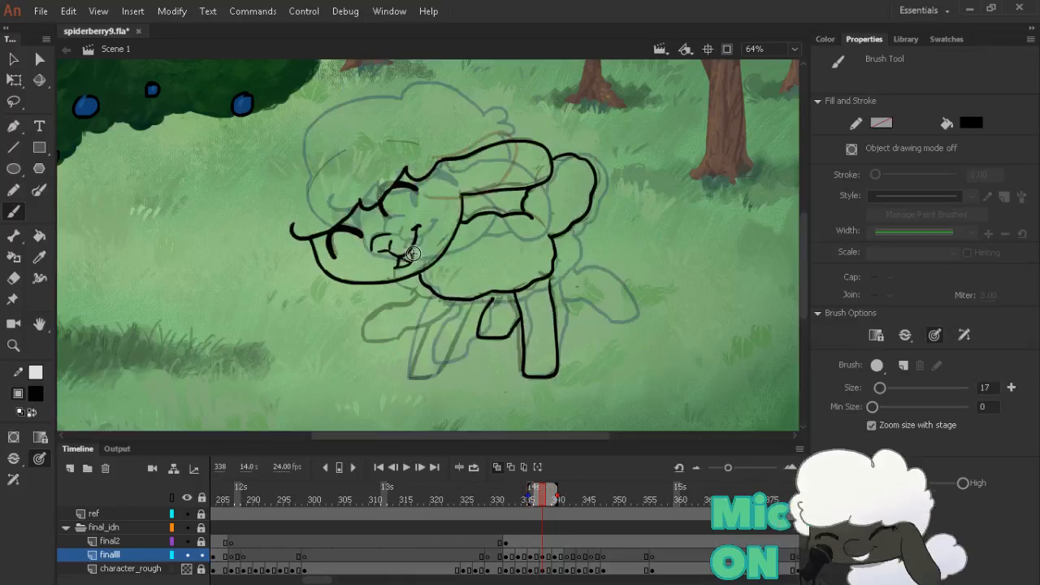
{"action": "key", "text": "period"}
{"action": "key", "text": "period"}
{"action": "key", "text": "comma"}
{"action": "key", "text": "comma"}
{"action": "key", "text": "e"}
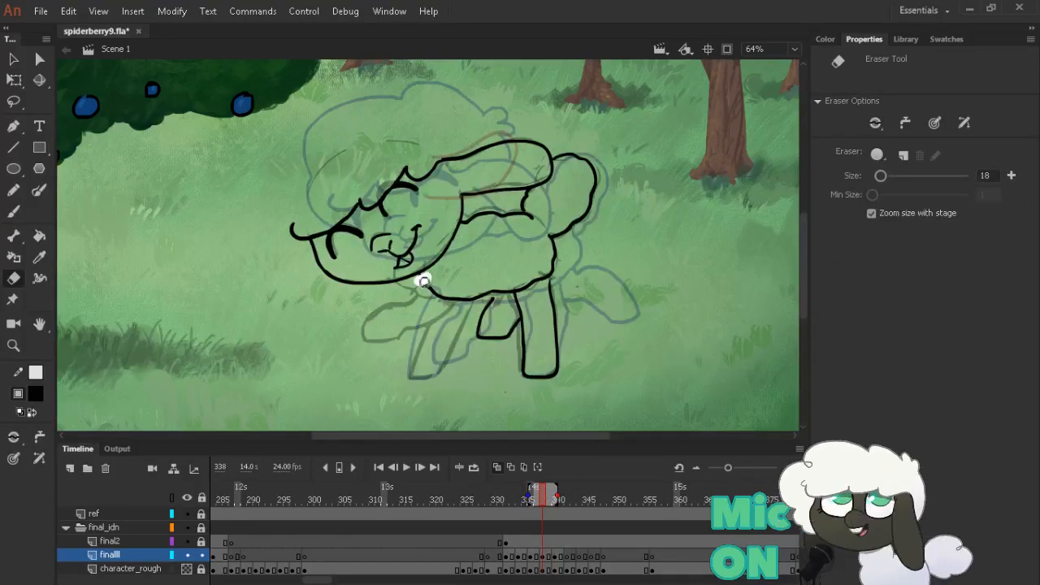
{"action": "key", "text": "b"}
{"action": "mouse_move", "coordinate": [447, 288]}
{"action": "left_mouse_down"}
{"action": "mouse_move", "coordinate": [404, 277]}
{"action": "mouse_move", "coordinate": [427, 296]}
{"action": "left_mouse_up"}
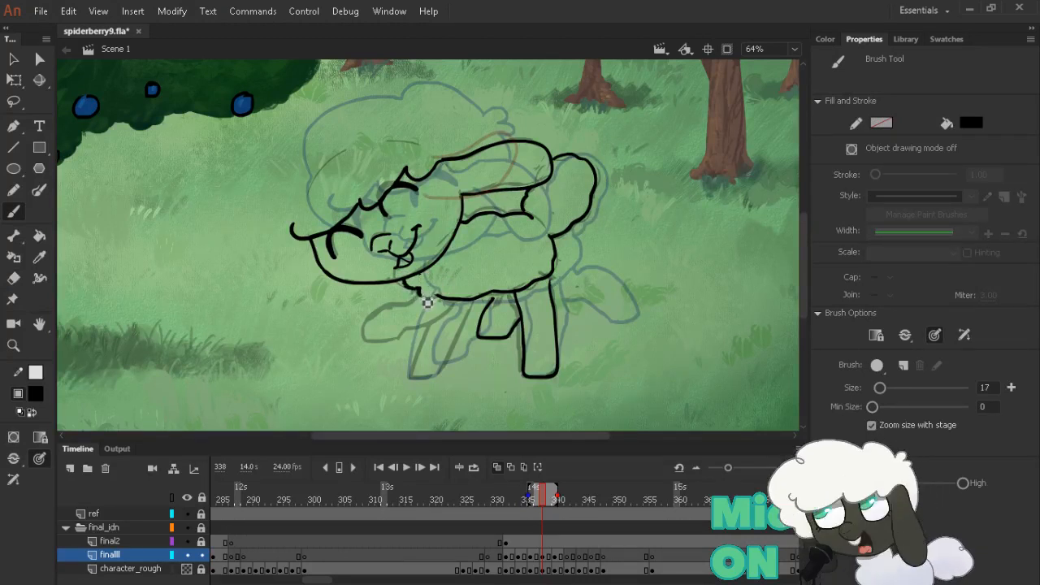
Ink the front leg stretched forward below the chest at frame 338, redoing the first stroke and checking against frames 336 and 340
{"action": "key", "text": "comma"}
{"action": "key", "text": "period"}
{"action": "key", "text": "period"}
{"action": "key", "text": "period"}
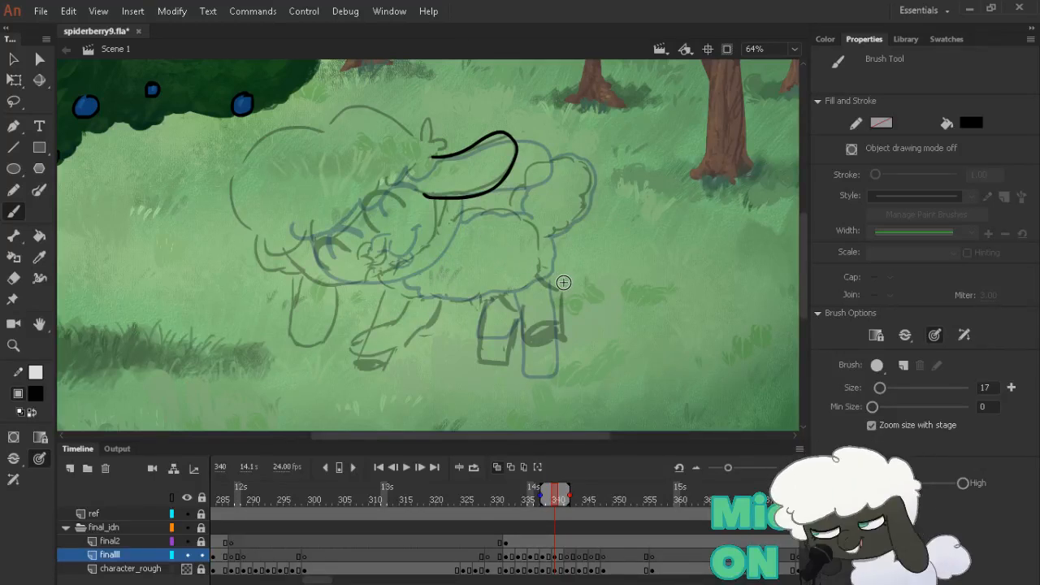
{"action": "key", "text": "comma"}
{"action": "key", "text": "comma"}
{"action": "key", "text": "comma"}
{"action": "key", "text": "period"}
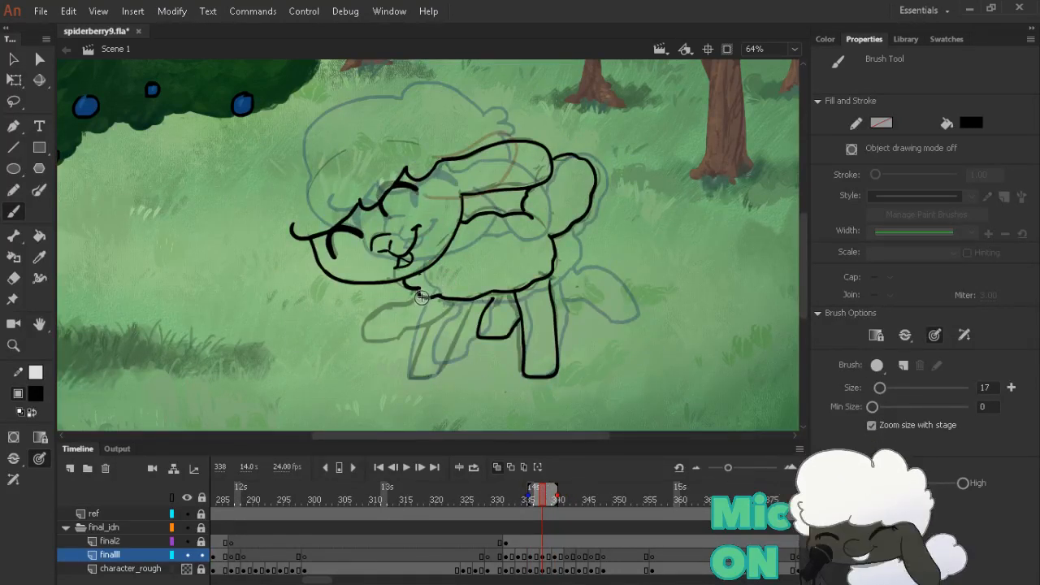
{"action": "mouse_move", "coordinate": [420, 296]}
{"action": "left_mouse_down"}
{"action": "mouse_move", "coordinate": [412, 287]}
{"action": "mouse_move", "coordinate": [423, 303]}
{"action": "mouse_move", "coordinate": [374, 334]}
{"action": "left_mouse_up"}
{"action": "key", "text": "ctrl+z"}
{"action": "mouse_move", "coordinate": [424, 303]}
{"action": "left_mouse_down"}
{"action": "mouse_move", "coordinate": [387, 317]}
{"action": "mouse_move", "coordinate": [365, 341]}
{"action": "mouse_move", "coordinate": [405, 342]}
{"action": "mouse_move", "coordinate": [455, 313]}
{"action": "mouse_move", "coordinate": [462, 301]}
{"action": "mouse_move", "coordinate": [445, 278]}
{"action": "left_mouse_up"}
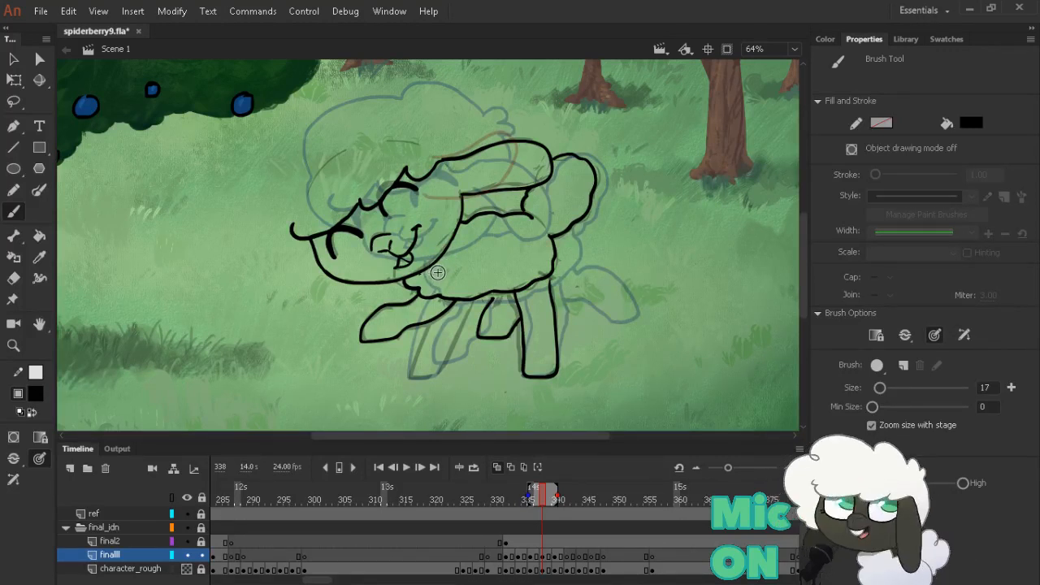
Compare the leg positions at frame 338 with the neighbouring frames, including 336 and 340, by stepping repeatedly between them
{"action": "key", "text": "comma"}
{"action": "key", "text": "comma"}
{"action": "key", "text": "period"}
{"action": "key", "text": "period"}
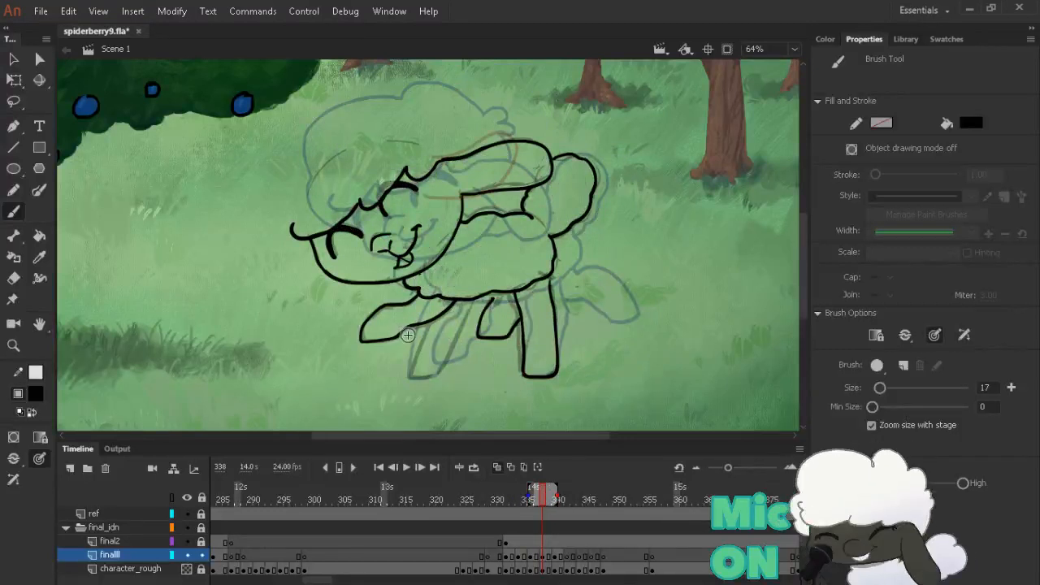
{"action": "key", "text": "comma"}
{"action": "key", "text": "comma"}
{"action": "key", "text": "period"}
{"action": "key", "text": "period"}
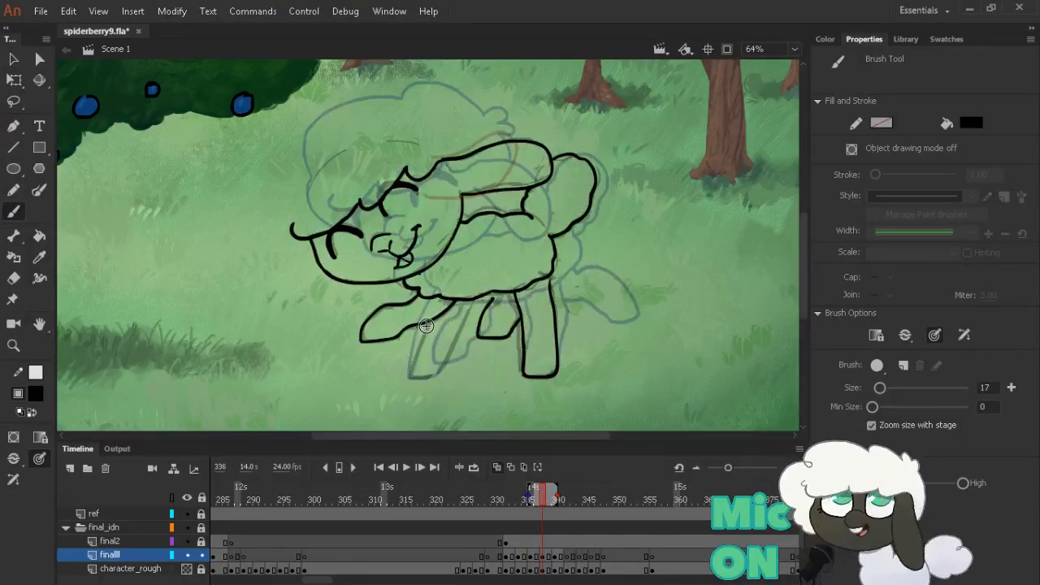
{"action": "key", "text": "comma"}
{"action": "key", "text": "comma"}
{"action": "key", "text": "comma"}
{"action": "key", "text": "comma"}
{"action": "key", "text": "period"}
{"action": "key", "text": "period"}
{"action": "key", "text": "period"}
{"action": "key", "text": "period"}
{"action": "key", "text": "period"}
{"action": "key", "text": "period"}
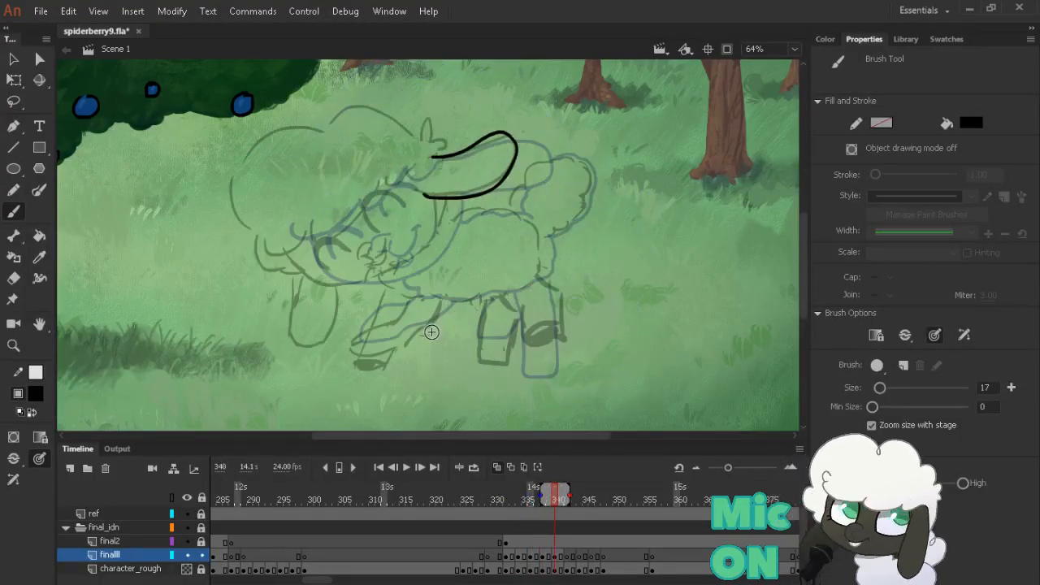
{"action": "key", "text": "period"}
{"action": "key", "text": "period"}
{"action": "key", "text": "comma"}
{"action": "key", "text": "comma"}
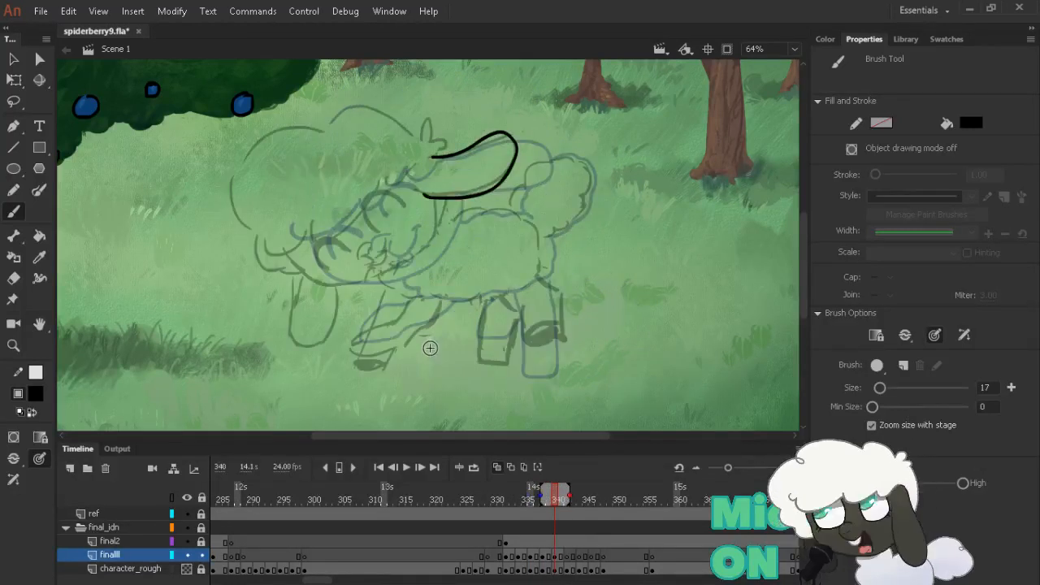
{"action": "key", "text": "period"}
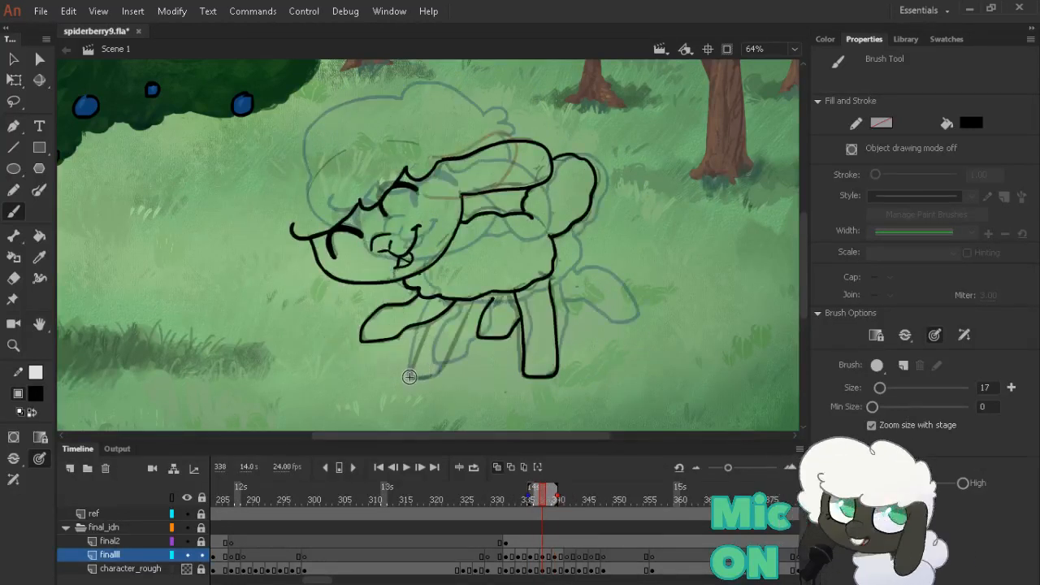
{"action": "key", "text": "period"}
{"action": "key", "text": "comma"}
{"action": "key", "text": "comma"}
{"action": "key", "text": "comma"}
{"action": "key", "text": "comma"}
{"action": "key", "text": "period"}
{"action": "key", "text": "period"}
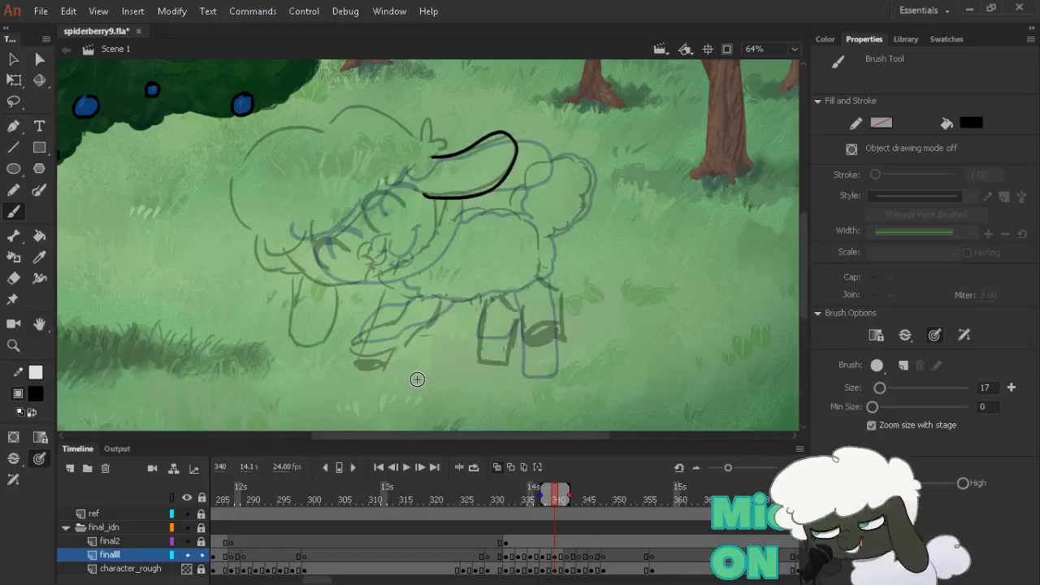
{"action": "key", "text": "comma"}
{"action": "key", "text": "comma"}
{"action": "key", "text": "comma"}
{"action": "key", "text": "comma"}
Turn off onion skinning and step through the drawings from frame 333 to frame 340 to check the motion
{"action": "left_click", "coordinate": [496, 468]}
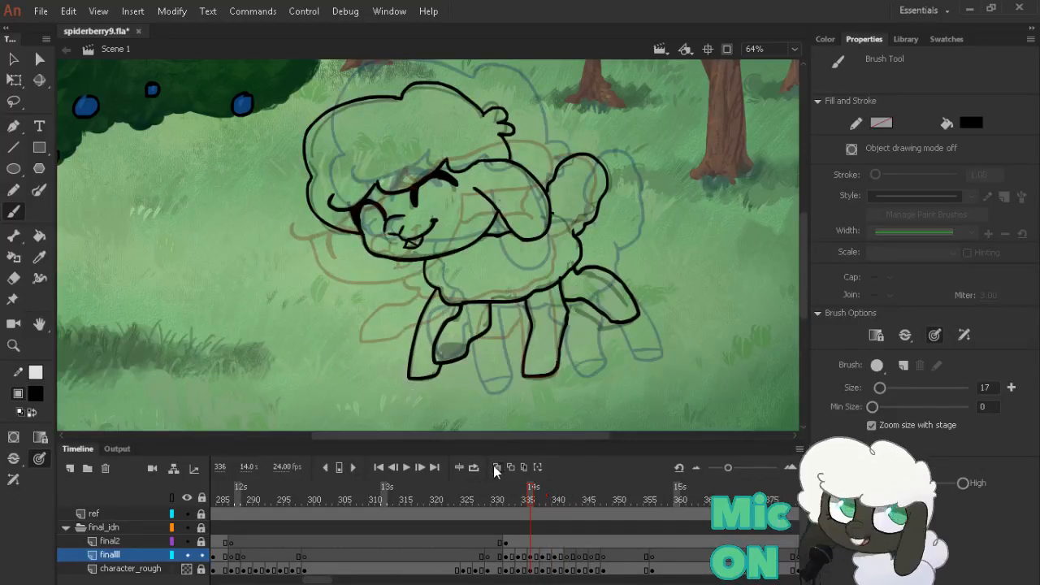
{"action": "left_click", "coordinate": [511, 499]}
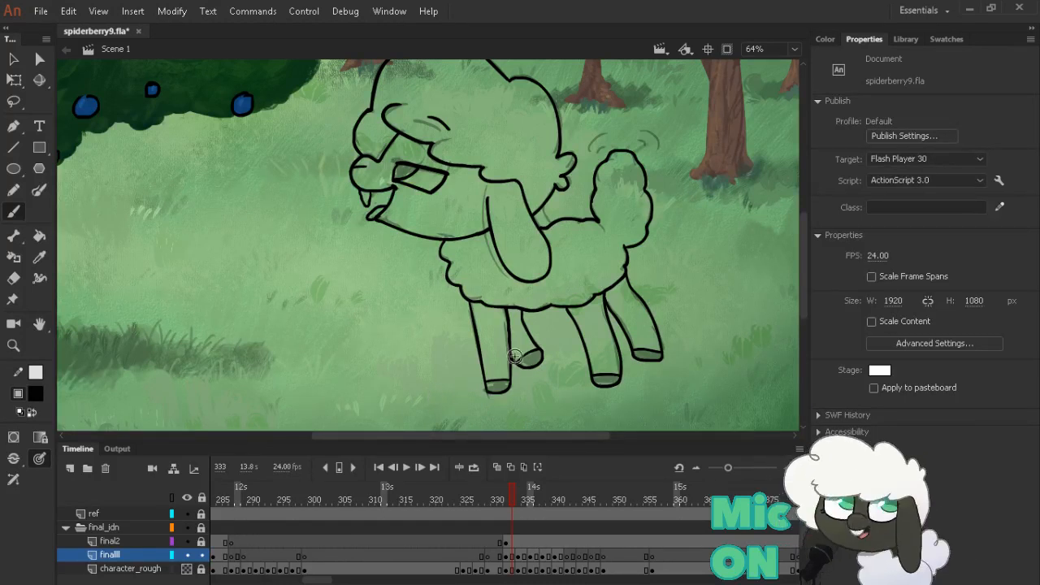
{"action": "key", "text": "period"}
{"action": "key", "text": "period"}
{"action": "key", "text": "period"}
{"action": "key", "text": "period"}
{"action": "key", "text": "period"}
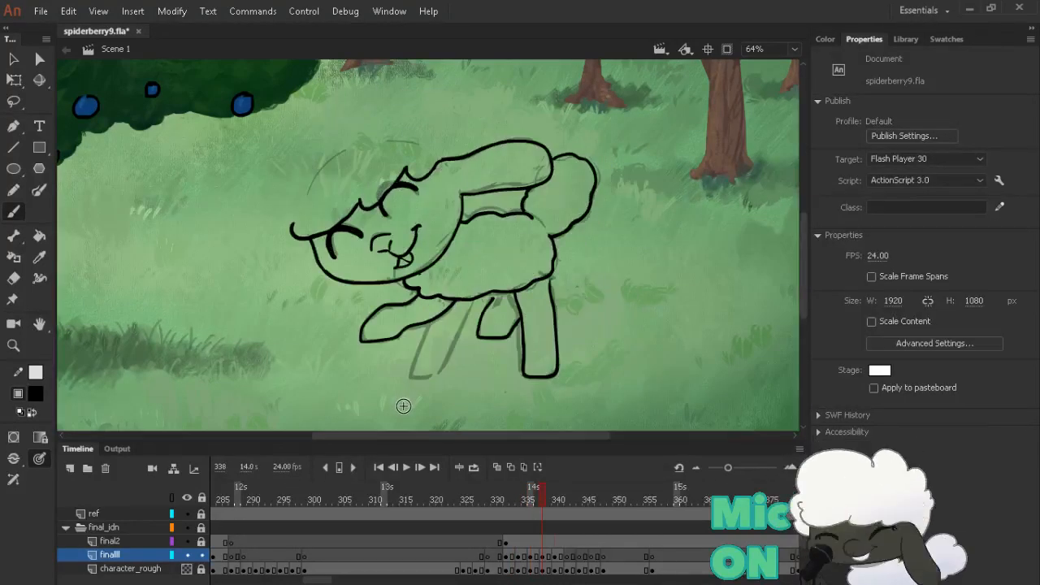
{"action": "key", "text": "alt+period"}
{"action": "key", "text": "alt+comma"}
{"action": "key", "text": "alt+comma"}
{"action": "key", "text": "alt+period"}
{"action": "key", "text": "alt+period"}
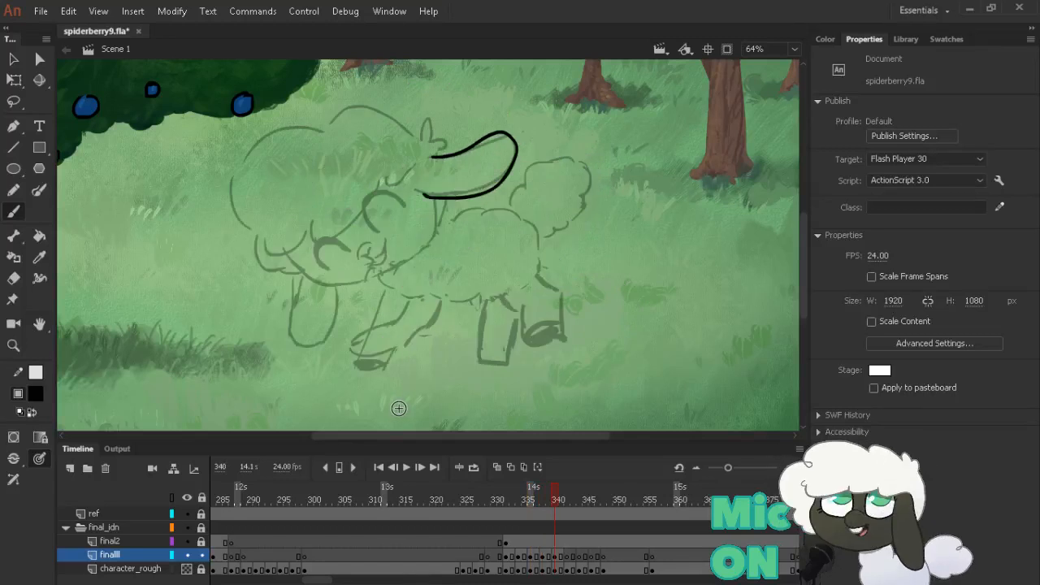
{"action": "key", "text": "alt+comma"}
{"action": "key", "text": "alt+period"}
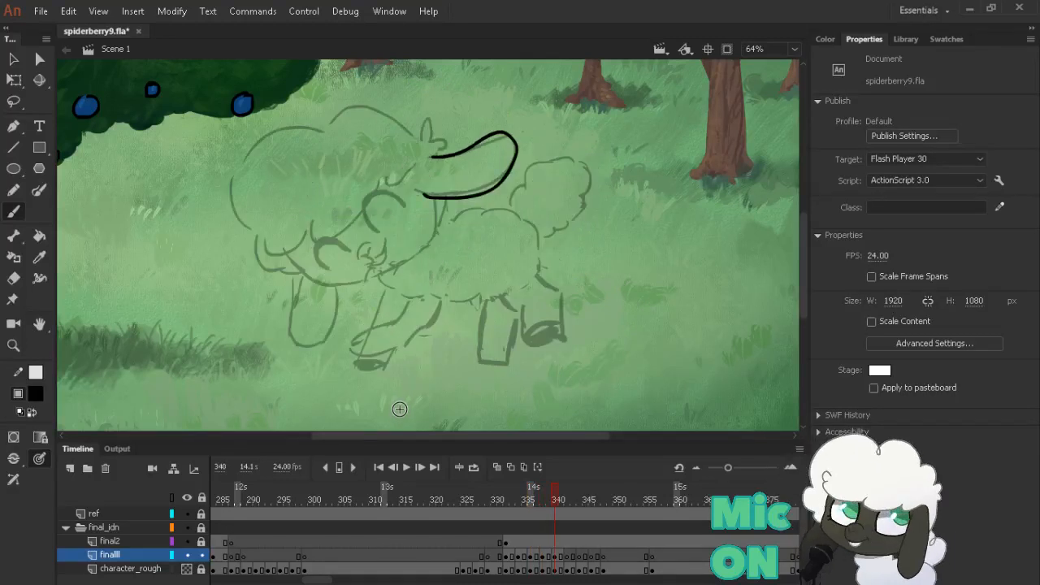
Compare the rough leg positions with the neighbouring drawings between frames 336 and 344 by stepping back and forth
{"action": "key", "text": "e"}
{"action": "key", "text": "alt+period"}
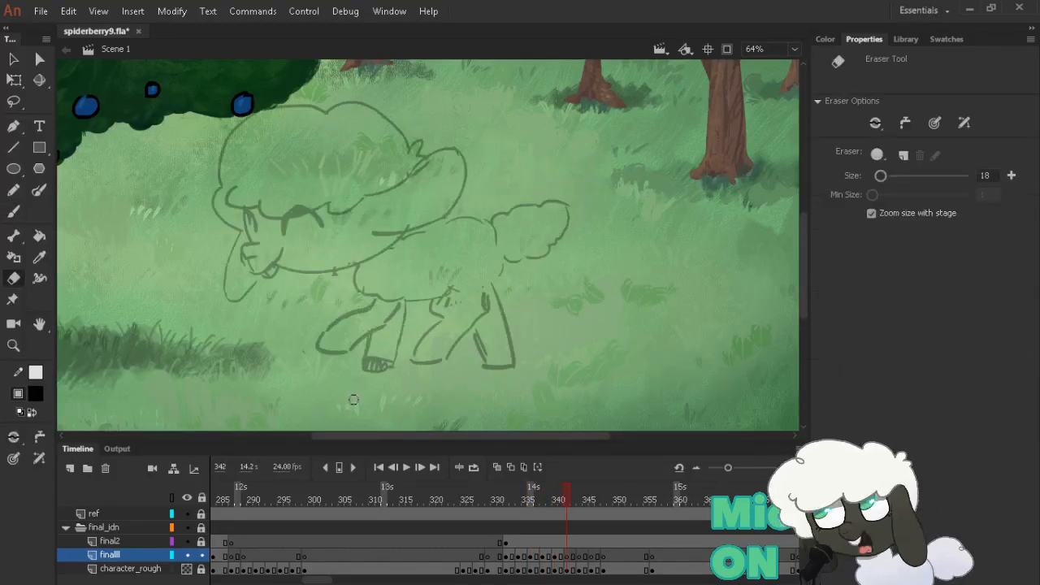
{"action": "key", "text": "alt+comma"}
{"action": "key", "text": "alt+comma"}
{"action": "key", "text": "alt+period"}
{"action": "key", "text": "alt+period"}
{"action": "key", "text": "alt+period"}
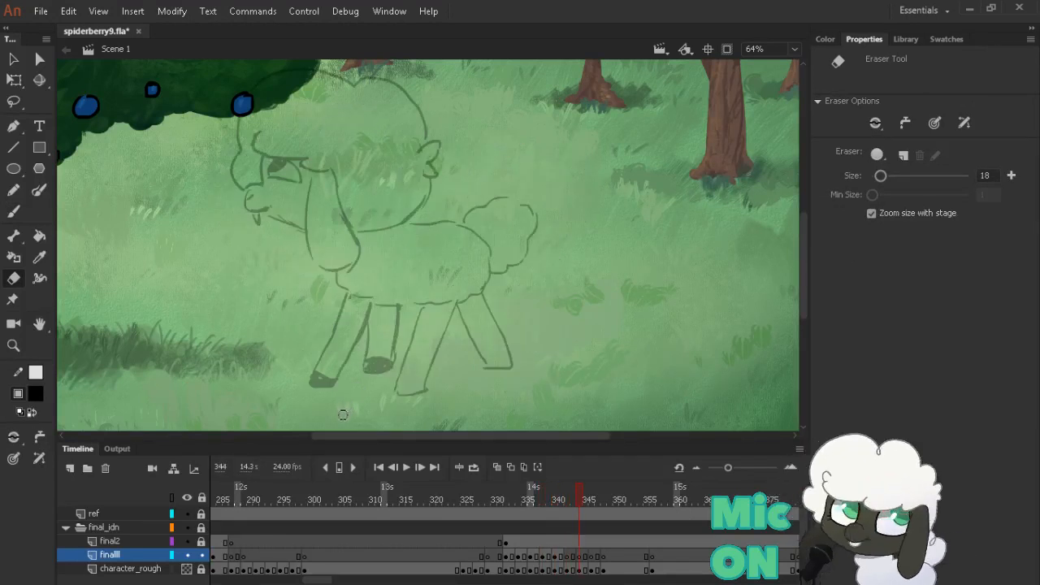
{"action": "key", "text": "alt+comma"}
{"action": "key", "text": "alt+comma"}
{"action": "key", "text": "alt+comma"}
{"action": "key", "text": "alt+comma"}
{"action": "key", "text": "alt+period"}
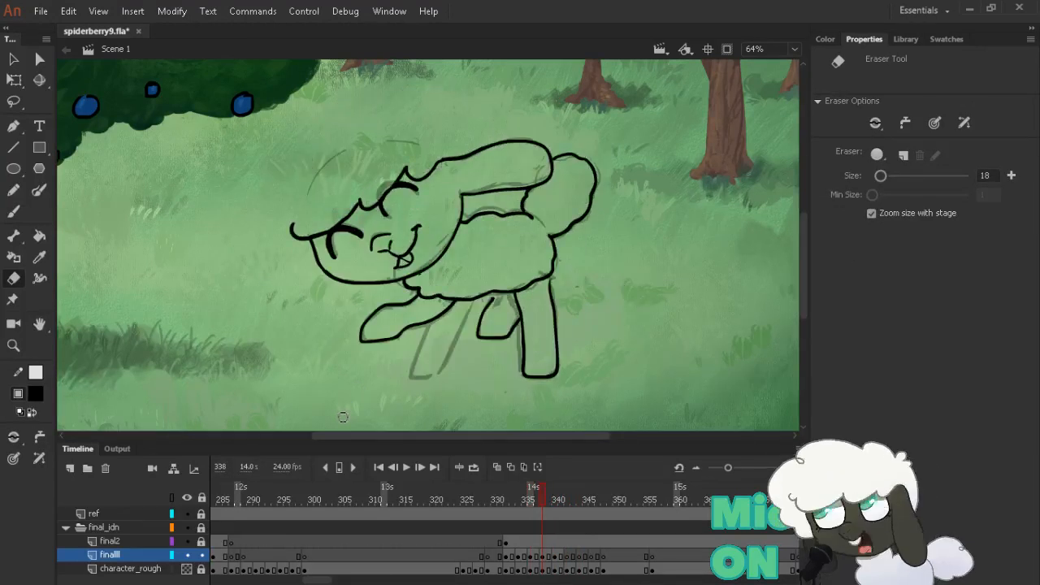
{"action": "key", "text": "alt+period"}
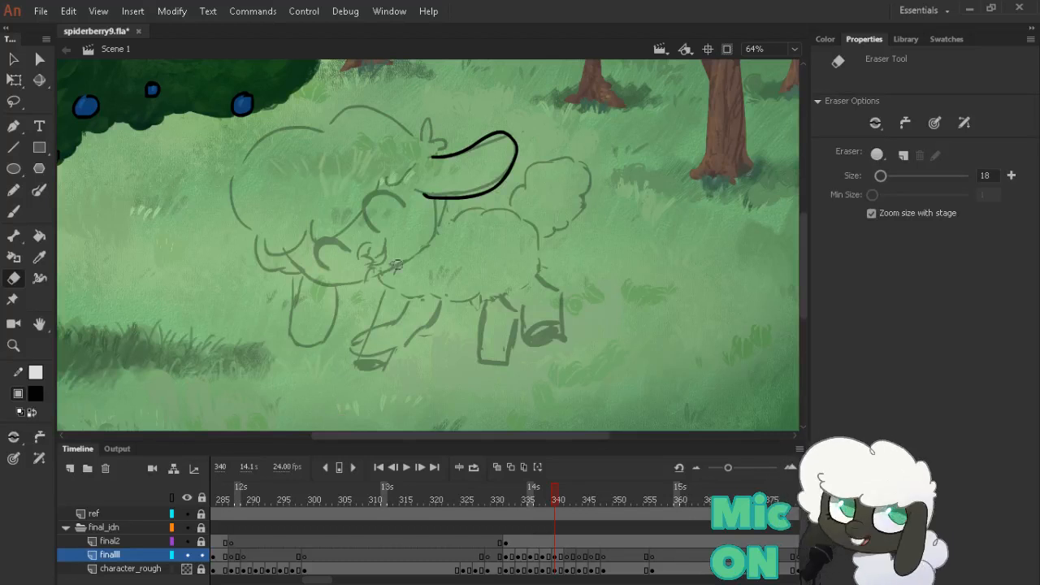
{"action": "key", "text": "alt+period"}
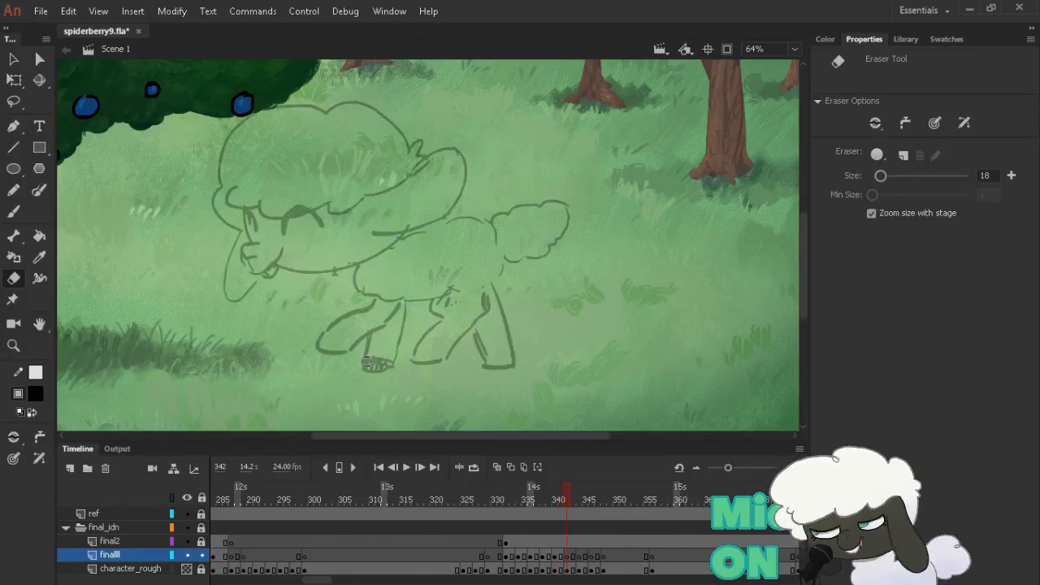
{"action": "key", "text": "alt+comma"}
{"action": "key", "text": "alt+comma"}
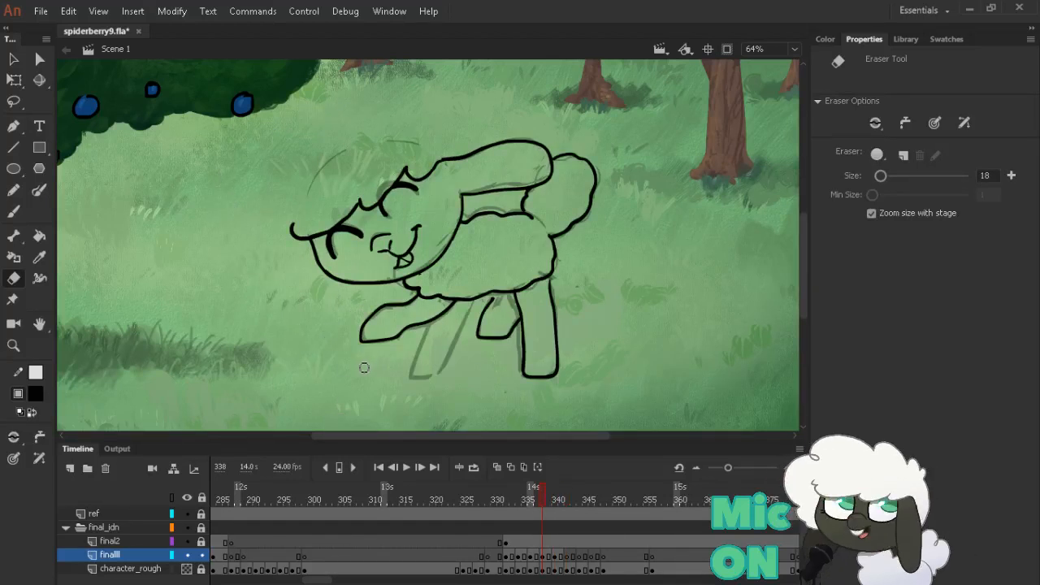
{"action": "key", "text": "alt+period"}
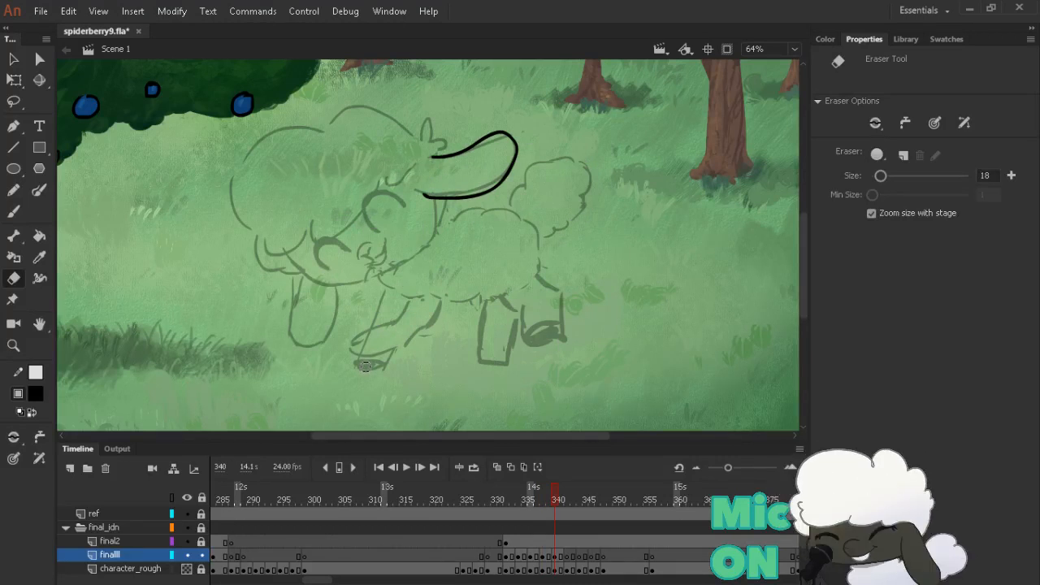
{"action": "key", "text": "alt+period"}
{"action": "key", "text": "alt+comma"}
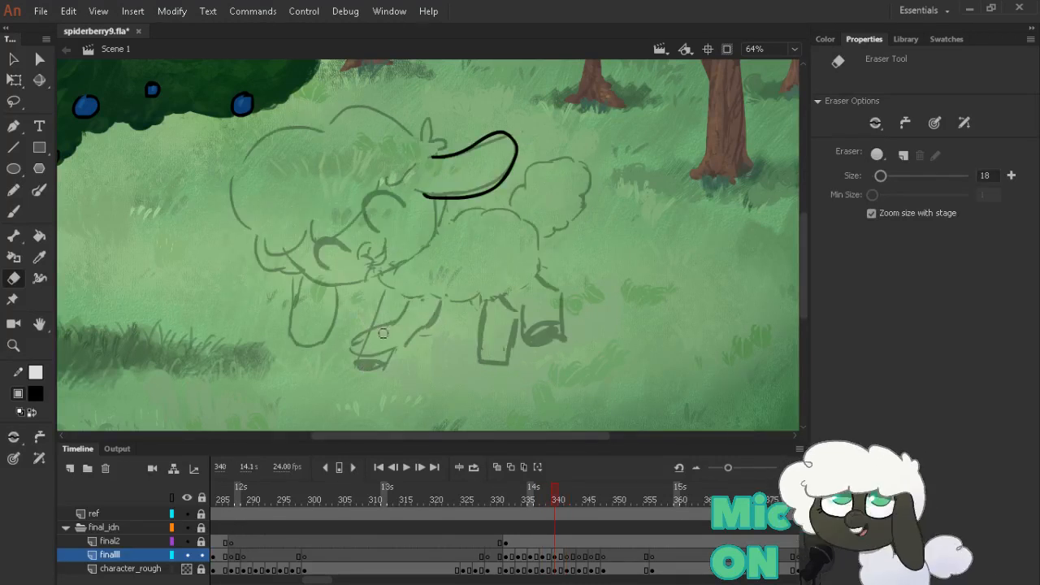
Lock finalll, unlock character_rough, and rework the front legs at frame 340, completing the straight leg and erasing the bent leg crossing it
{"action": "left_click", "coordinate": [202, 568]}
{"action": "left_click", "coordinate": [204, 555]}
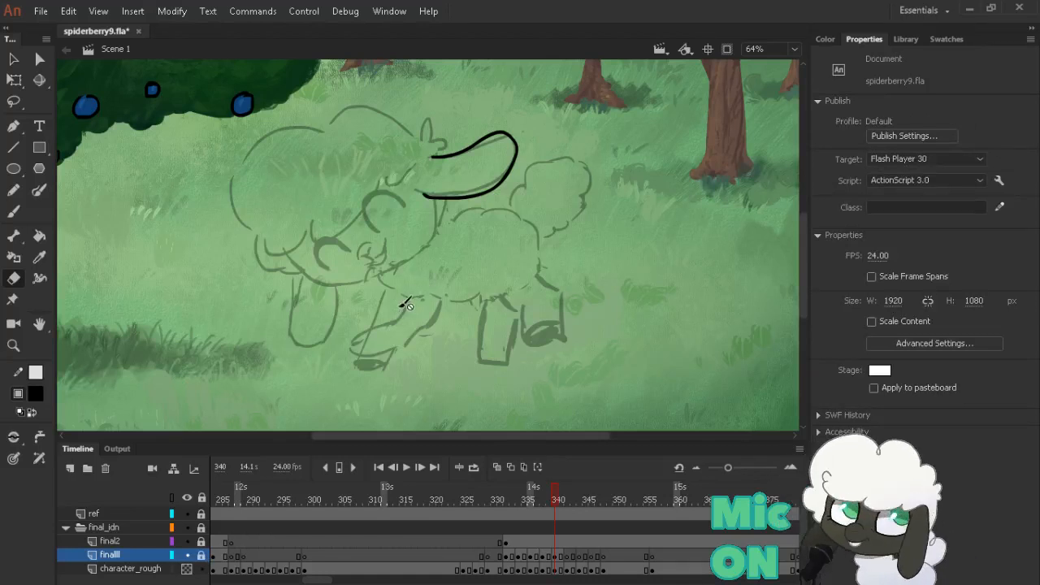
{"action": "left_click", "coordinate": [555, 571]}
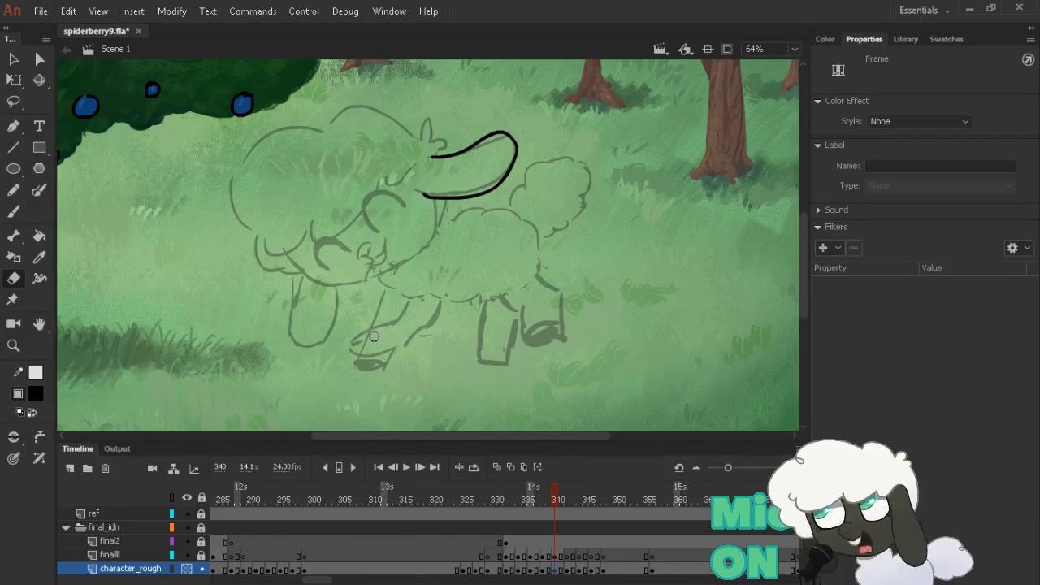
{"action": "mouse_move", "coordinate": [370, 335]}
{"action": "left_mouse_down"}
{"action": "mouse_move", "coordinate": [379, 352]}
{"action": "mouse_move", "coordinate": [390, 350]}
{"action": "mouse_move", "coordinate": [416, 321]}
{"action": "mouse_move", "coordinate": [394, 368]}
{"action": "left_mouse_up"}
{"action": "key", "text": "b"}
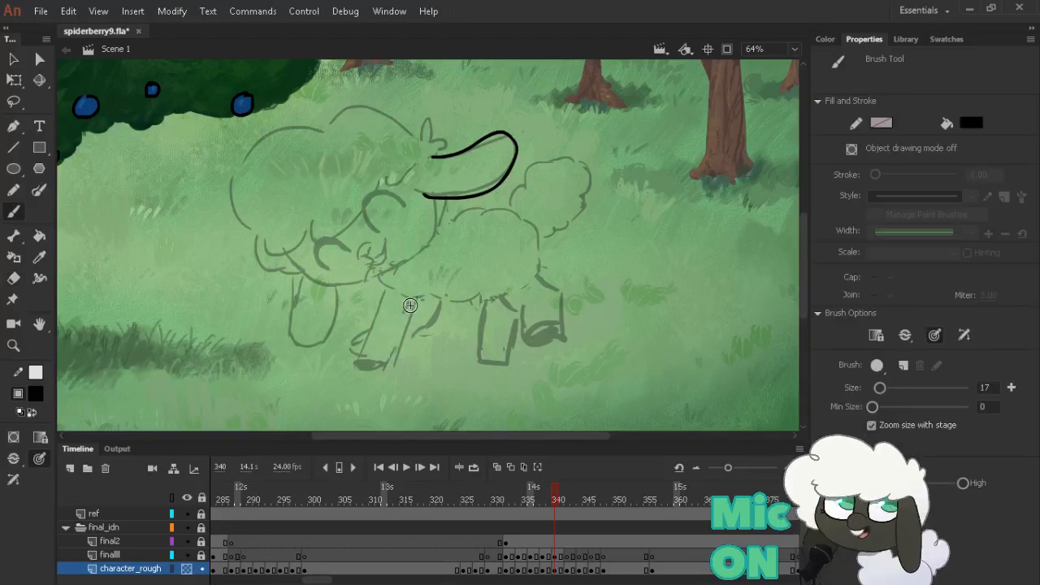
{"action": "key", "text": "e"}
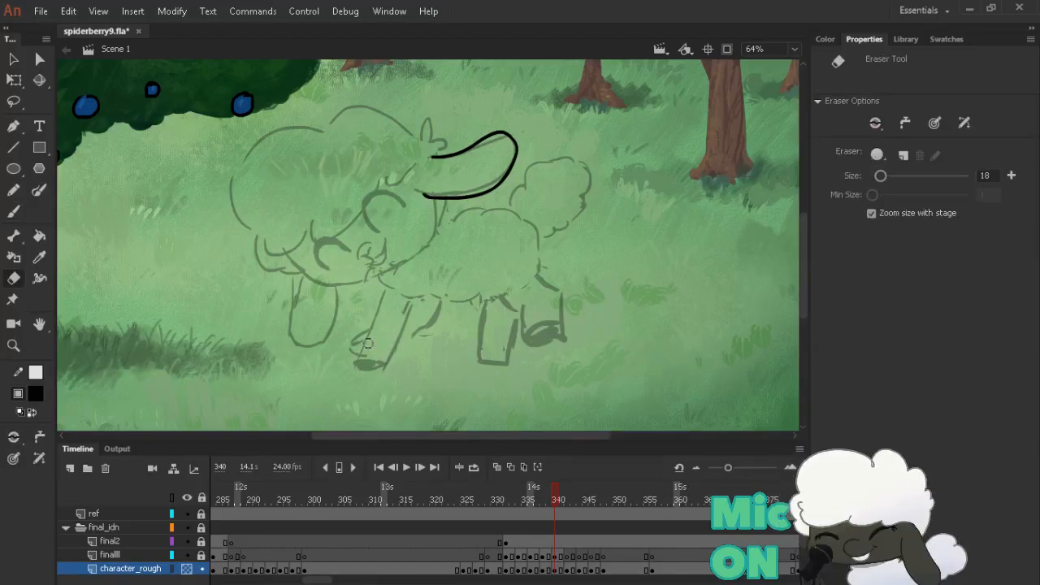
{"action": "mouse_move", "coordinate": [362, 329]}
{"action": "left_mouse_down"}
{"action": "mouse_move", "coordinate": [359, 352]}
{"action": "mouse_move", "coordinate": [431, 325]}
{"action": "mouse_move", "coordinate": [448, 304]}
{"action": "left_mouse_up"}
Check the reworked leg against frame 338 and turn on onion skinning for only the frames preceding frame 340
{"action": "key", "text": "comma"}
{"action": "key", "text": "comma"}
{"action": "key", "text": "period"}
{"action": "key", "text": "b"}
{"action": "key", "text": "comma"}
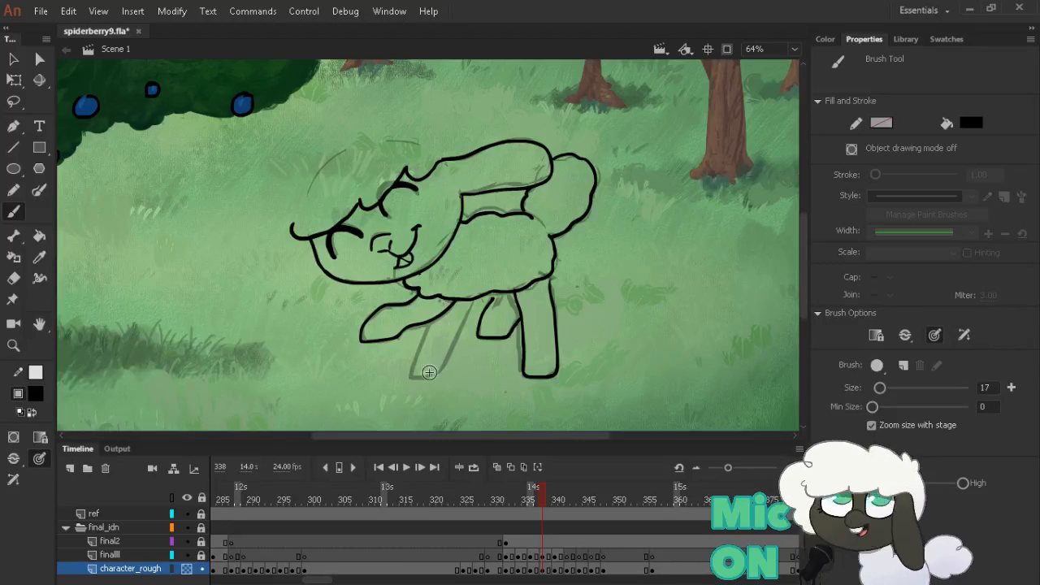
{"action": "key", "text": "period"}
{"action": "key", "text": "period"}
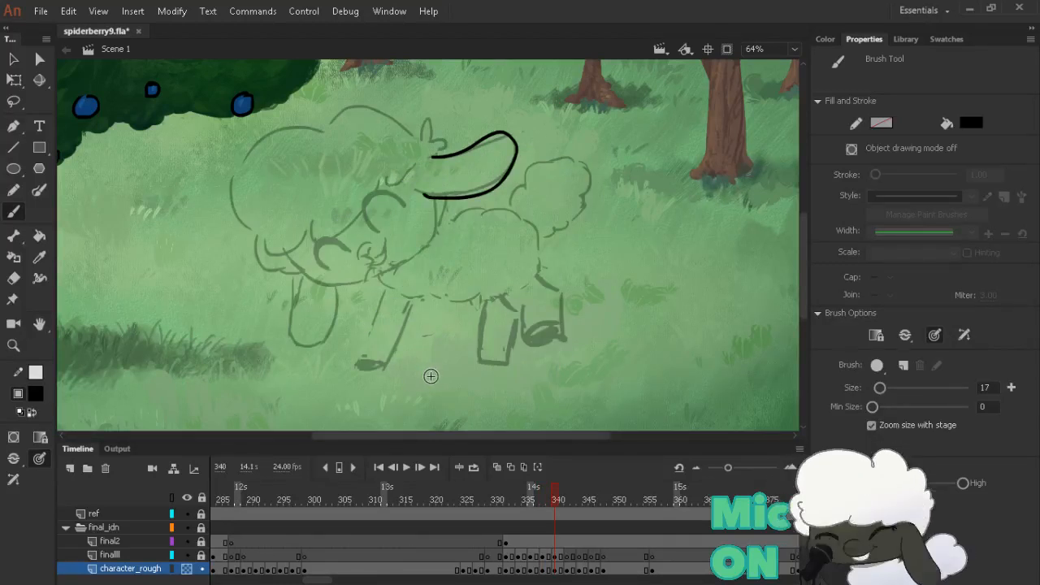
{"action": "left_click", "coordinate": [497, 466]}
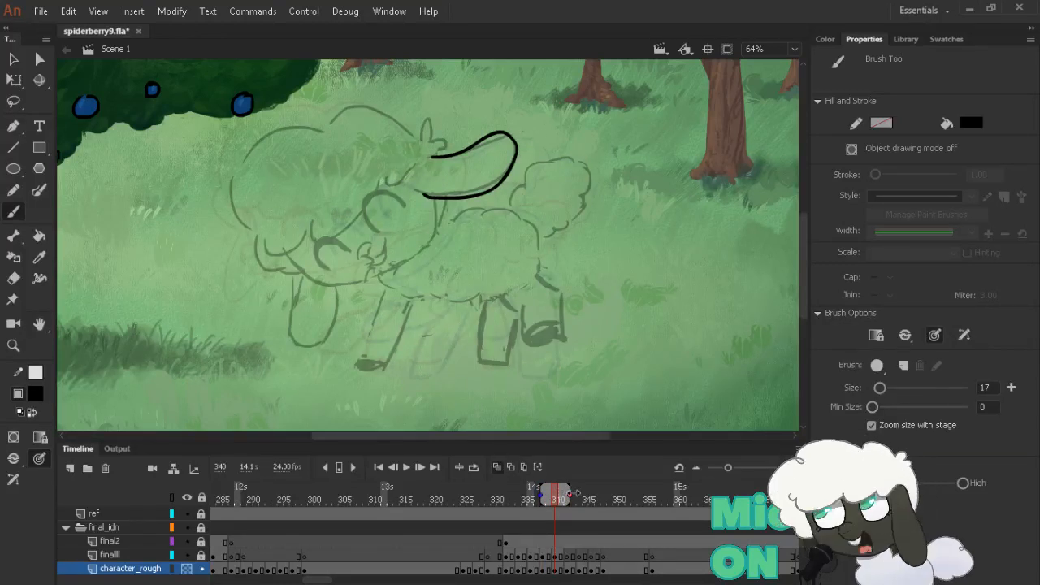
{"action": "left_click_drag", "start_coordinate": [570, 496], "coordinate": [557, 497]}
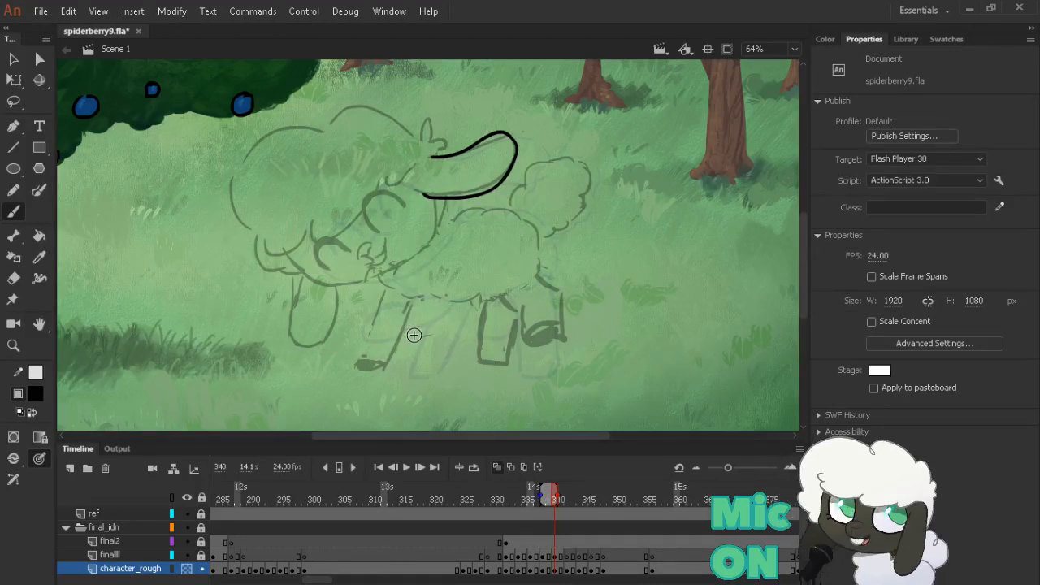
Sketch a new bent front leg overlapping the straight one at frame 340 and erase the straight leg's line inside it
{"action": "key", "text": "."}
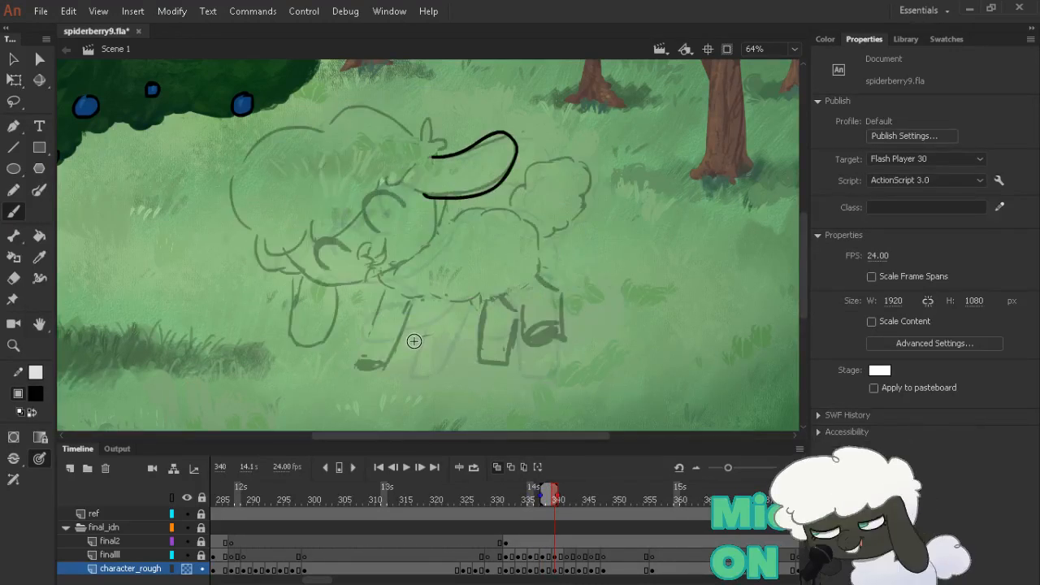
{"action": "mouse_move", "coordinate": [404, 313]}
{"action": "left_mouse_down"}
{"action": "mouse_move", "coordinate": [382, 318]}
{"action": "mouse_move", "coordinate": [373, 345]}
{"action": "mouse_move", "coordinate": [412, 342]}
{"action": "mouse_move", "coordinate": [429, 317]}
{"action": "left_mouse_up"}
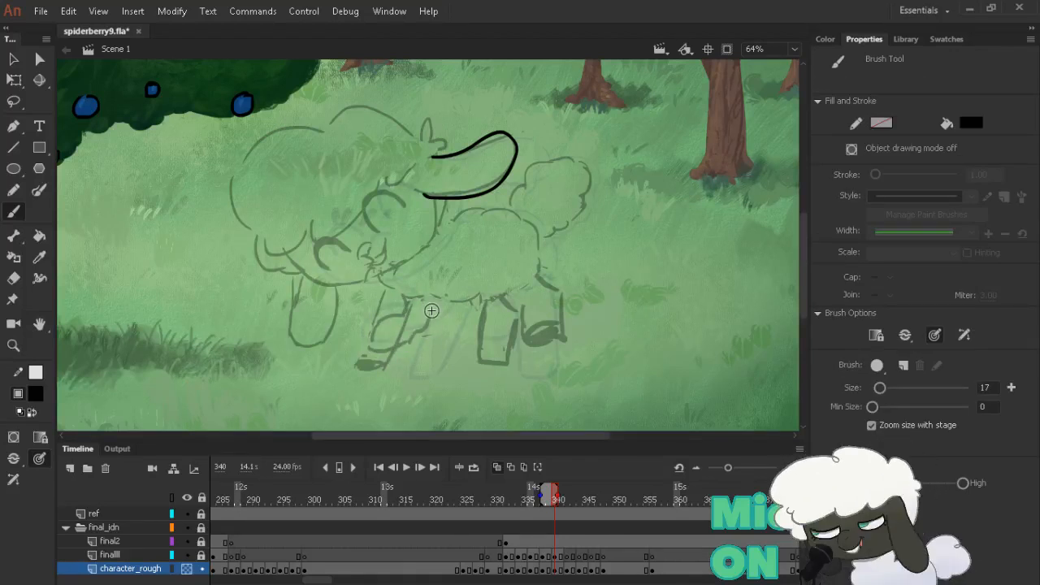
{"action": "key", "text": "."}
{"action": "key", "text": "e"}
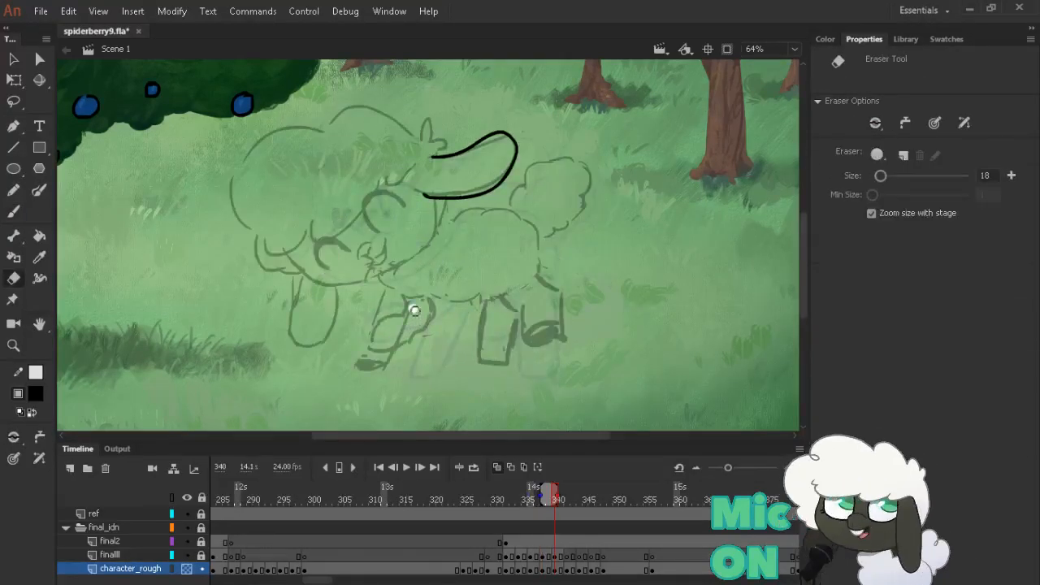
{"action": "left_click_drag", "start_coordinate": [396, 342], "coordinate": [396, 342]}
{"action": "key", "text": "."}
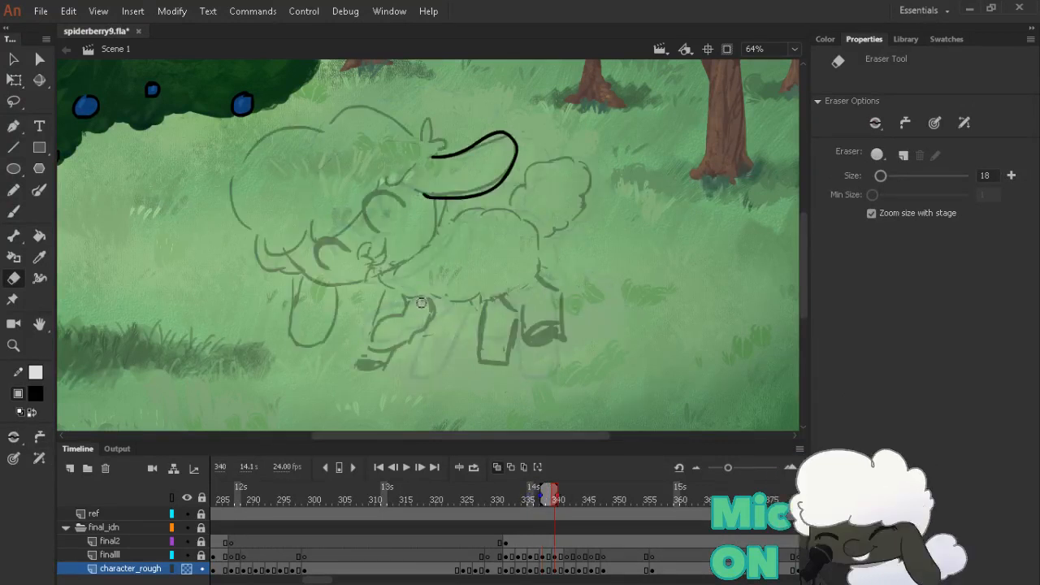
{"action": "key", "text": "."}
Check the revised leg motion by stepping to frame 342 and repeatedly playing the animation from frame 332
{"action": "key", "text": "period"}
{"action": "key", "text": "period"}
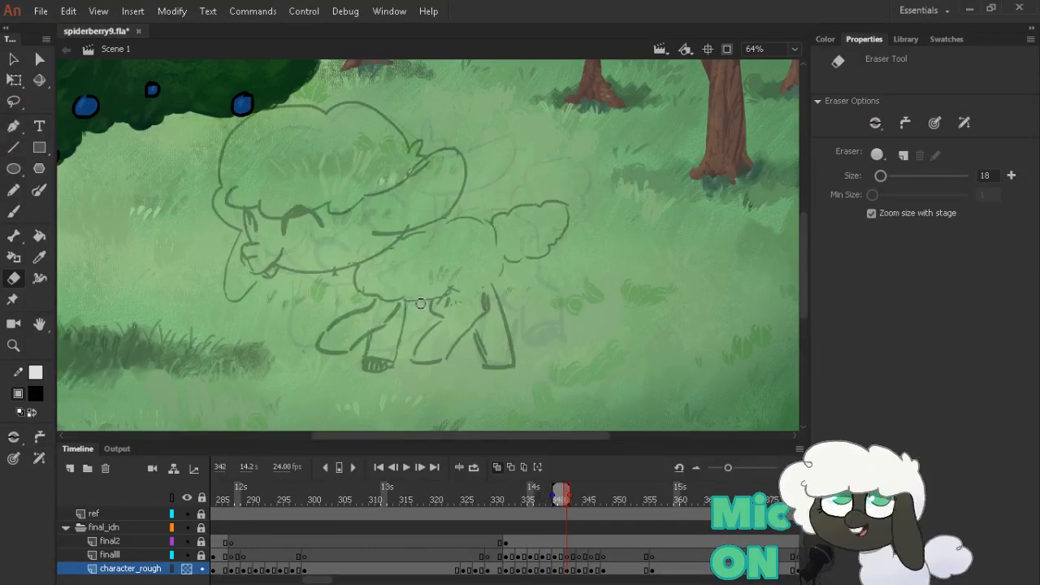
{"action": "key", "text": "."}
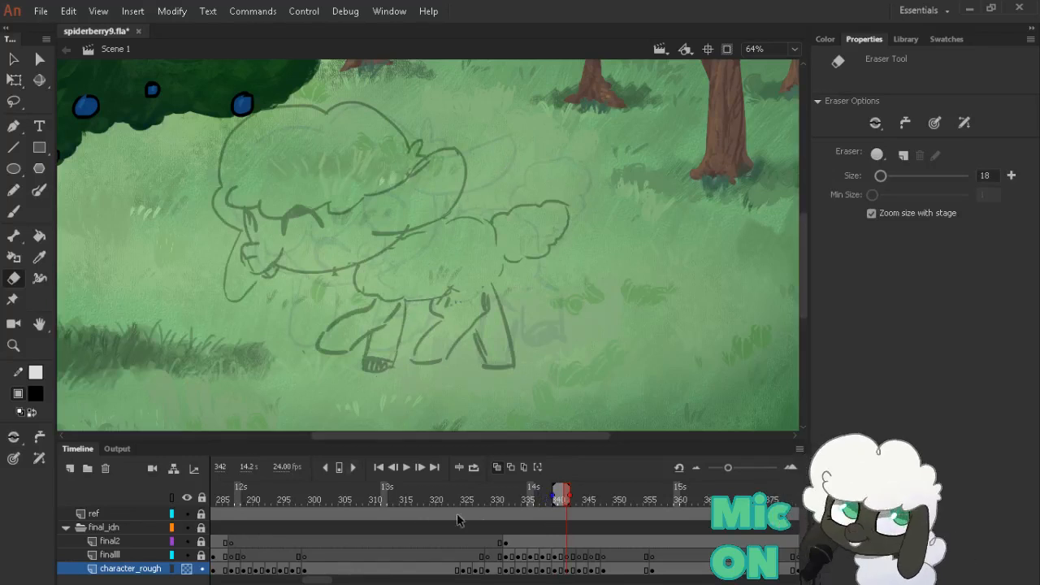
{"action": "key", "text": "Return"}
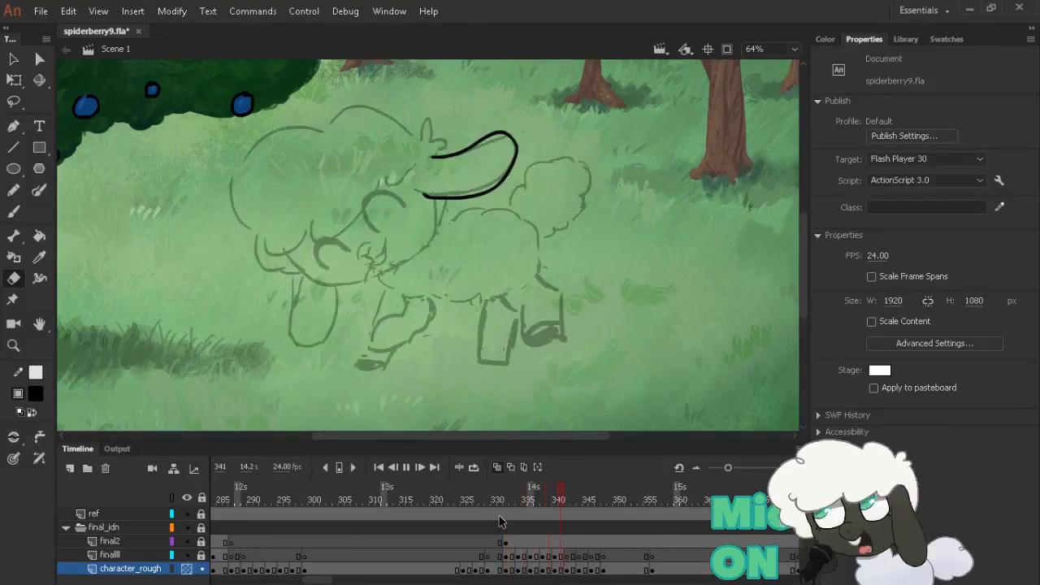
{"action": "key", "text": "Return"}
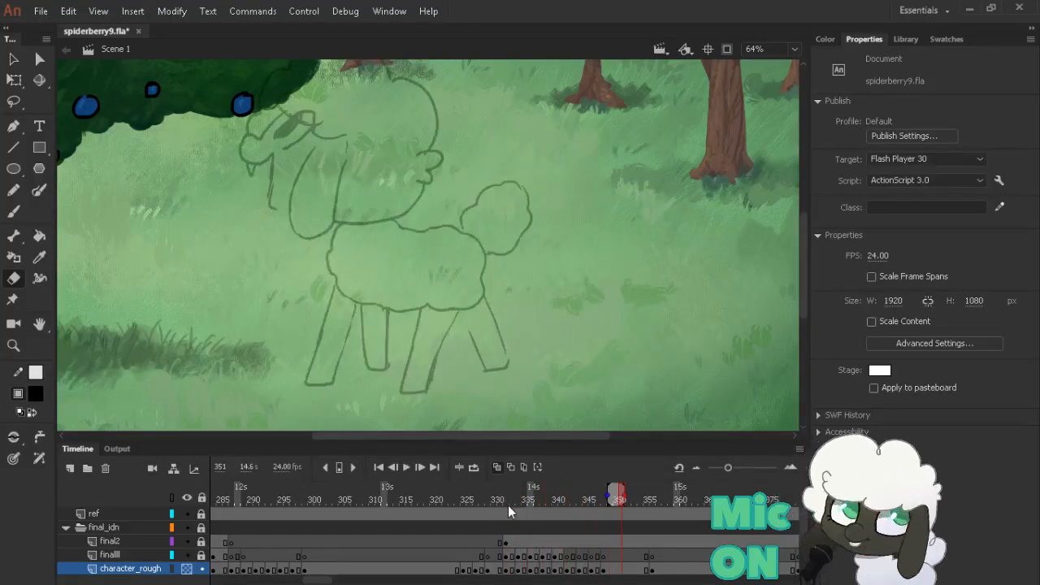
{"action": "left_click", "coordinate": [506, 500]}
{"action": "key", "text": "Return"}
{"action": "key", "text": "Return"}
{"action": "left_click", "coordinate": [507, 499]}
{"action": "key", "text": "Return"}
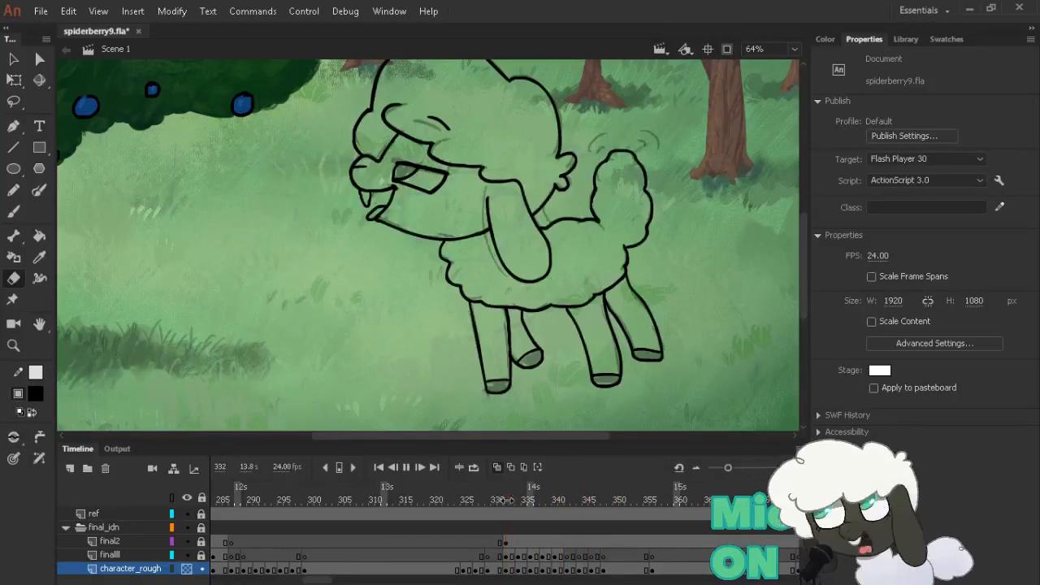
{"action": "key", "text": "Return"}
{"action": "left_click", "coordinate": [506, 501]}
{"action": "key", "text": "Return"}
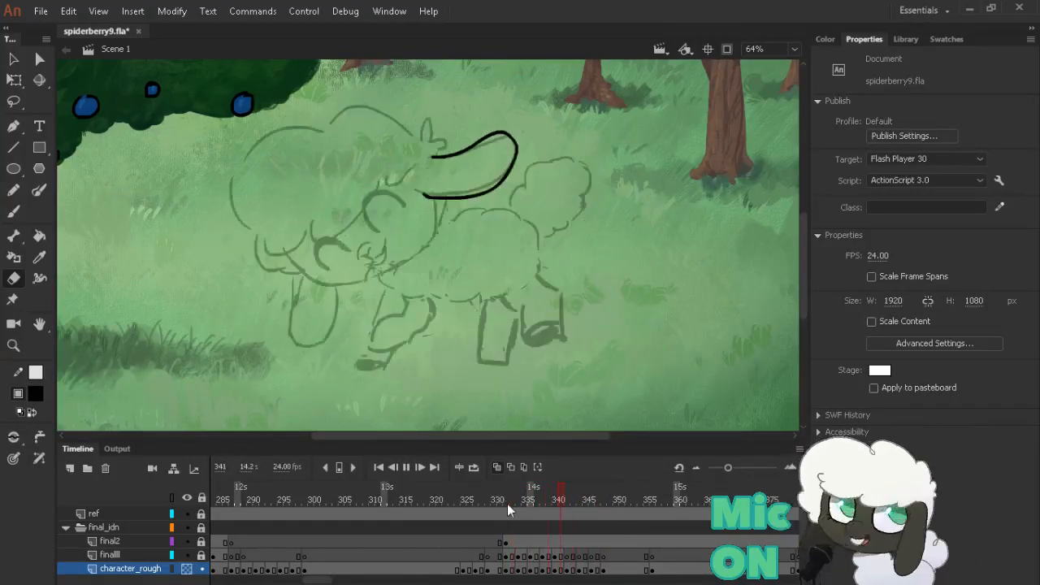
{"action": "key", "text": "Return"}
{"action": "left_click", "coordinate": [506, 500]}
{"action": "key", "text": "Return"}
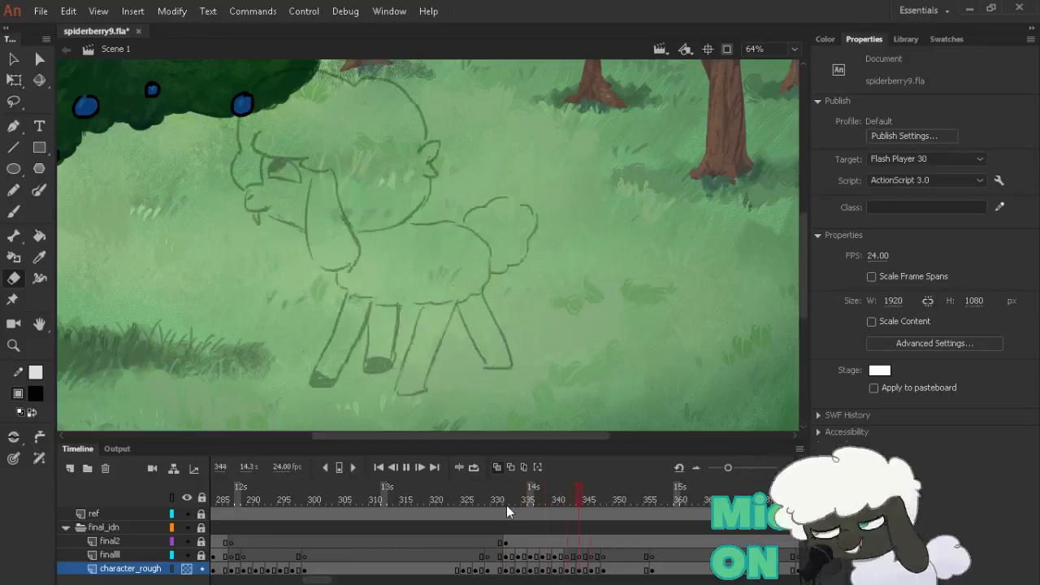
{"action": "key", "text": "Return"}
{"action": "left_click", "coordinate": [506, 504]}
{"action": "key", "text": "Return"}
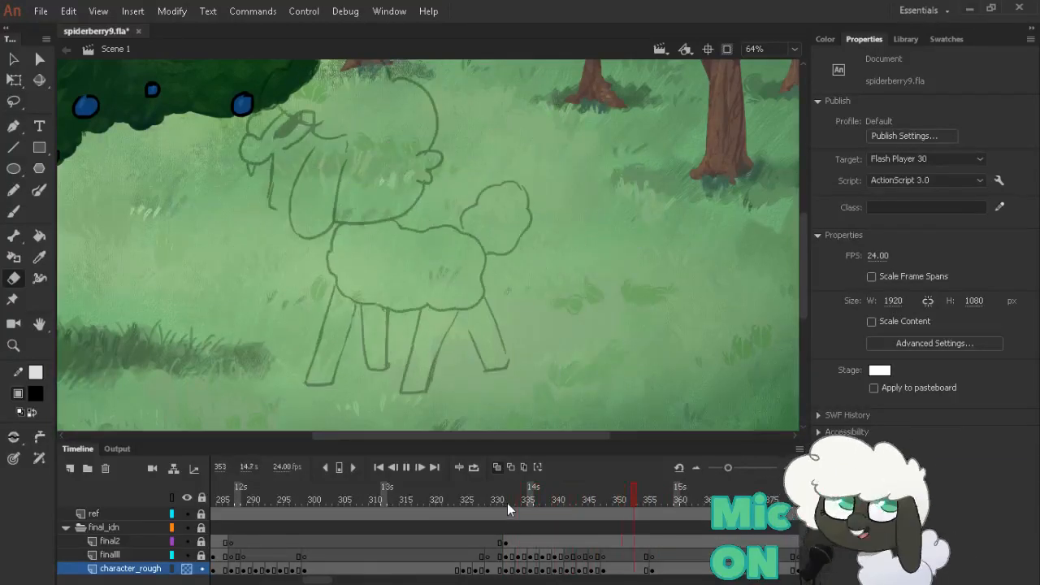
{"action": "key", "text": "Return"}
{"action": "left_click", "coordinate": [507, 501]}
{"action": "key", "text": "Return"}
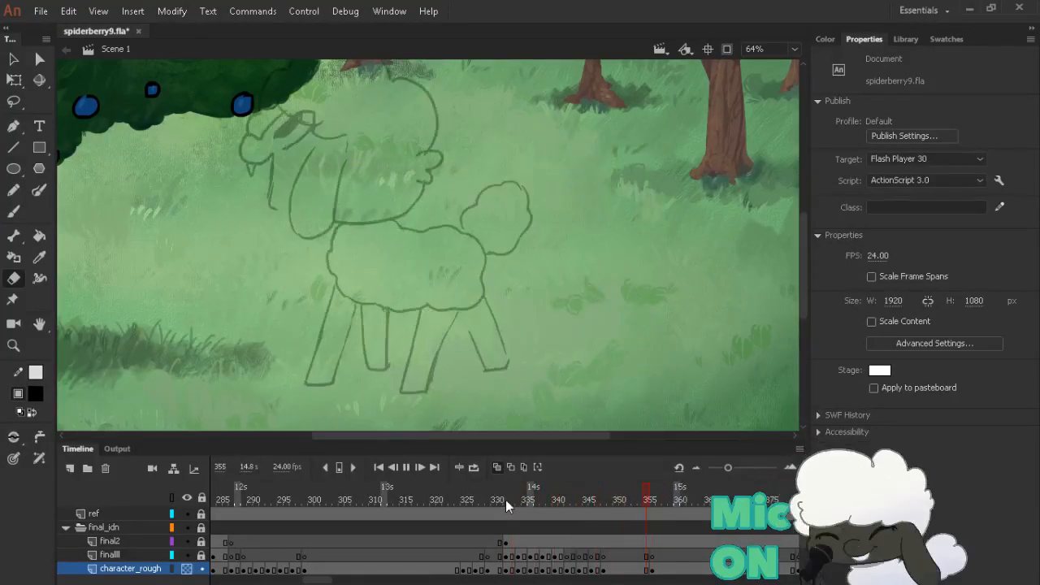
{"action": "left_click", "coordinate": [506, 500]}
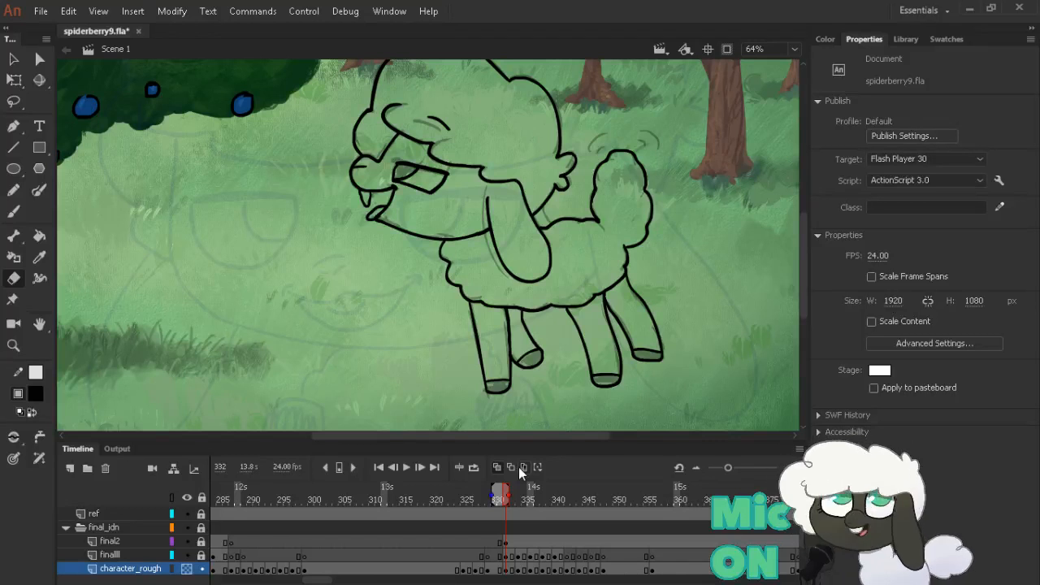
Lock character_rough, unlock finalll, select frame 338 on it and compare the drawing with the neighbouring frame
{"action": "left_click", "coordinate": [201, 569]}
{"action": "left_click", "coordinate": [202, 556]}
{"action": "left_click", "coordinate": [543, 558]}
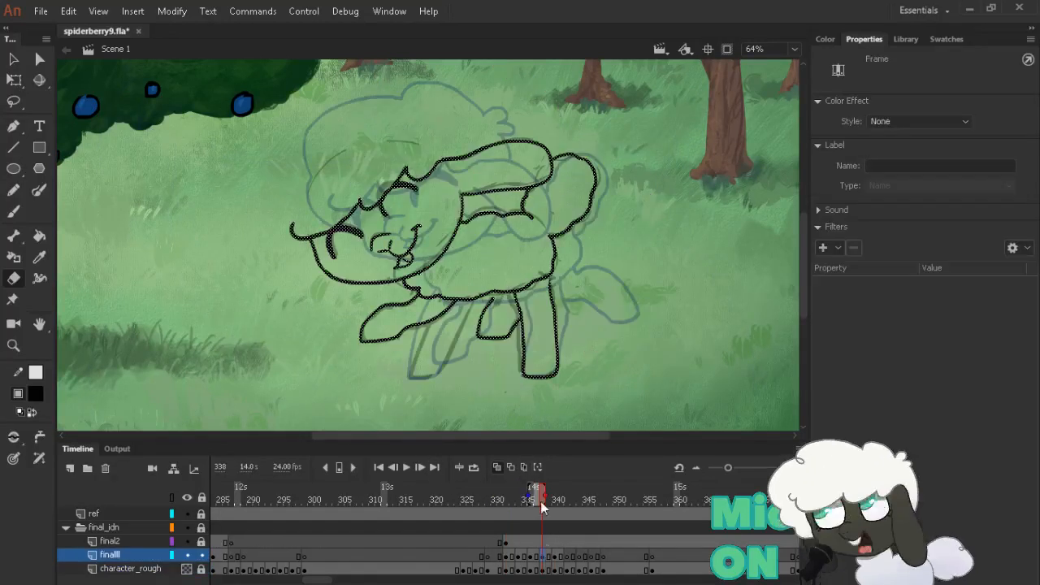
{"action": "key", "text": "b"}
{"action": "key", "text": "comma"}
{"action": "key", "text": "comma"}
{"action": "key", "text": "period"}
{"action": "key", "text": "period"}
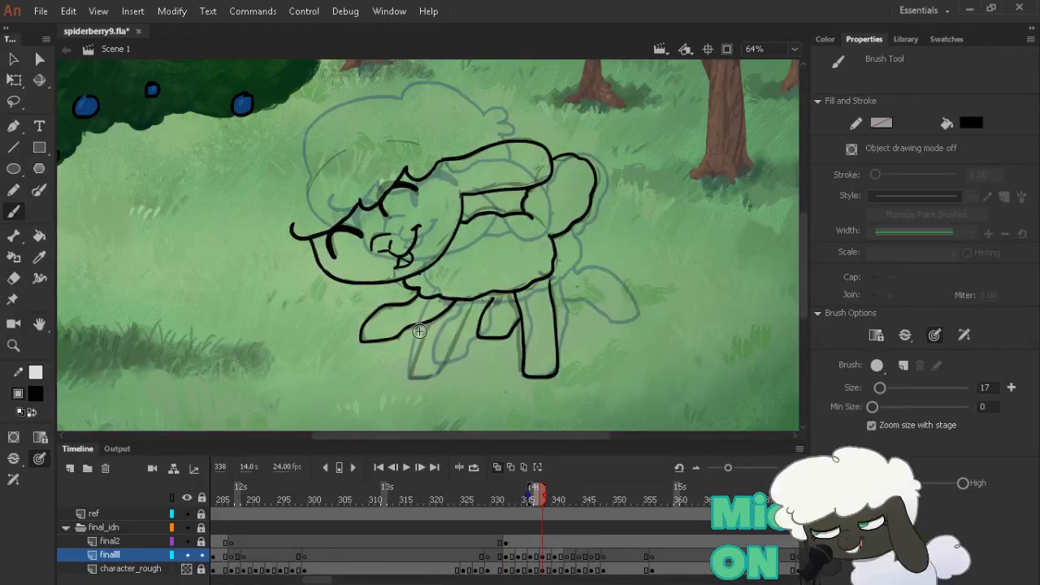
Ink both sides and the hoof base of the straight front leg at frame 338, using frame 336 as reference
{"action": "key", "text": "comma"}
{"action": "key", "text": "comma"}
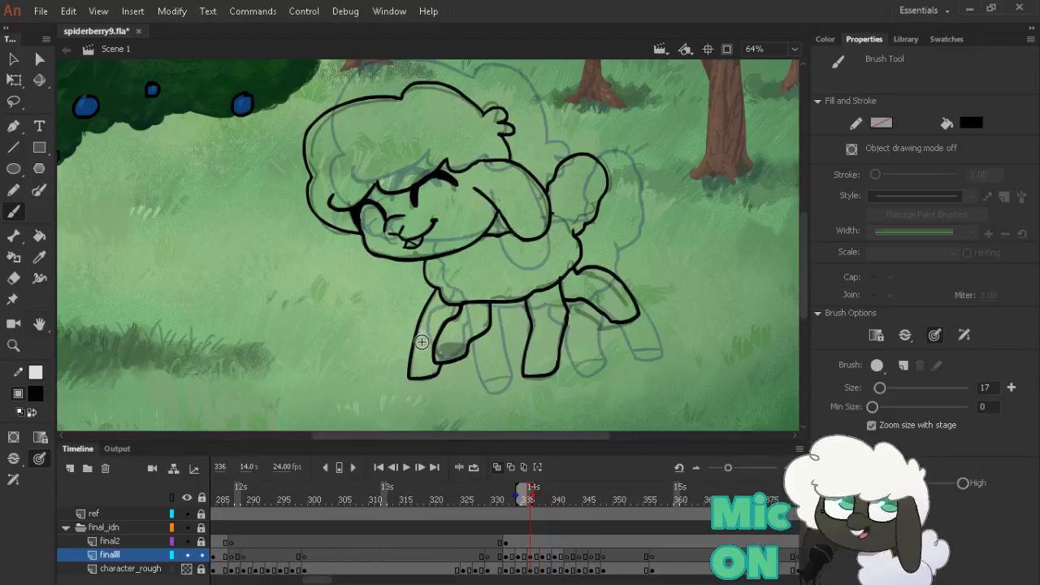
{"action": "key", "text": "period"}
{"action": "key", "text": "period"}
{"action": "mouse_move", "coordinate": [421, 332]}
{"action": "left_mouse_down"}
{"action": "mouse_move", "coordinate": [416, 381]}
{"action": "mouse_move", "coordinate": [439, 384]}
{"action": "left_mouse_up"}
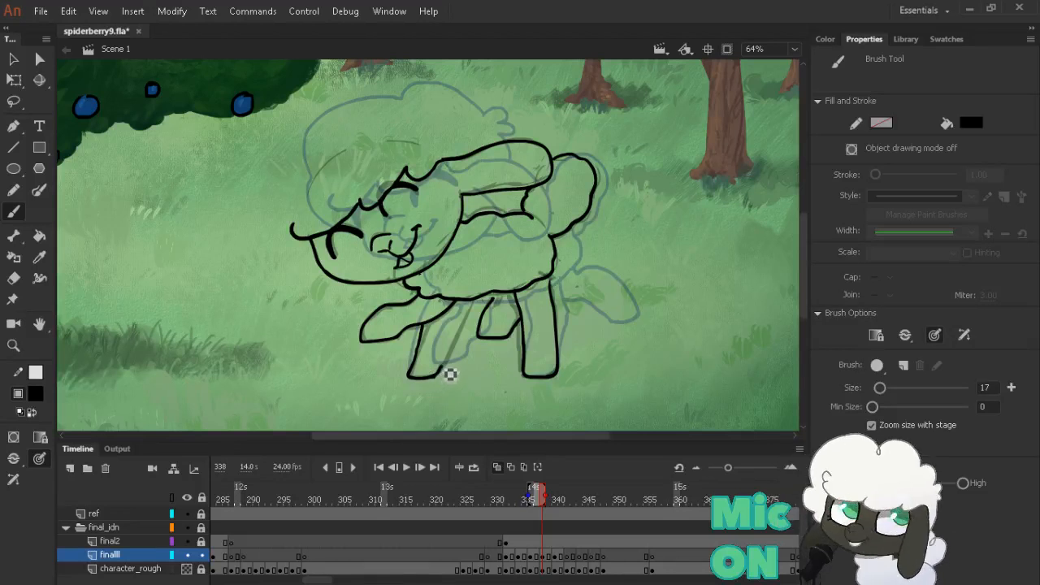
{"action": "key", "text": "comma"}
{"action": "key", "text": "comma"}
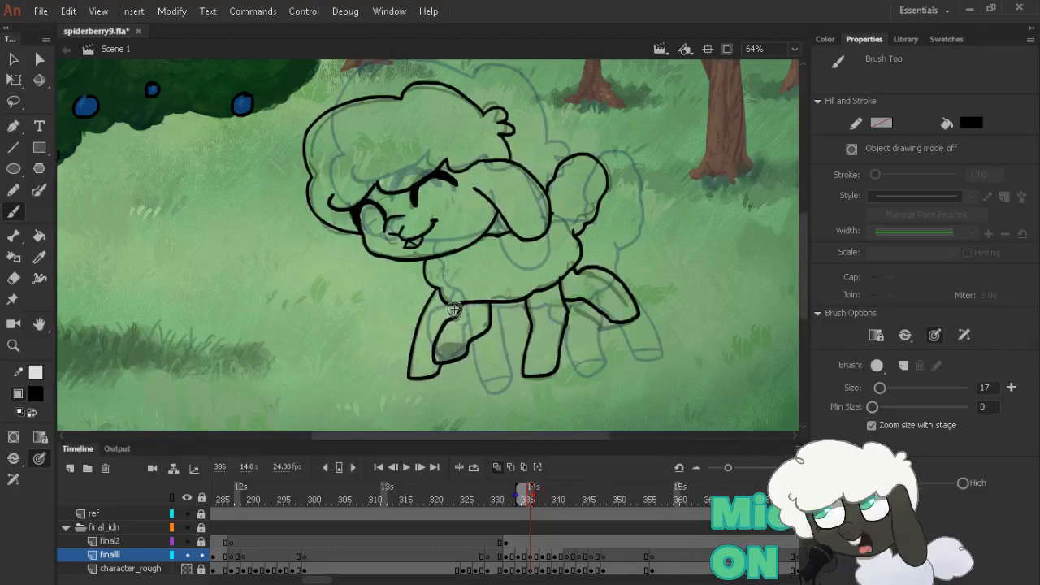
{"action": "key", "text": "period"}
{"action": "key", "text": "period"}
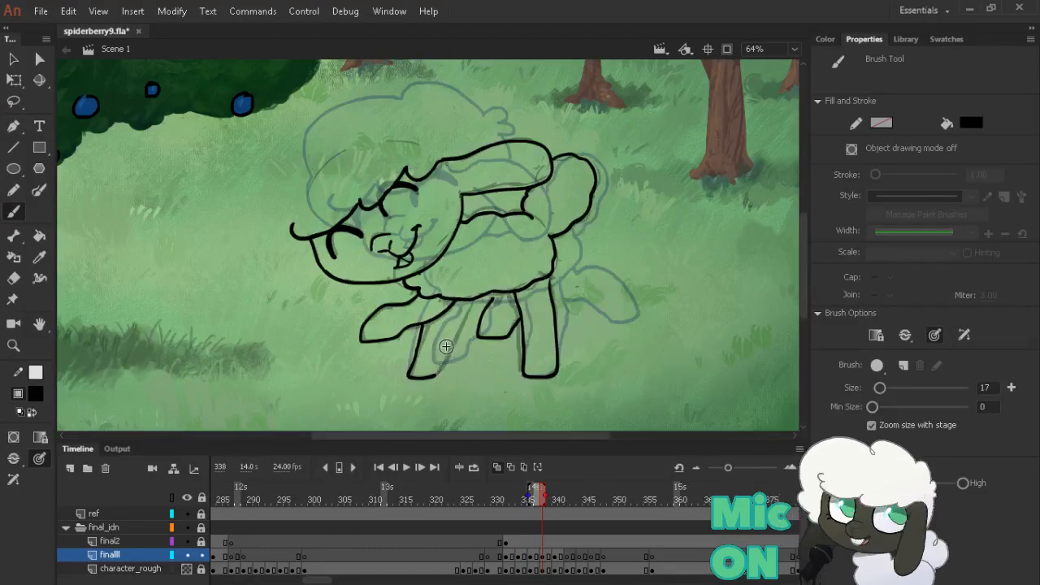
{"action": "left_click_drag", "start_coordinate": [439, 370], "coordinate": [456, 329]}
{"action": "key", "text": "ctrl+z"}
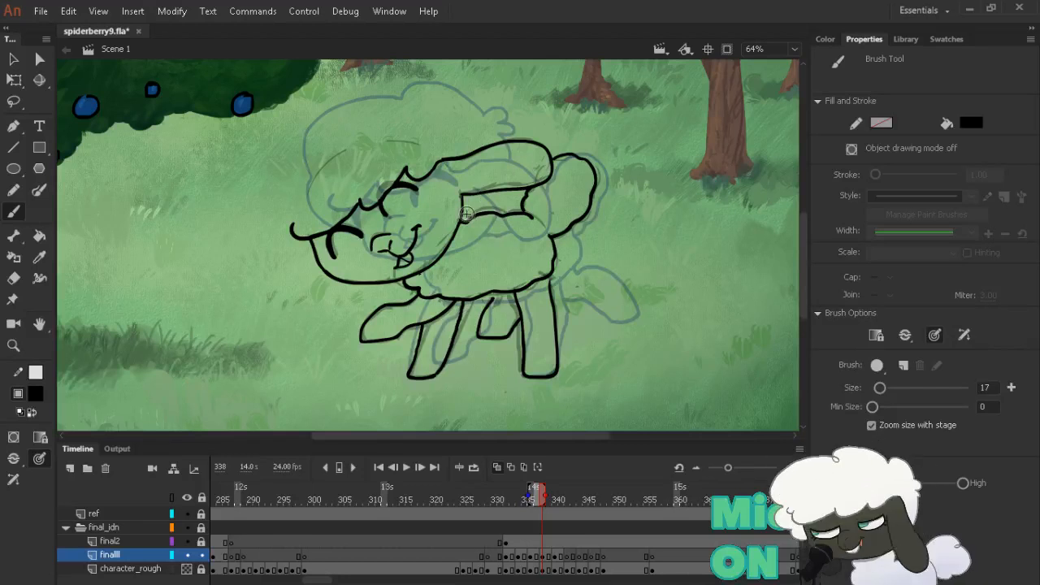
Ink the small wool tuft at the back of the head above the ear at frame 338, redoing unsatisfactory strokes
{"action": "key", "text": "comma"}
{"action": "key", "text": "comma"}
{"action": "key", "text": "period"}
{"action": "key", "text": "period"}
{"action": "key", "text": "e"}
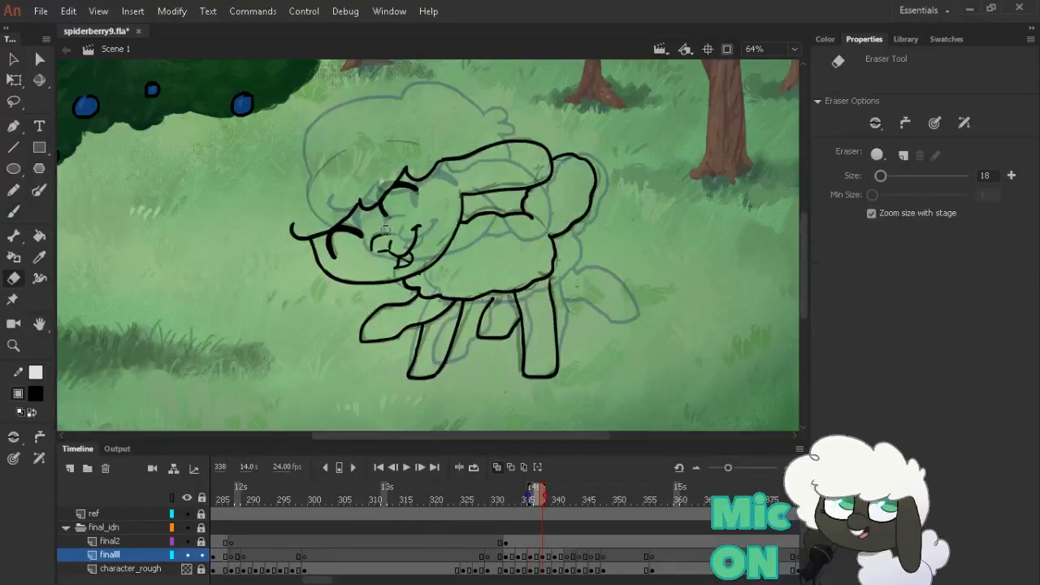
{"action": "key", "text": "b"}
{"action": "key", "text": "comma"}
{"action": "key", "text": "period"}
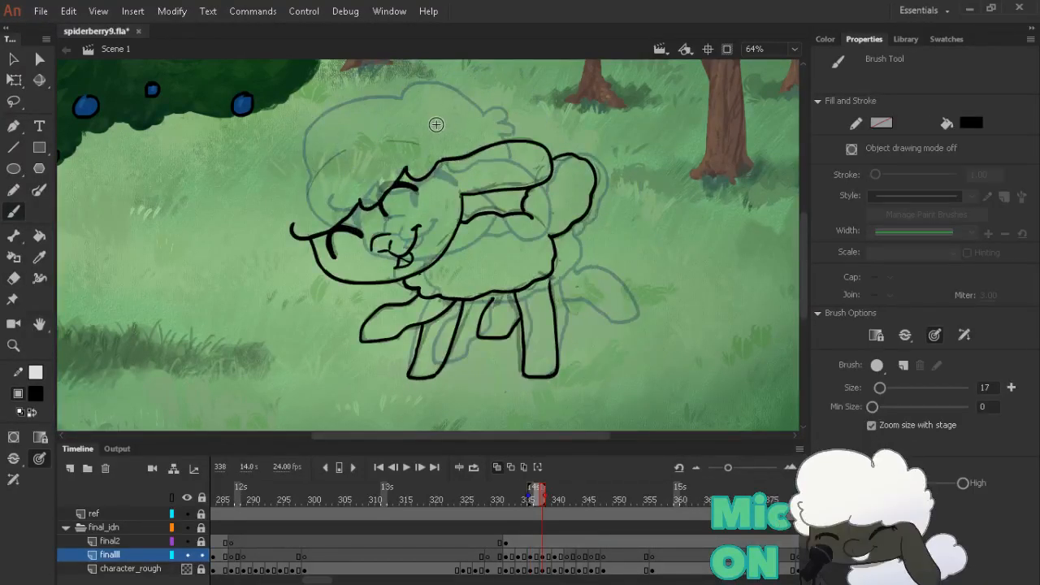
{"action": "mouse_move", "coordinate": [437, 124]}
{"action": "left_mouse_down"}
{"action": "mouse_move", "coordinate": [444, 112]}
{"action": "mouse_move", "coordinate": [453, 125]}
{"action": "mouse_move", "coordinate": [432, 118]}
{"action": "mouse_move", "coordinate": [442, 124]}
{"action": "mouse_move", "coordinate": [440, 112]}
{"action": "mouse_move", "coordinate": [460, 133]}
{"action": "mouse_move", "coordinate": [447, 139]}
{"action": "left_mouse_up"}
{"action": "key", "text": "ctrl+z"}
{"action": "key", "text": "ctrl+z"}
{"action": "key", "text": "ctrl+z"}
{"action": "key", "text": "ctrl+z"}
{"action": "key", "text": "ctrl+z"}
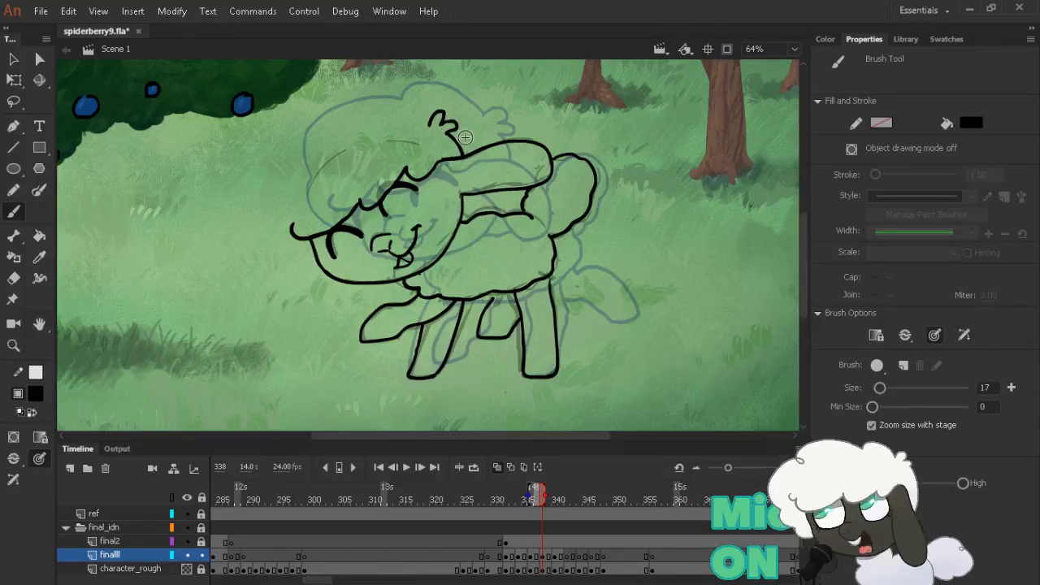
Ink the short neck line beneath the ear at frame 338 and compare the pose with frame 340
{"action": "key", "text": "comma"}
{"action": "key", "text": "period"}
{"action": "left_click_drag", "start_coordinate": [467, 195], "coordinate": [473, 211]}
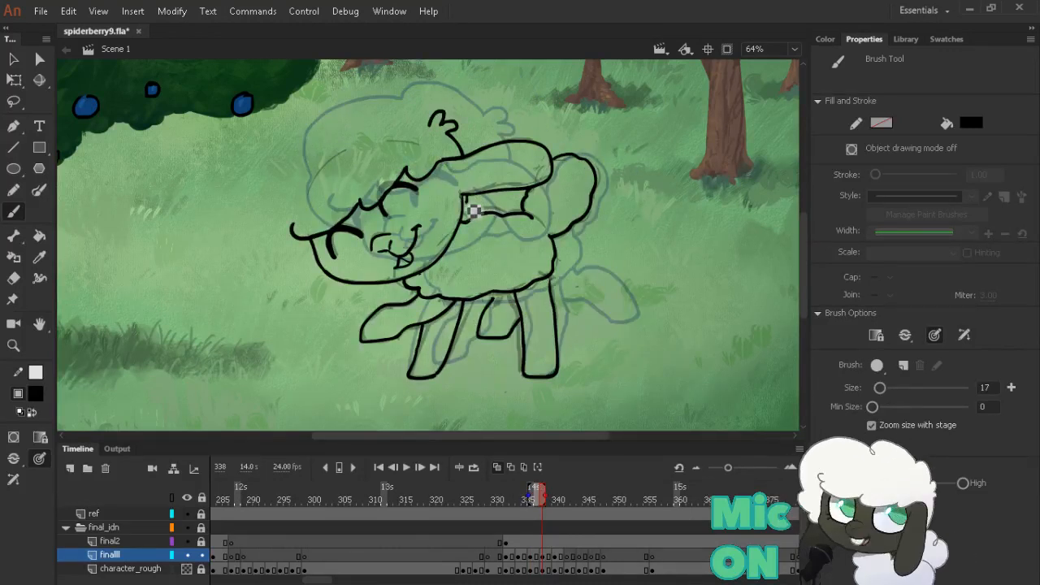
{"action": "key", "text": "period"}
{"action": "key", "text": "period"}
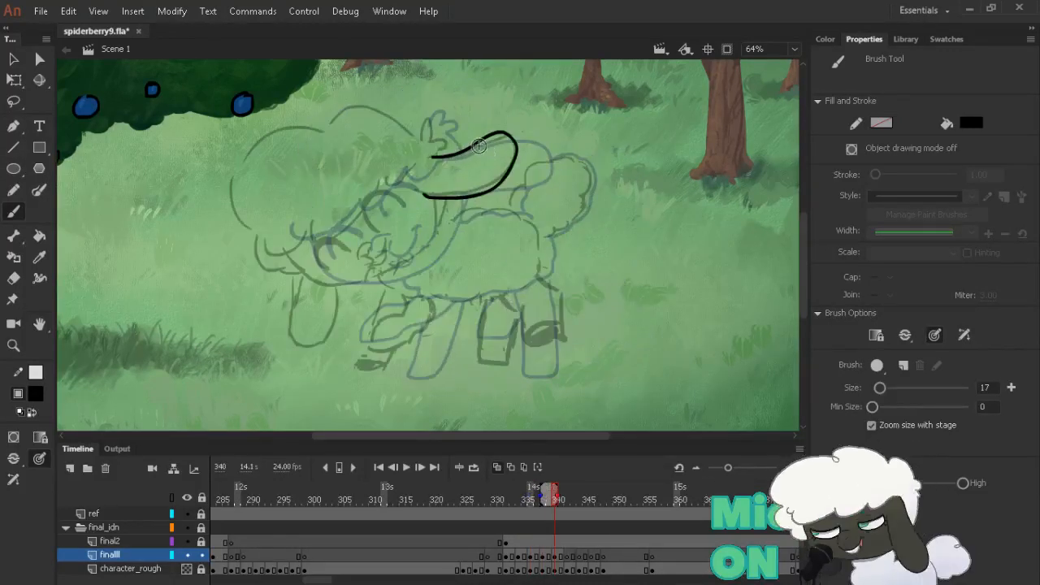
{"action": "key", "text": "comma"}
{"action": "key", "text": "comma"}
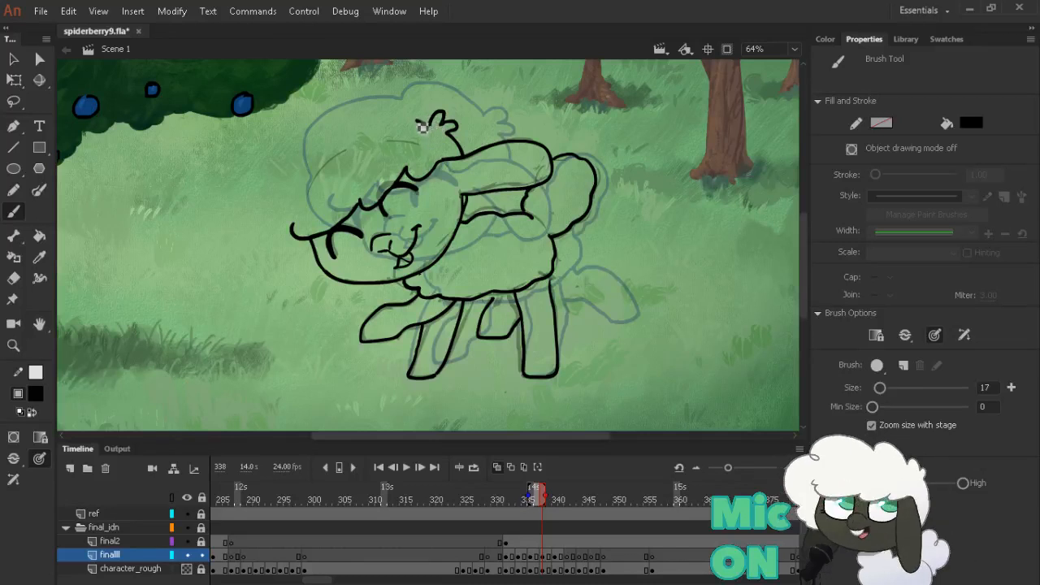
{"action": "left_click_drag", "start_coordinate": [401, 117], "coordinate": [426, 123]}
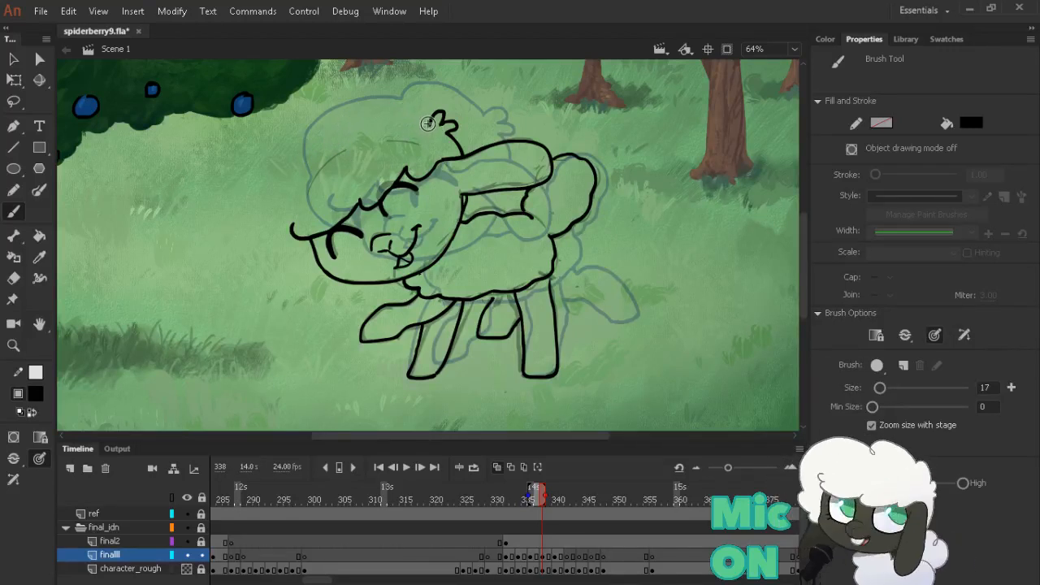
{"action": "left_click_drag", "start_coordinate": [428, 124], "coordinate": [352, 128]}
{"action": "key", "text": "ctrl+z"}
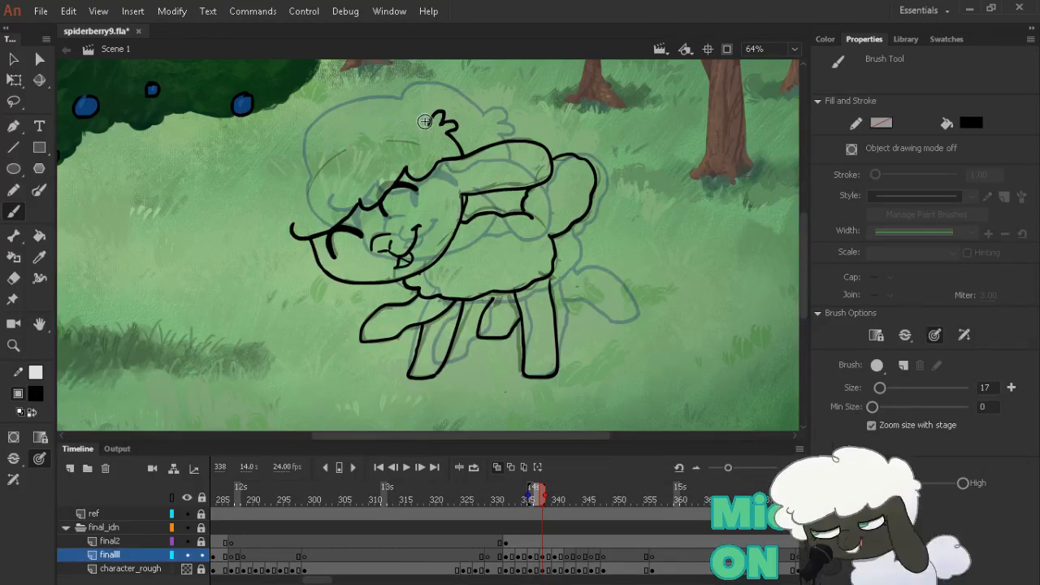
{"action": "mouse_move", "coordinate": [424, 121]}
{"action": "left_mouse_down"}
{"action": "mouse_move", "coordinate": [366, 114]}
{"action": "mouse_move", "coordinate": [349, 129]}
{"action": "left_mouse_up"}
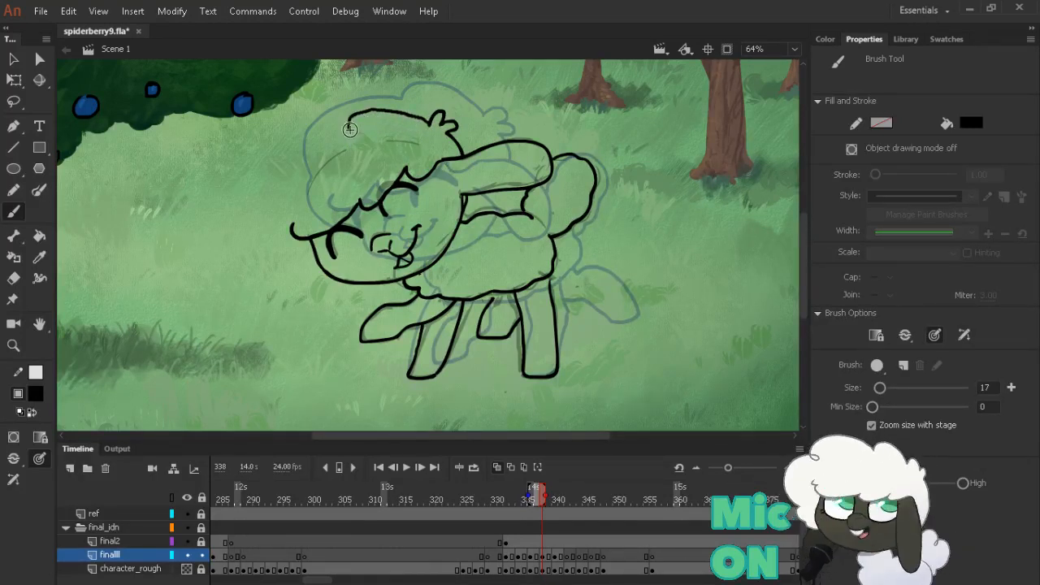
{"action": "key", "text": "ctrl+z"}
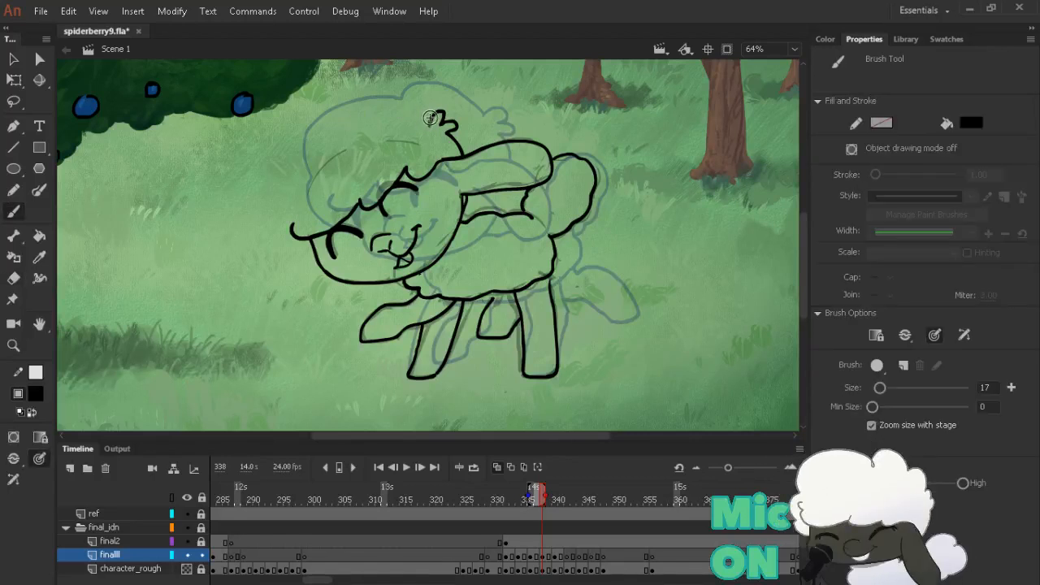
Ink the head's wool outline at frame 338 from the tuft around to the cheek and compare it with frame 336
{"action": "mouse_move", "coordinate": [429, 122]}
{"action": "left_mouse_down"}
{"action": "mouse_move", "coordinate": [395, 105]}
{"action": "mouse_move", "coordinate": [366, 109]}
{"action": "mouse_move", "coordinate": [356, 128]}
{"action": "mouse_move", "coordinate": [328, 131]}
{"action": "mouse_move", "coordinate": [288, 161]}
{"action": "mouse_move", "coordinate": [269, 197]}
{"action": "mouse_move", "coordinate": [280, 219]}
{"action": "mouse_move", "coordinate": [262, 215]}
{"action": "mouse_move", "coordinate": [274, 251]}
{"action": "mouse_move", "coordinate": [300, 276]}
{"action": "mouse_move", "coordinate": [336, 278]}
{"action": "left_mouse_up"}
{"action": "key", "text": "e"}
{"action": "mouse_move", "coordinate": [315, 178]}
{"action": "left_mouse_down"}
{"action": "mouse_move", "coordinate": [357, 136]}
{"action": "mouse_move", "coordinate": [368, 146]}
{"action": "mouse_move", "coordinate": [421, 139]}
{"action": "mouse_move", "coordinate": [398, 143]}
{"action": "left_mouse_up"}
{"action": "key", "text": "b"}
{"action": "key", "text": "alt+comma"}
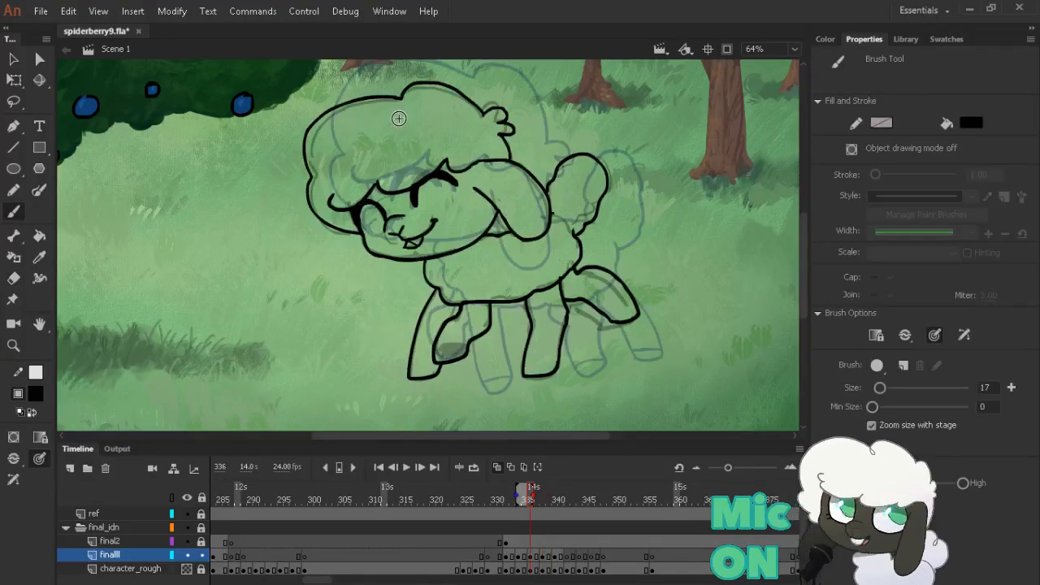
{"action": "key", "text": "alt+period"}
{"action": "key", "text": "alt+comma"}
{"action": "key", "text": "alt+period"}
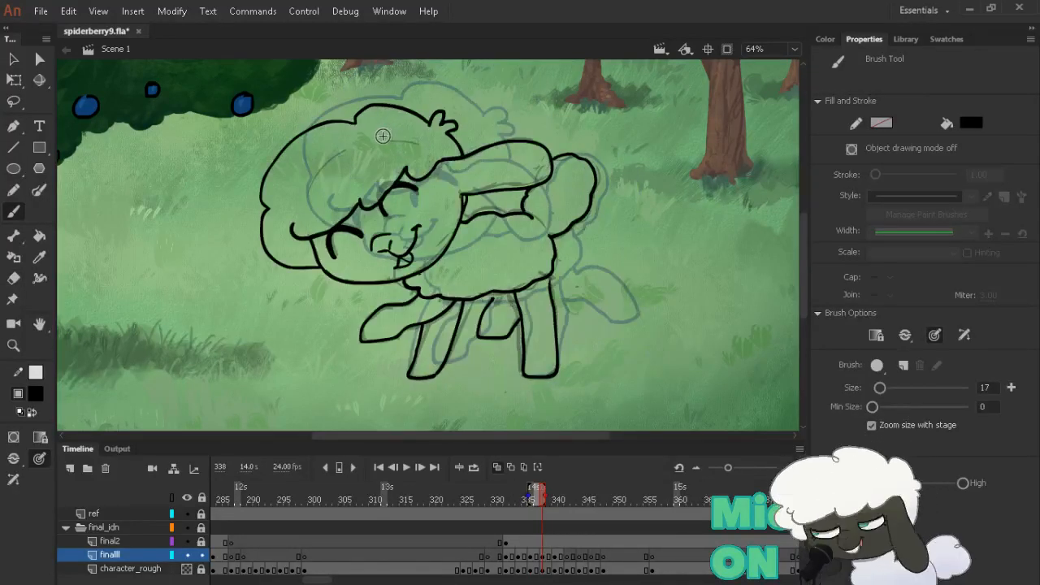
{"action": "key", "text": "alt+comma"}
{"action": "key", "text": "alt+period"}
Cut the wool outline at its joins and delete its front section at frame 338, keeping the top curl
{"action": "key", "text": "e"}
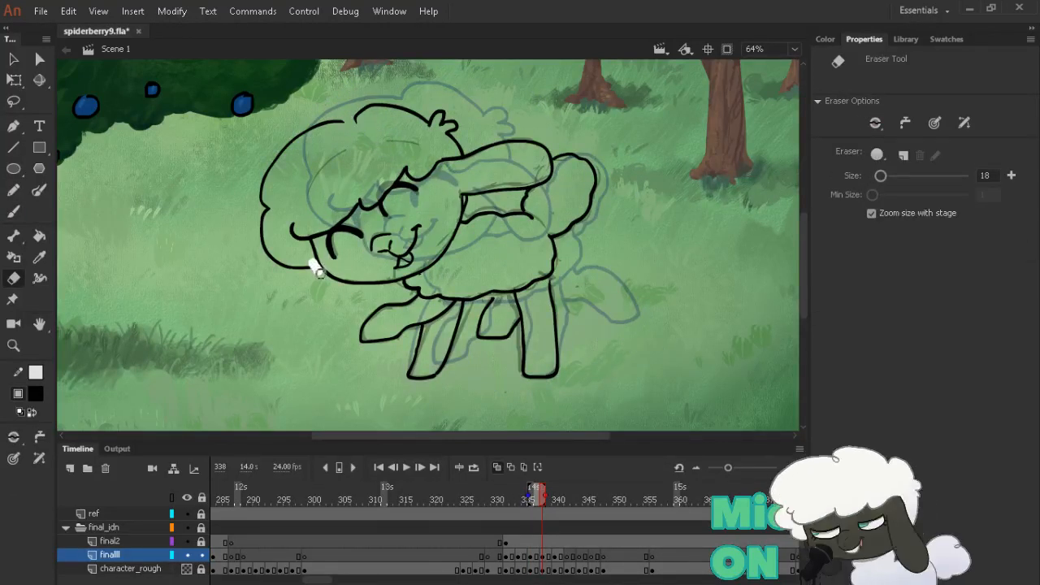
{"action": "left_click_drag", "start_coordinate": [319, 273], "coordinate": [317, 274]}
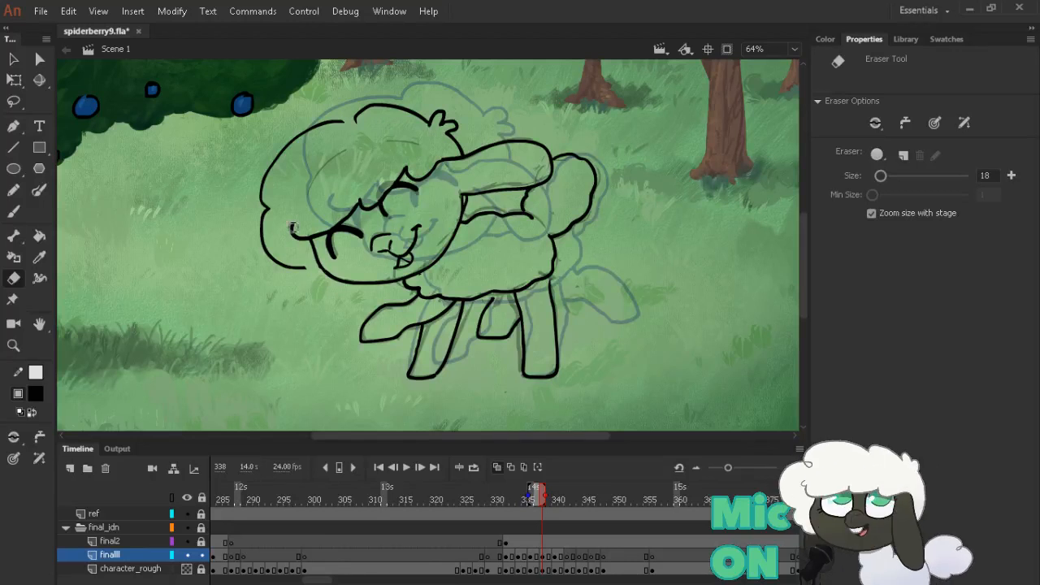
{"action": "left_click", "coordinate": [305, 271], "text": "ctrl"}
{"action": "key", "text": "Delete"}
{"action": "key", "text": "b"}
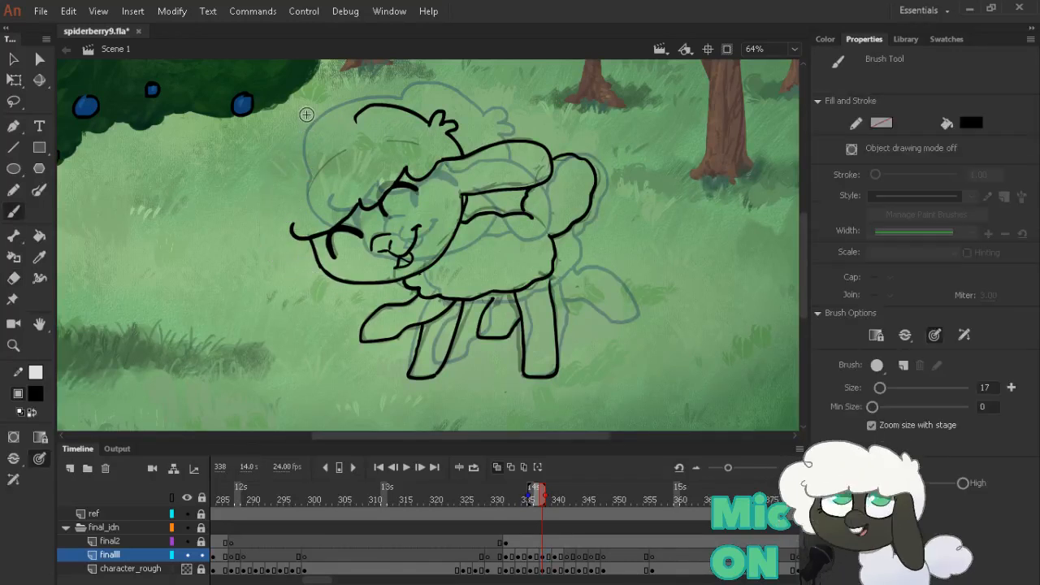
Redraw the front section of the head's wool outline at frame 338, curving farther outward and down to the cheek
{"action": "key", "text": "comma"}
{"action": "key", "text": "comma"}
{"action": "key", "text": "period"}
{"action": "key", "text": "period"}
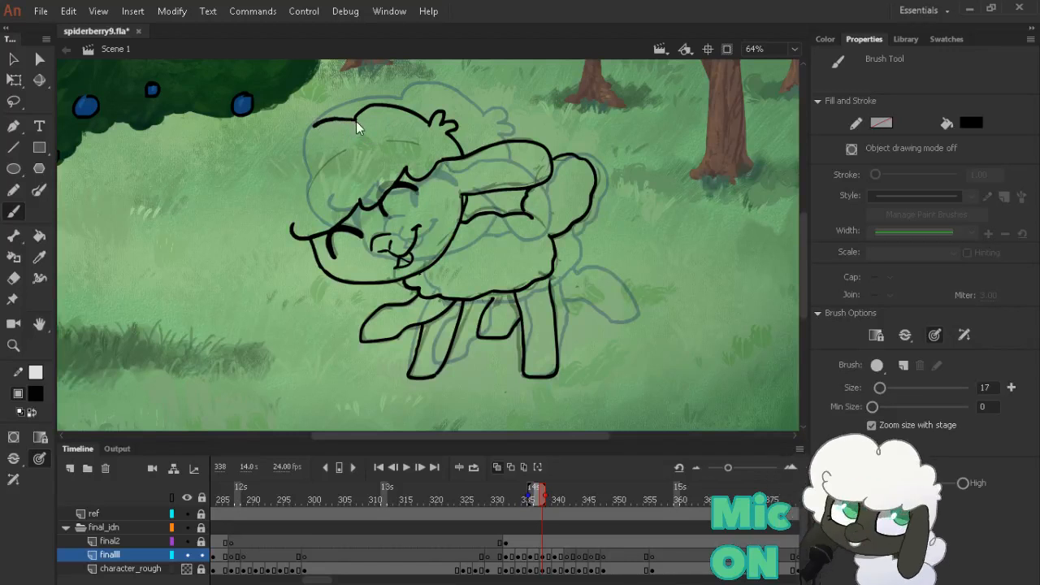
{"action": "mouse_move", "coordinate": [338, 124]}
{"action": "left_mouse_down"}
{"action": "mouse_move", "coordinate": [309, 133]}
{"action": "mouse_move", "coordinate": [267, 176]}
{"action": "mouse_move", "coordinate": [259, 243]}
{"action": "mouse_move", "coordinate": [274, 265]}
{"action": "mouse_move", "coordinate": [333, 272]}
{"action": "left_mouse_up"}
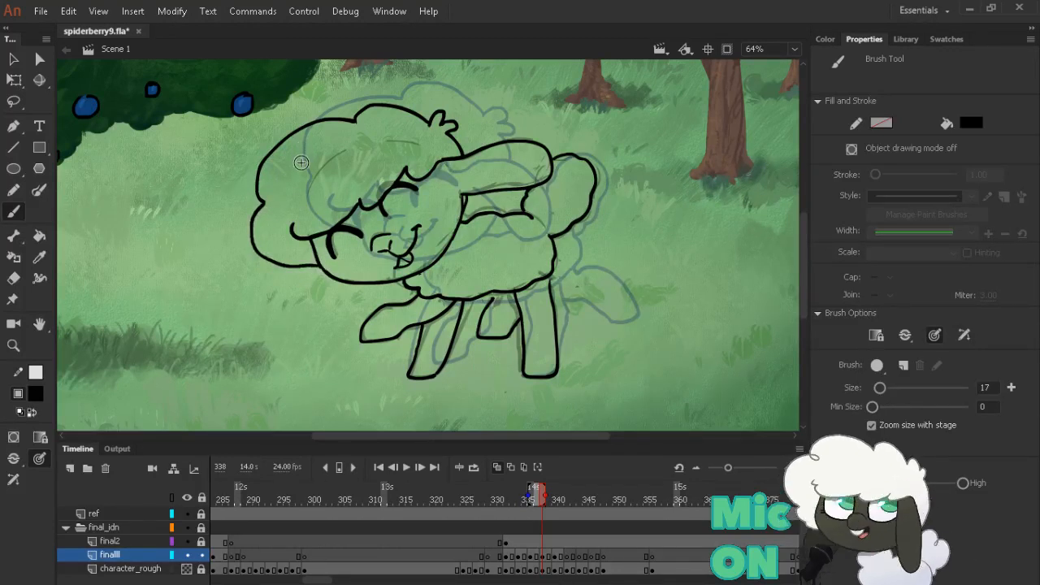
Ink the wool tuft above the ear at frame 340, using frame 338 as reference, and save the file
{"action": "key", "text": "."}
{"action": "key", "text": "."}
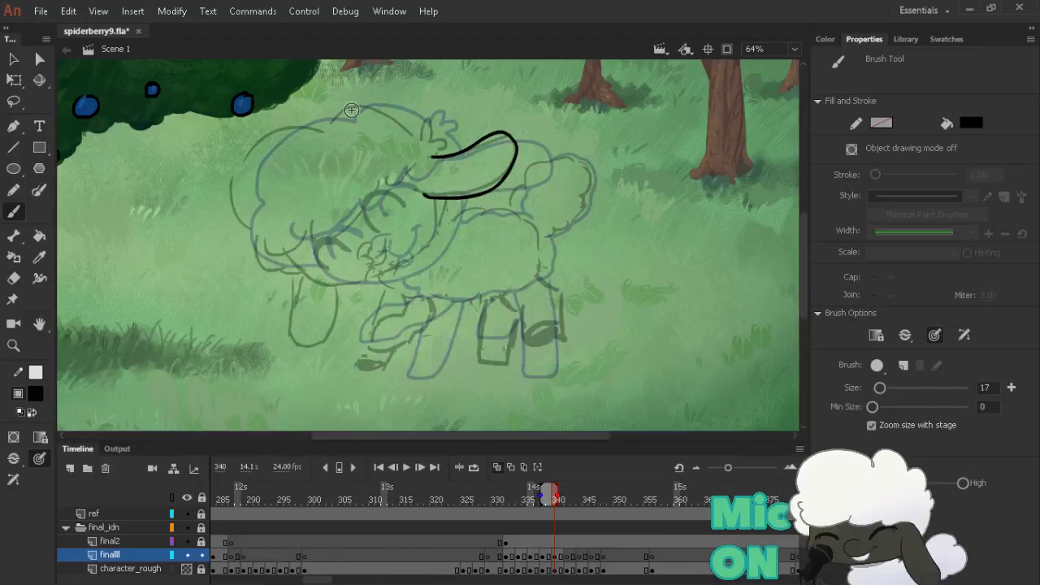
{"action": "key", "text": "comma"}
{"action": "key", "text": "comma"}
{"action": "key", "text": "period"}
{"action": "key", "text": "period"}
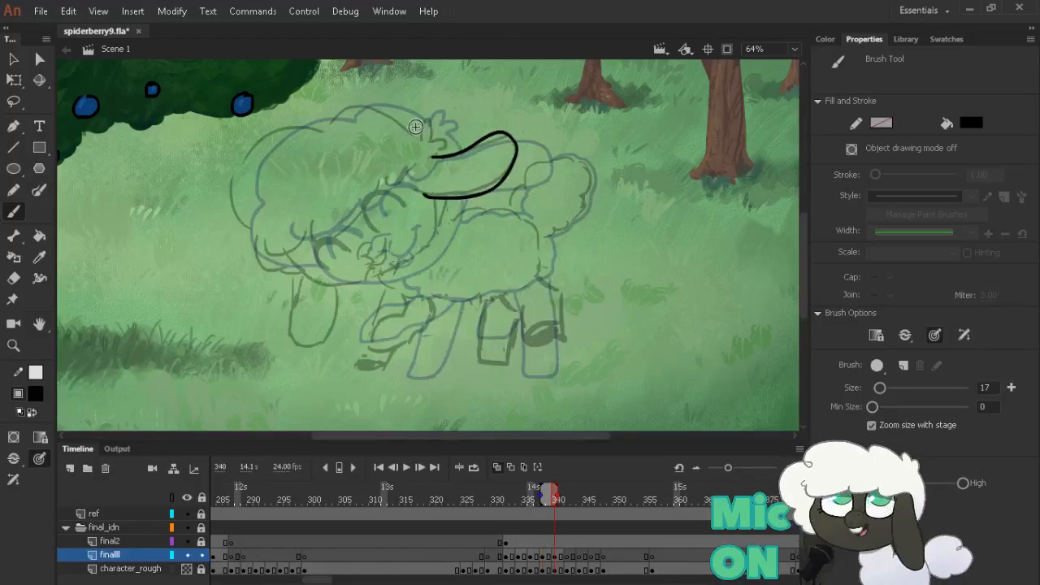
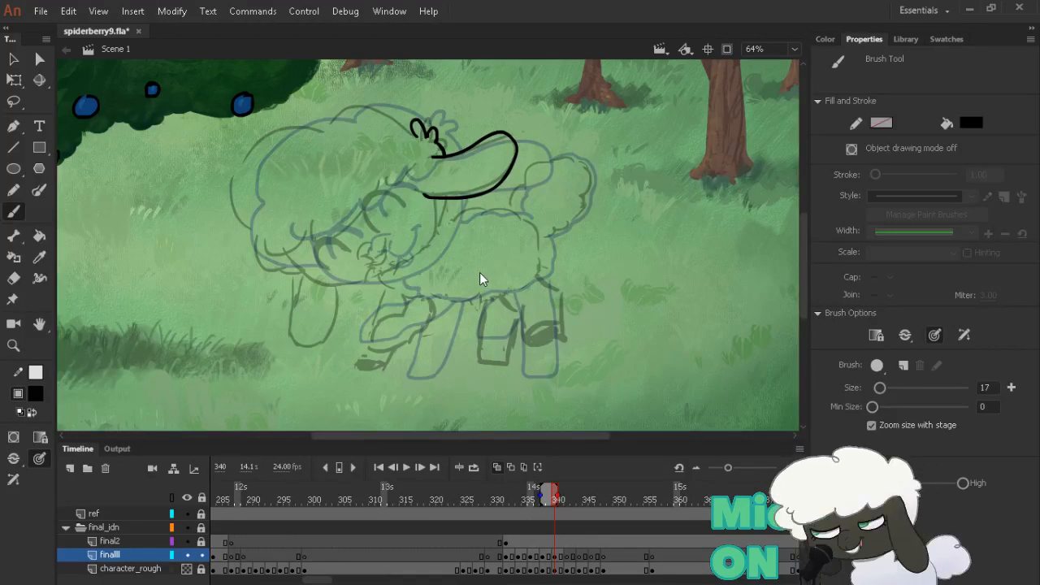
{"action": "key", "text": "ctrl+s"}
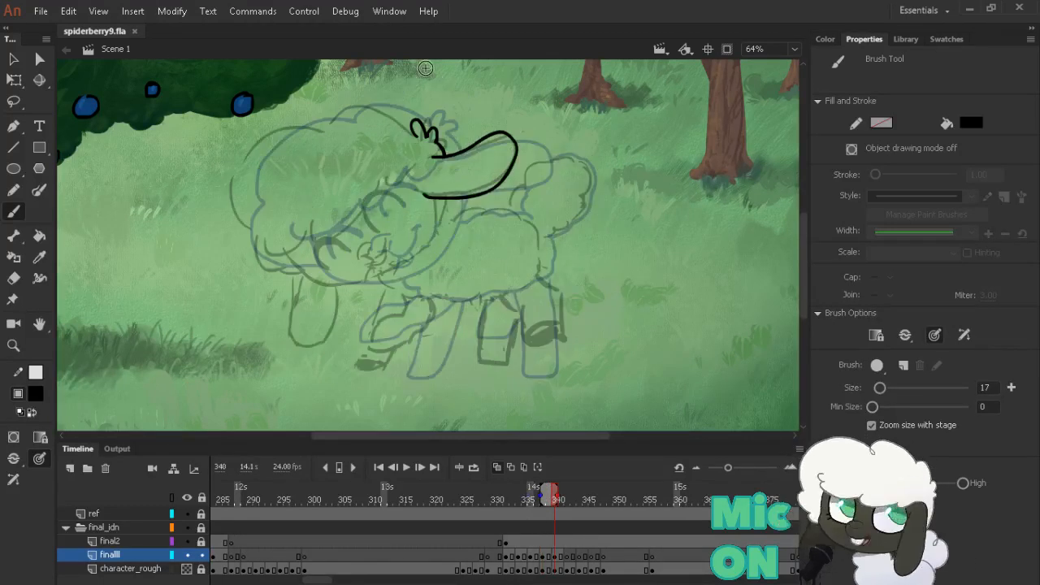
Ink the head's wool outline at frame 340 from the tuft to the cheek, redrawing the front curve to match frame 338
{"action": "mouse_move", "coordinate": [415, 134]}
{"action": "left_mouse_down"}
{"action": "mouse_move", "coordinate": [354, 121]}
{"action": "mouse_move", "coordinate": [333, 145]}
{"action": "mouse_move", "coordinate": [274, 159]}
{"action": "mouse_move", "coordinate": [245, 189]}
{"action": "mouse_move", "coordinate": [253, 227]}
{"action": "left_mouse_up"}
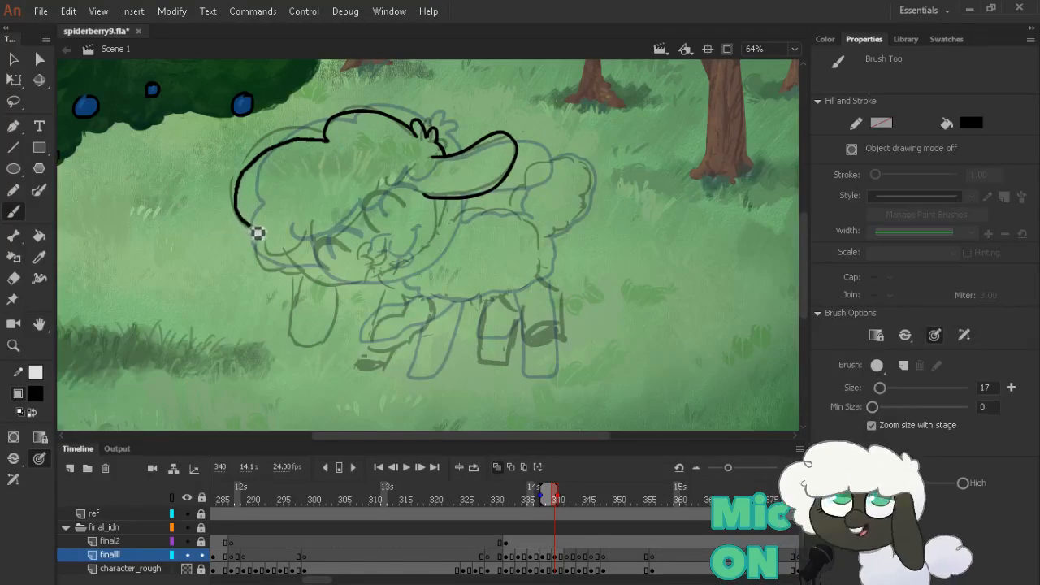
{"action": "key", "text": "comma"}
{"action": "key", "text": "period"}
{"action": "key", "text": "comma"}
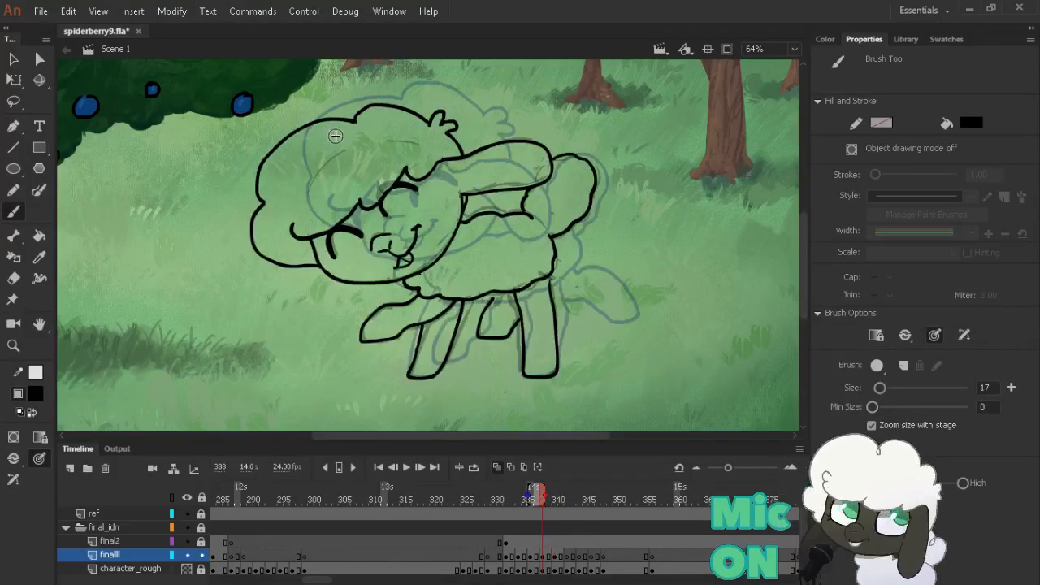
{"action": "key", "text": "period"}
{"action": "key", "text": "ctrl+z"}
{"action": "mouse_move", "coordinate": [330, 146]}
{"action": "left_mouse_down"}
{"action": "mouse_move", "coordinate": [282, 167]}
{"action": "mouse_move", "coordinate": [257, 202]}
{"action": "mouse_move", "coordinate": [270, 228]}
{"action": "mouse_move", "coordinate": [261, 220]}
{"action": "mouse_move", "coordinate": [268, 276]}
{"action": "mouse_move", "coordinate": [311, 286]}
{"action": "left_mouse_up"}
{"action": "key", "text": "comma"}
{"action": "key", "text": "period"}
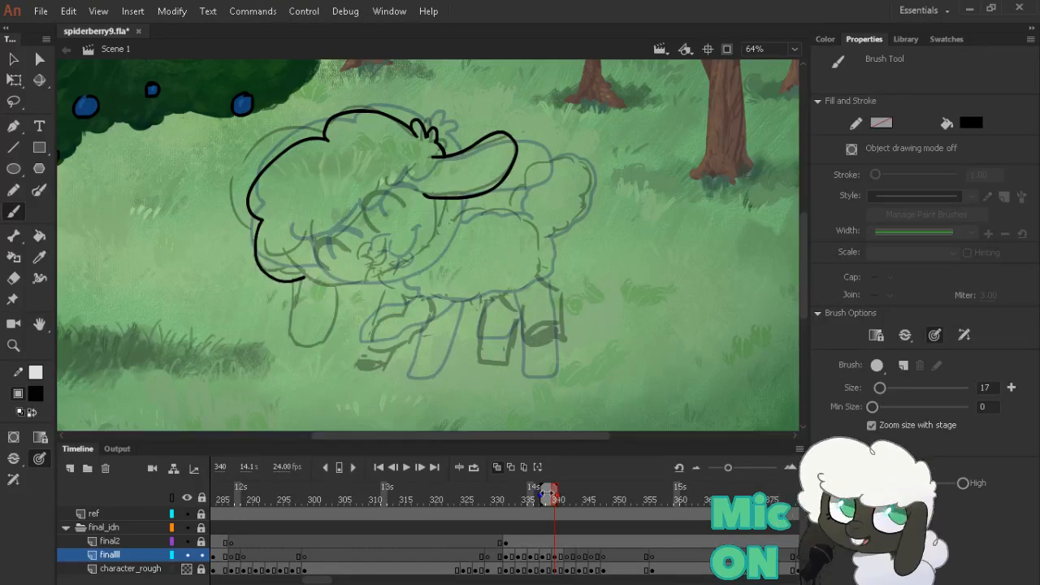
Adjust the onion skin range around frame 340 and ink the lower face outline and the scalloped edge of the fringe
{"action": "left_click", "coordinate": [543, 497]}
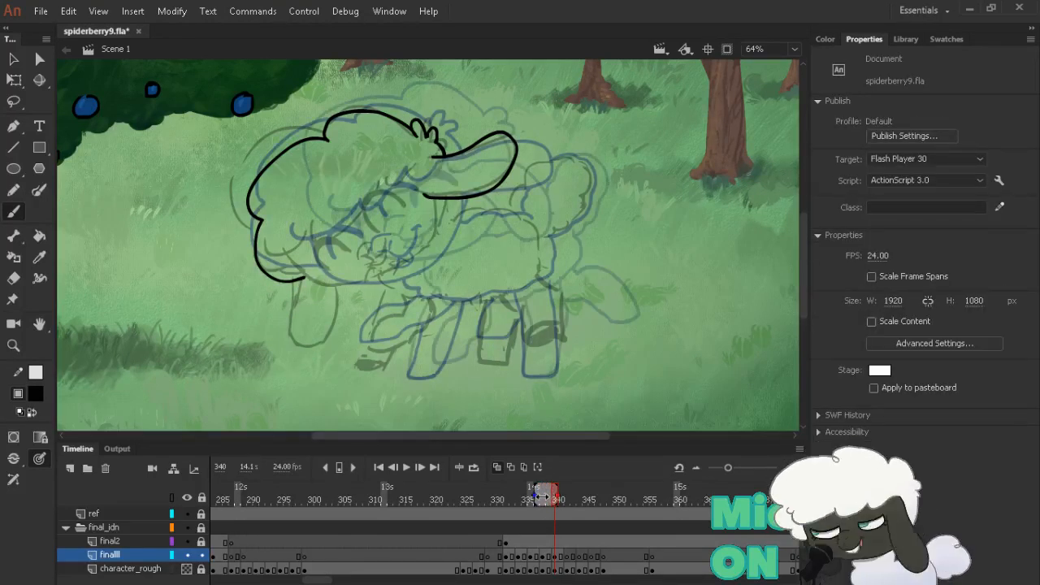
{"action": "left_click_drag", "start_coordinate": [542, 495], "coordinate": [565, 497]}
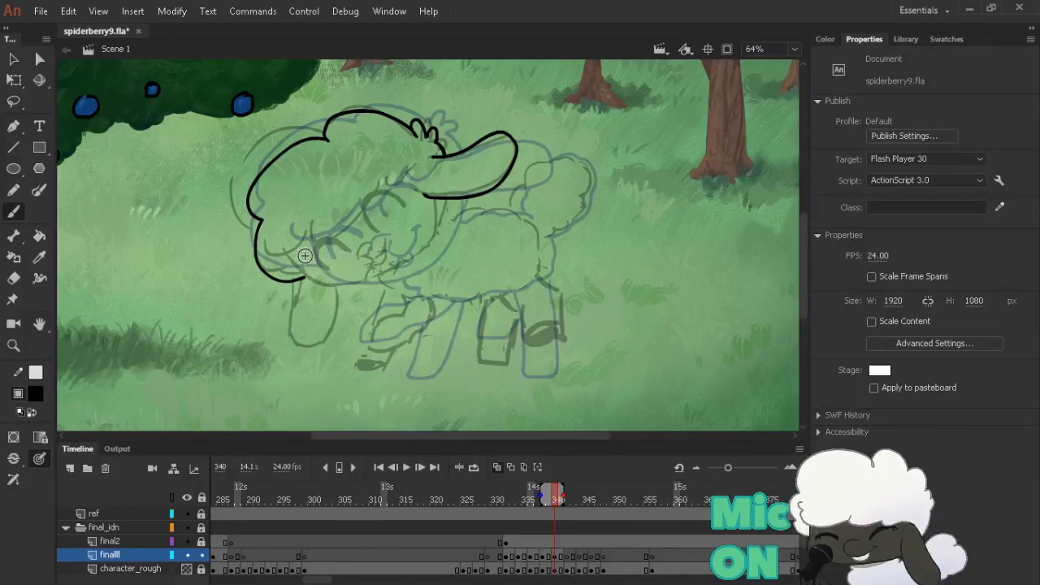
{"action": "mouse_move", "coordinate": [437, 199]}
{"action": "left_mouse_down"}
{"action": "mouse_move", "coordinate": [439, 247]}
{"action": "mouse_move", "coordinate": [419, 273]}
{"action": "mouse_move", "coordinate": [346, 291]}
{"action": "left_mouse_up"}
{"action": "key", "text": "ctrl+z"}
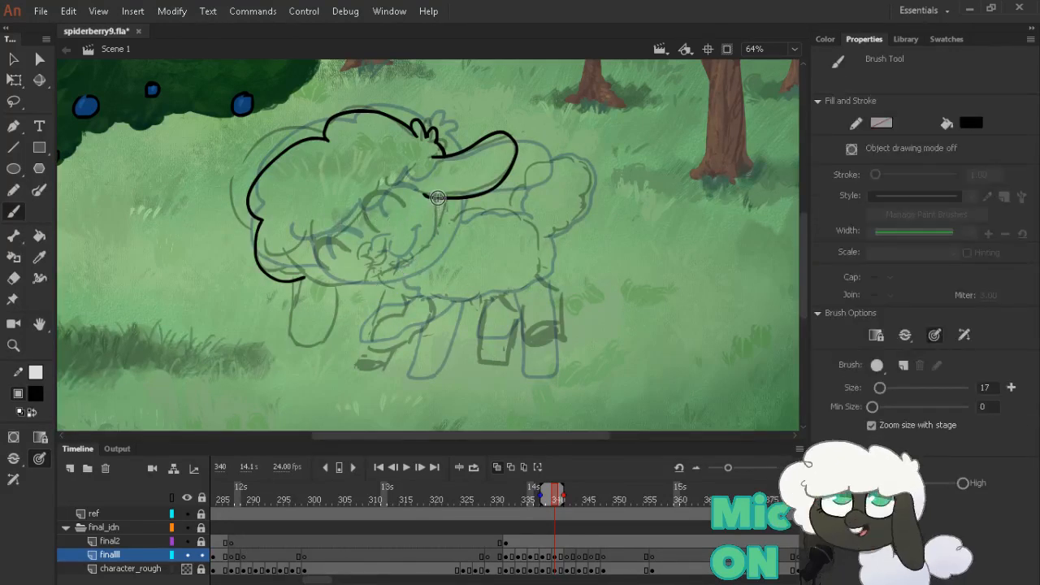
{"action": "mouse_move", "coordinate": [436, 199]}
{"action": "left_mouse_down"}
{"action": "mouse_move", "coordinate": [442, 228]}
{"action": "mouse_move", "coordinate": [431, 255]}
{"action": "mouse_move", "coordinate": [365, 295]}
{"action": "mouse_move", "coordinate": [341, 298]}
{"action": "mouse_move", "coordinate": [317, 254]}
{"action": "mouse_move", "coordinate": [273, 256]}
{"action": "mouse_move", "coordinate": [270, 236]}
{"action": "mouse_move", "coordinate": [287, 244]}
{"action": "left_mouse_up"}
{"action": "key", "text": "e"}
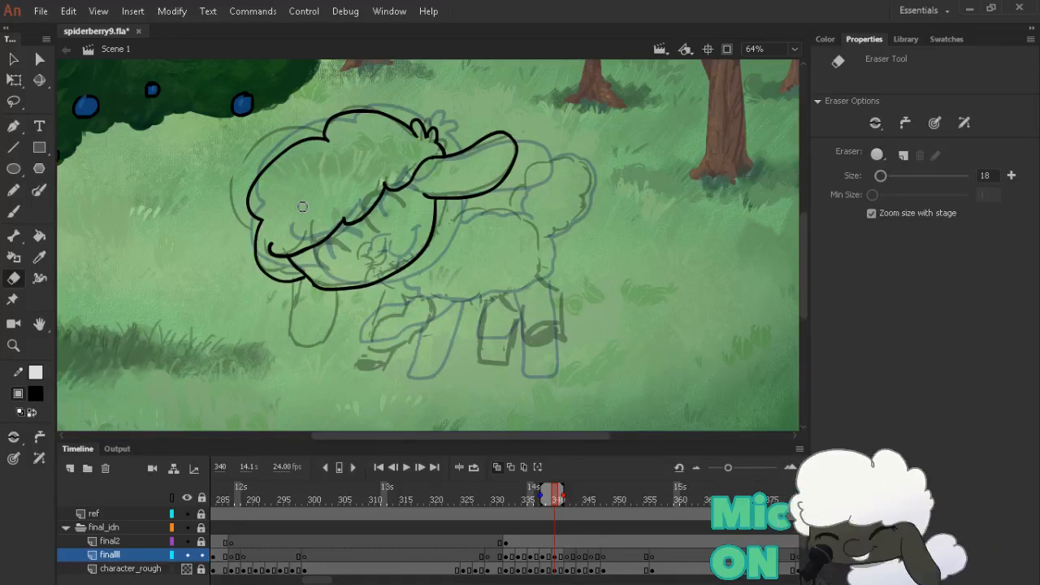
Ink both closed eyes with their lashes below the fringe at frame 340, save the file and compare with the earlier frames
{"action": "key", "text": "comma"}
{"action": "key", "text": "period"}
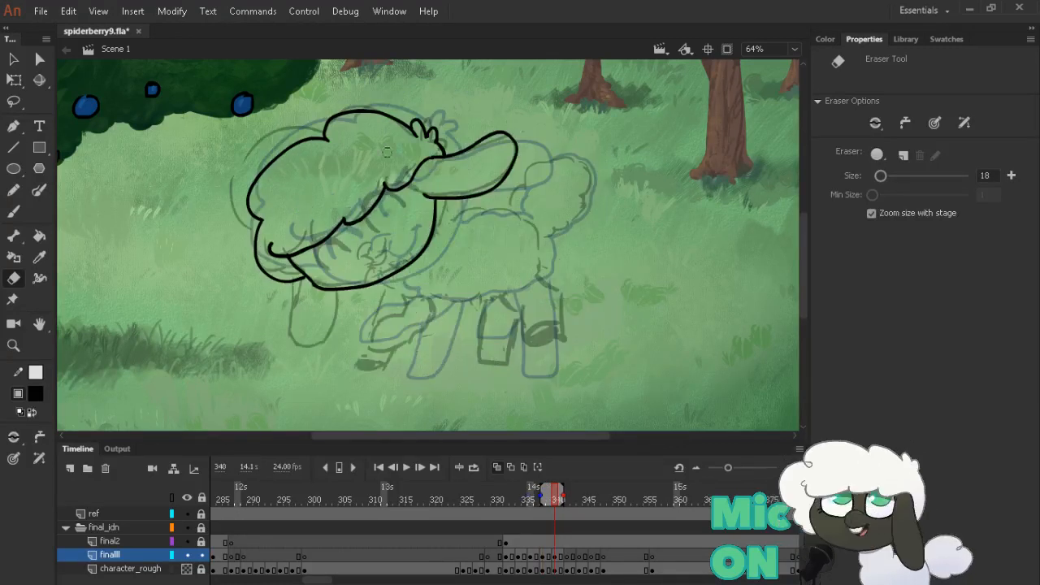
{"action": "key", "text": "b"}
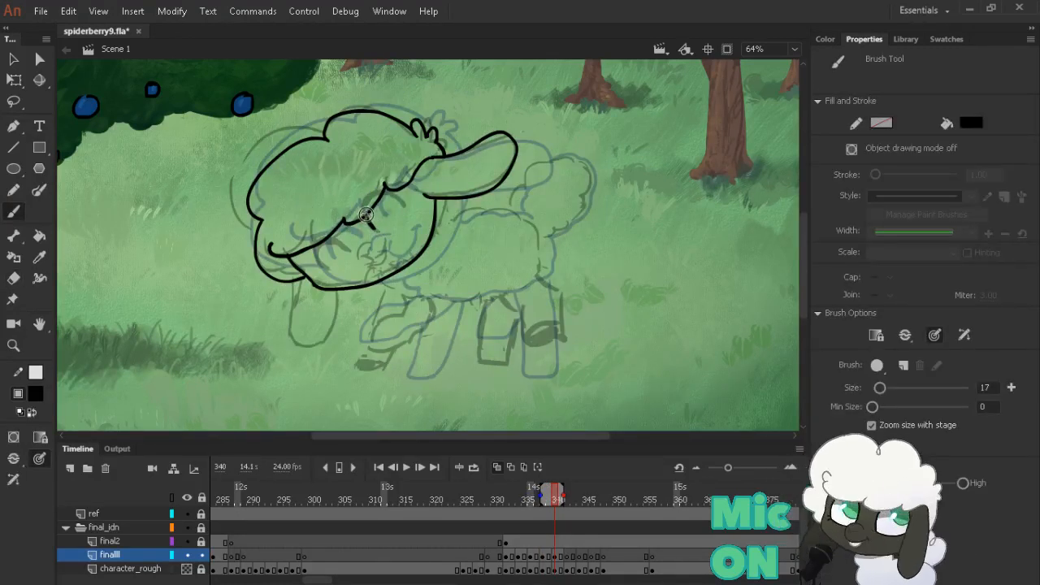
{"action": "left_click_drag", "start_coordinate": [378, 195], "coordinate": [409, 214]}
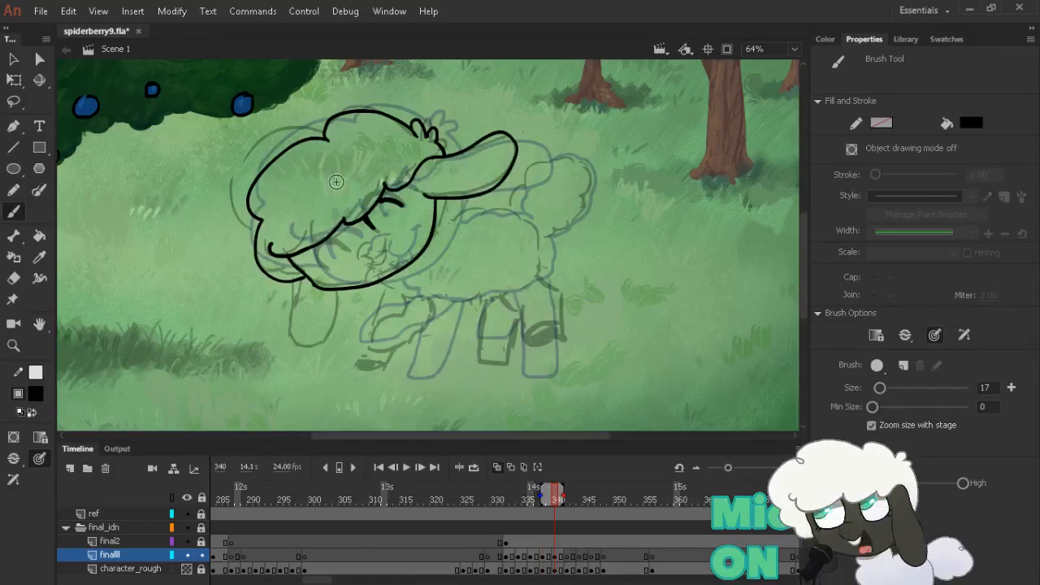
{"action": "mouse_move", "coordinate": [354, 252]}
{"action": "left_mouse_down"}
{"action": "mouse_move", "coordinate": [317, 244]}
{"action": "mouse_move", "coordinate": [351, 251]}
{"action": "left_mouse_up"}
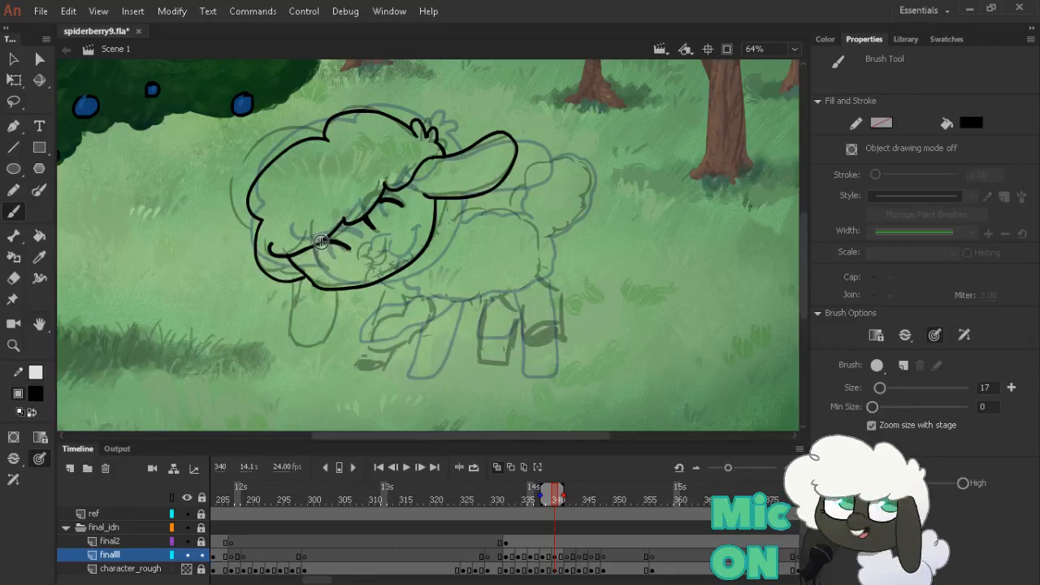
{"action": "left_click_drag", "start_coordinate": [323, 243], "coordinate": [317, 257]}
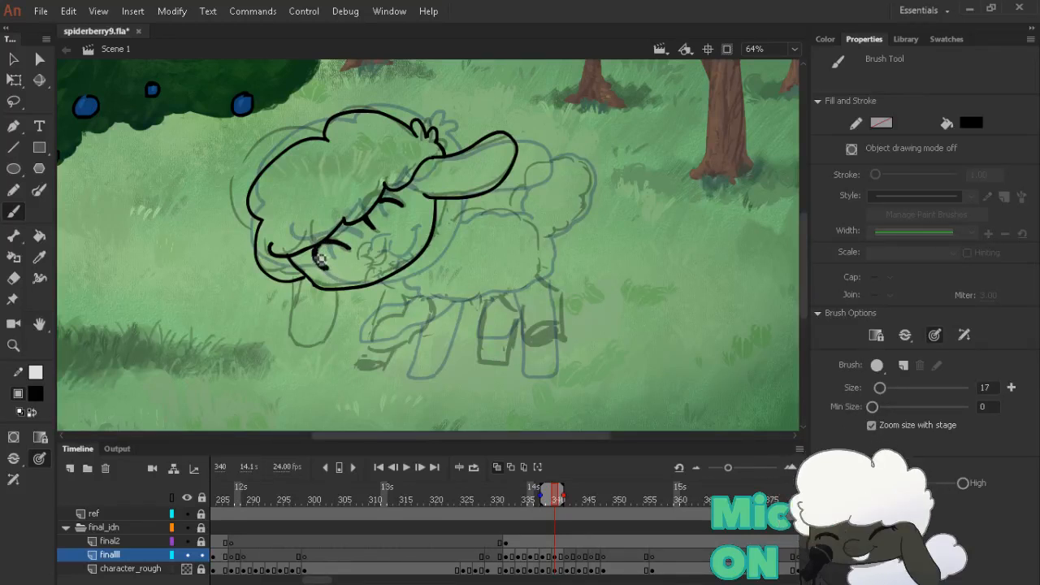
{"action": "key", "text": "ctrl+s"}
{"action": "key", "text": "comma"}
{"action": "key", "text": "comma"}
{"action": "key", "text": "period"}
{"action": "key", "text": "period"}
{"action": "key", "text": "e"}
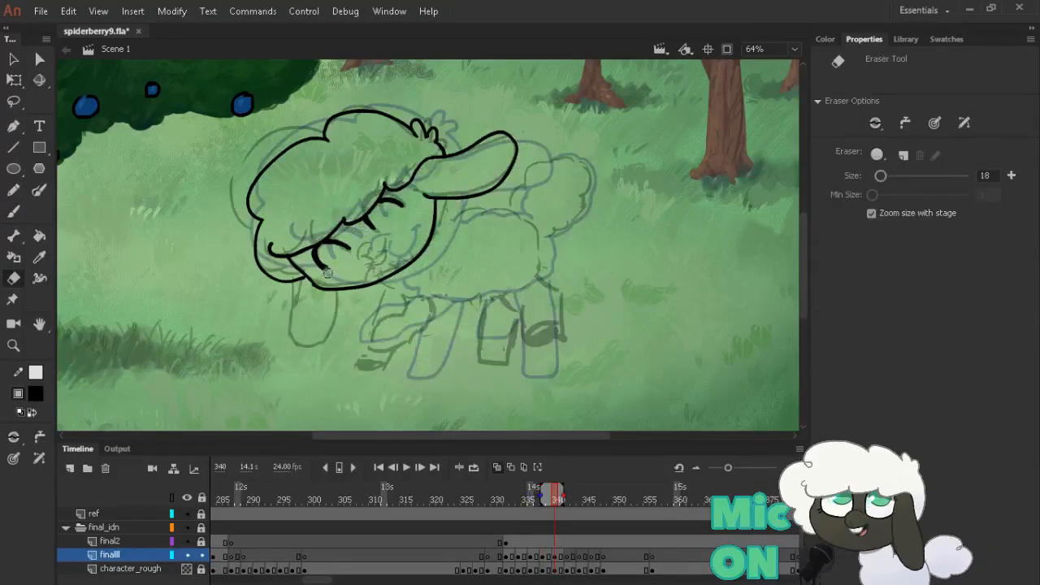
Ink the nose and the small mouth at frame 340, using frame 338 as reference
{"action": "key", "text": "b"}
{"action": "key", "text": "comma"}
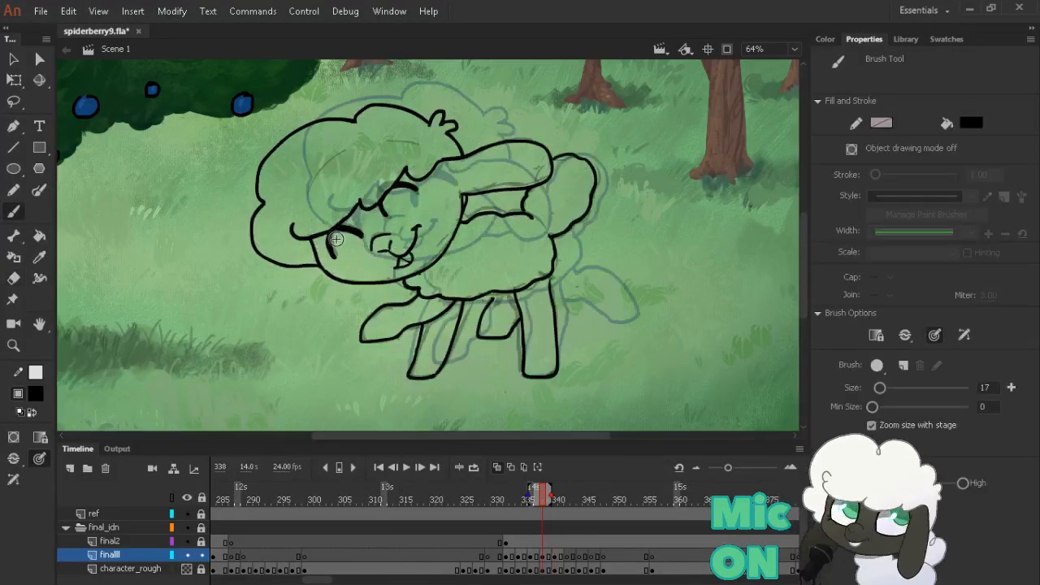
{"action": "key", "text": "period"}
{"action": "left_click_drag", "start_coordinate": [335, 242], "coordinate": [366, 258]}
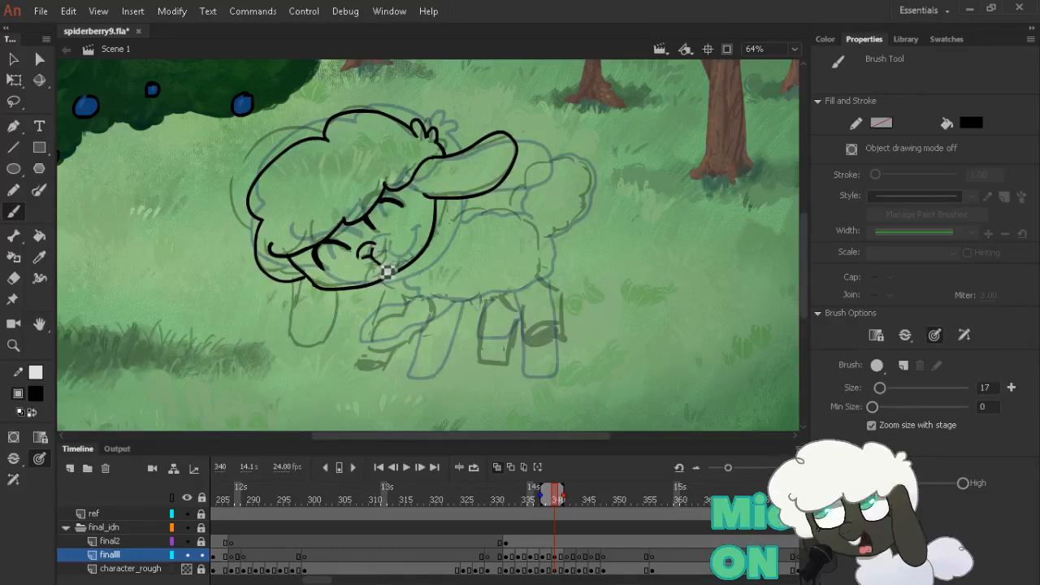
{"action": "left_click_drag", "start_coordinate": [393, 273], "coordinate": [396, 248]}
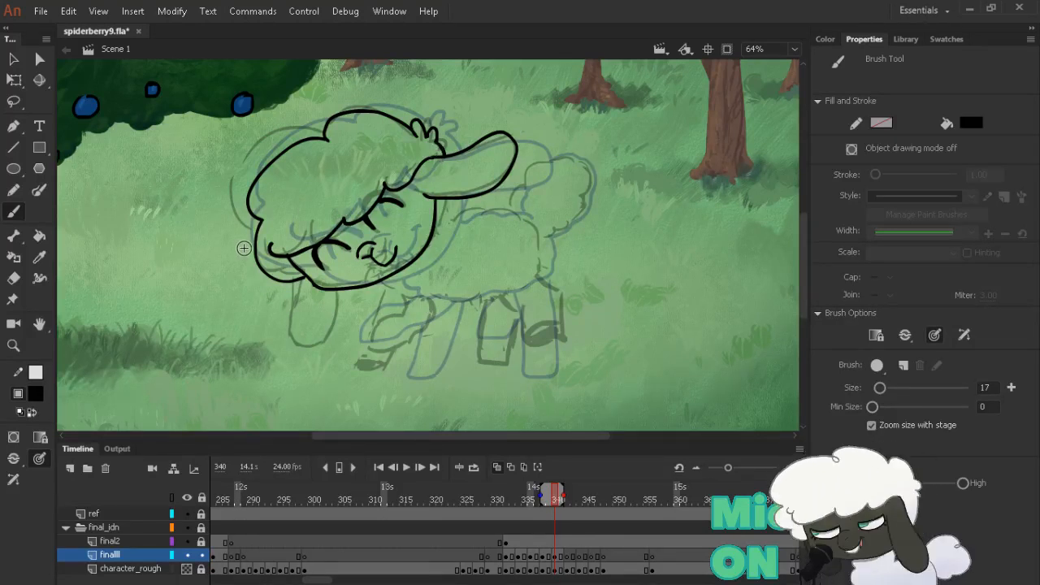
Ink the fluffy tail and the scalloped wool outline of the body at frame 340, checking against frame 338
{"action": "key", "text": "comma"}
{"action": "key", "text": "period"}
{"action": "key", "text": "comma"}
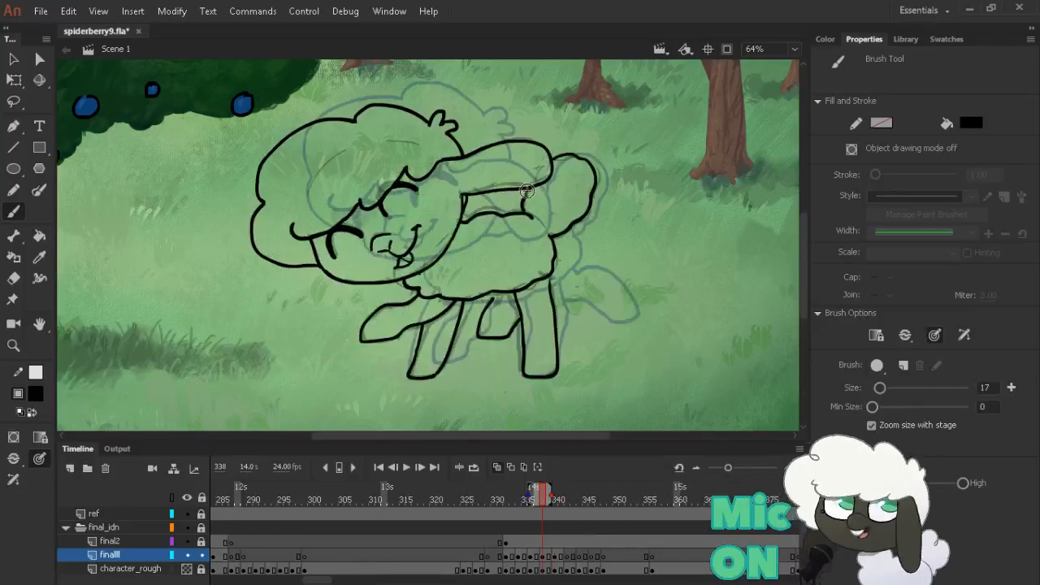
{"action": "key", "text": "period"}
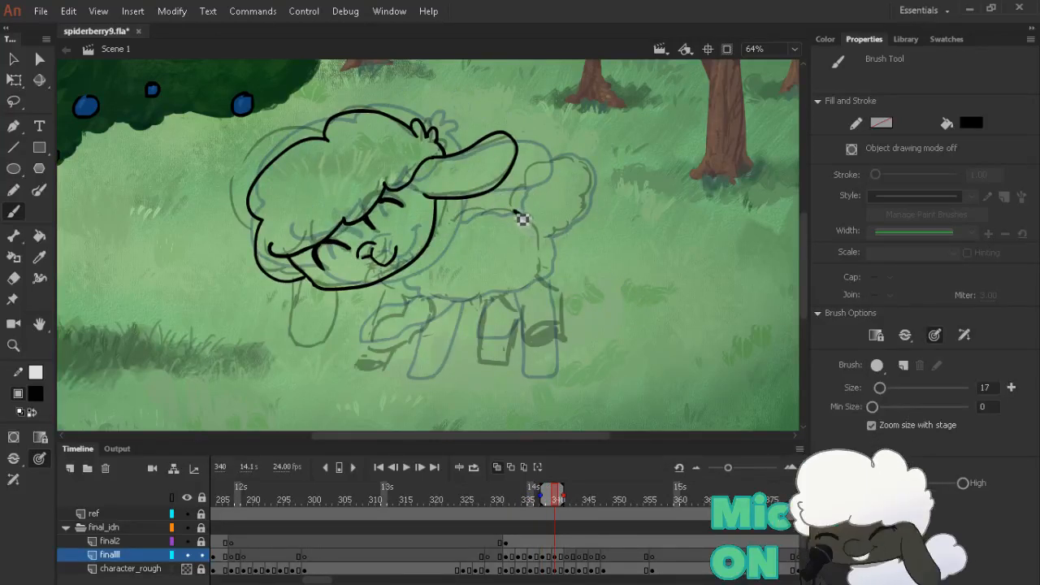
{"action": "mouse_move", "coordinate": [511, 218]}
{"action": "left_mouse_down"}
{"action": "mouse_move", "coordinate": [445, 229]}
{"action": "mouse_move", "coordinate": [446, 201]}
{"action": "left_mouse_up"}
{"action": "key", "text": "comma"}
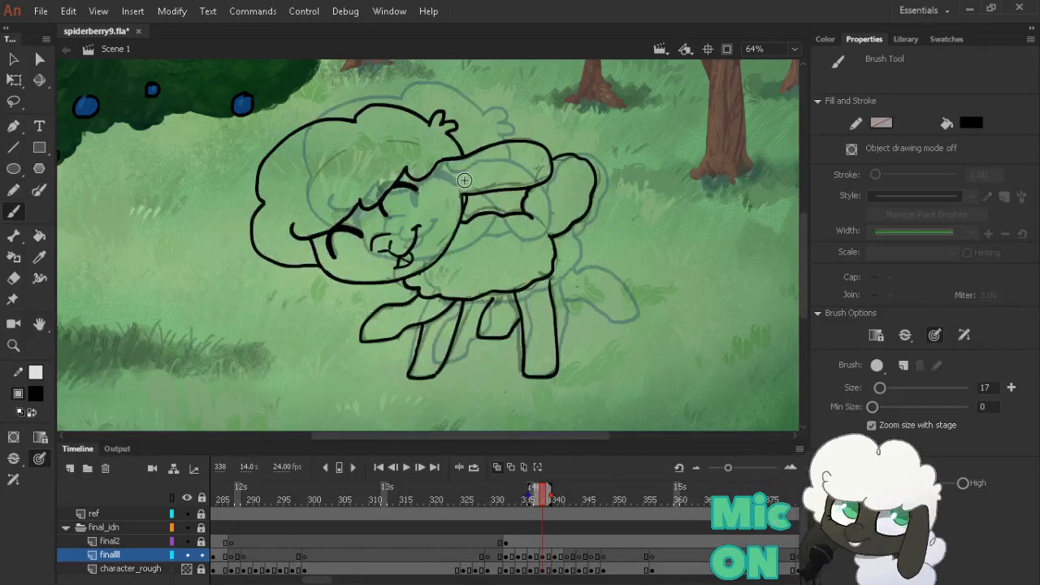
{"action": "key", "text": "period"}
{"action": "mouse_move", "coordinate": [523, 207]}
{"action": "left_mouse_down"}
{"action": "mouse_move", "coordinate": [506, 205]}
{"action": "mouse_move", "coordinate": [557, 163]}
{"action": "mouse_move", "coordinate": [590, 175]}
{"action": "mouse_move", "coordinate": [588, 217]}
{"action": "mouse_move", "coordinate": [562, 239]}
{"action": "mouse_move", "coordinate": [538, 236]}
{"action": "mouse_move", "coordinate": [545, 279]}
{"action": "mouse_move", "coordinate": [529, 295]}
{"action": "mouse_move", "coordinate": [435, 304]}
{"action": "mouse_move", "coordinate": [388, 293]}
{"action": "mouse_move", "coordinate": [380, 278]}
{"action": "left_mouse_up"}
{"action": "key", "text": "comma"}
{"action": "key", "text": "period"}
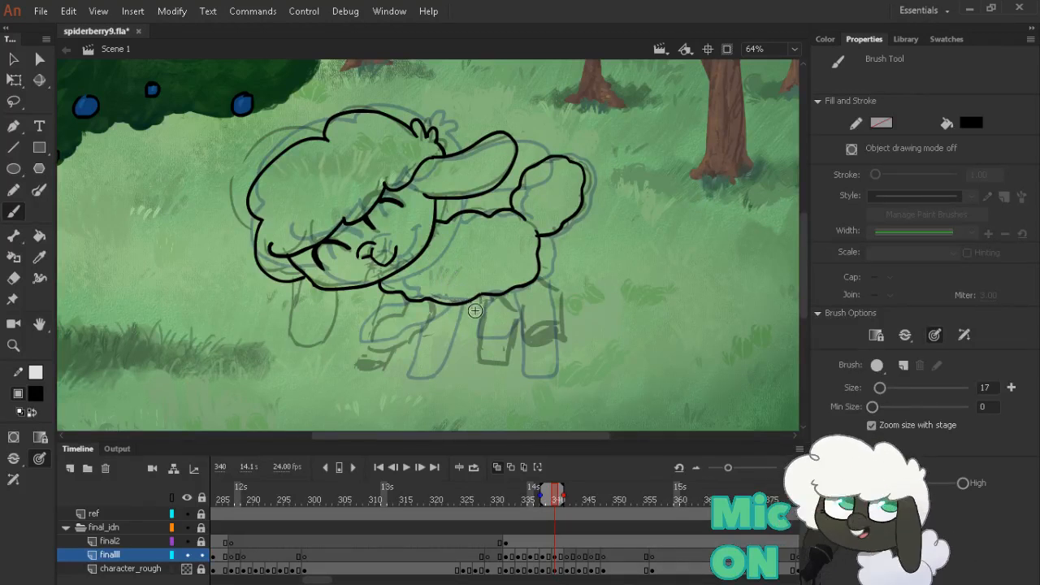
Ink both hind legs below the body at frame 340, using frame 338 as reference, and save the file
{"action": "key", "text": "comma"}
{"action": "key", "text": "comma"}
{"action": "key", "text": "period"}
{"action": "key", "text": "period"}
{"action": "key", "text": "comma"}
{"action": "key", "text": "comma"}
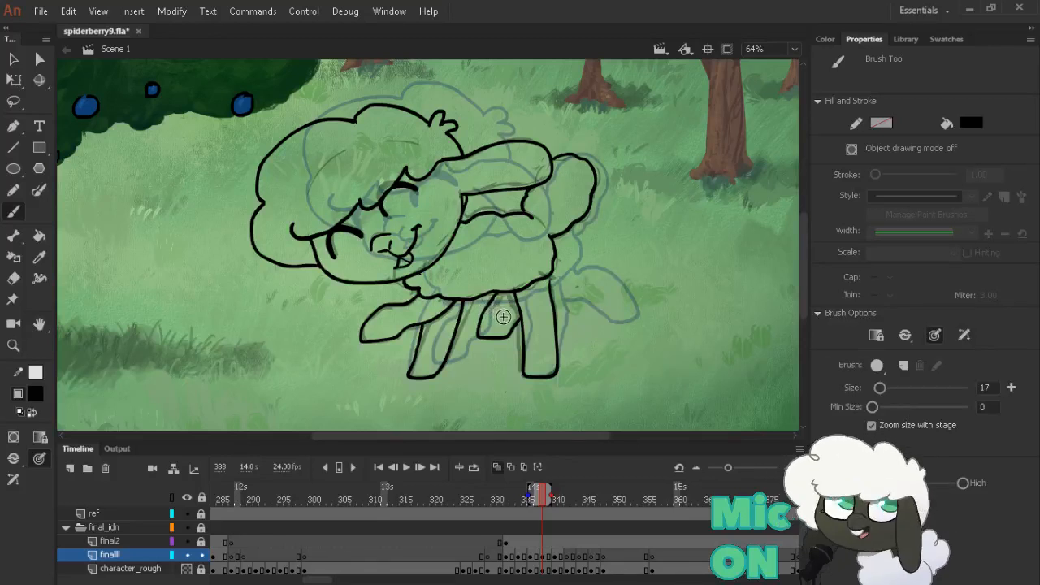
{"action": "key", "text": "period"}
{"action": "key", "text": "period"}
{"action": "mouse_move", "coordinate": [486, 297]}
{"action": "left_mouse_down"}
{"action": "mouse_move", "coordinate": [484, 367]}
{"action": "mouse_move", "coordinate": [517, 369]}
{"action": "mouse_move", "coordinate": [506, 362]}
{"action": "mouse_move", "coordinate": [516, 362]}
{"action": "mouse_move", "coordinate": [513, 316]}
{"action": "left_mouse_up"}
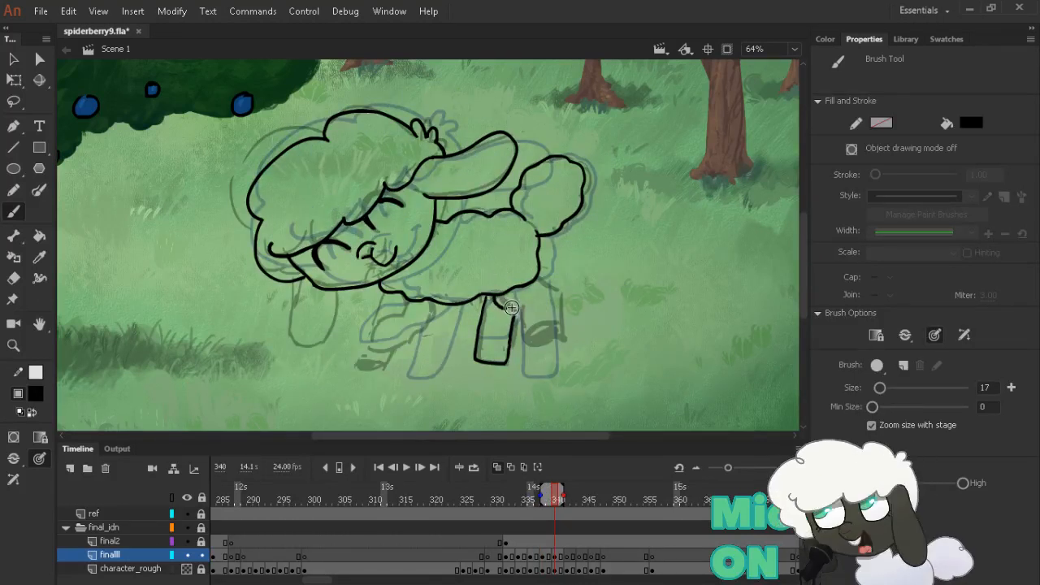
{"action": "mouse_move", "coordinate": [495, 298]}
{"action": "left_mouse_down"}
{"action": "mouse_move", "coordinate": [527, 318]}
{"action": "mouse_move", "coordinate": [521, 310]}
{"action": "mouse_move", "coordinate": [537, 348]}
{"action": "mouse_move", "coordinate": [544, 338]}
{"action": "mouse_move", "coordinate": [524, 337]}
{"action": "mouse_move", "coordinate": [544, 353]}
{"action": "left_mouse_up"}
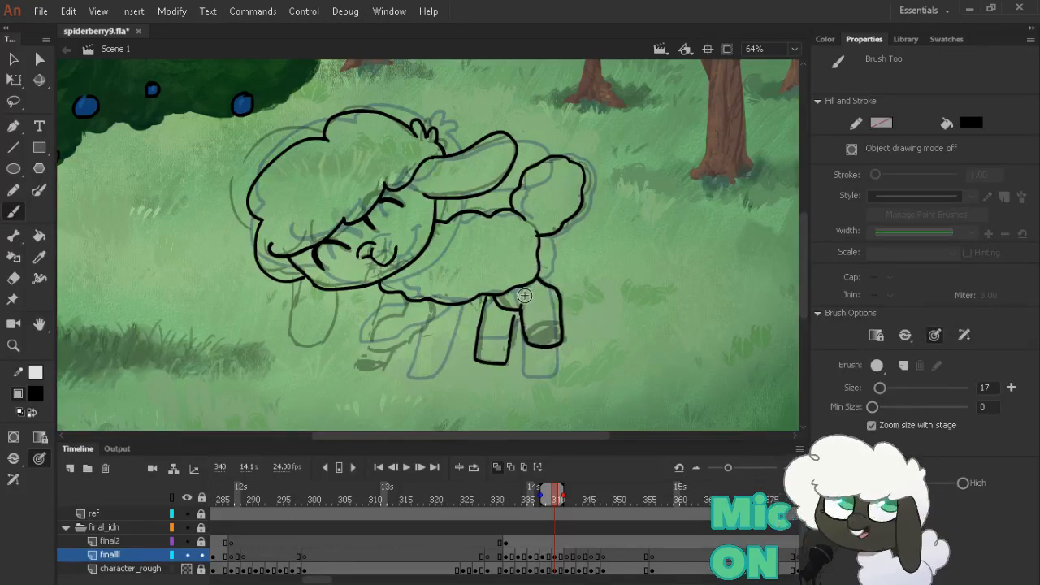
{"action": "key", "text": "ctrl+s"}
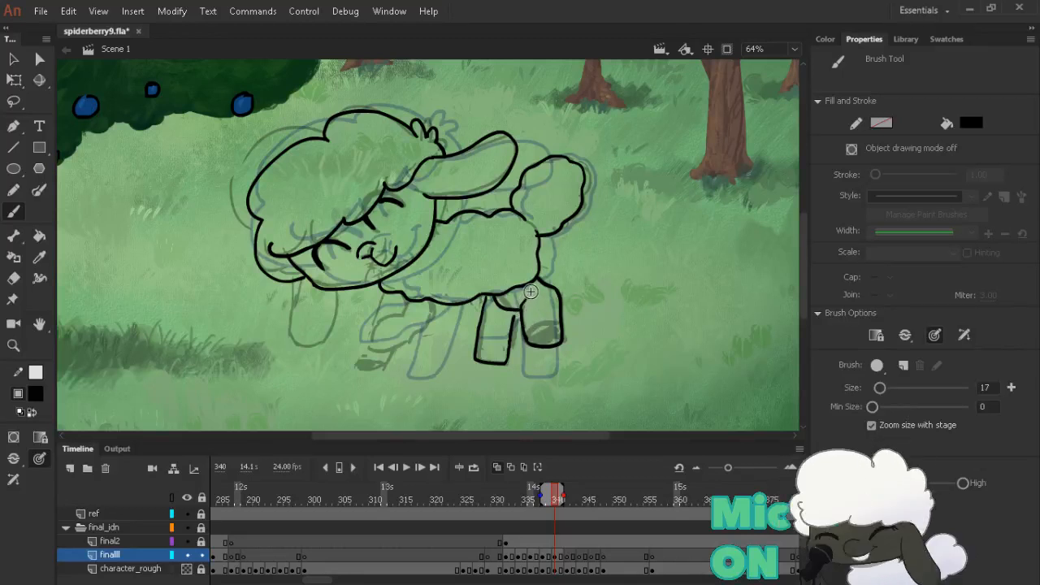
Flip between the drawings at frames 338, 340 and 342 to examine how the legs and body move
{"action": "key", "text": "period"}
{"action": "key", "text": "period"}
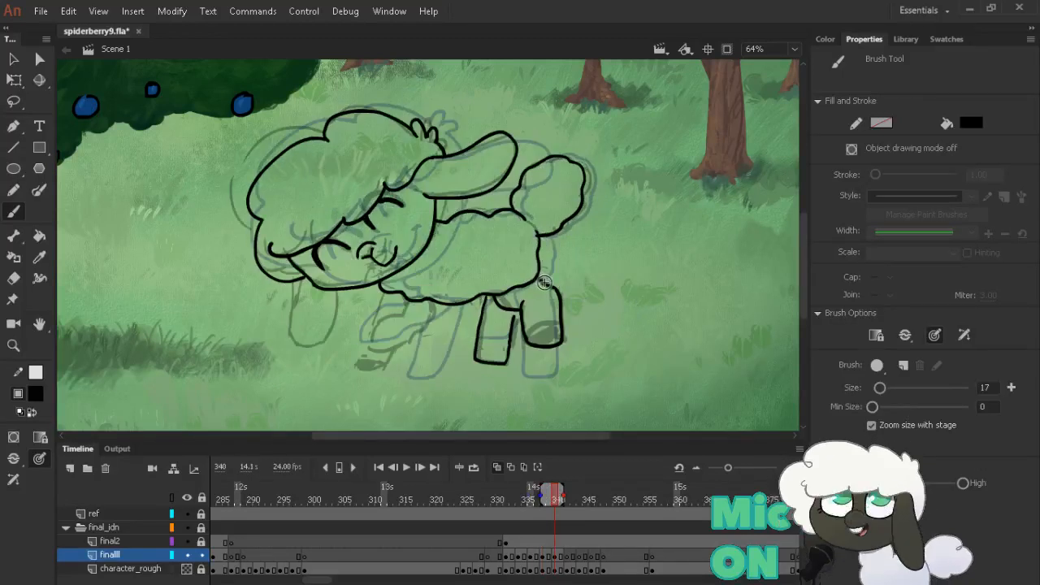
{"action": "key", "text": "comma"}
{"action": "key", "text": "comma"}
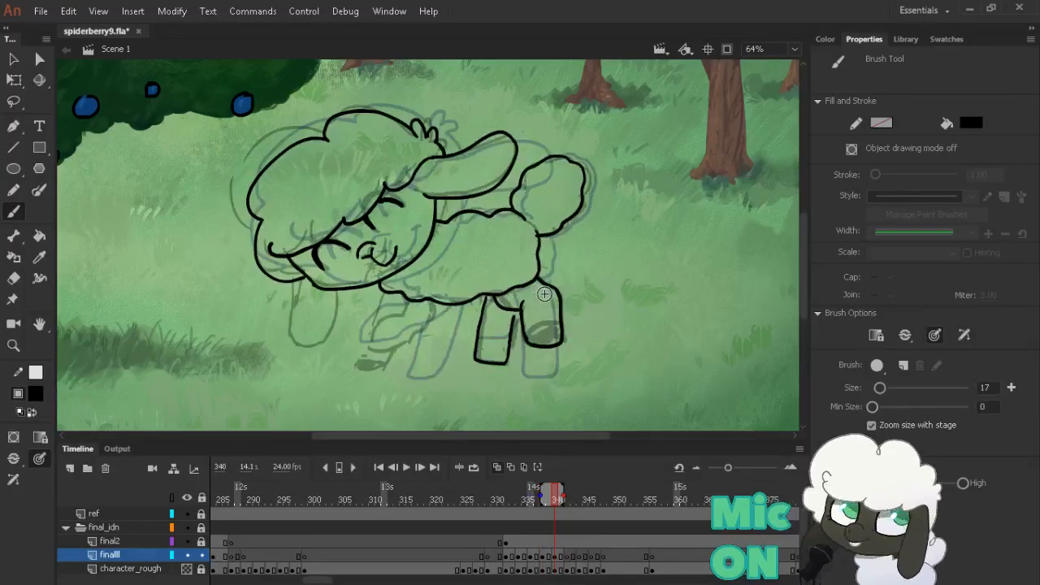
{"action": "key", "text": "period"}
{"action": "key", "text": "period"}
{"action": "key", "text": "comma"}
{"action": "key", "text": "comma"}
{"action": "key", "text": "period"}
{"action": "key", "text": "period"}
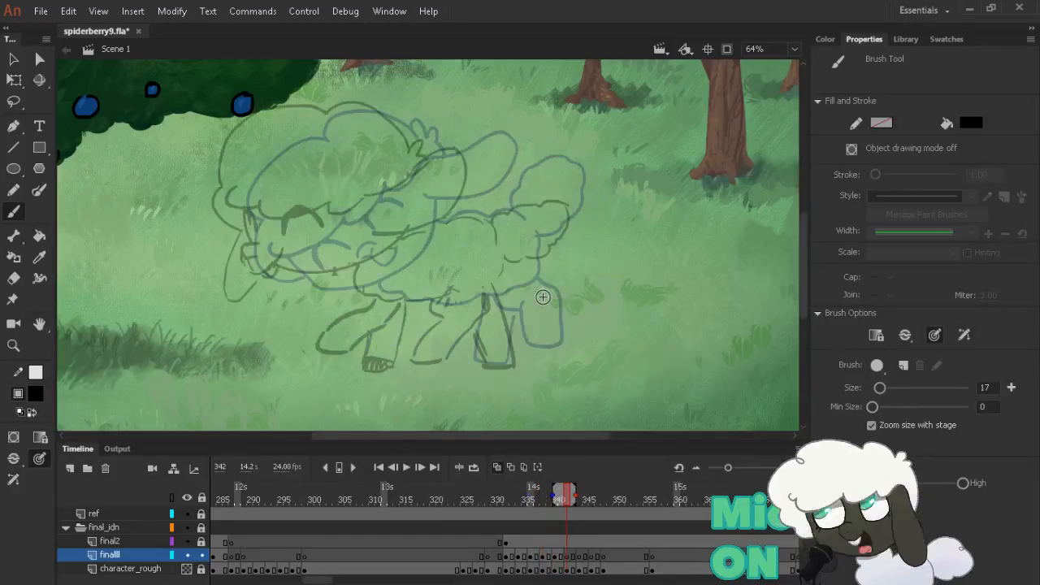
{"action": "key", "text": "comma"}
{"action": "key", "text": "comma"}
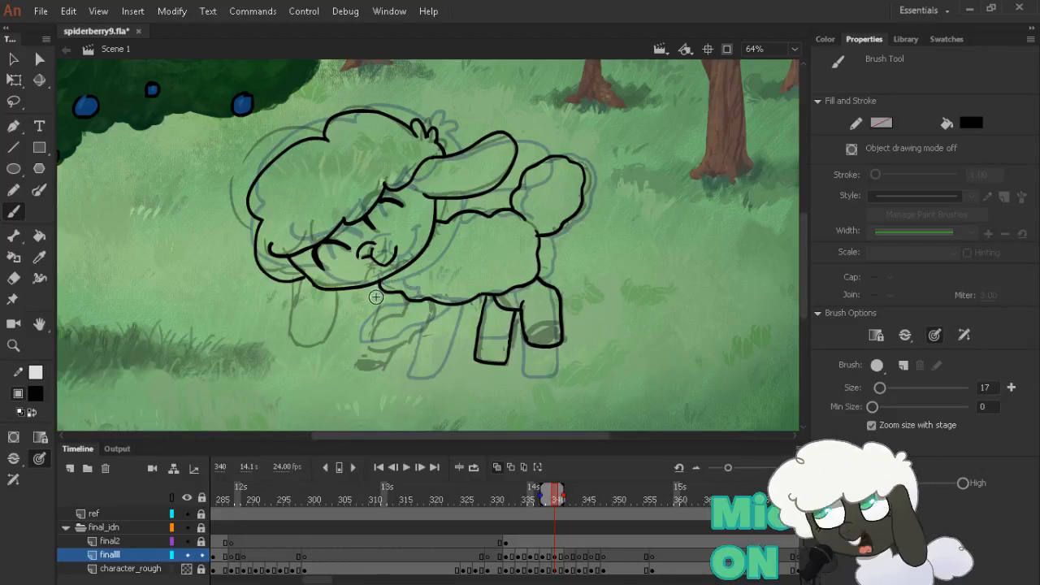
{"action": "key", "text": "comma"}
{"action": "key", "text": "comma"}
{"action": "key", "text": "period"}
{"action": "key", "text": "period"}
{"action": "key", "text": "period"}
{"action": "key", "text": "period"}
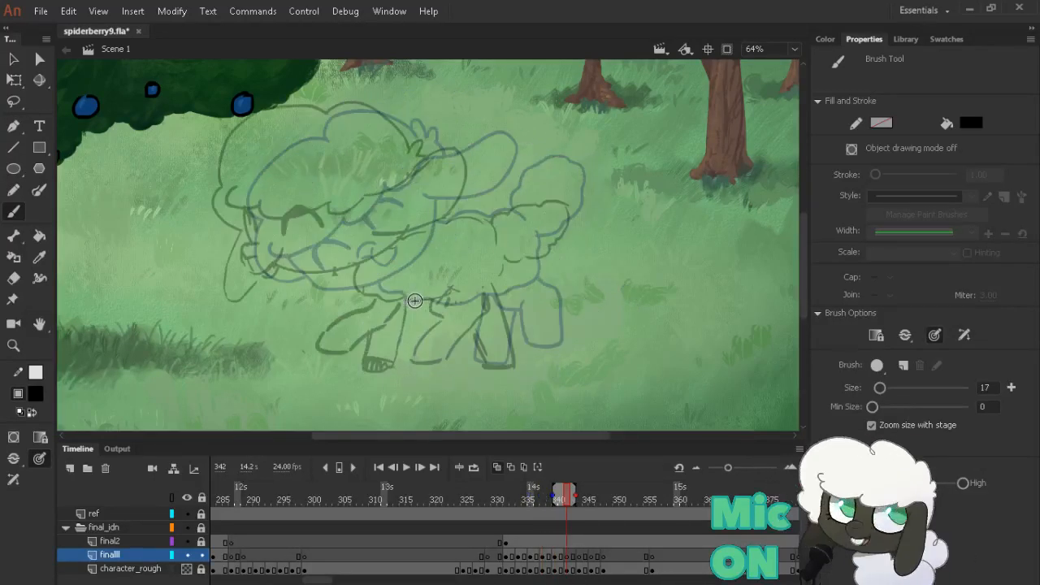
{"action": "key", "text": "comma"}
{"action": "key", "text": "comma"}
{"action": "key", "text": "period"}
{"action": "key", "text": "period"}
{"action": "key", "text": "comma"}
{"action": "key", "text": "comma"}
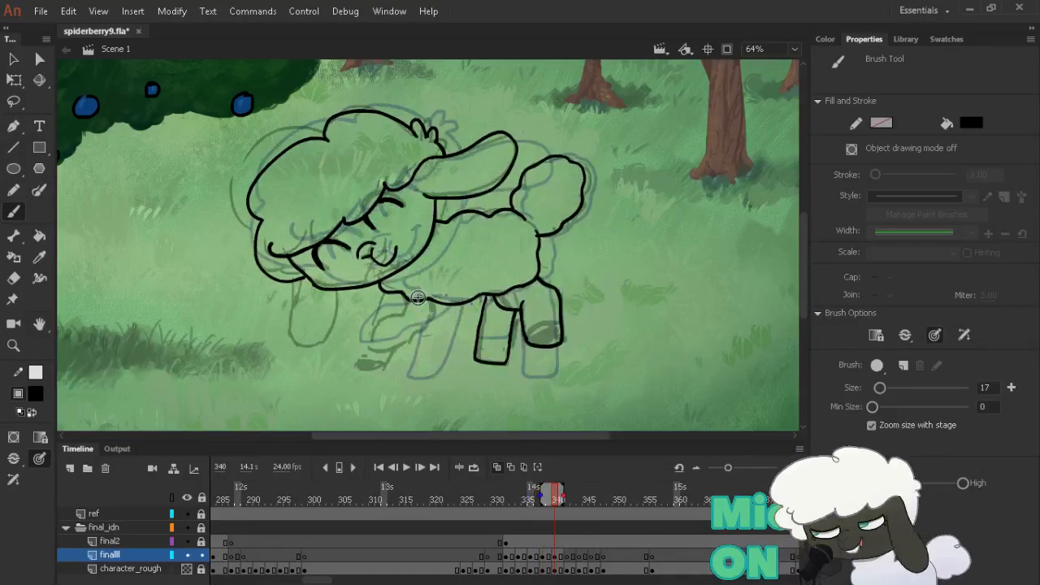
Flip between the neighbouring frames around frame 340 to compare the lamb's leg poses
{"action": "key", "text": "comma"}
{"action": "key", "text": "comma"}
{"action": "key", "text": "comma"}
{"action": "key", "text": "comma"}
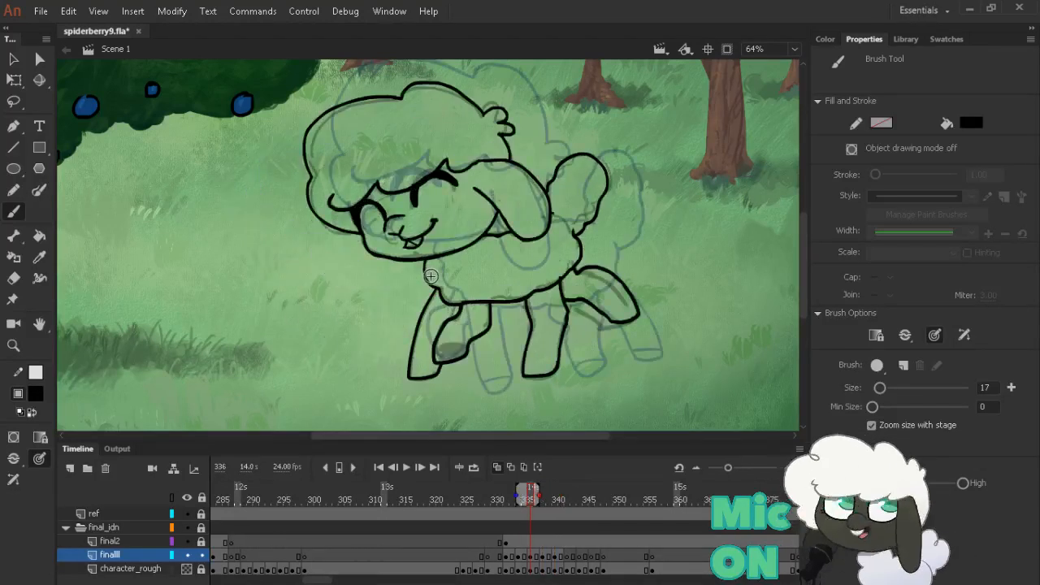
{"action": "key", "text": "period"}
{"action": "key", "text": "period"}
{"action": "key", "text": "period"}
{"action": "key", "text": "period"}
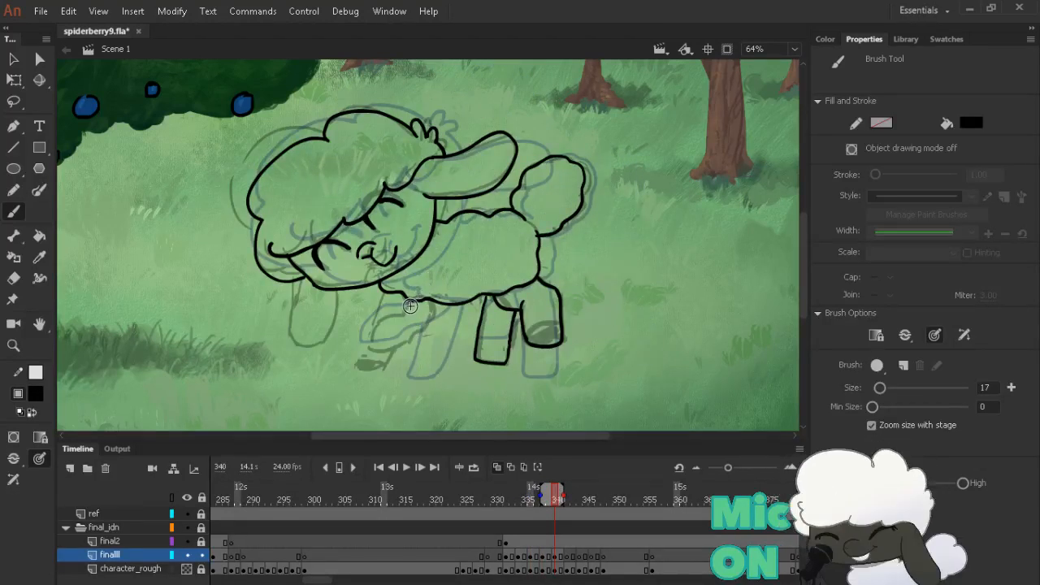
{"action": "key", "text": "period"}
{"action": "key", "text": "comma"}
{"action": "key", "text": "comma"}
{"action": "key", "text": "comma"}
{"action": "key", "text": "period"}
{"action": "key", "text": "period"}
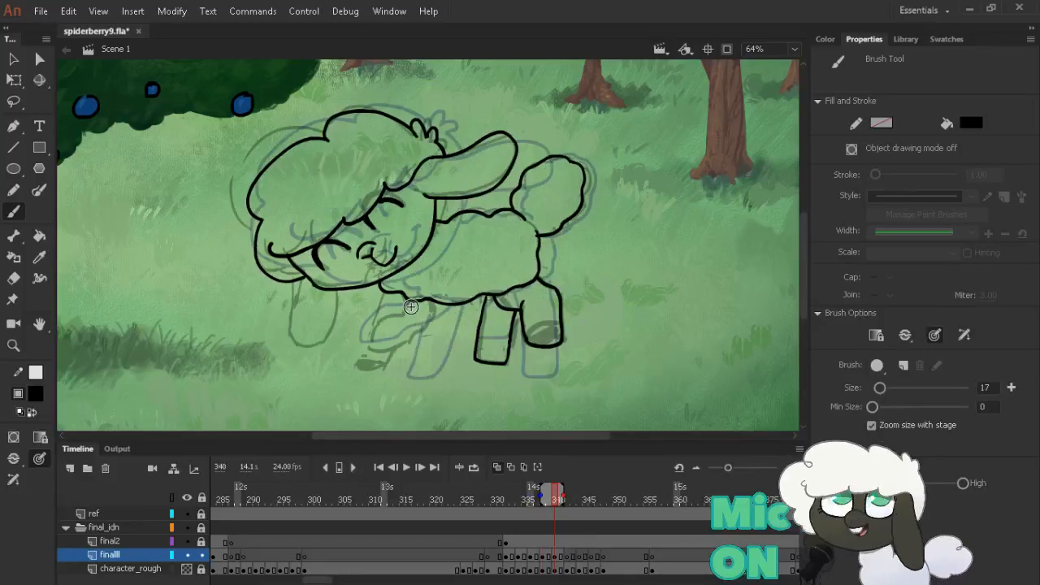
{"action": "key", "text": "comma"}
{"action": "key", "text": "comma"}
{"action": "key", "text": "period"}
{"action": "key", "text": "period"}
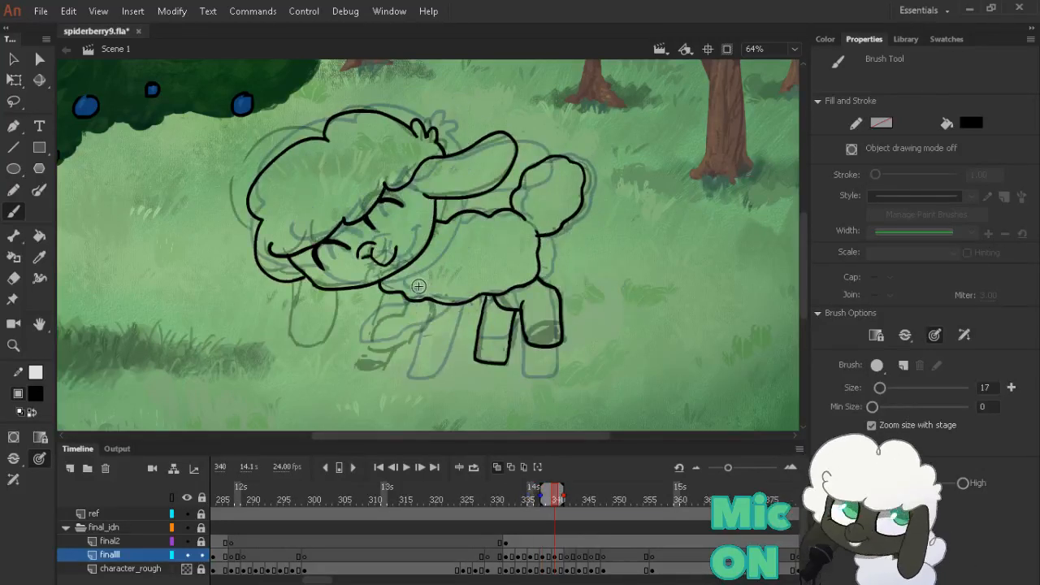
Ink the near front leg below the chest on frame 340 of the finalll layer, checking it against frame 338
{"action": "left_click_drag", "start_coordinate": [403, 295], "coordinate": [412, 345]}
{"action": "key", "text": "comma"}
{"action": "key", "text": "comma"}
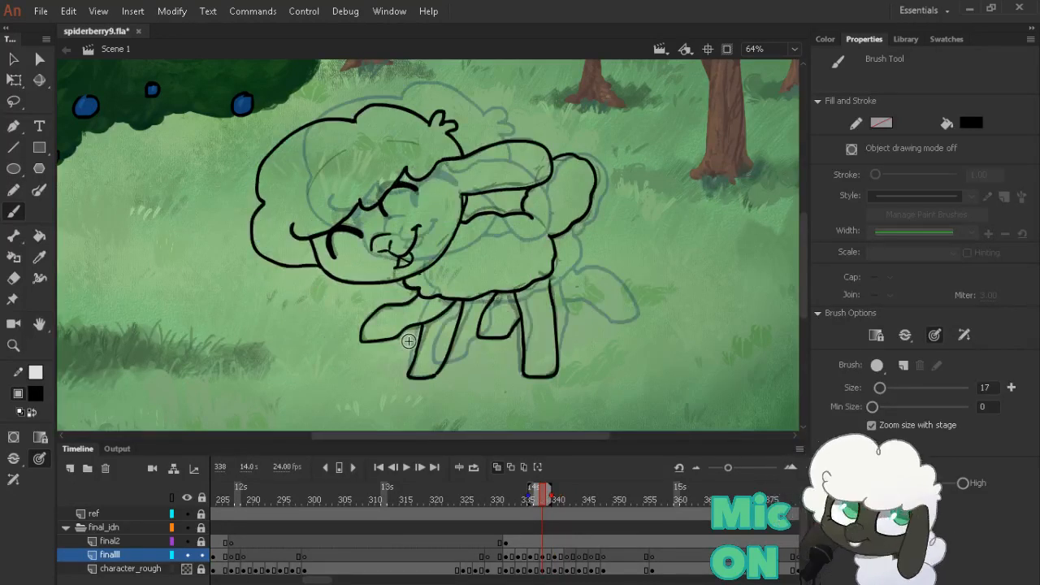
{"action": "key", "text": "period"}
{"action": "key", "text": "period"}
{"action": "mouse_move", "coordinate": [404, 292]}
{"action": "left_mouse_down"}
{"action": "mouse_move", "coordinate": [386, 382]}
{"action": "mouse_move", "coordinate": [413, 386]}
{"action": "mouse_move", "coordinate": [411, 368]}
{"action": "mouse_move", "coordinate": [422, 372]}
{"action": "mouse_move", "coordinate": [431, 349]}
{"action": "mouse_move", "coordinate": [420, 283]}
{"action": "left_mouse_up"}
{"action": "key", "text": "comma"}
{"action": "key", "text": "period"}
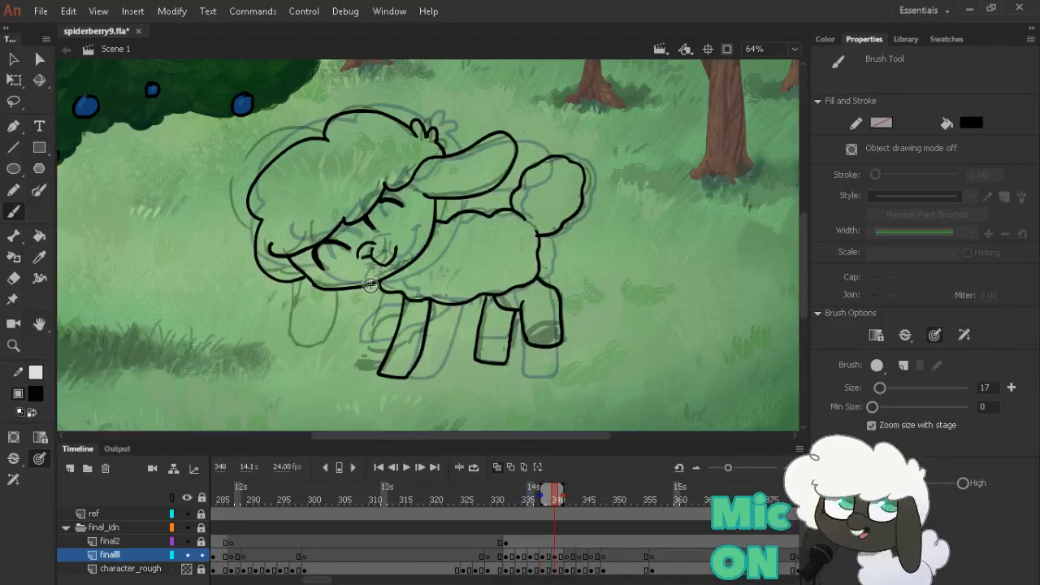
{"action": "key", "text": "comma"}
{"action": "key", "text": "comma"}
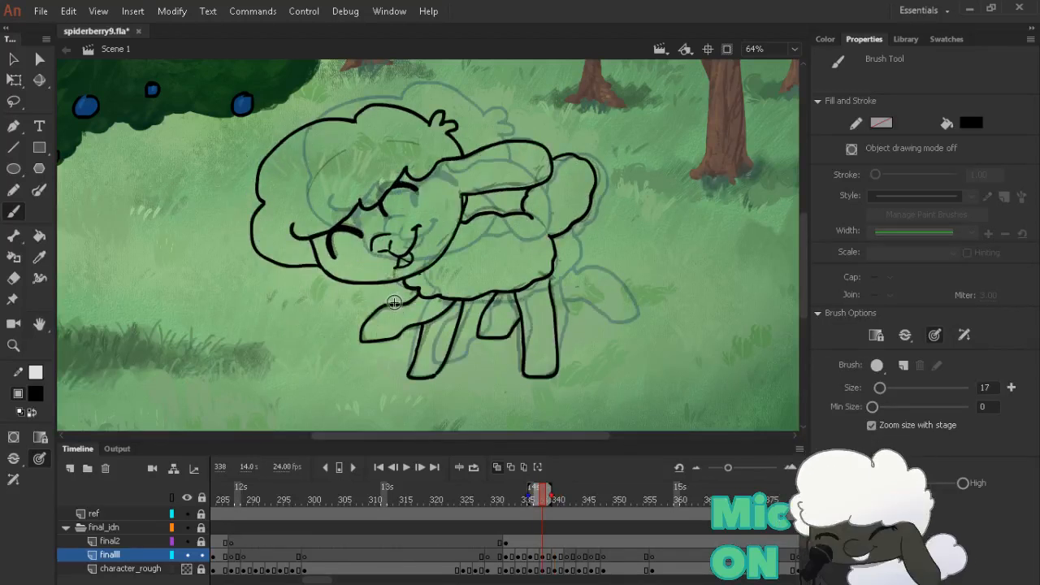
{"action": "key", "text": "period"}
{"action": "key", "text": "period"}
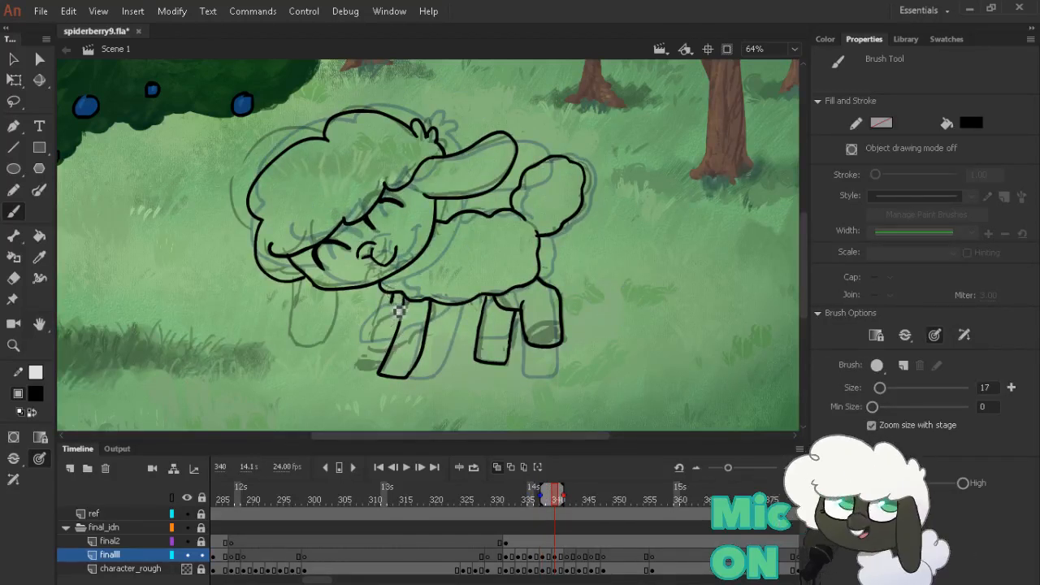
{"action": "mouse_move", "coordinate": [374, 318]}
{"action": "left_mouse_down"}
{"action": "mouse_move", "coordinate": [357, 338]}
{"action": "mouse_move", "coordinate": [386, 345]}
{"action": "left_mouse_up"}
{"action": "key", "text": "comma"}
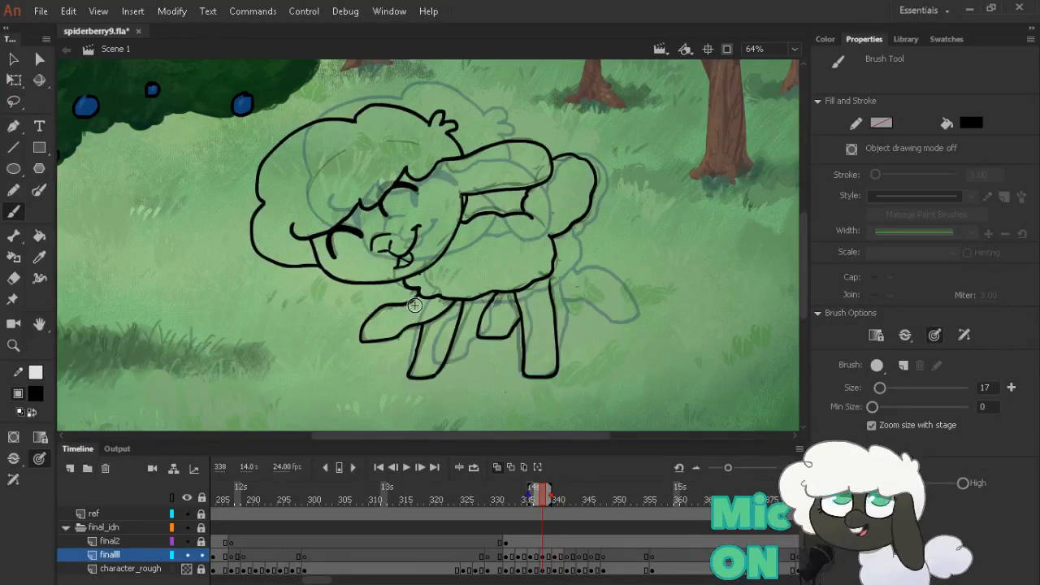
Flip between frames 338, 340 and 342 to compare the front leg positions
{"action": "key", "text": "period"}
{"action": "key", "text": "period"}
{"action": "key", "text": "period"}
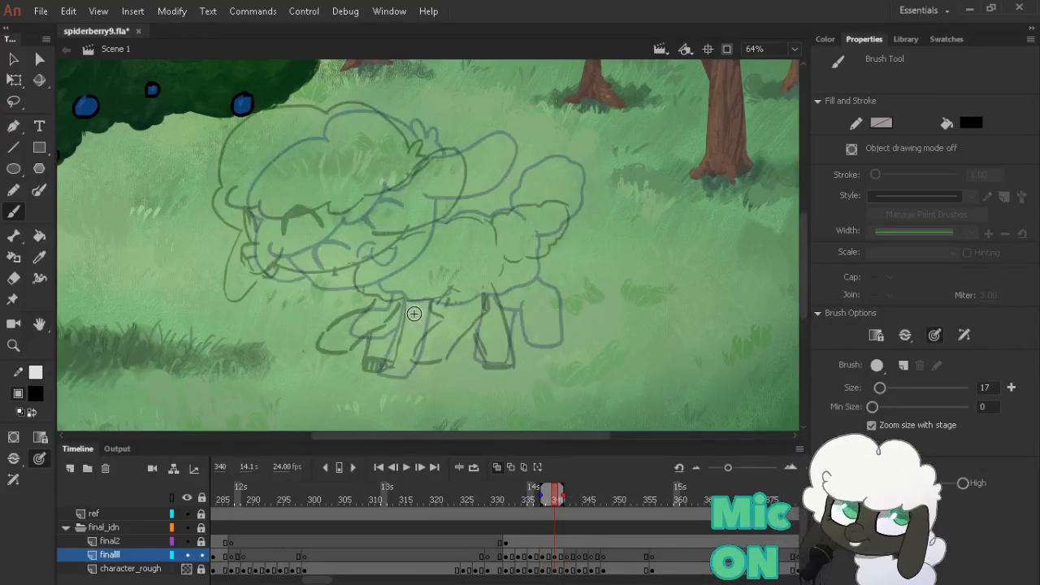
{"action": "key", "text": "comma"}
{"action": "key", "text": "period"}
{"action": "key", "text": "alt+comma"}
{"action": "key", "text": "alt+comma"}
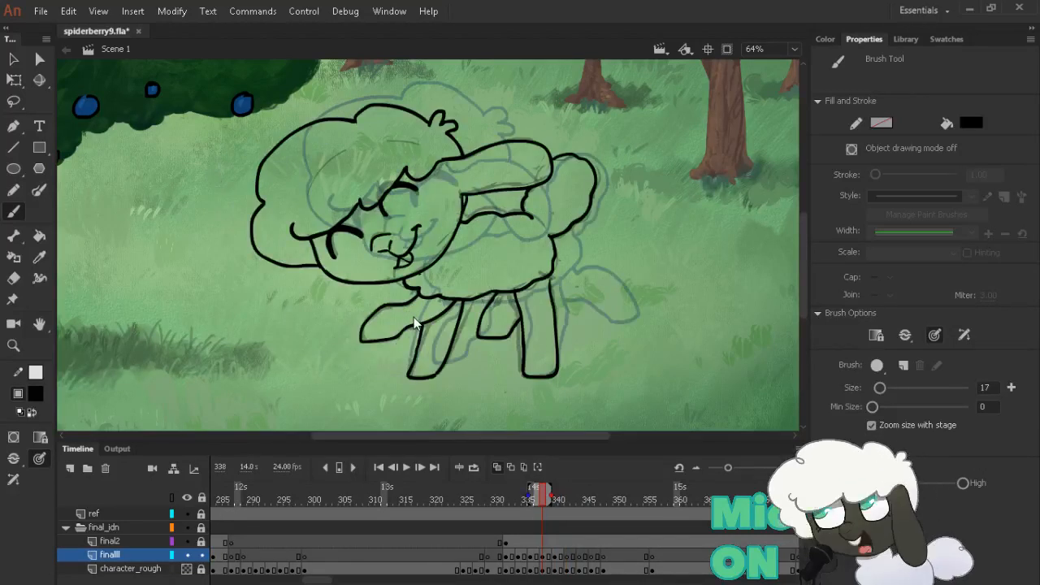
{"action": "key", "text": "alt+period"}
{"action": "key", "text": "alt+comma"}
{"action": "key", "text": "alt+period"}
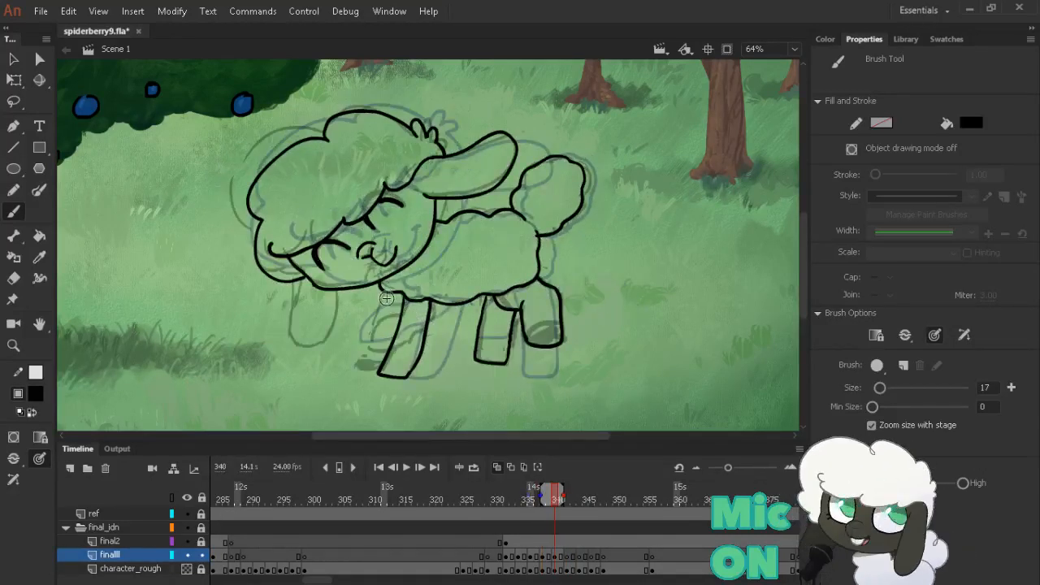
{"action": "key", "text": "alt+comma"}
{"action": "key", "text": "alt+period"}
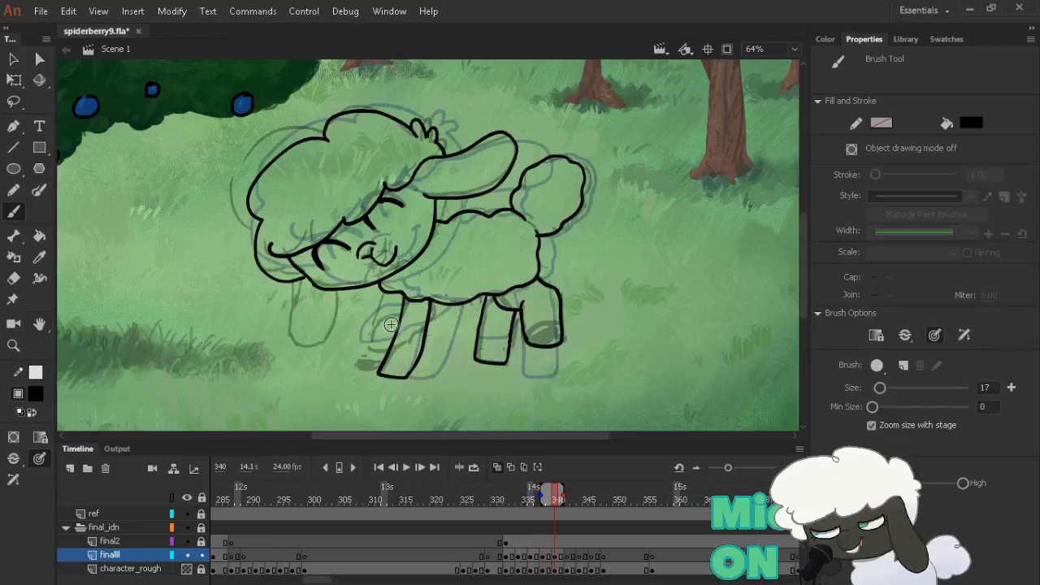
Ink the visible edge of the far front leg behind the near front leg on frame 340
{"action": "left_click_drag", "start_coordinate": [398, 298], "coordinate": [389, 345]}
{"action": "key", "text": "alt+comma"}
{"action": "key", "text": "alt+period"}
{"action": "key", "text": "alt+period"}
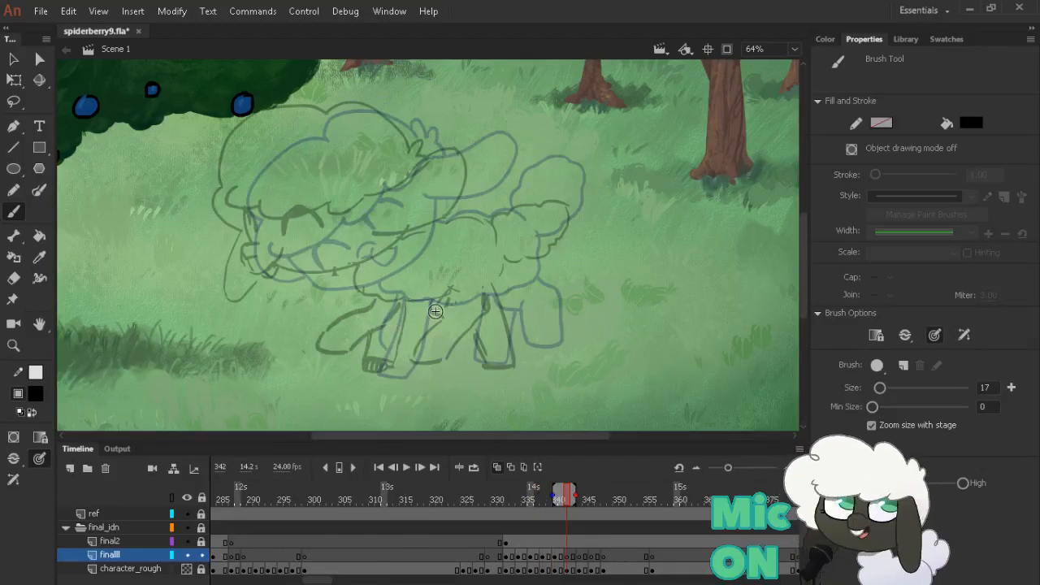
Play the animation from frame 332 with the character_rough layer hidden, and review the linework around frame 340
{"action": "left_click", "coordinate": [510, 499]}
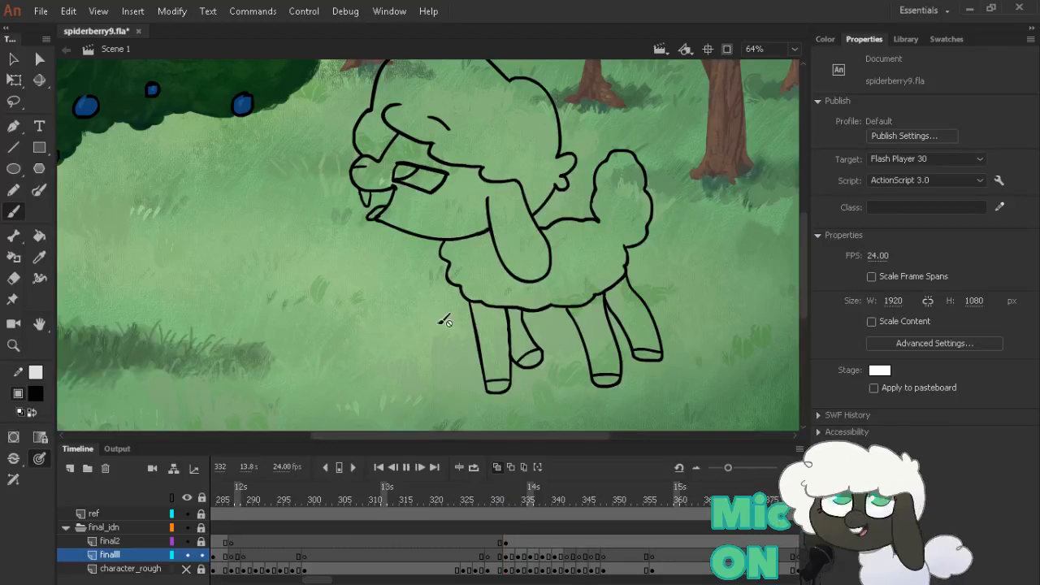
{"action": "key", "text": "Return"}
{"action": "key", "text": "Return"}
{"action": "left_click", "coordinate": [506, 499]}
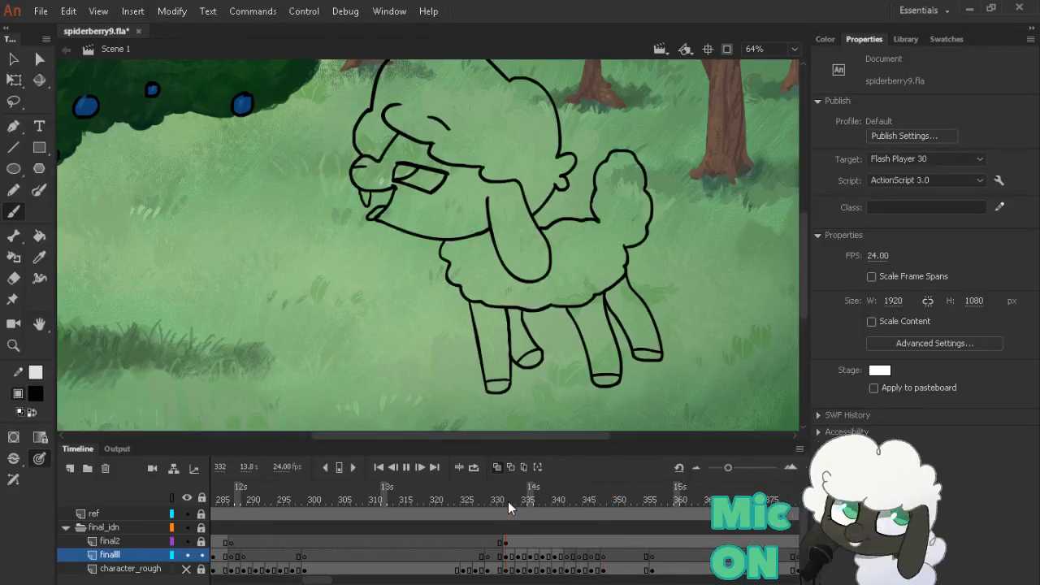
{"action": "key", "text": "Return"}
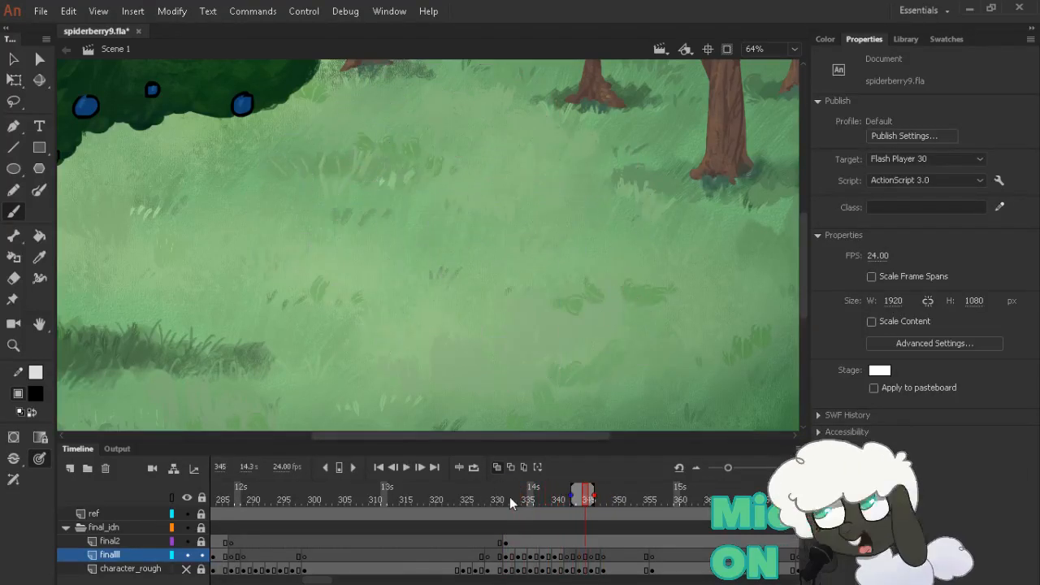
{"action": "left_click", "coordinate": [555, 504]}
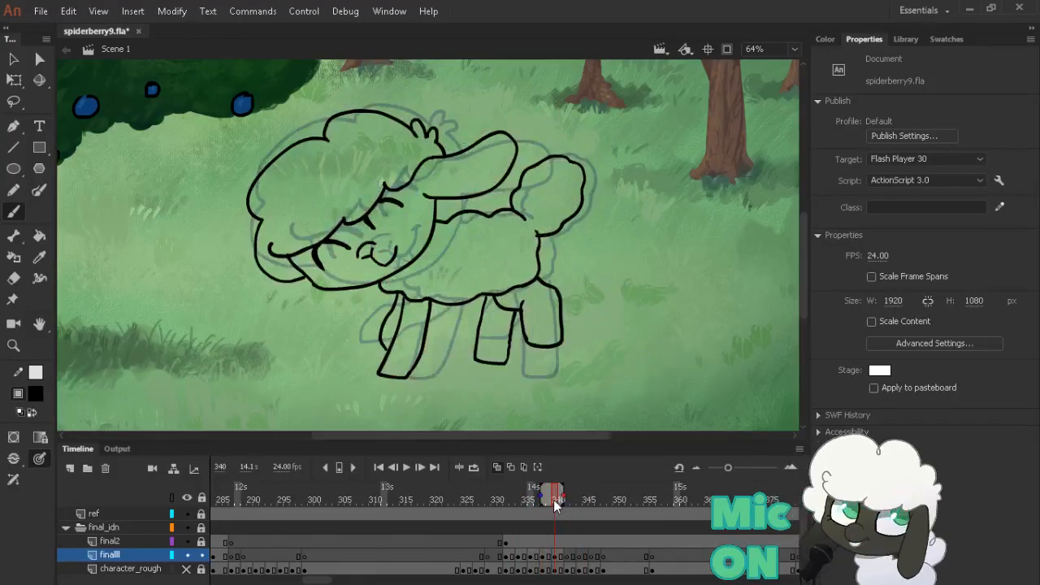
{"action": "key", "text": "period"}
{"action": "key", "text": "period"}
{"action": "key", "text": "comma"}
{"action": "key", "text": "comma"}
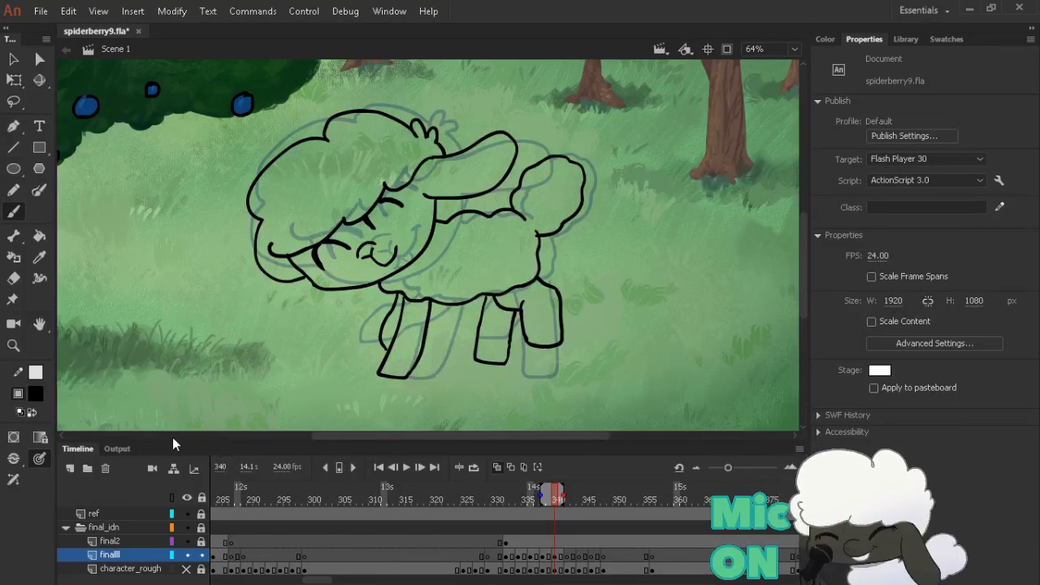
Show the character_rough layer again and compare the head poses between frames 336 and 340
{"action": "left_click", "coordinate": [187, 569]}
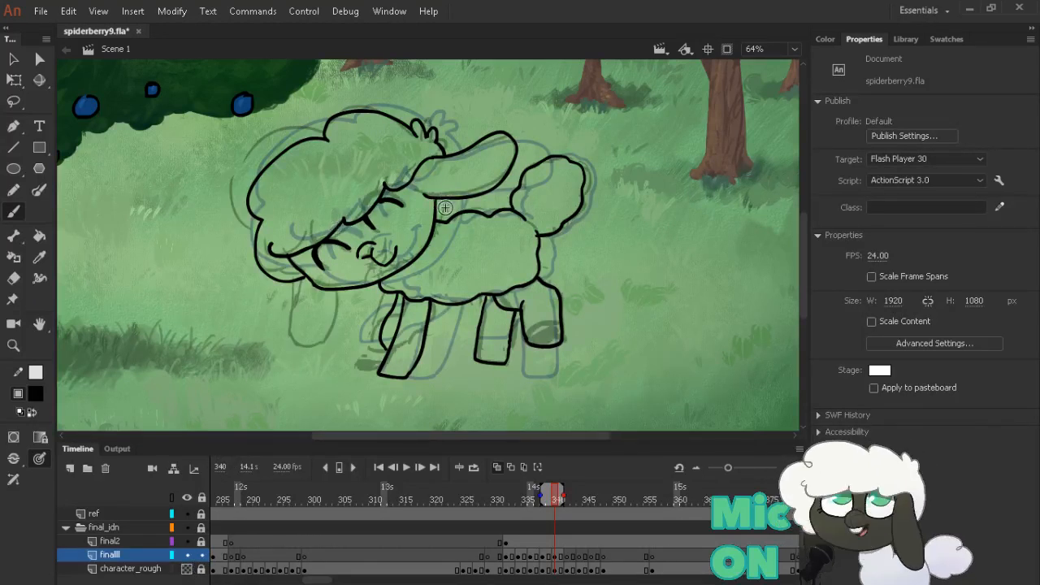
{"action": "key", "text": "alt+comma"}
{"action": "key", "text": "alt+period"}
{"action": "key", "text": "alt+comma"}
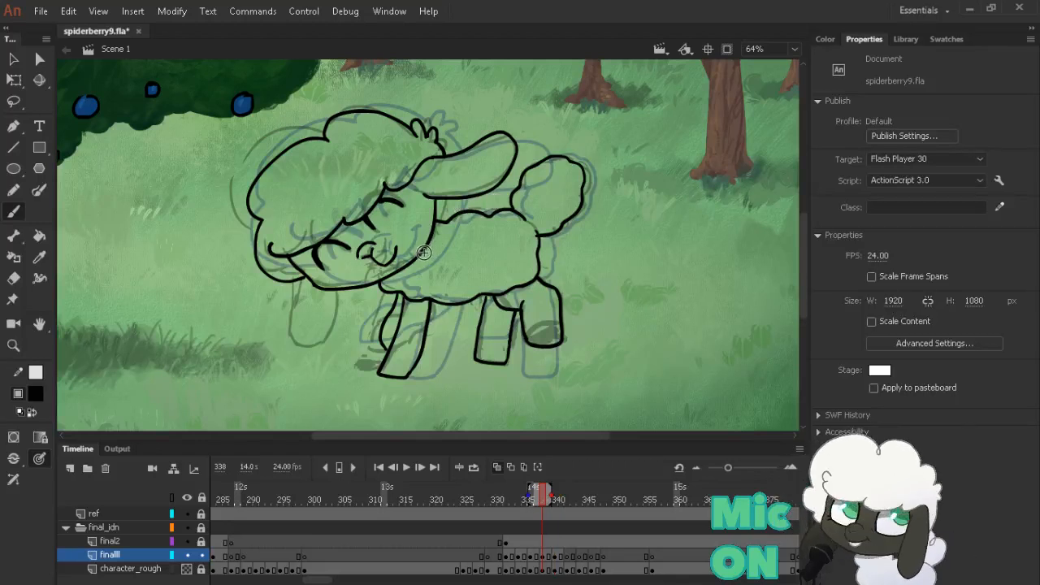
{"action": "key", "text": "alt+period"}
{"action": "key", "text": "alt+comma"}
{"action": "key", "text": "alt+comma"}
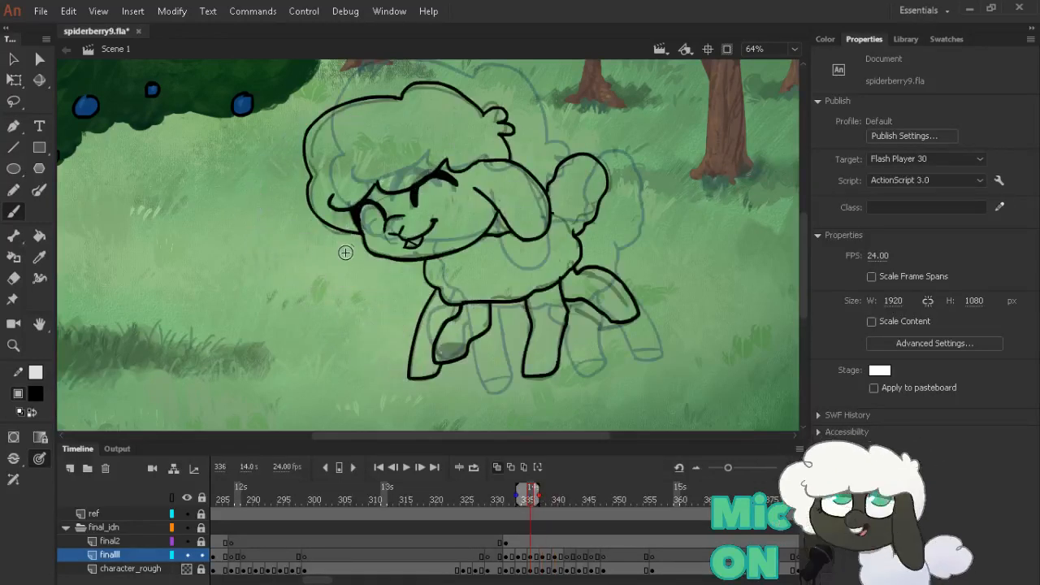
{"action": "key", "text": "alt+period"}
{"action": "key", "text": "alt+comma"}
{"action": "key", "text": "alt+comma"}
{"action": "key", "text": "alt+period"}
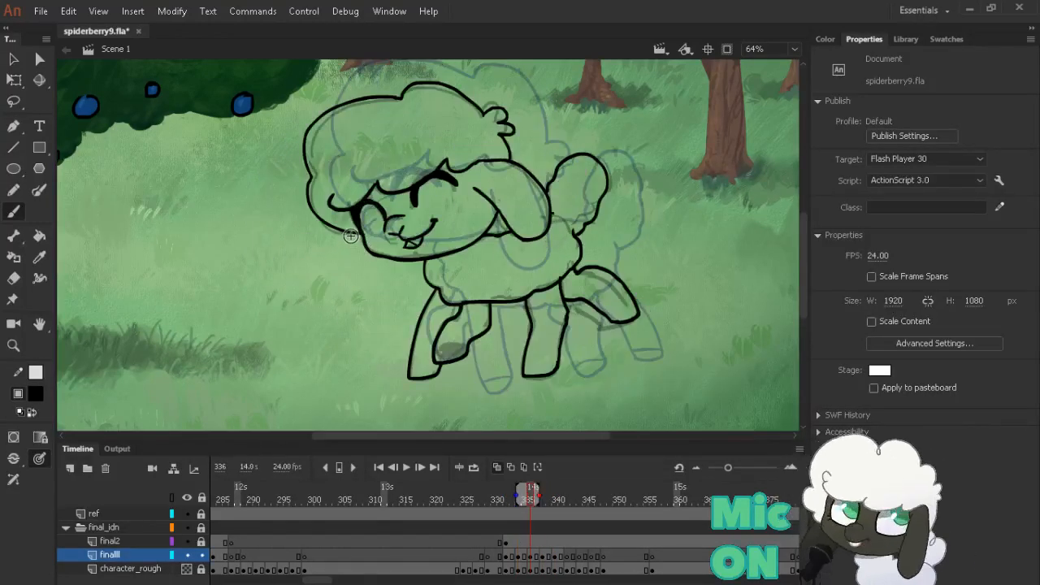
Ink the far ear hanging below the face on frame 336, redoing the first stroke
{"action": "left_click_drag", "start_coordinate": [347, 235], "coordinate": [357, 275]}
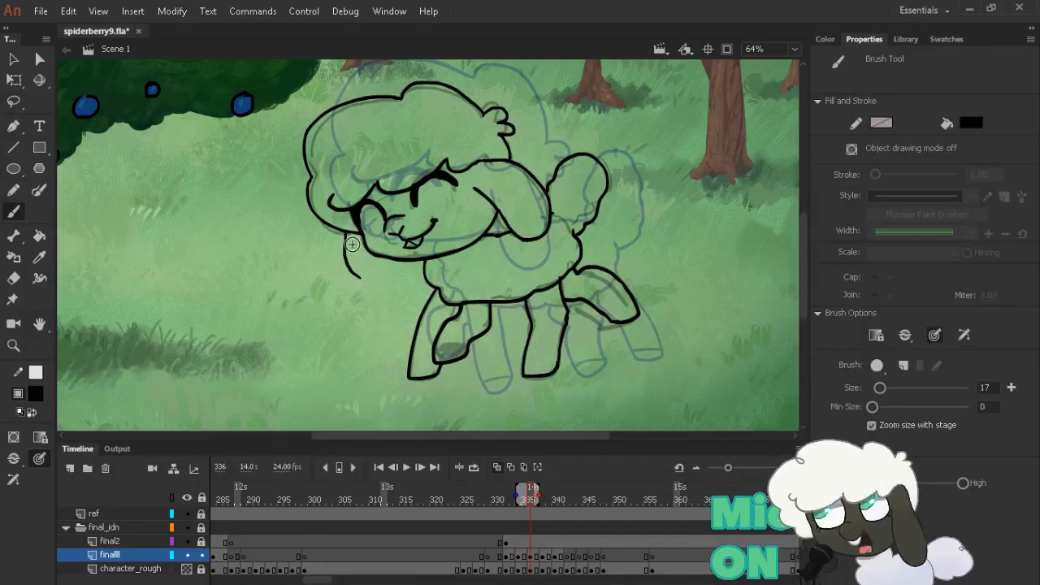
{"action": "key", "text": "ctrl+z"}
{"action": "mouse_move", "coordinate": [349, 235]}
{"action": "left_mouse_down"}
{"action": "mouse_move", "coordinate": [370, 284]}
{"action": "mouse_move", "coordinate": [406, 265]}
{"action": "left_mouse_up"}
{"action": "key", "text": "comma"}
{"action": "key", "text": "comma"}
{"action": "key", "text": "period"}
{"action": "key", "text": "period"}
{"action": "key", "text": "period"}
{"action": "key", "text": "period"}
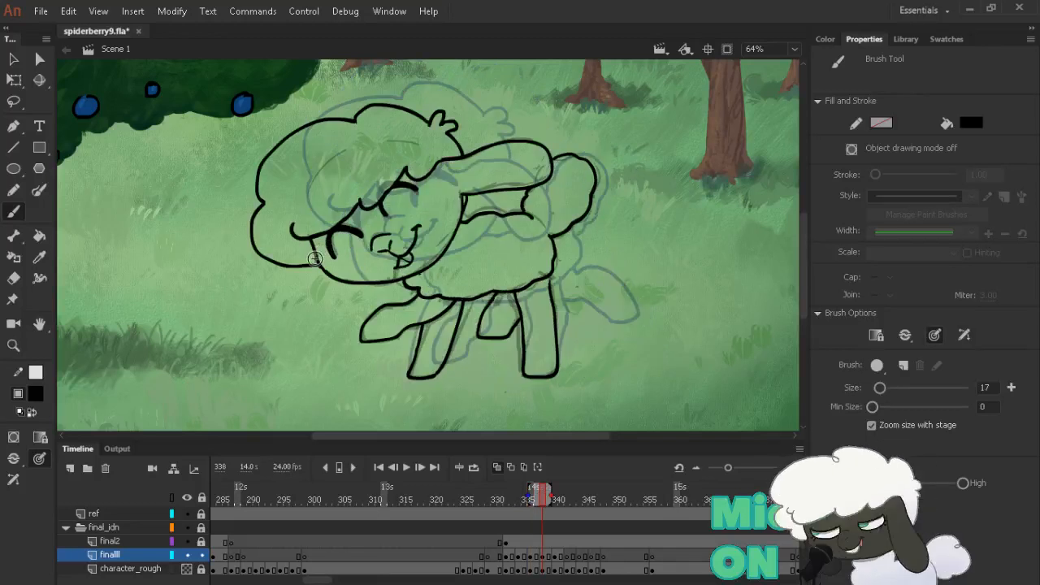
{"action": "mouse_move", "coordinate": [302, 262]}
{"action": "left_mouse_down"}
{"action": "mouse_move", "coordinate": [299, 275]}
{"action": "mouse_move", "coordinate": [351, 319]}
{"action": "left_mouse_up"}
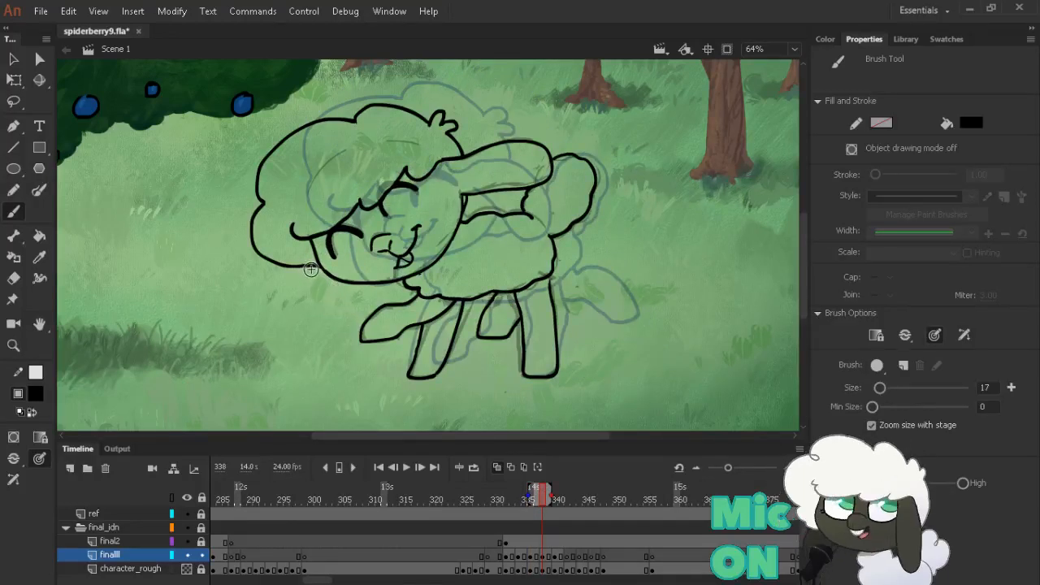
{"action": "key", "text": "comma"}
{"action": "key", "text": "comma"}
{"action": "key", "text": "comma"}
{"action": "key", "text": "comma"}
{"action": "key", "text": "period"}
{"action": "key", "text": "period"}
{"action": "key", "text": "comma"}
{"action": "key", "text": "comma"}
{"action": "key", "text": "period"}
{"action": "key", "text": "period"}
{"action": "key", "text": "period"}
{"action": "key", "text": "period"}
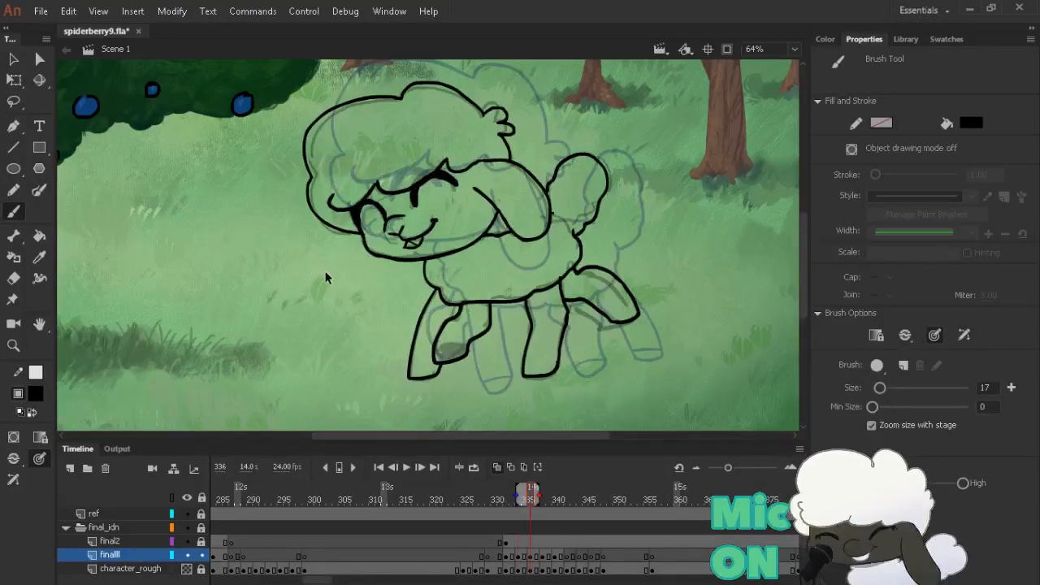
{"action": "key", "text": "ctrl+z"}
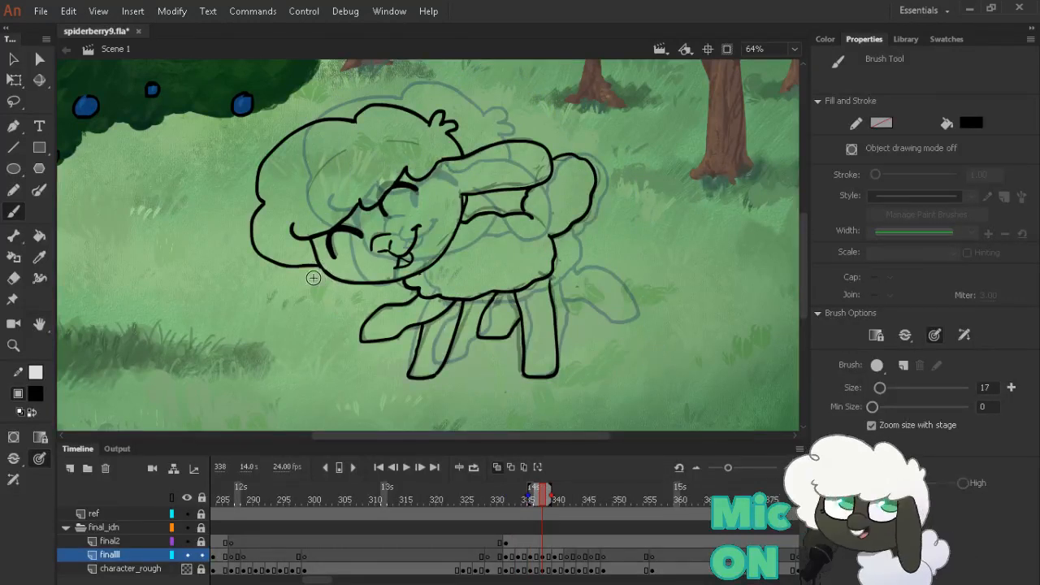
{"action": "mouse_move", "coordinate": [310, 265]}
{"action": "left_mouse_down"}
{"action": "mouse_move", "coordinate": [344, 311]}
{"action": "mouse_move", "coordinate": [396, 312]}
{"action": "left_mouse_up"}
{"action": "key", "text": "ctrl+z"}
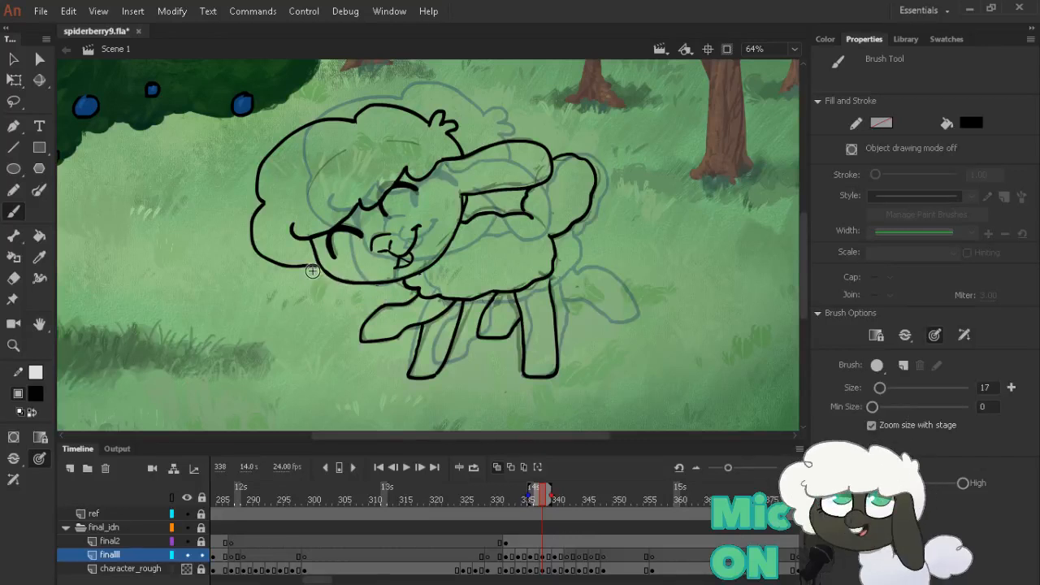
Ink the far ear swinging under the chin on frame 338 and compare it with frame 336
{"action": "mouse_move", "coordinate": [317, 274]}
{"action": "left_mouse_down"}
{"action": "mouse_move", "coordinate": [349, 310]}
{"action": "mouse_move", "coordinate": [382, 312]}
{"action": "mouse_move", "coordinate": [380, 281]}
{"action": "left_mouse_up"}
{"action": "key", "text": "comma"}
{"action": "key", "text": "comma"}
{"action": "key", "text": "period"}
{"action": "key", "text": "period"}
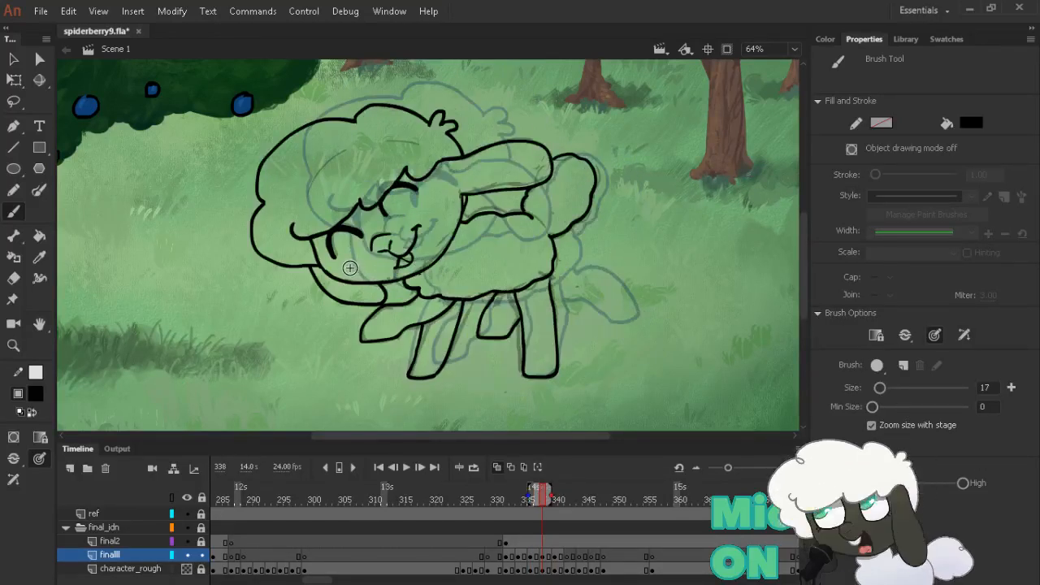
Ink the far ear hanging below the head on frame 340 and clean up its lines with the Eraser
{"action": "key", "text": "period"}
{"action": "key", "text": "period"}
{"action": "mouse_move", "coordinate": [292, 277]}
{"action": "left_mouse_down"}
{"action": "mouse_move", "coordinate": [304, 341]}
{"action": "mouse_move", "coordinate": [327, 353]}
{"action": "mouse_move", "coordinate": [345, 341]}
{"action": "mouse_move", "coordinate": [337, 292]}
{"action": "left_mouse_up"}
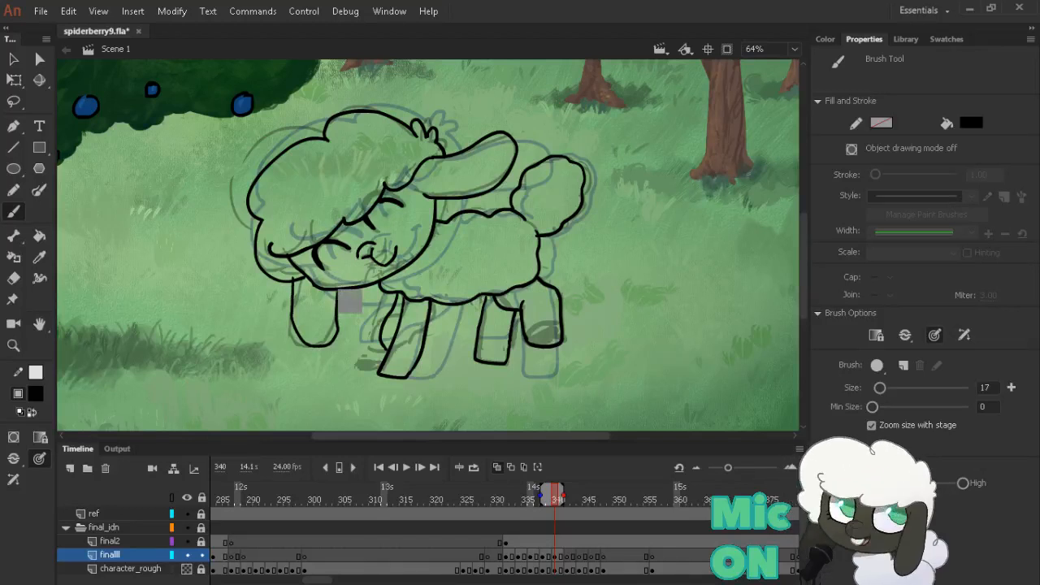
{"action": "key", "text": "e"}
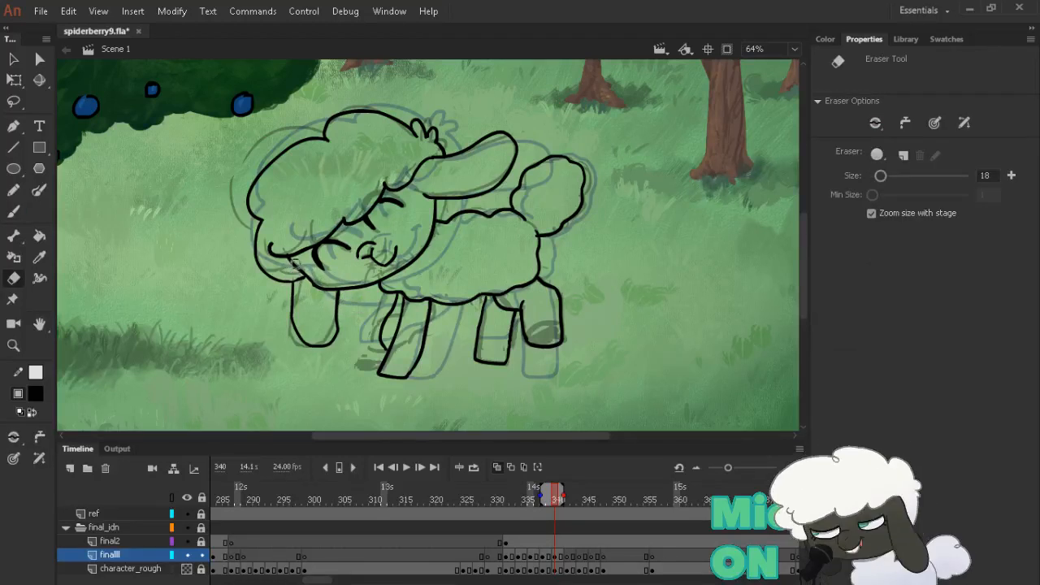
{"action": "key", "text": "b"}
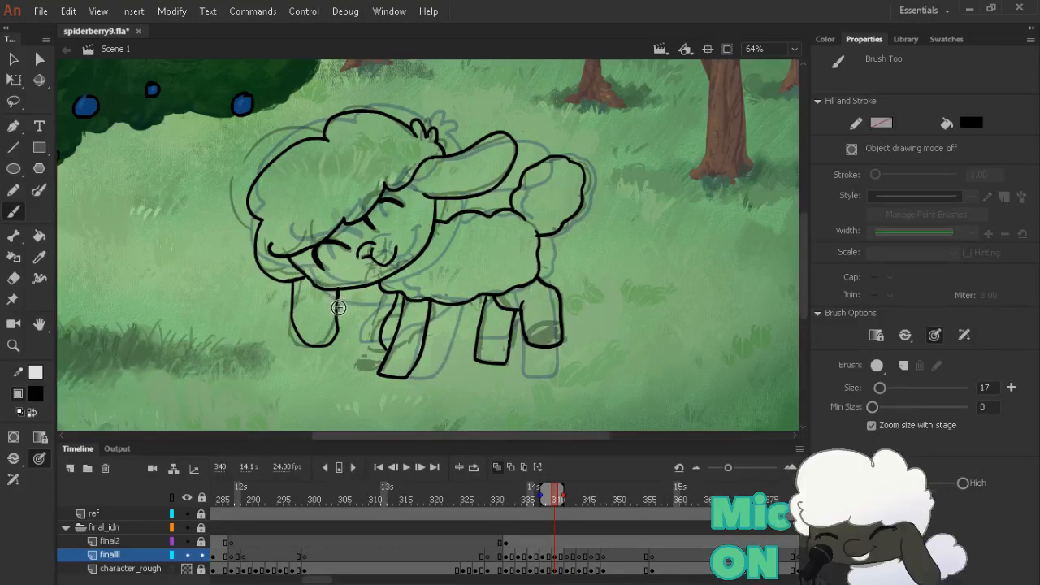
Ink the two open eyes on frame 342 over the rough face
{"action": "key", "text": "period"}
{"action": "key", "text": "period"}
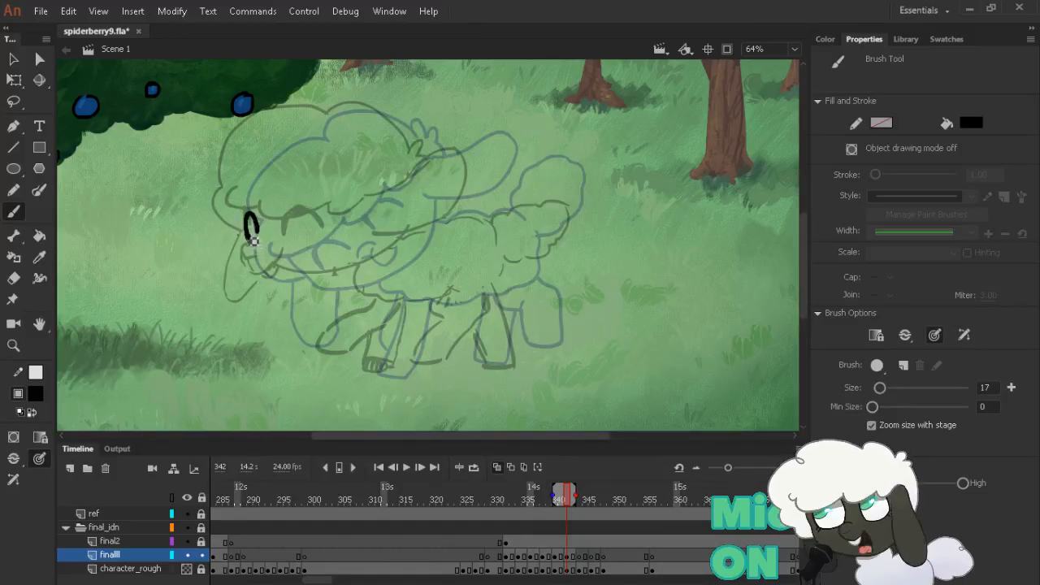
{"action": "left_click_drag", "start_coordinate": [254, 241], "coordinate": [252, 243]}
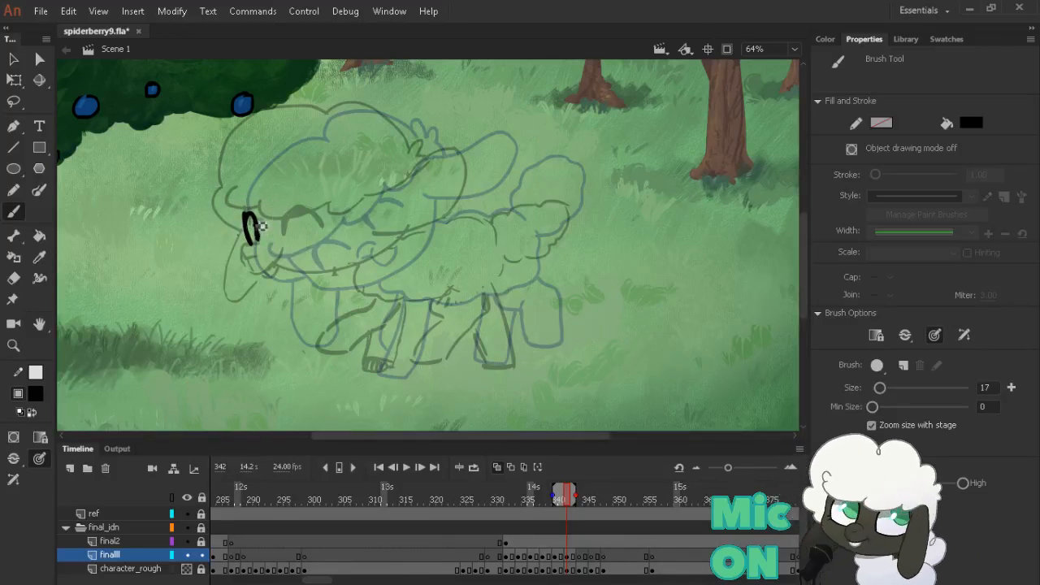
{"action": "left_click_drag", "start_coordinate": [283, 223], "coordinate": [283, 240]}
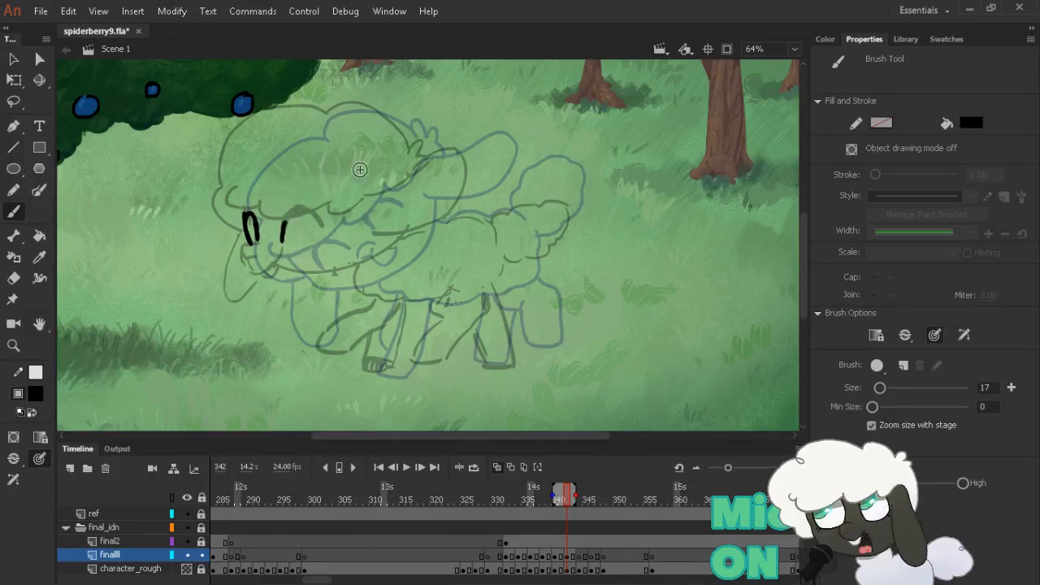
Ink the near ear sweeping back from the head on frame 342 and trim its lower line end with the Eraser
{"action": "mouse_move", "coordinate": [368, 196]}
{"action": "left_mouse_down"}
{"action": "mouse_move", "coordinate": [462, 159]}
{"action": "mouse_move", "coordinate": [474, 198]}
{"action": "mouse_move", "coordinate": [426, 234]}
{"action": "left_mouse_up"}
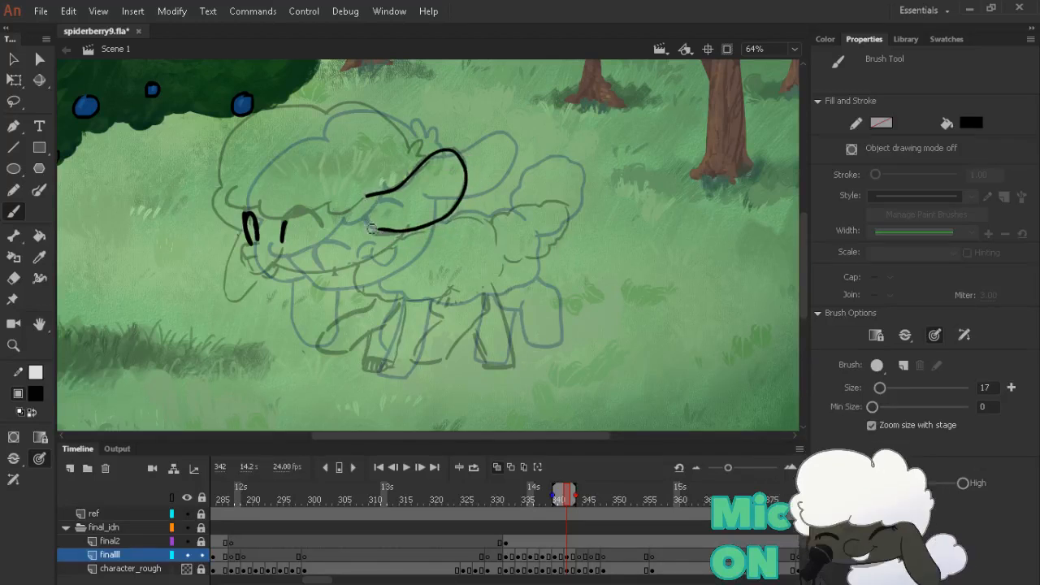
{"action": "key", "text": "e"}
{"action": "mouse_move", "coordinate": [375, 228]}
{"action": "left_mouse_down"}
{"action": "mouse_move", "coordinate": [398, 228]}
{"action": "mouse_move", "coordinate": [374, 235]}
{"action": "left_mouse_up"}
{"action": "key", "text": "b"}
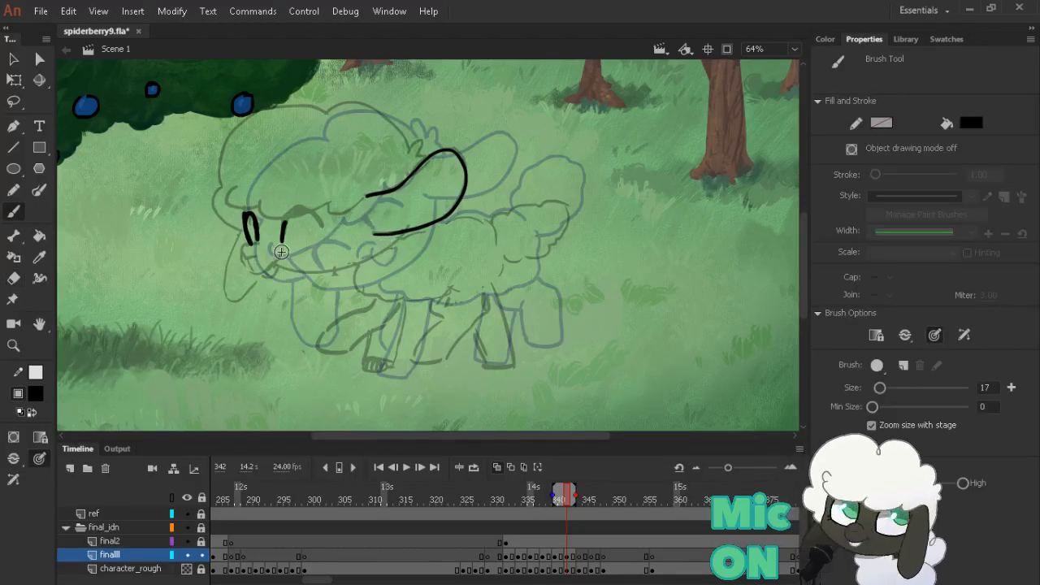
Ink the muzzle outline and smile on frame 342, redoing the first stroke
{"action": "mouse_move", "coordinate": [255, 252]}
{"action": "left_mouse_down"}
{"action": "mouse_move", "coordinate": [247, 274]}
{"action": "mouse_move", "coordinate": [262, 282]}
{"action": "mouse_move", "coordinate": [276, 280]}
{"action": "mouse_move", "coordinate": [285, 254]}
{"action": "mouse_move", "coordinate": [251, 256]}
{"action": "mouse_move", "coordinate": [251, 277]}
{"action": "mouse_move", "coordinate": [294, 261]}
{"action": "left_mouse_up"}
{"action": "key", "text": "ctrl+z"}
{"action": "left_click_drag", "start_coordinate": [290, 251], "coordinate": [285, 248]}
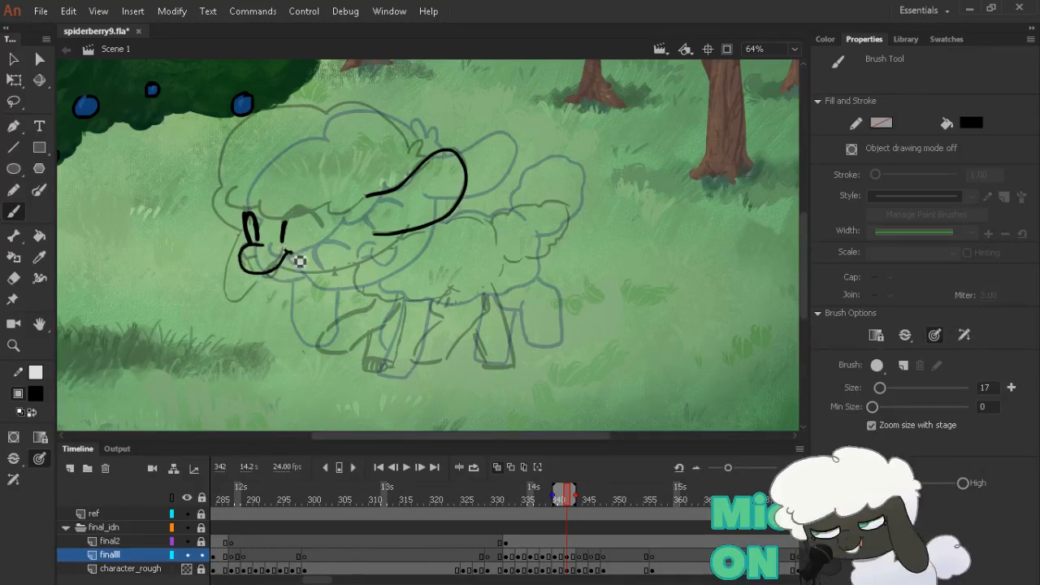
Add the open mouth's lower lines under the nose on frame 340, checking the pose against frames 336 and 338
{"action": "key", "text": "comma"}
{"action": "key", "text": "comma"}
{"action": "key", "text": "comma"}
{"action": "key", "text": "comma"}
{"action": "key", "text": "period"}
{"action": "key", "text": "period"}
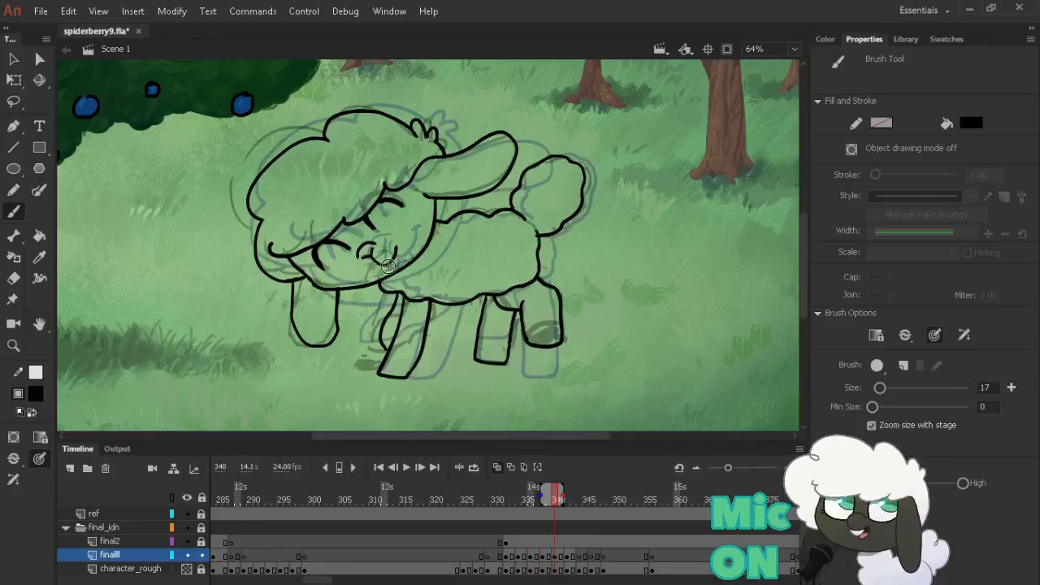
{"action": "key", "text": "comma"}
{"action": "key", "text": "comma"}
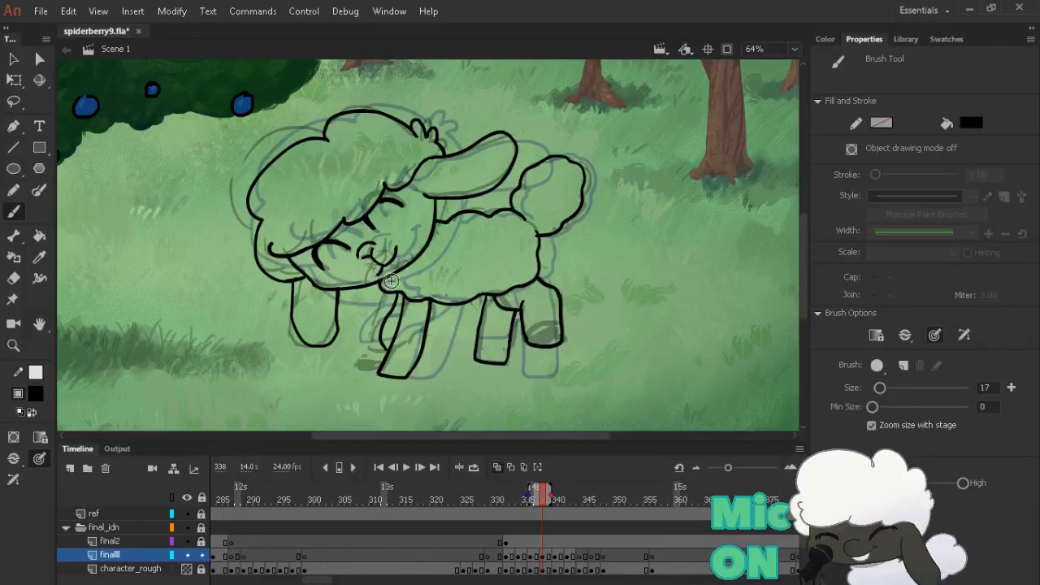
{"action": "key", "text": "comma"}
{"action": "key", "text": "comma"}
{"action": "key", "text": "period"}
{"action": "key", "text": "period"}
{"action": "key", "text": "period"}
{"action": "key", "text": "period"}
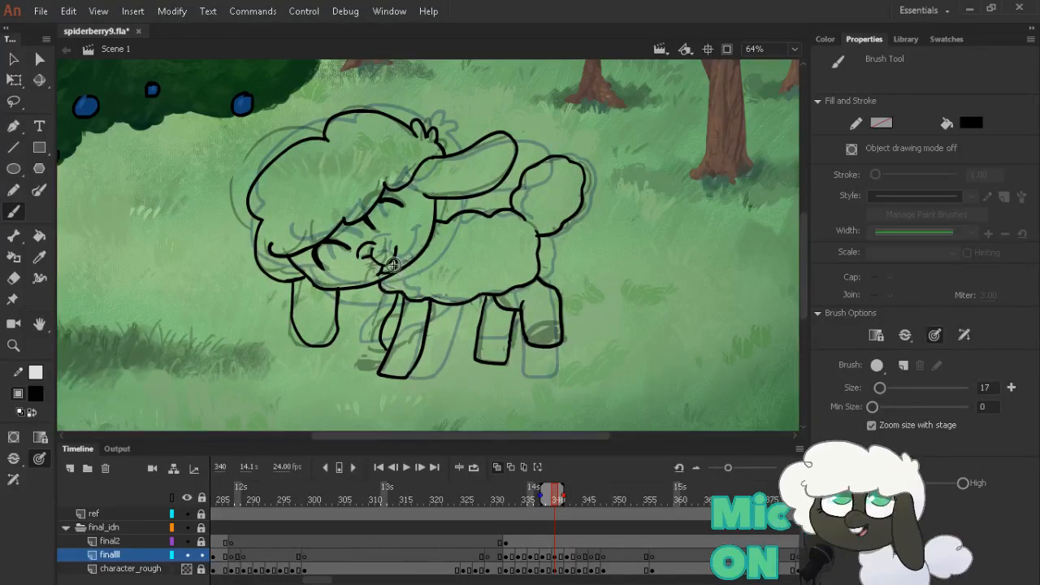
Complete the mouth and extend the smile line up the cheek on frame 340, comparing it with frame 338
{"action": "key", "text": "comma"}
{"action": "key", "text": "period"}
{"action": "key", "text": "alt+comma"}
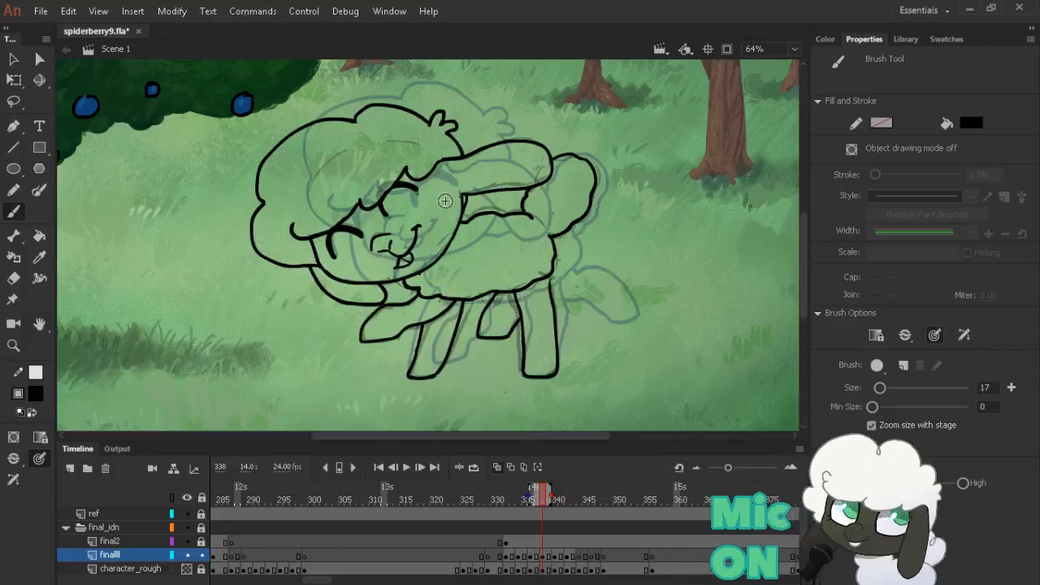
{"action": "key", "text": "alt+period"}
{"action": "key", "text": "alt+comma"}
{"action": "key", "text": "alt+period"}
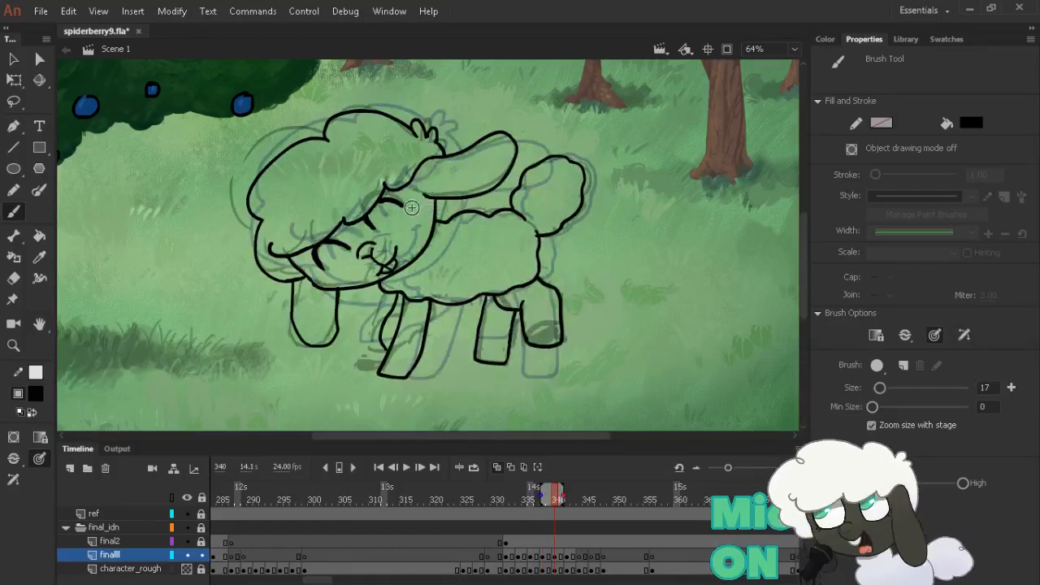
{"action": "key", "text": "alt+comma"}
{"action": "key", "text": "alt+period"}
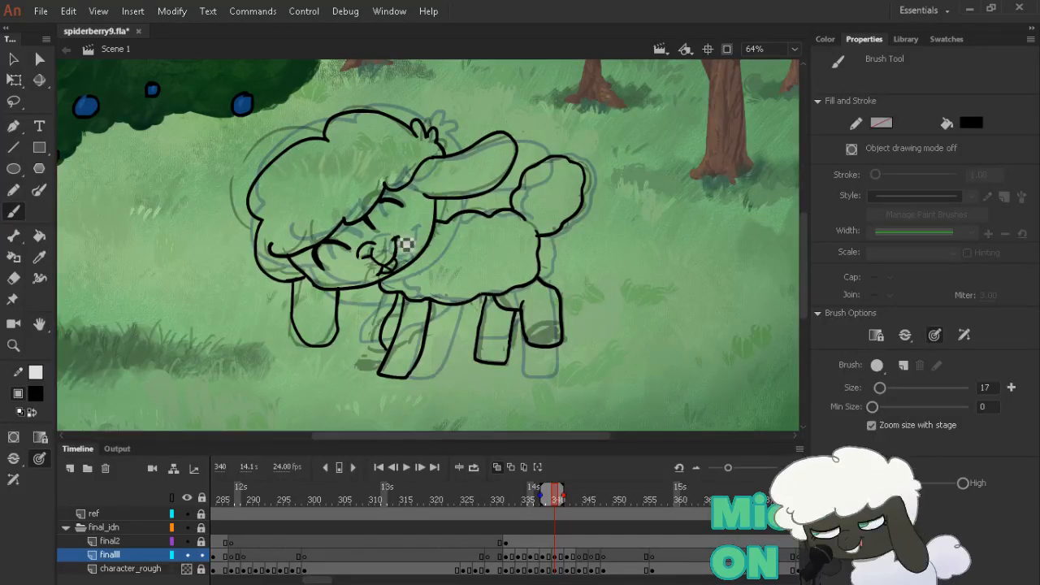
{"action": "key", "text": "alt+comma"}
{"action": "key", "text": "alt+period"}
Ink the nose detail and the lower lip beneath the muzzle on frame 342
{"action": "key", "text": "alt+period"}
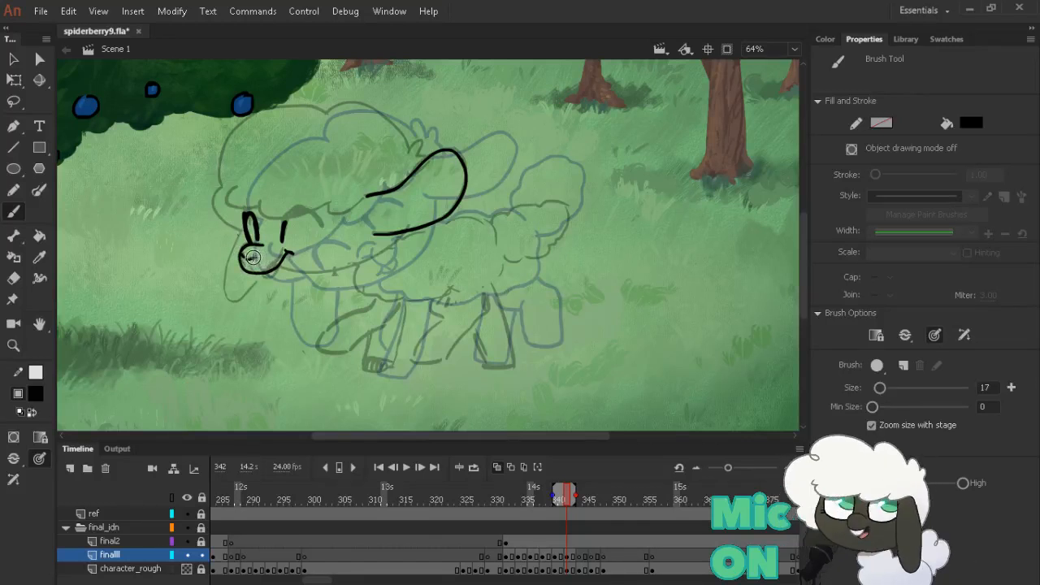
{"action": "left_click_drag", "start_coordinate": [247, 258], "coordinate": [258, 280]}
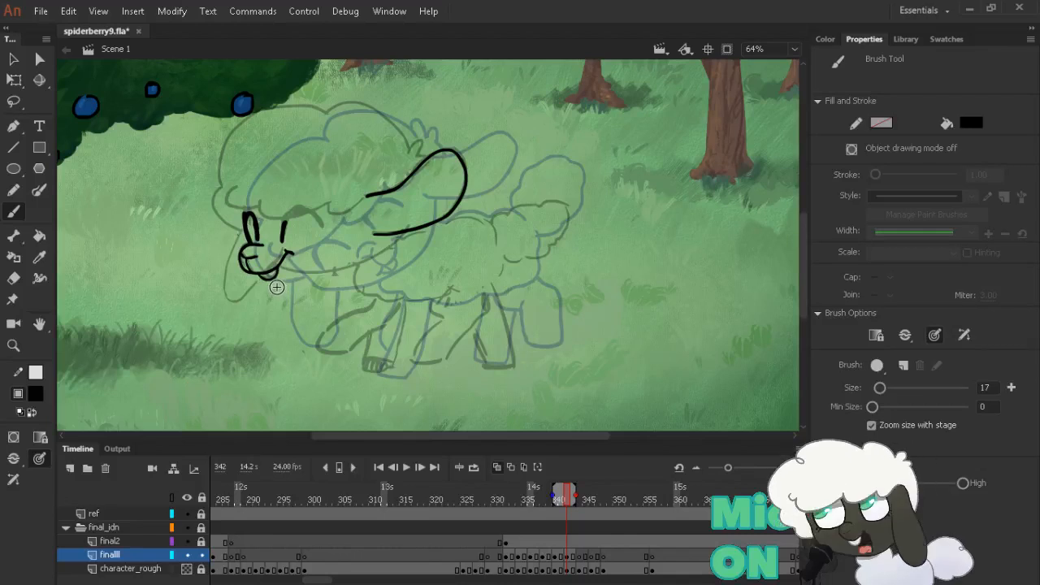
{"action": "key", "text": "."}
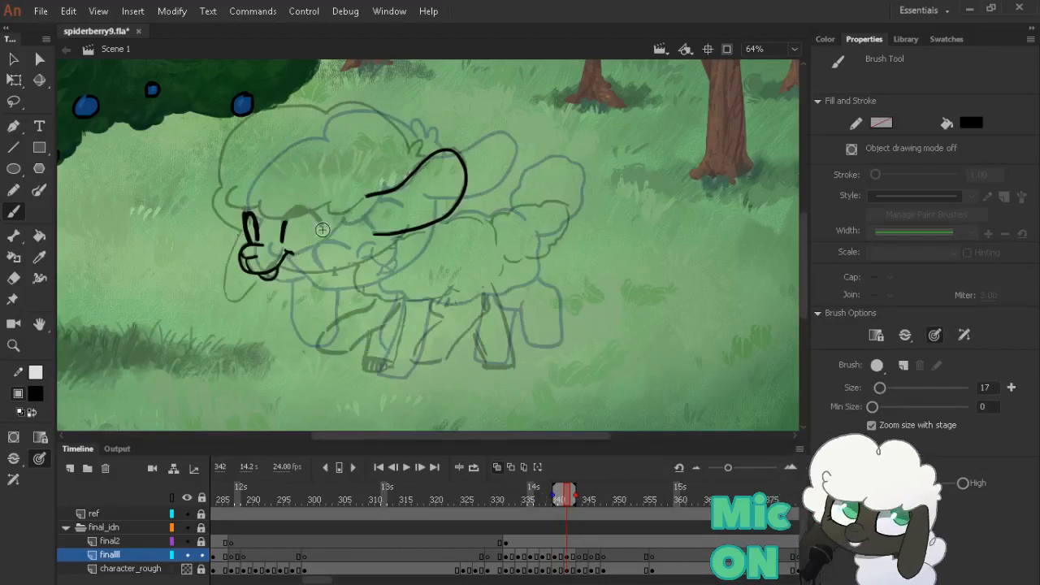
Ink the long jaw line from the mouth back to the ear on frame 342, rotating the canvas for the stroke
{"action": "key", "text": "shift+space"}
{"action": "mouse_move", "coordinate": [523, 128]}
{"action": "left_mouse_down"}
{"action": "mouse_move", "coordinate": [639, 336]}
{"action": "mouse_move", "coordinate": [520, 374]}
{"action": "mouse_move", "coordinate": [382, 325]}
{"action": "mouse_move", "coordinate": [398, 269]}
{"action": "mouse_move", "coordinate": [410, 273]}
{"action": "mouse_move", "coordinate": [384, 217]}
{"action": "left_mouse_up"}
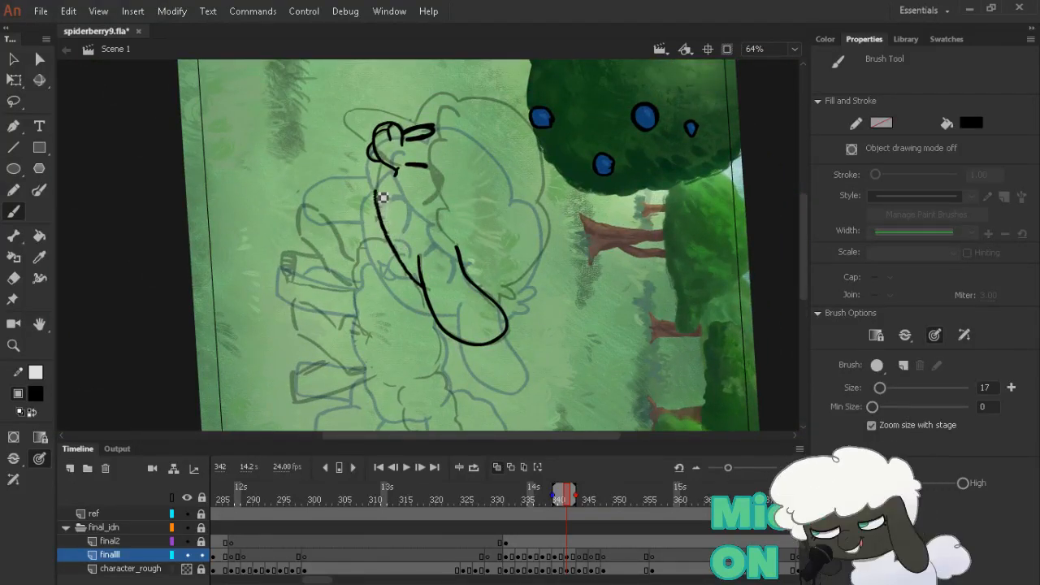
{"action": "left_click_drag", "start_coordinate": [382, 172], "coordinate": [379, 164]}
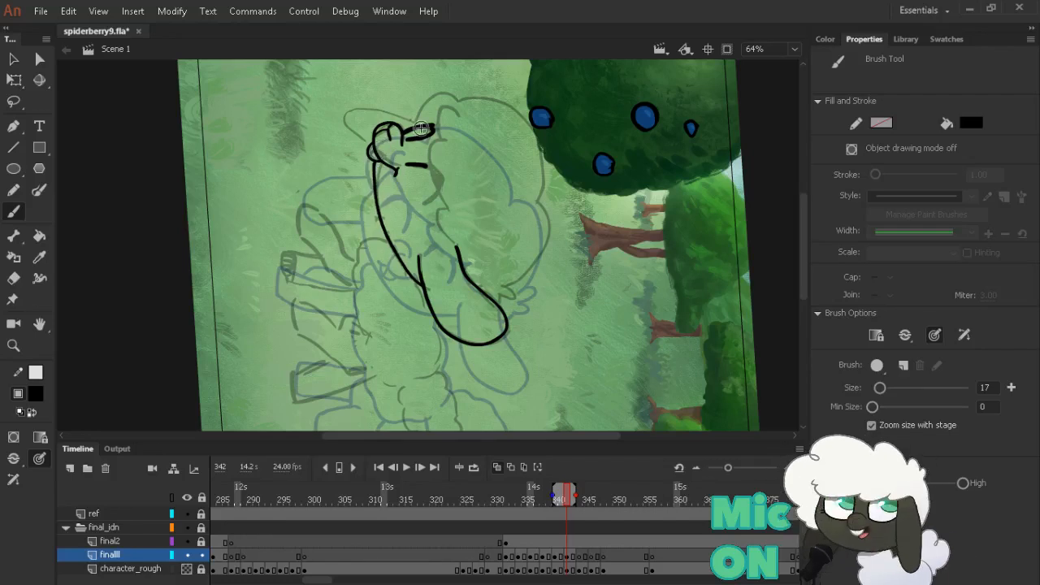
{"action": "key", "text": "shift+space"}
{"action": "mouse_move", "coordinate": [694, 333]}
{"action": "left_mouse_down"}
{"action": "mouse_move", "coordinate": [652, 180]}
{"action": "mouse_move", "coordinate": [471, 127]}
{"action": "left_mouse_up"}
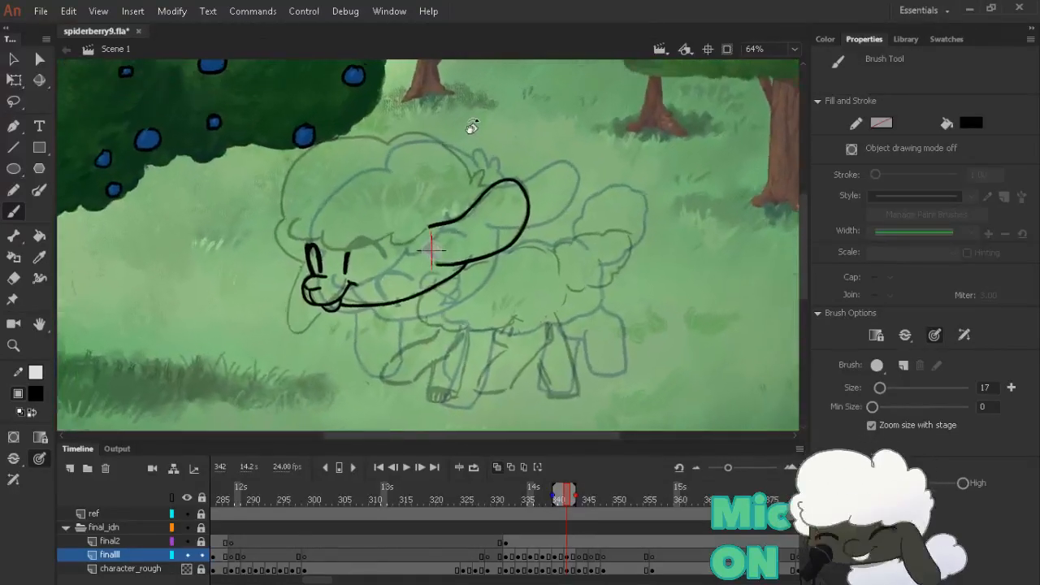
Ink the wool fringe across the forehead and the small tuft behind the head on frame 342, using frame 340 as reference
{"action": "key", "text": "comma"}
{"action": "key", "text": "comma"}
{"action": "key", "text": "period"}
{"action": "key", "text": "period"}
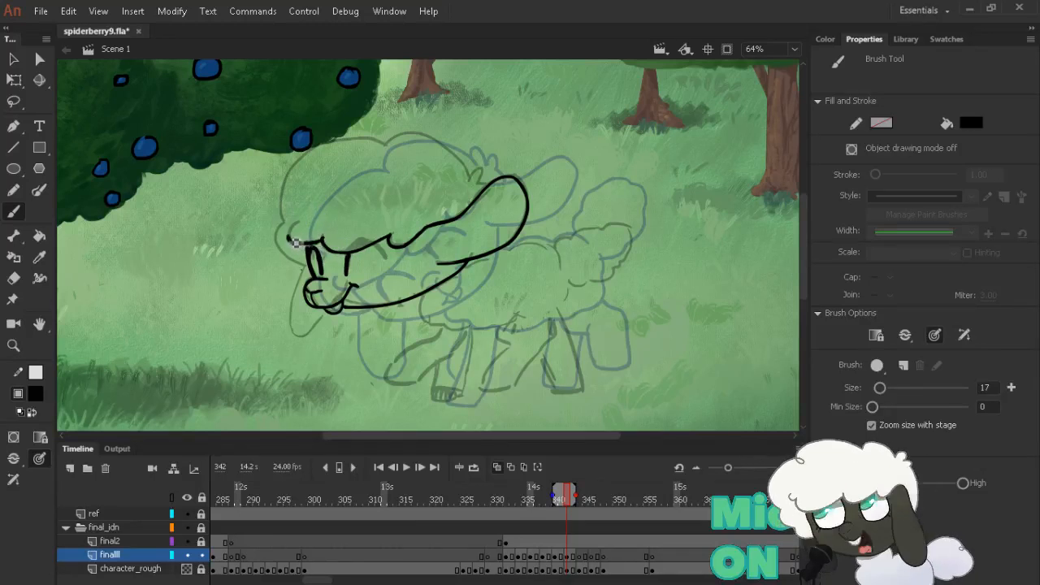
{"action": "left_click_drag", "start_coordinate": [288, 239], "coordinate": [309, 243]}
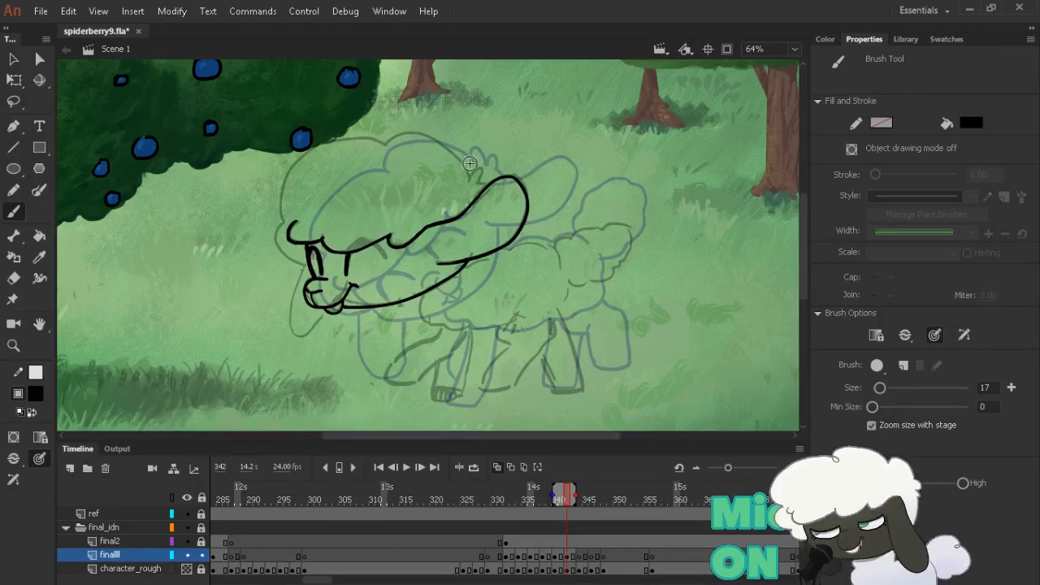
{"action": "left_click_drag", "start_coordinate": [470, 175], "coordinate": [490, 167]}
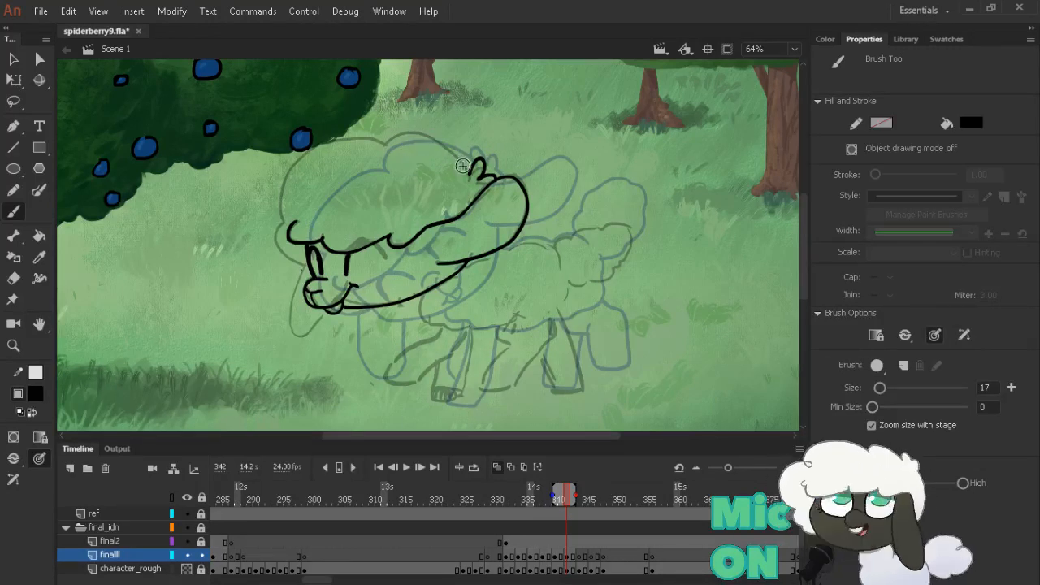
Ink the wool outline over the top and front of the head on frame 342, redoing the front curve and cleaning up the join
{"action": "mouse_move", "coordinate": [470, 165]}
{"action": "left_mouse_down"}
{"action": "mouse_move", "coordinate": [428, 139]}
{"action": "mouse_move", "coordinate": [404, 138]}
{"action": "mouse_move", "coordinate": [390, 154]}
{"action": "mouse_move", "coordinate": [383, 143]}
{"action": "mouse_move", "coordinate": [347, 144]}
{"action": "mouse_move", "coordinate": [281, 197]}
{"action": "left_mouse_up"}
{"action": "key", "text": "comma"}
{"action": "key", "text": "comma"}
{"action": "key", "text": "period"}
{"action": "key", "text": "period"}
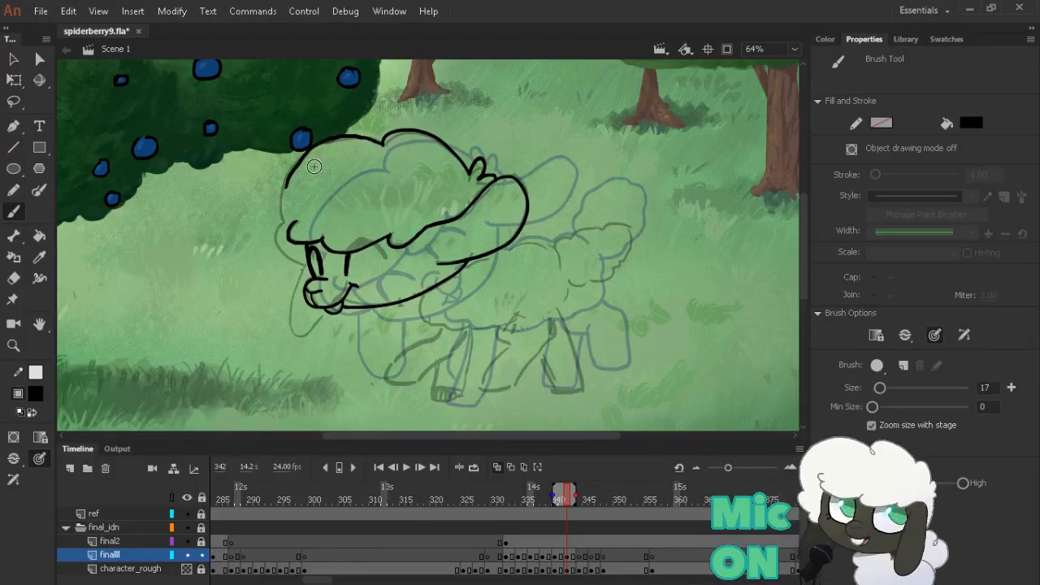
{"action": "key", "text": "ctrl+z"}
{"action": "mouse_move", "coordinate": [379, 143]}
{"action": "left_mouse_down"}
{"action": "mouse_move", "coordinate": [332, 144]}
{"action": "mouse_move", "coordinate": [299, 172]}
{"action": "left_mouse_up"}
{"action": "key", "text": "ctrl+z"}
{"action": "mouse_move", "coordinate": [382, 146]}
{"action": "left_mouse_down"}
{"action": "mouse_move", "coordinate": [306, 165]}
{"action": "mouse_move", "coordinate": [289, 196]}
{"action": "mouse_move", "coordinate": [280, 248]}
{"action": "left_mouse_up"}
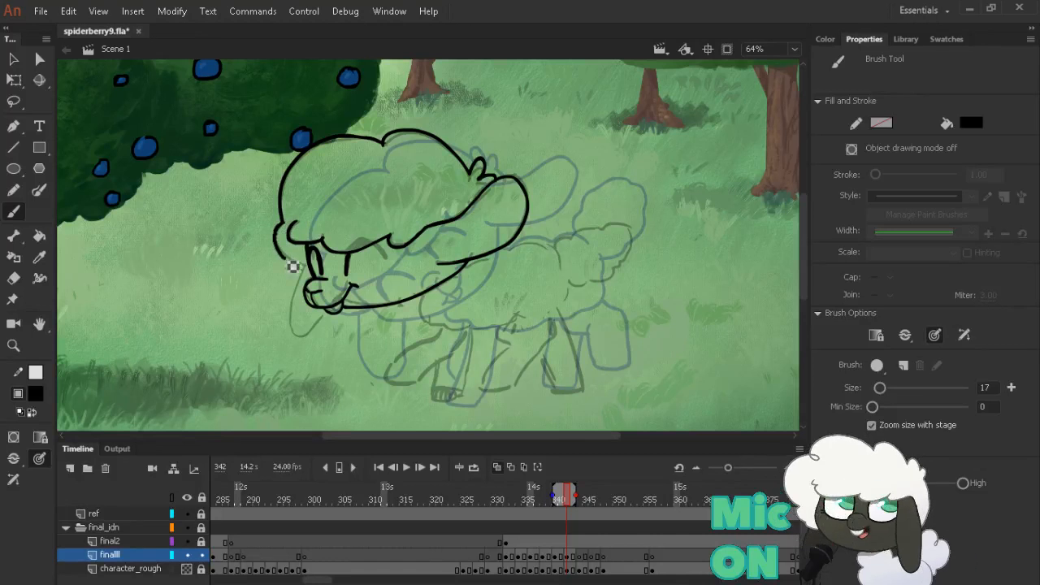
{"action": "key", "text": "e"}
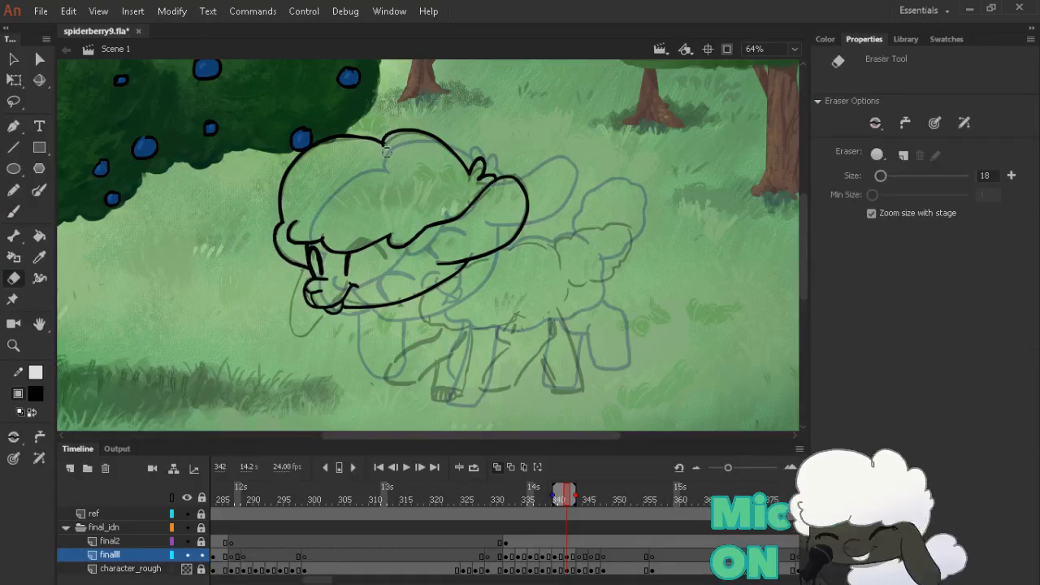
{"action": "key", "text": "b"}
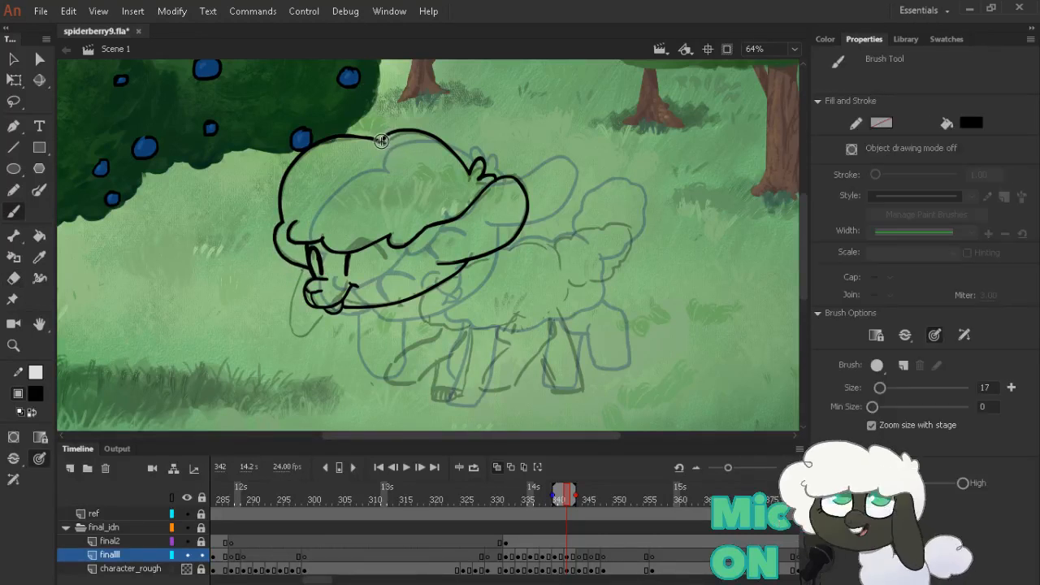
Ink the chest, back, fluffy tail and belly outline on frame 342, checking the body against frame 340
{"action": "key", "text": "comma"}
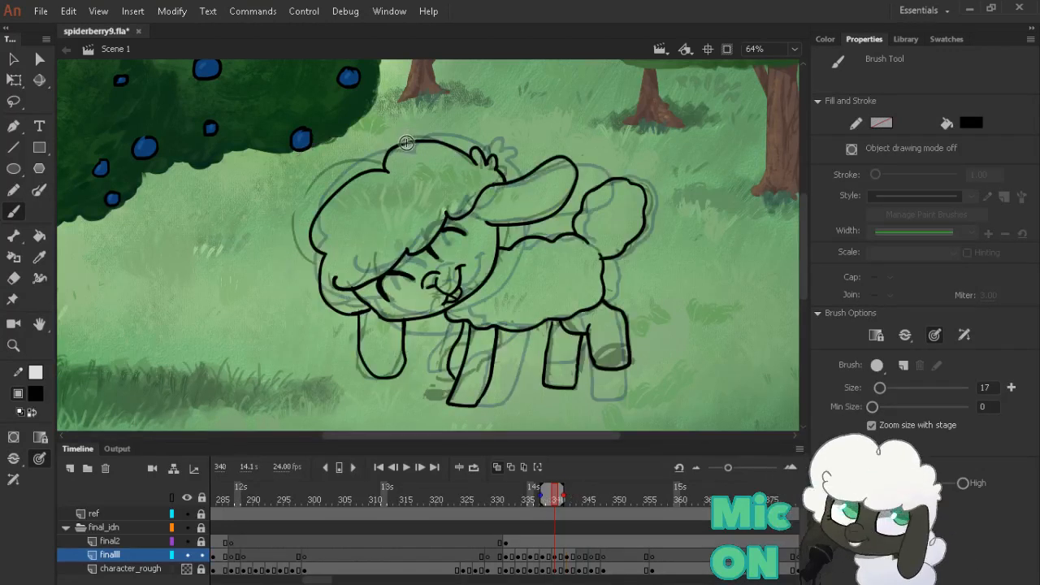
{"action": "key", "text": "period"}
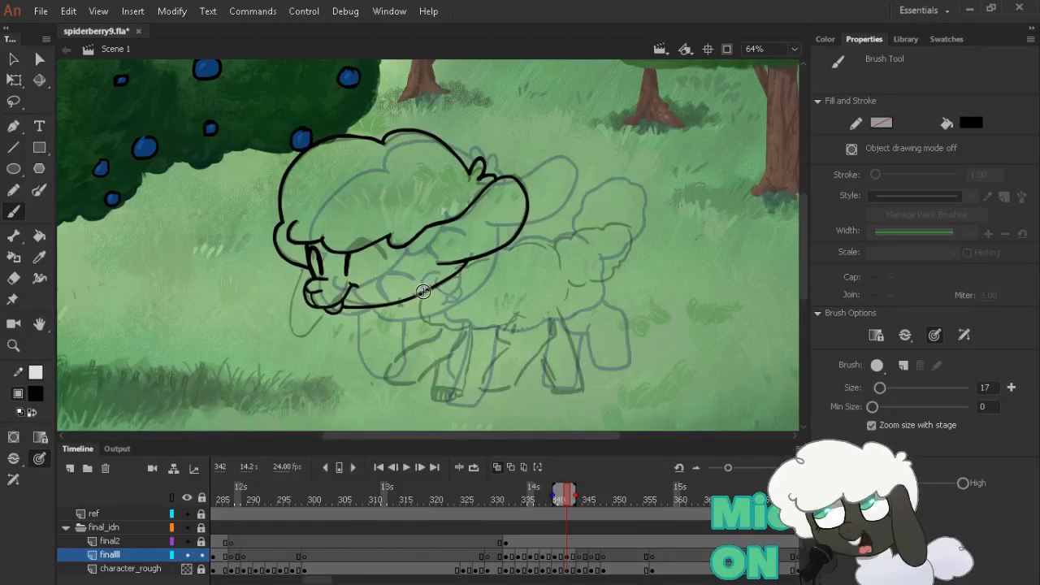
{"action": "mouse_move", "coordinate": [422, 291]}
{"action": "left_mouse_down"}
{"action": "mouse_move", "coordinate": [434, 323]}
{"action": "mouse_move", "coordinate": [449, 326]}
{"action": "left_mouse_up"}
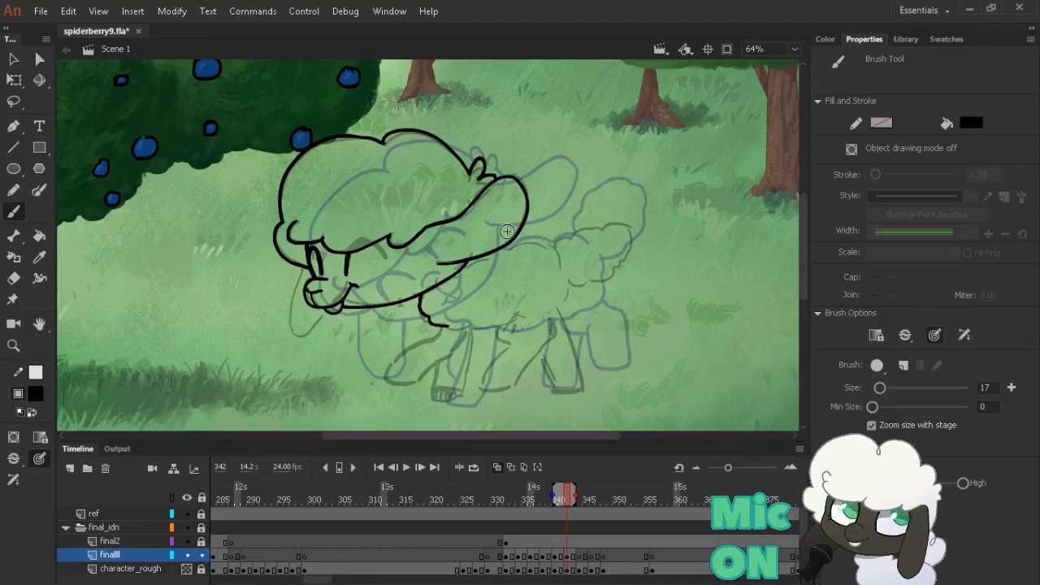
{"action": "key", "text": "comma"}
{"action": "key", "text": "period"}
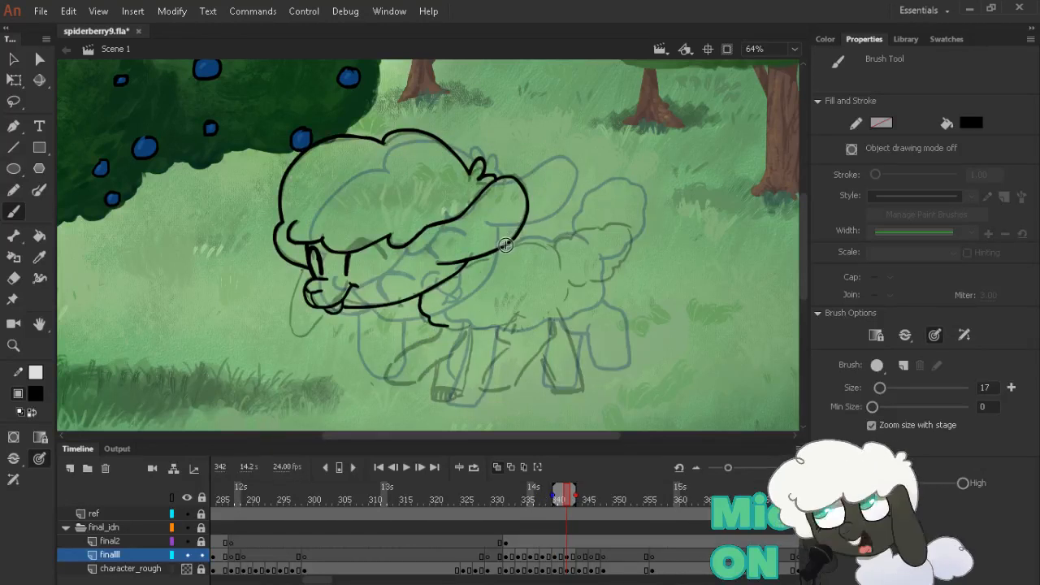
{"action": "left_click_drag", "start_coordinate": [505, 245], "coordinate": [551, 252]}
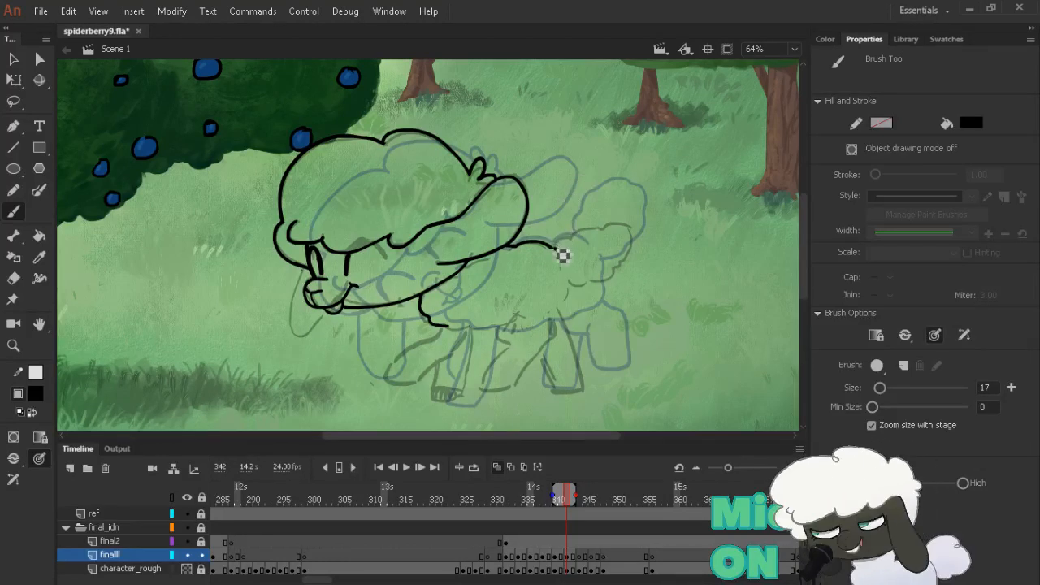
{"action": "mouse_move", "coordinate": [561, 251]}
{"action": "left_mouse_down"}
{"action": "mouse_move", "coordinate": [620, 230]}
{"action": "mouse_move", "coordinate": [640, 255]}
{"action": "mouse_move", "coordinate": [604, 290]}
{"action": "mouse_move", "coordinate": [566, 290]}
{"action": "mouse_move", "coordinate": [572, 300]}
{"action": "mouse_move", "coordinate": [556, 317]}
{"action": "mouse_move", "coordinate": [521, 329]}
{"action": "mouse_move", "coordinate": [489, 336]}
{"action": "mouse_move", "coordinate": [446, 315]}
{"action": "left_mouse_up"}
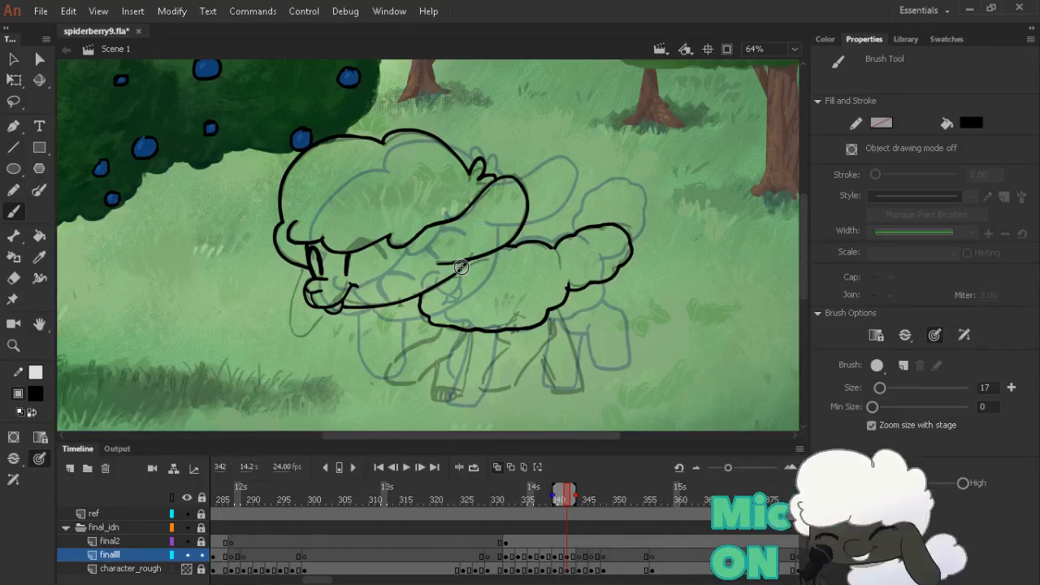
Ink the two front legs under the chest on frame 342, comparing their position with frame 340
{"action": "key", "text": "comma"}
{"action": "key", "text": "comma"}
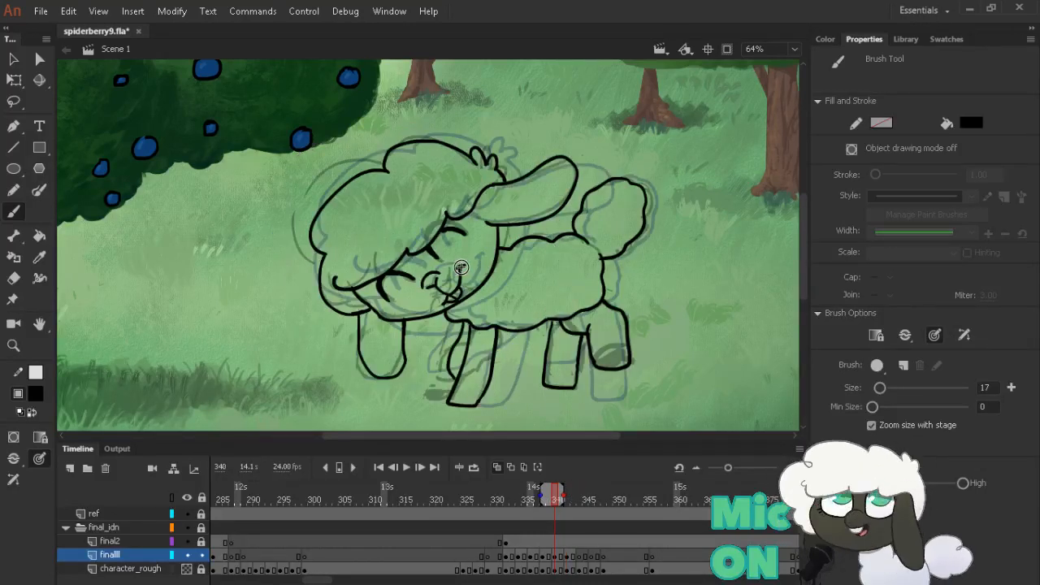
{"action": "key", "text": "period"}
{"action": "key", "text": "period"}
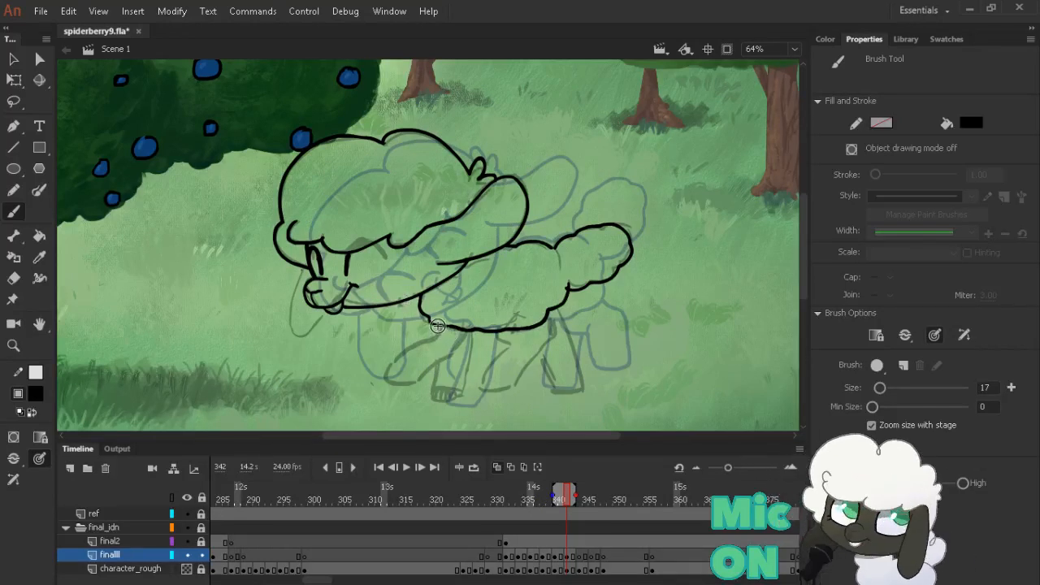
{"action": "mouse_move", "coordinate": [437, 325]}
{"action": "left_mouse_down"}
{"action": "mouse_move", "coordinate": [394, 386]}
{"action": "mouse_move", "coordinate": [422, 389]}
{"action": "mouse_move", "coordinate": [473, 321]}
{"action": "left_mouse_up"}
{"action": "key", "text": "comma"}
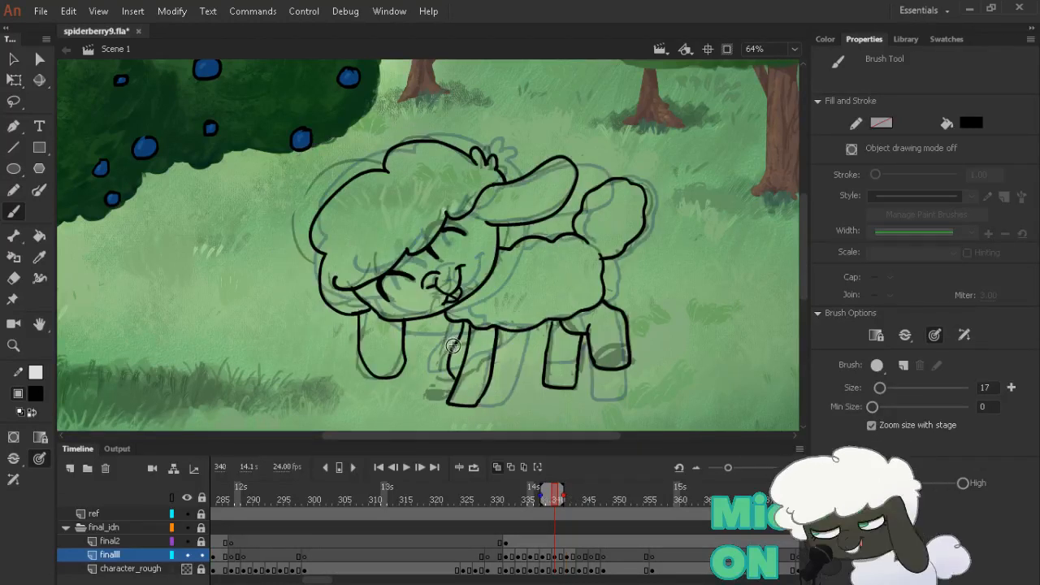
{"action": "key", "text": "period"}
{"action": "mouse_move", "coordinate": [434, 367]}
{"action": "left_mouse_down"}
{"action": "mouse_move", "coordinate": [448, 408]}
{"action": "mouse_move", "coordinate": [467, 401]}
{"action": "mouse_move", "coordinate": [465, 385]}
{"action": "mouse_move", "coordinate": [443, 379]}
{"action": "mouse_move", "coordinate": [440, 407]}
{"action": "mouse_move", "coordinate": [457, 409]}
{"action": "mouse_move", "coordinate": [468, 402]}
{"action": "mouse_move", "coordinate": [462, 369]}
{"action": "mouse_move", "coordinate": [459, 393]}
{"action": "mouse_move", "coordinate": [473, 369]}
{"action": "left_mouse_up"}
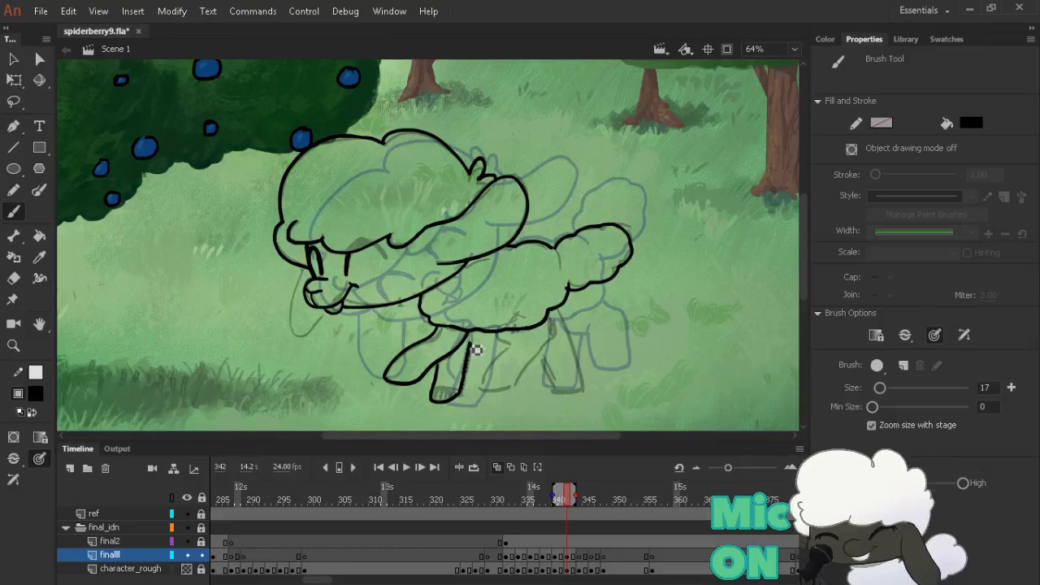
Ink the back edge of the second front leg on frame 342 and compare it with frame 340
{"action": "left_click_drag", "start_coordinate": [469, 330], "coordinate": [473, 387]}
{"action": "key", "text": "e"}
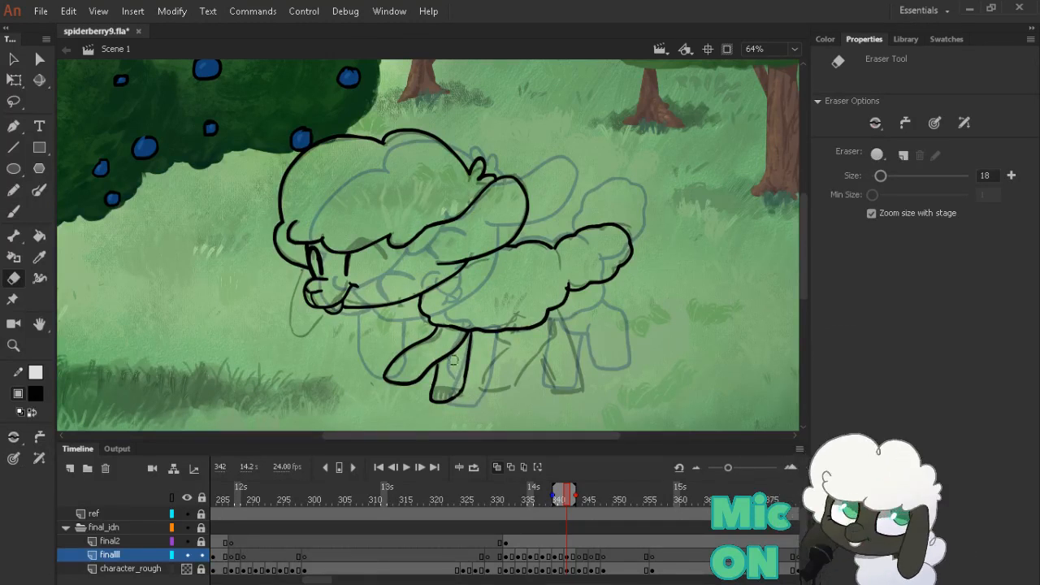
{"action": "key", "text": "b"}
{"action": "key", "text": "comma"}
{"action": "key", "text": "period"}
{"action": "key", "text": "comma"}
{"action": "key", "text": "period"}
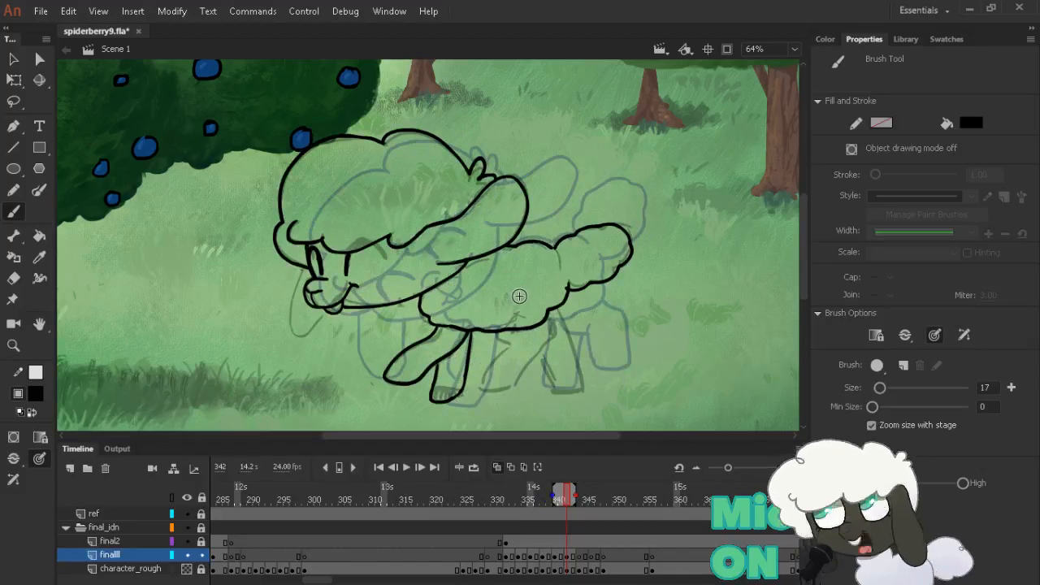
{"action": "key", "text": "comma"}
{"action": "key", "text": "period"}
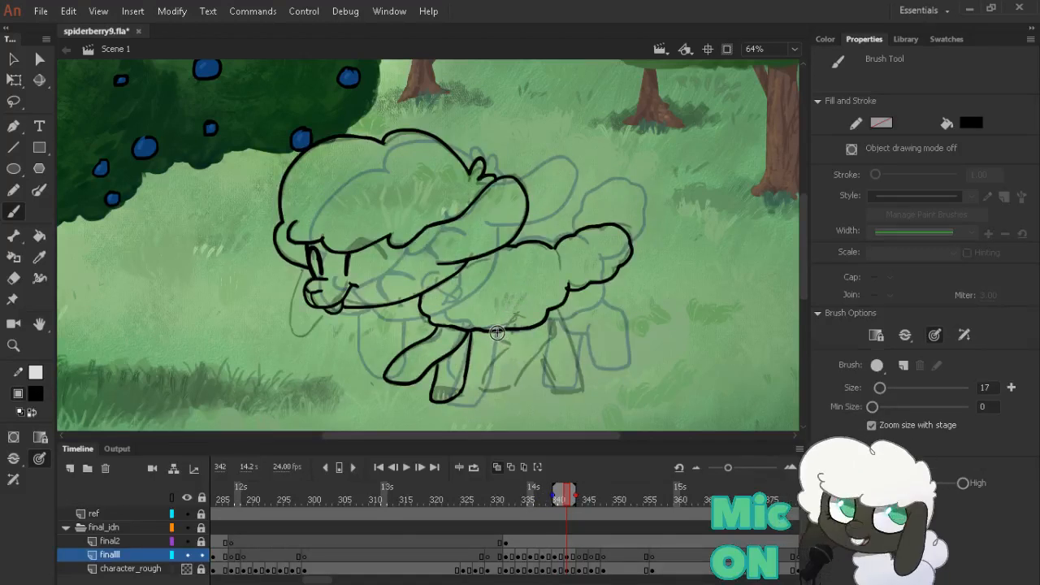
Ink the bent near hind leg under the belly on frame 342, checking its position against frame 340
{"action": "mouse_move", "coordinate": [497, 332]}
{"action": "left_mouse_down"}
{"action": "mouse_move", "coordinate": [517, 355]}
{"action": "mouse_move", "coordinate": [493, 375]}
{"action": "mouse_move", "coordinate": [495, 399]}
{"action": "mouse_move", "coordinate": [522, 394]}
{"action": "mouse_move", "coordinate": [552, 317]}
{"action": "left_mouse_up"}
{"action": "key", "text": "alt+comma"}
{"action": "key", "text": "alt+period"}
{"action": "key", "text": "alt+comma"}
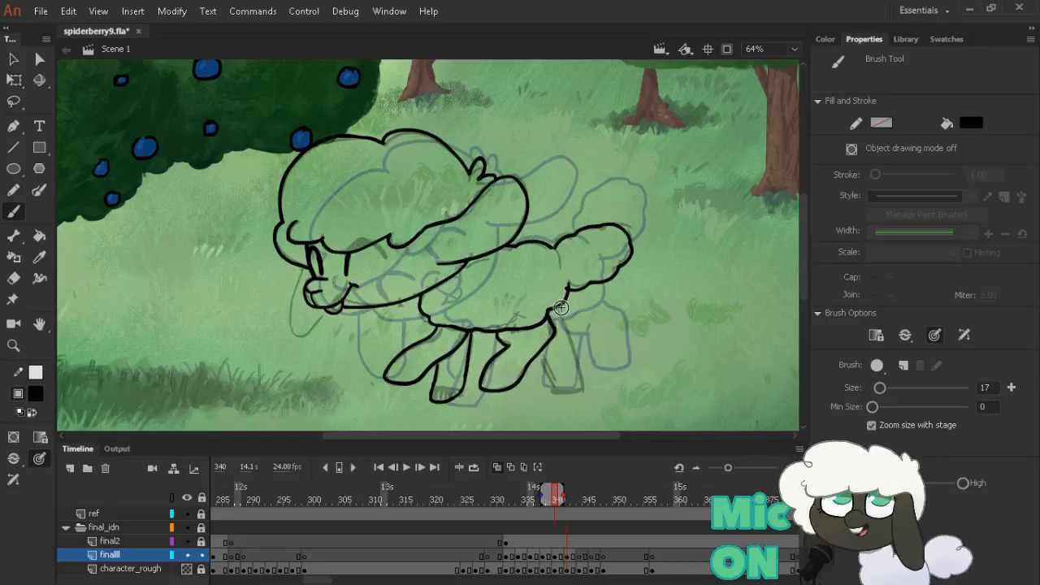
{"action": "key", "text": "alt+period"}
{"action": "key", "text": "alt+comma"}
{"action": "key", "text": "alt+period"}
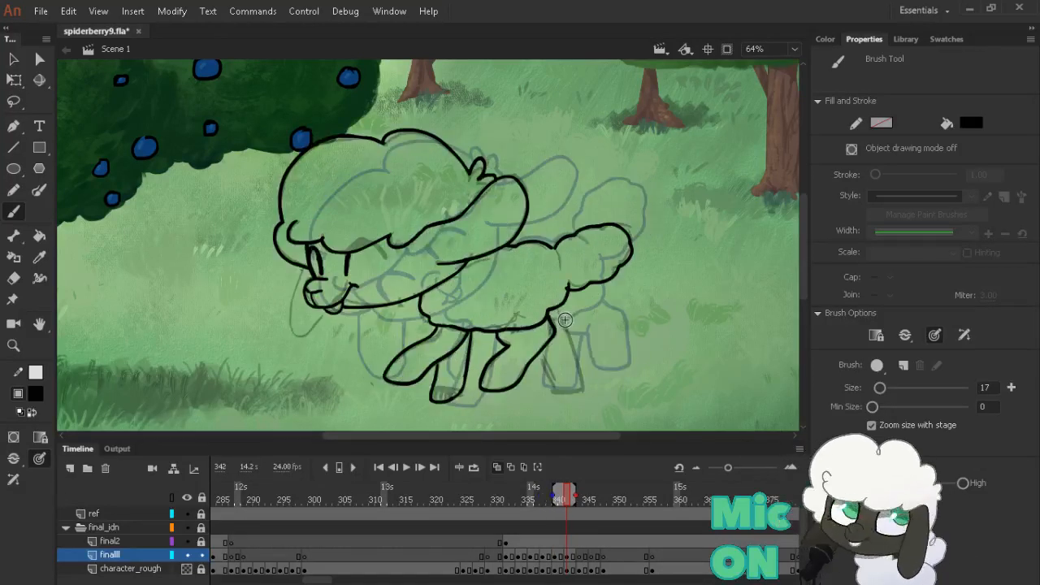
Ink the rearmost hind leg on frame 342 and clean up the lower corner of its foot with the Eraser
{"action": "mouse_move", "coordinate": [543, 386]}
{"action": "left_mouse_down"}
{"action": "mouse_move", "coordinate": [583, 393]}
{"action": "mouse_move", "coordinate": [565, 316]}
{"action": "mouse_move", "coordinate": [548, 324]}
{"action": "mouse_move", "coordinate": [547, 376]}
{"action": "mouse_move", "coordinate": [540, 365]}
{"action": "mouse_move", "coordinate": [553, 388]}
{"action": "left_mouse_up"}
{"action": "key", "text": "e"}
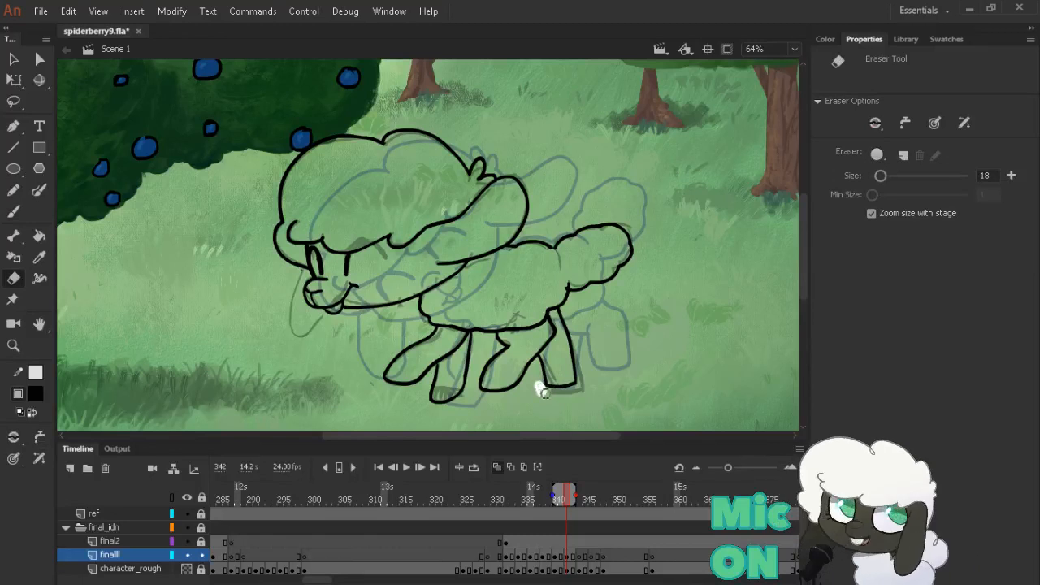
{"action": "key", "text": "b"}
Flip back and forth through the frames around 340 to 346 to examine how the legs move
{"action": "key", "text": "period"}
{"action": "key", "text": "period"}
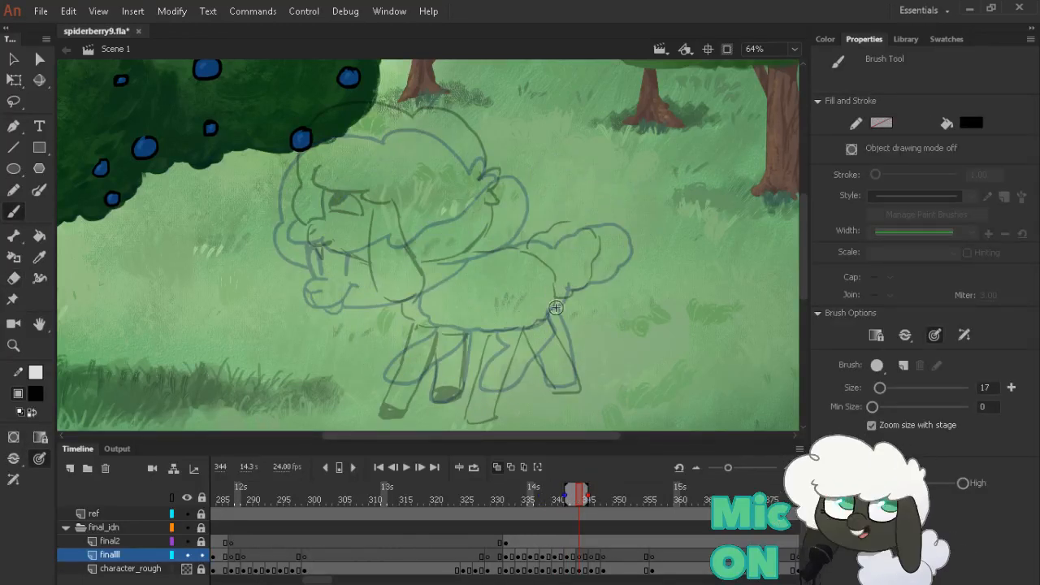
{"action": "key", "text": "period"}
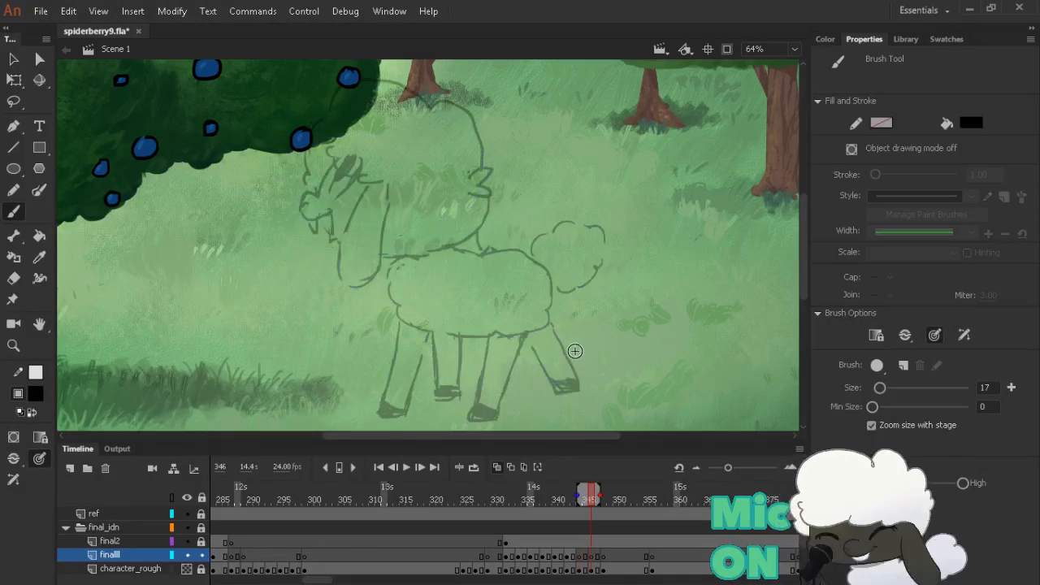
{"action": "key", "text": "comma"}
{"action": "key", "text": "comma"}
{"action": "key", "text": "comma"}
{"action": "key", "text": "e"}
{"action": "key", "text": "comma"}
{"action": "key", "text": "comma"}
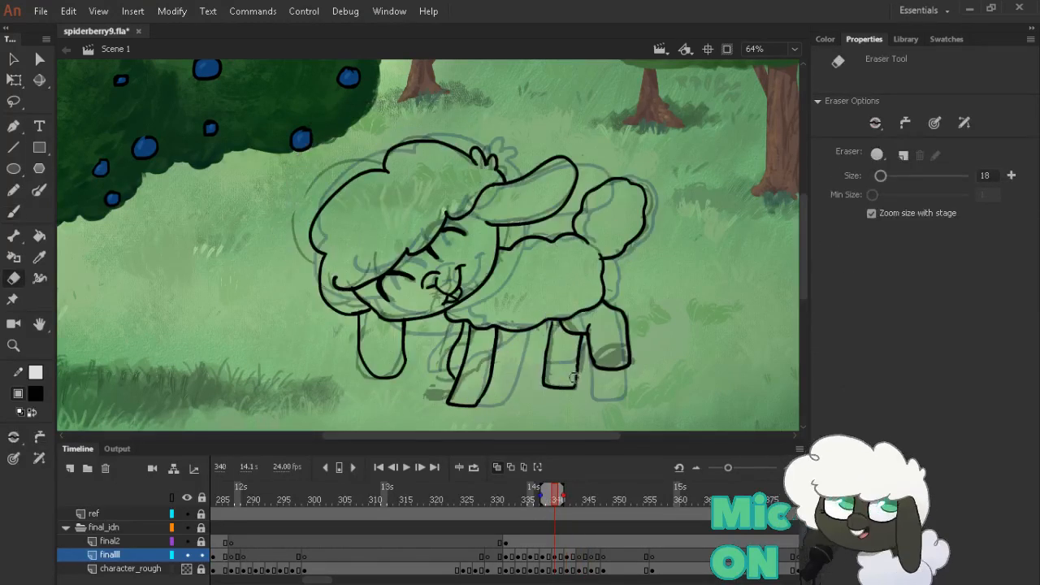
{"action": "key", "text": "period"}
{"action": "key", "text": "period"}
{"action": "key", "text": "period"}
{"action": "key", "text": "period"}
{"action": "key", "text": "period"}
{"action": "key", "text": "period"}
{"action": "key", "text": "period"}
{"action": "key", "text": "period"}
{"action": "key", "text": "period"}
{"action": "key", "text": "period"}
{"action": "key", "text": "period"}
{"action": "key", "text": "period"}
{"action": "key", "text": "period"}
{"action": "key", "text": "period"}
{"action": "key", "text": "period"}
{"action": "key", "text": "period"}
{"action": "key", "text": "period"}
{"action": "key", "text": "period"}
{"action": "key", "text": "period"}
{"action": "key", "text": "period"}
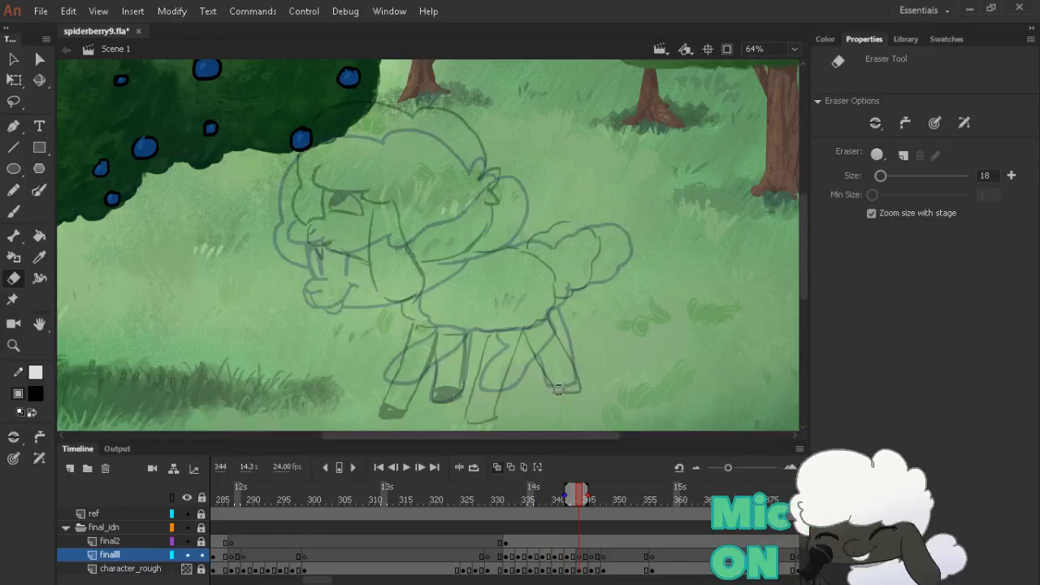
{"action": "key", "text": "comma"}
{"action": "key", "text": "comma"}
{"action": "key", "text": "comma"}
{"action": "key", "text": "comma"}
{"action": "key", "text": "comma"}
{"action": "key", "text": "comma"}
{"action": "key", "text": "comma"}
{"action": "key", "text": "comma"}
{"action": "key", "text": "comma"}
{"action": "key", "text": "comma"}
{"action": "key", "text": "comma"}
{"action": "key", "text": "comma"}
{"action": "key", "text": "comma"}
{"action": "key", "text": "comma"}
{"action": "key", "text": "comma"}
{"action": "key", "text": "comma"}
{"action": "key", "text": "comma"}
{"action": "key", "text": "comma"}
{"action": "key", "text": "comma"}
{"action": "key", "text": "comma"}
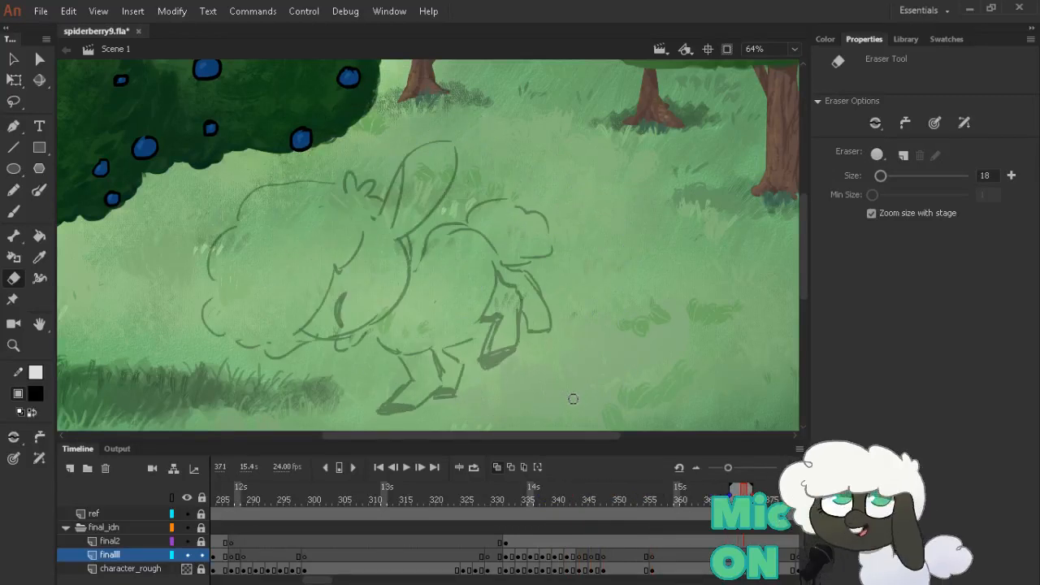
Ink the sole of the rearmost hind foot on frame 344, comparing the foot's placement with frame 342
{"action": "key", "text": "b"}
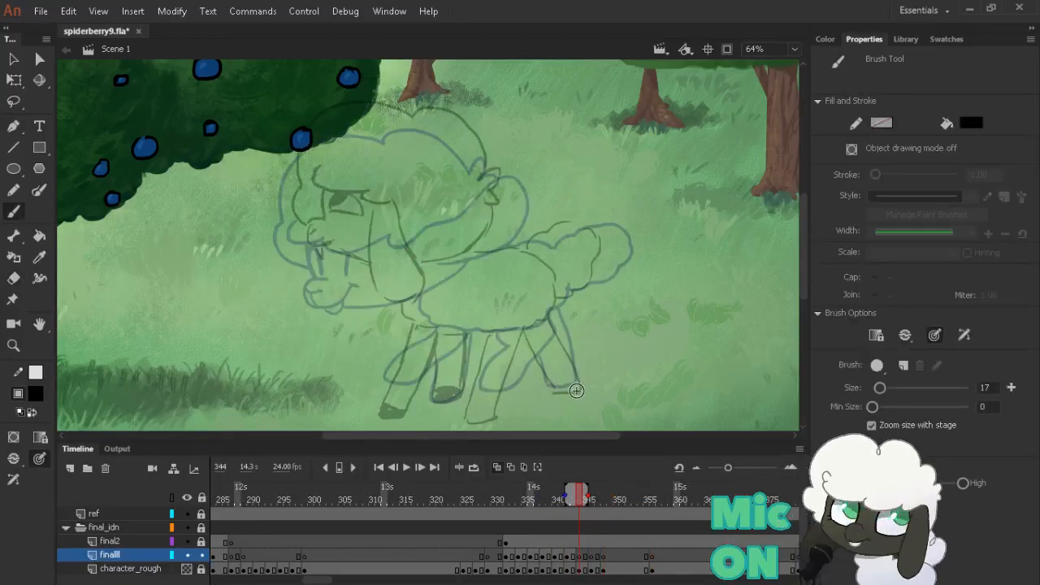
{"action": "key", "text": "comma"}
{"action": "key", "text": "period"}
{"action": "mouse_move", "coordinate": [548, 383]}
{"action": "left_mouse_down"}
{"action": "mouse_move", "coordinate": [586, 389]}
{"action": "mouse_move", "coordinate": [571, 344]}
{"action": "left_mouse_up"}
{"action": "key", "text": "comma"}
{"action": "key", "text": "comma"}
{"action": "key", "text": "comma"}
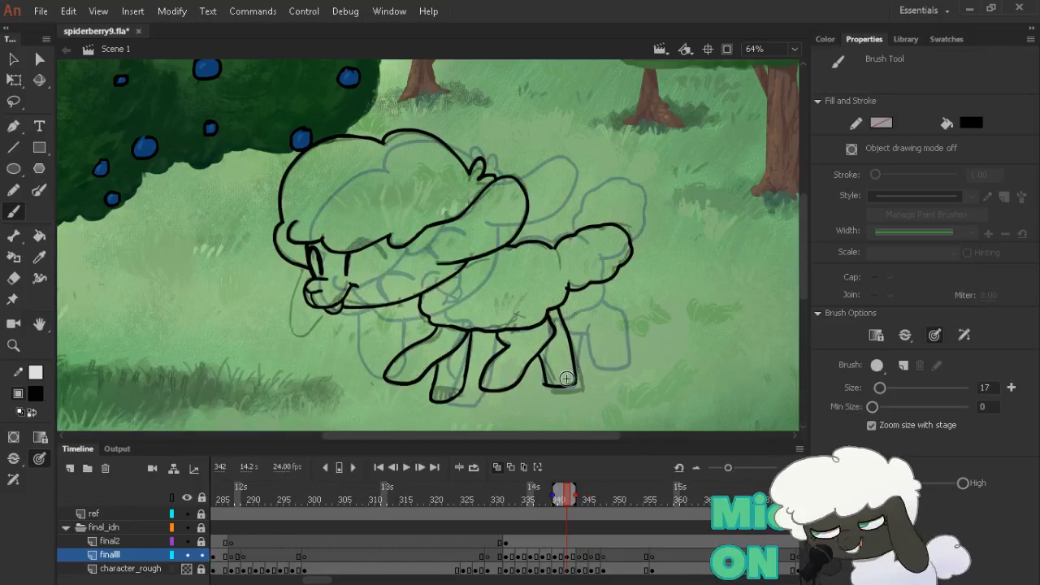
{"action": "key", "text": "comma"}
{"action": "key", "text": "period"}
{"action": "key", "text": "period"}
{"action": "key", "text": "period"}
{"action": "key", "text": "period"}
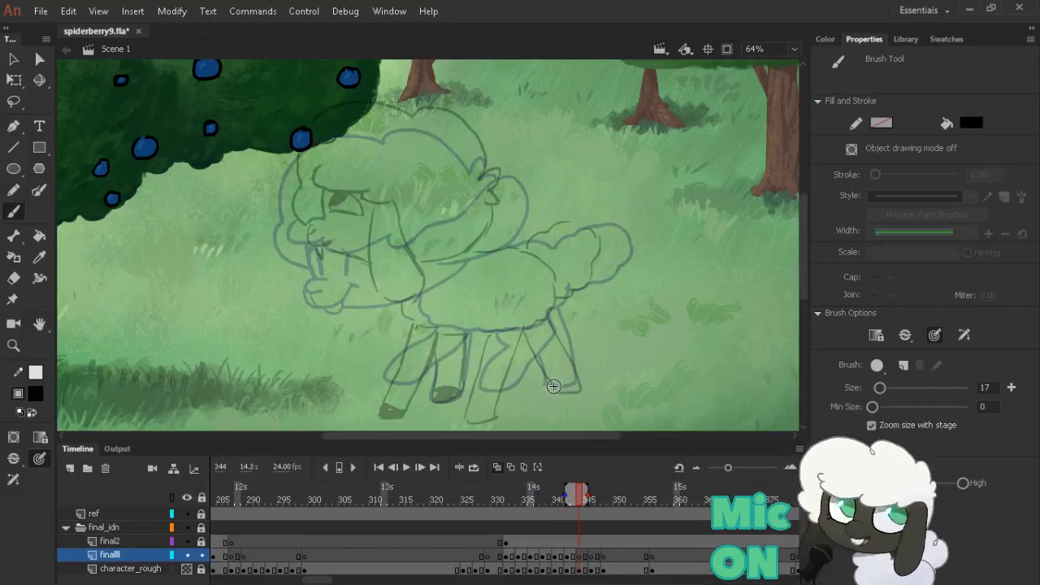
{"action": "left_click_drag", "start_coordinate": [552, 390], "coordinate": [580, 391]}
{"action": "key", "text": "comma"}
{"action": "key", "text": "comma"}
{"action": "key", "text": "comma"}
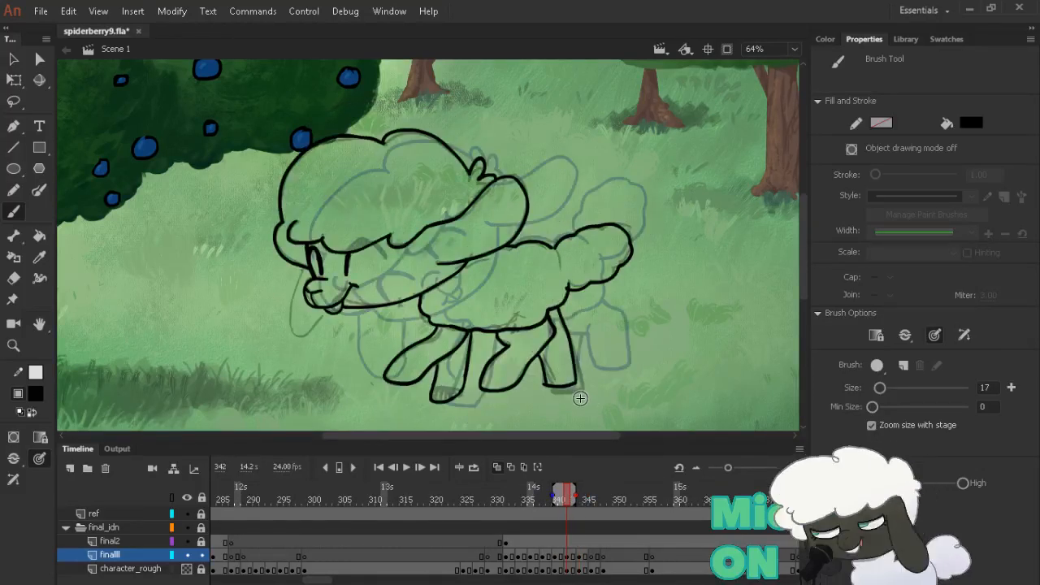
Erase the sole of the rearmost hind foot on frame 342 and redraw it slightly lower to match frame 344
{"action": "key", "text": "period"}
{"action": "key", "text": "period"}
{"action": "key", "text": "period"}
{"action": "key", "text": "comma"}
{"action": "key", "text": "comma"}
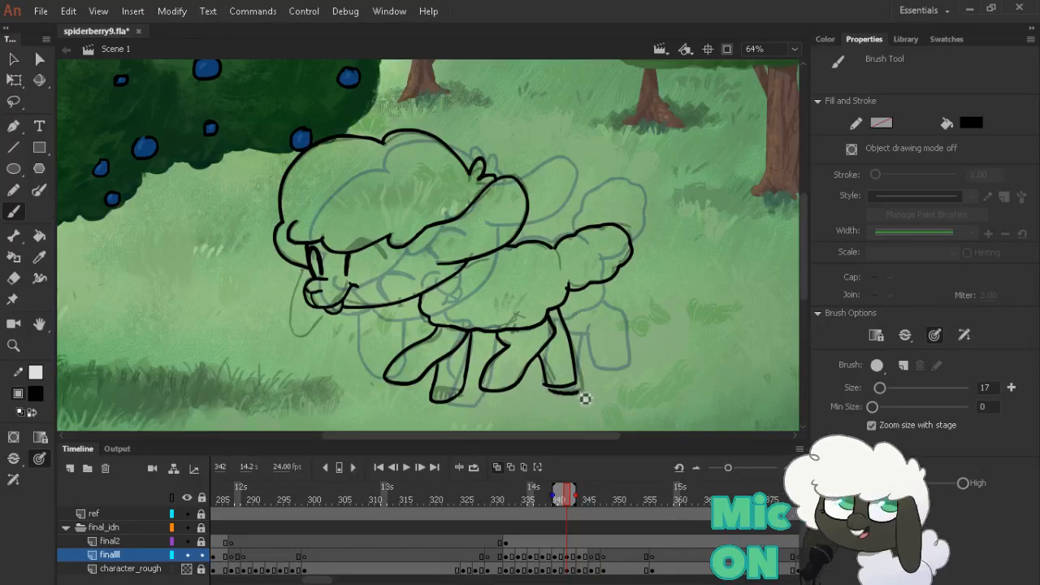
{"action": "key", "text": "e"}
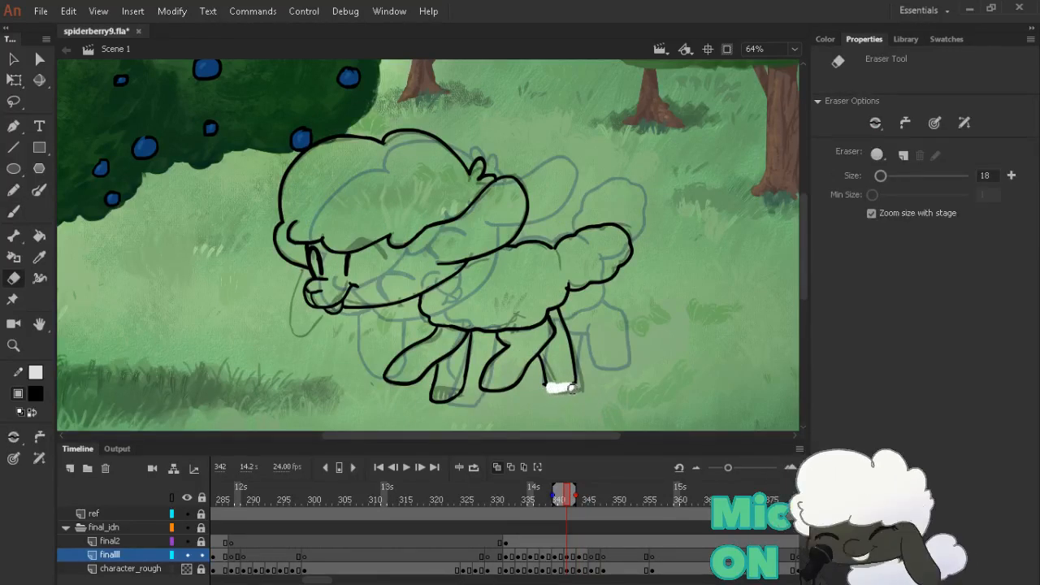
{"action": "left_click_drag", "start_coordinate": [575, 390], "coordinate": [551, 388]}
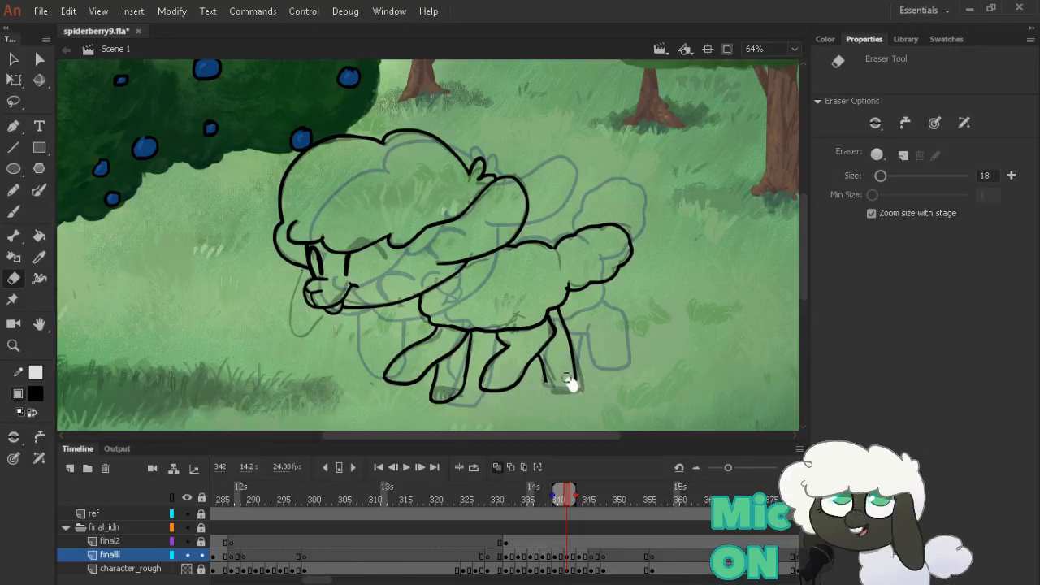
{"action": "key", "text": "b"}
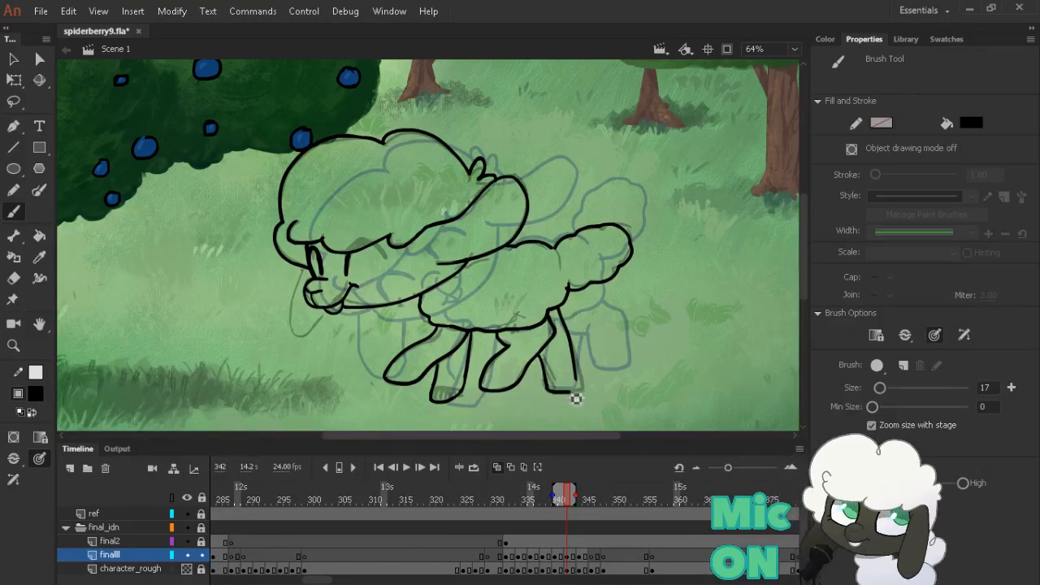
{"action": "key", "text": "comma"}
{"action": "key", "text": "period"}
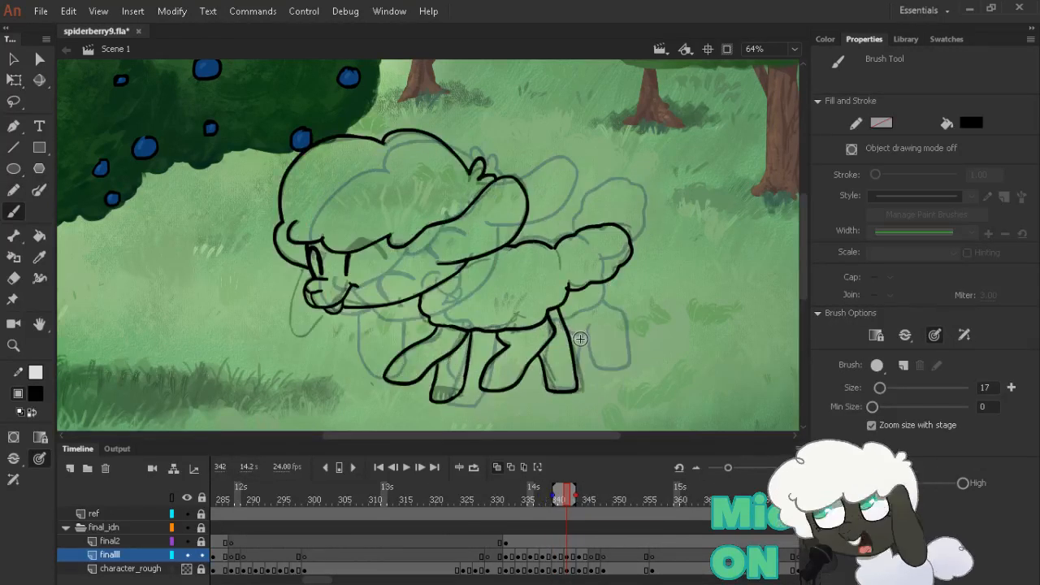
Go back to around frame 333, hide the character_rough layer and turn off onion skinning
{"action": "key", "text": "period"}
{"action": "key", "text": "period"}
{"action": "left_click", "coordinate": [513, 499]}
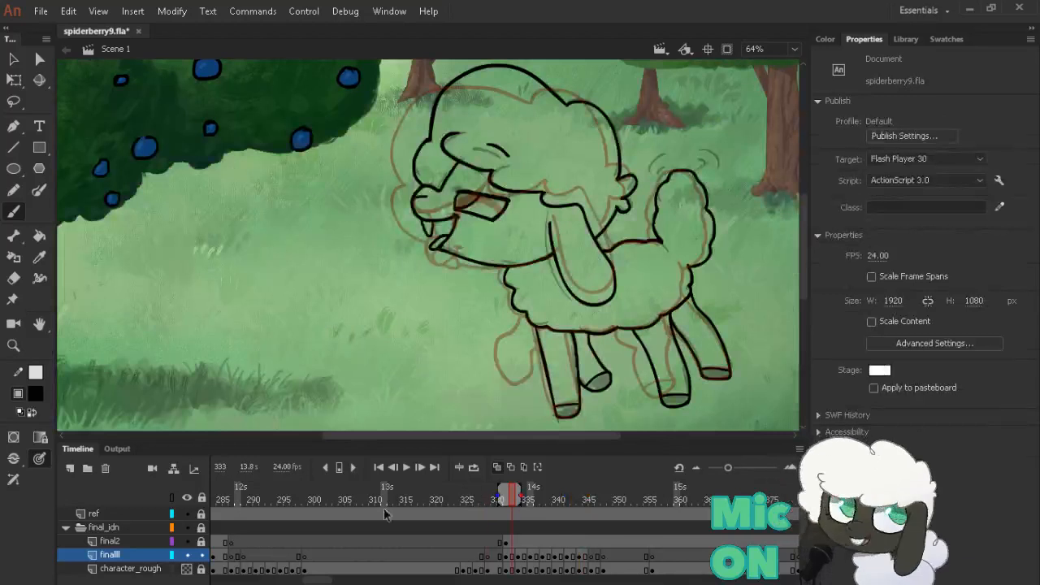
{"action": "left_click", "coordinate": [186, 569]}
{"action": "scroll", "coordinate": [134, 540], "scroll_direction": "down", "scroll_amount": 1}
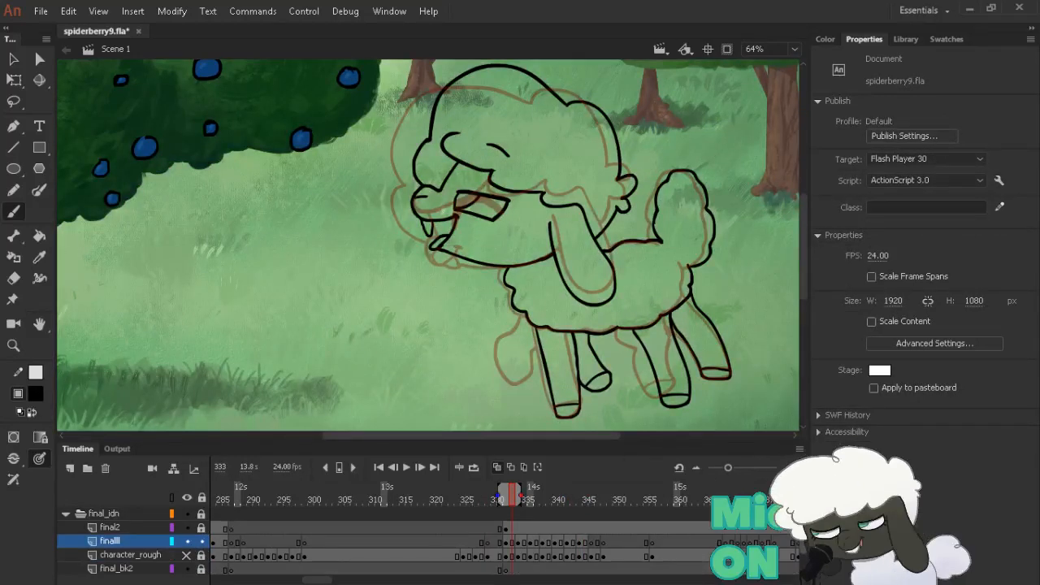
{"action": "left_click", "coordinate": [497, 468]}
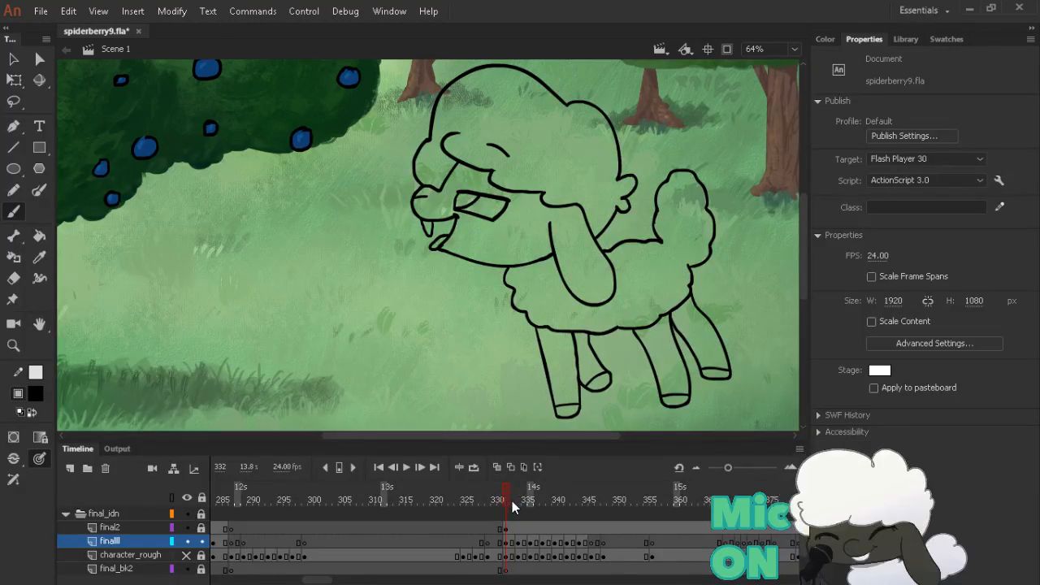
Loop playback from frame 332 to about frame 362 and review the motion of the inked lamb
{"action": "key", "text": "alt+shift+l"}
{"action": "left_click_drag", "start_coordinate": [465, 496], "coordinate": [697, 499]}
{"action": "key", "text": "Return"}
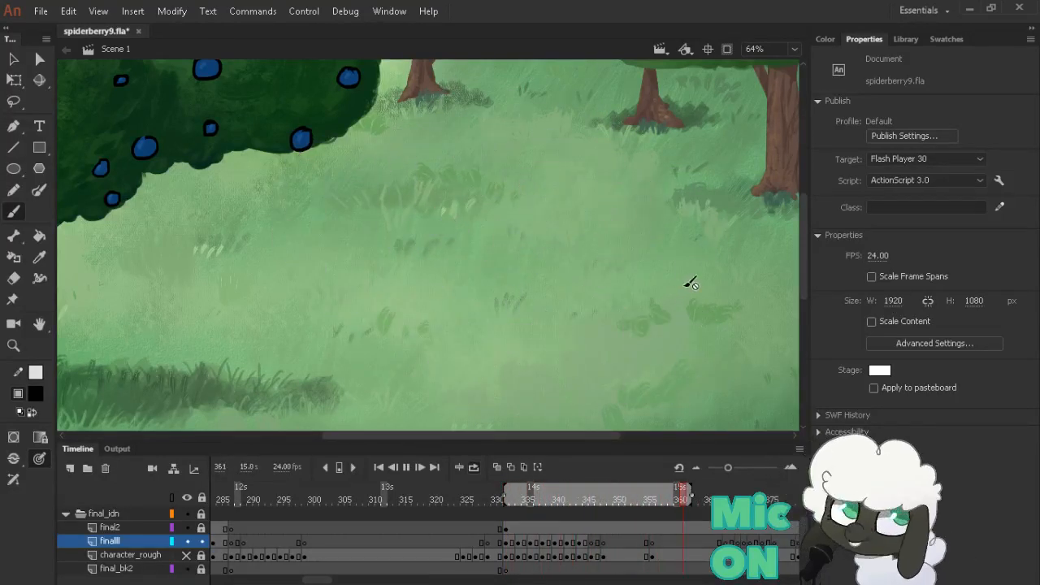
{"action": "left_click_drag", "start_coordinate": [680, 288], "coordinate": [641, 296]}
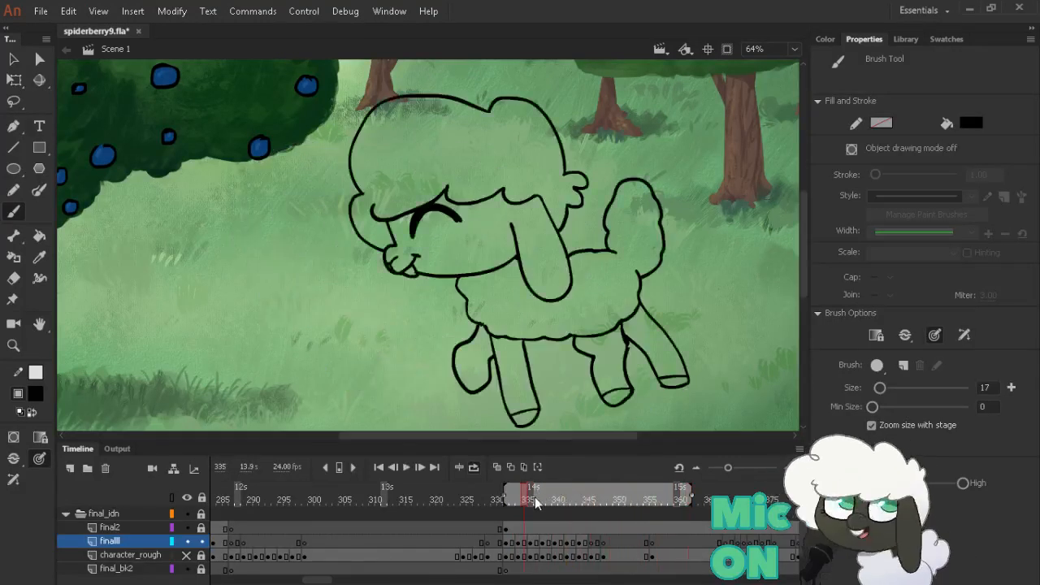
{"action": "left_click", "coordinate": [588, 503]}
{"action": "left_click", "coordinate": [571, 503]}
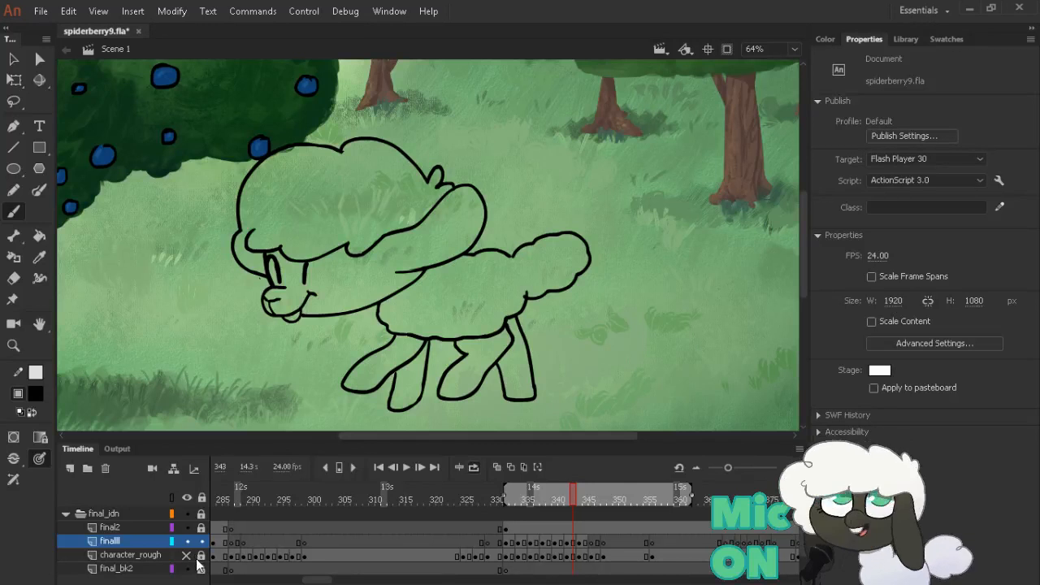
Show the character_rough layer again and ink the brow stroke and the far ear hanging behind the muzzle on frame 342
{"action": "left_click", "coordinate": [186, 555]}
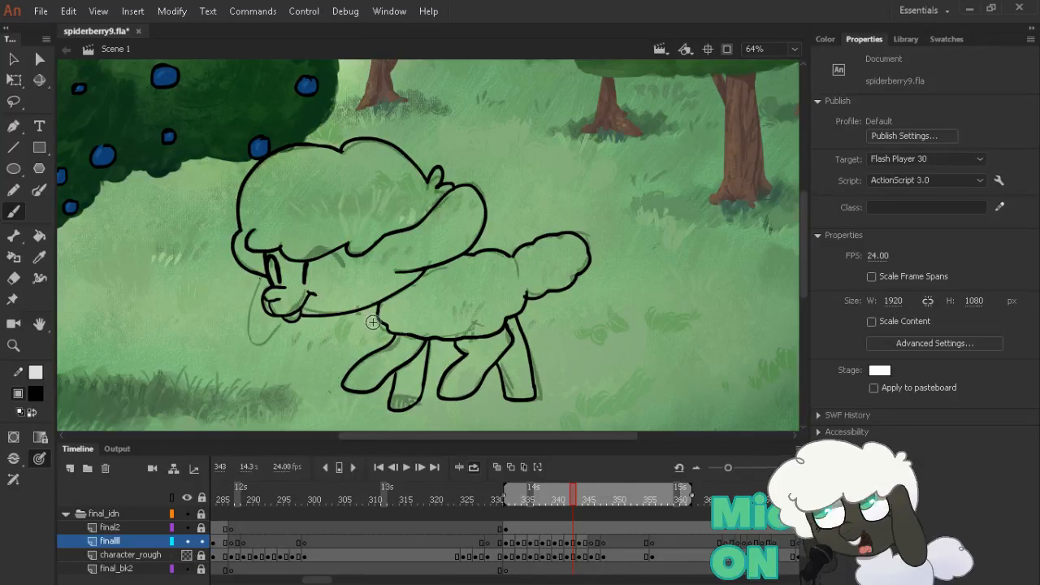
{"action": "left_click", "coordinate": [566, 543]}
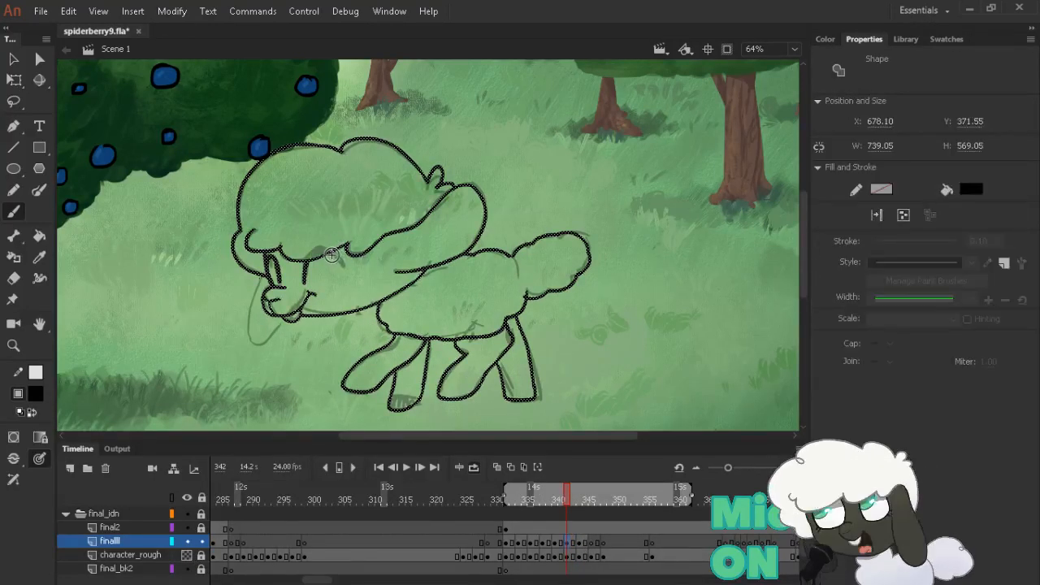
{"action": "left_click_drag", "start_coordinate": [339, 260], "coordinate": [347, 266]}
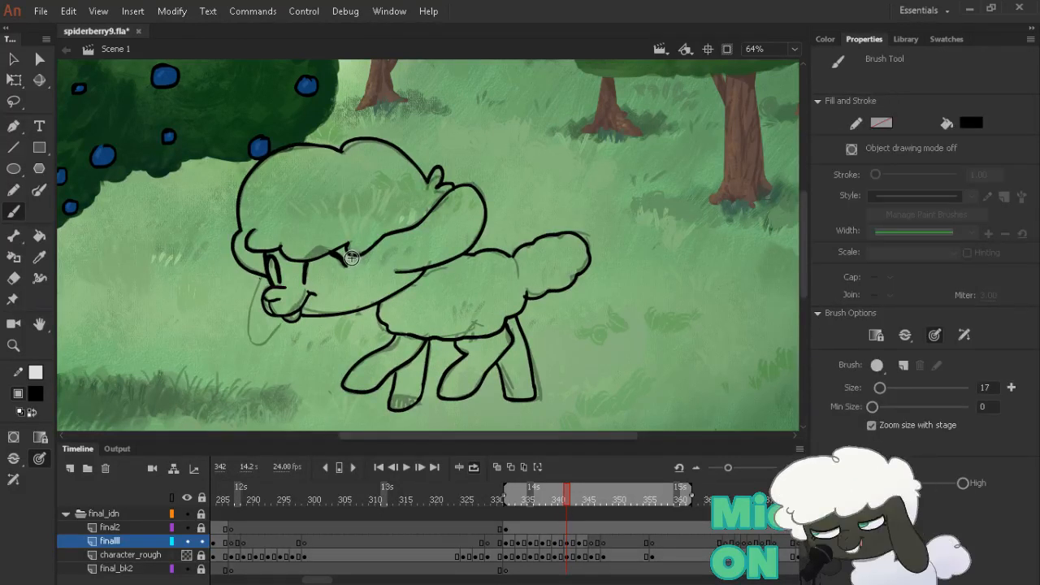
{"action": "key", "text": "."}
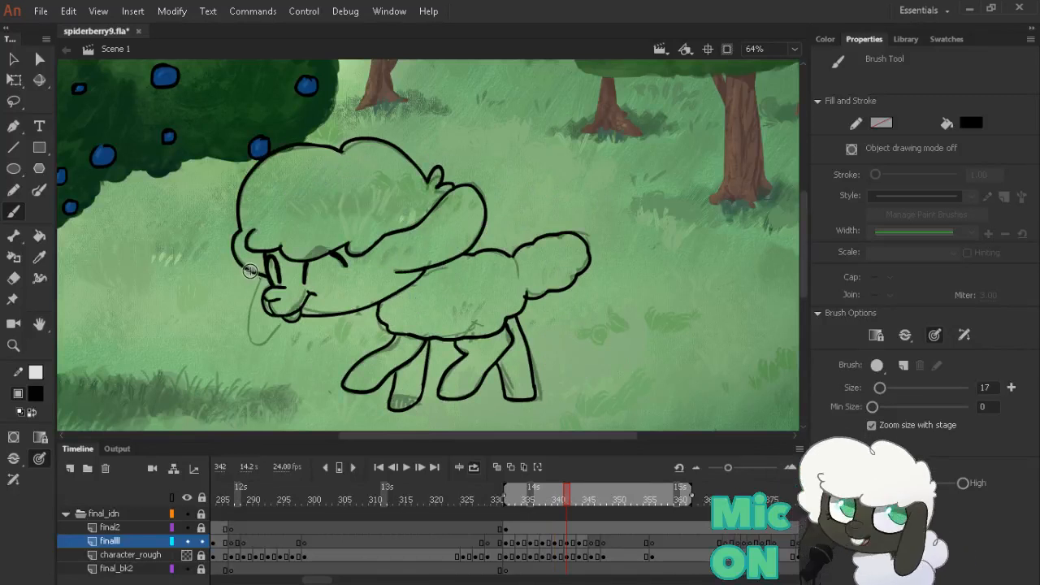
{"action": "mouse_move", "coordinate": [249, 271]}
{"action": "left_mouse_down"}
{"action": "mouse_move", "coordinate": [257, 320]}
{"action": "mouse_move", "coordinate": [275, 347]}
{"action": "mouse_move", "coordinate": [303, 348]}
{"action": "mouse_move", "coordinate": [305, 313]}
{"action": "left_mouse_up"}
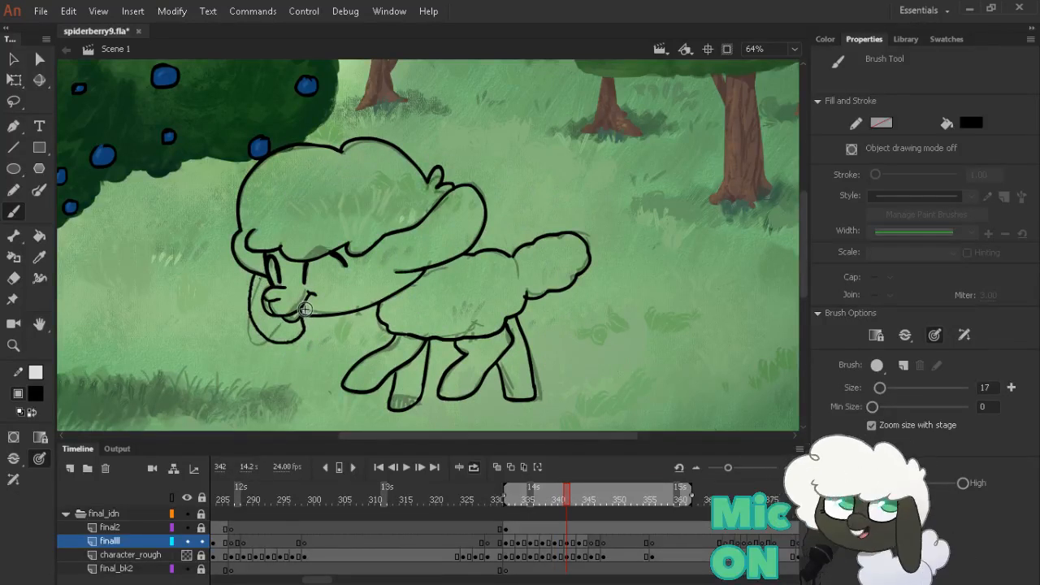
Ink the front of the face, the muzzle and the small fang over the rough sketch on frame 344
{"action": "key", "text": "."}
{"action": "key", "text": "."}
{"action": "key", "text": "."}
{"action": "key", "text": "."}
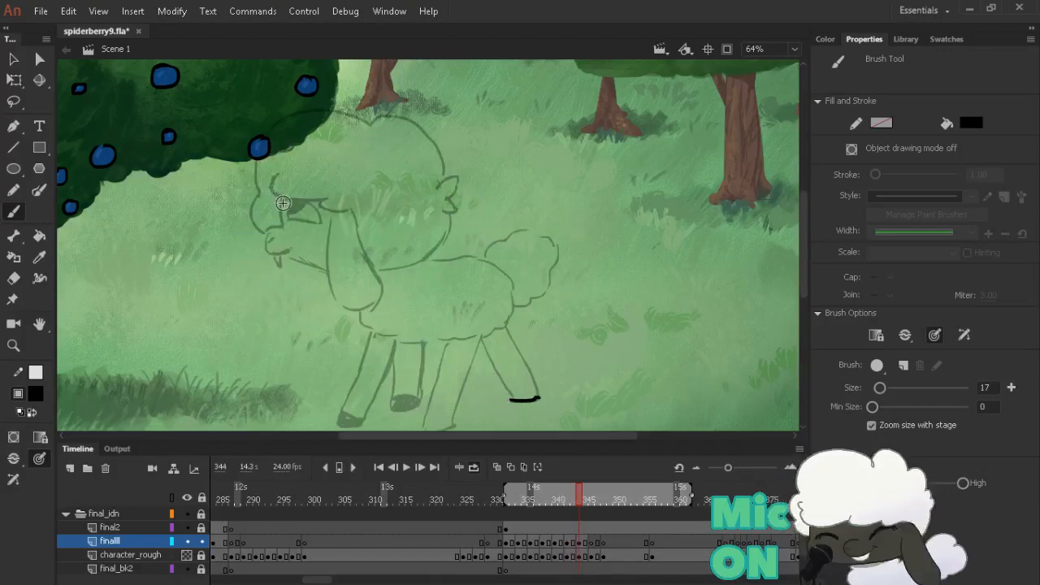
{"action": "key", "text": "comma"}
{"action": "key", "text": "comma"}
{"action": "key", "text": "period"}
{"action": "key", "text": "period"}
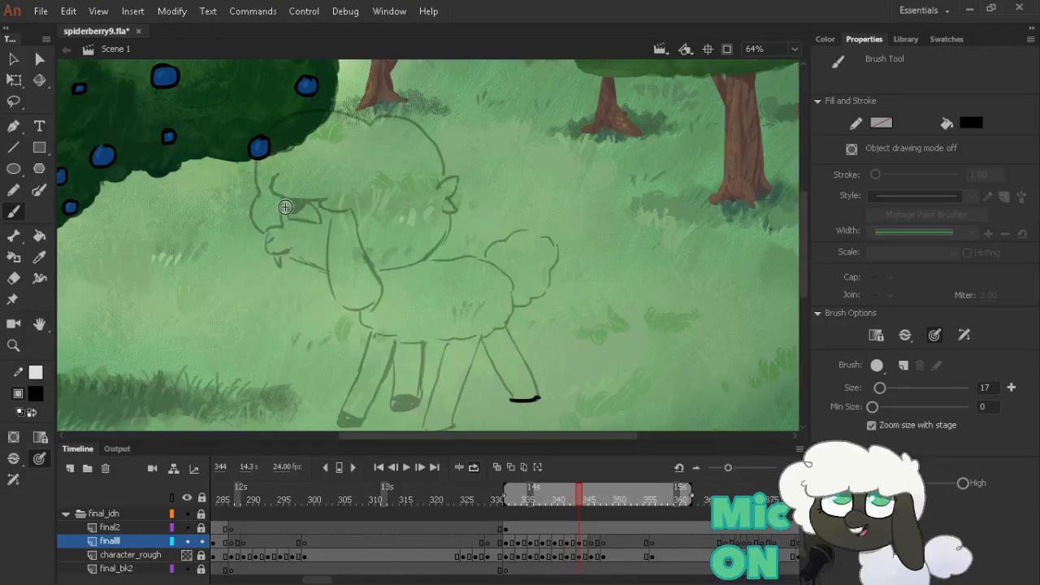
{"action": "left_click_drag", "start_coordinate": [280, 200], "coordinate": [282, 228]}
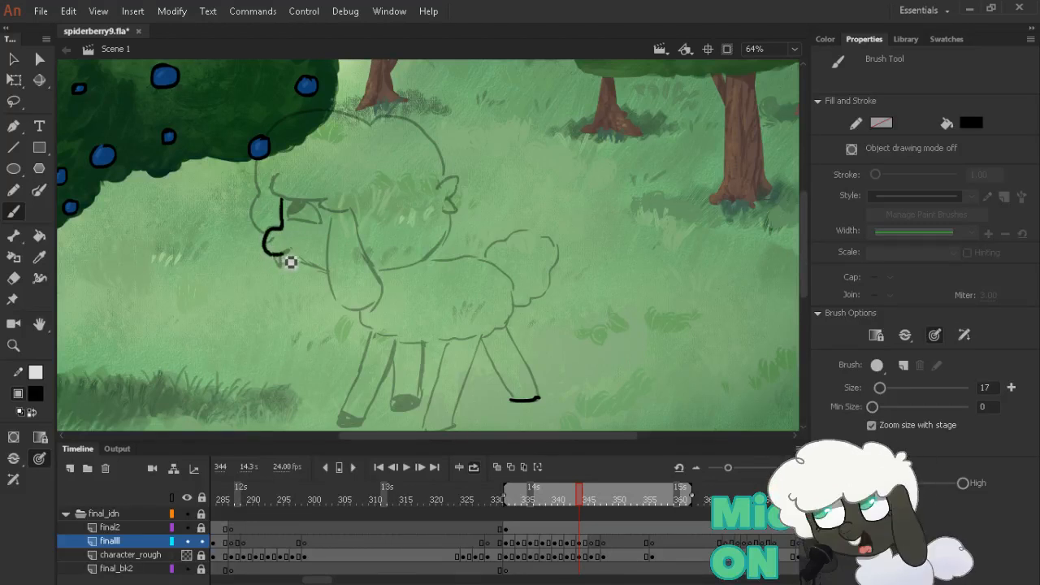
{"action": "mouse_move", "coordinate": [284, 255]}
{"action": "left_mouse_down"}
{"action": "mouse_move", "coordinate": [280, 268]}
{"action": "mouse_move", "coordinate": [282, 258]}
{"action": "left_mouse_up"}
Ink the half-closed eye outline on frame 344, comparing it with the neighbouring frames
{"action": "key", "text": "comma"}
{"action": "key", "text": "comma"}
{"action": "key", "text": "period"}
{"action": "key", "text": "period"}
{"action": "key", "text": "period"}
{"action": "key", "text": "period"}
{"action": "key", "text": "comma"}
{"action": "key", "text": "comma"}
{"action": "left_click_drag", "start_coordinate": [321, 221], "coordinate": [295, 213]}
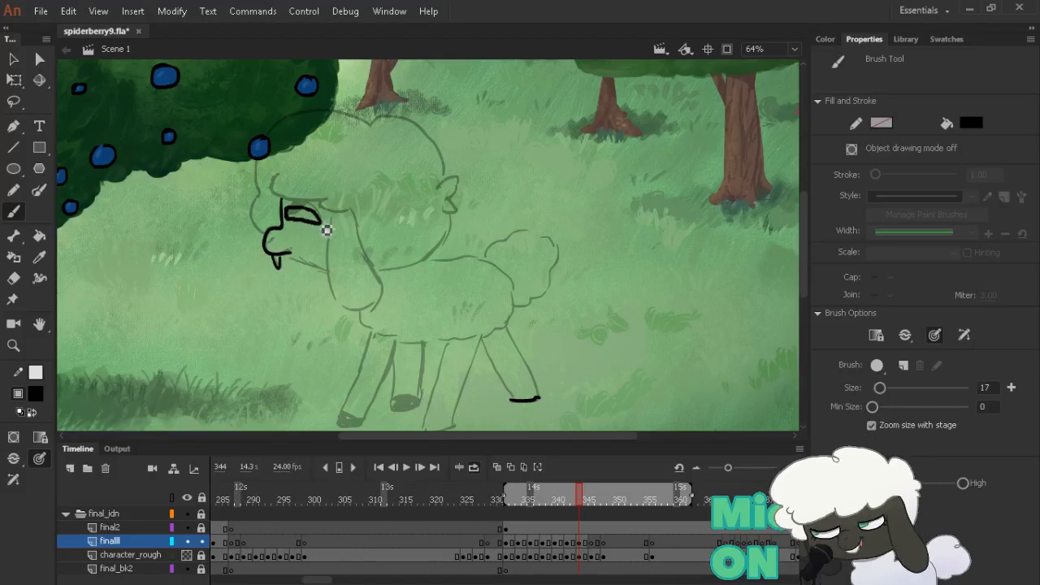
Ink the iris, the near hanging ear and the curved fringe line above the eye on frame 344
{"action": "mouse_move", "coordinate": [297, 217]}
{"action": "left_mouse_down"}
{"action": "mouse_move", "coordinate": [301, 207]}
{"action": "mouse_move", "coordinate": [365, 242]}
{"action": "mouse_move", "coordinate": [390, 296]}
{"action": "mouse_move", "coordinate": [339, 301]}
{"action": "mouse_move", "coordinate": [329, 281]}
{"action": "mouse_move", "coordinate": [335, 230]}
{"action": "left_mouse_up"}
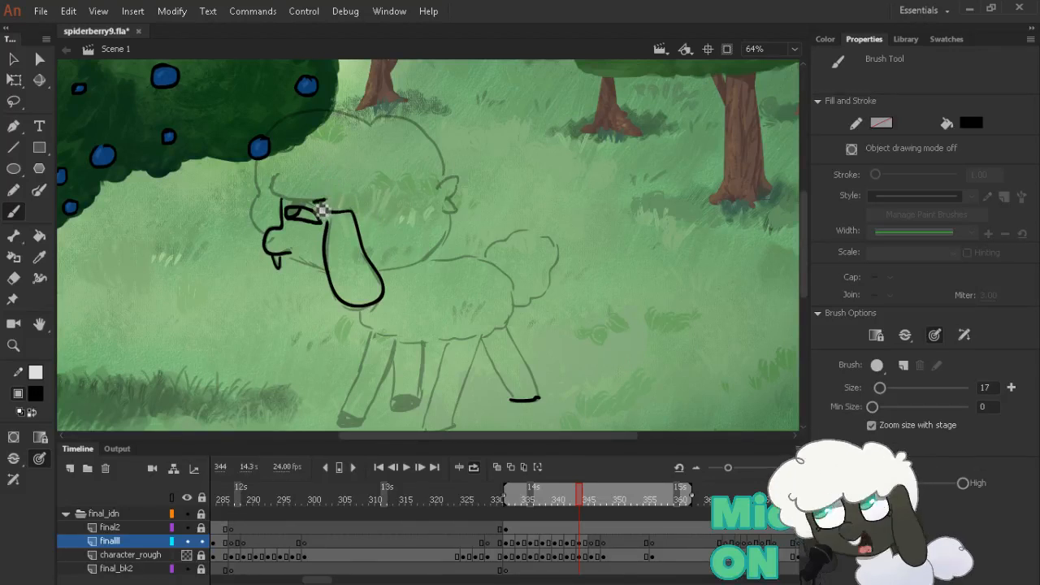
{"action": "mouse_move", "coordinate": [323, 210]}
{"action": "left_mouse_down"}
{"action": "mouse_move", "coordinate": [271, 196]}
{"action": "mouse_move", "coordinate": [275, 172]}
{"action": "left_mouse_up"}
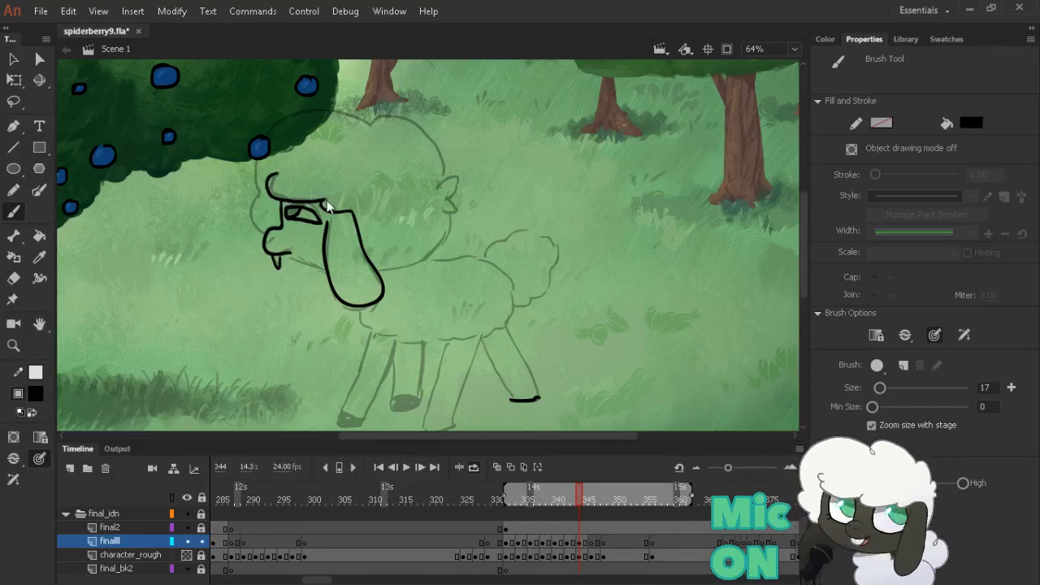
{"action": "key", "text": "ctrl+z"}
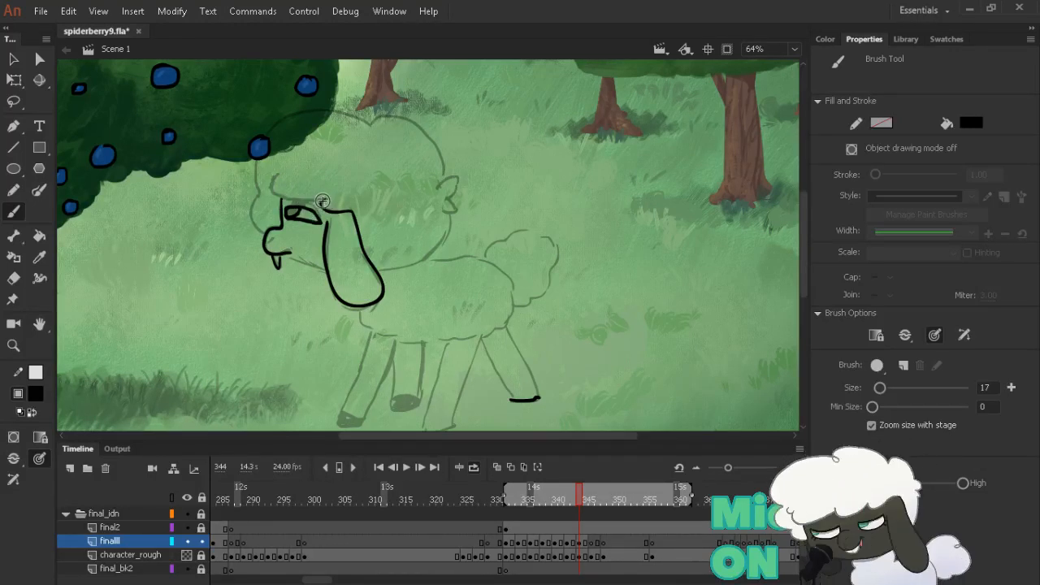
{"action": "mouse_move", "coordinate": [322, 201]}
{"action": "left_mouse_down"}
{"action": "mouse_move", "coordinate": [281, 203]}
{"action": "mouse_move", "coordinate": [271, 185]}
{"action": "mouse_move", "coordinate": [295, 167]}
{"action": "left_mouse_up"}
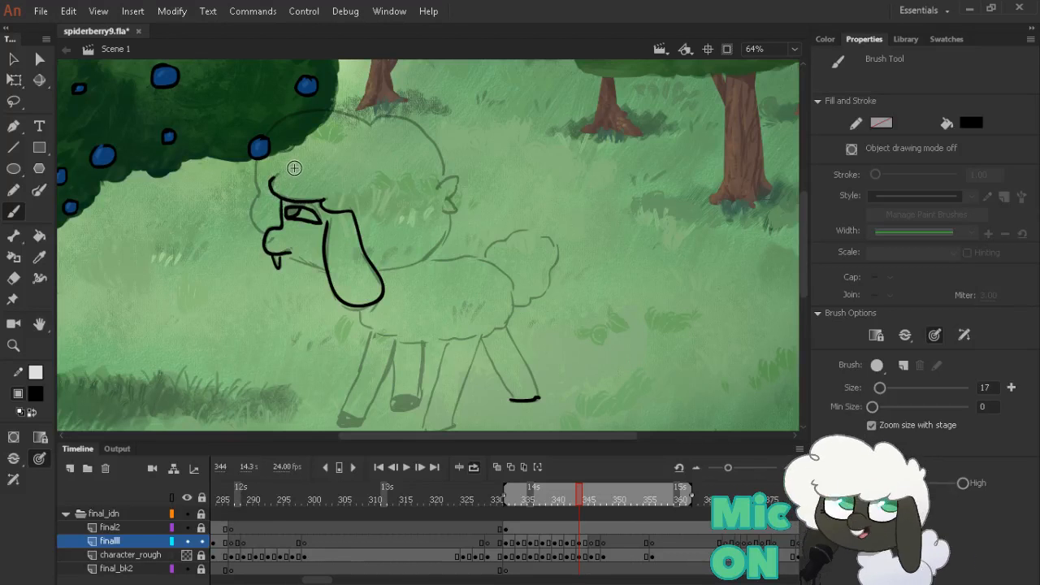
Compare the rough head poses on frames 342 and 346, and ink the far ear below the jaw on frame 344
{"action": "key", "text": "period"}
{"action": "key", "text": "period"}
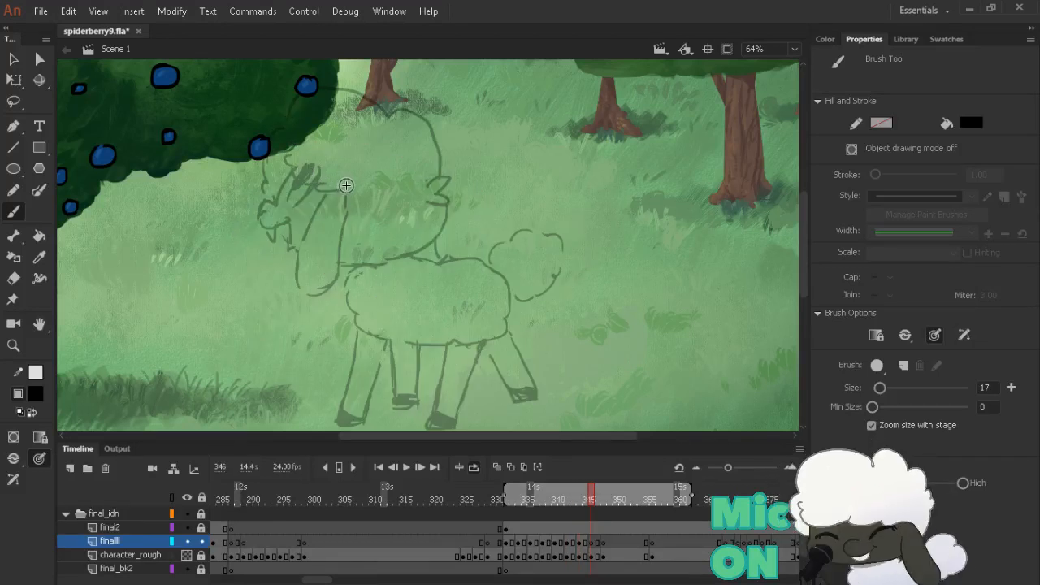
{"action": "key", "text": "alt+period"}
{"action": "key", "text": "alt+period"}
{"action": "key", "text": "alt+comma"}
{"action": "key", "text": "alt+comma"}
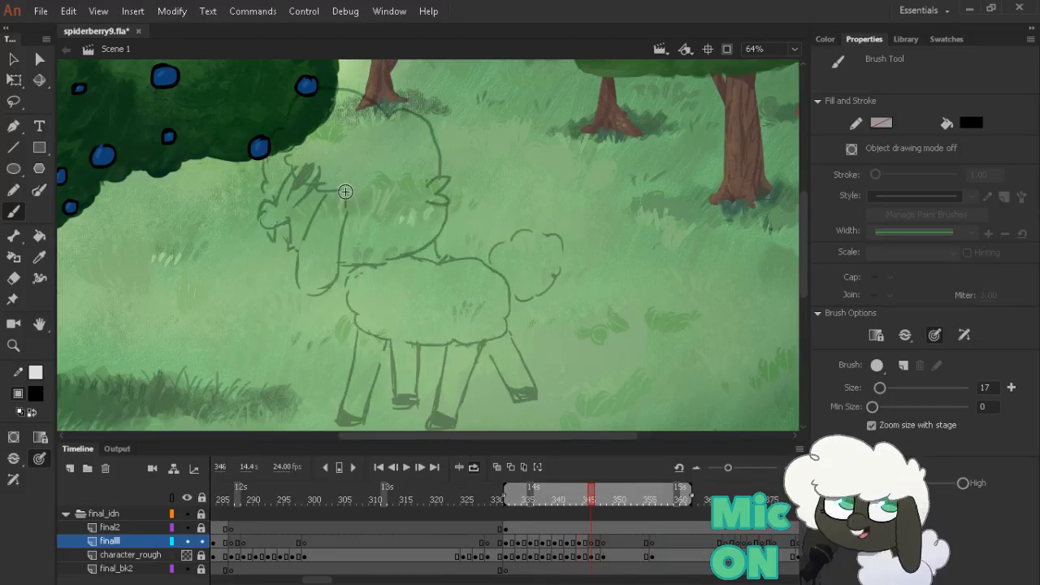
{"action": "key", "text": "alt+comma"}
{"action": "key", "text": "alt+comma"}
{"action": "key", "text": "alt+period"}
{"action": "key", "text": "alt+comma"}
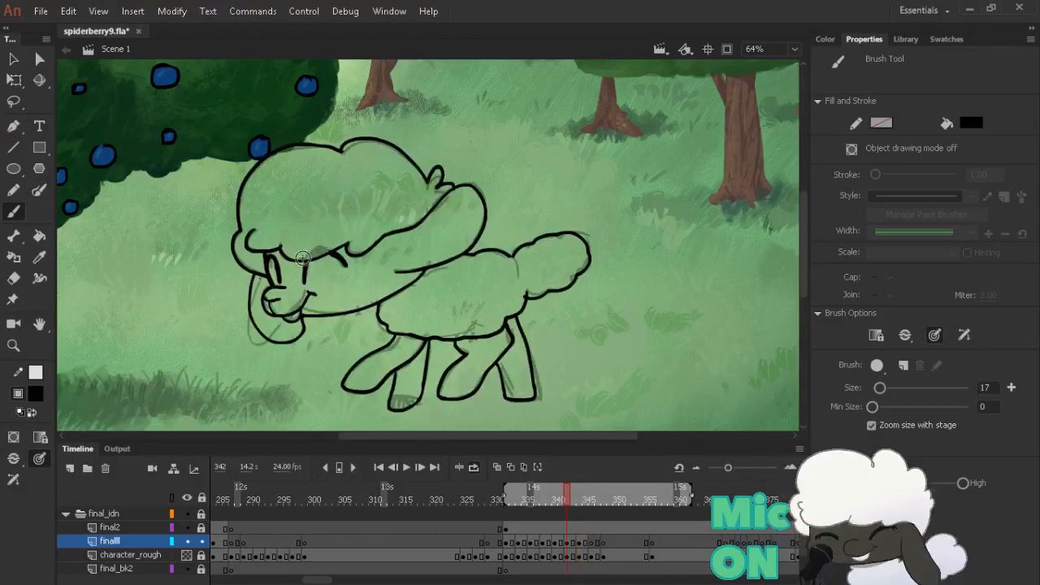
{"action": "key", "text": "alt+period"}
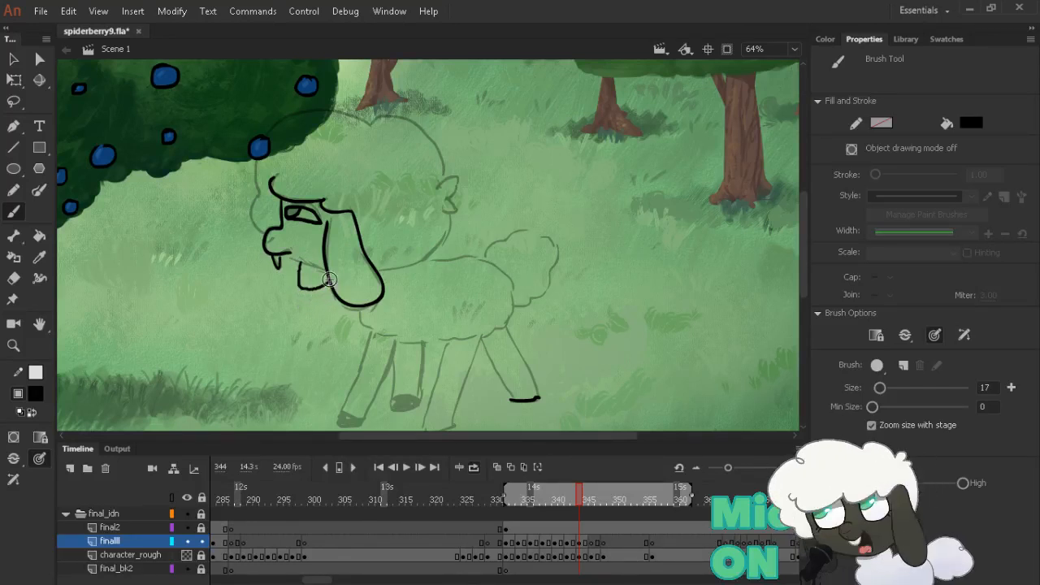
Erase the overlapping top of the far ear and ink the jaw line from the fang to the near ear on frame 344
{"action": "key", "text": "alt+comma"}
{"action": "key", "text": "alt+period"}
{"action": "key", "text": "alt+period"}
{"action": "key", "text": "alt+period"}
{"action": "key", "text": "alt+period"}
{"action": "key", "text": "alt+comma"}
{"action": "key", "text": "alt+comma"}
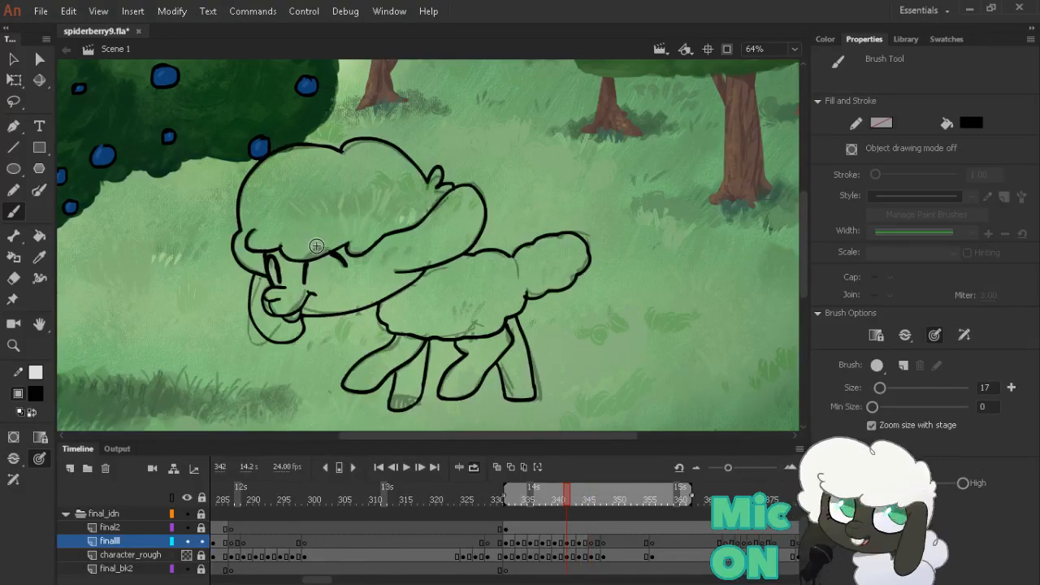
{"action": "key", "text": "alt+period"}
{"action": "key", "text": "alt+period"}
{"action": "key", "text": "alt+comma"}
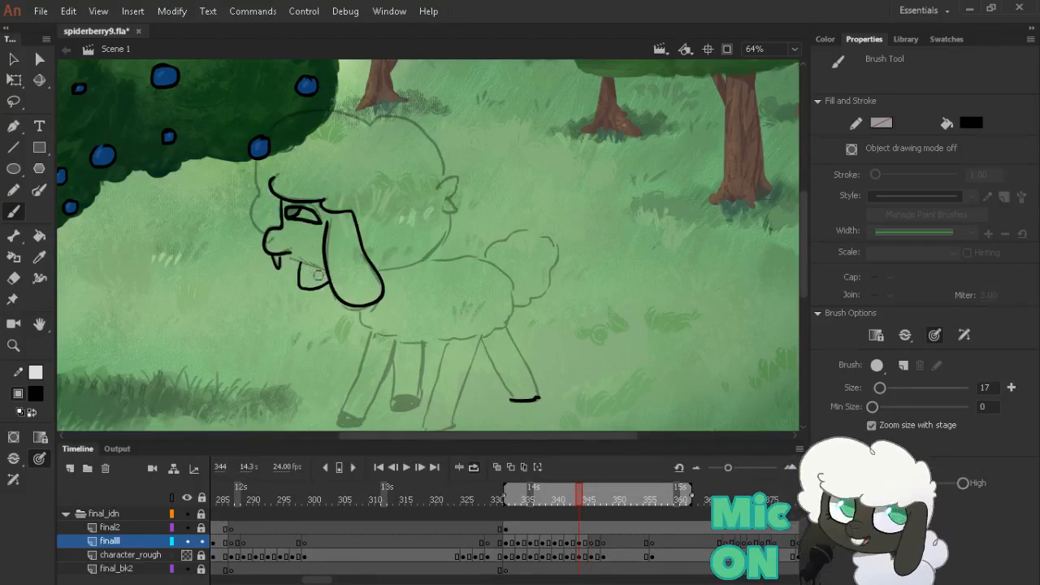
{"action": "key", "text": "e"}
{"action": "mouse_move", "coordinate": [305, 261]}
{"action": "left_mouse_down"}
{"action": "mouse_move", "coordinate": [331, 280]}
{"action": "mouse_move", "coordinate": [277, 247]}
{"action": "left_mouse_up"}
{"action": "key", "text": "b"}
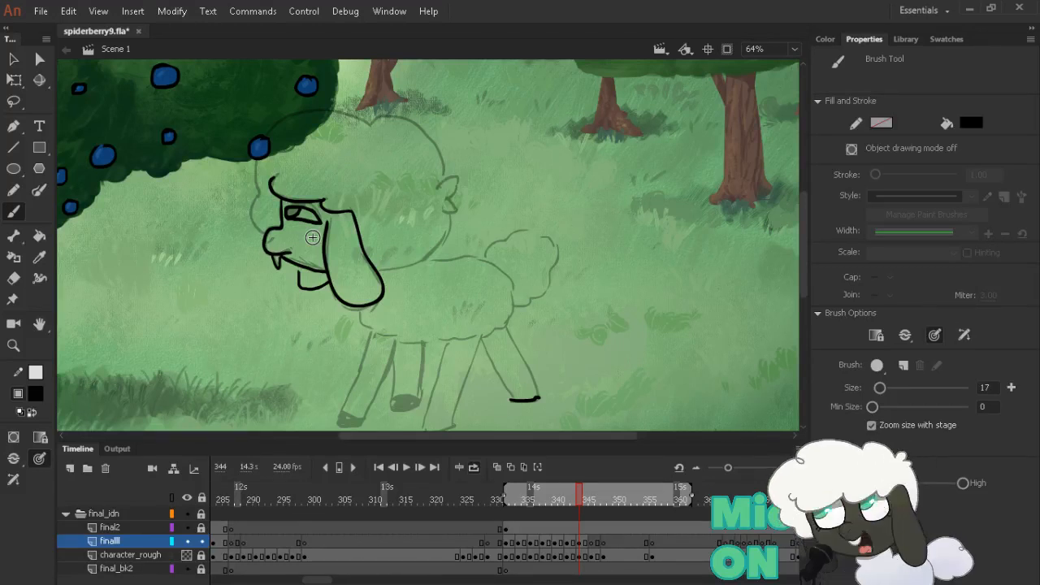
Ink the nose line on the muzzle and touch up the far ear on frame 344, checking against frame 342
{"action": "key", "text": "comma"}
{"action": "key", "text": "period"}
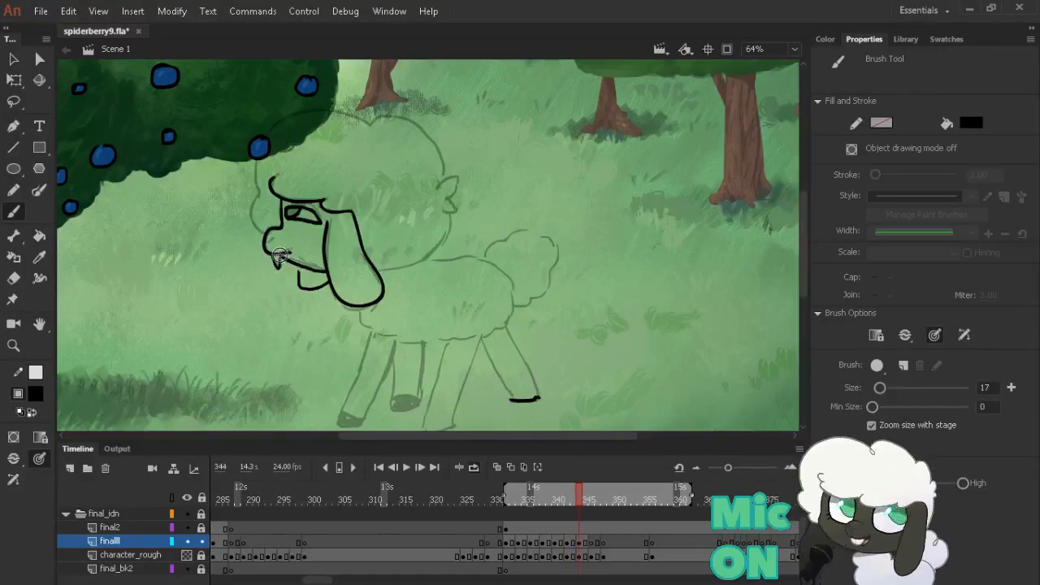
{"action": "mouse_move", "coordinate": [267, 243]}
{"action": "left_mouse_down"}
{"action": "mouse_move", "coordinate": [276, 253]}
{"action": "mouse_move", "coordinate": [275, 236]}
{"action": "left_mouse_up"}
{"action": "key", "text": "comma"}
{"action": "key", "text": "comma"}
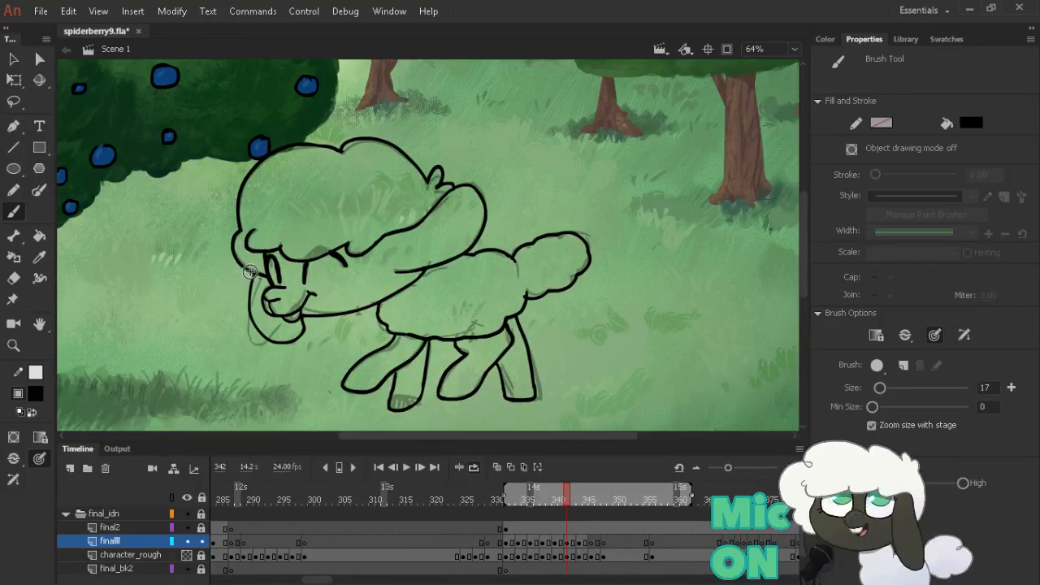
{"action": "key", "text": "period"}
{"action": "key", "text": "period"}
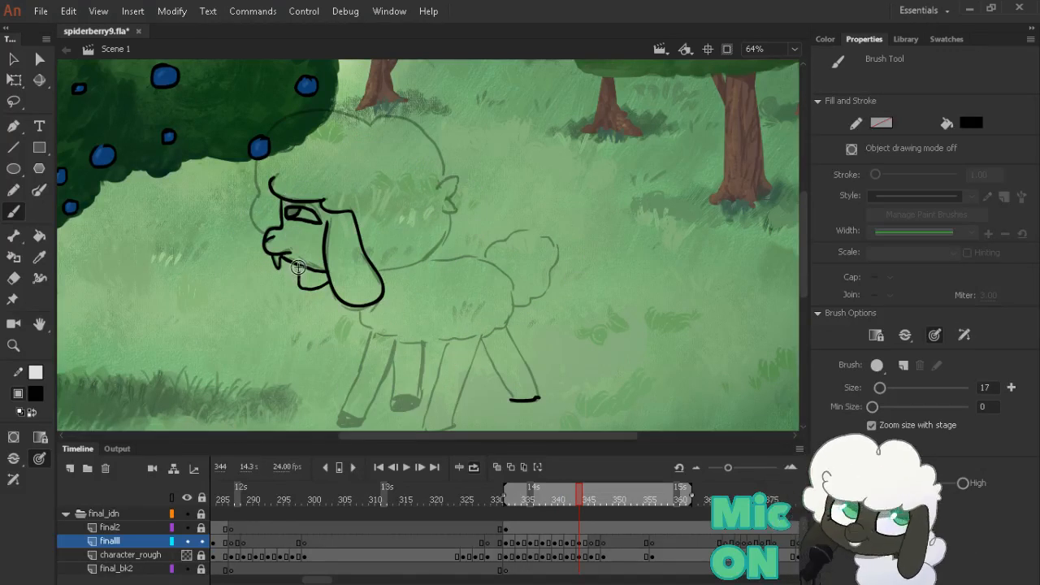
{"action": "left_click_drag", "start_coordinate": [300, 269], "coordinate": [326, 285]}
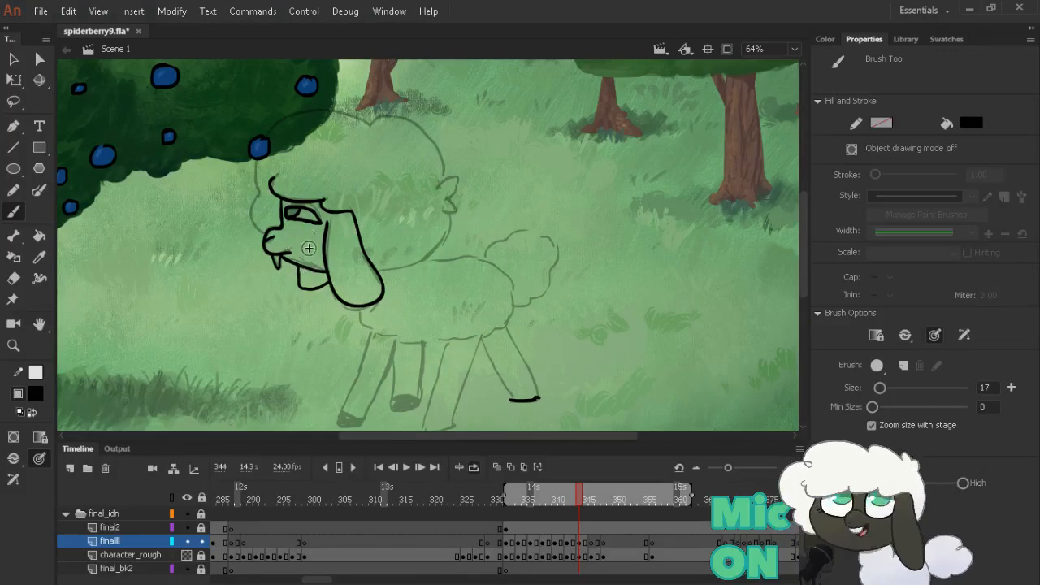
Ink the front and top of the woolly head outline on frame 344, following the rough sketch
{"action": "key", "text": "comma"}
{"action": "key", "text": "comma"}
{"action": "key", "text": "period"}
{"action": "key", "text": "period"}
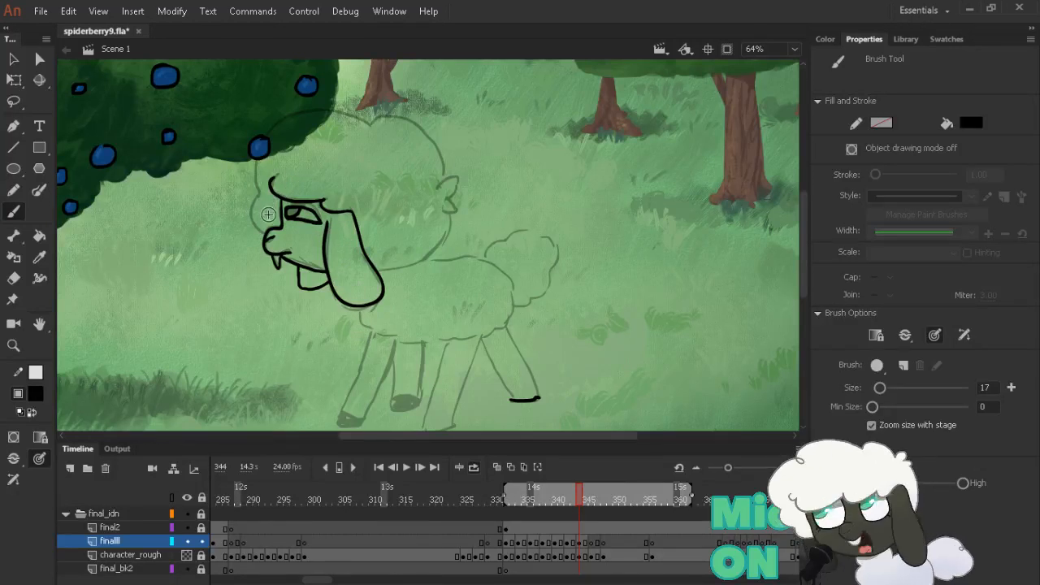
{"action": "key", "text": "comma"}
{"action": "key", "text": "period"}
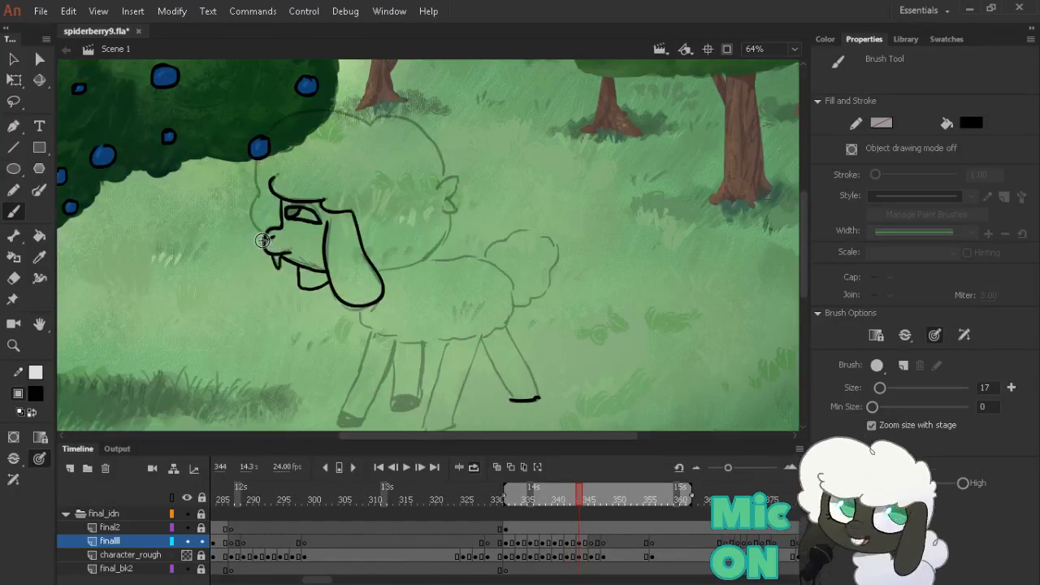
{"action": "mouse_move", "coordinate": [266, 245]}
{"action": "left_mouse_down"}
{"action": "mouse_move", "coordinate": [252, 231]}
{"action": "mouse_move", "coordinate": [261, 197]}
{"action": "mouse_move", "coordinate": [250, 167]}
{"action": "mouse_move", "coordinate": [271, 141]}
{"action": "mouse_move", "coordinate": [307, 120]}
{"action": "mouse_move", "coordinate": [370, 127]}
{"action": "mouse_move", "coordinate": [390, 113]}
{"action": "mouse_move", "coordinate": [419, 126]}
{"action": "left_mouse_up"}
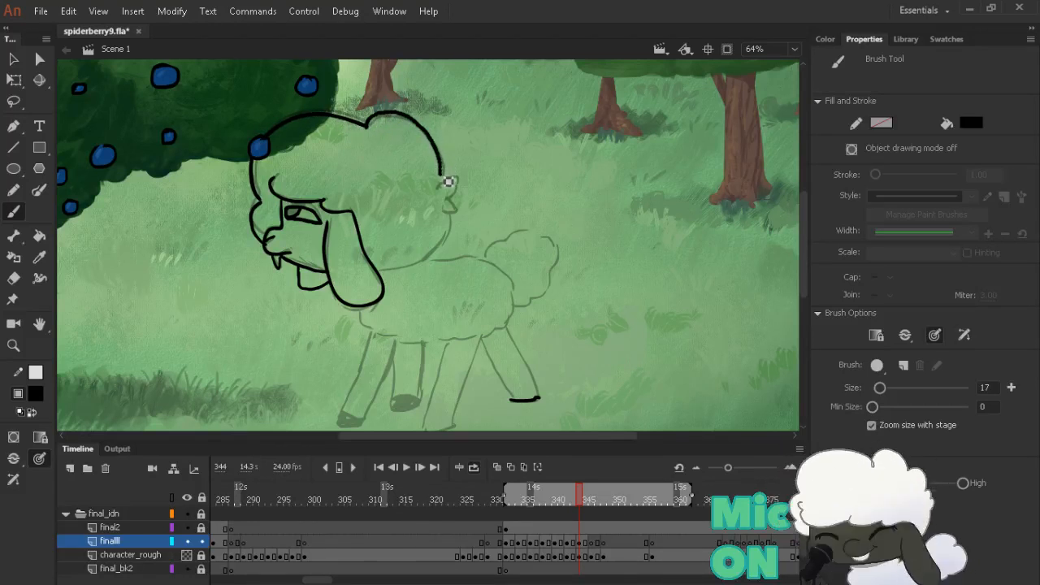
Ink the wool tuft at the back of the head and the curve down to the near ear on frame 344
{"action": "key", "text": "alt+period"}
{"action": "key", "text": "alt+comma"}
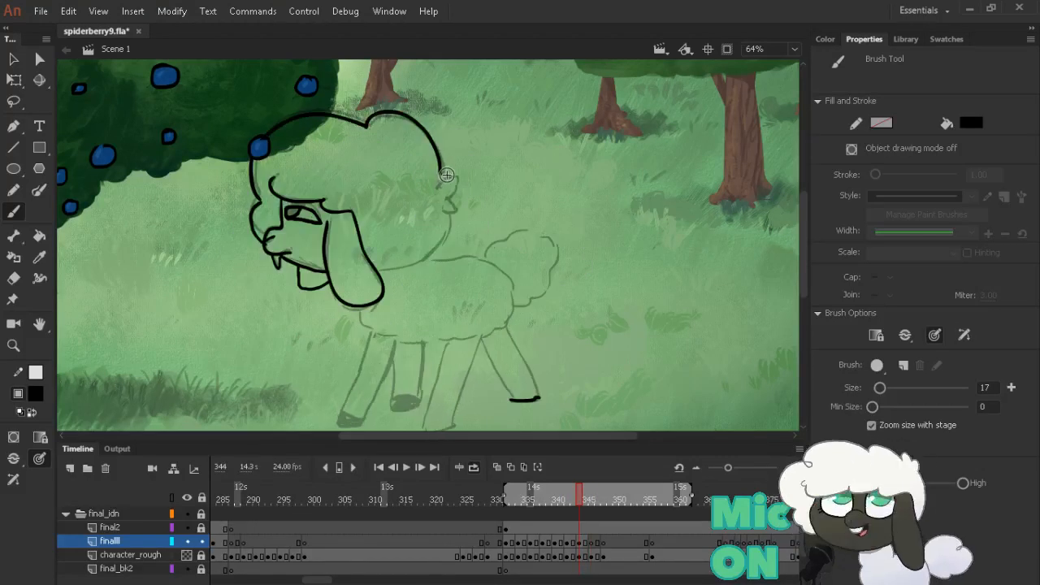
{"action": "key", "text": "alt+comma"}
{"action": "key", "text": "alt+period"}
{"action": "key", "text": "alt+period"}
{"action": "key", "text": "alt+comma"}
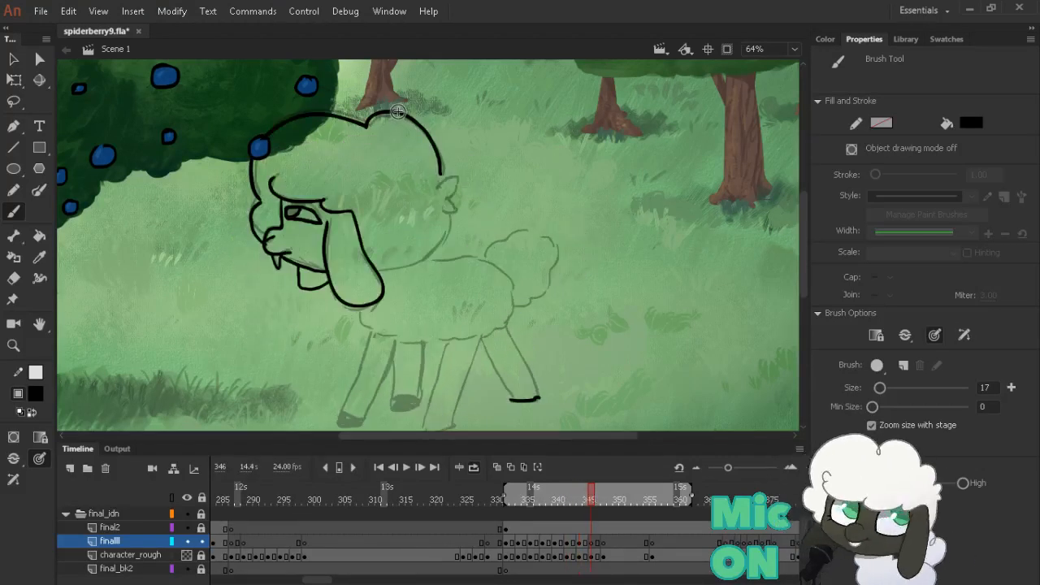
{"action": "key", "text": "alt+period"}
{"action": "key", "text": "alt+comma"}
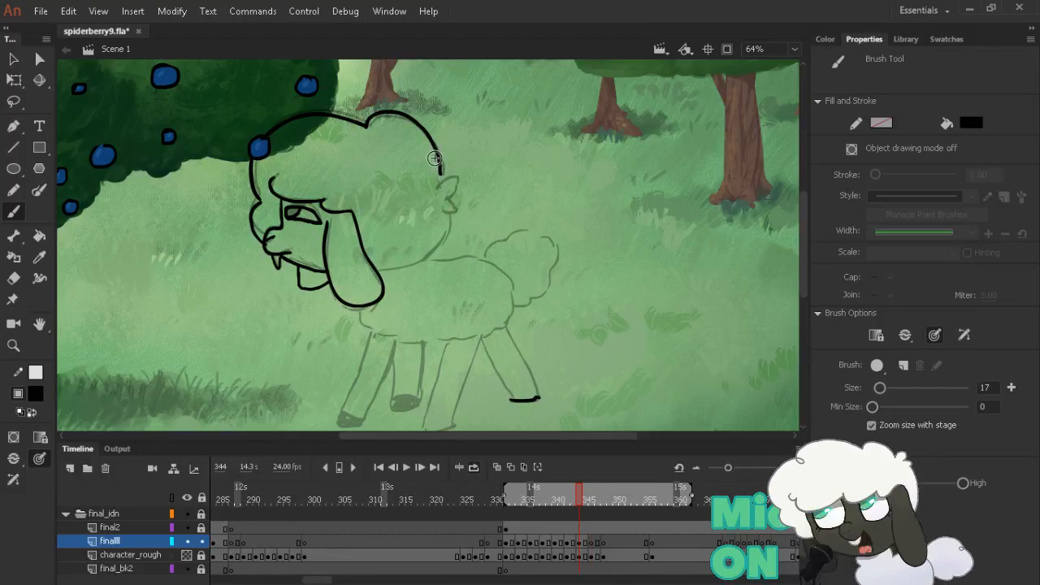
{"action": "mouse_move", "coordinate": [436, 158]}
{"action": "left_mouse_down"}
{"action": "mouse_move", "coordinate": [451, 190]}
{"action": "mouse_move", "coordinate": [464, 189]}
{"action": "mouse_move", "coordinate": [455, 208]}
{"action": "mouse_move", "coordinate": [466, 215]}
{"action": "mouse_move", "coordinate": [444, 223]}
{"action": "mouse_move", "coordinate": [450, 213]}
{"action": "mouse_move", "coordinate": [459, 221]}
{"action": "mouse_move", "coordinate": [451, 253]}
{"action": "mouse_move", "coordinate": [376, 263]}
{"action": "left_mouse_up"}
{"action": "key", "text": "alt+comma"}
{"action": "key", "text": "alt+period"}
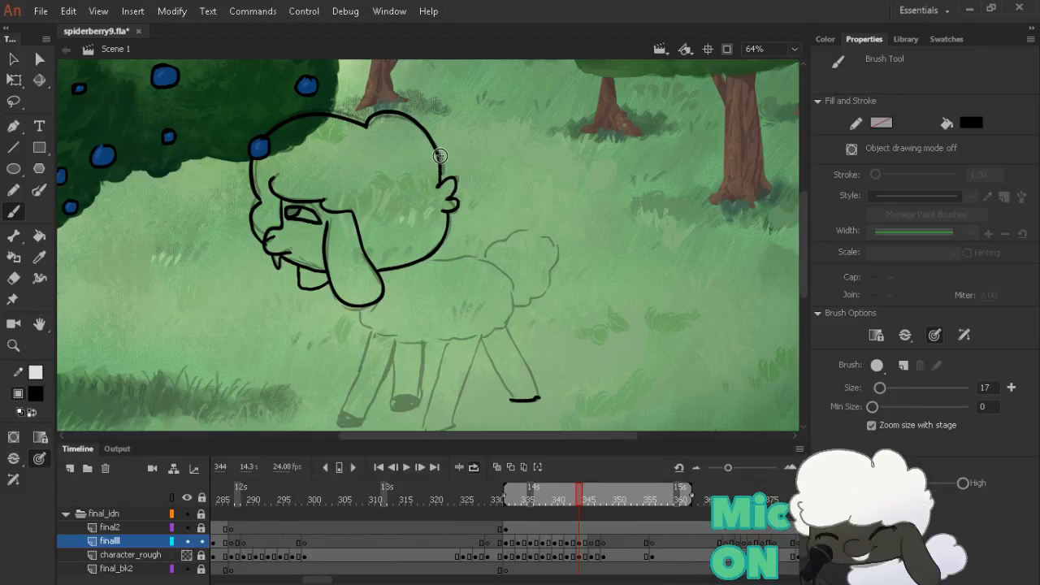
{"action": "key", "text": "comma"}
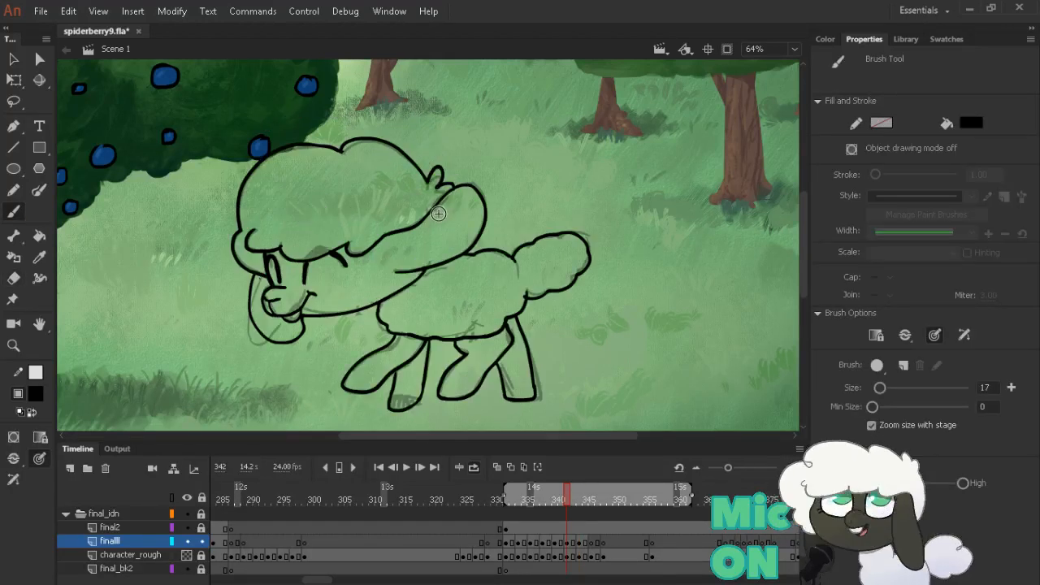
{"action": "key", "text": "period"}
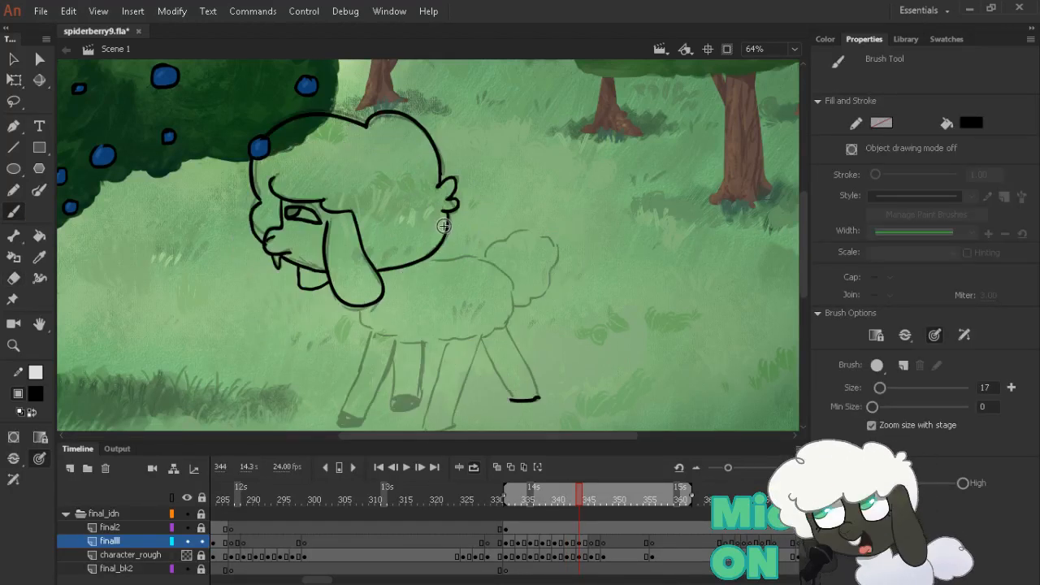
Turn on Onion Skin and compare the body pose on frame 344 with the inked frame 342
{"action": "left_click", "coordinate": [497, 467]}
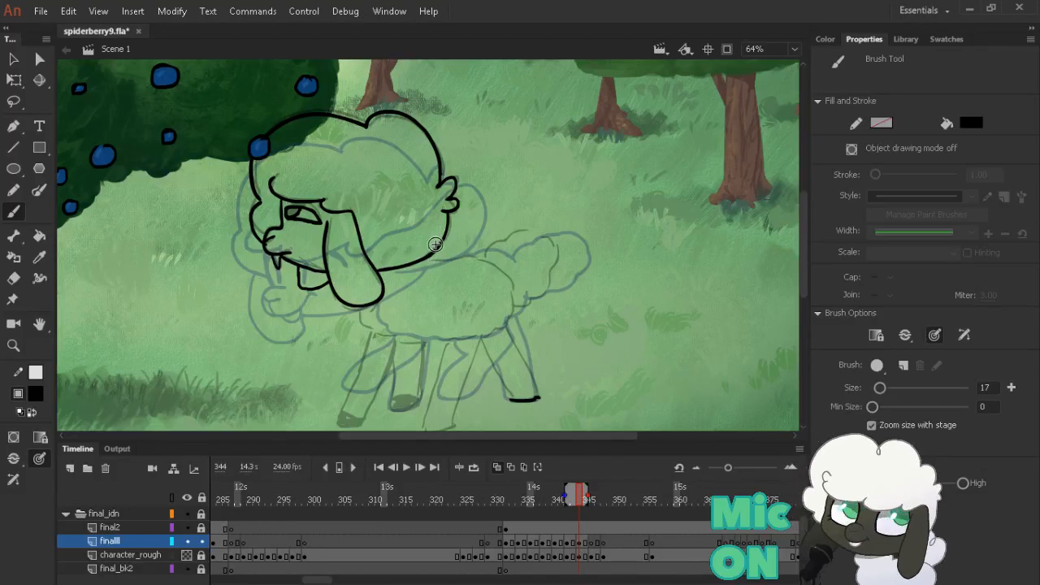
{"action": "key", "text": "comma"}
{"action": "key", "text": "comma"}
{"action": "key", "text": "period"}
{"action": "key", "text": "period"}
{"action": "key", "text": "comma"}
{"action": "key", "text": "comma"}
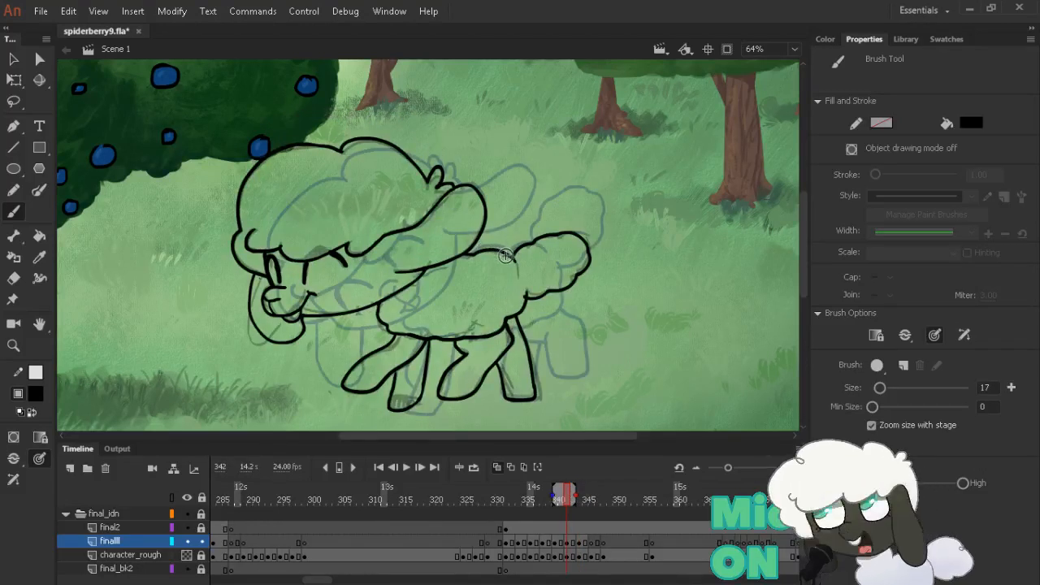
{"action": "key", "text": "period"}
{"action": "key", "text": "period"}
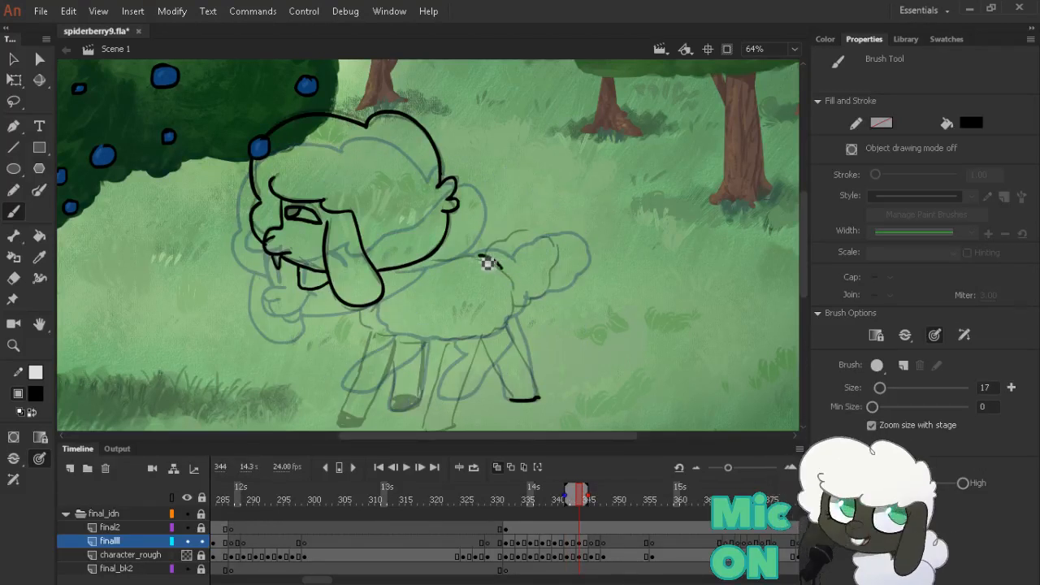
Ink the back line and the wavy belly outline of the body on frame 344
{"action": "mouse_move", "coordinate": [505, 271]}
{"action": "left_mouse_down"}
{"action": "mouse_move", "coordinate": [503, 272]}
{"action": "mouse_move", "coordinate": [450, 258]}
{"action": "mouse_move", "coordinate": [454, 268]}
{"action": "mouse_move", "coordinate": [418, 261]}
{"action": "left_mouse_up"}
{"action": "key", "text": "alt+comma"}
{"action": "key", "text": "alt+period"}
{"action": "key", "text": "alt+period"}
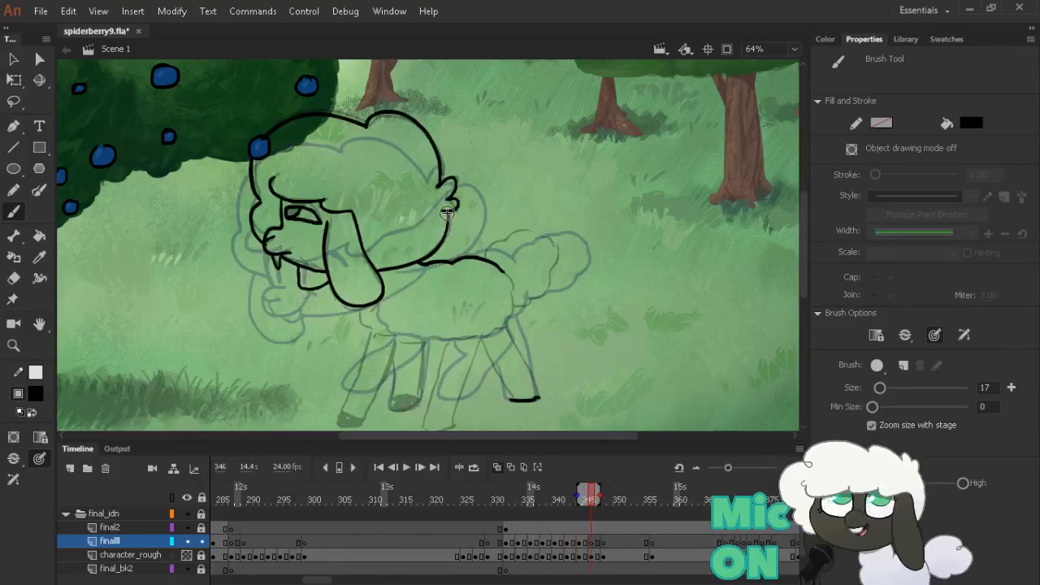
{"action": "key", "text": "alt+comma"}
{"action": "mouse_move", "coordinate": [365, 310]}
{"action": "left_mouse_down"}
{"action": "mouse_move", "coordinate": [389, 346]}
{"action": "mouse_move", "coordinate": [429, 337]}
{"action": "left_mouse_up"}
{"action": "mouse_move", "coordinate": [431, 338]}
{"action": "left_mouse_down"}
{"action": "mouse_move", "coordinate": [506, 343]}
{"action": "mouse_move", "coordinate": [499, 336]}
{"action": "mouse_move", "coordinate": [509, 342]}
{"action": "mouse_move", "coordinate": [524, 294]}
{"action": "left_mouse_up"}
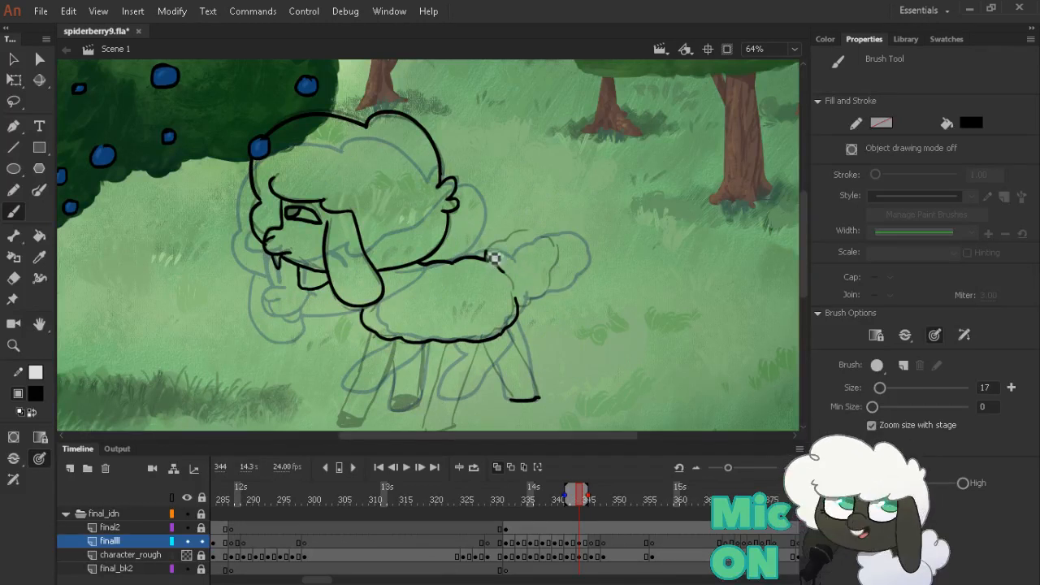
Ink the fluffy tail on frame 344 and check it against the previous drawing
{"action": "mouse_move", "coordinate": [494, 259]}
{"action": "left_mouse_down"}
{"action": "mouse_move", "coordinate": [525, 236]}
{"action": "mouse_move", "coordinate": [560, 250]}
{"action": "mouse_move", "coordinate": [557, 295]}
{"action": "mouse_move", "coordinate": [523, 307]}
{"action": "left_mouse_up"}
{"action": "key", "text": "comma"}
{"action": "key", "text": "comma"}
{"action": "key", "text": "period"}
{"action": "key", "text": "period"}
Ink the fluffy tail and the short rump line below it on frame 346
{"action": "key", "text": "period"}
{"action": "key", "text": "period"}
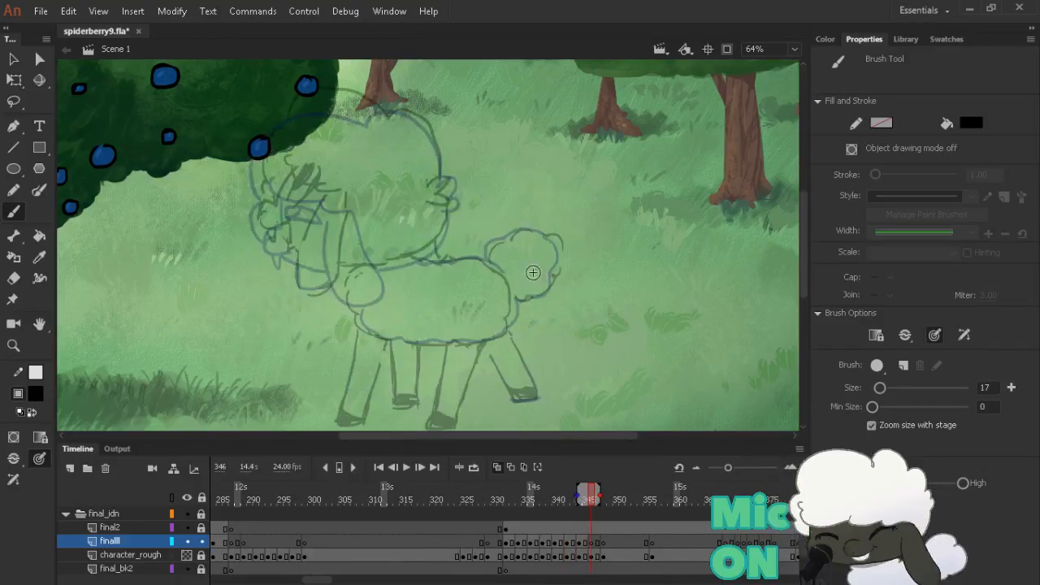
{"action": "mouse_move", "coordinate": [490, 262]}
{"action": "left_mouse_down"}
{"action": "mouse_move", "coordinate": [539, 240]}
{"action": "mouse_move", "coordinate": [569, 258]}
{"action": "mouse_move", "coordinate": [554, 294]}
{"action": "mouse_move", "coordinate": [513, 302]}
{"action": "left_mouse_up"}
{"action": "key", "text": "e"}
{"action": "key", "text": "b"}
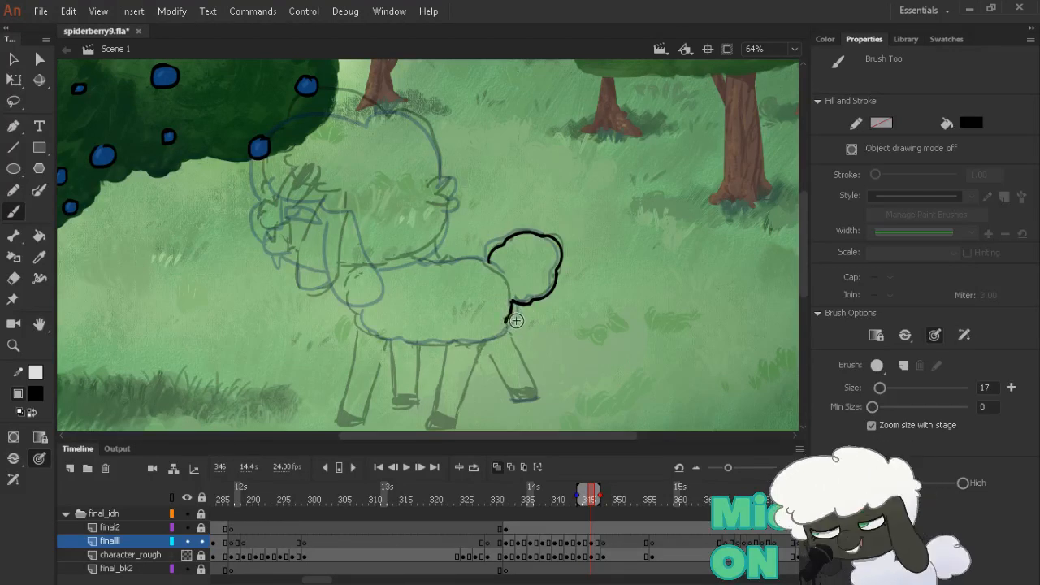
{"action": "key", "text": "comma"}
{"action": "key", "text": "comma"}
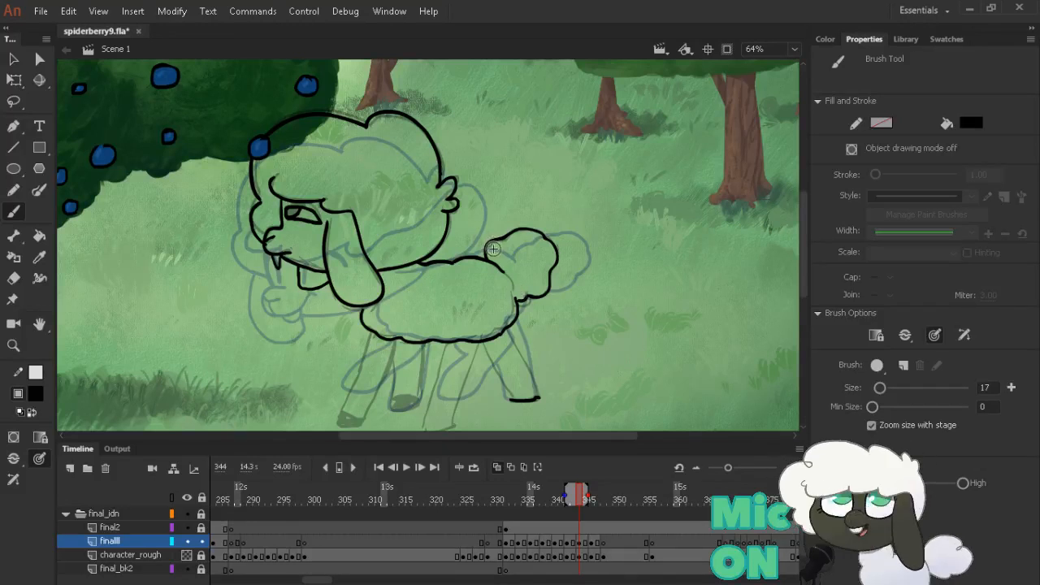
Flip between frames 342, 344 and 346 to compare the tail, body and leg positions
{"action": "key", "text": "period"}
{"action": "key", "text": "period"}
{"action": "key", "text": "comma"}
{"action": "key", "text": "comma"}
{"action": "key", "text": "comma"}
{"action": "key", "text": "comma"}
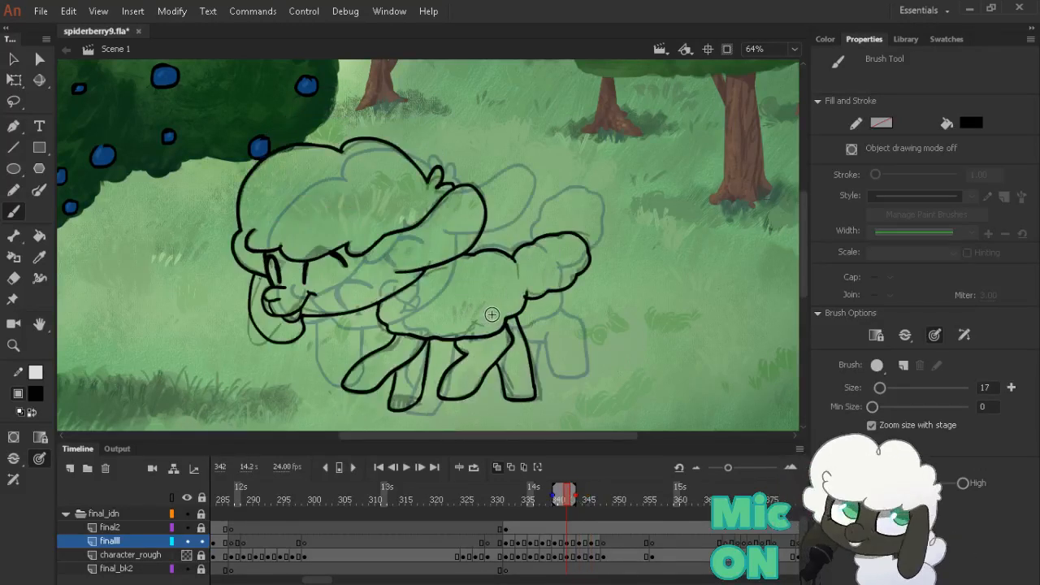
{"action": "key", "text": "period"}
{"action": "key", "text": "period"}
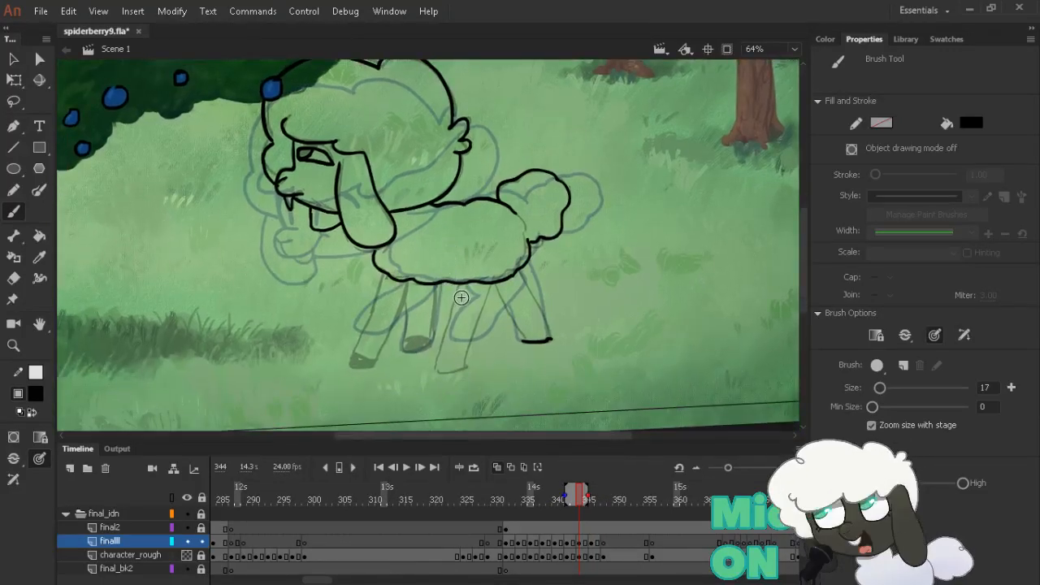
{"action": "key", "text": "comma"}
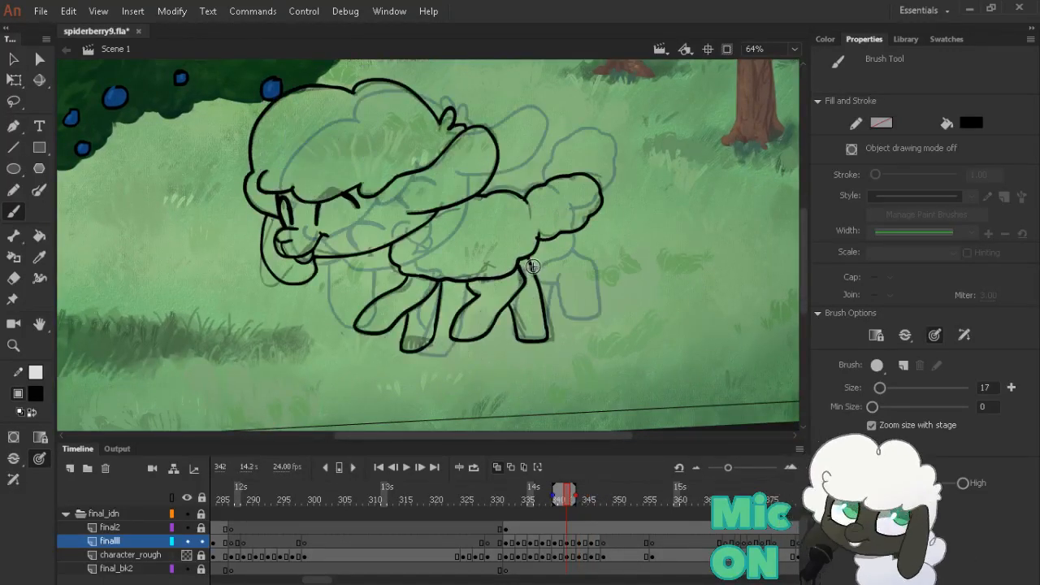
Ink the far hind leg on frame 344, comparing its shape with the drawing on frame 342
{"action": "key", "text": "period"}
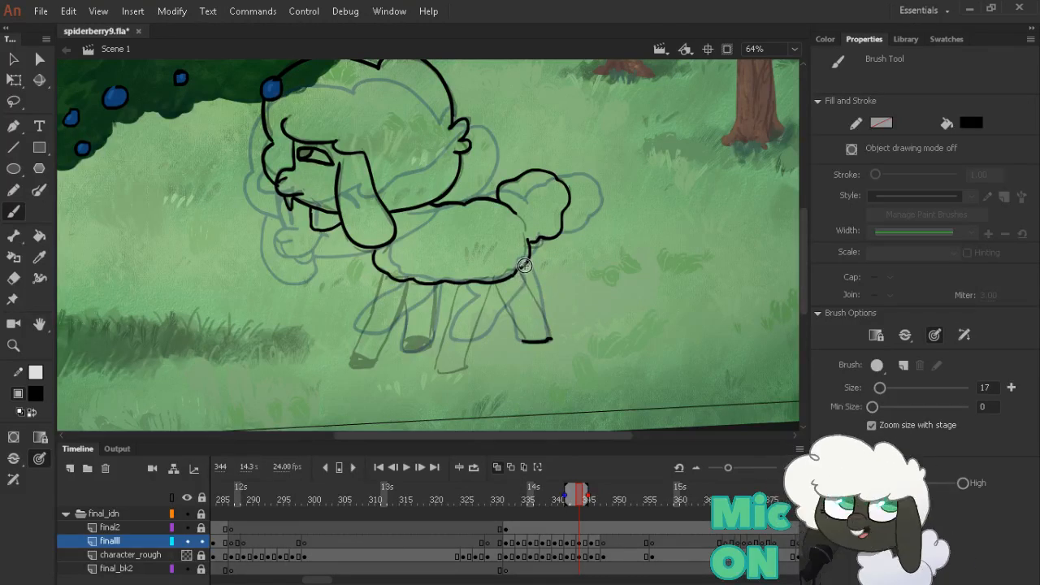
{"action": "left_click_drag", "start_coordinate": [524, 264], "coordinate": [557, 340]}
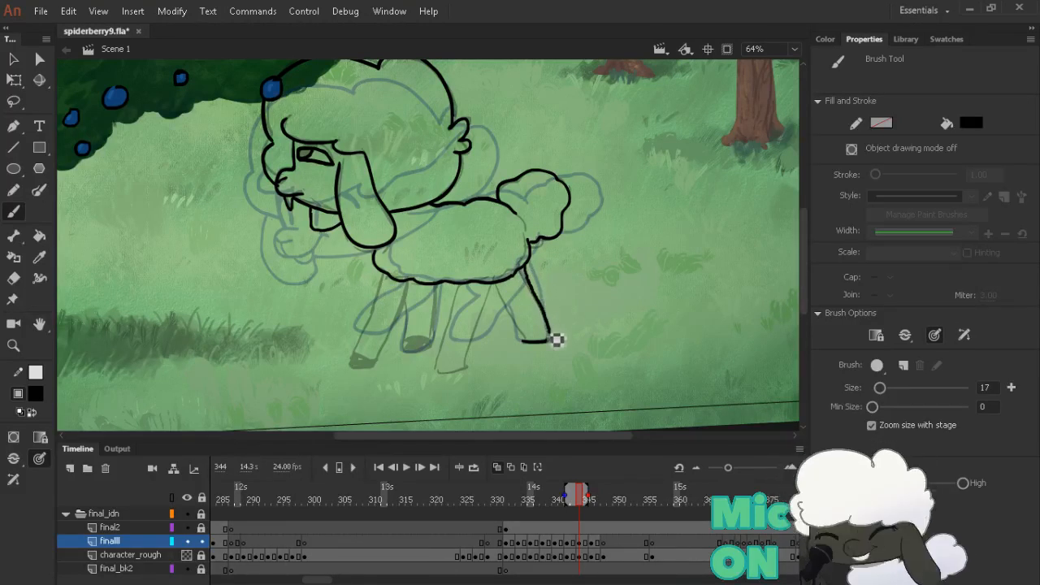
{"action": "key", "text": "e"}
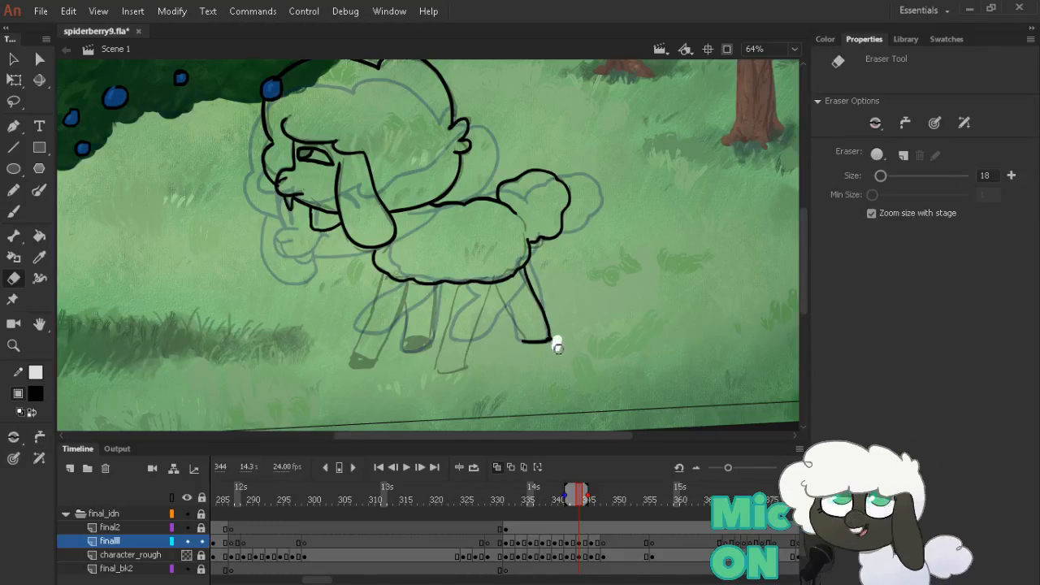
{"action": "key", "text": "b"}
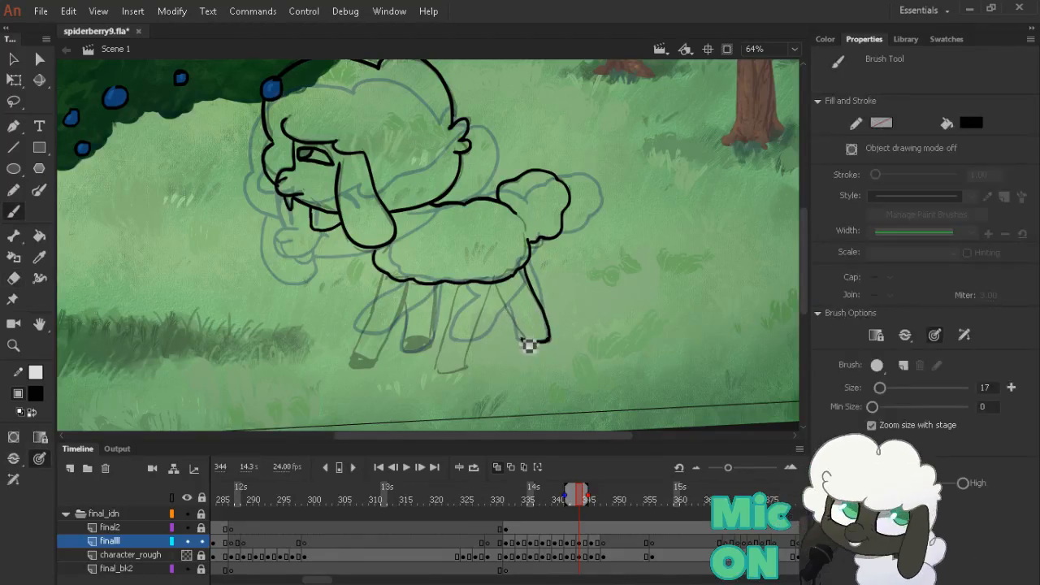
{"action": "left_click_drag", "start_coordinate": [529, 346], "coordinate": [505, 282]}
{"action": "key", "text": "comma"}
{"action": "key", "text": "comma"}
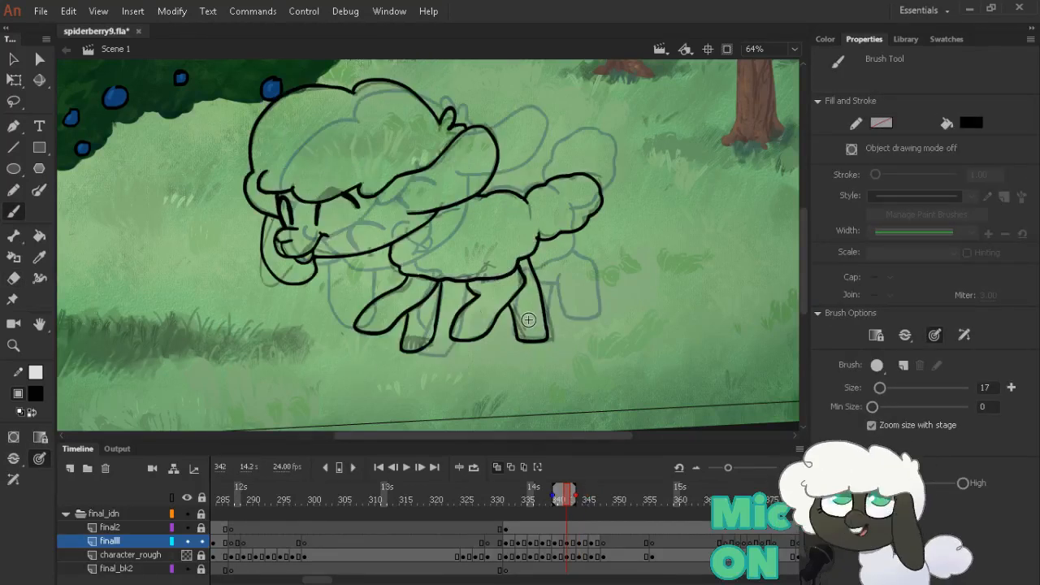
{"action": "key", "text": "period"}
{"action": "key", "text": "period"}
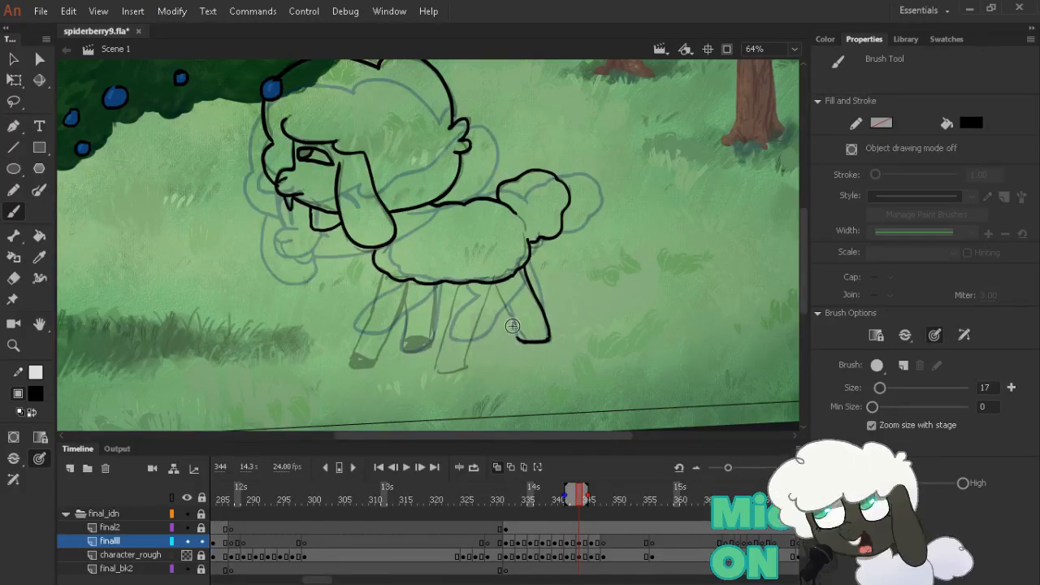
{"action": "mouse_move", "coordinate": [519, 337]}
{"action": "left_mouse_down"}
{"action": "mouse_move", "coordinate": [495, 274]}
{"action": "mouse_move", "coordinate": [457, 300]}
{"action": "mouse_move", "coordinate": [444, 374]}
{"action": "mouse_move", "coordinate": [471, 376]}
{"action": "mouse_move", "coordinate": [464, 365]}
{"action": "mouse_move", "coordinate": [478, 315]}
{"action": "left_mouse_up"}
Ink the near hind leg on frame 344, redrawing its rear line, and check it against frame 342
{"action": "key", "text": "comma"}
{"action": "key", "text": "period"}
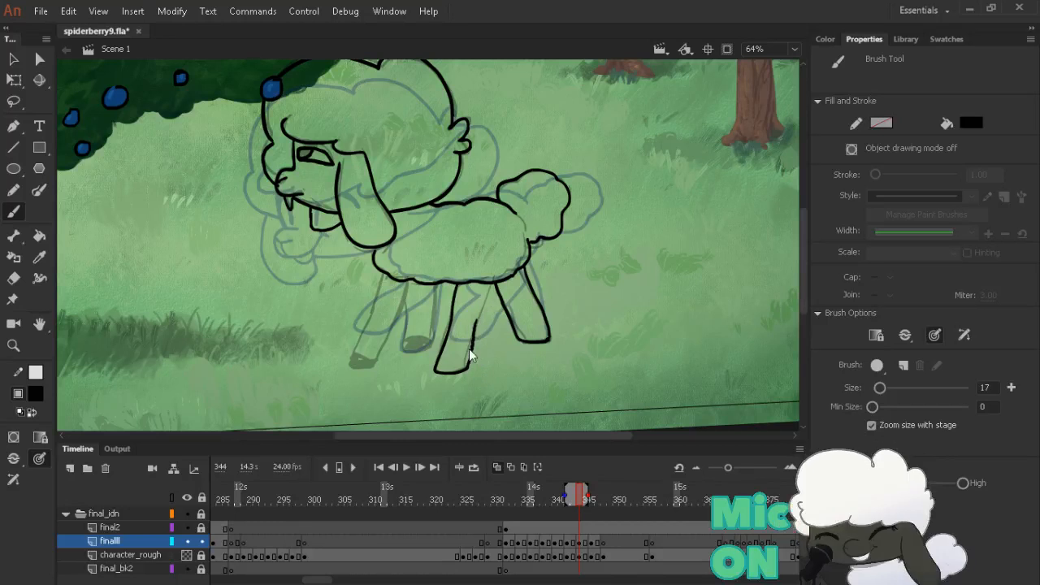
{"action": "key", "text": "e"}
{"action": "key", "text": "b"}
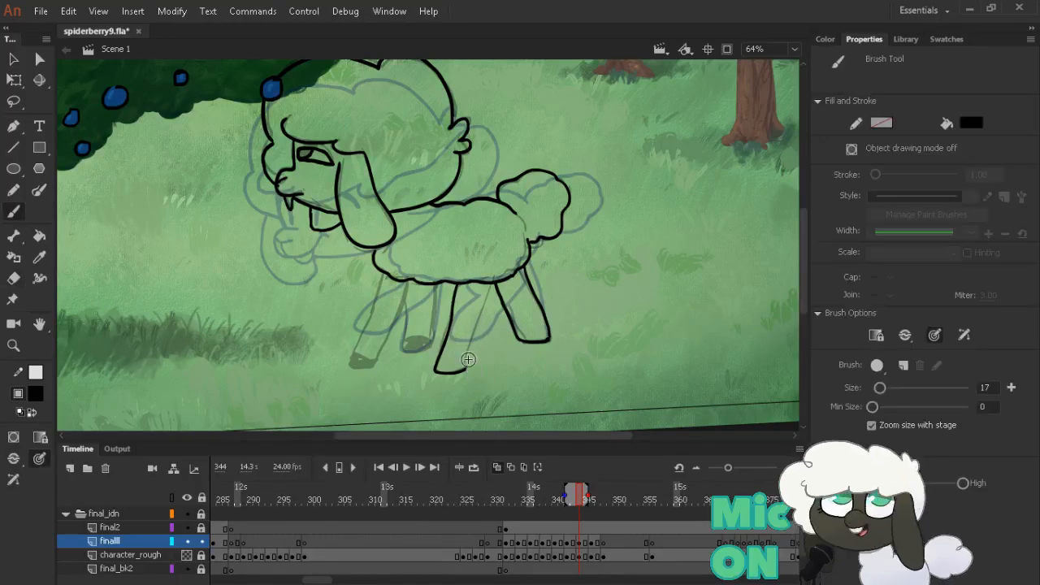
{"action": "mouse_move", "coordinate": [476, 376]}
{"action": "left_mouse_down"}
{"action": "mouse_move", "coordinate": [498, 305]}
{"action": "mouse_move", "coordinate": [471, 377]}
{"action": "left_mouse_up"}
{"action": "key", "text": "comma"}
{"action": "key", "text": "period"}
{"action": "mouse_move", "coordinate": [495, 281]}
{"action": "left_mouse_down"}
{"action": "mouse_move", "coordinate": [482, 362]}
{"action": "mouse_move", "coordinate": [470, 378]}
{"action": "left_mouse_up"}
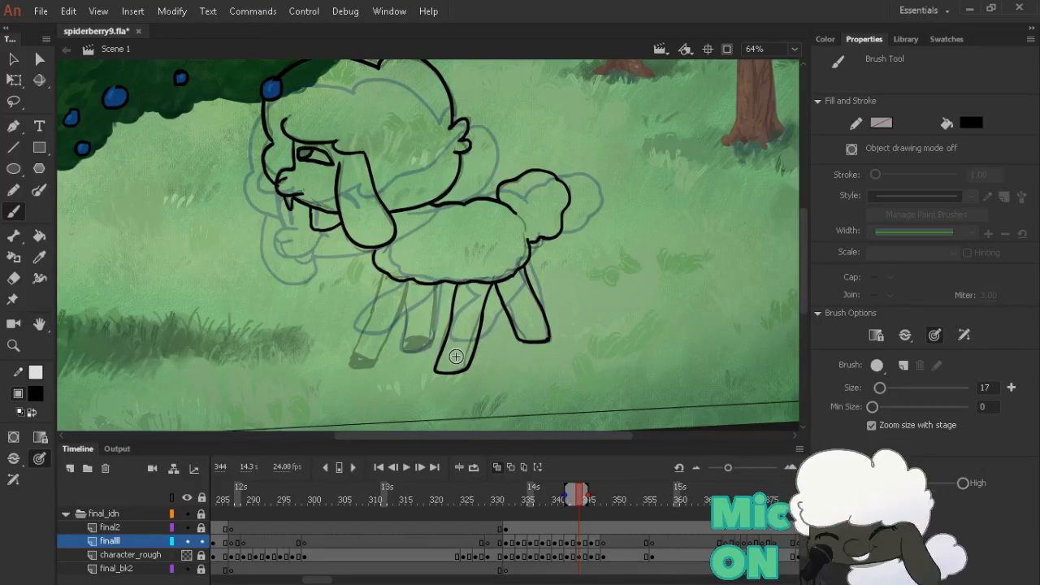
{"action": "key", "text": "comma"}
{"action": "key", "text": "comma"}
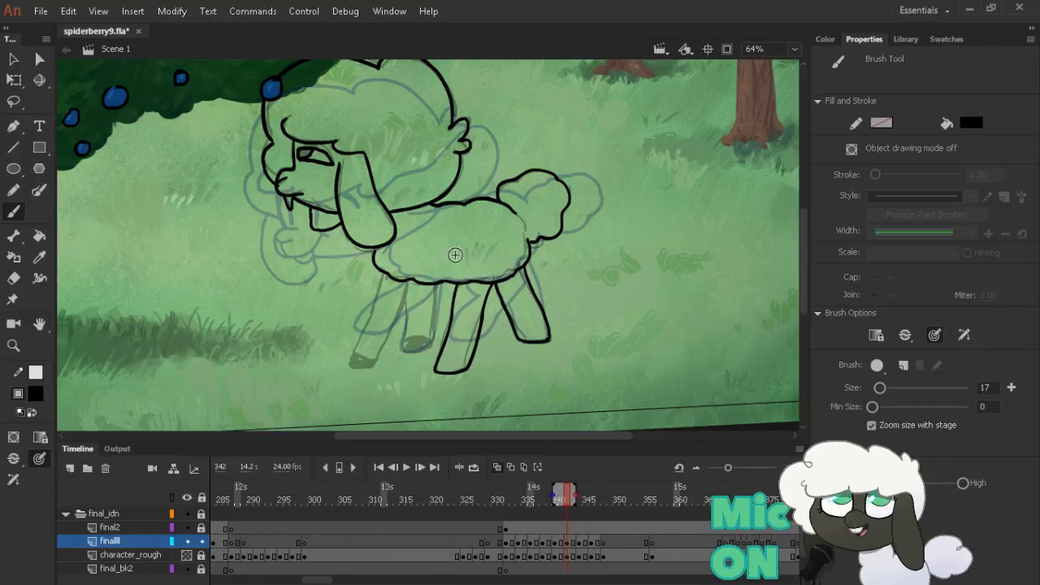
{"action": "key", "text": "period"}
{"action": "key", "text": "period"}
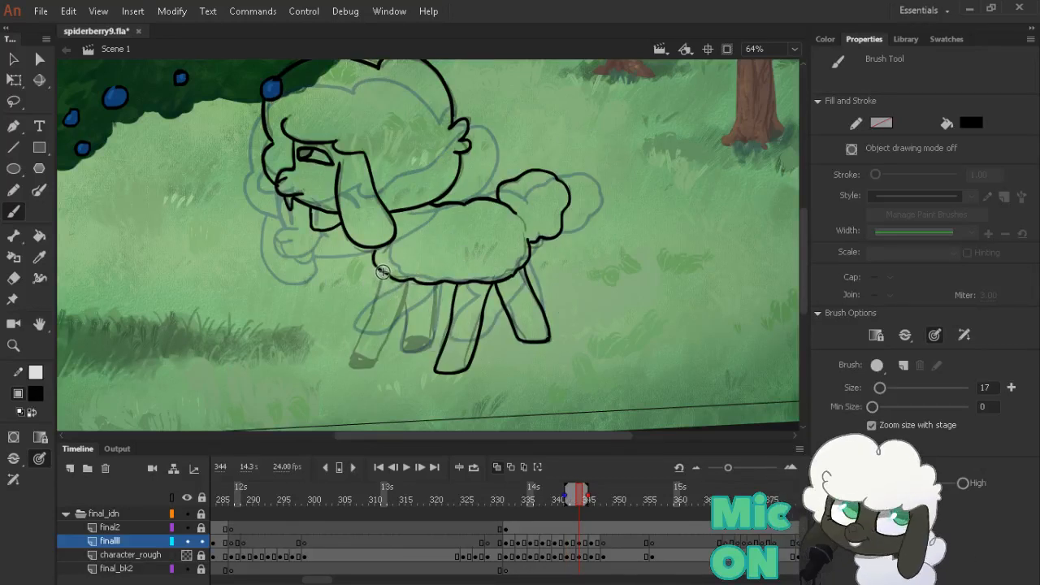
Ink the near front leg on frame 344, erasing and redrawing the lower part of its front line
{"action": "left_click_drag", "start_coordinate": [383, 273], "coordinate": [382, 310]}
{"action": "key", "text": "ctrl+z"}
{"action": "mouse_move", "coordinate": [383, 273]}
{"action": "left_mouse_down"}
{"action": "mouse_move", "coordinate": [388, 301]}
{"action": "mouse_move", "coordinate": [377, 309]}
{"action": "left_mouse_up"}
{"action": "mouse_move", "coordinate": [379, 274]}
{"action": "left_mouse_down"}
{"action": "mouse_move", "coordinate": [388, 293]}
{"action": "mouse_move", "coordinate": [347, 371]}
{"action": "left_mouse_up"}
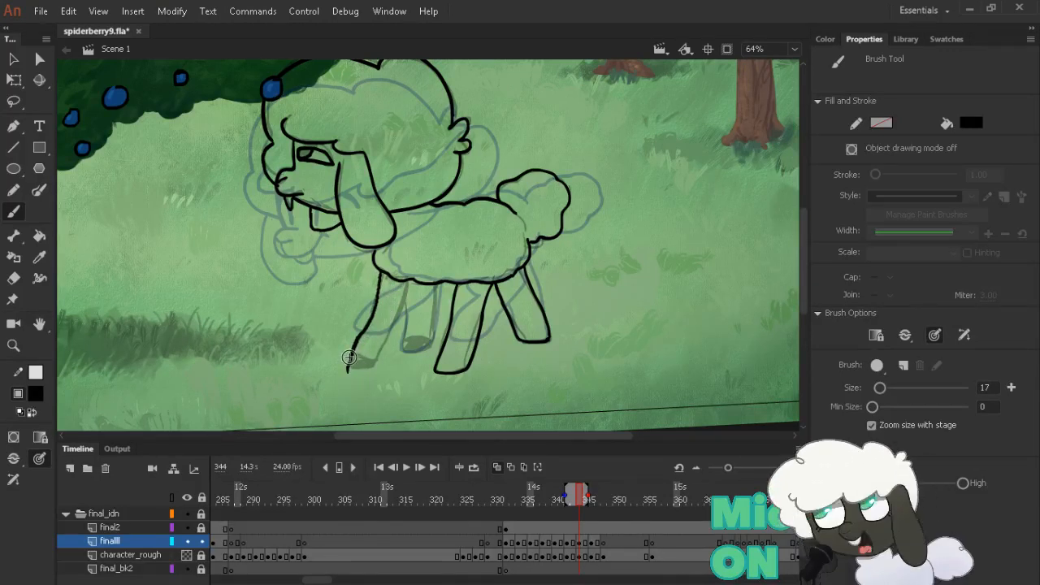
{"action": "key", "text": "e"}
{"action": "left_click_drag", "start_coordinate": [361, 325], "coordinate": [347, 372]}
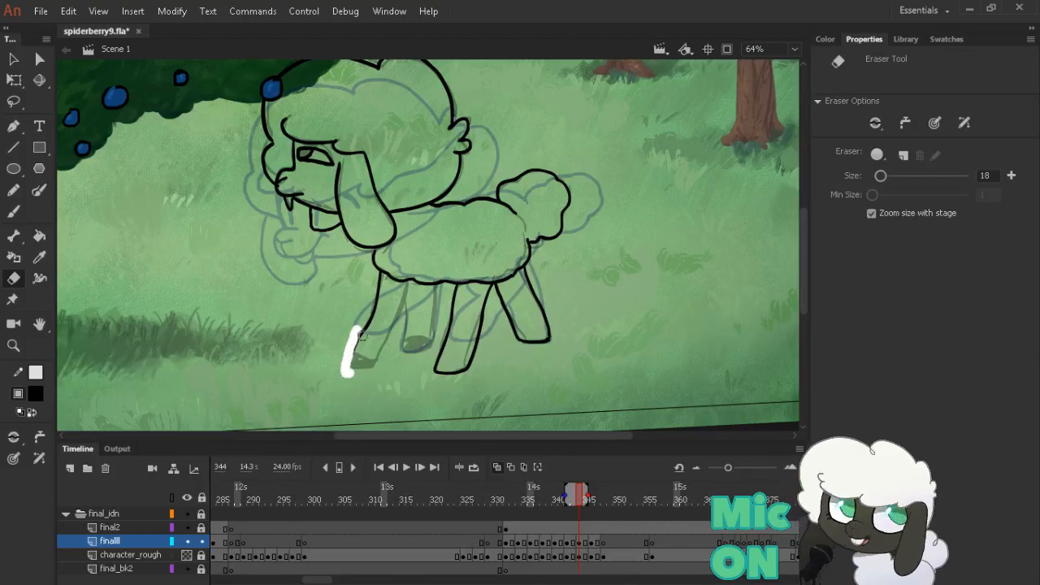
{"action": "key", "text": "b"}
{"action": "left_click_drag", "start_coordinate": [367, 334], "coordinate": [359, 374]}
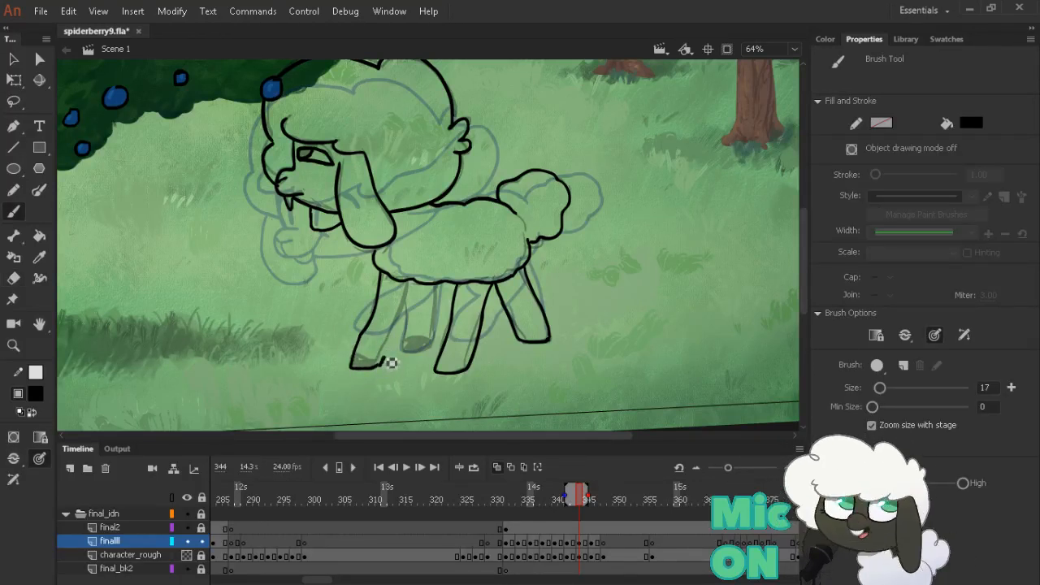
{"action": "left_click_drag", "start_coordinate": [392, 363], "coordinate": [403, 330]}
{"action": "key", "text": "ctrl+z"}
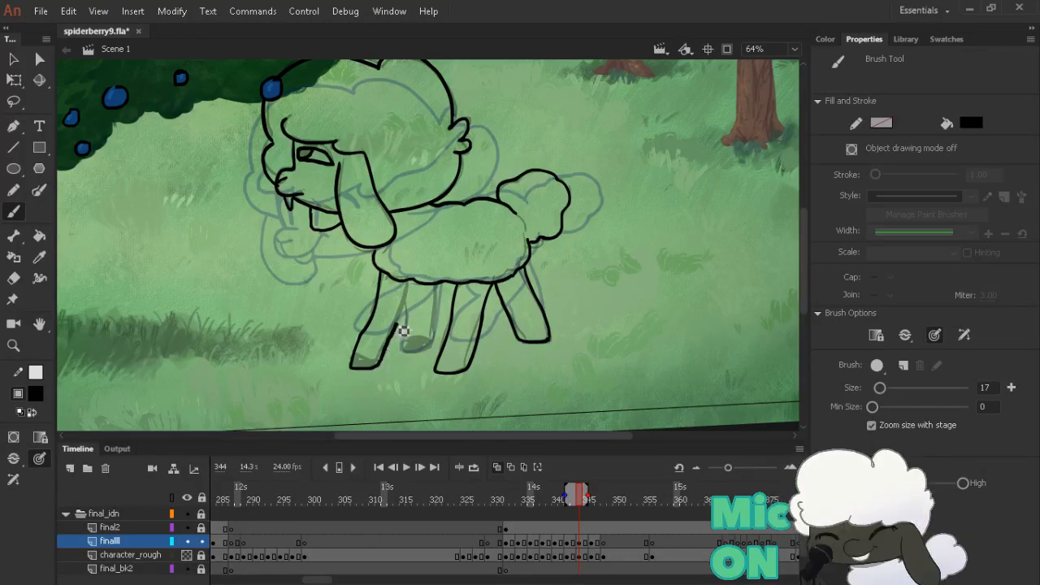
{"action": "left_click_drag", "start_coordinate": [415, 292], "coordinate": [413, 270]}
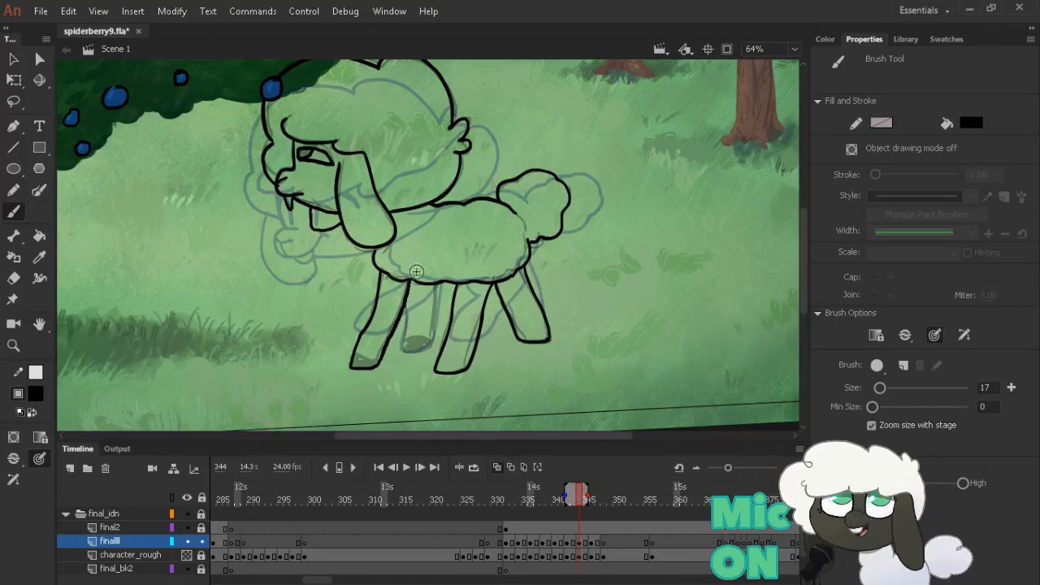
Compare with the following drawing and ink the far front leg between the other legs on frame 344
{"action": "key", "text": "period"}
{"action": "key", "text": "period"}
{"action": "key", "text": "comma"}
{"action": "key", "text": "comma"}
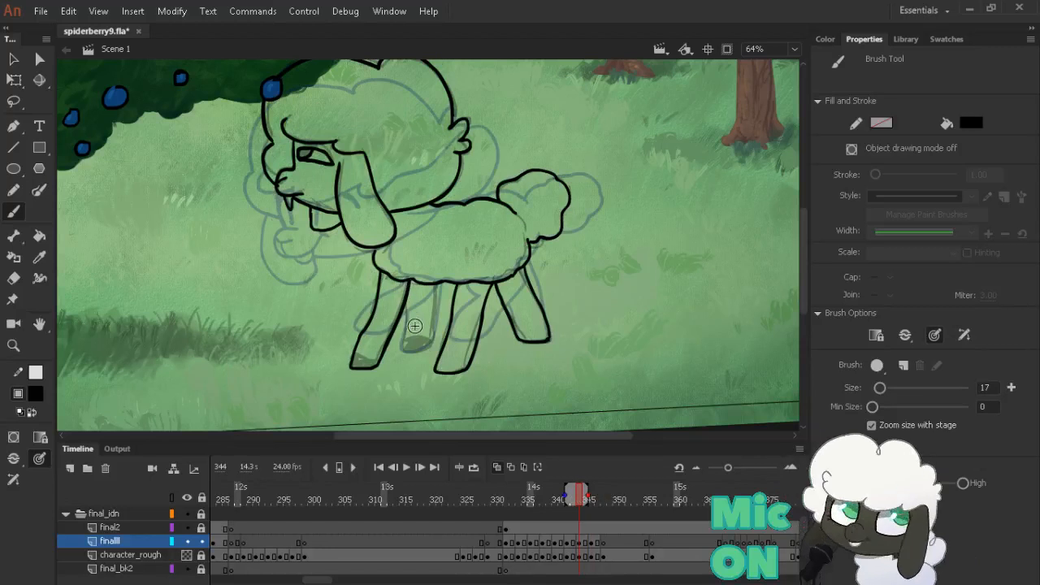
{"action": "left_click_drag", "start_coordinate": [407, 312], "coordinate": [408, 350]}
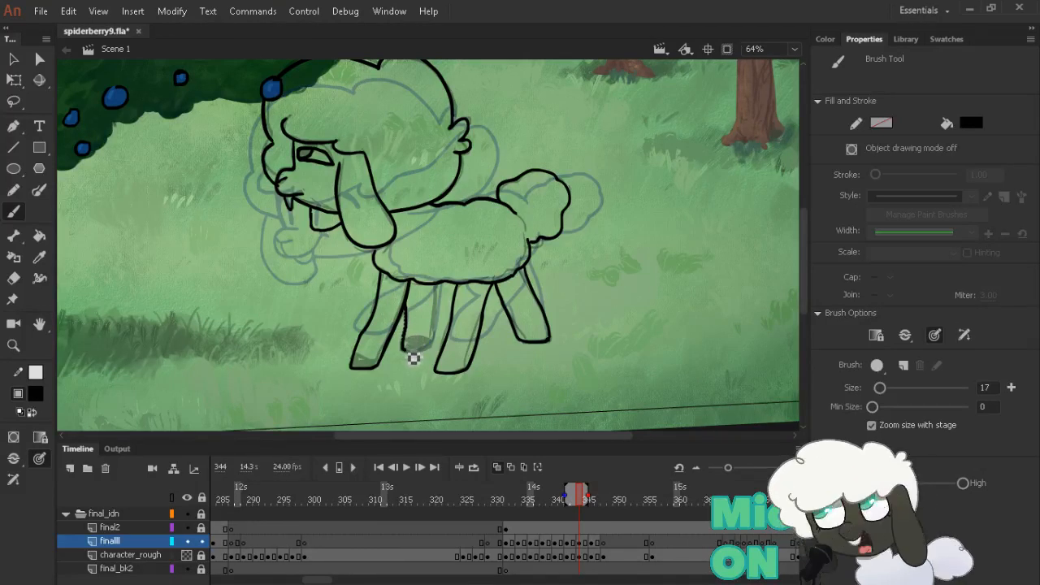
{"action": "mouse_move", "coordinate": [403, 350]}
{"action": "left_mouse_down"}
{"action": "mouse_move", "coordinate": [430, 334]}
{"action": "mouse_move", "coordinate": [438, 341]}
{"action": "mouse_move", "coordinate": [446, 297]}
{"action": "left_mouse_up"}
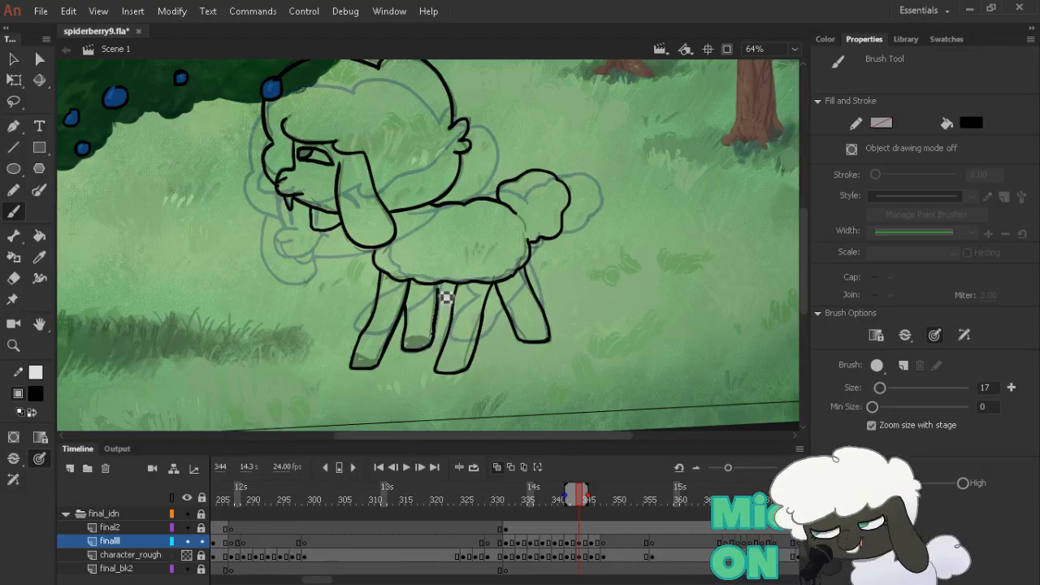
Flip through frames 342 to 346 for reference and ink the near front leg on frame 346
{"action": "key", "text": "comma"}
{"action": "key", "text": "comma"}
{"action": "key", "text": "period"}
{"action": "key", "text": "period"}
{"action": "key", "text": "period"}
{"action": "key", "text": "period"}
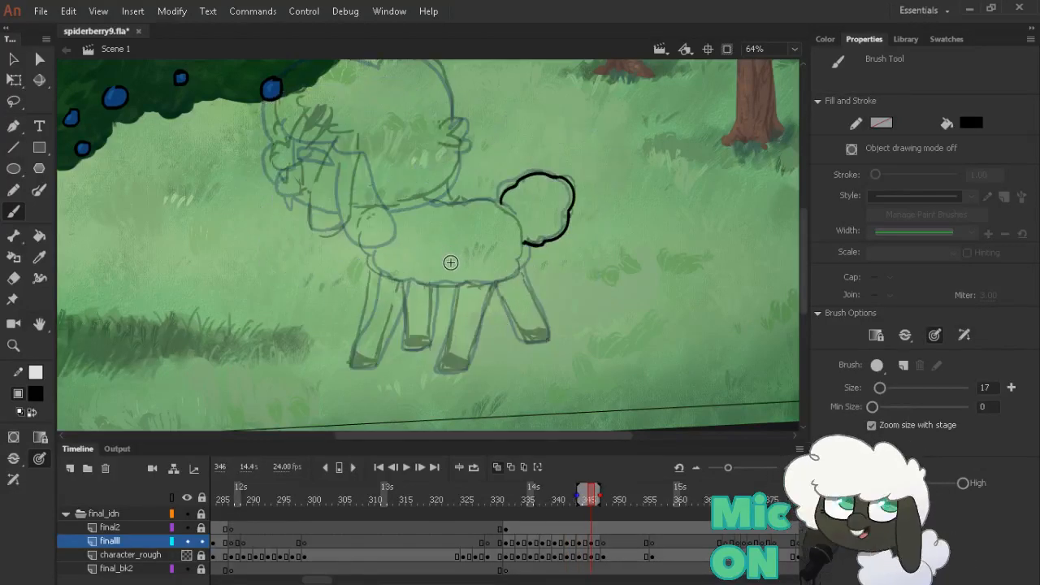
{"action": "key", "text": "comma"}
{"action": "key", "text": "comma"}
{"action": "key", "text": "period"}
{"action": "key", "text": "period"}
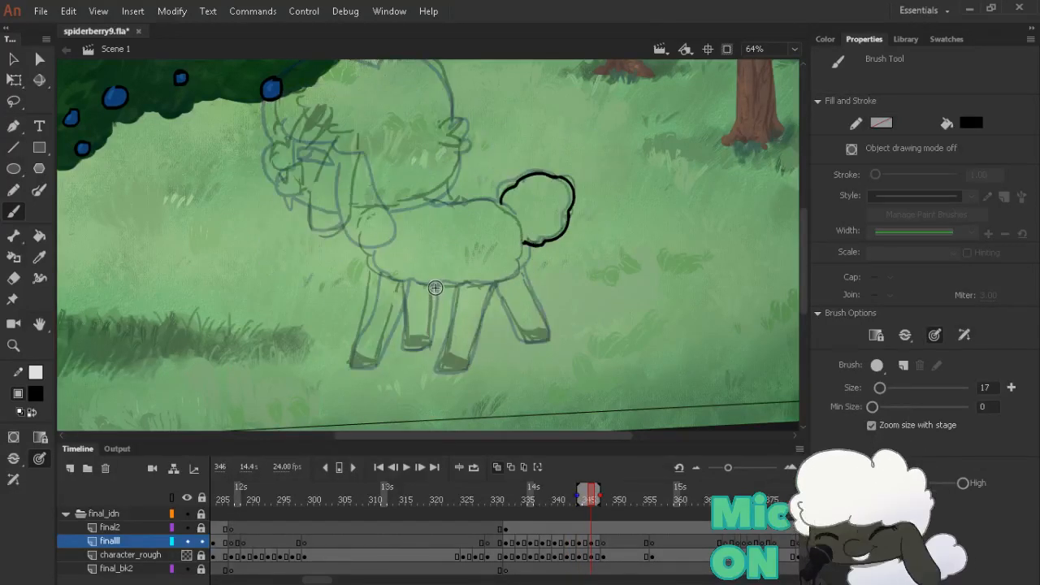
{"action": "left_click_drag", "start_coordinate": [370, 270], "coordinate": [360, 367]}
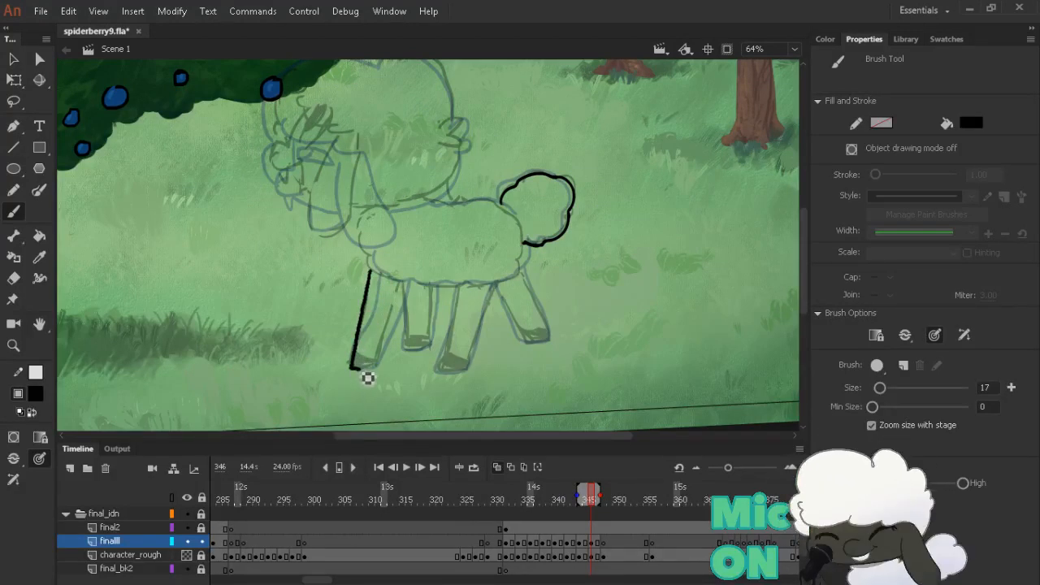
{"action": "mouse_move", "coordinate": [379, 364]}
{"action": "left_mouse_down"}
{"action": "mouse_move", "coordinate": [383, 372]}
{"action": "mouse_move", "coordinate": [400, 313]}
{"action": "left_mouse_up"}
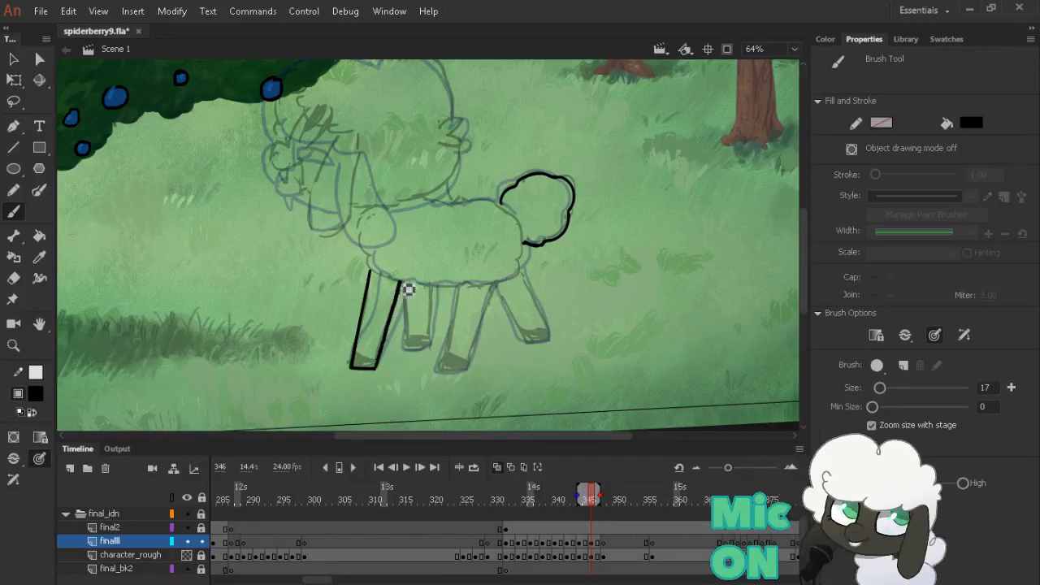
Flip back and forth between frames 342, 344 and 346 to examine how the inked poses follow each other
{"action": "key", "text": "comma"}
{"action": "key", "text": "comma"}
{"action": "key", "text": "comma"}
{"action": "key", "text": "comma"}
{"action": "key", "text": "period"}
{"action": "key", "text": "period"}
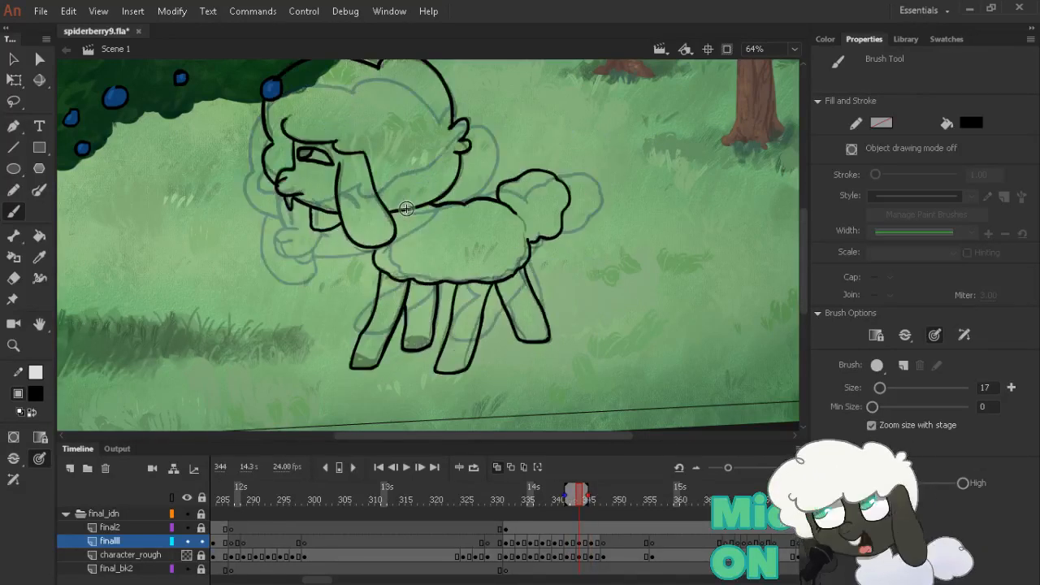
{"action": "key", "text": "period"}
{"action": "key", "text": "period"}
{"action": "key", "text": "comma"}
{"action": "key", "text": "comma"}
{"action": "key", "text": "comma"}
{"action": "key", "text": "comma"}
{"action": "key", "text": "period"}
{"action": "key", "text": "period"}
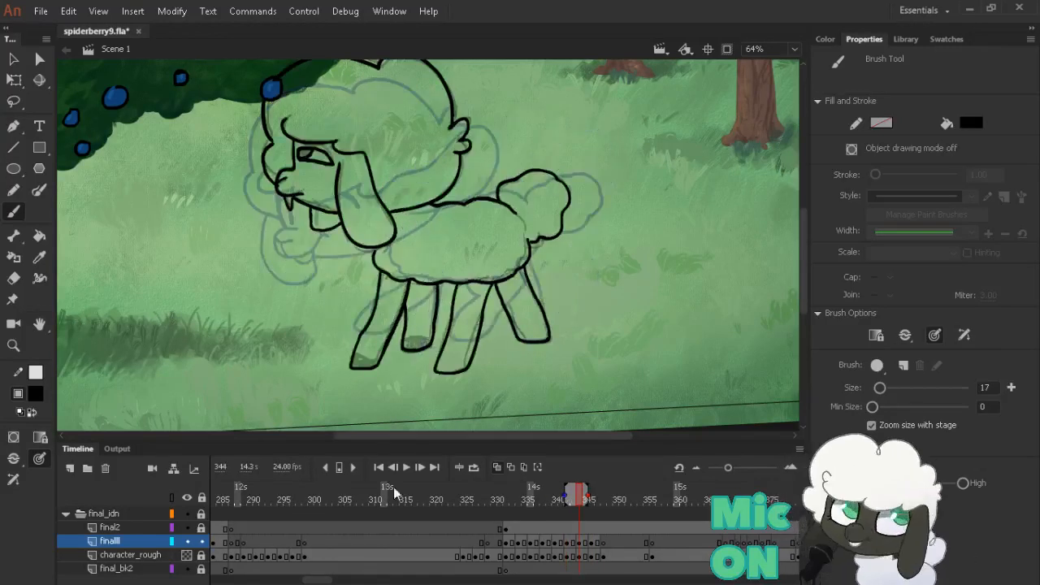
Hide the character_rough layer, loop the playback of the inked frames with the whole stage in view, and scrub around frames 344 to 347
{"action": "left_click", "coordinate": [187, 555]}
{"action": "left_click_drag", "start_coordinate": [536, 498], "coordinate": [514, 494]}
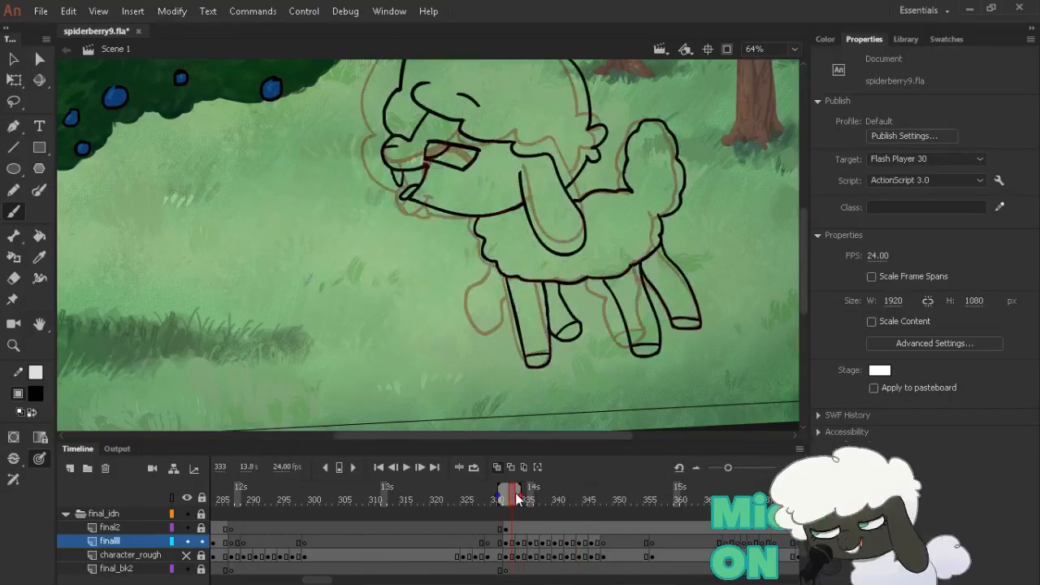
{"action": "key", "text": "alt+shift+l"}
{"action": "key", "text": "Return"}
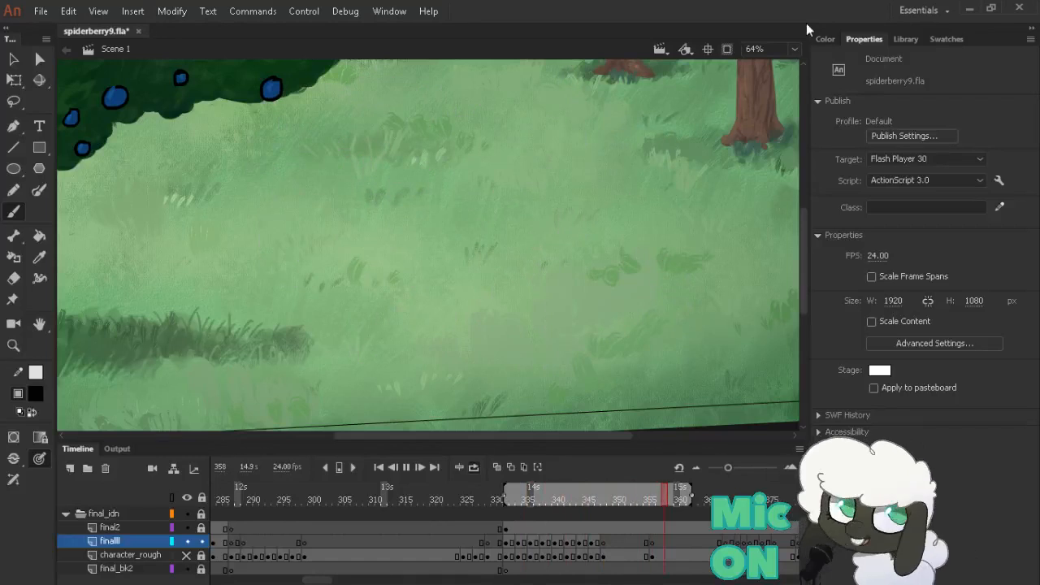
{"action": "key", "text": "ctrl+2"}
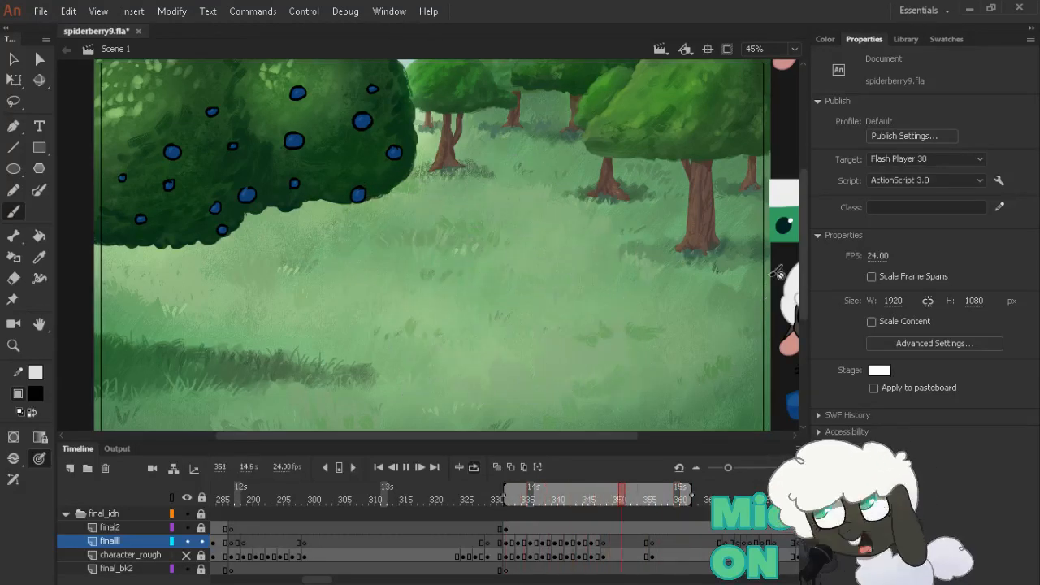
{"action": "left_click", "coordinate": [592, 501]}
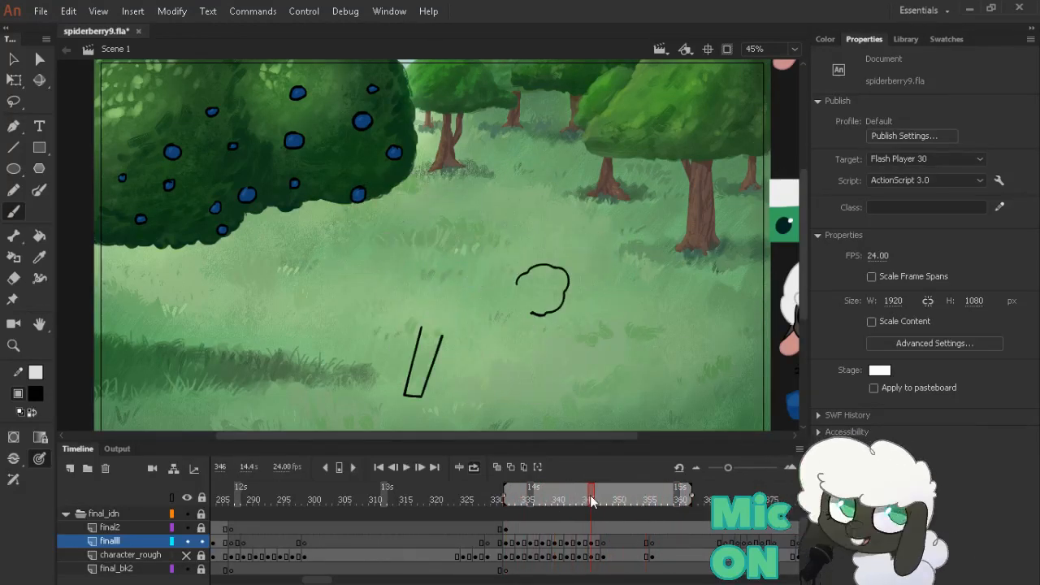
{"action": "mouse_move", "coordinate": [592, 504]}
{"action": "left_mouse_down"}
{"action": "mouse_move", "coordinate": [577, 497]}
{"action": "mouse_move", "coordinate": [587, 485]}
{"action": "left_mouse_up"}
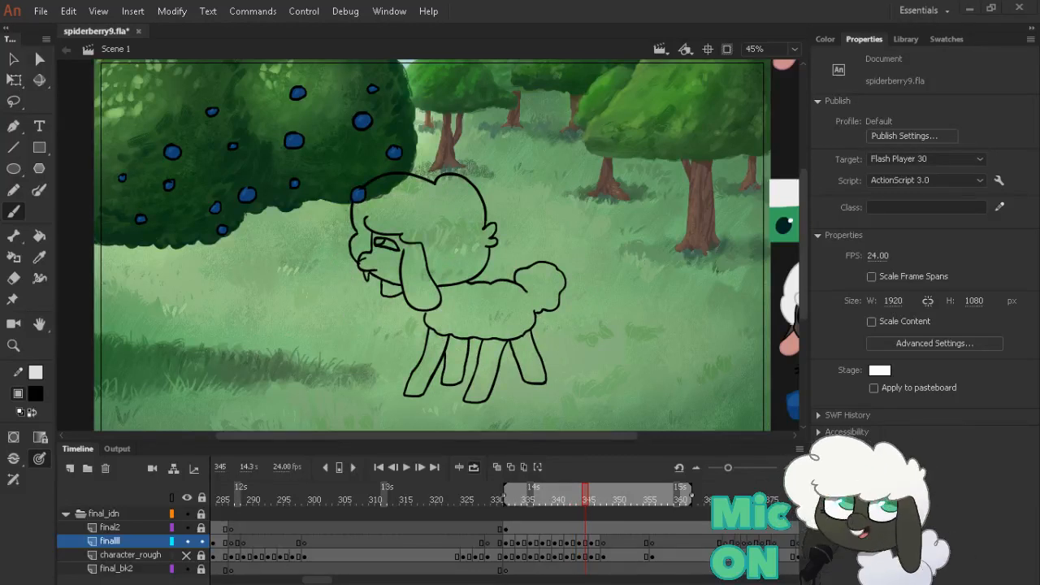
{"action": "mouse_move", "coordinate": [542, 516]}
{"action": "left_mouse_down"}
{"action": "mouse_move", "coordinate": [520, 499]}
{"action": "mouse_move", "coordinate": [598, 497]}
{"action": "left_mouse_up"}
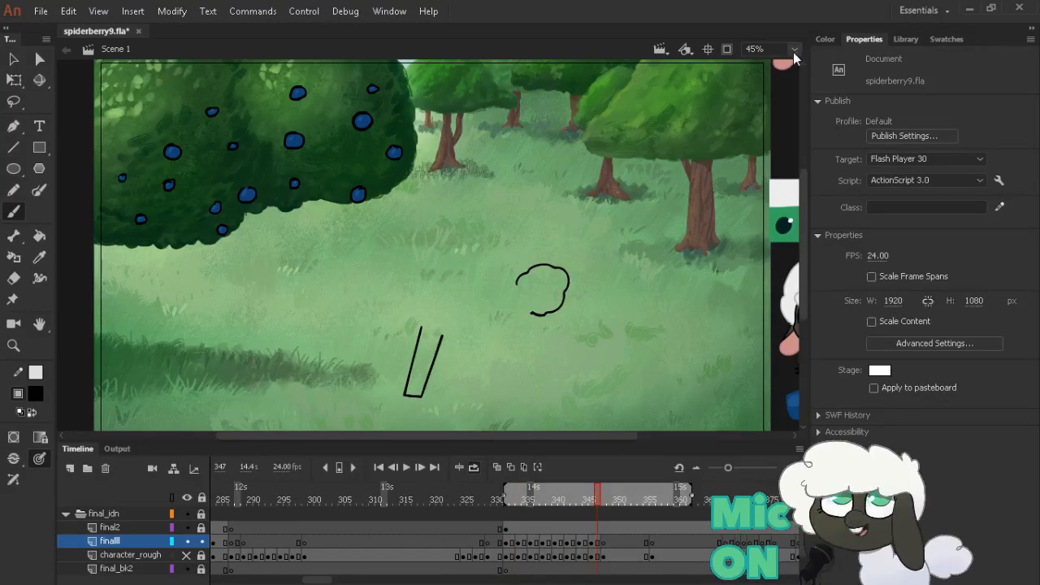
Set the stage zoom to 60% and recentre the view on the lamb
{"action": "left_click", "coordinate": [777, 133]}
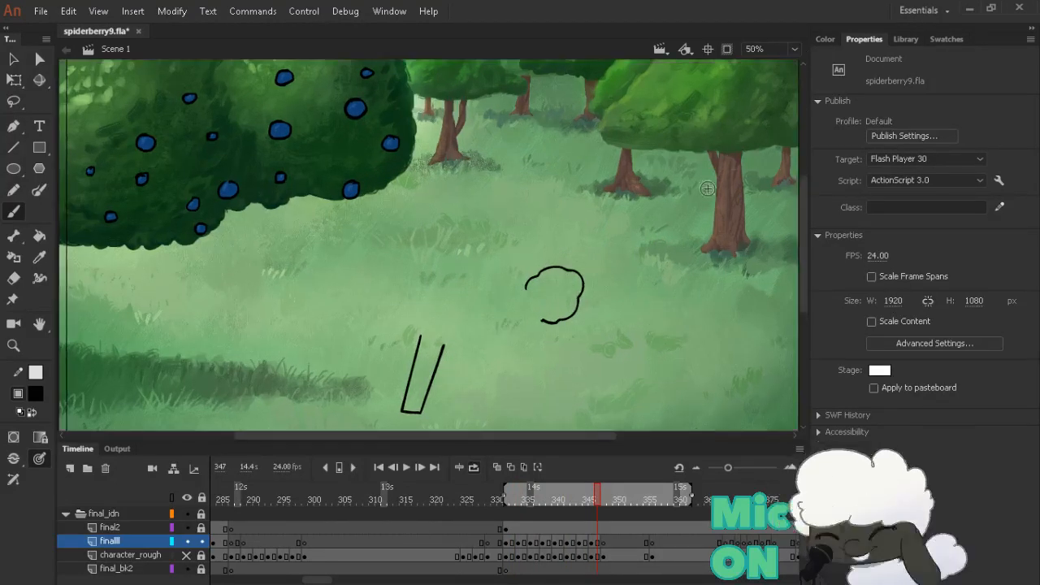
{"action": "left_click", "coordinate": [774, 49]}
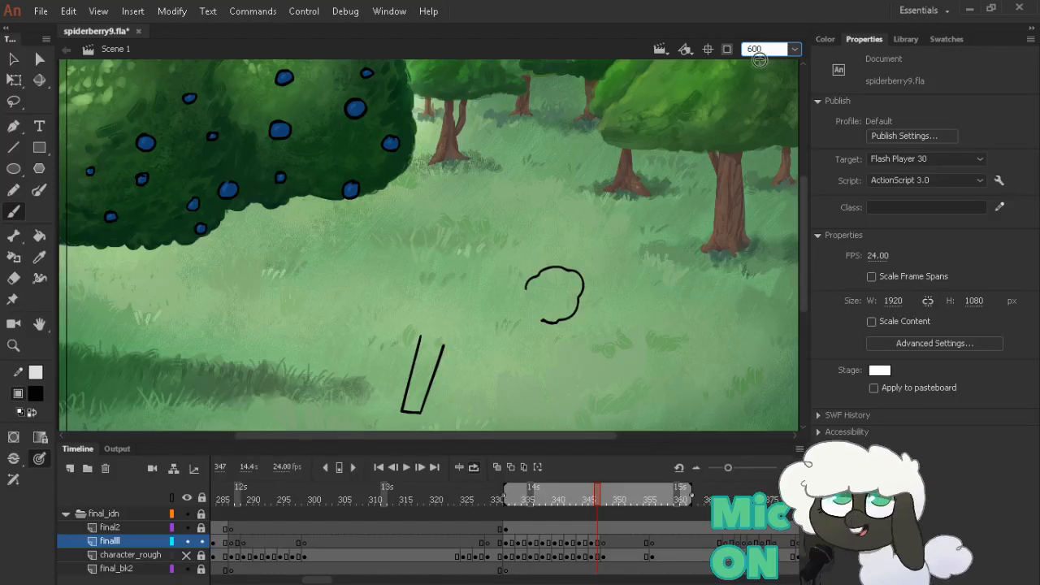
{"action": "type", "text": "60"}
{"action": "key", "text": "Return"}
{"action": "key", "text": "space"}
{"action": "left_click_drag", "start_coordinate": [599, 339], "coordinate": [582, 309]}
Check the clean lines on frame 344, show the character_rough layer again, and return to frame 346
{"action": "left_click", "coordinate": [591, 491]}
{"action": "key", "text": "comma"}
{"action": "key", "text": "comma"}
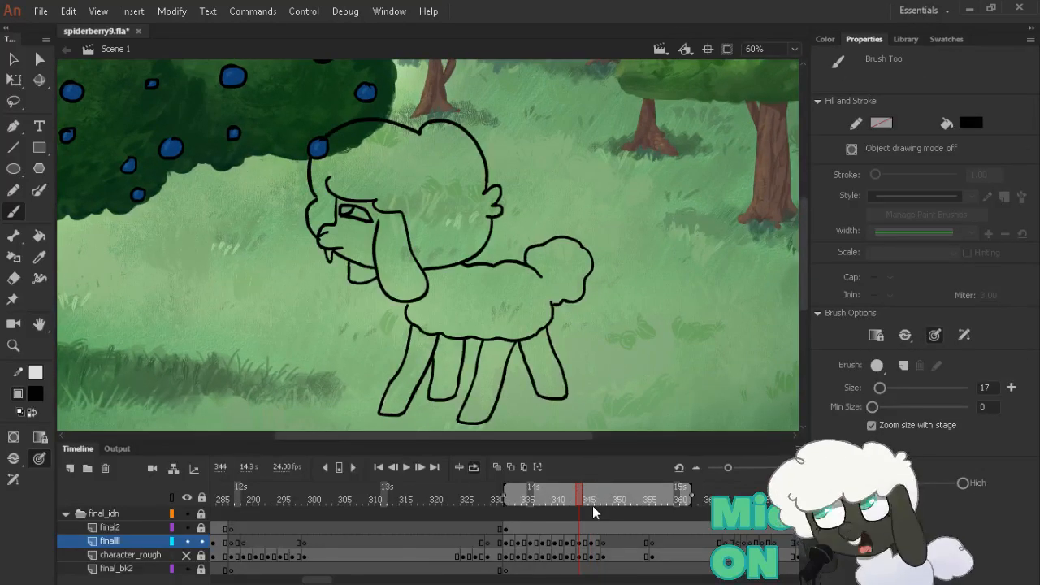
{"action": "left_click", "coordinate": [186, 555]}
{"action": "key", "text": "period"}
{"action": "key", "text": "period"}
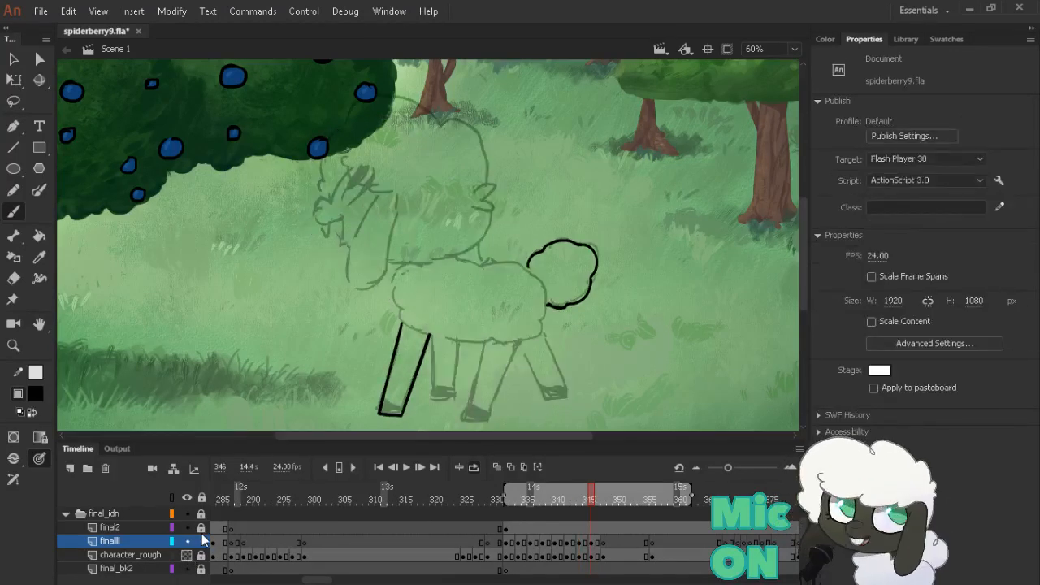
Check the pose against frame 344 and ink the long hanging ear over the rough sketch on frame 346
{"action": "key", "text": "comma"}
{"action": "key", "text": "comma"}
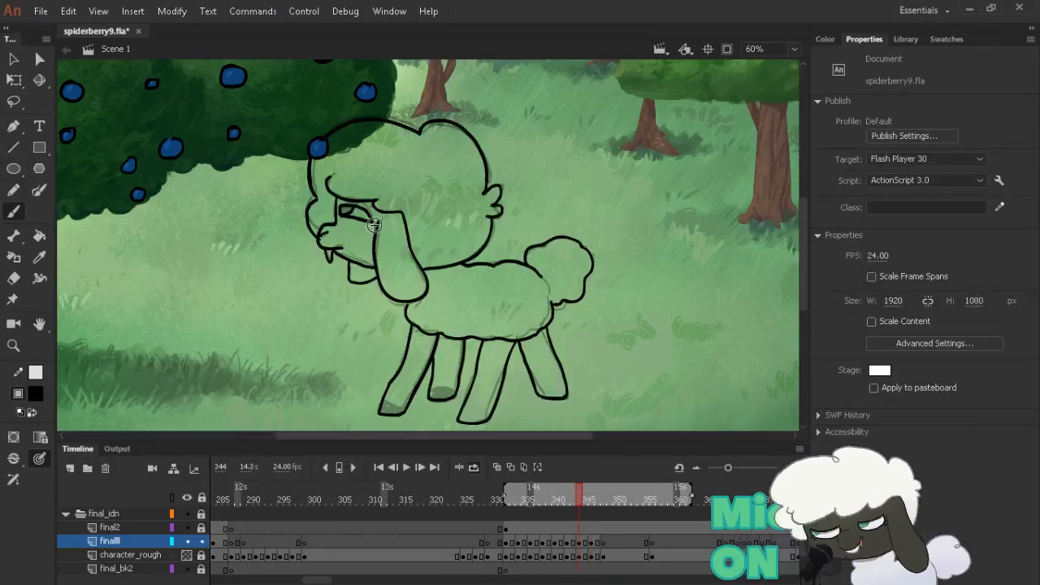
{"action": "key", "text": "period"}
{"action": "key", "text": "period"}
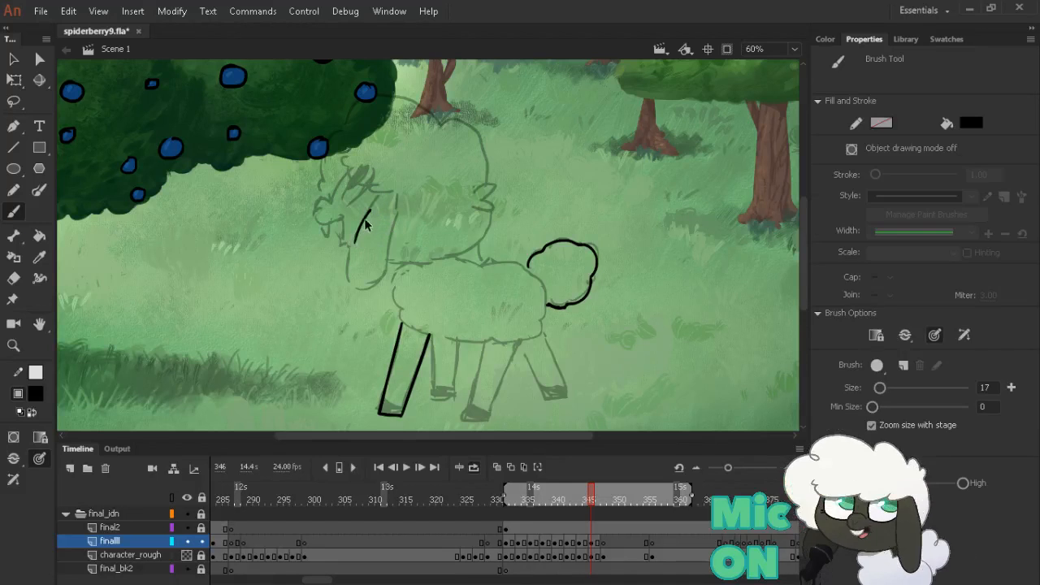
{"action": "mouse_move", "coordinate": [372, 203]}
{"action": "left_mouse_down"}
{"action": "mouse_move", "coordinate": [350, 245]}
{"action": "mouse_move", "coordinate": [366, 300]}
{"action": "mouse_move", "coordinate": [388, 293]}
{"action": "mouse_move", "coordinate": [403, 217]}
{"action": "mouse_move", "coordinate": [400, 184]}
{"action": "mouse_move", "coordinate": [377, 197]}
{"action": "left_mouse_up"}
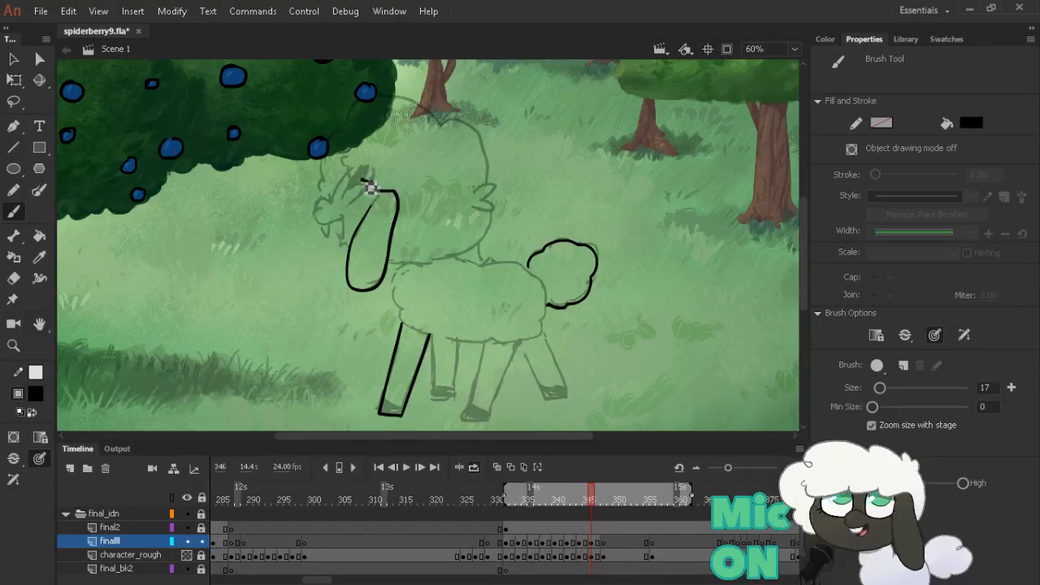
Compare with the rough on frame 348 and ink the wool fringe line above the lamb's face on frame 346
{"action": "key", "text": "period"}
{"action": "key", "text": "period"}
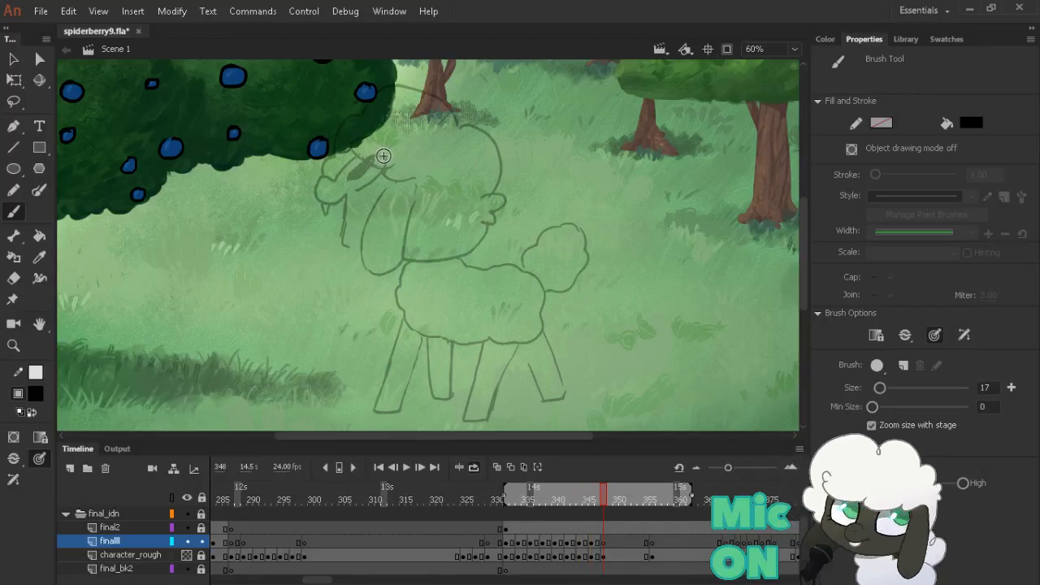
{"action": "key", "text": "comma"}
{"action": "key", "text": "comma"}
{"action": "key", "text": "period"}
{"action": "key", "text": "period"}
{"action": "key", "text": "comma"}
{"action": "key", "text": "comma"}
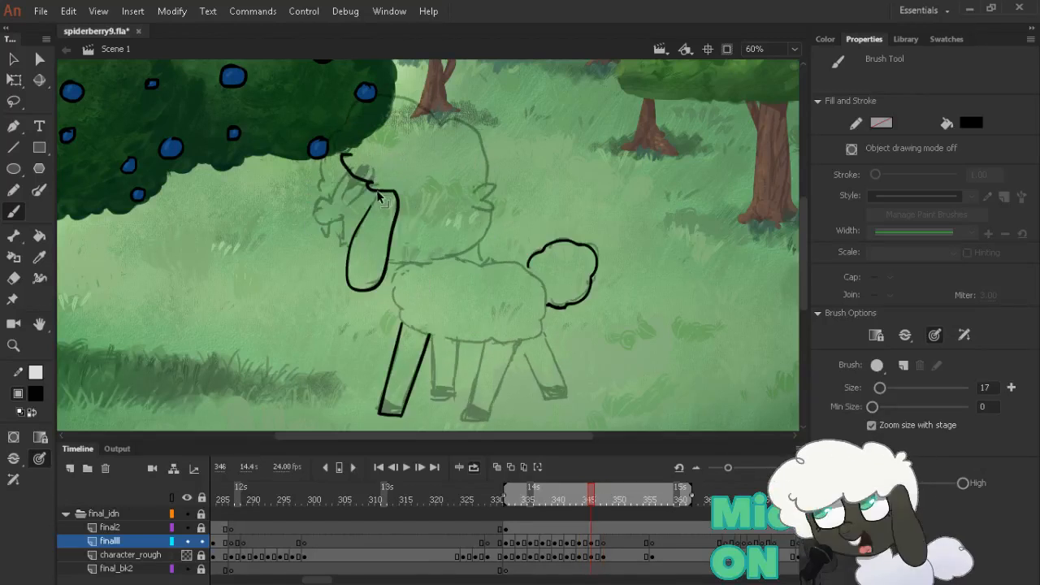
{"action": "left_click_drag", "start_coordinate": [367, 186], "coordinate": [345, 153]}
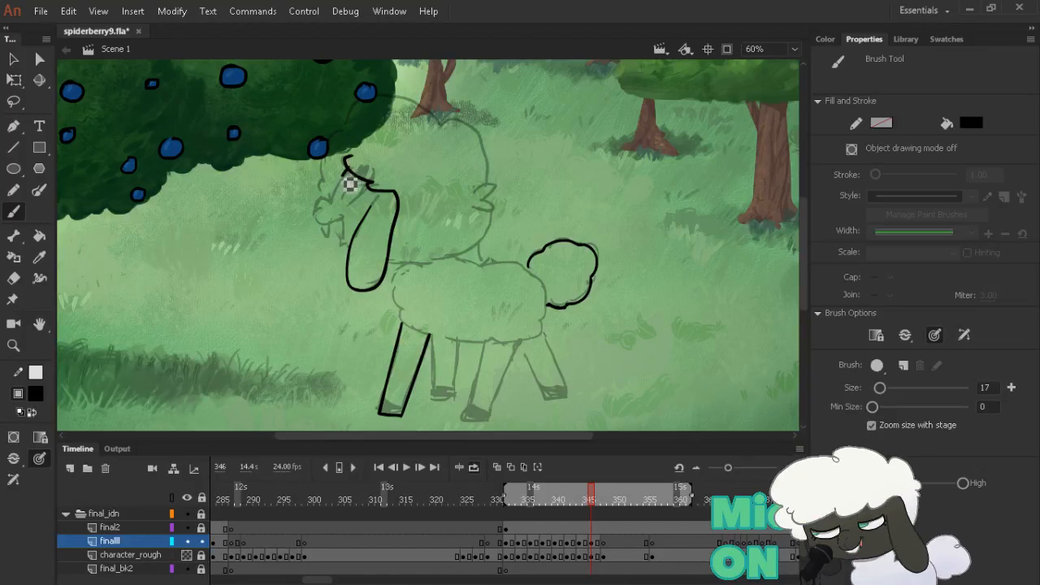
Ink the muzzle, open mouth, jaw and fang of the lamb on frame 346
{"action": "mouse_move", "coordinate": [333, 207]}
{"action": "left_mouse_down"}
{"action": "mouse_move", "coordinate": [322, 204]}
{"action": "mouse_move", "coordinate": [322, 222]}
{"action": "mouse_move", "coordinate": [330, 232]}
{"action": "mouse_move", "coordinate": [352, 226]}
{"action": "mouse_move", "coordinate": [348, 249]}
{"action": "left_mouse_up"}
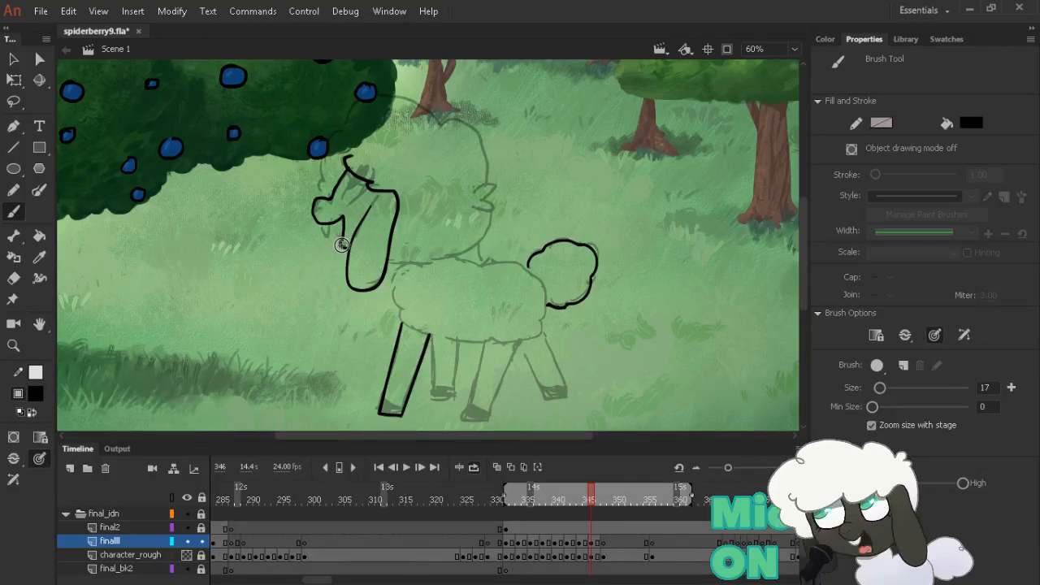
{"action": "left_click_drag", "start_coordinate": [342, 245], "coordinate": [347, 249]}
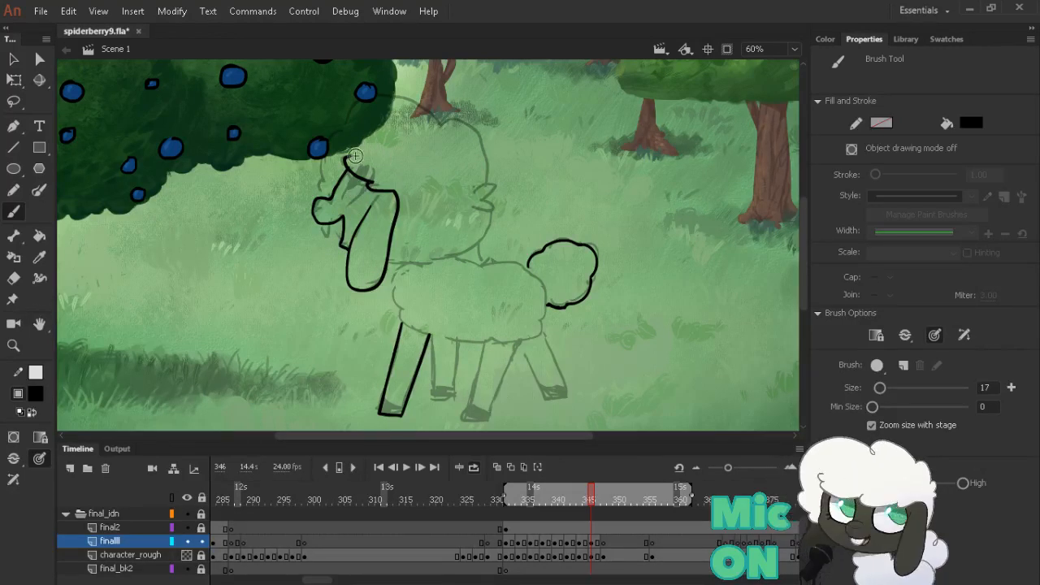
{"action": "key", "text": "comma"}
{"action": "key", "text": "period"}
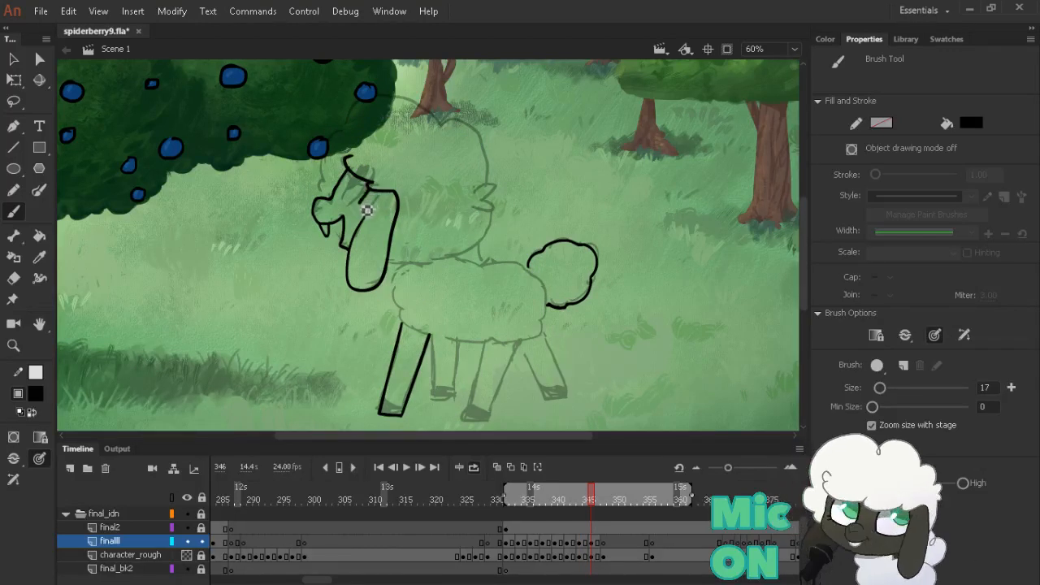
Ink the upper edge of the ear, the narrowed eye and the nose line on frame 346, checking against frame 344
{"action": "mouse_move", "coordinate": [356, 208]}
{"action": "left_mouse_down"}
{"action": "mouse_move", "coordinate": [343, 194]}
{"action": "mouse_move", "coordinate": [354, 173]}
{"action": "mouse_move", "coordinate": [347, 196]}
{"action": "mouse_move", "coordinate": [372, 186]}
{"action": "left_mouse_up"}
{"action": "key", "text": "comma"}
{"action": "key", "text": "comma"}
{"action": "key", "text": "period"}
{"action": "key", "text": "period"}
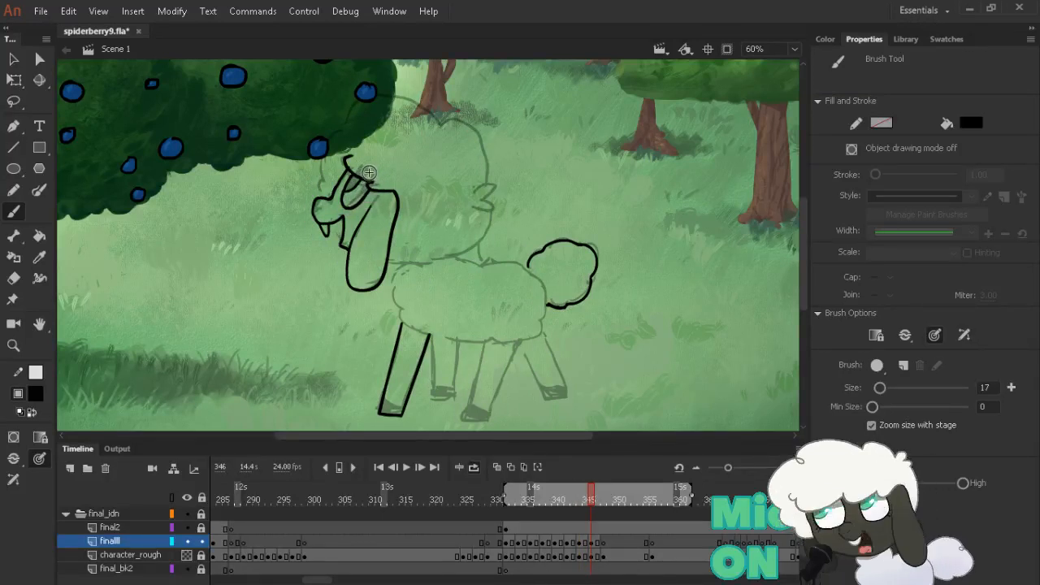
{"action": "mouse_move", "coordinate": [316, 208]}
{"action": "left_mouse_down"}
{"action": "mouse_move", "coordinate": [318, 223]}
{"action": "mouse_move", "coordinate": [342, 192]}
{"action": "left_mouse_up"}
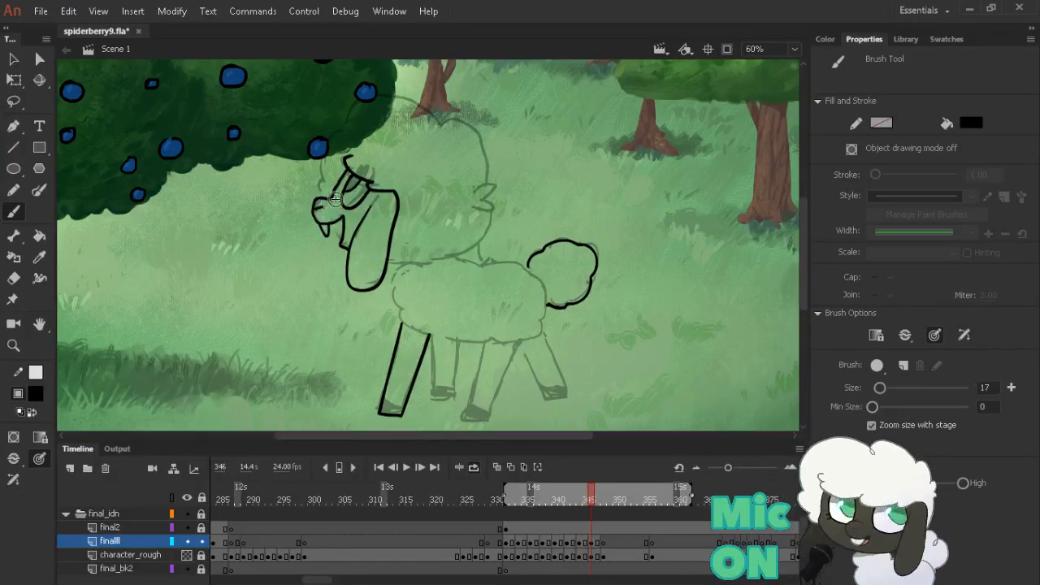
{"action": "key", "text": "comma"}
{"action": "key", "text": "period"}
{"action": "key", "text": "comma"}
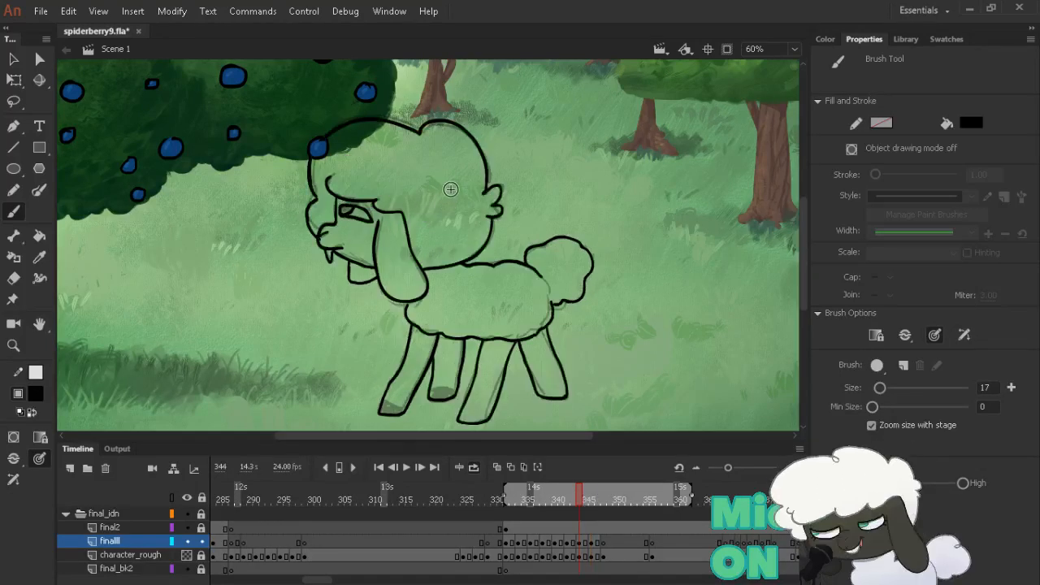
{"action": "key", "text": "period"}
Rotate the stage and ink the curved underside of the head from the ear to the back of the head
{"action": "mouse_move", "coordinate": [598, 145]}
{"action": "left_mouse_down"}
{"action": "mouse_move", "coordinate": [528, 235]}
{"action": "mouse_move", "coordinate": [459, 280]}
{"action": "mouse_move", "coordinate": [476, 297]}
{"action": "mouse_move", "coordinate": [448, 292]}
{"action": "mouse_move", "coordinate": [420, 235]}
{"action": "left_mouse_up"}
{"action": "key", "text": "comma"}
{"action": "key", "text": "comma"}
{"action": "key", "text": "period"}
{"action": "key", "text": "period"}
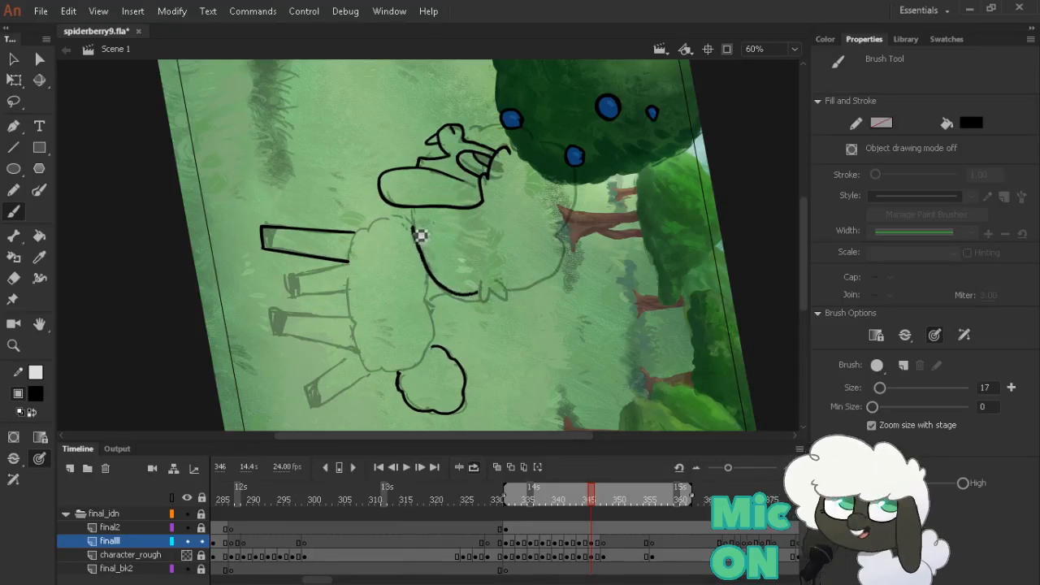
{"action": "mouse_move", "coordinate": [616, 315]}
{"action": "left_mouse_down"}
{"action": "mouse_move", "coordinate": [681, 251]}
{"action": "mouse_move", "coordinate": [511, 132]}
{"action": "left_mouse_up"}
Compare the head with frame 344 and ink the small wool tuft at the back of the head on frame 346
{"action": "key", "text": "comma"}
{"action": "key", "text": "comma"}
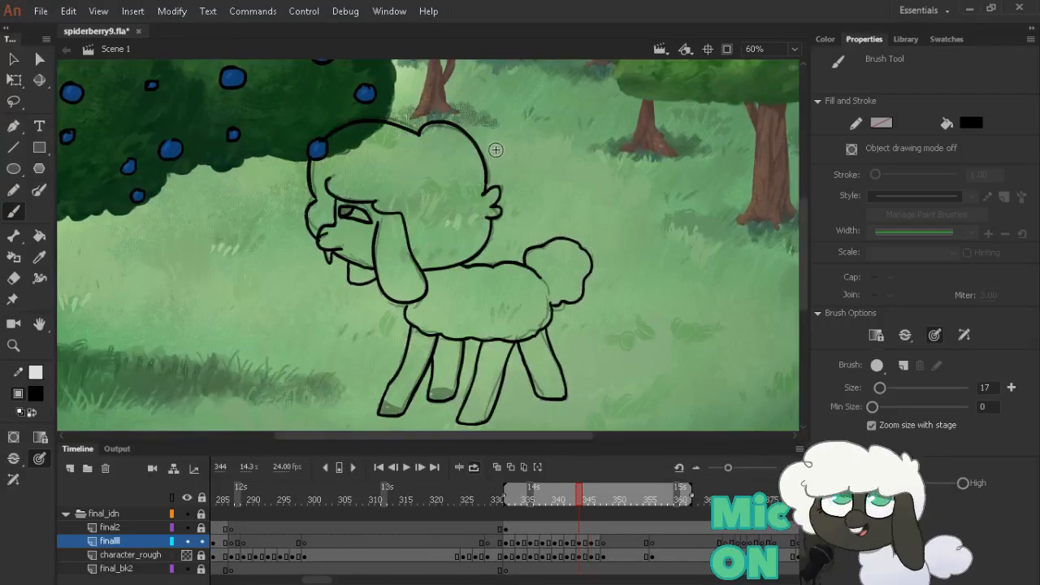
{"action": "key", "text": "alt+period"}
{"action": "key", "text": "alt+comma"}
{"action": "key", "text": "alt+comma"}
{"action": "key", "text": "alt+period"}
{"action": "key", "text": "alt+period"}
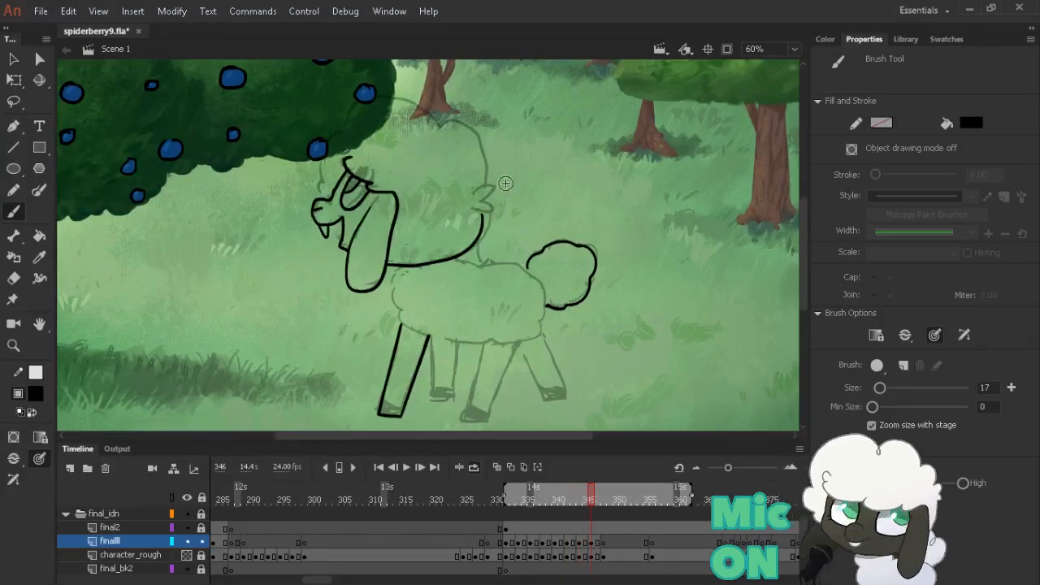
{"action": "left_click_drag", "start_coordinate": [474, 196], "coordinate": [494, 201]}
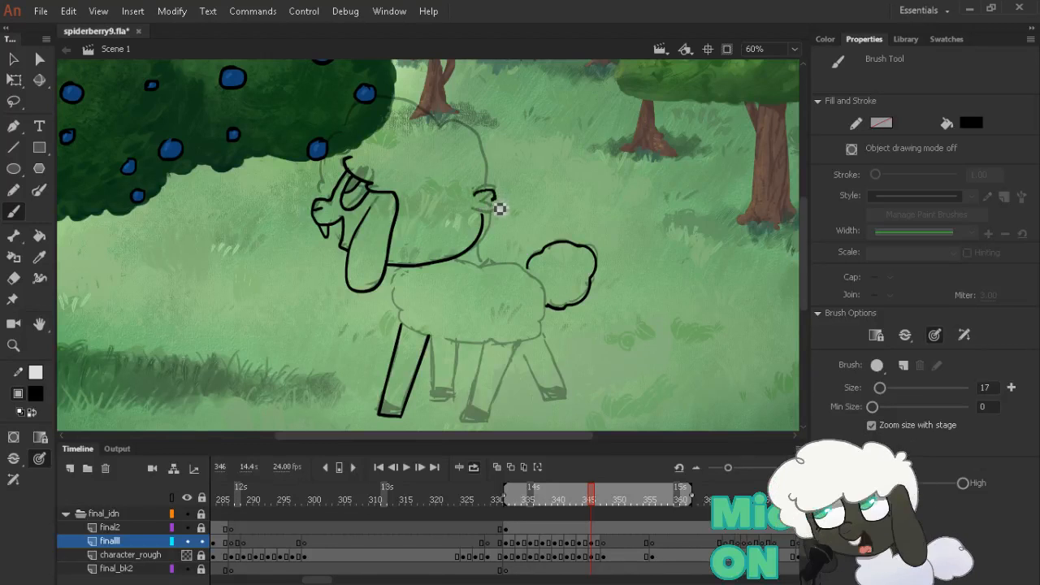
Flip between frames 344, 346 and 348 to examine how the wool tuft at the back of the head moves
{"action": "key", "text": "alt+comma"}
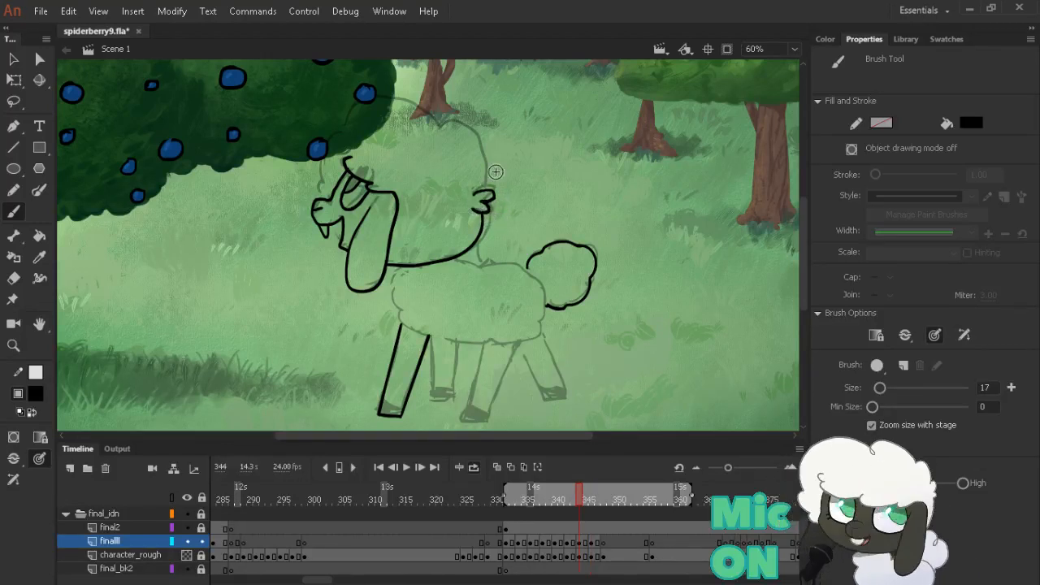
{"action": "key", "text": "alt+period"}
{"action": "key", "text": "alt+period"}
{"action": "key", "text": "alt+comma"}
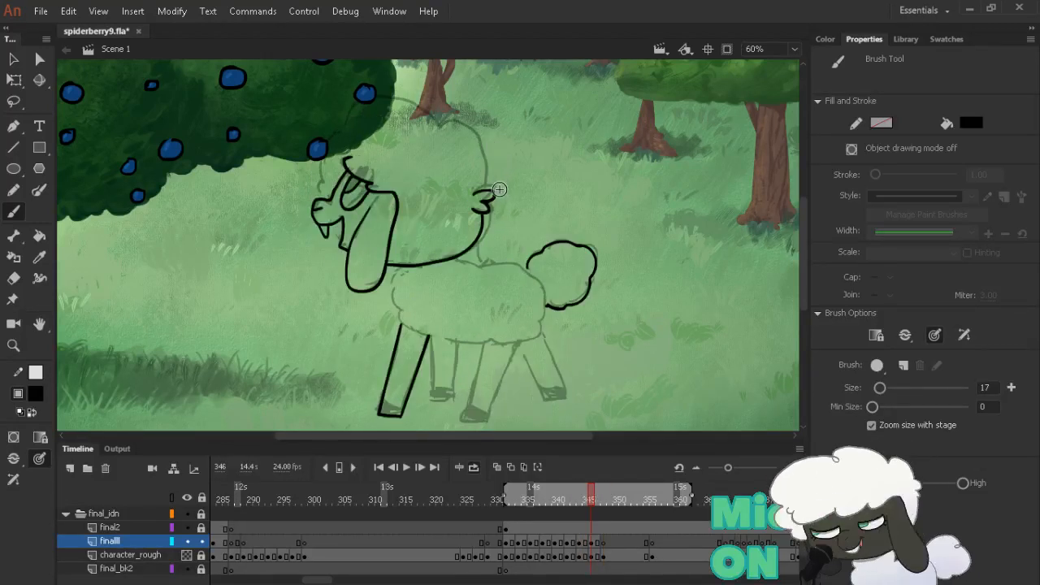
{"action": "key", "text": "alt+comma"}
{"action": "key", "text": "alt+period"}
{"action": "key", "text": "alt+period"}
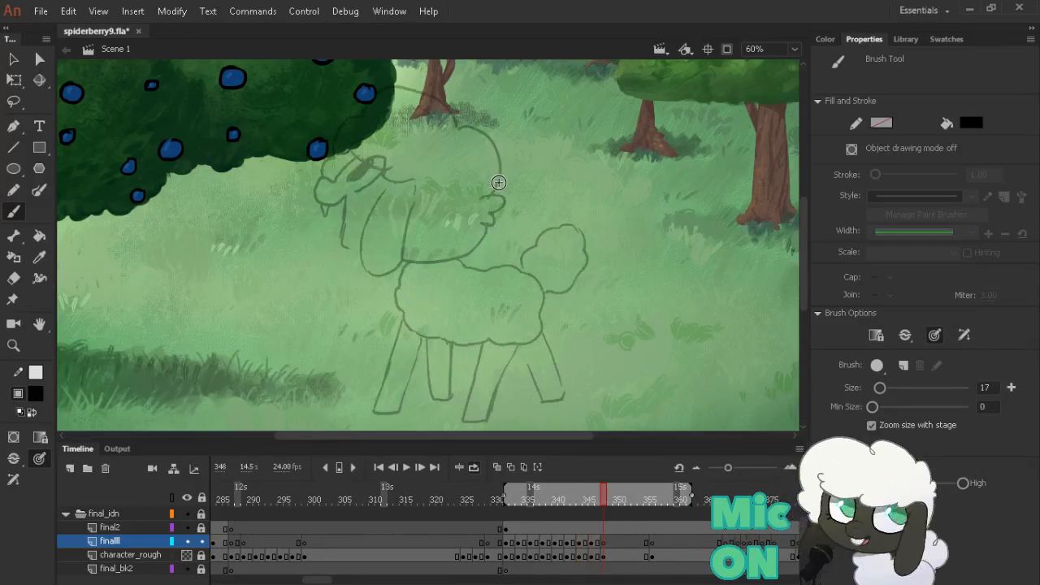
{"action": "key", "text": "alt+comma"}
{"action": "key", "text": "alt+comma"}
{"action": "key", "text": "alt+period"}
{"action": "key", "text": "alt+period"}
{"action": "key", "text": "alt+comma"}
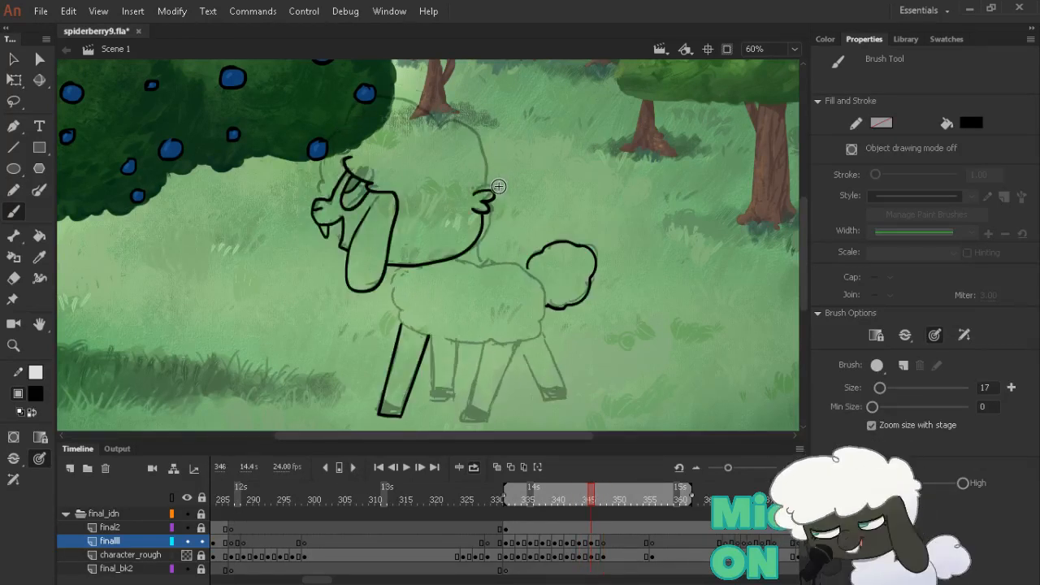
{"action": "key", "text": "alt+comma"}
{"action": "key", "text": "alt+period"}
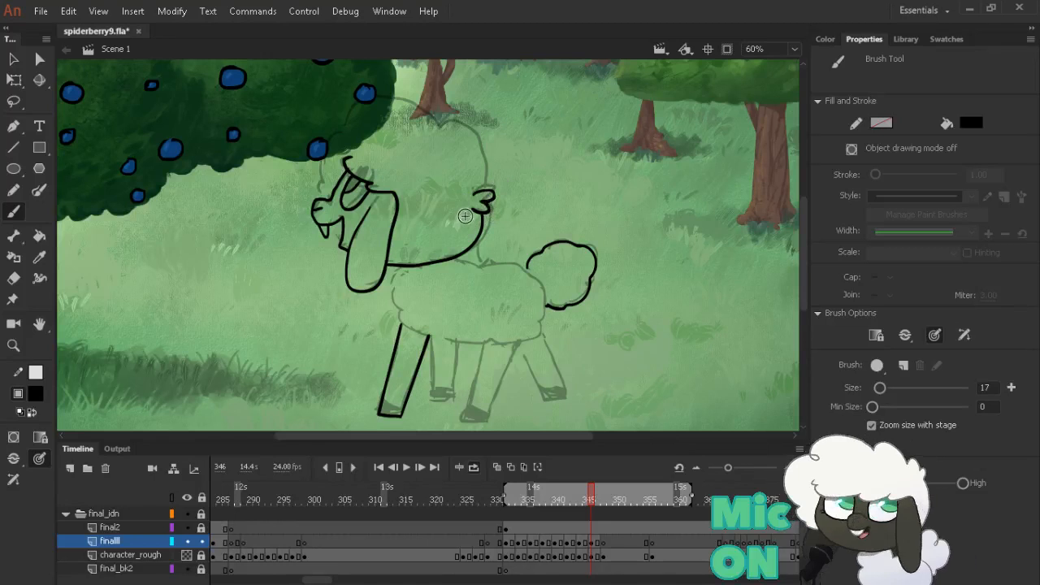
Lasso the rear part of the head's lower curve together with the wool tuft and shift it slightly
{"action": "key", "text": "e"}
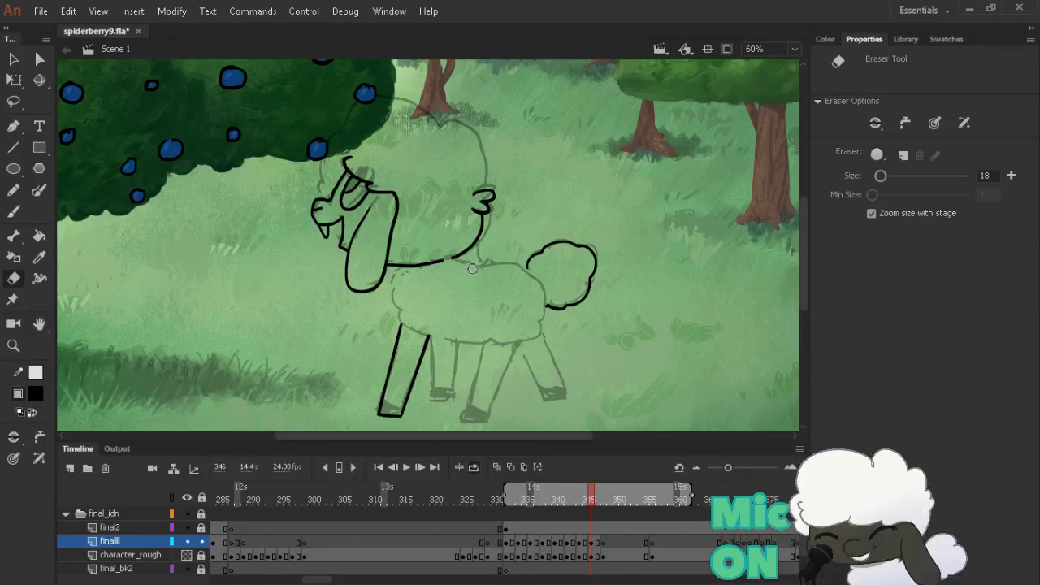
{"action": "key", "text": "l"}
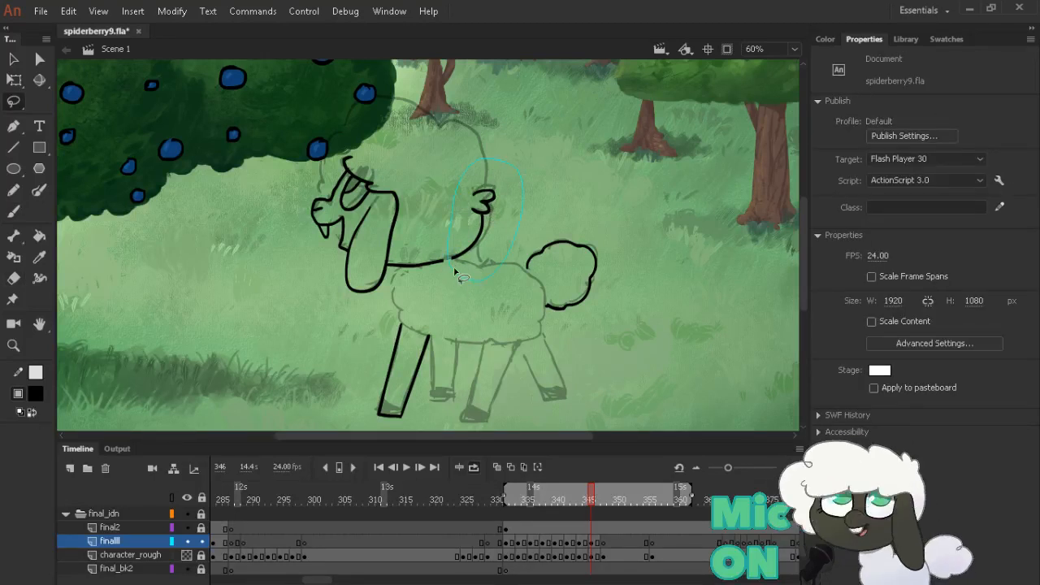
{"action": "left_click_drag", "start_coordinate": [455, 271], "coordinate": [485, 257]}
{"action": "key", "text": "b"}
{"action": "key", "text": "shift+space"}
{"action": "mouse_move", "coordinate": [676, 215]}
{"action": "left_mouse_down"}
{"action": "mouse_move", "coordinate": [573, 371]}
{"action": "mouse_move", "coordinate": [463, 367]}
{"action": "left_mouse_up"}
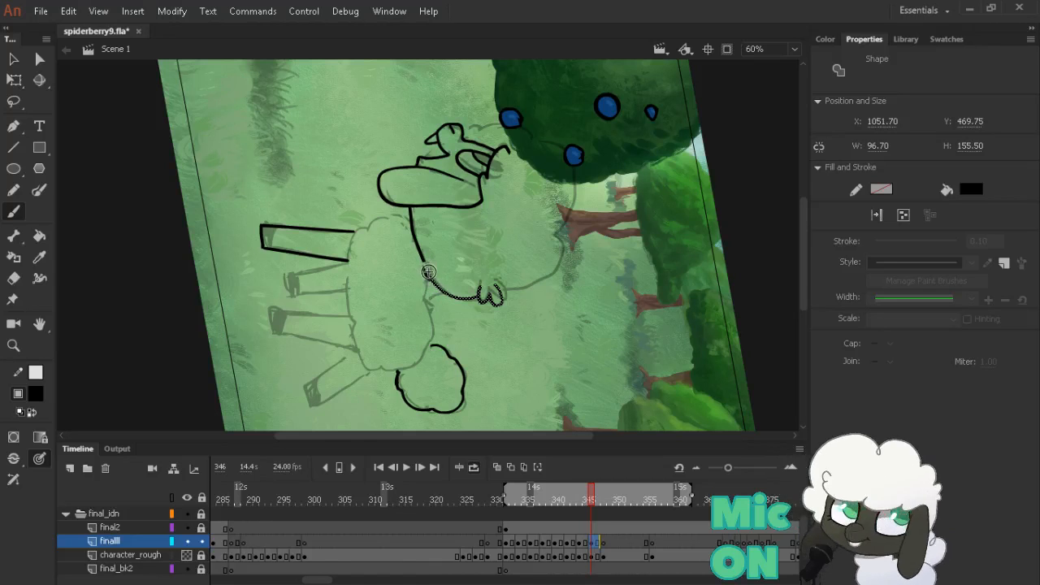
Touch up the join in the head's lower curve, undo the last stroke and switch to the Eraser for cleanup
{"action": "mouse_move", "coordinate": [426, 270]}
{"action": "left_mouse_down"}
{"action": "mouse_move", "coordinate": [442, 289]}
{"action": "mouse_move", "coordinate": [417, 244]}
{"action": "left_mouse_up"}
{"action": "key", "text": "ctrl+z"}
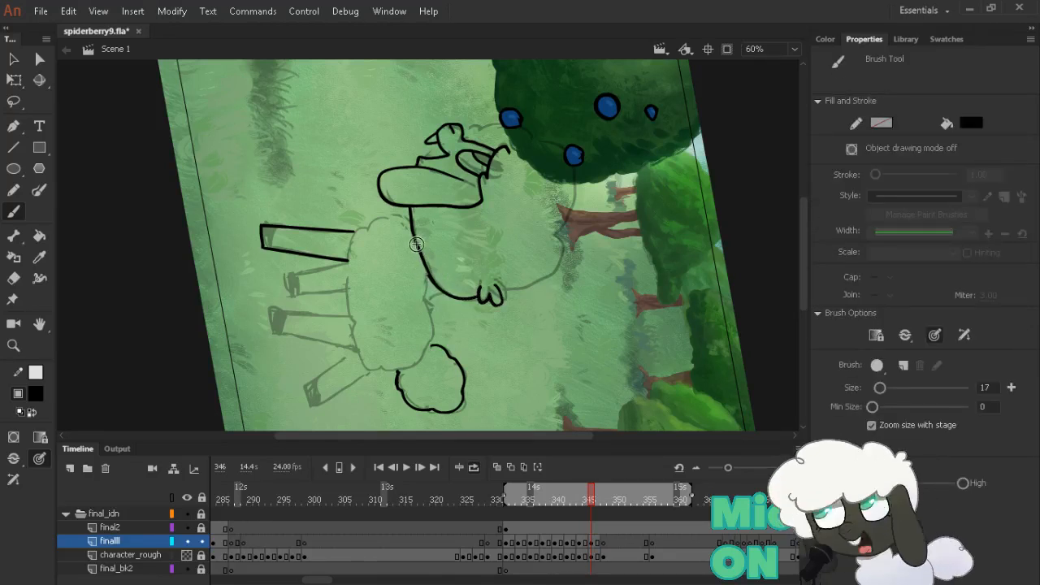
{"action": "key", "text": "e"}
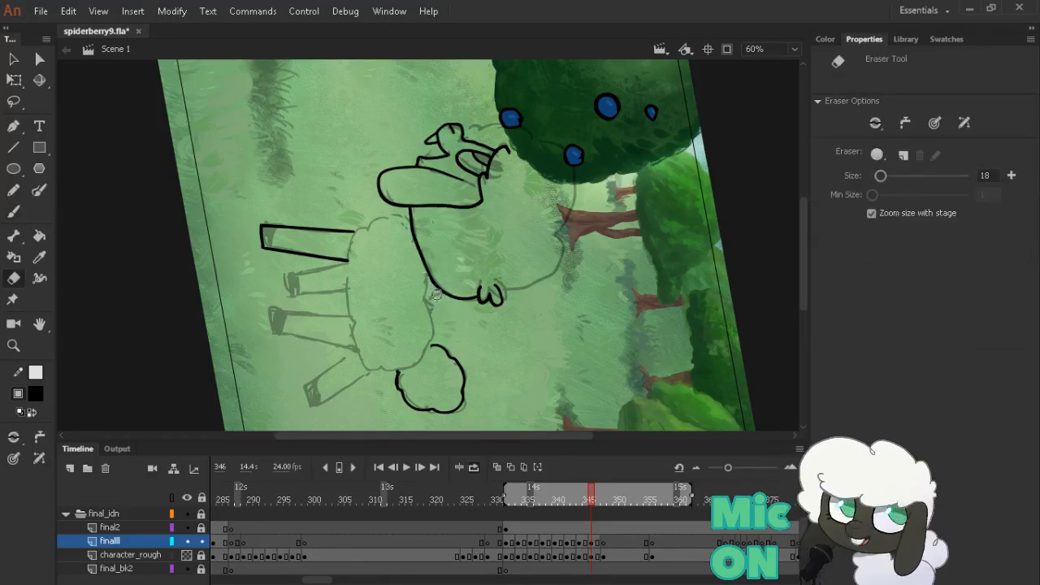
{"action": "mouse_move", "coordinate": [481, 259]}
{"action": "left_mouse_down"}
{"action": "mouse_move", "coordinate": [515, 167]}
{"action": "mouse_move", "coordinate": [484, 165]}
{"action": "left_mouse_up"}
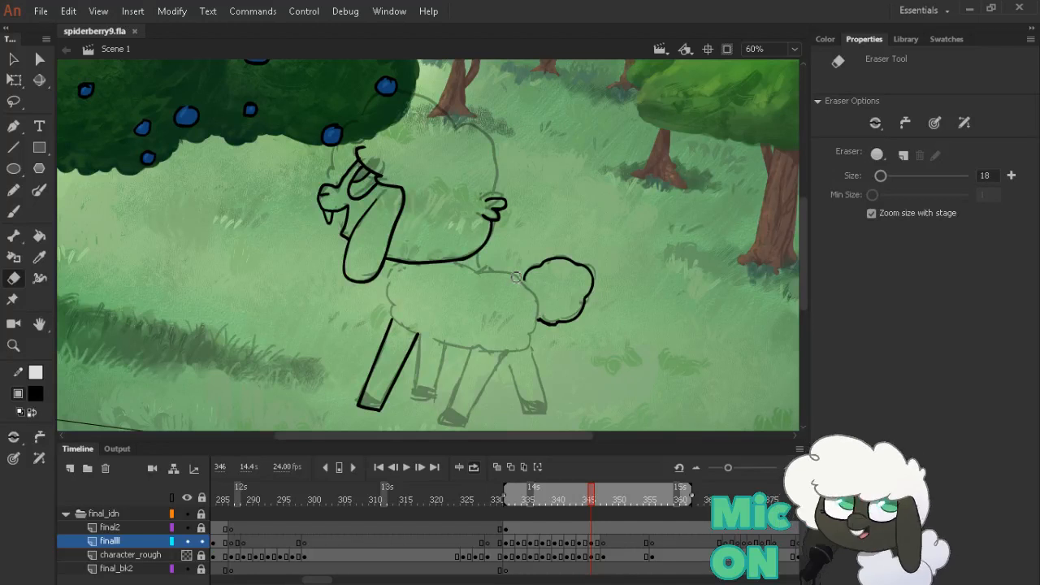
Ink the top outline of the woolly head from the rear tuft towards the forehead on frame 346
{"action": "mouse_move", "coordinate": [624, 252]}
{"action": "left_mouse_down"}
{"action": "mouse_move", "coordinate": [652, 209]}
{"action": "mouse_move", "coordinate": [639, 202]}
{"action": "mouse_move", "coordinate": [653, 205]}
{"action": "left_mouse_up"}
{"action": "key", "text": "b"}
{"action": "key", "text": "comma"}
{"action": "key", "text": "period"}
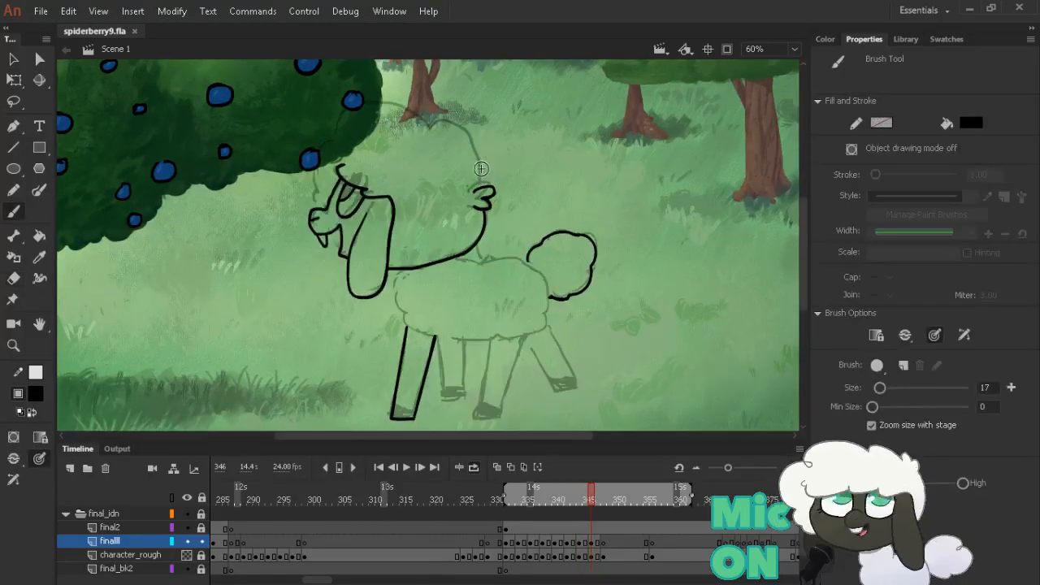
{"action": "mouse_move", "coordinate": [480, 189]}
{"action": "left_mouse_down"}
{"action": "mouse_move", "coordinate": [455, 127]}
{"action": "mouse_move", "coordinate": [417, 114]}
{"action": "mouse_move", "coordinate": [414, 123]}
{"action": "mouse_move", "coordinate": [429, 127]}
{"action": "mouse_move", "coordinate": [389, 106]}
{"action": "mouse_move", "coordinate": [435, 130]}
{"action": "mouse_move", "coordinate": [396, 111]}
{"action": "mouse_move", "coordinate": [336, 151]}
{"action": "left_mouse_up"}
{"action": "key", "text": "ctrl+z"}
{"action": "key", "text": "comma"}
{"action": "key", "text": "comma"}
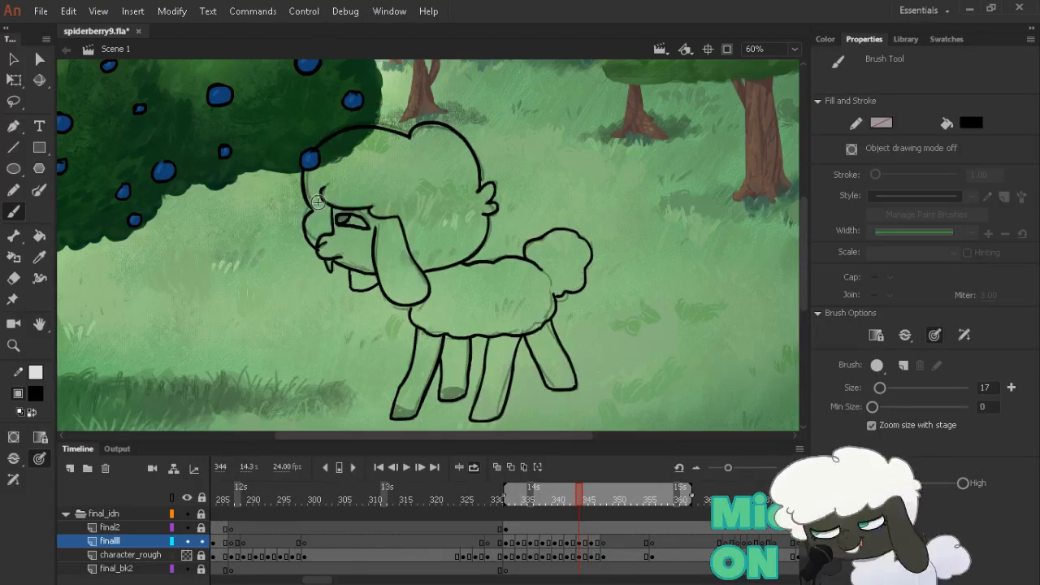
Redraw the front edge of the head wool to meet the top outline and clean the overlap with the Eraser
{"action": "key", "text": "period"}
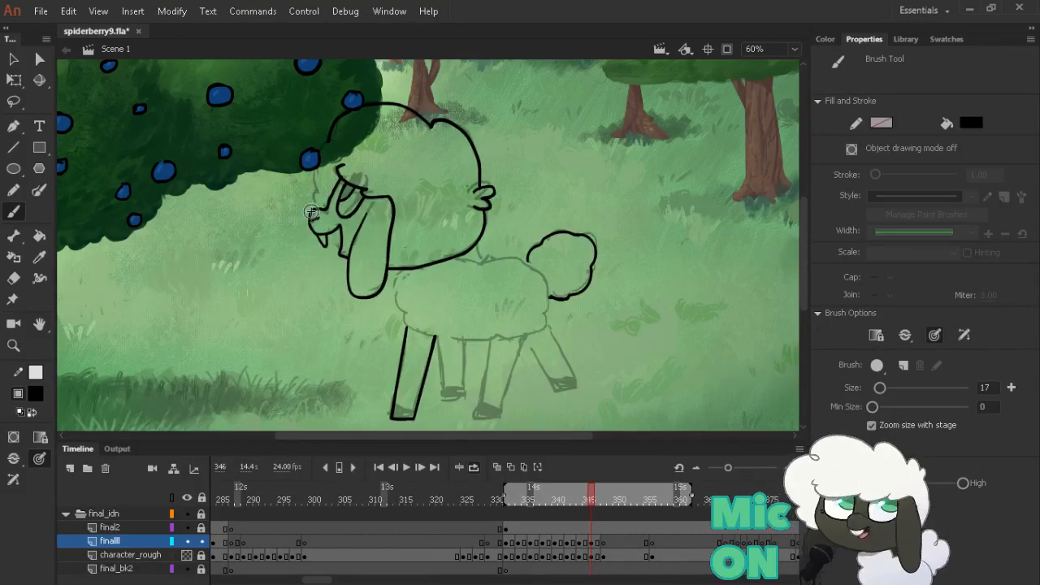
{"action": "key", "text": "comma"}
{"action": "key", "text": "period"}
{"action": "key", "text": "period"}
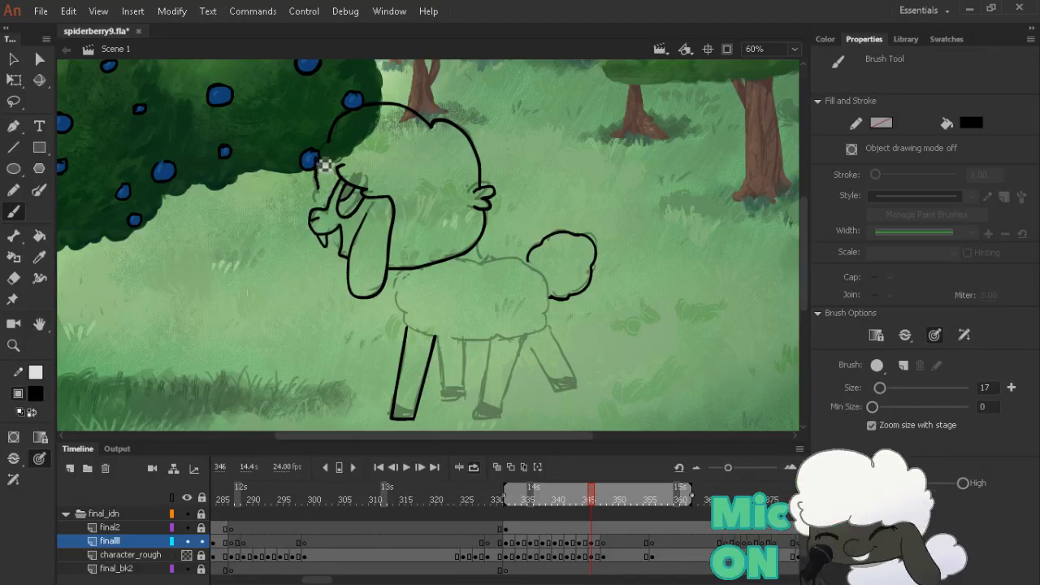
{"action": "key", "text": "ctrl+z"}
{"action": "left_click_drag", "start_coordinate": [324, 184], "coordinate": [339, 110]}
{"action": "key", "text": "e"}
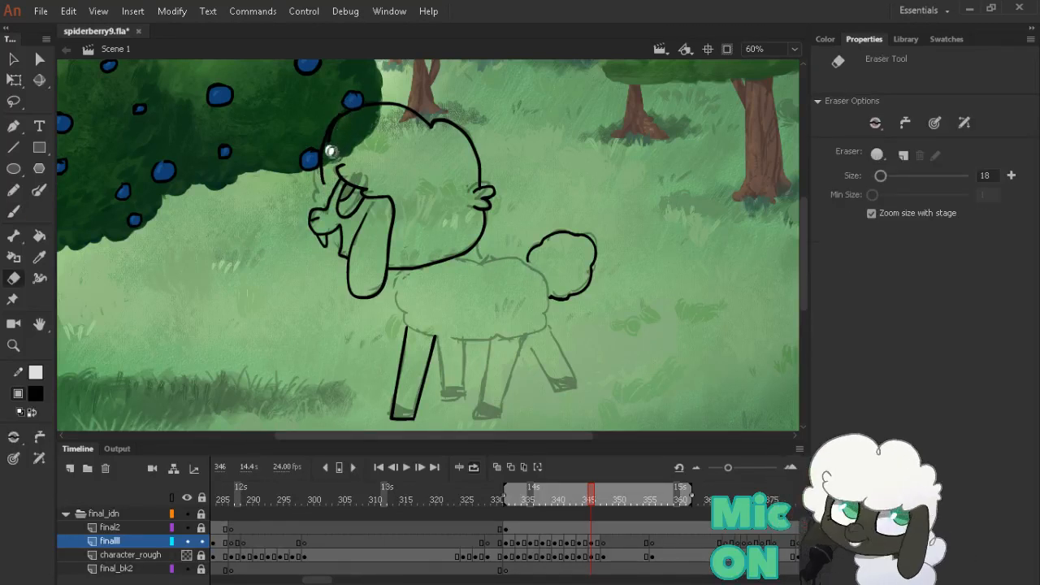
{"action": "key", "text": "b"}
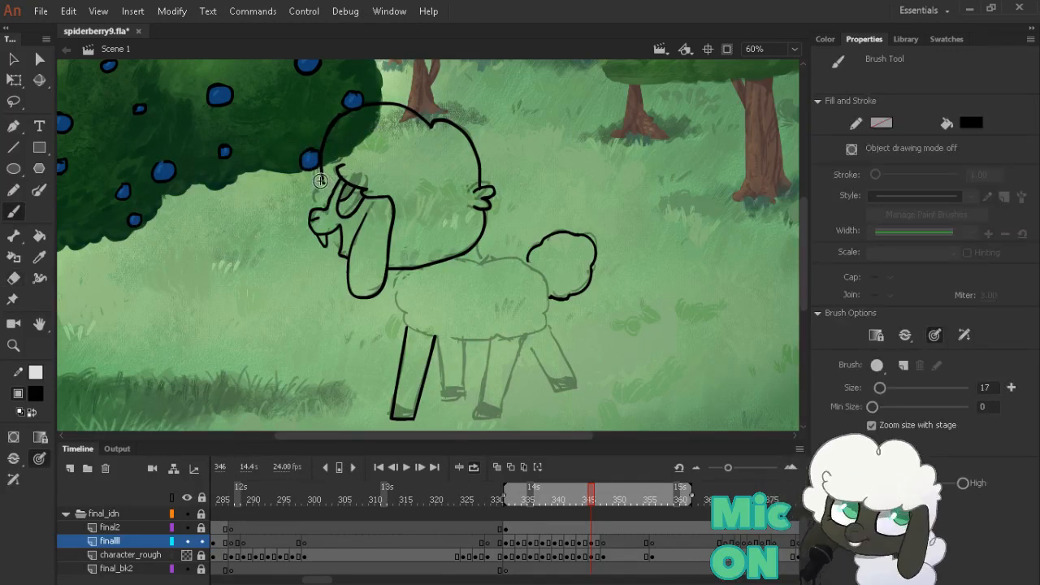
Ink the small wool curl in front of the face and the short neck line under the back of the head
{"action": "mouse_move", "coordinate": [322, 181]}
{"action": "left_mouse_down"}
{"action": "mouse_move", "coordinate": [307, 201]}
{"action": "mouse_move", "coordinate": [318, 209]}
{"action": "left_mouse_up"}
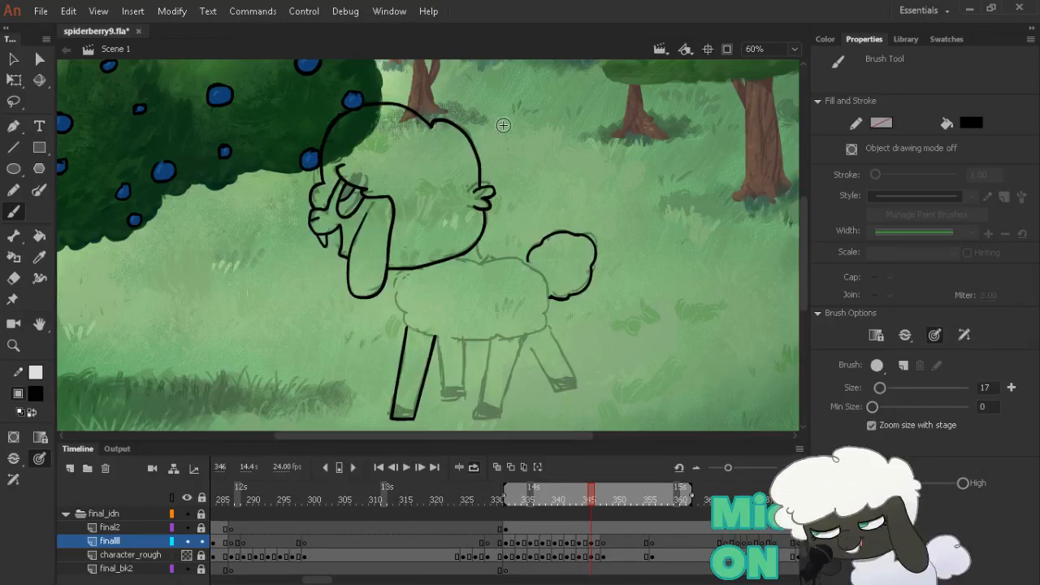
{"action": "key", "text": "comma"}
{"action": "key", "text": "period"}
{"action": "scroll", "coordinate": [468, 187], "scroll_direction": "down", "scroll_amount": 2}
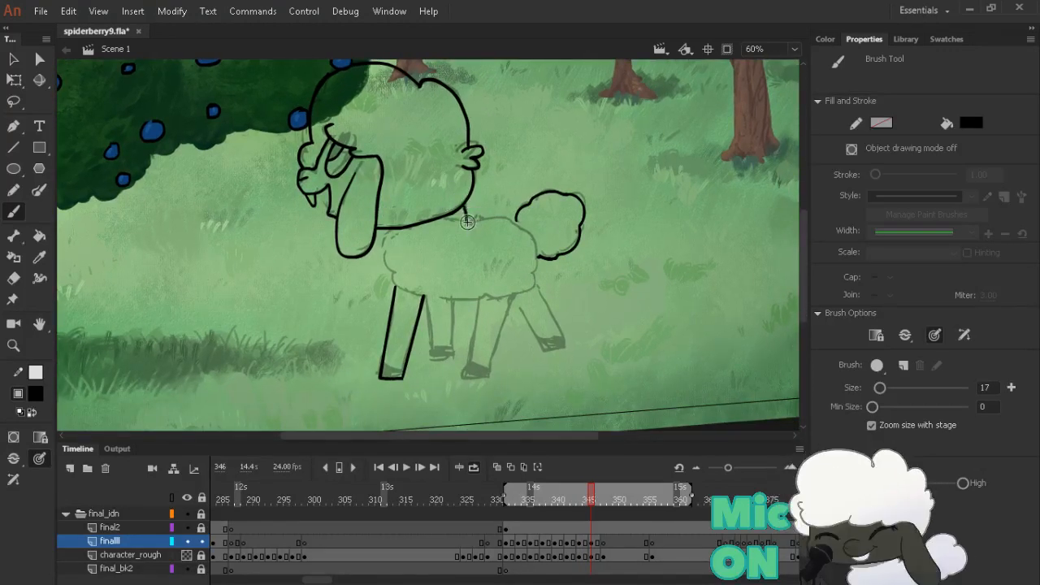
Ink the neck line and the front chest wool on frame 346 and turn on Onion Skin to compare with frame 344
{"action": "left_click_drag", "start_coordinate": [464, 205], "coordinate": [467, 222]}
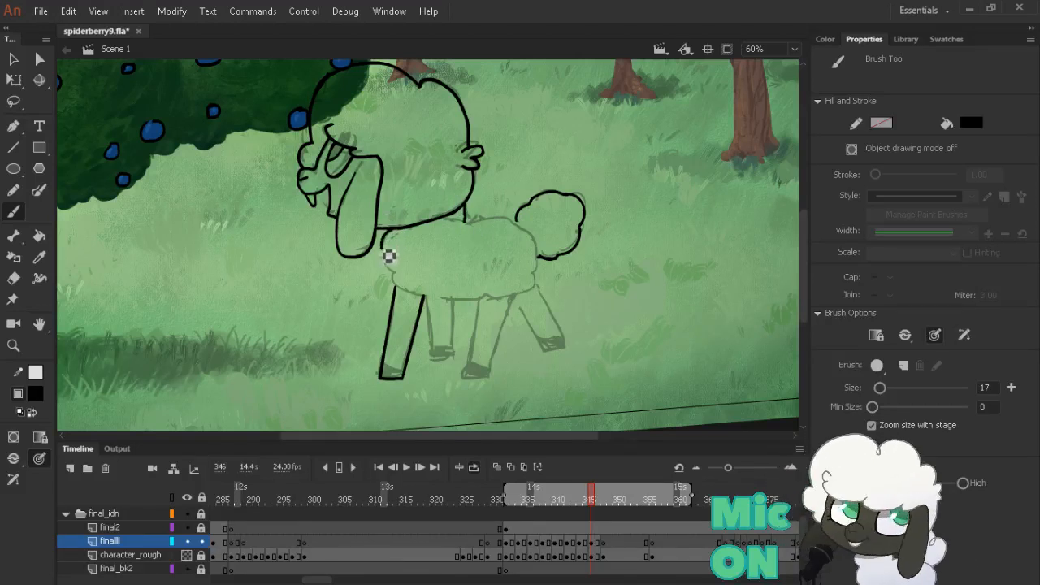
{"action": "key", "text": "comma"}
{"action": "key", "text": "comma"}
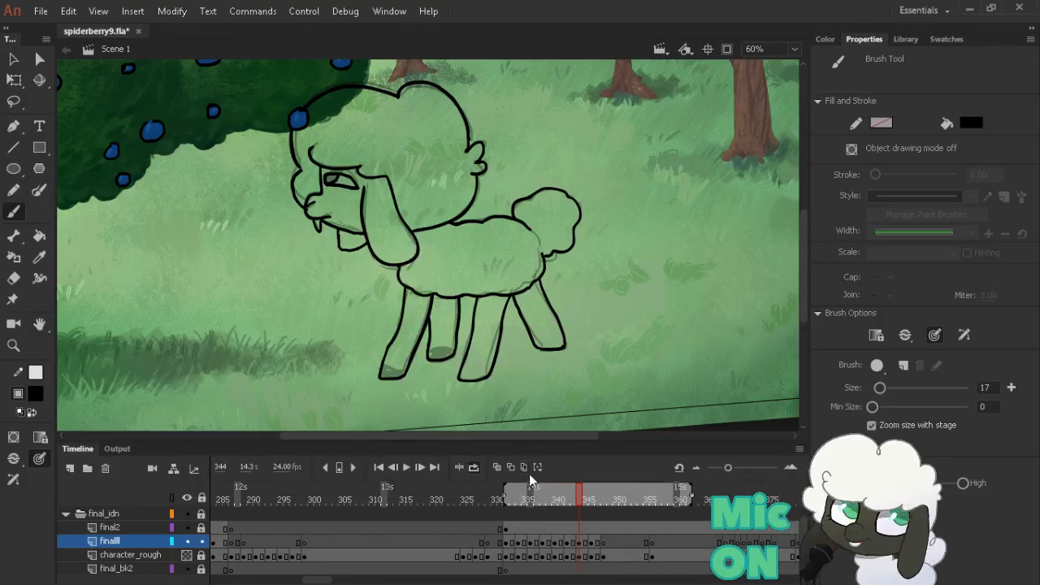
{"action": "key", "text": "period"}
{"action": "key", "text": "period"}
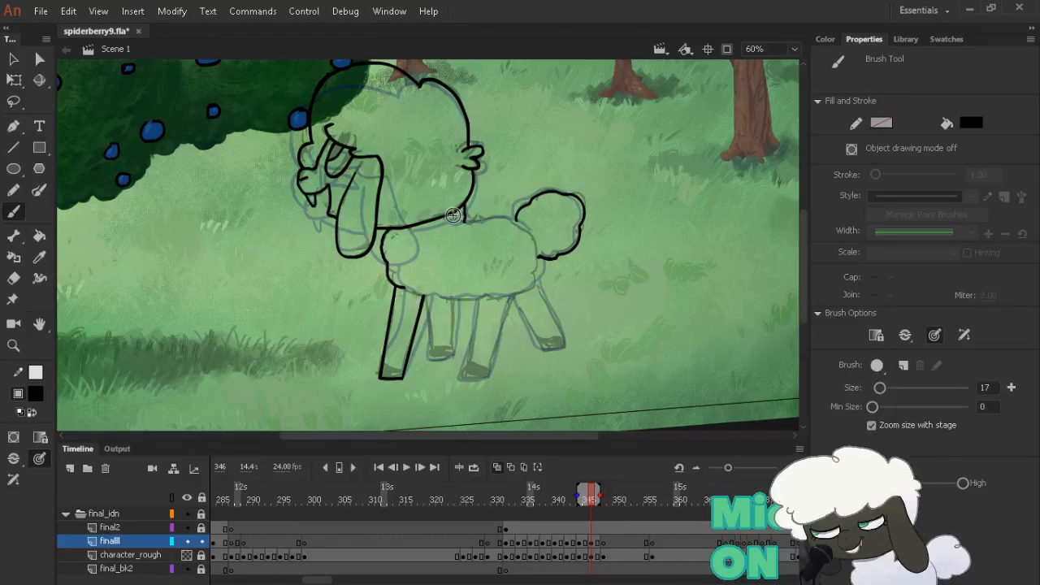
{"action": "key", "text": "comma"}
{"action": "key", "text": "period"}
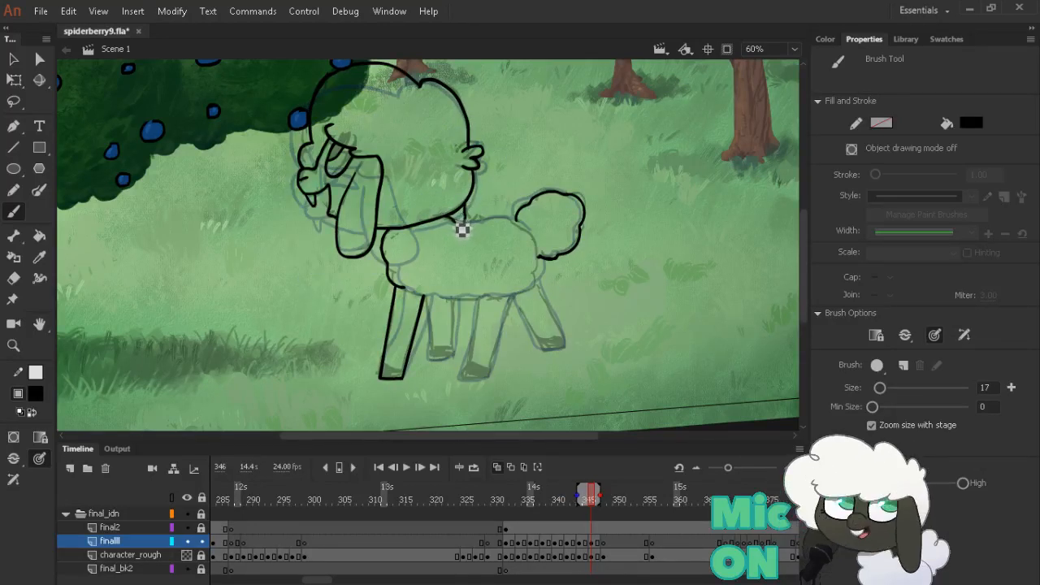
Ink the woolly back from the neck to the base of the tail on frame 346, comparing it with frame 344
{"action": "mouse_move", "coordinate": [487, 228]}
{"action": "left_mouse_down"}
{"action": "mouse_move", "coordinate": [496, 220]}
{"action": "mouse_move", "coordinate": [534, 238]}
{"action": "left_mouse_up"}
{"action": "key", "text": "alt+comma"}
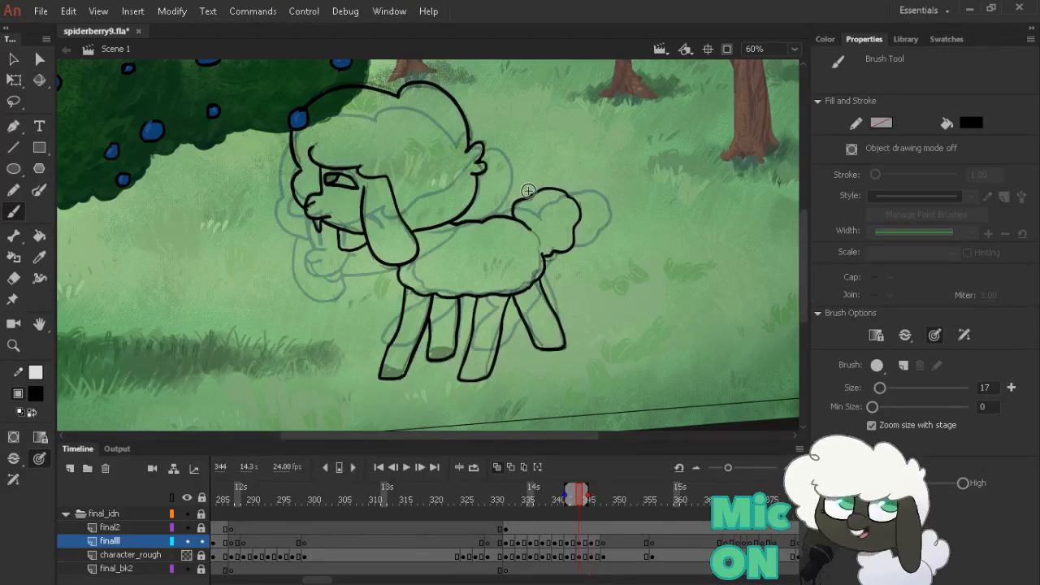
{"action": "key", "text": "alt+period"}
{"action": "key", "text": "alt+comma"}
{"action": "key", "text": "alt+period"}
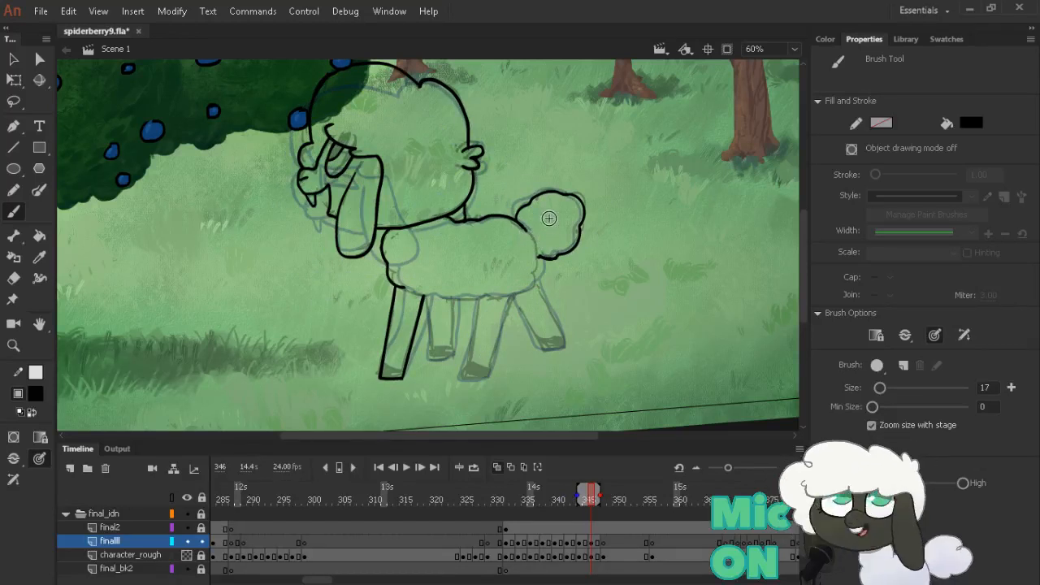
{"action": "key", "text": "alt+comma"}
{"action": "key", "text": "alt+period"}
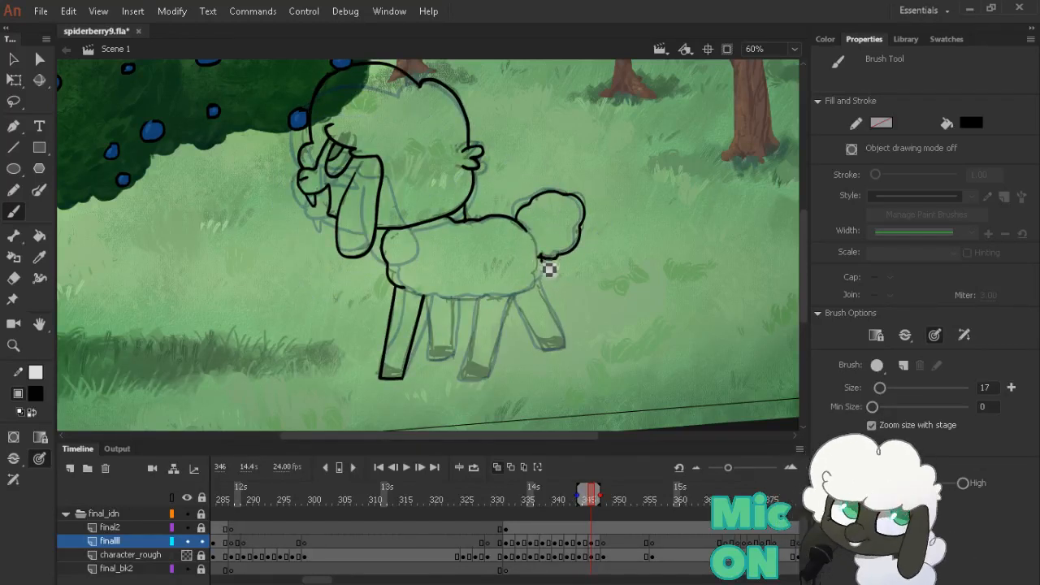
{"action": "key", "text": "alt+comma"}
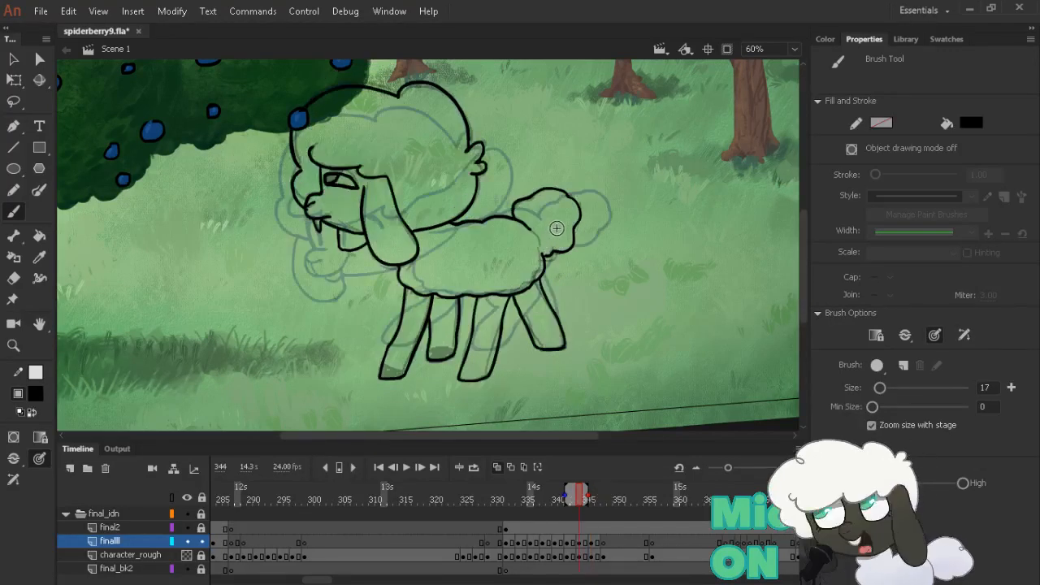
{"action": "key", "text": "alt+period"}
Ink the rump and the wavy belly line forward to the front leg on frame 346, checking against the previous drawing
{"action": "mouse_move", "coordinate": [531, 286]}
{"action": "left_mouse_down"}
{"action": "mouse_move", "coordinate": [535, 299]}
{"action": "mouse_move", "coordinate": [521, 302]}
{"action": "mouse_move", "coordinate": [484, 293]}
{"action": "left_mouse_up"}
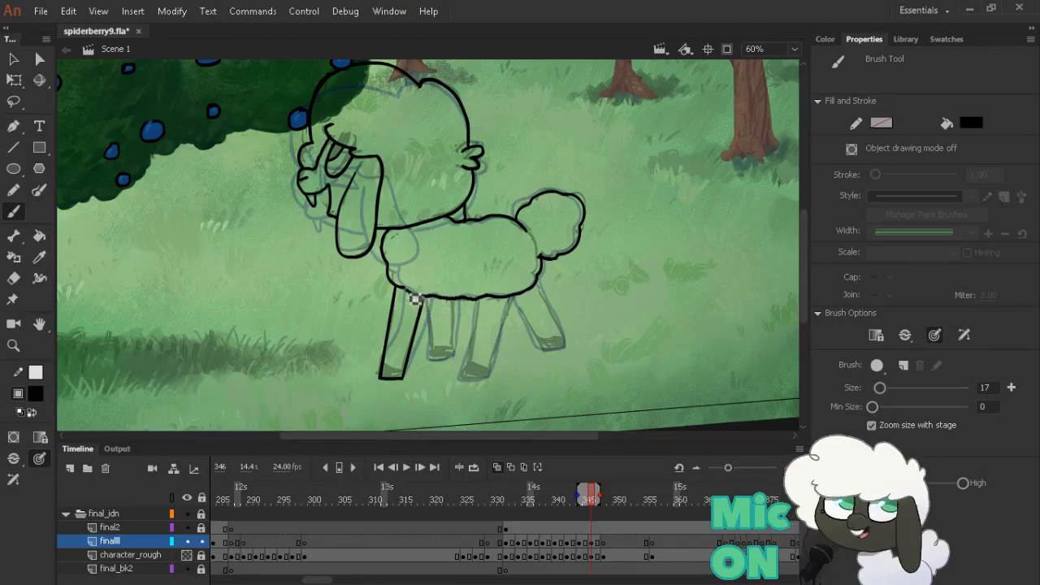
{"action": "key", "text": "comma"}
{"action": "key", "text": "comma"}
{"action": "key", "text": "period"}
{"action": "key", "text": "period"}
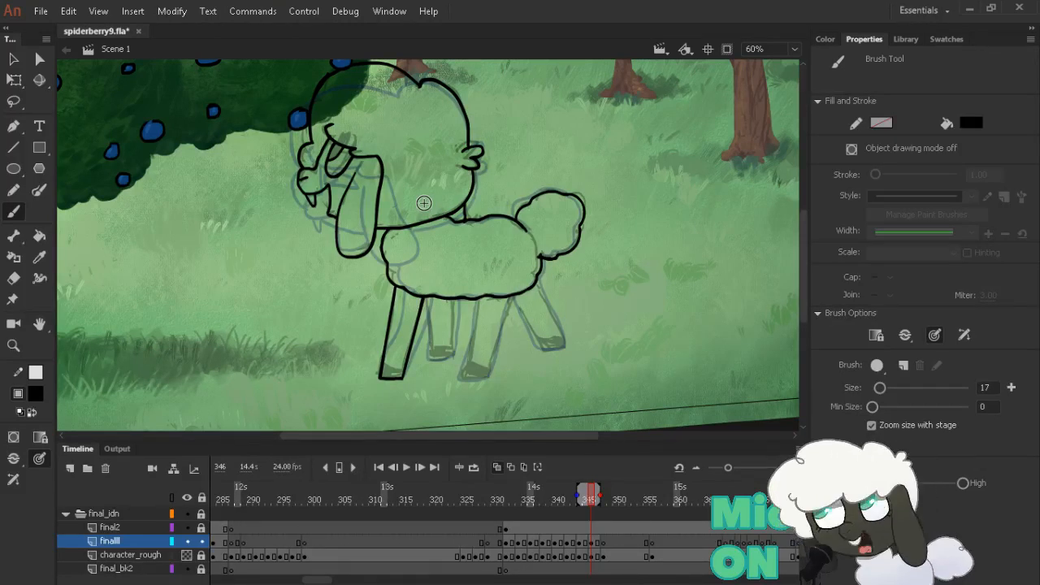
{"action": "key", "text": "comma"}
{"action": "key", "text": "period"}
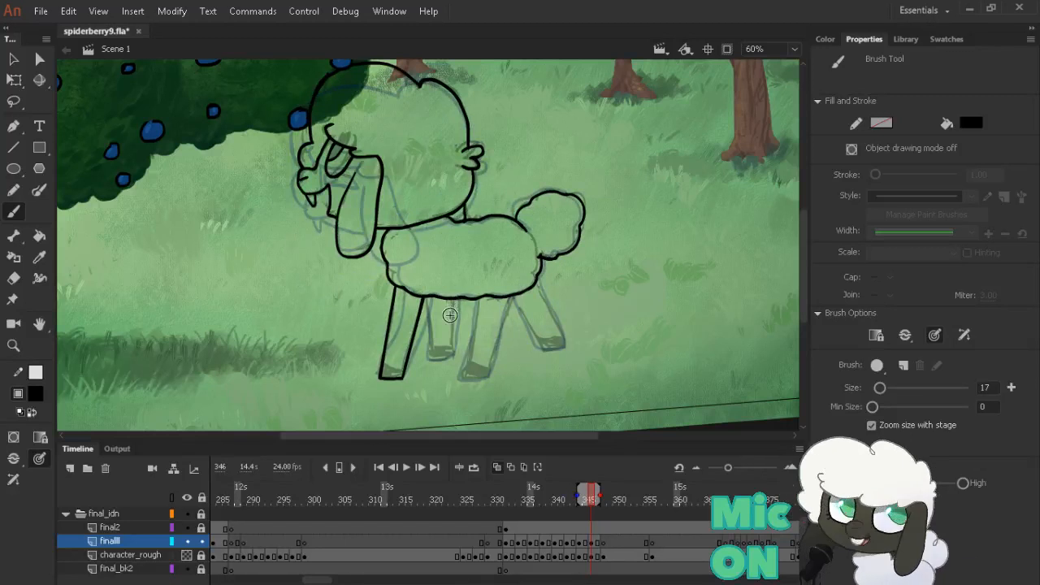
Ink the second front leg below the belly on frame 346, redoing the stroke that closes its foot
{"action": "mouse_move", "coordinate": [454, 301]}
{"action": "left_mouse_down"}
{"action": "mouse_move", "coordinate": [454, 369]}
{"action": "mouse_move", "coordinate": [439, 368]}
{"action": "mouse_move", "coordinate": [427, 332]}
{"action": "mouse_move", "coordinate": [429, 358]}
{"action": "mouse_move", "coordinate": [439, 295]}
{"action": "left_mouse_up"}
{"action": "left_click_drag", "start_coordinate": [427, 353], "coordinate": [437, 283]}
{"action": "key", "text": "comma"}
{"action": "key", "text": "comma"}
{"action": "key", "text": "period"}
{"action": "key", "text": "period"}
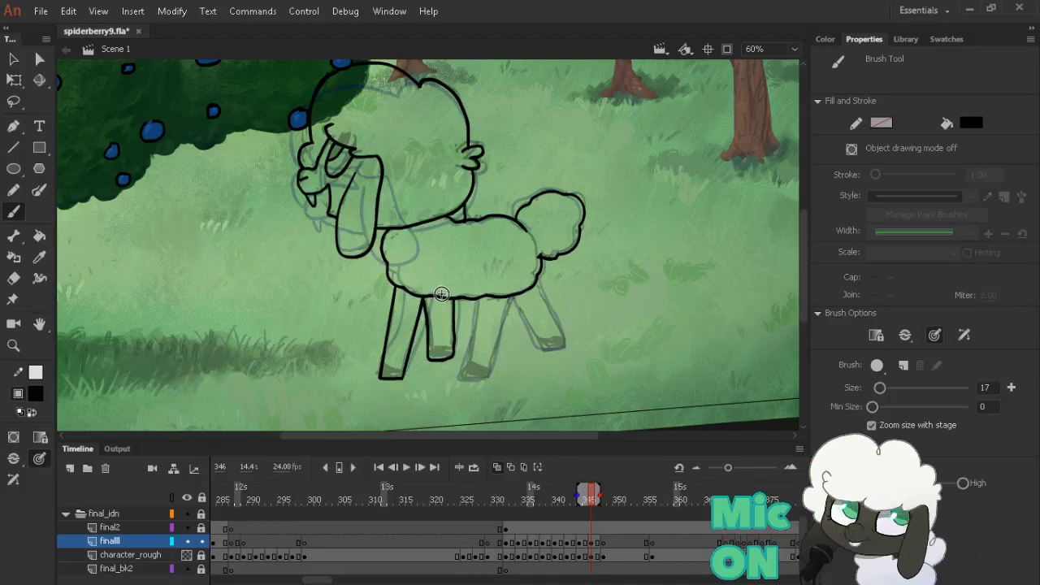
{"action": "key", "text": "ctrl+z"}
{"action": "mouse_move", "coordinate": [434, 351]}
{"action": "left_mouse_down"}
{"action": "mouse_move", "coordinate": [430, 300]}
{"action": "mouse_move", "coordinate": [471, 332]}
{"action": "mouse_move", "coordinate": [465, 351]}
{"action": "left_mouse_up"}
{"action": "key", "text": "comma"}
{"action": "key", "text": "comma"}
{"action": "key", "text": "period"}
{"action": "key", "text": "period"}
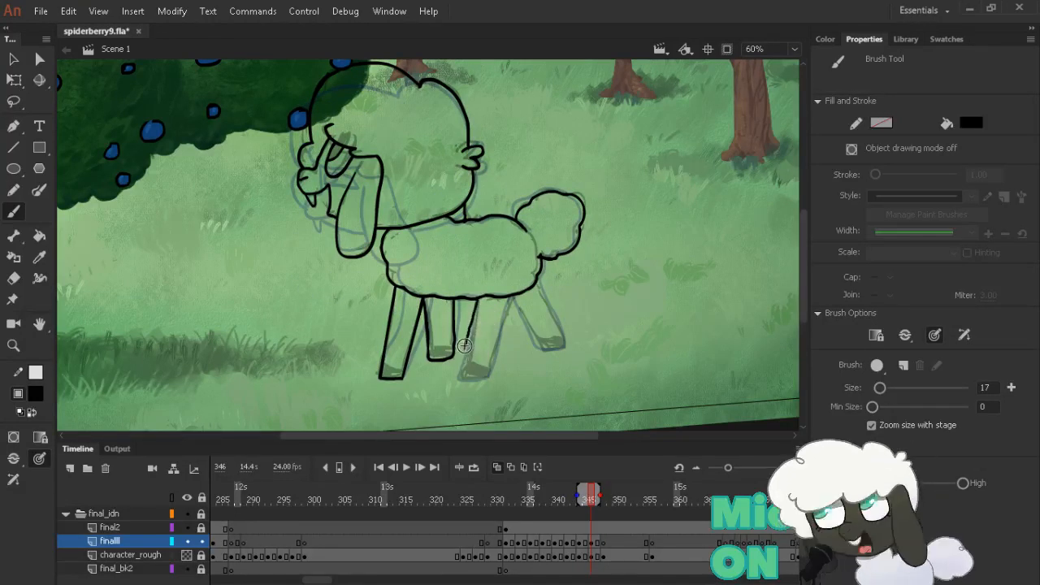
{"action": "key", "text": "comma"}
{"action": "key", "text": "period"}
{"action": "key", "text": "ctrl+z"}
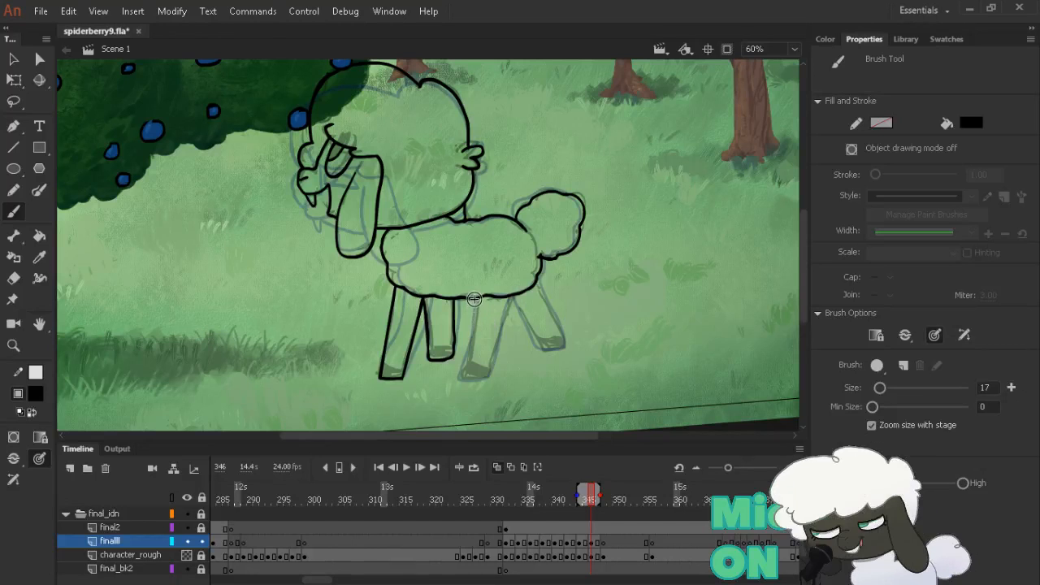
{"action": "left_click_drag", "start_coordinate": [474, 299], "coordinate": [465, 385]}
{"action": "key", "text": "comma"}
{"action": "key", "text": "period"}
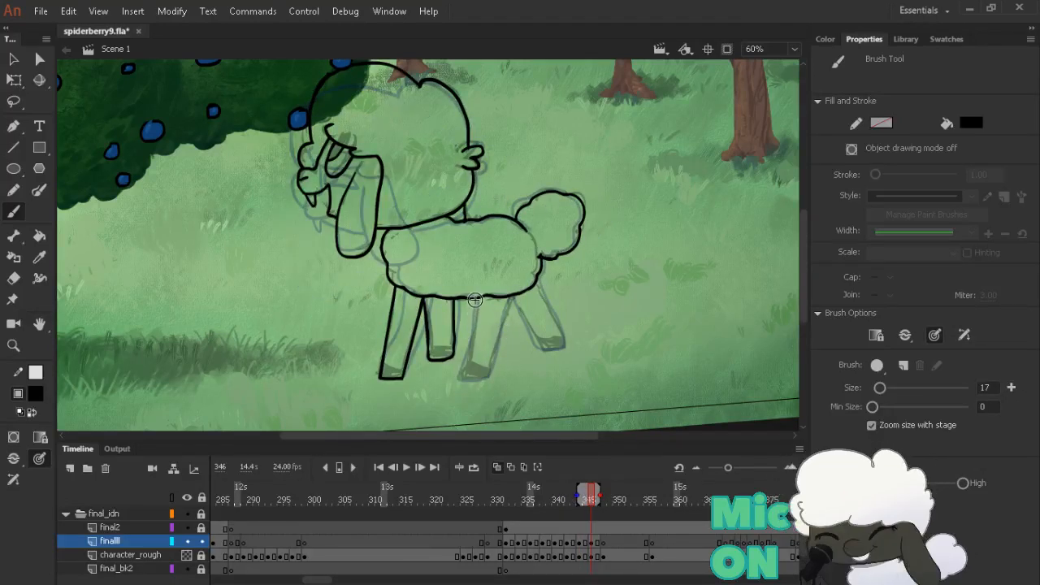
Ink the front edge of the near hind leg from the belly to the foot on frame 346
{"action": "mouse_move", "coordinate": [474, 300]}
{"action": "left_mouse_down"}
{"action": "mouse_move", "coordinate": [480, 332]}
{"action": "mouse_move", "coordinate": [465, 385]}
{"action": "left_mouse_up"}
{"action": "key", "text": "comma"}
{"action": "key", "text": "period"}
Ink the rearmost leg's outline on frame 346, undoing misplaced strokes and comparing it with frame 344
{"action": "mouse_move", "coordinate": [538, 278]}
{"action": "left_mouse_down"}
{"action": "mouse_move", "coordinate": [572, 342]}
{"action": "mouse_move", "coordinate": [566, 357]}
{"action": "mouse_move", "coordinate": [547, 358]}
{"action": "mouse_move", "coordinate": [512, 284]}
{"action": "mouse_move", "coordinate": [542, 352]}
{"action": "left_mouse_up"}
{"action": "key", "text": "ctrl+z"}
{"action": "key", "text": "comma"}
{"action": "key", "text": "period"}
{"action": "key", "text": "ctrl+z"}
{"action": "key", "text": "comma"}
{"action": "key", "text": "period"}
{"action": "key", "text": "comma"}
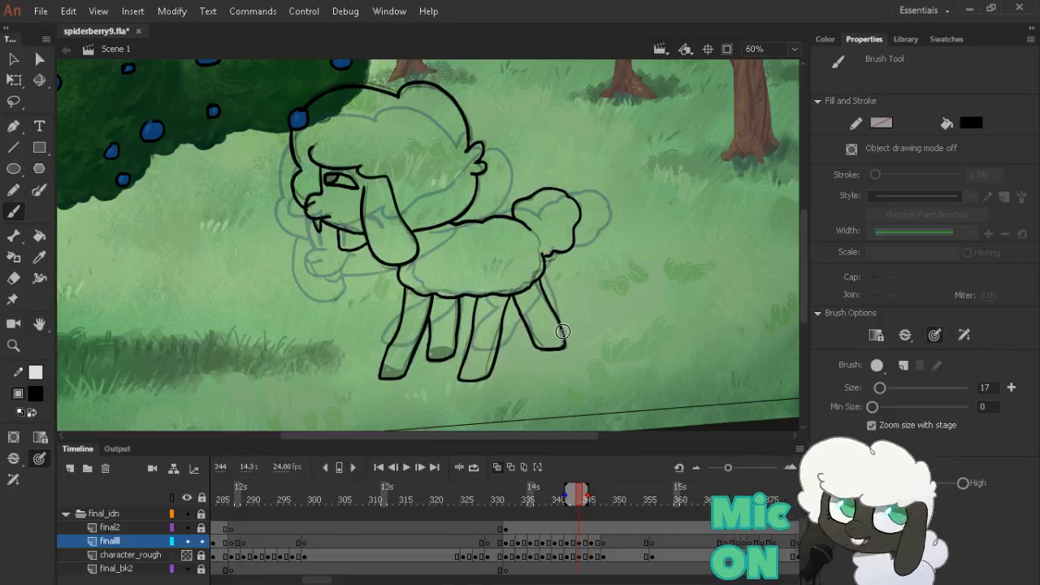
{"action": "key", "text": "period"}
Clean up the join between the rump and the tail with the Eraser and Brush
{"action": "key", "text": "e"}
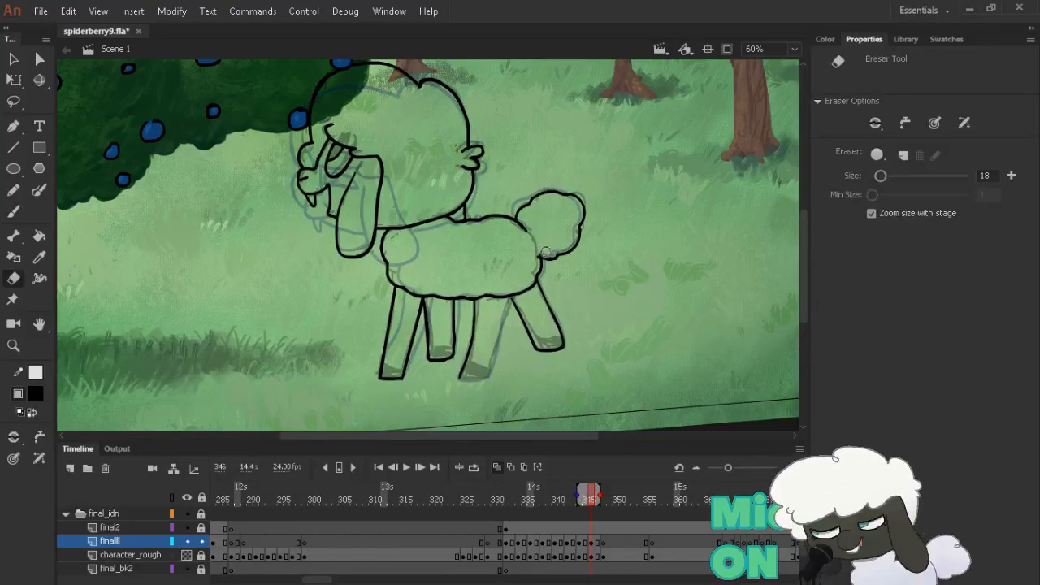
{"action": "key", "text": "b"}
{"action": "key", "text": "e"}
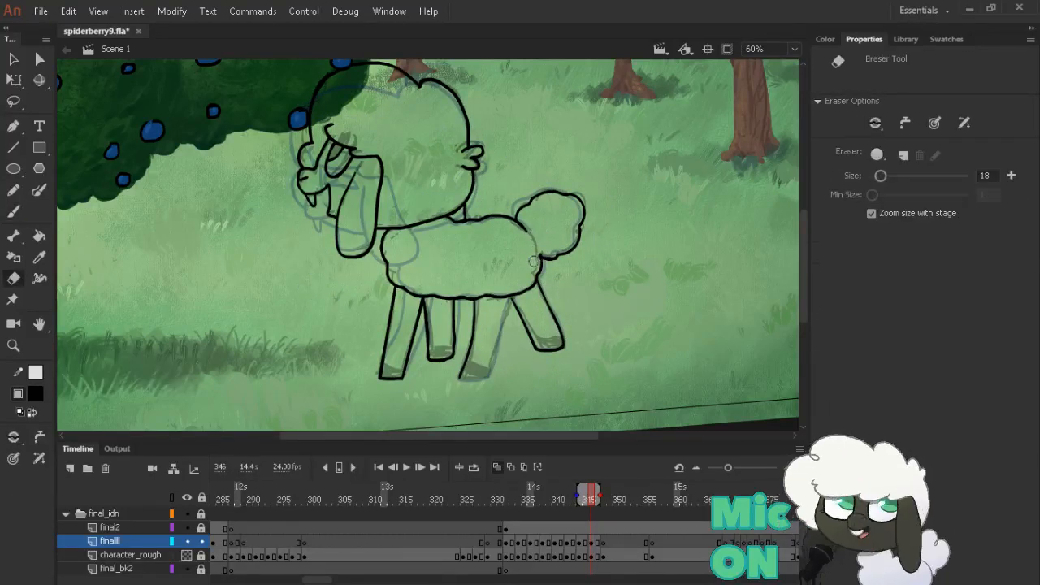
{"action": "key", "text": "b"}
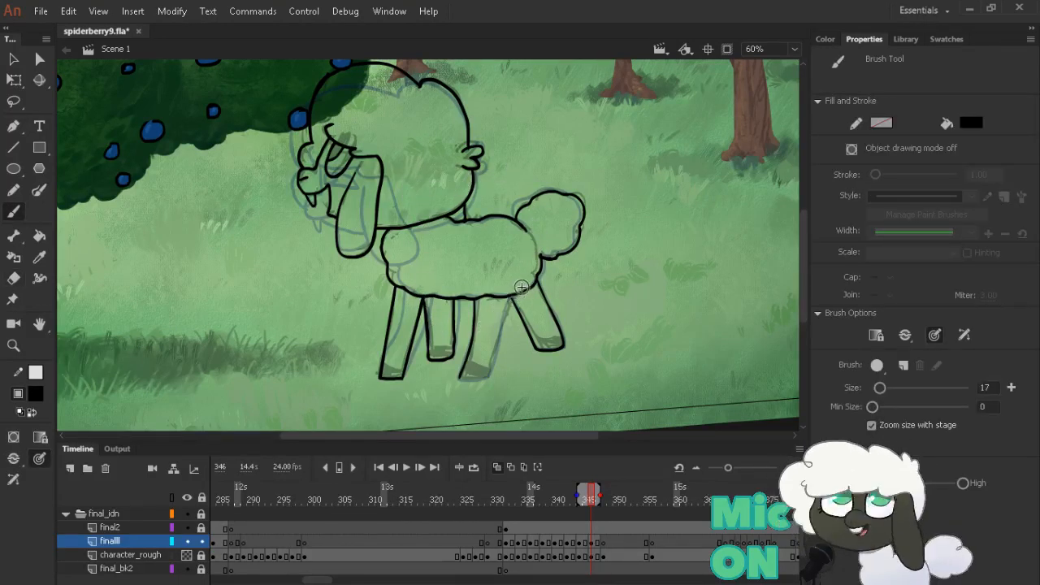
Ink the back edge and foot of the near hind leg on frame 346, checking it against the neighbouring frames
{"action": "key", "text": "comma"}
{"action": "key", "text": "comma"}
{"action": "key", "text": "period"}
{"action": "key", "text": "period"}
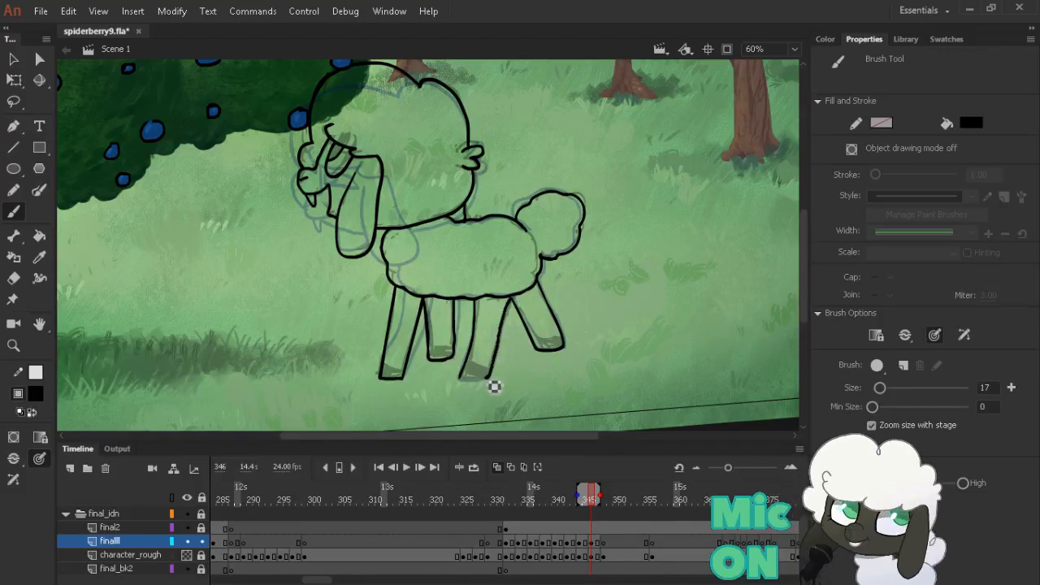
{"action": "key", "text": "comma"}
{"action": "key", "text": "comma"}
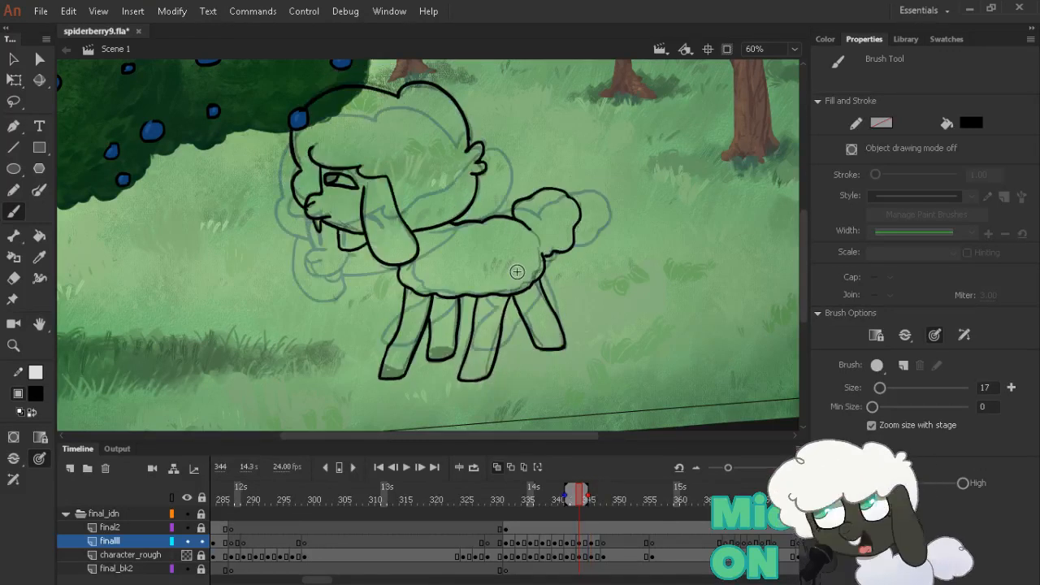
{"action": "key", "text": "period"}
{"action": "key", "text": "period"}
{"action": "key", "text": "period"}
{"action": "key", "text": "comma"}
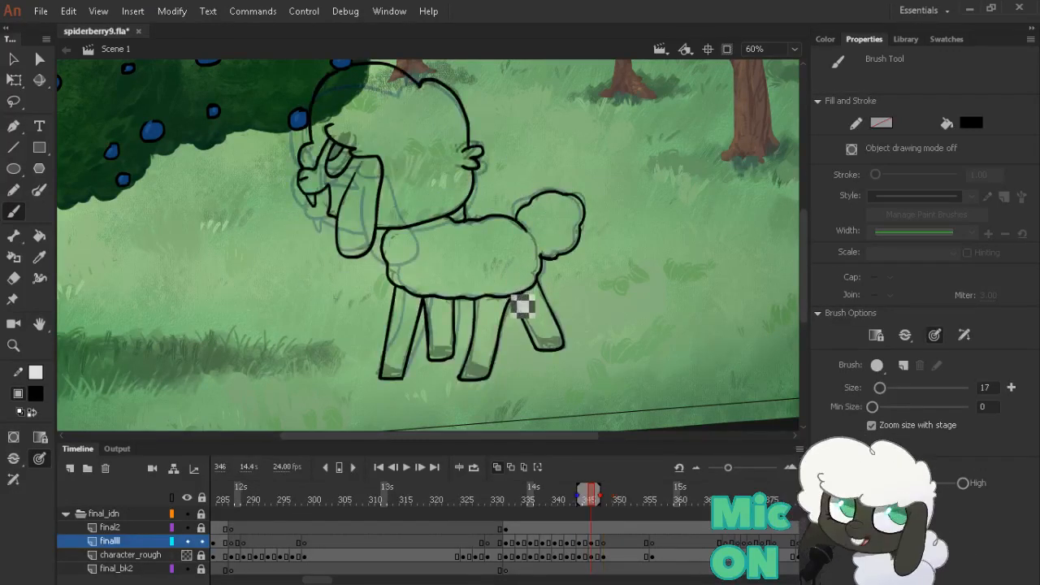
Move on to frame 348, flip through the preceding drawings and ink the front contour of the face down to the jaw
{"action": "key", "text": "period"}
{"action": "key", "text": "period"}
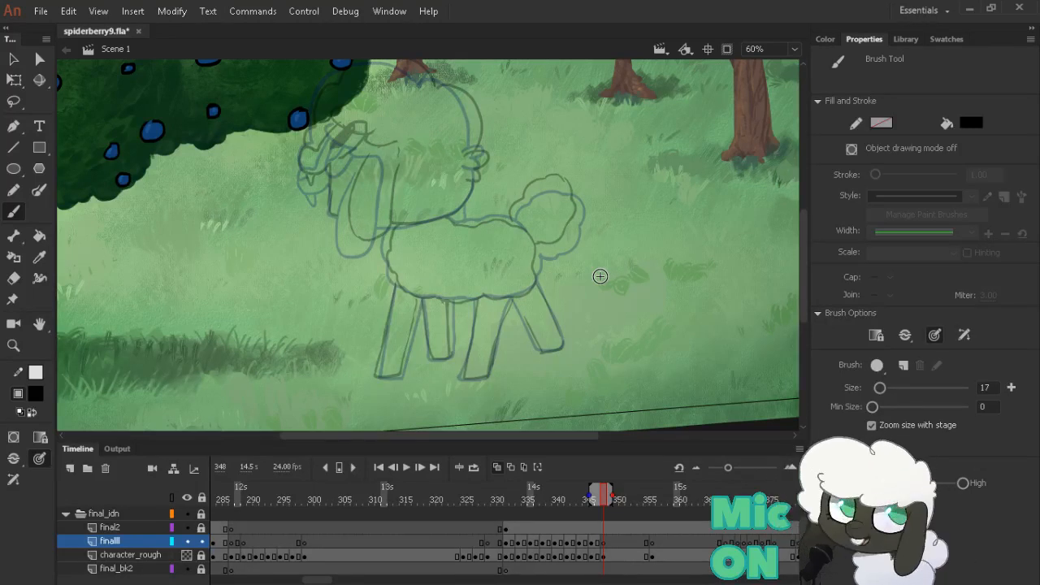
{"action": "scroll", "coordinate": [404, 154], "scroll_direction": "up", "scroll_amount": 3}
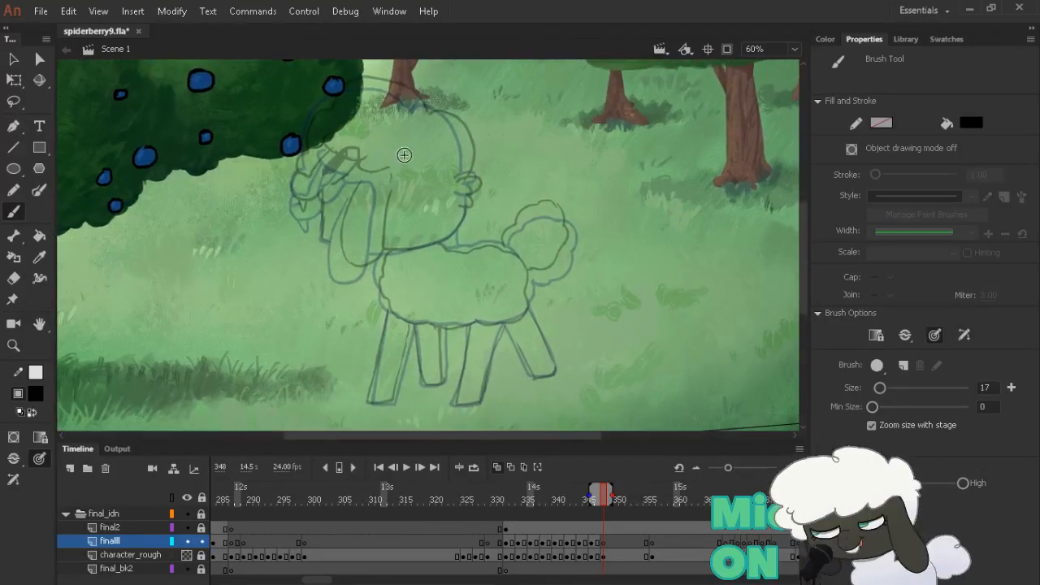
{"action": "key", "text": "comma"}
{"action": "key", "text": "comma"}
{"action": "key", "text": "comma"}
{"action": "key", "text": "comma"}
{"action": "key", "text": "period"}
{"action": "key", "text": "period"}
{"action": "key", "text": "period"}
{"action": "key", "text": "period"}
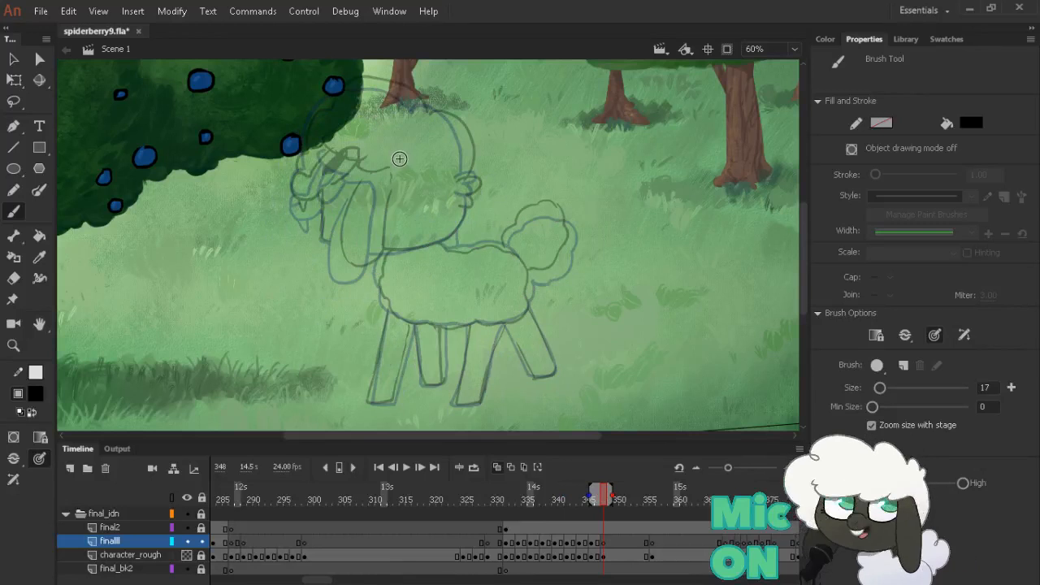
{"action": "left_click_drag", "start_coordinate": [312, 154], "coordinate": [336, 244]}
Flip back and forth between frames 342 and 348 to examine how the head moves
{"action": "key", "text": "comma"}
{"action": "key", "text": "comma"}
{"action": "key", "text": "period"}
{"action": "key", "text": "period"}
{"action": "key", "text": "comma"}
{"action": "key", "text": "comma"}
{"action": "key", "text": "comma"}
{"action": "key", "text": "comma"}
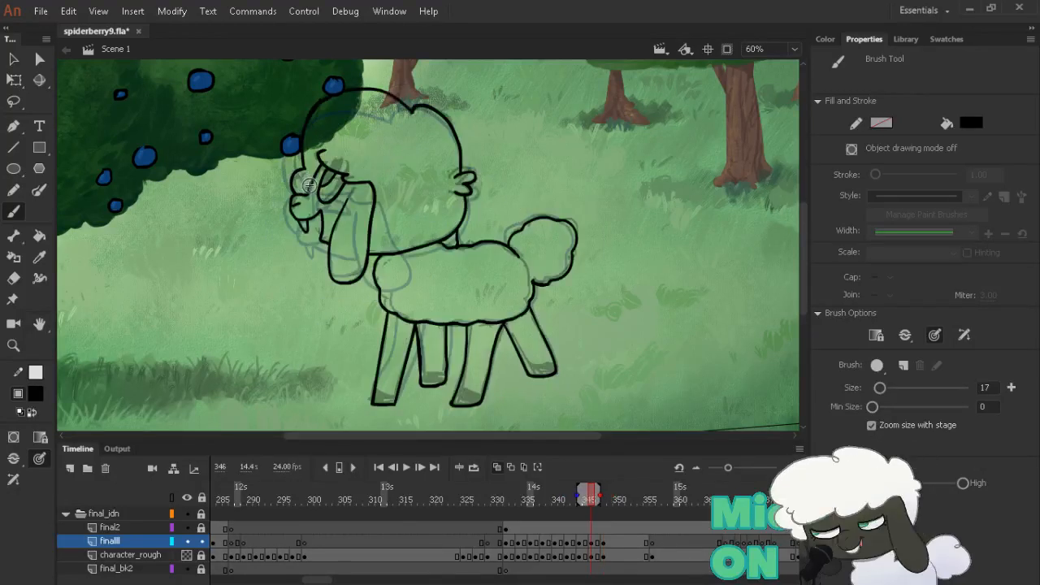
{"action": "key", "text": "period"}
{"action": "key", "text": "period"}
{"action": "key", "text": "period"}
{"action": "key", "text": "period"}
{"action": "key", "text": "comma"}
{"action": "key", "text": "comma"}
{"action": "key", "text": "comma"}
{"action": "key", "text": "comma"}
{"action": "key", "text": "period"}
{"action": "key", "text": "period"}
{"action": "key", "text": "period"}
{"action": "key", "text": "period"}
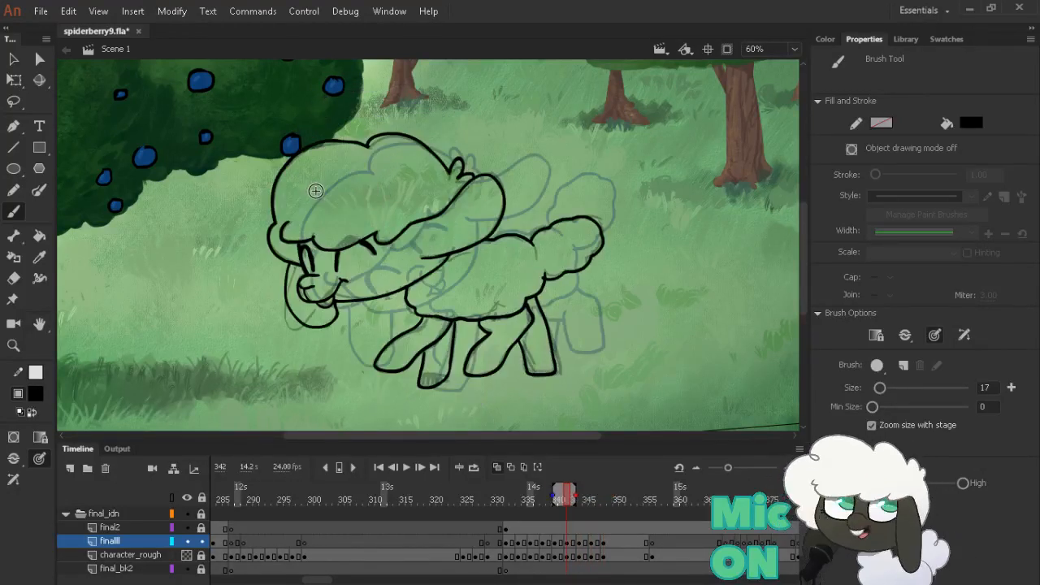
{"action": "key", "text": "comma"}
{"action": "key", "text": "comma"}
{"action": "key", "text": "comma"}
{"action": "key", "text": "comma"}
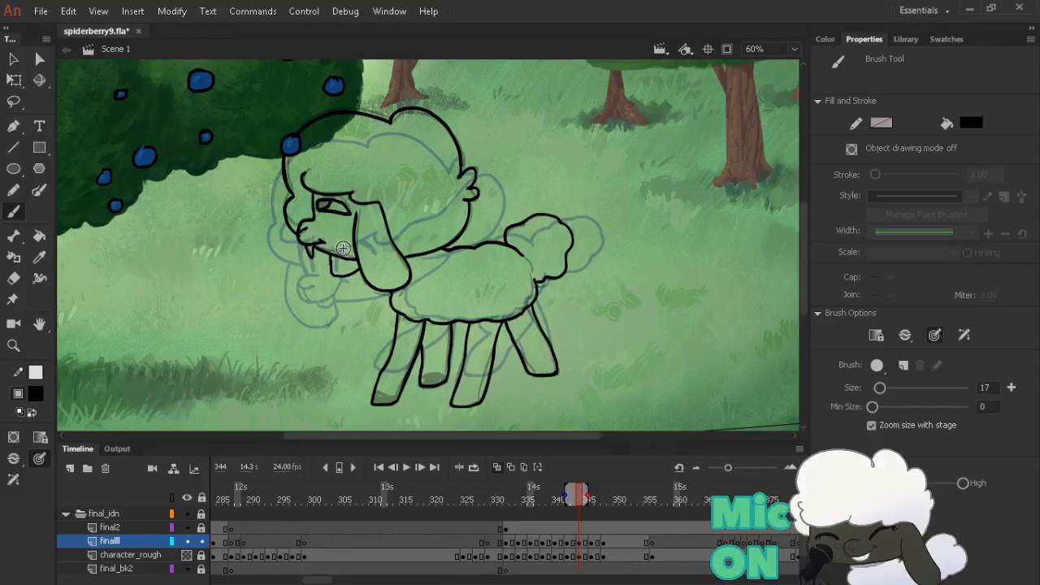
{"action": "key", "text": "period"}
{"action": "key", "text": "period"}
{"action": "key", "text": "period"}
{"action": "key", "text": "period"}
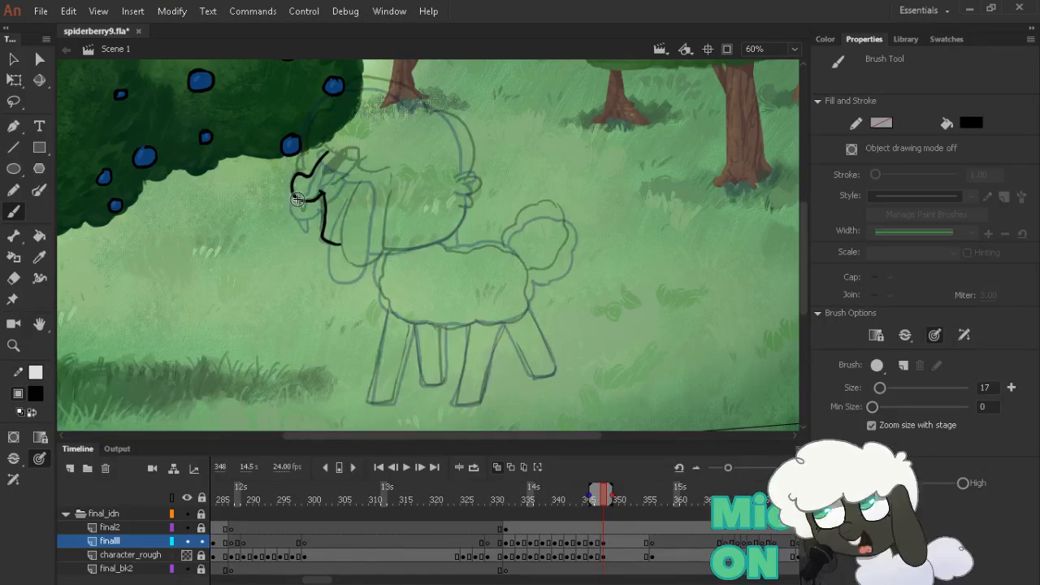
Ink the fang and the sides of the hanging ear on frame 348, trimming the ear's rear line with the Eraser
{"action": "mouse_move", "coordinate": [297, 200]}
{"action": "left_mouse_down"}
{"action": "mouse_move", "coordinate": [302, 211]}
{"action": "mouse_move", "coordinate": [307, 201]}
{"action": "left_mouse_up"}
{"action": "mouse_move", "coordinate": [393, 190]}
{"action": "left_mouse_down"}
{"action": "mouse_move", "coordinate": [385, 264]}
{"action": "mouse_move", "coordinate": [362, 271]}
{"action": "mouse_move", "coordinate": [348, 237]}
{"action": "mouse_move", "coordinate": [366, 187]}
{"action": "mouse_move", "coordinate": [349, 204]}
{"action": "mouse_move", "coordinate": [346, 254]}
{"action": "mouse_move", "coordinate": [367, 191]}
{"action": "mouse_move", "coordinate": [402, 195]}
{"action": "mouse_move", "coordinate": [383, 171]}
{"action": "left_mouse_up"}
{"action": "key", "text": "ctrl+z"}
{"action": "key", "text": "e"}
{"action": "key", "text": "b"}
{"action": "key", "text": "ctrl+z"}
{"action": "key", "text": "e"}
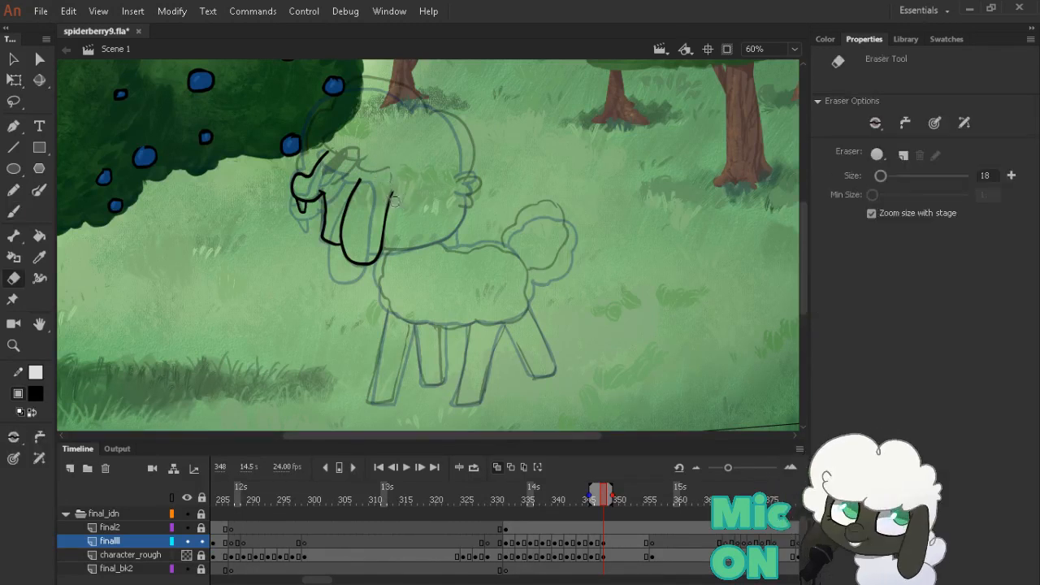
{"action": "key", "text": "b"}
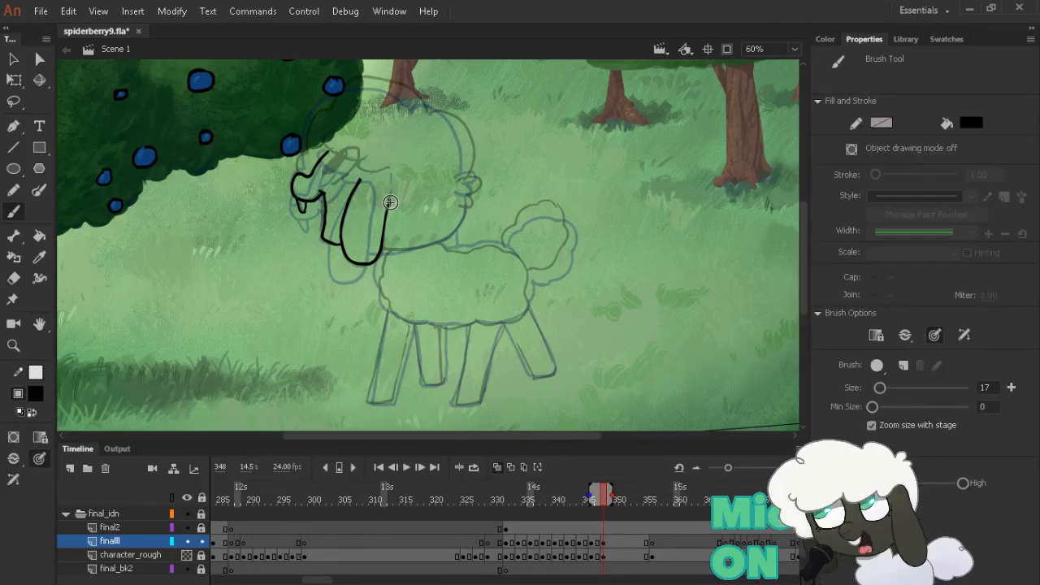
Ink the top of the ear, the brow line and the eye on frame 348, comparing them with frame 346
{"action": "mouse_move", "coordinate": [388, 201]}
{"action": "left_mouse_down"}
{"action": "mouse_move", "coordinate": [398, 202]}
{"action": "mouse_move", "coordinate": [395, 174]}
{"action": "mouse_move", "coordinate": [349, 166]}
{"action": "mouse_move", "coordinate": [335, 151]}
{"action": "mouse_move", "coordinate": [336, 123]}
{"action": "left_mouse_up"}
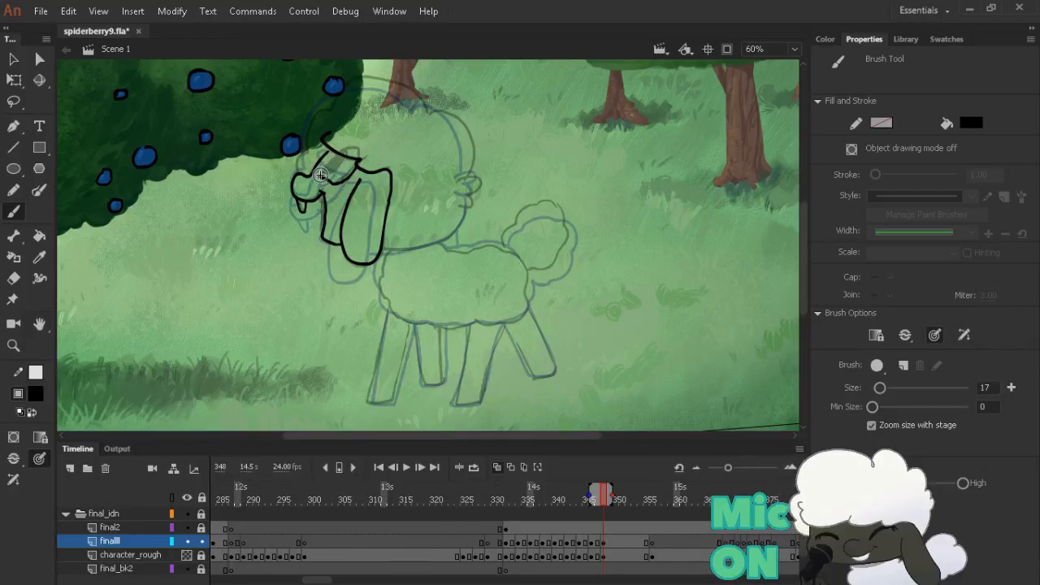
{"action": "key", "text": "comma"}
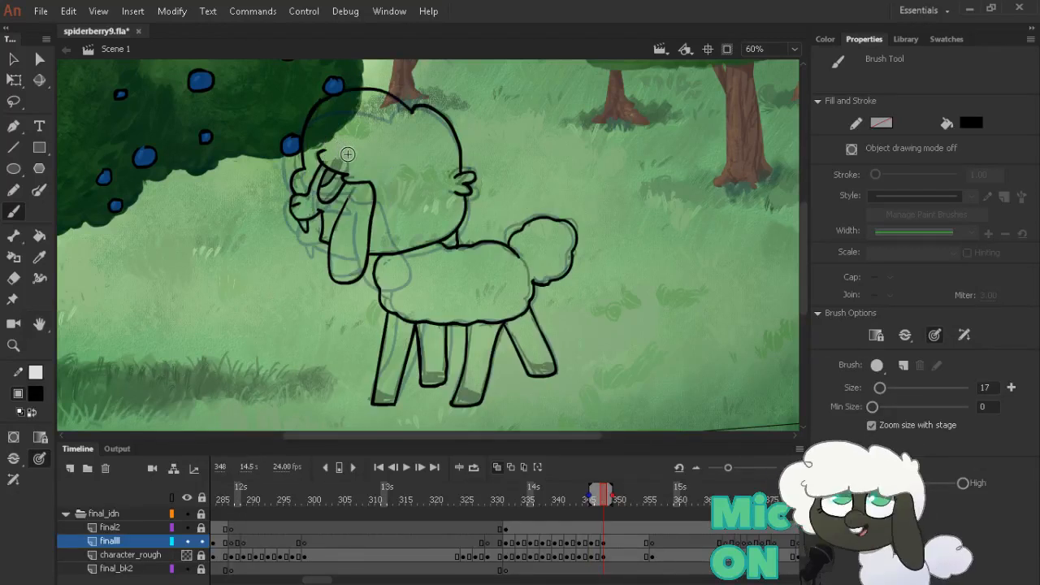
{"action": "key", "text": "period"}
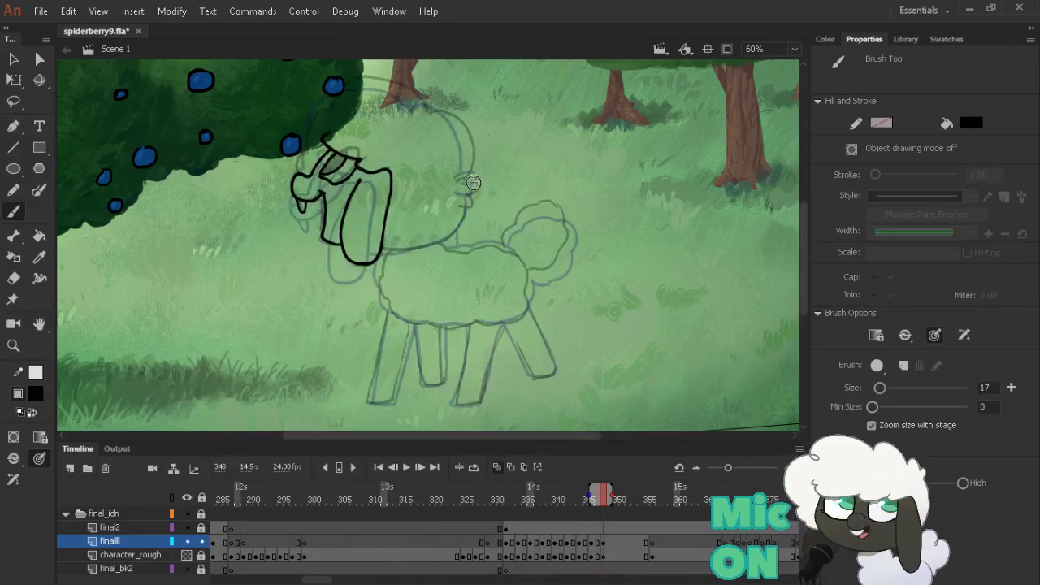
Ink the upper wool curl at the back of the head on frame 348 and tidy its ends with the Eraser
{"action": "left_click_drag", "start_coordinate": [457, 180], "coordinate": [486, 193]}
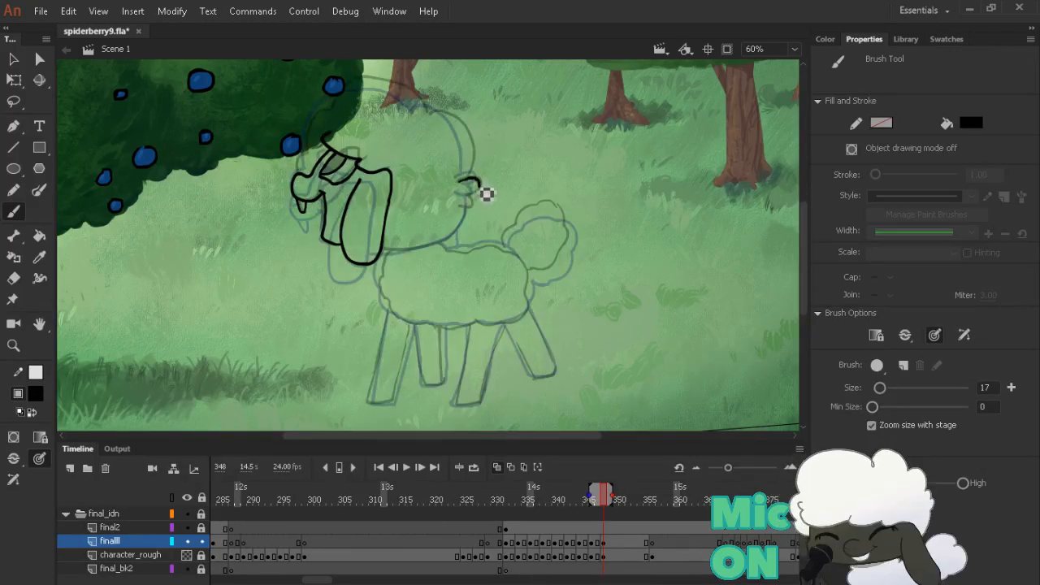
{"action": "key", "text": "comma"}
{"action": "key", "text": "period"}
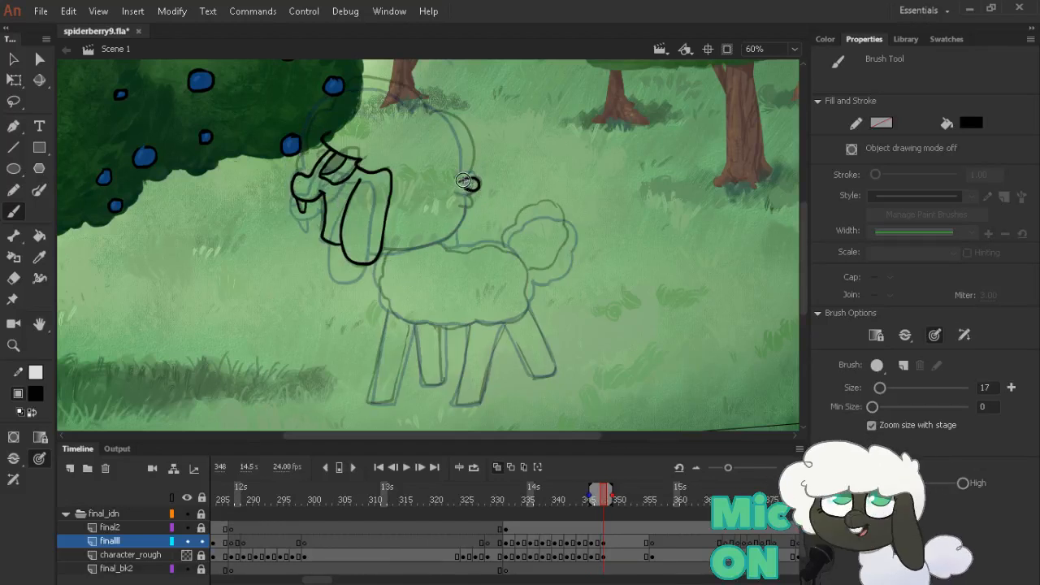
{"action": "key", "text": "e"}
{"action": "key", "text": "b"}
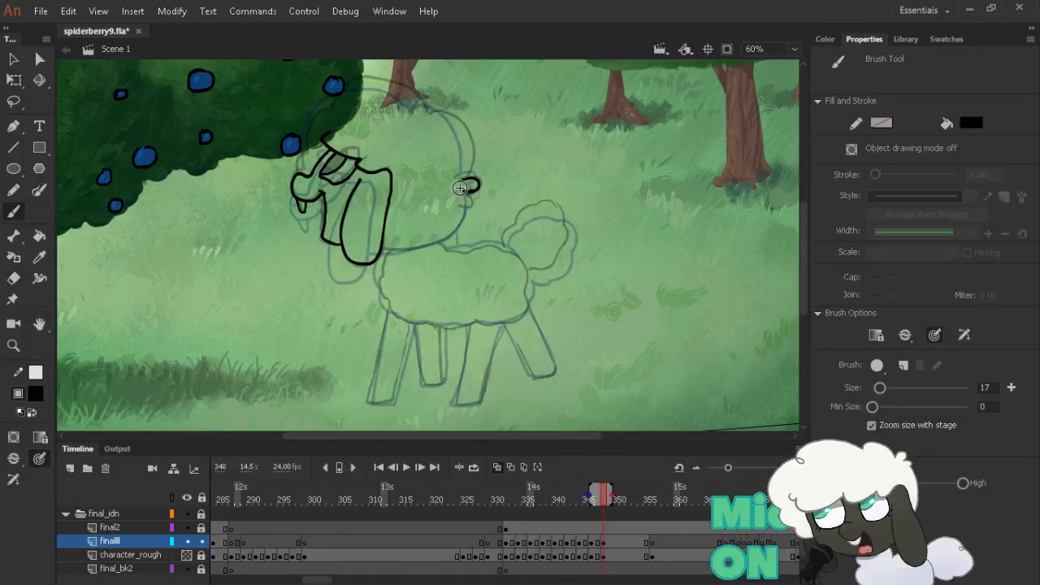
{"action": "key", "text": "e"}
{"action": "key", "text": "b"}
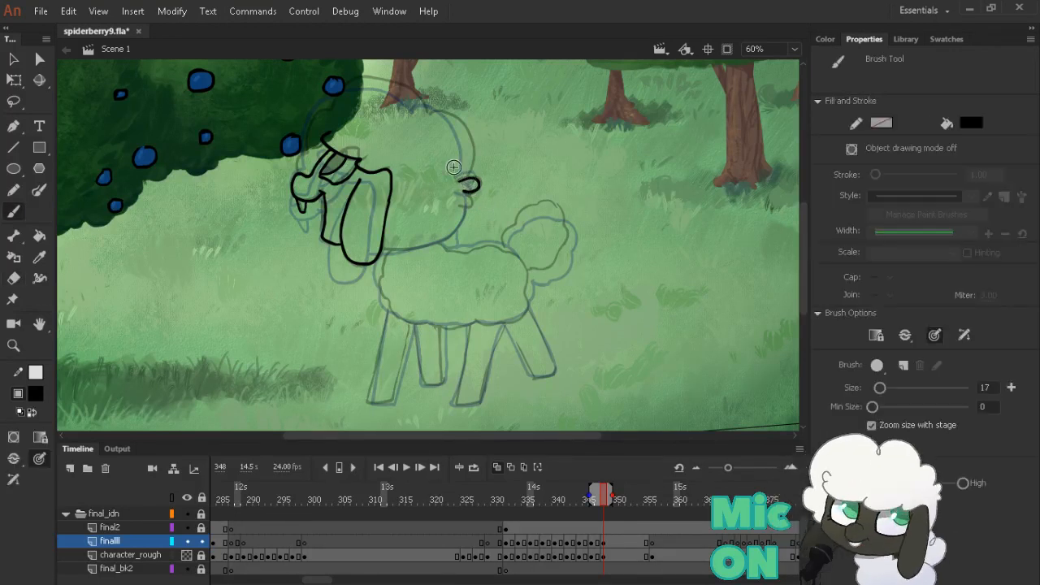
Ink the lower wool curl and the underside of the head on frame 348, from the curls forward to the hanging ear
{"action": "mouse_move", "coordinate": [476, 202]}
{"action": "left_mouse_down"}
{"action": "mouse_move", "coordinate": [461, 203]}
{"action": "mouse_move", "coordinate": [471, 225]}
{"action": "mouse_move", "coordinate": [457, 239]}
{"action": "mouse_move", "coordinate": [435, 242]}
{"action": "left_mouse_up"}
{"action": "key", "text": "comma"}
{"action": "key", "text": "period"}
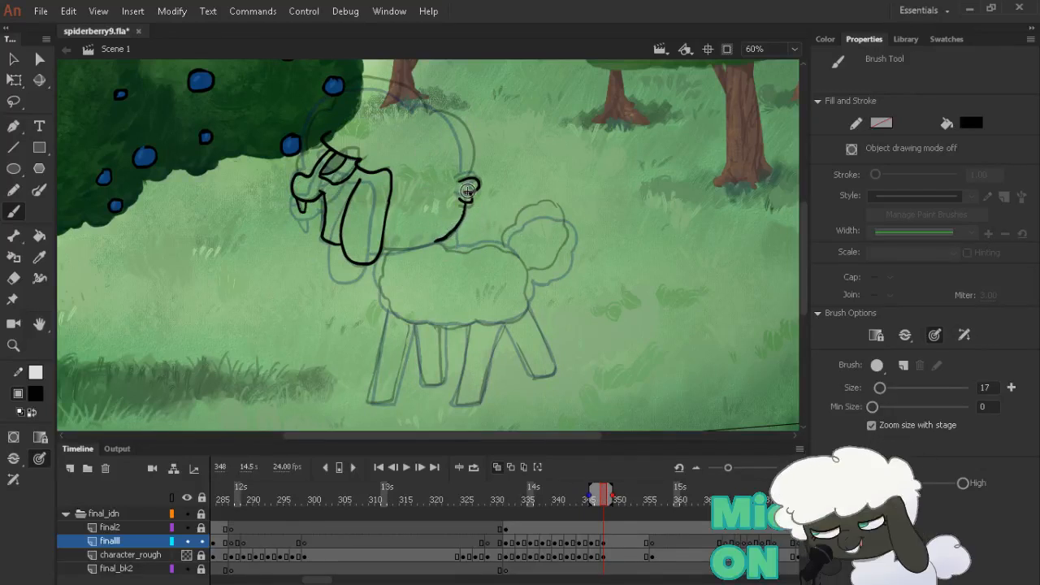
{"action": "key", "text": "shift+space"}
{"action": "mouse_move", "coordinate": [705, 142]}
{"action": "left_mouse_down"}
{"action": "mouse_move", "coordinate": [612, 381]}
{"action": "mouse_move", "coordinate": [492, 410]}
{"action": "left_mouse_up"}
{"action": "key", "text": "e"}
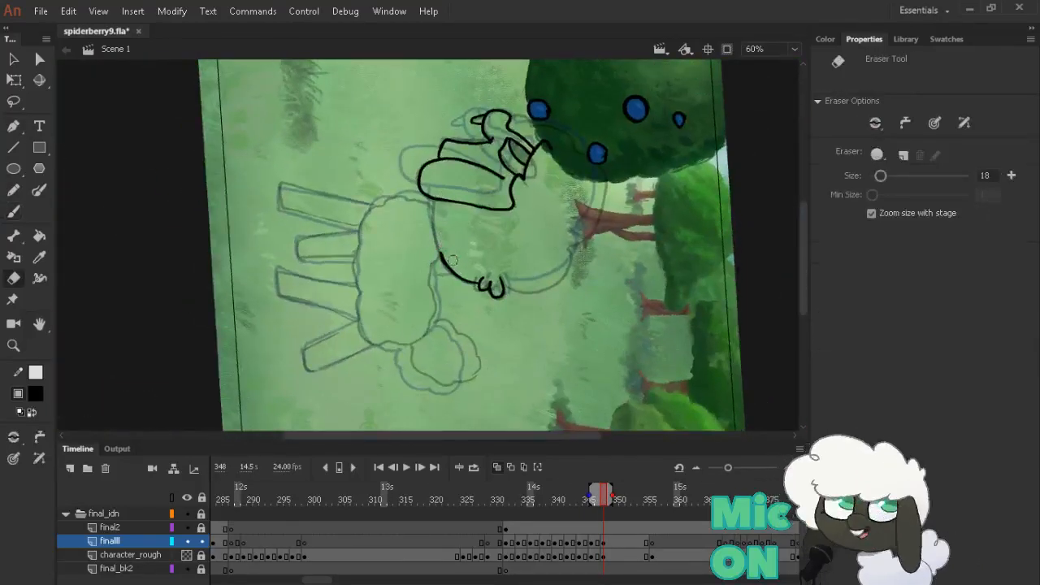
{"action": "key", "text": "b"}
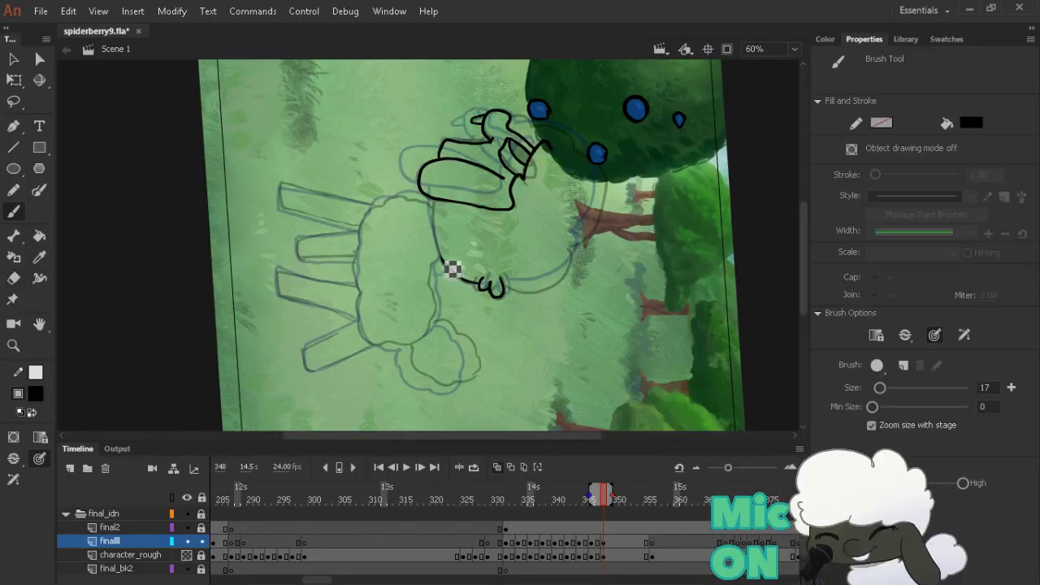
{"action": "left_click_drag", "start_coordinate": [440, 238], "coordinate": [429, 195]}
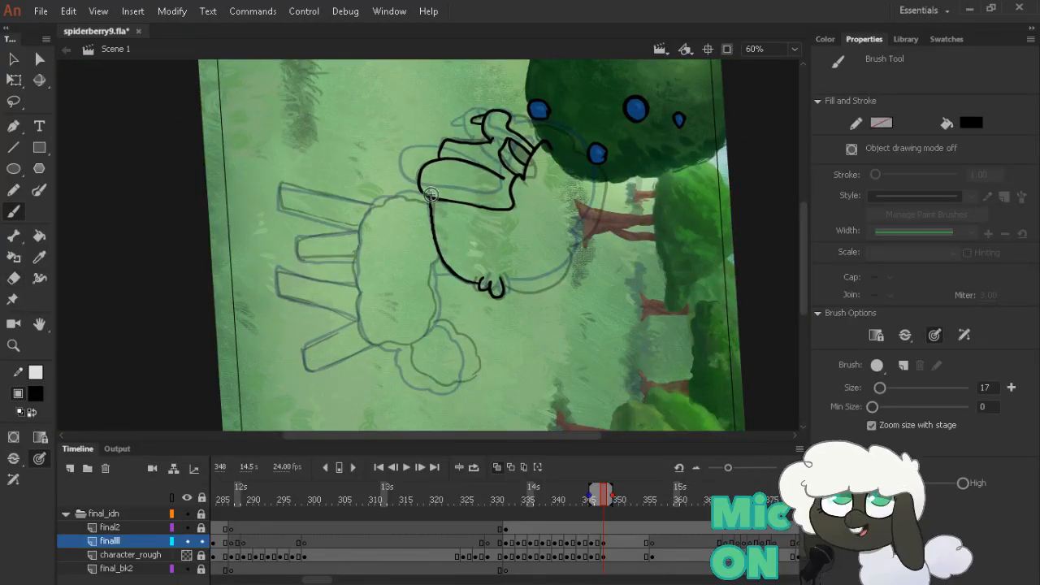
Ink the wool outline on frame 348 from the rear curls up over the crown, redrawing the back line after comparing with frame 346
{"action": "key", "text": "shift+space"}
{"action": "left_click_drag", "start_coordinate": [607, 305], "coordinate": [484, 106]}
{"action": "key", "text": "comma"}
{"action": "key", "text": "comma"}
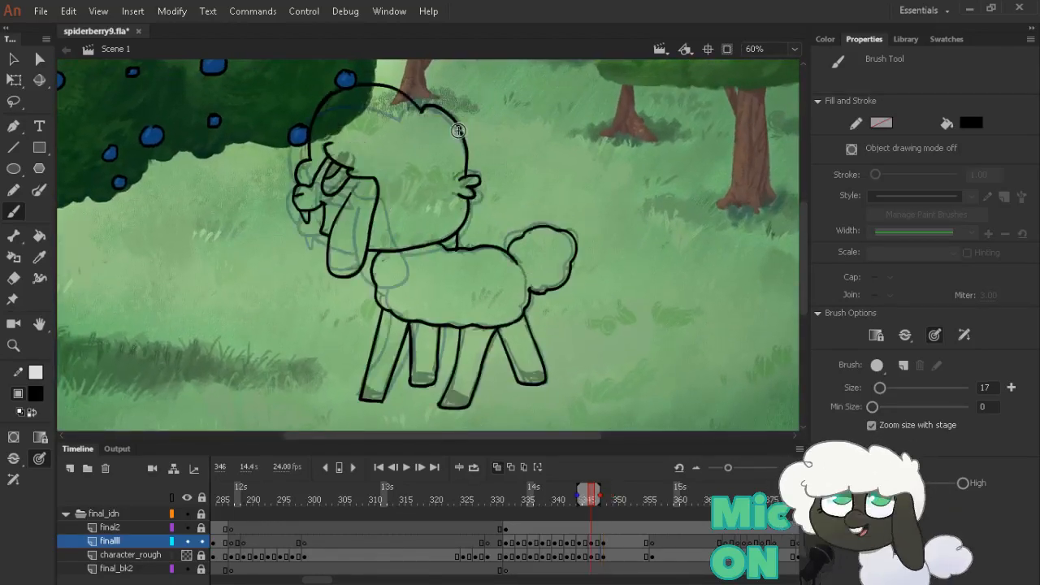
{"action": "key", "text": "period"}
{"action": "key", "text": "period"}
{"action": "mouse_move", "coordinate": [476, 186]}
{"action": "left_mouse_down"}
{"action": "mouse_move", "coordinate": [485, 144]}
{"action": "mouse_move", "coordinate": [460, 112]}
{"action": "mouse_move", "coordinate": [481, 147]}
{"action": "left_mouse_up"}
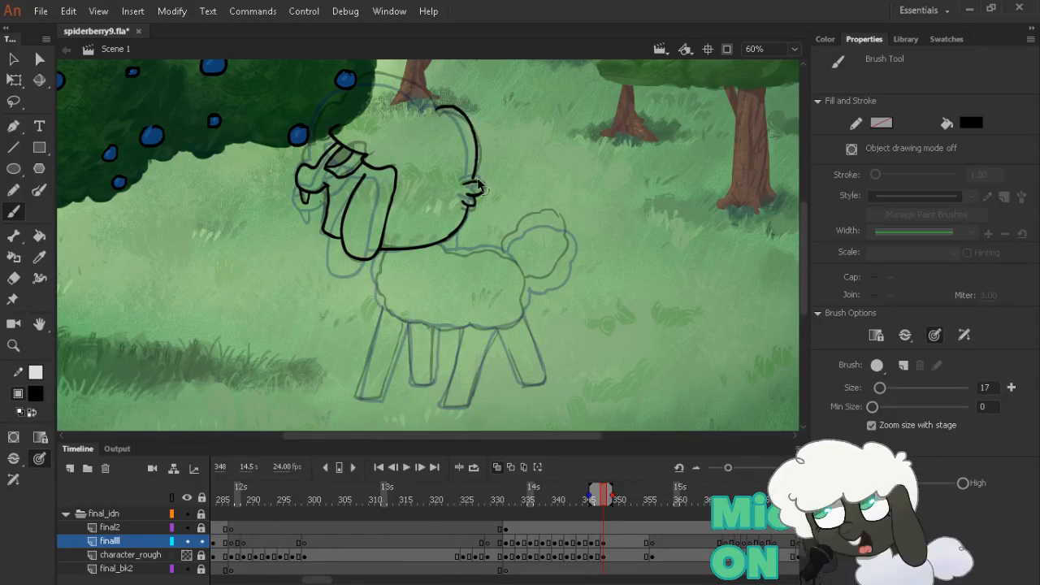
{"action": "key", "text": "ctrl+z"}
{"action": "mouse_move", "coordinate": [478, 197]}
{"action": "left_mouse_down"}
{"action": "mouse_move", "coordinate": [489, 157]}
{"action": "mouse_move", "coordinate": [474, 125]}
{"action": "mouse_move", "coordinate": [429, 112]}
{"action": "mouse_move", "coordinate": [446, 124]}
{"action": "mouse_move", "coordinate": [405, 83]}
{"action": "mouse_move", "coordinate": [347, 101]}
{"action": "left_mouse_up"}
Ink the front of the wool outline on frame 348 from the crown down to the face, checking it against the preceding drawing
{"action": "key", "text": "comma"}
{"action": "key", "text": "comma"}
{"action": "key", "text": "period"}
{"action": "key", "text": "period"}
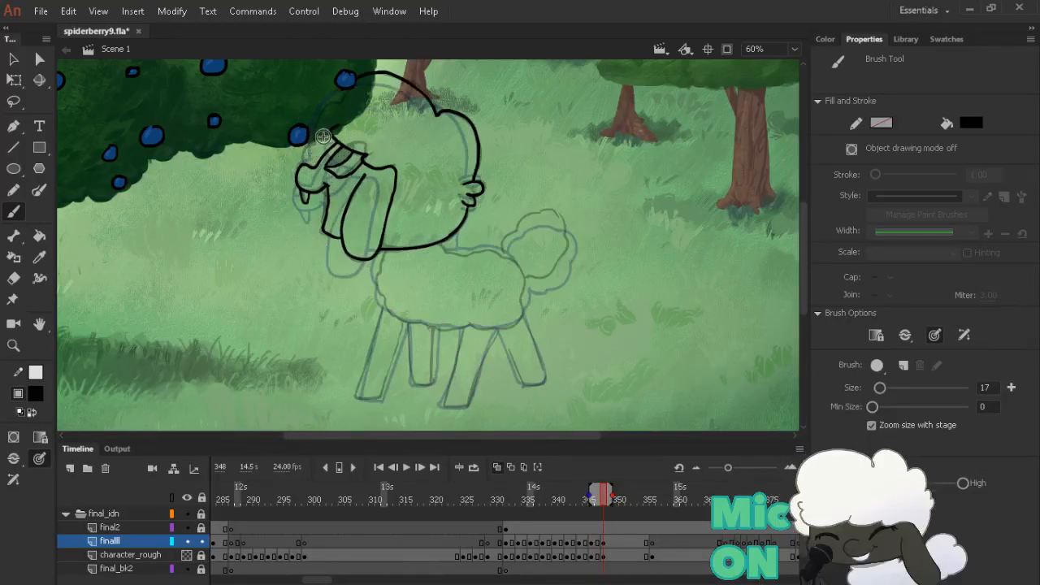
{"action": "mouse_move", "coordinate": [322, 151]}
{"action": "left_mouse_down"}
{"action": "mouse_move", "coordinate": [329, 116]}
{"action": "mouse_move", "coordinate": [373, 80]}
{"action": "left_mouse_up"}
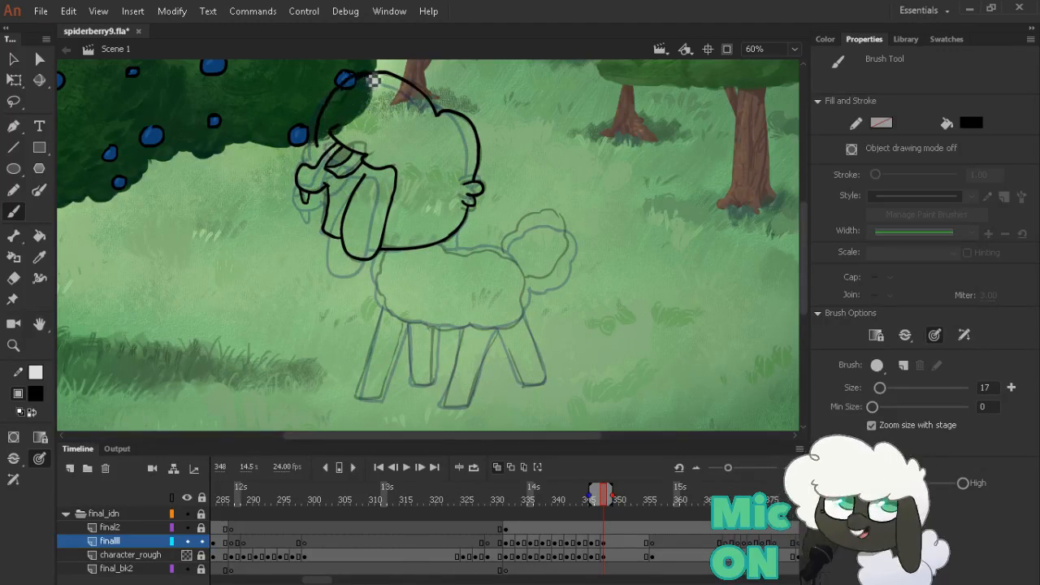
{"action": "key", "text": "ctrl+z"}
{"action": "mouse_move", "coordinate": [314, 154]}
{"action": "left_mouse_down"}
{"action": "mouse_move", "coordinate": [335, 109]}
{"action": "mouse_move", "coordinate": [389, 66]}
{"action": "left_mouse_up"}
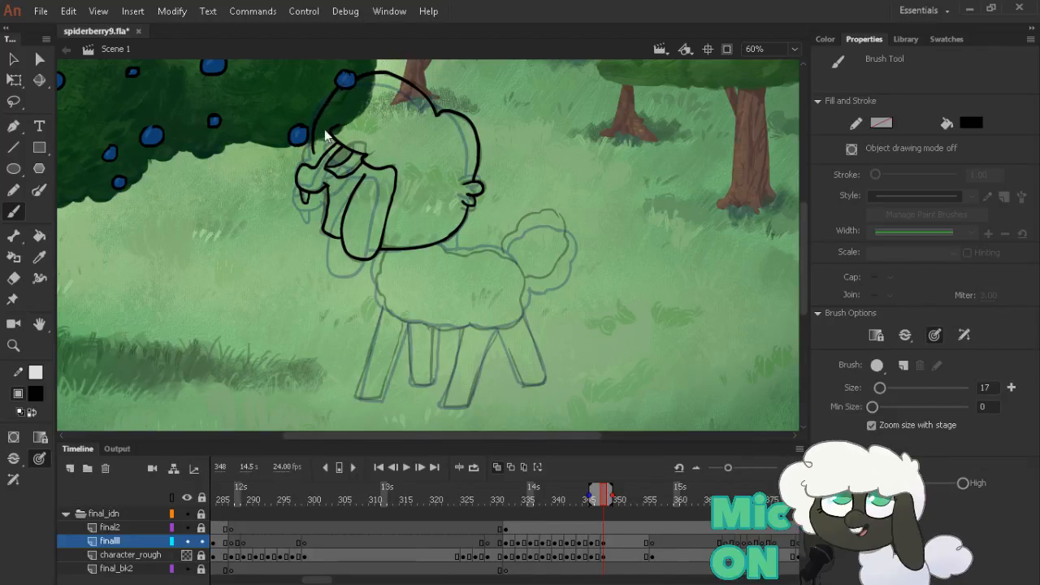
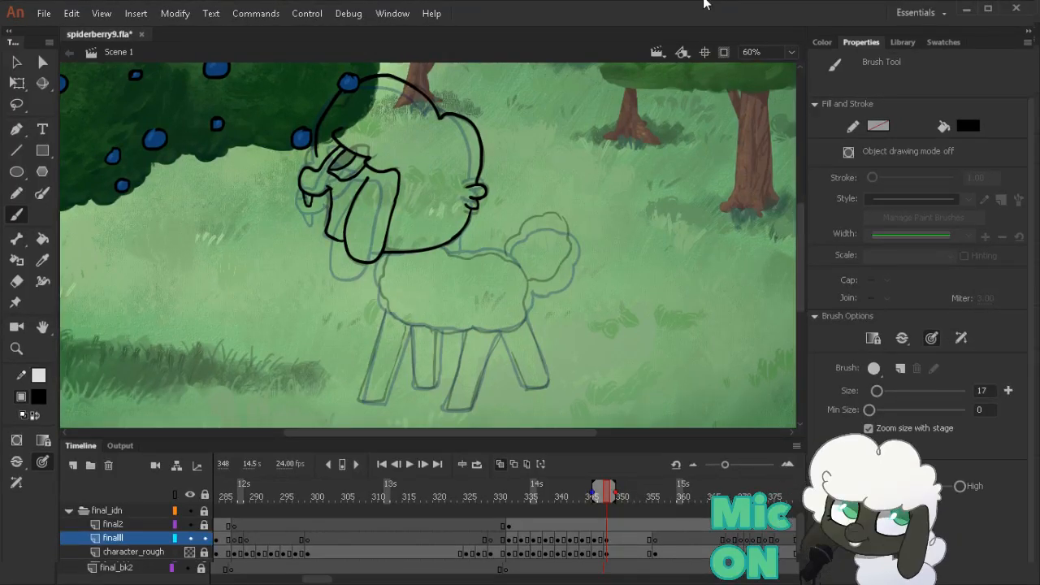
{"action": "left_click", "coordinate": [990, 13]}
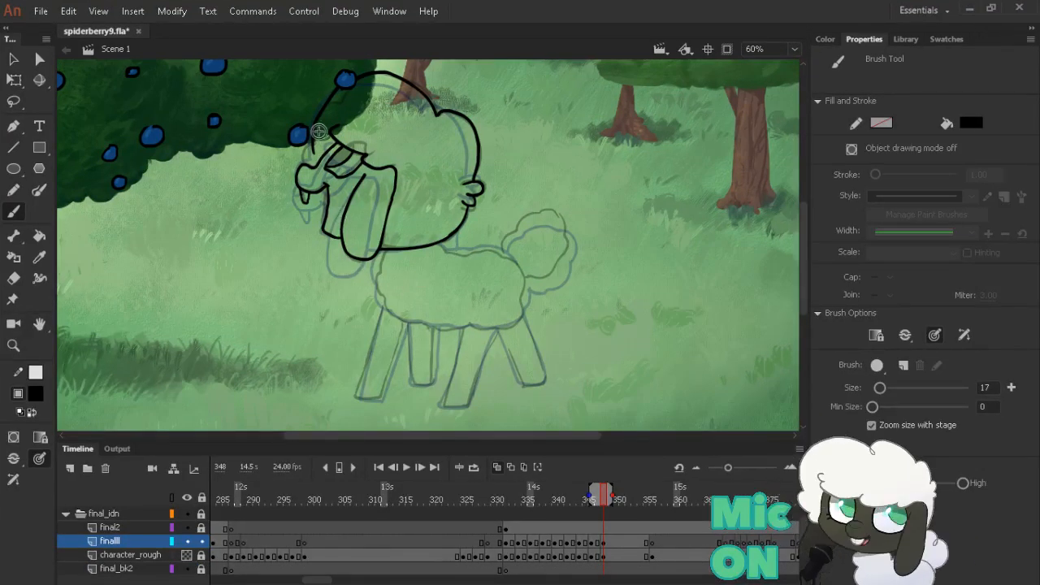
{"action": "key", "text": "comma"}
{"action": "key", "text": "period"}
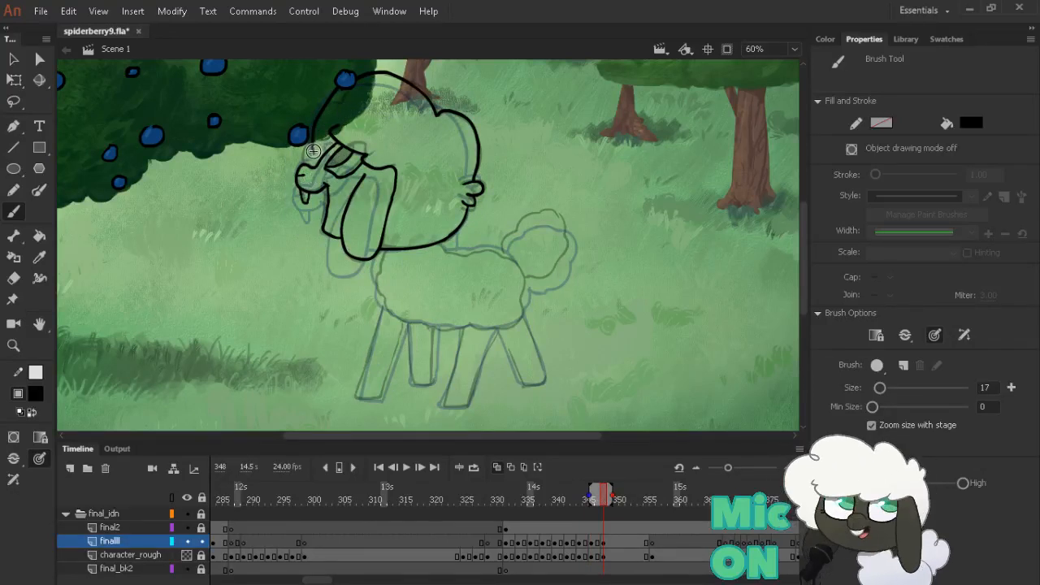
{"action": "key", "text": "comma"}
{"action": "key", "text": "period"}
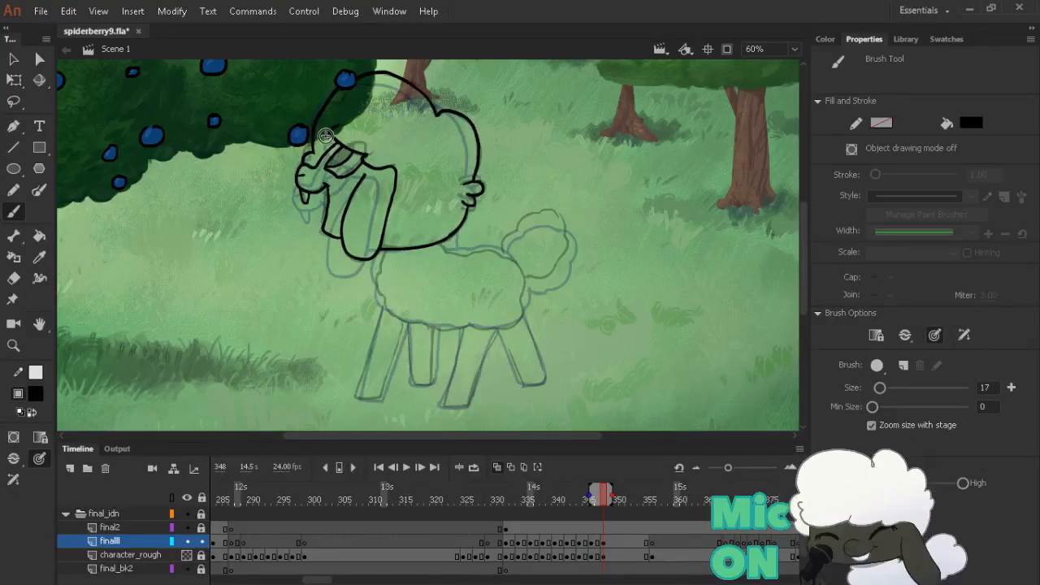
Go to frame 356 and ink the wool outline from the forehead over the crown and down the back of the head
{"action": "key", "text": "shift+period"}
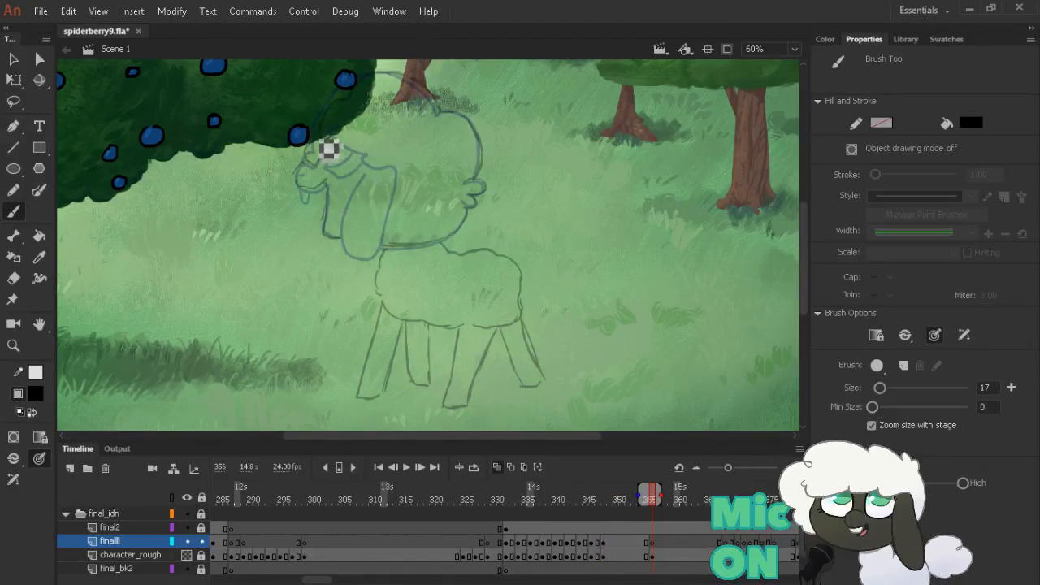
{"action": "left_click_drag", "start_coordinate": [323, 147], "coordinate": [313, 163]}
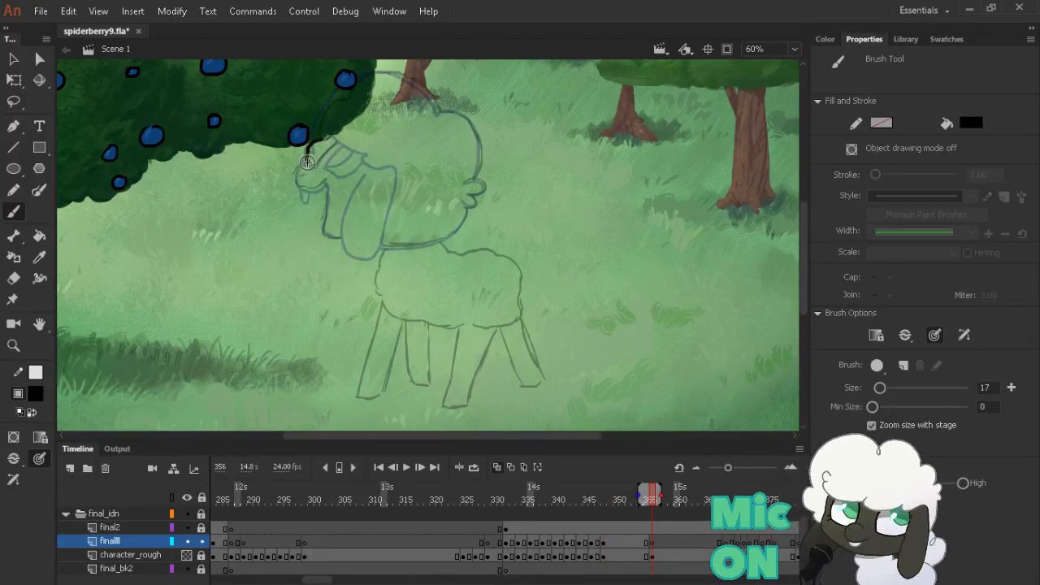
{"action": "left_click_drag", "start_coordinate": [342, 92], "coordinate": [322, 139]}
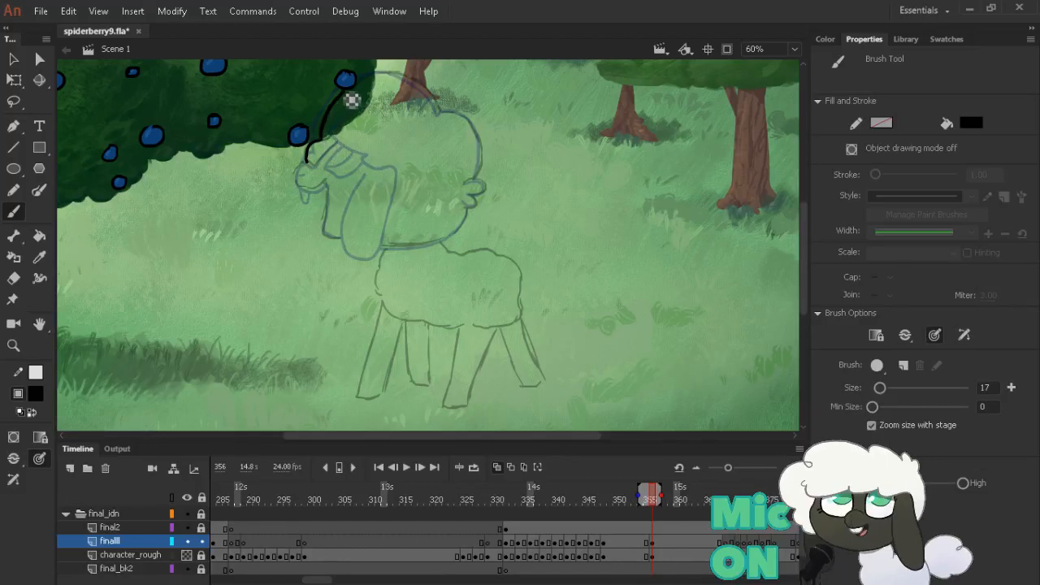
{"action": "mouse_move", "coordinate": [352, 100]}
{"action": "left_mouse_down"}
{"action": "mouse_move", "coordinate": [375, 78]}
{"action": "mouse_move", "coordinate": [402, 75]}
{"action": "mouse_move", "coordinate": [448, 113]}
{"action": "mouse_move", "coordinate": [471, 111]}
{"action": "mouse_move", "coordinate": [487, 133]}
{"action": "mouse_move", "coordinate": [455, 116]}
{"action": "mouse_move", "coordinate": [479, 124]}
{"action": "mouse_move", "coordinate": [490, 168]}
{"action": "mouse_move", "coordinate": [478, 187]}
{"action": "mouse_move", "coordinate": [493, 195]}
{"action": "mouse_move", "coordinate": [476, 199]}
{"action": "left_mouse_up"}
{"action": "key", "text": "ctrl+z"}
{"action": "key", "text": "alt+period"}
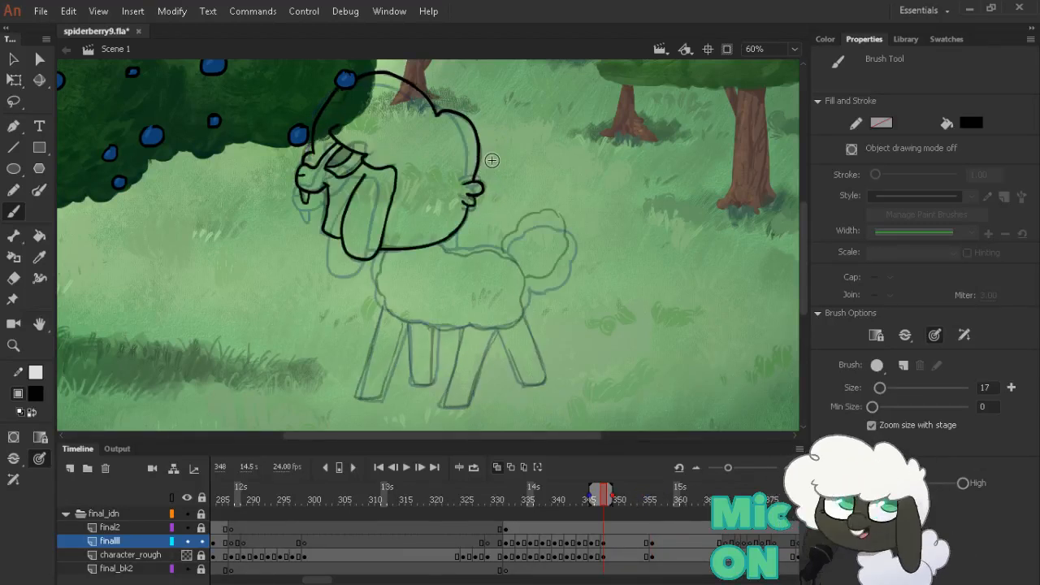
Ink the two wool curls at the back of the head on frame 356 and start the contour below them
{"action": "key", "text": "e"}
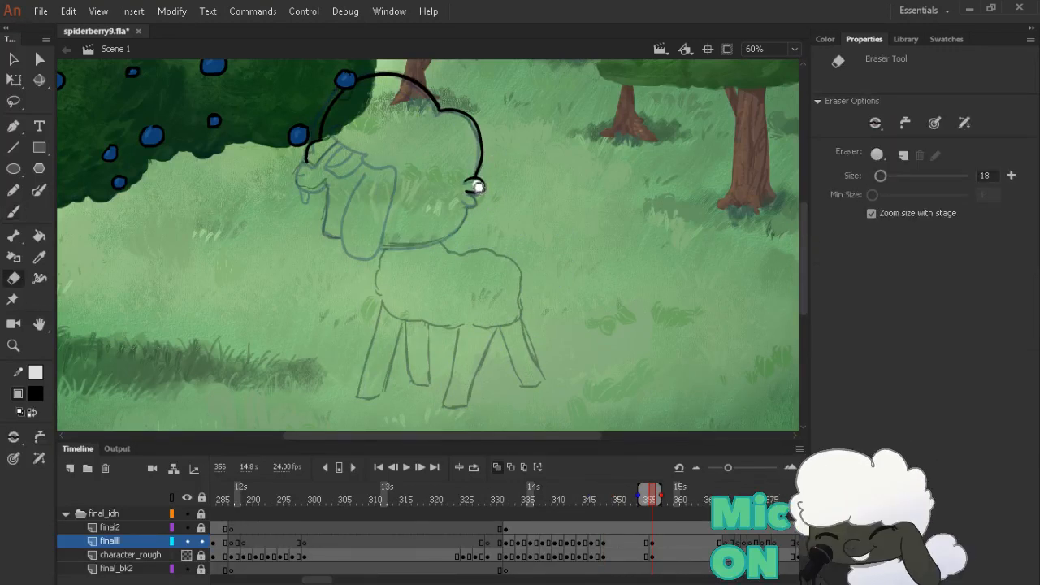
{"action": "key", "text": "b"}
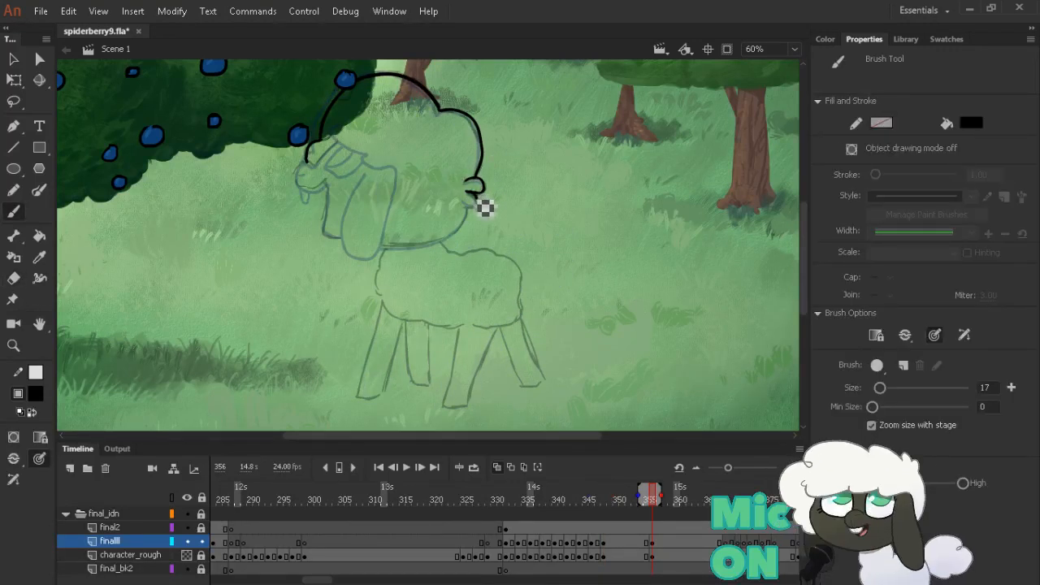
{"action": "mouse_move", "coordinate": [485, 208]}
{"action": "left_mouse_down"}
{"action": "mouse_move", "coordinate": [470, 206]}
{"action": "mouse_move", "coordinate": [468, 225]}
{"action": "left_mouse_up"}
{"action": "key", "text": "alt+comma"}
{"action": "key", "text": "alt+period"}
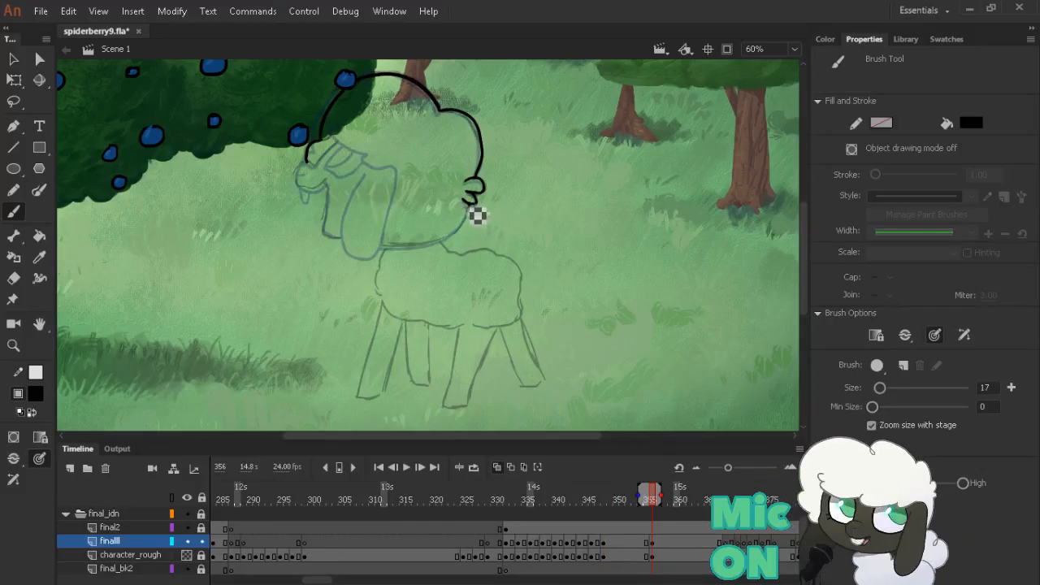
{"action": "left_click_drag", "start_coordinate": [477, 214], "coordinate": [436, 243]}
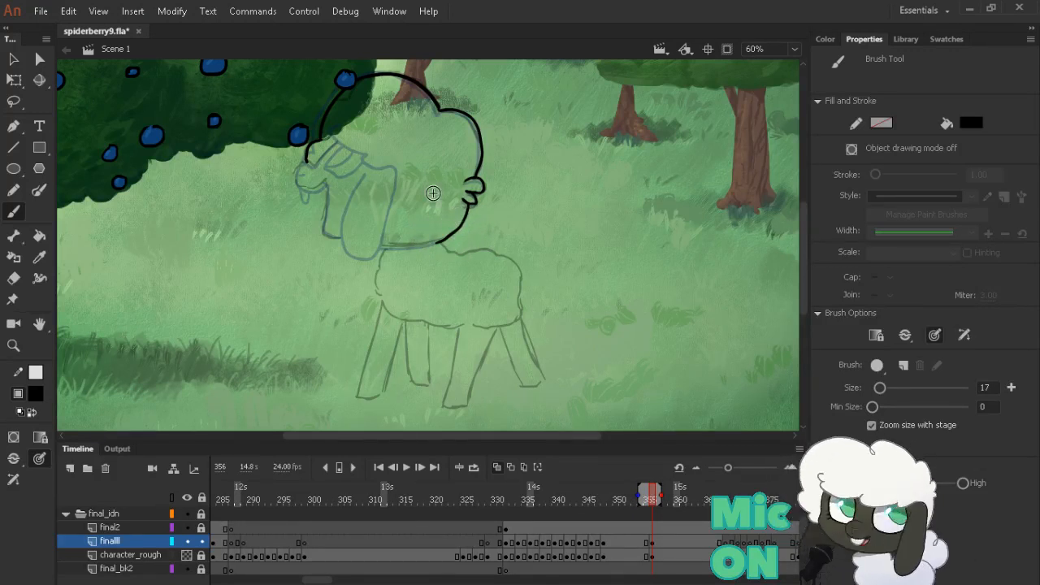
Ink the underside of the head on frame 356 as far as the ear, cleaning up the line with the Eraser
{"action": "key", "text": "shift+space"}
{"action": "mouse_move", "coordinate": [606, 175]}
{"action": "left_mouse_down"}
{"action": "mouse_move", "coordinate": [674, 265]}
{"action": "mouse_move", "coordinate": [492, 406]}
{"action": "left_mouse_up"}
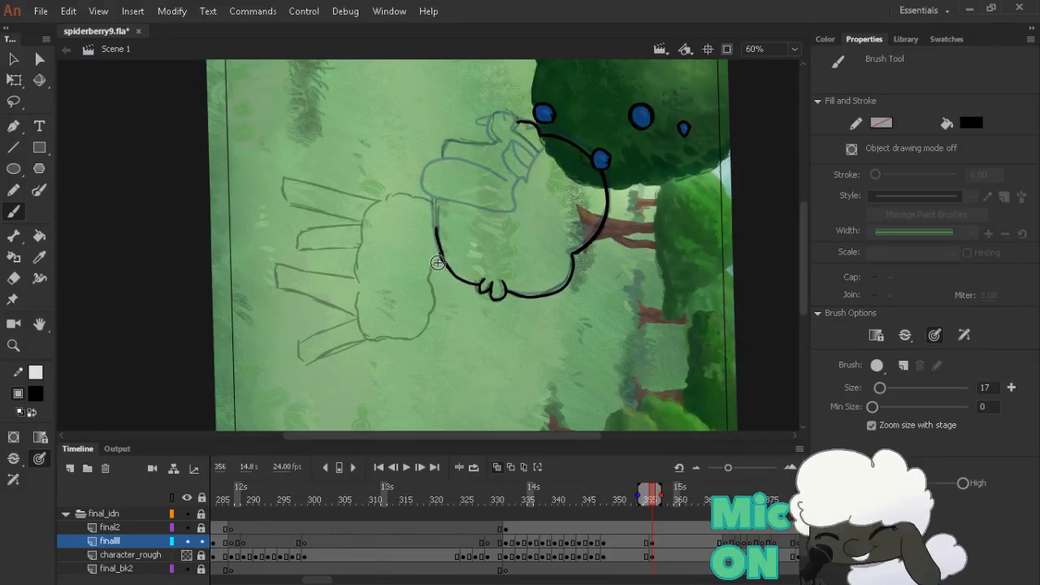
{"action": "key", "text": "e"}
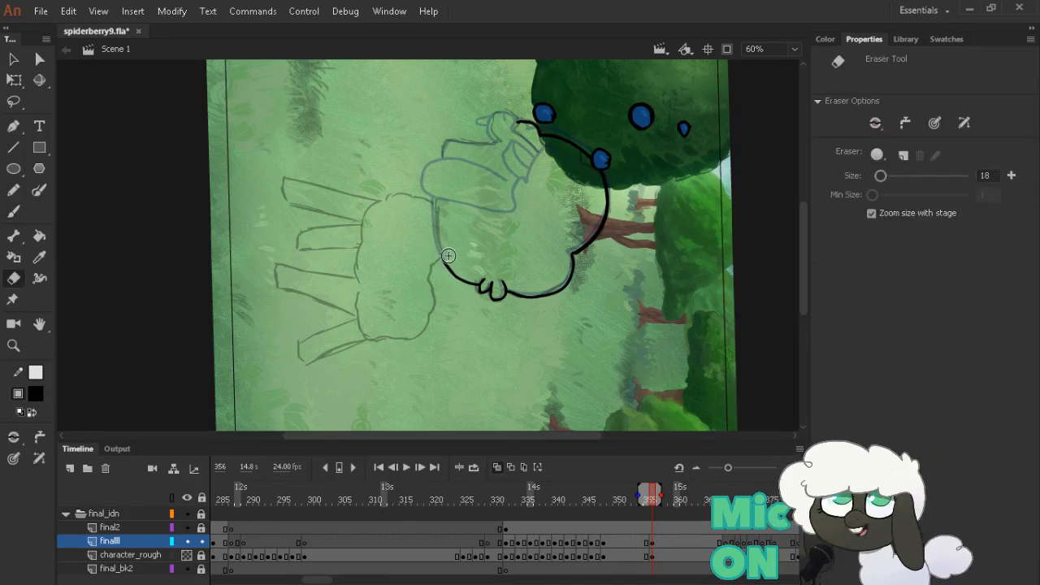
{"action": "key", "text": "b"}
{"action": "left_click_drag", "start_coordinate": [445, 231], "coordinate": [438, 192]}
{"action": "left_click_drag", "start_coordinate": [447, 268], "coordinate": [434, 199]}
{"action": "key", "text": "e"}
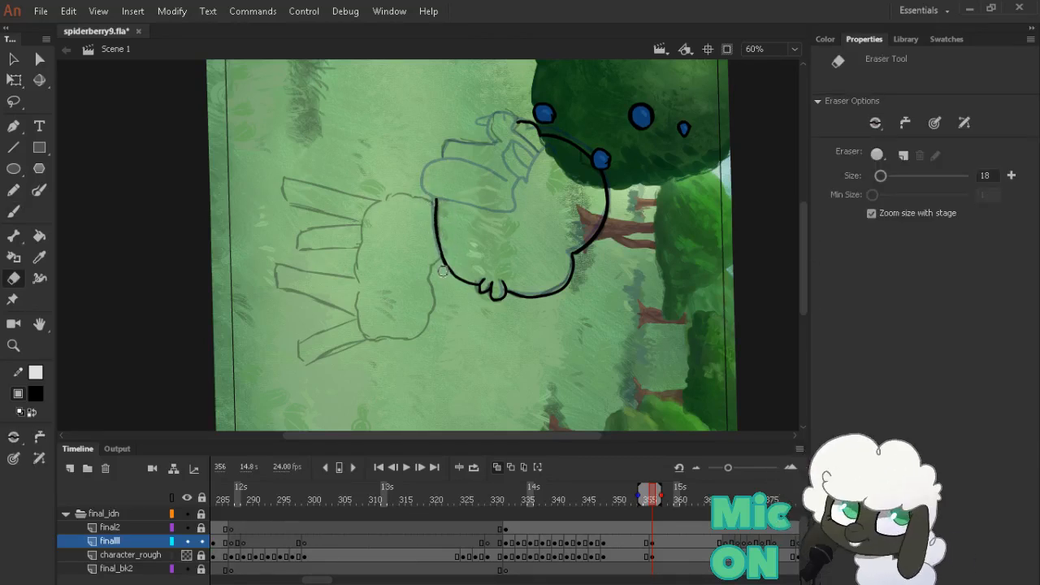
{"action": "key", "text": "b"}
Flip back and forth between frames 346, 348 and 356 to examine how the head and body move
{"action": "key", "text": "shift+space"}
{"action": "mouse_move", "coordinate": [716, 315]}
{"action": "left_mouse_down"}
{"action": "mouse_move", "coordinate": [713, 195]}
{"action": "mouse_move", "coordinate": [502, 63]}
{"action": "mouse_move", "coordinate": [447, 70]}
{"action": "left_mouse_up"}
{"action": "key", "text": "alt+comma"}
{"action": "key", "text": "alt+comma"}
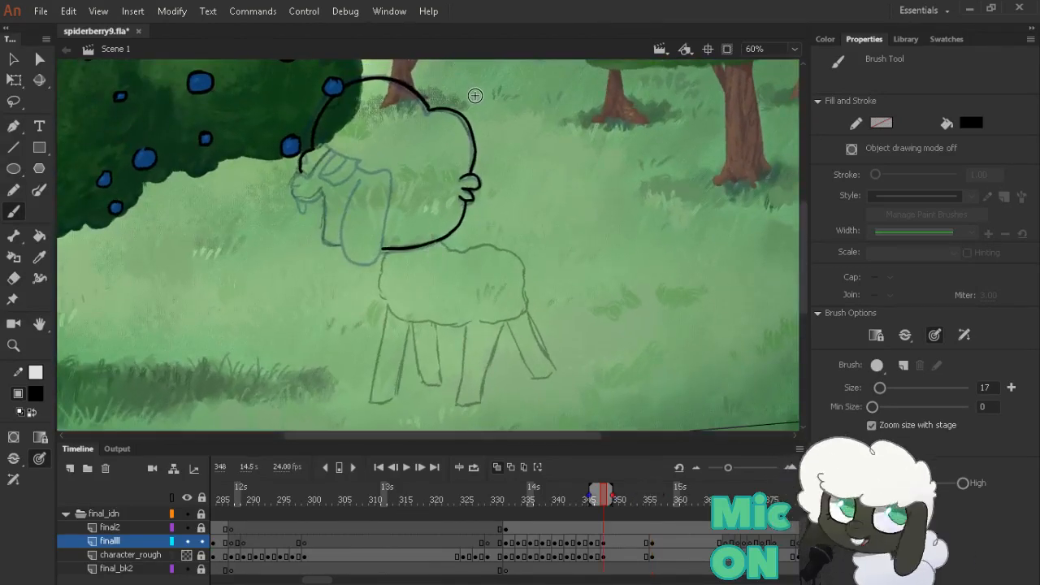
{"action": "key", "text": "alt+period"}
{"action": "key", "text": "alt+period"}
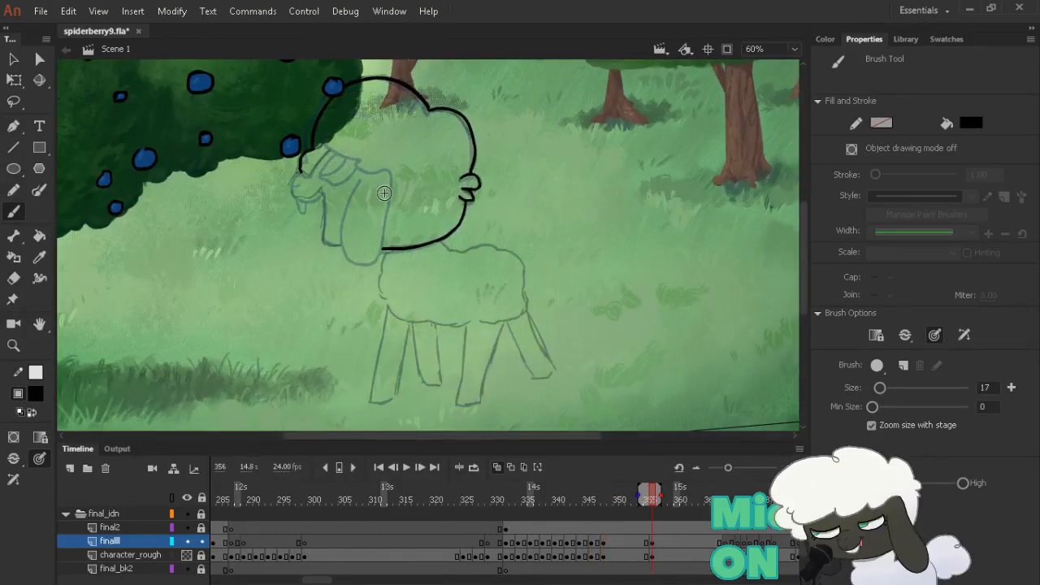
{"action": "key", "text": "alt+comma"}
{"action": "key", "text": "alt+period"}
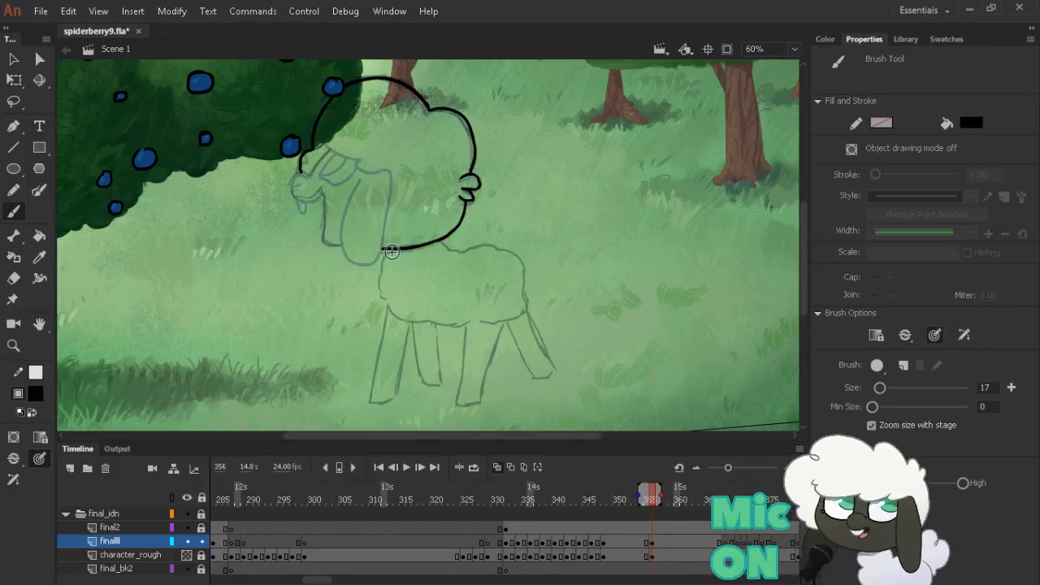
{"action": "key", "text": "alt+comma"}
{"action": "key", "text": "alt+comma"}
{"action": "key", "text": "alt+period"}
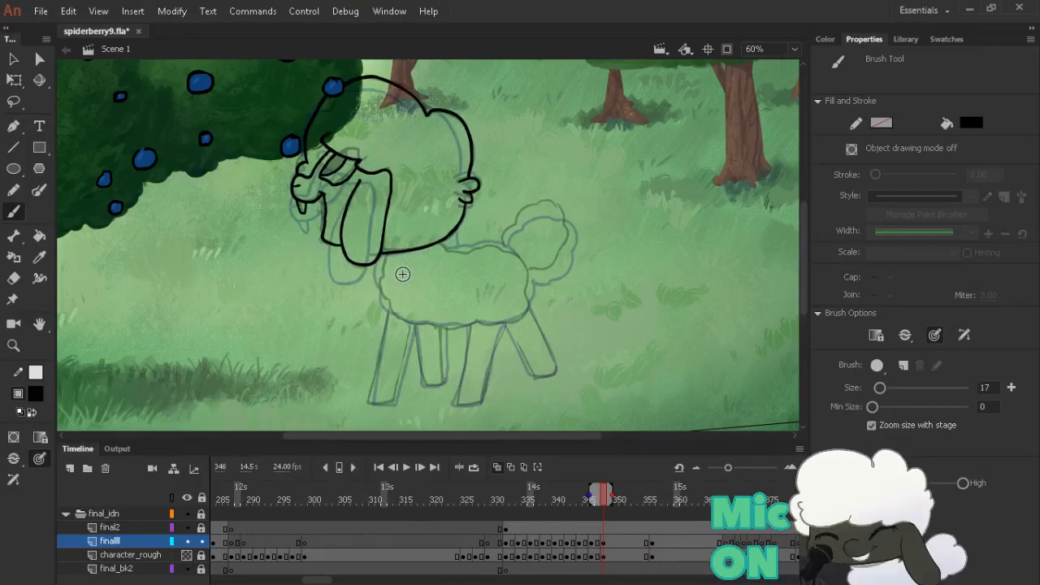
{"action": "key", "text": "alt+comma"}
{"action": "key", "text": "alt+period"}
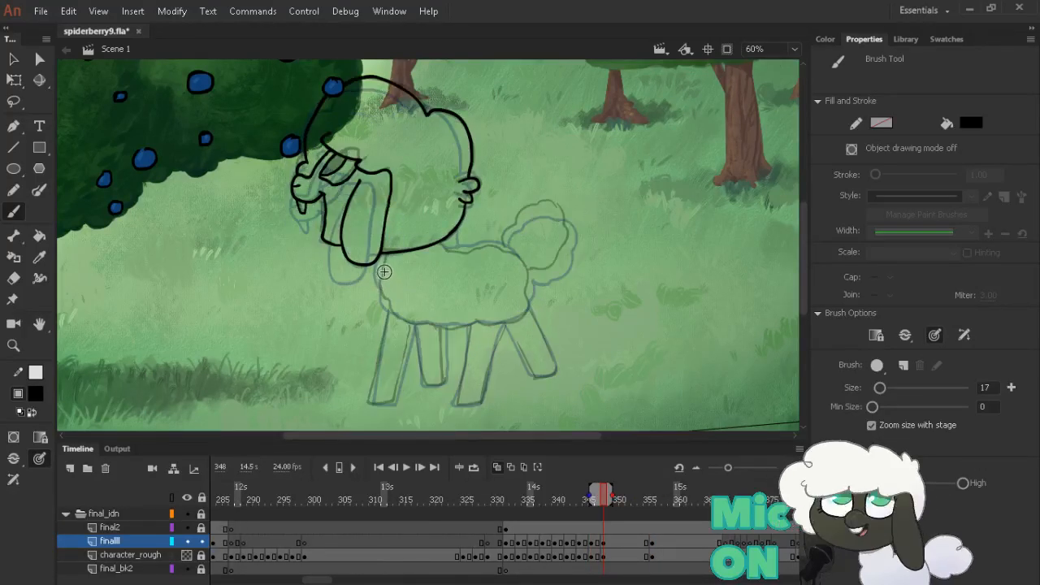
{"action": "key", "text": "alt+comma"}
{"action": "key", "text": "alt+comma"}
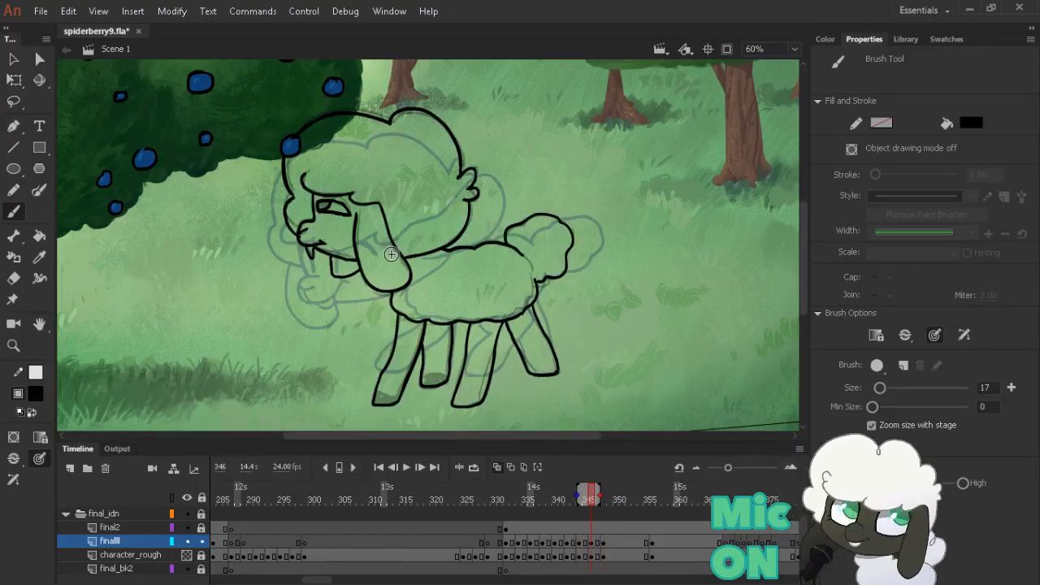
Ink the chest and front belly contour of the body on frame 348, trimming the line end with the Eraser
{"action": "key", "text": "alt+period"}
{"action": "key", "text": "alt+period"}
{"action": "mouse_move", "coordinate": [384, 251]}
{"action": "left_mouse_down"}
{"action": "mouse_move", "coordinate": [396, 313]}
{"action": "mouse_move", "coordinate": [416, 330]}
{"action": "mouse_move", "coordinate": [443, 329]}
{"action": "left_mouse_up"}
{"action": "key", "text": "alt+comma"}
{"action": "key", "text": "alt+comma"}
{"action": "key", "text": "period"}
{"action": "key", "text": "period"}
{"action": "key", "text": "e"}
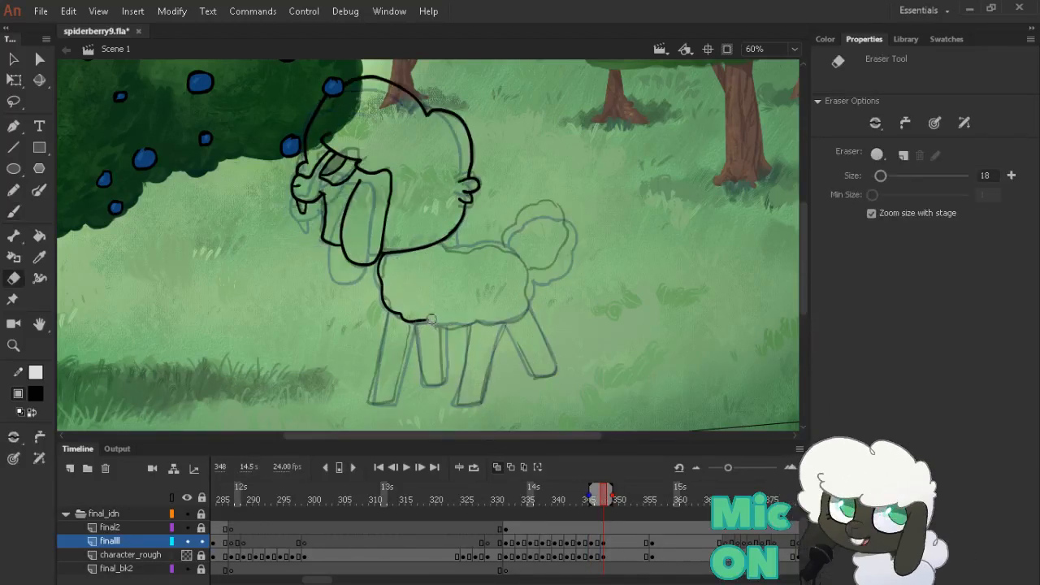
{"action": "left_click", "coordinate": [424, 321]}
Extend the belly line on frame 348 past the front legs towards the hind legs, checking it against the previous drawing
{"action": "key", "text": "b"}
{"action": "mouse_move", "coordinate": [411, 322]}
{"action": "left_mouse_down"}
{"action": "mouse_move", "coordinate": [427, 321]}
{"action": "mouse_move", "coordinate": [435, 332]}
{"action": "mouse_move", "coordinate": [464, 322]}
{"action": "mouse_move", "coordinate": [428, 321]}
{"action": "mouse_move", "coordinate": [461, 321]}
{"action": "left_mouse_up"}
{"action": "key", "text": "ctrl+z"}
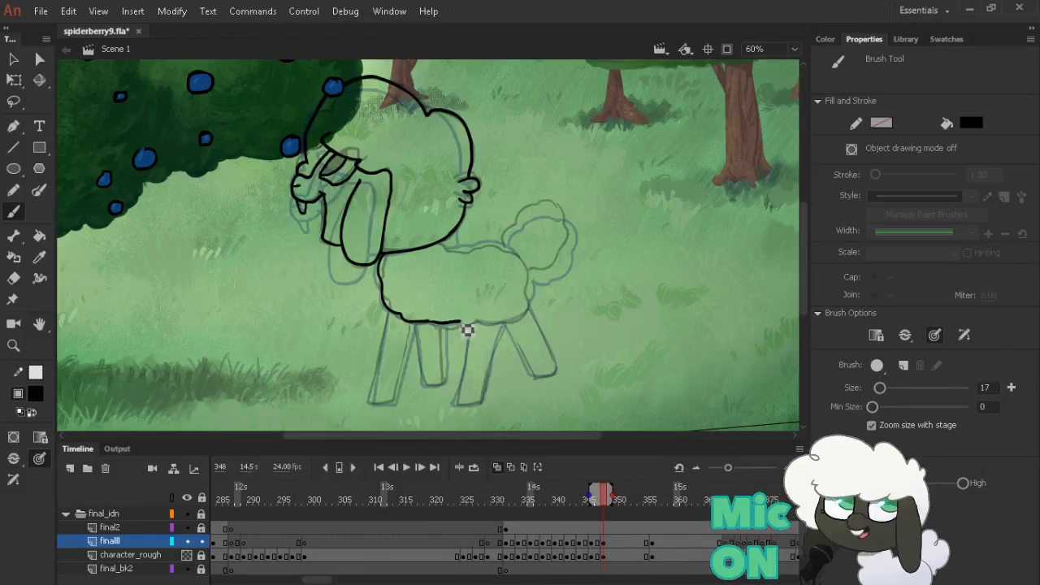
{"action": "key", "text": "comma"}
{"action": "key", "text": "comma"}
{"action": "key", "text": "period"}
{"action": "key", "text": "period"}
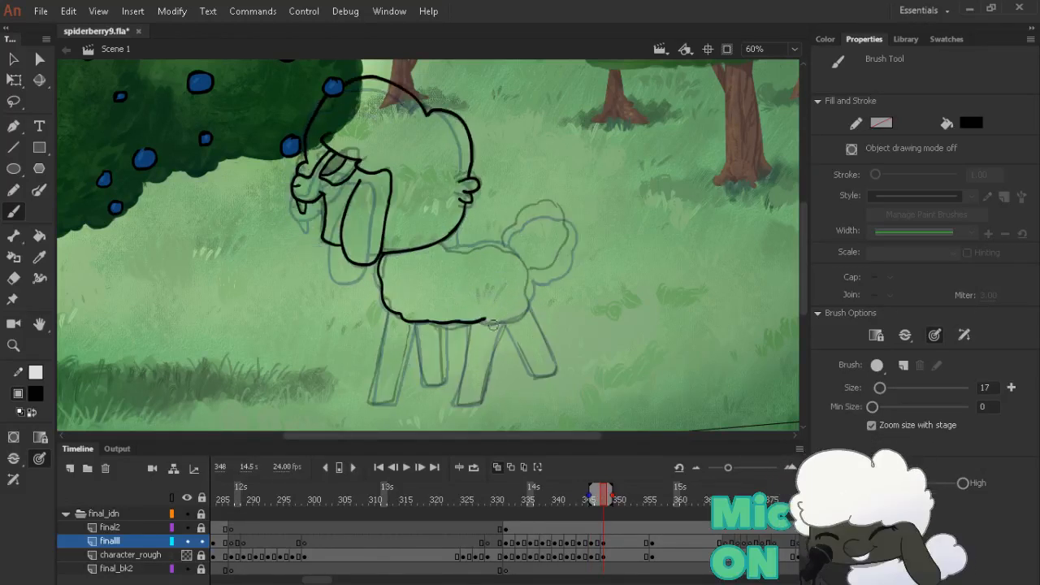
Ink the rear part of the belly on frame 348 up to the rump corner, cleaning up the line with the Eraser
{"action": "key", "text": "e"}
{"action": "mouse_move", "coordinate": [491, 316]}
{"action": "left_mouse_down"}
{"action": "mouse_move", "coordinate": [490, 327]}
{"action": "mouse_move", "coordinate": [527, 324]}
{"action": "left_mouse_up"}
{"action": "key", "text": "b"}
{"action": "key", "text": "comma"}
{"action": "key", "text": "period"}
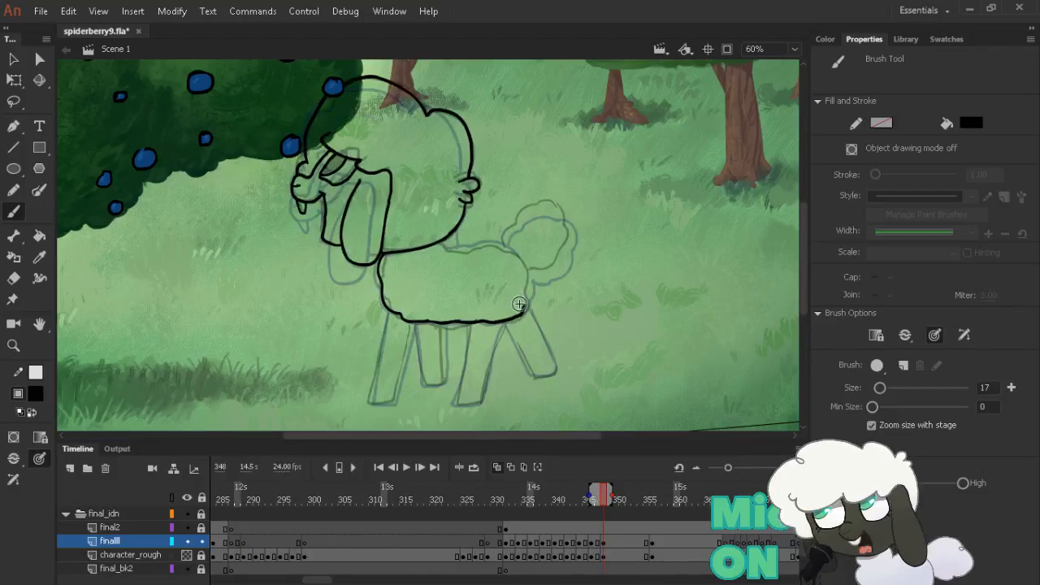
{"action": "key", "text": "e"}
{"action": "key", "text": "b"}
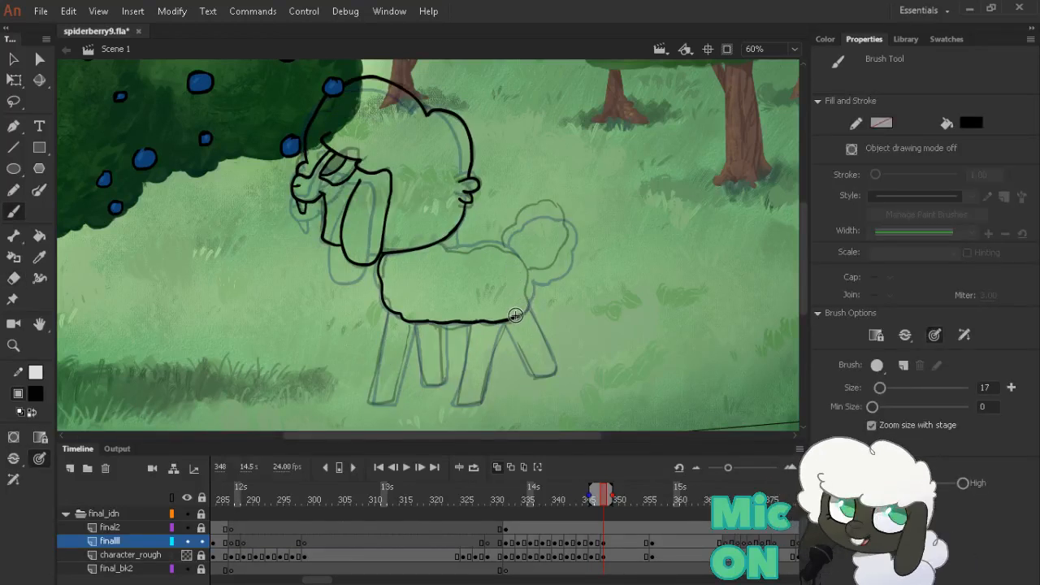
{"action": "key", "text": "comma"}
{"action": "key", "text": "period"}
{"action": "key", "text": "e"}
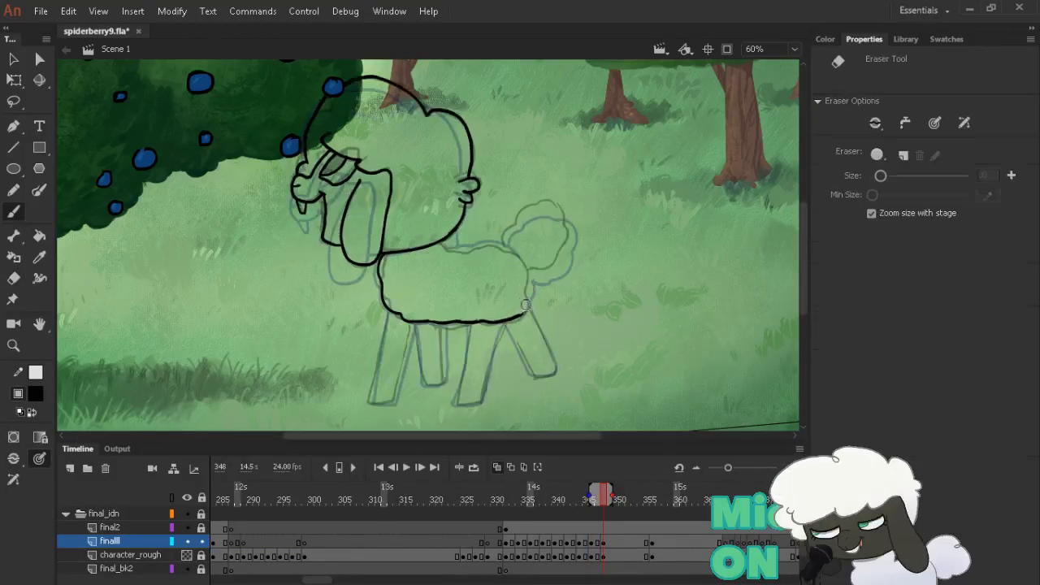
{"action": "key", "text": "comma"}
{"action": "key", "text": "b"}
{"action": "key", "text": "period"}
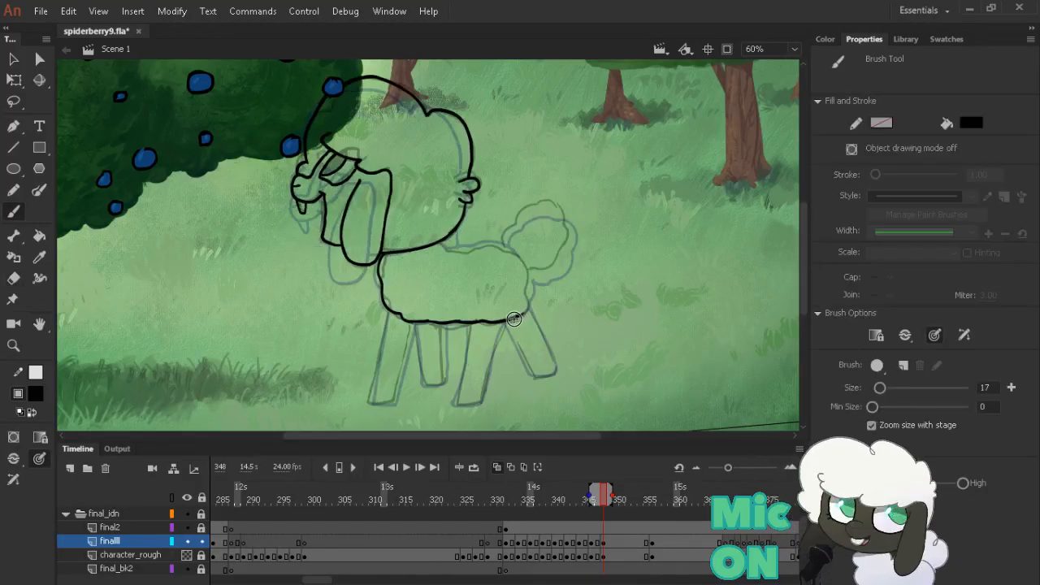
Redraw the rump corner on frame 348 as a smooth curve and continue it up to the base of the tail
{"action": "key", "text": "e"}
{"action": "key", "text": "b"}
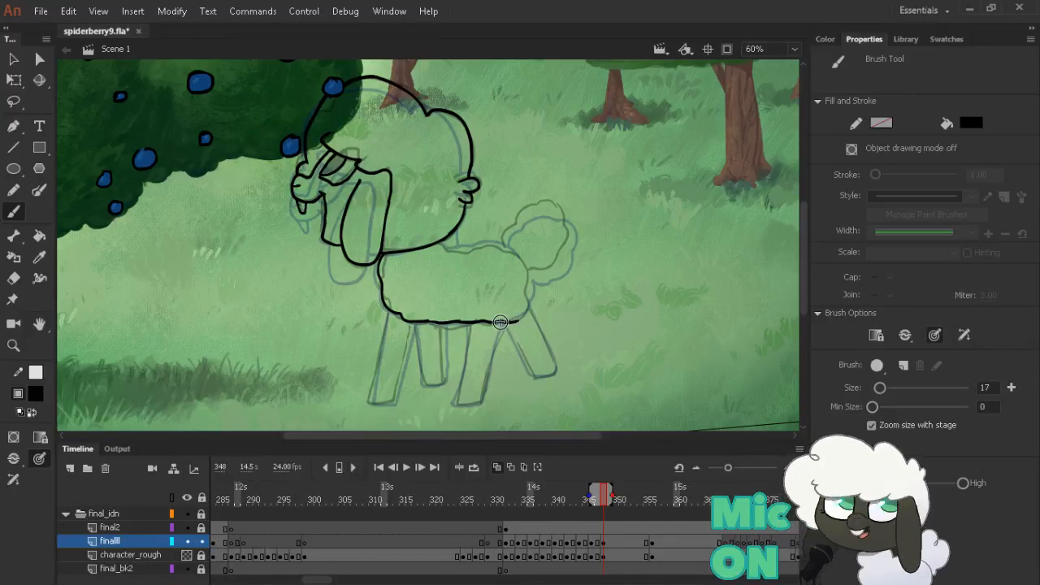
{"action": "left_click_drag", "start_coordinate": [503, 324], "coordinate": [533, 313]}
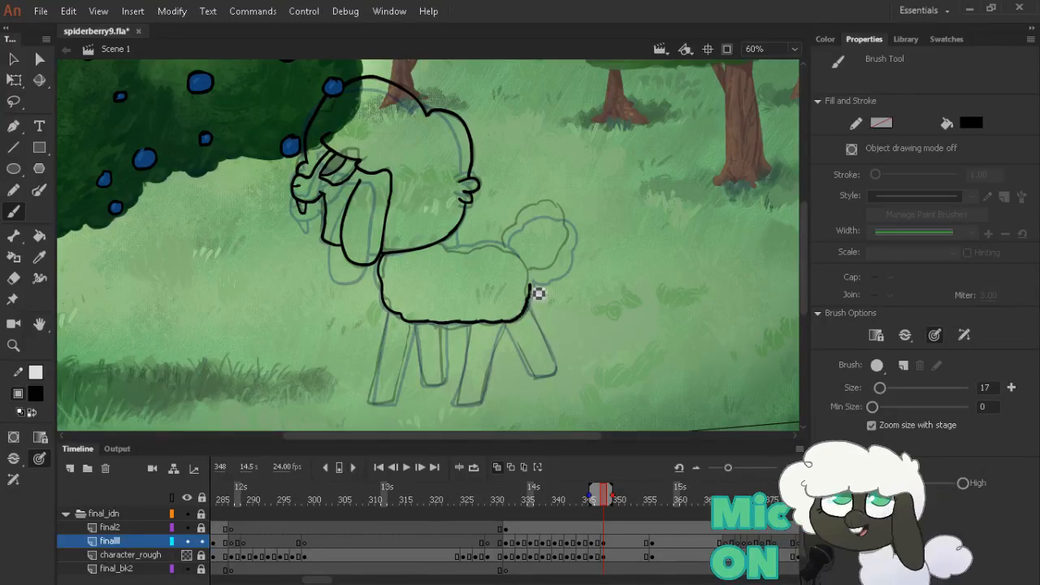
{"action": "key", "text": "e"}
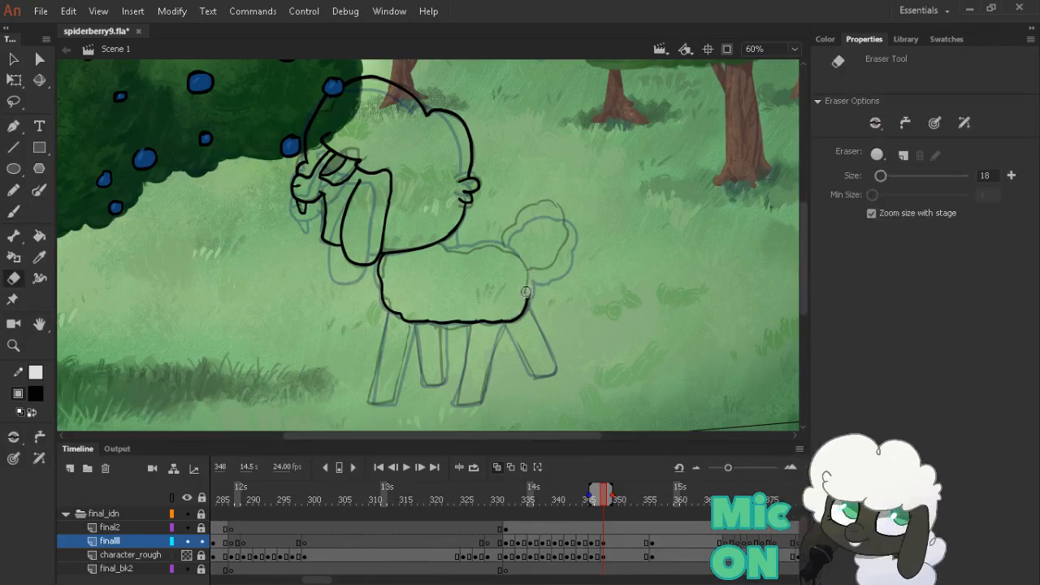
{"action": "key", "text": "b"}
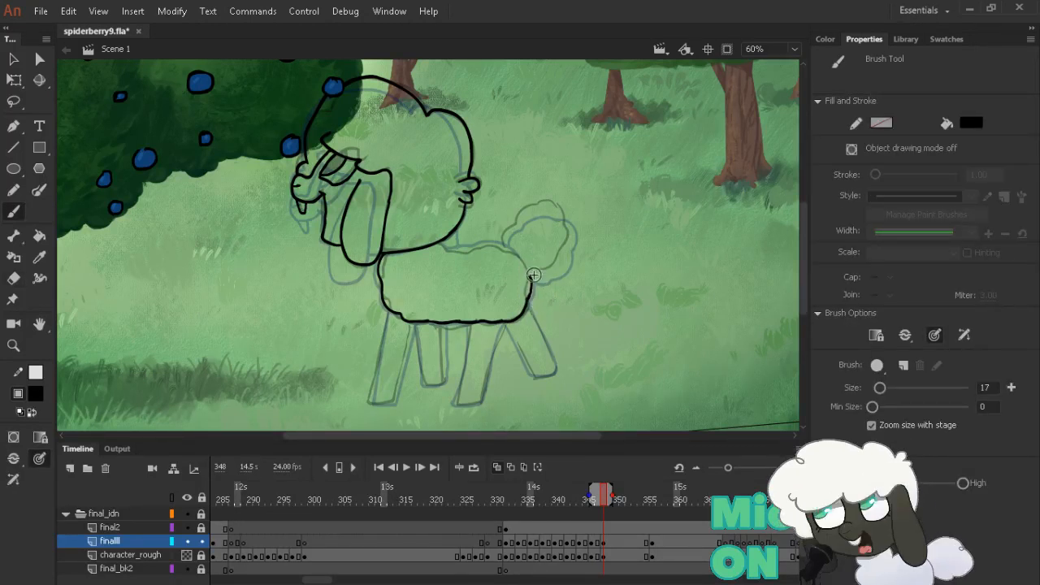
{"action": "left_click_drag", "start_coordinate": [527, 297], "coordinate": [532, 277]}
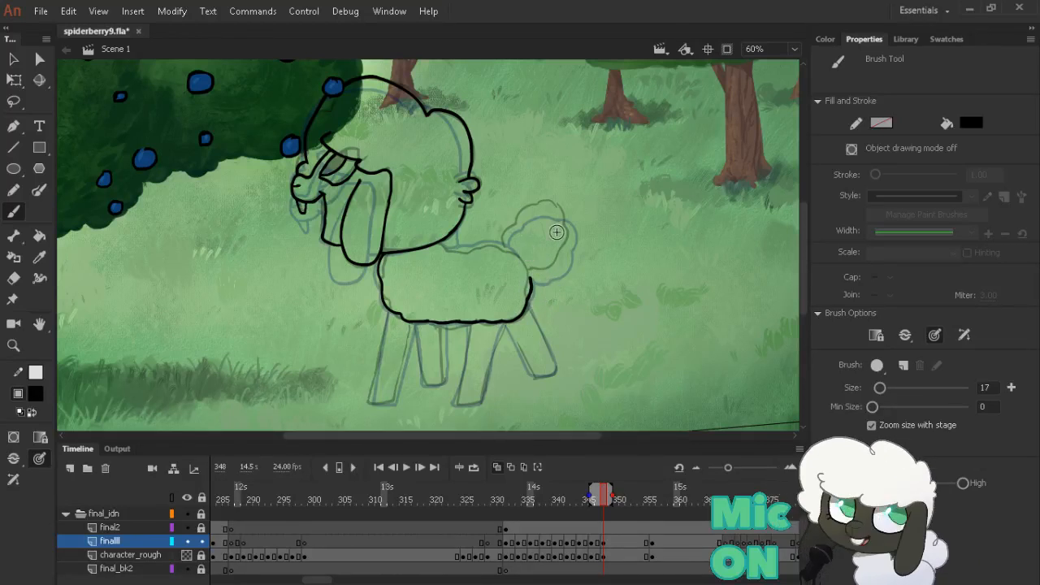
{"action": "key", "text": "."}
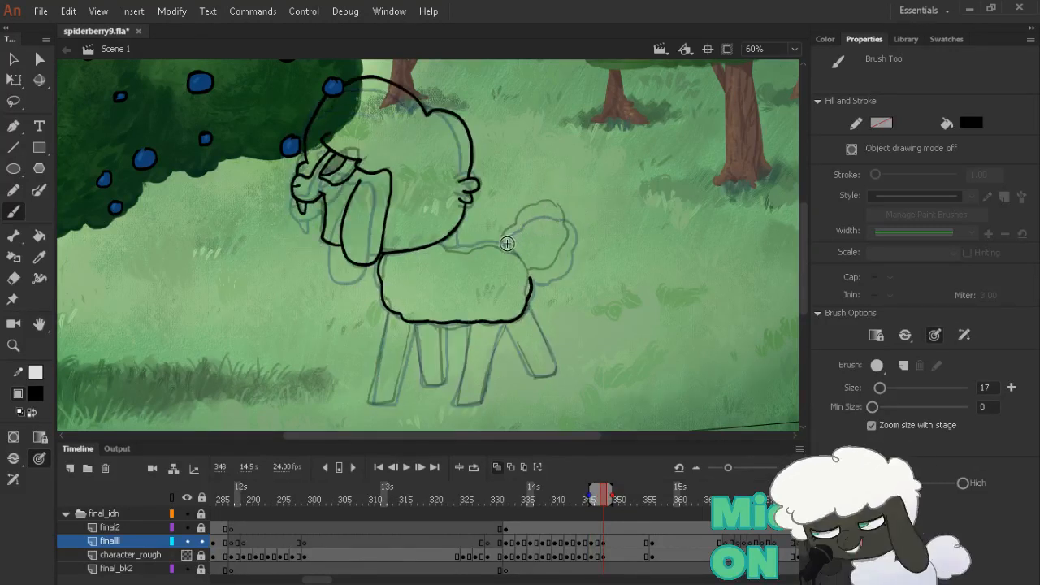
Ink the fluffy tail outline on frame 348 over the rough, cleaning up its rear edge with the Eraser
{"action": "mouse_move", "coordinate": [505, 244]}
{"action": "left_mouse_down"}
{"action": "mouse_move", "coordinate": [531, 216]}
{"action": "mouse_move", "coordinate": [574, 221]}
{"action": "mouse_move", "coordinate": [574, 234]}
{"action": "left_mouse_up"}
{"action": "key", "text": "e"}
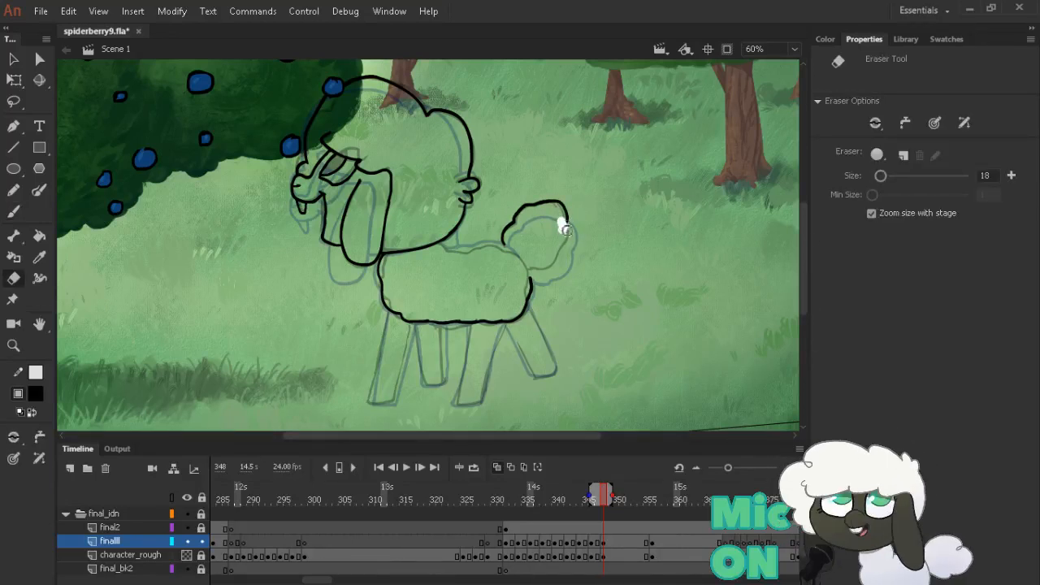
{"action": "key", "text": "b"}
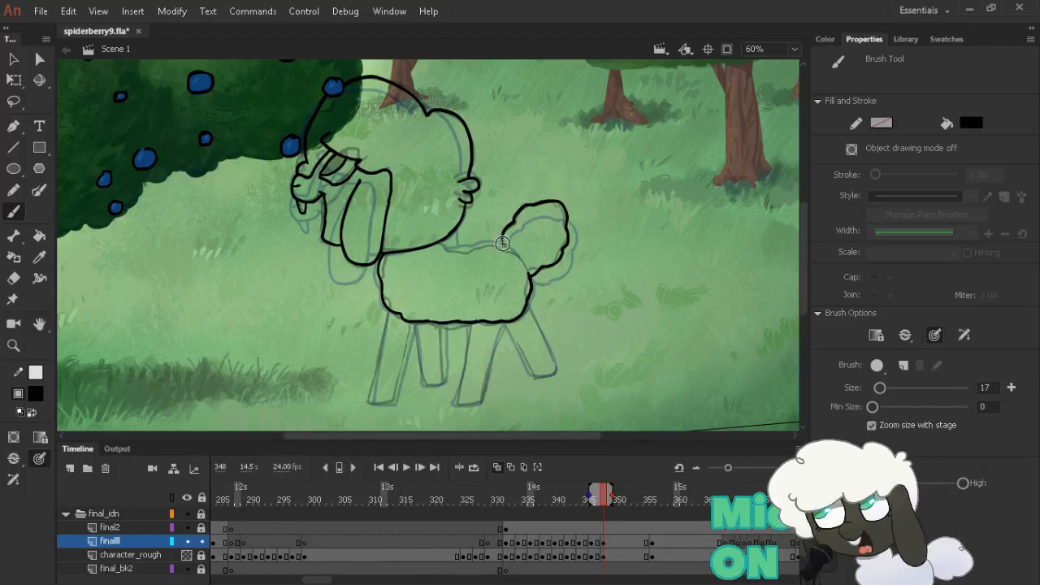
Ink the wool line of the back from the tail to the head on frame 348, comparing with frame 346 and cleaning up the end
{"action": "key", "text": "comma"}
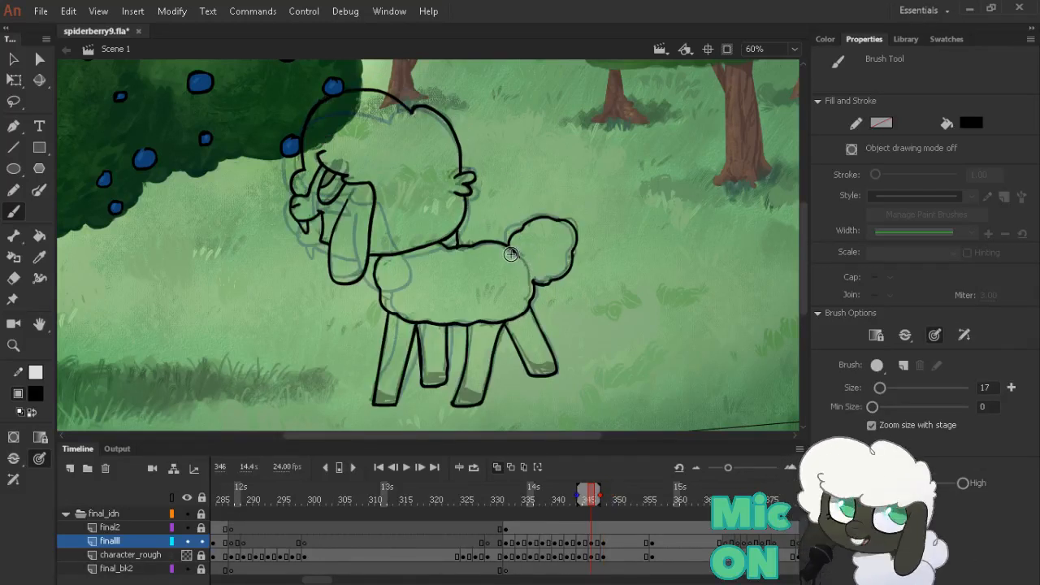
{"action": "key", "text": "period"}
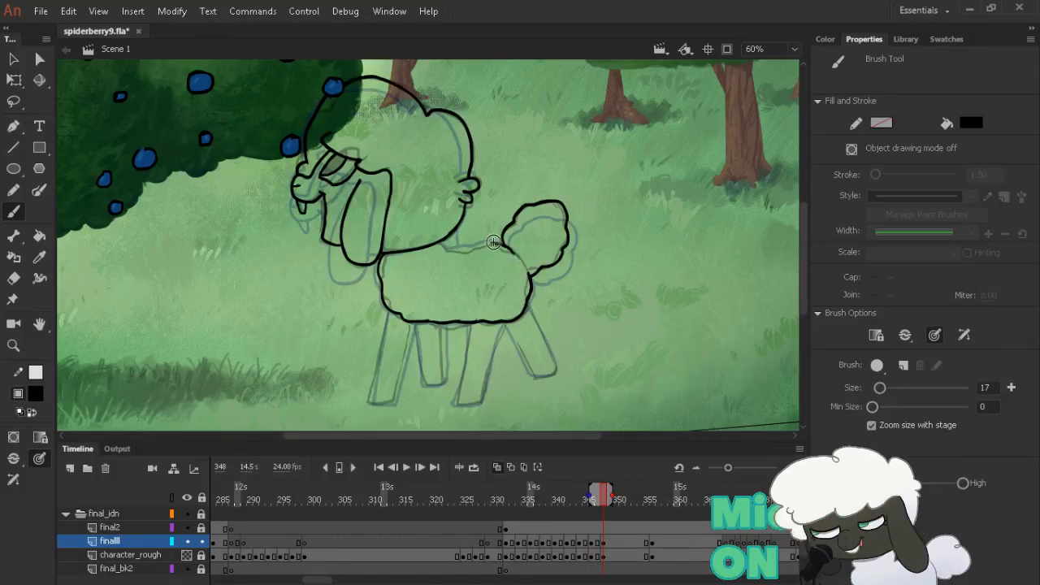
{"action": "key", "text": "comma"}
{"action": "key", "text": "period"}
{"action": "key", "text": "comma"}
{"action": "key", "text": "period"}
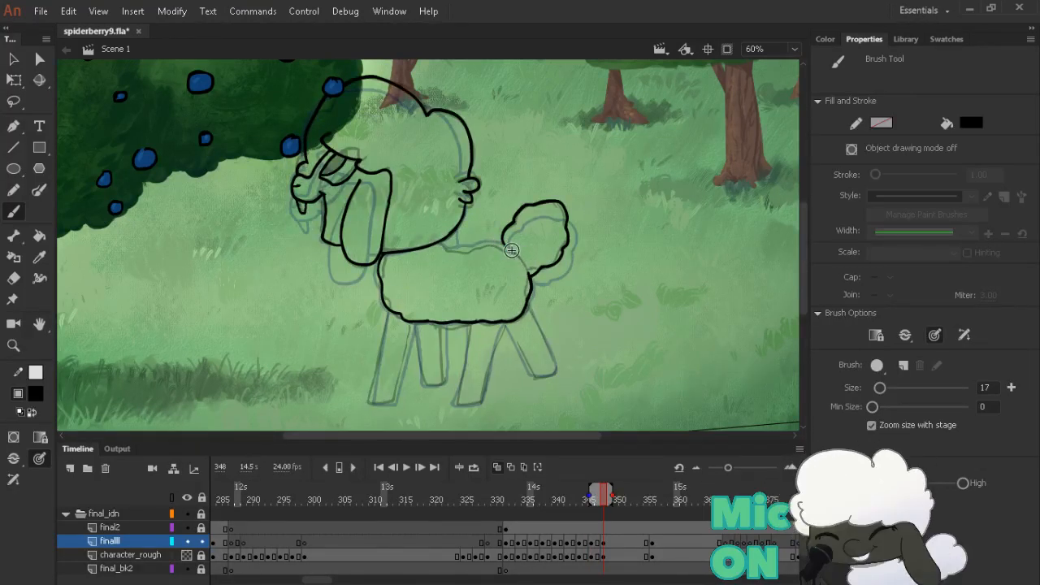
{"action": "left_click_drag", "start_coordinate": [484, 256], "coordinate": [453, 257]}
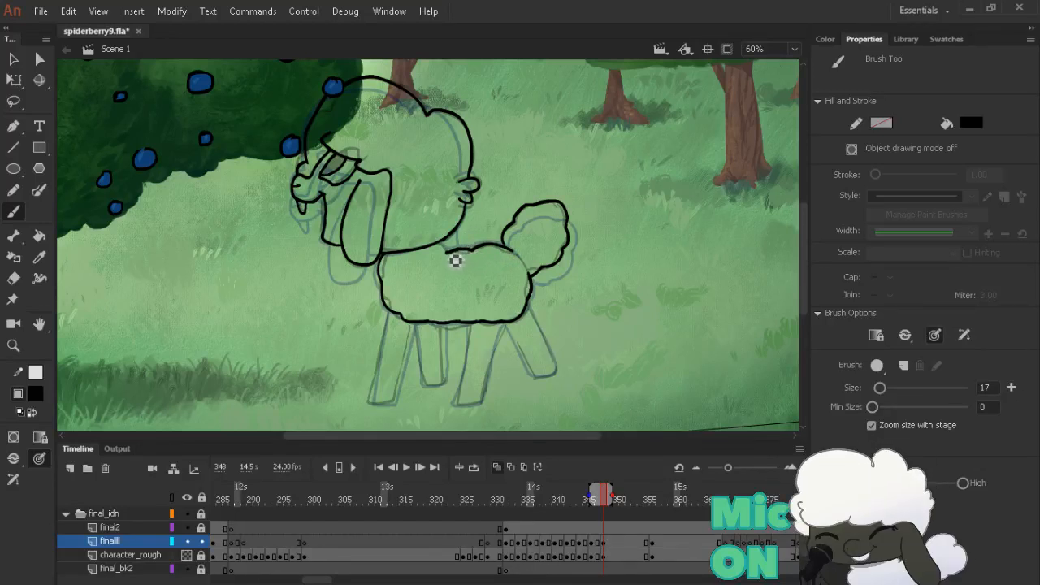
{"action": "key", "text": "e"}
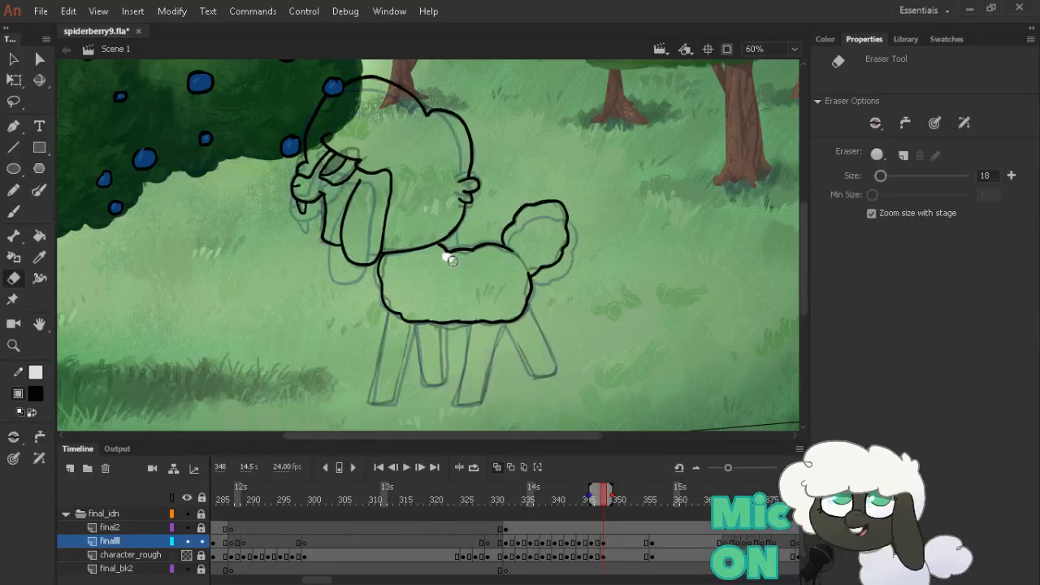
{"action": "key", "text": "b"}
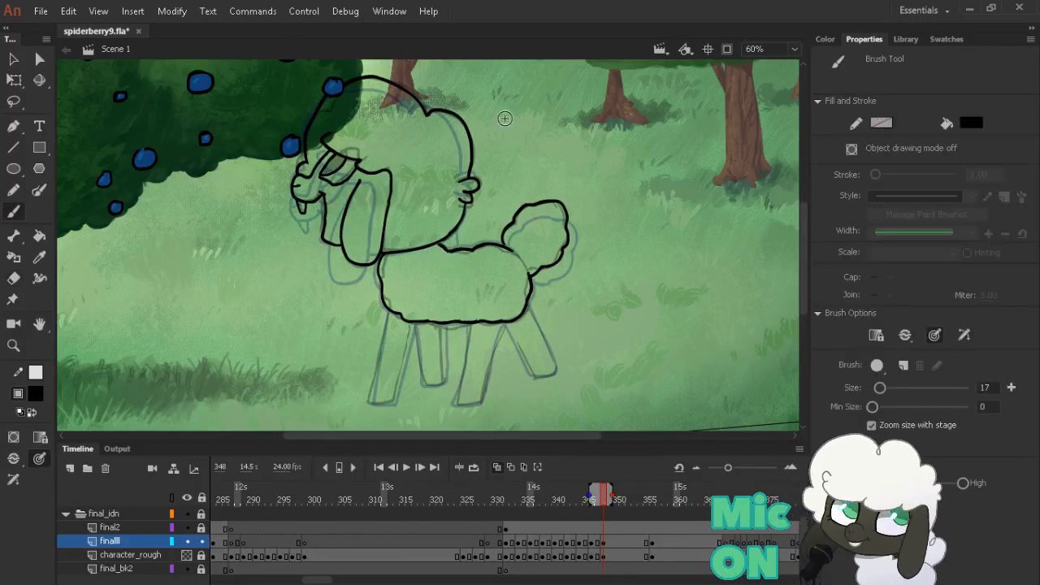
{"action": "left_click_drag", "start_coordinate": [471, 329], "coordinate": [463, 411]}
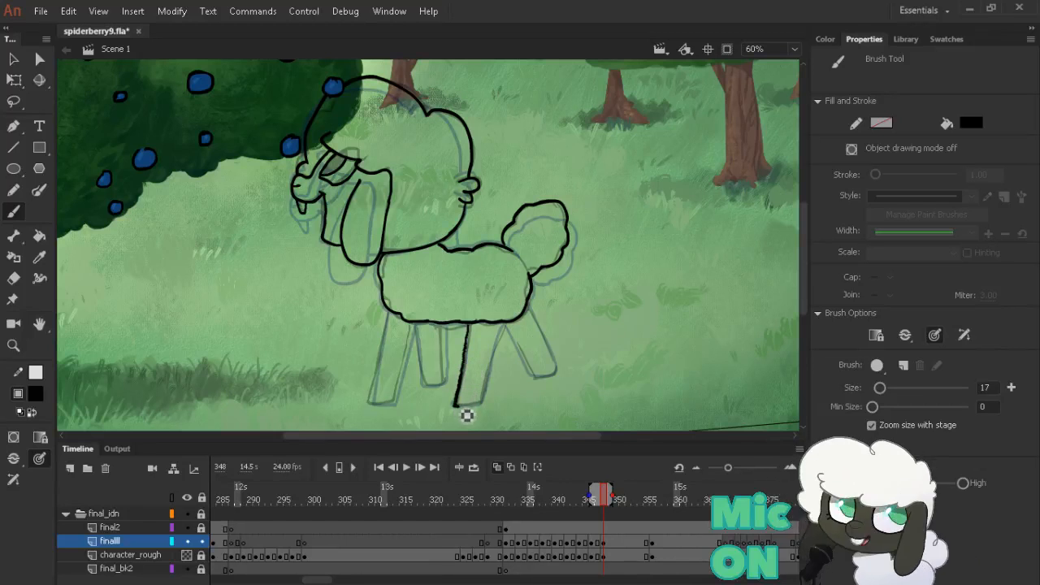
{"action": "key", "text": "comma"}
{"action": "key", "text": "comma"}
{"action": "key", "text": "comma"}
{"action": "key", "text": "comma"}
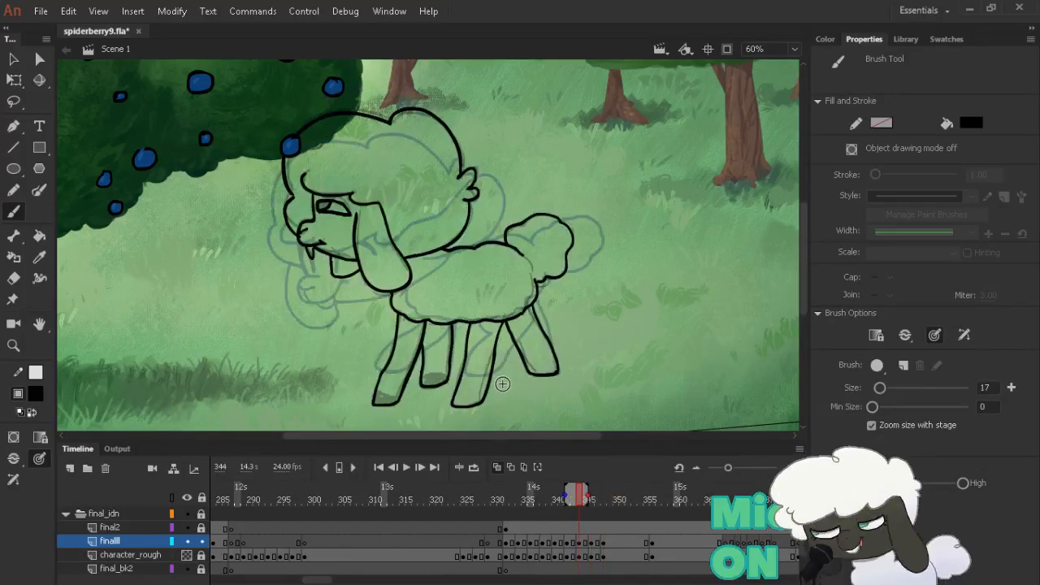
{"action": "key", "text": "period"}
{"action": "key", "text": "period"}
{"action": "key", "text": "period"}
{"action": "key", "text": "period"}
{"action": "key", "text": "e"}
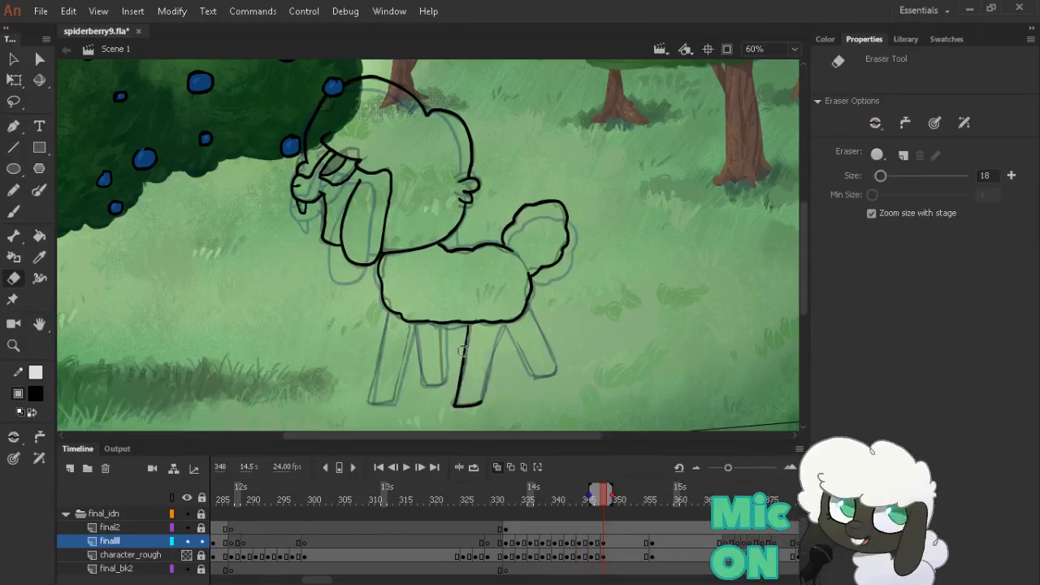
{"action": "key", "text": "comma"}
{"action": "key", "text": "comma"}
{"action": "key", "text": "period"}
{"action": "key", "text": "period"}
{"action": "key", "text": "b"}
{"action": "key", "text": "e"}
{"action": "key", "text": "comma"}
{"action": "key", "text": "b"}
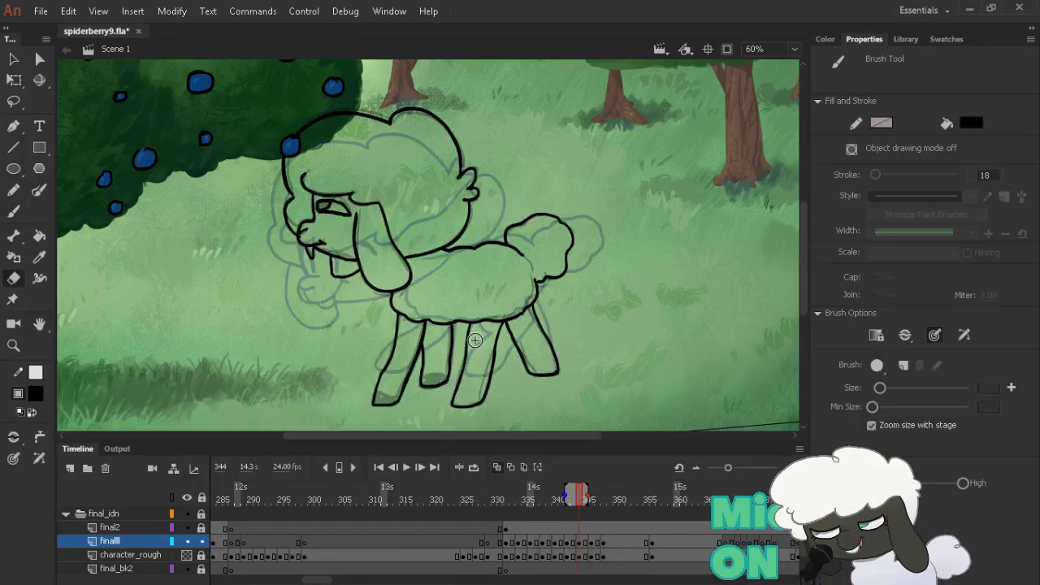
{"action": "key", "text": "comma"}
{"action": "key", "text": "period"}
{"action": "key", "text": "period"}
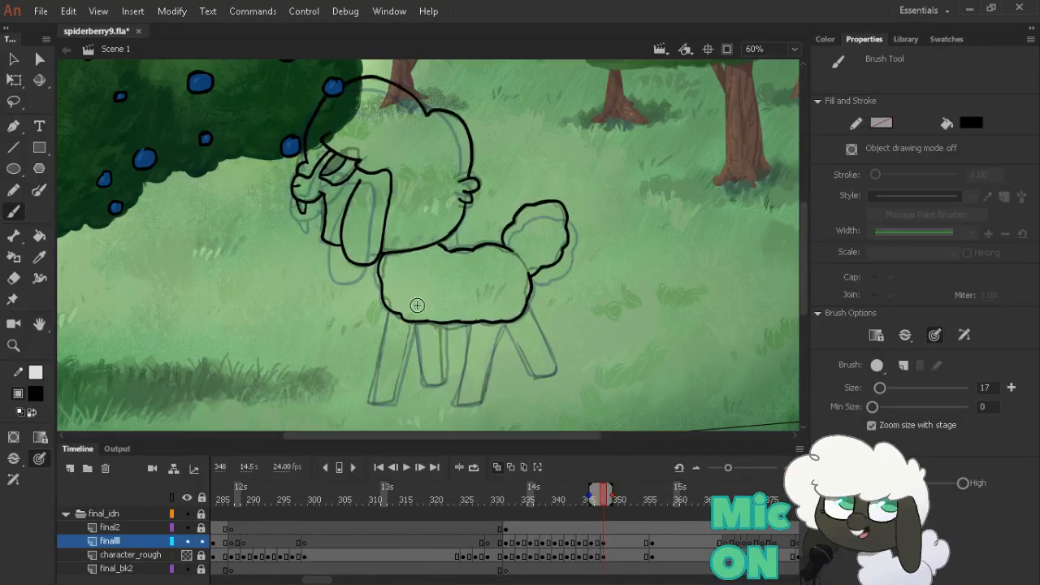
Ink the foremost front leg on frame 348 down to the hoof, comparing it with frame 346
{"action": "mouse_move", "coordinate": [389, 310]}
{"action": "left_mouse_down"}
{"action": "mouse_move", "coordinate": [374, 408]}
{"action": "mouse_move", "coordinate": [412, 368]}
{"action": "mouse_move", "coordinate": [398, 399]}
{"action": "mouse_move", "coordinate": [374, 404]}
{"action": "mouse_move", "coordinate": [404, 415]}
{"action": "mouse_move", "coordinate": [396, 403]}
{"action": "mouse_move", "coordinate": [421, 337]}
{"action": "left_mouse_up"}
{"action": "key", "text": "comma"}
{"action": "key", "text": "period"}
{"action": "key", "text": "comma"}
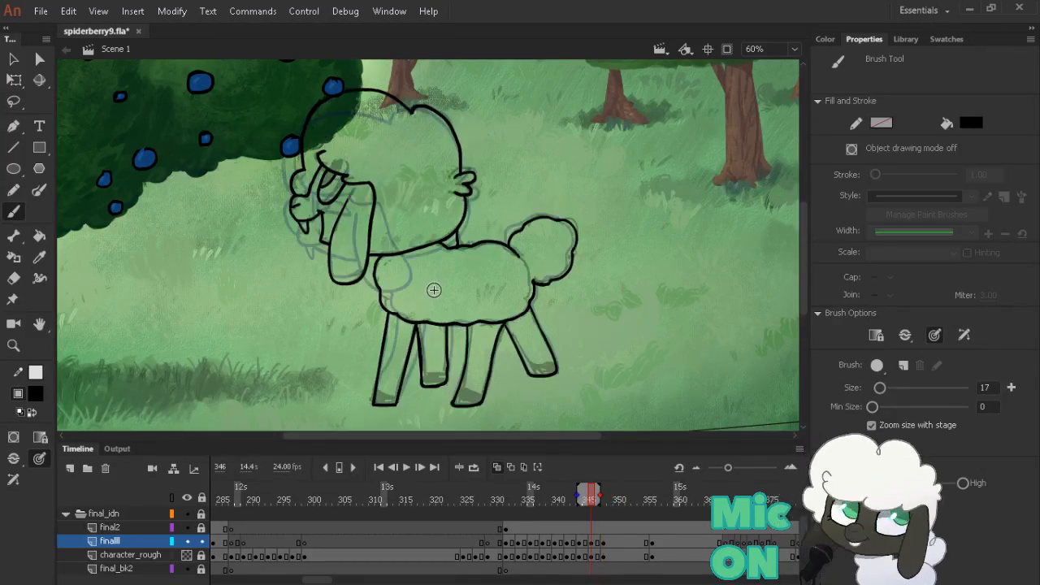
{"action": "key", "text": "period"}
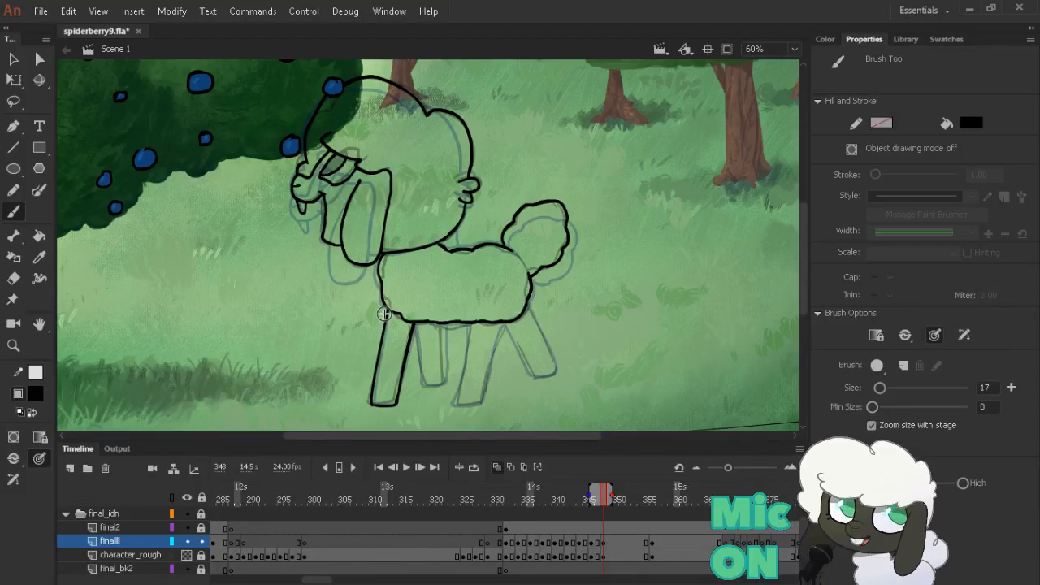
Hide the character_rough layer, turn off onion skinning and turn on loop playback around the lamb's frames
{"action": "left_click", "coordinate": [187, 554]}
{"action": "left_click", "coordinate": [527, 501]}
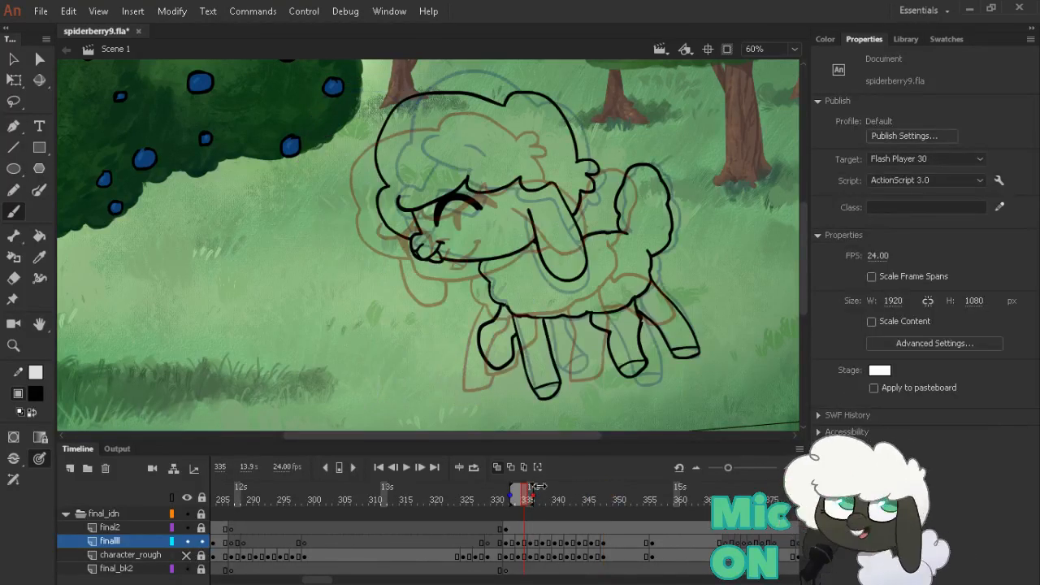
{"action": "key", "text": "alt+shift+l"}
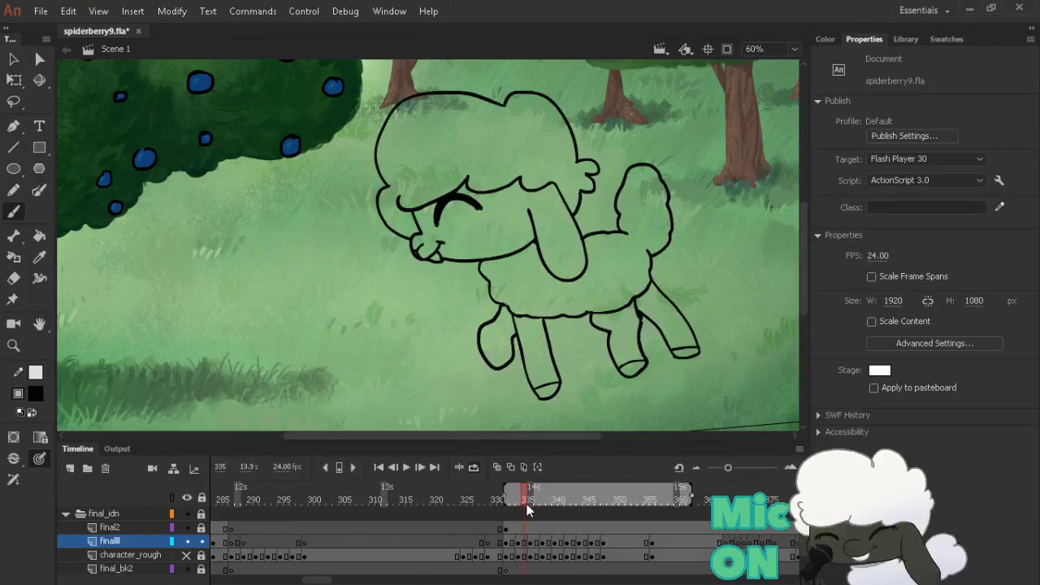
Play the looped linework animation and scrub through the frames around 348 to examine the motion
{"action": "key", "text": "Return"}
{"action": "key", "text": "Return"}
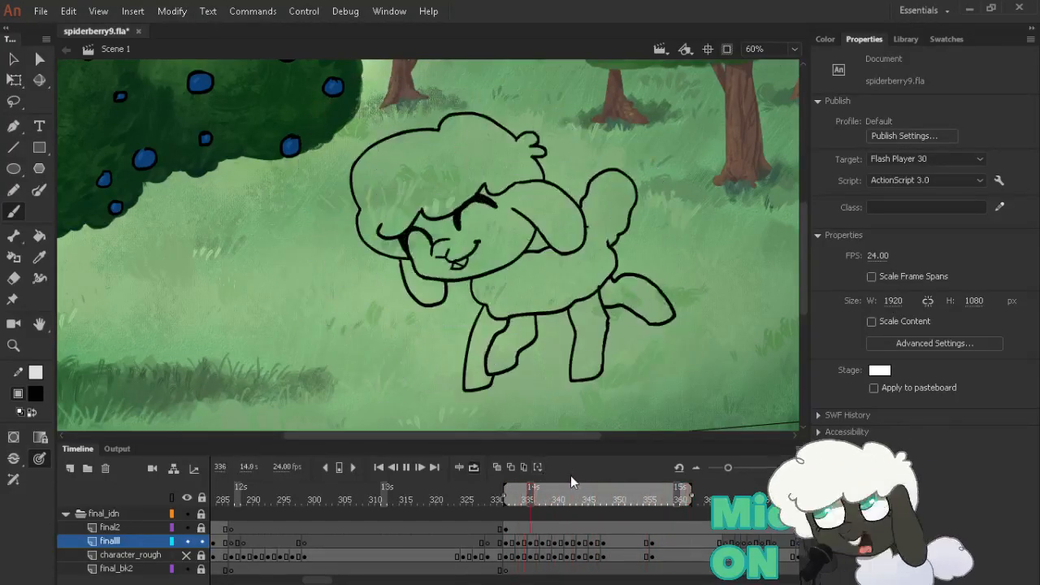
{"action": "left_click", "coordinate": [592, 500]}
{"action": "left_click_drag", "start_coordinate": [591, 499], "coordinate": [603, 500]}
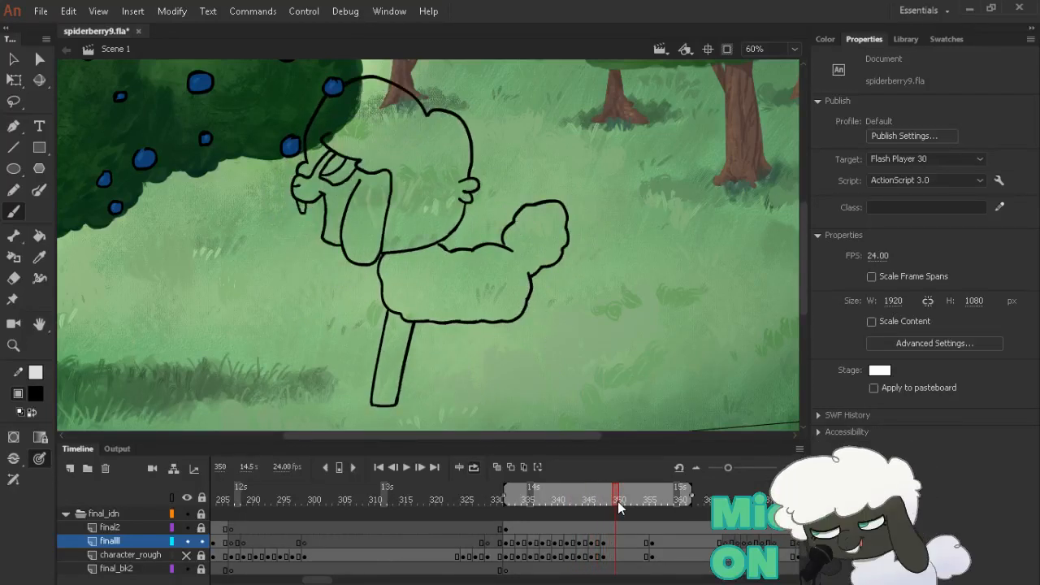
{"action": "key", "text": "Return"}
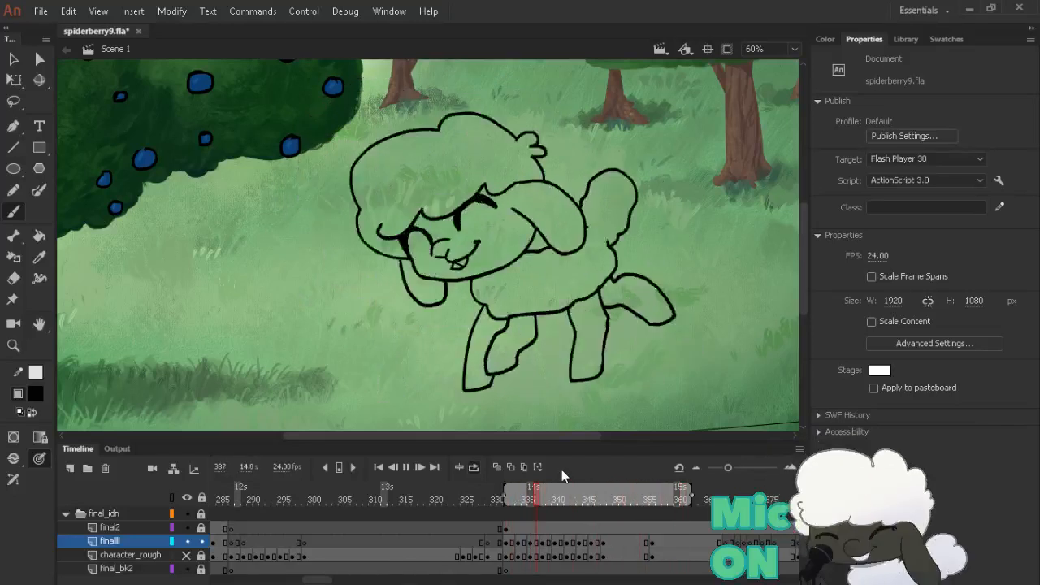
{"action": "key", "text": "Return"}
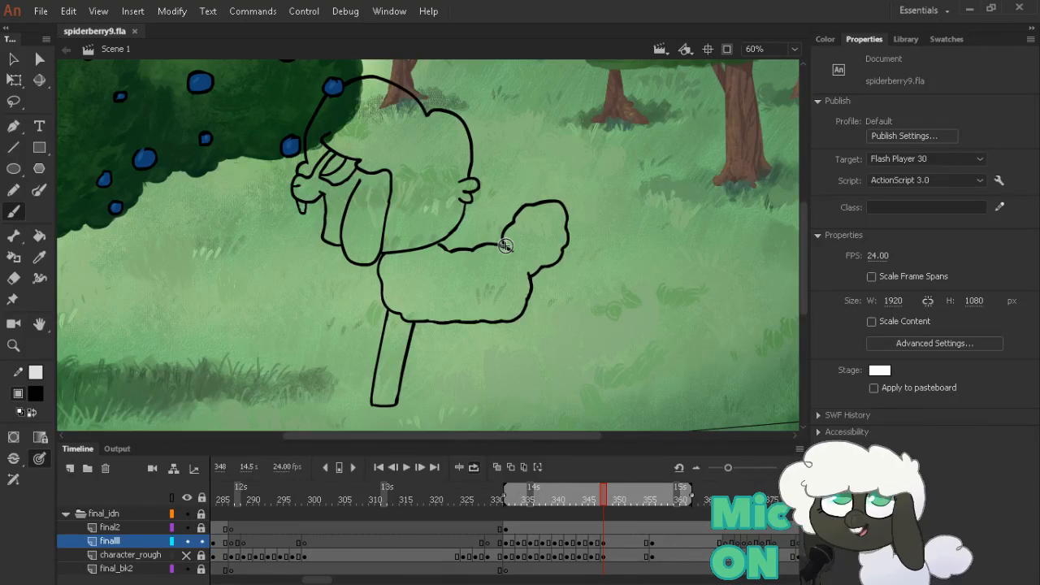
Step back and forth through the drawings around frames 346 and 348 to compare the head and body poses
{"action": "mouse_move", "coordinate": [600, 494]}
{"action": "left_mouse_down"}
{"action": "mouse_move", "coordinate": [587, 494]}
{"action": "mouse_move", "coordinate": [591, 484]}
{"action": "left_mouse_up"}
{"action": "key", "text": "period"}
{"action": "key", "text": "period"}
{"action": "key", "text": "comma"}
{"action": "key", "text": "comma"}
{"action": "key", "text": "comma"}
{"action": "key", "text": "comma"}
{"action": "key", "text": "period"}
{"action": "key", "text": "period"}
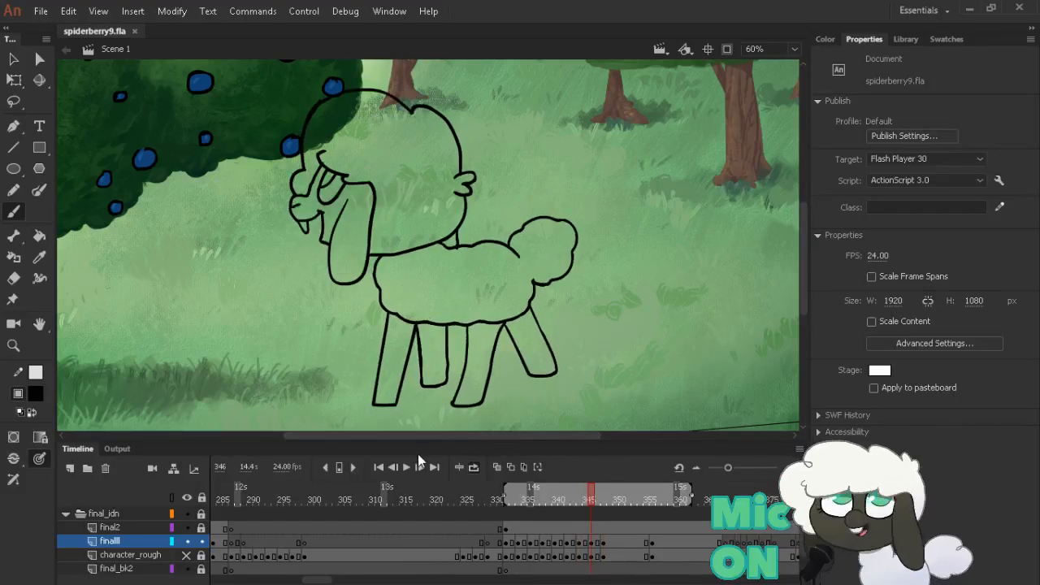
Turn onion skinning back on and step between frames 344, 346 and 348 to compare the lamb's leg poses
{"action": "left_click", "coordinate": [496, 469]}
{"action": "key", "text": "period"}
{"action": "key", "text": "period"}
{"action": "key", "text": "comma"}
{"action": "key", "text": "comma"}
{"action": "key", "text": "comma"}
{"action": "key", "text": "comma"}
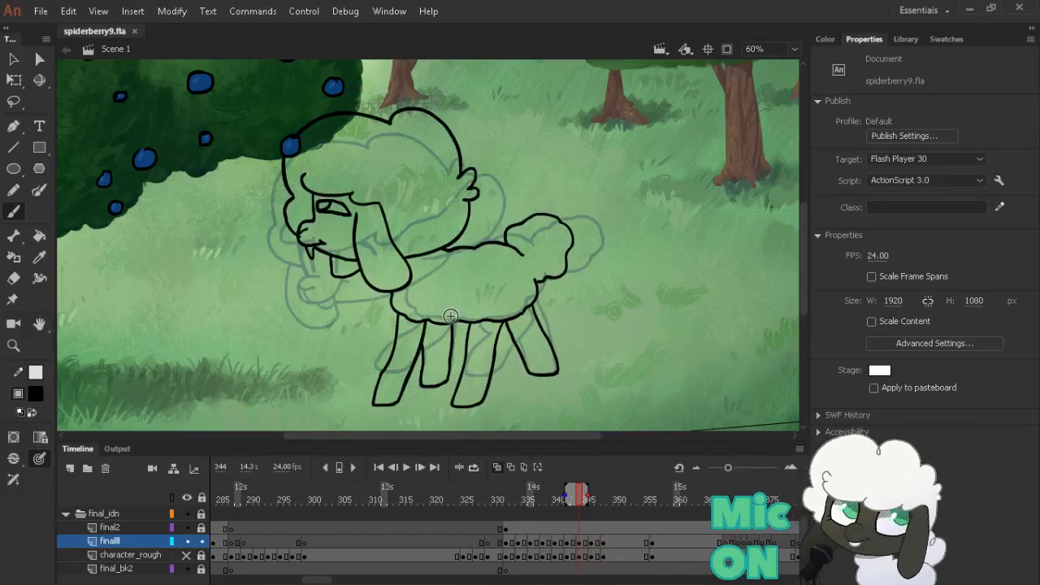
{"action": "key", "text": "period"}
{"action": "key", "text": "period"}
{"action": "key", "text": "period"}
{"action": "key", "text": "period"}
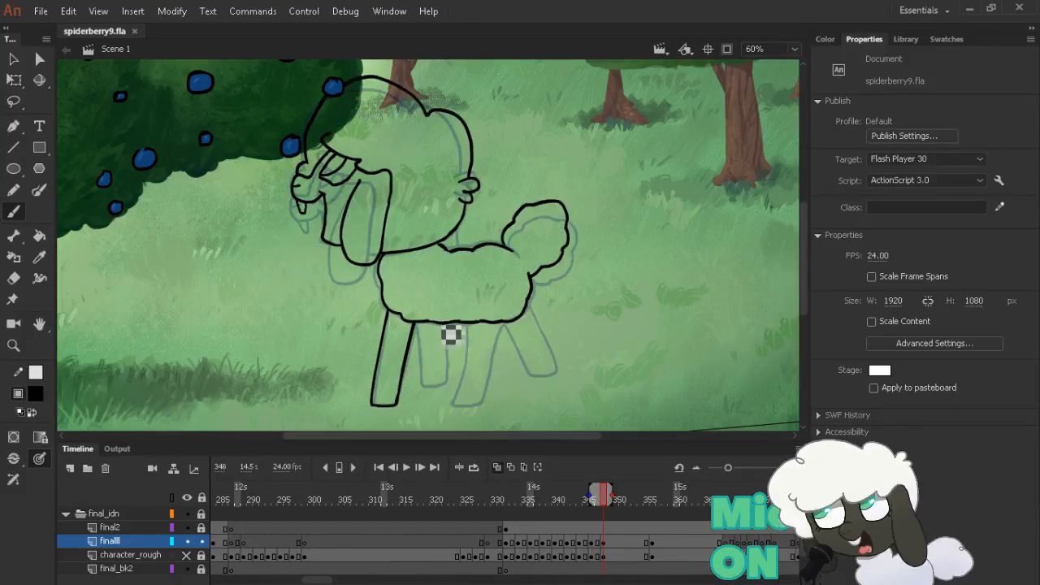
{"action": "key", "text": "comma"}
{"action": "key", "text": "comma"}
{"action": "key", "text": "period"}
{"action": "key", "text": "period"}
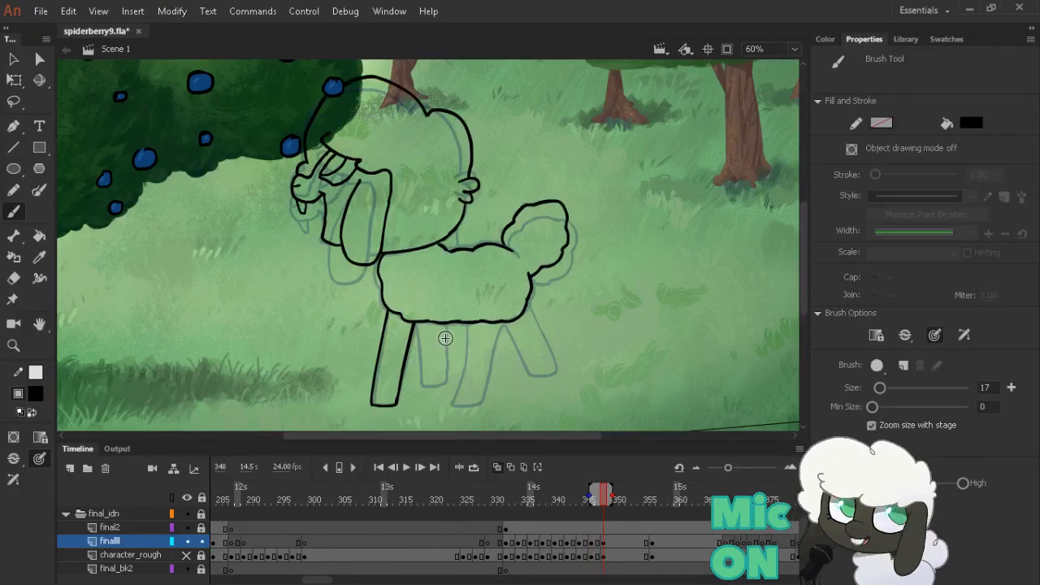
Ink the lamb's two middle legs on frame 348 down to their hooves, comparing them with frame 346 and cleaning the line with the Eraser
{"action": "mouse_move", "coordinate": [454, 358]}
{"action": "left_mouse_down"}
{"action": "mouse_move", "coordinate": [455, 391]}
{"action": "mouse_move", "coordinate": [434, 395]}
{"action": "mouse_move", "coordinate": [412, 318]}
{"action": "mouse_move", "coordinate": [431, 394]}
{"action": "mouse_move", "coordinate": [414, 351]}
{"action": "left_mouse_up"}
{"action": "key", "text": "comma"}
{"action": "key", "text": "comma"}
{"action": "key", "text": "period"}
{"action": "key", "text": "period"}
{"action": "key", "text": "ctrl+z"}
{"action": "mouse_move", "coordinate": [424, 386]}
{"action": "left_mouse_down"}
{"action": "mouse_move", "coordinate": [415, 352]}
{"action": "mouse_move", "coordinate": [425, 383]}
{"action": "mouse_move", "coordinate": [431, 365]}
{"action": "mouse_move", "coordinate": [413, 322]}
{"action": "mouse_move", "coordinate": [465, 334]}
{"action": "mouse_move", "coordinate": [473, 362]}
{"action": "mouse_move", "coordinate": [462, 413]}
{"action": "mouse_move", "coordinate": [489, 412]}
{"action": "left_mouse_up"}
{"action": "key", "text": "ctrl+z"}
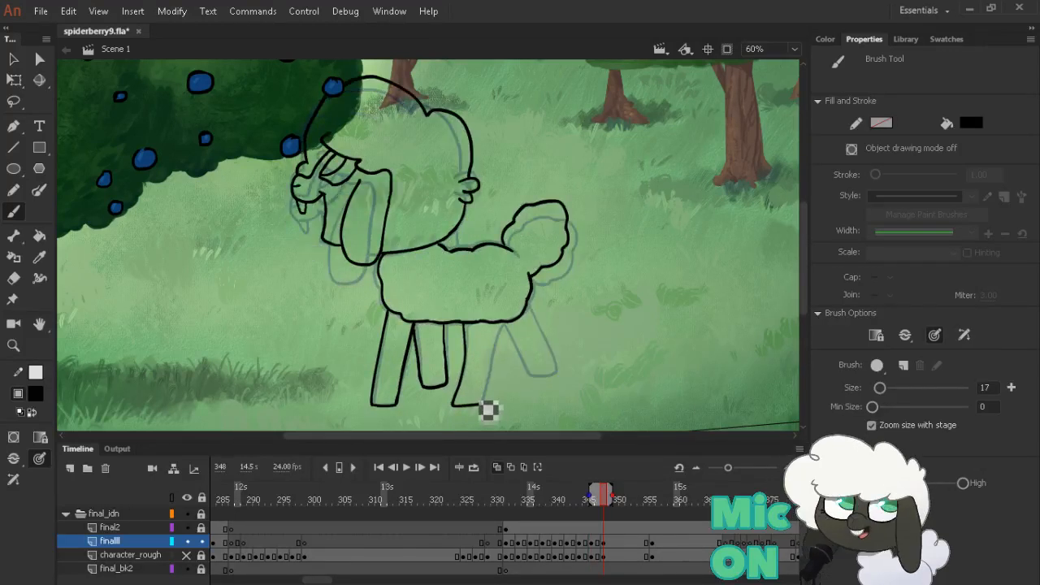
{"action": "mouse_move", "coordinate": [486, 370]}
{"action": "left_mouse_down"}
{"action": "mouse_move", "coordinate": [481, 403]}
{"action": "mouse_move", "coordinate": [493, 400]}
{"action": "mouse_move", "coordinate": [489, 356]}
{"action": "left_mouse_up"}
{"action": "key", "text": "e"}
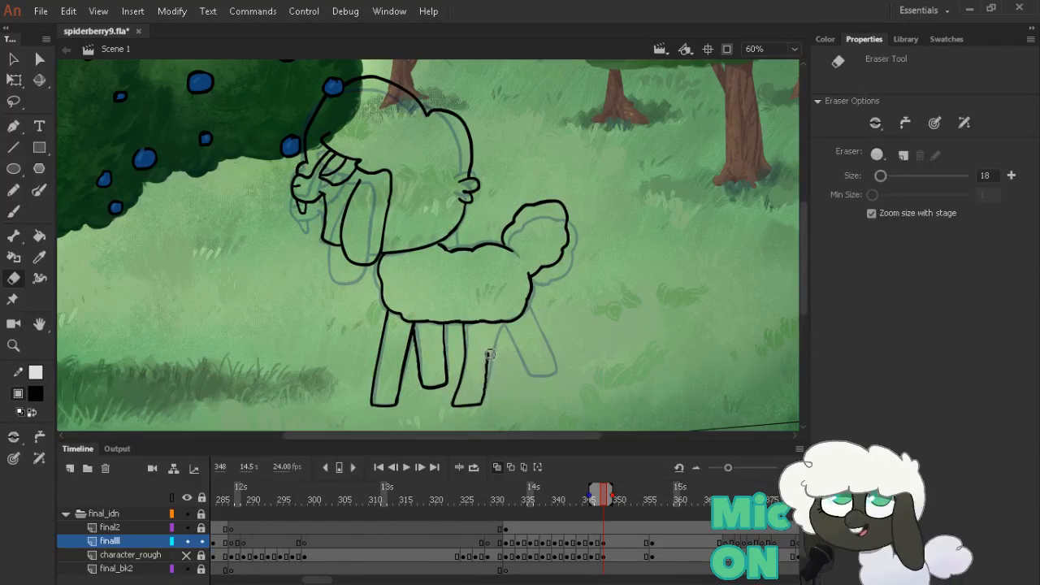
{"action": "key", "text": "b"}
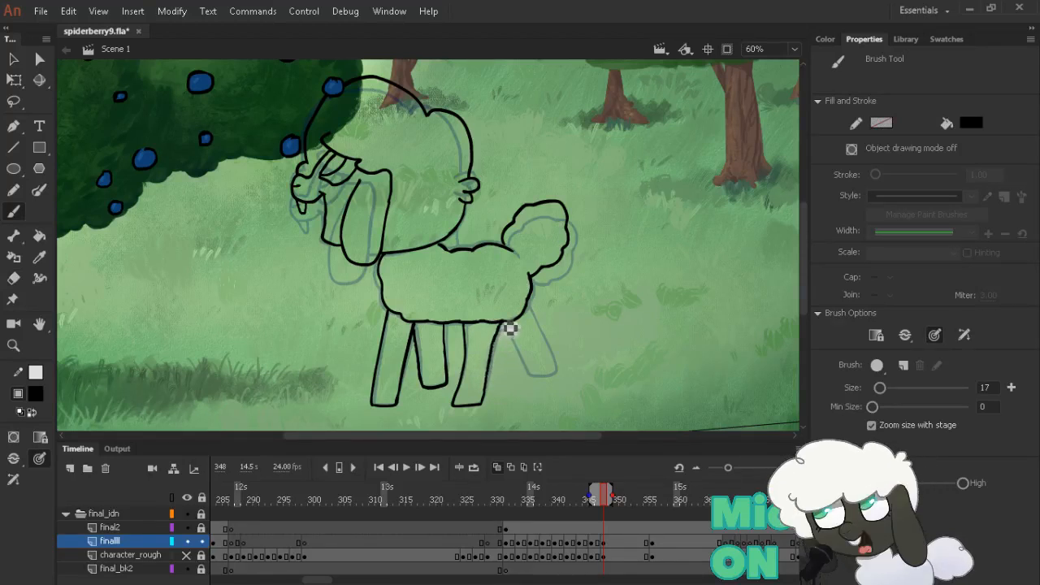
Ink the rearmost leg on frame 348 with its hoof, comparing it with frame 346, and thin its front edge with the Eraser
{"action": "key", "text": "comma"}
{"action": "key", "text": "comma"}
{"action": "key", "text": "period"}
{"action": "key", "text": "period"}
{"action": "key", "text": "comma"}
{"action": "key", "text": "comma"}
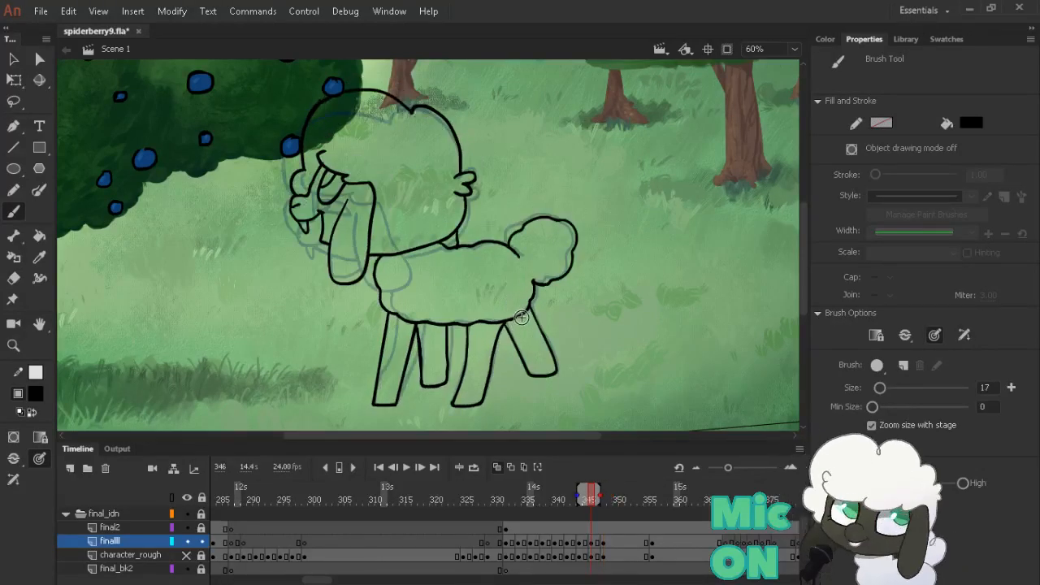
{"action": "key", "text": "period"}
{"action": "key", "text": "period"}
{"action": "left_click_drag", "start_coordinate": [526, 305], "coordinate": [565, 371]}
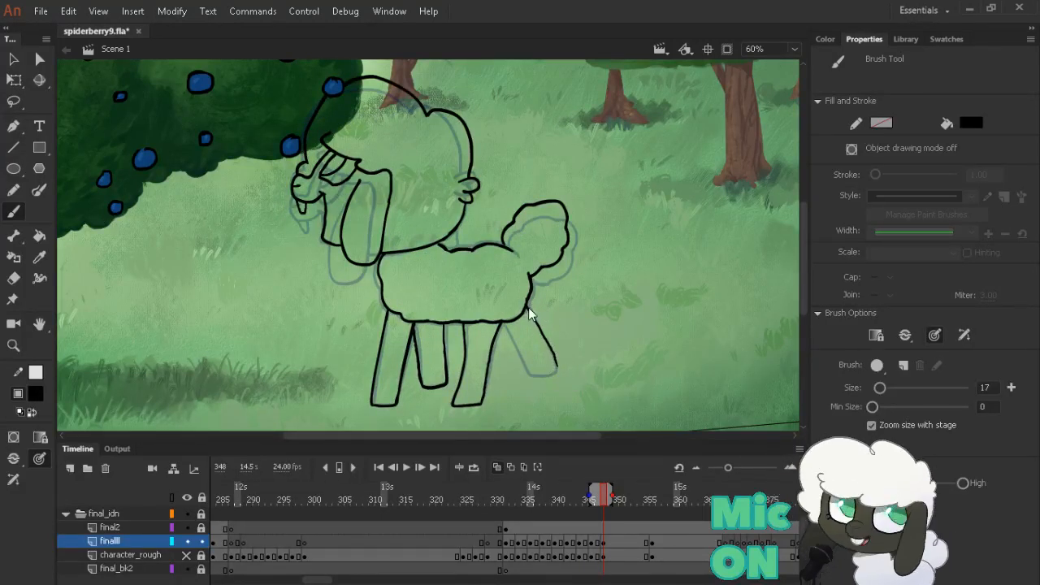
{"action": "key", "text": "ctrl+z"}
{"action": "left_click_drag", "start_coordinate": [527, 305], "coordinate": [553, 356]}
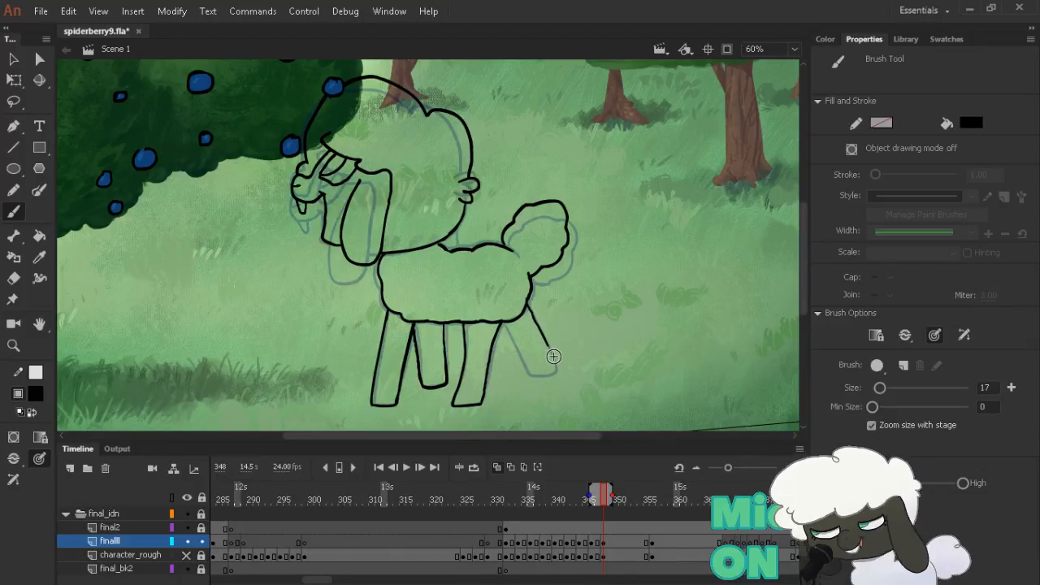
{"action": "key", "text": "ctrl+z"}
{"action": "mouse_move", "coordinate": [526, 304]}
{"action": "left_mouse_down"}
{"action": "mouse_move", "coordinate": [567, 378]}
{"action": "mouse_move", "coordinate": [541, 385]}
{"action": "mouse_move", "coordinate": [504, 326]}
{"action": "mouse_move", "coordinate": [526, 360]}
{"action": "left_mouse_up"}
{"action": "key", "text": "e"}
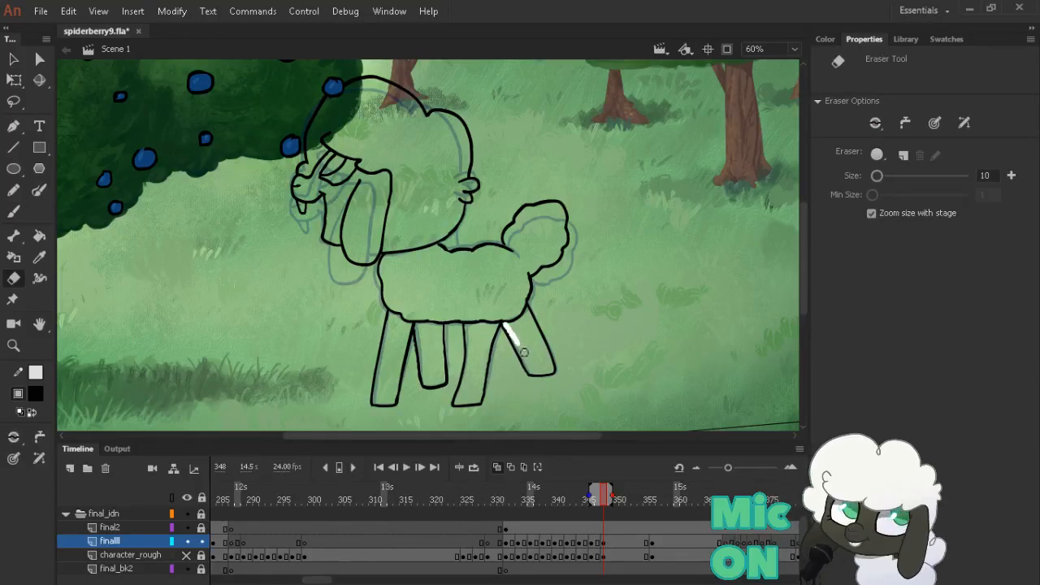
{"action": "left_click_drag", "start_coordinate": [524, 352], "coordinate": [526, 356]}
{"action": "key", "text": "b"}
Show the character_rough layer and switch between frames 348 and 356 to compare the linework with the rough sketch
{"action": "key", "text": "alt+comma"}
{"action": "key", "text": "alt+period"}
{"action": "key", "text": "alt+period"}
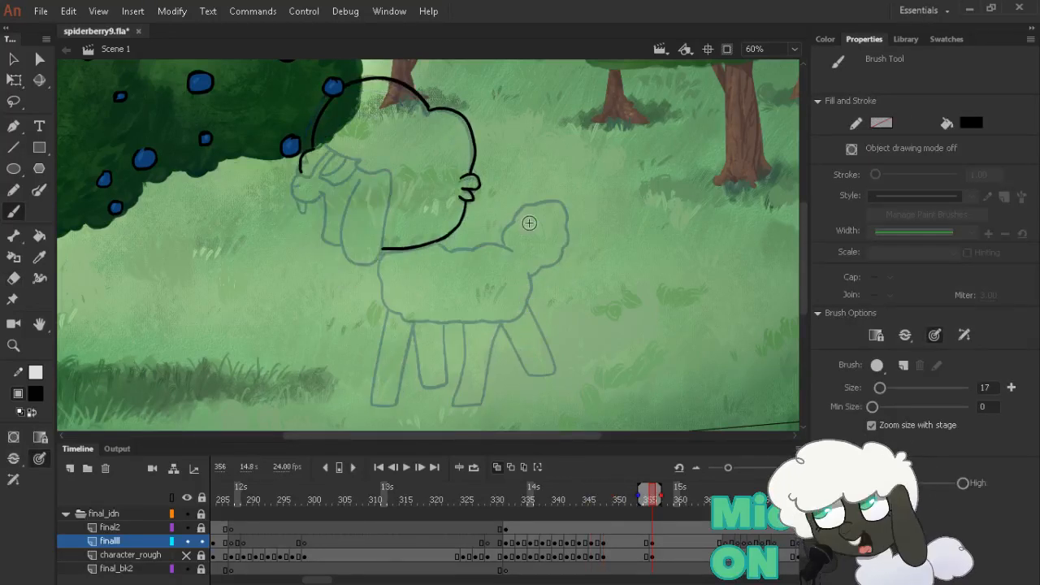
{"action": "key", "text": "alt+comma"}
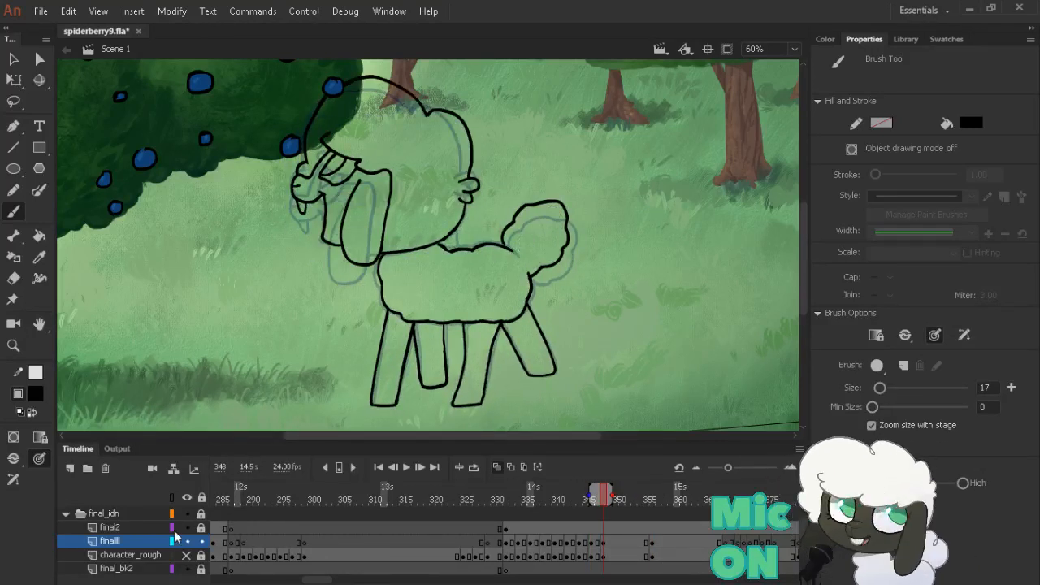
{"action": "left_click", "coordinate": [189, 556]}
{"action": "key", "text": "alt+period"}
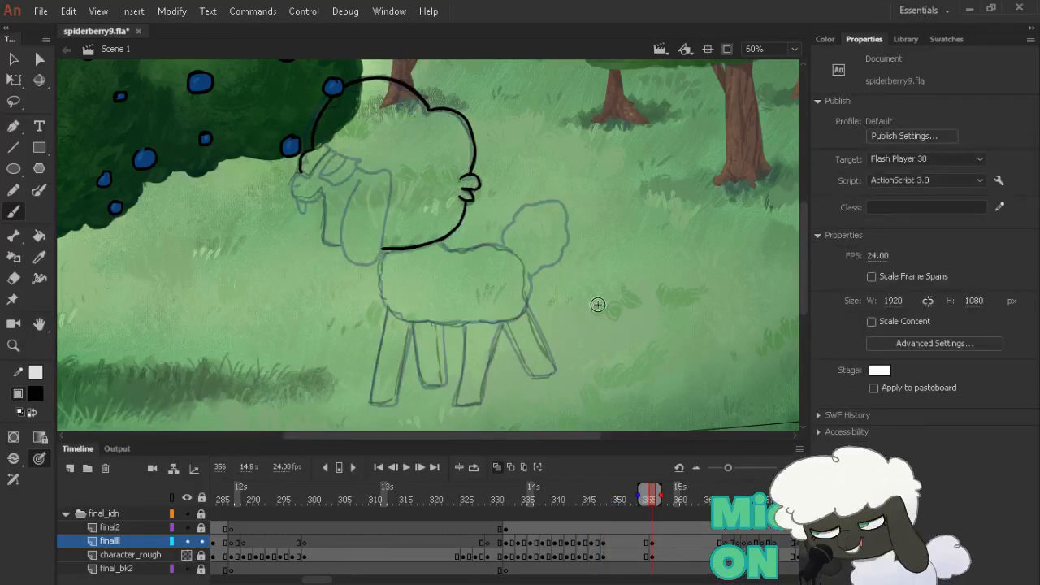
{"action": "key", "text": "Return"}
{"action": "key", "text": "alt+comma"}
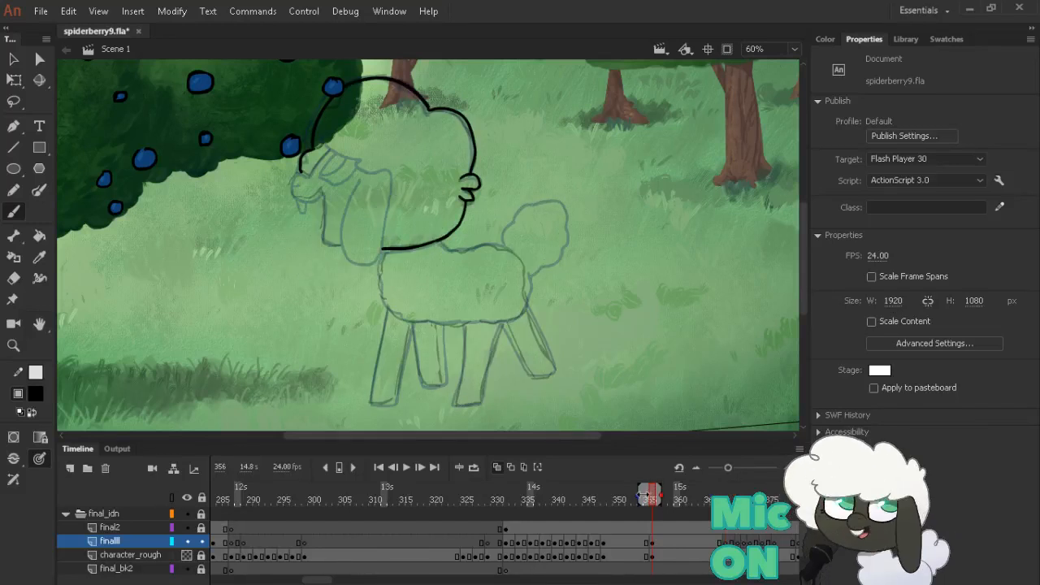
{"action": "key", "text": "alt+comma"}
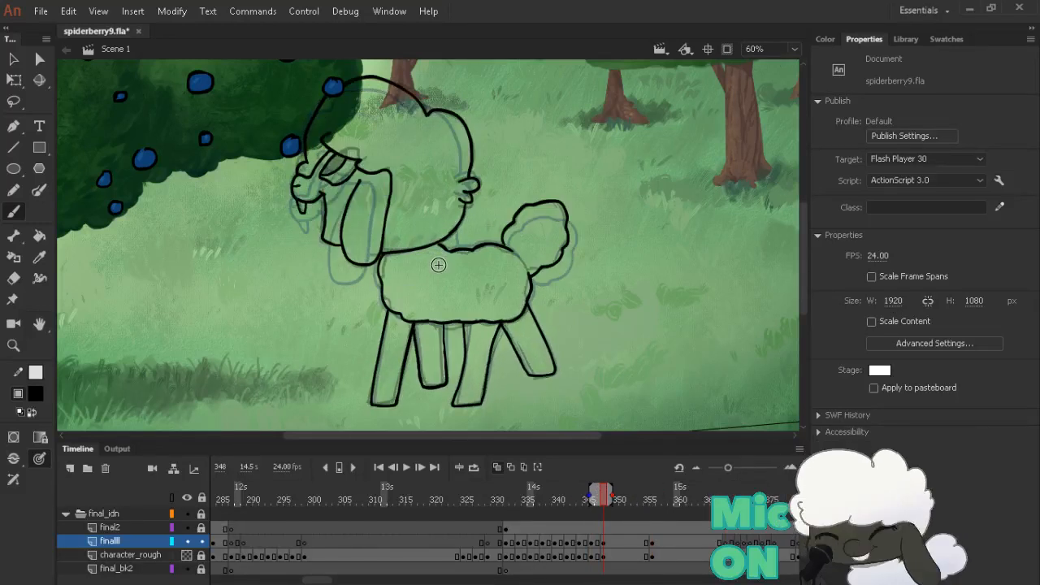
Go to the line drawing at frame 142 on the finalll layer
{"action": "key", "text": "alt+comma"}
{"action": "key", "text": "alt+comma"}
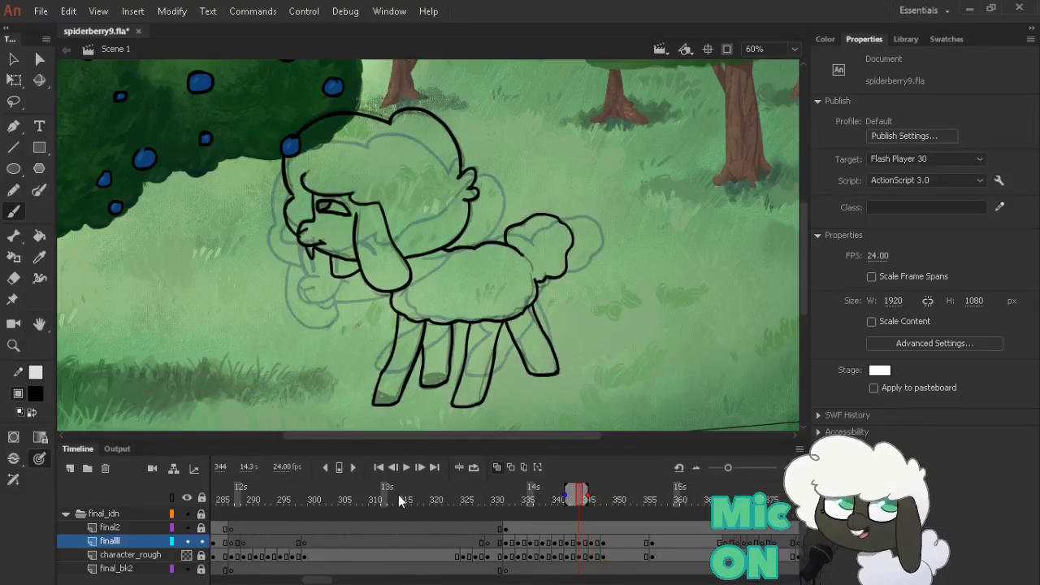
{"action": "left_click", "coordinate": [315, 579]}
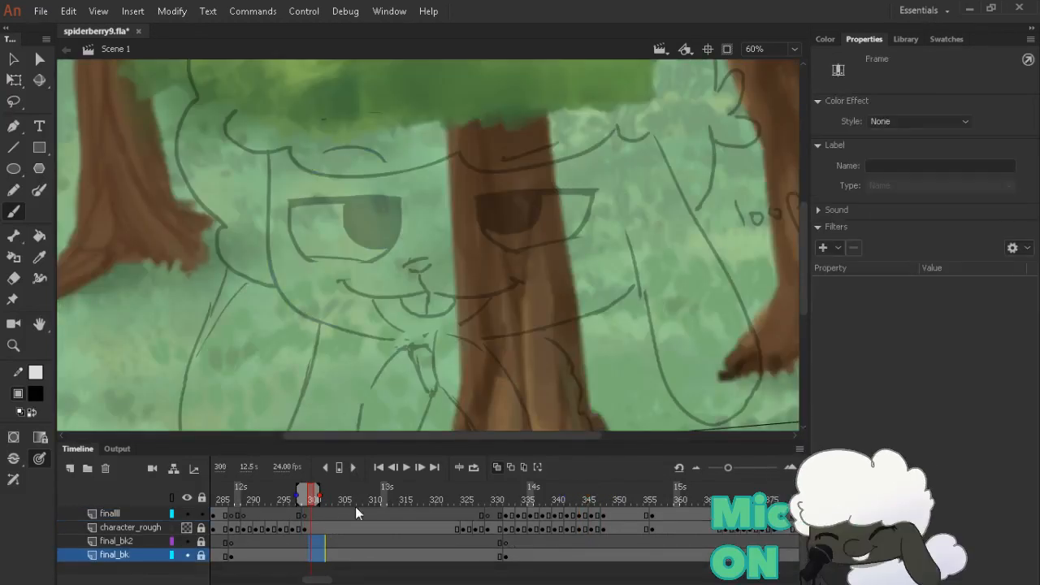
{"action": "scroll", "coordinate": [130, 540], "scroll_direction": "up", "scroll_amount": 2}
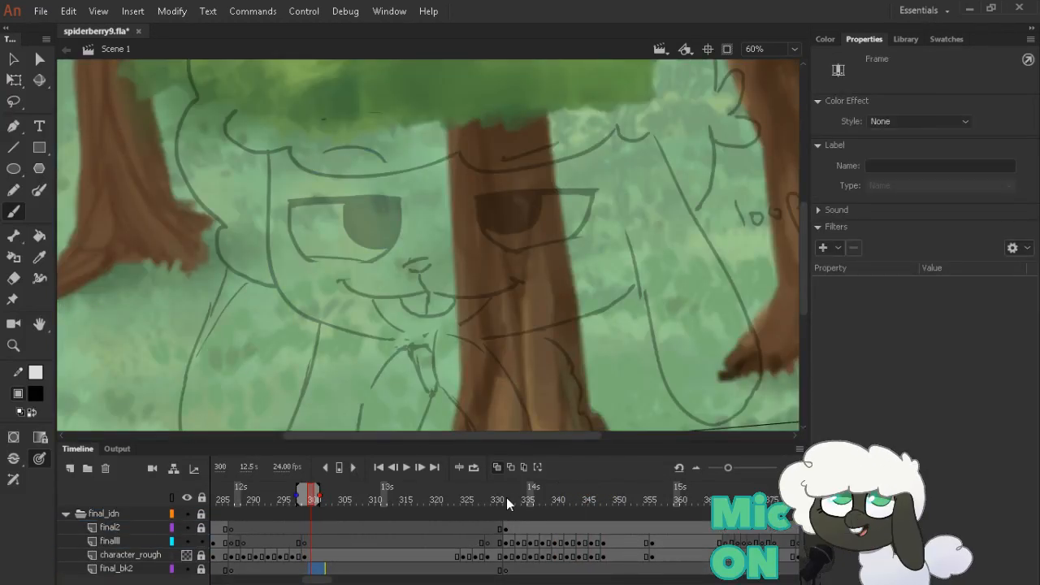
{"action": "left_click_drag", "start_coordinate": [506, 499], "coordinate": [530, 499]}
{"action": "left_click_drag", "start_coordinate": [327, 580], "coordinate": [276, 573]}
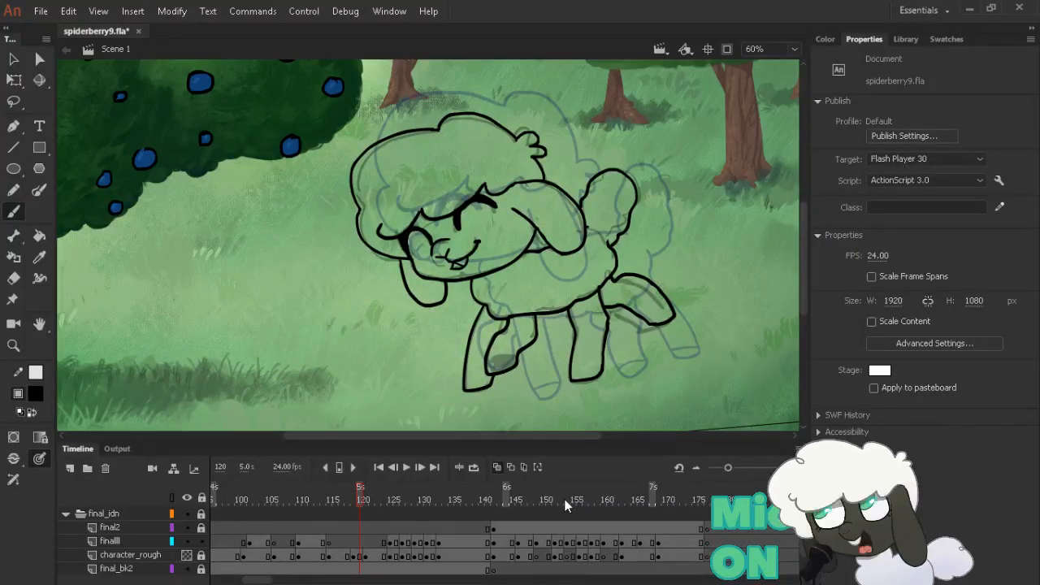
{"action": "left_click", "coordinate": [508, 505]}
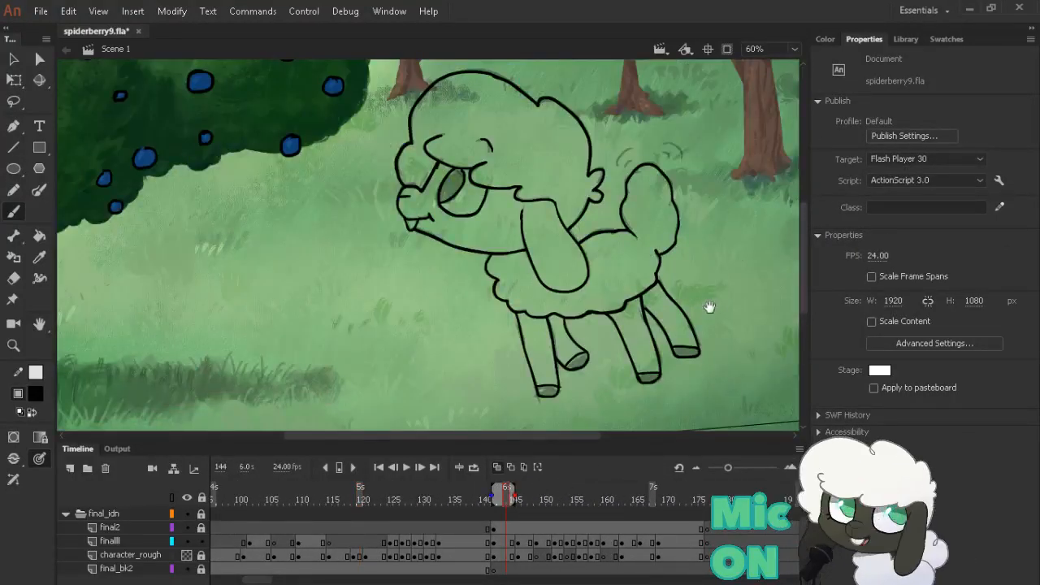
{"action": "mouse_move", "coordinate": [709, 306]}
{"action": "left_mouse_down"}
{"action": "mouse_move", "coordinate": [464, 349]}
{"action": "mouse_move", "coordinate": [504, 360]}
{"action": "left_mouse_up"}
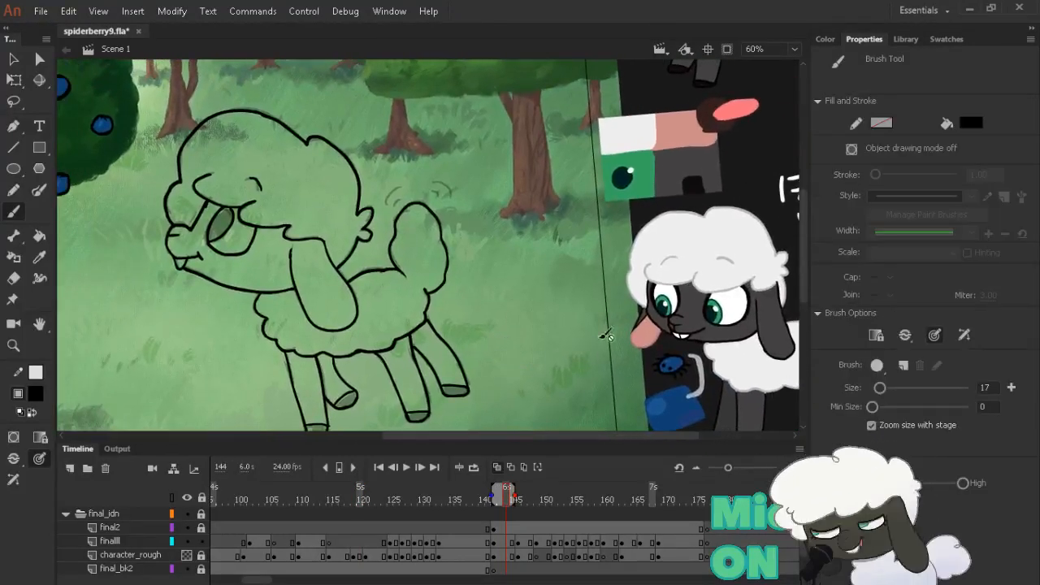
{"action": "left_click", "coordinate": [490, 542]}
{"action": "key", "text": "e"}
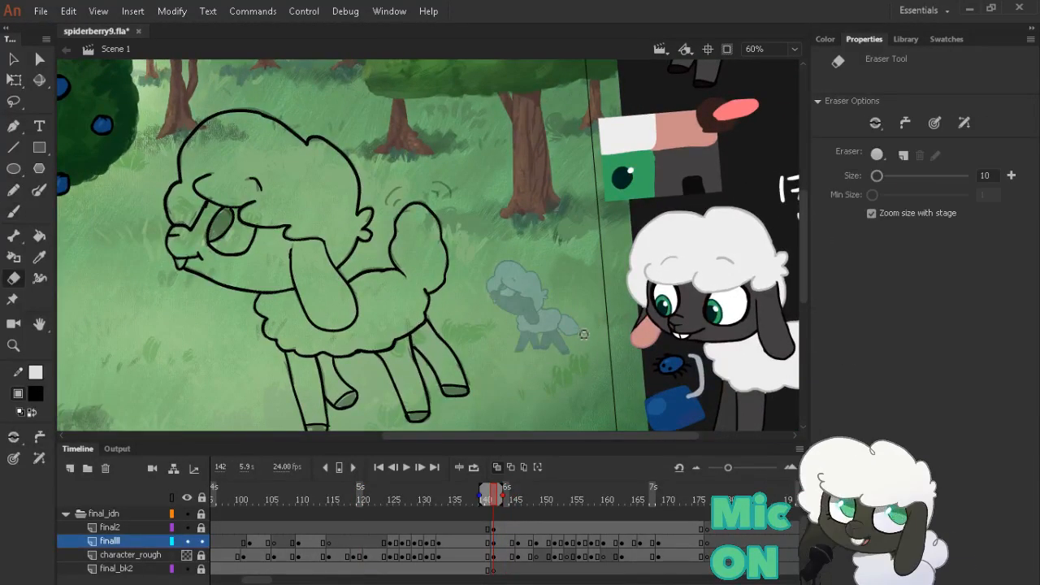
Fill the sheep's head wool and body wool with white (#EEEEEE) on frames 142 and 146
{"action": "key", "text": "k"}
{"action": "left_click", "coordinate": [346, 207]}
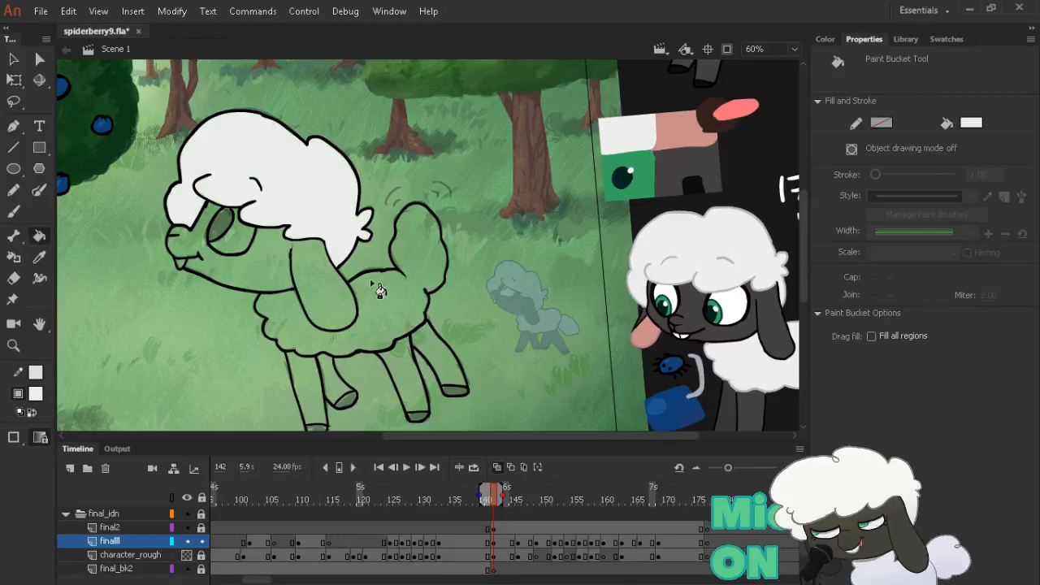
{"action": "left_click", "coordinate": [392, 305]}
{"action": "key", "text": "shift+period"}
{"action": "left_click", "coordinate": [366, 275]}
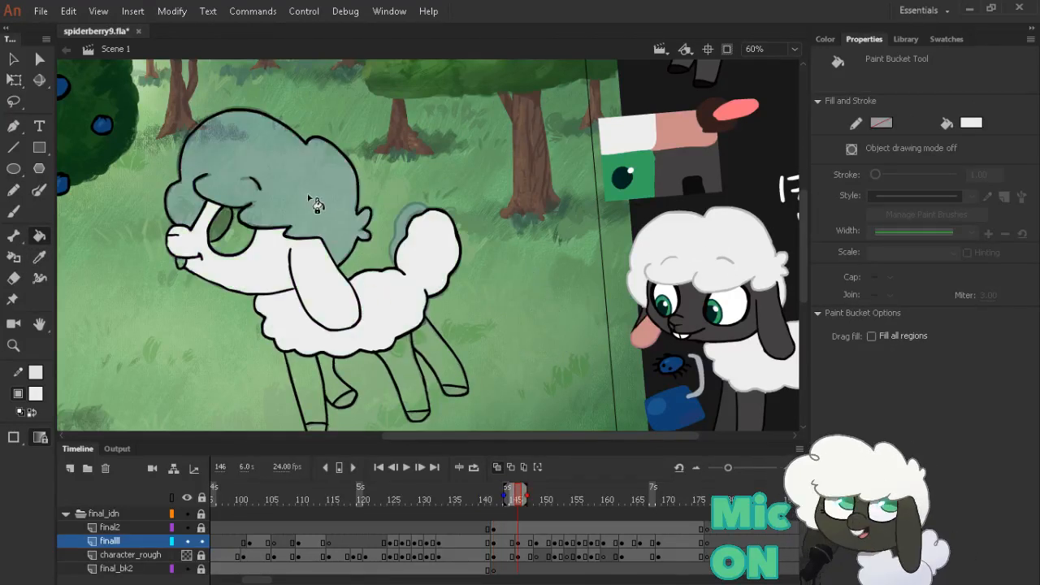
{"action": "left_click", "coordinate": [317, 204]}
Fill the body wool and head wool with the same white on the keyframes at 149 and 152
{"action": "key", "text": "shift+period"}
{"action": "left_click", "coordinate": [396, 299]}
{"action": "left_click", "coordinate": [325, 198]}
{"action": "key", "text": "shift+period"}
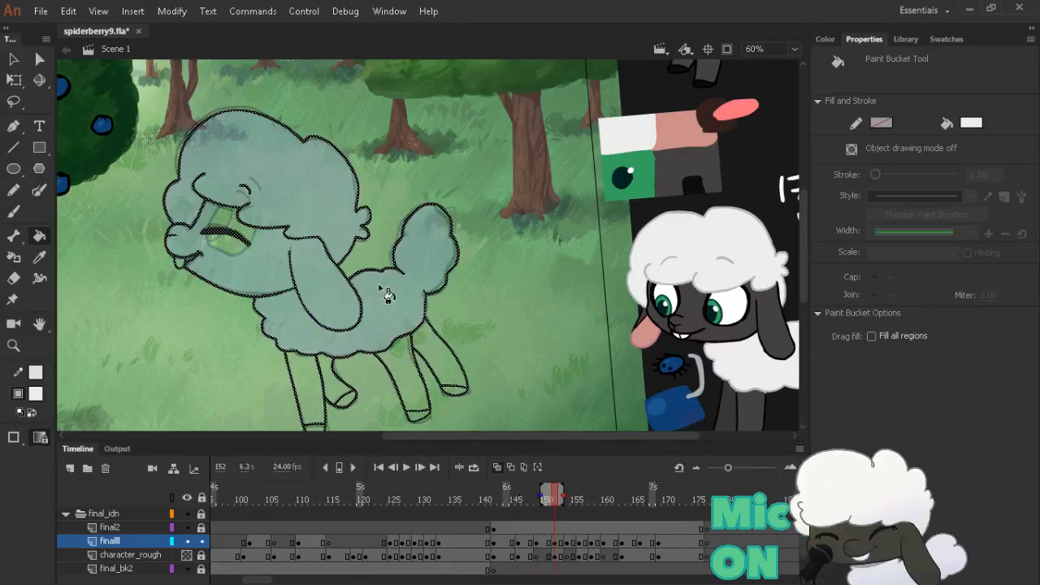
{"action": "left_click", "coordinate": [366, 277]}
{"action": "left_click", "coordinate": [337, 232]}
Fill the body wool and head wool white on the keyframes at 154 and 156
{"action": "key", "text": "shift+period"}
{"action": "left_click", "coordinate": [393, 301]}
{"action": "left_click", "coordinate": [340, 221]}
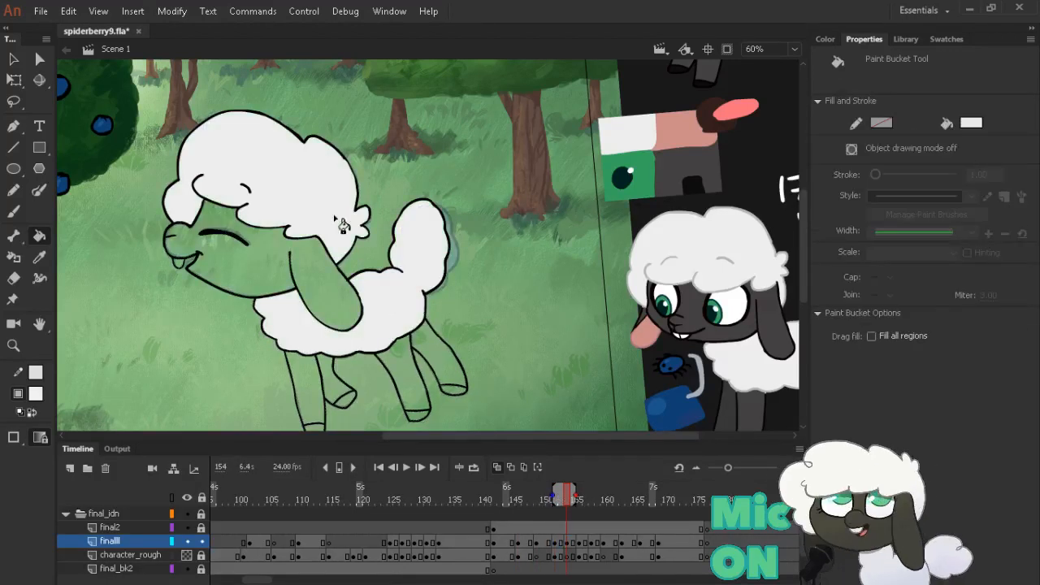
{"action": "key", "text": "shift+period"}
{"action": "left_click", "coordinate": [394, 301]}
{"action": "left_click", "coordinate": [314, 204]}
Fill the body wool and head wool white on the keyframes at 158 and 160
{"action": "key", "text": "shift+period"}
{"action": "left_click", "coordinate": [394, 298]}
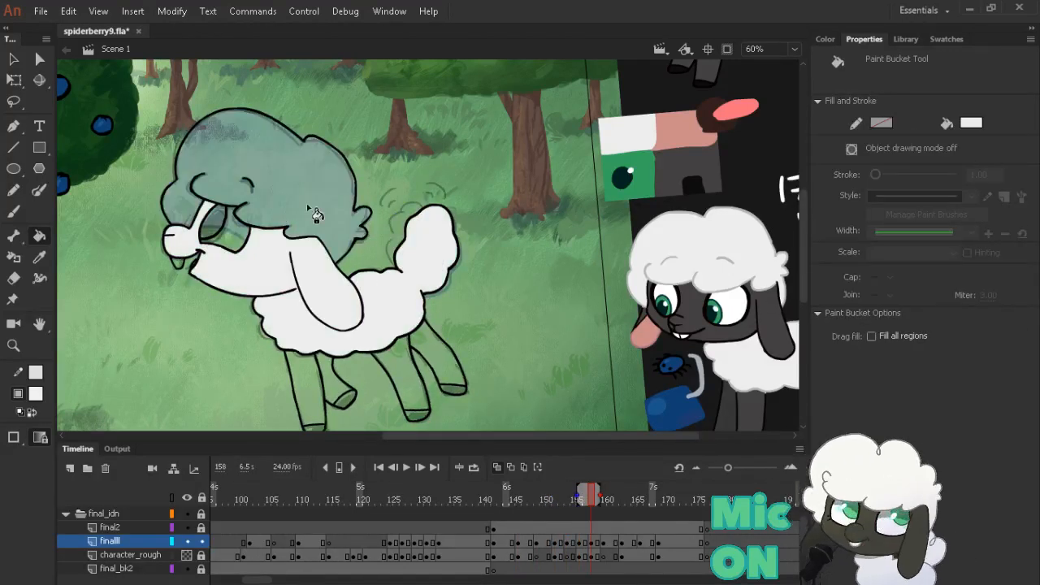
{"action": "left_click", "coordinate": [313, 213]}
{"action": "key", "text": "shift+period"}
{"action": "left_click", "coordinate": [389, 296]}
{"action": "left_click", "coordinate": [318, 215]}
Fill the body wool and head wool white on the keyframes at 163 and 166
{"action": "key", "text": "shift+period"}
{"action": "left_click", "coordinate": [382, 291]}
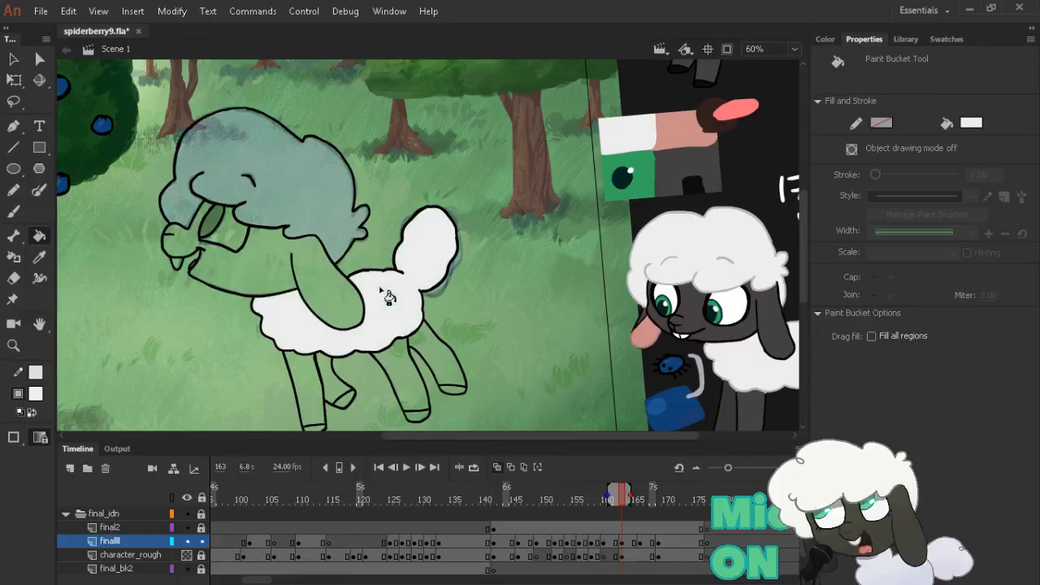
{"action": "left_click", "coordinate": [309, 200]}
{"action": "key", "text": "shift+period"}
{"action": "left_click", "coordinate": [389, 294]}
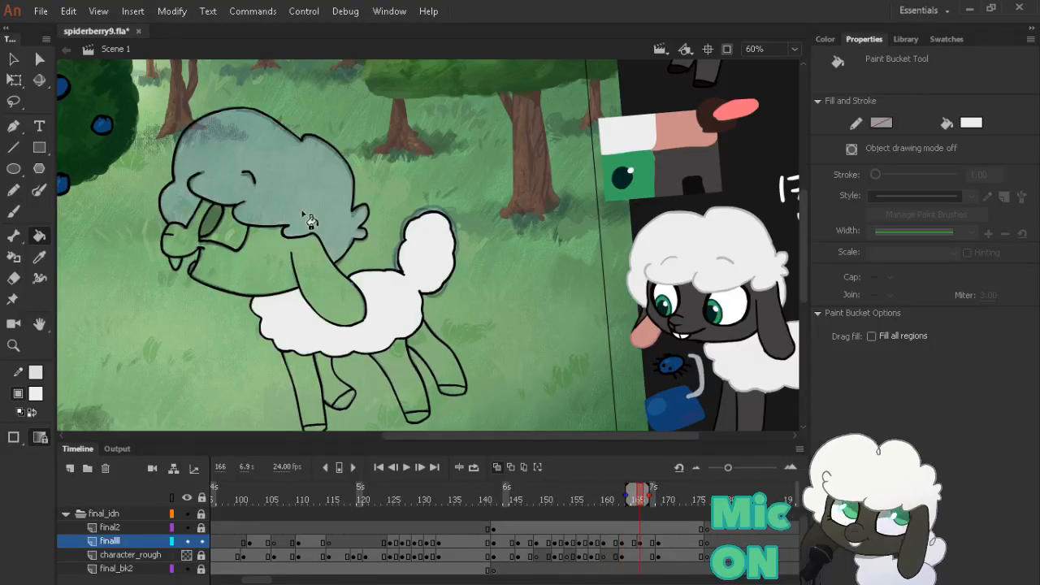
{"action": "left_click", "coordinate": [313, 219]}
{"action": "key", "text": "shift+period"}
Return to frame 154 and set the brush colour to black (#000000) for touching up the face outlines
{"action": "key", "text": "alt+comma"}
{"action": "key", "text": "alt+comma"}
{"action": "key", "text": "alt+comma"}
{"action": "key", "text": "alt+comma"}
{"action": "key", "text": "alt+comma"}
{"action": "key", "text": "alt+comma"}
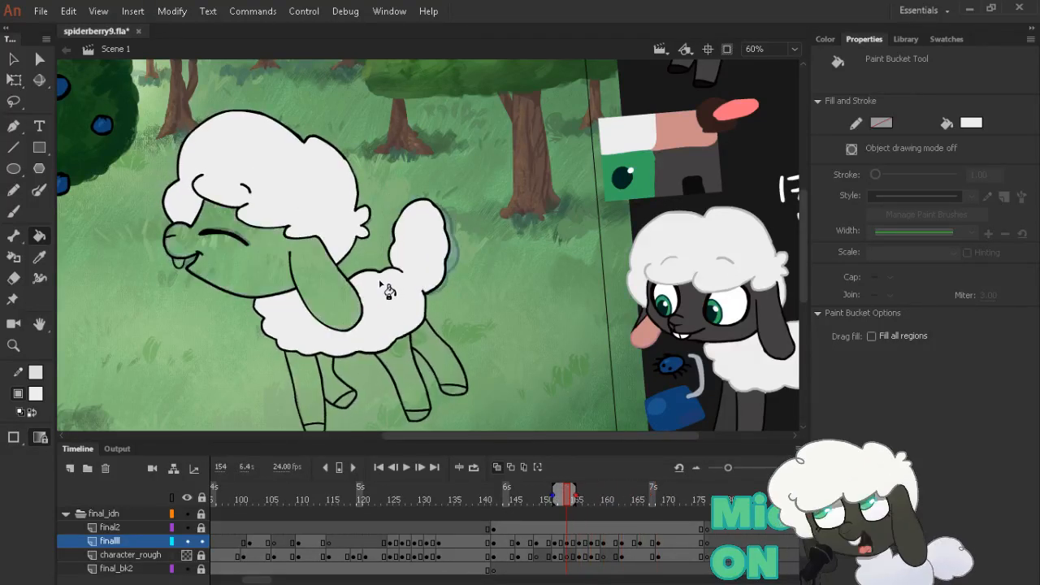
{"action": "left_click", "coordinate": [826, 40]}
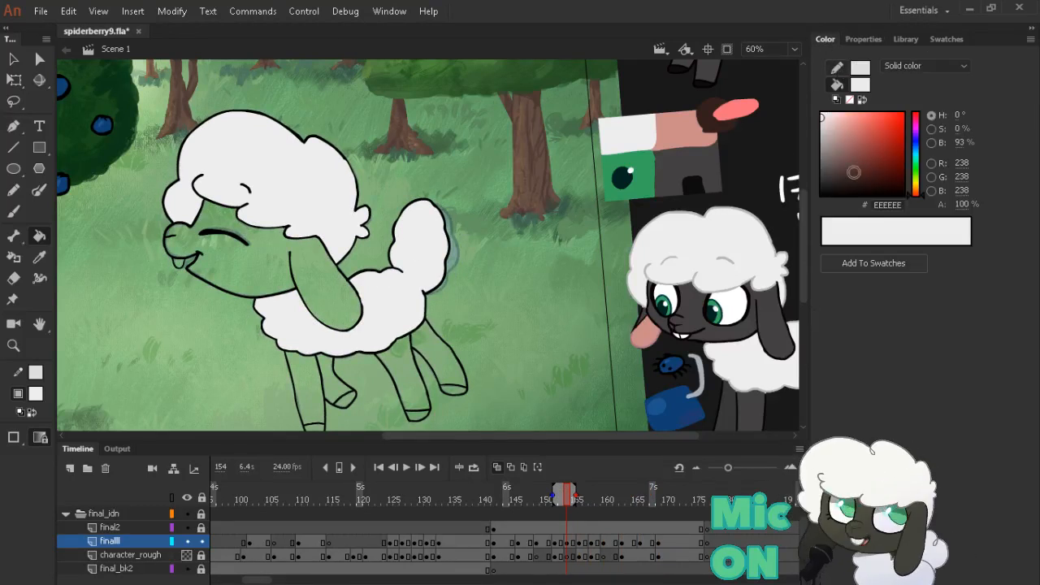
{"action": "left_click_drag", "start_coordinate": [853, 173], "coordinate": [822, 196]}
{"action": "key", "text": "b"}
{"action": "left_click", "coordinate": [287, 264], "text": "ctrl"}
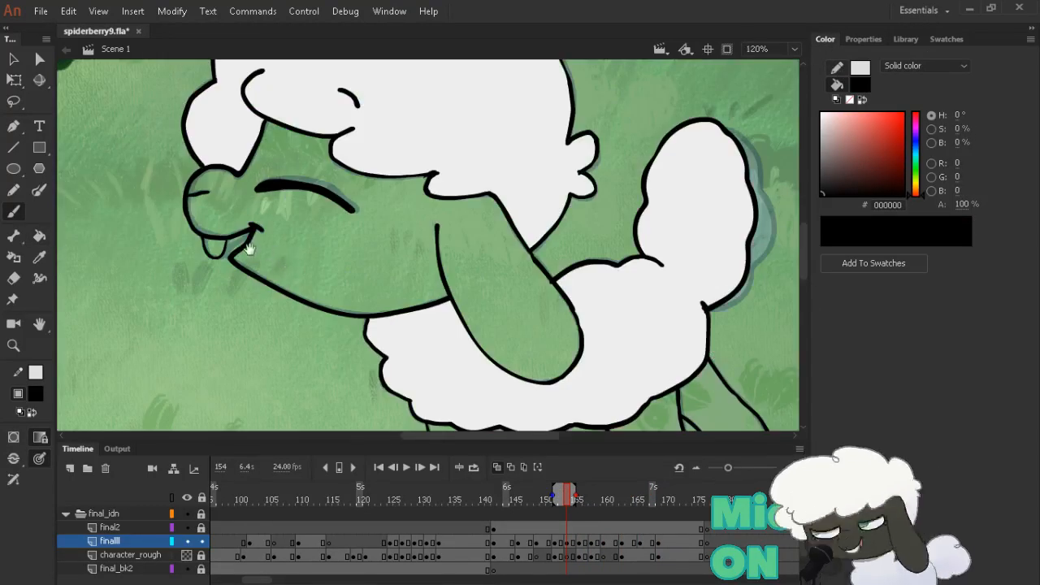
{"action": "left_click_drag", "start_coordinate": [251, 249], "coordinate": [232, 289]}
Close the gap between the jaw line and the ear on frame 158 with a short black brush stroke
{"action": "key", "text": "alt+period"}
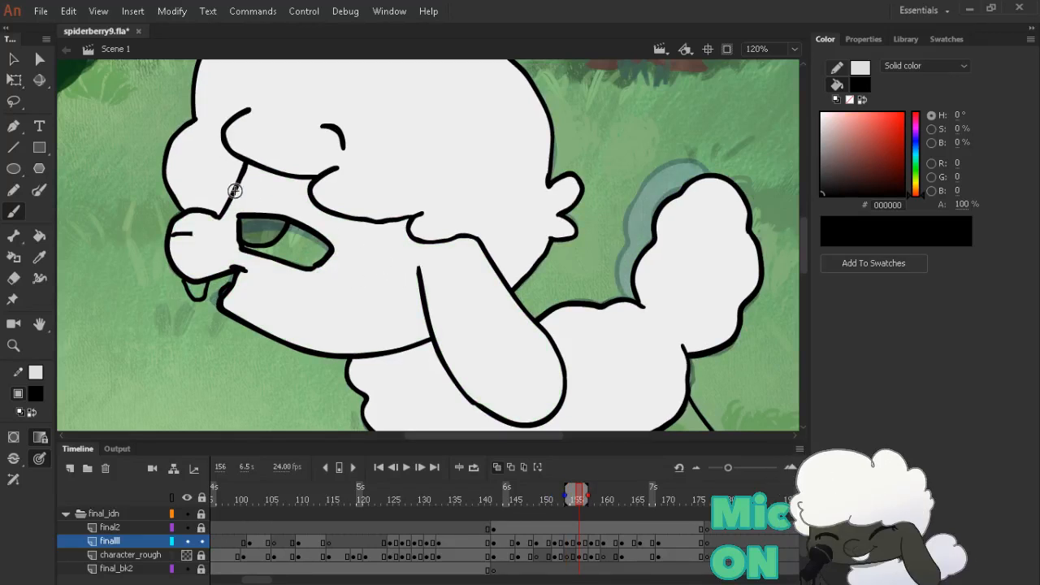
{"action": "key", "text": "alt+period"}
{"action": "key", "text": "alt+period"}
{"action": "key", "text": "alt+comma"}
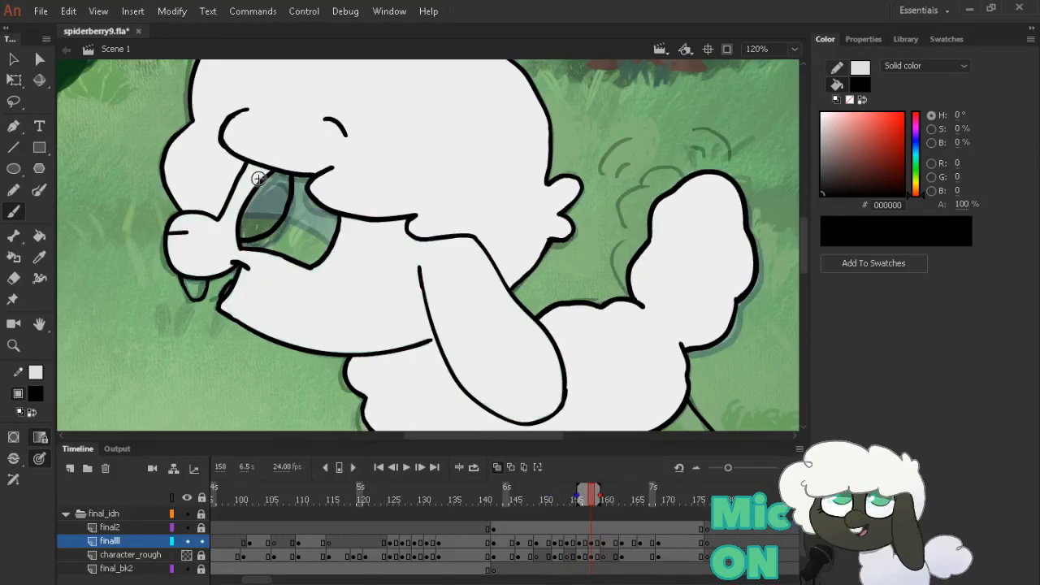
{"action": "left_click_drag", "start_coordinate": [426, 344], "coordinate": [435, 341]}
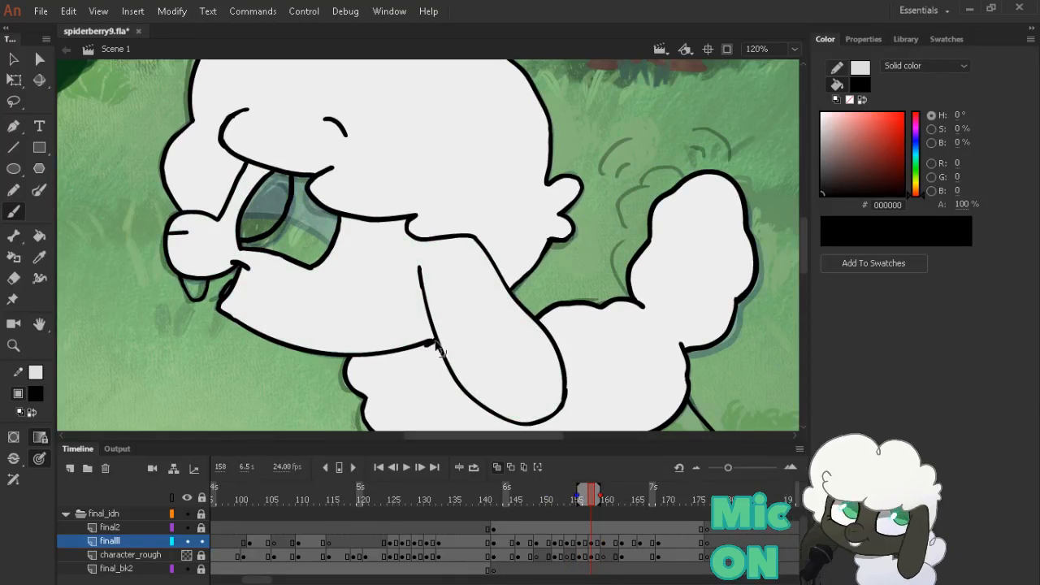
Step through the earlier frames back to 146 and examine the face, jaw and ear outlines for gaps
{"action": "key", "text": "alt+comma"}
{"action": "key", "text": "alt+comma"}
{"action": "key", "text": "alt+comma"}
{"action": "key", "text": "alt+comma"}
{"action": "key", "text": "alt+comma"}
{"action": "key", "text": "alt+comma"}
{"action": "key", "text": "alt+comma"}
{"action": "key", "text": "alt+comma"}
{"action": "key", "text": "alt+comma"}
{"action": "key", "text": "alt+comma"}
{"action": "key", "text": "alt+comma"}
{"action": "key", "text": "alt+comma"}
{"action": "key", "text": "alt+comma"}
{"action": "key", "text": "alt+comma"}
{"action": "key", "text": "alt+comma"}
{"action": "key", "text": "alt+comma"}
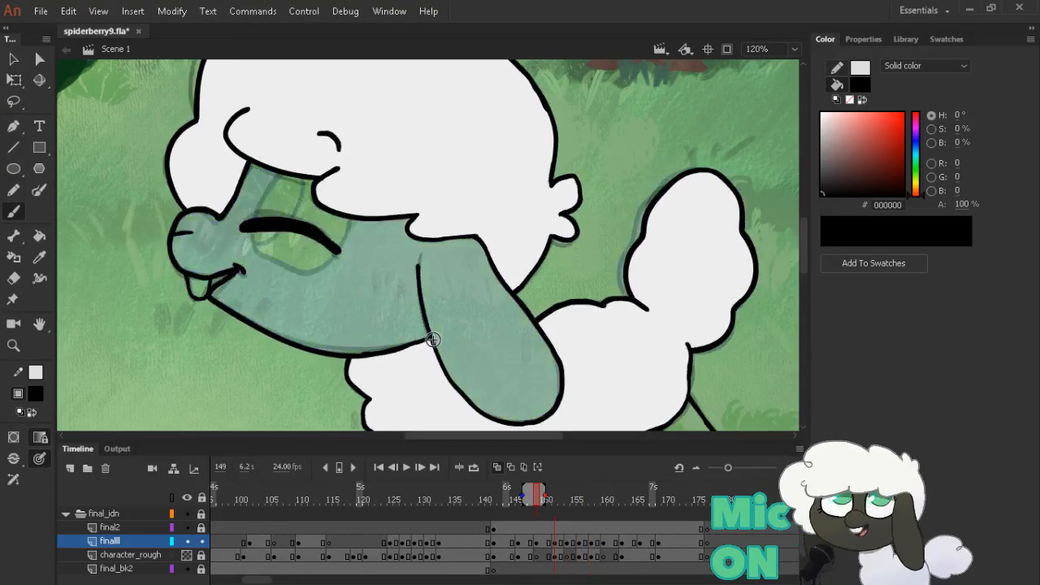
{"action": "key", "text": "alt+period"}
{"action": "key", "text": "alt+period"}
{"action": "key", "text": "alt+period"}
{"action": "key", "text": "alt+period"}
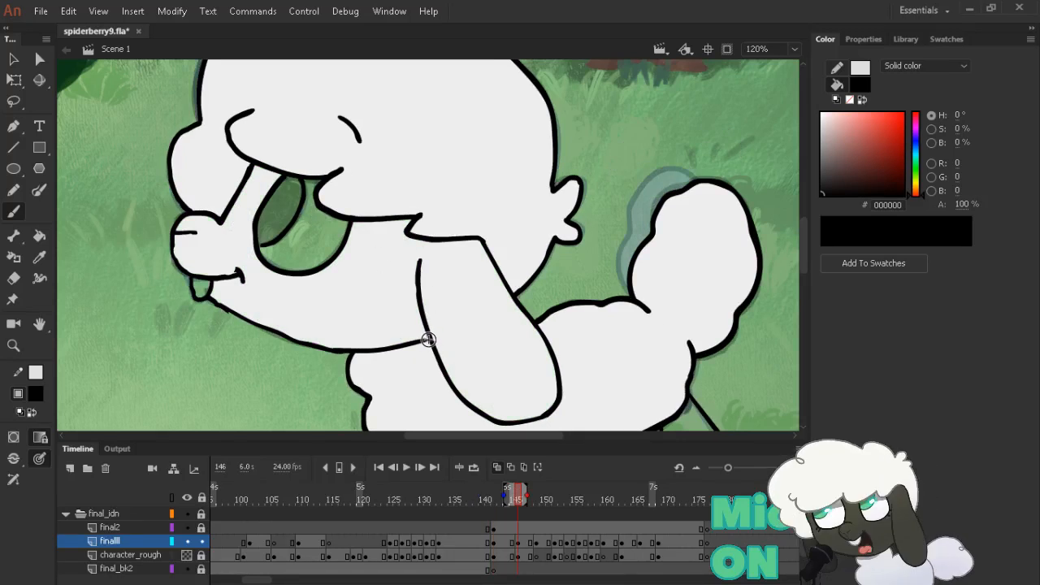
Sample the dark grey (#434141) from the reference character and fill the four legs and face on frame 146
{"action": "left_click", "coordinate": [546, 258], "text": "ctrl+shift"}
{"action": "left_click_drag", "start_coordinate": [590, 290], "coordinate": [562, 271]}
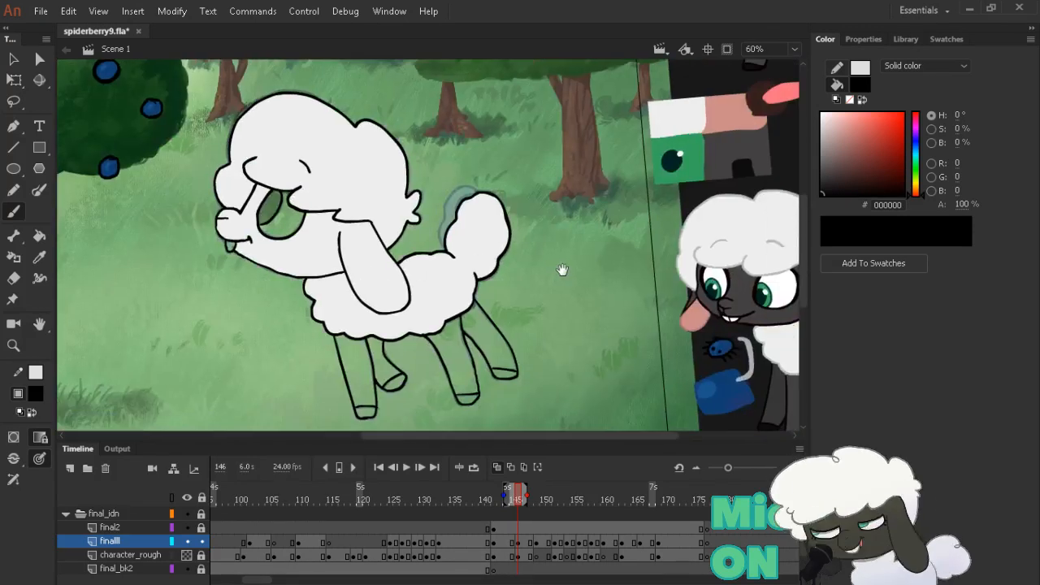
{"action": "key", "text": "i"}
{"action": "left_click", "coordinate": [742, 303]}
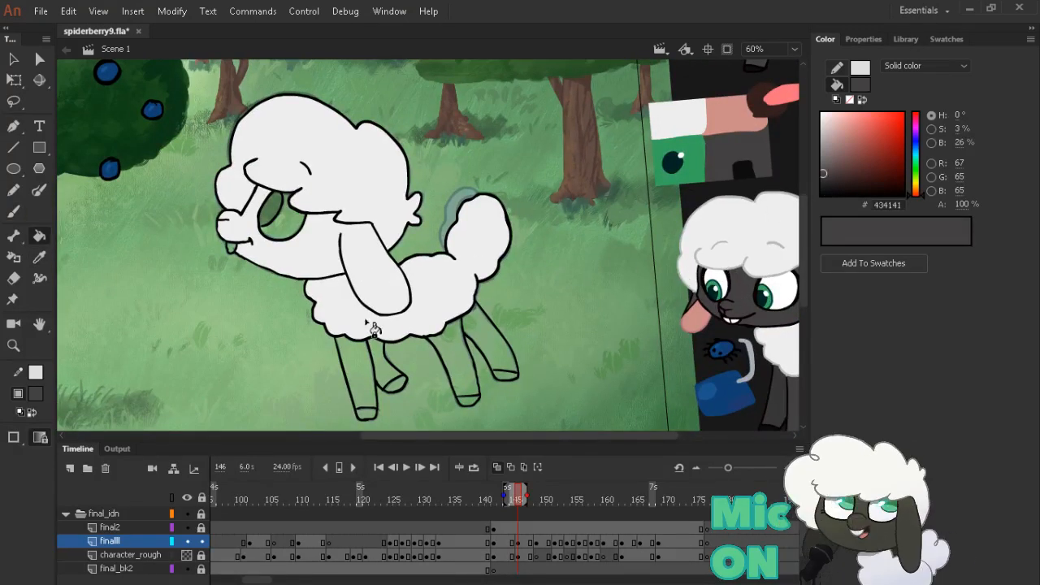
{"action": "left_click", "coordinate": [362, 372]}
{"action": "left_click", "coordinate": [388, 364]}
{"action": "left_click", "coordinate": [456, 368]}
{"action": "left_click", "coordinate": [497, 355]}
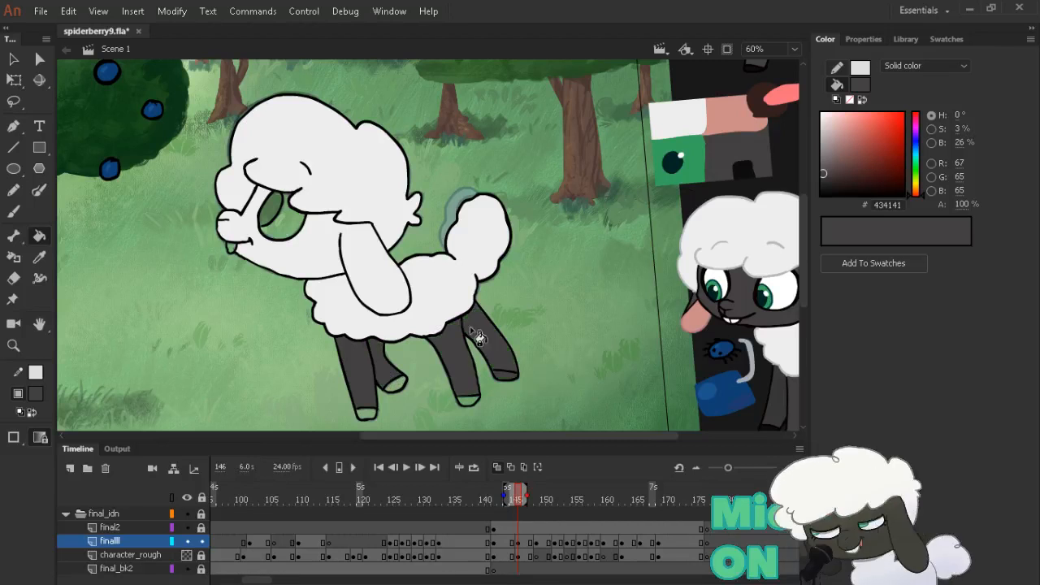
{"action": "left_click", "coordinate": [322, 260]}
Undo the dark grey head fill tried on frame 149 and fill that frame's legs dark grey instead
{"action": "key", "text": "period"}
{"action": "key", "text": "period"}
{"action": "key", "text": "period"}
{"action": "left_click", "coordinate": [338, 273]}
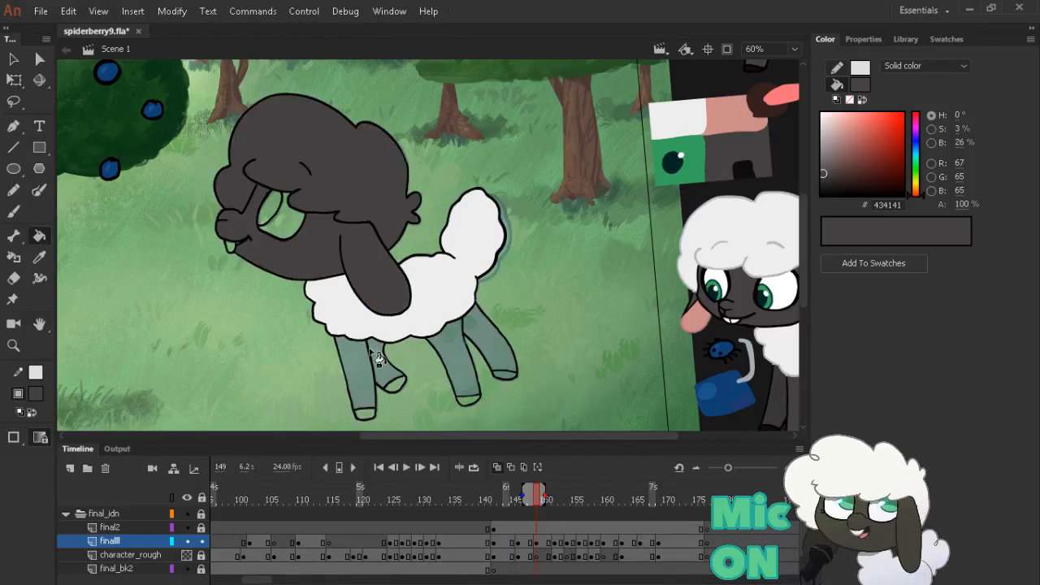
{"action": "key", "text": "ctrl+z"}
{"action": "left_click", "coordinate": [381, 368]}
{"action": "left_click", "coordinate": [356, 382]}
{"action": "left_click", "coordinate": [455, 361]}
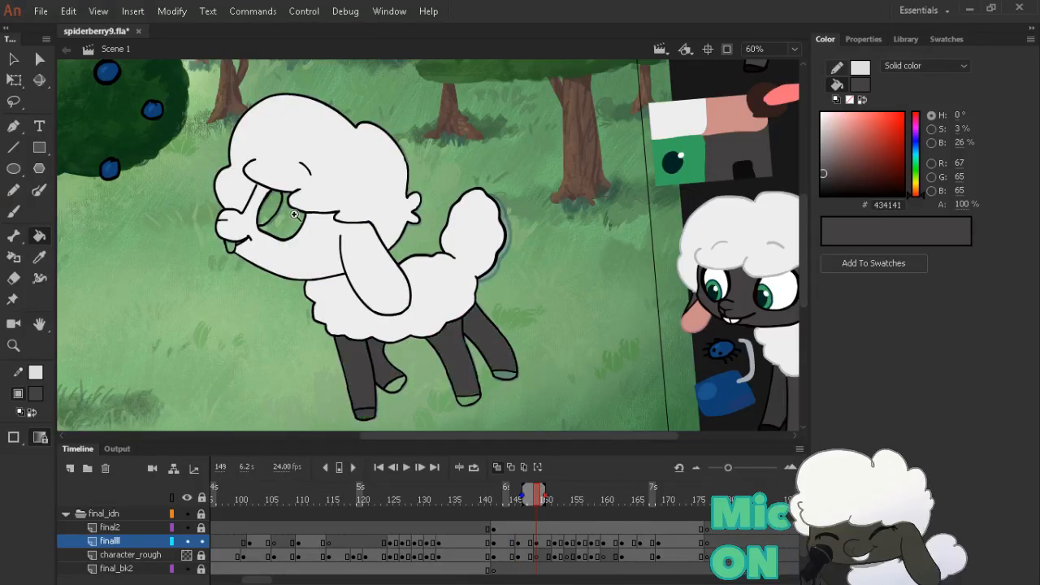
Close the outline gap between the fringe and the muzzle line on frame 149 with a black (#000000) brush stroke
{"action": "left_click", "coordinate": [254, 186], "text": "ctrl"}
{"action": "left_click_drag", "start_coordinate": [865, 153], "coordinate": [821, 195]}
{"action": "key", "text": "b"}
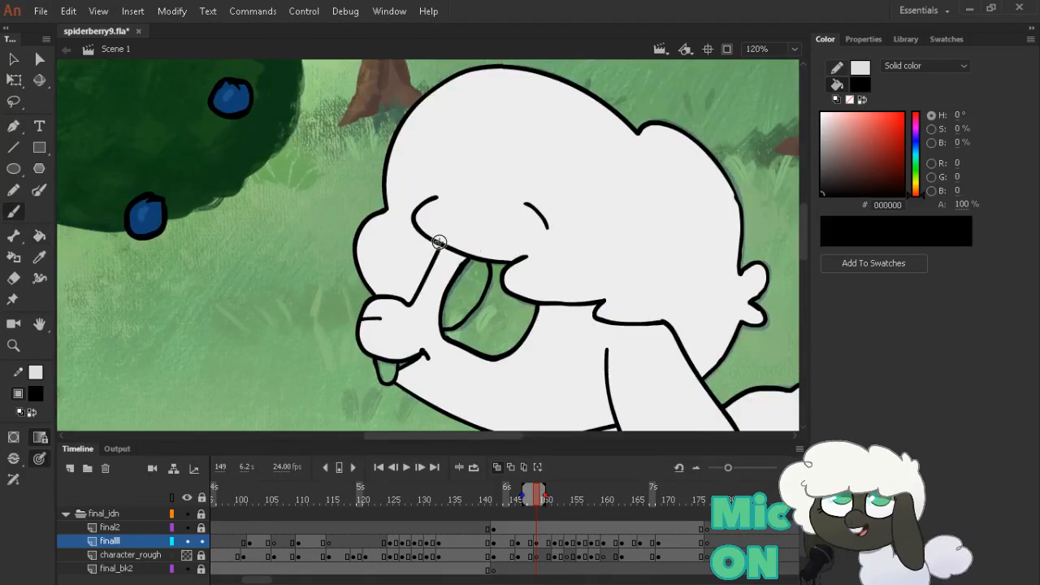
{"action": "left_click_drag", "start_coordinate": [440, 249], "coordinate": [430, 264]}
{"action": "key", "text": "space"}
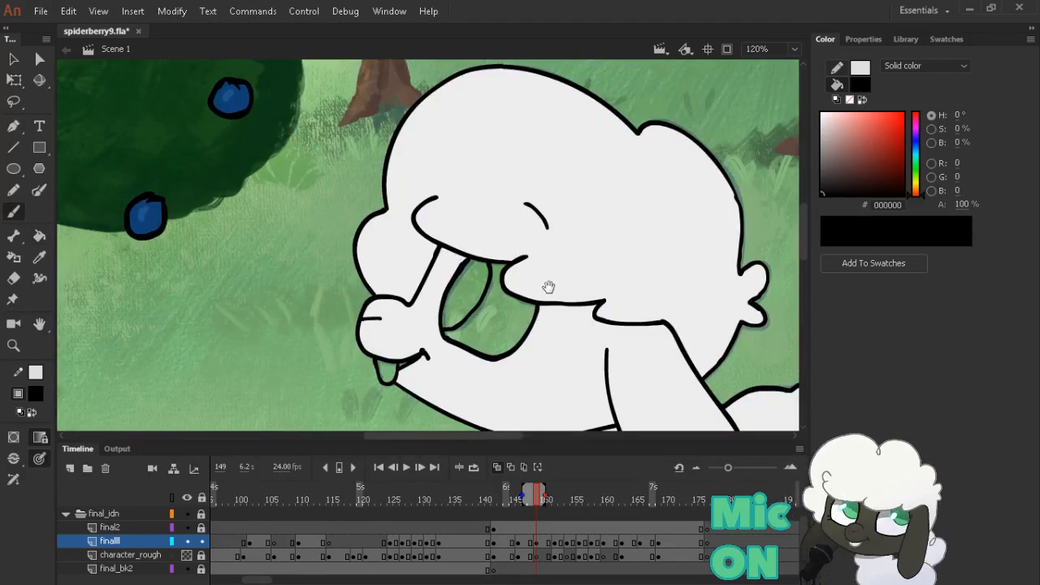
{"action": "left_click", "coordinate": [555, 296], "text": "ctrl+alt"}
Sample the dark grey (#434141) from a leg and fill the face on frame 149
{"action": "key", "text": "i"}
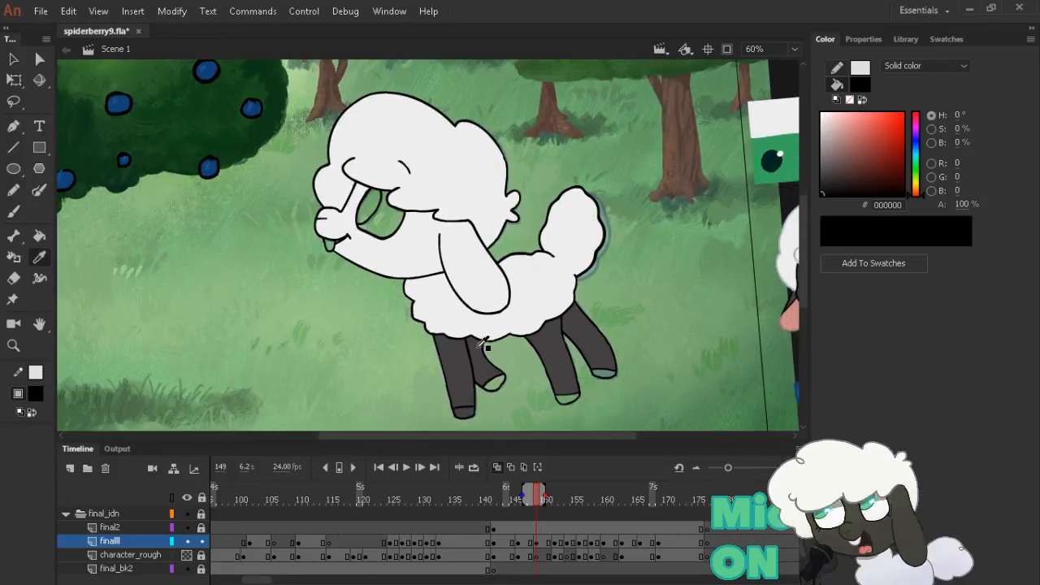
{"action": "left_click", "coordinate": [482, 345]}
{"action": "left_click", "coordinate": [420, 255]}
Fill the face and all the legs with dark grey on frame 152
{"action": "key", "text": "period"}
{"action": "key", "text": "period"}
{"action": "key", "text": "period"}
{"action": "left_click", "coordinate": [417, 255]}
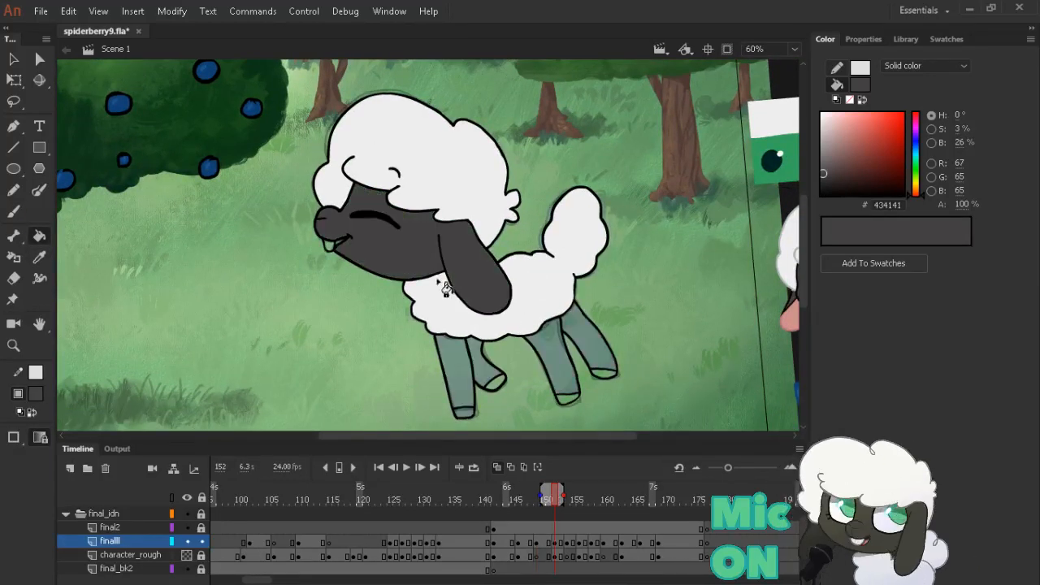
{"action": "left_click", "coordinate": [455, 370]}
{"action": "left_click", "coordinate": [486, 358]}
{"action": "left_click", "coordinate": [496, 376]}
{"action": "left_click", "coordinate": [561, 384]}
{"action": "left_click", "coordinate": [586, 342]}
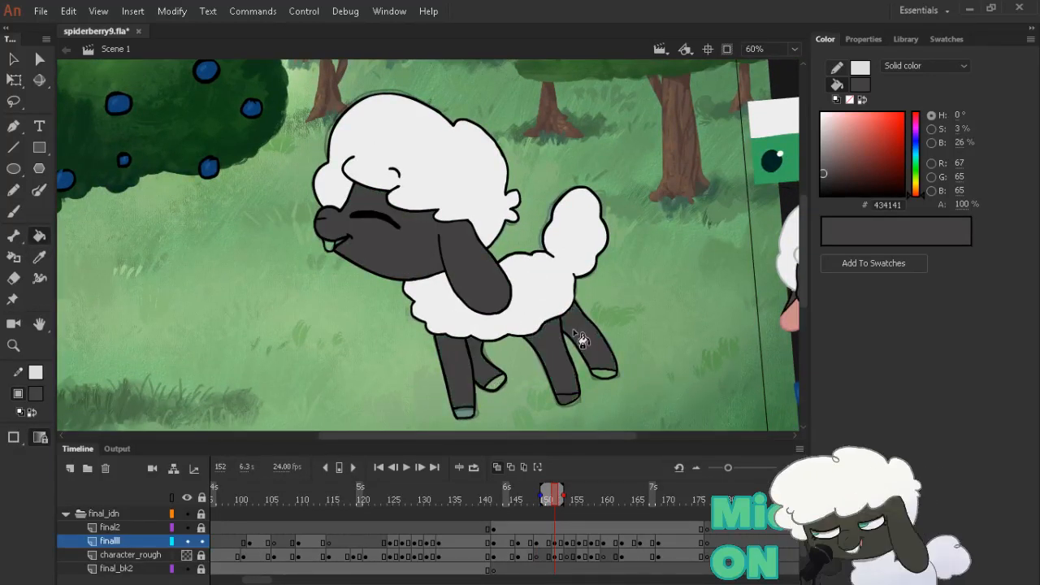
Fill the four legs and the face with its ear dark grey on frame 154
{"action": "key", "text": "period"}
{"action": "key", "text": "period"}
{"action": "left_click", "coordinate": [562, 357]}
{"action": "left_click", "coordinate": [586, 341]}
{"action": "left_click", "coordinate": [487, 366]}
{"action": "left_click", "coordinate": [455, 374]}
{"action": "left_click", "coordinate": [479, 279]}
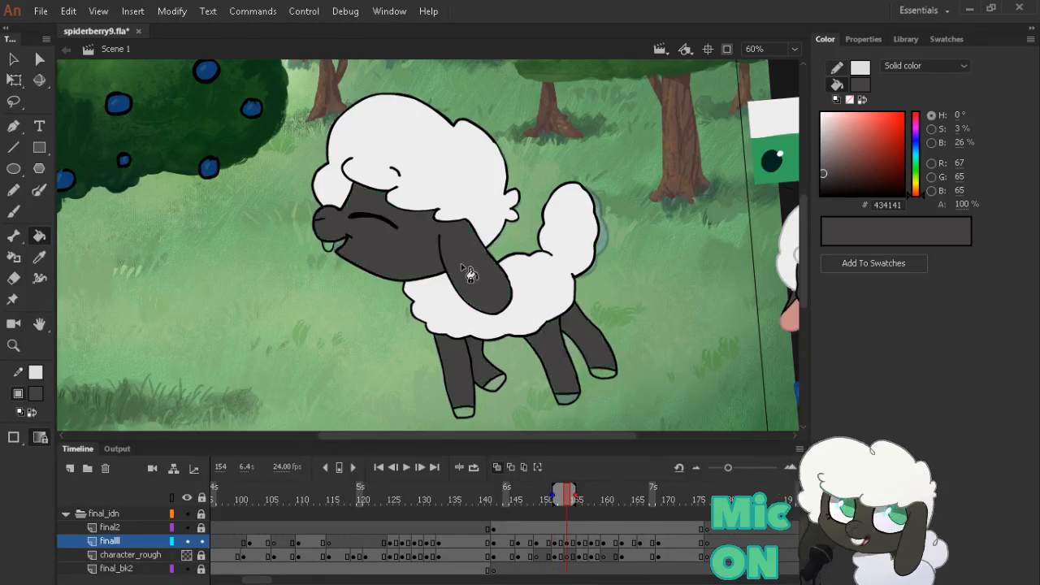
Fill the four legs dark grey on frame 156
{"action": "key", "text": "period"}
{"action": "key", "text": "period"}
{"action": "left_click", "coordinate": [460, 374]}
{"action": "left_click", "coordinate": [488, 366]}
{"action": "left_click", "coordinate": [560, 357]}
{"action": "left_click", "coordinate": [598, 358]}
Fill the legs dark grey on frame 158 and advance to frame 160
{"action": "key", "text": "period"}
{"action": "key", "text": "period"}
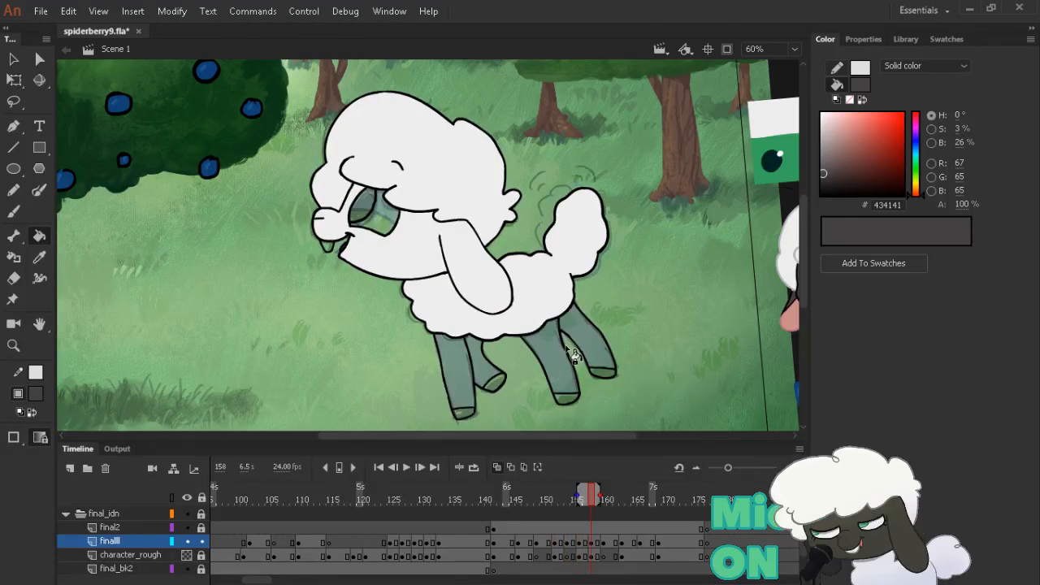
{"action": "left_click", "coordinate": [569, 350]}
{"action": "left_click", "coordinate": [586, 338]}
{"action": "key", "text": "period"}
{"action": "key", "text": "period"}
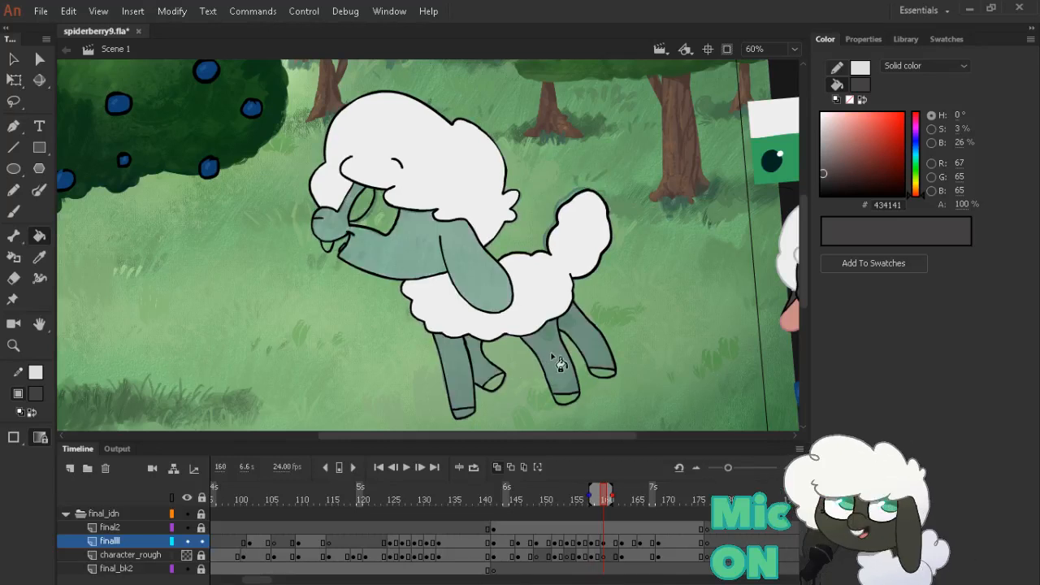
Fill the two hind legs dark grey on frame 160 and advance to frame 163
{"action": "left_click", "coordinate": [552, 366]}
{"action": "left_click", "coordinate": [588, 340]}
{"action": "key", "text": "alt+period"}
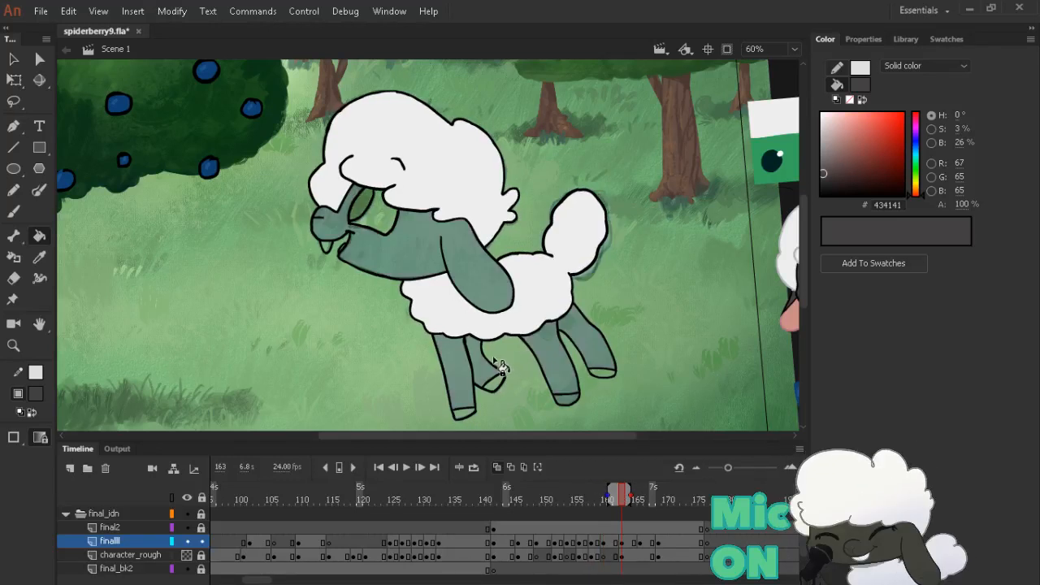
Fill the four legs and the face with its ear dark grey on frame 163
{"action": "left_click", "coordinate": [457, 365]}
{"action": "left_click", "coordinate": [491, 367]}
{"action": "left_click", "coordinate": [550, 346]}
{"action": "left_click", "coordinate": [571, 329]}
{"action": "left_click", "coordinate": [477, 262]}
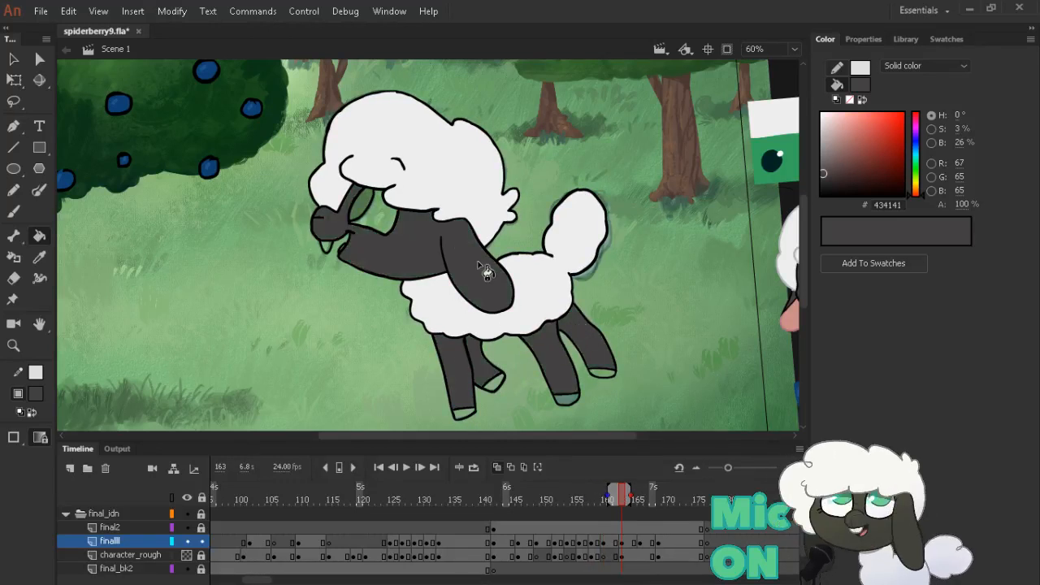
Fill the four legs dark grey on frame 166 and advance to frame 169
{"action": "key", "text": "alt+period"}
{"action": "left_click", "coordinate": [456, 359]}
{"action": "left_click", "coordinate": [490, 365]}
{"action": "left_click", "coordinate": [553, 347]}
{"action": "left_click", "coordinate": [591, 328]}
{"action": "key", "text": "alt+period"}
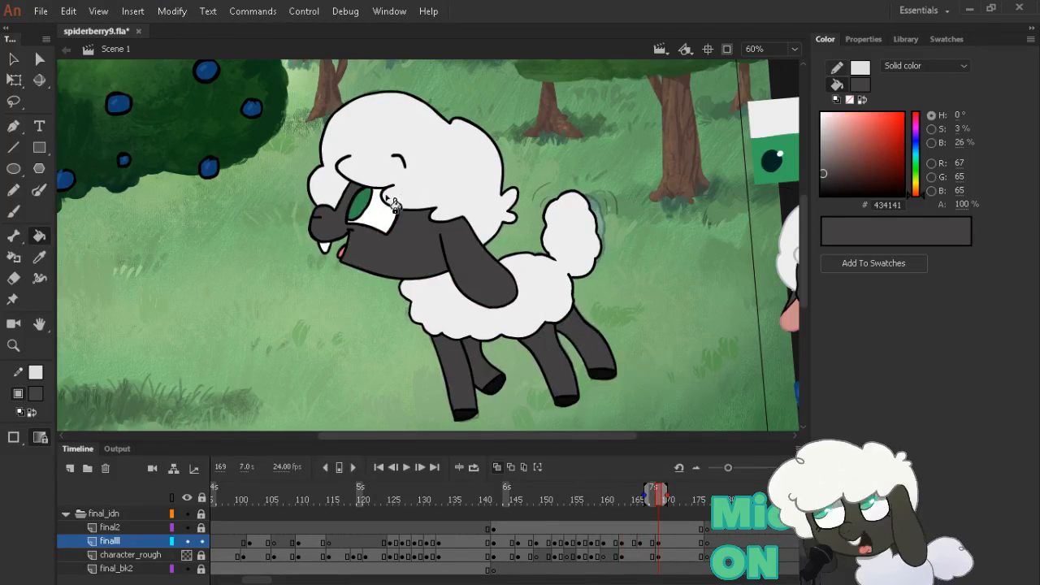
Sample white from the eye on frame 169 and fill the eye whites on frames 163, 160 and 158
{"action": "key", "text": "i"}
{"action": "left_click", "coordinate": [385, 220]}
{"action": "key", "text": "alt+comma"}
{"action": "key", "text": "alt+comma"}
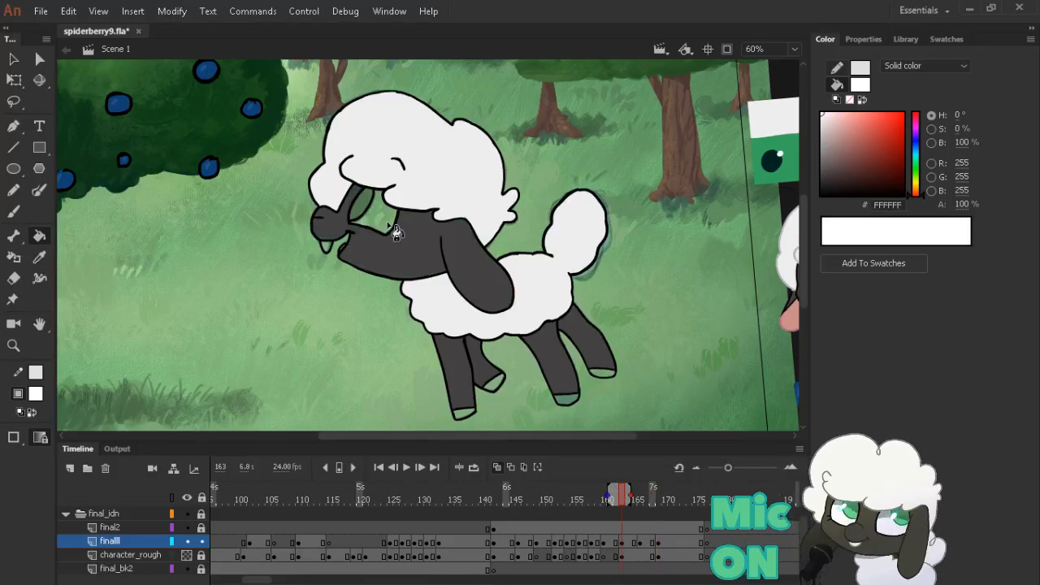
{"action": "left_click", "coordinate": [388, 227]}
{"action": "key", "text": "alt+comma"}
{"action": "left_click", "coordinate": [388, 226]}
{"action": "key", "text": "alt+comma"}
{"action": "left_click", "coordinate": [388, 227]}
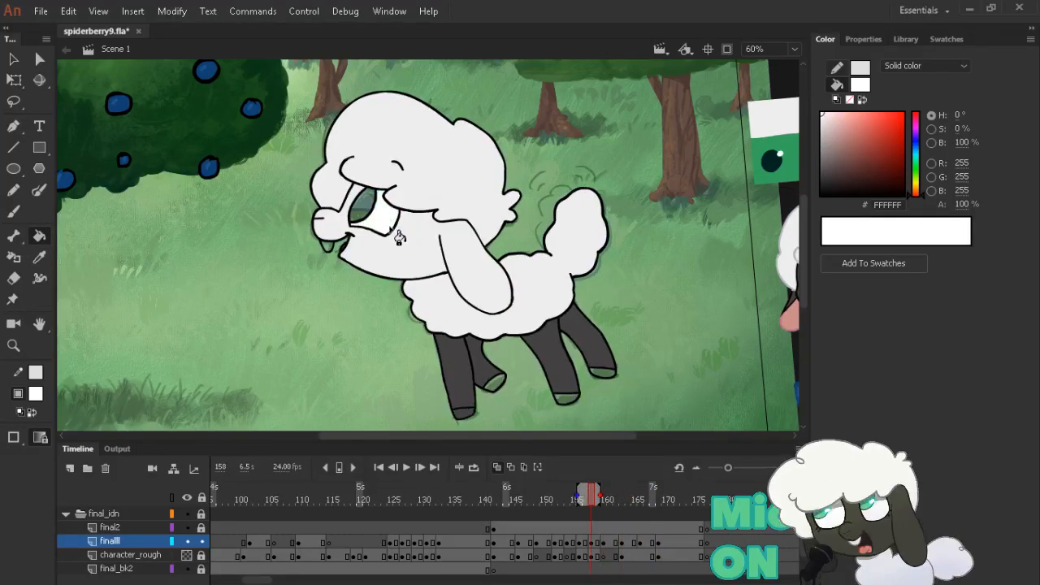
Sample the legs' dark grey and fill the face and ear on frames 158, 160 and 166
{"action": "key", "text": "i"}
{"action": "left_click", "coordinate": [443, 354]}
{"action": "left_click", "coordinate": [447, 266]}
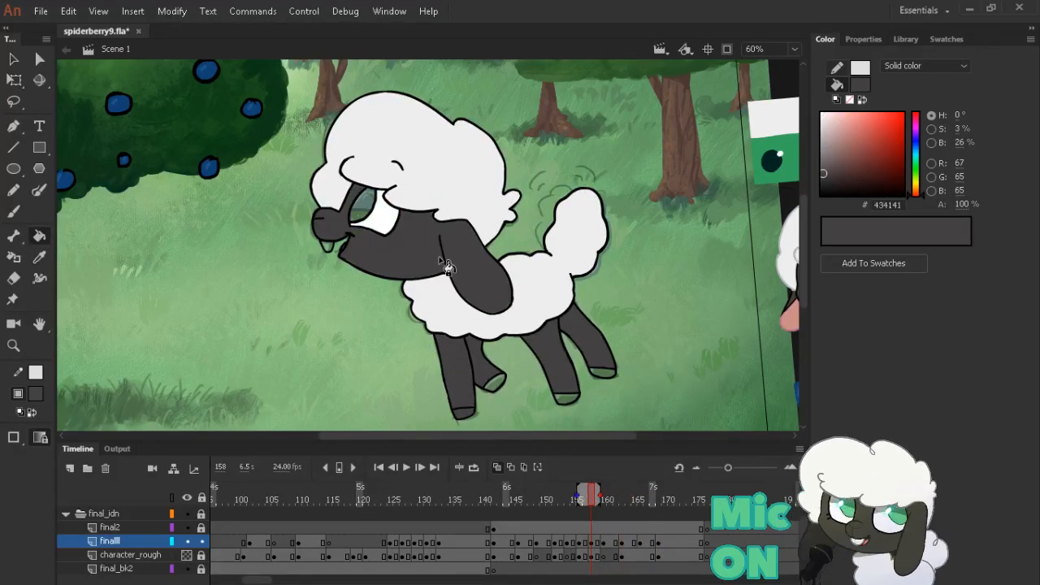
{"action": "key", "text": "alt+period"}
{"action": "left_click", "coordinate": [439, 262]}
{"action": "key", "text": "alt+period"}
{"action": "left_click", "coordinate": [437, 261]}
{"action": "key", "text": "alt+period"}
{"action": "left_click", "coordinate": [436, 262]}
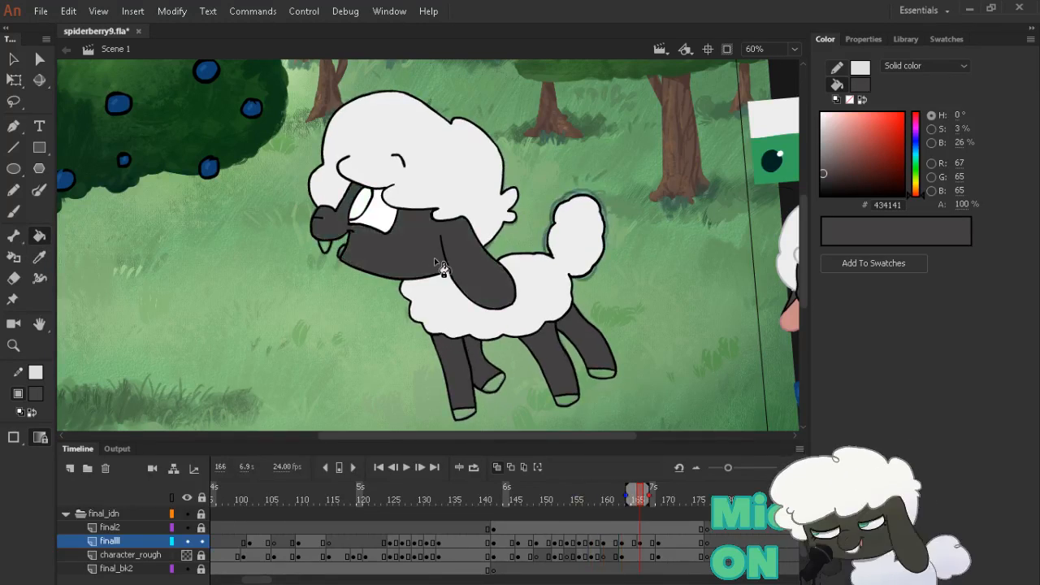
Go back to frame 156 and fill its face and ear dark grey
{"action": "key", "text": "alt+comma"}
{"action": "key", "text": "alt+comma"}
{"action": "key", "text": "alt+comma"}
{"action": "key", "text": "alt+comma"}
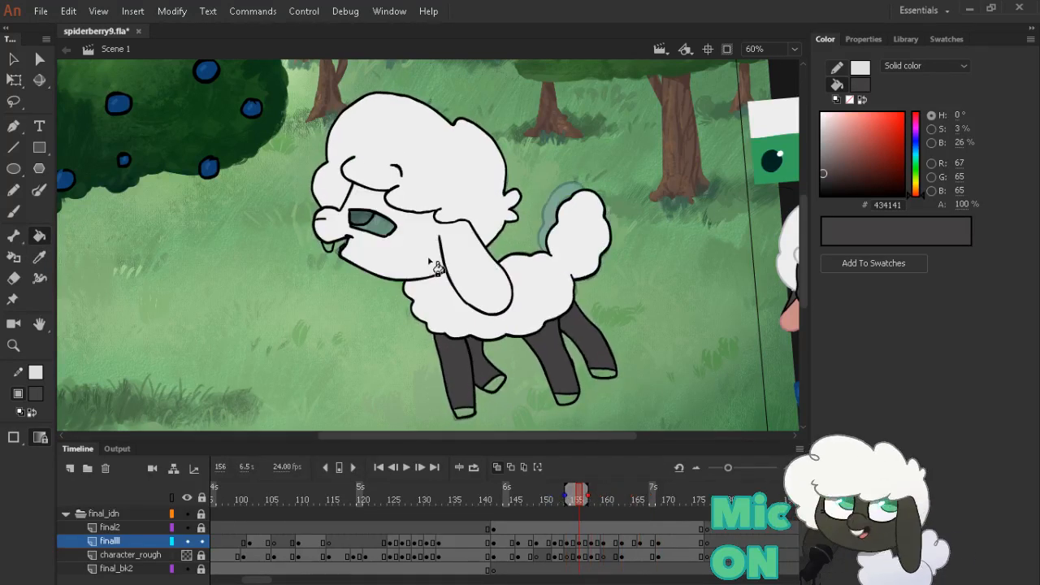
{"action": "left_click", "coordinate": [436, 267]}
Sample white from the reference character's eye and fill the eye whites on frames 142, 146 and 149
{"action": "key", "text": "alt+comma"}
{"action": "key", "text": "alt+comma"}
{"action": "key", "text": "alt+comma"}
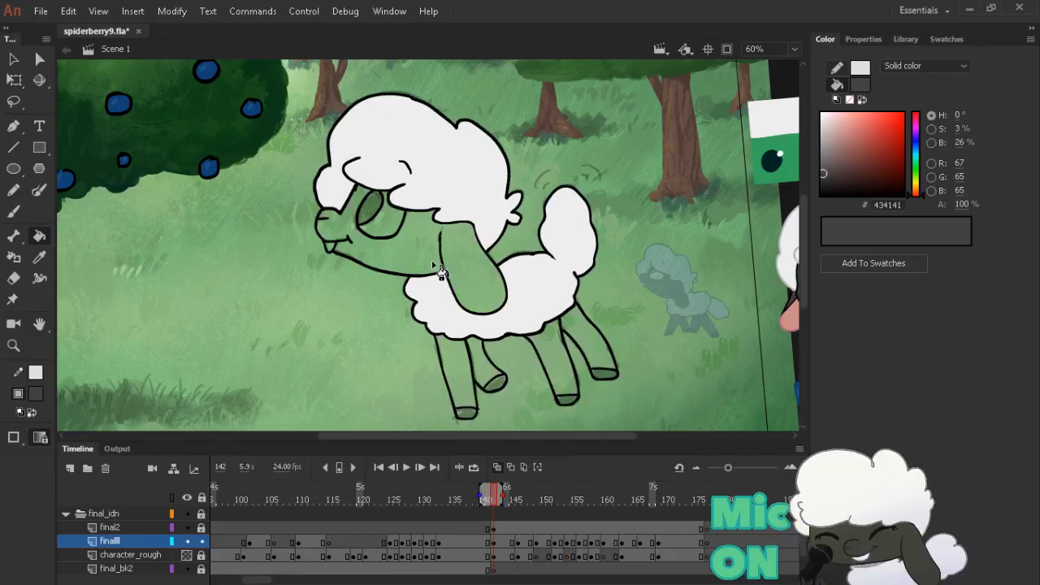
{"action": "scroll", "coordinate": [631, 244], "scroll_direction": "right", "scroll_amount": 3}
{"action": "key", "text": "i"}
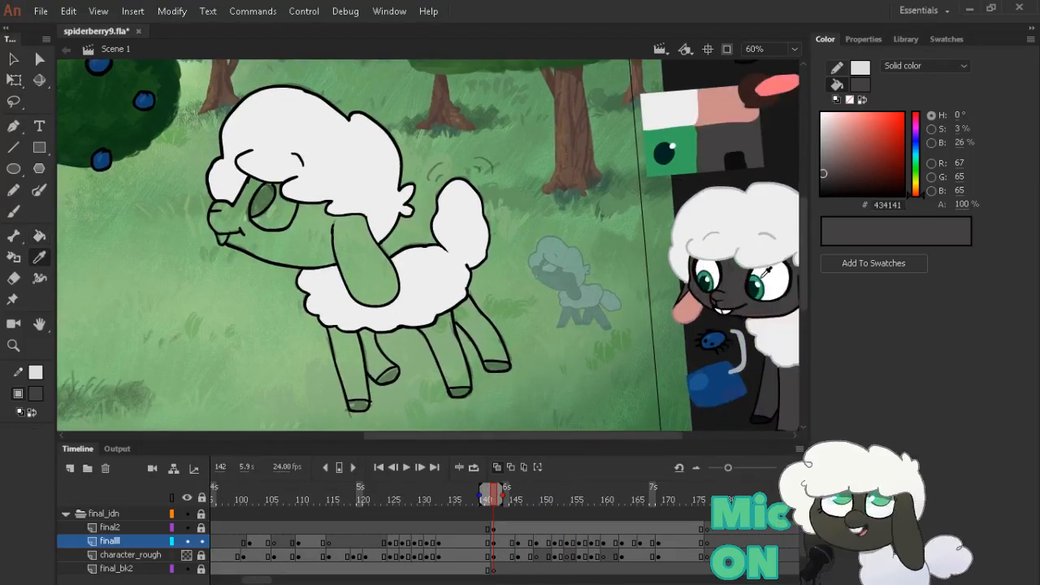
{"action": "left_click", "coordinate": [766, 274]}
{"action": "left_click", "coordinate": [283, 220]}
{"action": "key", "text": "alt+period"}
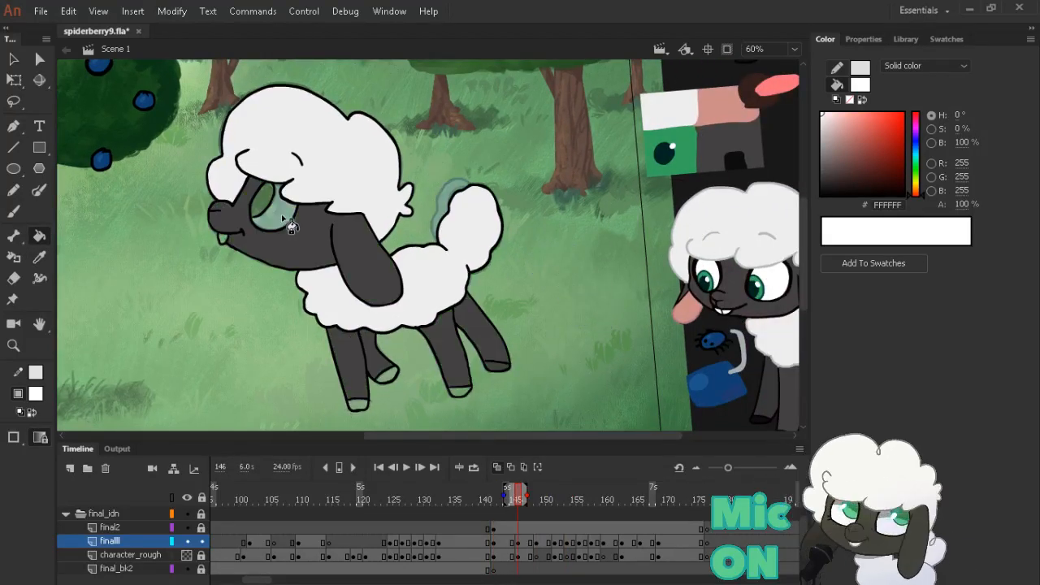
{"action": "key", "text": "alt+period"}
{"action": "key", "text": "alt+period"}
{"action": "key", "text": "alt+period"}
{"action": "key", "text": "alt+period"}
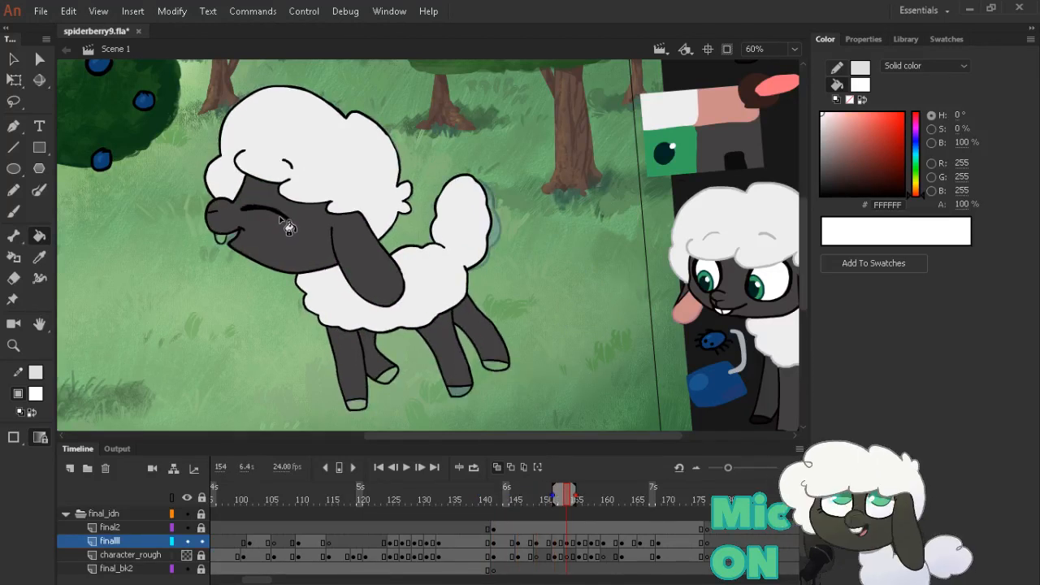
Step back and forth through the frames up to 169 to check the eye and face fills
{"action": "key", "text": "alt+comma"}
{"action": "key", "text": "alt+comma"}
{"action": "key", "text": "alt+period"}
{"action": "key", "text": "alt+period"}
{"action": "key", "text": "alt+period"}
{"action": "key", "text": "alt+period"}
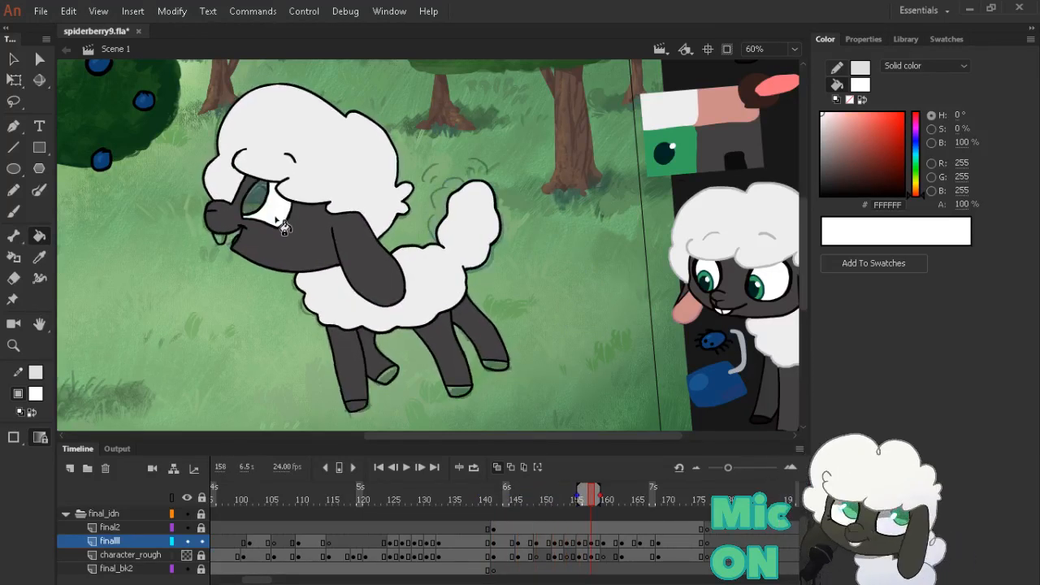
{"action": "key", "text": "alt+comma"}
{"action": "key", "text": "alt+period"}
{"action": "key", "text": "alt+period"}
{"action": "key", "text": "alt+period"}
{"action": "key", "text": "alt+period"}
{"action": "key", "text": "alt+period"}
{"action": "key", "text": "alt+period"}
{"action": "key", "text": "alt+period"}
{"action": "key", "text": "alt+period"}
{"action": "key", "text": "alt+period"}
{"action": "key", "text": "alt+period"}
{"action": "key", "text": "alt+period"}
{"action": "key", "text": "alt+period"}
{"action": "key", "text": "alt+period"}
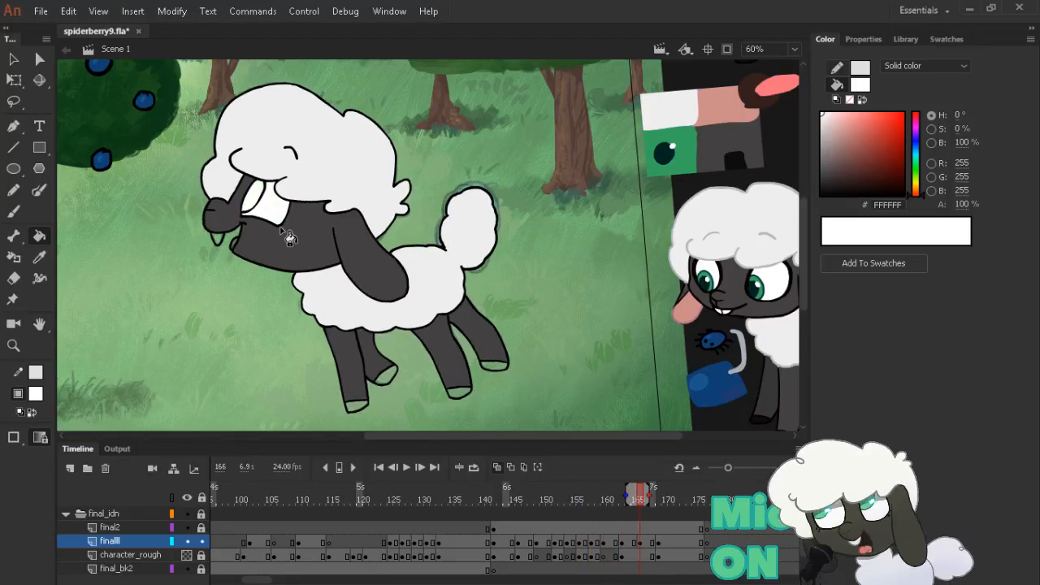
{"action": "key", "text": "alt+period"}
{"action": "key", "text": "alt+period"}
{"action": "key", "text": "alt+period"}
{"action": "key", "text": "alt+period"}
{"action": "key", "text": "alt+period"}
{"action": "key", "text": "alt+period"}
{"action": "key", "text": "alt+period"}
{"action": "key", "text": "alt+period"}
Try to fill the iris on frame 166 with the green sampled from frame 169's iris
{"action": "key", "text": "i"}
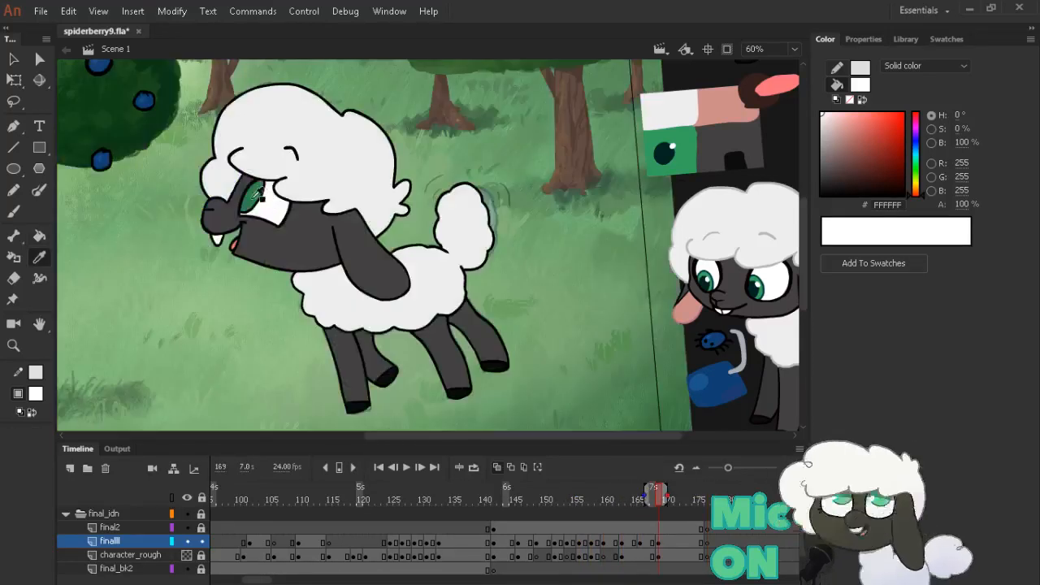
{"action": "left_click", "coordinate": [271, 207]}
{"action": "left_click", "coordinate": [272, 211]}
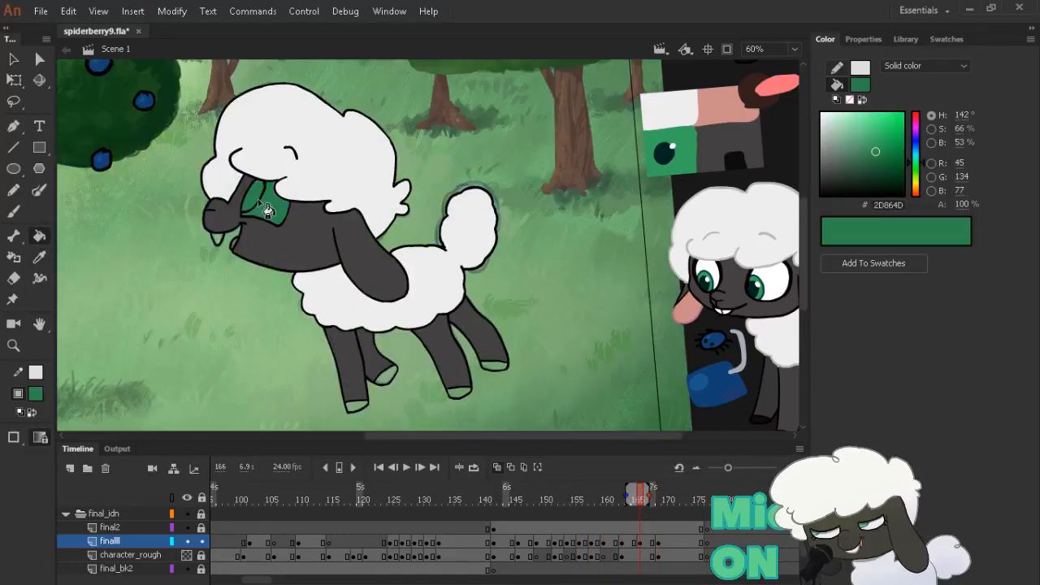
{"action": "key", "text": "alt+period"}
{"action": "left_click", "coordinate": [265, 209]}
{"action": "key", "text": "ctrl+z"}
Close the gap in the iris outline on frame 166 with a black brush
{"action": "left_click", "coordinate": [244, 187], "text": "ctrl"}
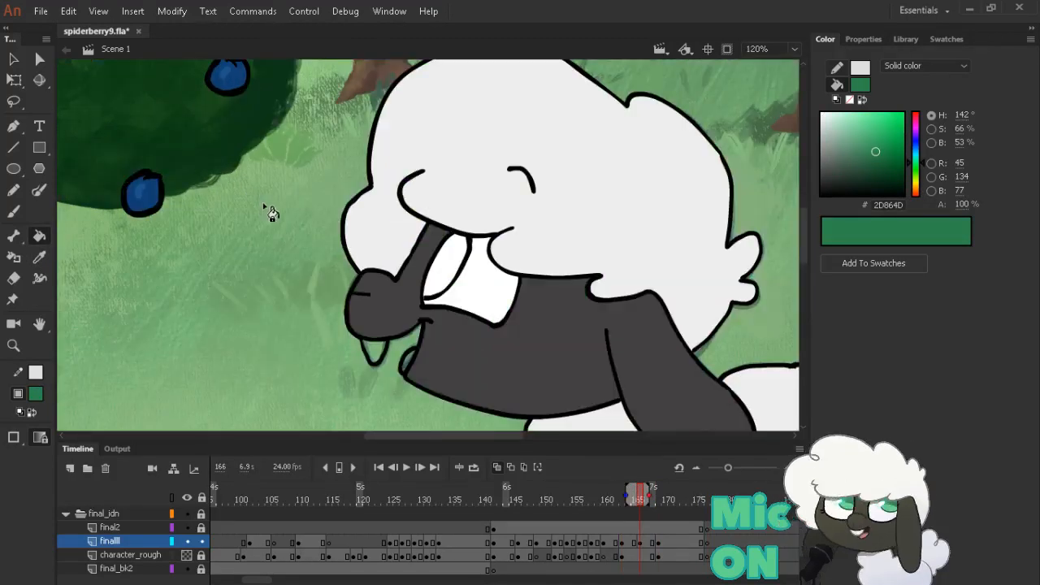
{"action": "left_click", "coordinate": [822, 195]}
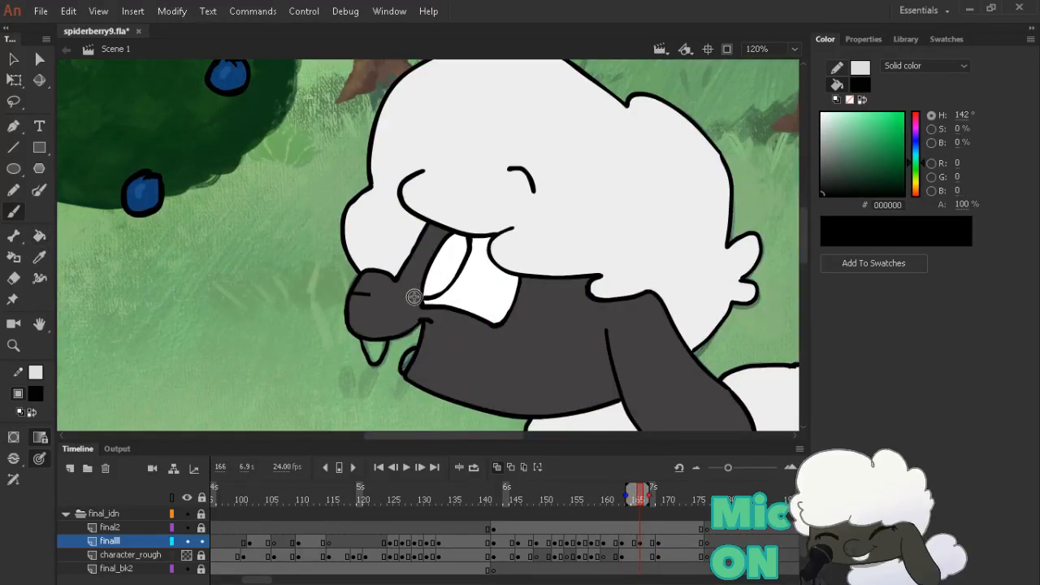
{"action": "key", "text": "b"}
Sample the iris green from frame 169 again and fill the iris on frame 166
{"action": "key", "text": "period"}
{"action": "key", "text": "period"}
{"action": "key", "text": "period"}
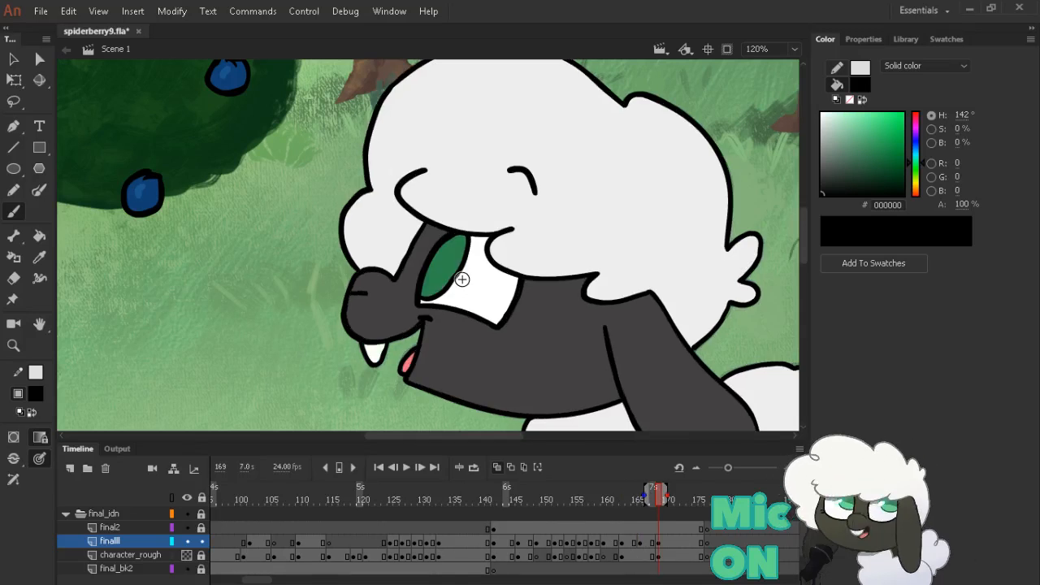
{"action": "key", "text": "i"}
{"action": "left_click", "coordinate": [452, 269]}
{"action": "key", "text": "alt+comma"}
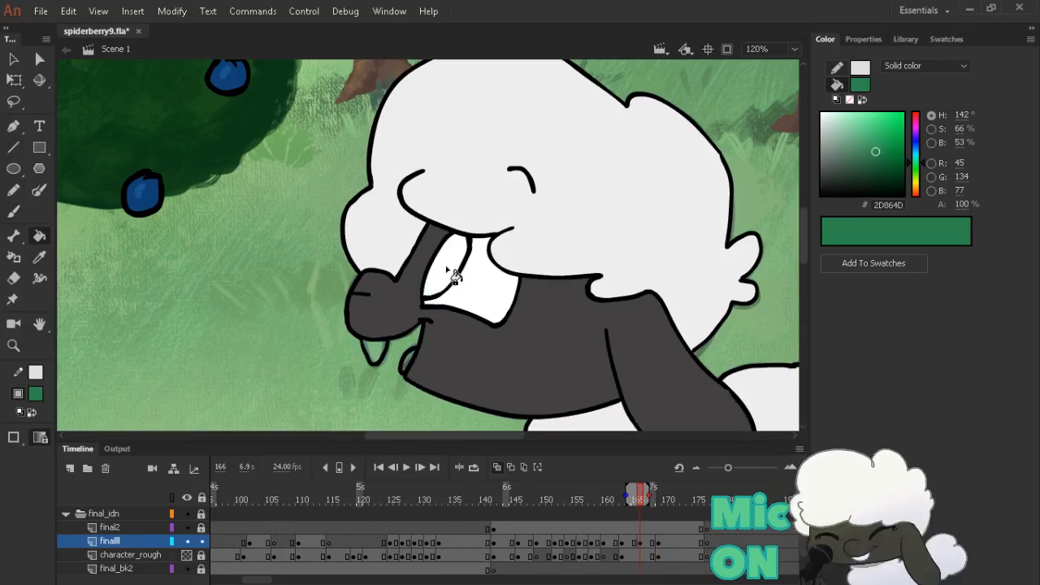
{"action": "left_click", "coordinate": [451, 269]}
Fill the irises green on the frames from 163 back to 156
{"action": "key", "text": "alt+comma"}
{"action": "key", "text": "alt+comma"}
{"action": "left_click", "coordinate": [457, 270]}
{"action": "key", "text": "alt+comma"}
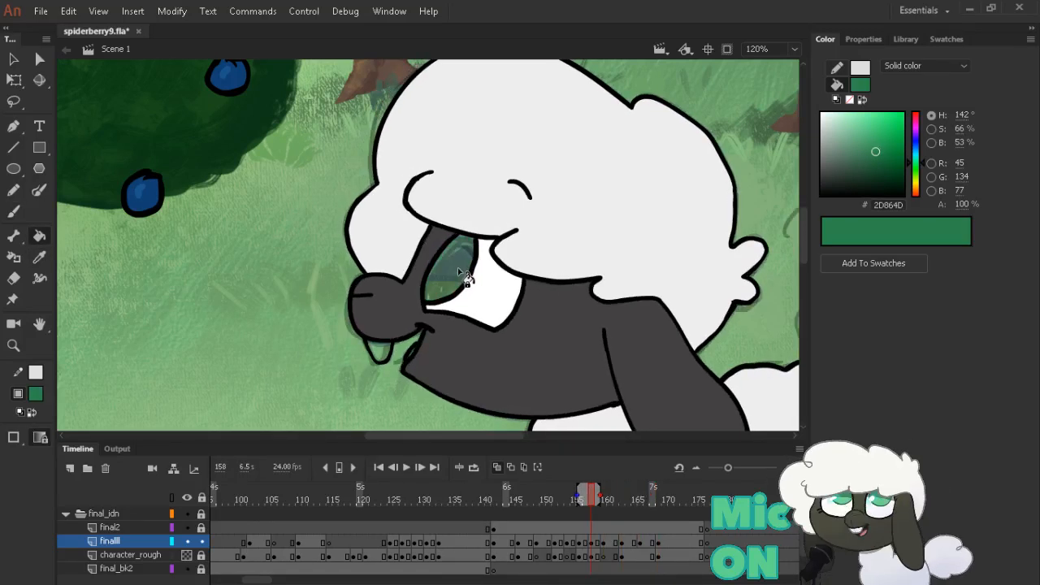
{"action": "key", "text": "alt+comma"}
{"action": "left_click", "coordinate": [457, 269]}
{"action": "key", "text": "ctrl+z"}
{"action": "left_click", "coordinate": [467, 286]}
{"action": "key", "text": "alt+comma"}
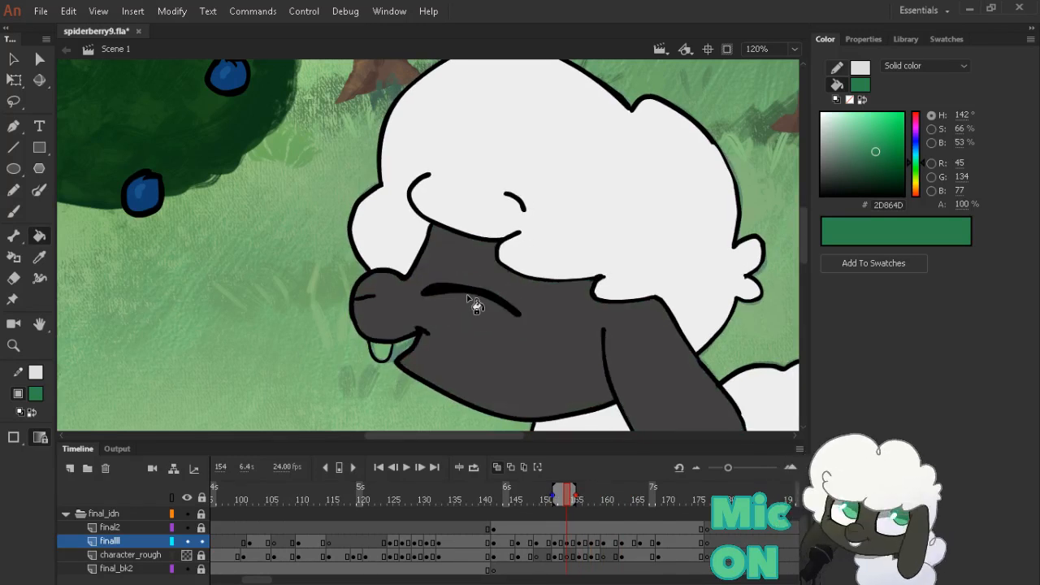
Fill the iris green on frame 149 and try the same fill on frame 146
{"action": "key", "text": "alt+comma"}
{"action": "key", "text": "alt+comma"}
{"action": "key", "text": "alt+comma"}
{"action": "left_click", "coordinate": [476, 289]}
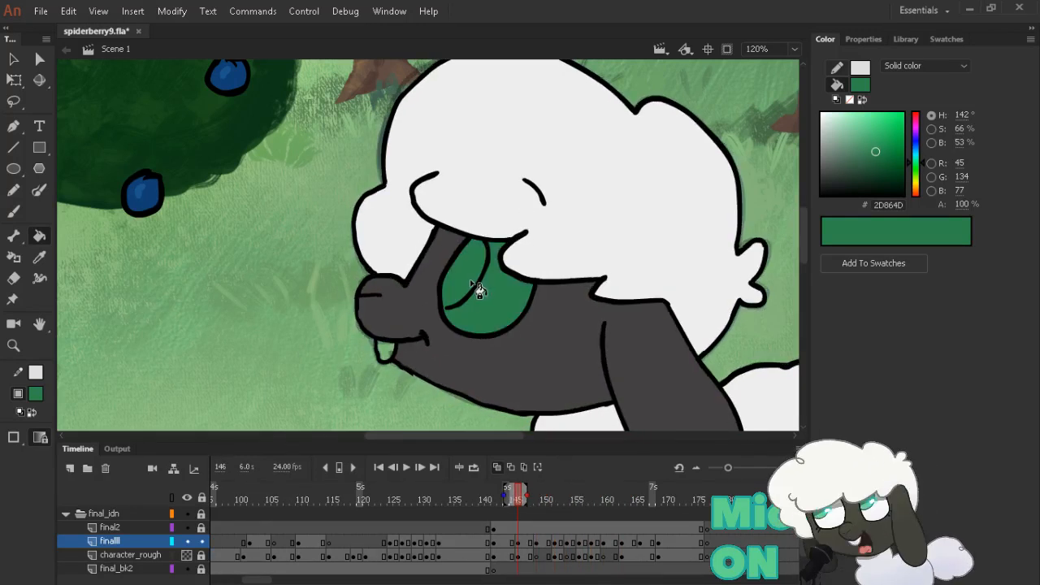
Undo the green fill on frame 146 and close the gap in its iris outline with a black brush
{"action": "key", "text": "alt+comma"}
{"action": "key", "text": "alt+comma"}
{"action": "left_click_drag", "start_coordinate": [858, 160], "coordinate": [821, 196]}
{"action": "key", "text": "b"}
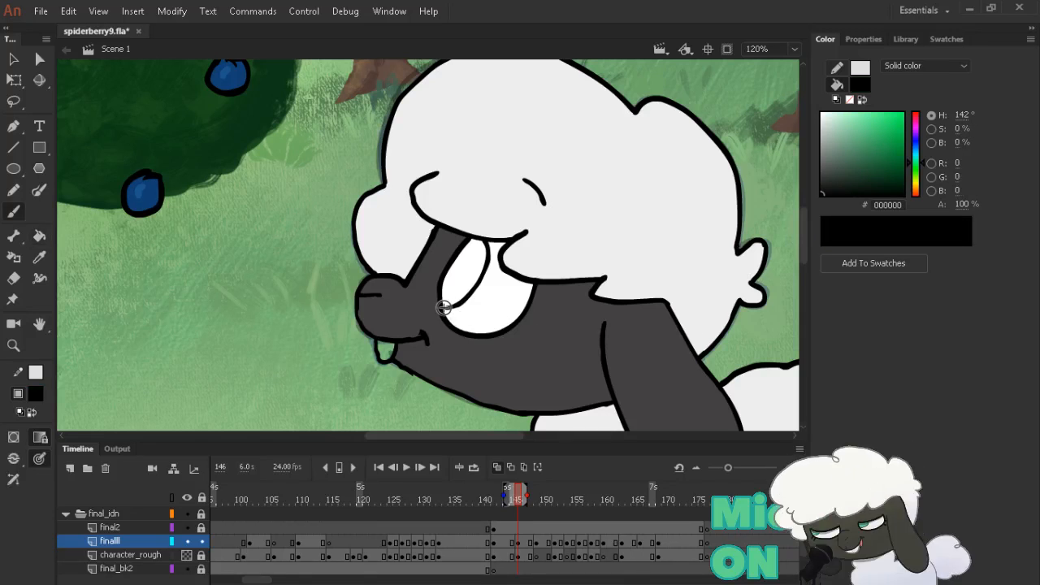
Sample the iris green from frame 149 and fill the irises on frames 146 and 142
{"action": "key", "text": "alt+period"}
{"action": "key", "text": "alt+period"}
{"action": "key", "text": "alt+period"}
{"action": "key", "text": "i"}
{"action": "left_click", "coordinate": [458, 281]}
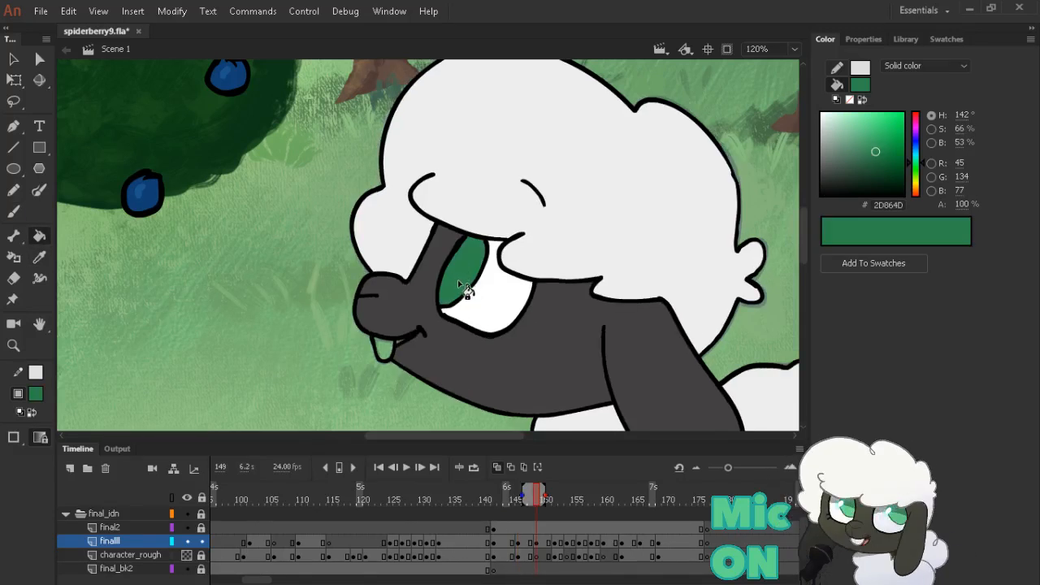
{"action": "key", "text": "alt+comma"}
{"action": "key", "text": "alt+comma"}
{"action": "key", "text": "alt+comma"}
{"action": "key", "text": "alt+comma"}
{"action": "key", "text": "alt+comma"}
{"action": "key", "text": "alt+comma"}
{"action": "key", "text": "alt+comma"}
{"action": "left_click", "coordinate": [471, 284]}
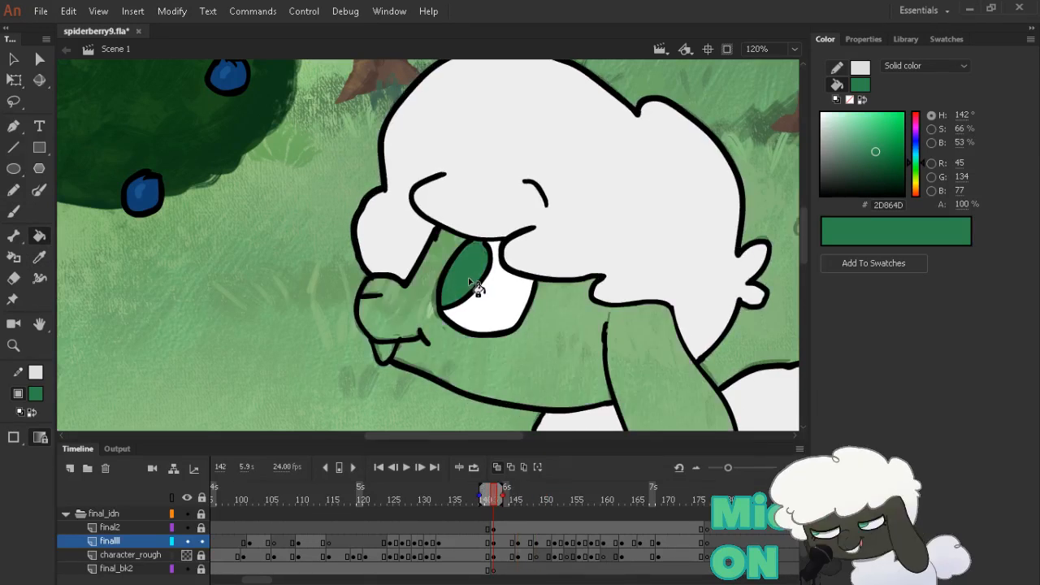
Sample dark grey from a leg on frame 146 and fill the face and ear on frame 142
{"action": "scroll", "coordinate": [525, 260], "scroll_direction": "down", "scroll_amount": 3}
{"action": "scroll", "coordinate": [525, 260], "scroll_direction": "right", "scroll_amount": 3}
{"action": "left_click", "coordinate": [509, 241], "text": "ctrl+shift"}
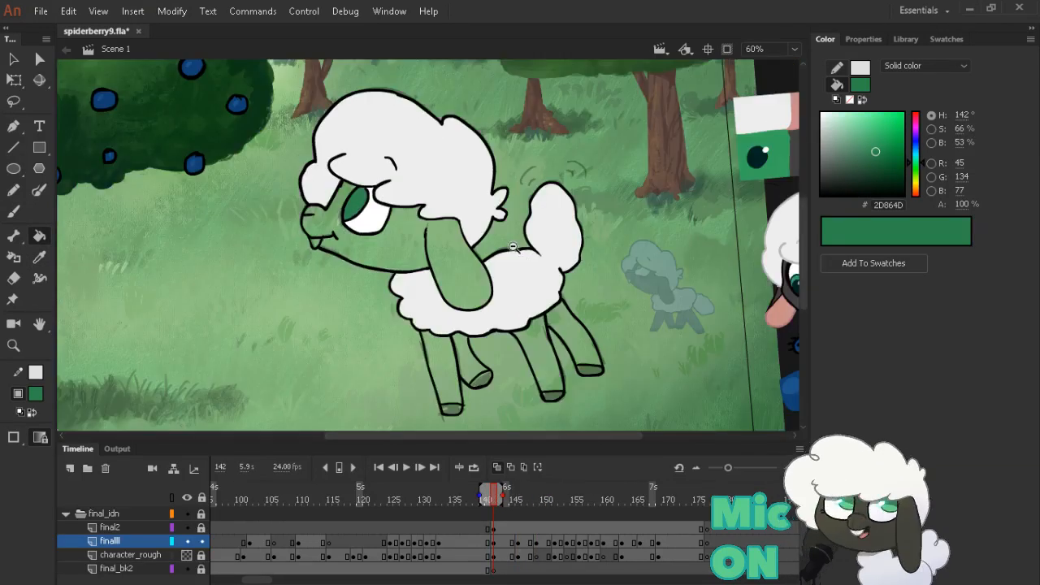
{"action": "mouse_move", "coordinate": [537, 256]}
{"action": "left_mouse_down"}
{"action": "mouse_move", "coordinate": [529, 251]}
{"action": "mouse_move", "coordinate": [536, 256]}
{"action": "left_mouse_up"}
{"action": "key", "text": "alt+period"}
{"action": "key", "text": "i"}
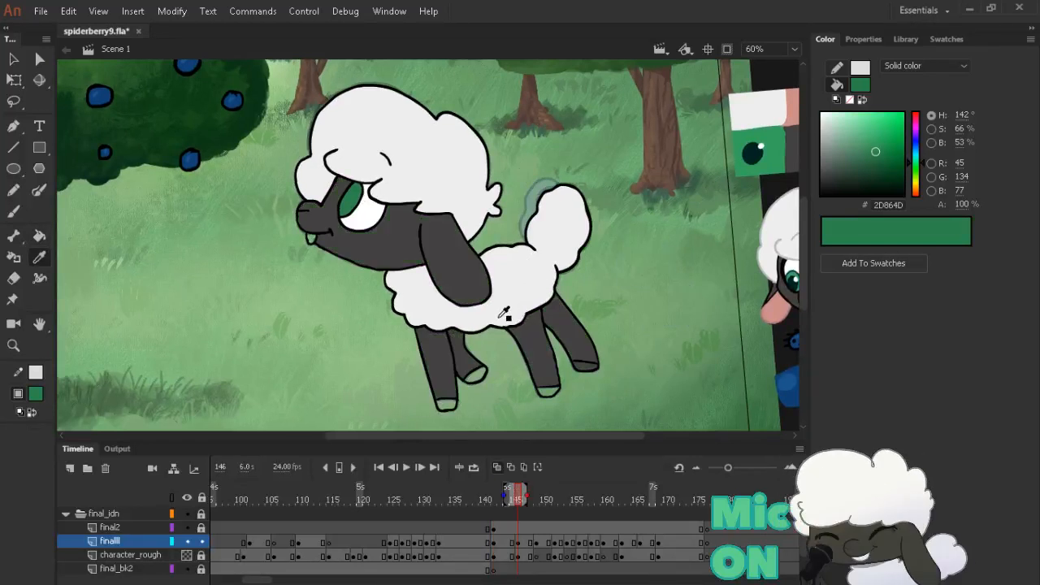
{"action": "left_click", "coordinate": [463, 349]}
{"action": "key", "text": "alt+comma"}
{"action": "left_click", "coordinate": [454, 273]}
Fill the four legs dark grey on frame 142
{"action": "left_click", "coordinate": [436, 338]}
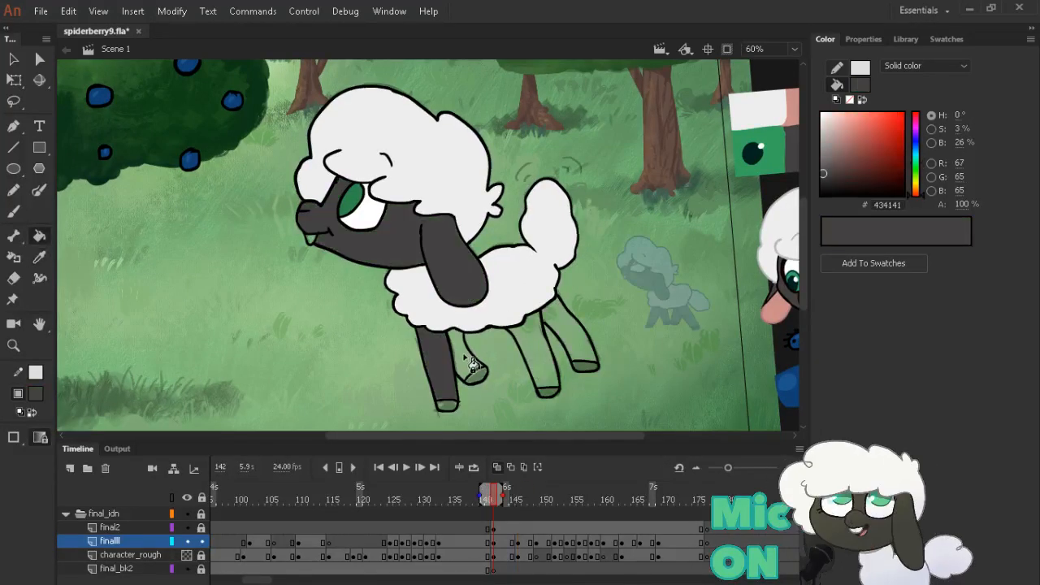
{"action": "left_click", "coordinate": [459, 349]}
{"action": "left_click", "coordinate": [536, 342]}
{"action": "left_click", "coordinate": [568, 332]}
{"action": "left_click_drag", "start_coordinate": [575, 182], "coordinate": [608, 210]}
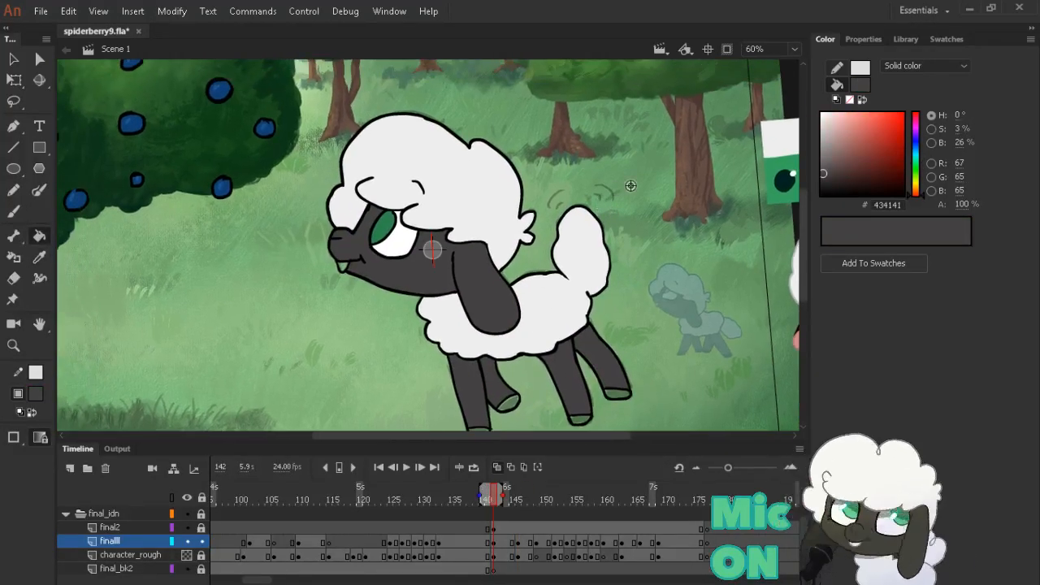
{"action": "left_click_drag", "start_coordinate": [638, 177], "coordinate": [650, 195]}
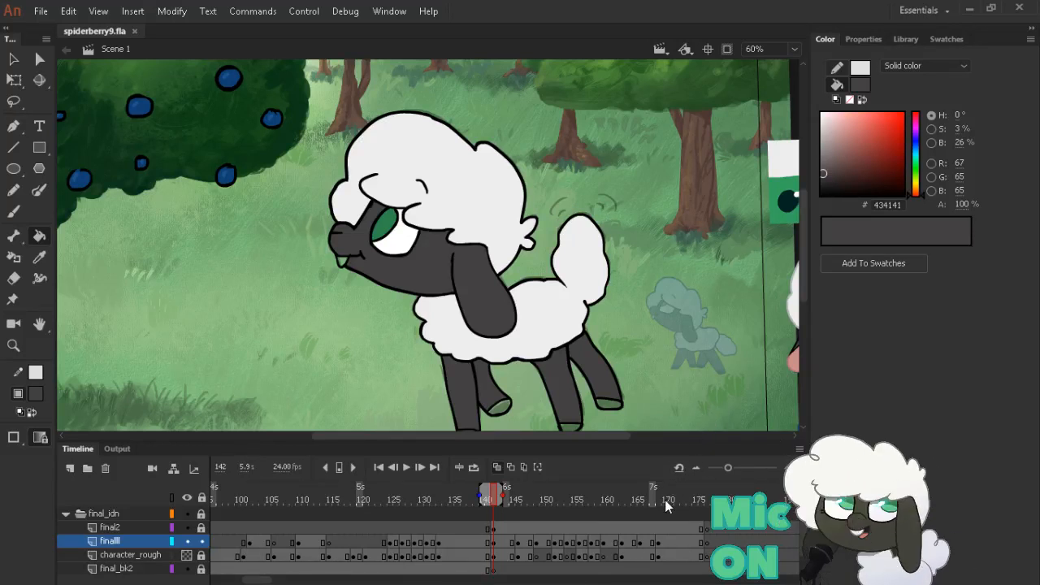
Hide the character_rough layer and play back the coloured animation repeatedly from around frame 142
{"action": "left_click", "coordinate": [189, 555]}
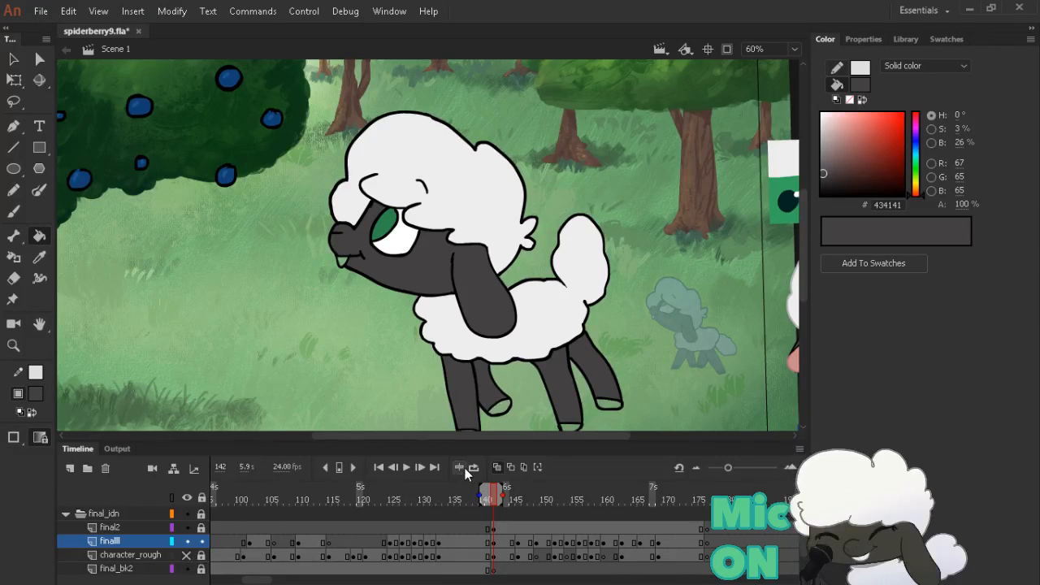
{"action": "key", "text": "Return"}
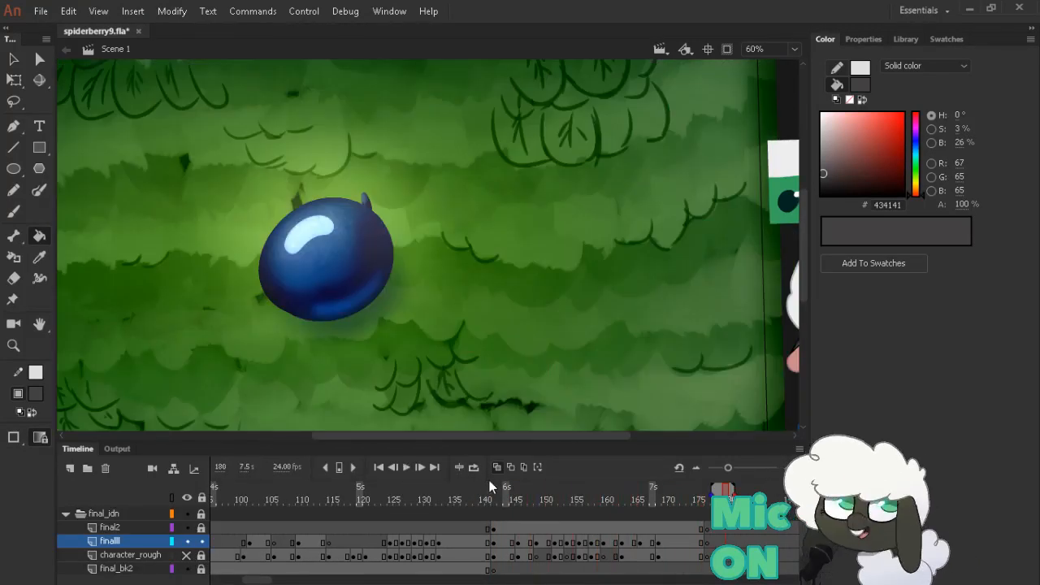
{"action": "left_click", "coordinate": [491, 492]}
{"action": "key", "text": "Return"}
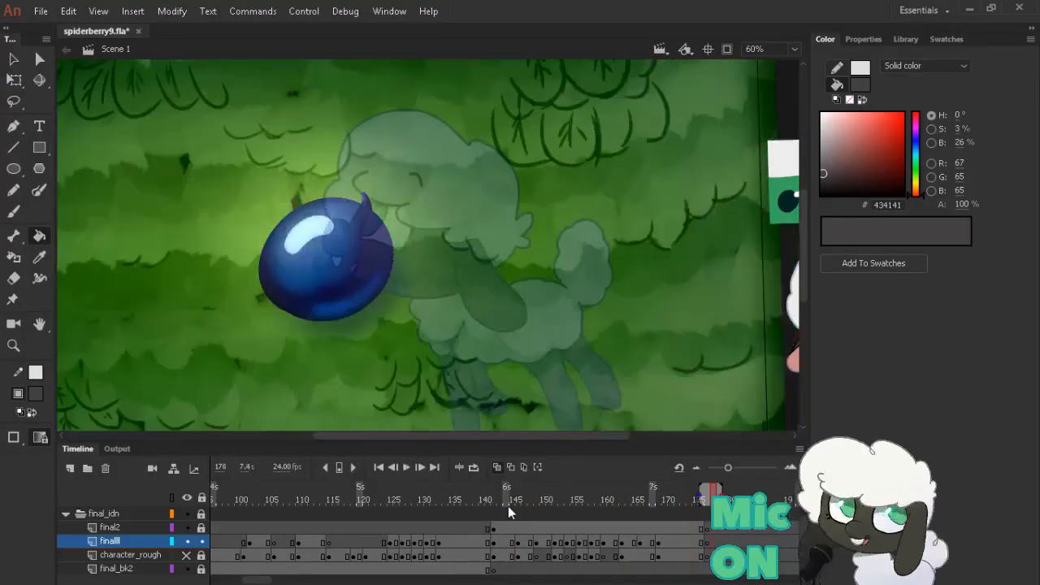
{"action": "left_click", "coordinate": [504, 504]}
{"action": "key", "text": "Return"}
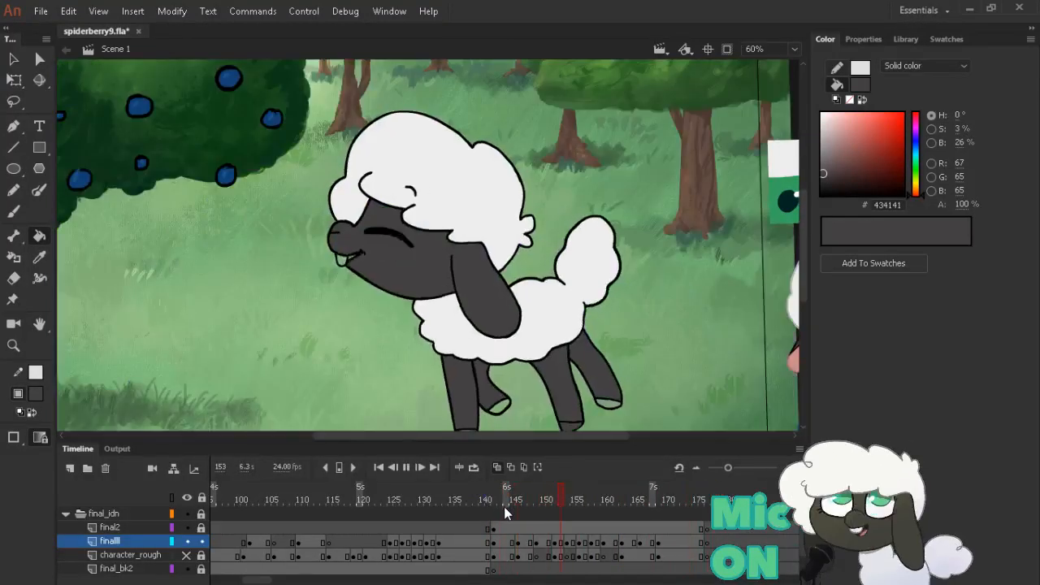
Sample the near-black hoof colour (#0E0D0D) from frame 169 and fill the four hooves on frame 166 of the finalll layer
{"action": "key", "text": "Return"}
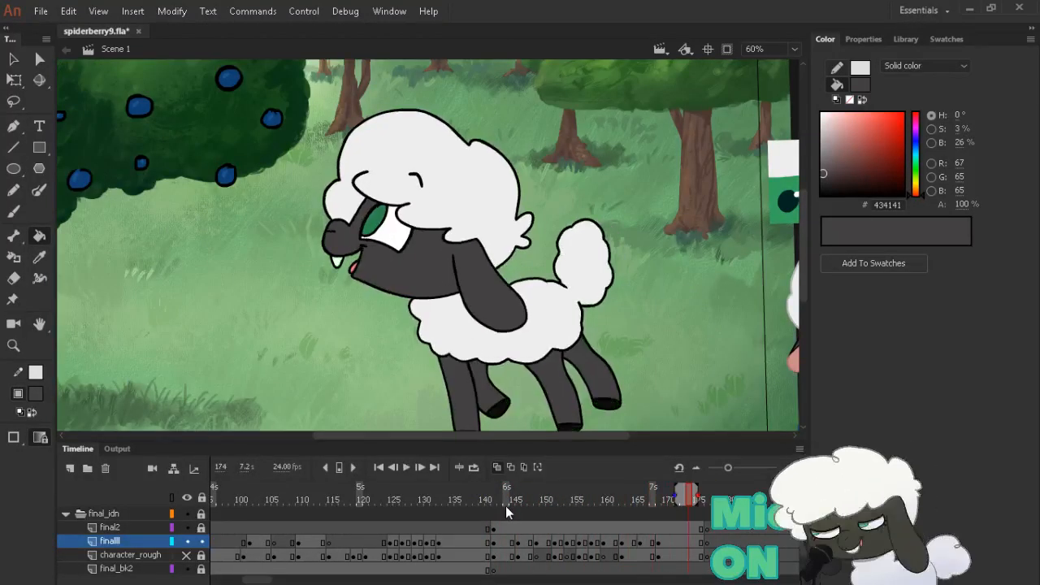
{"action": "left_click", "coordinate": [660, 543]}
{"action": "mouse_move", "coordinate": [659, 370]}
{"action": "left_mouse_down"}
{"action": "mouse_move", "coordinate": [652, 335]}
{"action": "mouse_move", "coordinate": [666, 370]}
{"action": "left_mouse_up"}
{"action": "key", "text": "e"}
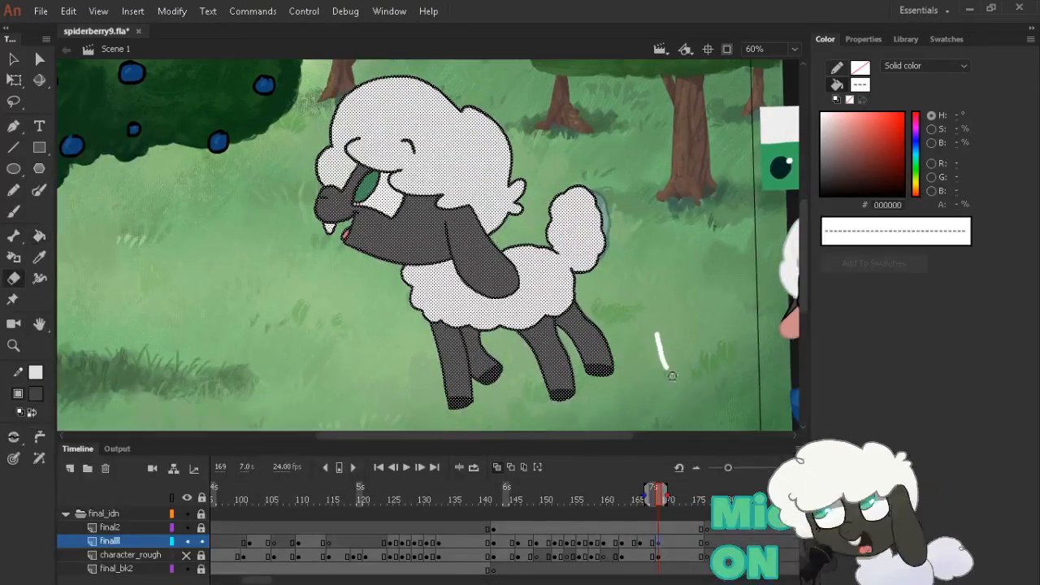
{"action": "key", "text": "i"}
{"action": "left_click", "coordinate": [600, 371]}
{"action": "key", "text": "alt+comma"}
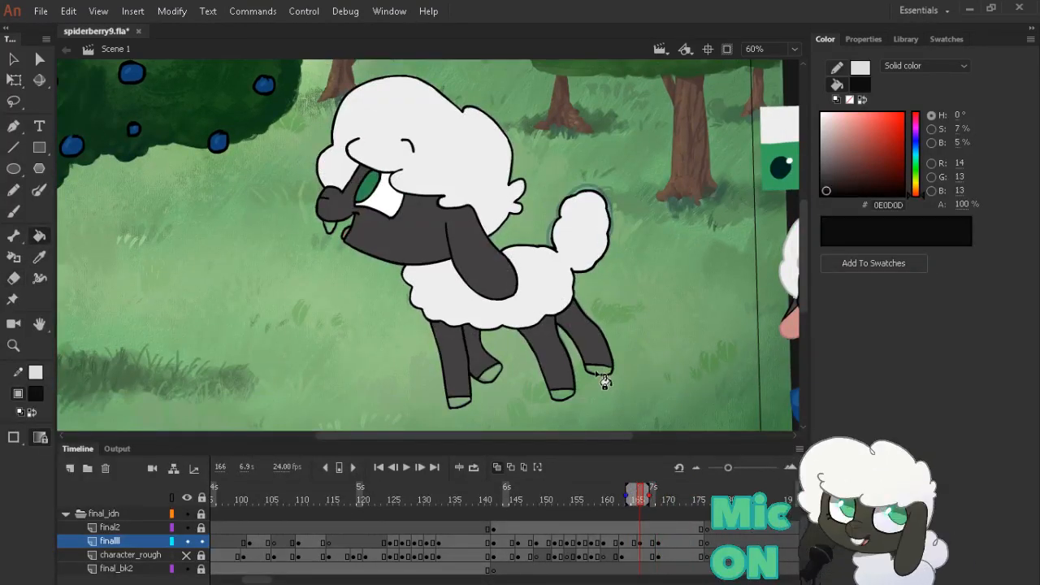
{"action": "left_click", "coordinate": [599, 372]}
{"action": "left_click", "coordinate": [559, 396]}
{"action": "left_click", "coordinate": [491, 375]}
{"action": "left_click", "coordinate": [461, 402]}
Fill the four hooves near-black on frame 163
{"action": "key", "text": "alt+comma"}
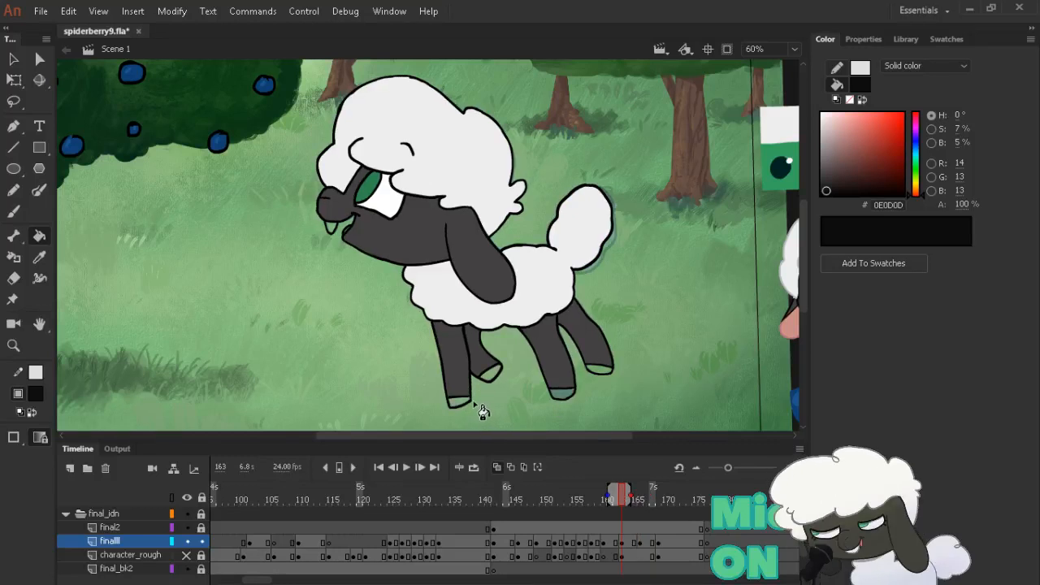
{"action": "left_click", "coordinate": [460, 400]}
{"action": "left_click", "coordinate": [489, 376]}
{"action": "left_click", "coordinate": [560, 395]}
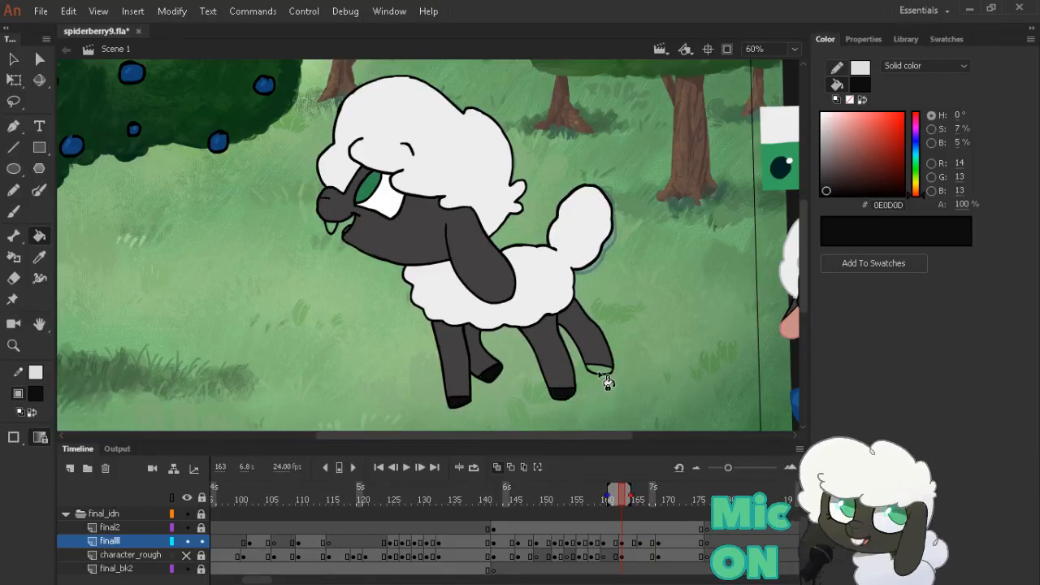
{"action": "left_click", "coordinate": [599, 372]}
Fill the hooves near-black on frame 160, brushing the leaking hoof's outline closed and resampling #0E0D0D before filling it
{"action": "key", "text": "alt+comma"}
{"action": "left_click", "coordinate": [600, 370]}
{"action": "left_click", "coordinate": [561, 395]}
{"action": "left_click", "coordinate": [491, 376]}
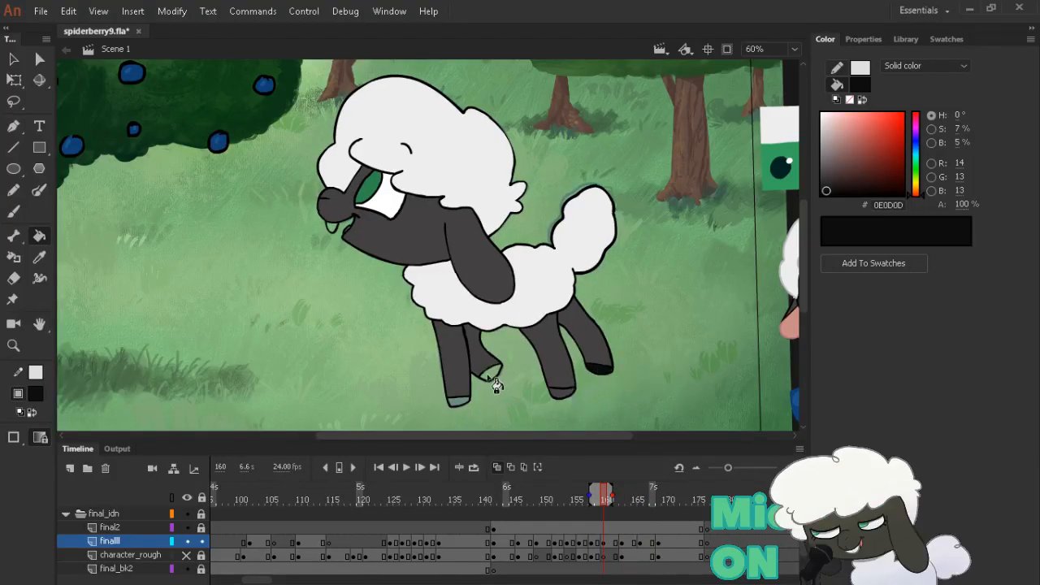
{"action": "left_click", "coordinate": [460, 402]}
{"action": "left_click", "coordinate": [568, 394], "text": "ctrl"}
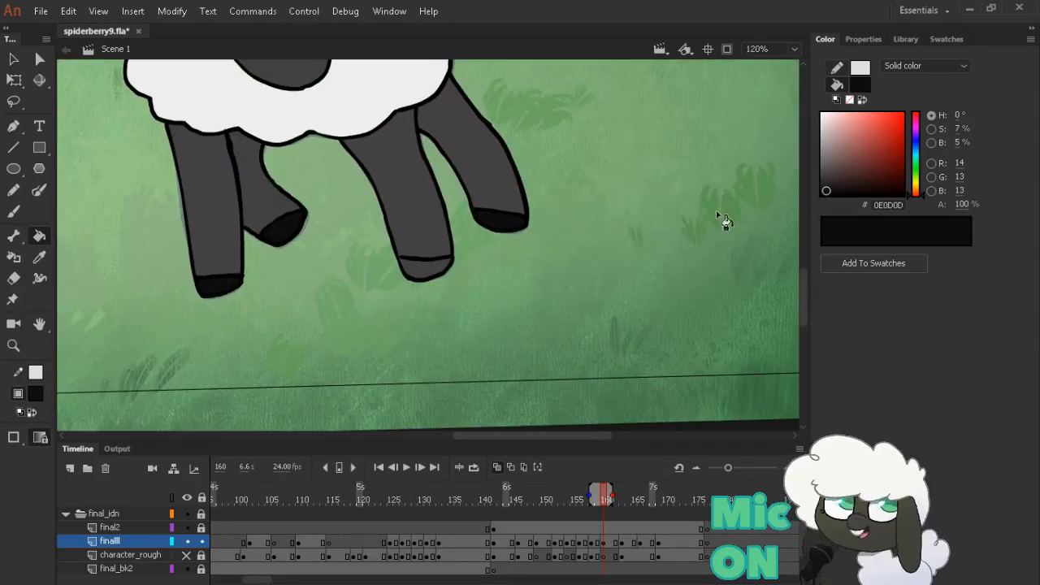
{"action": "key", "text": "b"}
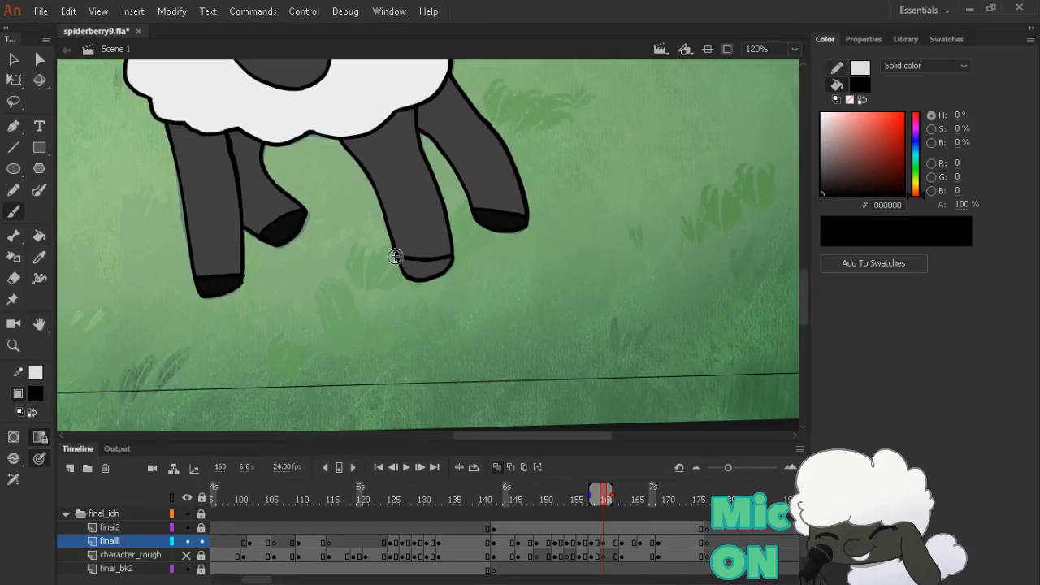
{"action": "key", "text": "i"}
{"action": "left_click", "coordinate": [503, 221]}
{"action": "left_click", "coordinate": [437, 271]}
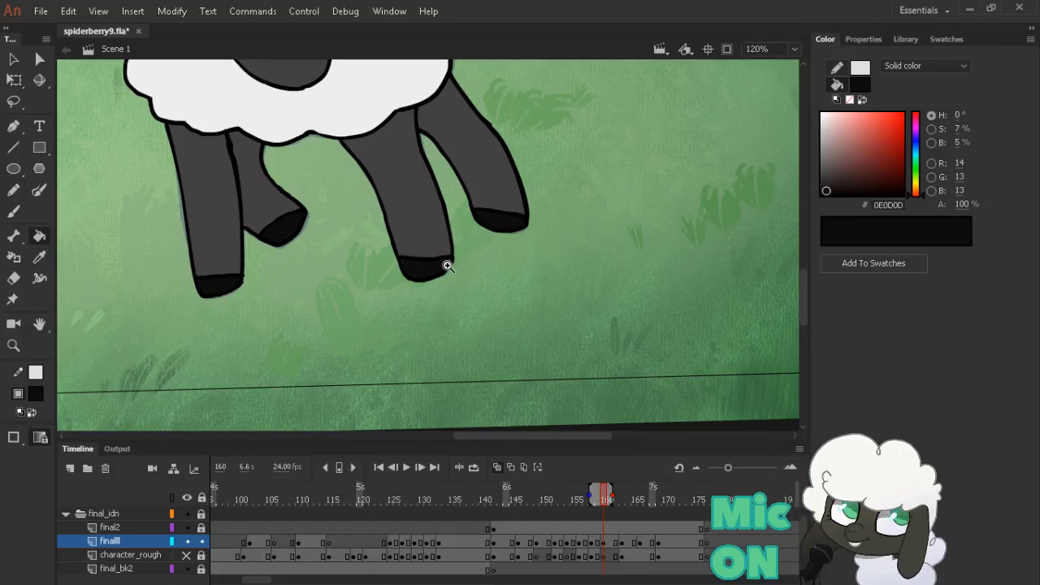
Fill the hooves near-black on frame 158, closing the near front hoof's outline with the brush and resampling #0E0D0D
{"action": "left_click", "coordinate": [449, 266], "text": "ctrl+shift"}
{"action": "left_click_drag", "start_coordinate": [431, 237], "coordinate": [542, 369]}
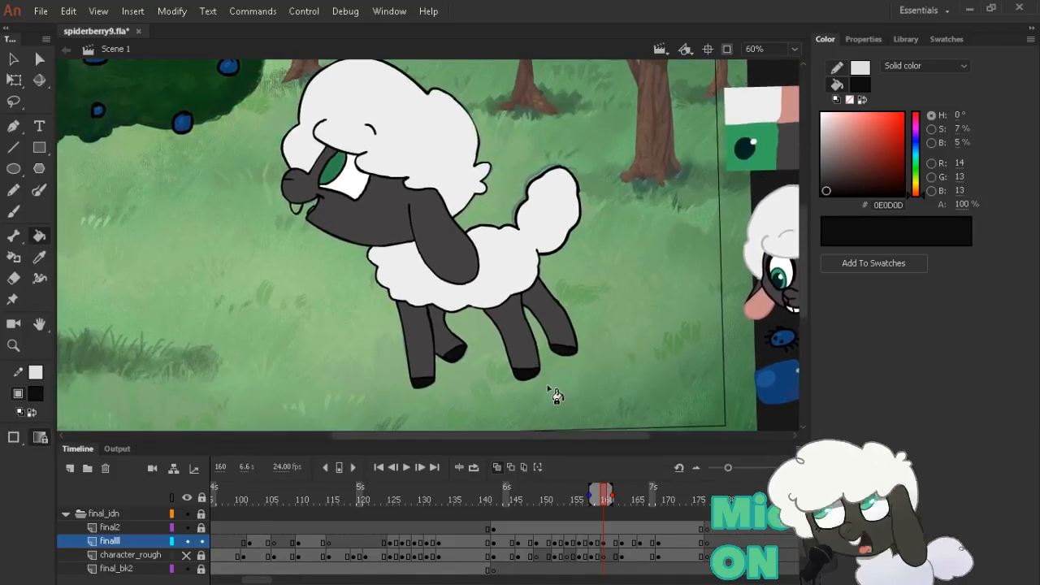
{"action": "key", "text": "comma"}
{"action": "key", "text": "comma"}
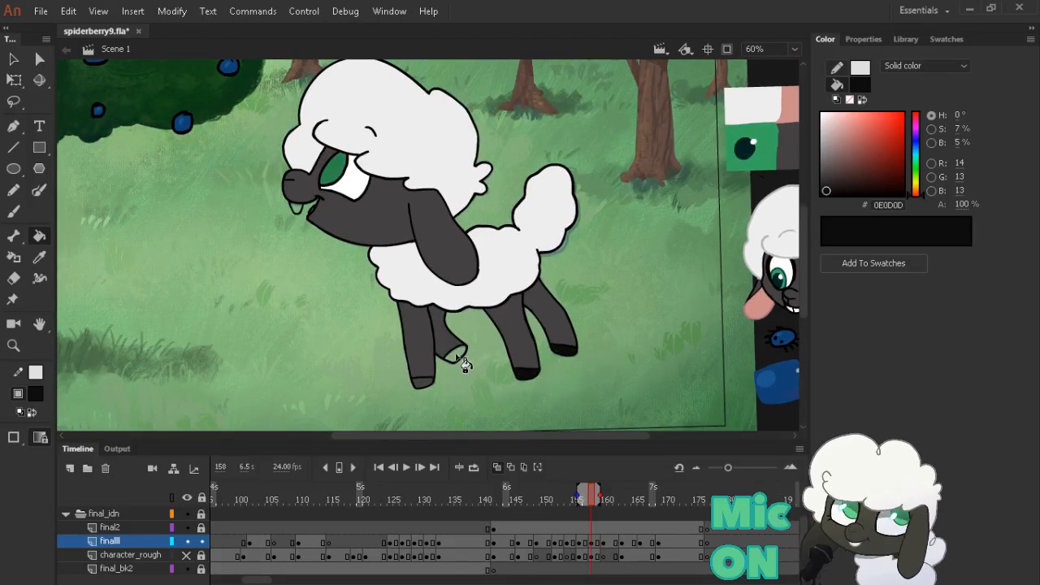
{"action": "left_click", "coordinate": [456, 357]}
{"action": "left_click", "coordinate": [408, 379], "text": "ctrl"}
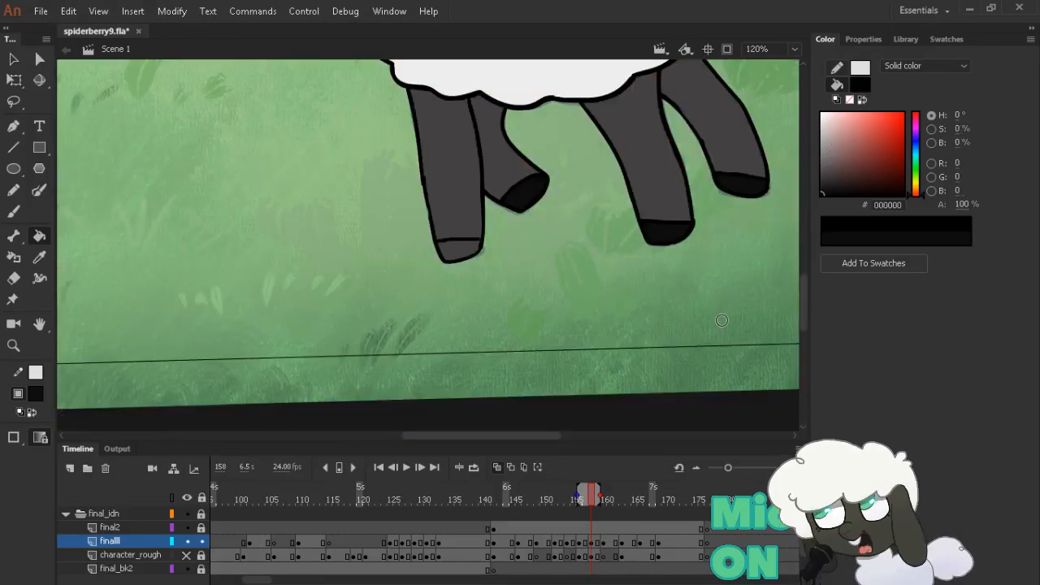
{"action": "key", "text": "b"}
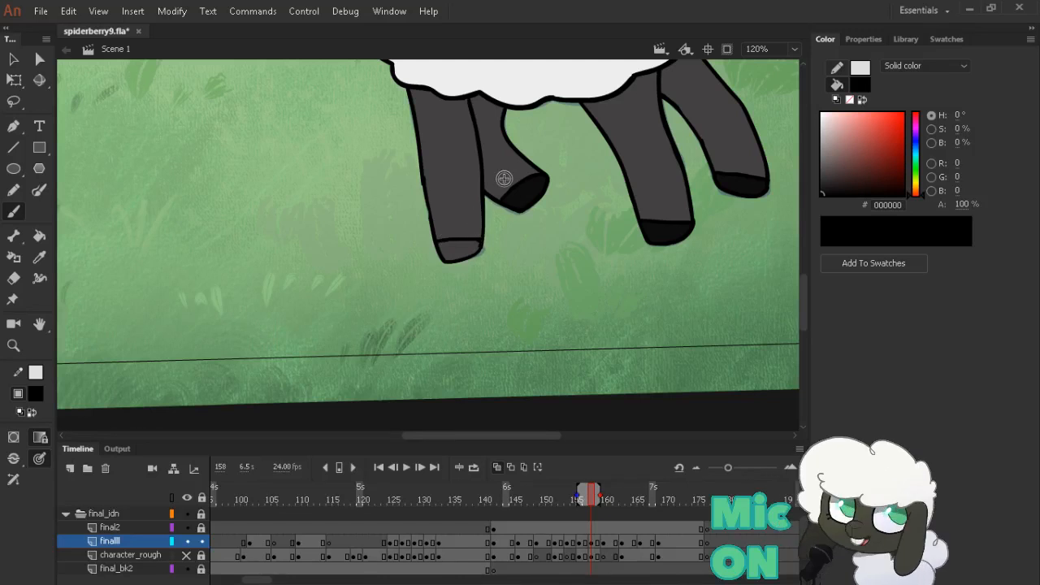
{"action": "key", "text": "i"}
{"action": "left_click", "coordinate": [533, 203]}
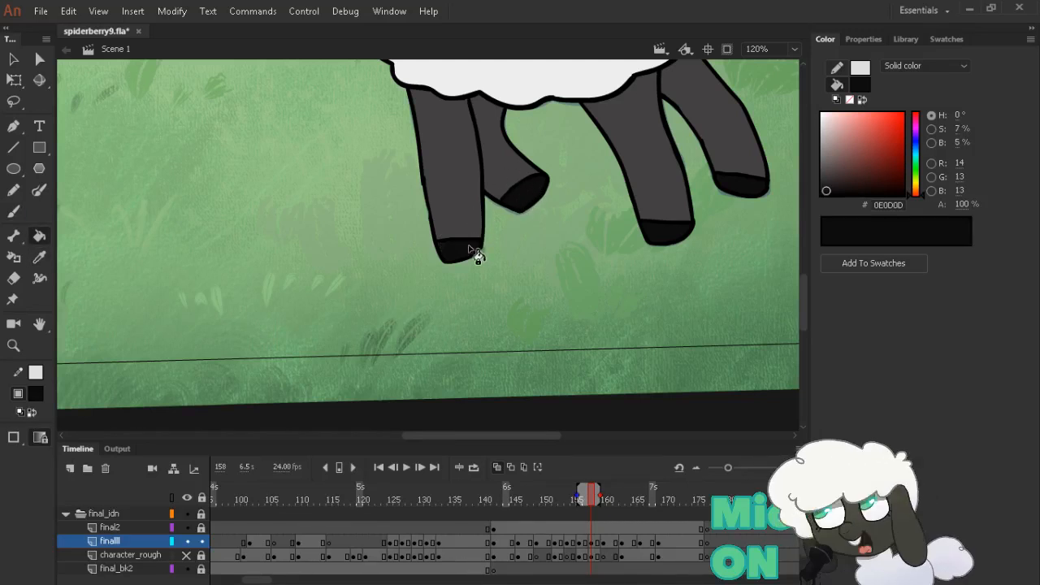
Fill the four hooves near-black on frame 156
{"action": "left_click", "coordinate": [530, 229], "text": "ctrl+alt"}
{"action": "left_click_drag", "start_coordinate": [481, 218], "coordinate": [549, 318]}
{"action": "key", "text": "comma"}
{"action": "key", "text": "comma"}
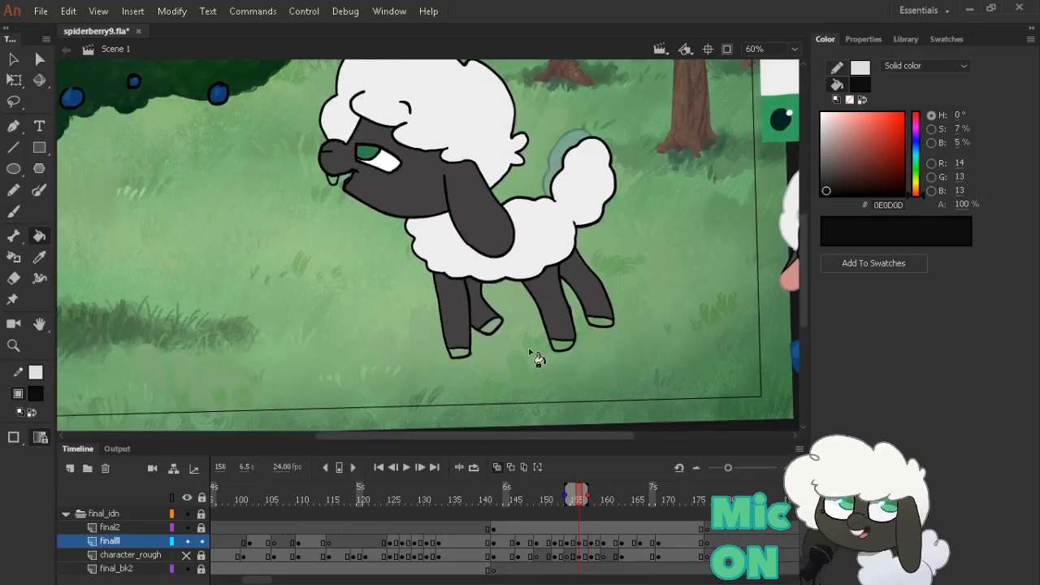
{"action": "left_click", "coordinate": [492, 326]}
{"action": "left_click", "coordinate": [460, 352]}
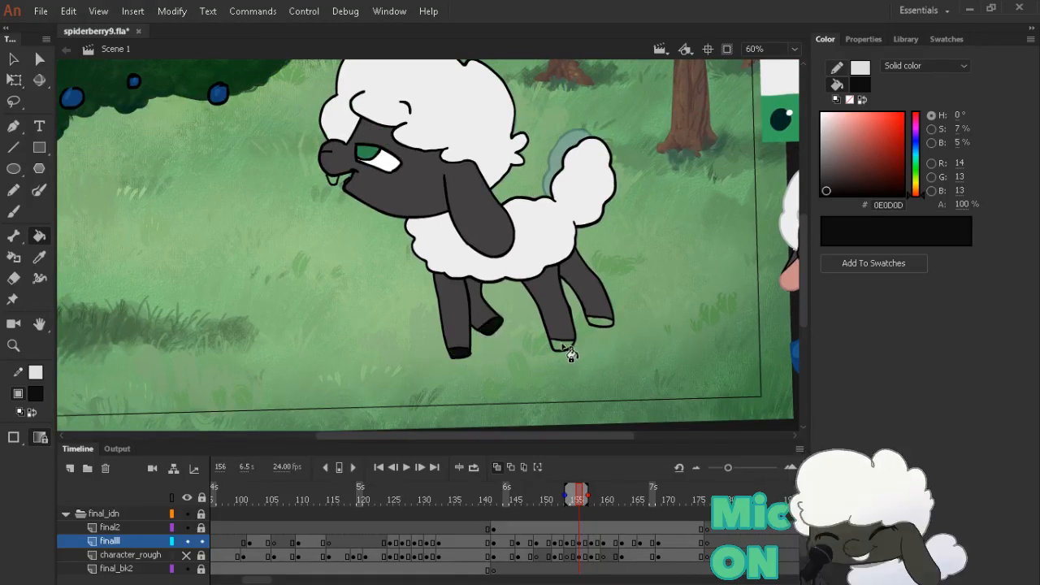
{"action": "left_click", "coordinate": [567, 350]}
{"action": "left_click", "coordinate": [608, 327]}
Fill the four hooves near-black on frame 154
{"action": "key", "text": "comma"}
{"action": "key", "text": "comma"}
{"action": "left_click", "coordinate": [608, 328]}
{"action": "left_click", "coordinate": [573, 347]}
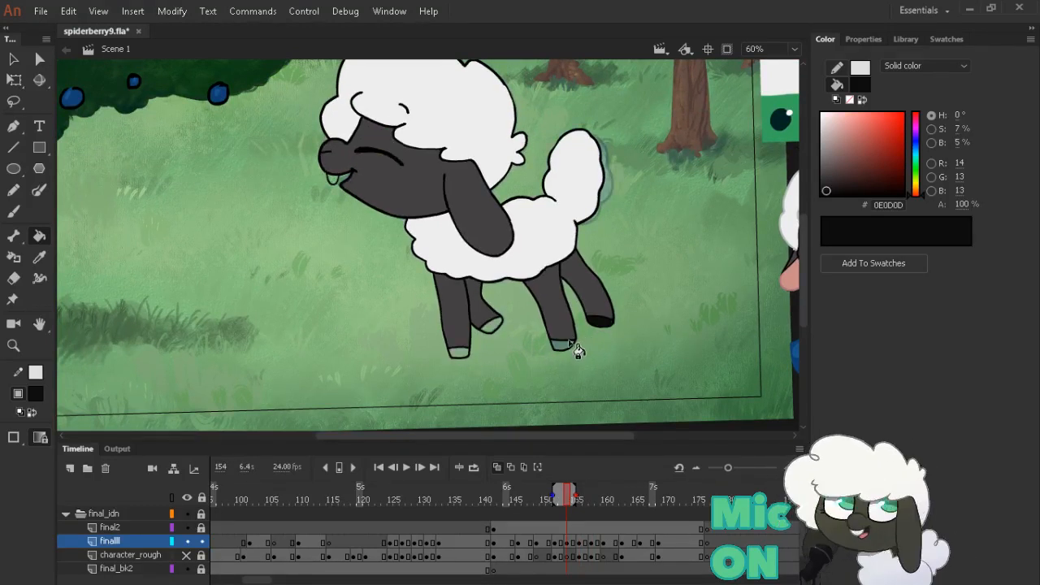
{"action": "left_click", "coordinate": [492, 329]}
{"action": "left_click", "coordinate": [461, 353]}
Fill the four hooves near-black on frame 152, brushing the near hind hoof's outline closed and resampling #0E0D0D for its fill
{"action": "key", "text": "comma"}
{"action": "key", "text": "comma"}
{"action": "left_click", "coordinate": [462, 355]}
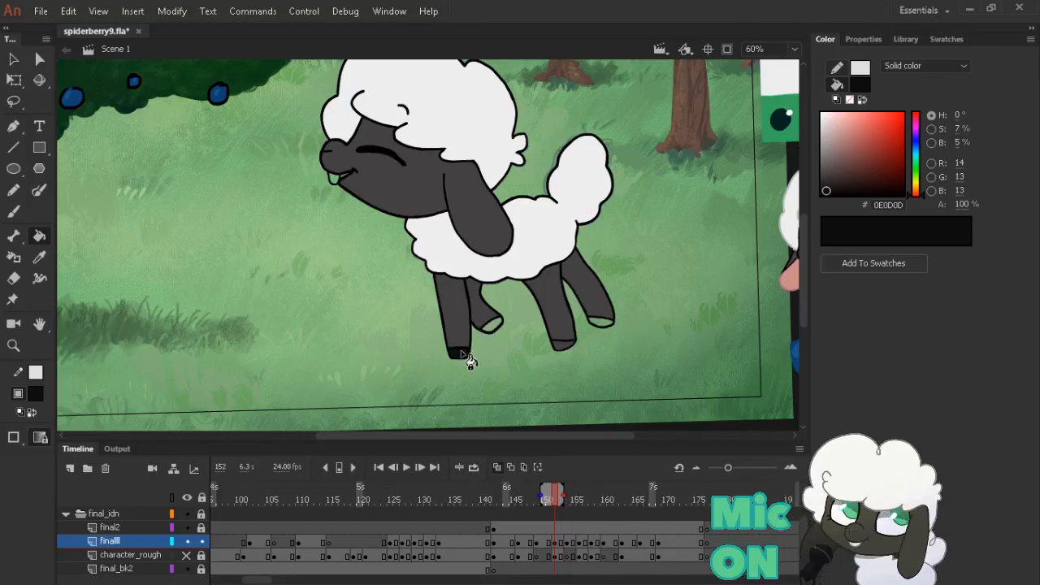
{"action": "left_click", "coordinate": [492, 329]}
{"action": "left_click", "coordinate": [608, 326]}
{"action": "left_click", "coordinate": [567, 343]}
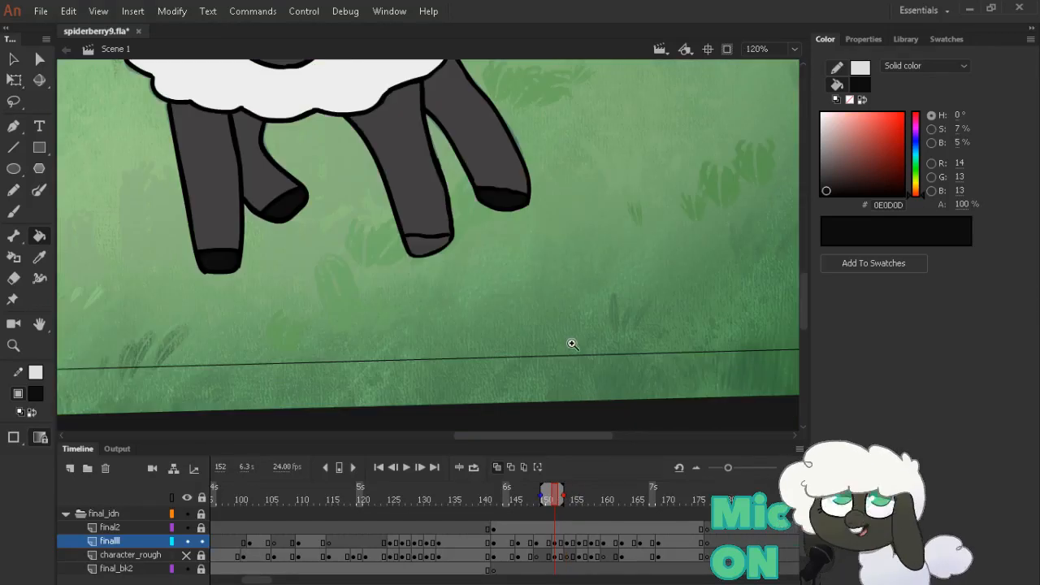
{"action": "left_click_drag", "start_coordinate": [901, 183], "coordinate": [897, 199]}
{"action": "key", "text": "b"}
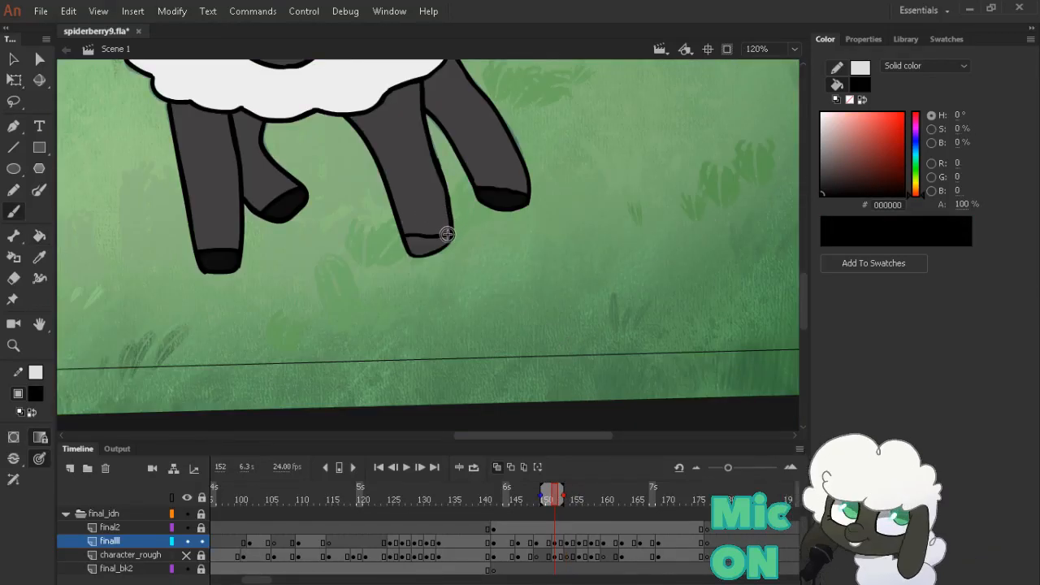
{"action": "key", "text": "i"}
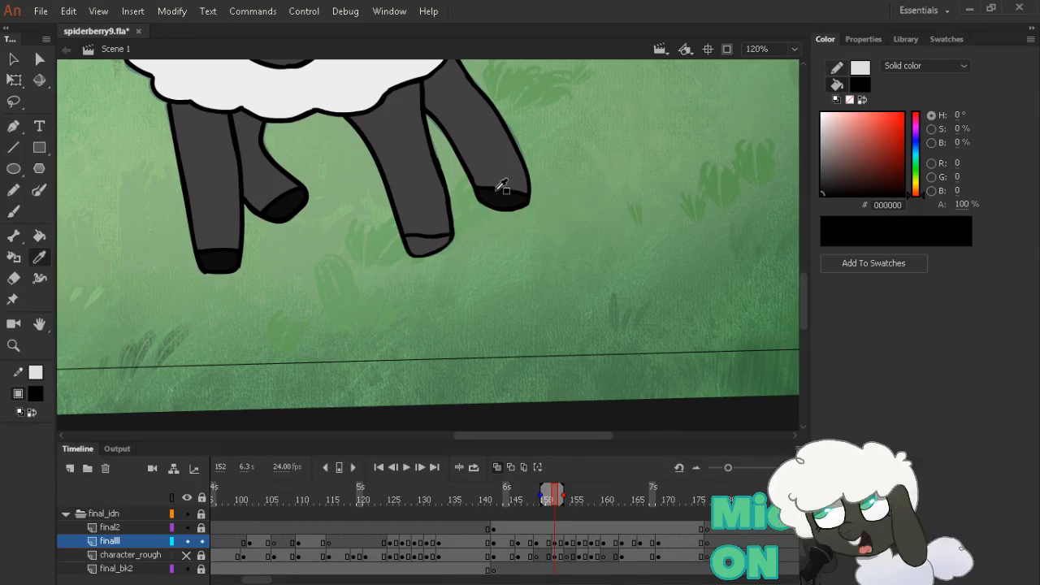
{"action": "left_click", "coordinate": [499, 195]}
{"action": "left_click", "coordinate": [441, 248]}
Fill the hooves near-black on frame 149, closing the gap in the near front hoof's outline with the brush
{"action": "key", "text": "alt+comma"}
{"action": "left_click", "coordinate": [436, 247]}
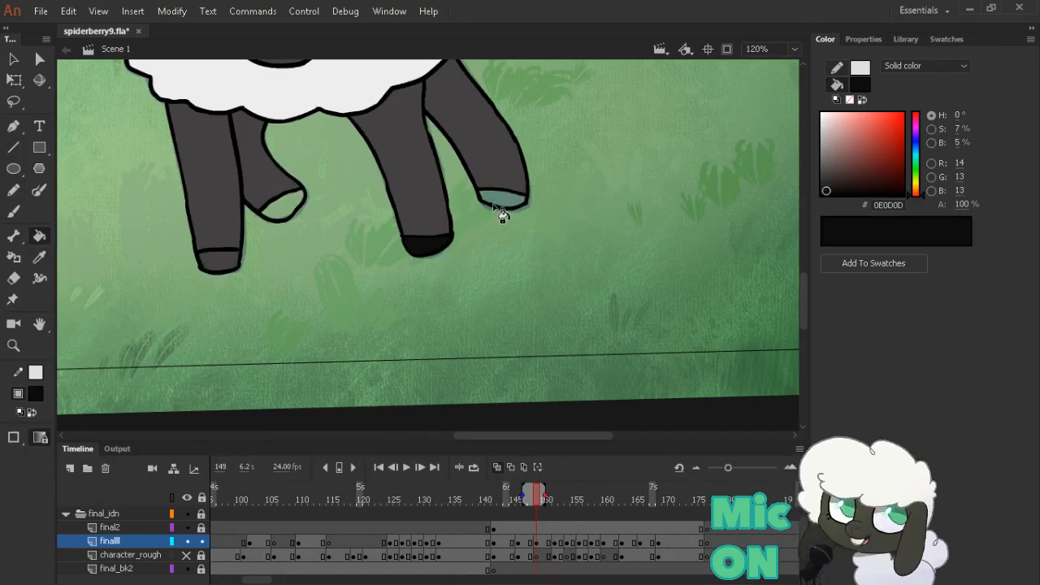
{"action": "left_click", "coordinate": [488, 202]}
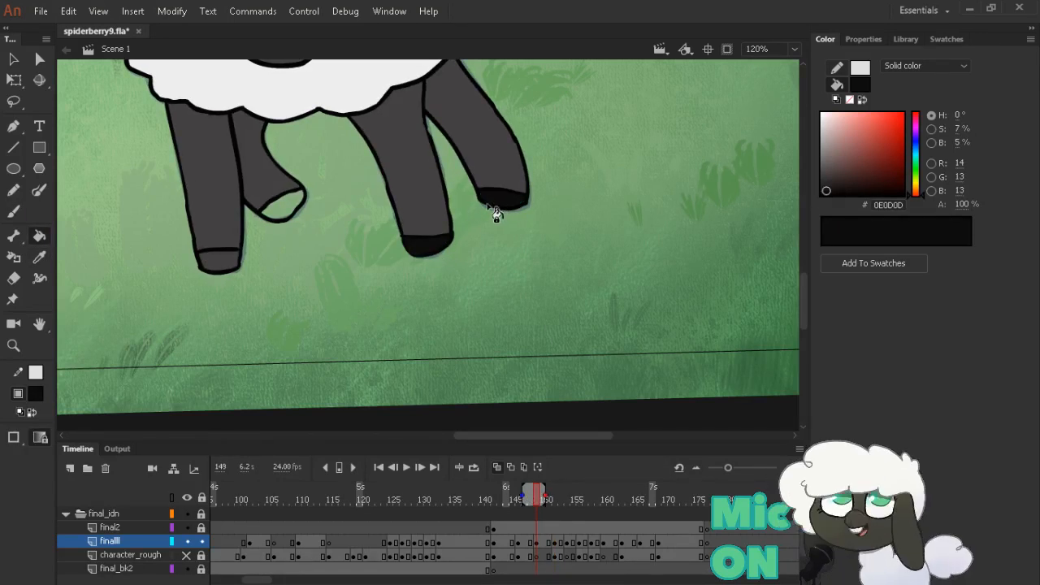
{"action": "left_click", "coordinate": [283, 212]}
{"action": "key", "text": "b"}
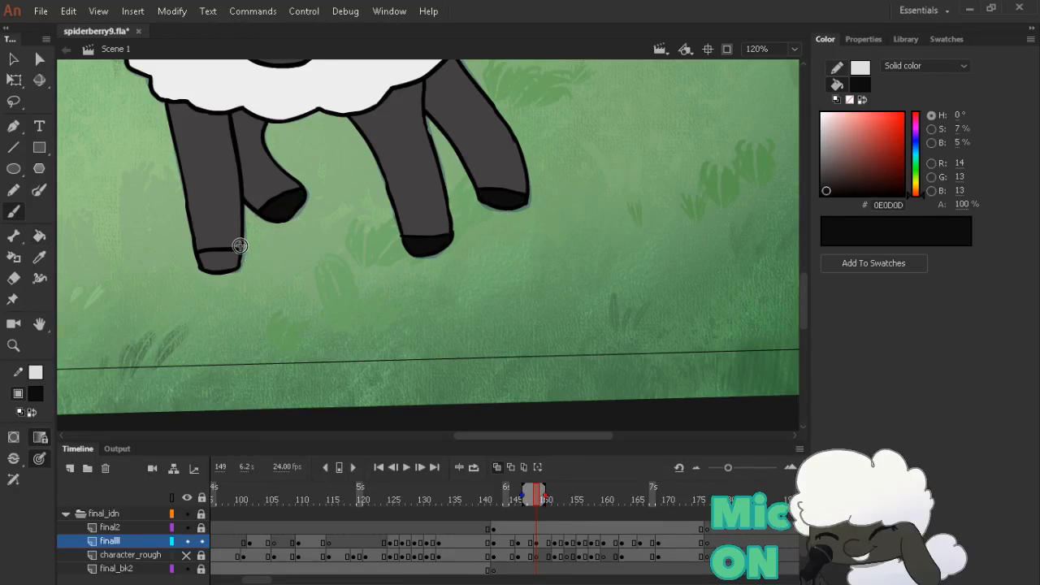
{"action": "key", "text": "k"}
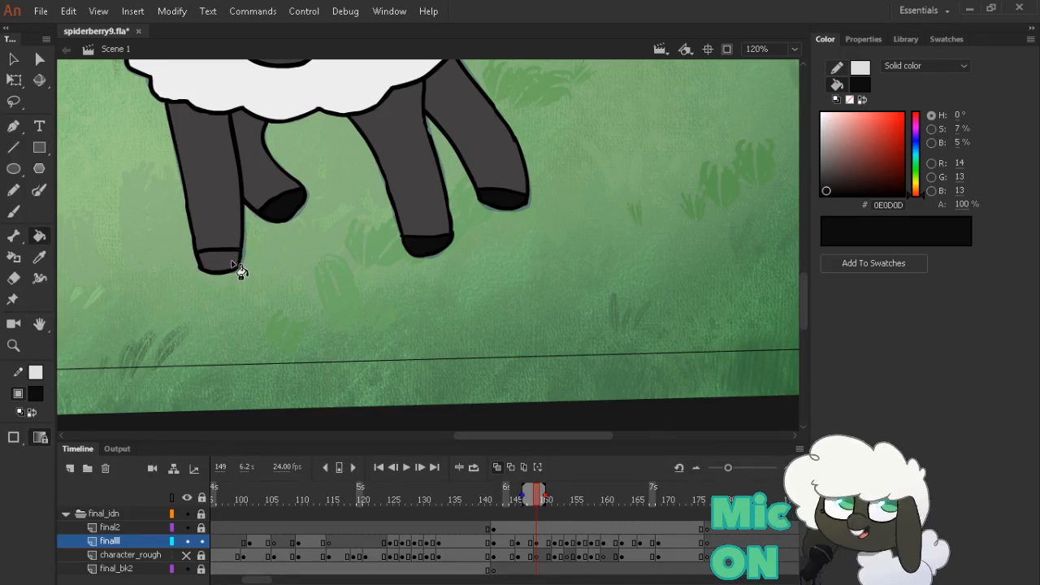
Fill the hooves near-black on frame 146, closing the gap in the far hind hoof's outline with the brush
{"action": "key", "text": "alt+comma"}
{"action": "left_click", "coordinate": [284, 211]}
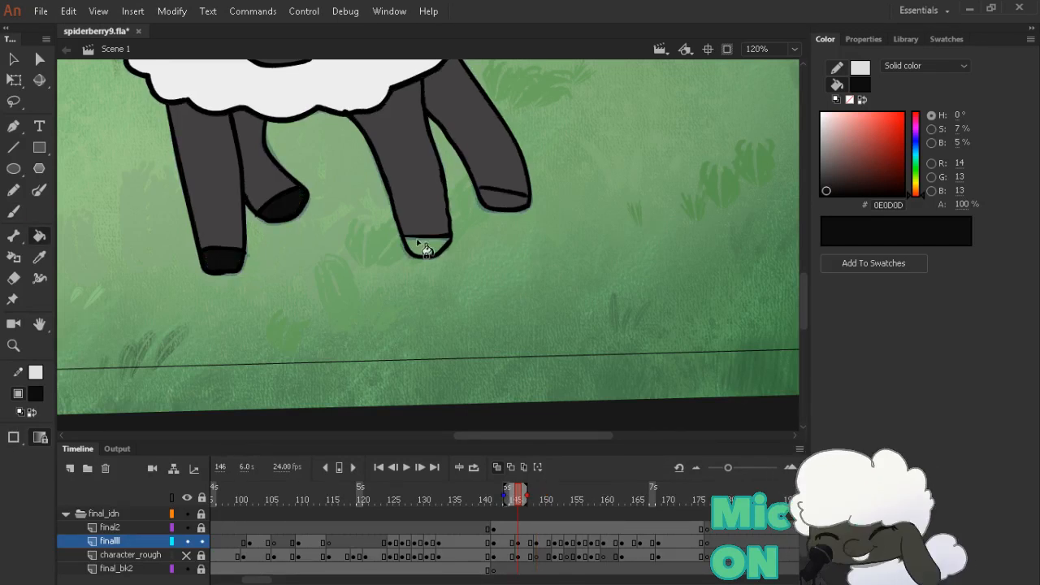
{"action": "left_click", "coordinate": [425, 246]}
{"action": "key", "text": "b"}
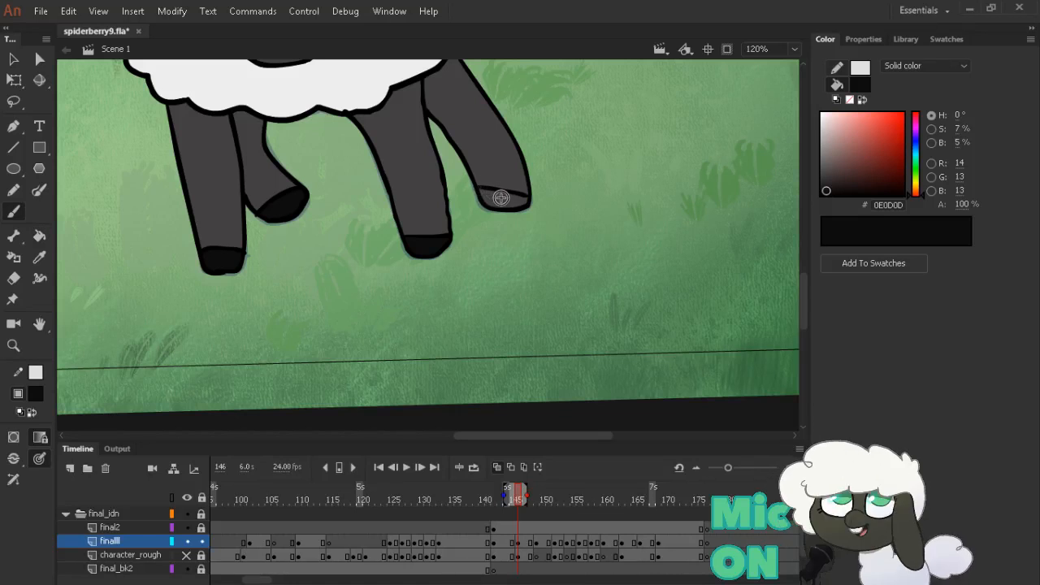
{"action": "key", "text": "k"}
{"action": "left_click", "coordinate": [508, 205]}
Fill the four hooves near-black on frame 142 and clean up the stray line beside the near front hoof
{"action": "key", "text": "alt+comma"}
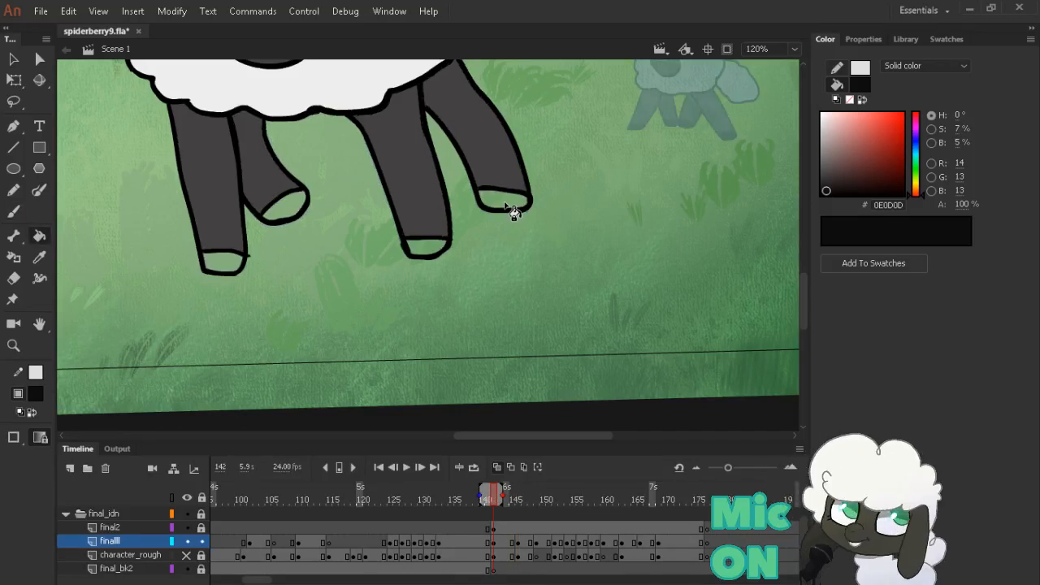
{"action": "left_click", "coordinate": [512, 207]}
{"action": "left_click", "coordinate": [433, 248]}
{"action": "left_click", "coordinate": [286, 213]}
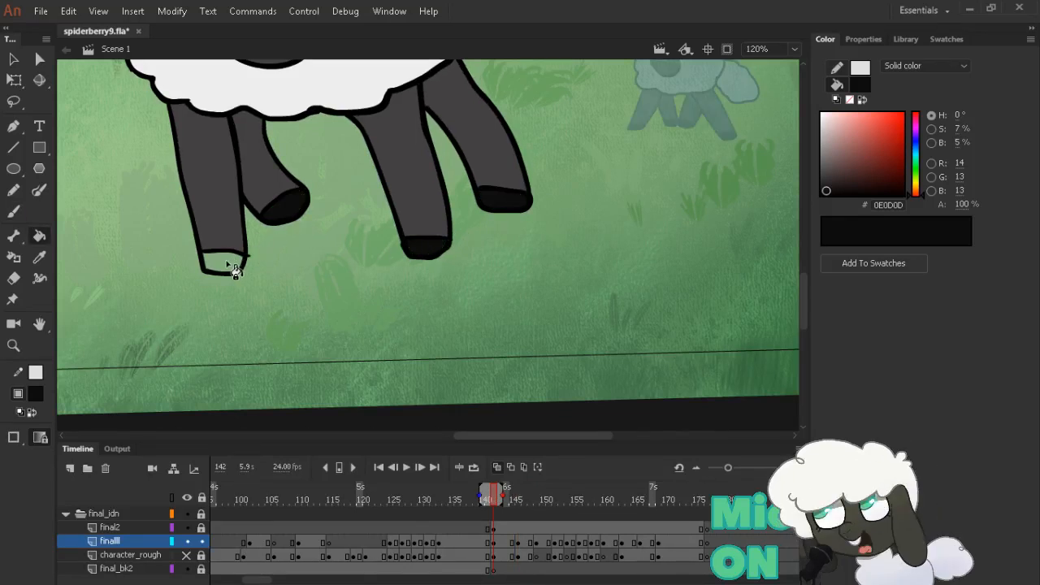
{"action": "left_click", "coordinate": [226, 264]}
{"action": "key", "text": "e"}
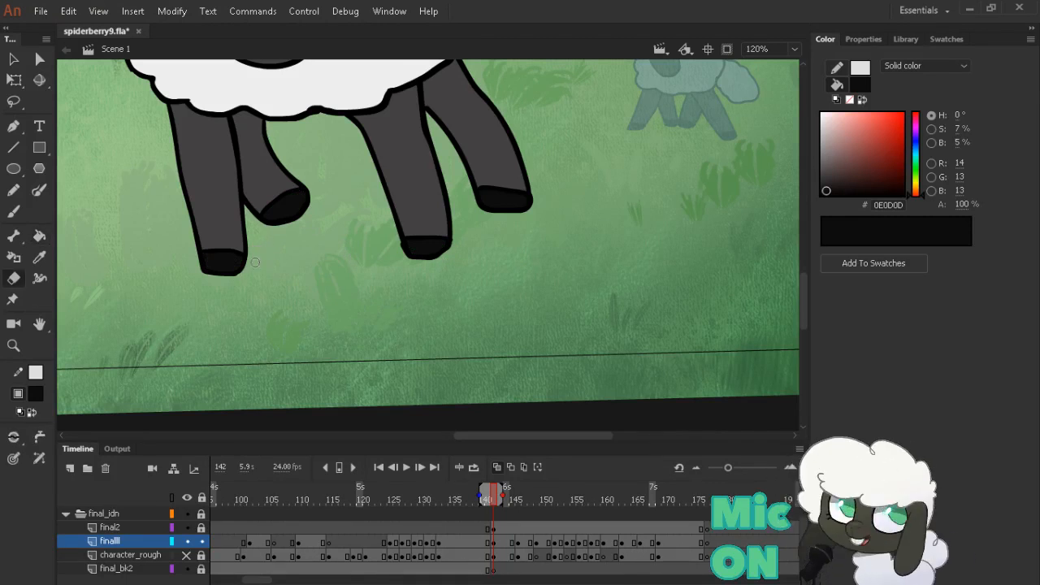
{"action": "key", "text": "k"}
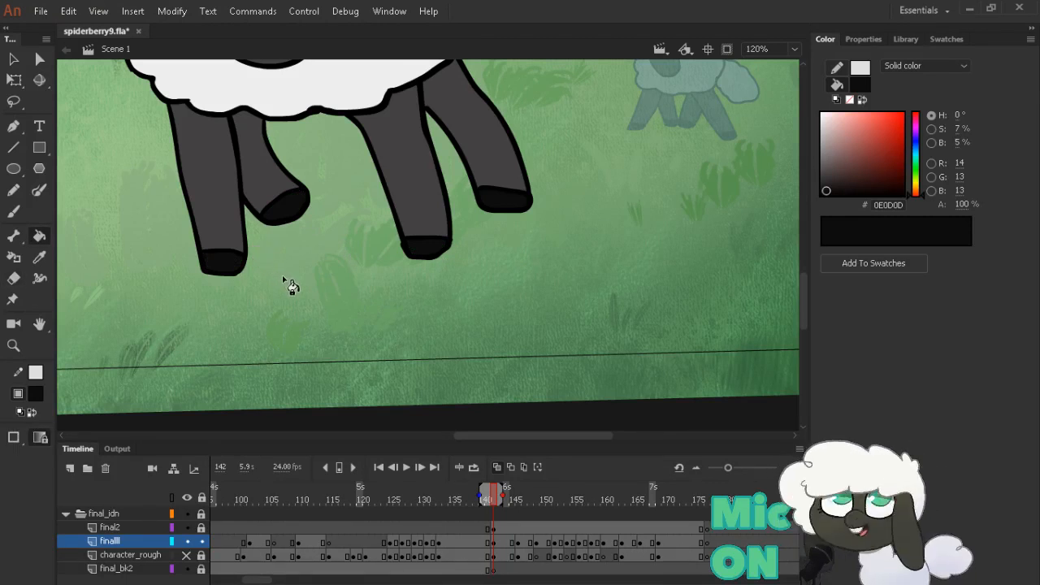
Sample pure white (#FFFFFF) from the eye on frame 142 and fill the teeth white frame by frame up to frame 169
{"action": "left_click", "coordinate": [390, 187]}
{"action": "left_click_drag", "start_coordinate": [483, 131], "coordinate": [578, 183]}
{"action": "key", "text": "i"}
{"action": "left_click", "coordinate": [394, 204]}
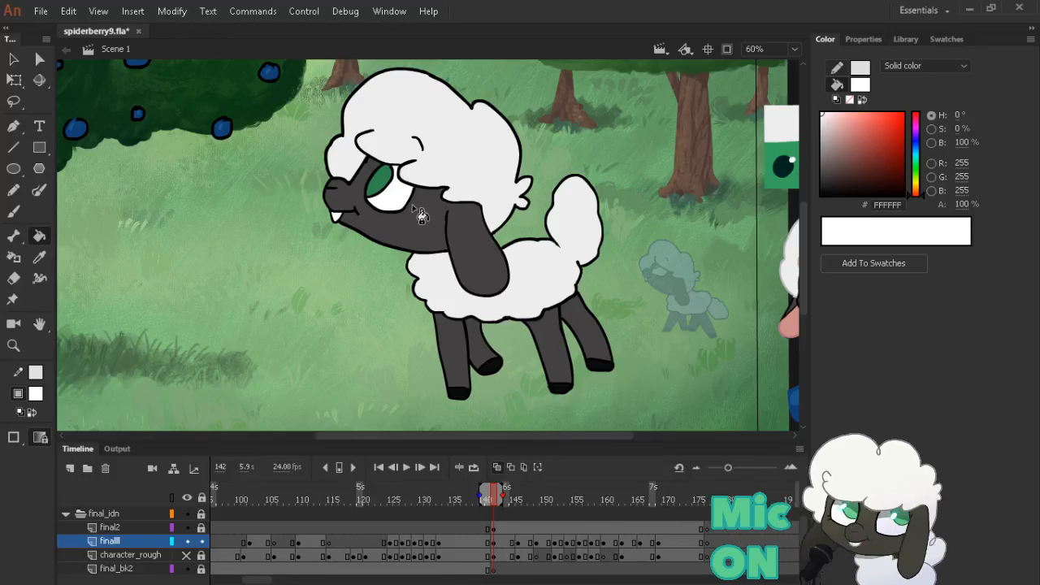
{"action": "key", "text": "period"}
{"action": "key", "text": "period"}
{"action": "key", "text": "period"}
{"action": "key", "text": "period"}
{"action": "key", "text": "period"}
{"action": "key", "text": "period"}
{"action": "key", "text": "period"}
{"action": "key", "text": "period"}
{"action": "key", "text": "period"}
{"action": "key", "text": "period"}
{"action": "key", "text": "period"}
{"action": "key", "text": "period"}
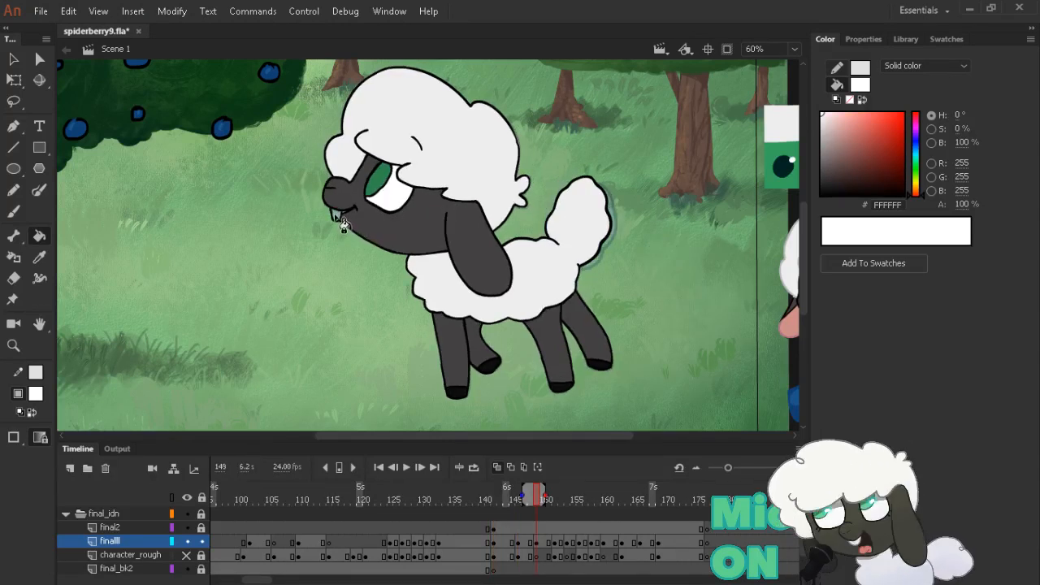
{"action": "key", "text": "period"}
{"action": "key", "text": "period"}
{"action": "key", "text": "period"}
{"action": "key", "text": "period"}
{"action": "key", "text": "period"}
{"action": "key", "text": "period"}
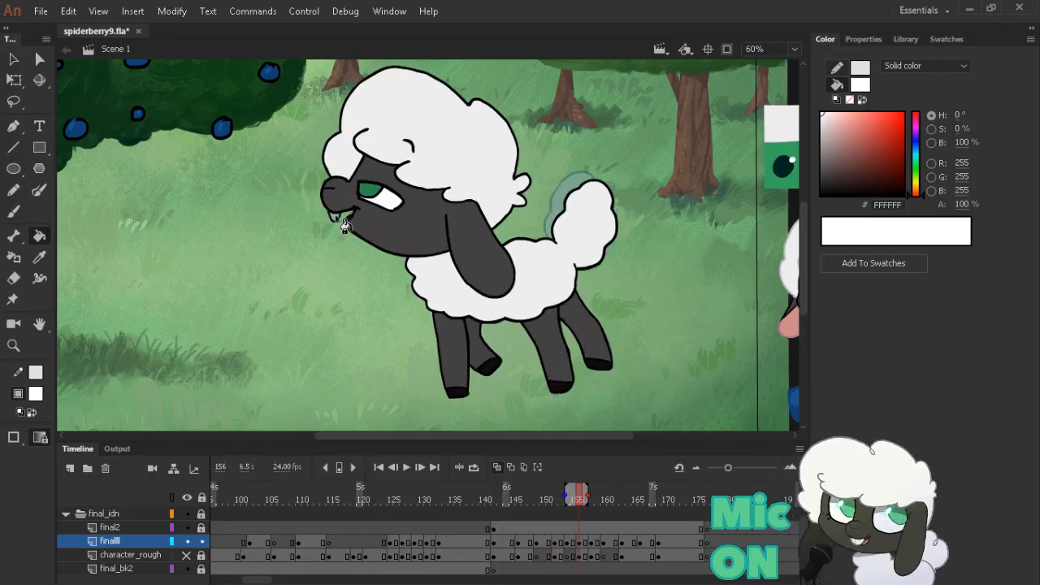
{"action": "key", "text": "period"}
{"action": "key", "text": "period"}
{"action": "key", "text": "period"}
{"action": "key", "text": "period"}
{"action": "key", "text": "period"}
{"action": "key", "text": "period"}
{"action": "key", "text": "period"}
{"action": "key", "text": "period"}
{"action": "key", "text": "period"}
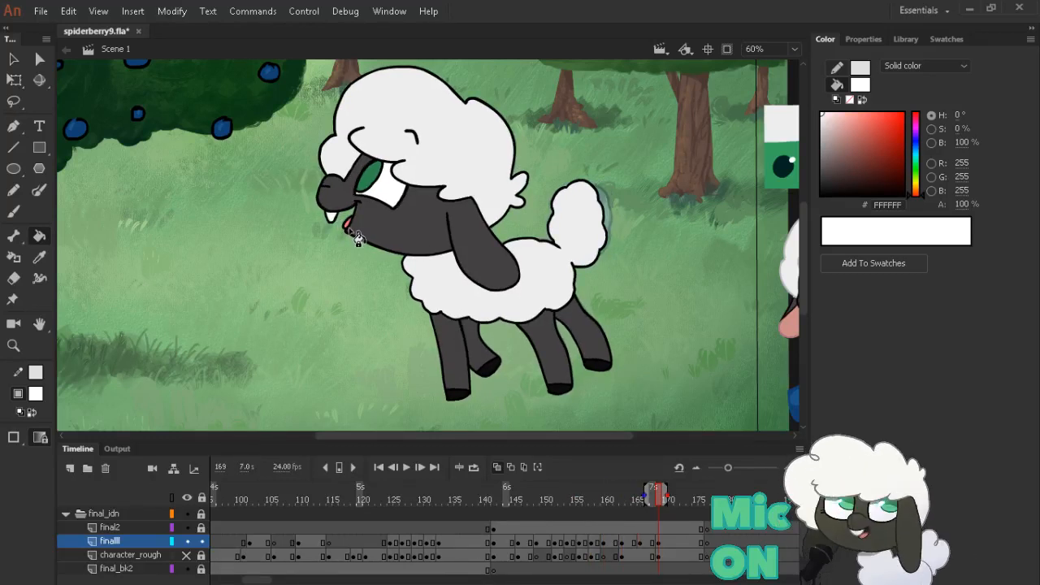
Sample the tongue's pink (#F5707E) on frame 169 and fill the tongue with it on frames 166 and 163
{"action": "key", "text": "i"}
{"action": "left_click", "coordinate": [350, 221]}
{"action": "key", "text": "comma"}
{"action": "key", "text": "comma"}
{"action": "key", "text": "comma"}
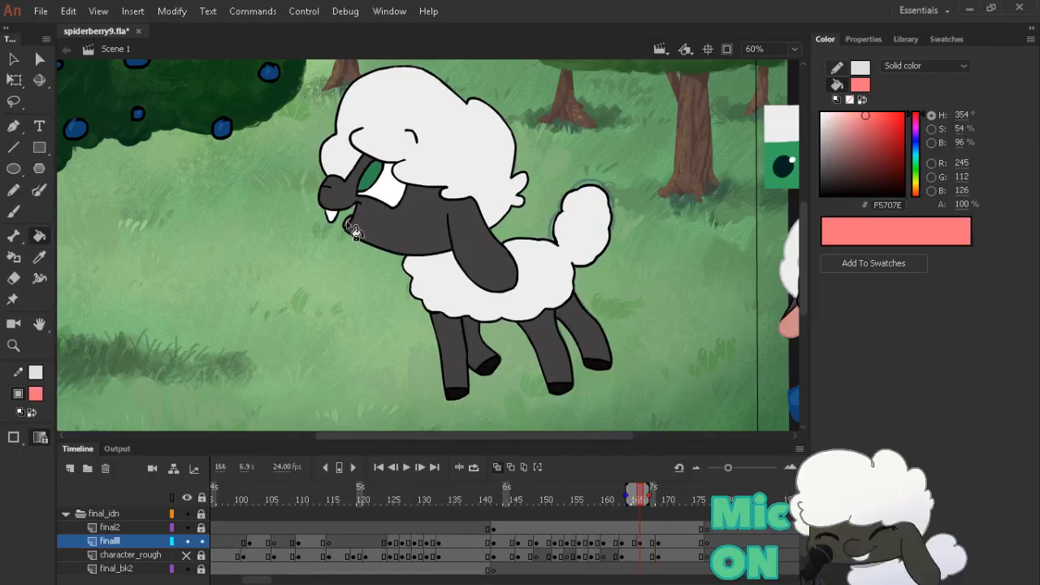
{"action": "left_click", "coordinate": [350, 221], "text": "ctrl"}
{"action": "key", "text": "comma"}
{"action": "key", "text": "comma"}
{"action": "key", "text": "comma"}
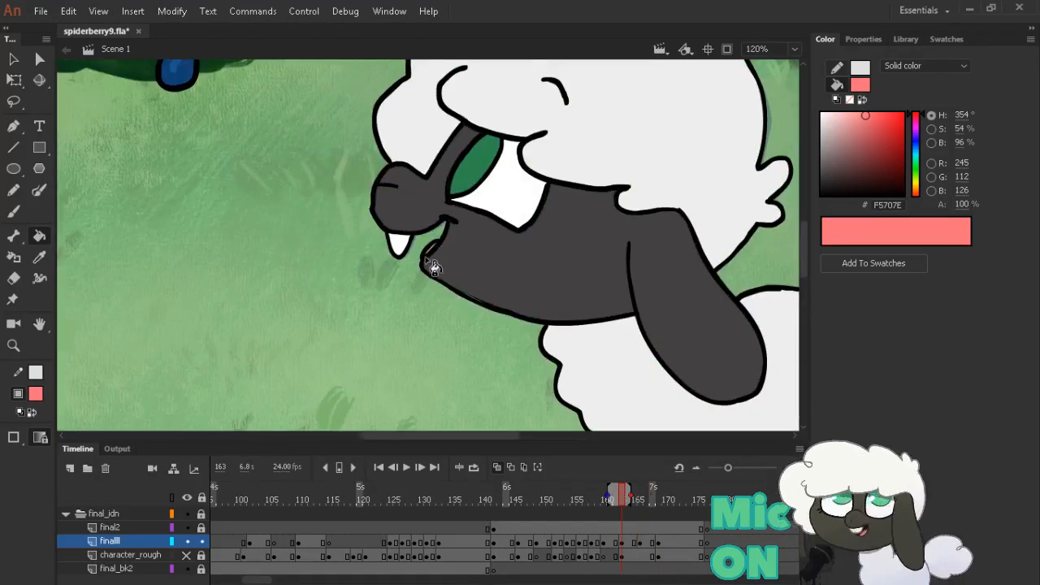
{"action": "left_click", "coordinate": [434, 251]}
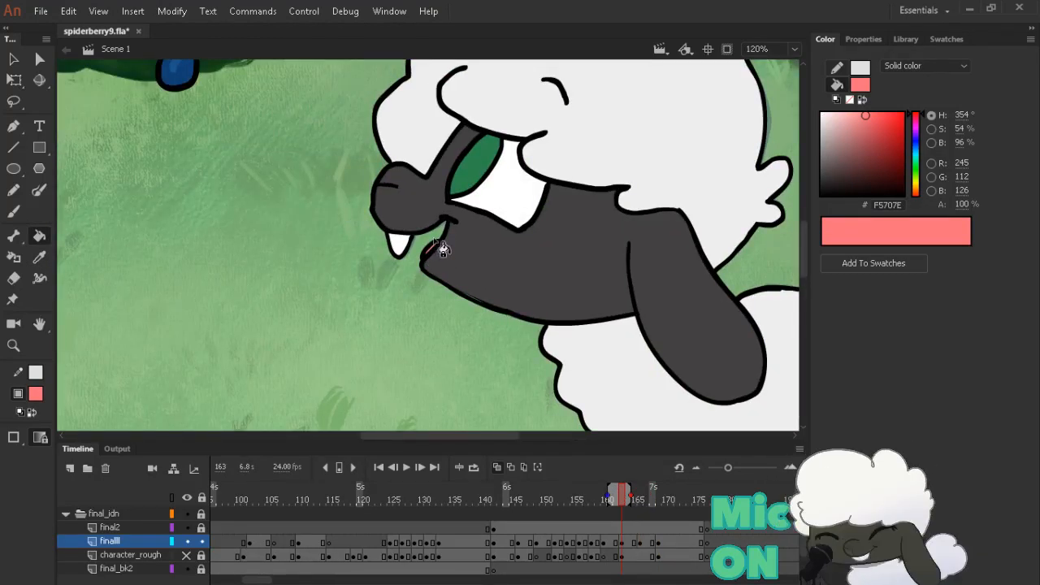
Touch up the jaw on frame 163 with the brush in sampled dark grey (#434141), and resample the tongue's pink (#F5707E)
{"action": "key", "text": "i"}
{"action": "left_click", "coordinate": [484, 261]}
{"action": "key", "text": "b"}
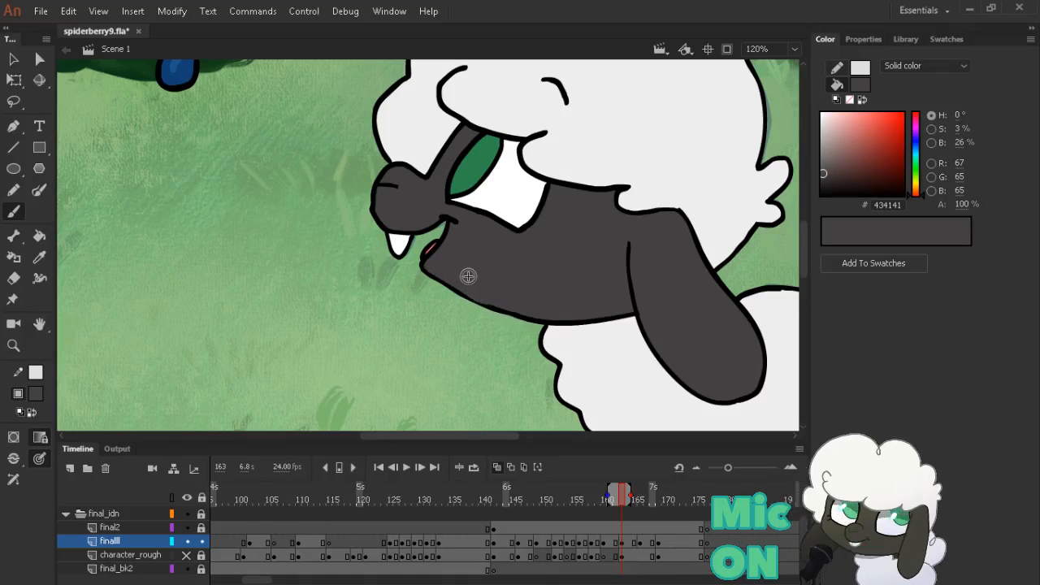
{"action": "key", "text": "i"}
{"action": "left_click", "coordinate": [431, 247]}
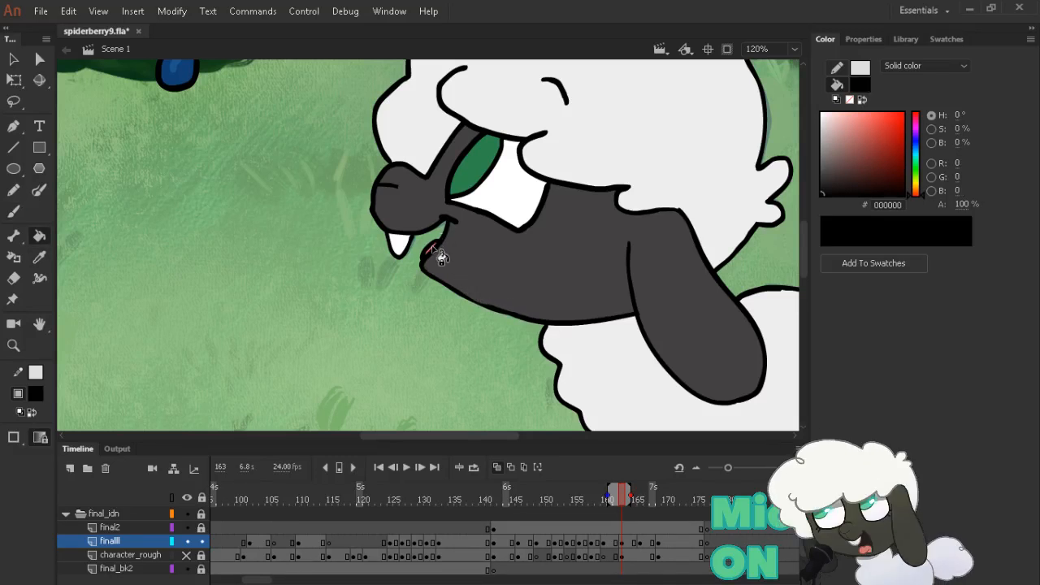
{"action": "key", "text": "i"}
{"action": "left_click", "coordinate": [432, 248]}
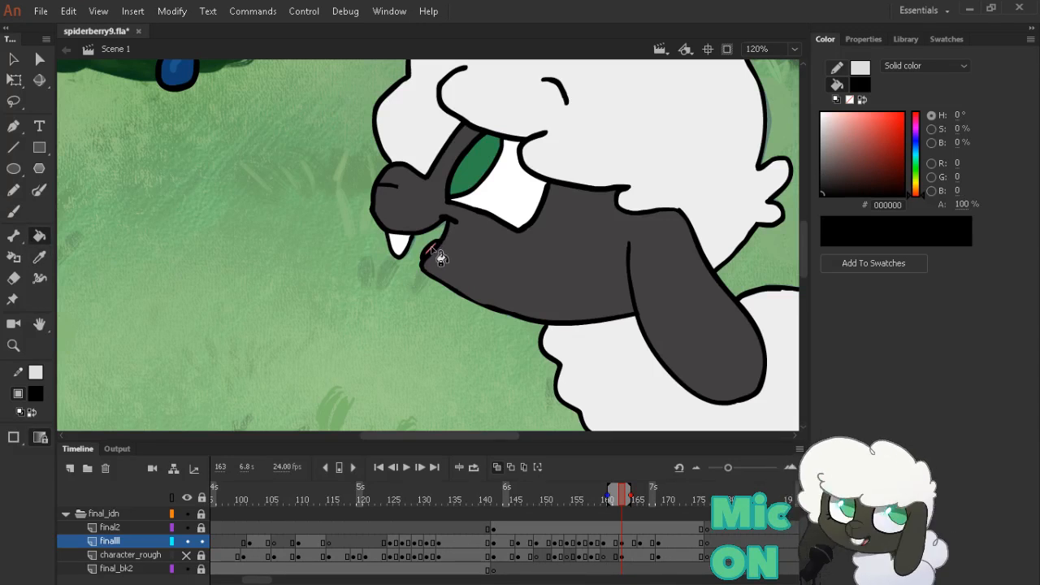
{"action": "key", "text": "i"}
{"action": "left_click", "coordinate": [433, 248]}
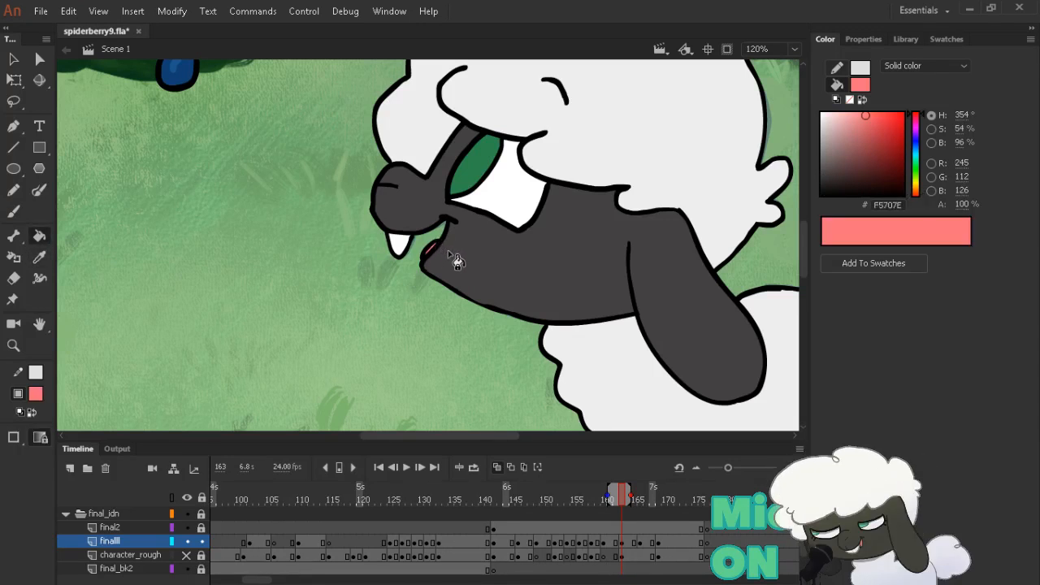
Try to fill the tongue pink on frame 156, undo it, and check the mouth drawings back to frame 152
{"action": "key", "text": "comma"}
{"action": "key", "text": "comma"}
{"action": "key", "text": "comma"}
{"action": "key", "text": "comma"}
{"action": "key", "text": "comma"}
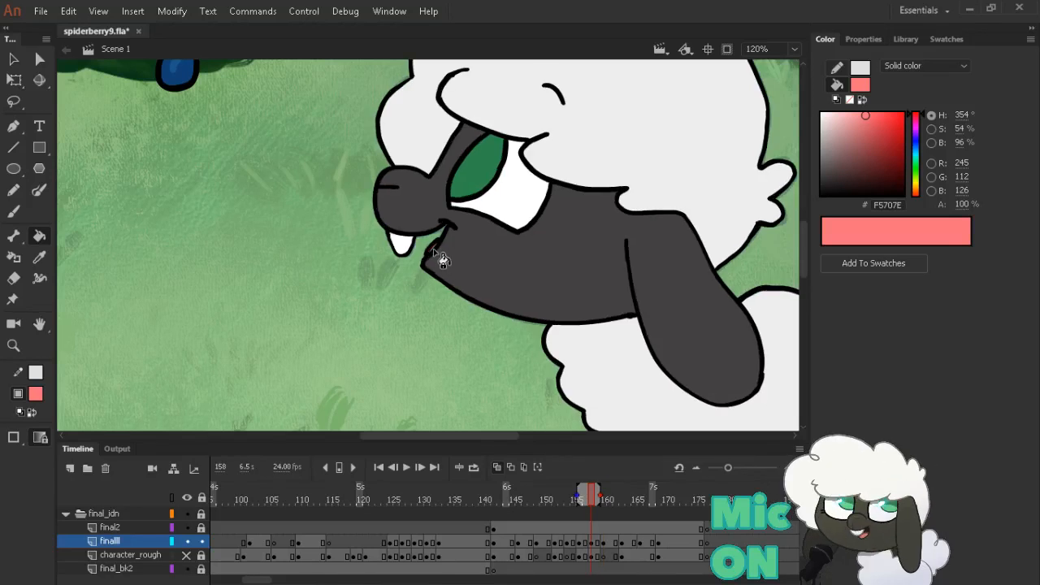
{"action": "key", "text": "comma"}
{"action": "key", "text": "comma"}
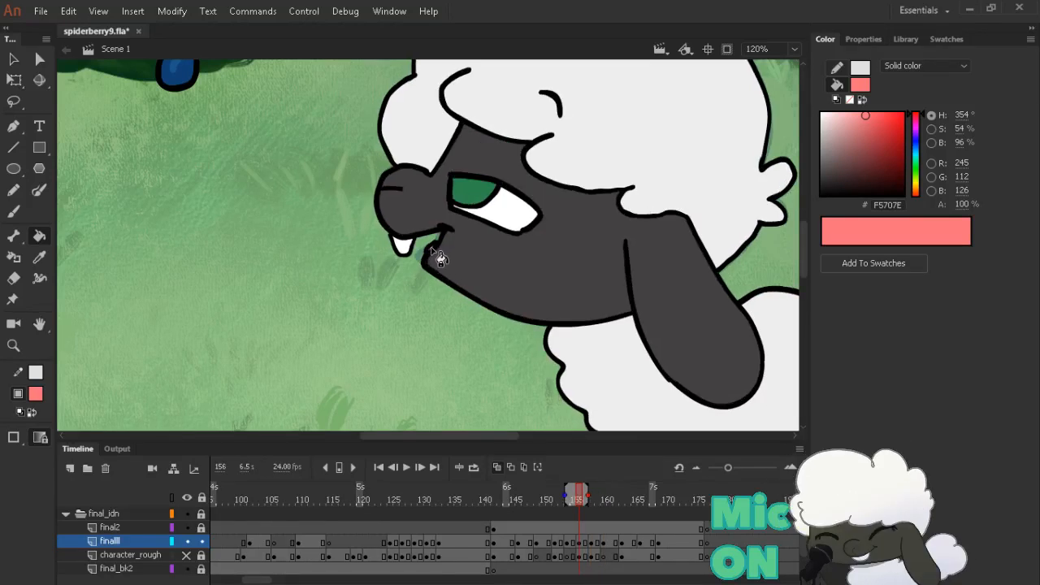
{"action": "left_click", "coordinate": [432, 249]}
{"action": "key", "text": "ctrl+z"}
{"action": "left_click", "coordinate": [433, 248], "text": "ctrl"}
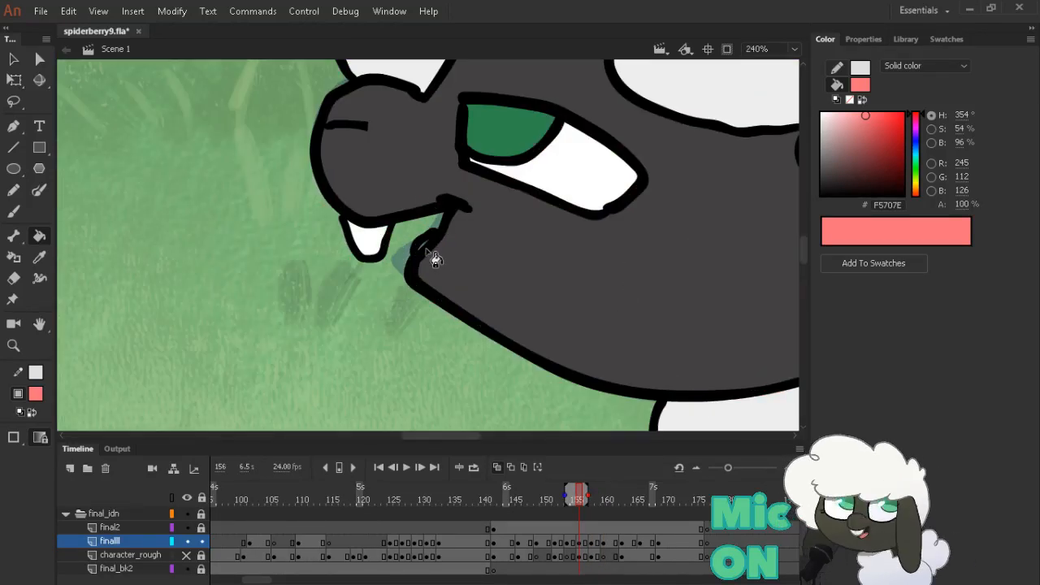
{"action": "key", "text": "comma"}
{"action": "key", "text": "comma"}
{"action": "key", "text": "comma"}
{"action": "key", "text": "comma"}
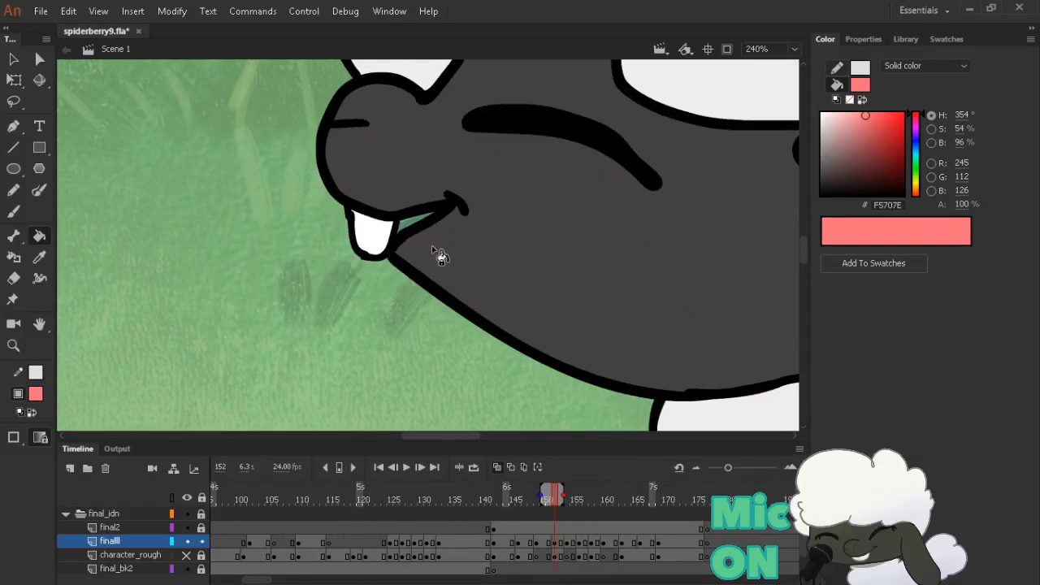
{"action": "left_click", "coordinate": [576, 234], "text": "alt"}
{"action": "left_click", "coordinate": [582, 239], "text": "alt"}
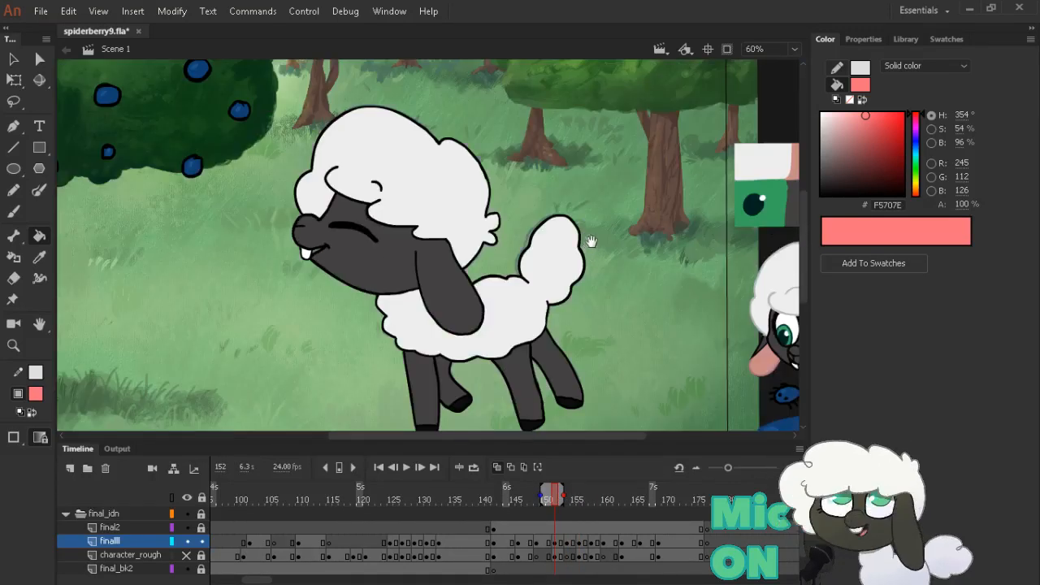
Scrub through the coloured shot from frame 142 to frame 171 and turn off onion skinning
{"action": "left_click_drag", "start_coordinate": [487, 499], "coordinate": [506, 501]}
{"action": "key", "text": "Return"}
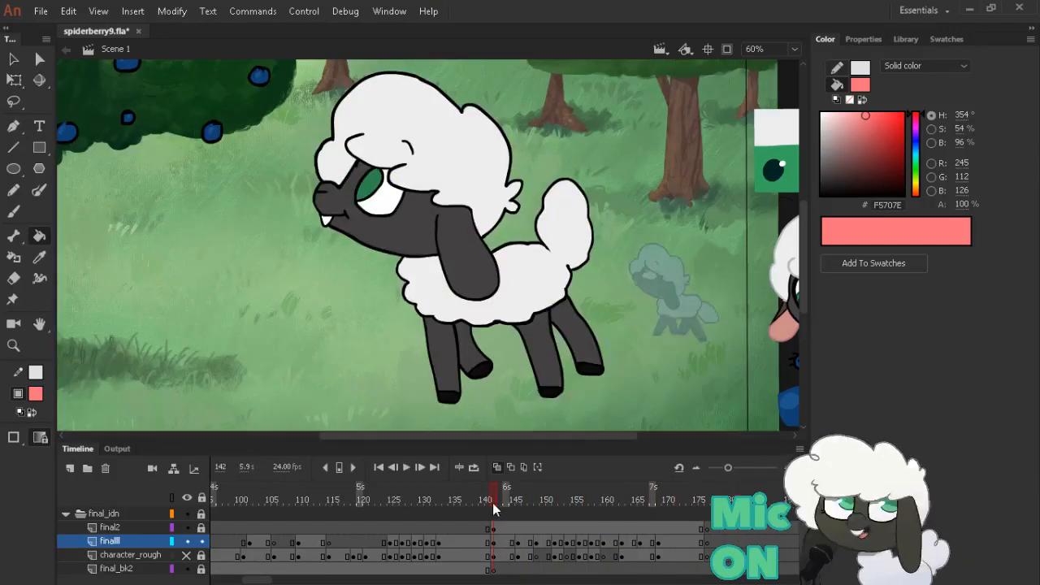
{"action": "left_click_drag", "start_coordinate": [493, 503], "coordinate": [673, 490]}
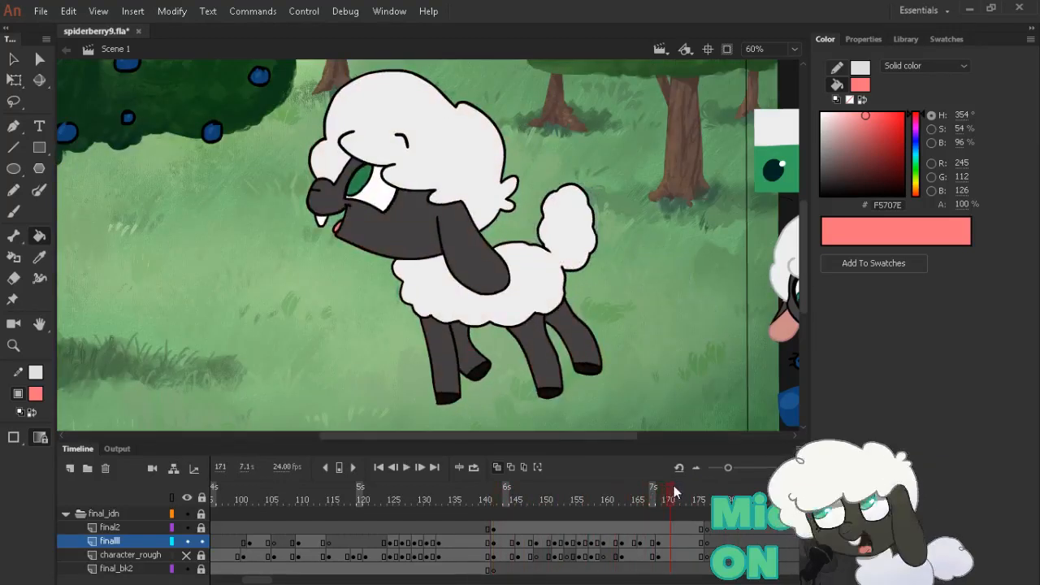
{"action": "left_click", "coordinate": [500, 469]}
Play back the coloured shot from just before frame 142 to check the motion and timing
{"action": "left_click_drag", "start_coordinate": [505, 508], "coordinate": [539, 501]}
{"action": "left_click", "coordinate": [501, 504]}
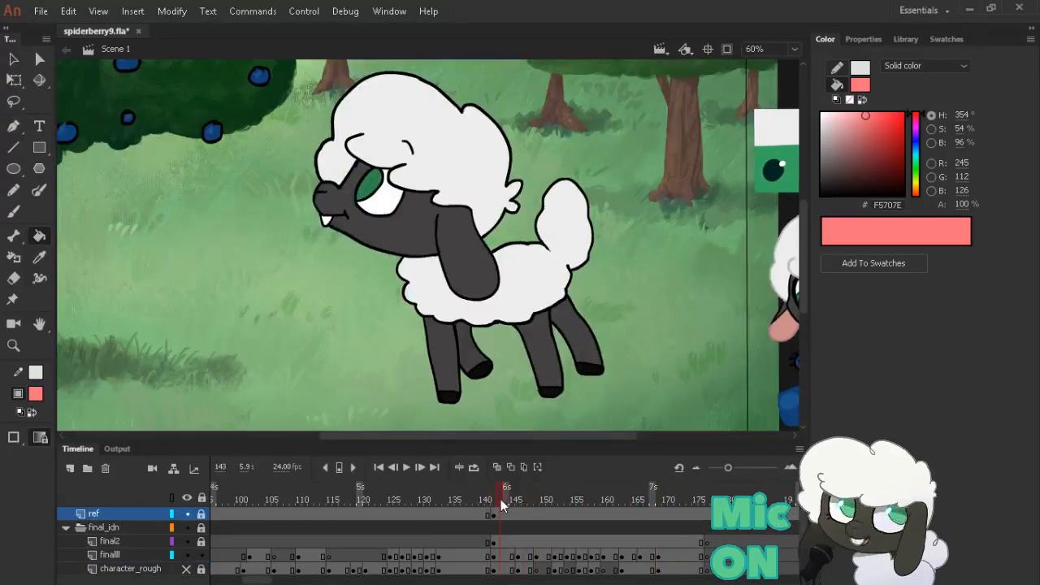
{"action": "scroll", "coordinate": [730, 500], "scroll_direction": "down", "scroll_amount": 1}
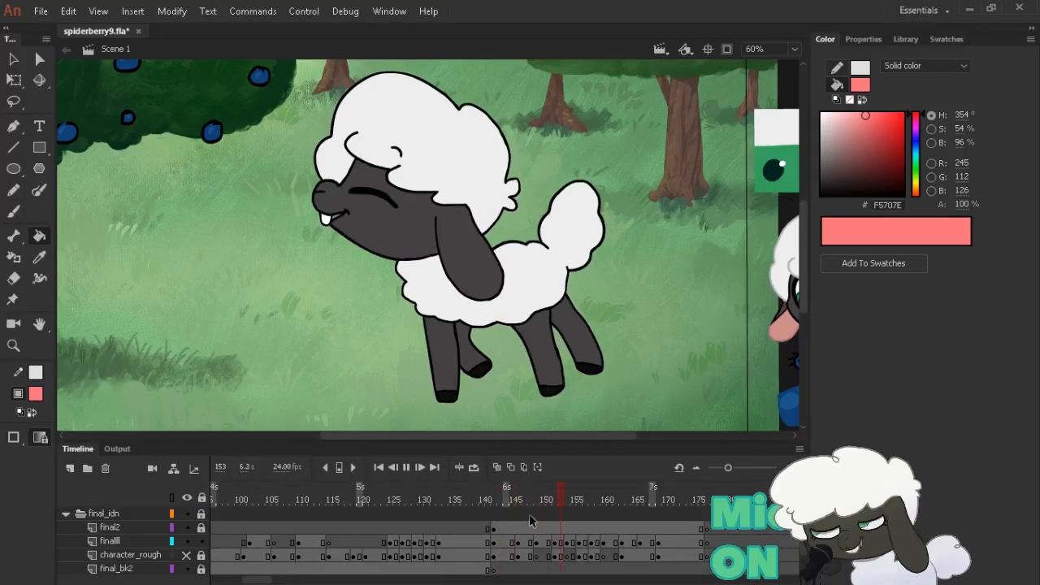
{"action": "left_click", "coordinate": [479, 497]}
{"action": "key", "text": "Return"}
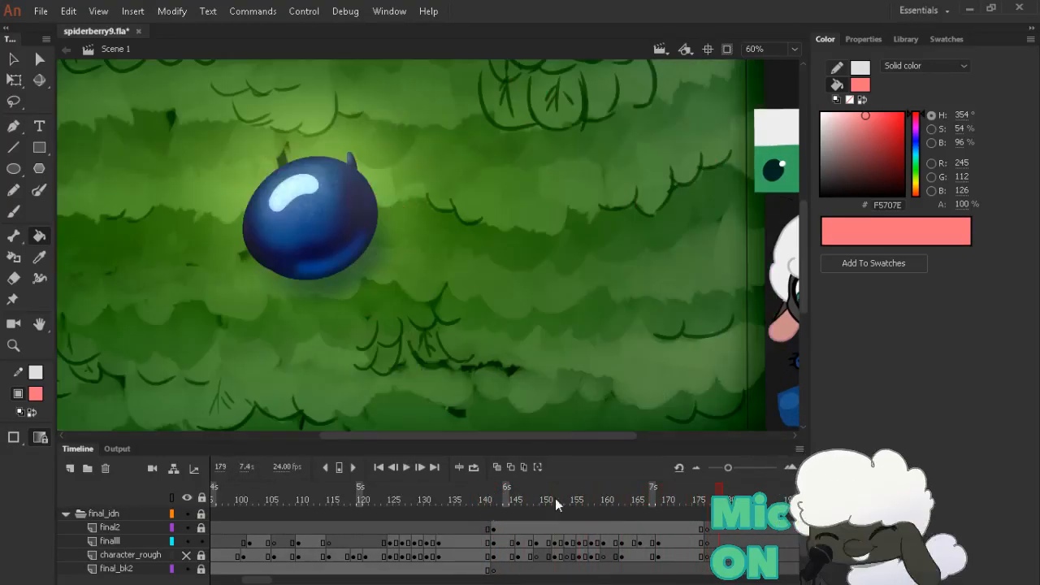
{"action": "left_click_drag", "start_coordinate": [482, 499], "coordinate": [535, 496]}
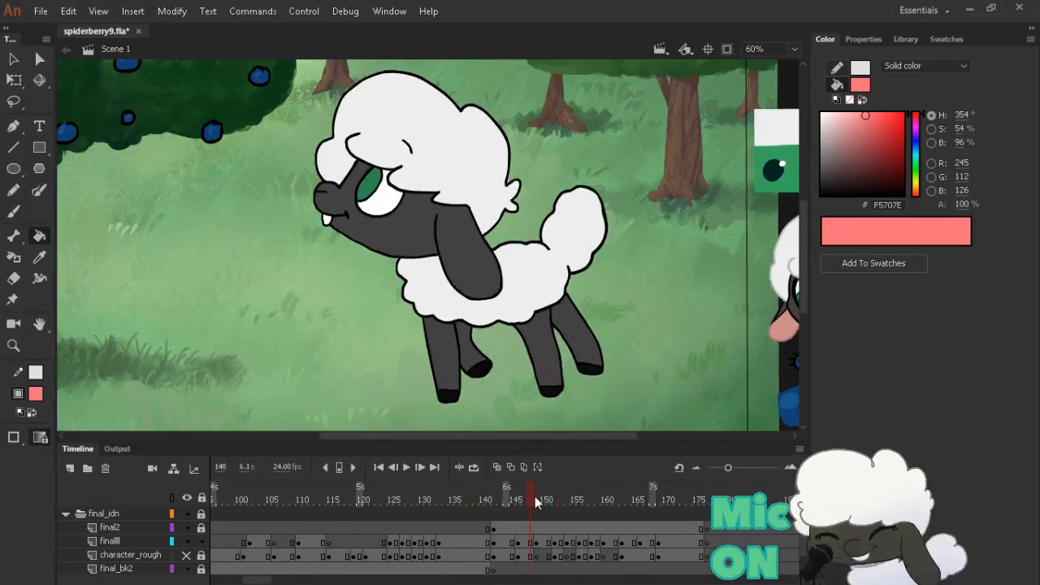
Lengthen the holds on finalll and character_rough from frame 161 on, shifting the last head-up drawing's keyframes to frame 171
{"action": "left_click", "coordinate": [658, 556]}
{"action": "left_click_drag", "start_coordinate": [660, 561], "coordinate": [669, 561]}
{"action": "left_click", "coordinate": [638, 543]}
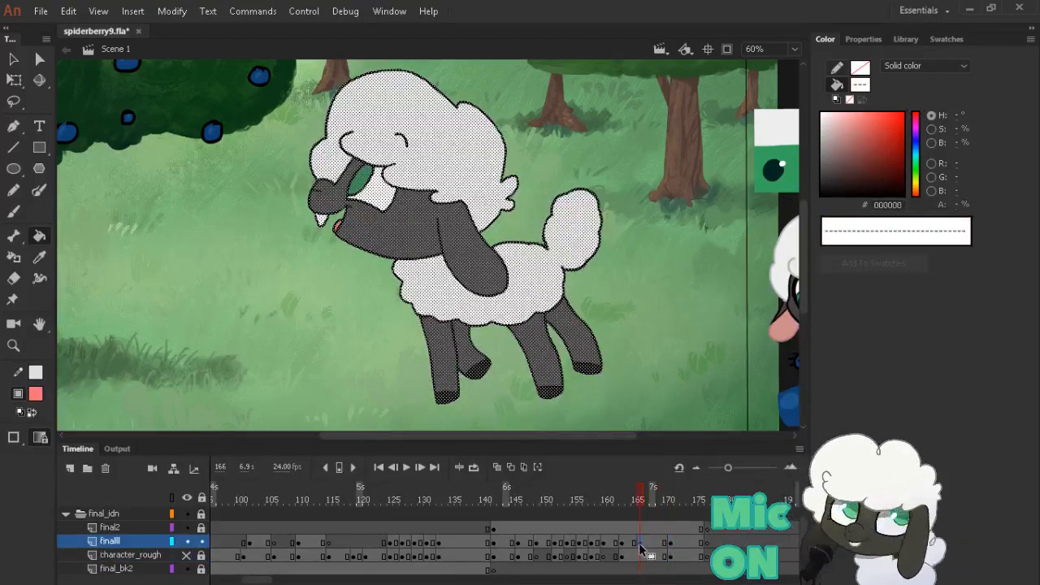
{"action": "left_click", "coordinate": [625, 542]}
{"action": "left_click", "coordinate": [625, 556]}
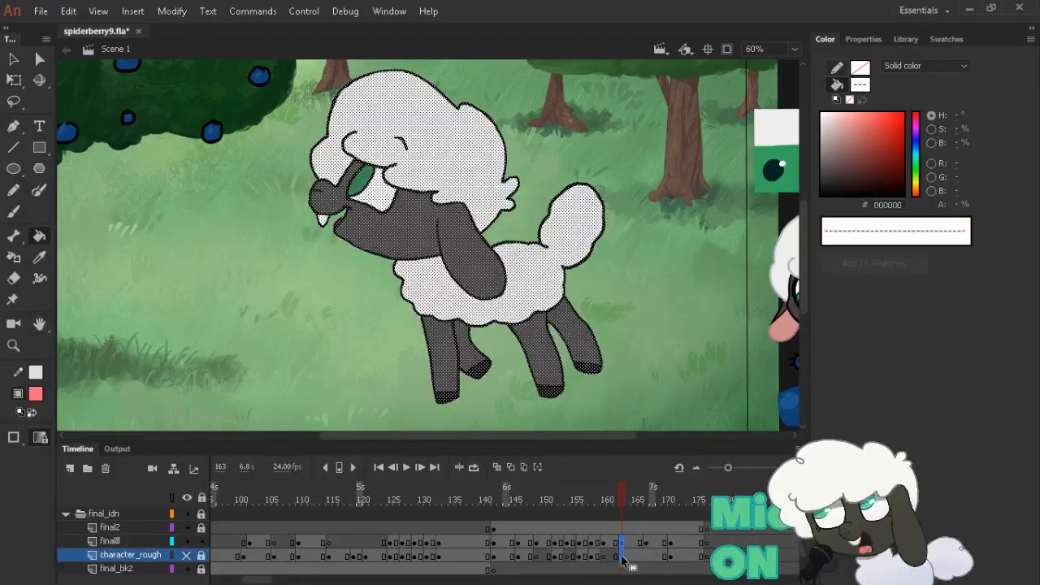
{"action": "left_click", "coordinate": [605, 543]}
{"action": "left_click", "coordinate": [606, 557]}
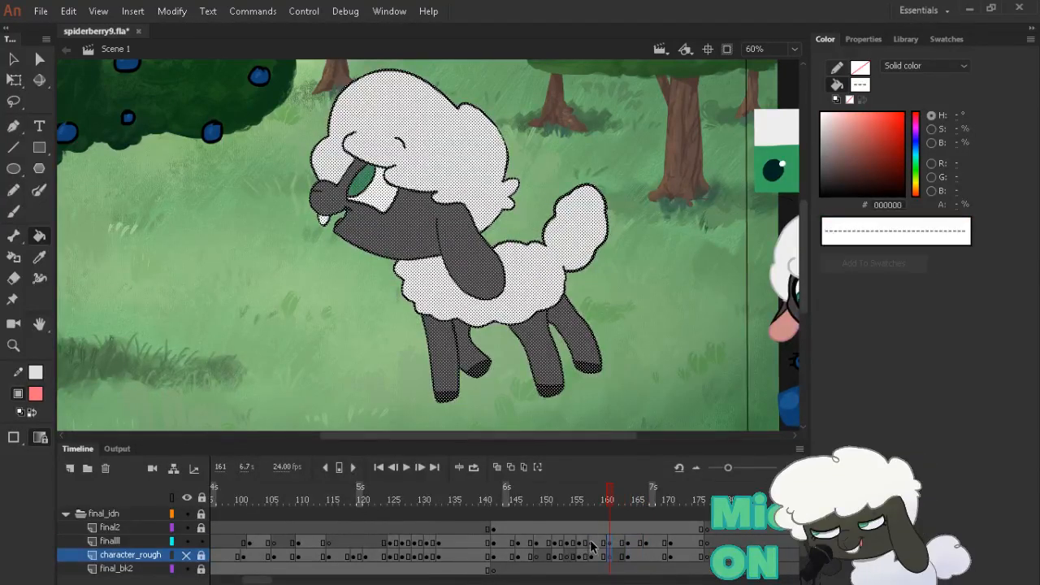
Play back the retimed shot, save spiderberry9.fla, and continue playback into the following shots
{"action": "left_click_drag", "start_coordinate": [569, 517], "coordinate": [497, 515]}
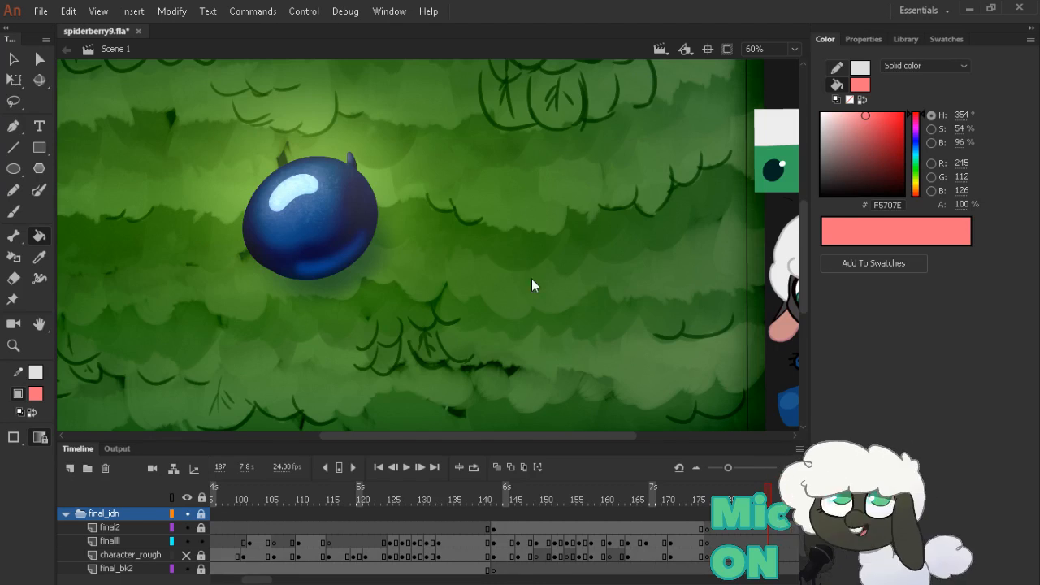
{"action": "scroll", "coordinate": [594, 313], "scroll_direction": "down", "scroll_amount": 1}
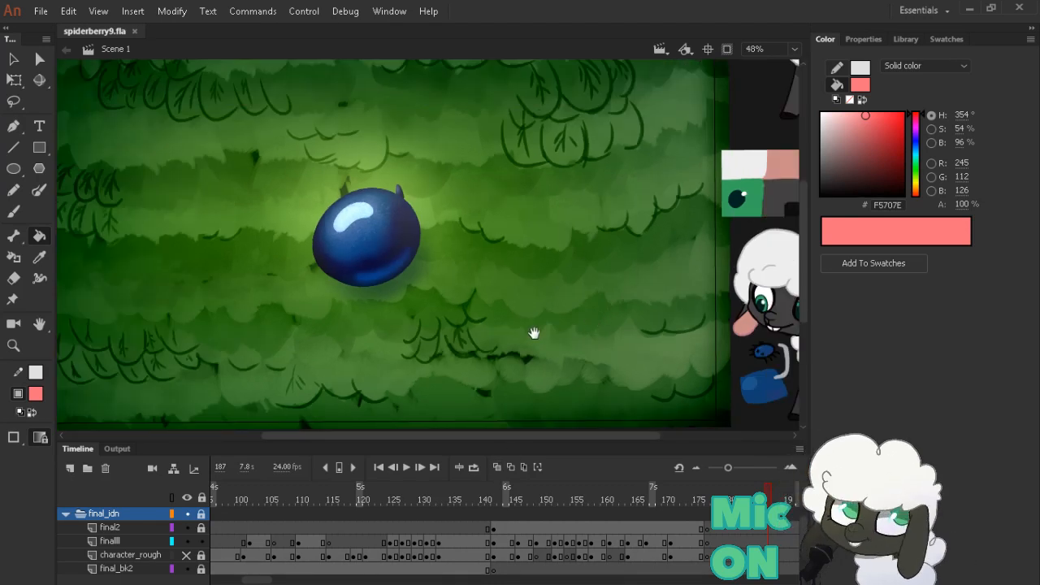
{"action": "key", "text": "Return"}
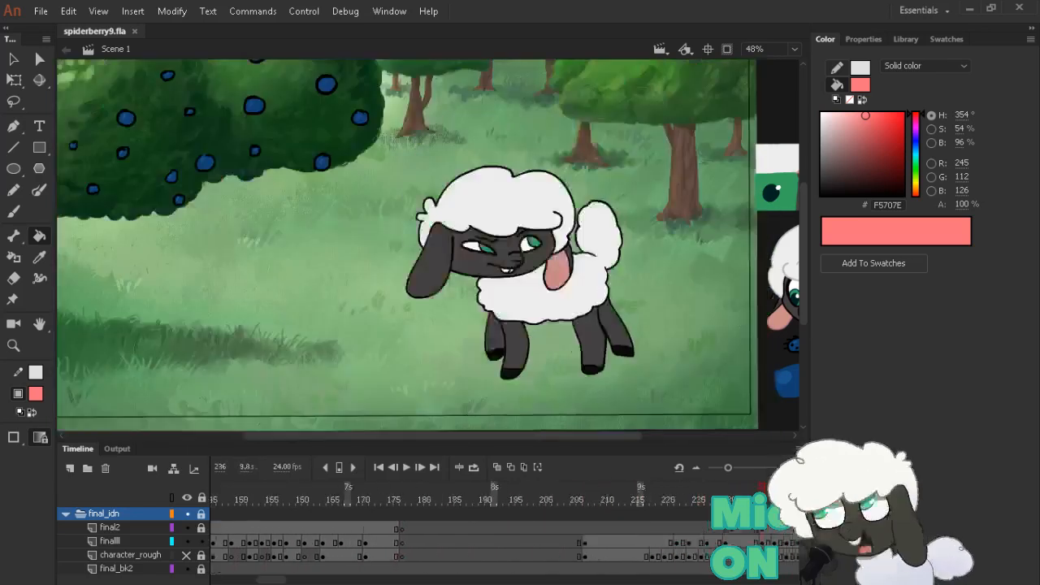
Show the character_rough layer, go to the finalll drawing at frame 348, and set the stage zoom to 60%
{"action": "mouse_move", "coordinate": [762, 532]}
{"action": "left_mouse_down"}
{"action": "mouse_move", "coordinate": [792, 533]}
{"action": "mouse_move", "coordinate": [472, 532]}
{"action": "mouse_move", "coordinate": [686, 552]}
{"action": "left_mouse_up"}
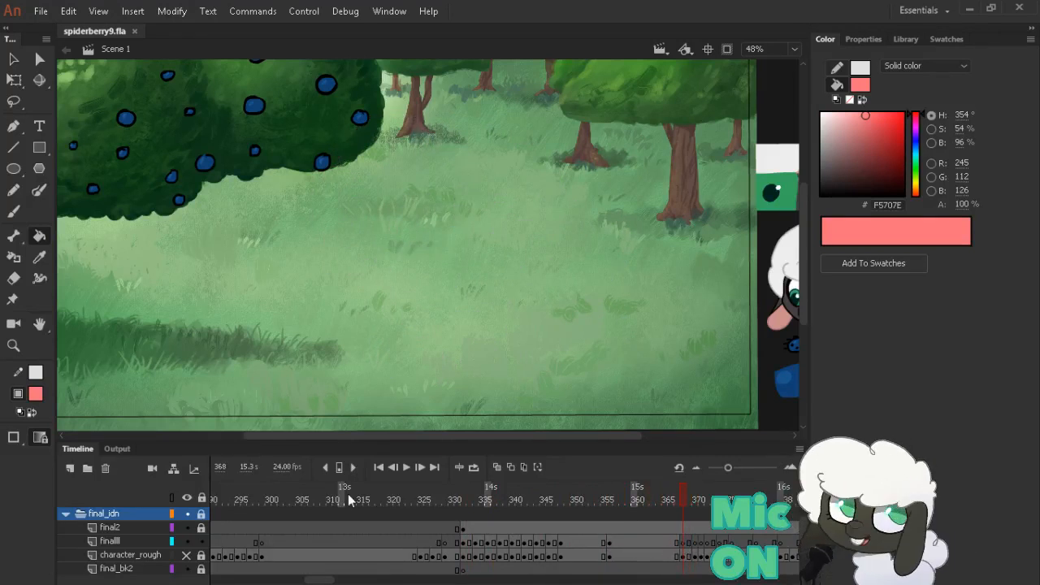
{"action": "left_click", "coordinate": [186, 555]}
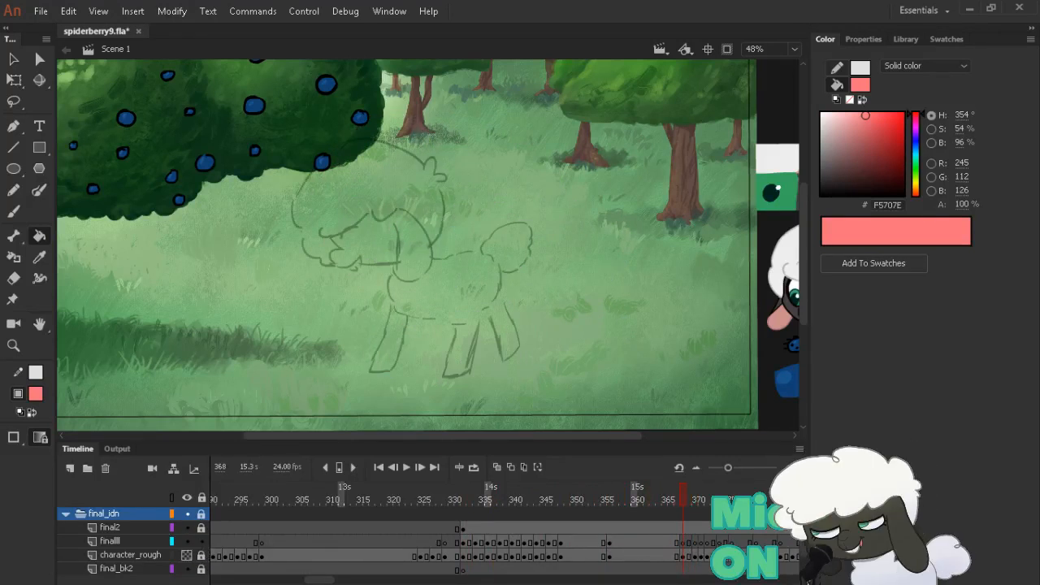
{"action": "left_click", "coordinate": [685, 545]}
{"action": "key", "text": "alt+comma"}
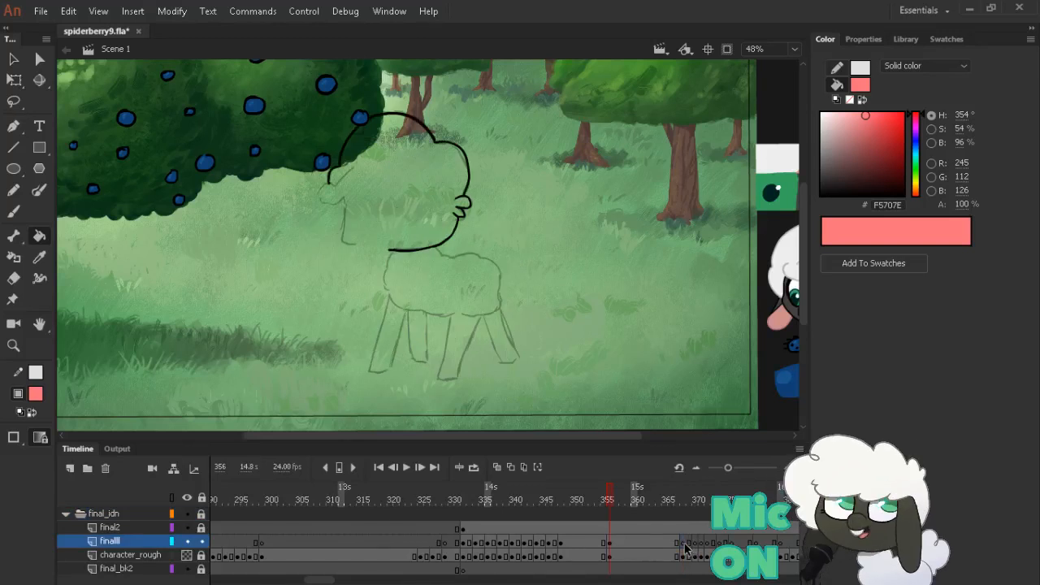
{"action": "key", "text": "alt+comma"}
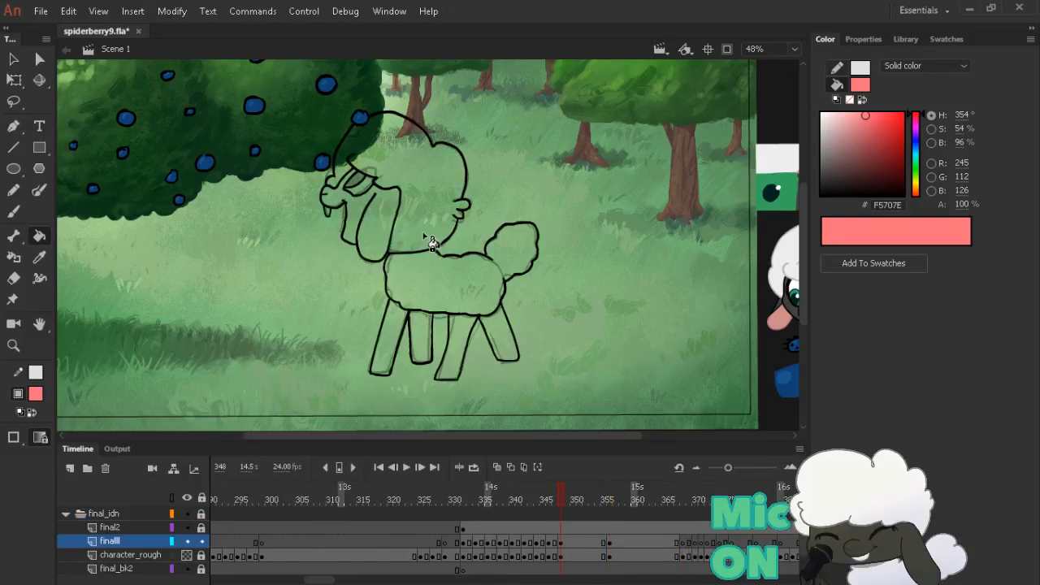
{"action": "left_click", "coordinate": [754, 47]}
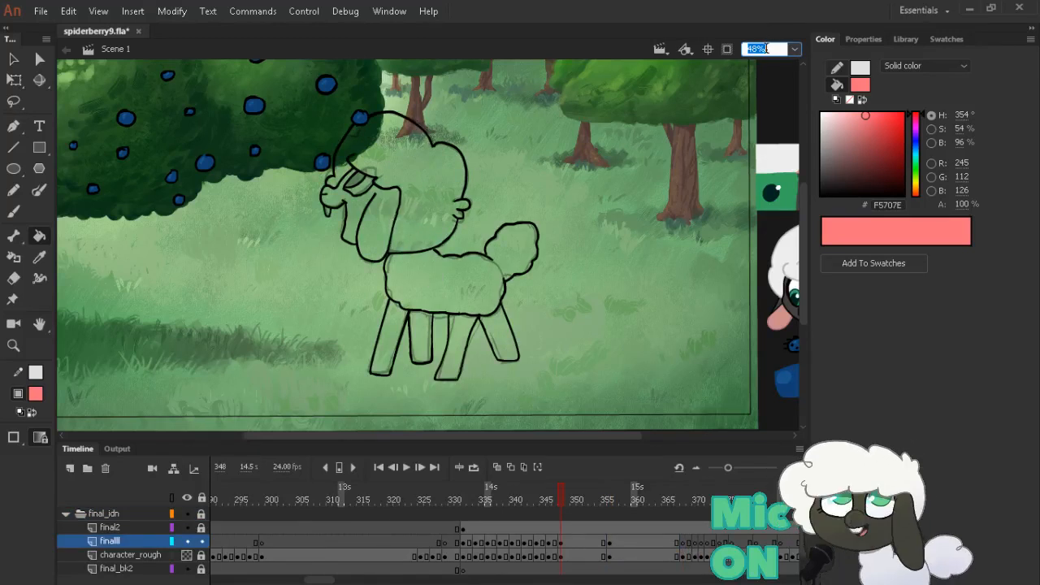
{"action": "type", "text": "60"}
{"action": "key", "text": "Return"}
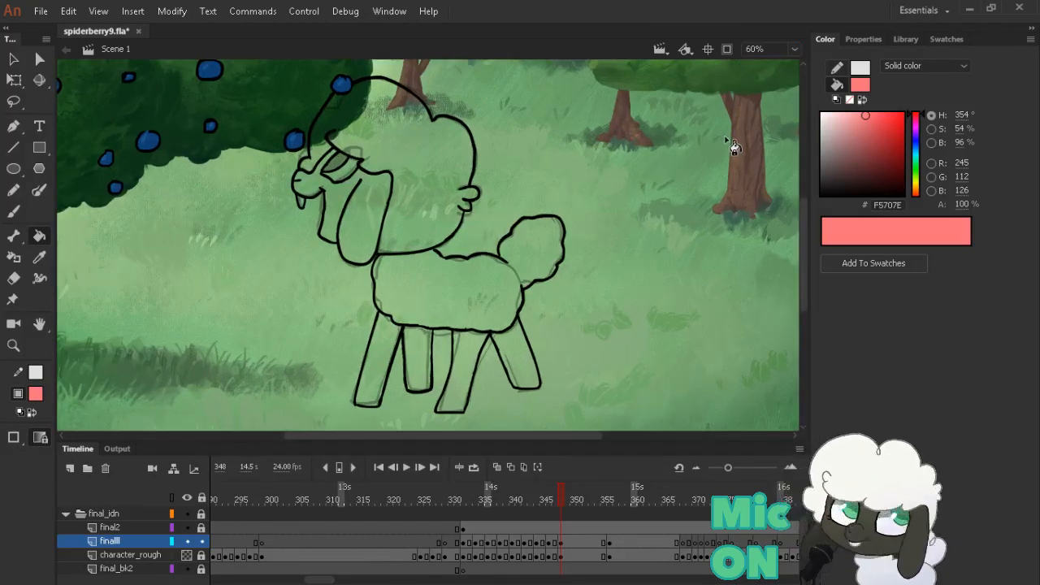
{"action": "left_click_drag", "start_coordinate": [441, 267], "coordinate": [482, 252]}
Flip between frame 348 and its neighbouring drawings to compare the sheep's line art
{"action": "key", "text": "b"}
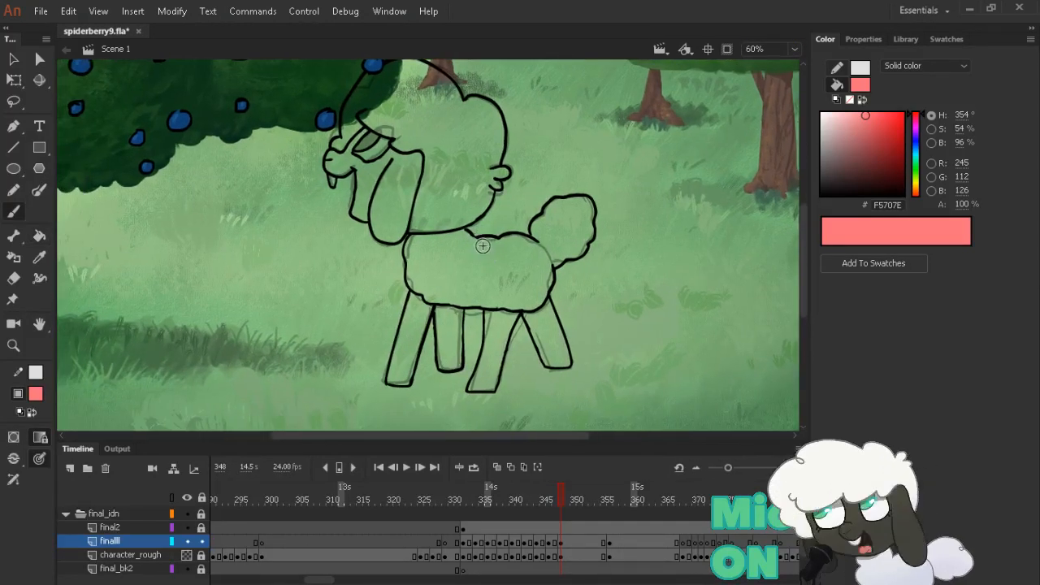
{"action": "key", "text": "comma"}
{"action": "key", "text": "comma"}
{"action": "key", "text": "period"}
{"action": "key", "text": "period"}
{"action": "key", "text": "comma"}
{"action": "key", "text": "comma"}
{"action": "key", "text": "alt+period"}
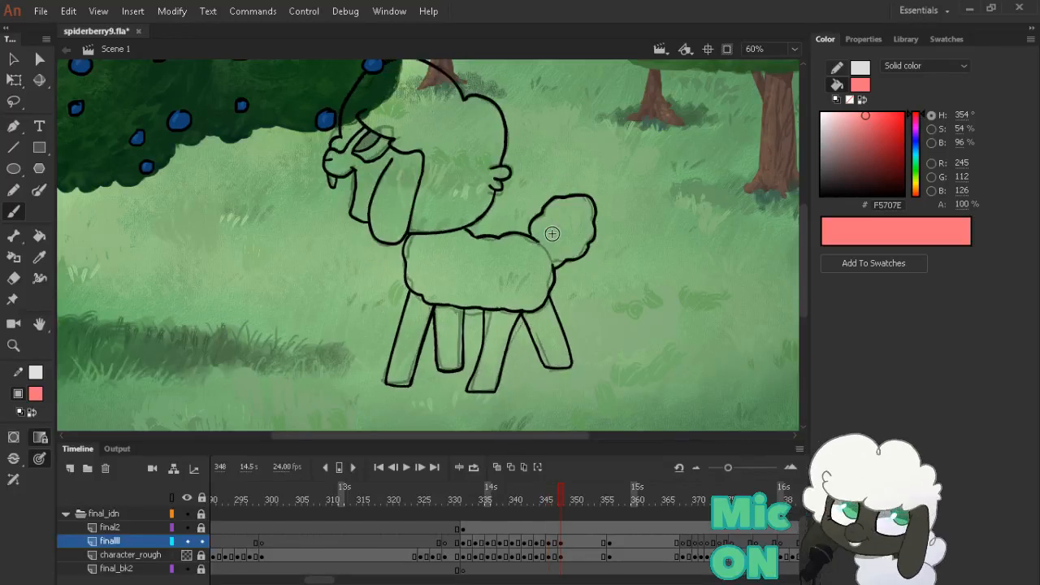
{"action": "key", "text": "alt+period"}
{"action": "key", "text": "alt+comma"}
{"action": "key", "text": "alt+comma"}
Erase the join between the tail and rump at frame 348 and redraw the tail's lower line in black, 000000
{"action": "key", "text": "e"}
{"action": "key", "text": "alt+period"}
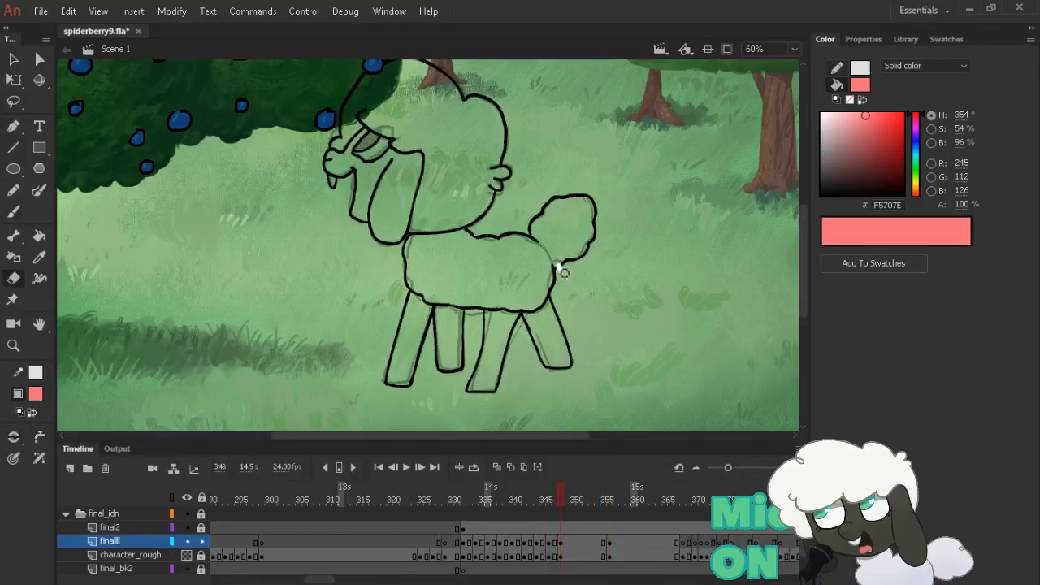
{"action": "key", "text": "b"}
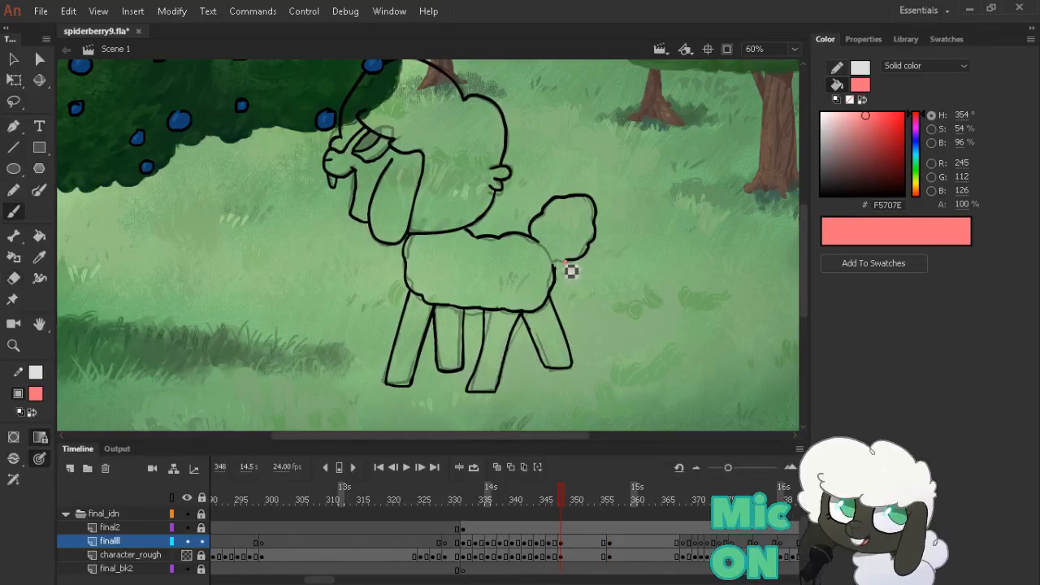
{"action": "left_click_drag", "start_coordinate": [837, 163], "coordinate": [820, 197]}
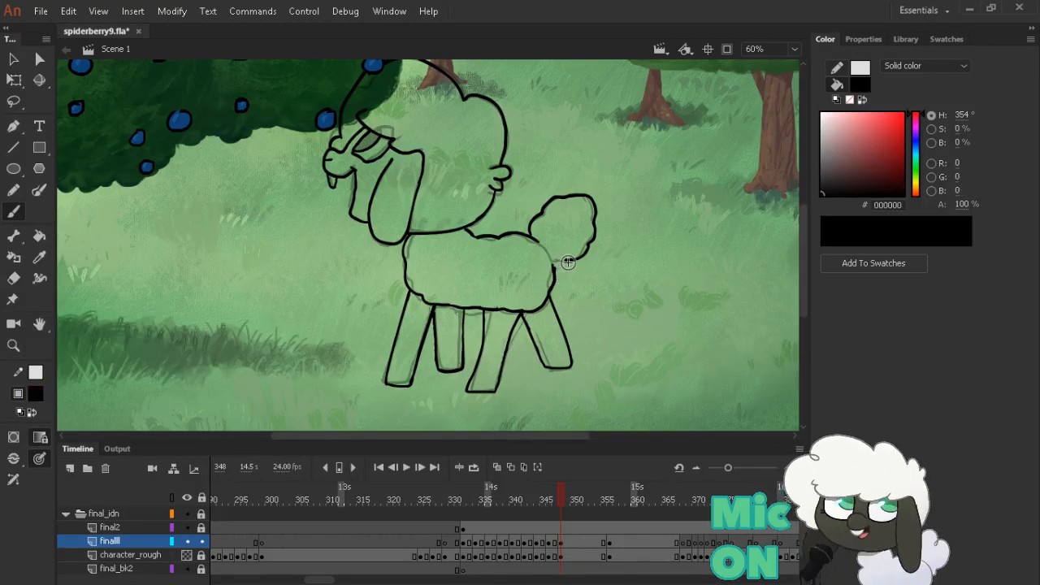
{"action": "key", "text": "e"}
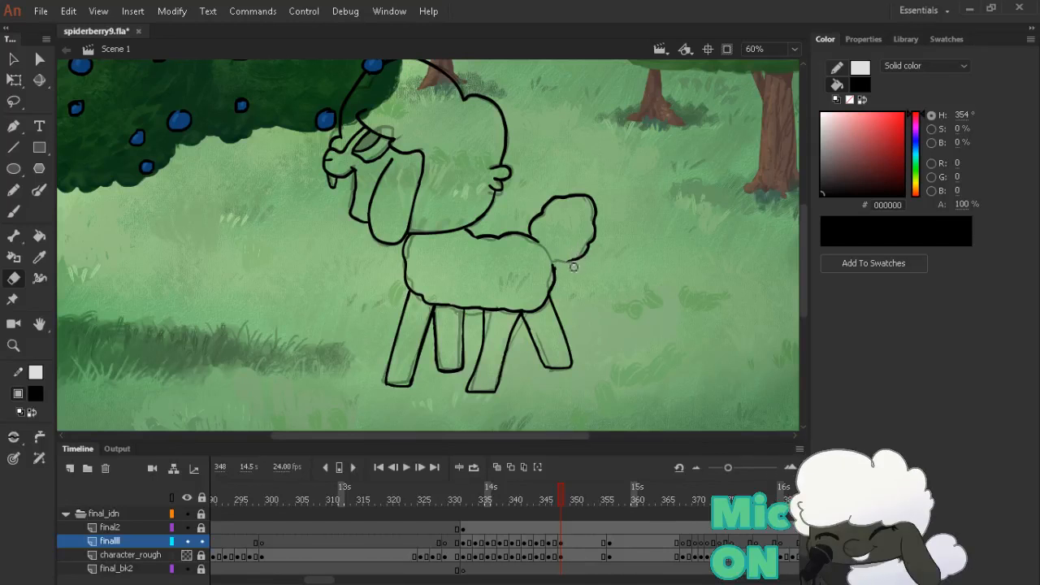
{"action": "key", "text": "b"}
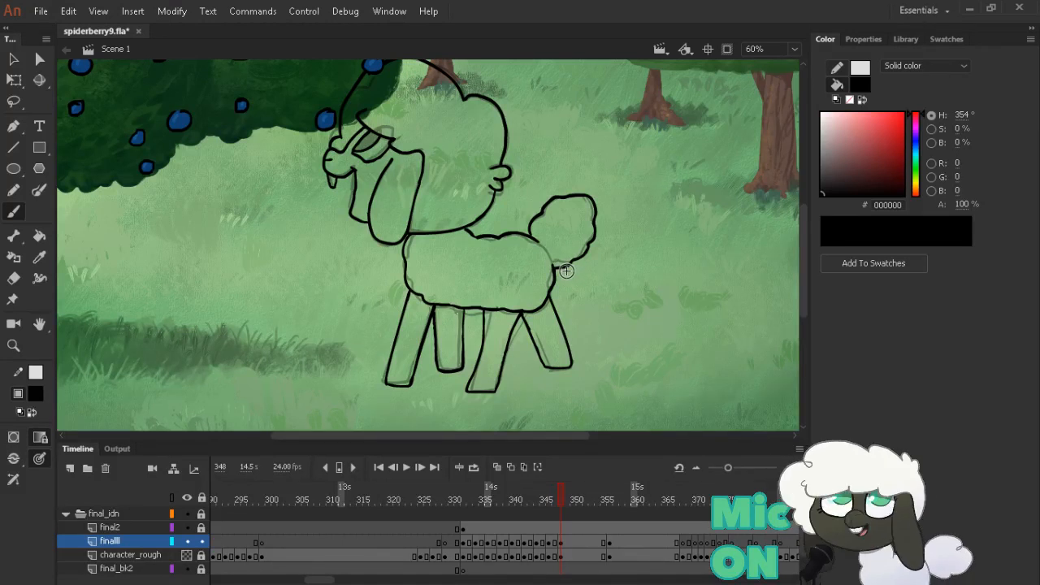
Flip back from frame 348 to frame 342 to compare how the tail meets the body in the preceding drawings
{"action": "key", "text": "comma"}
{"action": "key", "text": "comma"}
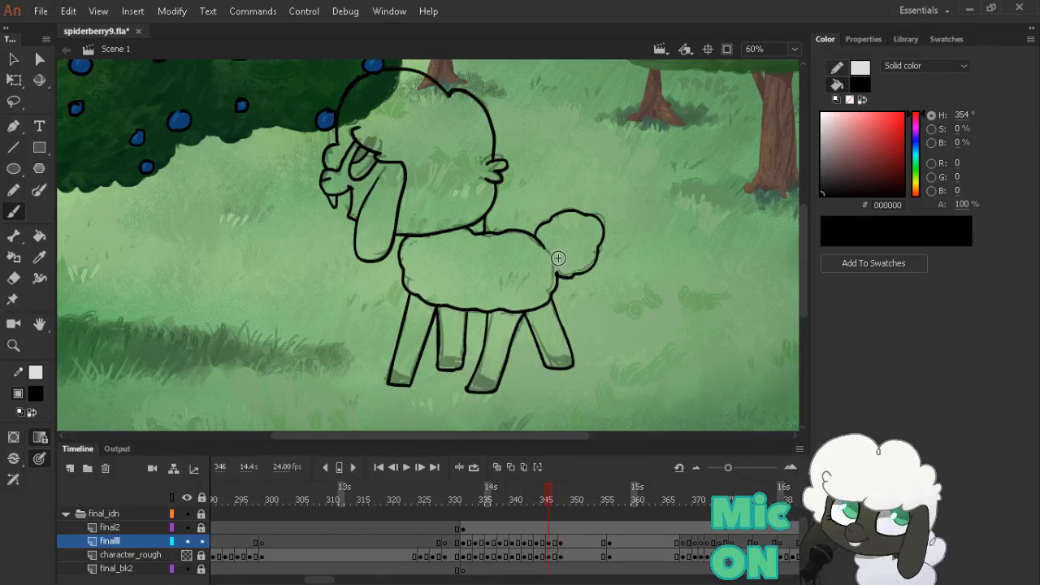
{"action": "key", "text": "e"}
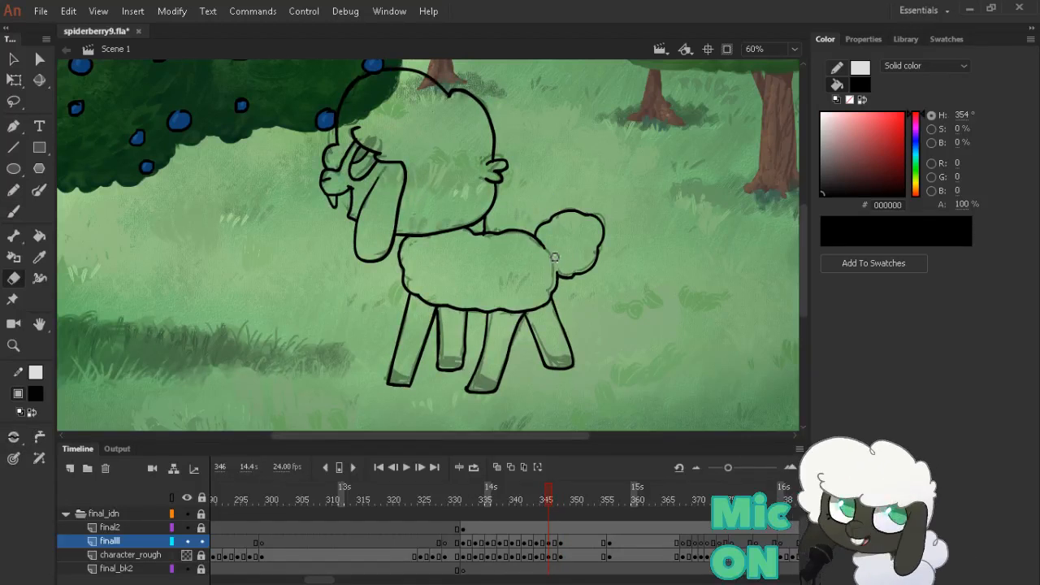
{"action": "key", "text": "period"}
{"action": "key", "text": "period"}
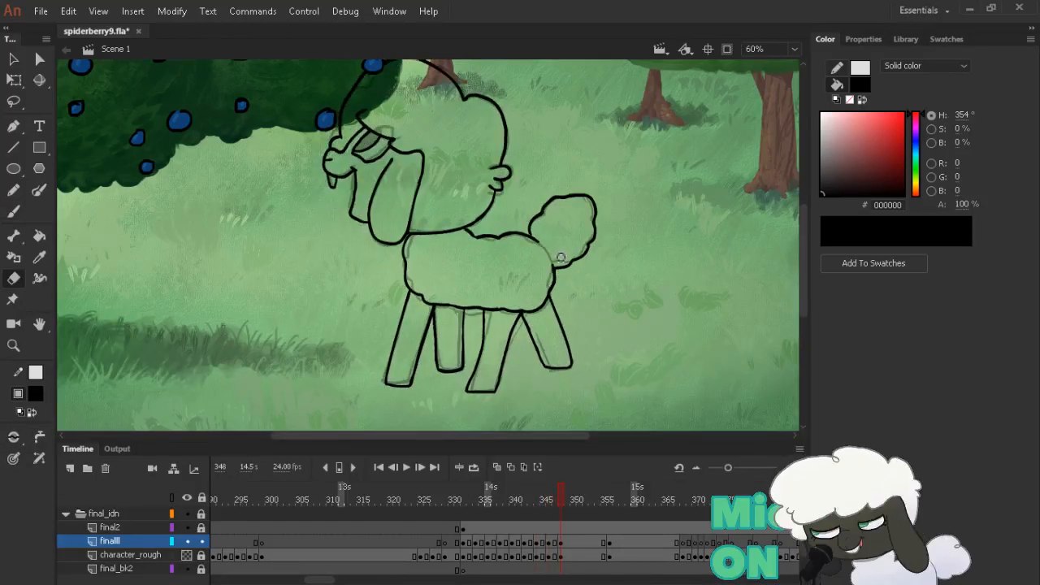
{"action": "key", "text": "comma"}
{"action": "key", "text": "comma"}
{"action": "key", "text": "comma"}
{"action": "key", "text": "comma"}
{"action": "key", "text": "comma"}
{"action": "key", "text": "comma"}
{"action": "key", "text": "b"}
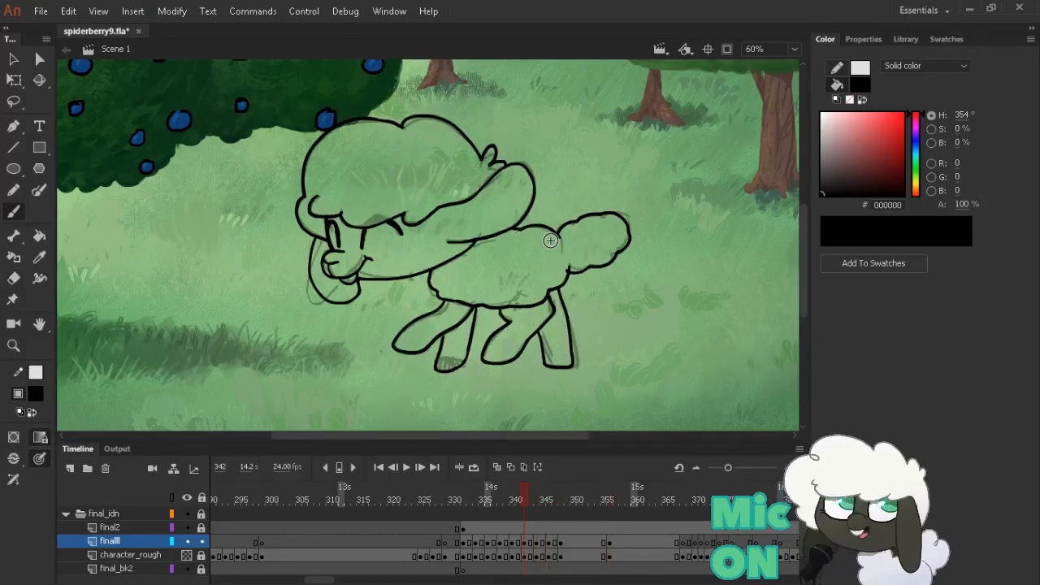
Clean up the line where the tail meets the rump in the finalll drawing at frame 348
{"action": "key", "text": "period"}
{"action": "key", "text": "period"}
{"action": "key", "text": "period"}
{"action": "key", "text": "period"}
{"action": "key", "text": "period"}
{"action": "key", "text": "period"}
{"action": "key", "text": "e"}
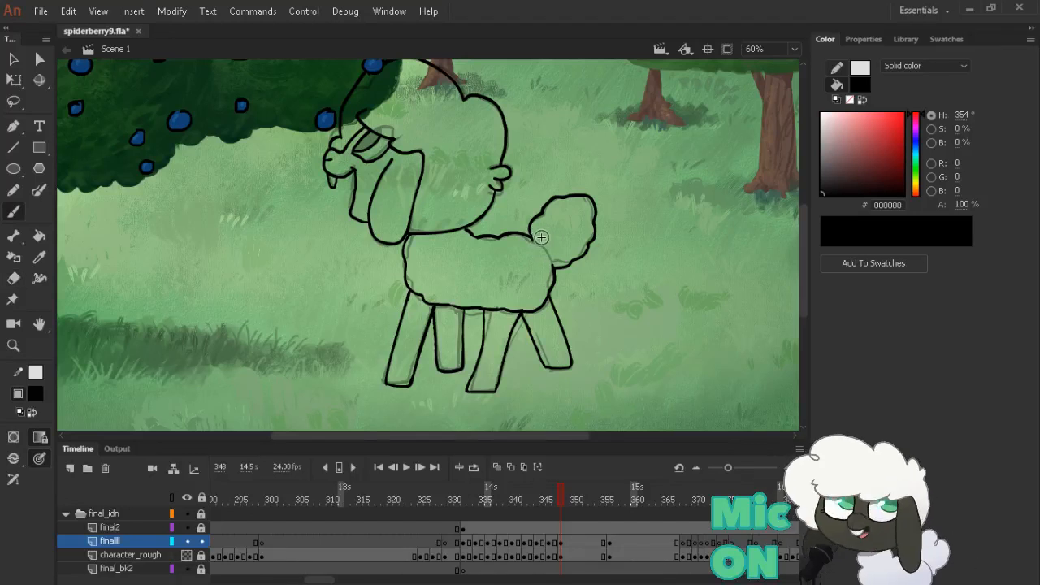
{"action": "key", "text": "b"}
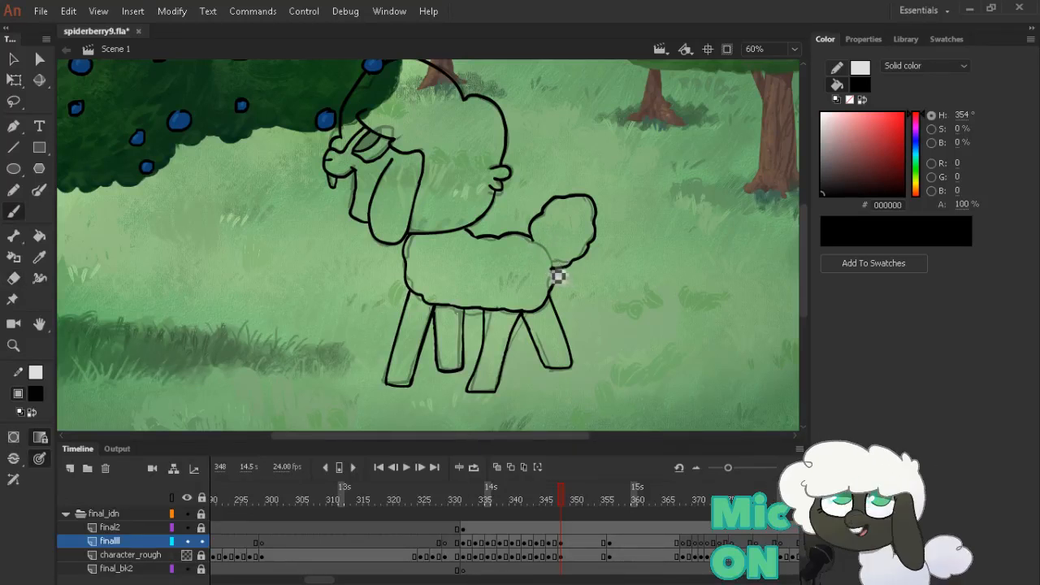
Erase and retouch the line art where the tail joins the body at frame 346, checking it against frame 348
{"action": "key", "text": "comma"}
{"action": "key", "text": "comma"}
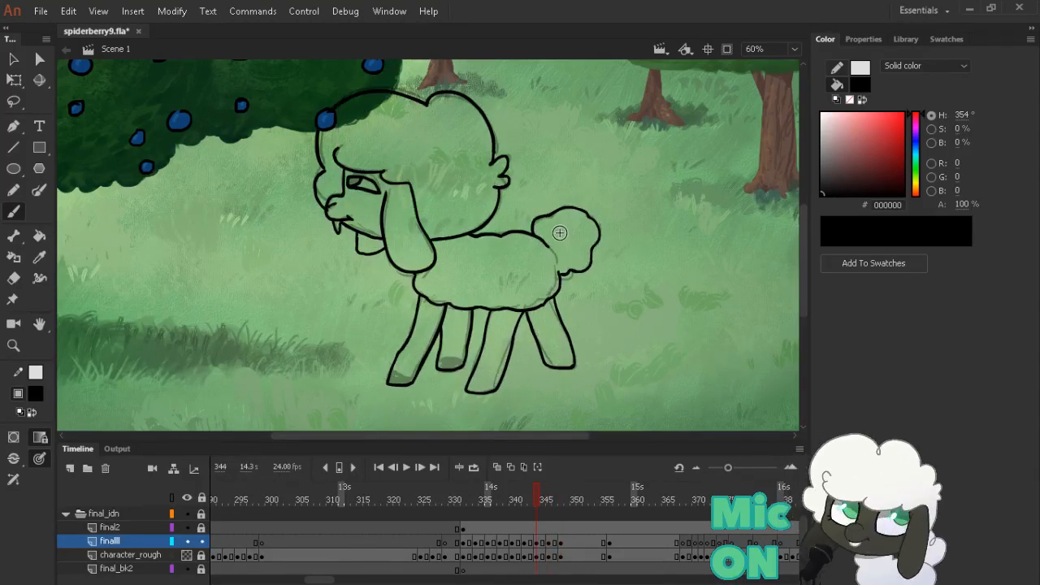
{"action": "key", "text": "e"}
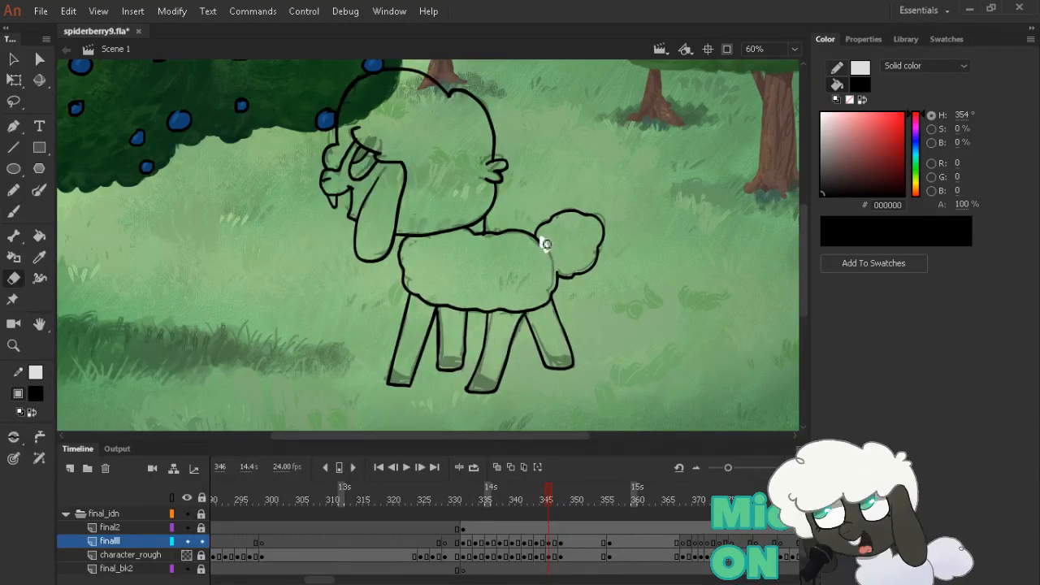
{"action": "key", "text": "b"}
{"action": "key", "text": "e"}
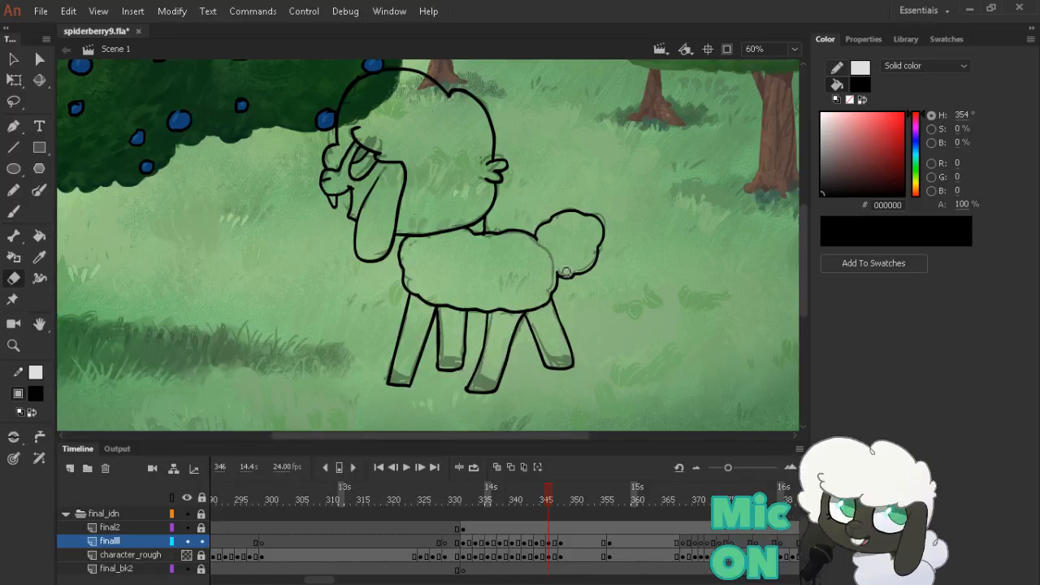
{"action": "key", "text": "b"}
{"action": "key", "text": "period"}
{"action": "key", "text": "period"}
{"action": "key", "text": "comma"}
{"action": "key", "text": "comma"}
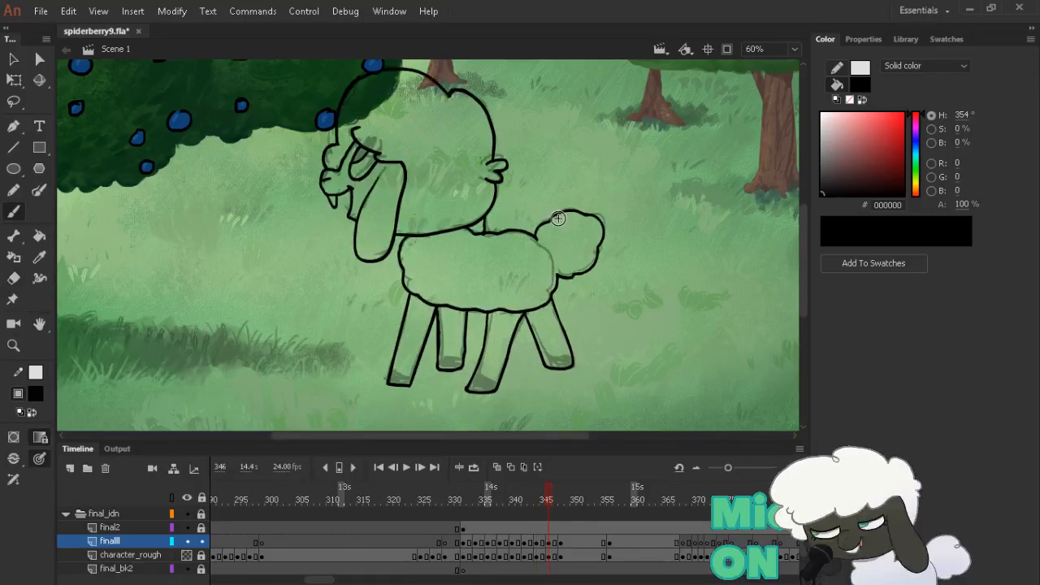
Compare the drawings at frames 348 and 356, and turn on onion skinning at frame 356
{"action": "key", "text": "period"}
{"action": "key", "text": "period"}
{"action": "key", "text": "alt+period"}
{"action": "key", "text": "alt+comma"}
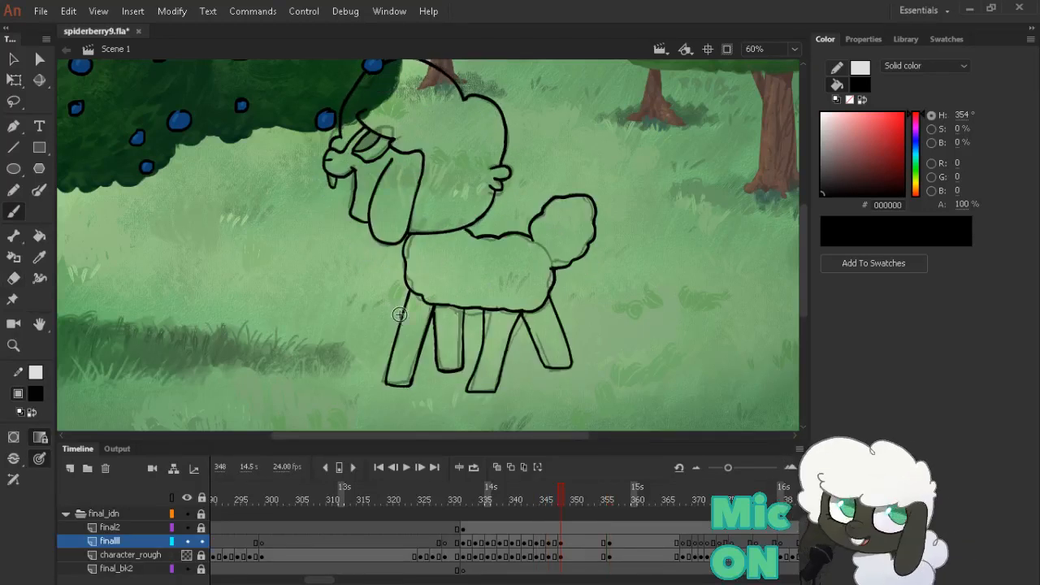
{"action": "key", "text": "alt+period"}
{"action": "left_click", "coordinate": [512, 468]}
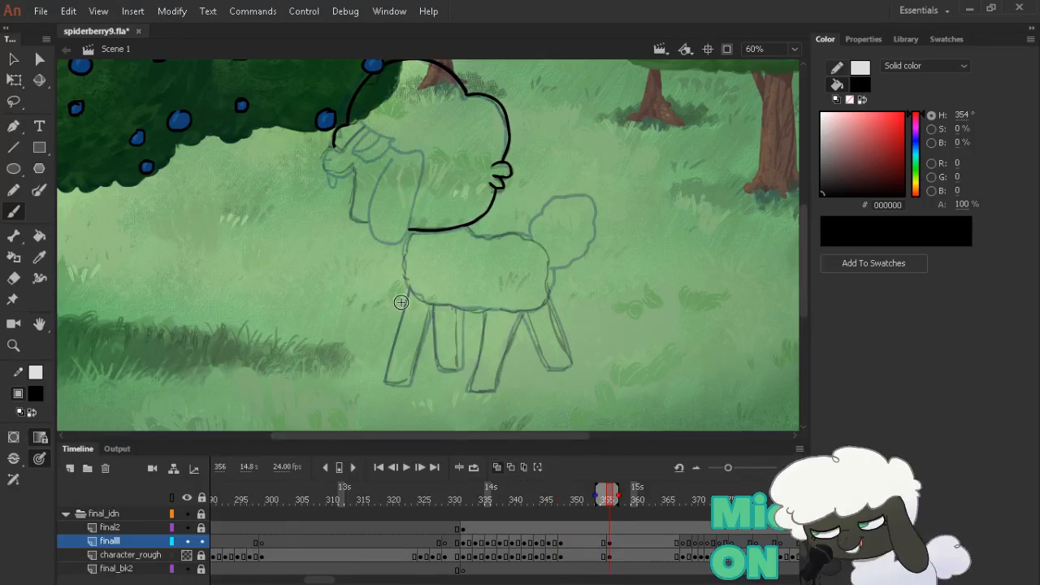
Ink the sheep's foremost leg in black over the rough at frame 356, redoing its front edge in one stroke
{"action": "left_click_drag", "start_coordinate": [430, 309], "coordinate": [415, 394]}
{"action": "key", "text": "e"}
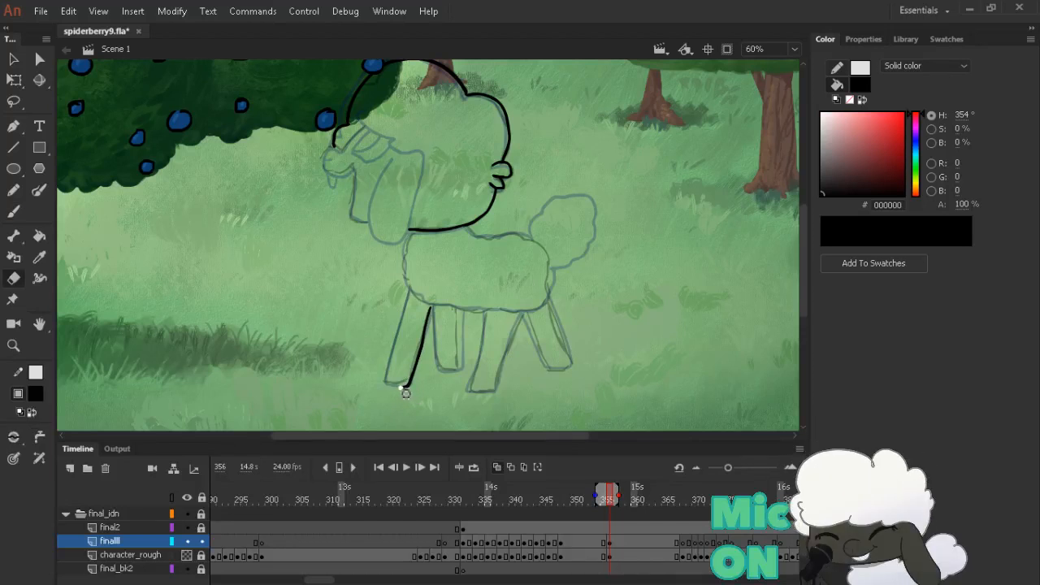
{"action": "key", "text": "b"}
{"action": "mouse_move", "coordinate": [409, 384]}
{"action": "left_mouse_down"}
{"action": "mouse_move", "coordinate": [389, 365]}
{"action": "mouse_move", "coordinate": [385, 383]}
{"action": "mouse_move", "coordinate": [395, 381]}
{"action": "mouse_move", "coordinate": [411, 314]}
{"action": "mouse_move", "coordinate": [396, 347]}
{"action": "left_mouse_up"}
{"action": "key", "text": "ctrl+z"}
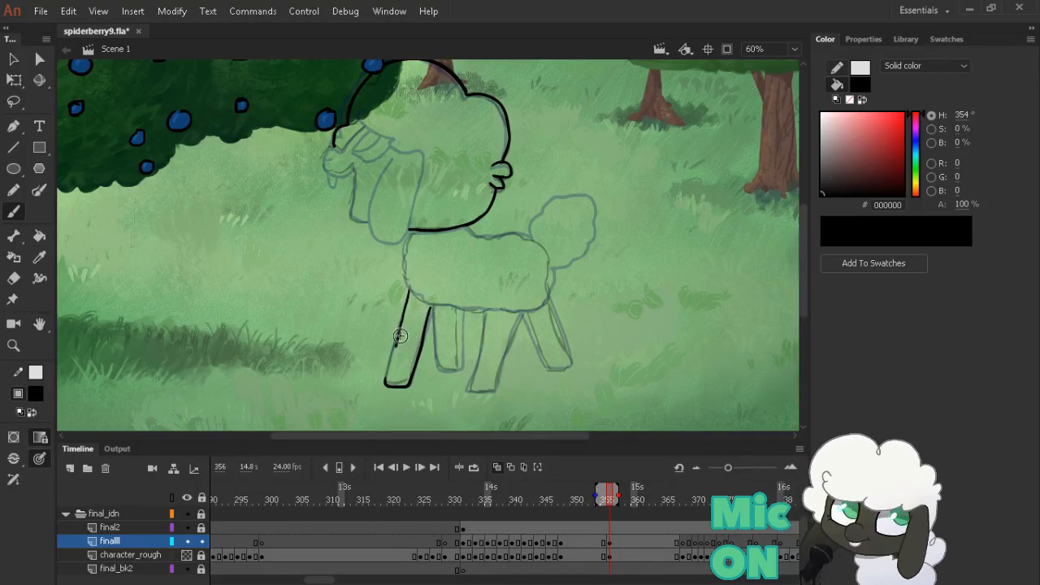
{"action": "key", "text": "ctrl+z"}
{"action": "mouse_move", "coordinate": [411, 288]}
{"action": "left_mouse_down"}
{"action": "mouse_move", "coordinate": [414, 314]}
{"action": "mouse_move", "coordinate": [386, 388]}
{"action": "left_mouse_up"}
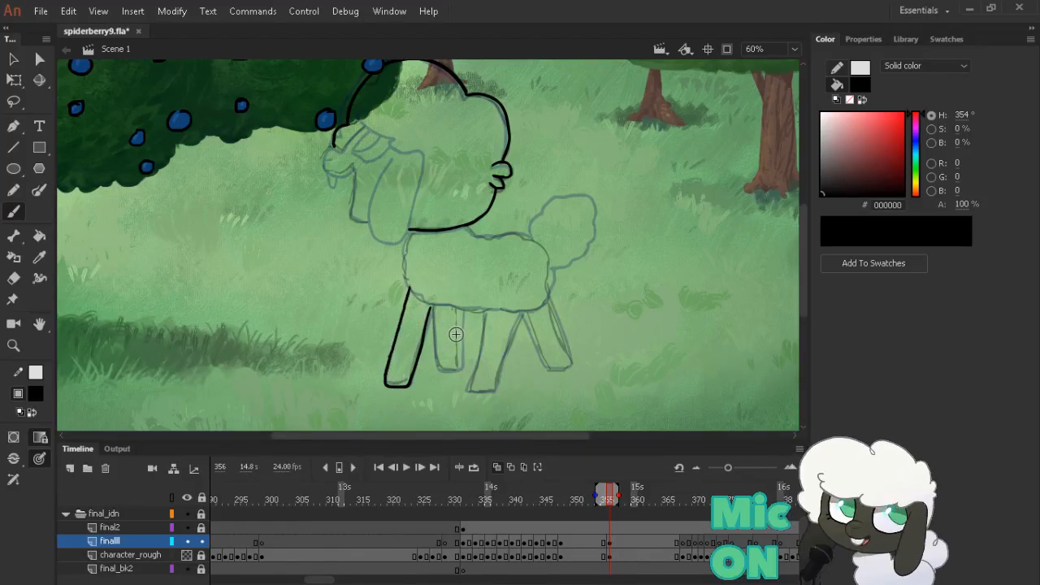
{"action": "key", "text": "alt+comma"}
{"action": "key", "text": "alt+period"}
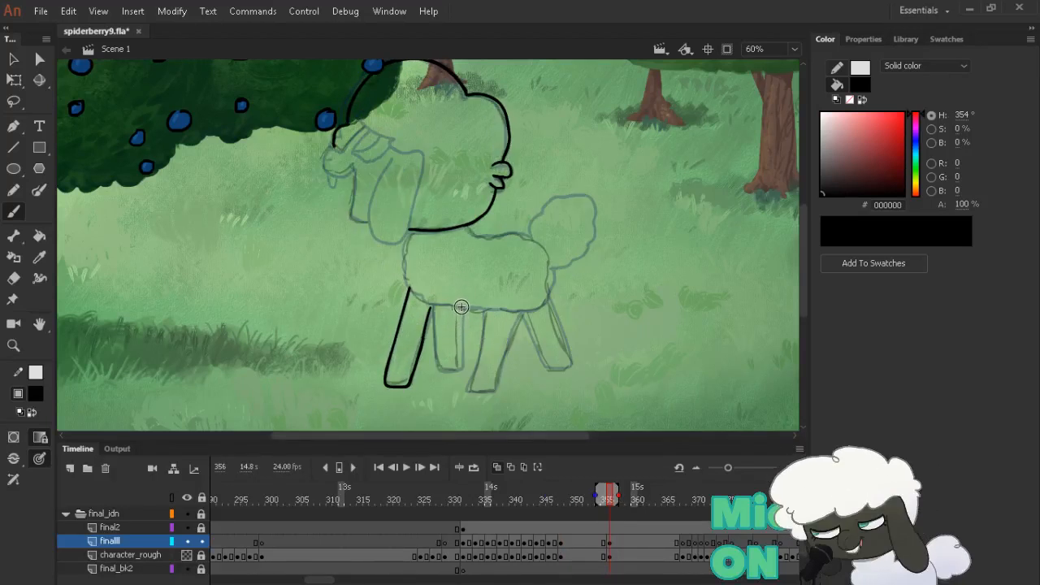
{"action": "mouse_move", "coordinate": [462, 308]}
{"action": "left_mouse_down"}
{"action": "mouse_move", "coordinate": [473, 373]}
{"action": "mouse_move", "coordinate": [452, 380]}
{"action": "left_mouse_up"}
{"action": "key", "text": "ctrl+z"}
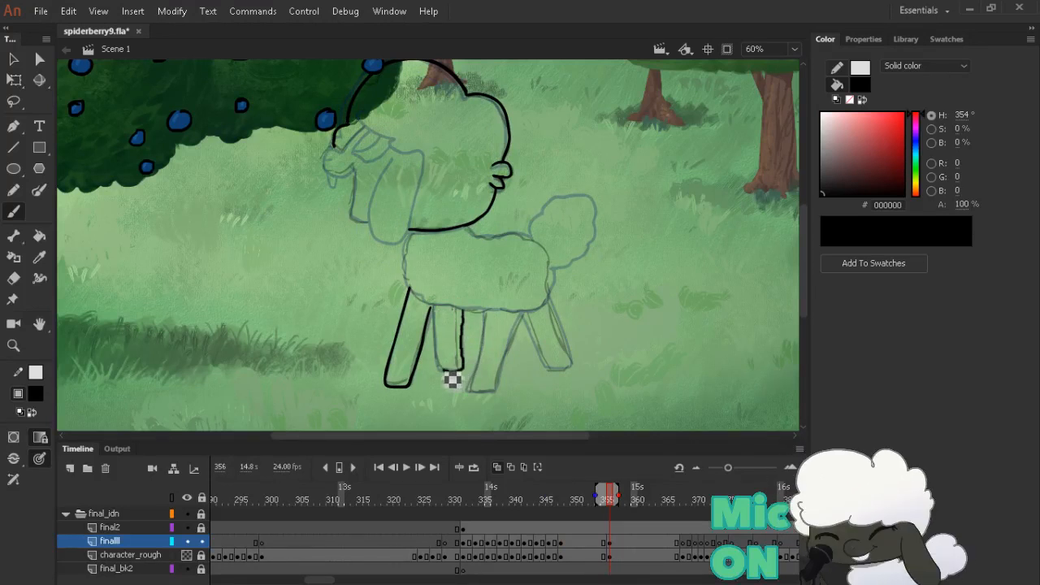
{"action": "key", "text": "ctrl+z"}
{"action": "key", "text": "ctrl+z"}
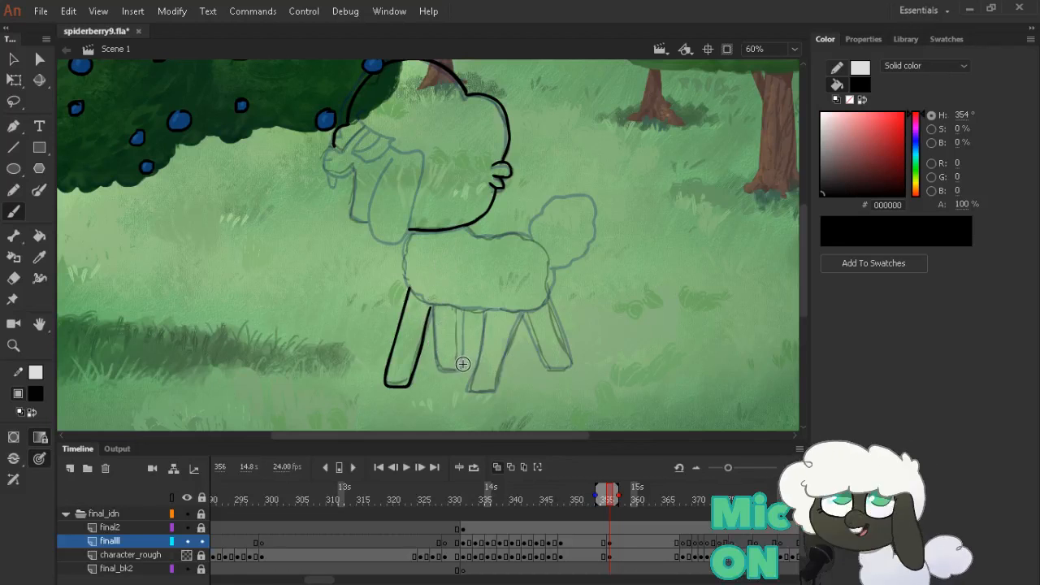
Ink both sides and the foot of the second front leg at frame 356, checking it against frame 348
{"action": "left_click_drag", "start_coordinate": [462, 367], "coordinate": [460, 311]}
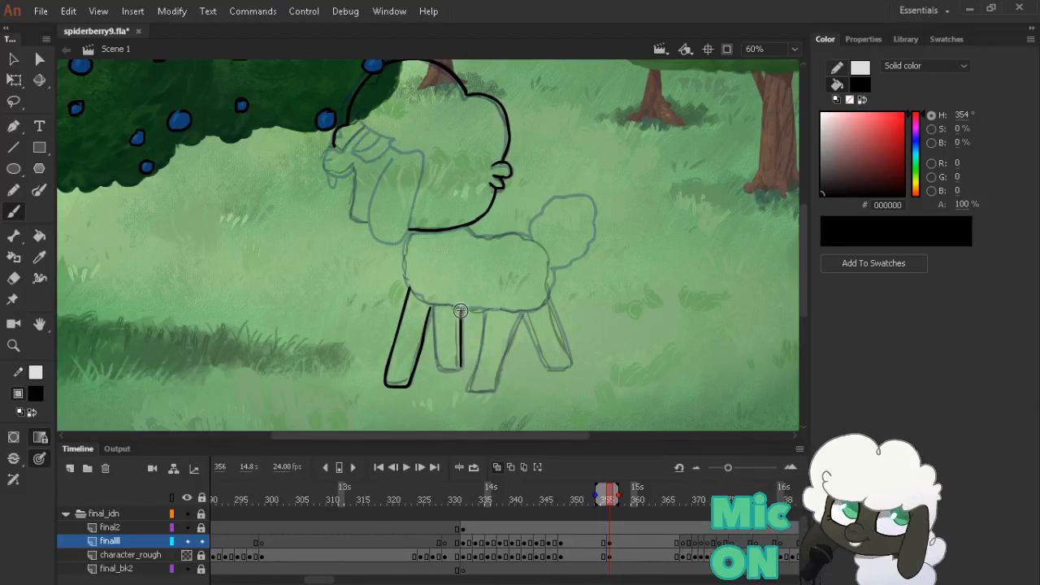
{"action": "mouse_move", "coordinate": [461, 360]}
{"action": "left_mouse_down"}
{"action": "mouse_move", "coordinate": [447, 377]}
{"action": "mouse_move", "coordinate": [431, 306]}
{"action": "left_mouse_up"}
{"action": "key", "text": "ctrl+z"}
{"action": "key", "text": "alt+comma"}
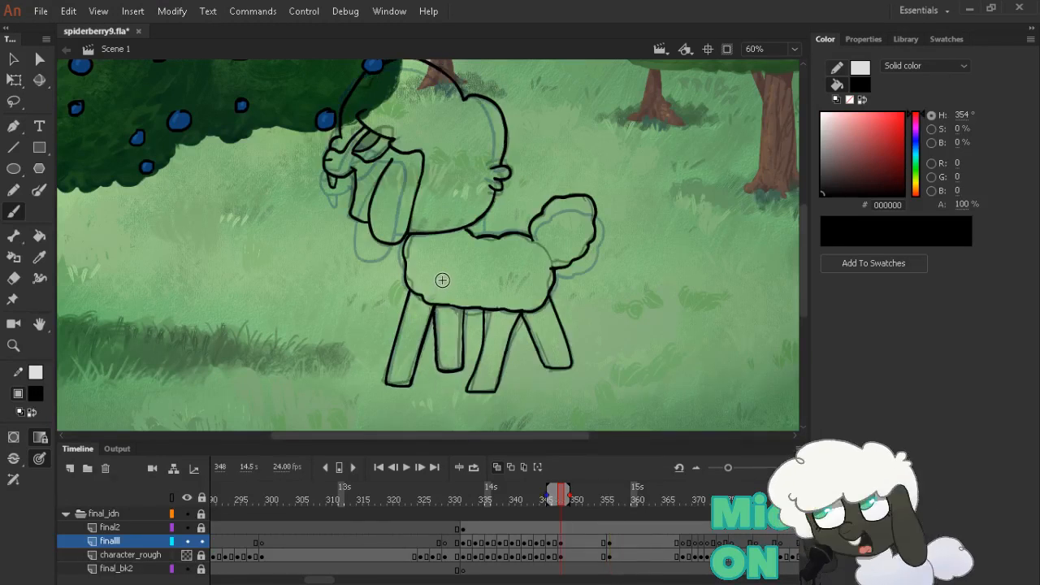
{"action": "key", "text": "alt+period"}
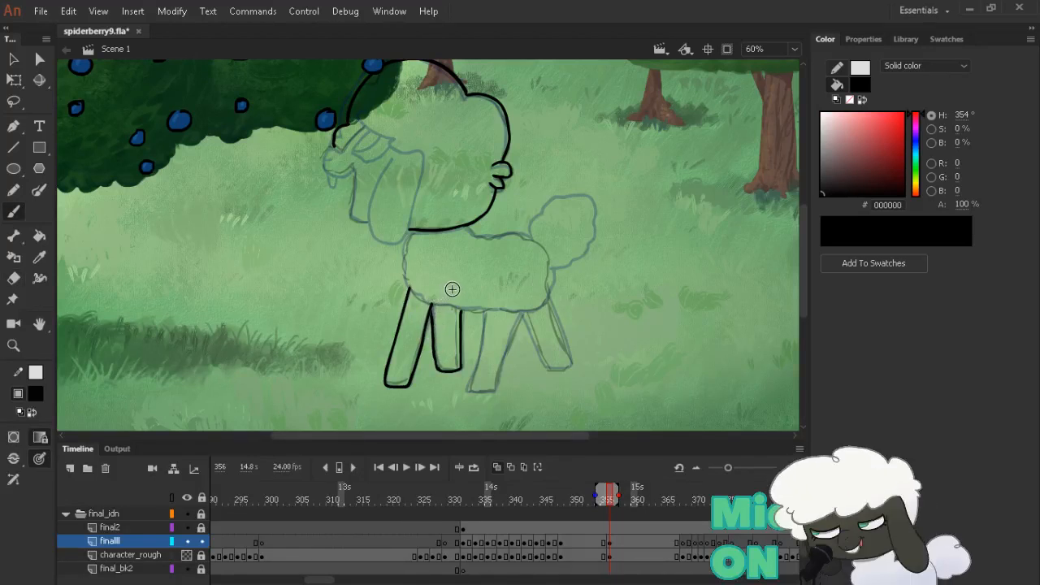
Ink the sheep's brow line and muzzle outline at frame 356, comparing with the drawing at frame 348
{"action": "key", "text": "alt+comma"}
{"action": "key", "text": "alt+period"}
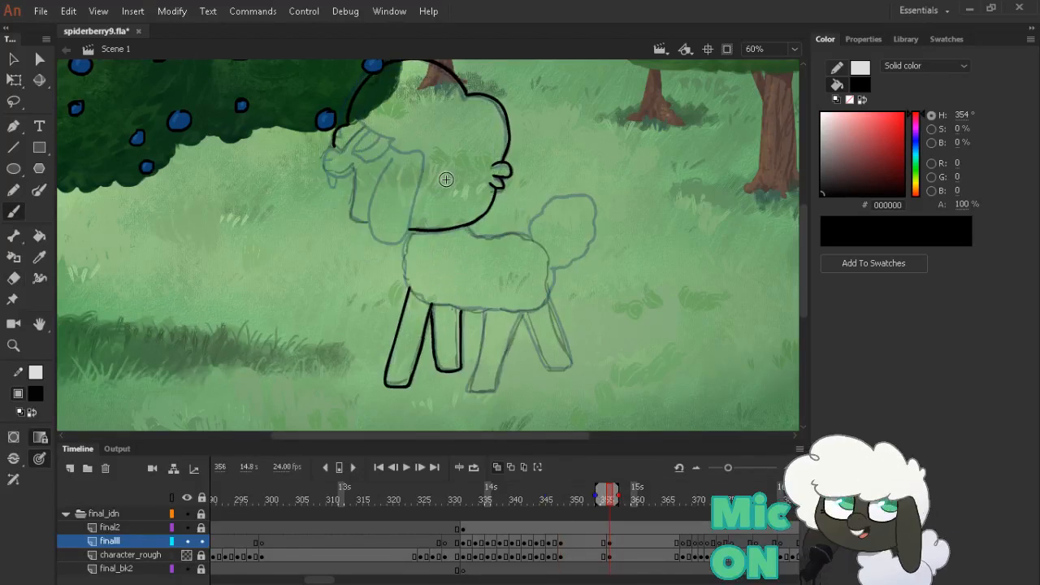
{"action": "key", "text": "alt+comma"}
{"action": "key", "text": "alt+period"}
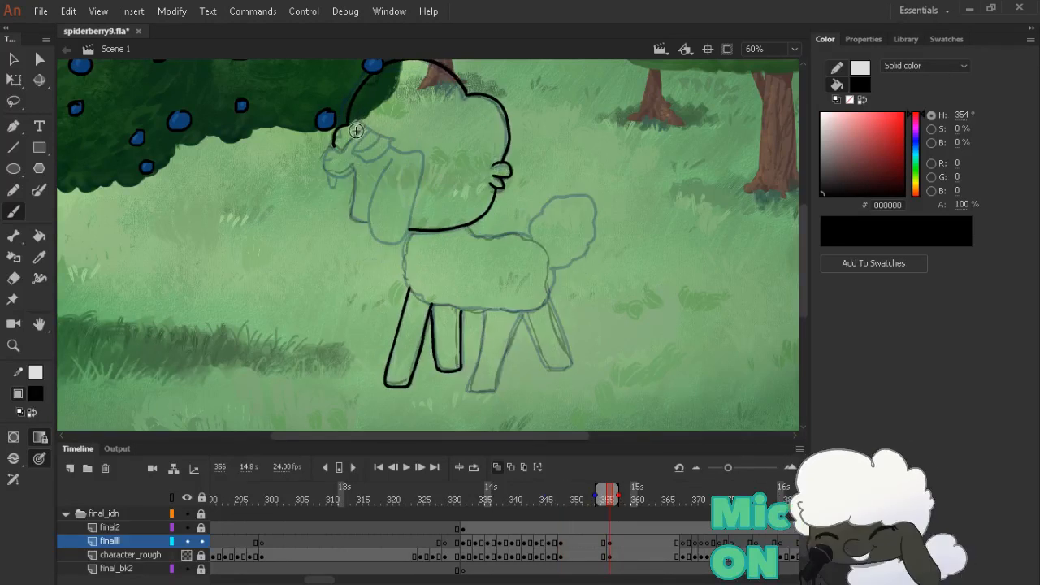
{"action": "left_click_drag", "start_coordinate": [363, 126], "coordinate": [343, 148]}
{"action": "left_click_drag", "start_coordinate": [338, 159], "coordinate": [336, 171]}
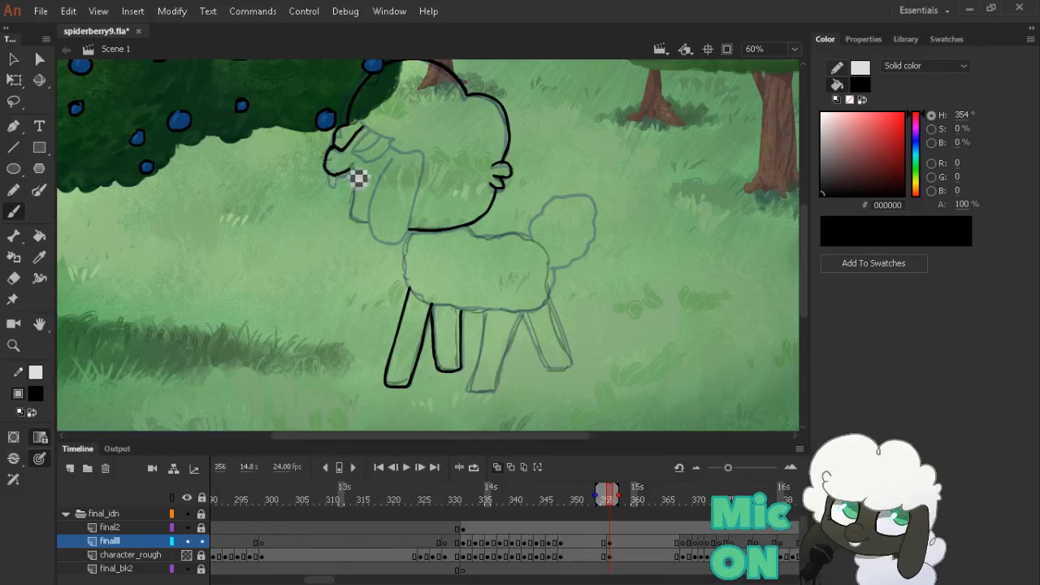
{"action": "key", "text": "alt+comma"}
{"action": "key", "text": "alt+period"}
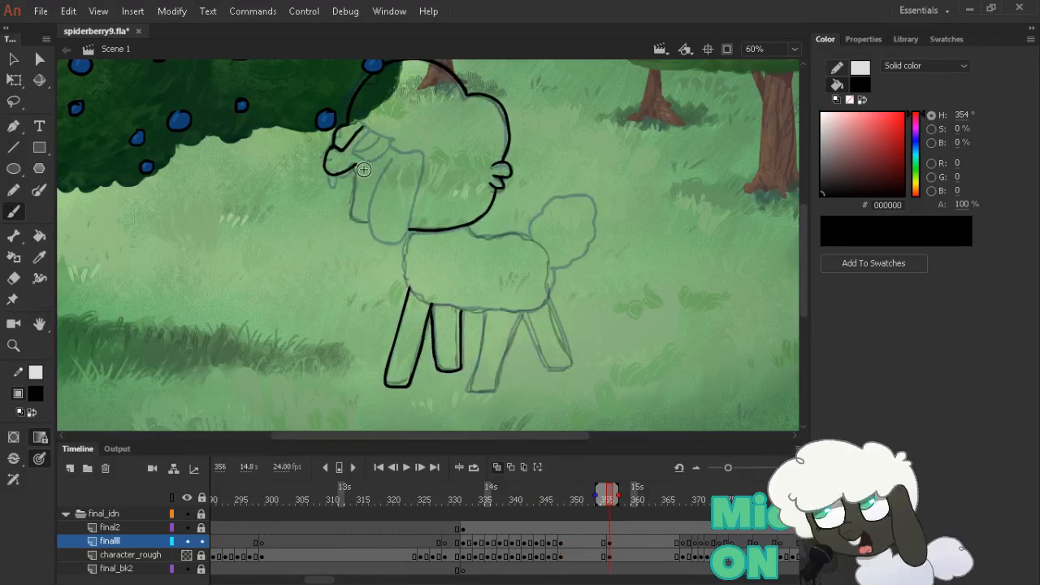
Ink the line running down from the mouth toward the ear at frame 356 and tidy the mouth corner
{"action": "mouse_move", "coordinate": [355, 166]}
{"action": "left_mouse_down"}
{"action": "mouse_move", "coordinate": [354, 220]}
{"action": "mouse_move", "coordinate": [374, 229]}
{"action": "left_mouse_up"}
{"action": "key", "text": "alt+comma"}
{"action": "key", "text": "alt+period"}
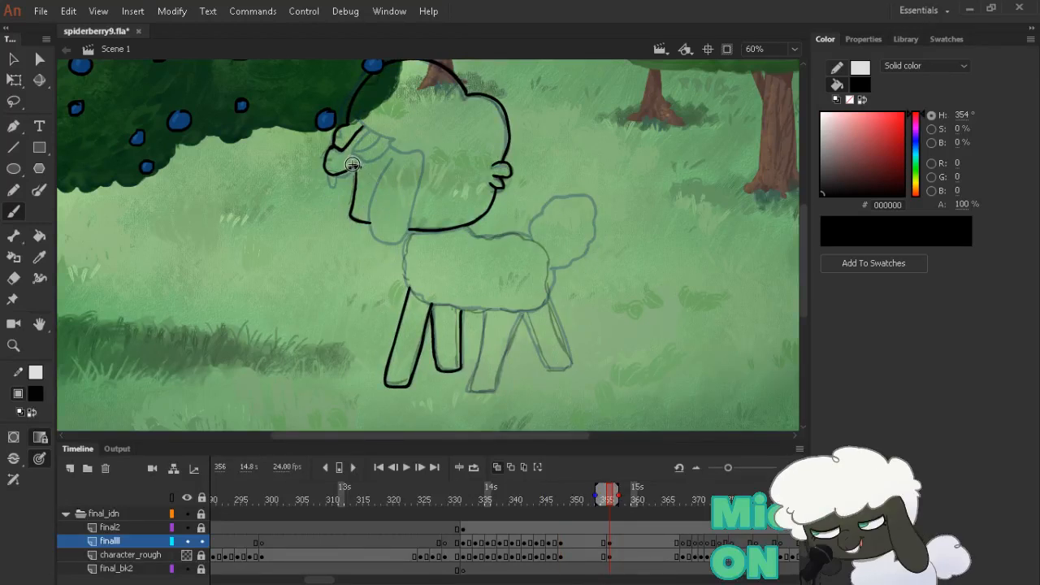
{"action": "key", "text": "e"}
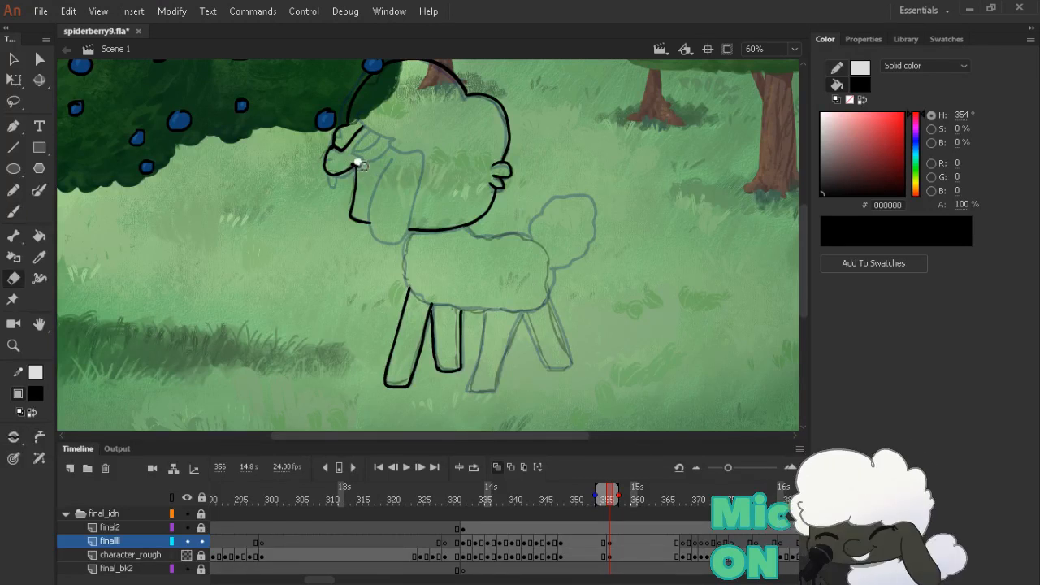
{"action": "key", "text": "b"}
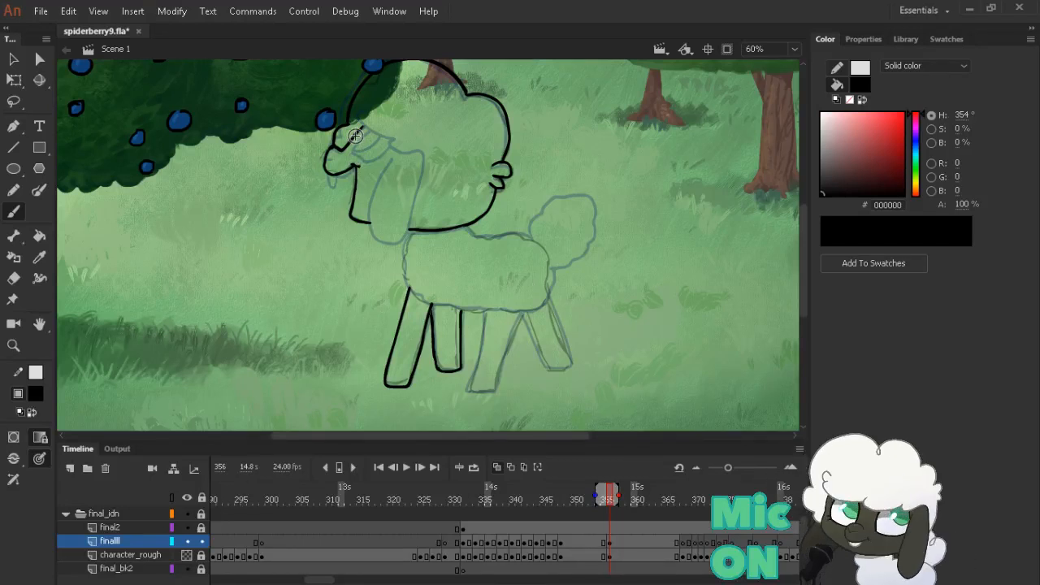
Ink the small pointed fang hanging below the sheep's muzzle at frame 356, redoing the stroke at a closer zoom
{"action": "key", "text": "comma"}
{"action": "key", "text": "period"}
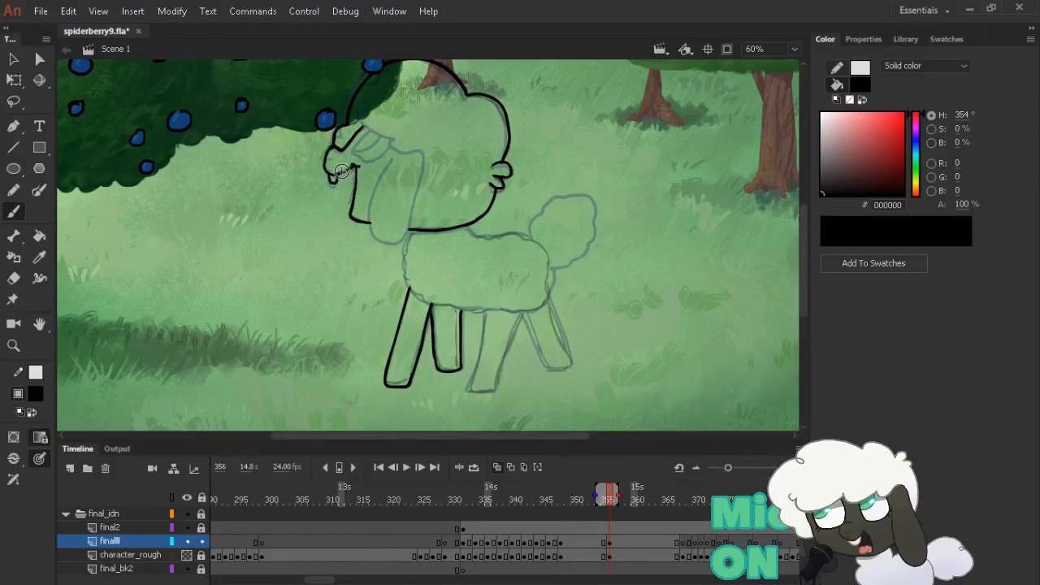
{"action": "key", "text": "comma"}
{"action": "key", "text": "period"}
{"action": "key", "text": "ctrl+equal"}
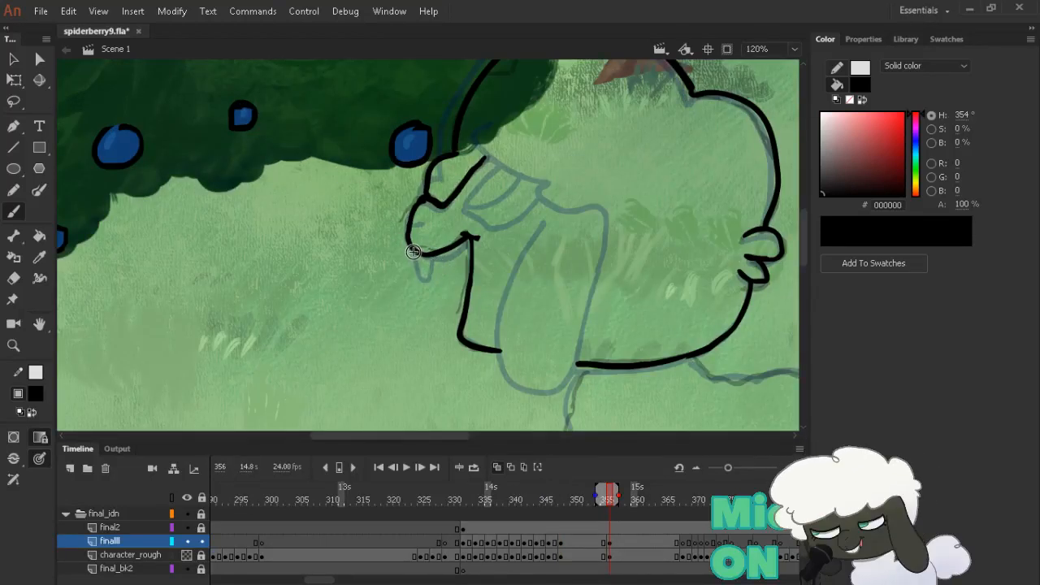
{"action": "left_click_drag", "start_coordinate": [413, 252], "coordinate": [431, 283]}
{"action": "key", "text": "ctrl+z"}
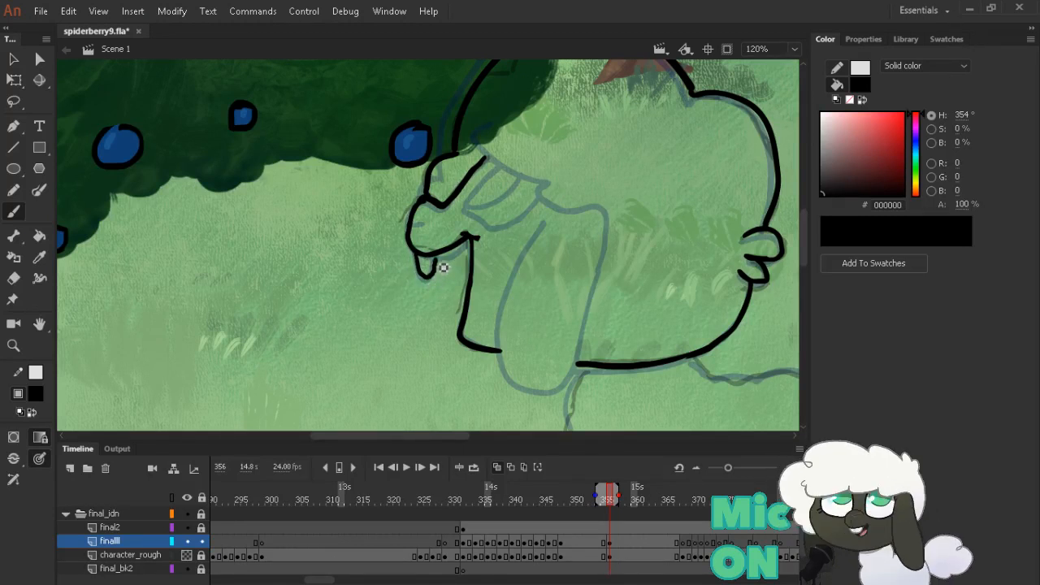
Connect the fang's rear edge up to the mouth line at frame 356, comparing with the drawing at frame 348
{"action": "key", "text": "shift+comma"}
{"action": "key", "text": "shift+period"}
{"action": "key", "text": "shift+comma"}
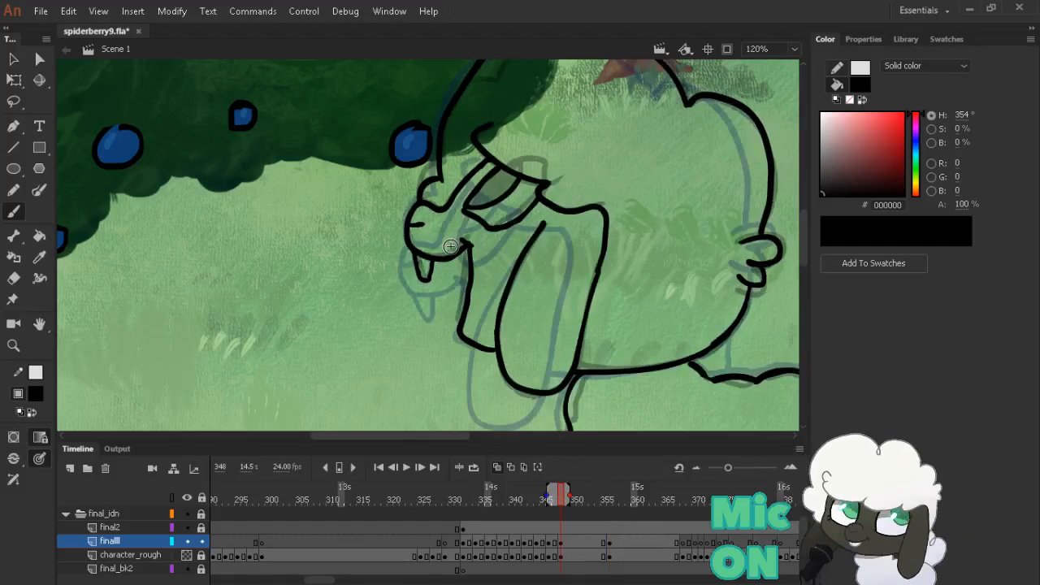
{"action": "key", "text": "shift+period"}
{"action": "mouse_move", "coordinate": [433, 254]}
{"action": "left_mouse_down"}
{"action": "mouse_move", "coordinate": [432, 284]}
{"action": "mouse_move", "coordinate": [420, 267]}
{"action": "mouse_move", "coordinate": [436, 242]}
{"action": "left_mouse_up"}
{"action": "key", "text": "shift+comma"}
{"action": "key", "text": "shift+period"}
{"action": "key", "text": "shift+comma"}
{"action": "key", "text": "shift+period"}
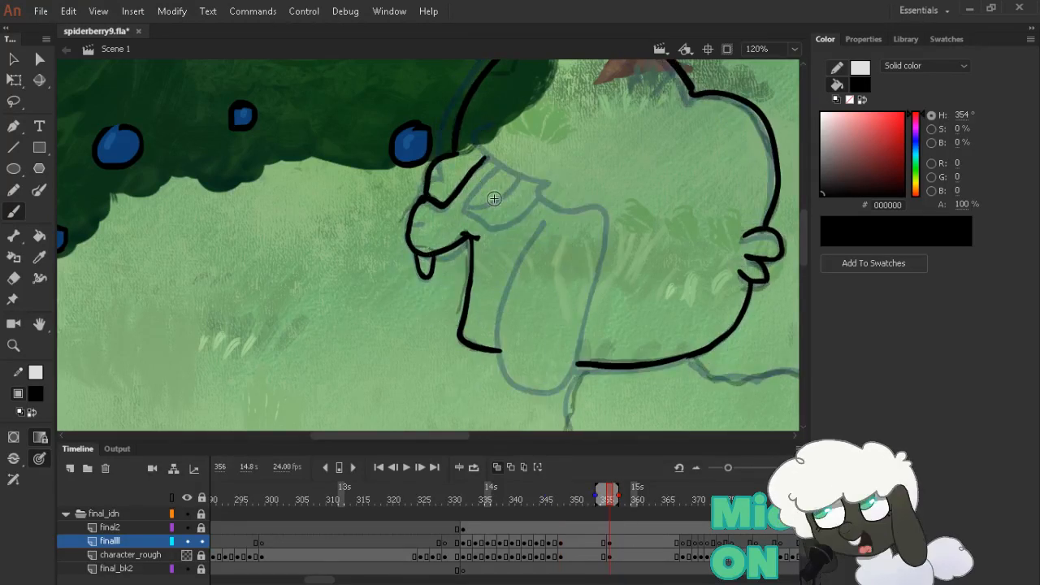
Touch up the mouth corner at frame 356 and hide the character_rough layer
{"action": "key", "text": "e"}
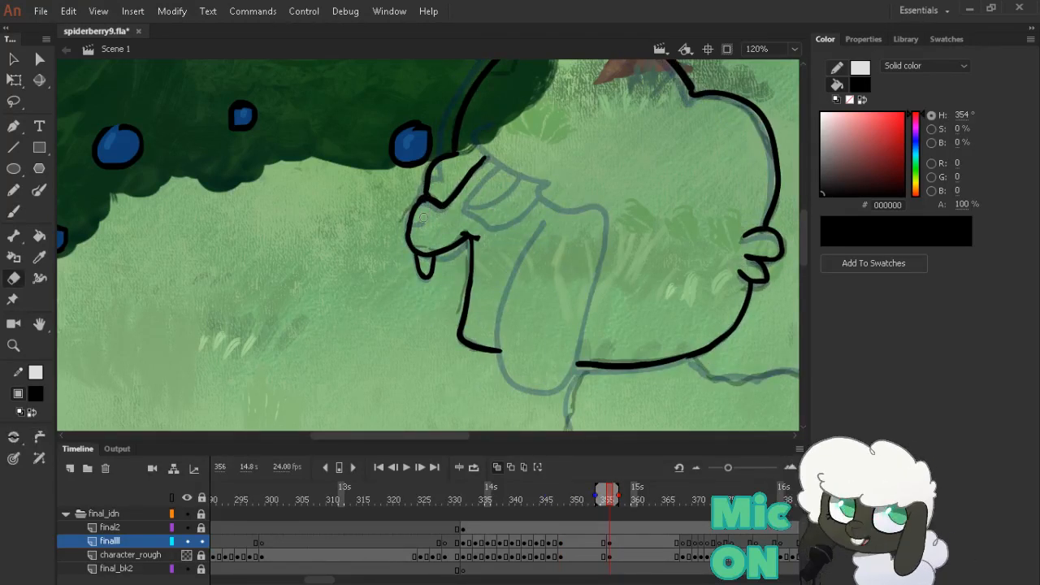
{"action": "key", "text": "b"}
{"action": "key", "text": "e"}
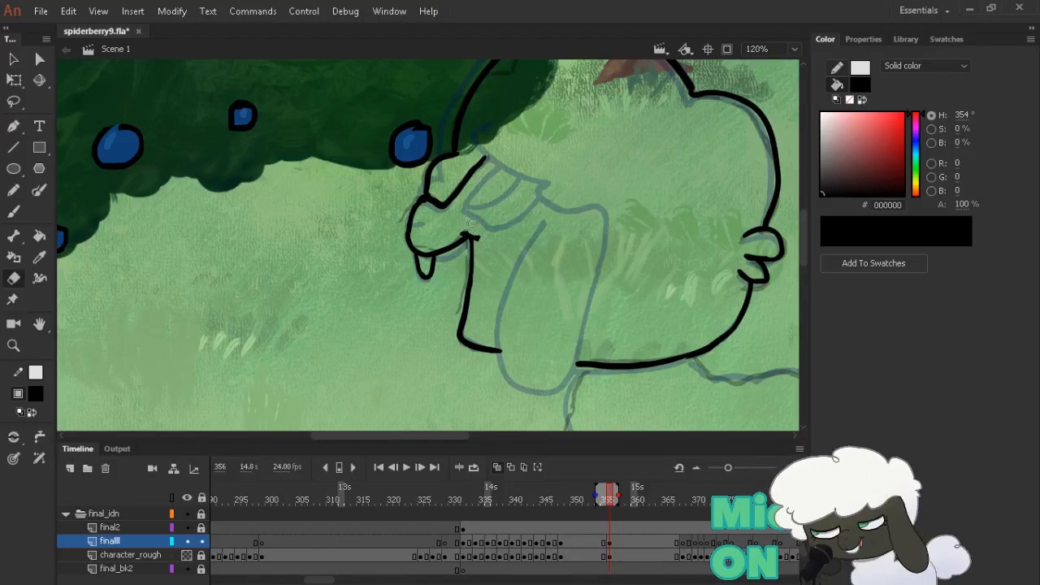
{"action": "key", "text": "b"}
{"action": "left_click_drag", "start_coordinate": [480, 236], "coordinate": [462, 135]}
{"action": "left_click", "coordinate": [487, 235], "text": "ctrl+shift"}
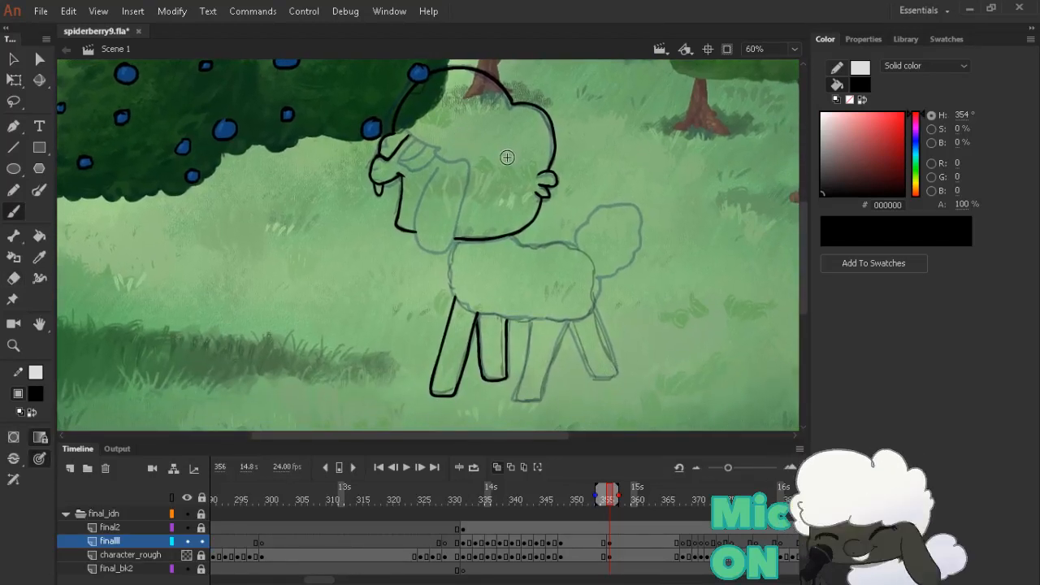
{"action": "left_click", "coordinate": [188, 555]}
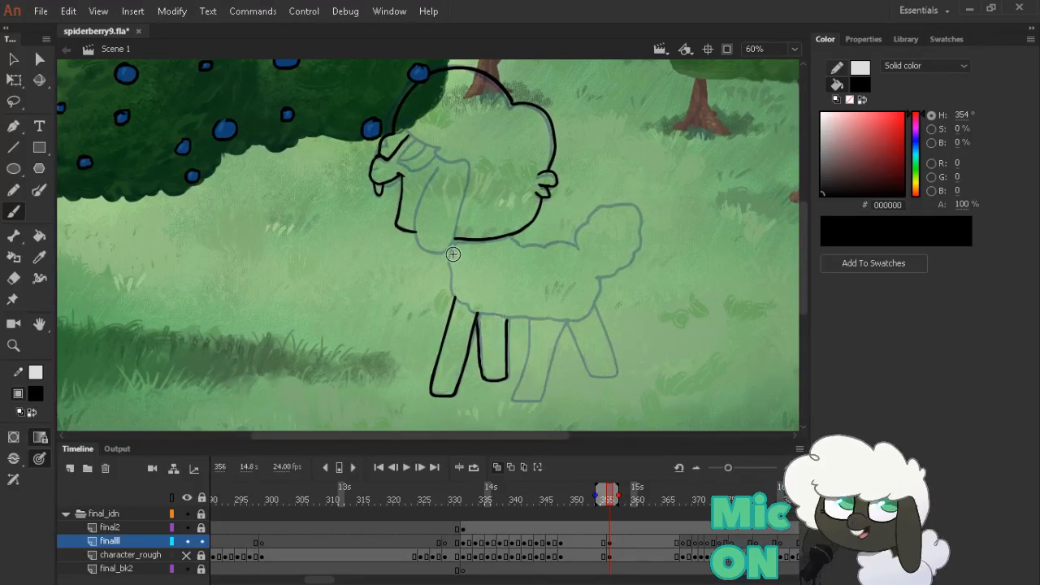
Ink the rear edge of the sheep's floppy ear down toward its tip at frame 356, checking it against frame 348
{"action": "key", "text": "alt+"}
{"action": "key", "text": "alt+."}
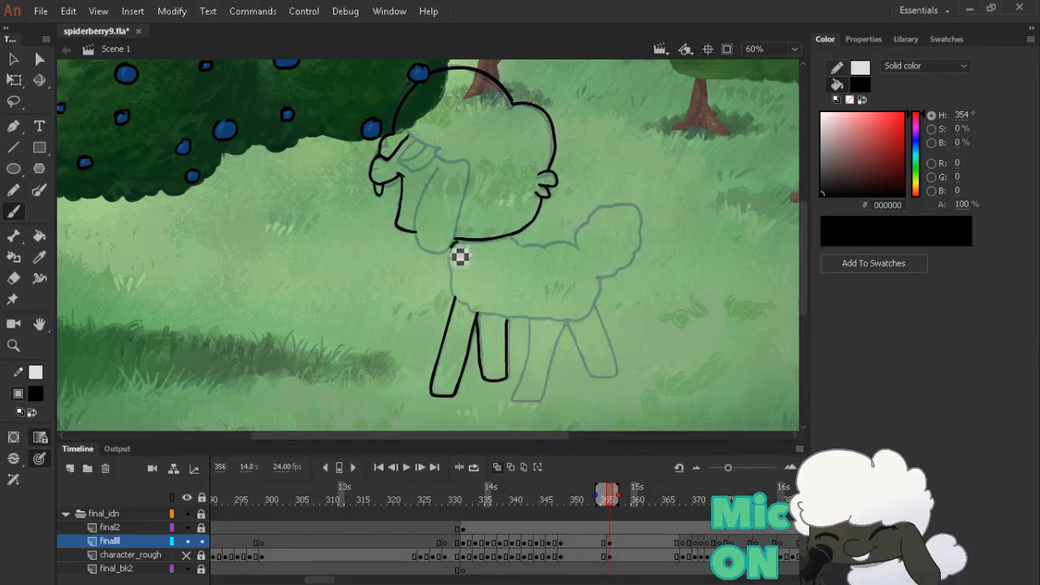
{"action": "key", "text": "alt+"}
{"action": "key", "text": "alt+"}
{"action": "key", "text": "alt+"}
{"action": "key", "text": "alt+."}
{"action": "key", "text": "alt+."}
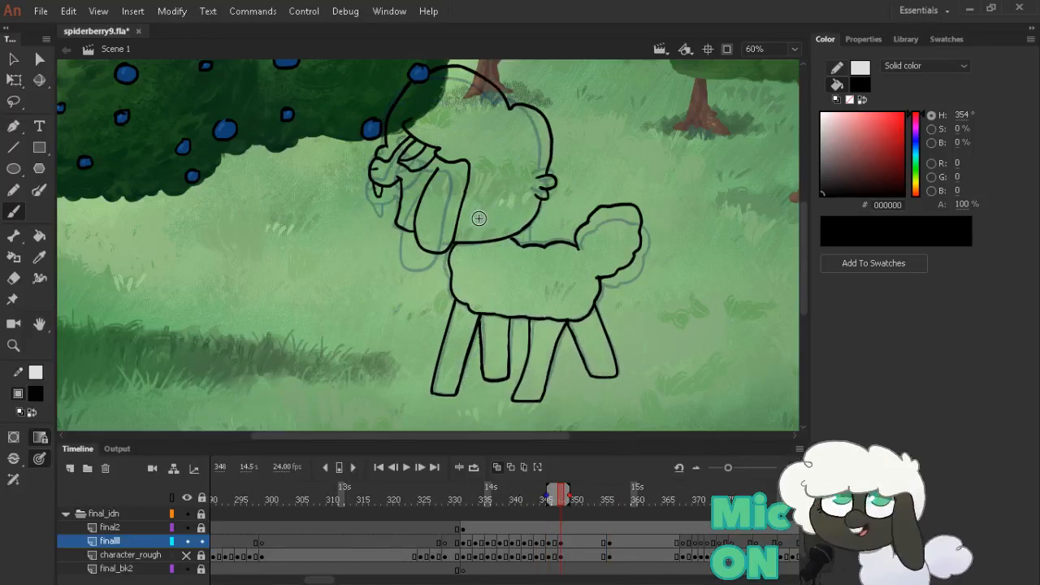
{"action": "key", "text": "alt+."}
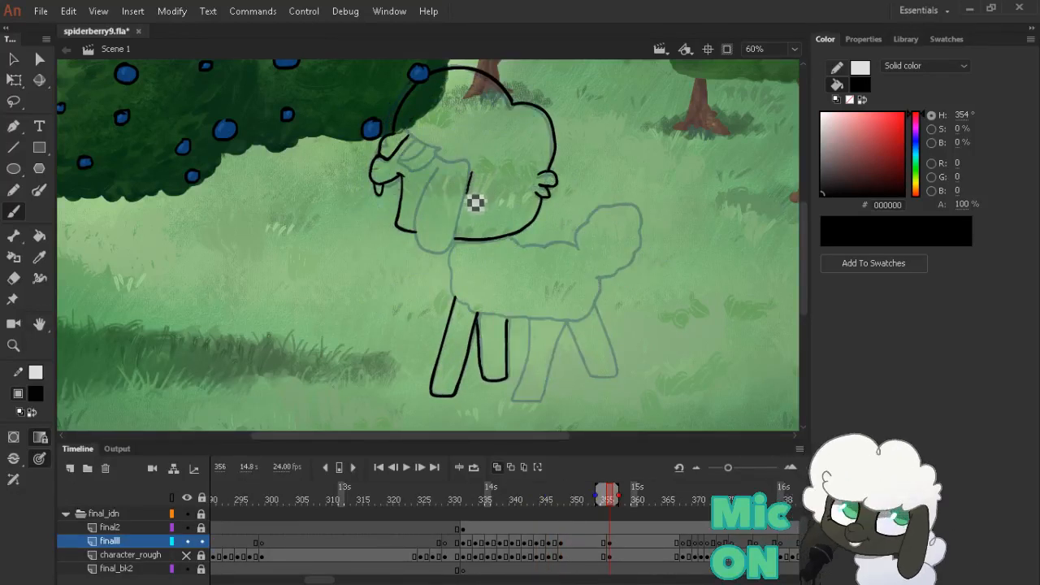
{"action": "left_click_drag", "start_coordinate": [463, 202], "coordinate": [464, 246]}
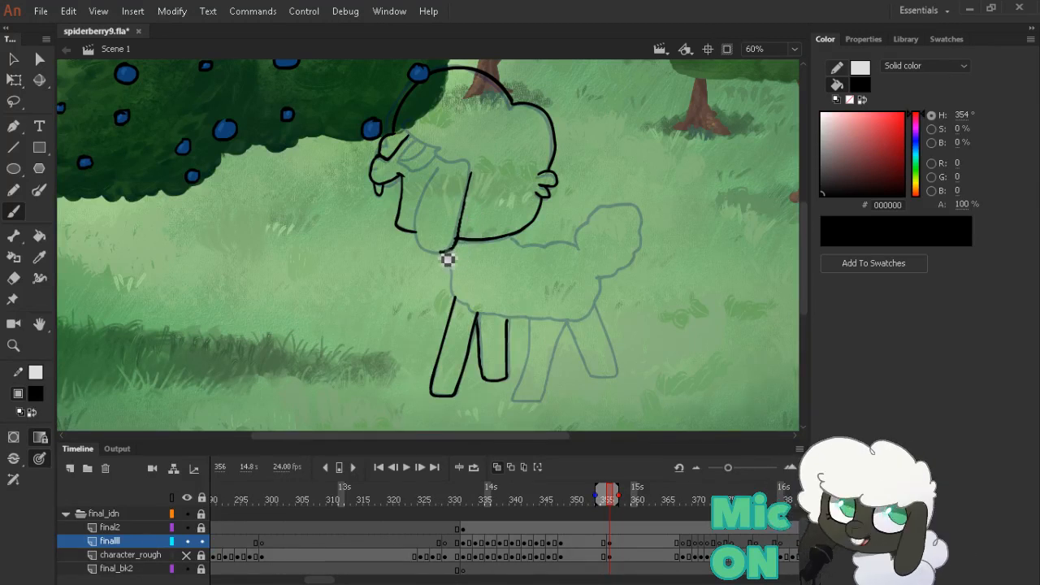
Ink the ear's rounded tip and front edge at frame 356 and erase the overlap where it meets the head outline
{"action": "key", "text": "e"}
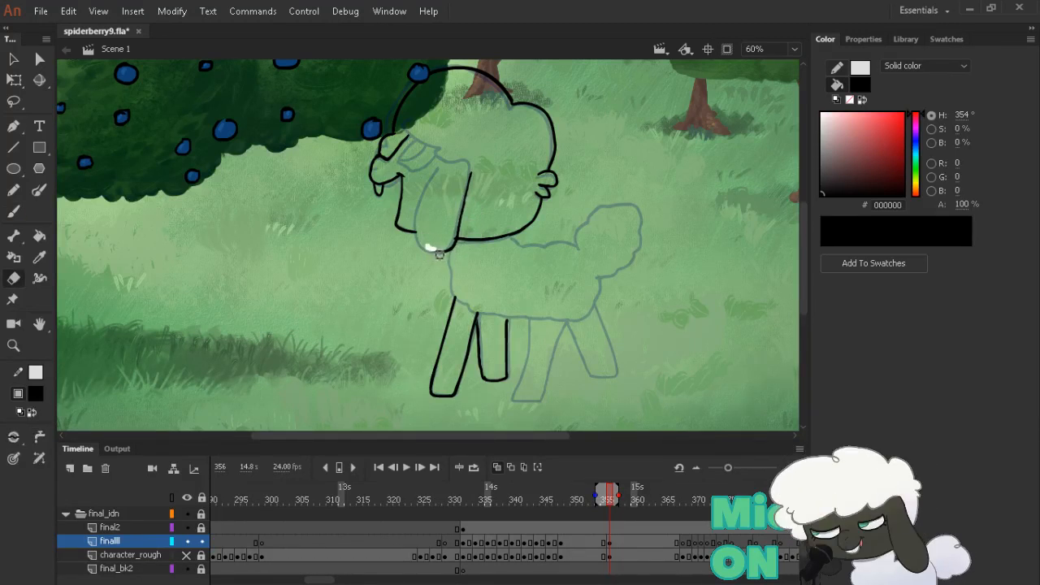
{"action": "key", "text": "b"}
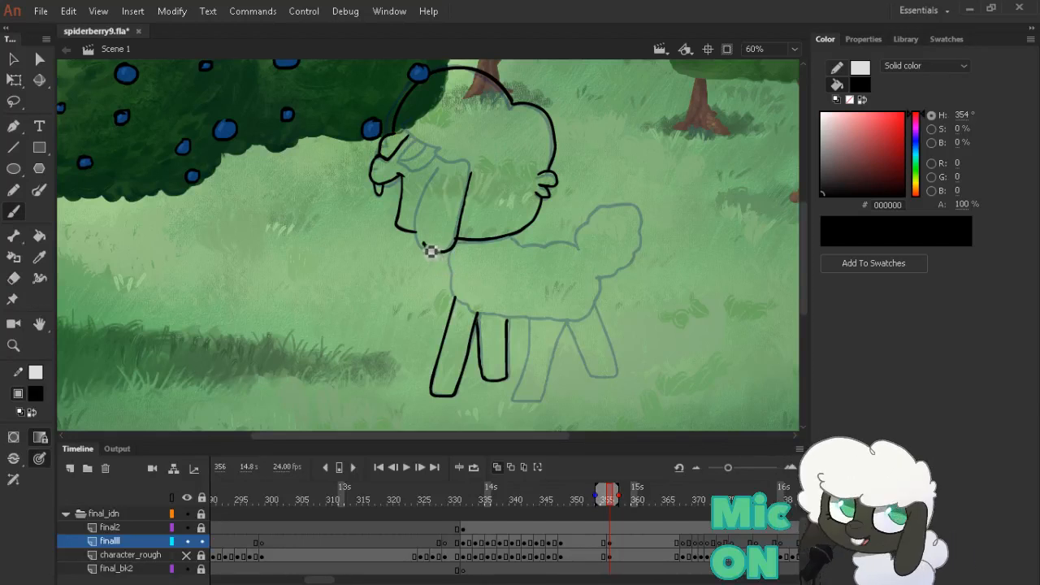
{"action": "mouse_move", "coordinate": [437, 251]}
{"action": "left_mouse_down"}
{"action": "mouse_move", "coordinate": [424, 229]}
{"action": "mouse_move", "coordinate": [446, 173]}
{"action": "left_mouse_up"}
{"action": "key", "text": "alt+comma"}
{"action": "key", "text": "alt+period"}
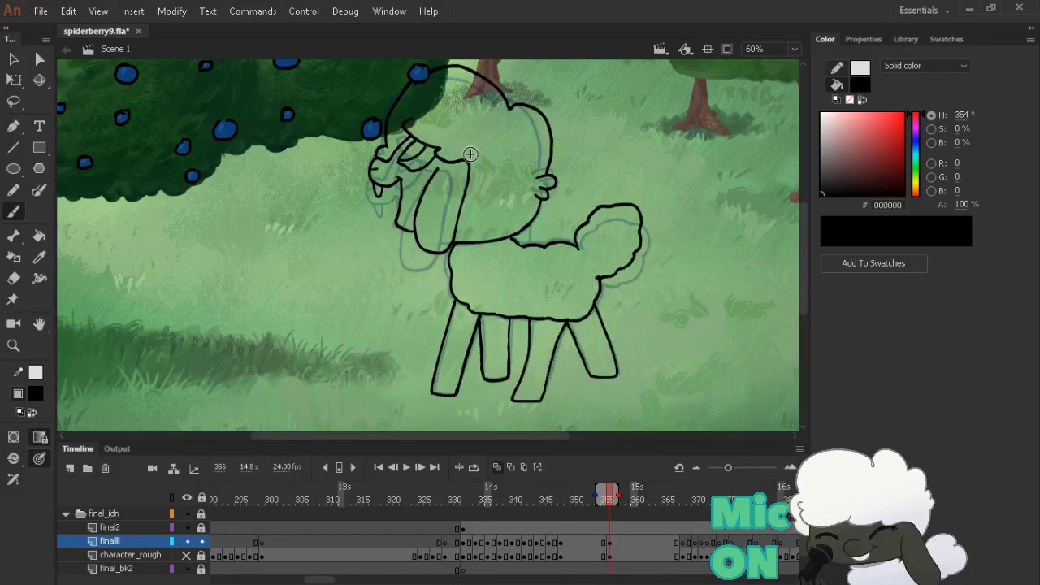
{"action": "key", "text": "e"}
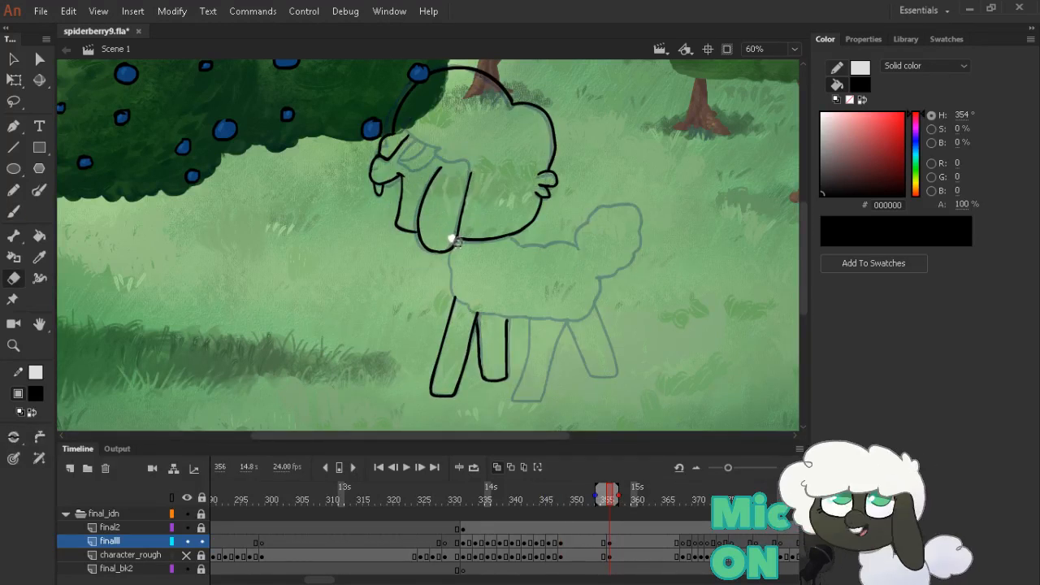
{"action": "key", "text": "b"}
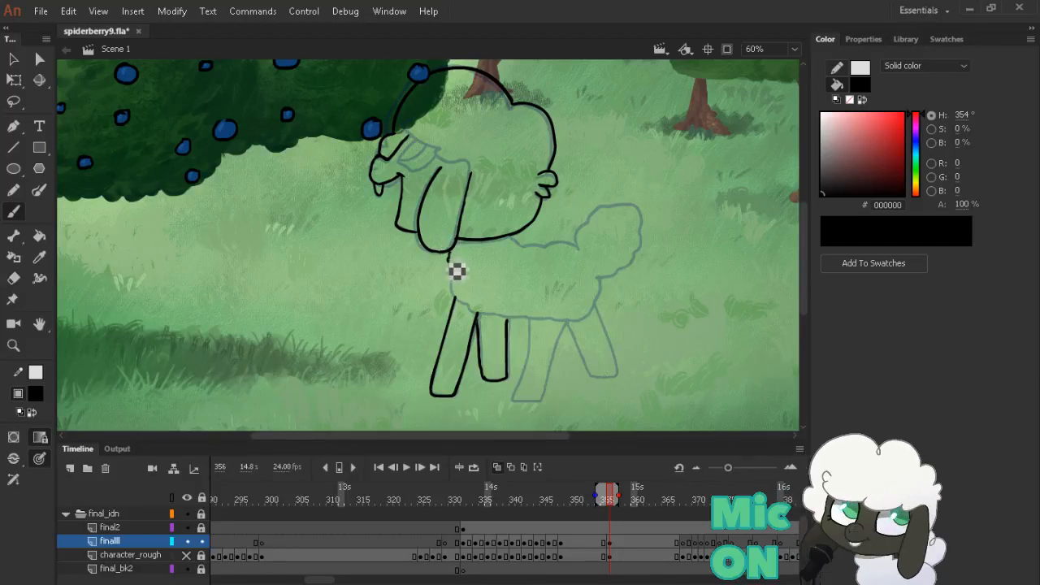
Ink the chest edge from the ear to the foremost leg and the wavy back line up to the tail at frame 356
{"action": "mouse_move", "coordinate": [456, 273]}
{"action": "left_mouse_down"}
{"action": "mouse_move", "coordinate": [458, 298]}
{"action": "mouse_move", "coordinate": [477, 313]}
{"action": "left_mouse_up"}
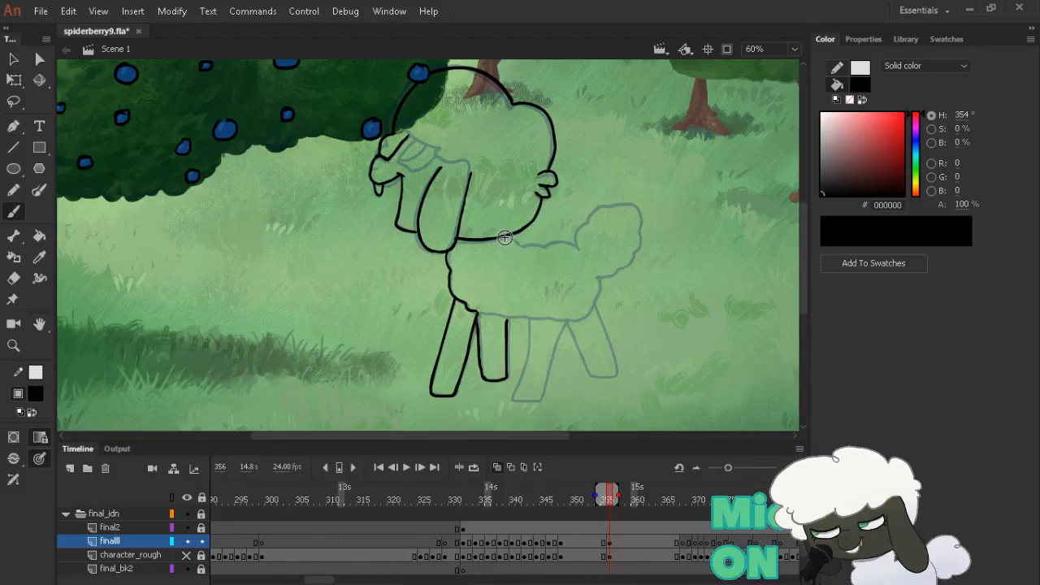
{"action": "mouse_move", "coordinate": [532, 252]}
{"action": "left_mouse_down"}
{"action": "mouse_move", "coordinate": [569, 246]}
{"action": "mouse_move", "coordinate": [535, 243]}
{"action": "left_mouse_up"}
{"action": "key", "text": "e"}
{"action": "key", "text": "b"}
{"action": "key", "text": "e"}
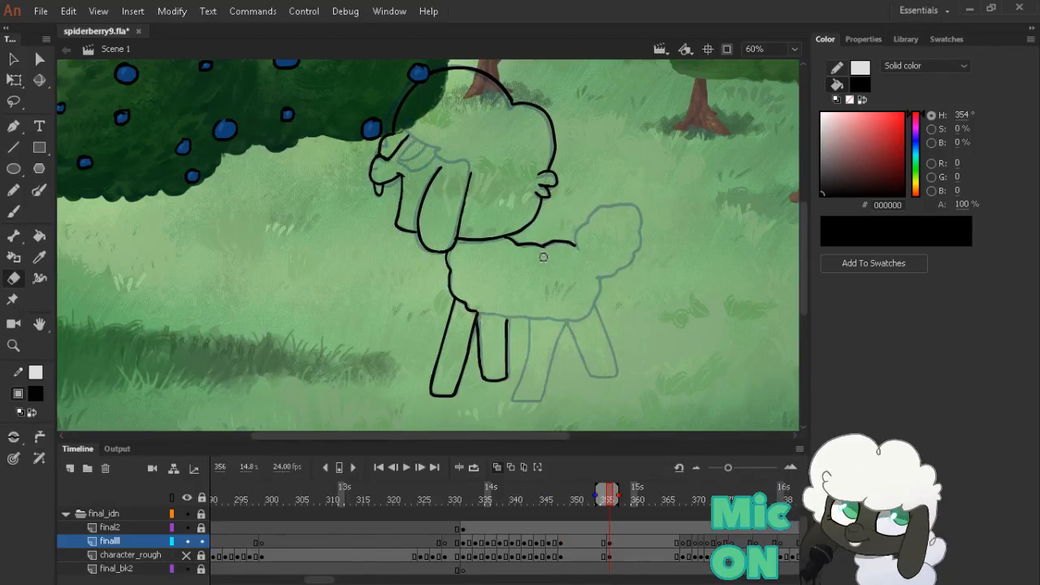
{"action": "key", "text": "b"}
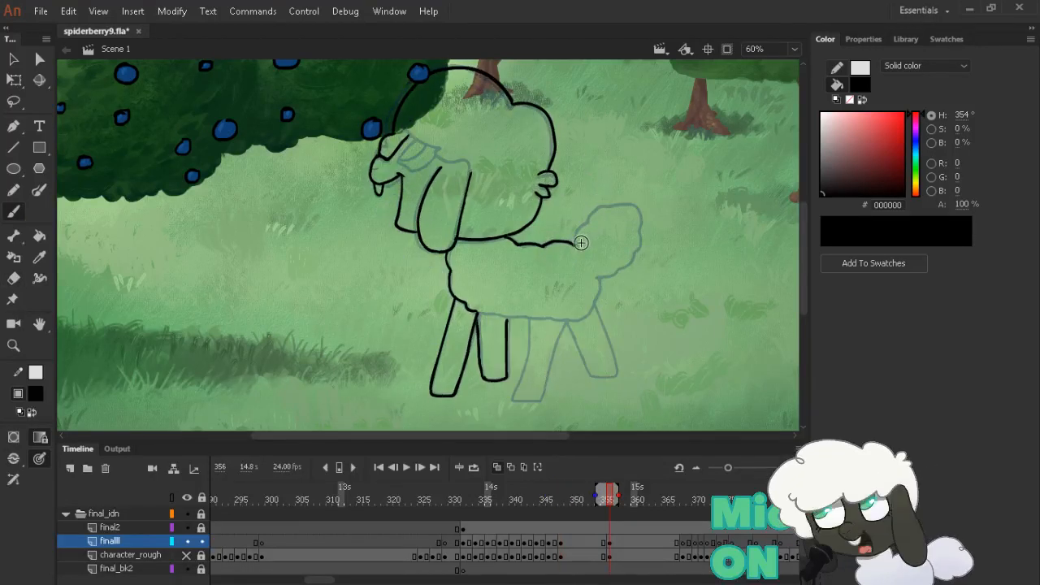
Ink the fluffy tail and carry the woolly outline around the rump and along the belly at frame 356, rotating the canvas as needed
{"action": "mouse_move", "coordinate": [575, 247]}
{"action": "left_mouse_down"}
{"action": "mouse_move", "coordinate": [611, 214]}
{"action": "mouse_move", "coordinate": [607, 201]}
{"action": "mouse_move", "coordinate": [614, 213]}
{"action": "mouse_move", "coordinate": [637, 210]}
{"action": "mouse_move", "coordinate": [649, 225]}
{"action": "mouse_move", "coordinate": [633, 274]}
{"action": "left_mouse_up"}
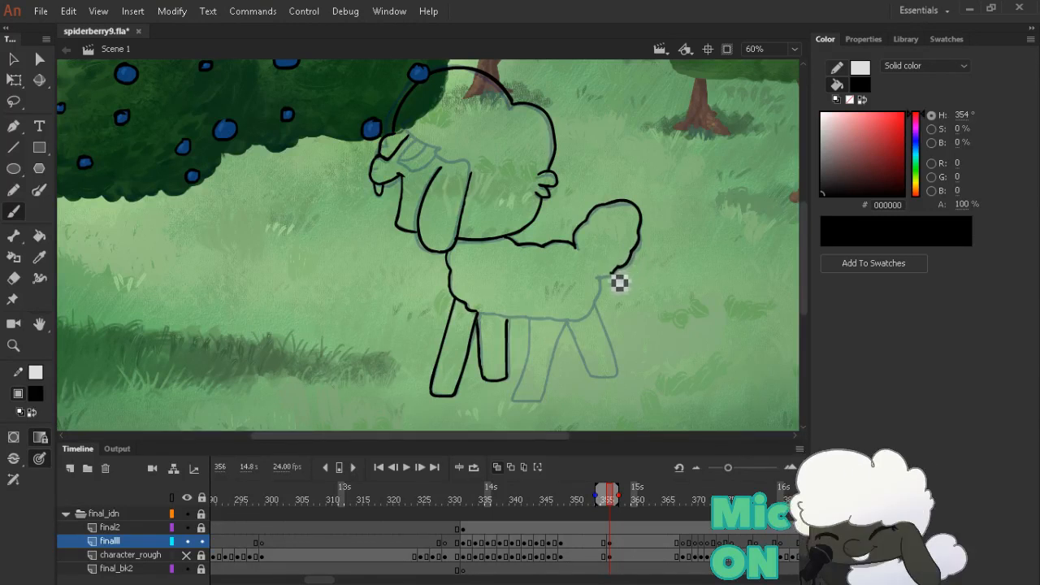
{"action": "mouse_move", "coordinate": [618, 266]}
{"action": "left_mouse_down"}
{"action": "mouse_move", "coordinate": [591, 295]}
{"action": "mouse_move", "coordinate": [597, 276]}
{"action": "mouse_move", "coordinate": [608, 294]}
{"action": "mouse_move", "coordinate": [568, 317]}
{"action": "left_mouse_up"}
{"action": "key", "text": "shift+space"}
{"action": "mouse_move", "coordinate": [657, 208]}
{"action": "left_mouse_down"}
{"action": "mouse_move", "coordinate": [653, 358]}
{"action": "mouse_move", "coordinate": [431, 344]}
{"action": "mouse_move", "coordinate": [390, 319]}
{"action": "left_mouse_up"}
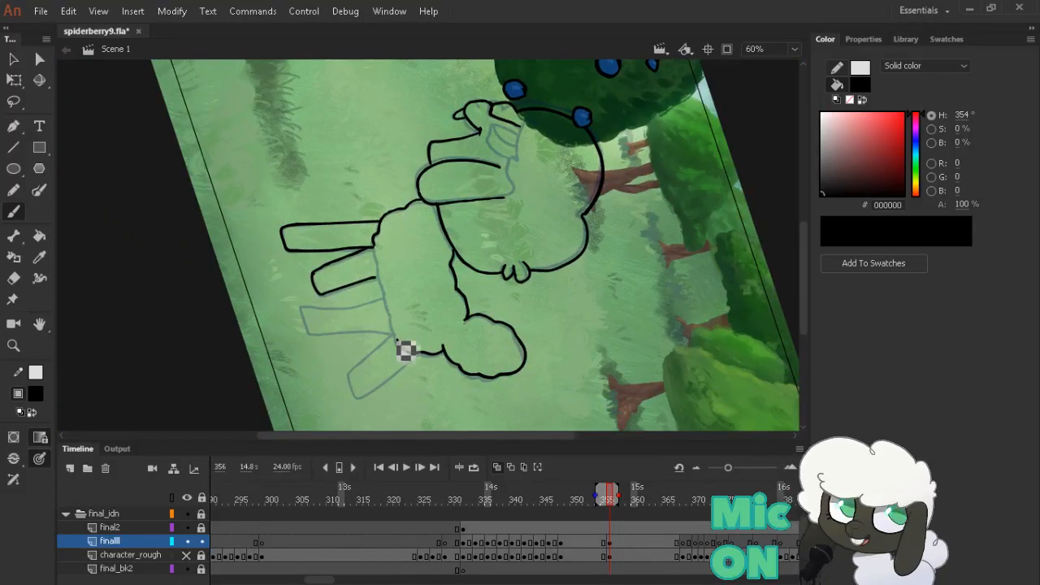
{"action": "left_click_drag", "start_coordinate": [390, 317], "coordinate": [375, 239]}
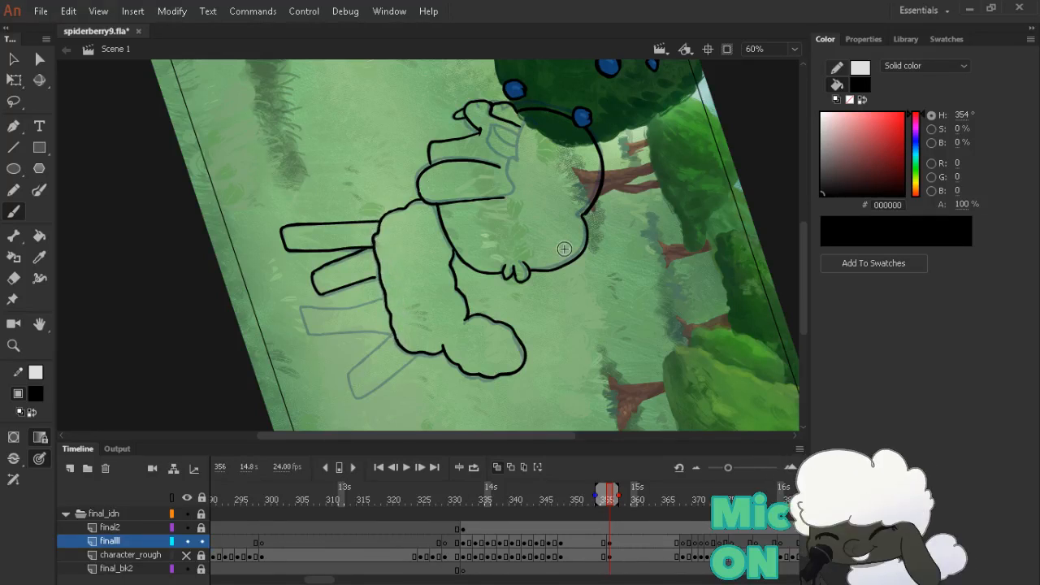
{"action": "key", "text": "shift+space"}
{"action": "left_click_drag", "start_coordinate": [725, 305], "coordinate": [498, 103]}
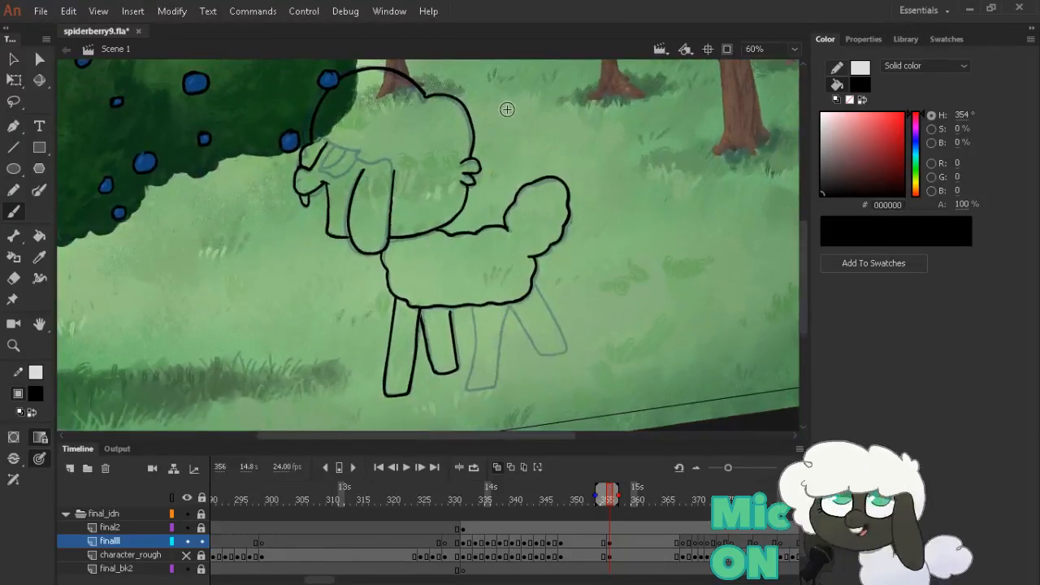
Ink both sides and the foot of the first hind leg below the belly at frame 356, comparing with frame 348
{"action": "key", "text": "alt+comma"}
{"action": "key", "text": "alt+period"}
{"action": "key", "text": "alt+comma"}
{"action": "key", "text": "alt+period"}
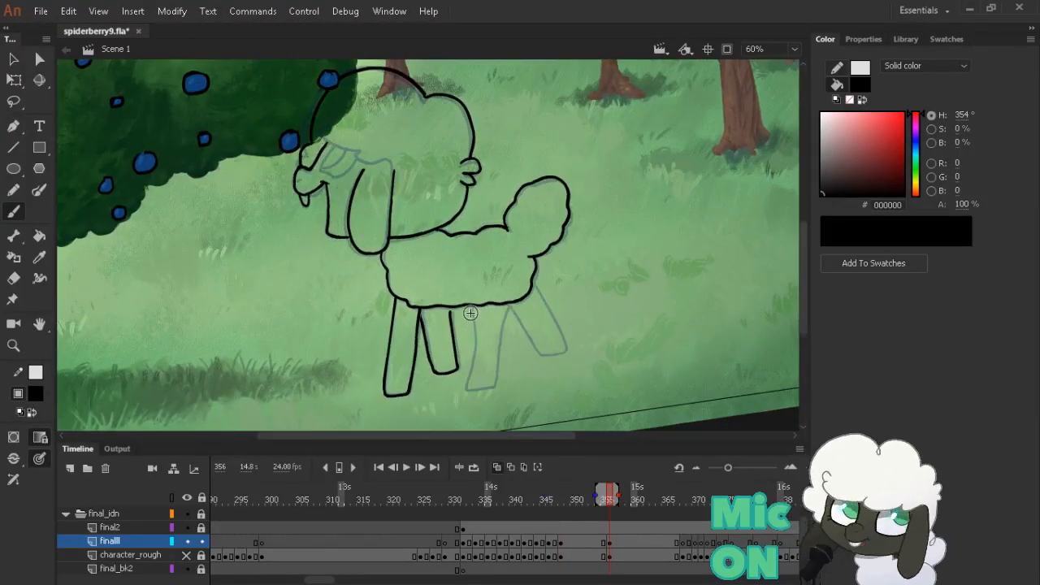
{"action": "mouse_move", "coordinate": [469, 306]}
{"action": "left_mouse_down"}
{"action": "mouse_move", "coordinate": [477, 397]}
{"action": "mouse_move", "coordinate": [504, 397]}
{"action": "mouse_move", "coordinate": [496, 371]}
{"action": "mouse_move", "coordinate": [505, 386]}
{"action": "mouse_move", "coordinate": [513, 317]}
{"action": "left_mouse_up"}
{"action": "key", "text": "e"}
{"action": "key", "text": "b"}
Ink the rearmost hind leg at frame 356, comparing it with frames 346 and 348, and save the file
{"action": "key", "text": "alt+comma"}
{"action": "key", "text": "alt+comma"}
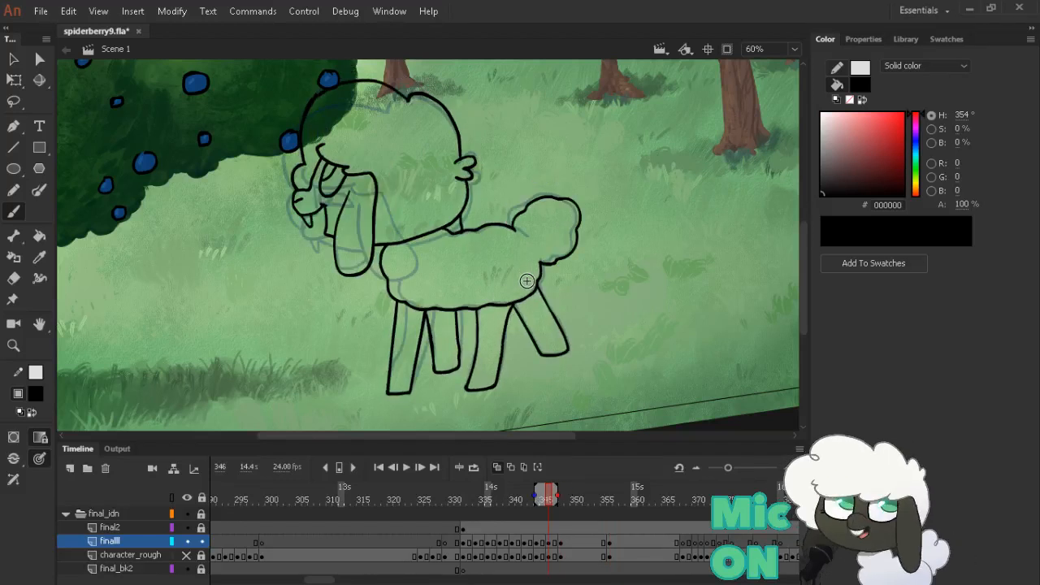
{"action": "key", "text": "alt+period"}
{"action": "key", "text": "alt+period"}
{"action": "key", "text": "alt+period"}
{"action": "key", "text": "alt+comma"}
{"action": "key", "text": "alt+comma"}
{"action": "key", "text": "alt+comma"}
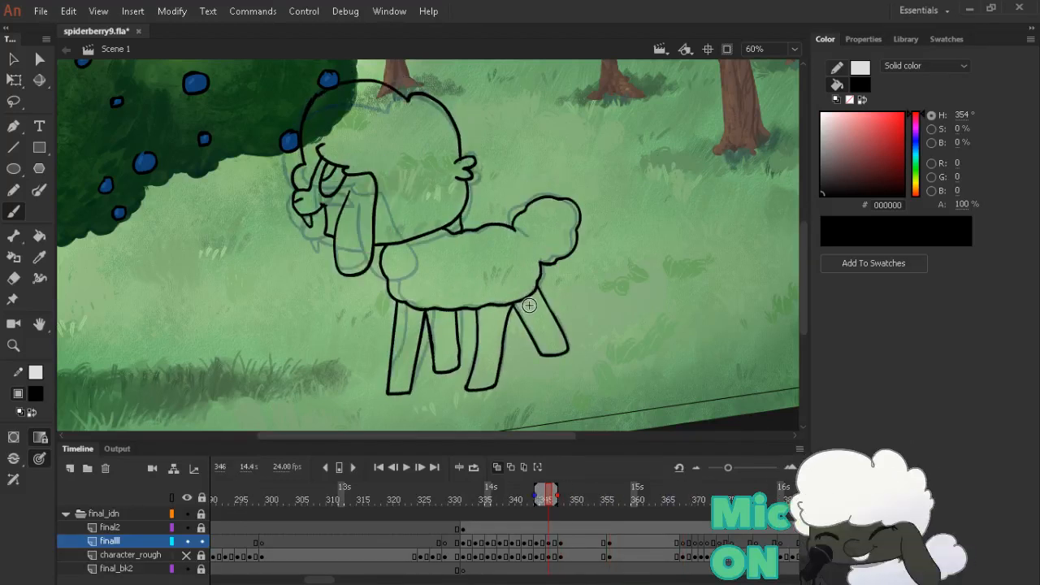
{"action": "key", "text": "alt+period"}
{"action": "key", "text": "alt+period"}
{"action": "left_click_drag", "start_coordinate": [505, 306], "coordinate": [545, 356]}
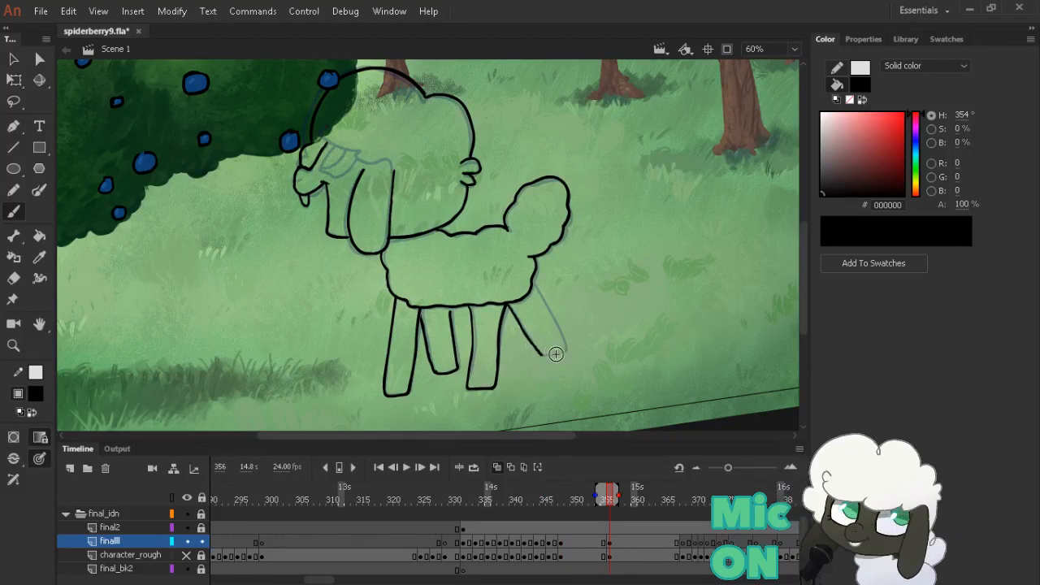
{"action": "mouse_move", "coordinate": [533, 286]}
{"action": "left_mouse_down"}
{"action": "mouse_move", "coordinate": [576, 355]}
{"action": "mouse_move", "coordinate": [550, 365]}
{"action": "left_mouse_up"}
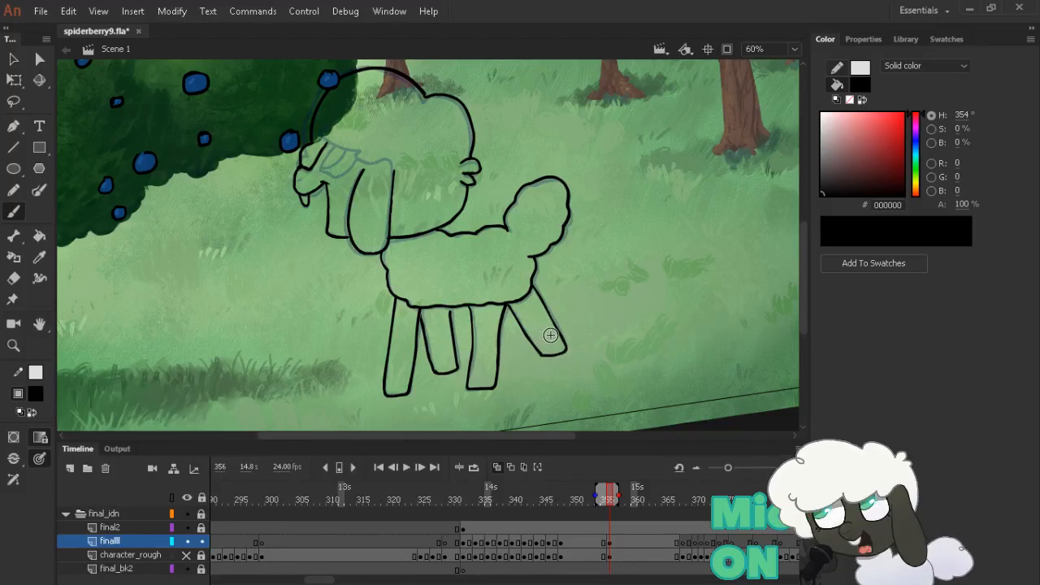
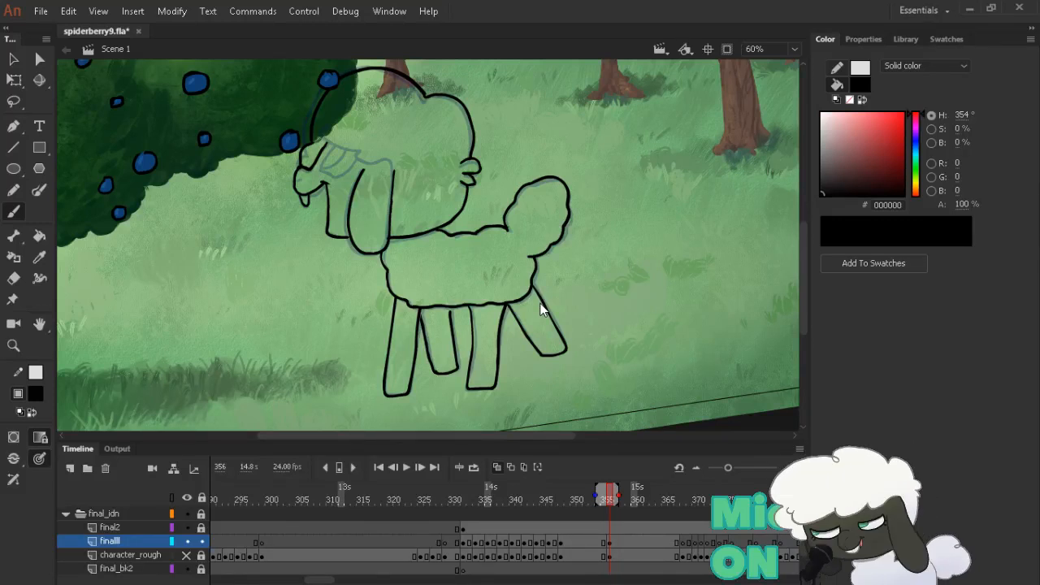
{"action": "key", "text": "ctrl+s"}
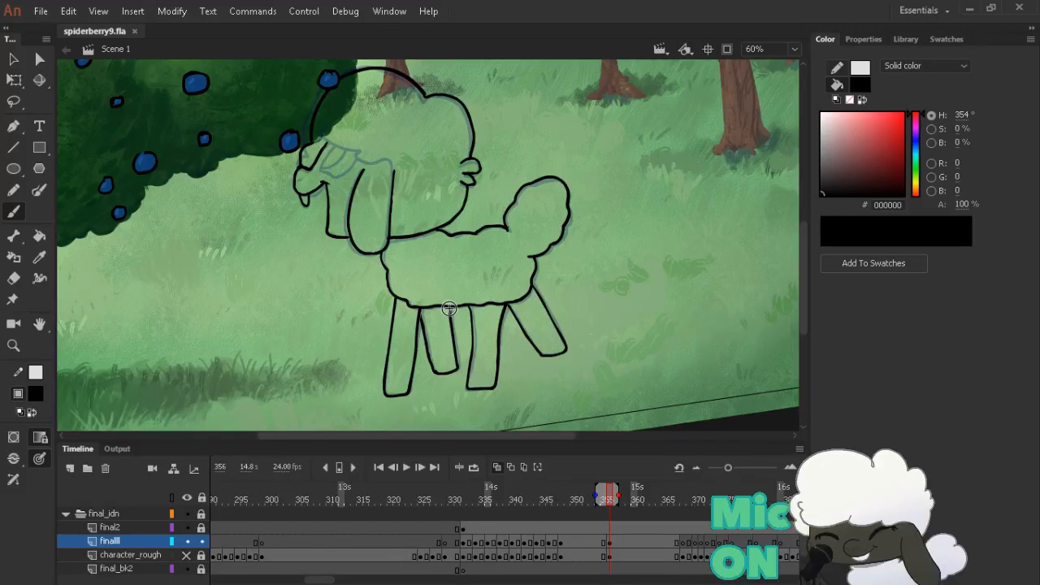
Extend the rear edge of the second front leg up to the belly line at frame 356
{"action": "left_click_drag", "start_coordinate": [449, 309], "coordinate": [452, 324]}
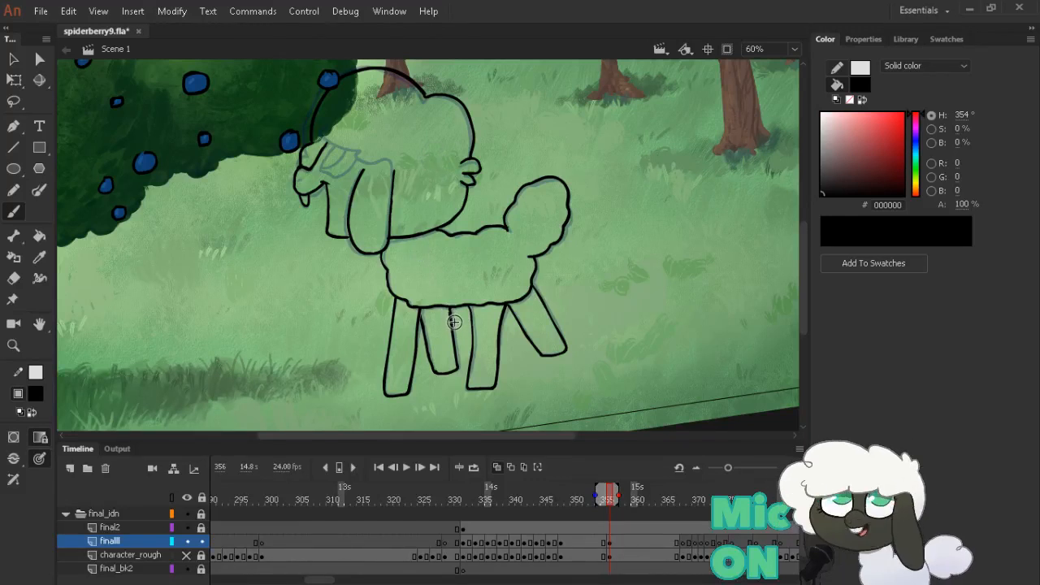
{"action": "key", "text": "comma"}
{"action": "key", "text": "period"}
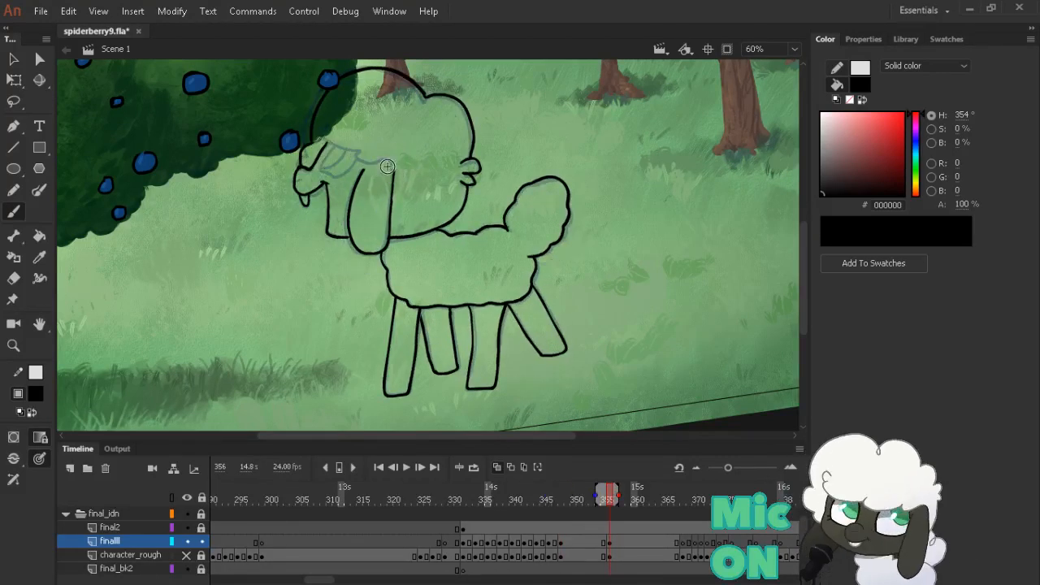
Ink the top of the ear, the hairline and the eye at frame 356, comparing with the previous keyframe
{"action": "key", "text": "e"}
{"action": "key", "text": "b"}
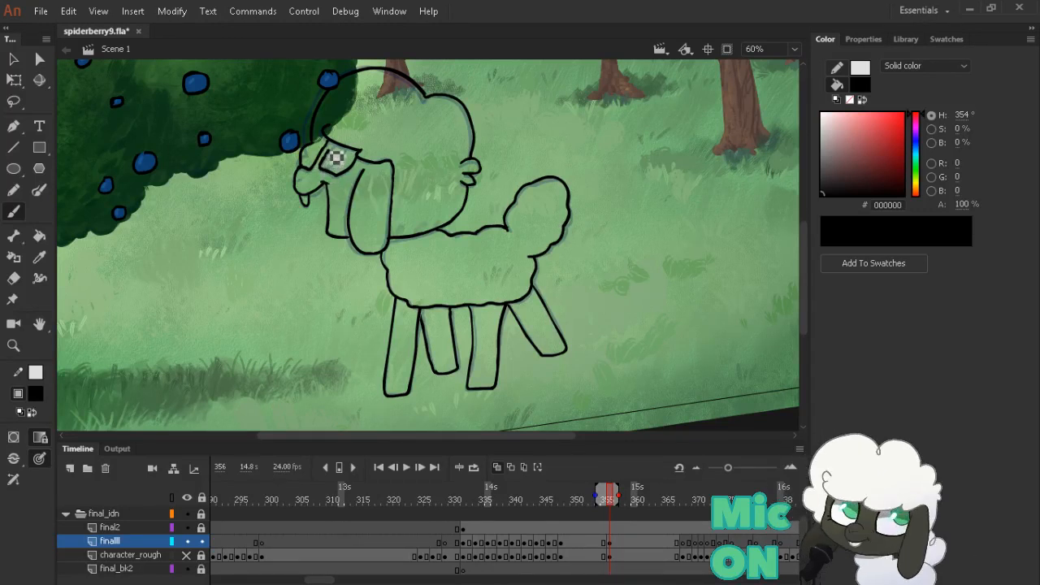
{"action": "mouse_move", "coordinate": [326, 134]}
{"action": "left_mouse_down"}
{"action": "mouse_move", "coordinate": [347, 151]}
{"action": "mouse_move", "coordinate": [333, 169]}
{"action": "mouse_move", "coordinate": [322, 163]}
{"action": "mouse_move", "coordinate": [337, 144]}
{"action": "mouse_move", "coordinate": [321, 169]}
{"action": "left_mouse_up"}
{"action": "key", "text": "alt+comma"}
{"action": "key", "text": "alt+period"}
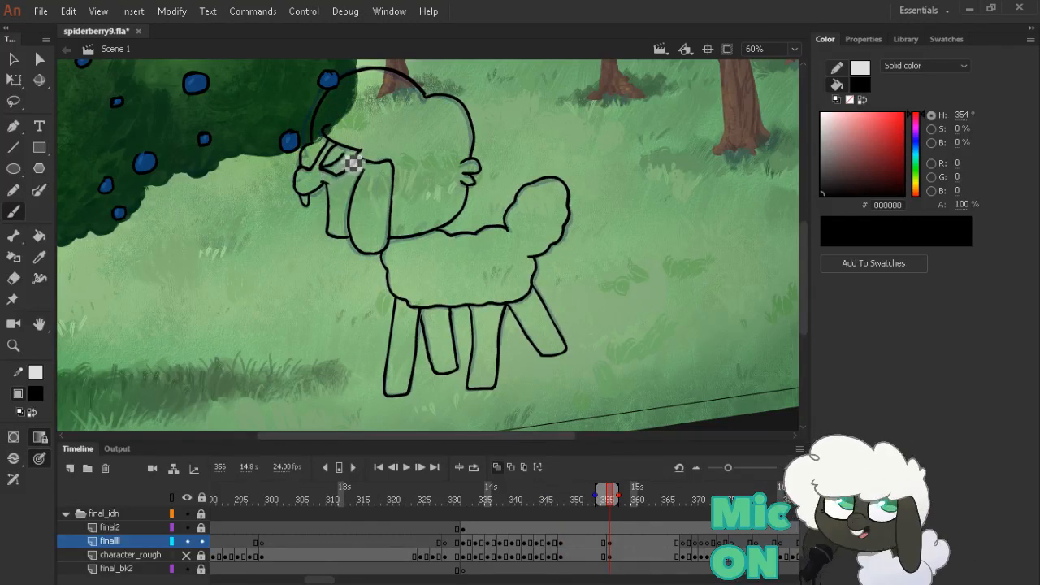
{"action": "key", "text": "alt+comma"}
{"action": "key", "text": "alt+period"}
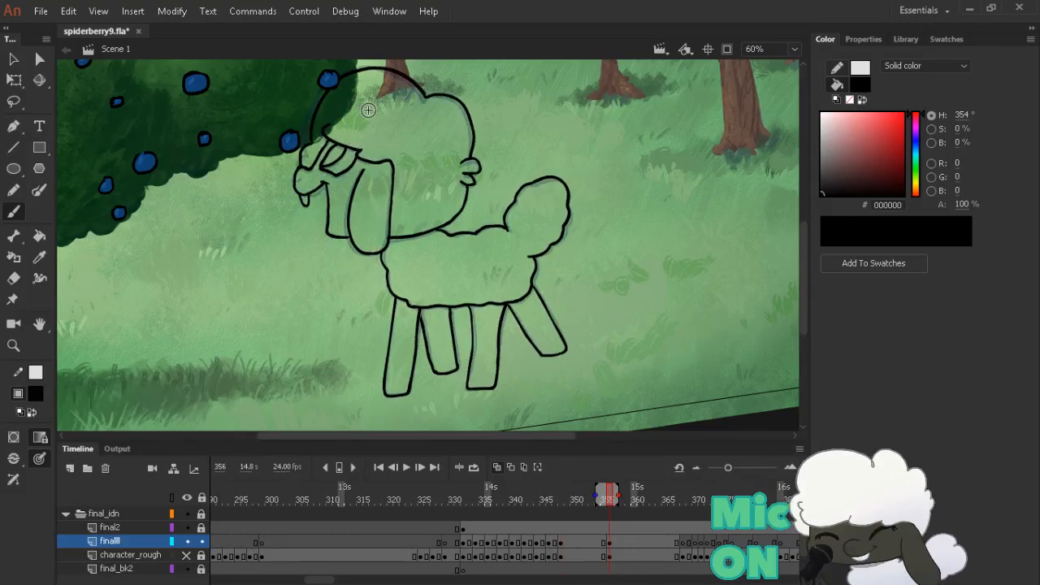
Compare the sheep's inked pose at frame 356 with frames 346 and 348, checking the legs and the overall outline
{"action": "key", "text": "alt+comma"}
{"action": "key", "text": "alt+period"}
{"action": "key", "text": "alt+comma"}
{"action": "key", "text": "alt+period"}
{"action": "key", "text": "e"}
{"action": "key", "text": "alt+comma"}
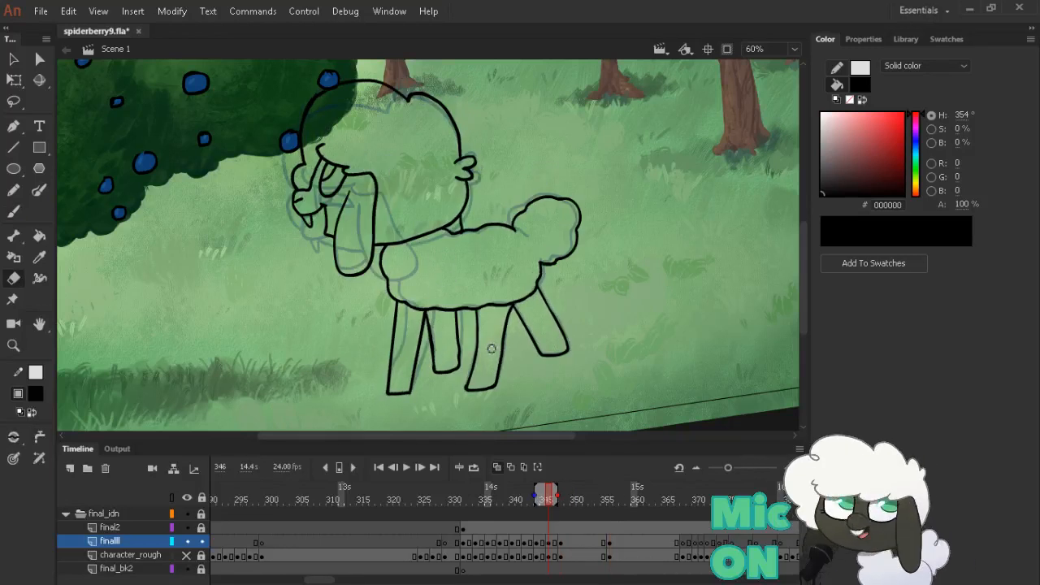
{"action": "key", "text": "alt+period"}
{"action": "key", "text": "alt+period"}
{"action": "key", "text": "alt+comma"}
{"action": "key", "text": "alt+comma"}
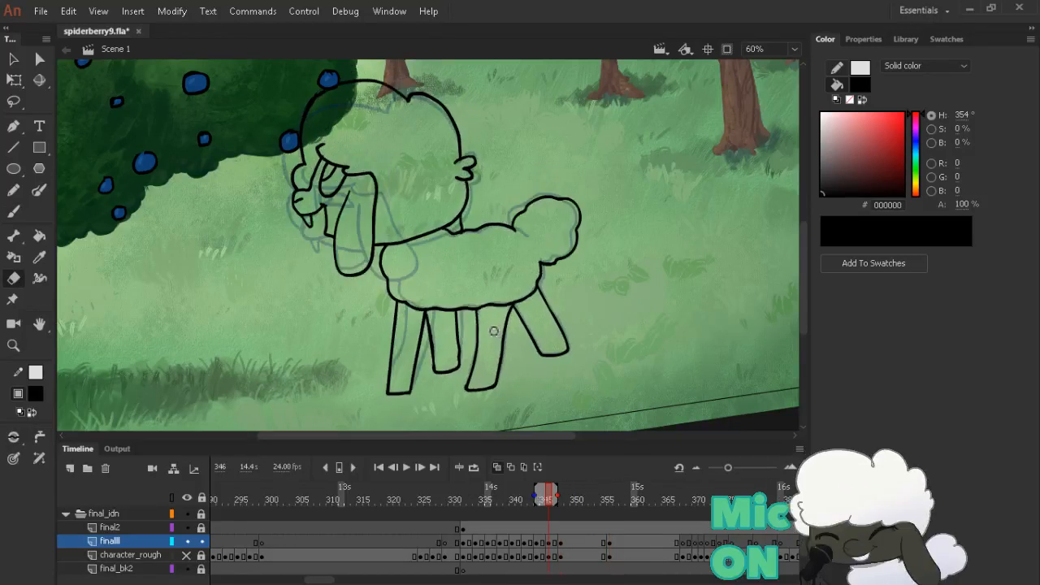
{"action": "key", "text": "b"}
{"action": "key", "text": "alt+period"}
{"action": "key", "text": "alt+period"}
{"action": "key", "text": "alt+comma"}
{"action": "key", "text": "alt+comma"}
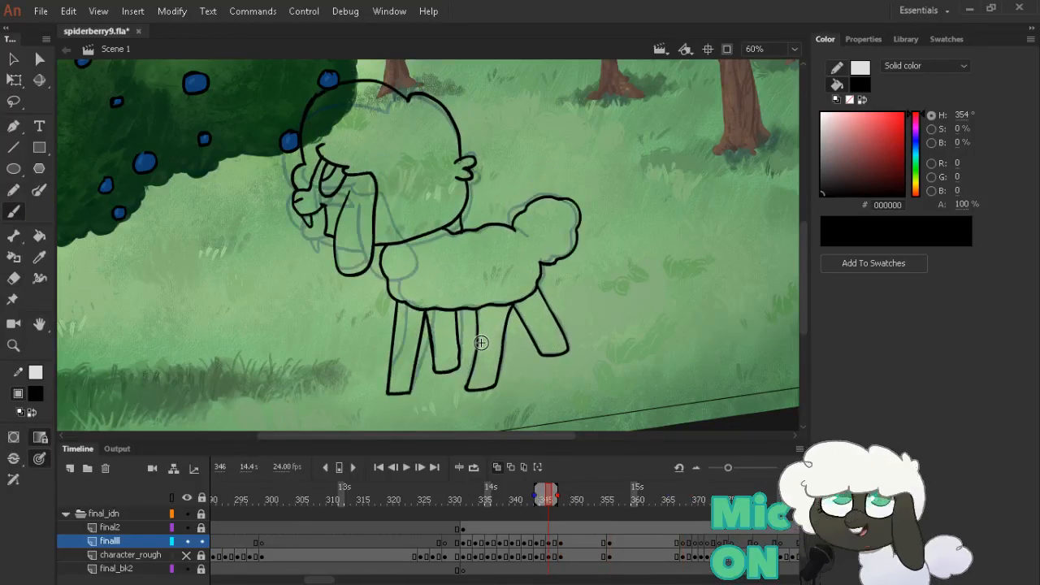
{"action": "key", "text": "alt+period"}
{"action": "key", "text": "e"}
{"action": "key", "text": "alt+period"}
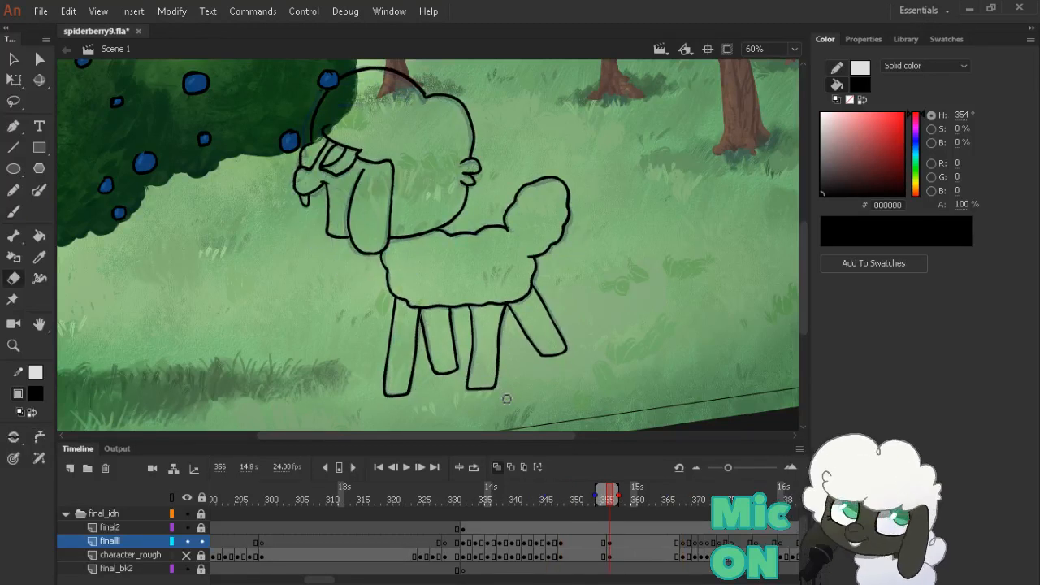
Erase the foot of the first hind leg at frame 356 and ink it again
{"action": "key", "text": "alt+comma"}
{"action": "key", "text": "alt+period"}
{"action": "mouse_move", "coordinate": [475, 393]}
{"action": "left_mouse_down"}
{"action": "mouse_move", "coordinate": [506, 393]}
{"action": "mouse_move", "coordinate": [490, 377]}
{"action": "left_mouse_up"}
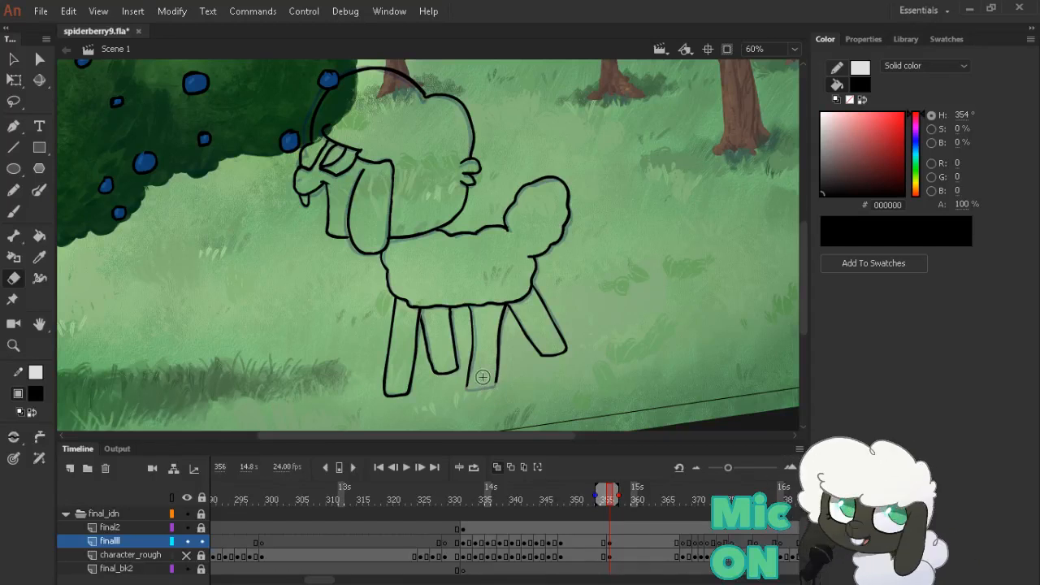
{"action": "key", "text": "b"}
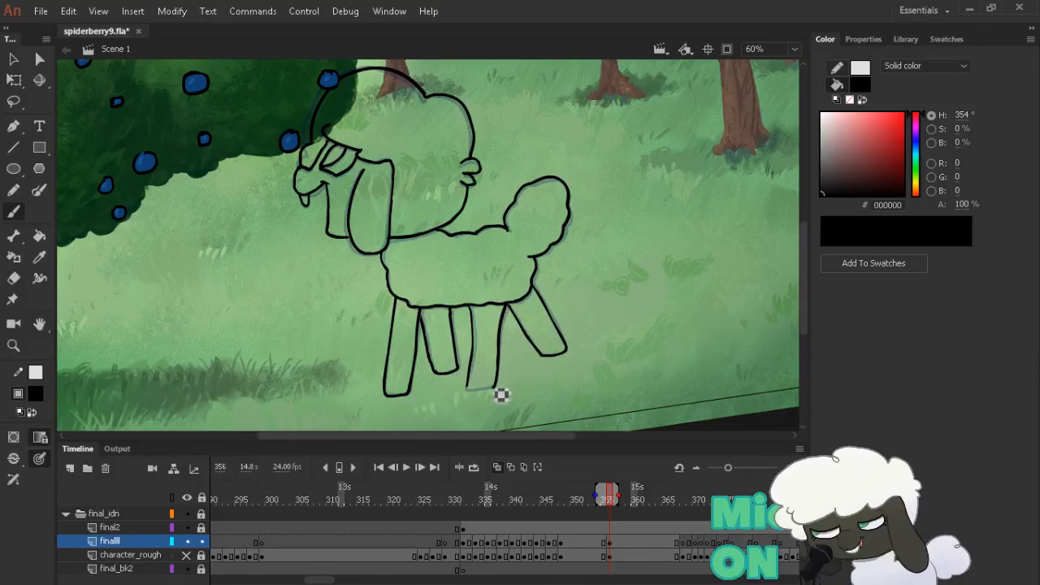
{"action": "left_click_drag", "start_coordinate": [495, 388], "coordinate": [474, 395]}
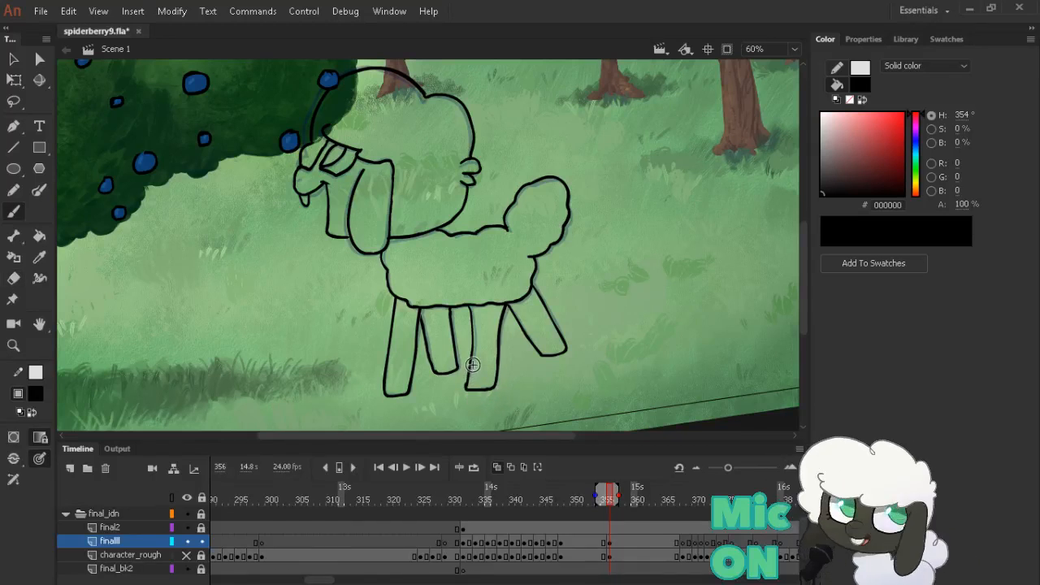
Play the animation onward, show the character_rough layer and go to frame 368 for the next drawing
{"action": "key", "text": "Return"}
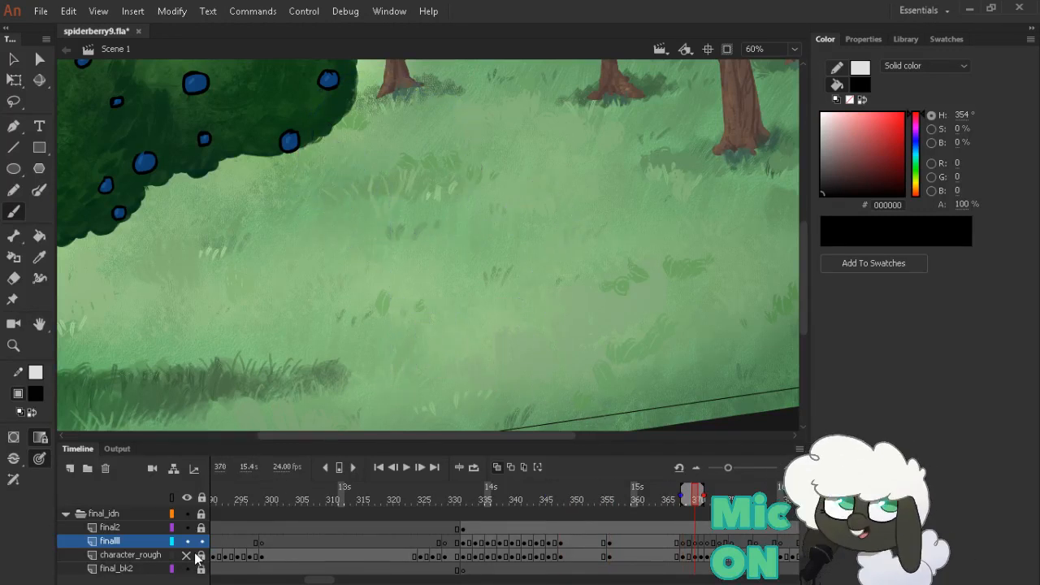
{"action": "left_click", "coordinate": [187, 555]}
{"action": "key", "text": "shift+space"}
{"action": "left_click_drag", "start_coordinate": [636, 147], "coordinate": [673, 168]}
{"action": "left_click_drag", "start_coordinate": [602, 162], "coordinate": [630, 182]}
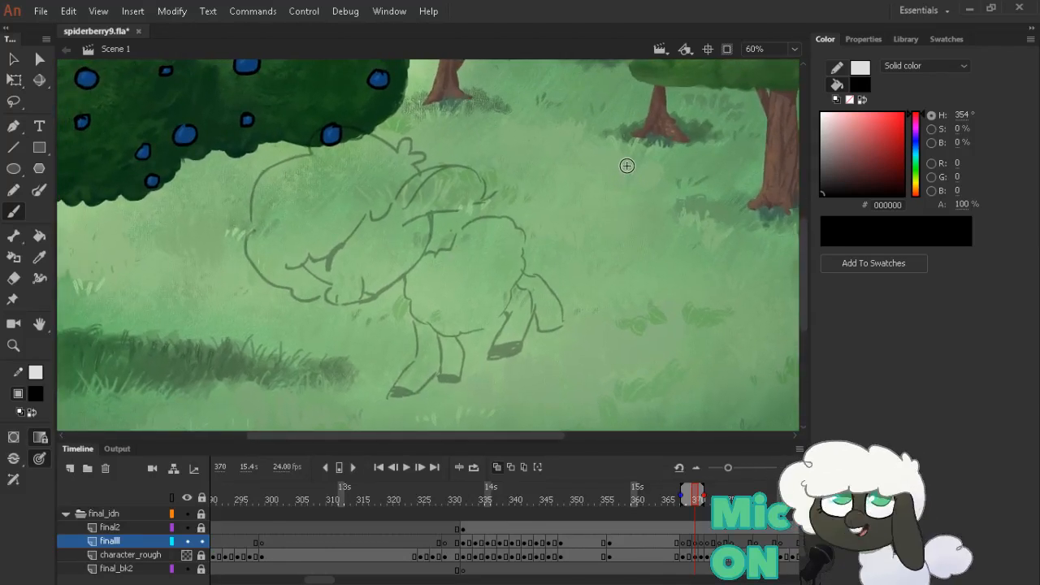
{"action": "key", "text": "comma"}
{"action": "key", "text": "comma"}
{"action": "key", "text": "alt+comma"}
{"action": "key", "text": "alt+period"}
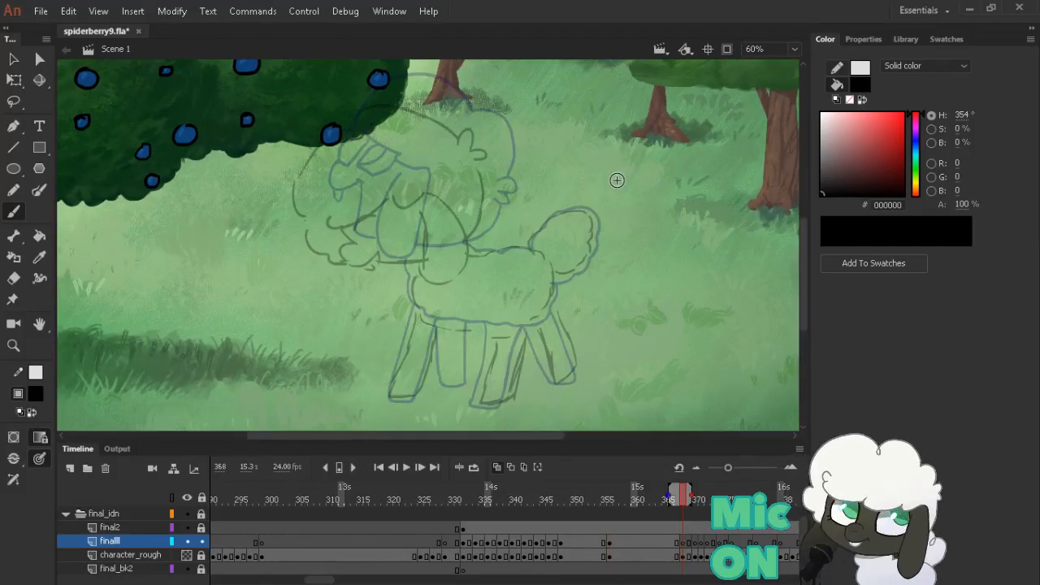
Ink the muzzle, the tooth and the jaw line over the rough at frame 368
{"action": "mouse_move", "coordinate": [345, 233]}
{"action": "left_mouse_down"}
{"action": "mouse_move", "coordinate": [349, 265]}
{"action": "mouse_move", "coordinate": [357, 273]}
{"action": "mouse_move", "coordinate": [387, 259]}
{"action": "mouse_move", "coordinate": [389, 273]}
{"action": "mouse_move", "coordinate": [431, 270]}
{"action": "left_mouse_up"}
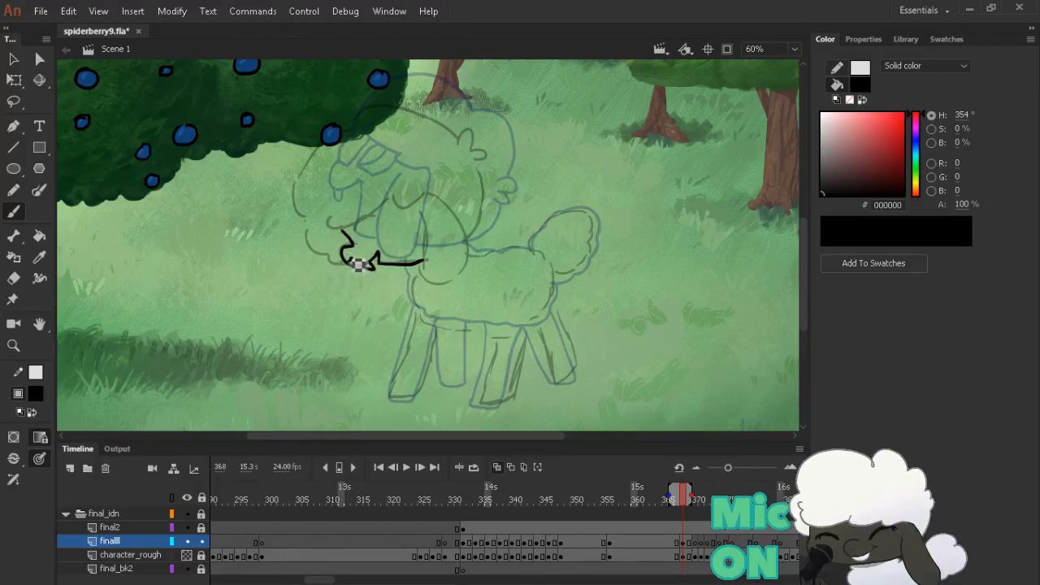
{"action": "key", "text": "alt+comma"}
{"action": "key", "text": "alt+period"}
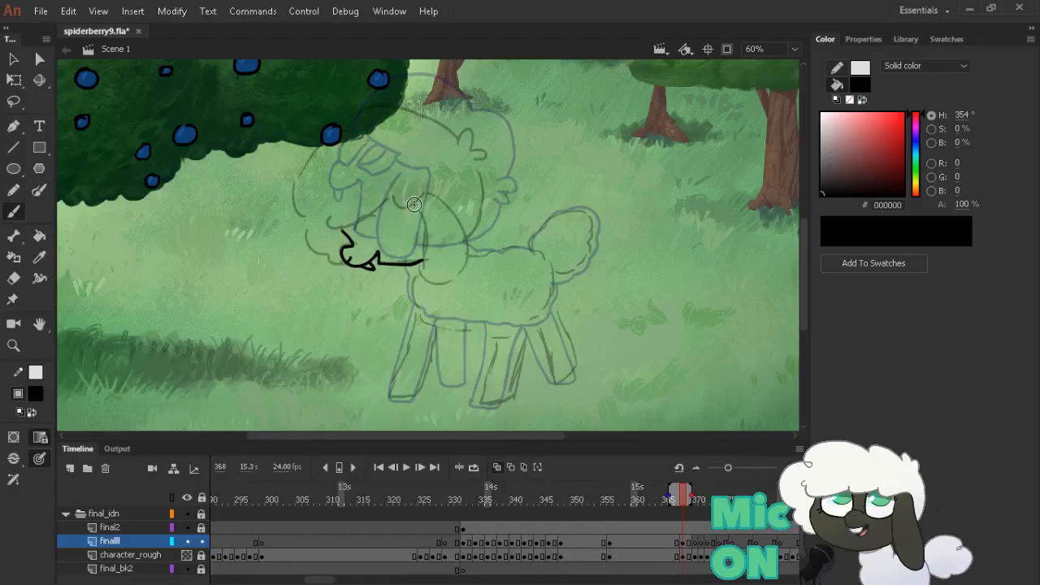
Ink the wavy hairline from the ear to the forehead at frame 368, undoing and redrawing strokes until it fits the rough
{"action": "mouse_move", "coordinate": [427, 195]}
{"action": "left_mouse_down"}
{"action": "mouse_move", "coordinate": [392, 213]}
{"action": "mouse_move", "coordinate": [382, 226]}
{"action": "mouse_move", "coordinate": [396, 208]}
{"action": "mouse_move", "coordinate": [343, 244]}
{"action": "left_mouse_up"}
{"action": "key", "text": "ctrl+z"}
{"action": "key", "text": "ctrl+z"}
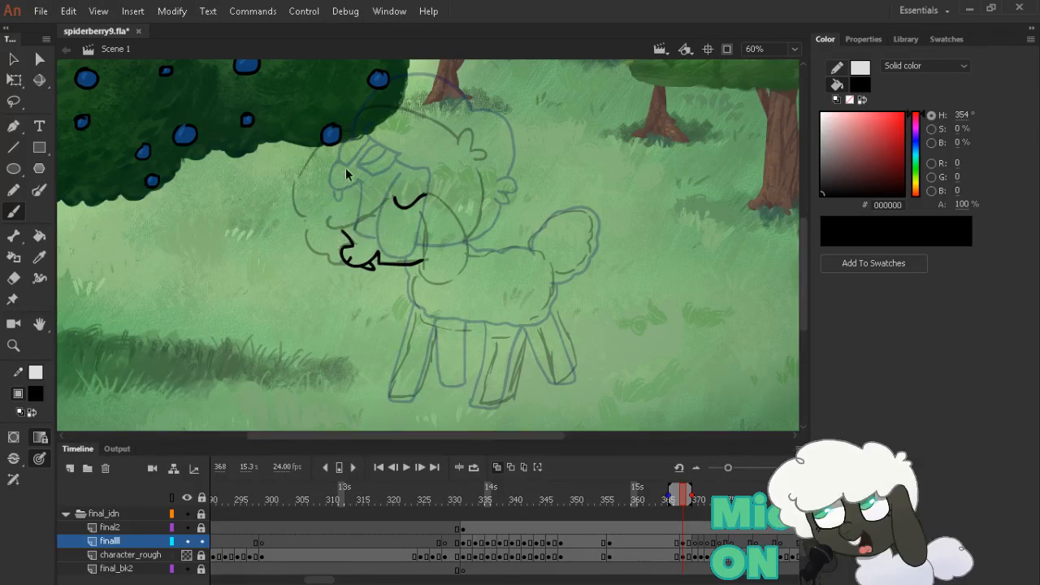
{"action": "mouse_move", "coordinate": [398, 203]}
{"action": "left_mouse_down"}
{"action": "mouse_move", "coordinate": [358, 234]}
{"action": "mouse_move", "coordinate": [327, 224]}
{"action": "left_mouse_up"}
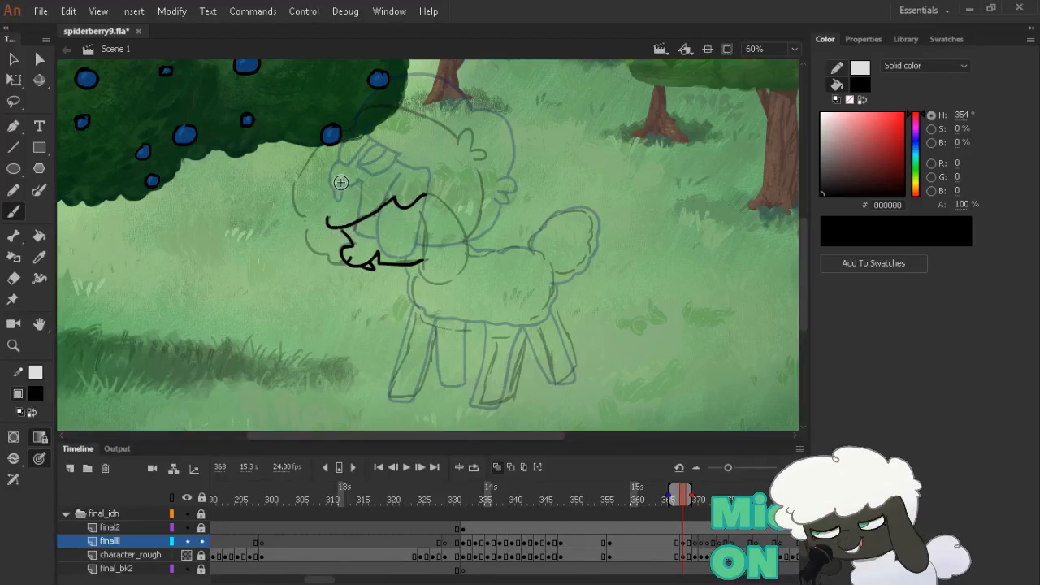
{"action": "key", "text": "ctrl+z"}
{"action": "mouse_move", "coordinate": [394, 198]}
{"action": "left_mouse_down"}
{"action": "mouse_move", "coordinate": [361, 224]}
{"action": "mouse_move", "coordinate": [328, 224]}
{"action": "left_mouse_up"}
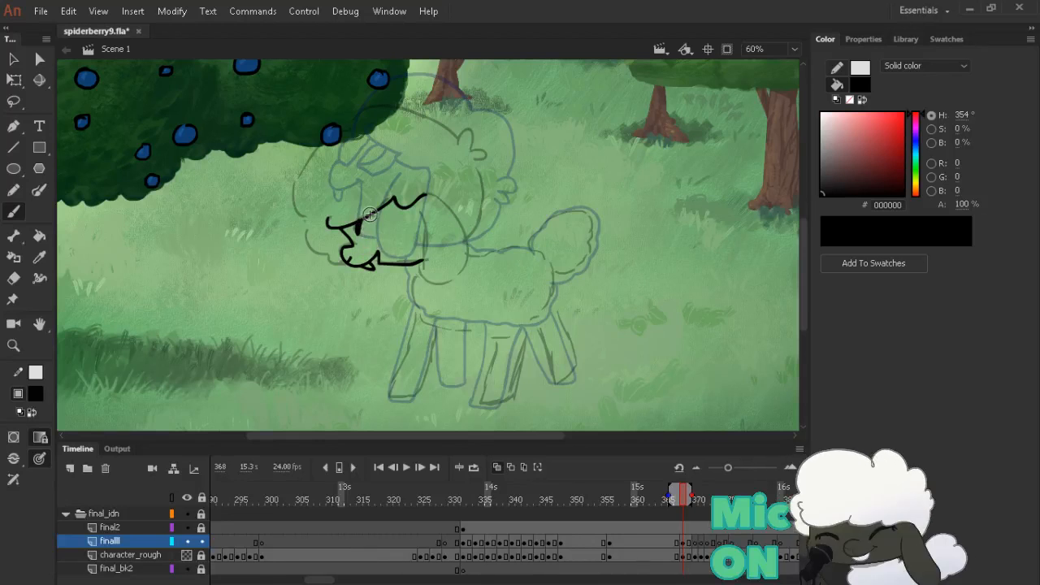
Ink the closed eye beneath the hairline at frame 368
{"action": "left_click_drag", "start_coordinate": [362, 221], "coordinate": [380, 225]}
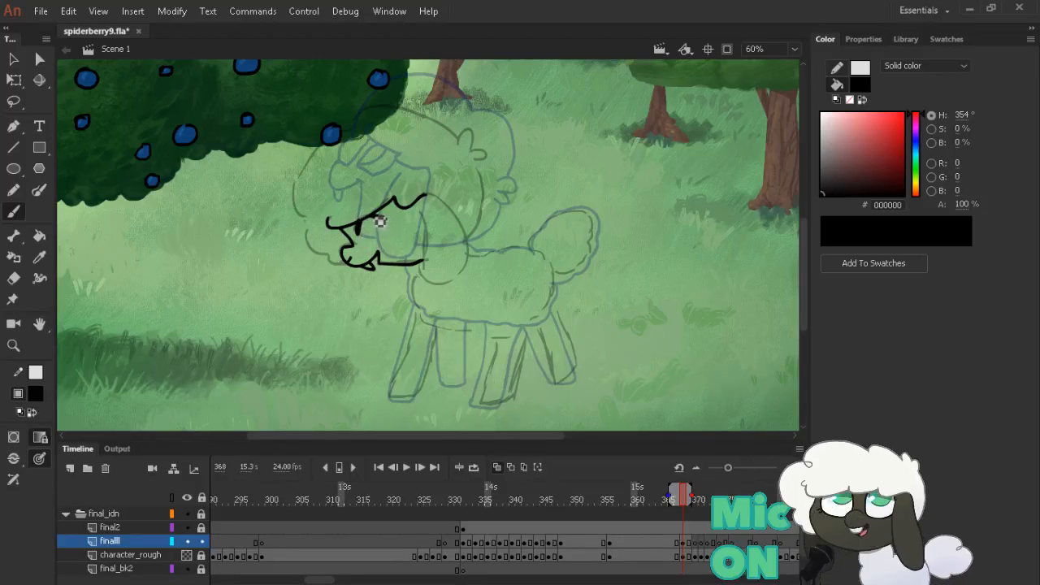
{"action": "key", "text": "e"}
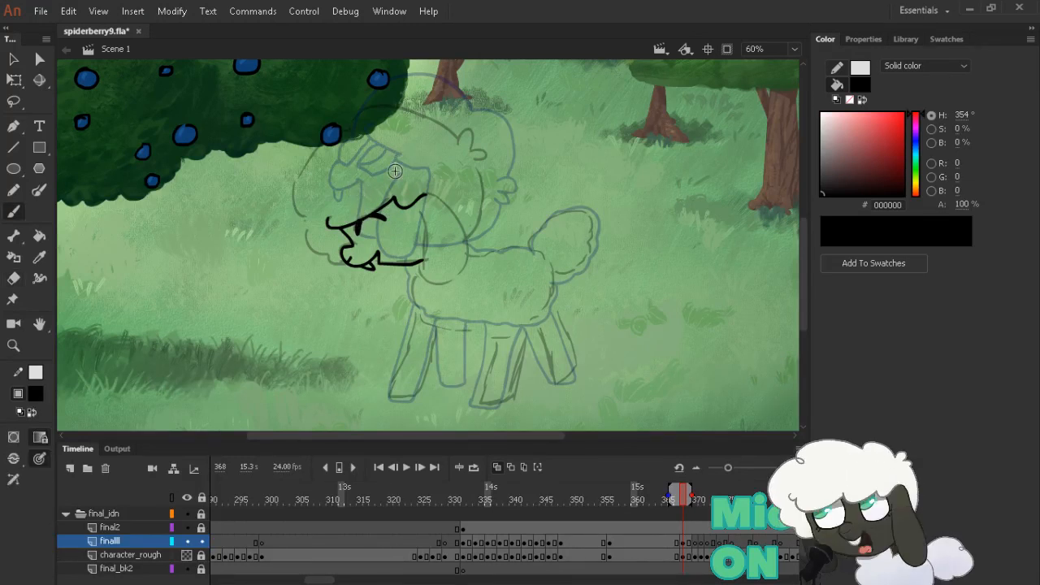
{"action": "key", "text": "b"}
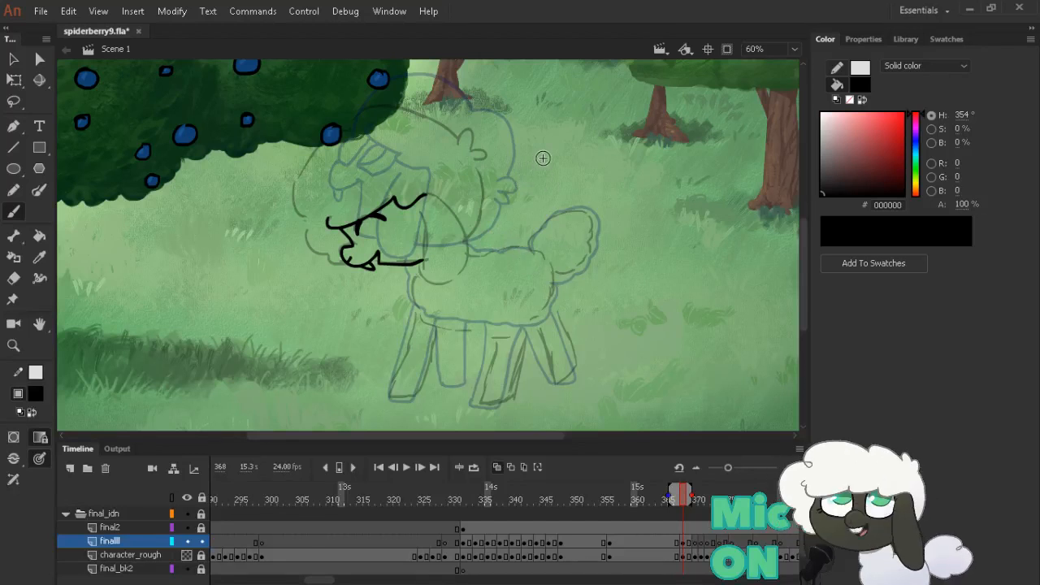
Ink the wool curl and the rear curve of the head at frame 368, redrawing the rear curve once
{"action": "key", "text": "alt+comma"}
{"action": "key", "text": "alt+period"}
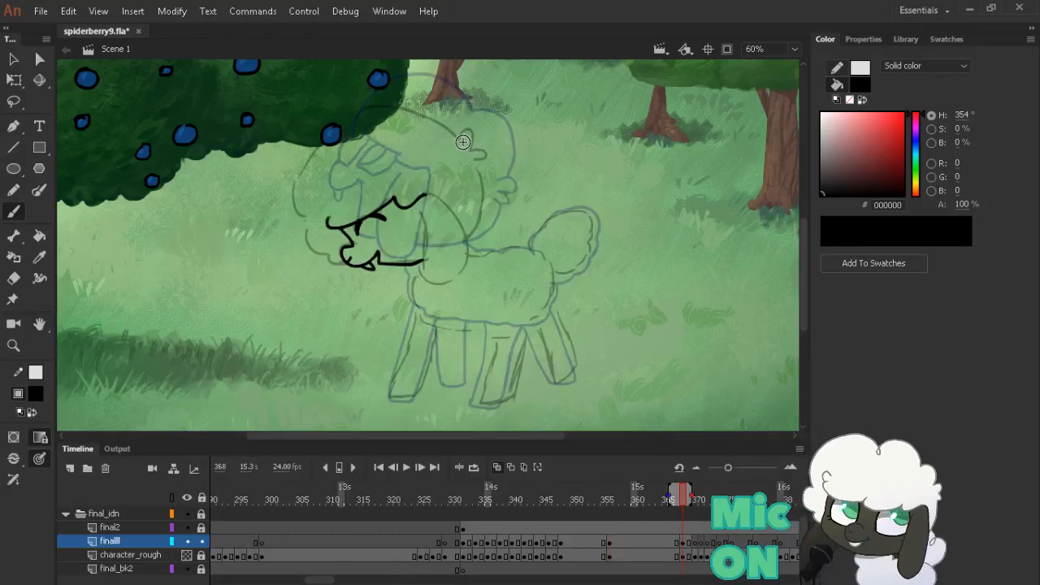
{"action": "mouse_move", "coordinate": [462, 141]}
{"action": "left_mouse_down"}
{"action": "mouse_move", "coordinate": [492, 145]}
{"action": "mouse_move", "coordinate": [484, 156]}
{"action": "mouse_move", "coordinate": [495, 161]}
{"action": "mouse_move", "coordinate": [478, 247]}
{"action": "left_mouse_up"}
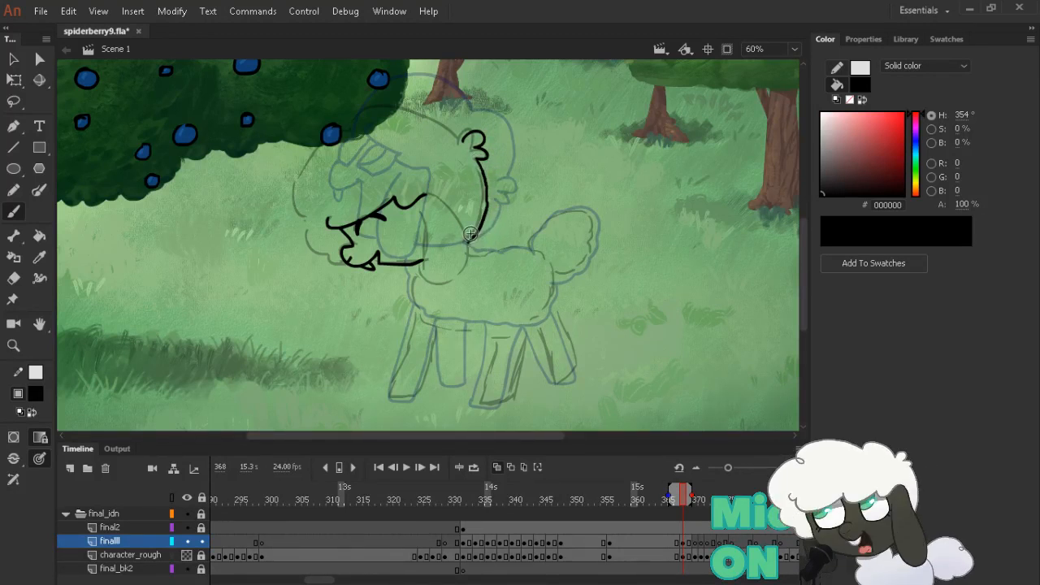
{"action": "key", "text": "ctrl+z"}
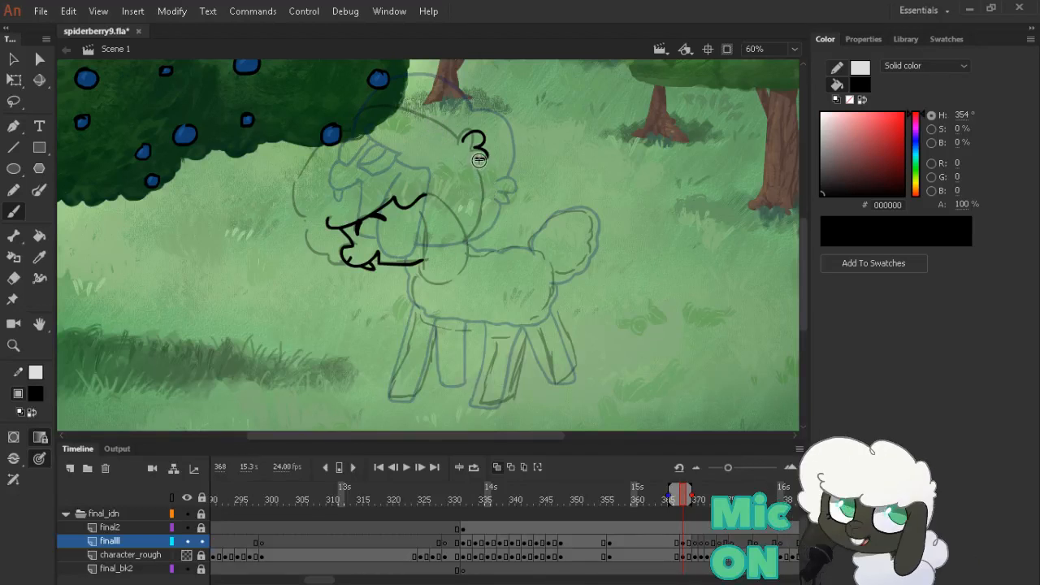
{"action": "mouse_move", "coordinate": [478, 156]}
{"action": "left_mouse_down"}
{"action": "mouse_move", "coordinate": [493, 221]}
{"action": "mouse_move", "coordinate": [476, 247]}
{"action": "mouse_move", "coordinate": [468, 236]}
{"action": "left_mouse_up"}
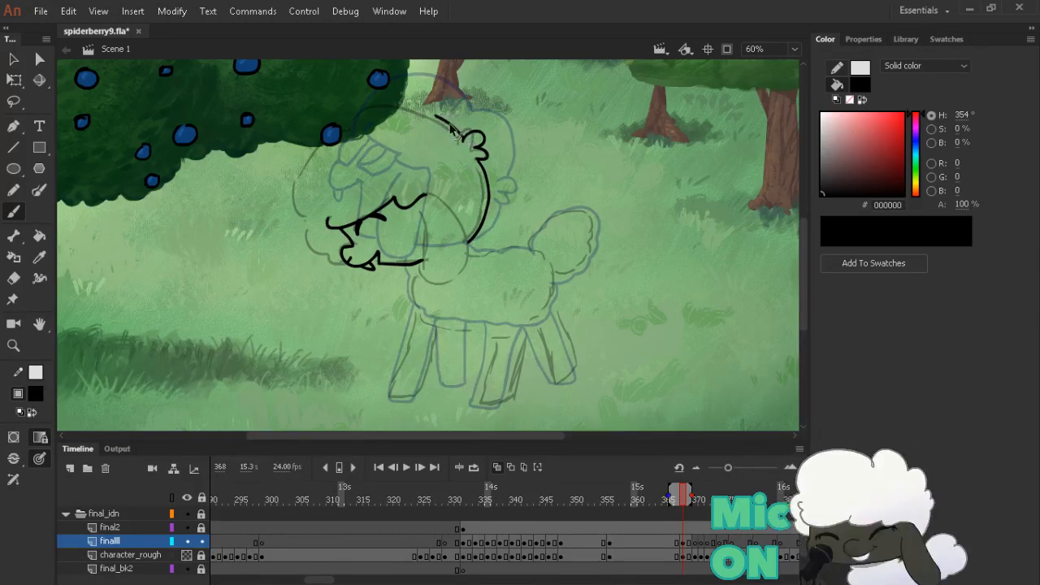
Compare the head's shape at frame 368 with the finished drawing at frame 356, stepping back and forth through the frames
{"action": "key", "text": "comma"}
{"action": "key", "text": "period"}
{"action": "key", "text": "comma"}
{"action": "key", "text": "comma"}
{"action": "key", "text": "comma"}
{"action": "key", "text": "comma"}
{"action": "key", "text": "comma"}
{"action": "key", "text": "comma"}
{"action": "key", "text": "comma"}
{"action": "key", "text": "comma"}
{"action": "key", "text": "comma"}
{"action": "key", "text": "comma"}
{"action": "key", "text": "comma"}
{"action": "key", "text": "comma"}
{"action": "key", "text": "comma"}
{"action": "key", "text": "comma"}
{"action": "key", "text": "comma"}
{"action": "key", "text": "comma"}
{"action": "key", "text": "comma"}
{"action": "key", "text": "comma"}
{"action": "key", "text": "comma"}
{"action": "key", "text": "comma"}
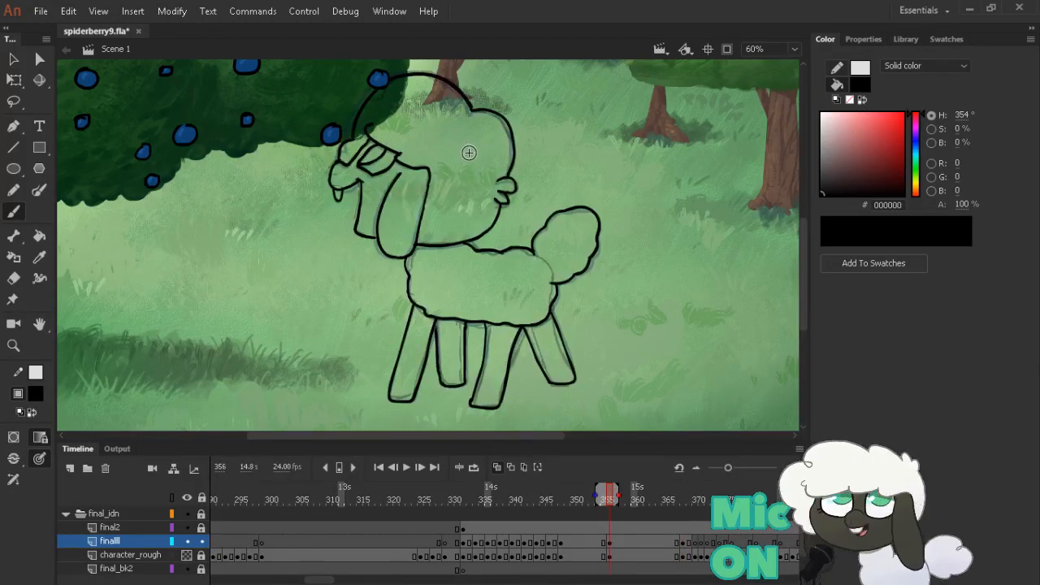
{"action": "key", "text": "period"}
{"action": "key", "text": "period"}
{"action": "key", "text": "period"}
{"action": "key", "text": "period"}
{"action": "key", "text": "period"}
{"action": "key", "text": "period"}
{"action": "key", "text": "period"}
{"action": "key", "text": "period"}
{"action": "key", "text": "period"}
{"action": "key", "text": "period"}
{"action": "key", "text": "period"}
{"action": "key", "text": "period"}
{"action": "key", "text": "period"}
{"action": "key", "text": "period"}
{"action": "key", "text": "period"}
{"action": "key", "text": "period"}
{"action": "key", "text": "period"}
{"action": "key", "text": "period"}
{"action": "key", "text": "period"}
{"action": "key", "text": "period"}
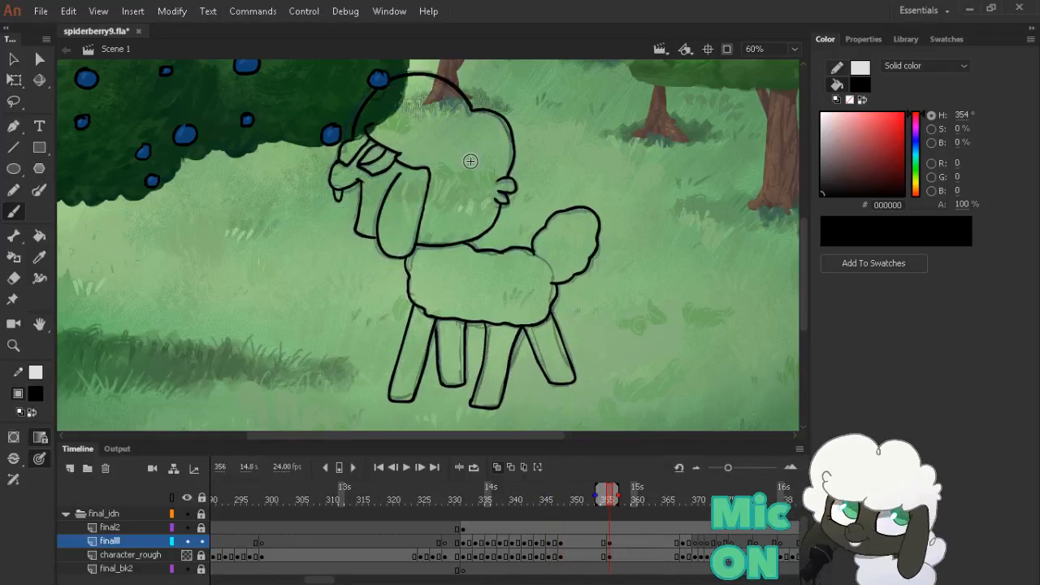
Ink the woolly outline over the top and front of the head down to the muzzle at frame 368
{"action": "mouse_move", "coordinate": [461, 136]}
{"action": "left_mouse_down"}
{"action": "mouse_move", "coordinate": [473, 135]}
{"action": "mouse_move", "coordinate": [447, 109]}
{"action": "mouse_move", "coordinate": [393, 99]}
{"action": "mouse_move", "coordinate": [383, 117]}
{"action": "mouse_move", "coordinate": [332, 127]}
{"action": "mouse_move", "coordinate": [300, 163]}
{"action": "mouse_move", "coordinate": [309, 239]}
{"action": "mouse_move", "coordinate": [359, 259]}
{"action": "left_mouse_up"}
{"action": "key", "text": "comma"}
{"action": "key", "text": "period"}
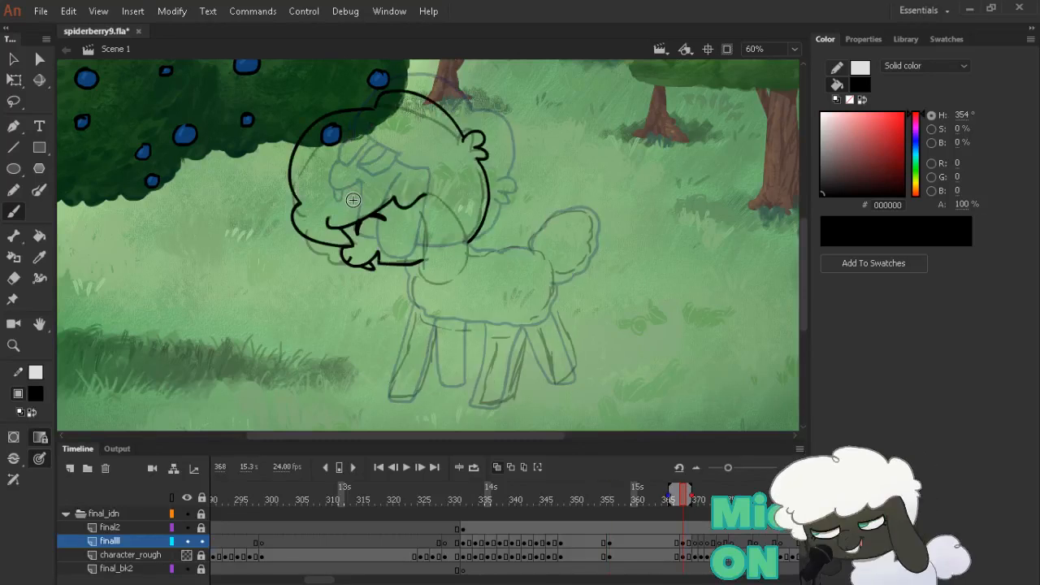
Ink the wool curl on the head over the rough at frame 370 and return to frame 368
{"action": "key", "text": "period"}
{"action": "key", "text": "period"}
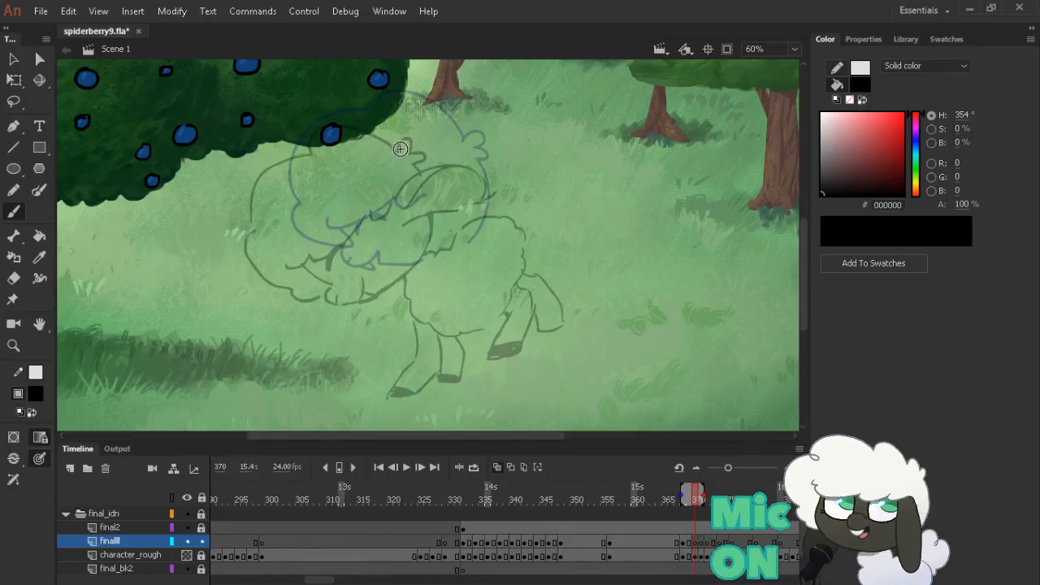
{"action": "mouse_move", "coordinate": [397, 149]}
{"action": "left_mouse_down"}
{"action": "mouse_move", "coordinate": [418, 146]}
{"action": "mouse_move", "coordinate": [409, 158]}
{"action": "mouse_move", "coordinate": [425, 155]}
{"action": "mouse_move", "coordinate": [423, 169]}
{"action": "left_mouse_up"}
{"action": "key", "text": "comma"}
{"action": "key", "text": "comma"}
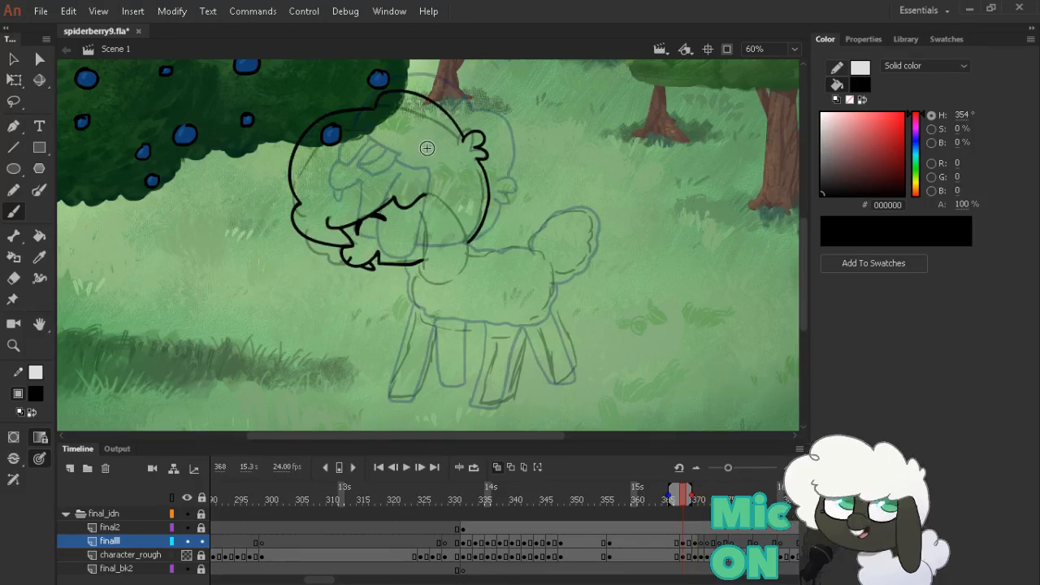
Ink the drooping ear at frame 368, comparing with the previous keyframe
{"action": "key", "text": "alt+comma"}
{"action": "key", "text": "alt+period"}
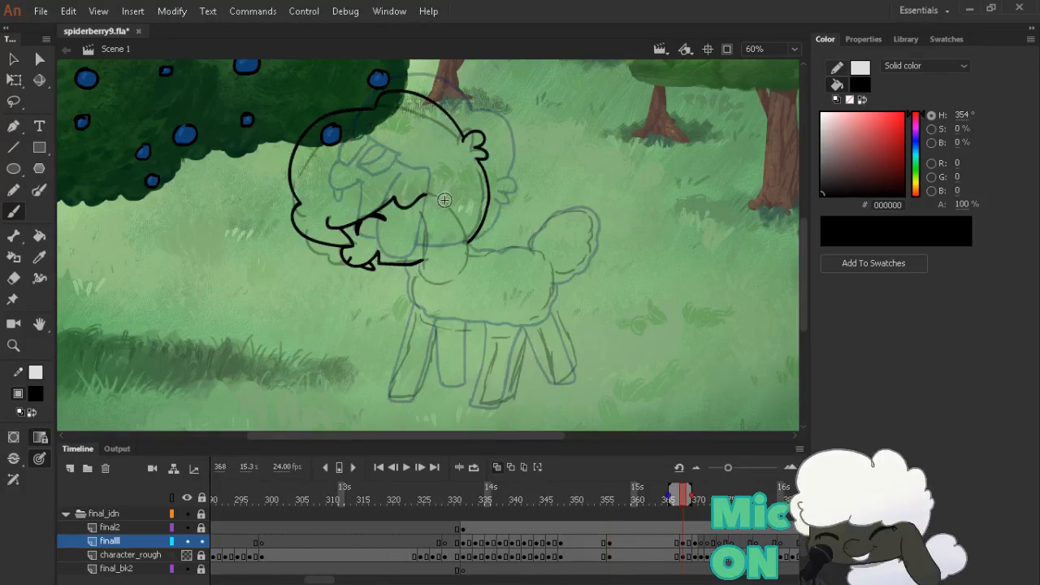
{"action": "mouse_move", "coordinate": [432, 194]}
{"action": "left_mouse_down"}
{"action": "mouse_move", "coordinate": [475, 244]}
{"action": "mouse_move", "coordinate": [455, 288]}
{"action": "mouse_move", "coordinate": [433, 276]}
{"action": "mouse_move", "coordinate": [428, 214]}
{"action": "left_mouse_up"}
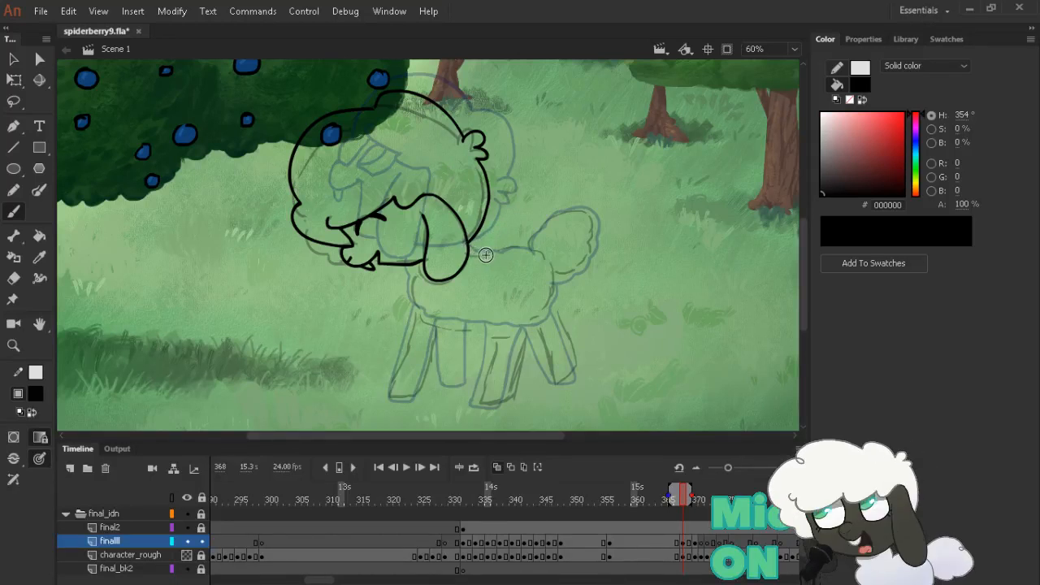
Ink the woolly back line from the head toward the tail at frame 368
{"action": "key", "text": "alt+comma"}
{"action": "key", "text": "alt+period"}
{"action": "left_click_drag", "start_coordinate": [469, 247], "coordinate": [544, 265]}
Compare the ear and back line at frame 368 with frame 356 and the following keyframe
{"action": "key", "text": "alt+comma"}
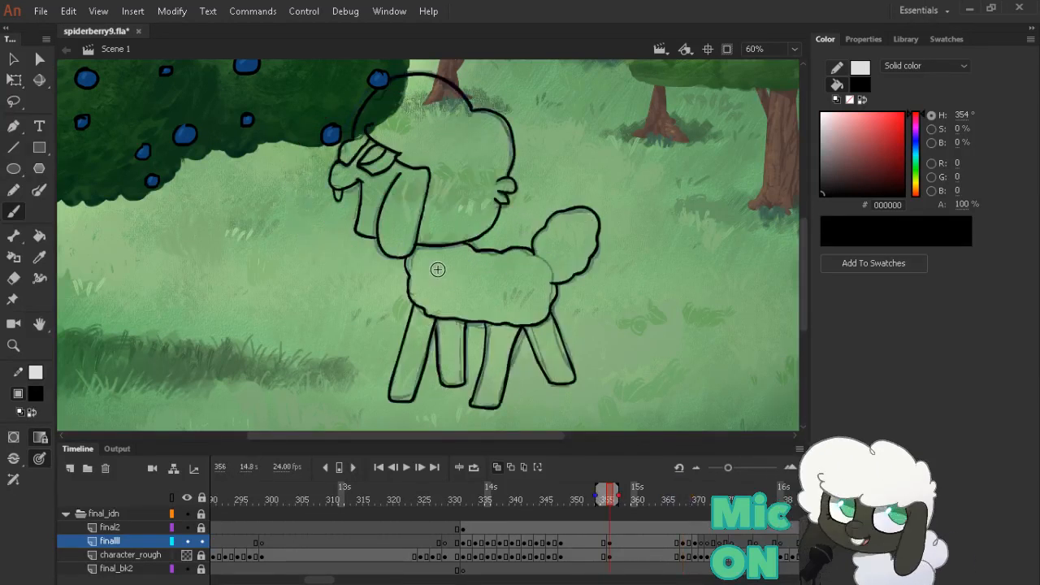
{"action": "key", "text": "alt+period"}
{"action": "key", "text": "alt+comma"}
{"action": "key", "text": "alt+period"}
{"action": "key", "text": "alt+period"}
{"action": "key", "text": "alt+comma"}
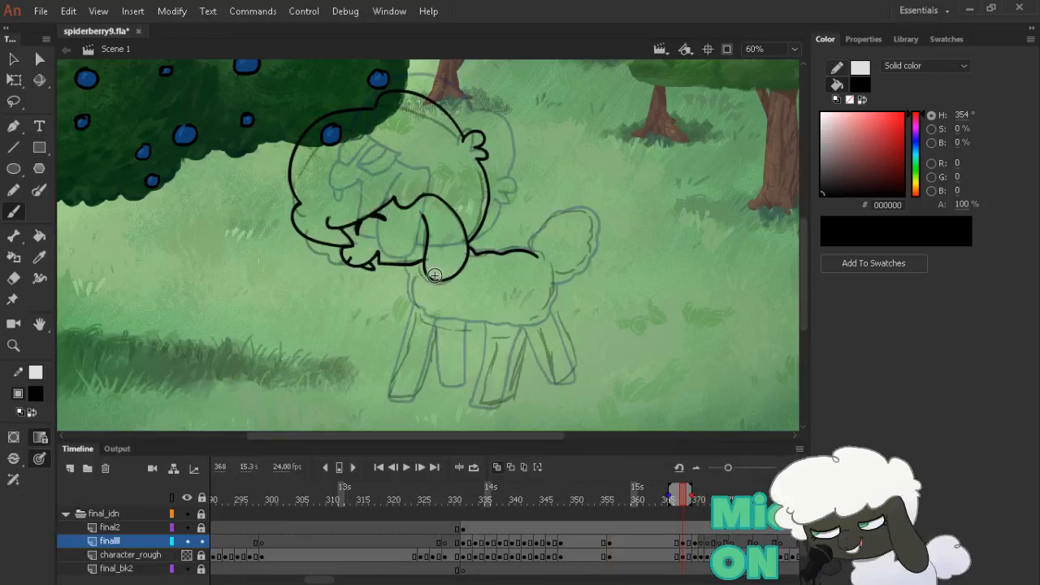
{"action": "key", "text": "alt+comma"}
{"action": "key", "text": "alt+period"}
{"action": "key", "text": "alt+period"}
{"action": "key", "text": "alt+comma"}
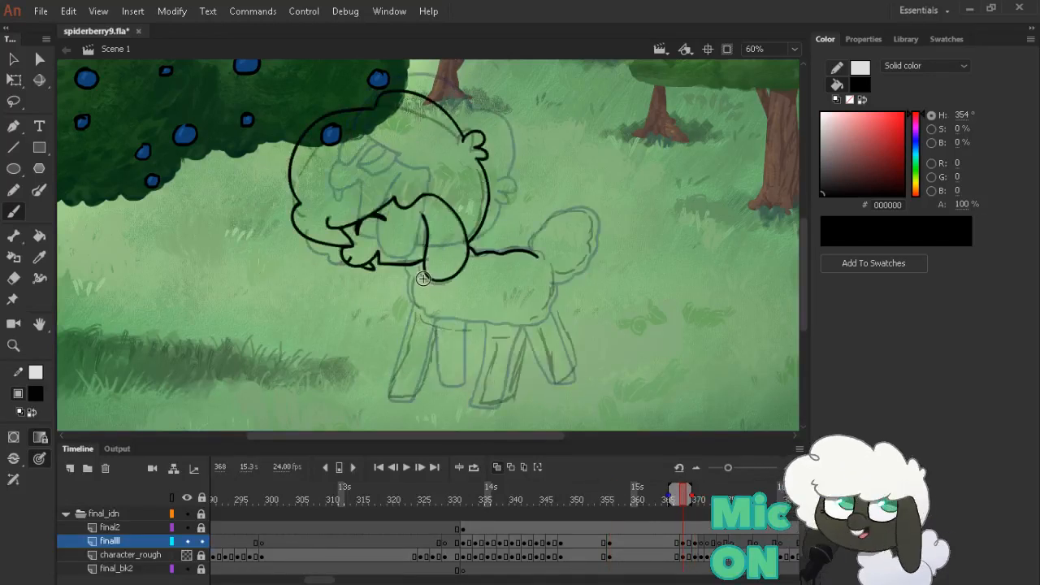
Ink the chest and the front part of the woolly belly over the rough at frame 368
{"action": "key", "text": "alt+comma"}
{"action": "key", "text": "alt+period"}
{"action": "mouse_move", "coordinate": [414, 262]}
{"action": "left_mouse_down"}
{"action": "mouse_move", "coordinate": [433, 330]}
{"action": "mouse_move", "coordinate": [496, 341]}
{"action": "mouse_move", "coordinate": [495, 325]}
{"action": "mouse_move", "coordinate": [497, 340]}
{"action": "mouse_move", "coordinate": [534, 341]}
{"action": "mouse_move", "coordinate": [552, 336]}
{"action": "mouse_move", "coordinate": [551, 323]}
{"action": "left_mouse_up"}
{"action": "key", "text": "ctrl+z"}
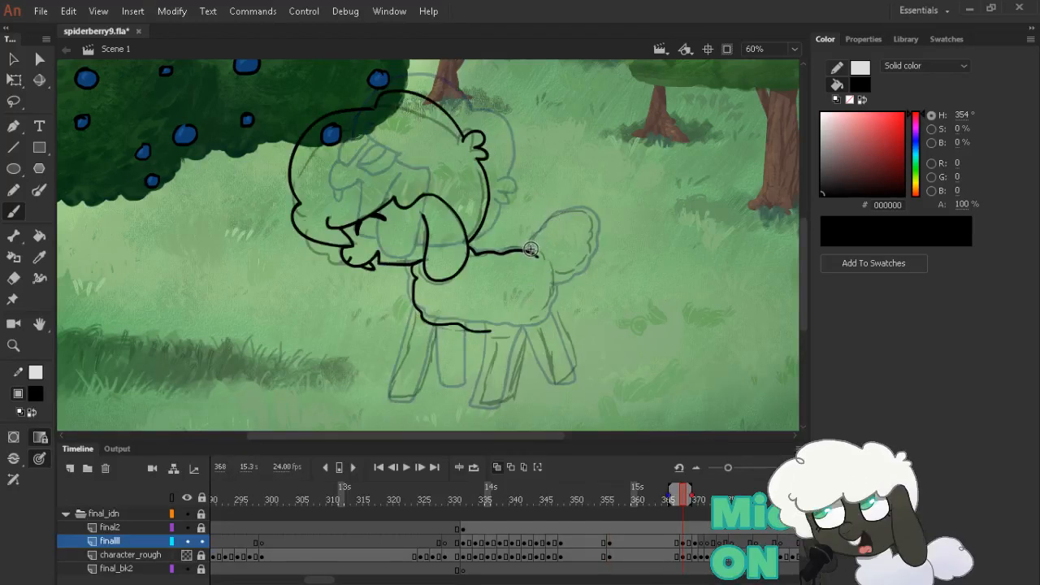
Ink the fluffy tail outline over the rough at frame 368, comparing with the neighbouring keyframes
{"action": "key", "text": "alt+comma"}
{"action": "key", "text": "alt+comma"}
{"action": "key", "text": "alt+period"}
{"action": "key", "text": "alt+period"}
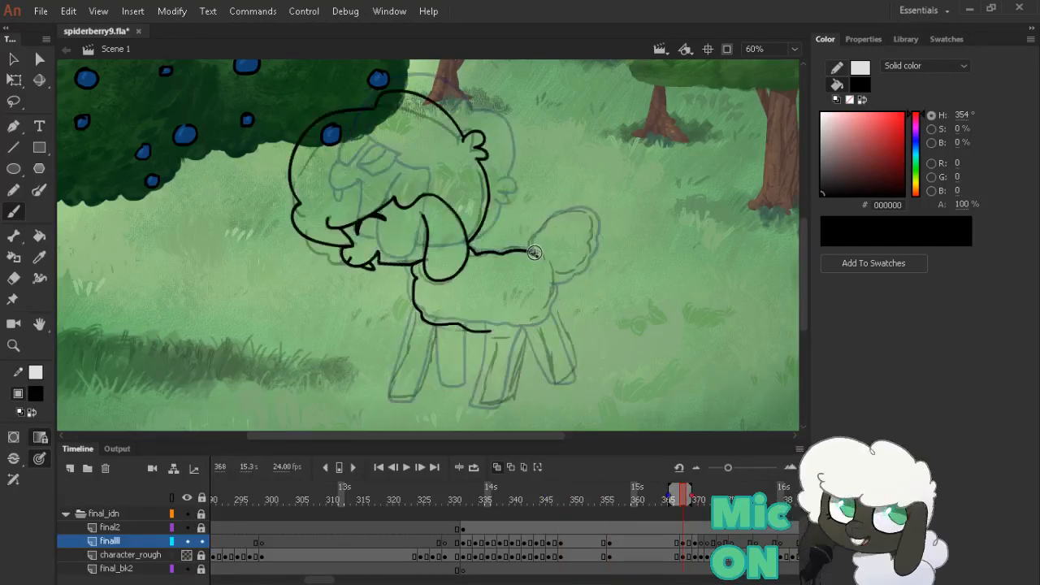
{"action": "key", "text": "alt+period"}
{"action": "key", "text": "alt+comma"}
{"action": "mouse_move", "coordinate": [531, 249]}
{"action": "left_mouse_down"}
{"action": "mouse_move", "coordinate": [534, 234]}
{"action": "mouse_move", "coordinate": [570, 215]}
{"action": "mouse_move", "coordinate": [563, 210]}
{"action": "mouse_move", "coordinate": [604, 223]}
{"action": "mouse_move", "coordinate": [592, 271]}
{"action": "mouse_move", "coordinate": [554, 276]}
{"action": "left_mouse_up"}
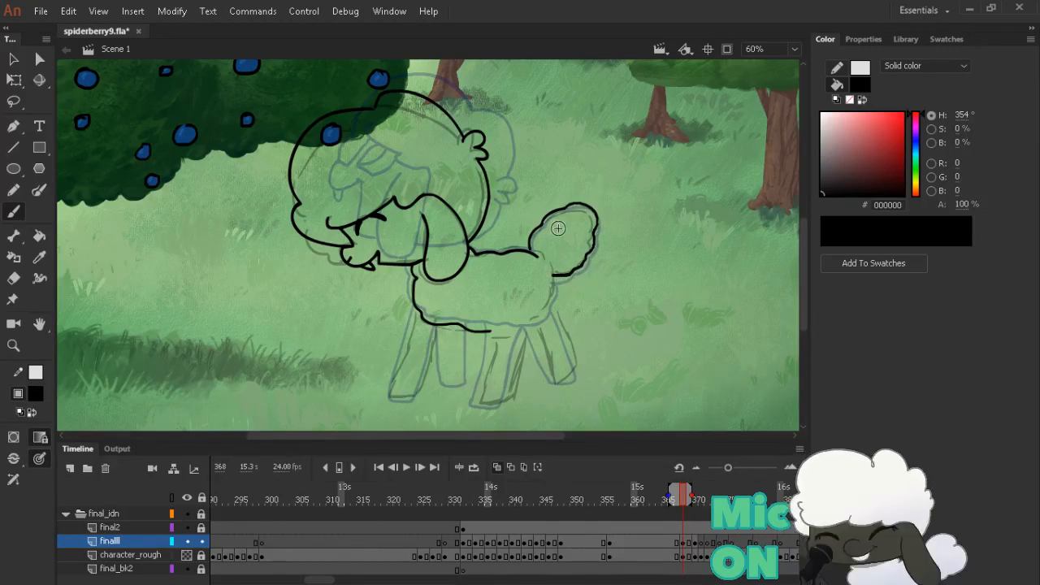
{"action": "key", "text": "alt+comma"}
{"action": "key", "text": "alt+period"}
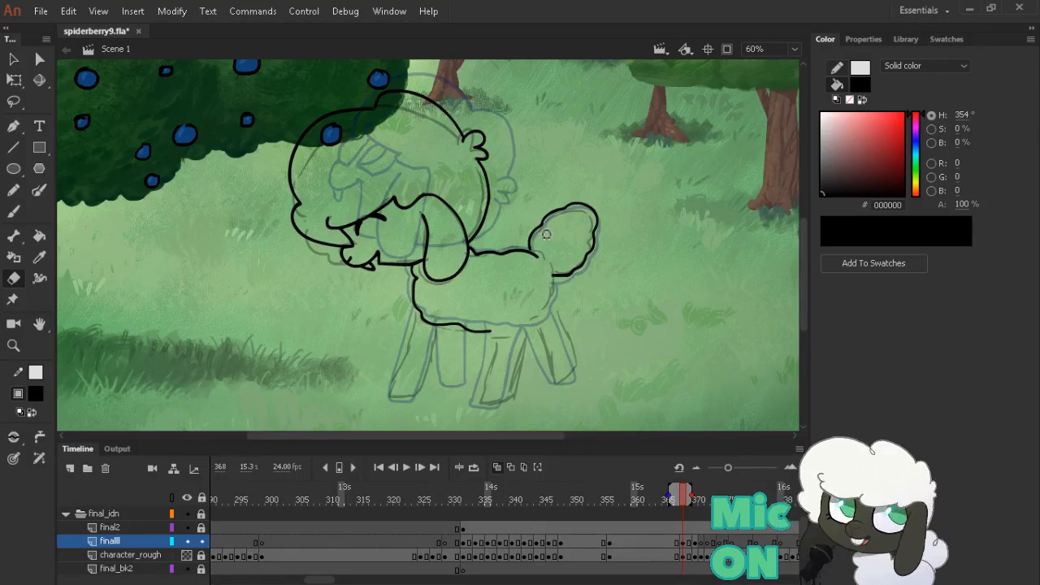
{"action": "key", "text": "b"}
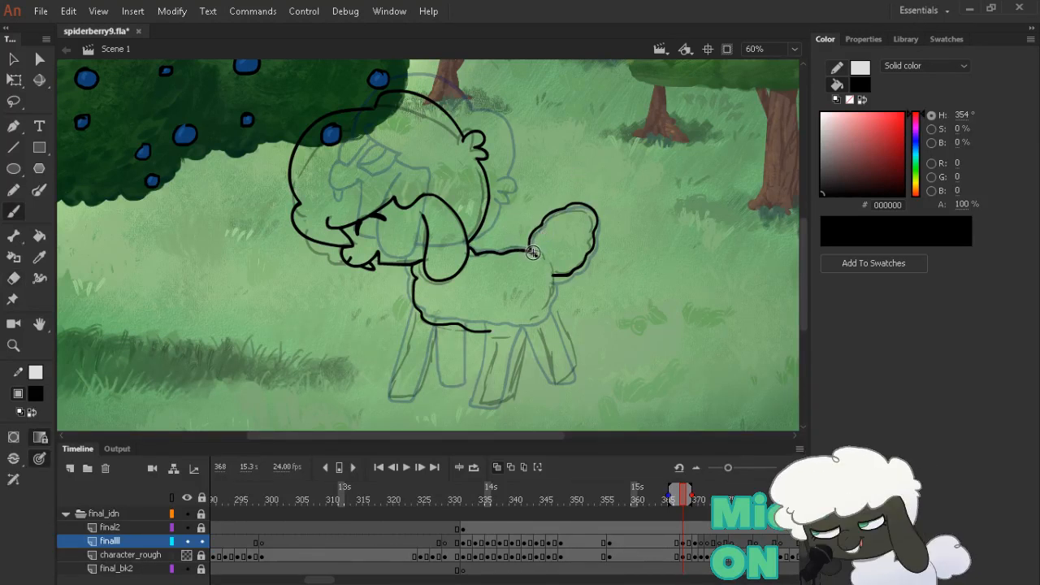
{"action": "left_click_drag", "start_coordinate": [530, 238], "coordinate": [536, 229]}
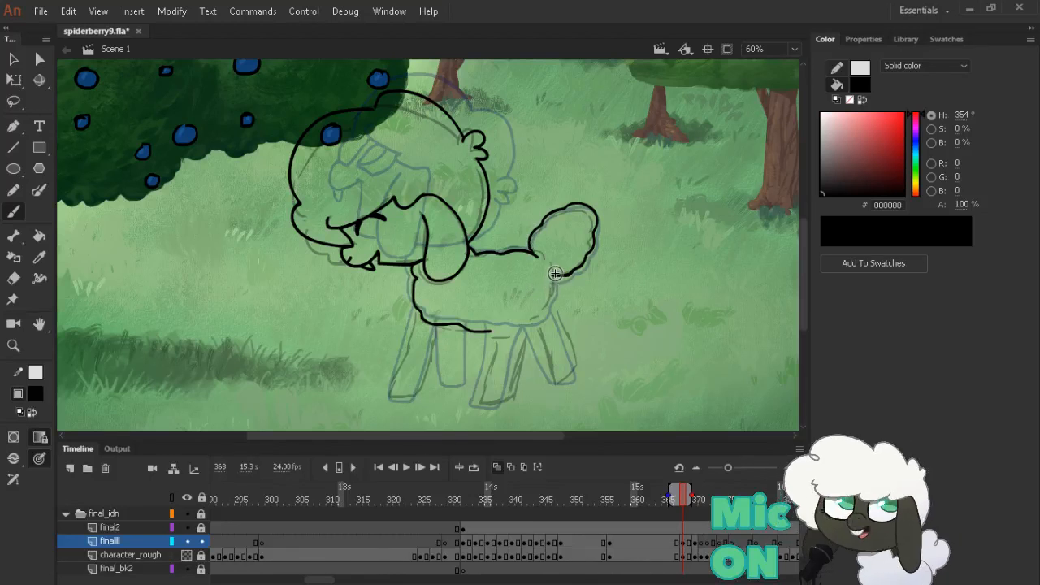
{"action": "mouse_move", "coordinate": [555, 273]}
{"action": "left_mouse_down"}
{"action": "mouse_move", "coordinate": [552, 324]}
{"action": "mouse_move", "coordinate": [533, 335]}
{"action": "left_mouse_up"}
{"action": "key", "text": "alt+comma"}
{"action": "key", "text": "alt+period"}
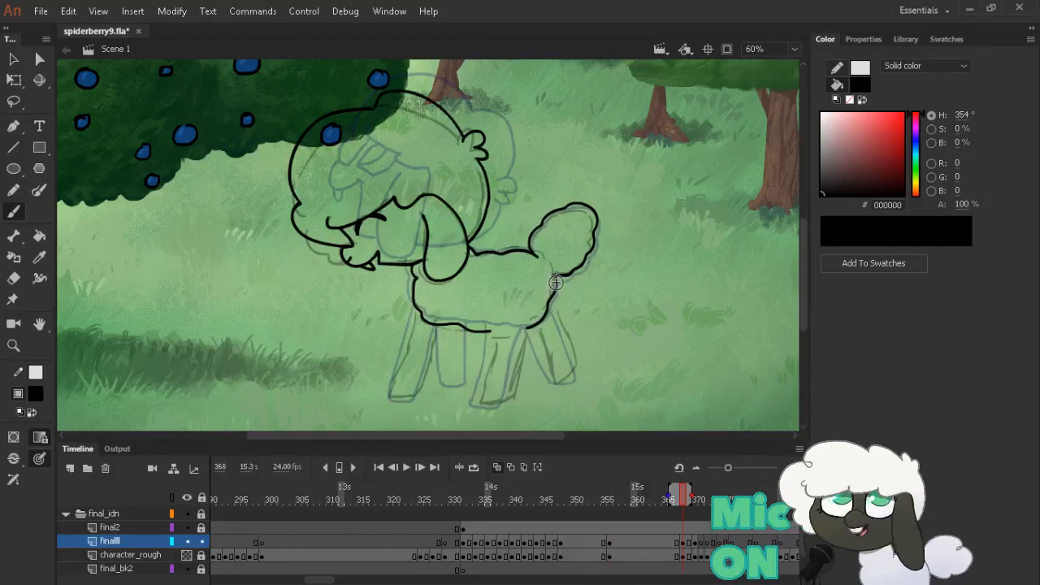
{"action": "key", "text": "alt+period"}
{"action": "key", "text": "alt+comma"}
{"action": "key", "text": "ctrl+z"}
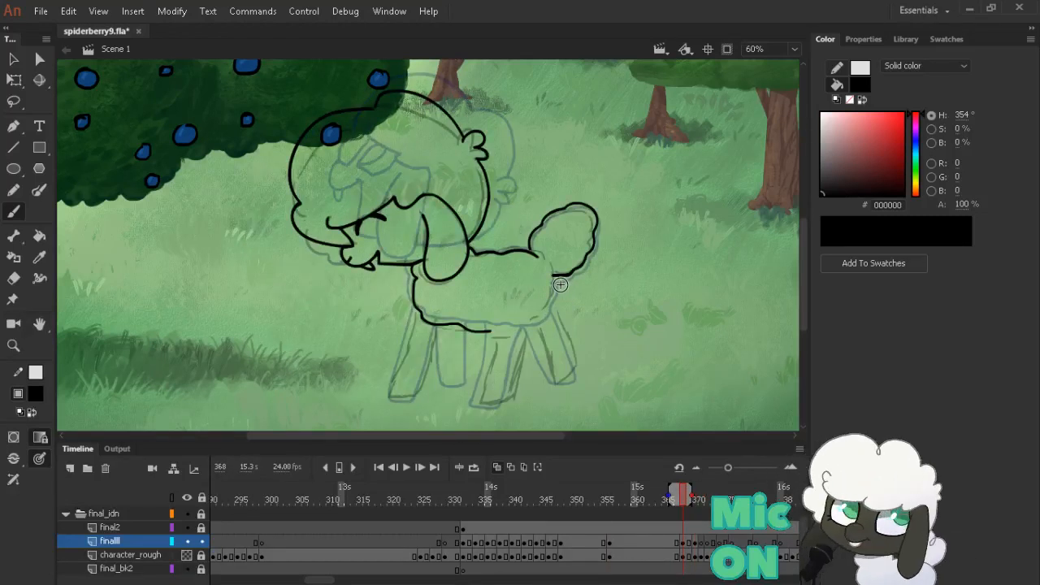
Ink the rump below the tail and close the belly line at frame 368
{"action": "mouse_move", "coordinate": [554, 278]}
{"action": "left_mouse_down"}
{"action": "mouse_move", "coordinate": [559, 314]}
{"action": "mouse_move", "coordinate": [535, 325]}
{"action": "left_mouse_up"}
{"action": "key", "text": "shift+space"}
{"action": "mouse_move", "coordinate": [658, 238]}
{"action": "left_mouse_down"}
{"action": "mouse_move", "coordinate": [708, 291]}
{"action": "mouse_move", "coordinate": [636, 420]}
{"action": "left_mouse_up"}
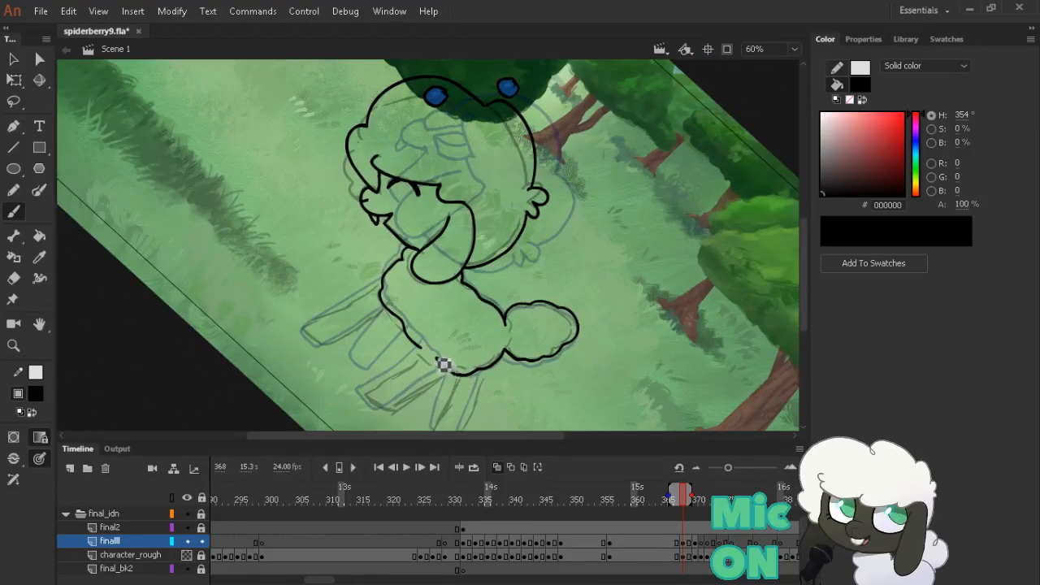
{"action": "left_click_drag", "start_coordinate": [442, 364], "coordinate": [414, 336]}
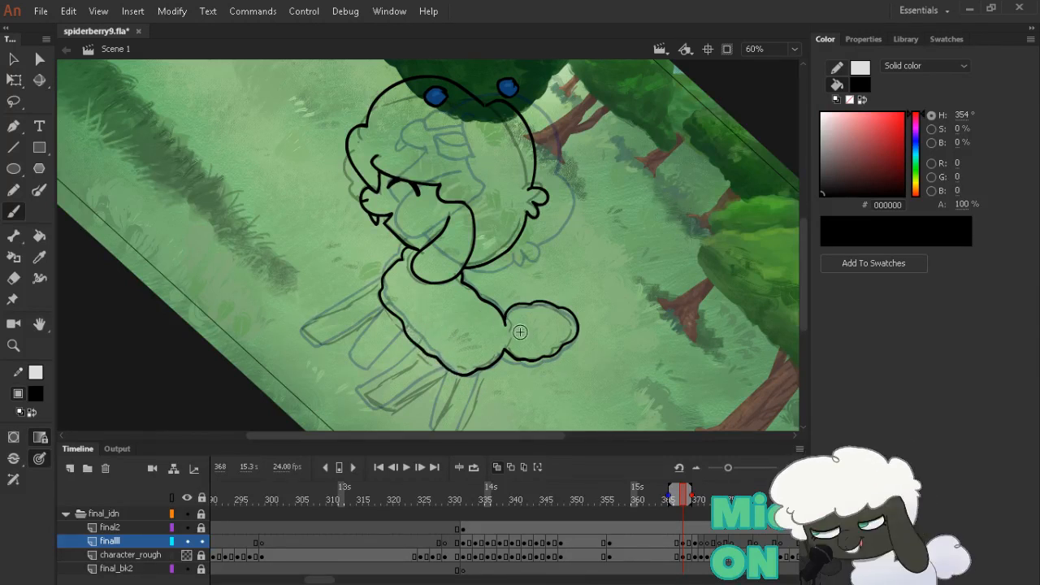
{"action": "key", "text": "shift+space"}
{"action": "mouse_move", "coordinate": [622, 344]}
{"action": "left_mouse_down"}
{"action": "mouse_move", "coordinate": [573, 199]}
{"action": "mouse_move", "coordinate": [588, 230]}
{"action": "mouse_move", "coordinate": [579, 216]}
{"action": "left_mouse_up"}
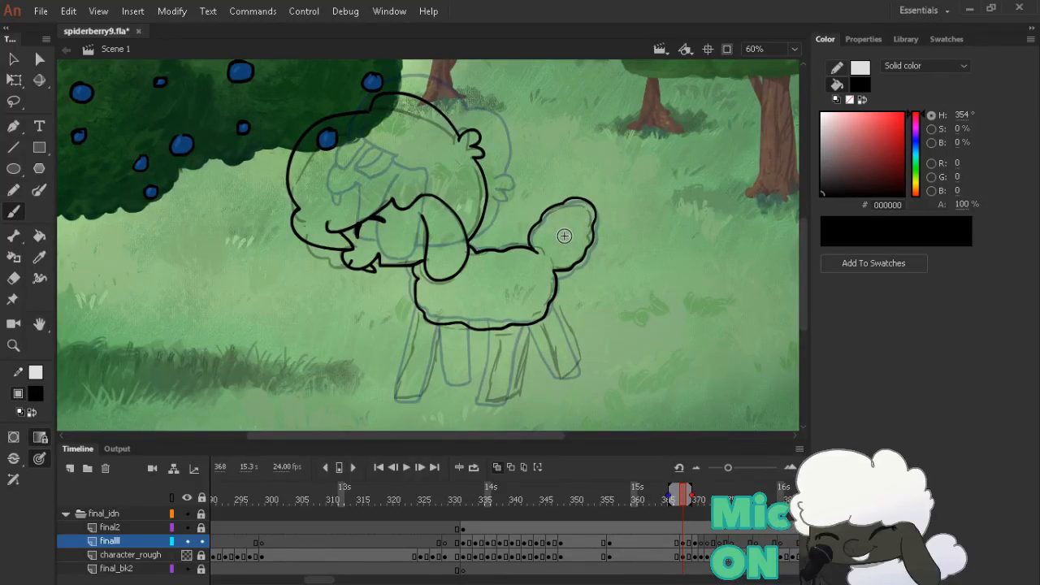
{"action": "key", "text": "space"}
{"action": "left_click_drag", "start_coordinate": [572, 237], "coordinate": [577, 224]}
Ink the foremost front leg at frame 368, comparing its position with frame 356
{"action": "key", "text": "alt+comma"}
{"action": "key", "text": "alt+period"}
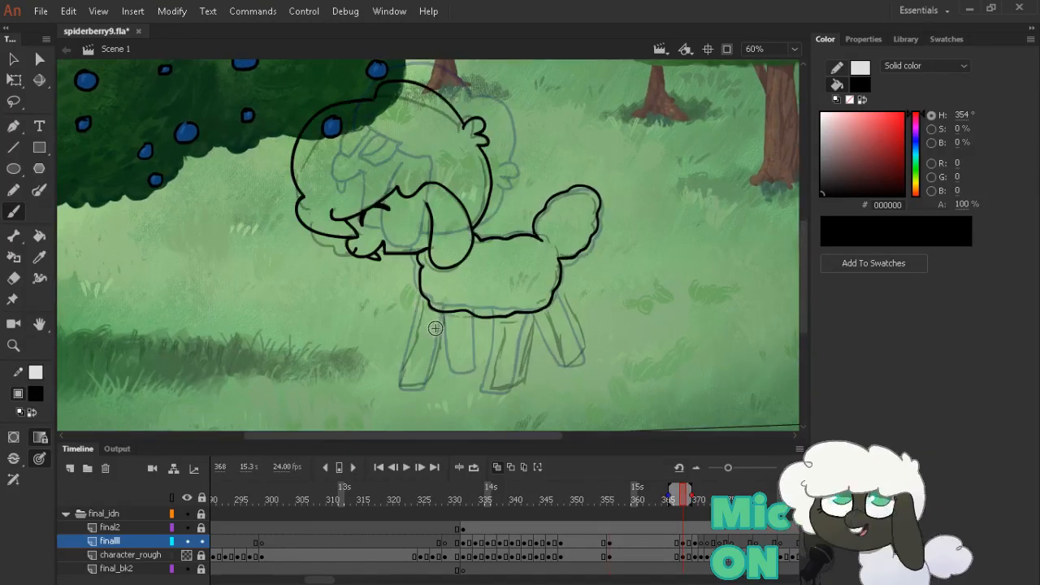
{"action": "mouse_move", "coordinate": [446, 314]}
{"action": "left_mouse_down"}
{"action": "mouse_move", "coordinate": [453, 355]}
{"action": "mouse_move", "coordinate": [436, 391]}
{"action": "mouse_move", "coordinate": [417, 397]}
{"action": "mouse_move", "coordinate": [401, 375]}
{"action": "mouse_move", "coordinate": [411, 393]}
{"action": "mouse_move", "coordinate": [430, 320]}
{"action": "left_mouse_up"}
{"action": "key", "text": "alt+comma"}
{"action": "key", "text": "alt+period"}
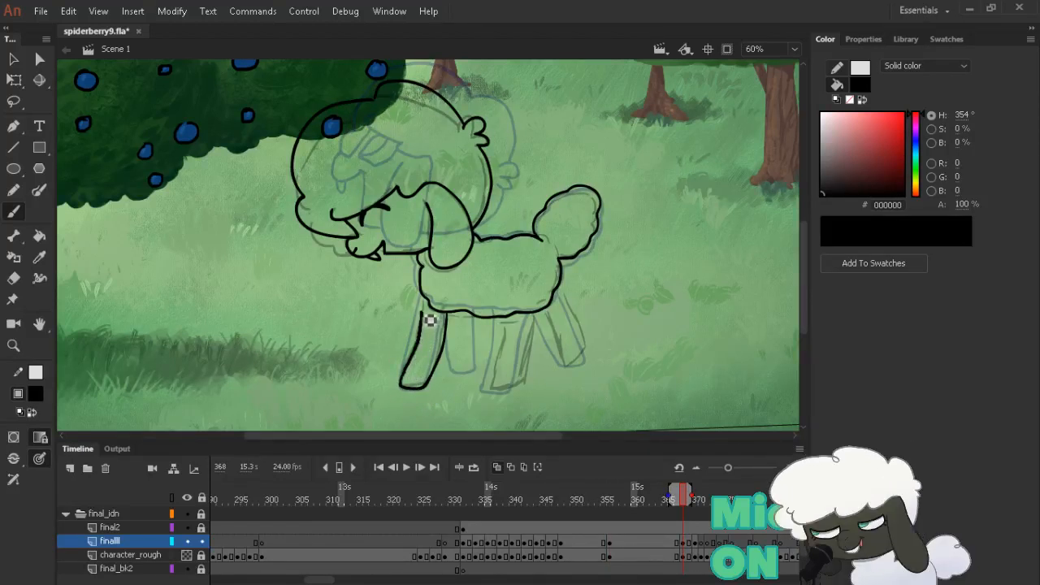
{"action": "key", "text": "alt+comma"}
{"action": "key", "text": "alt+period"}
Ink the second front leg under the belly at frame 368, using frame 356 as reference
{"action": "key", "text": "alt+comma"}
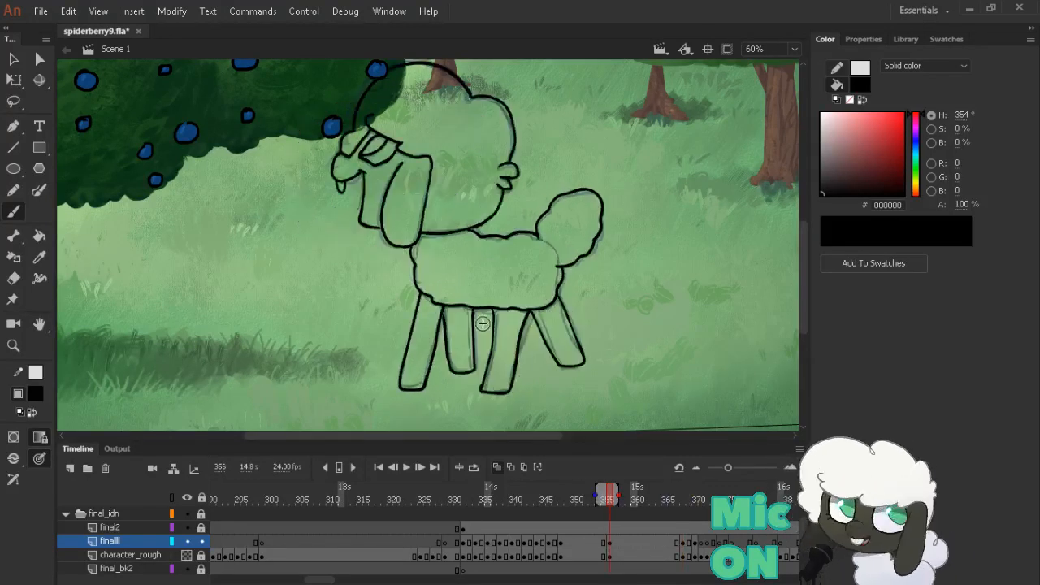
{"action": "key", "text": "alt+period"}
{"action": "left_click_drag", "start_coordinate": [477, 313], "coordinate": [483, 371]}
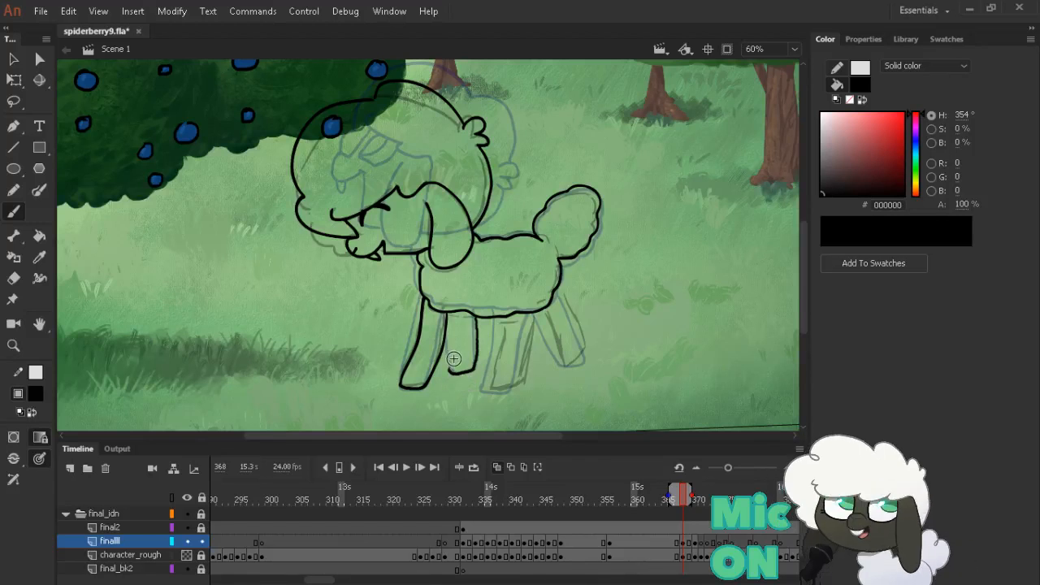
{"action": "key", "text": "e"}
{"action": "key", "text": "b"}
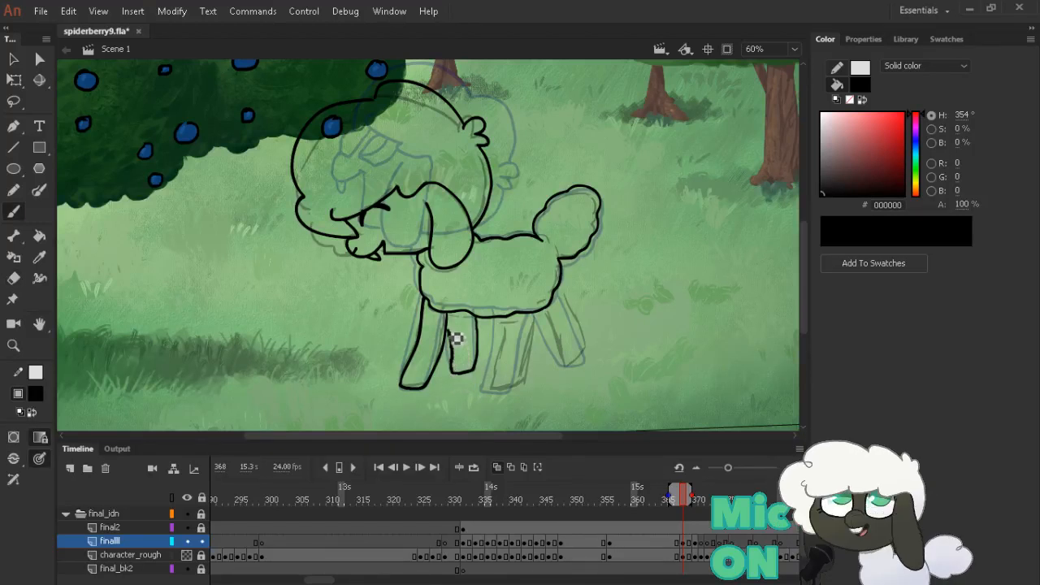
{"action": "left_click_drag", "start_coordinate": [471, 317], "coordinate": [456, 371]}
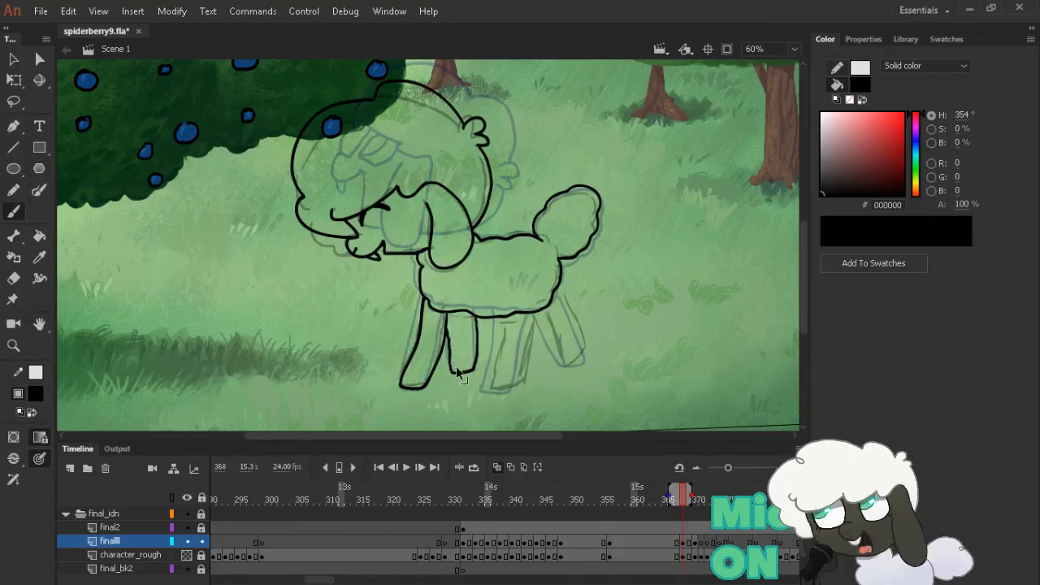
{"action": "mouse_move", "coordinate": [470, 388]}
{"action": "left_mouse_down"}
{"action": "mouse_move", "coordinate": [456, 343]}
{"action": "mouse_move", "coordinate": [453, 361]}
{"action": "mouse_move", "coordinate": [449, 299]}
{"action": "left_mouse_up"}
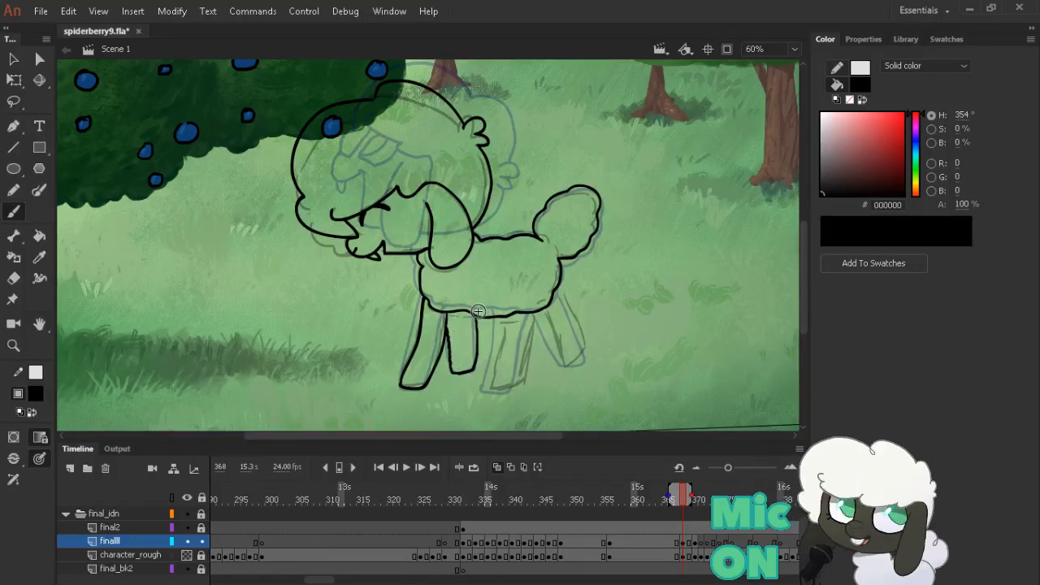
Redraw the front edge of the second front leg as a cleaner line up to the belly and compare with frame 356
{"action": "left_click", "coordinate": [455, 349], "text": "ctrl"}
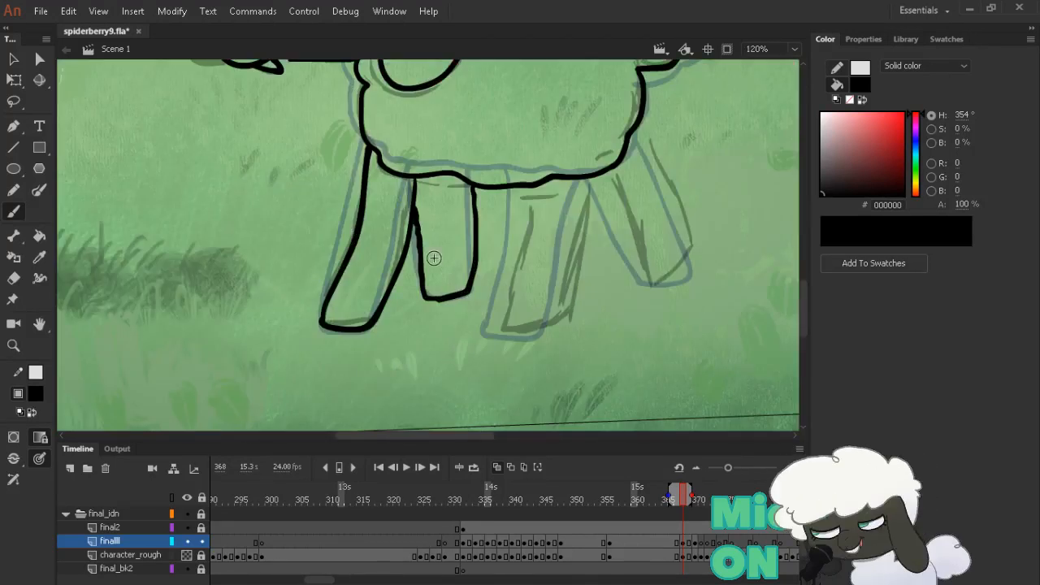
{"action": "key", "text": "ctrl+z"}
{"action": "left_click_drag", "start_coordinate": [427, 298], "coordinate": [423, 250]}
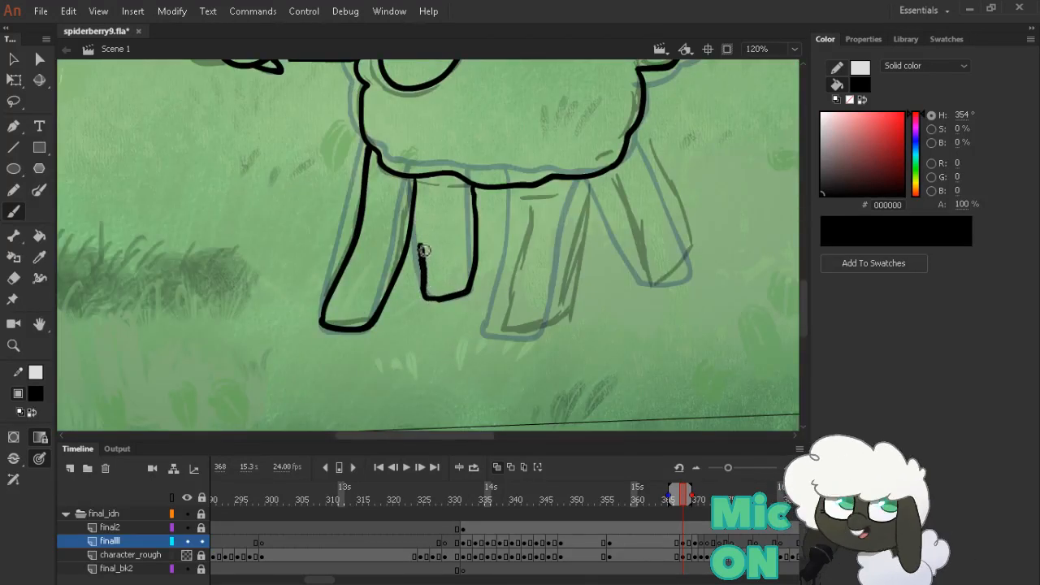
{"action": "left_click_drag", "start_coordinate": [419, 213], "coordinate": [415, 178]}
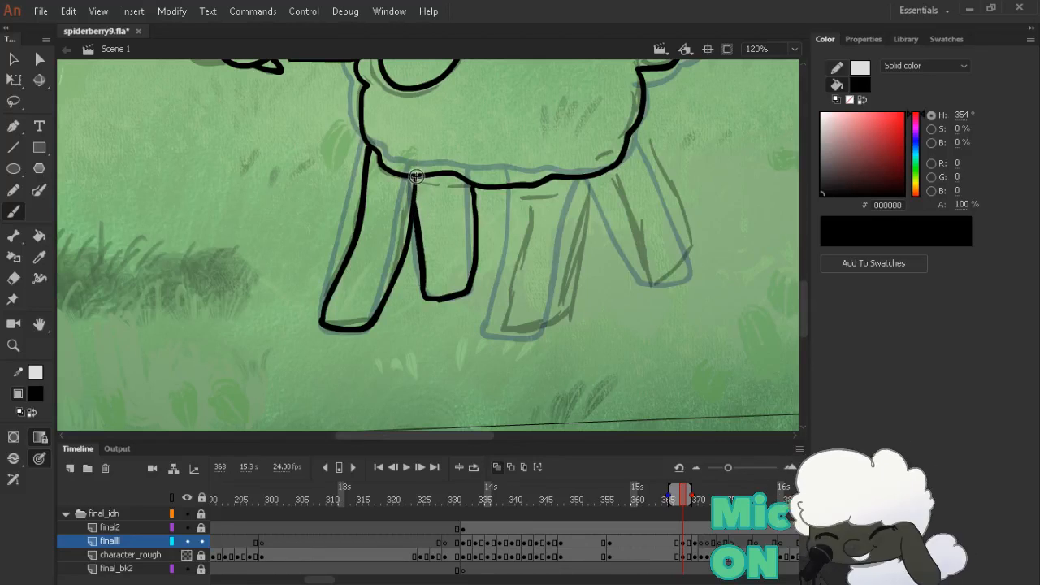
{"action": "key", "text": "alt+comma"}
{"action": "key", "text": "alt+period"}
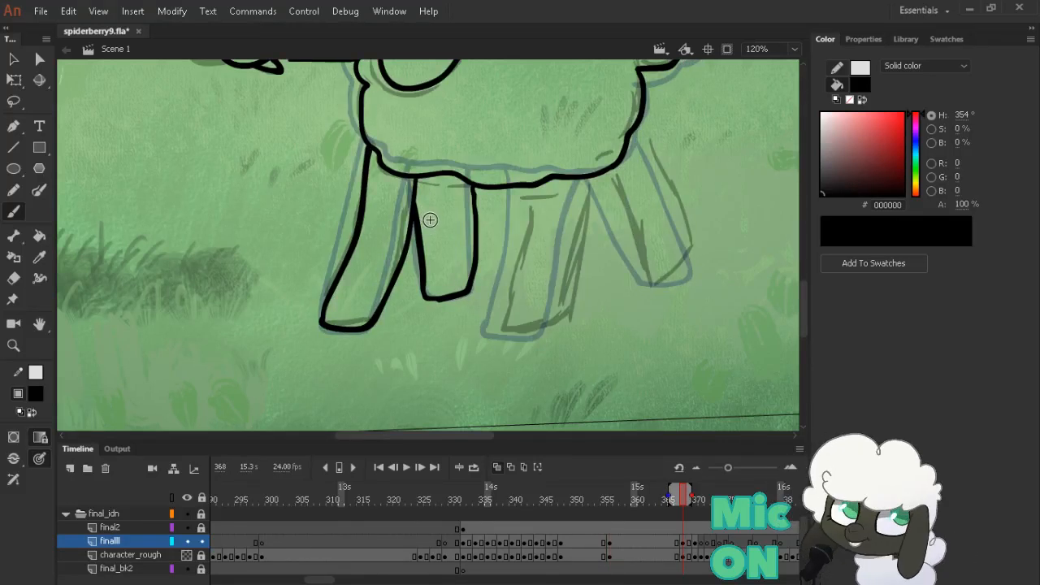
Compare the body and leg positions at frame 368 with the previous and following keyframes
{"action": "left_click", "coordinate": [469, 200], "text": "ctrl+alt"}
{"action": "left_click_drag", "start_coordinate": [524, 181], "coordinate": [554, 227]}
{"action": "left_click_drag", "start_coordinate": [629, 208], "coordinate": [632, 212]}
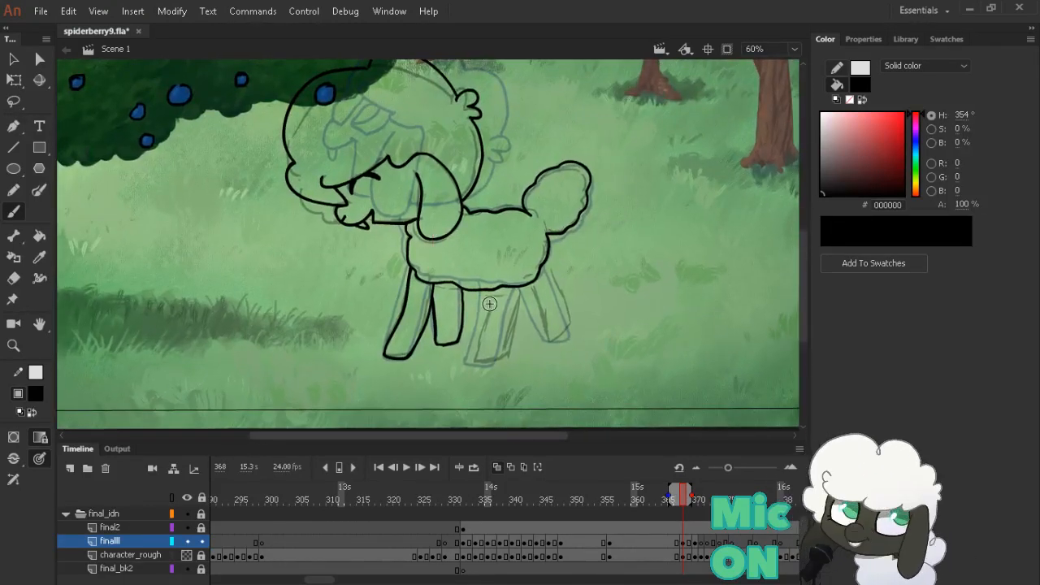
{"action": "key", "text": "alt+comma"}
{"action": "key", "text": "alt+period"}
{"action": "key", "text": "alt+period"}
{"action": "key", "text": "alt+comma"}
{"action": "key", "text": "alt+comma"}
{"action": "key", "text": "alt+period"}
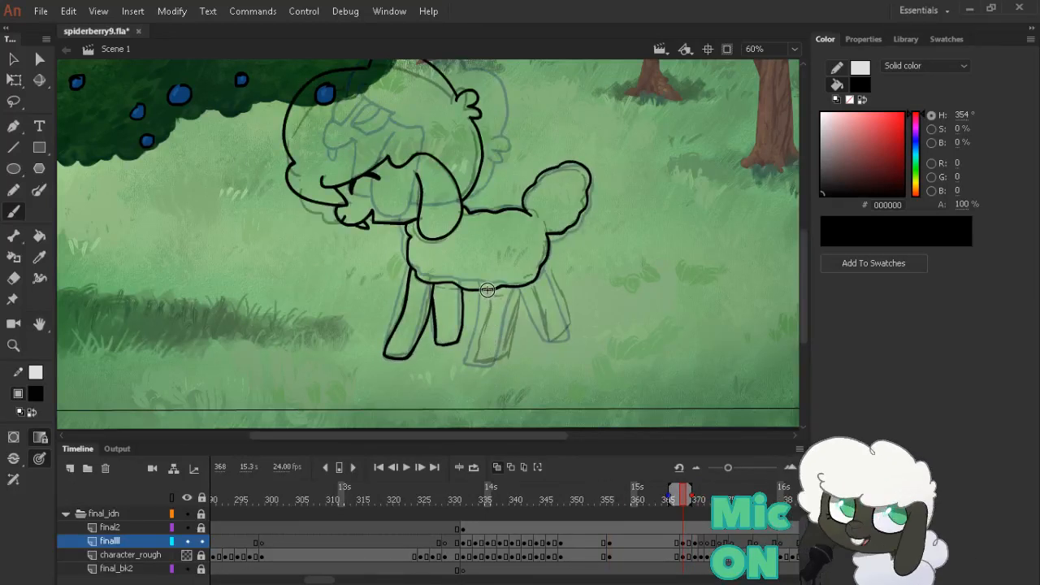
{"action": "mouse_move", "coordinate": [487, 289]}
{"action": "left_mouse_down"}
{"action": "mouse_move", "coordinate": [492, 321]}
{"action": "mouse_move", "coordinate": [479, 374]}
{"action": "left_mouse_up"}
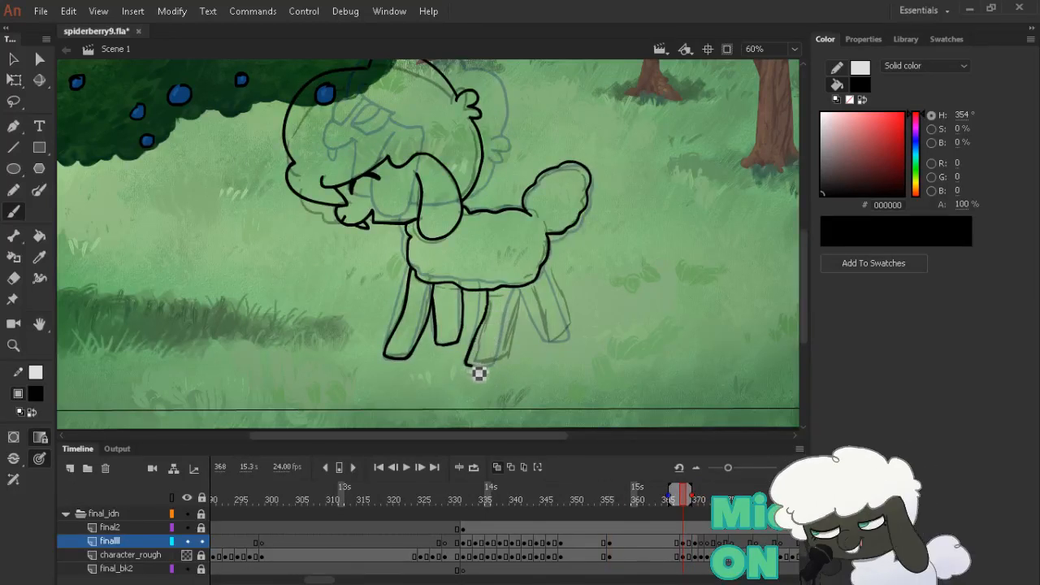
{"action": "key", "text": "alt+period"}
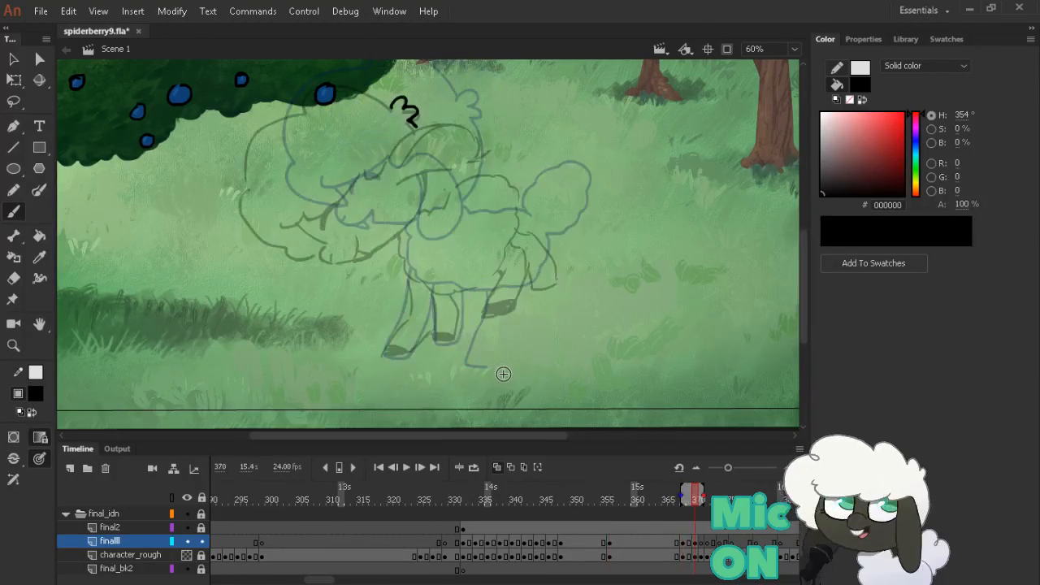
{"action": "key", "text": "comma"}
{"action": "key", "text": "period"}
{"action": "key", "text": "comma"}
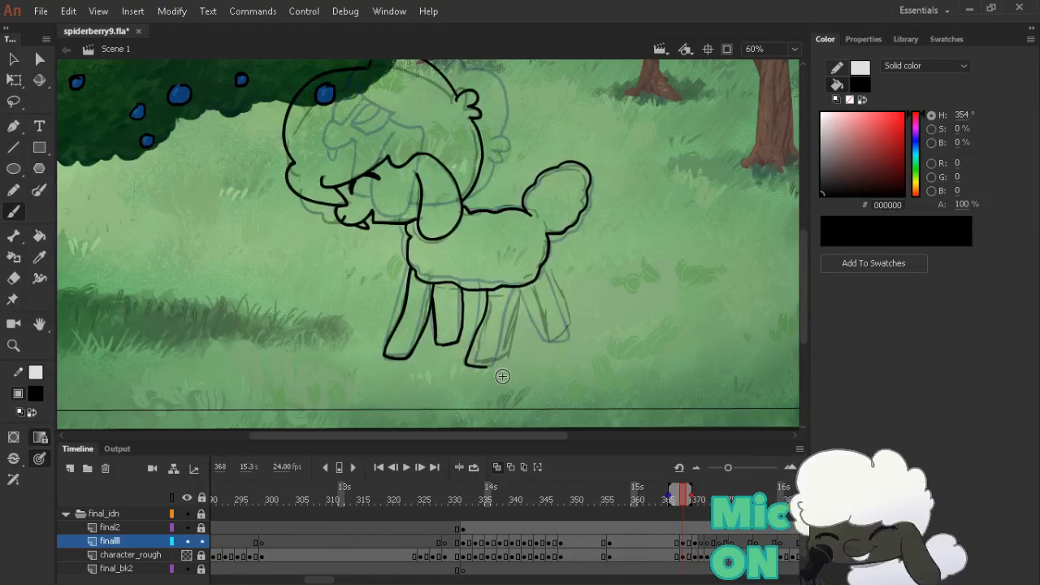
{"action": "key", "text": "period"}
{"action": "key", "text": "comma"}
{"action": "key", "text": "period"}
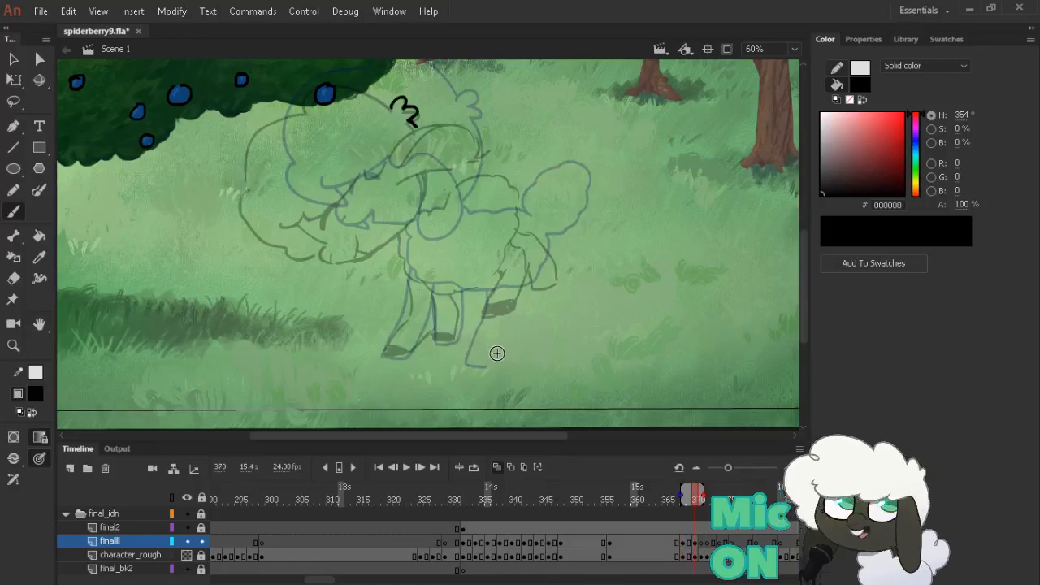
{"action": "key", "text": "alt+comma"}
{"action": "key", "text": "e"}
{"action": "mouse_move", "coordinate": [492, 371]}
{"action": "left_mouse_down"}
{"action": "mouse_move", "coordinate": [471, 367]}
{"action": "mouse_move", "coordinate": [487, 353]}
{"action": "left_mouse_up"}
{"action": "key", "text": "b"}
{"action": "key", "text": "ctrl+z"}
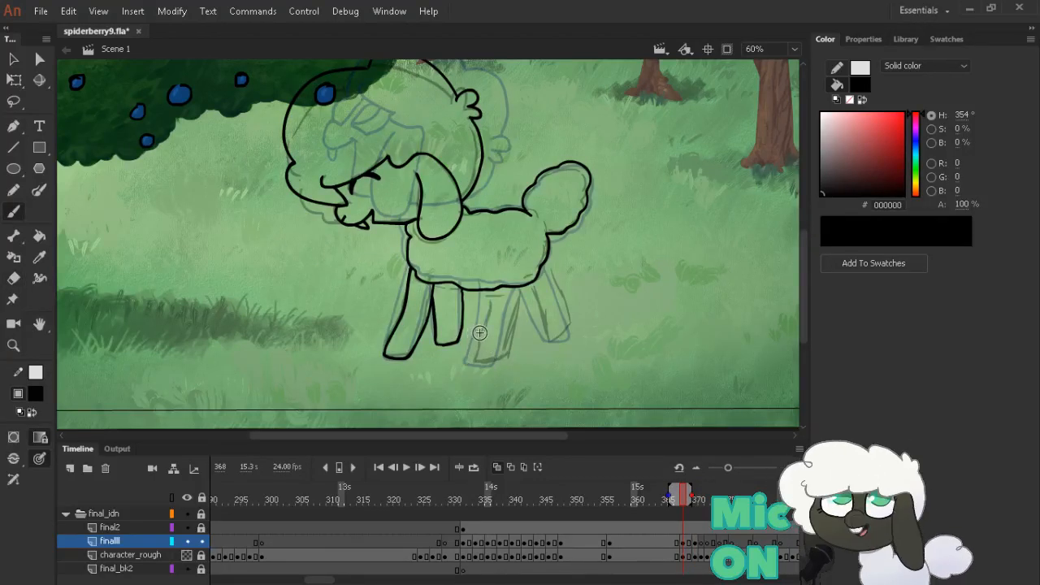
Ink the near hind leg over the rough at frame 368, checking it against frame 356
{"action": "mouse_move", "coordinate": [489, 292]}
{"action": "left_mouse_down"}
{"action": "mouse_move", "coordinate": [476, 364]}
{"action": "mouse_move", "coordinate": [499, 371]}
{"action": "mouse_move", "coordinate": [511, 363]}
{"action": "mouse_move", "coordinate": [502, 341]}
{"action": "mouse_move", "coordinate": [517, 355]}
{"action": "mouse_move", "coordinate": [529, 290]}
{"action": "mouse_move", "coordinate": [490, 305]}
{"action": "left_mouse_up"}
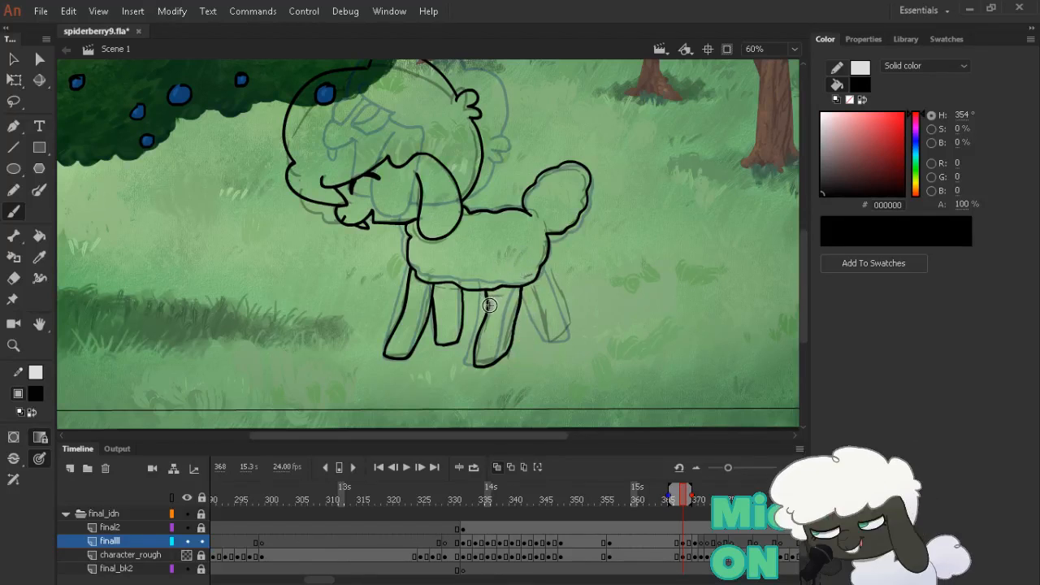
{"action": "key", "text": "alt+comma"}
{"action": "key", "text": "alt+period"}
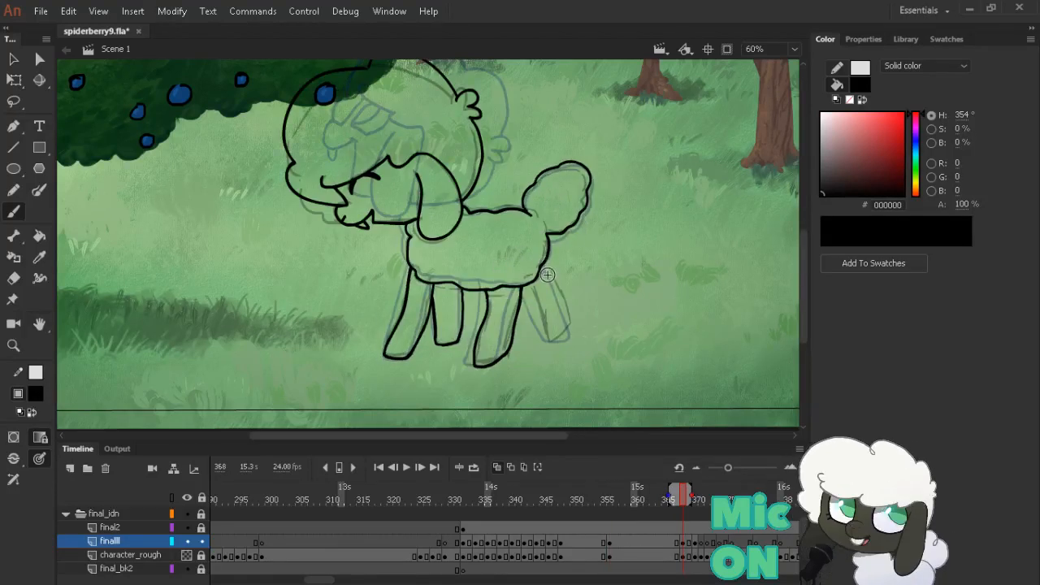
{"action": "key", "text": "e"}
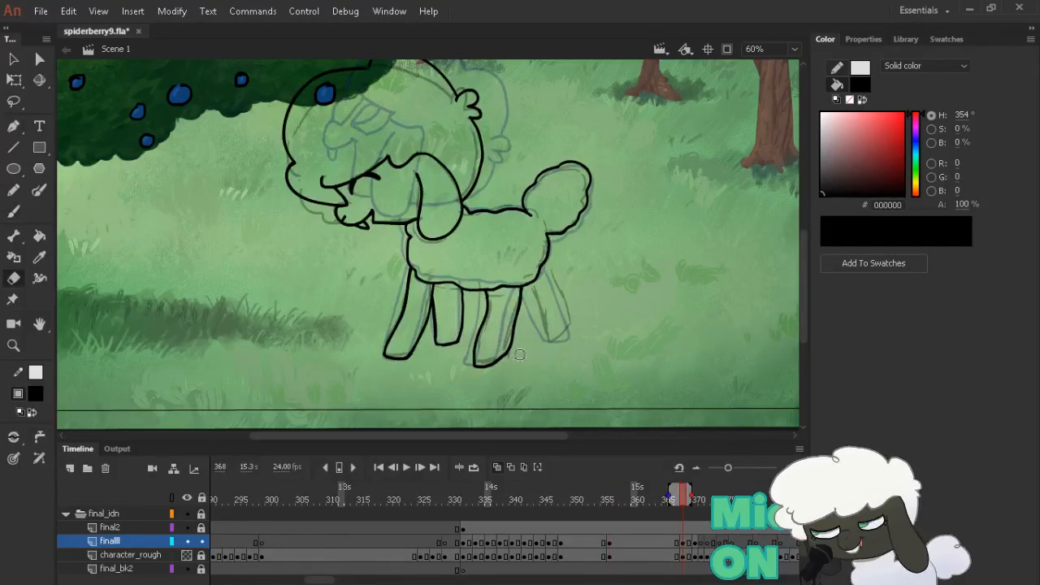
Ink the far hind leg below the rump at frame 368, comparing with the neighbouring keyframes
{"action": "key", "text": "alt+comma"}
{"action": "key", "text": "b"}
{"action": "key", "text": "alt+period"}
{"action": "left_click_drag", "start_coordinate": [528, 284], "coordinate": [543, 329]}
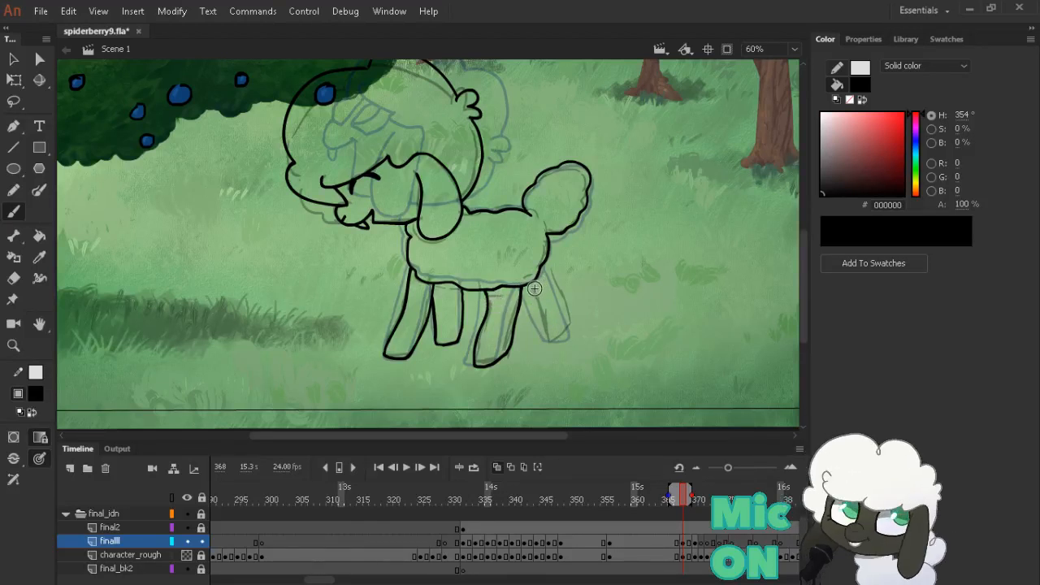
{"action": "mouse_move", "coordinate": [541, 295]}
{"action": "left_mouse_down"}
{"action": "mouse_move", "coordinate": [555, 349]}
{"action": "mouse_move", "coordinate": [548, 342]}
{"action": "mouse_move", "coordinate": [564, 344]}
{"action": "mouse_move", "coordinate": [576, 320]}
{"action": "mouse_move", "coordinate": [548, 234]}
{"action": "left_mouse_up"}
{"action": "key", "text": "alt+comma"}
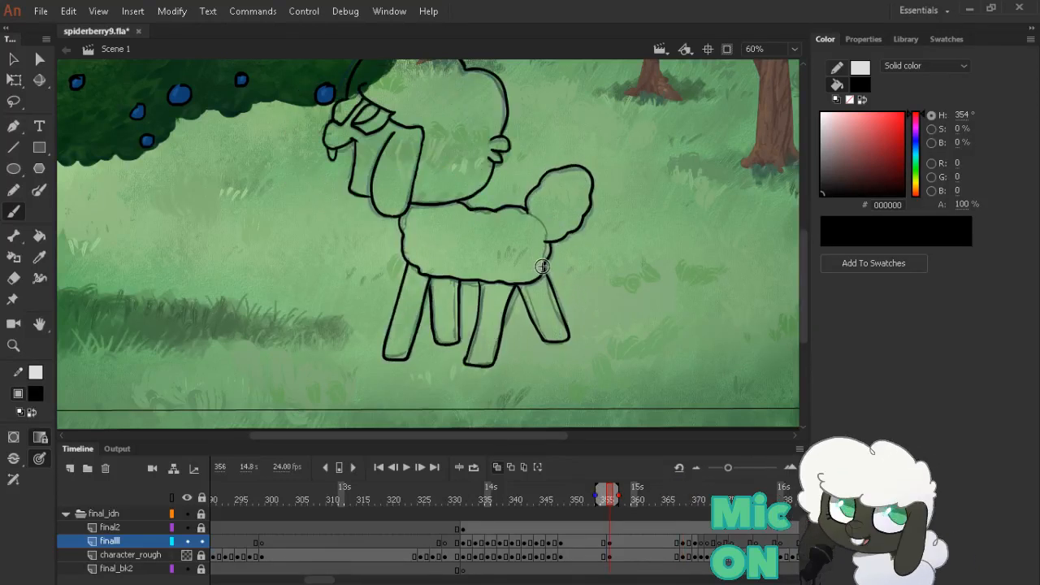
{"action": "key", "text": "alt+period"}
{"action": "key", "text": "alt+period"}
{"action": "key", "text": "alt+comma"}
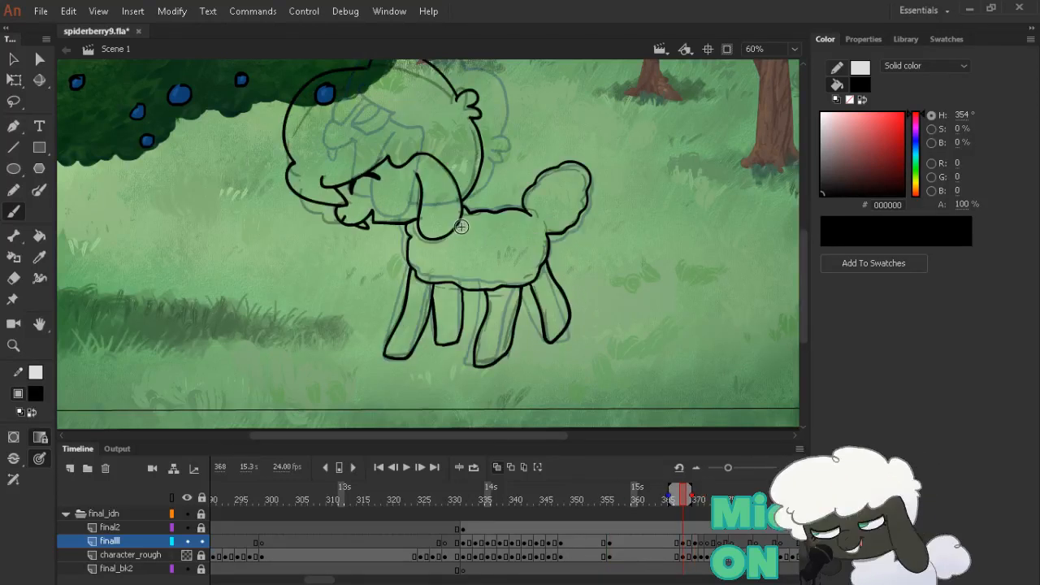
Redraw the rear edge of the near front leg up to the belly at frame 368, checking it against frame 356
{"action": "key", "text": "alt+comma"}
{"action": "key", "text": "alt+period"}
{"action": "key", "text": "alt+comma"}
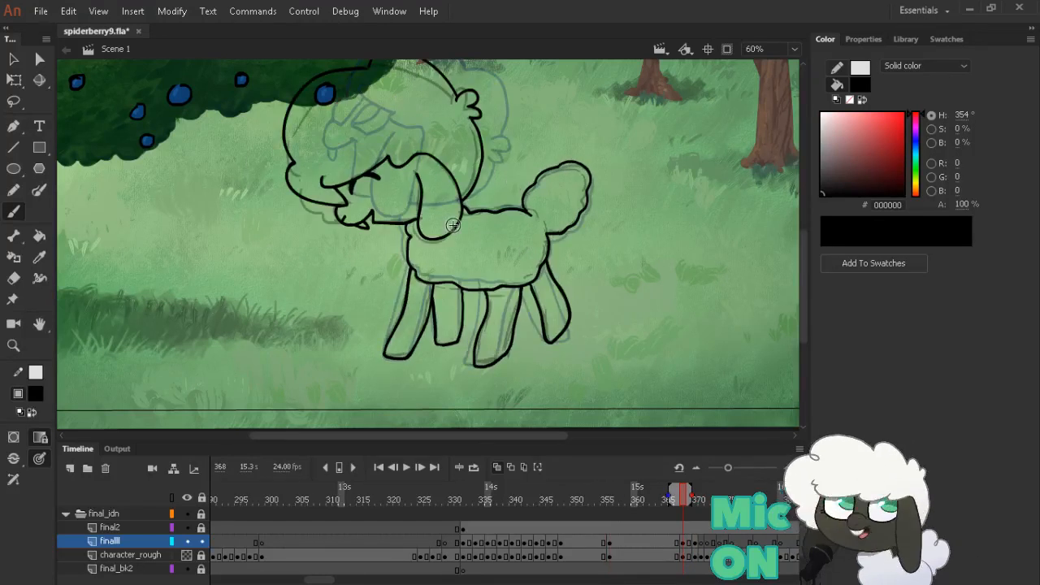
{"action": "key", "text": "alt+period"}
{"action": "key", "text": "e"}
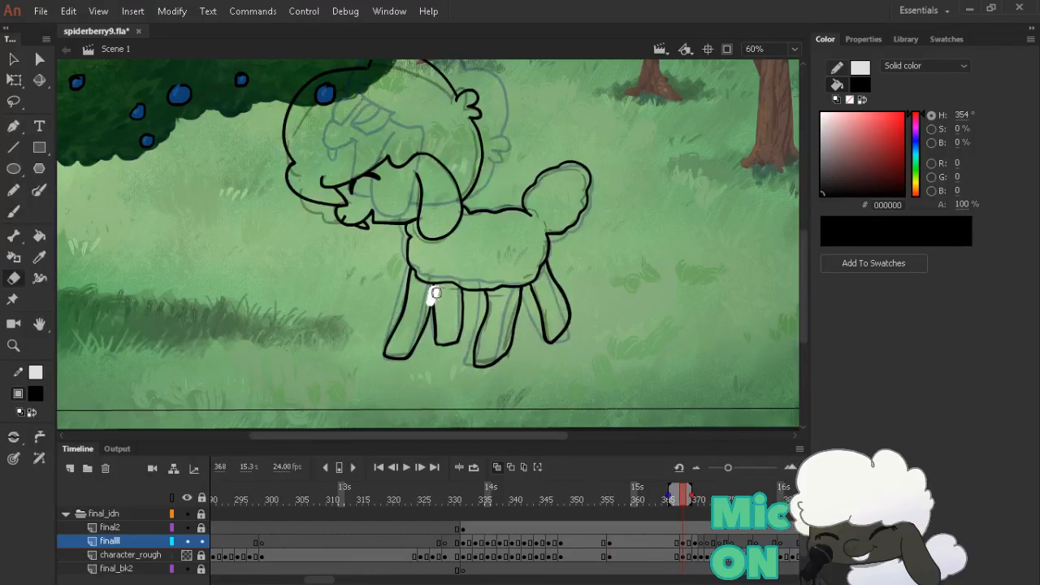
{"action": "mouse_move", "coordinate": [437, 303]}
{"action": "left_mouse_down"}
{"action": "mouse_move", "coordinate": [421, 332]}
{"action": "mouse_move", "coordinate": [442, 280]}
{"action": "left_mouse_up"}
{"action": "key", "text": "b"}
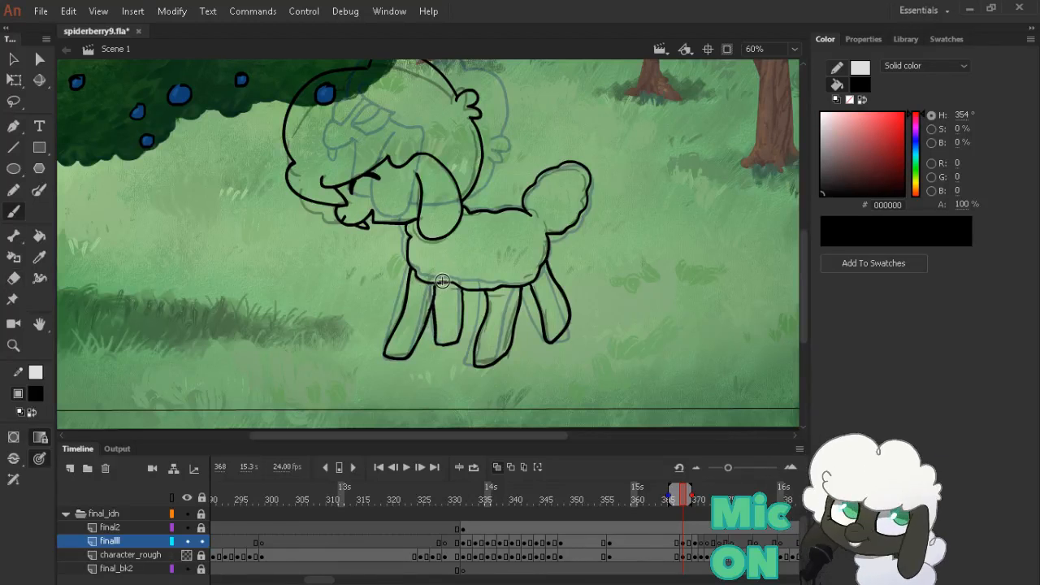
{"action": "key", "text": "ctrl+z"}
{"action": "mouse_move", "coordinate": [426, 323]}
{"action": "left_mouse_down"}
{"action": "mouse_move", "coordinate": [444, 299]}
{"action": "mouse_move", "coordinate": [440, 282]}
{"action": "left_mouse_up"}
Clean up the line where the near front leg meets the chest at frame 368 and compare with frame 356
{"action": "key", "text": "e"}
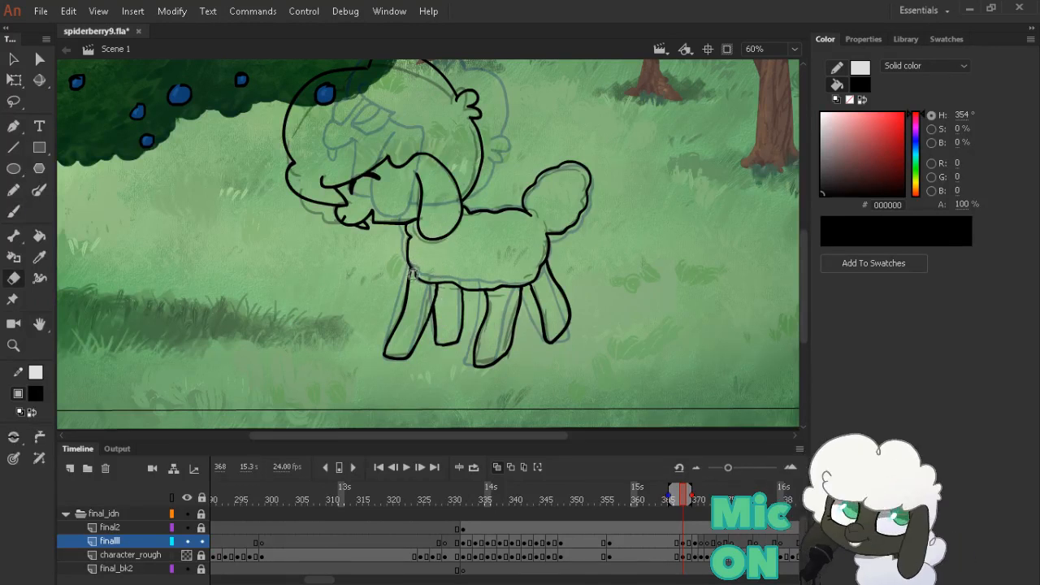
{"action": "key", "text": "b"}
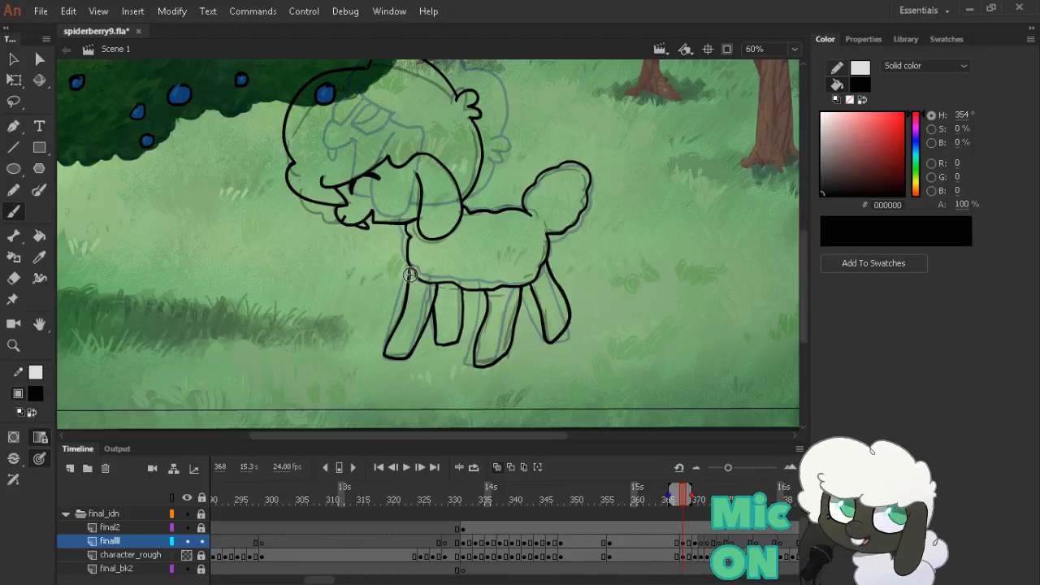
{"action": "left_click_drag", "start_coordinate": [410, 266], "coordinate": [408, 291]}
{"action": "key", "text": "alt+comma"}
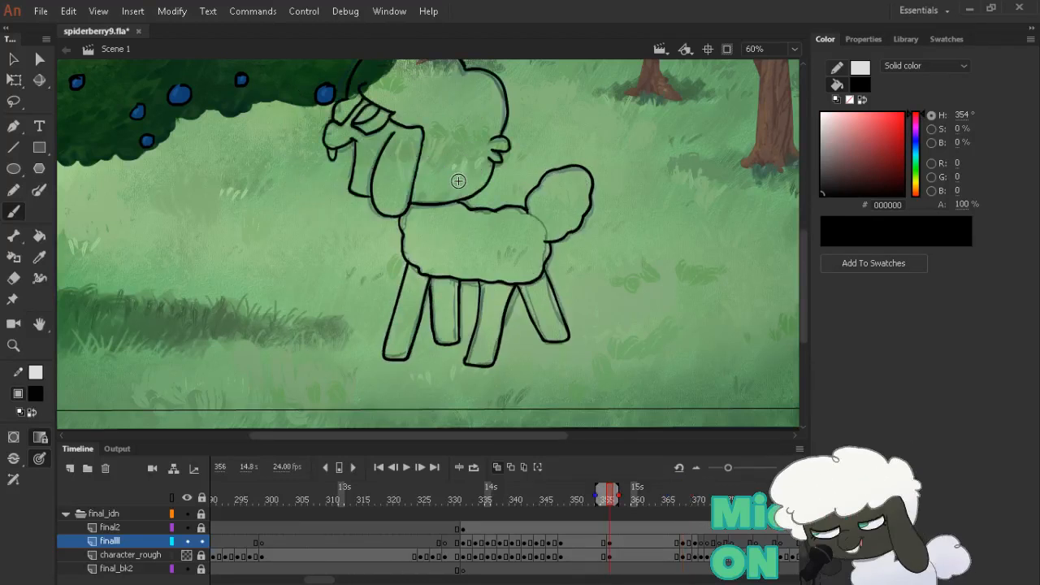
{"action": "key", "text": "alt+period"}
Erase the front edge of the far hind leg at frame 368 and redraw it from the foot up to the belly
{"action": "key", "text": "e"}
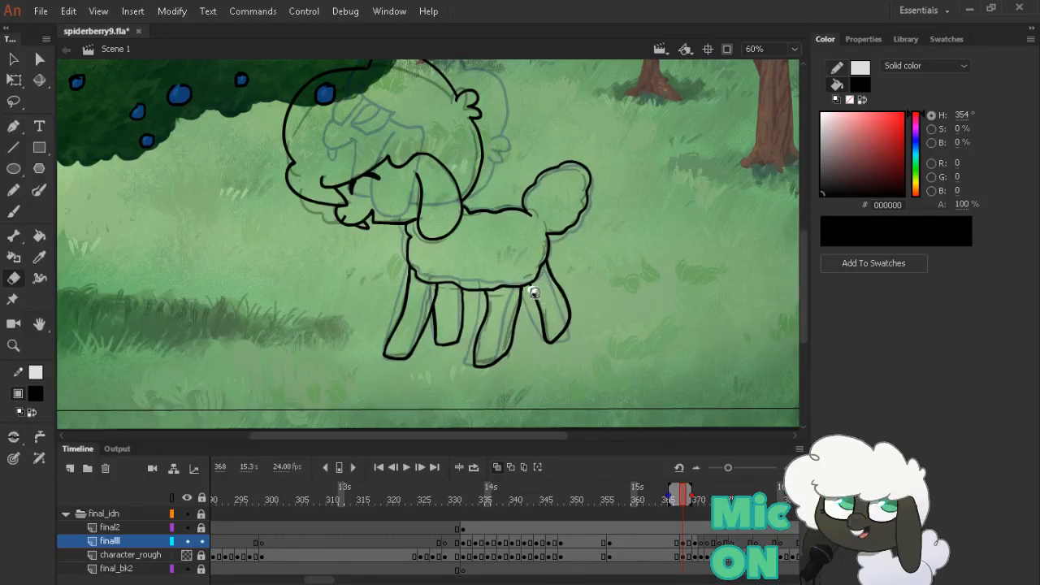
{"action": "left_click_drag", "start_coordinate": [540, 298], "coordinate": [534, 293]}
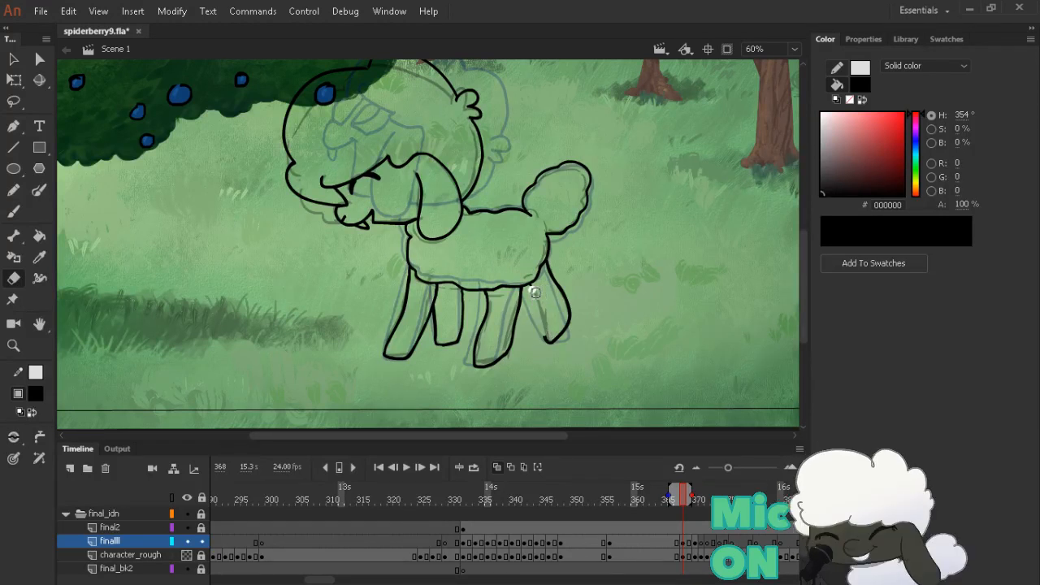
{"action": "key", "text": "b"}
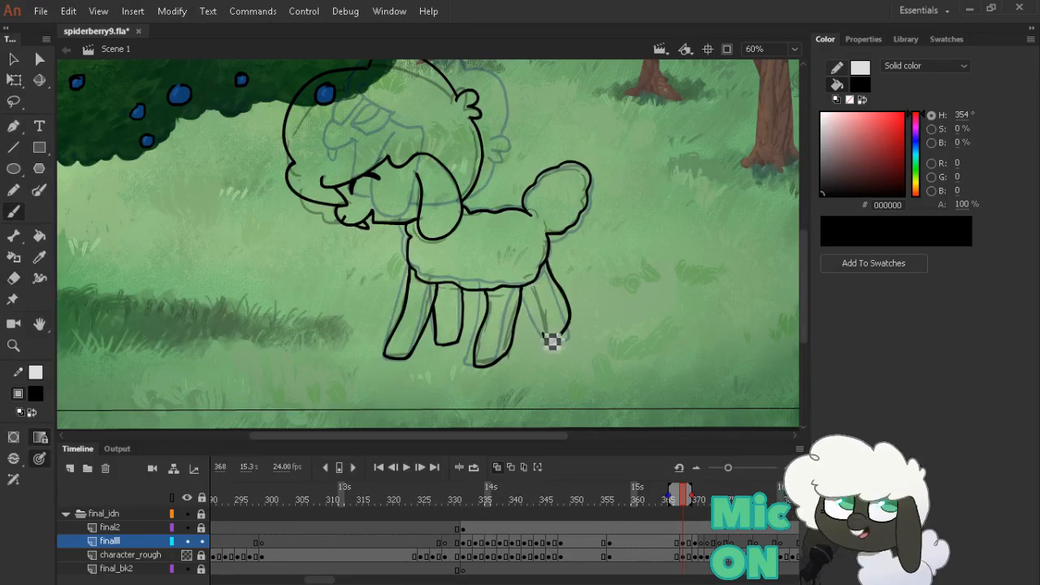
{"action": "left_click_drag", "start_coordinate": [550, 341], "coordinate": [527, 285]}
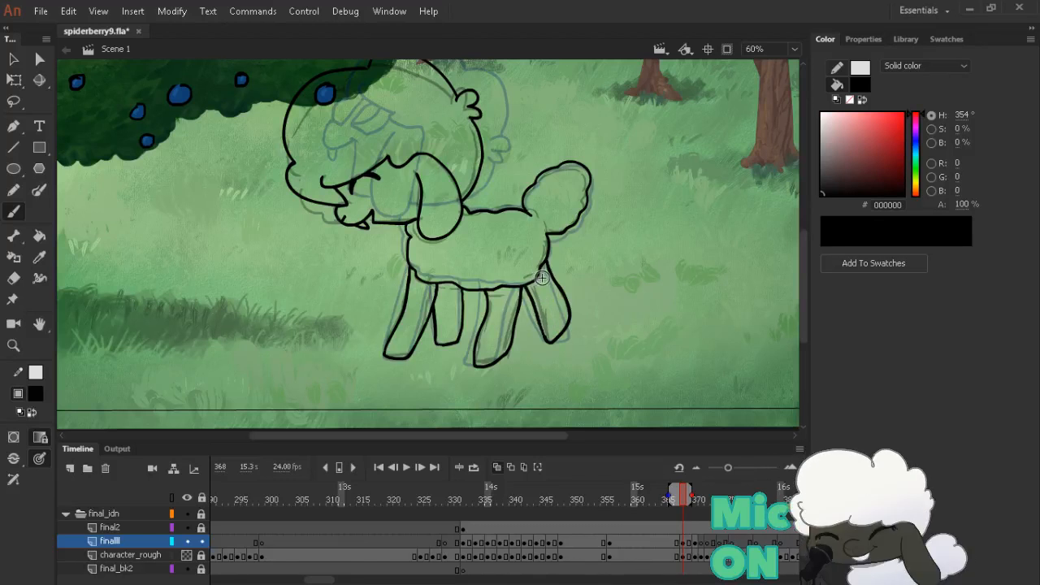
{"action": "key", "text": "alt+shift+o"}
{"action": "key", "text": "alt+shift+o"}
{"action": "key", "text": "alt+shift+o"}
{"action": "key", "text": "alt+shift+o"}
Redraw the rear edge and foot of the near hind leg at frame 368, checking the leg against frame 356
{"action": "key", "text": "e"}
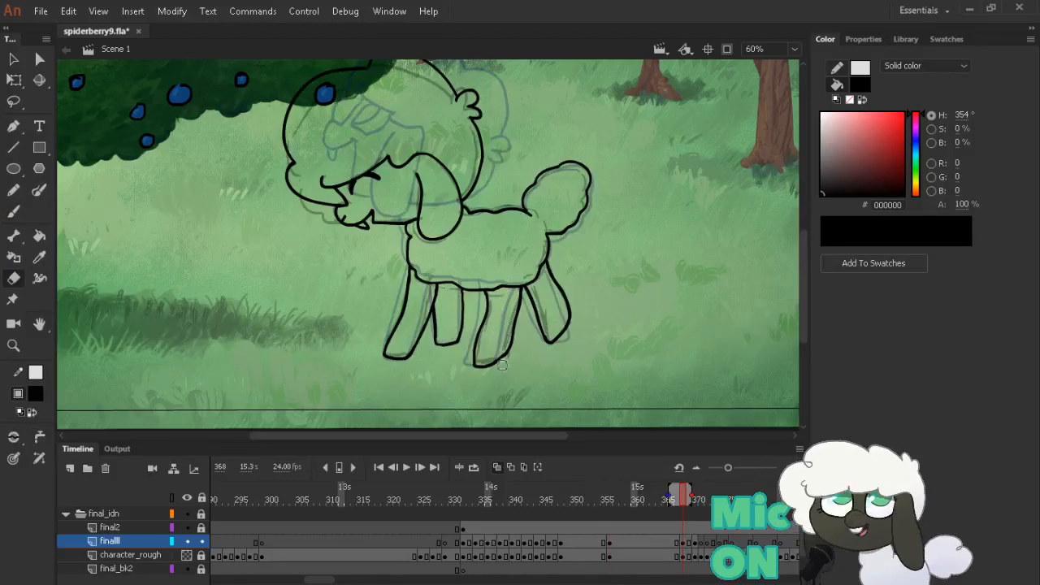
{"action": "left_click_drag", "start_coordinate": [514, 354], "coordinate": [520, 323]}
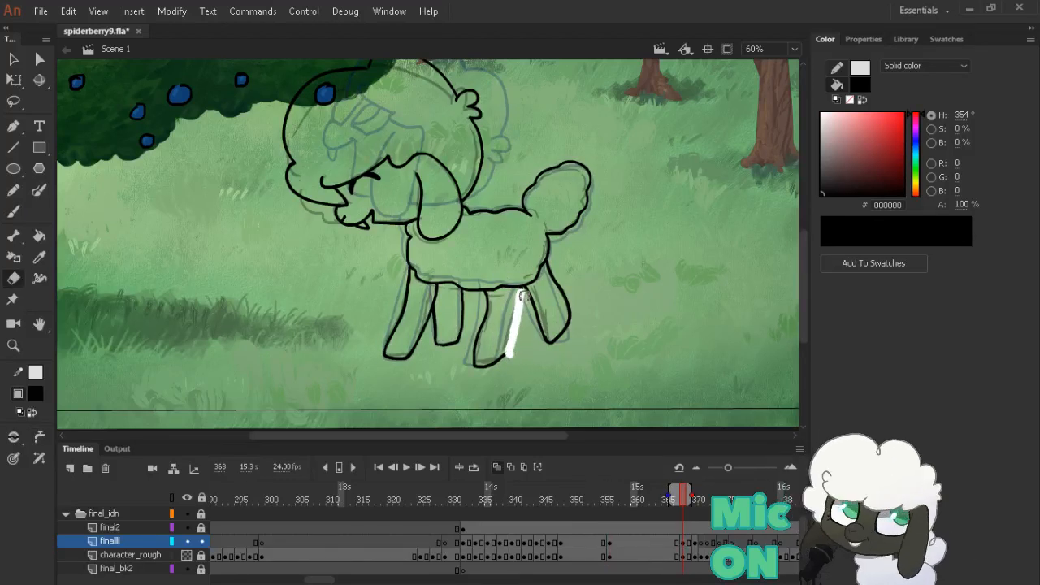
{"action": "left_click_drag", "start_coordinate": [522, 278], "coordinate": [518, 297]}
{"action": "key", "text": "b"}
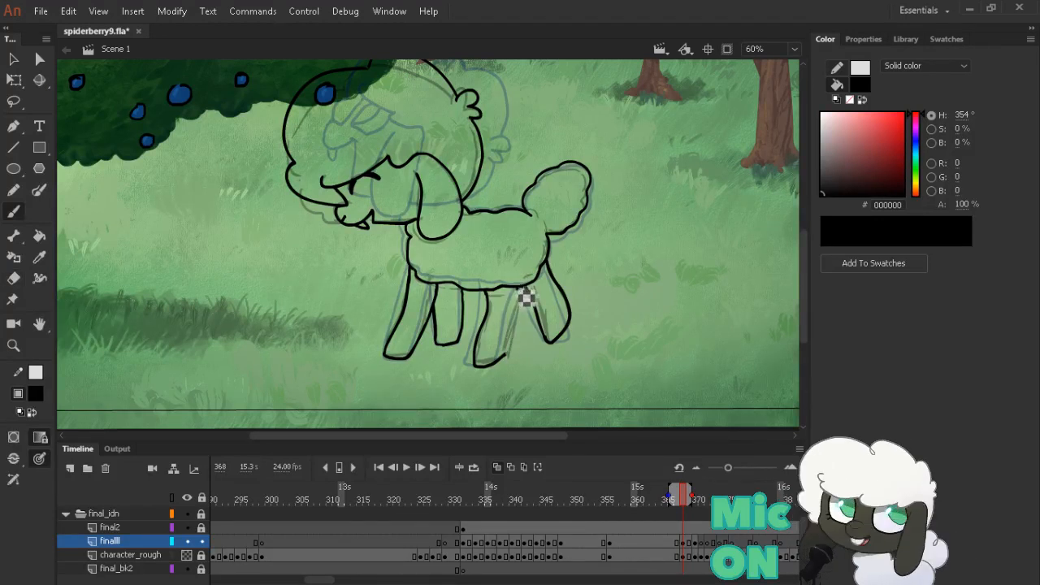
{"action": "left_click_drag", "start_coordinate": [526, 305], "coordinate": [512, 366]}
{"action": "key", "text": "alt+comma"}
{"action": "key", "text": "alt+period"}
{"action": "key", "text": "e"}
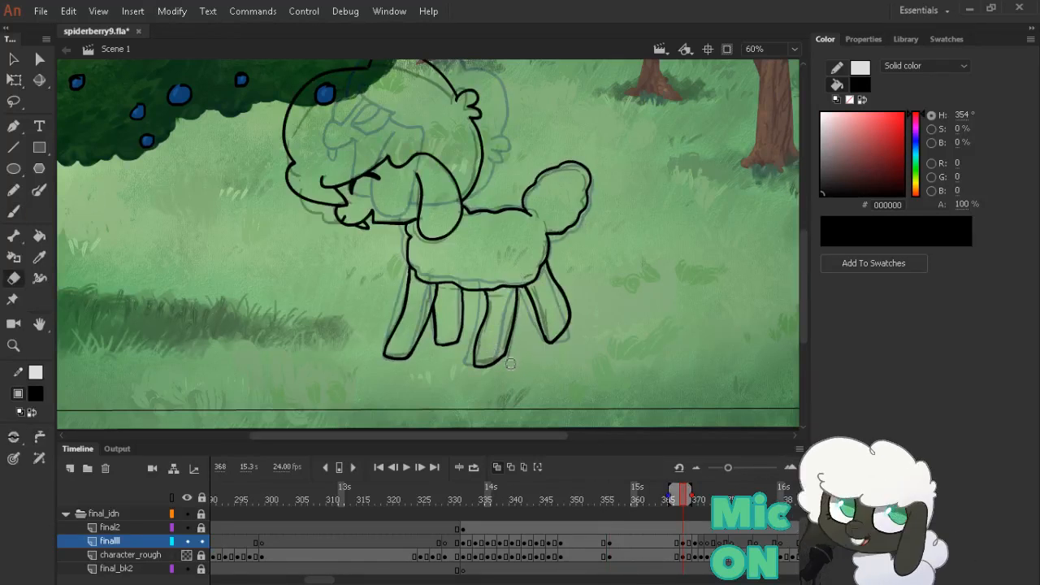
{"action": "key", "text": "b"}
{"action": "mouse_move", "coordinate": [479, 371]}
{"action": "left_mouse_down"}
{"action": "mouse_move", "coordinate": [504, 366]}
{"action": "mouse_move", "coordinate": [496, 373]}
{"action": "left_mouse_up"}
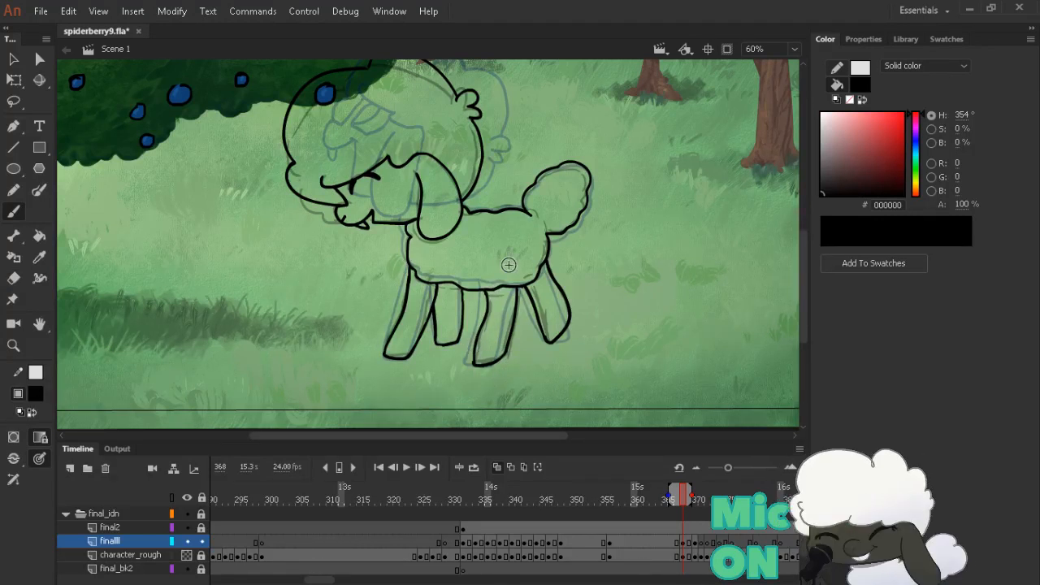
Ink the raised near hind leg over the rough at frame 370 and compare it with frame 368
{"action": "key", "text": "period"}
{"action": "key", "text": "period"}
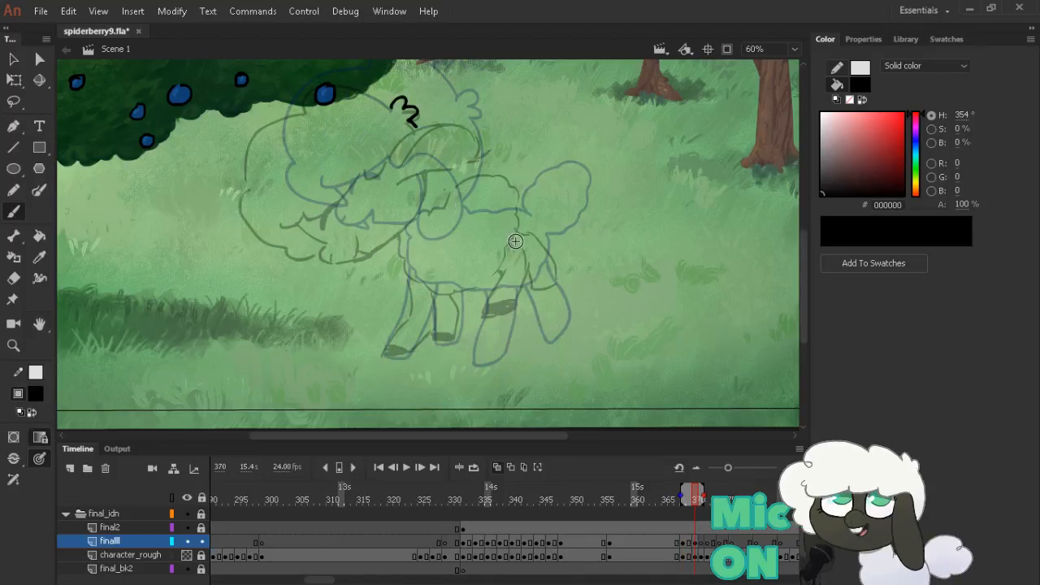
{"action": "mouse_move", "coordinate": [512, 241]}
{"action": "left_mouse_down"}
{"action": "mouse_move", "coordinate": [534, 272]}
{"action": "mouse_move", "coordinate": [530, 313]}
{"action": "mouse_move", "coordinate": [492, 316]}
{"action": "mouse_move", "coordinate": [501, 268]}
{"action": "left_mouse_up"}
{"action": "key", "text": "comma"}
{"action": "key", "text": "comma"}
{"action": "key", "text": "period"}
{"action": "key", "text": "period"}
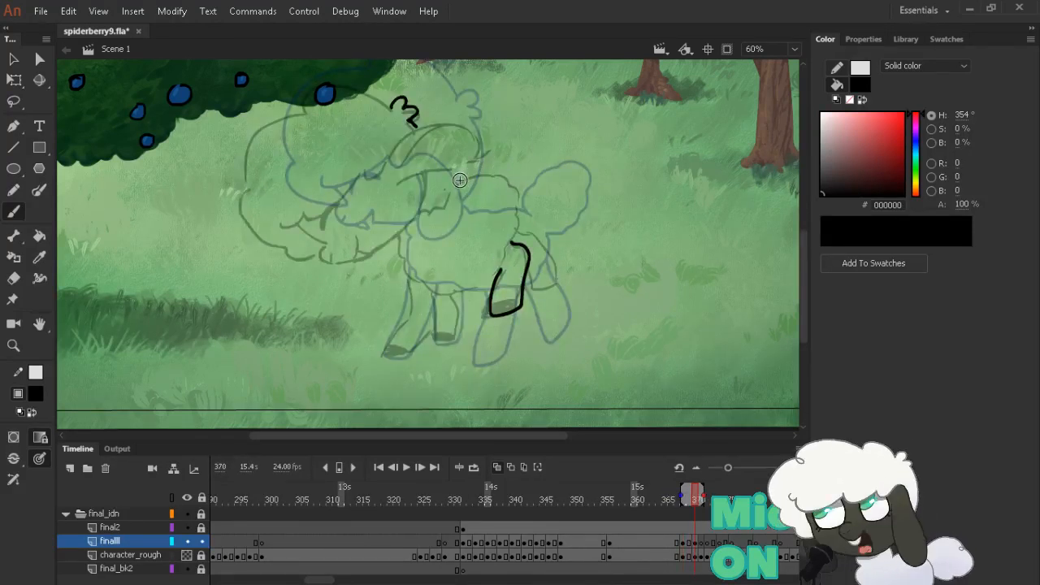
Ink the back, rump and belly outline and the fluffy tail over the rough at frame 370
{"action": "mouse_move", "coordinate": [469, 188]}
{"action": "left_mouse_down"}
{"action": "mouse_move", "coordinate": [522, 193]}
{"action": "mouse_move", "coordinate": [520, 245]}
{"action": "left_mouse_up"}
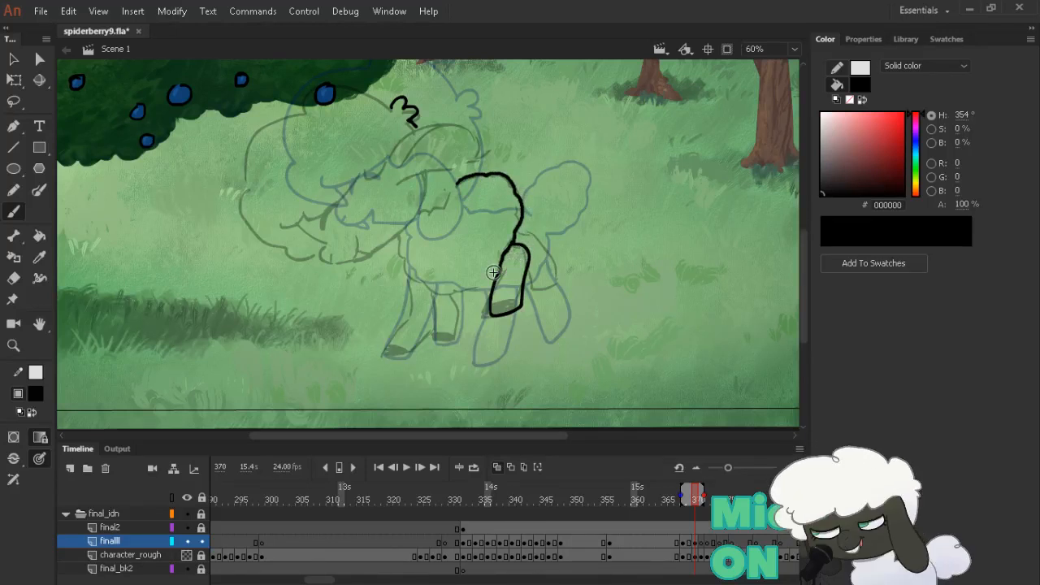
{"action": "mouse_move", "coordinate": [498, 270]}
{"action": "left_mouse_down"}
{"action": "mouse_move", "coordinate": [464, 297]}
{"action": "mouse_move", "coordinate": [432, 294]}
{"action": "mouse_move", "coordinate": [406, 274]}
{"action": "mouse_move", "coordinate": [395, 237]}
{"action": "left_mouse_up"}
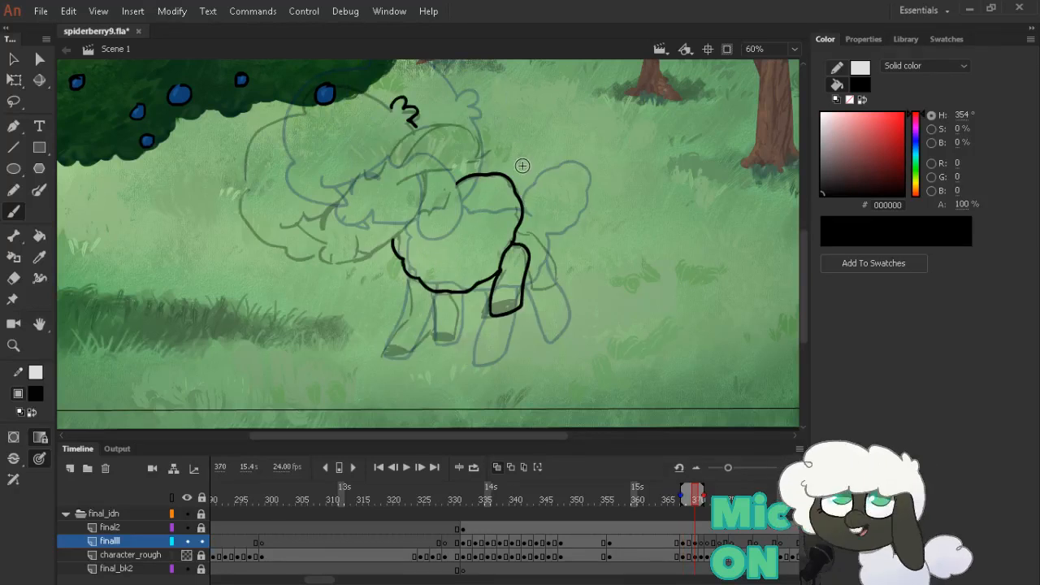
{"action": "mouse_move", "coordinate": [489, 172]}
{"action": "left_mouse_down"}
{"action": "mouse_move", "coordinate": [555, 155]}
{"action": "mouse_move", "coordinate": [574, 190]}
{"action": "mouse_move", "coordinate": [539, 207]}
{"action": "mouse_move", "coordinate": [488, 174]}
{"action": "left_mouse_up"}
{"action": "key", "text": "ctrl+z"}
{"action": "key", "text": "e"}
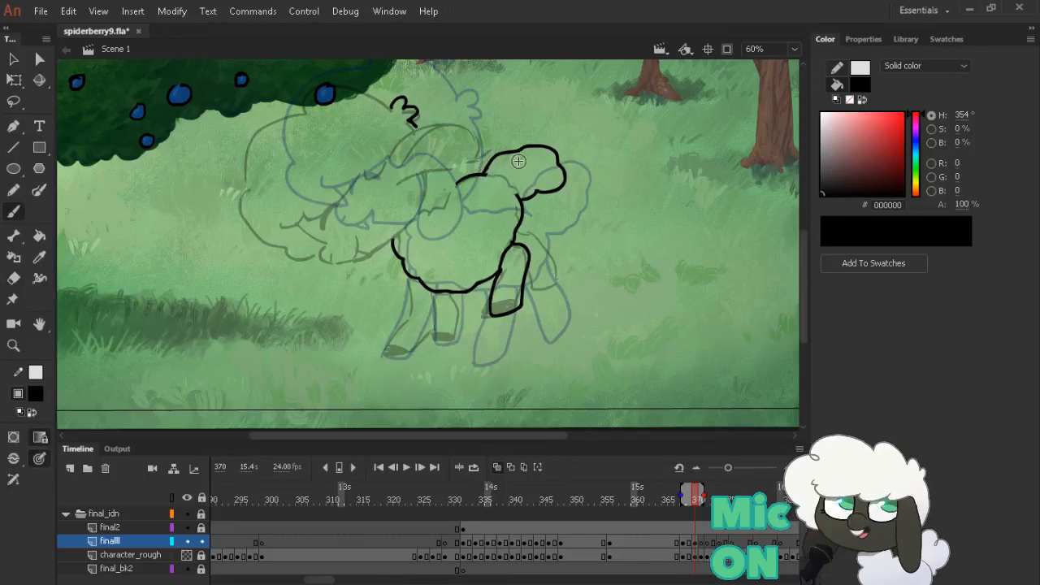
{"action": "key", "text": "b"}
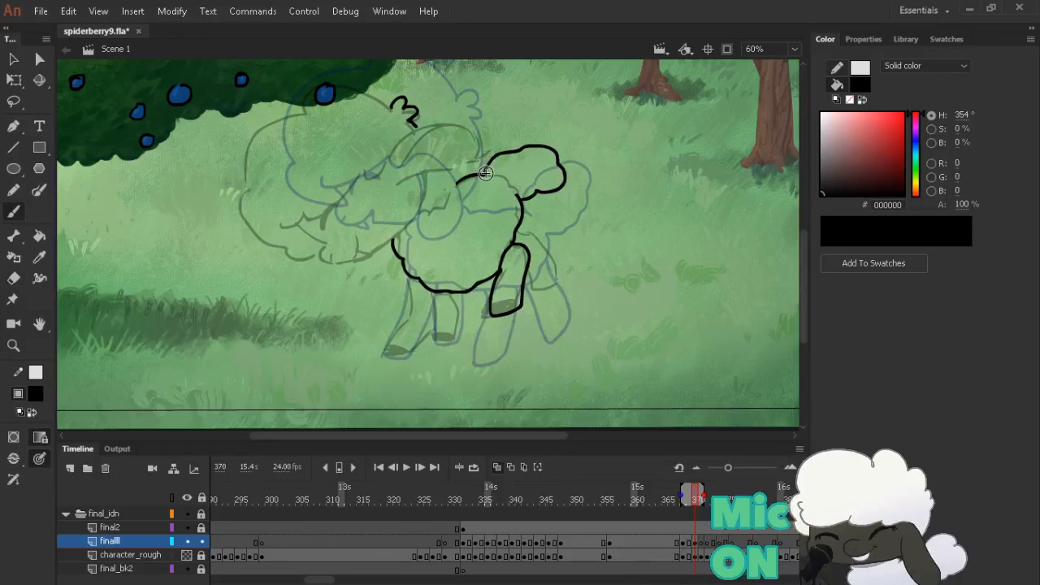
{"action": "key", "text": "e"}
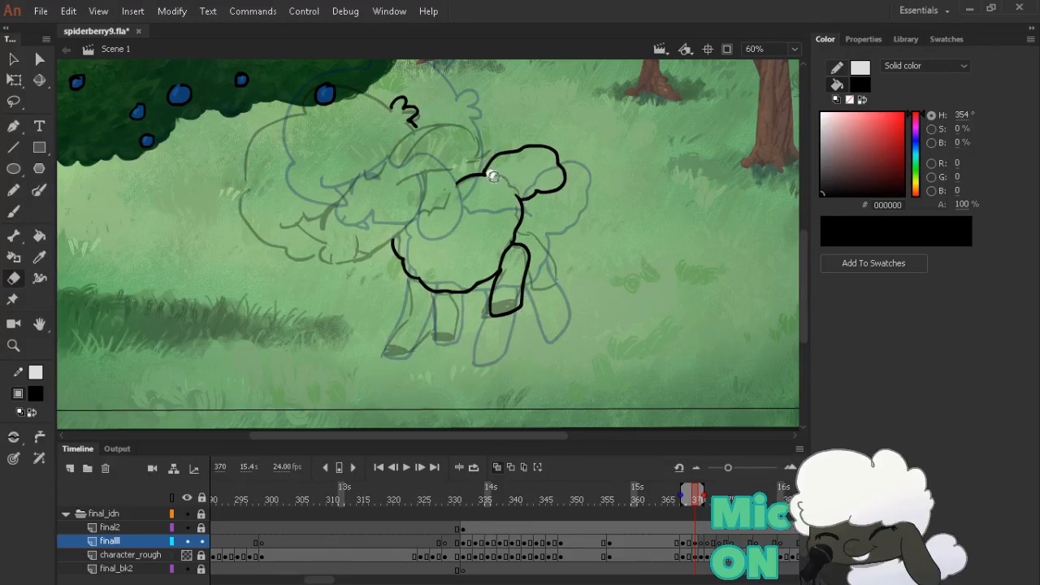
{"action": "key", "text": "b"}
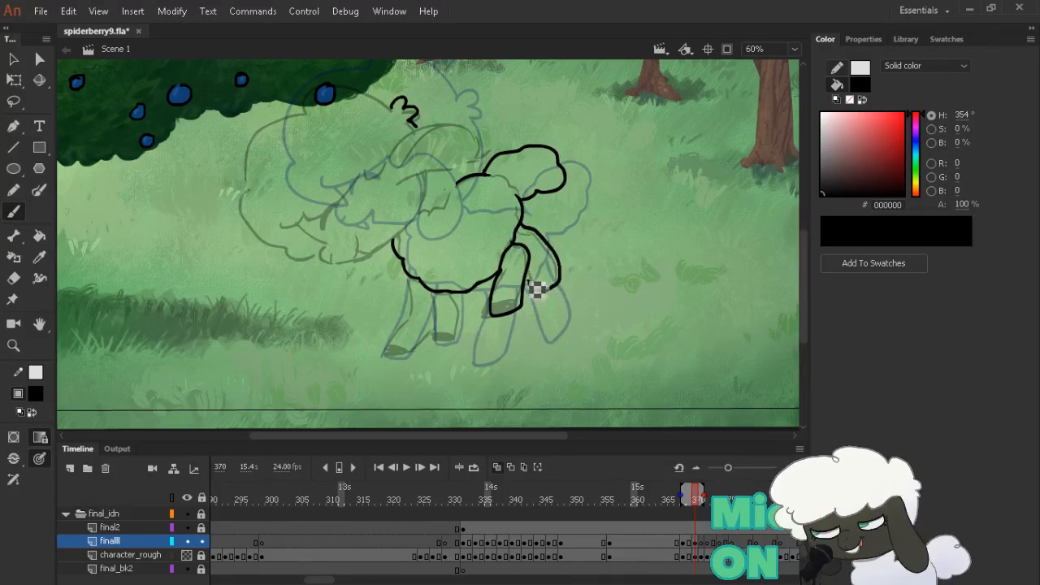
Ink the raised far hind leg behind the near one at frame 370 and compare with frame 368
{"action": "left_click_drag", "start_coordinate": [533, 290], "coordinate": [529, 274]}
{"action": "key", "text": "comma"}
{"action": "key", "text": "comma"}
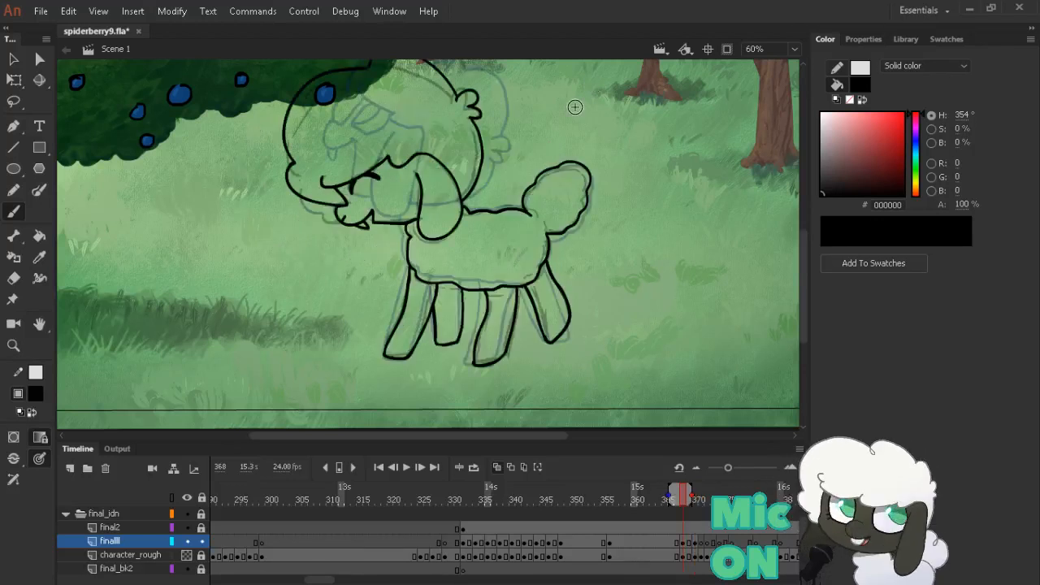
{"action": "key", "text": "period"}
{"action": "key", "text": "period"}
Ink both front legs below the belly over the rough at frame 370
{"action": "left_click_drag", "start_coordinate": [413, 296], "coordinate": [412, 278]}
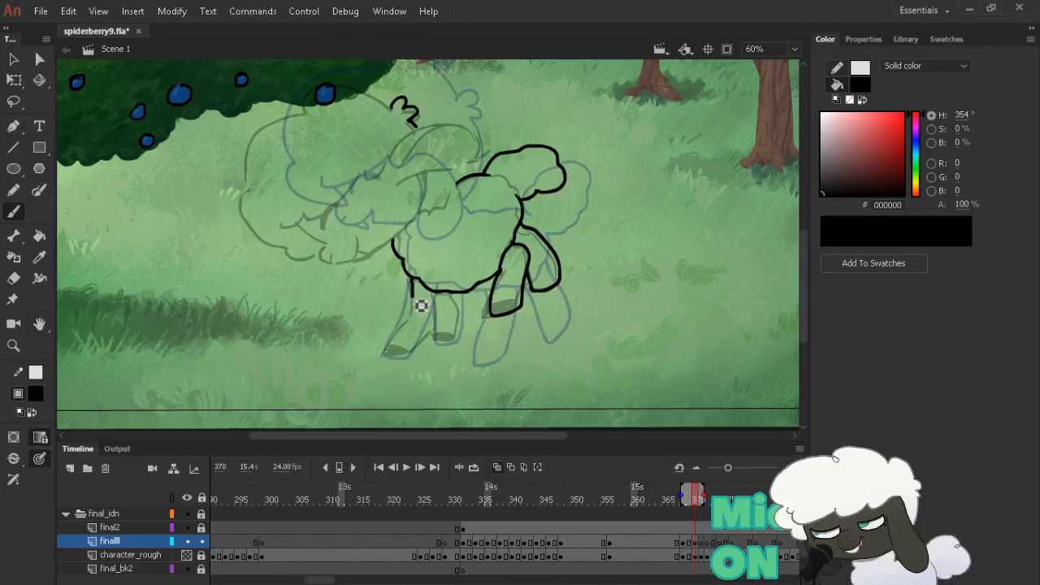
{"action": "mouse_move", "coordinate": [419, 317]}
{"action": "left_mouse_down"}
{"action": "mouse_move", "coordinate": [394, 364]}
{"action": "mouse_move", "coordinate": [412, 368]}
{"action": "mouse_move", "coordinate": [437, 348]}
{"action": "mouse_move", "coordinate": [448, 307]}
{"action": "left_mouse_up"}
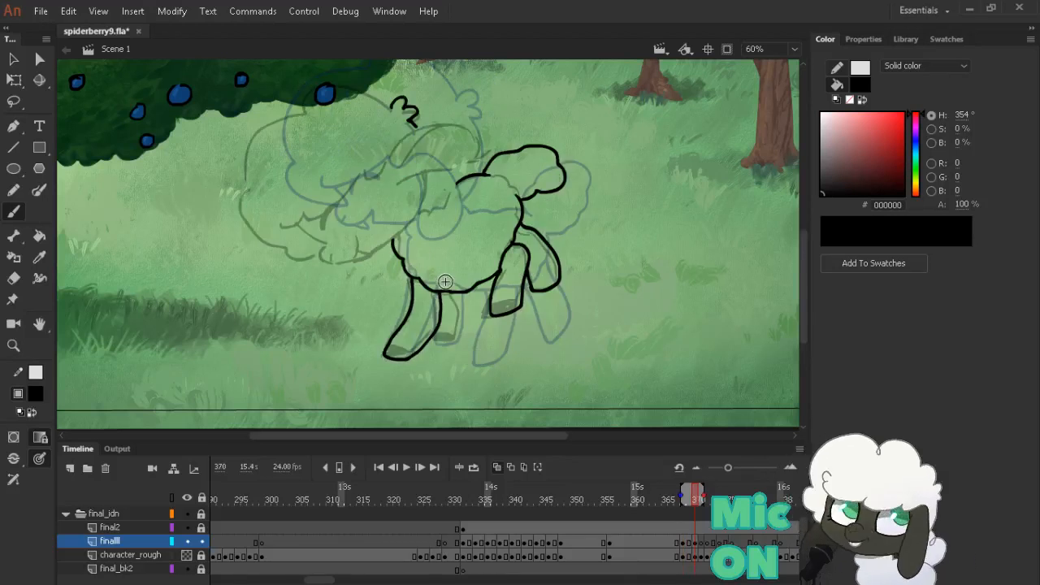
{"action": "mouse_move", "coordinate": [455, 293]}
{"action": "left_mouse_down"}
{"action": "mouse_move", "coordinate": [468, 348]}
{"action": "mouse_move", "coordinate": [436, 340]}
{"action": "left_mouse_up"}
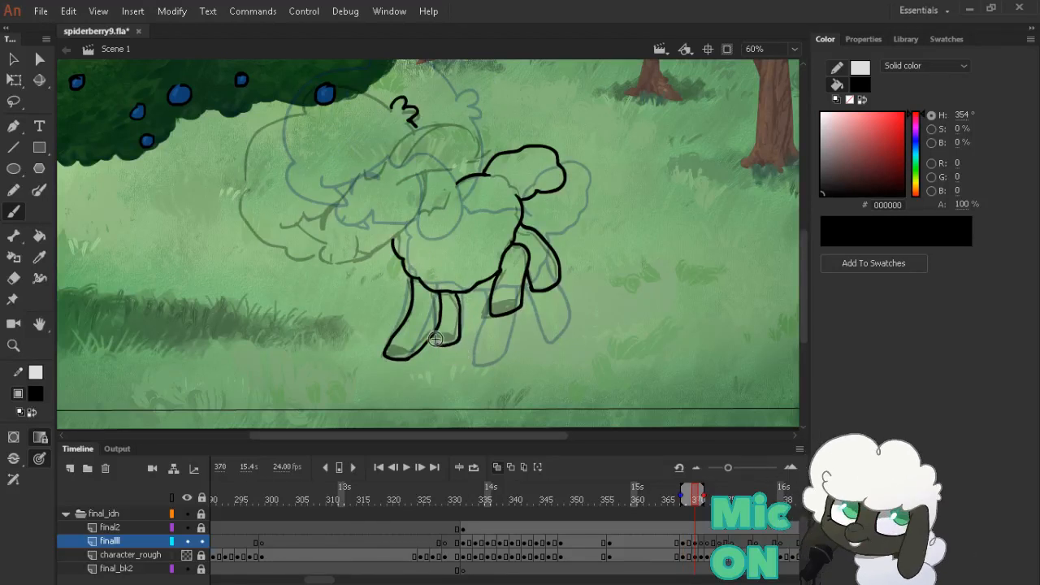
Review the earlier inked keyframes with the character_rough layer hidden and onion skinning turned off
{"action": "key", "text": "alt+comma"}
{"action": "key", "text": "alt+comma"}
{"action": "key", "text": "alt+comma"}
{"action": "key", "text": "alt+comma"}
{"action": "key", "text": "alt+comma"}
{"action": "key", "text": "alt+comma"}
{"action": "key", "text": "alt+comma"}
{"action": "key", "text": "alt+comma"}
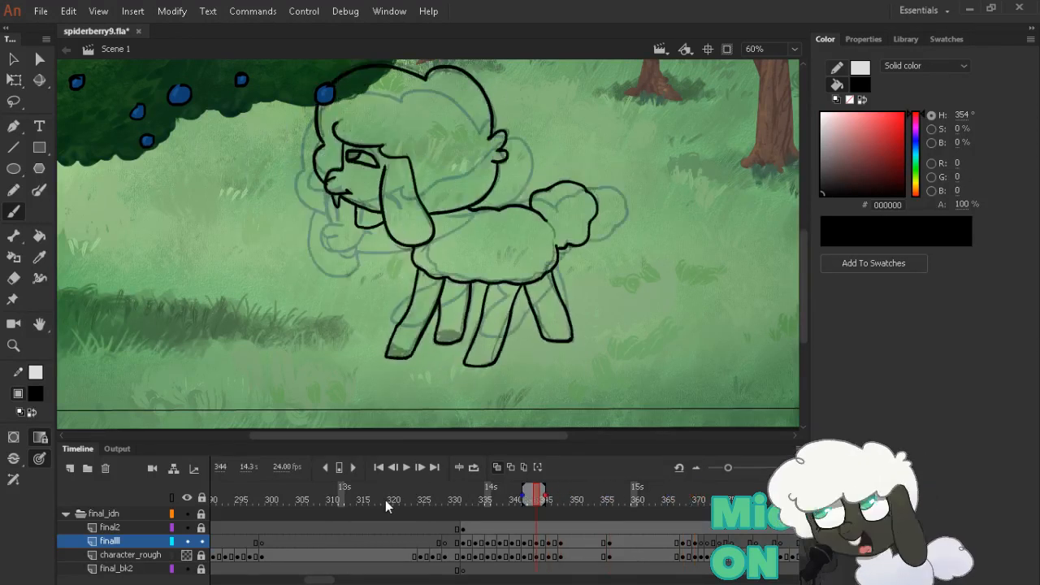
{"action": "left_click_drag", "start_coordinate": [685, 112], "coordinate": [657, 151]}
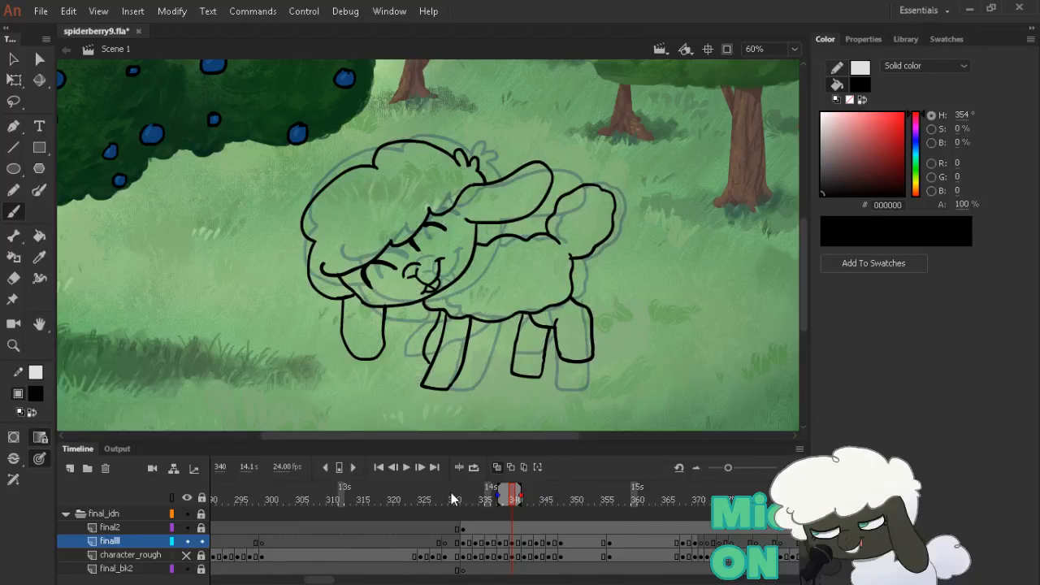
{"action": "left_click", "coordinate": [499, 465]}
{"action": "left_click_drag", "start_coordinate": [552, 360], "coordinate": [546, 378]}
Extend the loop range to about frame 374 and play the inked animation
{"action": "left_click", "coordinate": [477, 490]}
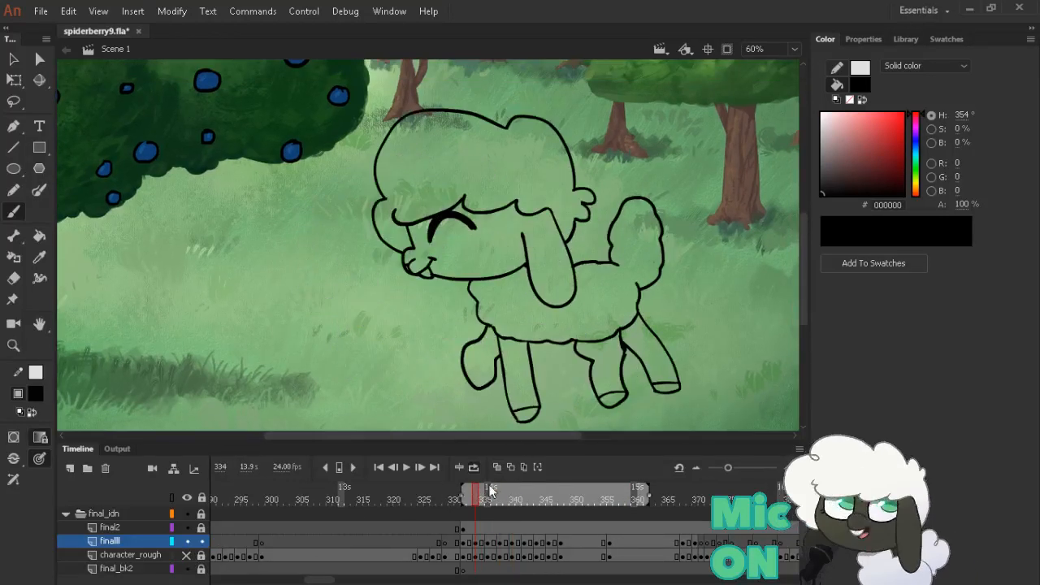
{"action": "left_click_drag", "start_coordinate": [671, 496], "coordinate": [722, 497]}
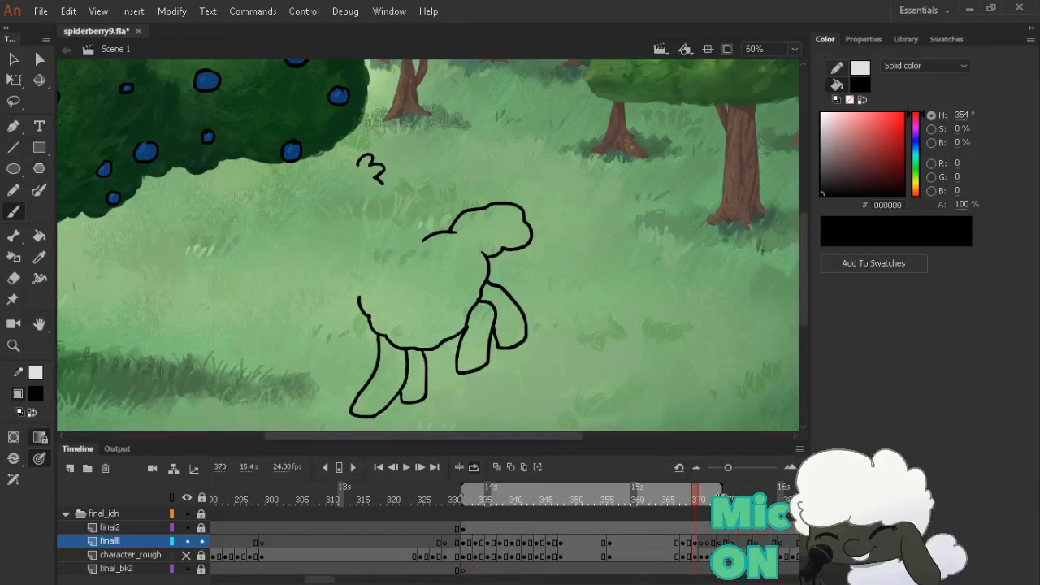
{"action": "left_click", "coordinate": [605, 498]}
{"action": "left_click_drag", "start_coordinate": [604, 499], "coordinate": [458, 487]}
{"action": "key", "text": "Return"}
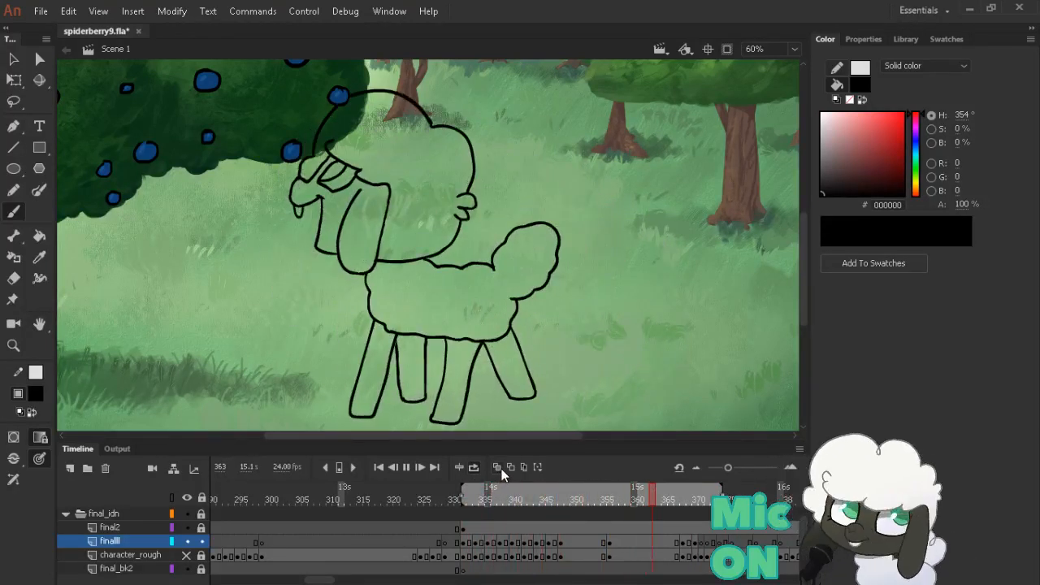
Extend the loop range to about frame 380 and replay the animation from frame 332
{"action": "left_click", "coordinate": [719, 490]}
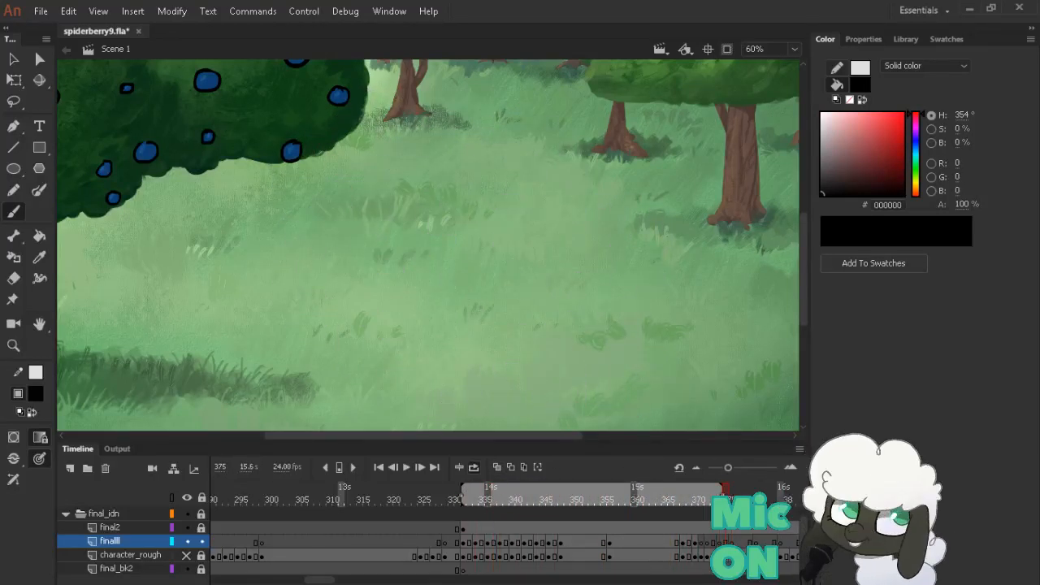
{"action": "left_click_drag", "start_coordinate": [723, 497], "coordinate": [462, 497]}
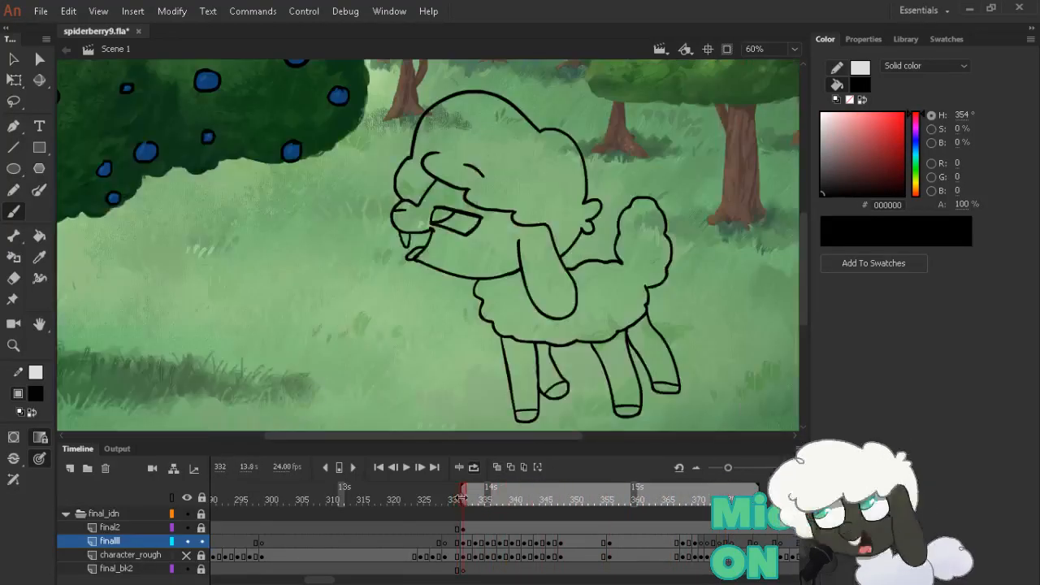
{"action": "key", "text": "Return"}
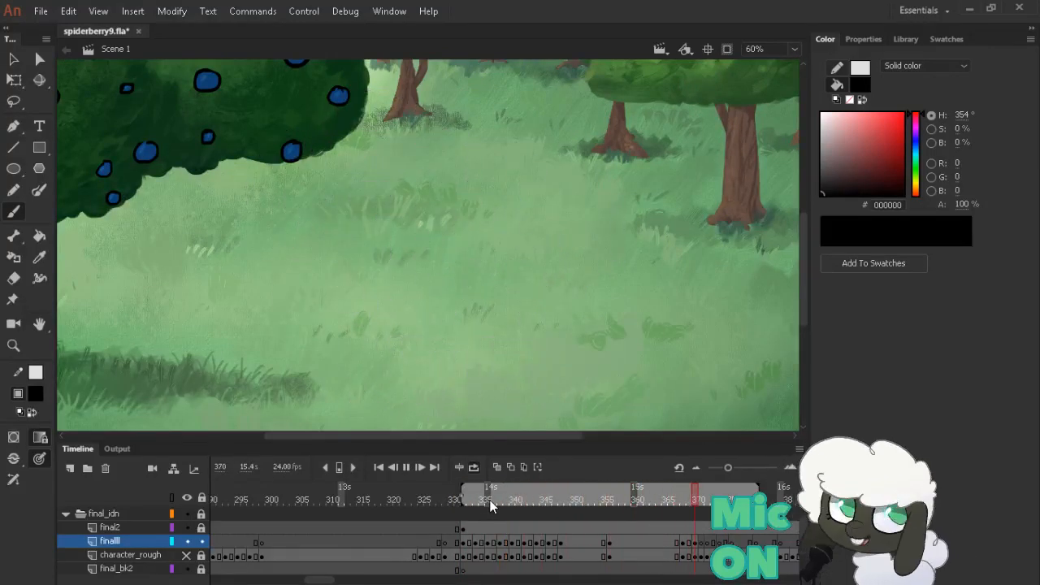
Stop playback at frame 336 and scrub through the inked sheep frames up to frame 367
{"action": "left_click", "coordinate": [489, 500]}
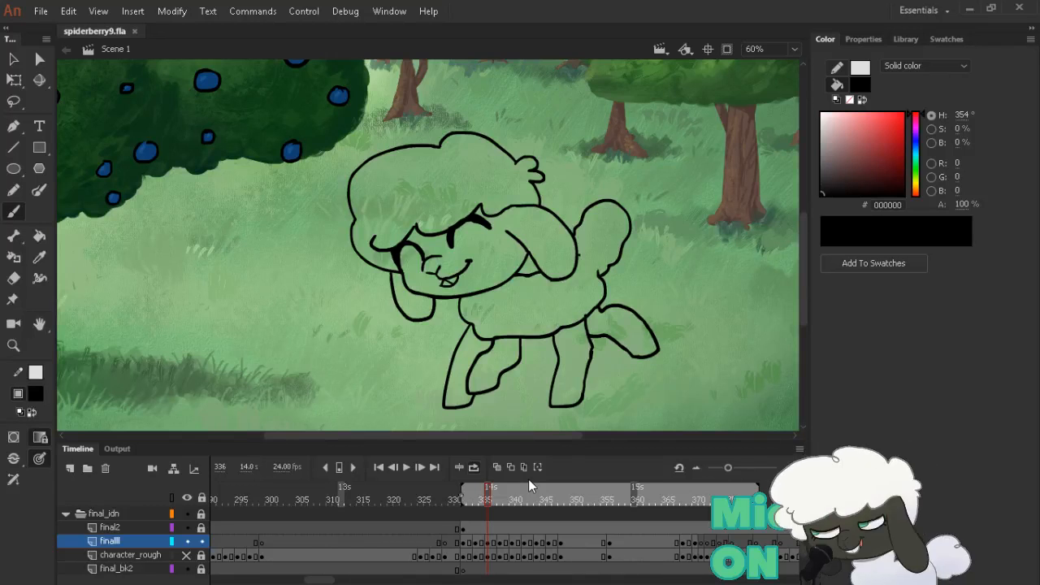
{"action": "left_click_drag", "start_coordinate": [596, 252], "coordinate": [585, 241]}
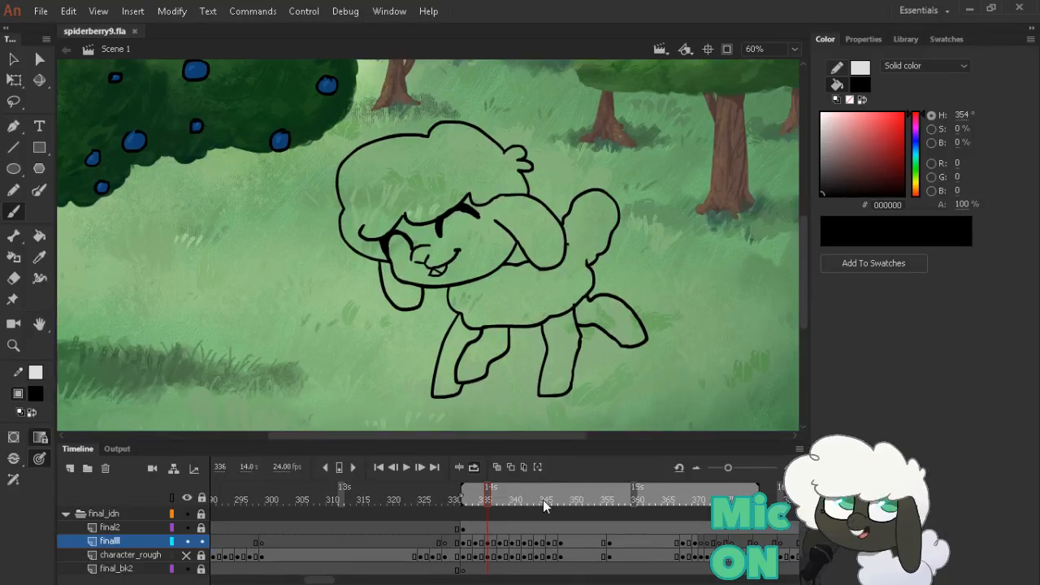
{"action": "left_click_drag", "start_coordinate": [543, 504], "coordinate": [676, 489]}
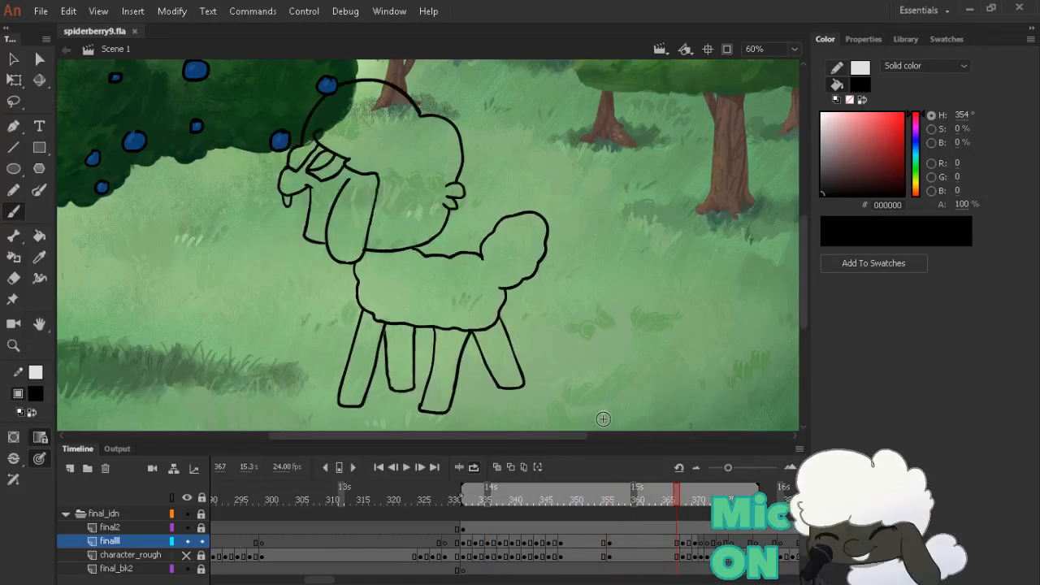
Go to frame 370, turn looping off and onion skinning on, and show the character_rough layer as a transparent guide
{"action": "key", "text": "period"}
{"action": "key", "text": "period"}
{"action": "key", "text": "period"}
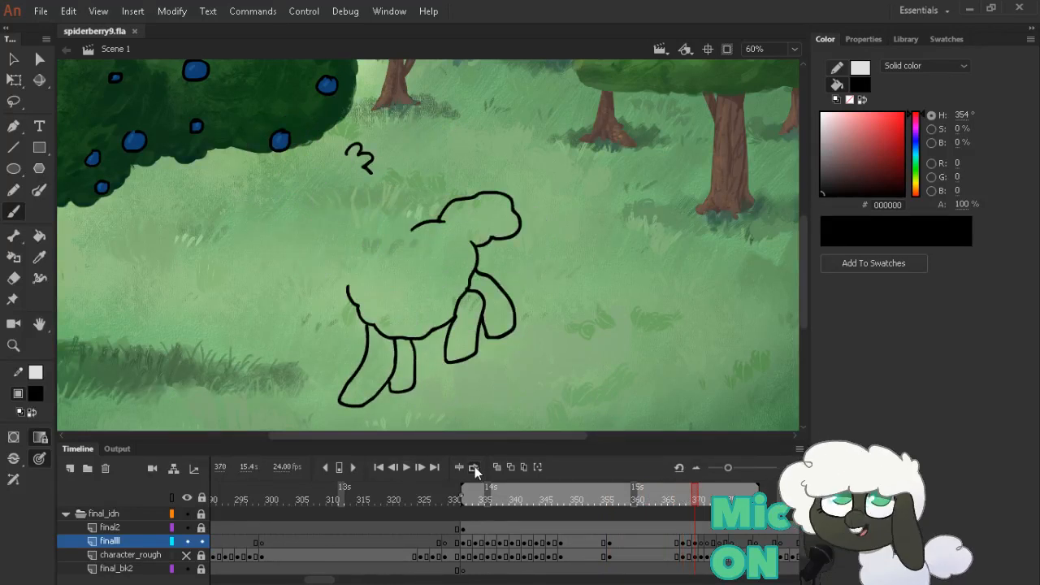
{"action": "left_click", "coordinate": [474, 468]}
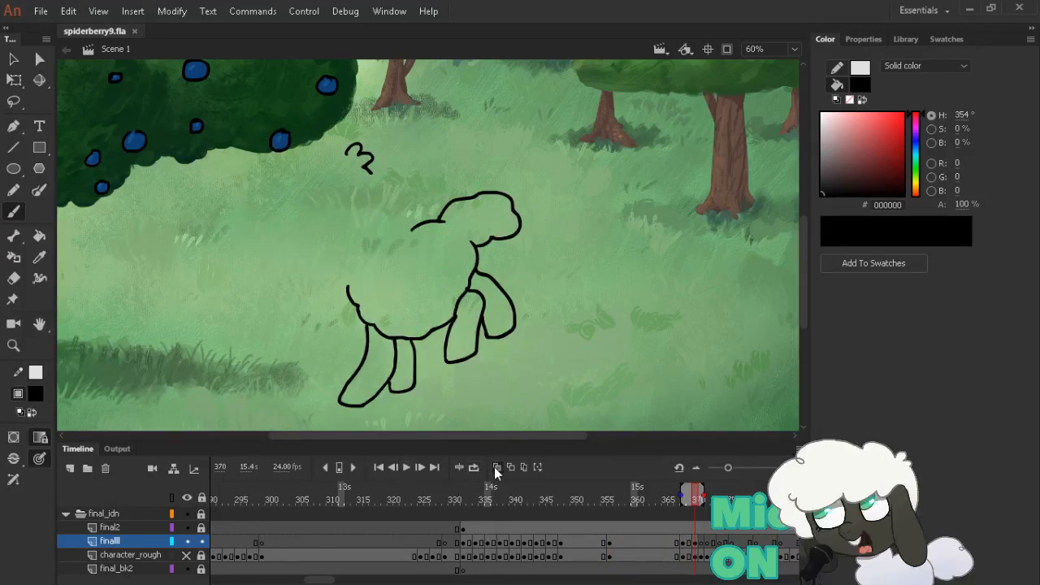
{"action": "left_click", "coordinate": [190, 556]}
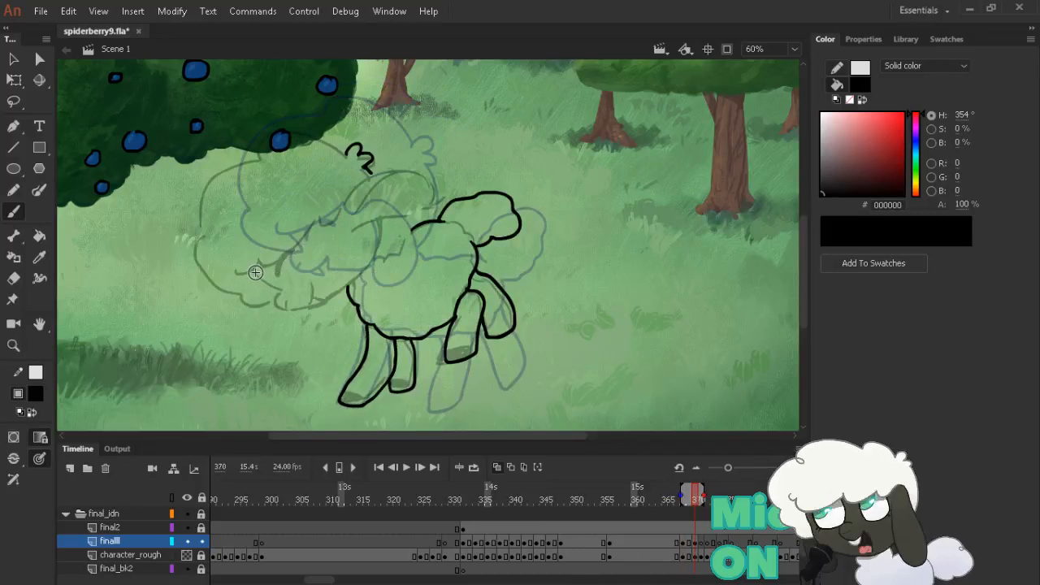
Ink the muzzle outline at the front of the sheep's lowered head over the rough at frame 370
{"action": "mouse_move", "coordinate": [255, 272]}
{"action": "left_mouse_down"}
{"action": "mouse_move", "coordinate": [287, 299]}
{"action": "mouse_move", "coordinate": [292, 320]}
{"action": "mouse_move", "coordinate": [316, 318]}
{"action": "mouse_move", "coordinate": [313, 283]}
{"action": "left_mouse_up"}
{"action": "key", "text": "ctrl+z"}
{"action": "mouse_move", "coordinate": [250, 274]}
{"action": "left_mouse_down"}
{"action": "mouse_move", "coordinate": [286, 299]}
{"action": "mouse_move", "coordinate": [286, 315]}
{"action": "mouse_move", "coordinate": [303, 320]}
{"action": "mouse_move", "coordinate": [314, 284]}
{"action": "left_mouse_up"}
Ink the curved cheek and jaw line between the muzzle and the neck, with the stage rotated for the stroke
{"action": "key", "text": "shift+space"}
{"action": "left_click_drag", "start_coordinate": [569, 115], "coordinate": [447, 434]}
{"action": "mouse_move", "coordinate": [467, 216]}
{"action": "left_mouse_down"}
{"action": "mouse_move", "coordinate": [469, 244]}
{"action": "mouse_move", "coordinate": [451, 173]}
{"action": "left_mouse_up"}
{"action": "key", "text": "ctrl+z"}
{"action": "left_click_drag", "start_coordinate": [478, 257], "coordinate": [453, 213]}
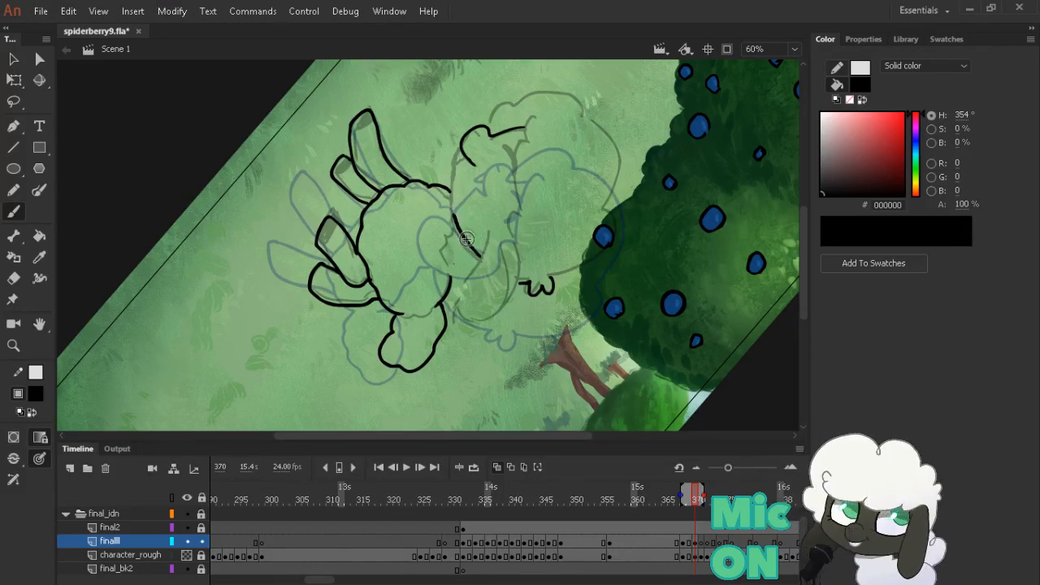
{"action": "key", "text": "ctrl+z"}
{"action": "mouse_move", "coordinate": [480, 259]}
{"action": "left_mouse_down"}
{"action": "mouse_move", "coordinate": [451, 199]}
{"action": "mouse_move", "coordinate": [461, 178]}
{"action": "left_mouse_up"}
{"action": "key", "text": "shift+space"}
{"action": "mouse_move", "coordinate": [643, 281]}
{"action": "left_mouse_down"}
{"action": "mouse_move", "coordinate": [682, 214]}
{"action": "mouse_move", "coordinate": [381, 139]}
{"action": "mouse_move", "coordinate": [391, 124]}
{"action": "mouse_move", "coordinate": [348, 143]}
{"action": "left_mouse_up"}
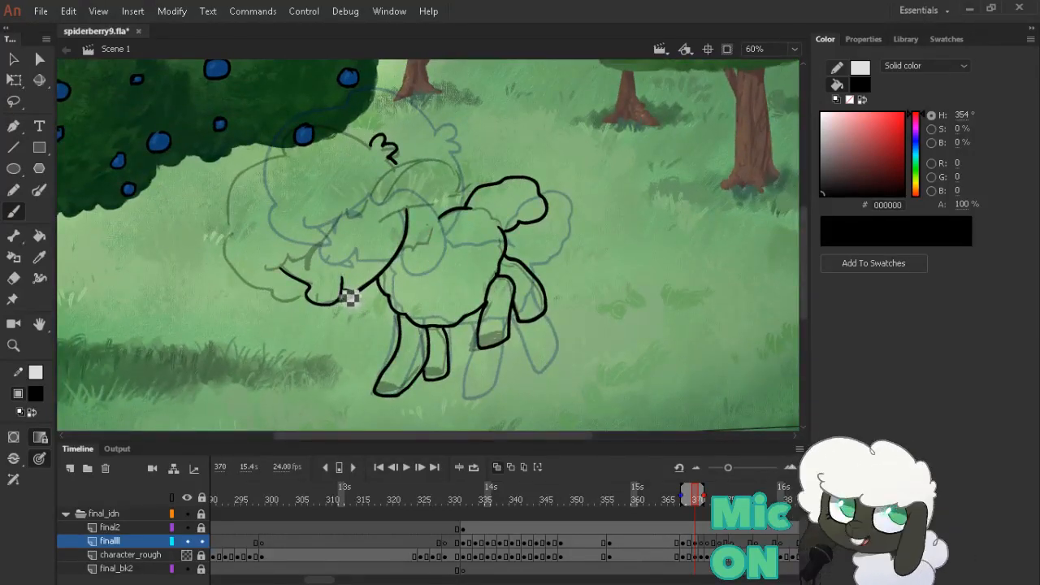
Ink the short mouth-corner mark where the muzzle meets the jaw line at frame 370
{"action": "left_click_drag", "start_coordinate": [339, 301], "coordinate": [344, 289]}
{"action": "key", "text": "e"}
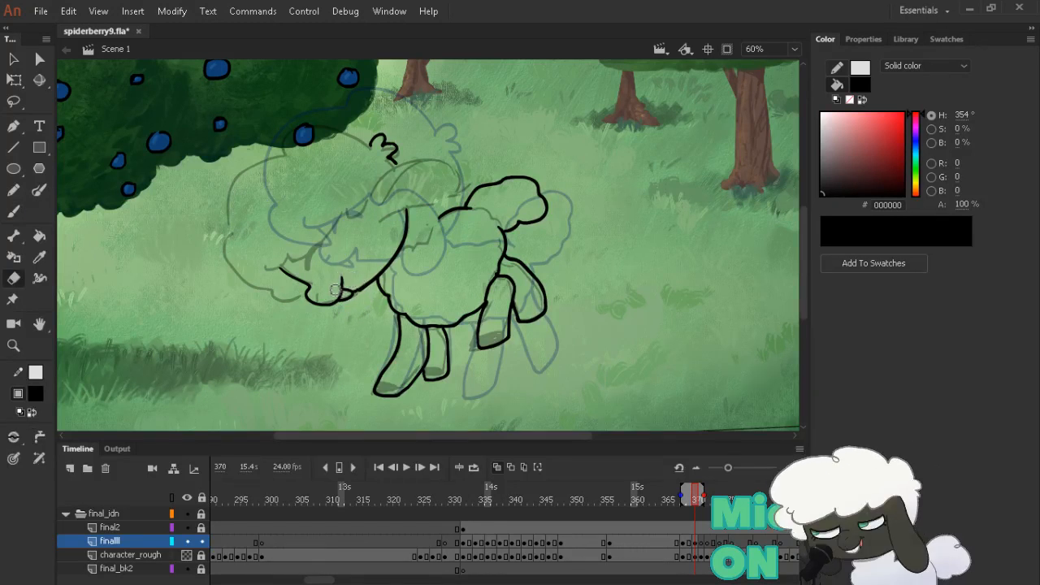
{"action": "key", "text": "b"}
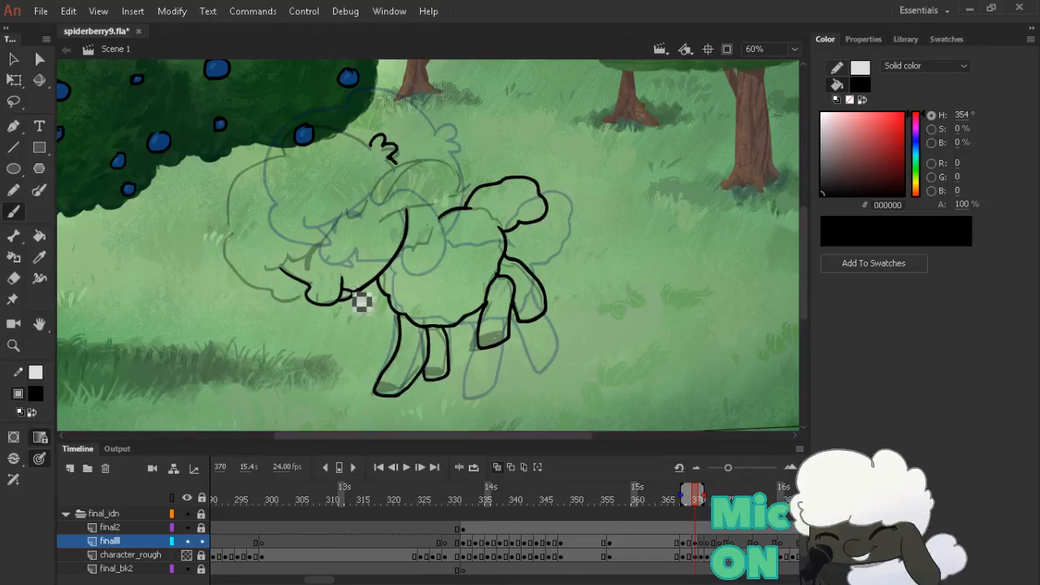
{"action": "key", "text": "e"}
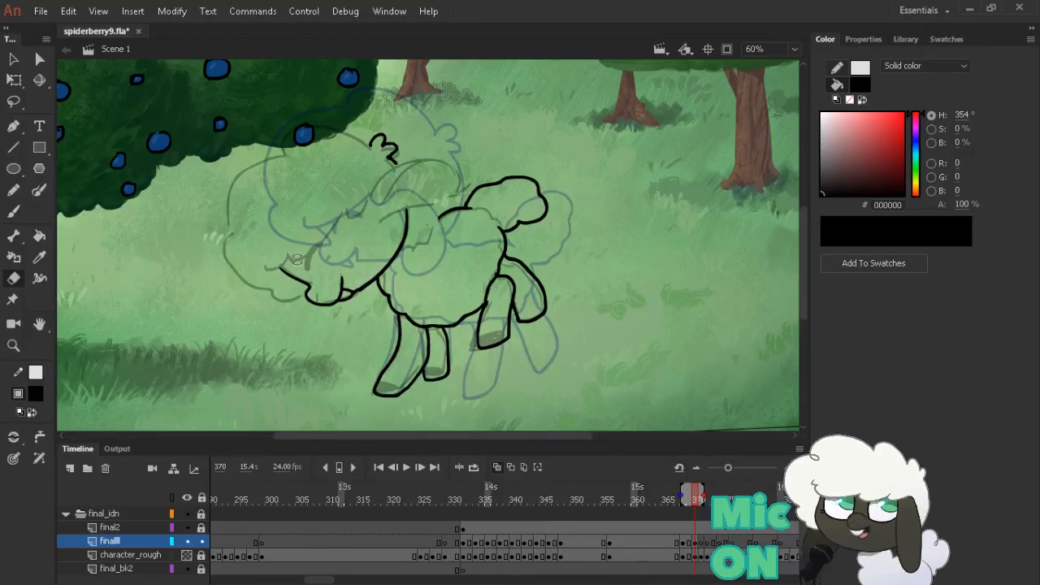
{"action": "key", "text": "b"}
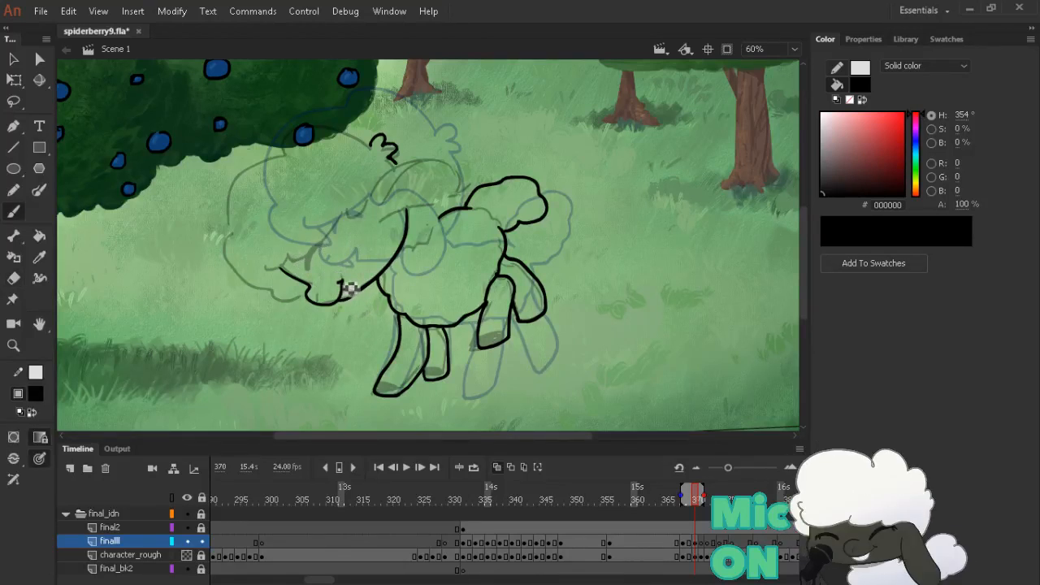
Check the preceding keyframes, then ink the front wool outline from the muzzle up around the forehead at frame 370
{"action": "key", "text": "alt+comma"}
{"action": "key", "text": "alt+comma"}
{"action": "key", "text": "alt+comma"}
{"action": "key", "text": "alt+period"}
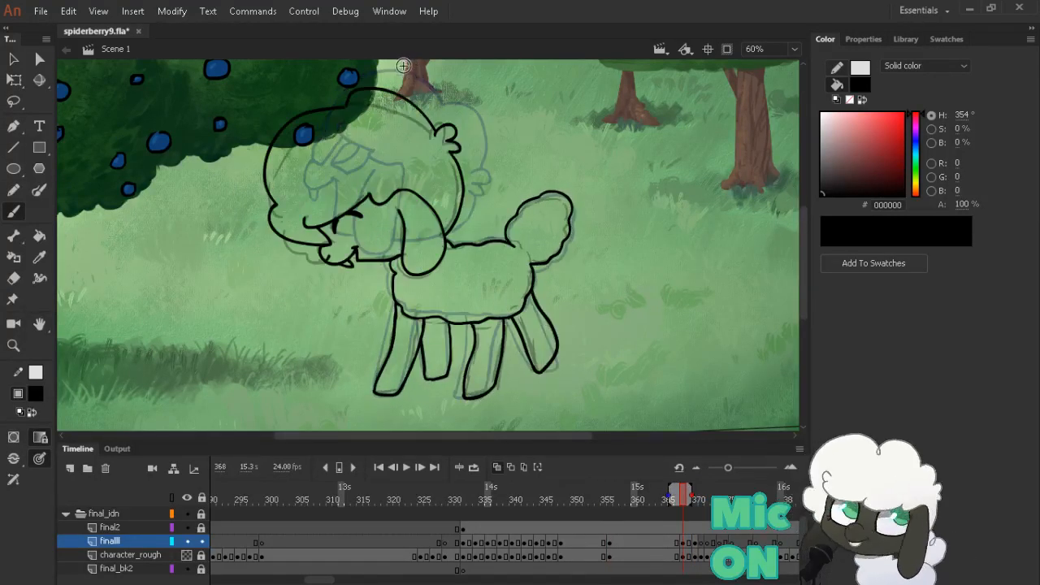
{"action": "key", "text": "alt+period"}
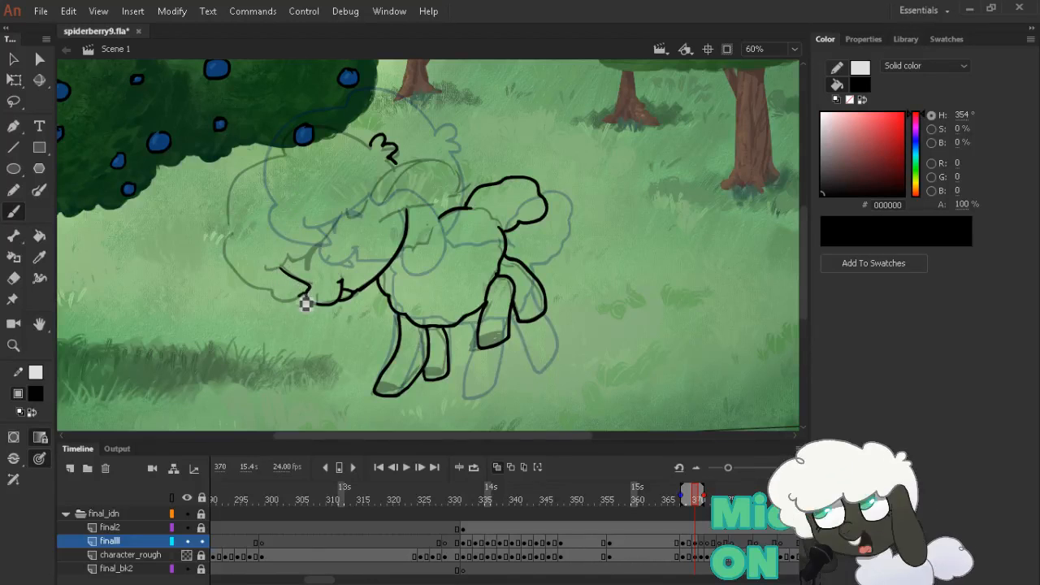
{"action": "mouse_move", "coordinate": [306, 287]}
{"action": "left_mouse_down"}
{"action": "mouse_move", "coordinate": [231, 277]}
{"action": "mouse_move", "coordinate": [220, 241]}
{"action": "mouse_move", "coordinate": [228, 206]}
{"action": "mouse_move", "coordinate": [247, 181]}
{"action": "mouse_move", "coordinate": [291, 160]}
{"action": "mouse_move", "coordinate": [251, 153]}
{"action": "mouse_move", "coordinate": [271, 158]}
{"action": "mouse_move", "coordinate": [249, 168]}
{"action": "mouse_move", "coordinate": [230, 146]}
{"action": "mouse_move", "coordinate": [267, 157]}
{"action": "mouse_move", "coordinate": [224, 166]}
{"action": "left_mouse_up"}
{"action": "key", "text": "e"}
{"action": "key", "text": "b"}
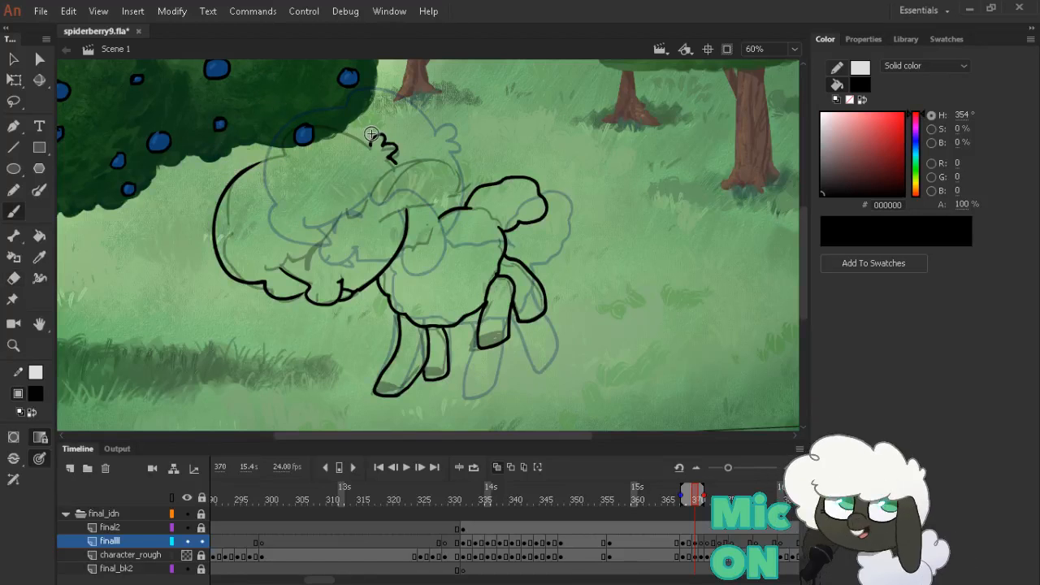
Ink the top wool curve from the head tuft to the forehead outline, and compare the head with frame 367
{"action": "mouse_move", "coordinate": [367, 143]}
{"action": "left_mouse_down"}
{"action": "mouse_move", "coordinate": [320, 133]}
{"action": "mouse_move", "coordinate": [282, 148]}
{"action": "left_mouse_up"}
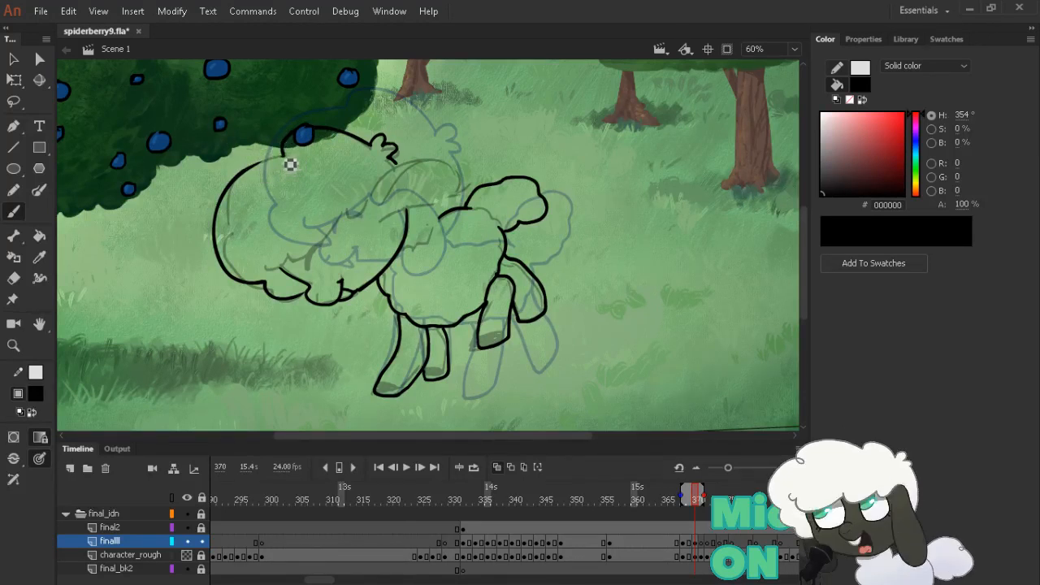
{"action": "left_click_drag", "start_coordinate": [290, 164], "coordinate": [262, 180]}
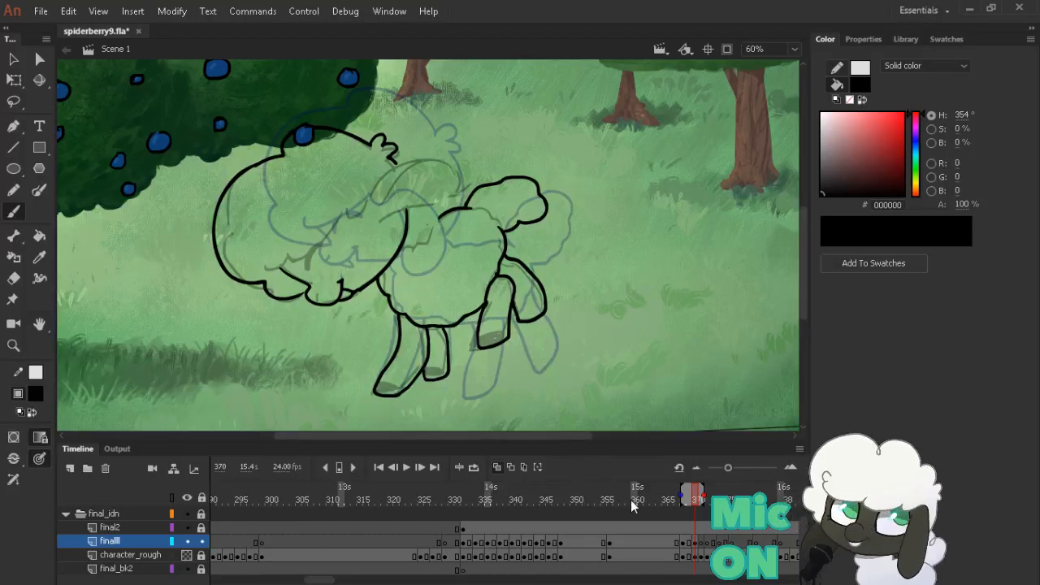
{"action": "left_click_drag", "start_coordinate": [694, 497], "coordinate": [537, 527]}
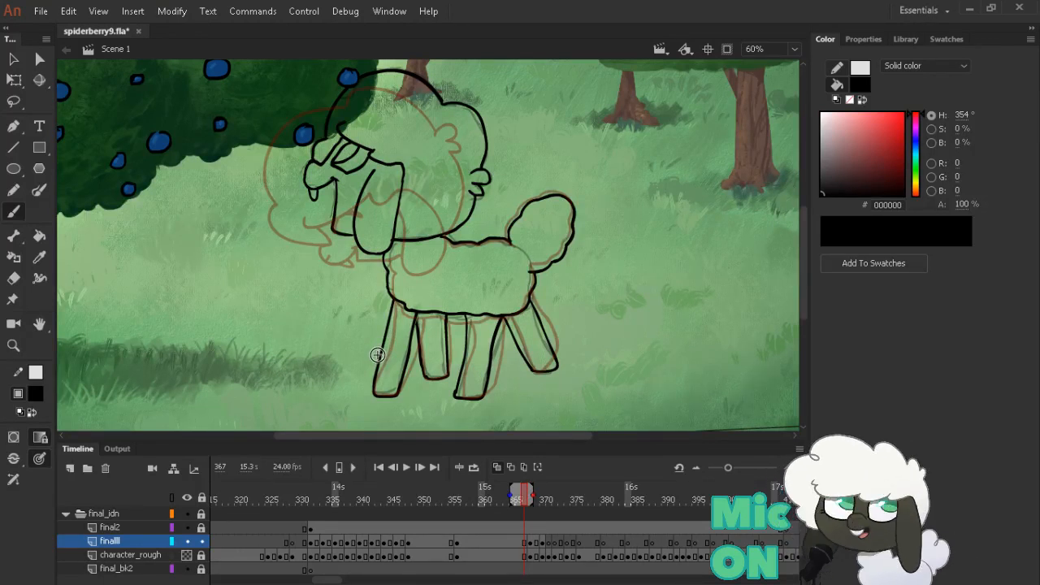
Go to frame 370 and trim the inside of the sheep's closed-eye stroke with the Eraser
{"action": "key", "text": "period"}
{"action": "key", "text": "period"}
{"action": "key", "text": "period"}
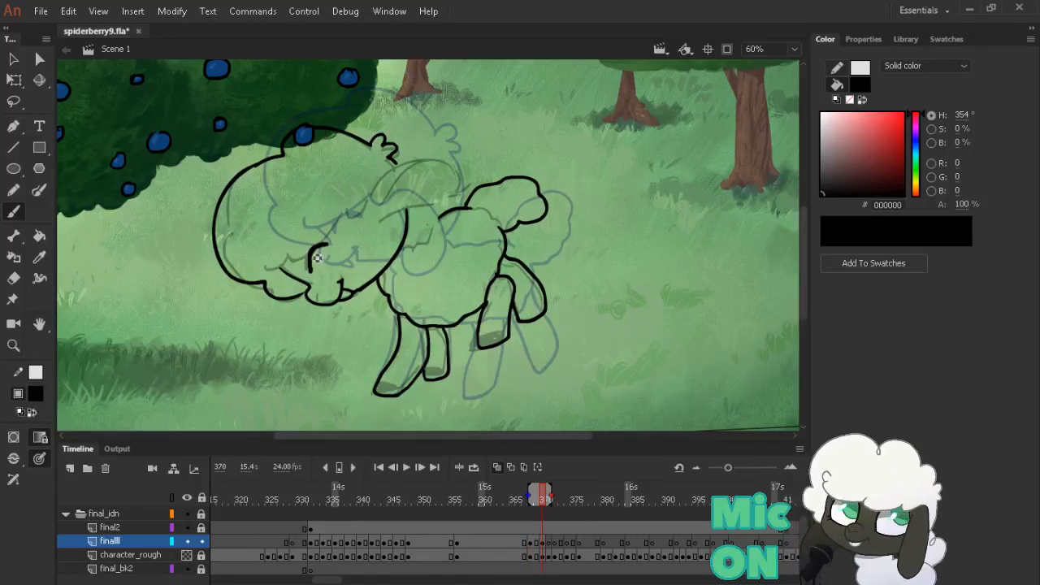
{"action": "key", "text": "e"}
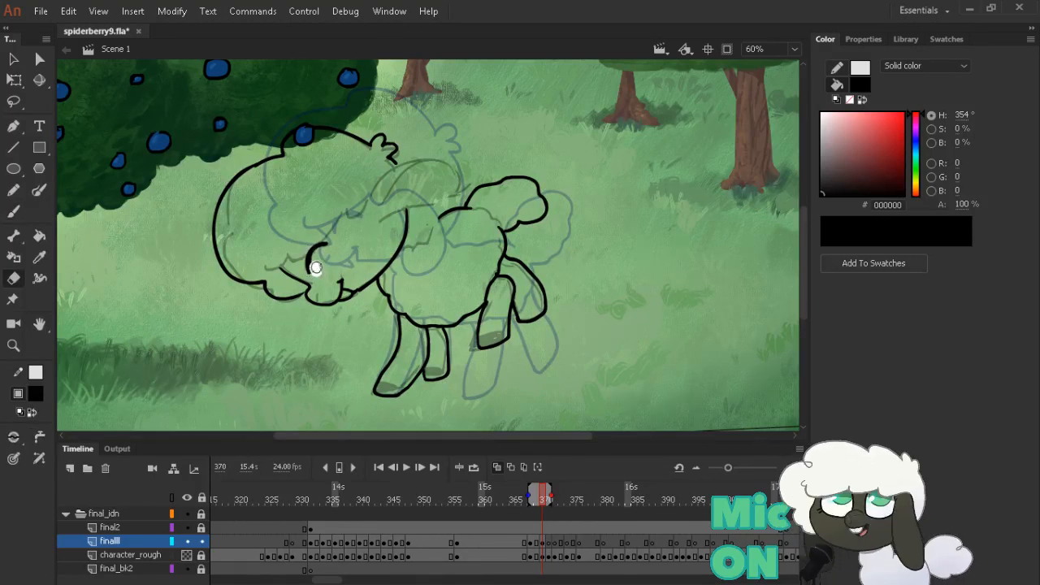
{"action": "left_click_drag", "start_coordinate": [316, 268], "coordinate": [310, 251]}
{"action": "key", "text": "b"}
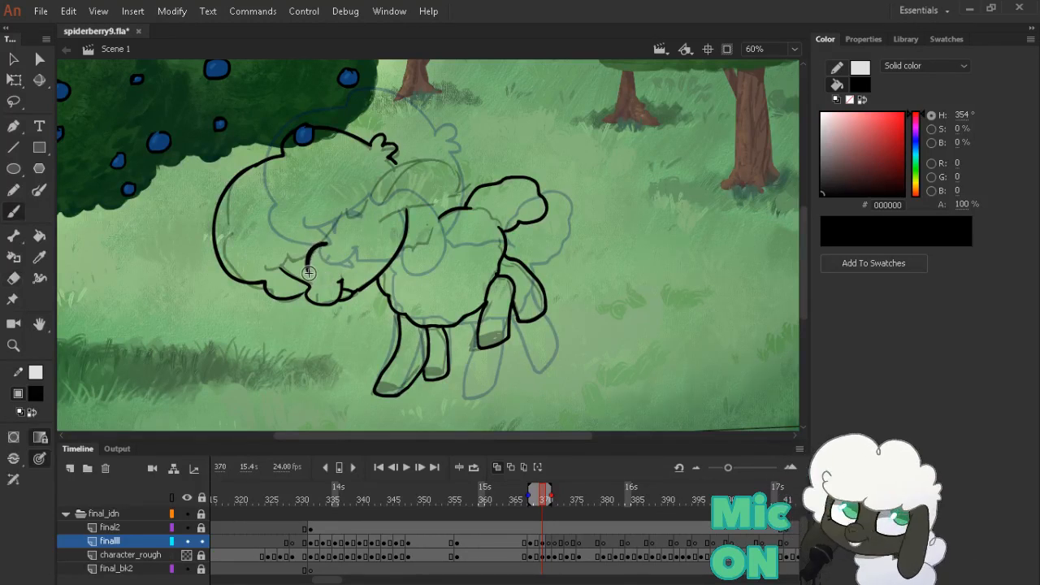
{"action": "key", "text": "comma"}
{"action": "key", "text": "comma"}
{"action": "key", "text": "period"}
{"action": "key", "text": "period"}
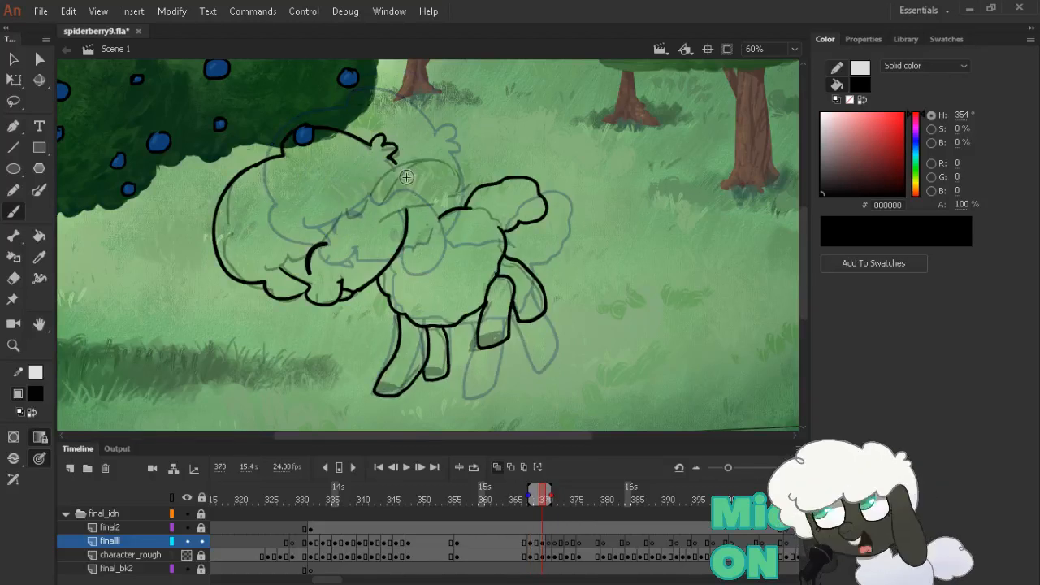
{"action": "left_click_drag", "start_coordinate": [369, 200], "coordinate": [422, 153]}
{"action": "key", "text": "ctrl+z"}
{"action": "mouse_move", "coordinate": [370, 199]}
{"action": "left_mouse_down"}
{"action": "mouse_move", "coordinate": [427, 160]}
{"action": "mouse_move", "coordinate": [464, 183]}
{"action": "mouse_move", "coordinate": [463, 208]}
{"action": "left_mouse_up"}
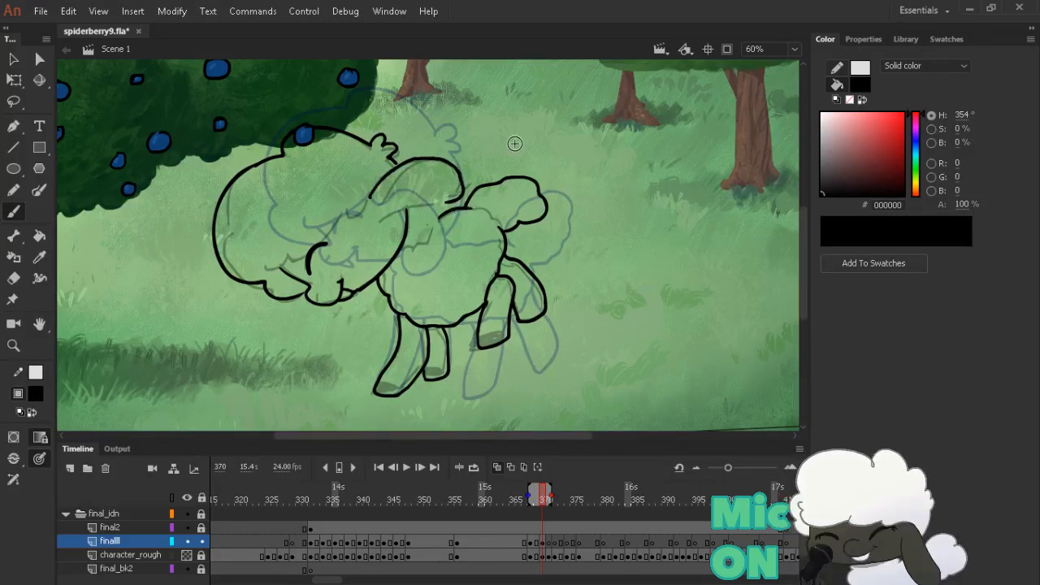
{"action": "key", "text": "shift+space"}
{"action": "mouse_move", "coordinate": [594, 149]}
{"action": "left_mouse_down"}
{"action": "mouse_move", "coordinate": [732, 183]}
{"action": "mouse_move", "coordinate": [576, 374]}
{"action": "left_mouse_up"}
{"action": "key", "text": "ctrl+z"}
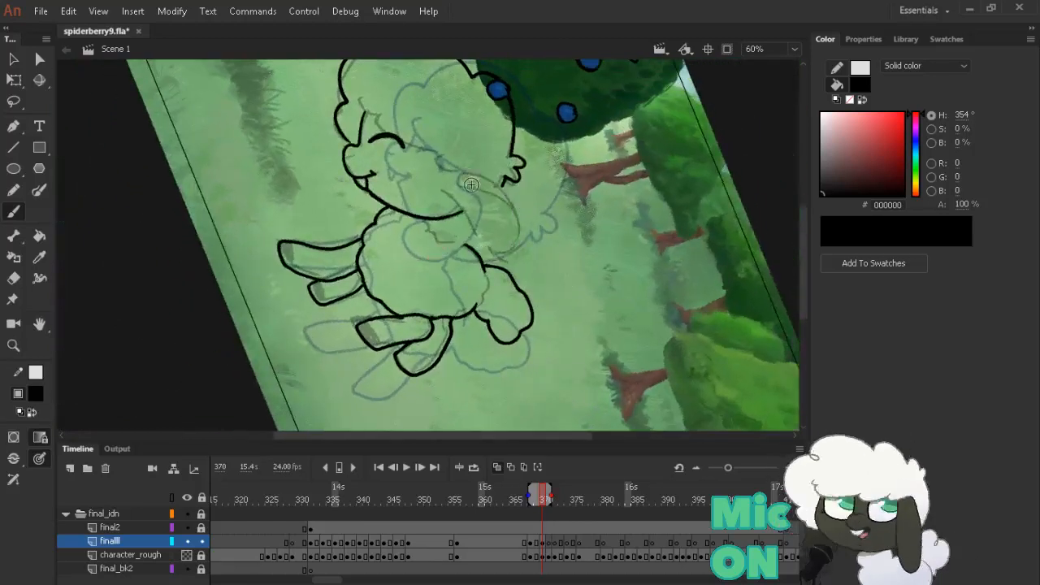
Ink both sides of the sheep's swept-back ear over the rough sketch on frame 370
{"action": "left_click_drag", "start_coordinate": [473, 176], "coordinate": [484, 185]}
{"action": "mouse_move", "coordinate": [508, 197]}
{"action": "left_mouse_down"}
{"action": "mouse_move", "coordinate": [529, 231]}
{"action": "mouse_move", "coordinate": [516, 262]}
{"action": "mouse_move", "coordinate": [490, 257]}
{"action": "mouse_move", "coordinate": [448, 192]}
{"action": "left_mouse_up"}
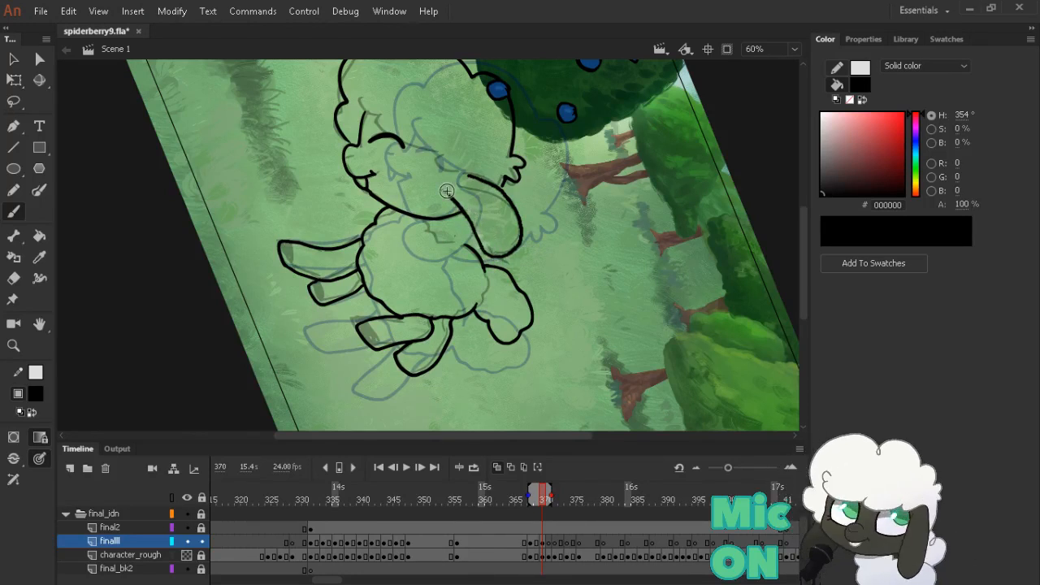
{"action": "key", "text": "shift+space"}
{"action": "mouse_move", "coordinate": [666, 254]}
{"action": "left_mouse_down"}
{"action": "mouse_move", "coordinate": [564, 70]}
{"action": "mouse_move", "coordinate": [499, 67]}
{"action": "left_mouse_up"}
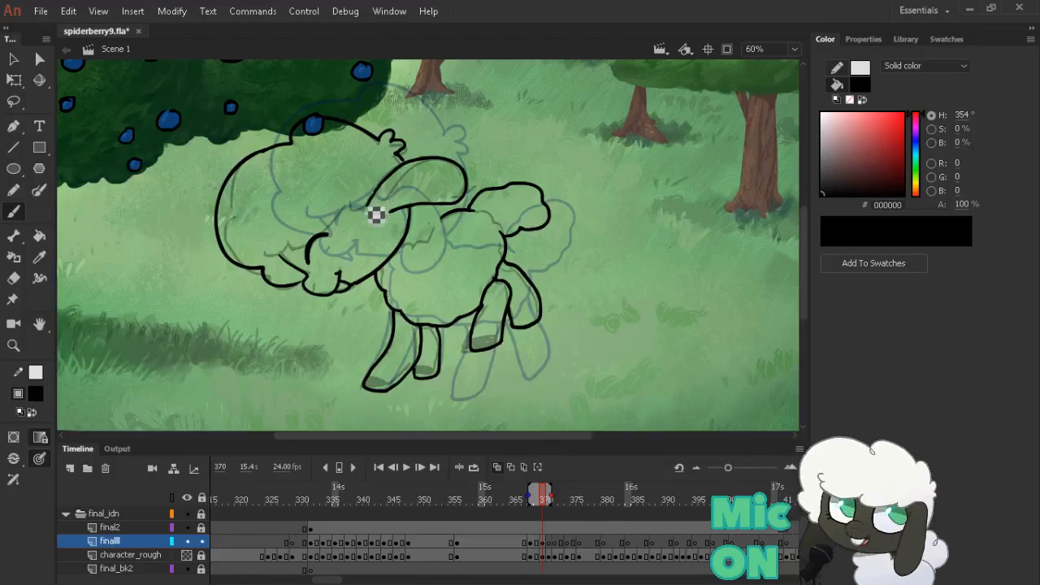
Flip repeatedly between frames 368 and 370 to compare the sheep's inked poses
{"action": "key", "text": "comma"}
{"action": "key", "text": "comma"}
{"action": "key", "text": "period"}
{"action": "key", "text": "period"}
{"action": "key", "text": "comma"}
{"action": "key", "text": "comma"}
{"action": "key", "text": "period"}
{"action": "key", "text": "period"}
{"action": "key", "text": "comma"}
{"action": "key", "text": "comma"}
{"action": "key", "text": "period"}
{"action": "key", "text": "period"}
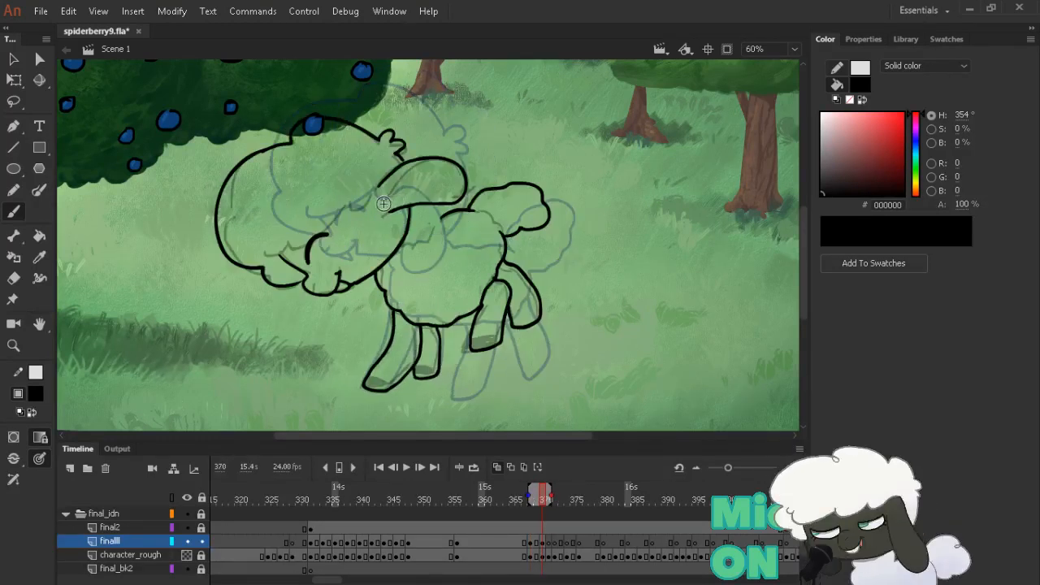
Ink the lower edge of the head wool from the ear base to the muzzle, and clean the overlap near the eye
{"action": "mouse_move", "coordinate": [379, 186]}
{"action": "left_mouse_down"}
{"action": "mouse_move", "coordinate": [361, 228]}
{"action": "mouse_move", "coordinate": [344, 208]}
{"action": "mouse_move", "coordinate": [327, 230]}
{"action": "mouse_move", "coordinate": [342, 211]}
{"action": "mouse_move", "coordinate": [345, 227]}
{"action": "mouse_move", "coordinate": [315, 258]}
{"action": "mouse_move", "coordinate": [261, 258]}
{"action": "left_mouse_up"}
{"action": "key", "text": "e"}
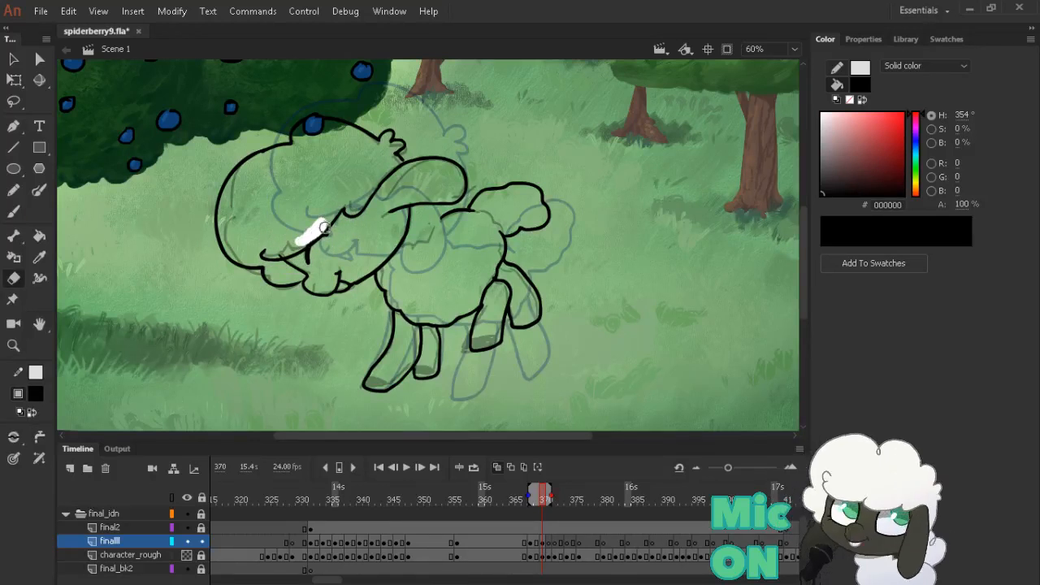
{"action": "left_click_drag", "start_coordinate": [323, 228], "coordinate": [327, 221]}
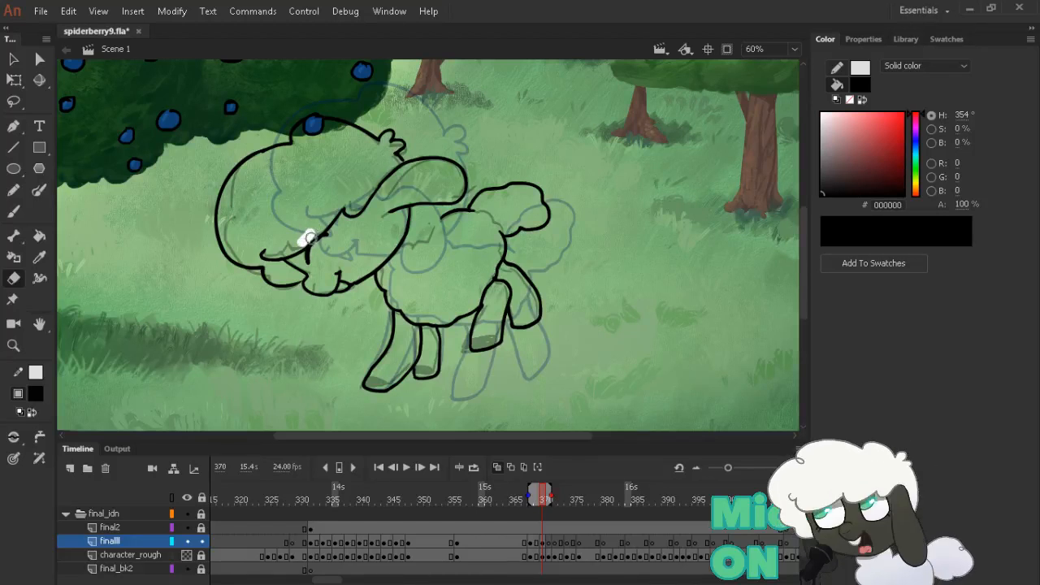
{"action": "key", "text": "b"}
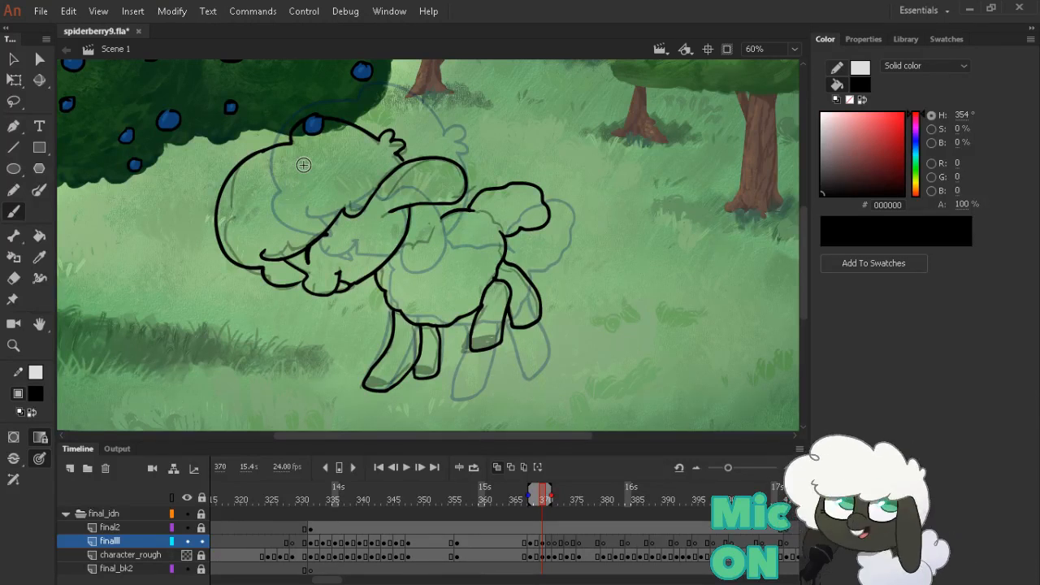
Extend the inked back line toward the neck on frame 370 and check it against the previous frame
{"action": "left_click_drag", "start_coordinate": [557, 204], "coordinate": [570, 182]}
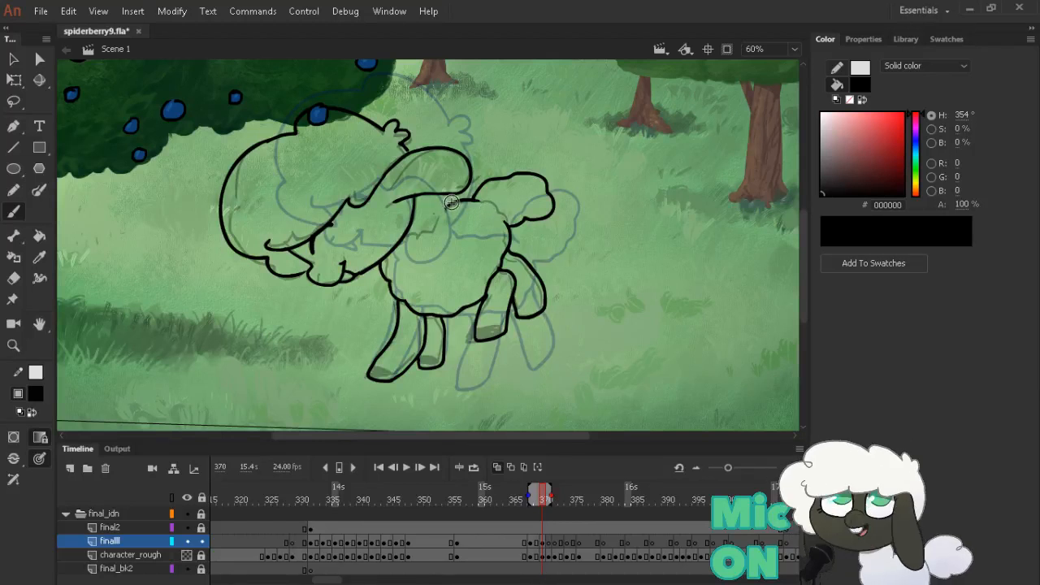
{"action": "key", "text": "comma"}
{"action": "key", "text": "period"}
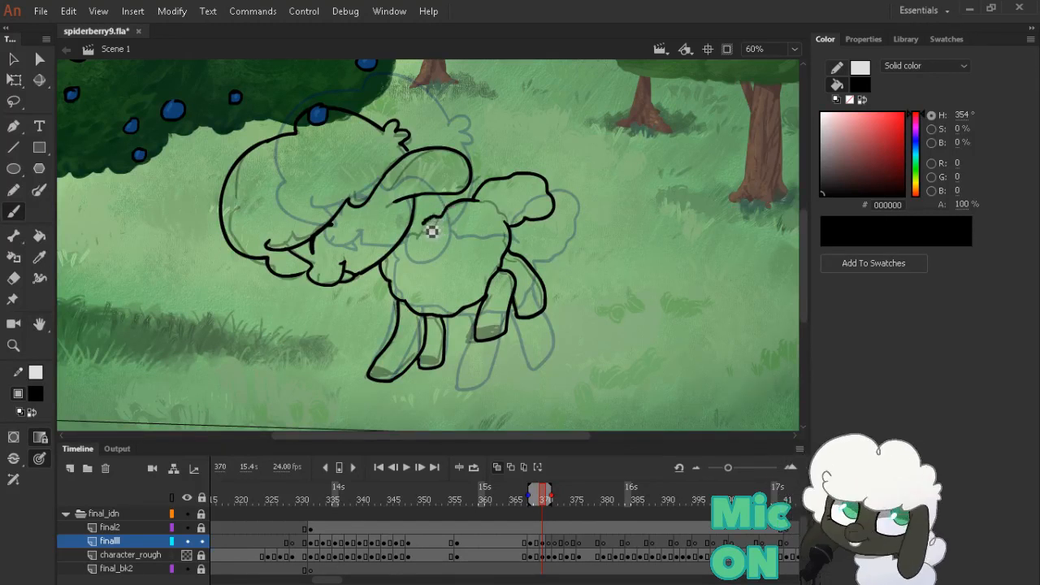
Advance to frame 371 and narrow the onion skin range to one preceding frame
{"action": "key", "text": "period"}
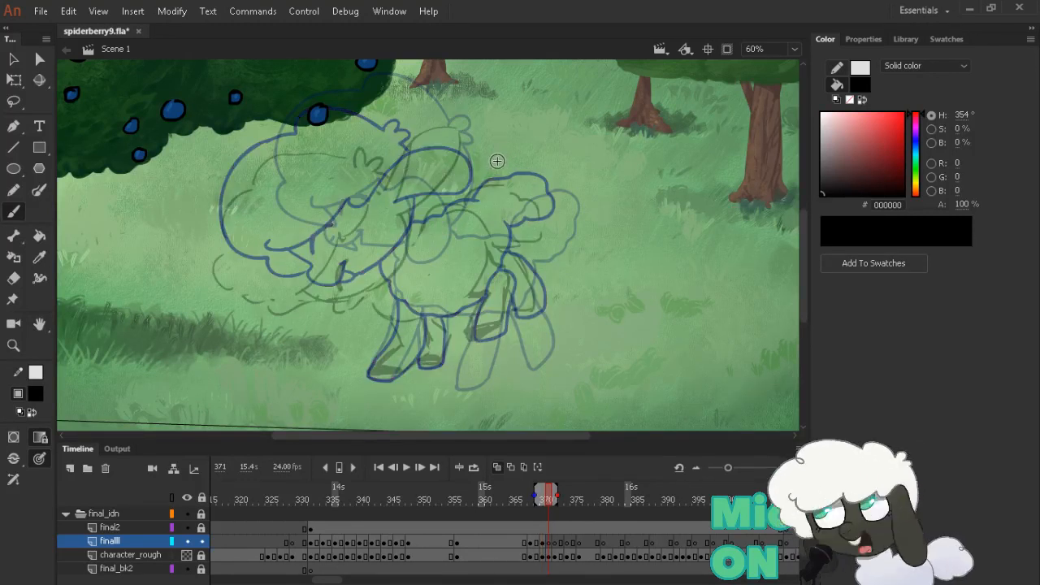
{"action": "key", "text": "comma"}
{"action": "key", "text": "period"}
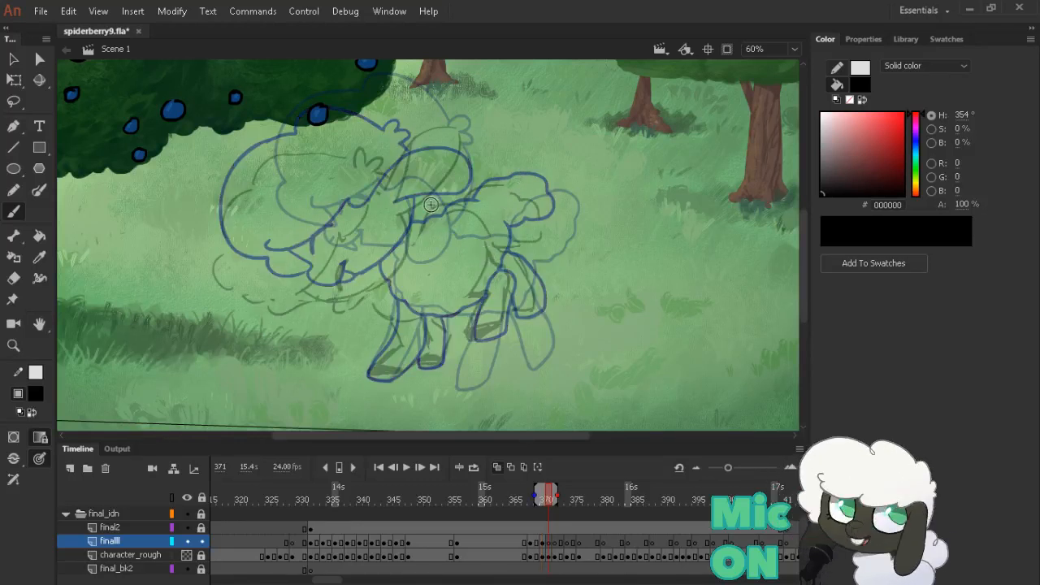
{"action": "left_click_drag", "start_coordinate": [546, 494], "coordinate": [548, 494]}
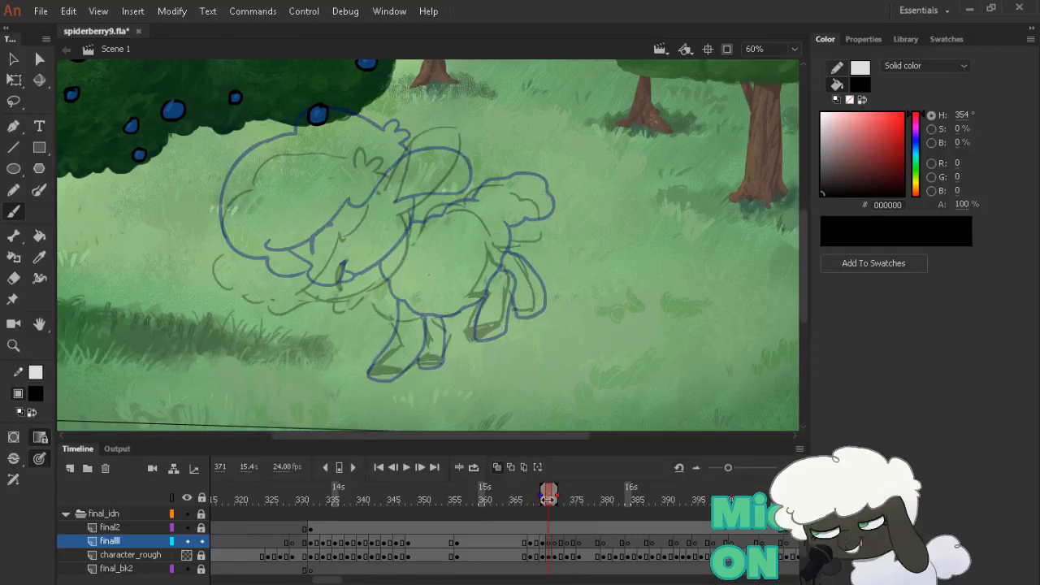
Ink the sheep's back and fluffy tail outline on frame 371, trimming the line where back and tail meet
{"action": "left_click_drag", "start_coordinate": [409, 228], "coordinate": [424, 220]}
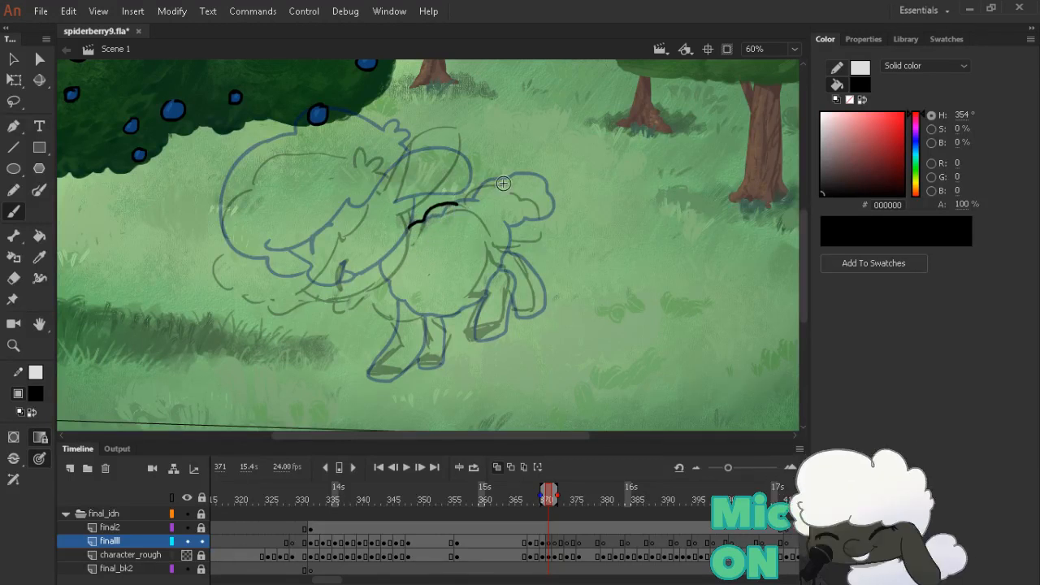
{"action": "key", "text": "comma"}
{"action": "key", "text": "period"}
{"action": "key", "text": "period"}
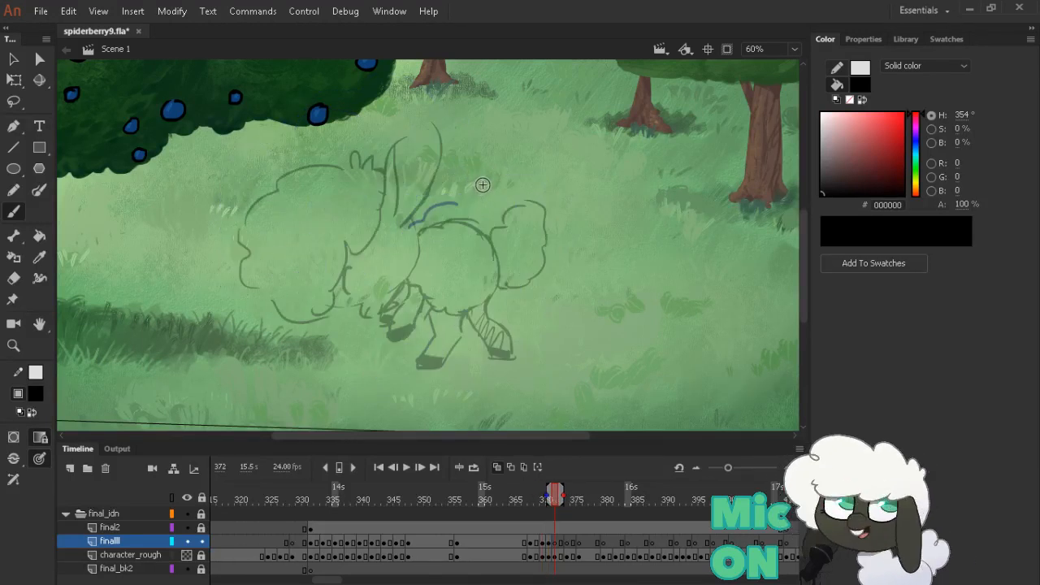
{"action": "key", "text": "comma"}
{"action": "key", "text": "comma"}
{"action": "key", "text": "period"}
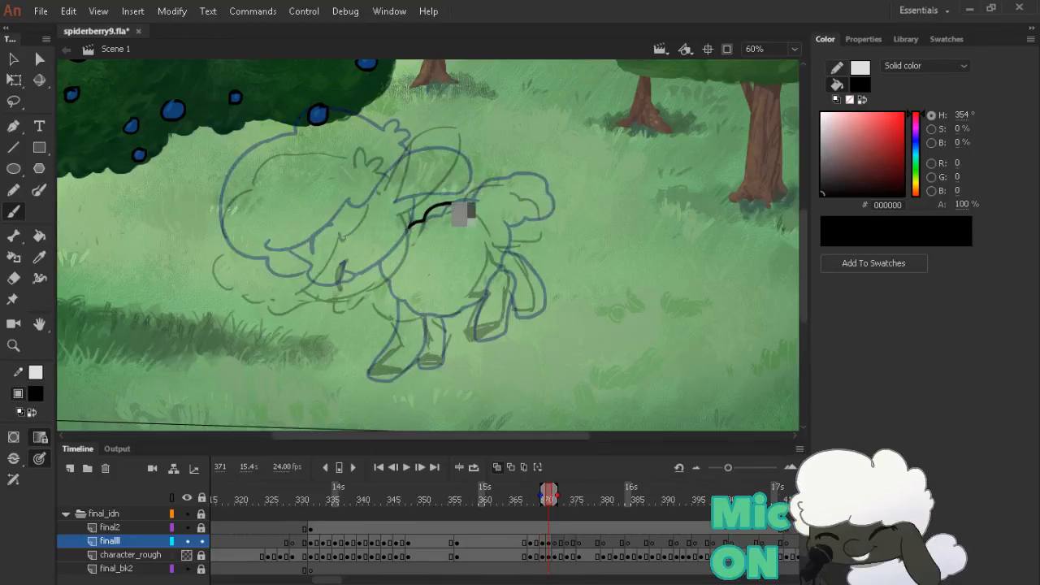
{"action": "mouse_move", "coordinate": [460, 204]}
{"action": "left_mouse_down"}
{"action": "mouse_move", "coordinate": [481, 190]}
{"action": "mouse_move", "coordinate": [511, 195]}
{"action": "mouse_move", "coordinate": [548, 232]}
{"action": "mouse_move", "coordinate": [538, 249]}
{"action": "mouse_move", "coordinate": [512, 255]}
{"action": "left_mouse_up"}
{"action": "key", "text": "e"}
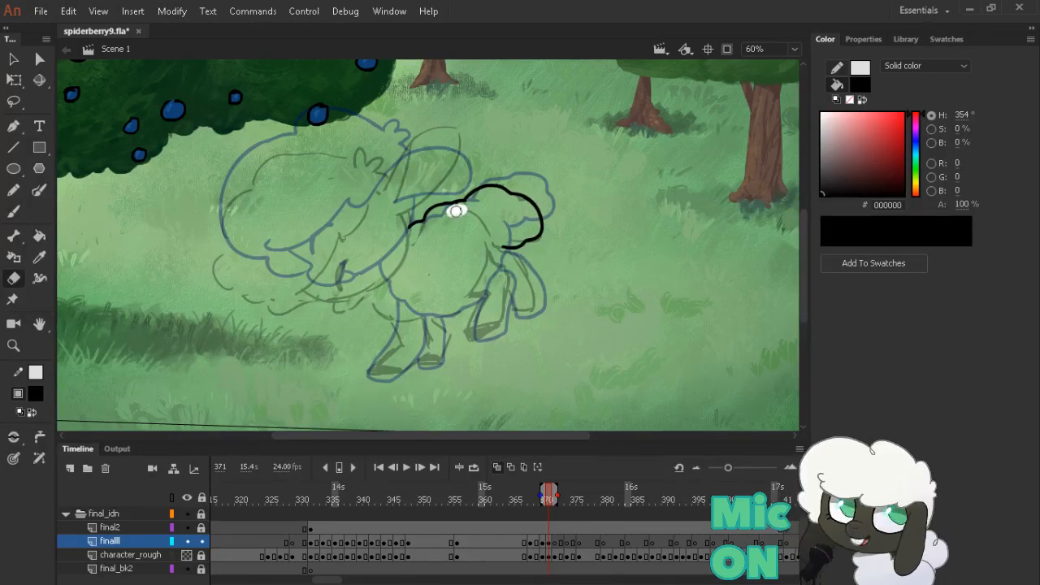
{"action": "left_click_drag", "start_coordinate": [455, 217], "coordinate": [456, 211]}
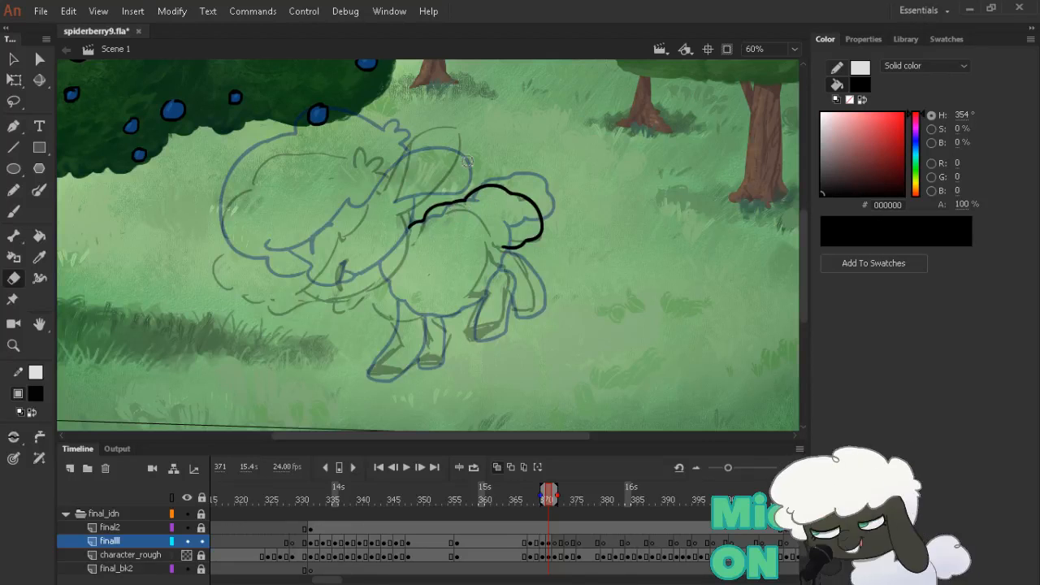
Ink the wool tuft and the outer head-wool outline around to the chin side on frame 371
{"action": "key", "text": "b"}
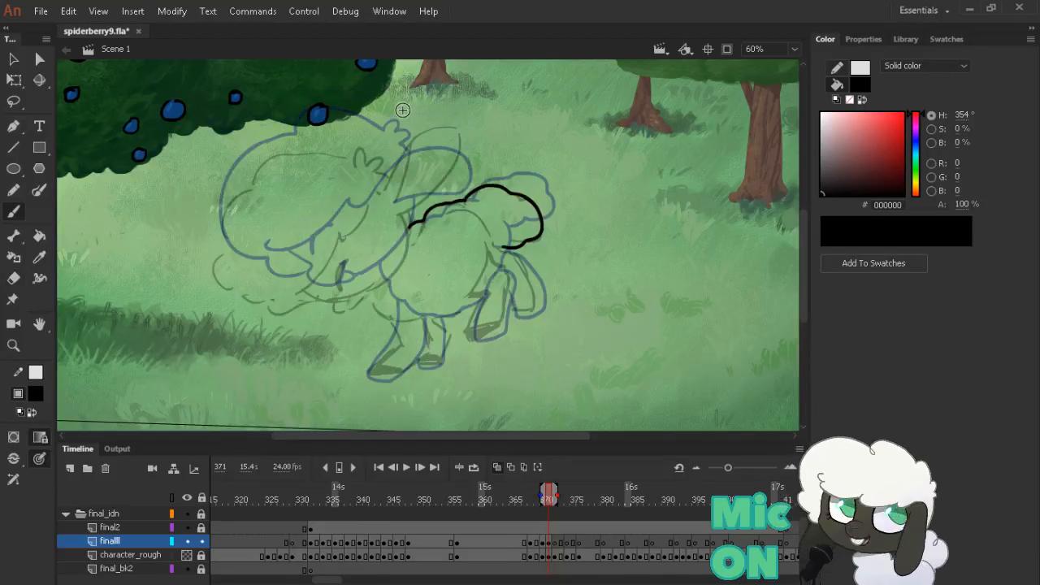
{"action": "mouse_move", "coordinate": [359, 160]}
{"action": "left_mouse_down"}
{"action": "mouse_move", "coordinate": [372, 153]}
{"action": "mouse_move", "coordinate": [370, 164]}
{"action": "mouse_move", "coordinate": [388, 173]}
{"action": "left_mouse_up"}
{"action": "key", "text": "ctrl+z"}
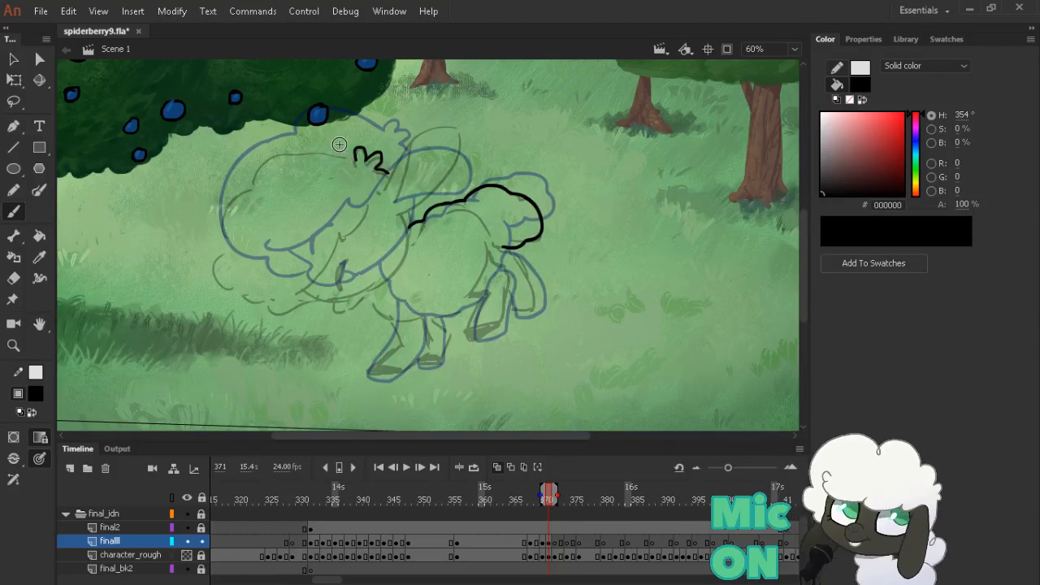
{"action": "mouse_move", "coordinate": [359, 164]}
{"action": "left_mouse_down"}
{"action": "mouse_move", "coordinate": [286, 160]}
{"action": "mouse_move", "coordinate": [247, 188]}
{"action": "left_mouse_up"}
{"action": "key", "text": "ctrl+z"}
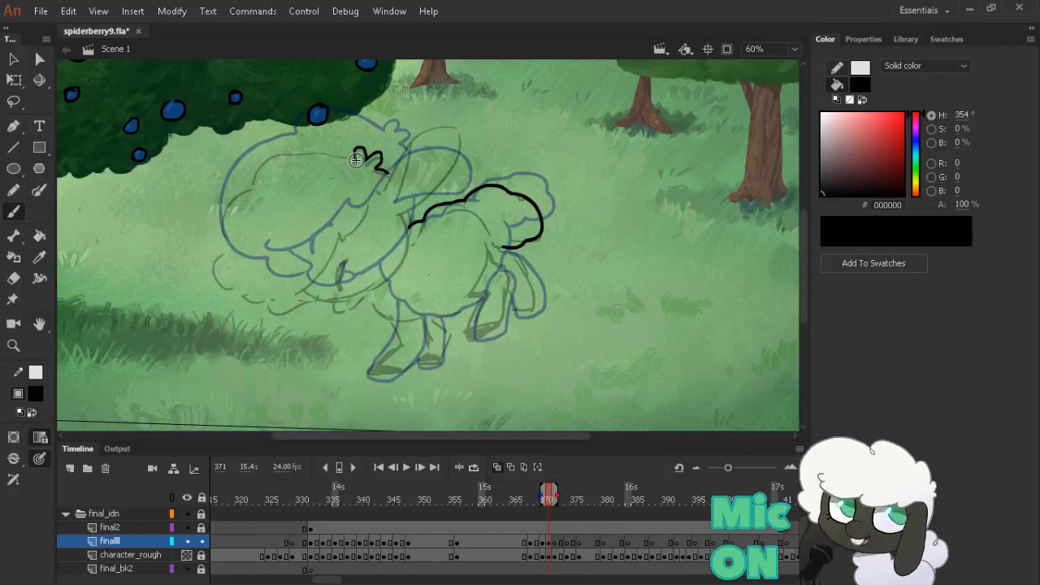
{"action": "mouse_move", "coordinate": [357, 163]}
{"action": "left_mouse_down"}
{"action": "mouse_move", "coordinate": [295, 161]}
{"action": "mouse_move", "coordinate": [265, 175]}
{"action": "mouse_move", "coordinate": [223, 249]}
{"action": "mouse_move", "coordinate": [226, 281]}
{"action": "mouse_move", "coordinate": [247, 304]}
{"action": "mouse_move", "coordinate": [282, 310]}
{"action": "mouse_move", "coordinate": [295, 325]}
{"action": "mouse_move", "coordinate": [333, 301]}
{"action": "left_mouse_up"}
{"action": "key", "text": "e"}
{"action": "key", "text": "b"}
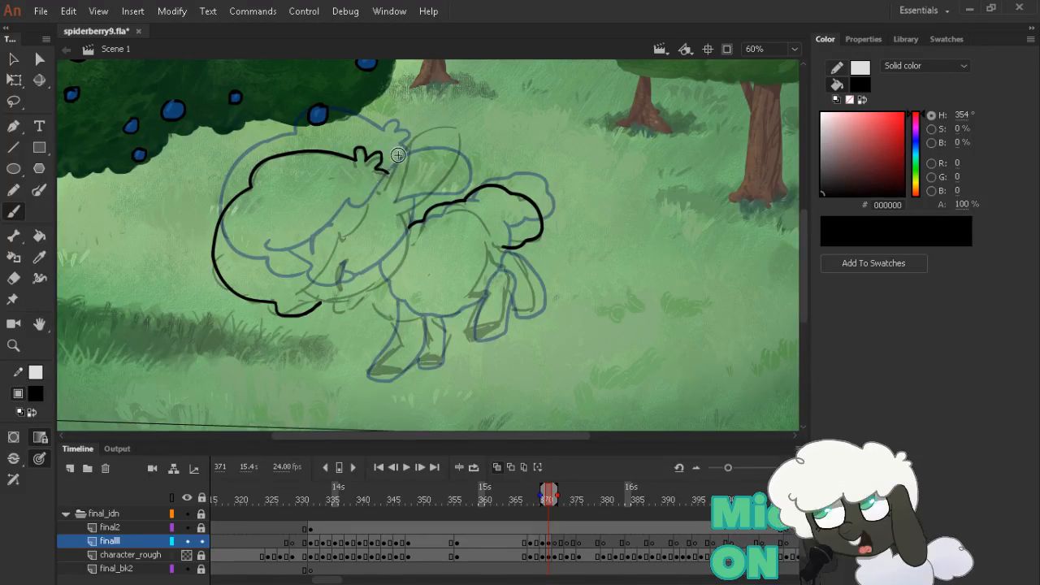
Ink the raised ear behind the wool tuft, closing its lower side toward the neck
{"action": "mouse_move", "coordinate": [379, 192]}
{"action": "left_mouse_down"}
{"action": "mouse_move", "coordinate": [422, 143]}
{"action": "mouse_move", "coordinate": [454, 132]}
{"action": "mouse_move", "coordinate": [466, 145]}
{"action": "mouse_move", "coordinate": [459, 184]}
{"action": "mouse_move", "coordinate": [441, 210]}
{"action": "mouse_move", "coordinate": [423, 207]}
{"action": "mouse_move", "coordinate": [462, 171]}
{"action": "left_mouse_up"}
{"action": "key", "text": "e"}
{"action": "key", "text": "b"}
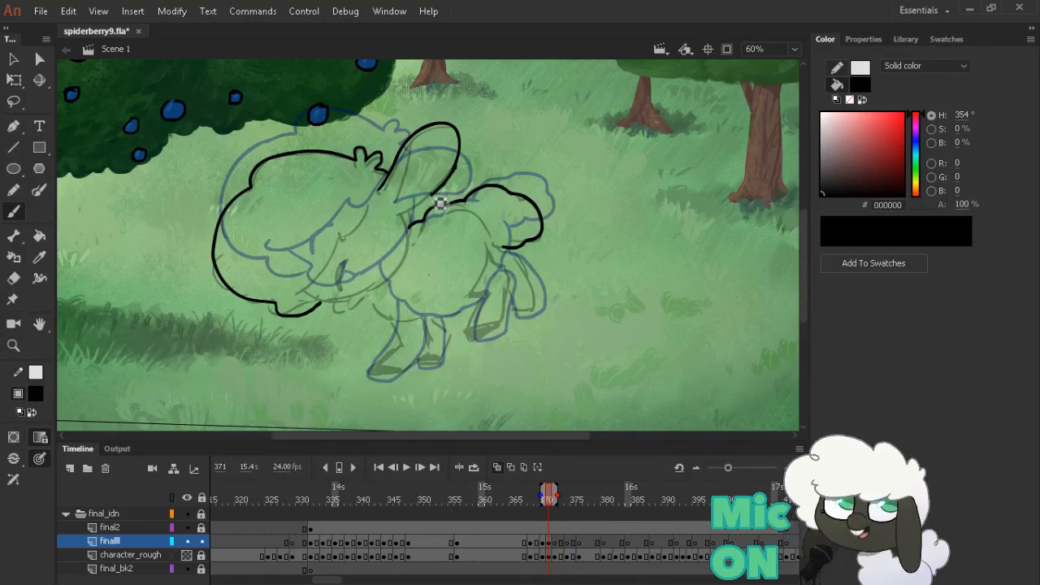
{"action": "mouse_move", "coordinate": [453, 166]}
{"action": "left_mouse_down"}
{"action": "mouse_move", "coordinate": [464, 180]}
{"action": "mouse_move", "coordinate": [410, 222]}
{"action": "left_mouse_up"}
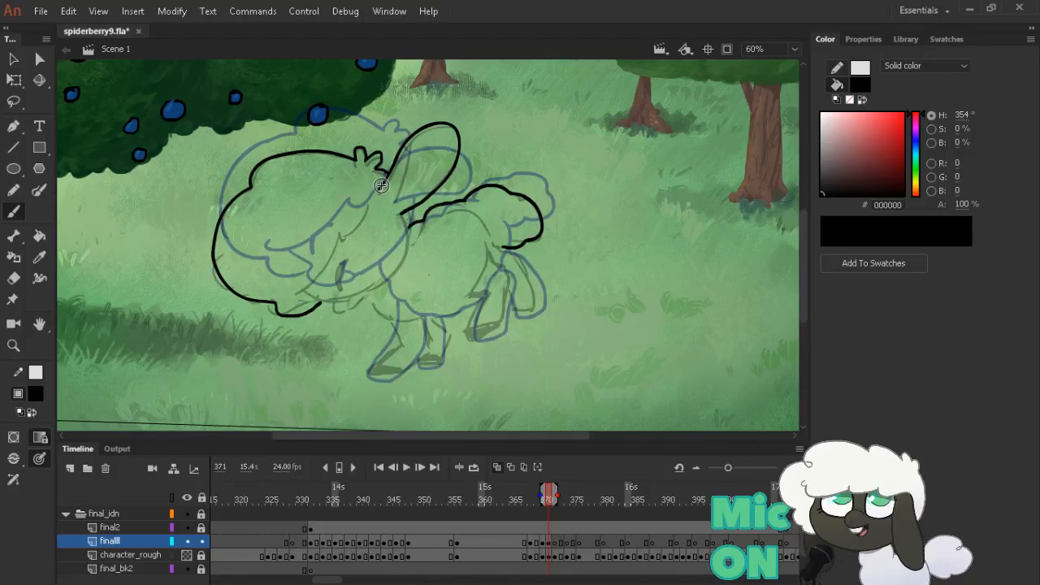
Ink the wool edge from the ear base down across the face, reshaping its lower end into a small curl
{"action": "mouse_move", "coordinate": [381, 188]}
{"action": "left_mouse_down"}
{"action": "mouse_move", "coordinate": [388, 200]}
{"action": "mouse_move", "coordinate": [372, 222]}
{"action": "mouse_move", "coordinate": [355, 221]}
{"action": "left_mouse_up"}
{"action": "key", "text": "ctrl+z"}
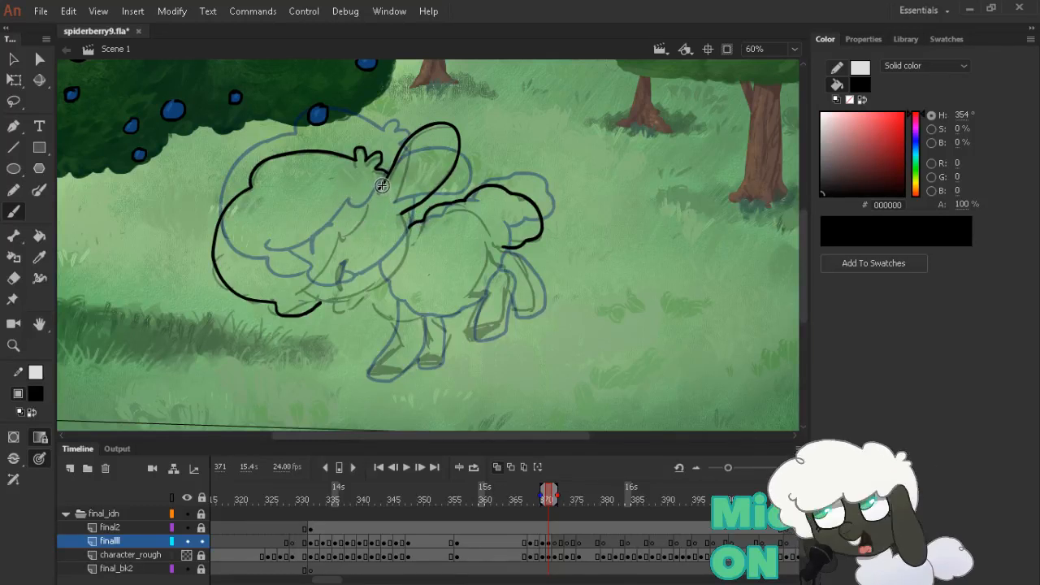
{"action": "mouse_move", "coordinate": [381, 187]}
{"action": "left_mouse_down"}
{"action": "mouse_move", "coordinate": [373, 229]}
{"action": "mouse_move", "coordinate": [355, 225]}
{"action": "mouse_move", "coordinate": [309, 301]}
{"action": "mouse_move", "coordinate": [294, 292]}
{"action": "left_mouse_up"}
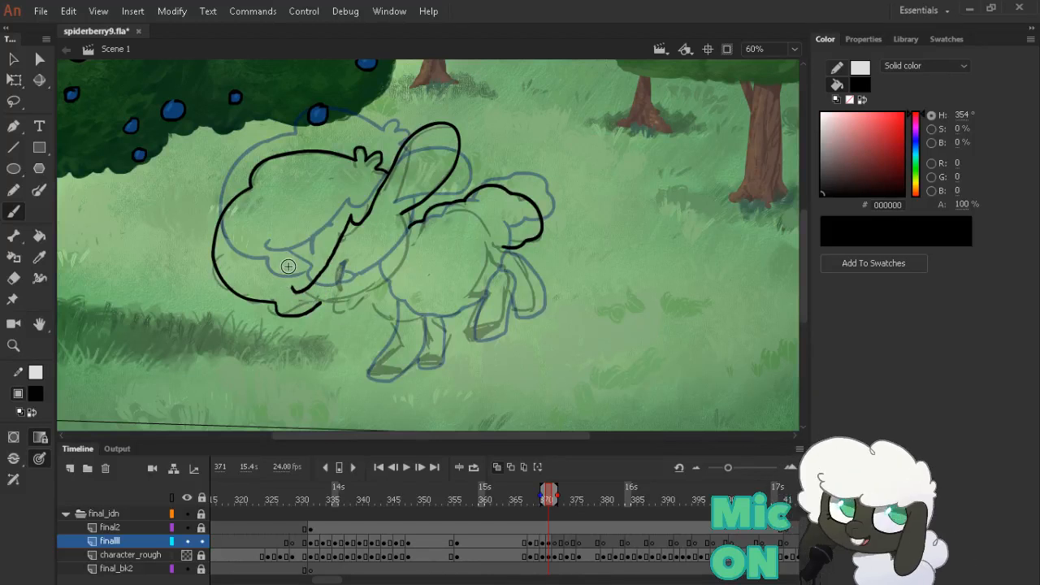
{"action": "key", "text": "e"}
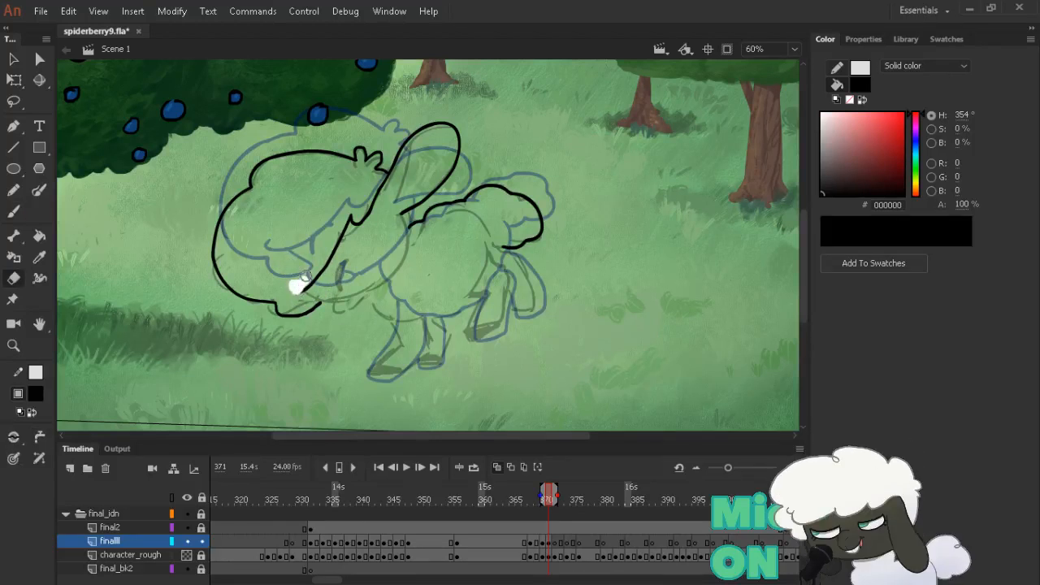
{"action": "key", "text": "b"}
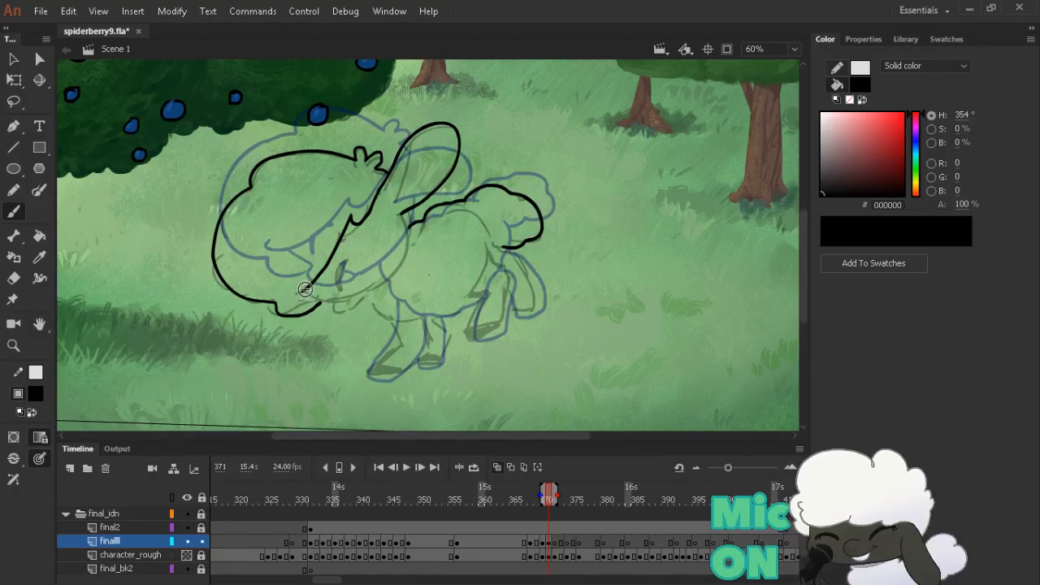
{"action": "mouse_move", "coordinate": [305, 289]}
{"action": "left_mouse_down"}
{"action": "mouse_move", "coordinate": [295, 292]}
{"action": "mouse_move", "coordinate": [297, 246]}
{"action": "left_mouse_up"}
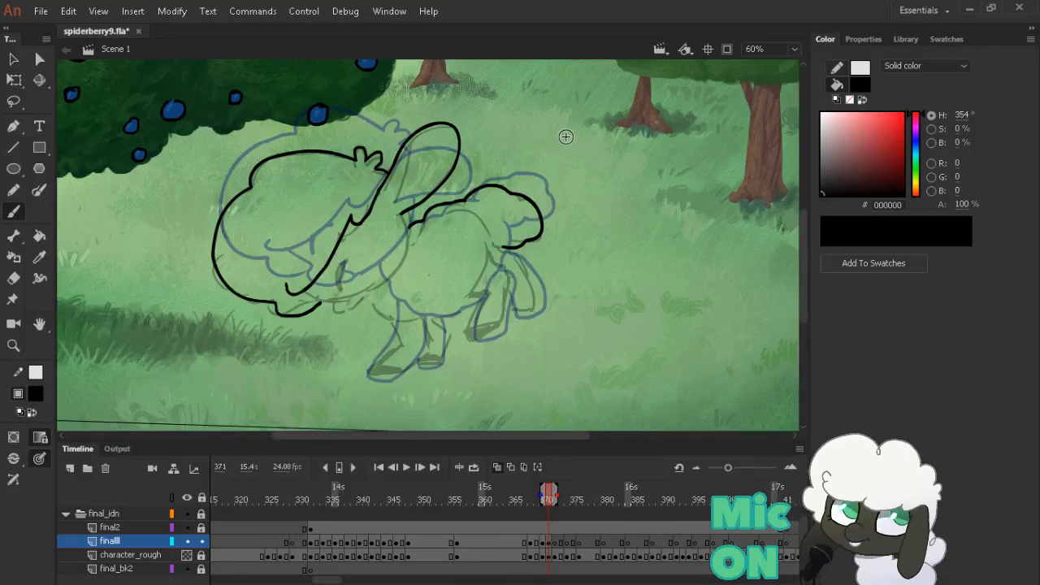
Ink the cheek and jaw line from the ear base down toward the muzzle on frame 371, trimming its lower end
{"action": "mouse_move", "coordinate": [588, 101]}
{"action": "left_mouse_down"}
{"action": "mouse_move", "coordinate": [631, 151]}
{"action": "mouse_move", "coordinate": [585, 108]}
{"action": "left_mouse_up"}
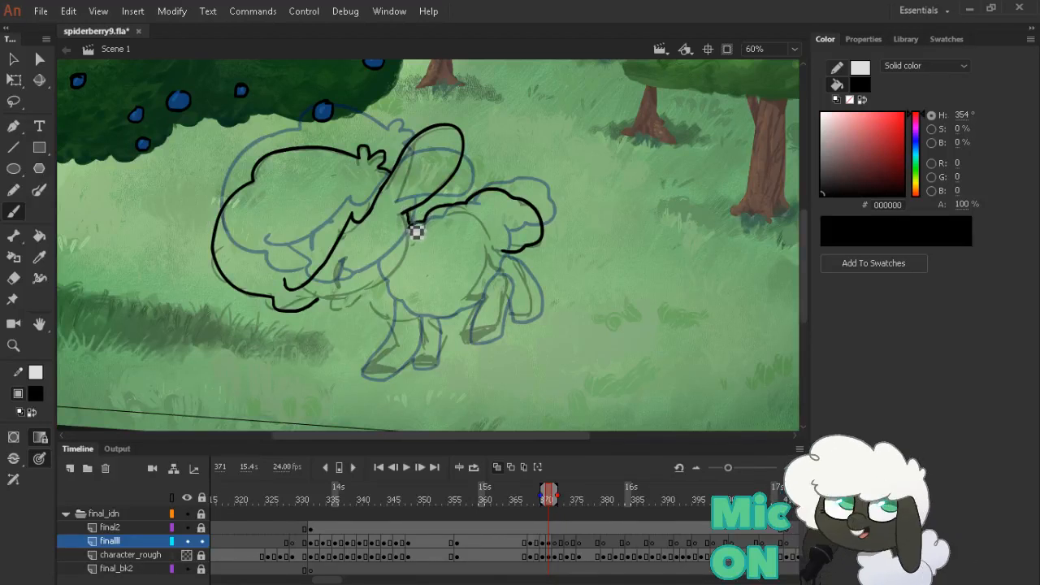
{"action": "left_click_drag", "start_coordinate": [406, 213], "coordinate": [407, 241]}
{"action": "key", "text": "shift+space"}
{"action": "left_click_drag", "start_coordinate": [559, 176], "coordinate": [462, 467]}
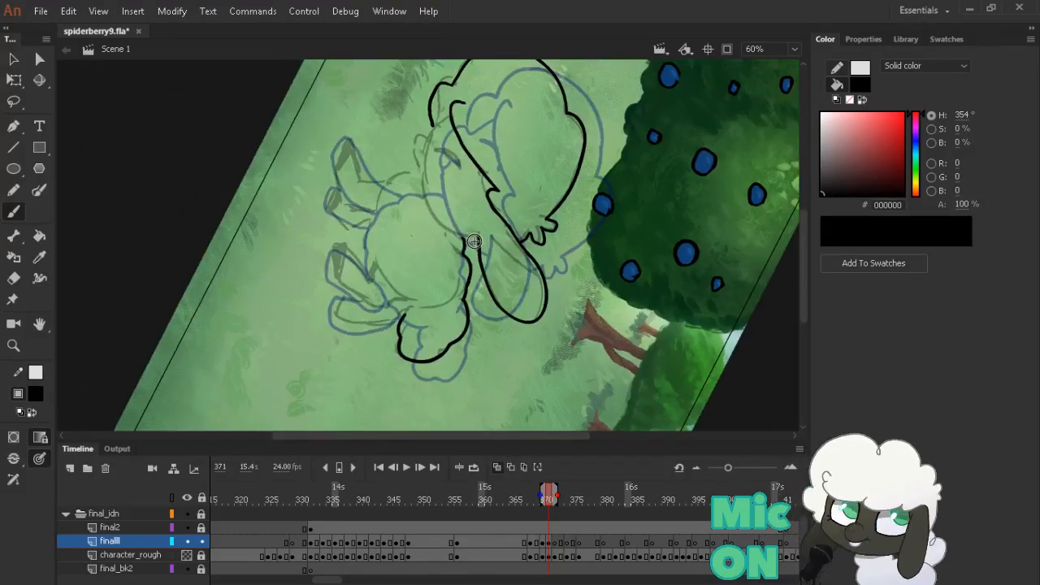
{"action": "mouse_move", "coordinate": [476, 246]}
{"action": "left_mouse_down"}
{"action": "mouse_move", "coordinate": [434, 209]}
{"action": "mouse_move", "coordinate": [420, 173]}
{"action": "left_mouse_up"}
{"action": "key", "text": "e"}
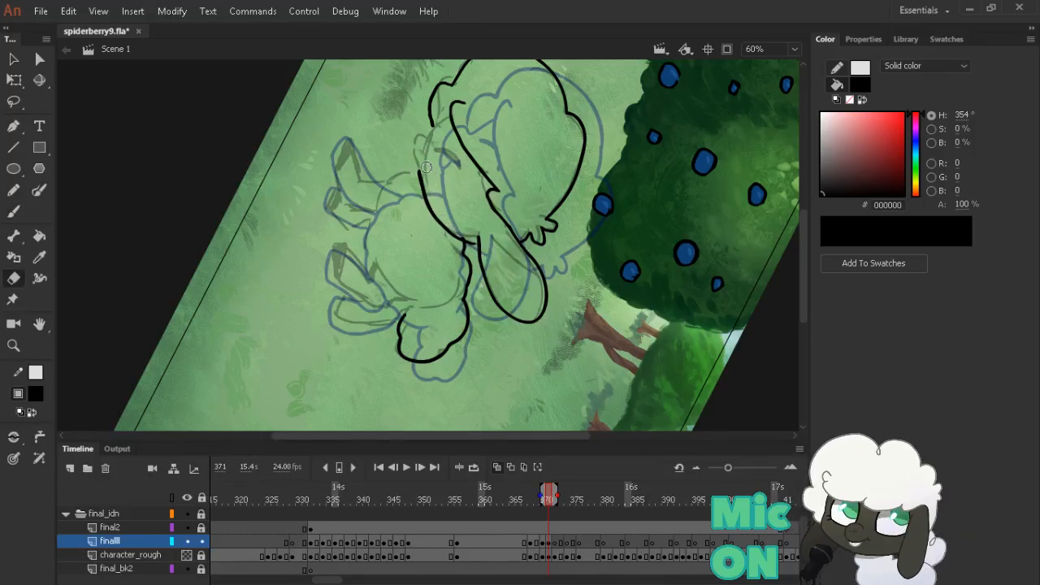
{"action": "left_click_drag", "start_coordinate": [420, 165], "coordinate": [438, 195]}
{"action": "key", "text": "b"}
{"action": "key", "text": "shift+space"}
{"action": "mouse_move", "coordinate": [634, 206]}
{"action": "left_mouse_down"}
{"action": "mouse_move", "coordinate": [476, 100]}
{"action": "mouse_move", "coordinate": [371, 165]}
{"action": "left_mouse_up"}
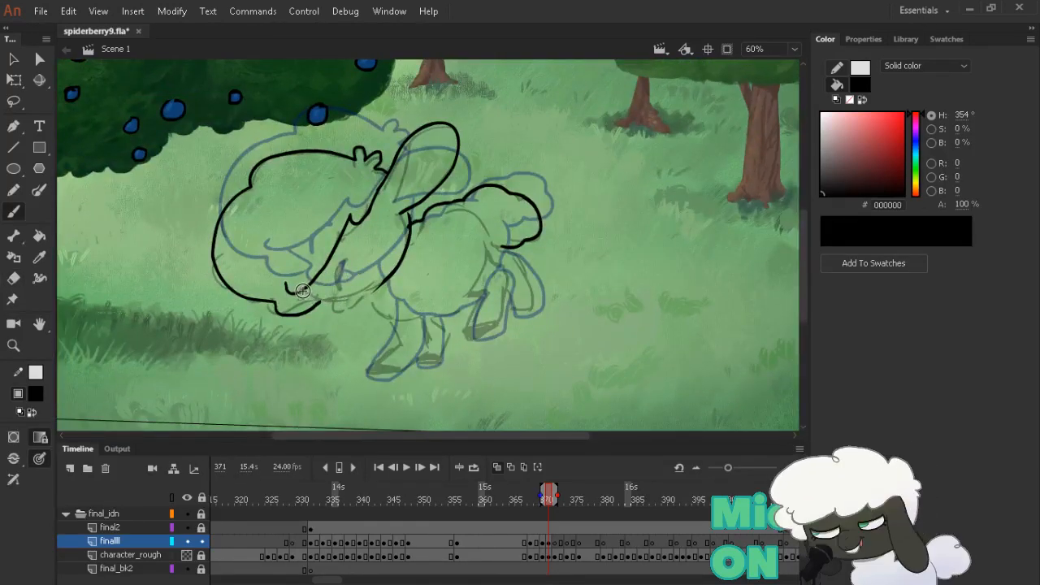
Ink the muzzle outline from the wool curl around to the jaw line, erasing and cleaning up where the lines join
{"action": "left_click_drag", "start_coordinate": [304, 291], "coordinate": [344, 315]}
{"action": "mouse_move", "coordinate": [568, 180]}
{"action": "left_mouse_down"}
{"action": "mouse_move", "coordinate": [726, 297]}
{"action": "mouse_move", "coordinate": [439, 427]}
{"action": "left_mouse_up"}
{"action": "key", "text": "e"}
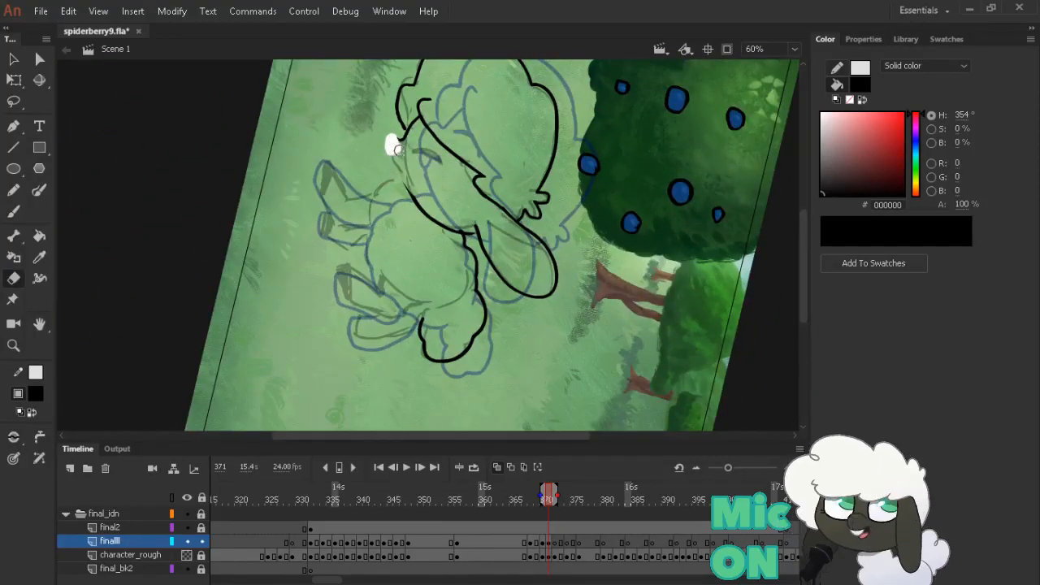
{"action": "key", "text": "b"}
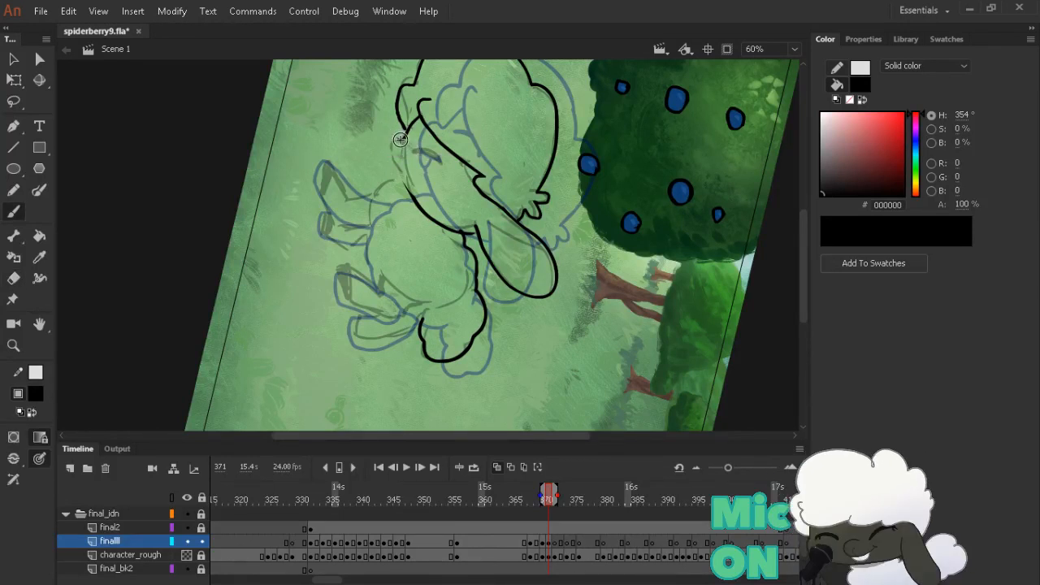
{"action": "mouse_move", "coordinate": [399, 148]}
{"action": "left_mouse_down"}
{"action": "mouse_move", "coordinate": [388, 162]}
{"action": "mouse_move", "coordinate": [404, 163]}
{"action": "left_mouse_up"}
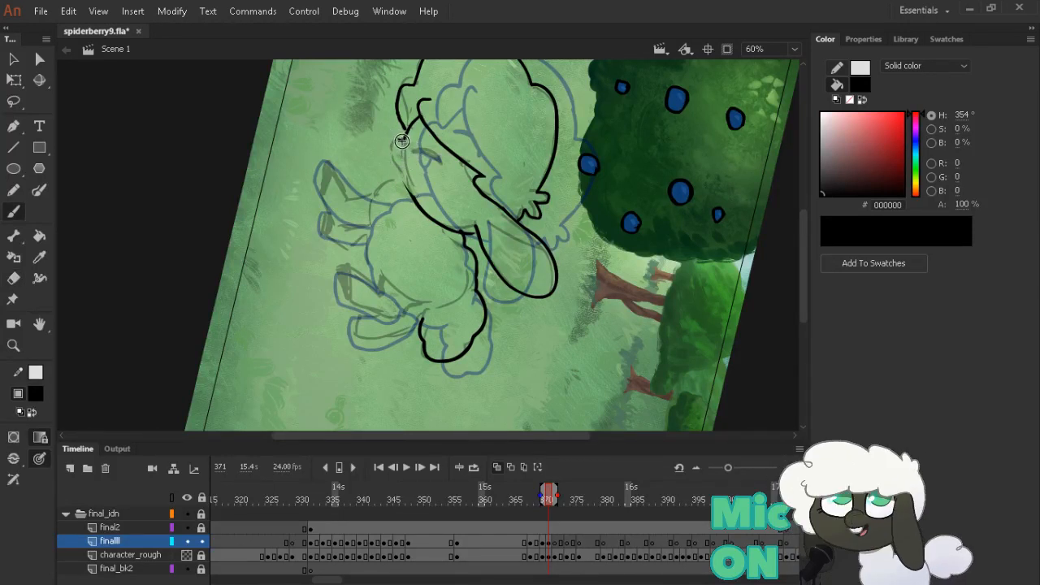
{"action": "key", "text": "e"}
{"action": "key", "text": "b"}
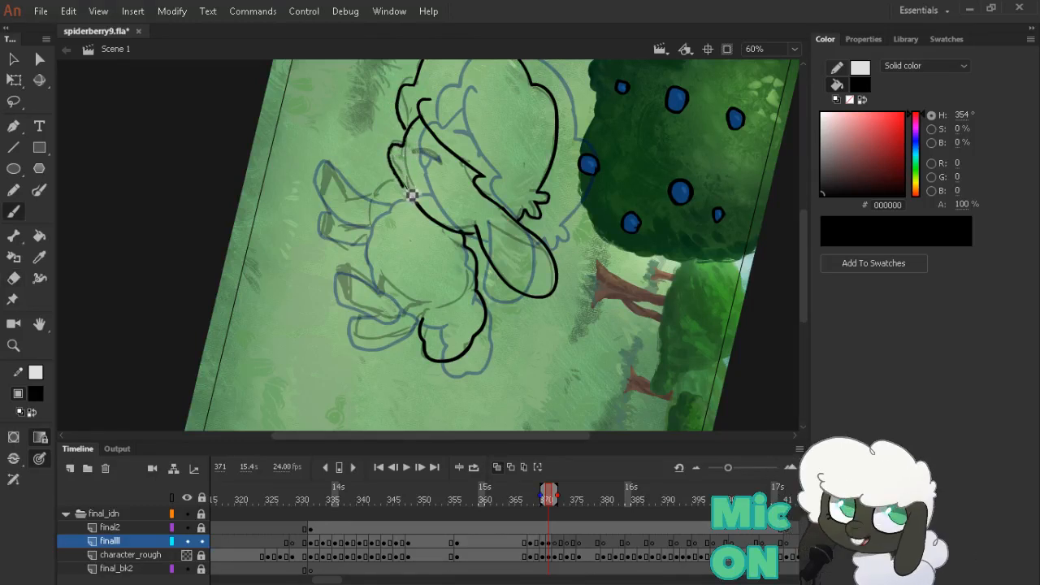
{"action": "key", "text": "e"}
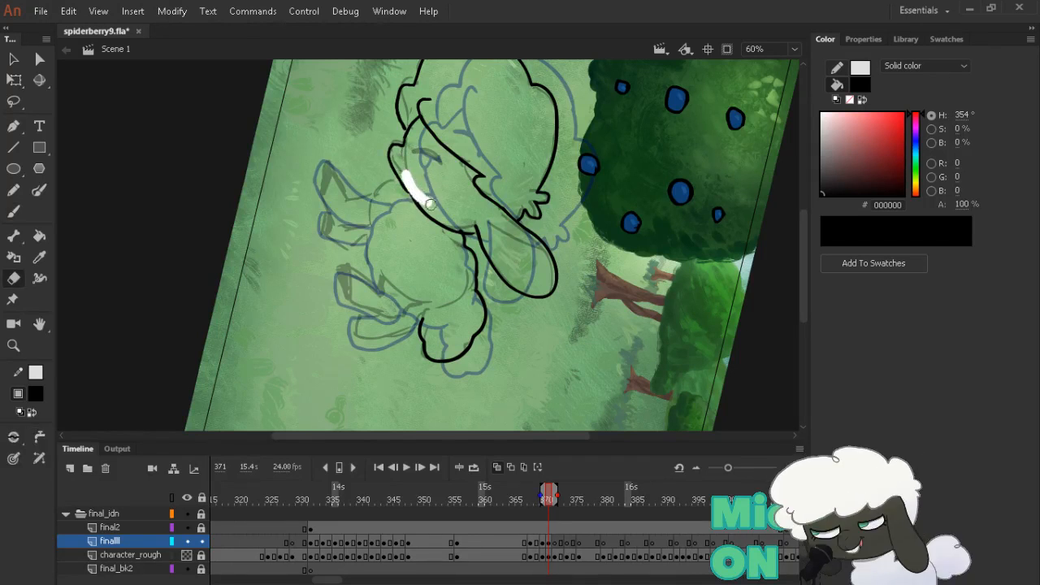
{"action": "left_click_drag", "start_coordinate": [431, 203], "coordinate": [429, 203]}
{"action": "key", "text": "b"}
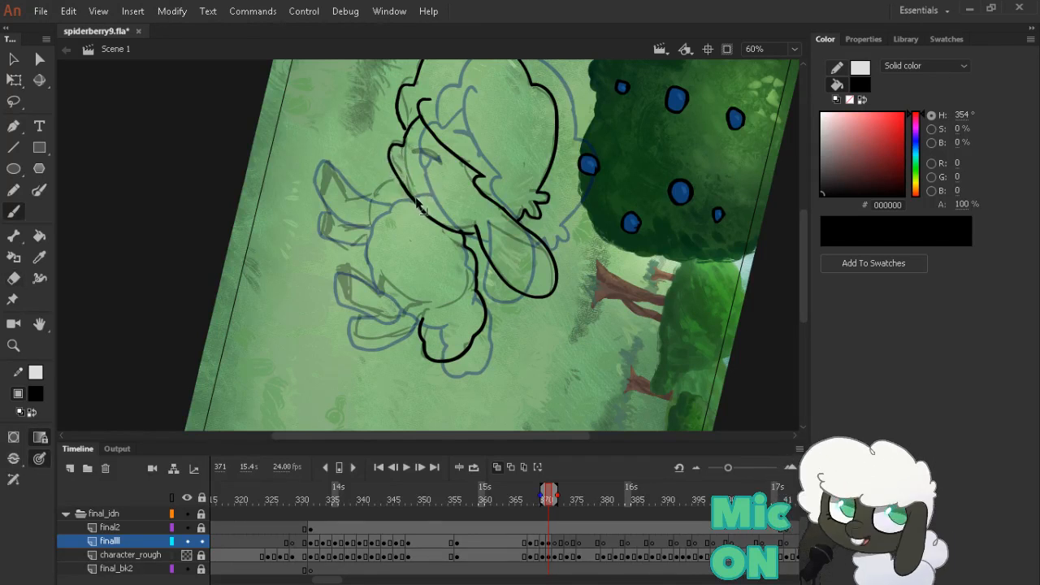
Rework the muzzle tip and ink the small nose and mouth details along its lower edge
{"action": "left_click_drag", "start_coordinate": [391, 156], "coordinate": [419, 205]}
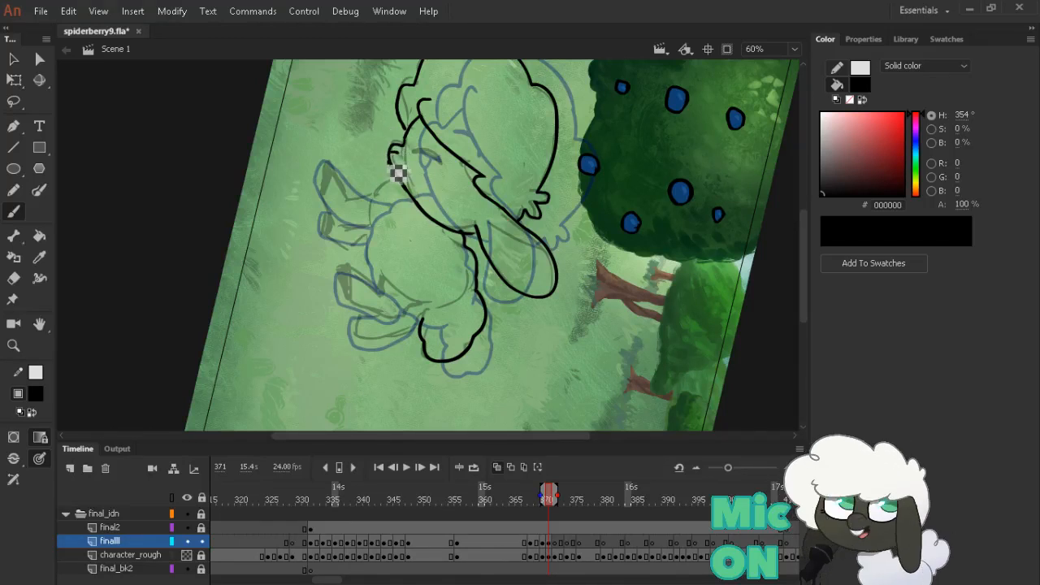
{"action": "left_click_drag", "start_coordinate": [391, 166], "coordinate": [402, 188]}
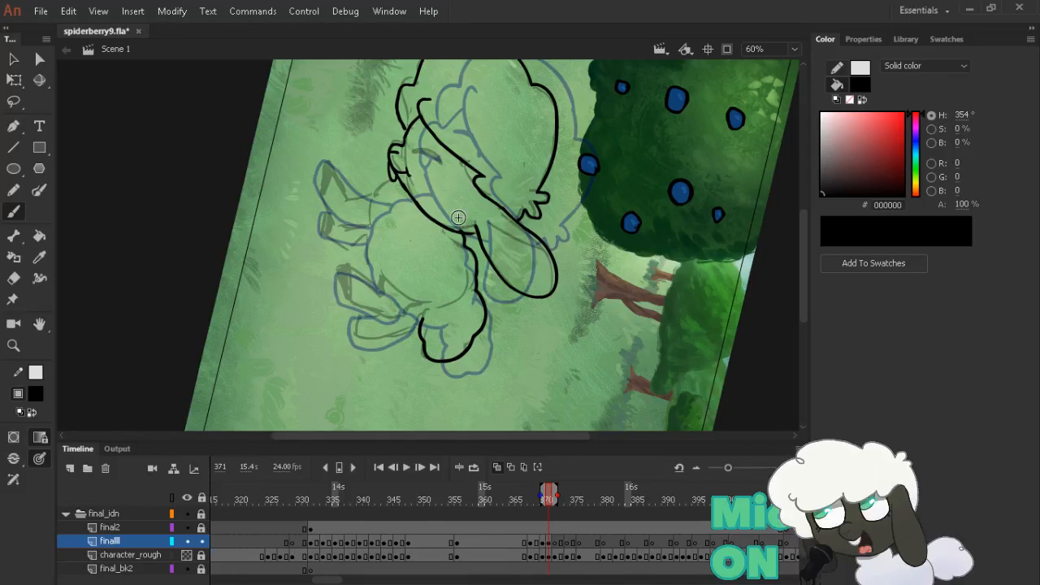
{"action": "key", "text": "shift+space"}
{"action": "left_click_drag", "start_coordinate": [543, 268], "coordinate": [553, 128]}
{"action": "left_click_drag", "start_coordinate": [408, 126], "coordinate": [446, 119]}
{"action": "key", "text": "."}
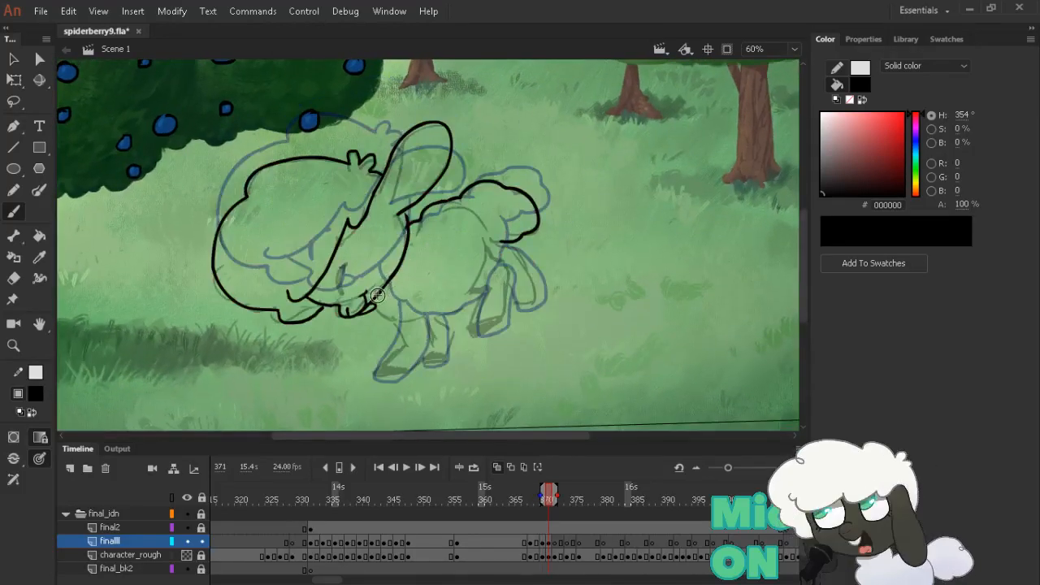
Ink the belly from the jaw to the hind end and try a rump line up to the tail on frame 371
{"action": "left_click_drag", "start_coordinate": [373, 297], "coordinate": [399, 322]}
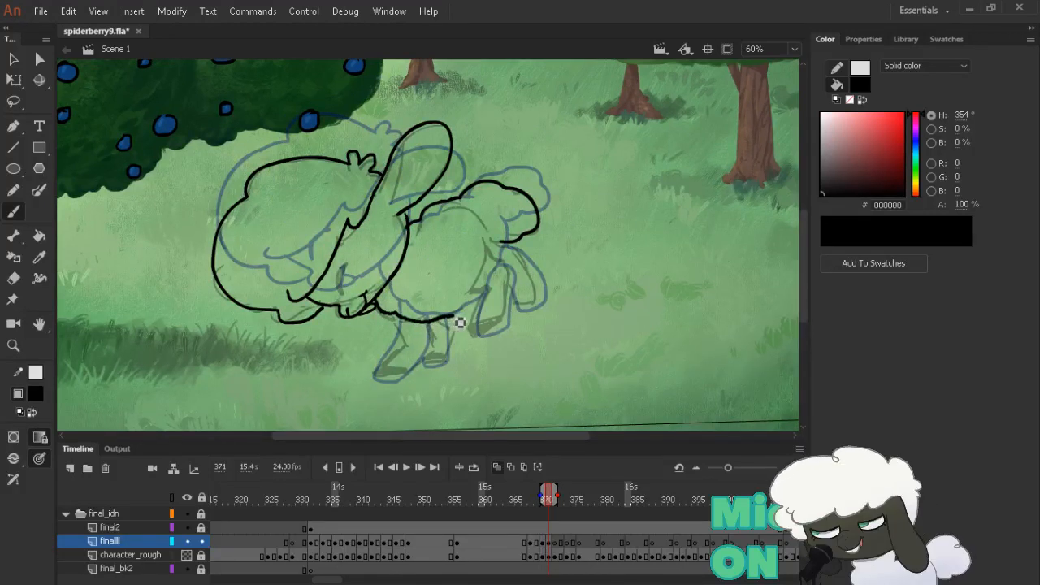
{"action": "left_click_drag", "start_coordinate": [474, 315], "coordinate": [481, 298]}
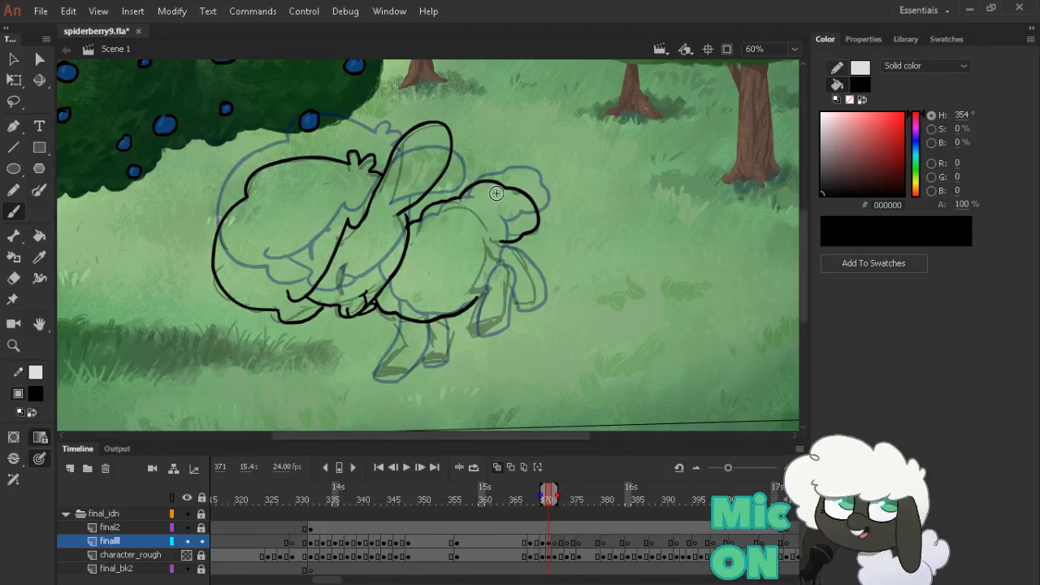
{"action": "mouse_move", "coordinate": [496, 192]}
{"action": "left_mouse_down"}
{"action": "mouse_move", "coordinate": [512, 229]}
{"action": "mouse_move", "coordinate": [496, 232]}
{"action": "mouse_move", "coordinate": [504, 278]}
{"action": "mouse_move", "coordinate": [471, 309]}
{"action": "left_mouse_up"}
{"action": "key", "text": "."}
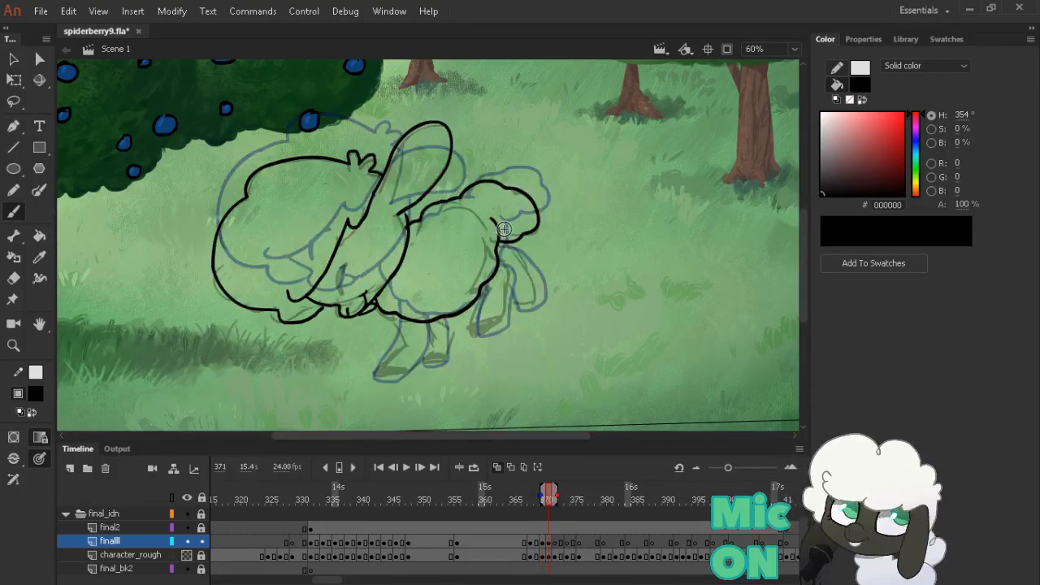
{"action": "key", "text": "."}
{"action": "key", "text": "."}
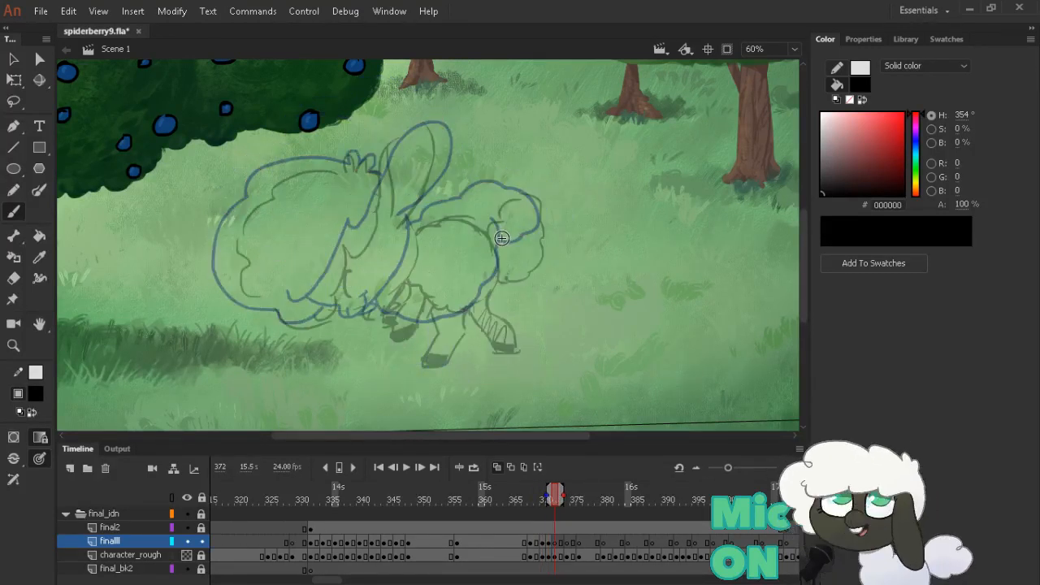
Undo the rump line and redraw it closer to the body, from the tail base down to the belly
{"action": "key", "text": "ctrl+z"}
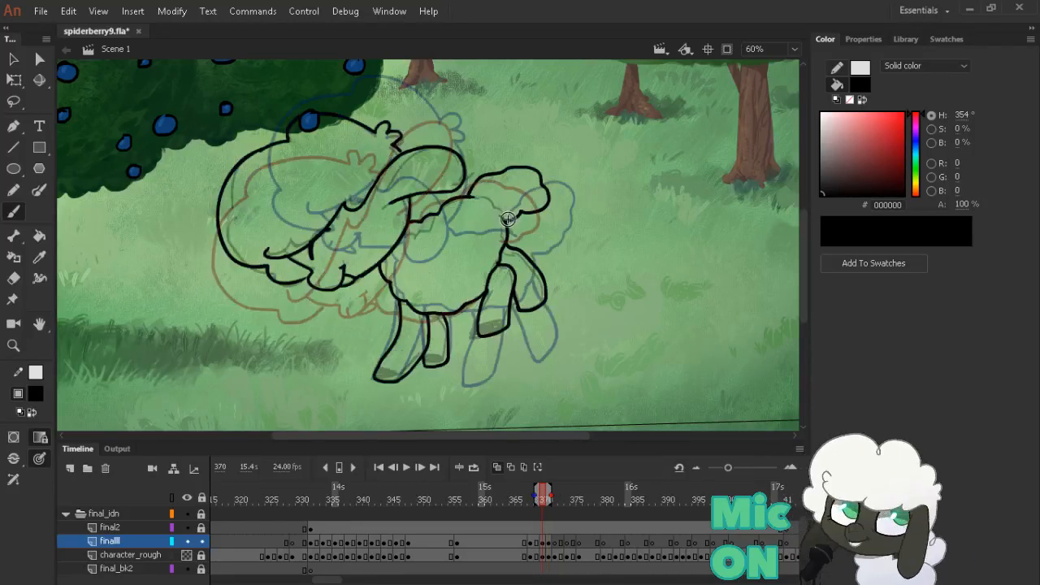
{"action": "key", "text": "."}
{"action": "mouse_move", "coordinate": [483, 217]}
{"action": "left_mouse_down"}
{"action": "mouse_move", "coordinate": [498, 238]}
{"action": "mouse_move", "coordinate": [484, 300]}
{"action": "left_mouse_up"}
{"action": "key", "text": "ctrl+z"}
{"action": "key", "text": "."}
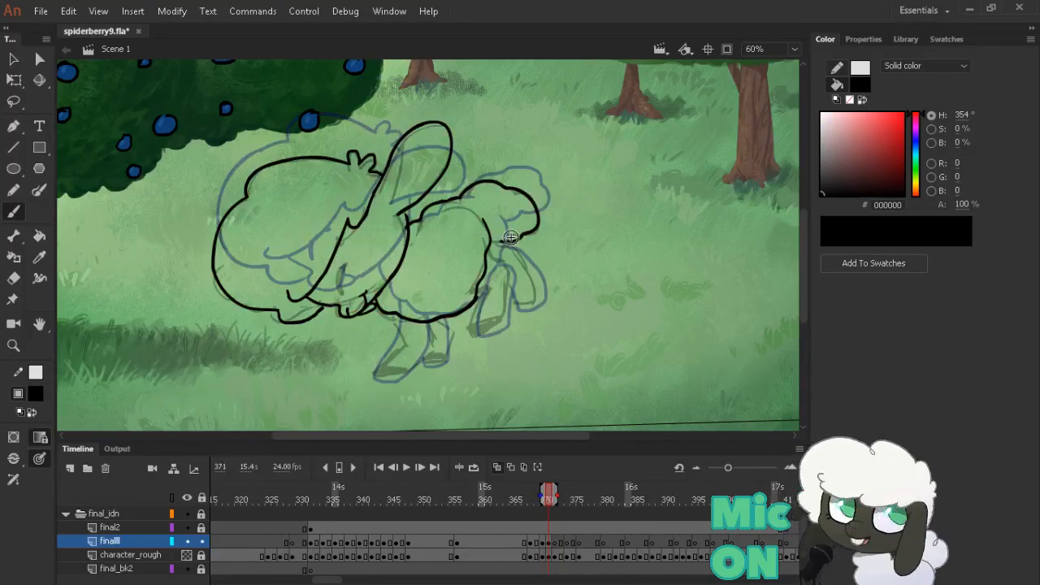
{"action": "key", "text": "e"}
{"action": "key", "text": "b"}
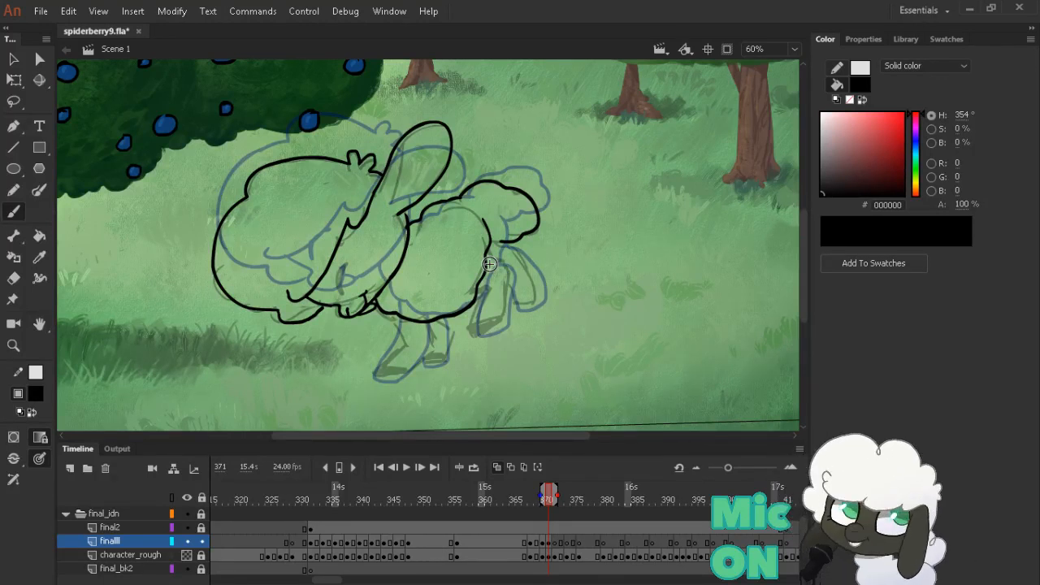
Ink the foremost front leg with its hoof on frame 371, checking it against frame 370
{"action": "key", "text": "comma"}
{"action": "key", "text": "period"}
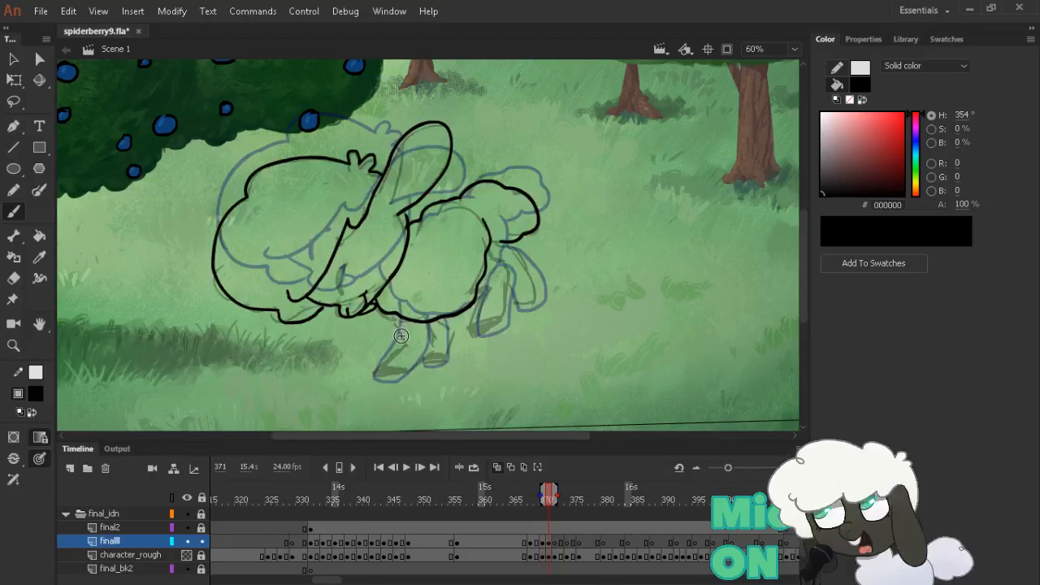
{"action": "mouse_move", "coordinate": [397, 317]}
{"action": "left_mouse_down"}
{"action": "mouse_move", "coordinate": [399, 345]}
{"action": "mouse_move", "coordinate": [410, 334]}
{"action": "mouse_move", "coordinate": [412, 354]}
{"action": "mouse_move", "coordinate": [388, 379]}
{"action": "left_mouse_up"}
{"action": "key", "text": "ctrl+z"}
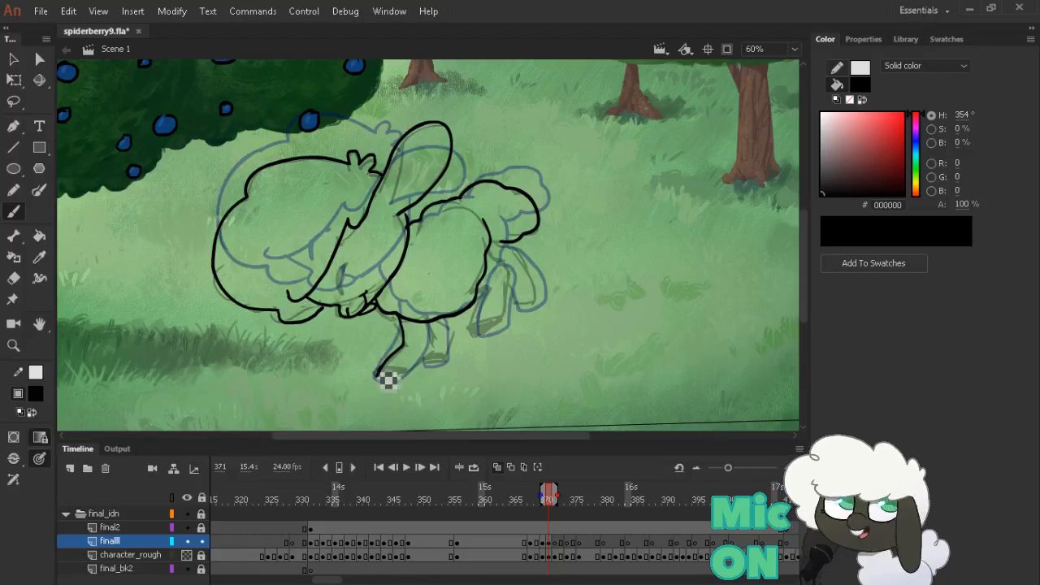
{"action": "mouse_move", "coordinate": [393, 391]}
{"action": "left_mouse_down"}
{"action": "mouse_move", "coordinate": [434, 365]}
{"action": "mouse_move", "coordinate": [435, 333]}
{"action": "left_mouse_up"}
{"action": "key", "text": "comma"}
{"action": "key", "text": "period"}
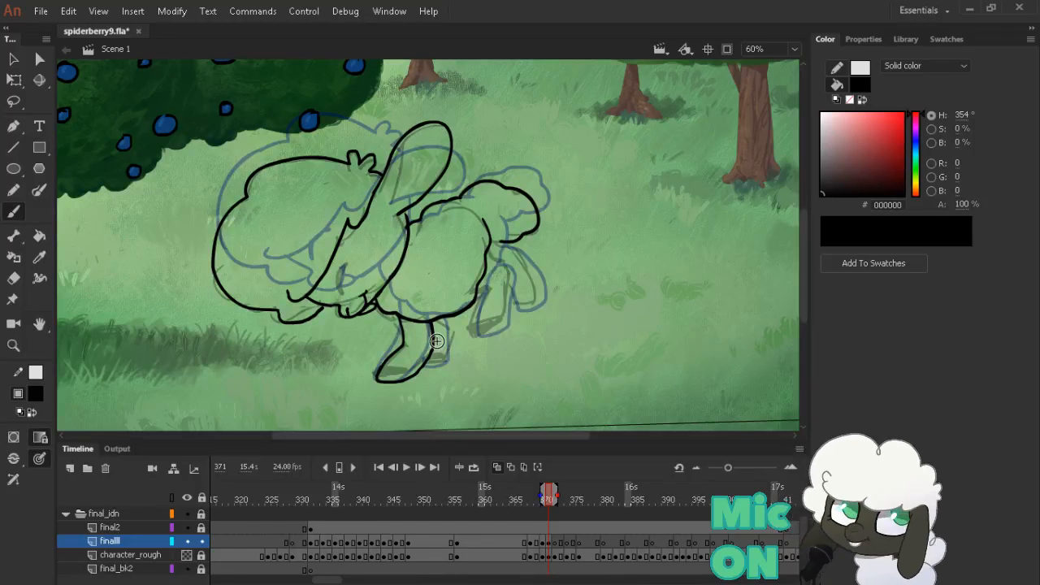
{"action": "key", "text": "comma"}
{"action": "key", "text": "period"}
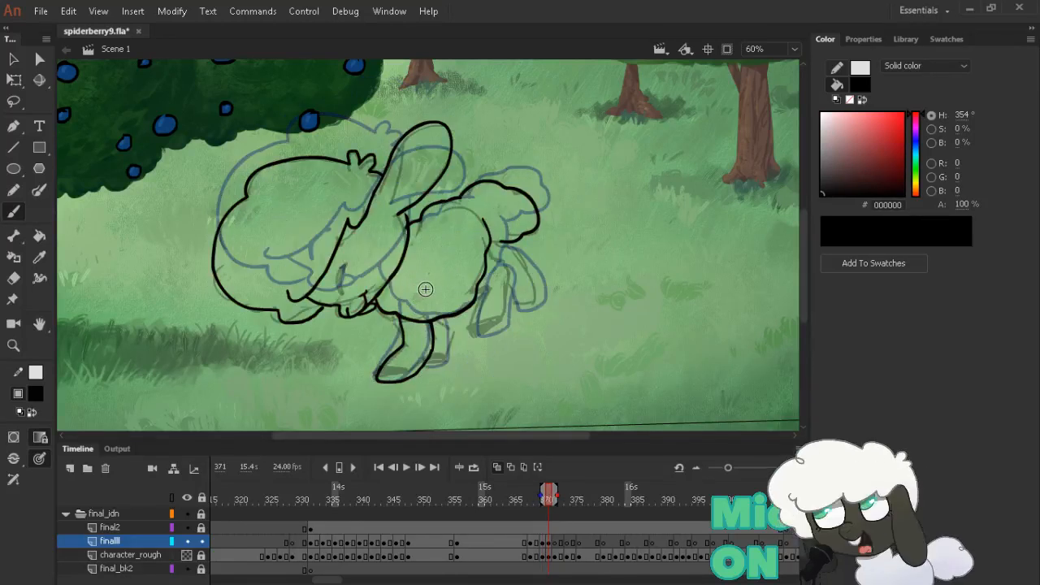
Ink the second front leg behind the first and close its hoof, comparing the pose with frame 370
{"action": "key", "text": "comma"}
{"action": "key", "text": "period"}
{"action": "left_click_drag", "start_coordinate": [443, 317], "coordinate": [456, 368]}
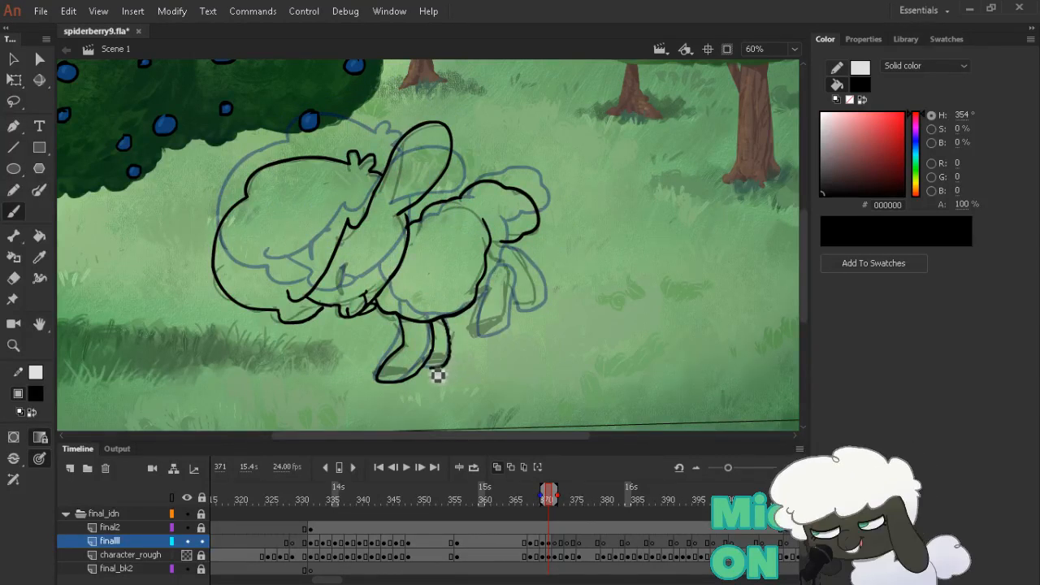
{"action": "key", "text": "comma"}
{"action": "key", "text": "period"}
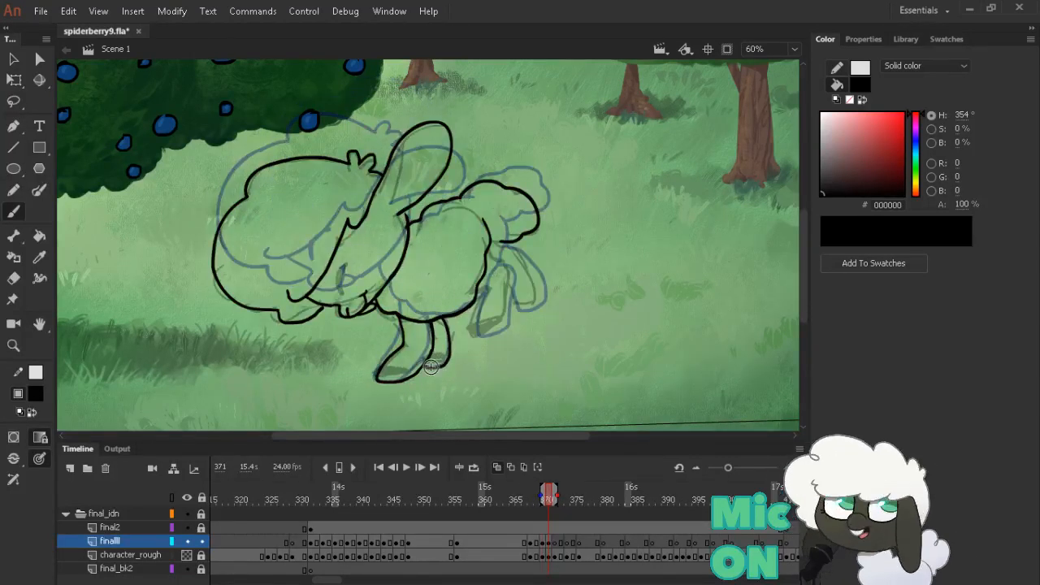
{"action": "key", "text": "comma"}
{"action": "key", "text": "period"}
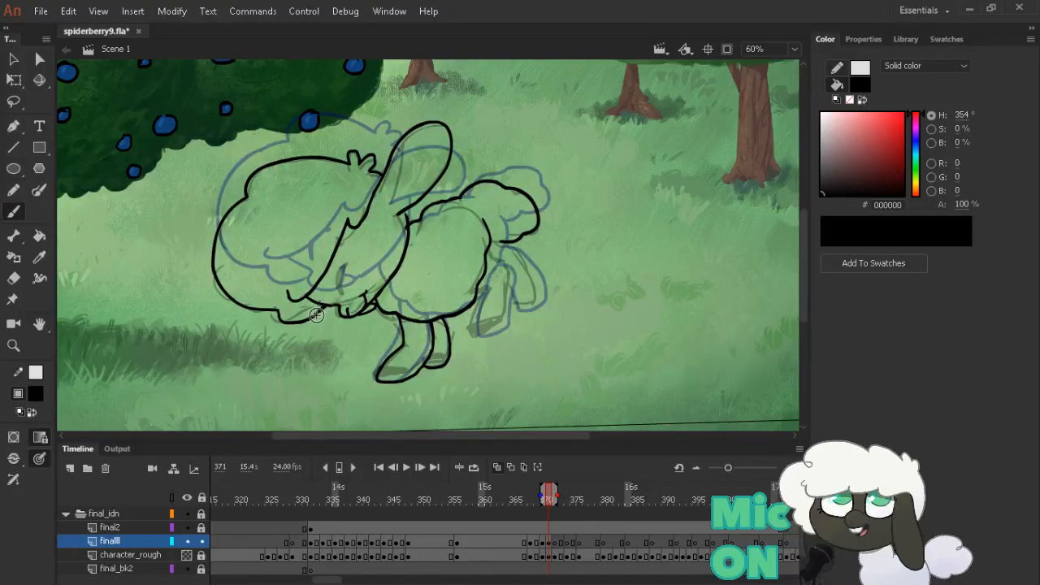
{"action": "key", "text": "comma"}
{"action": "key", "text": "period"}
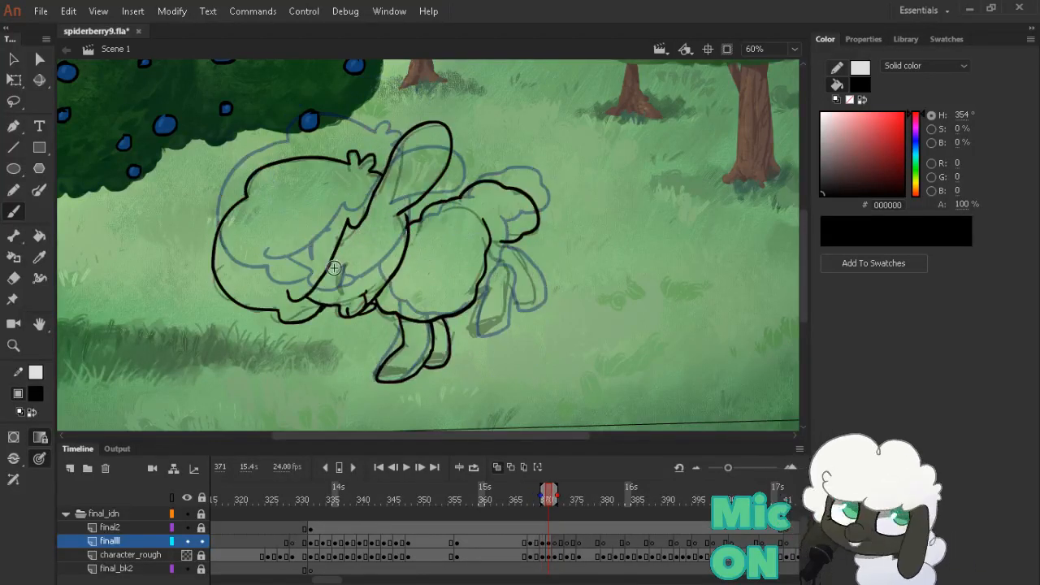
Ink the closed eye as a thick curved stroke on frame 371 and trim its upper end
{"action": "mouse_move", "coordinate": [340, 291]}
{"action": "left_mouse_down"}
{"action": "mouse_move", "coordinate": [357, 266]}
{"action": "mouse_move", "coordinate": [348, 301]}
{"action": "mouse_move", "coordinate": [338, 268]}
{"action": "mouse_move", "coordinate": [342, 294]}
{"action": "left_mouse_up"}
{"action": "key", "text": "comma"}
{"action": "key", "text": "period"}
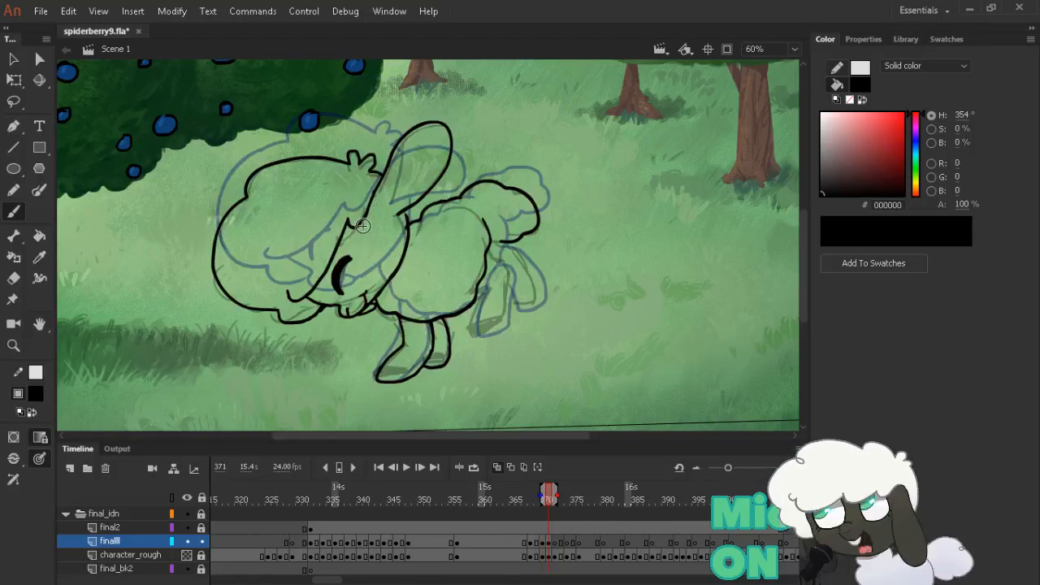
{"action": "key", "text": "e"}
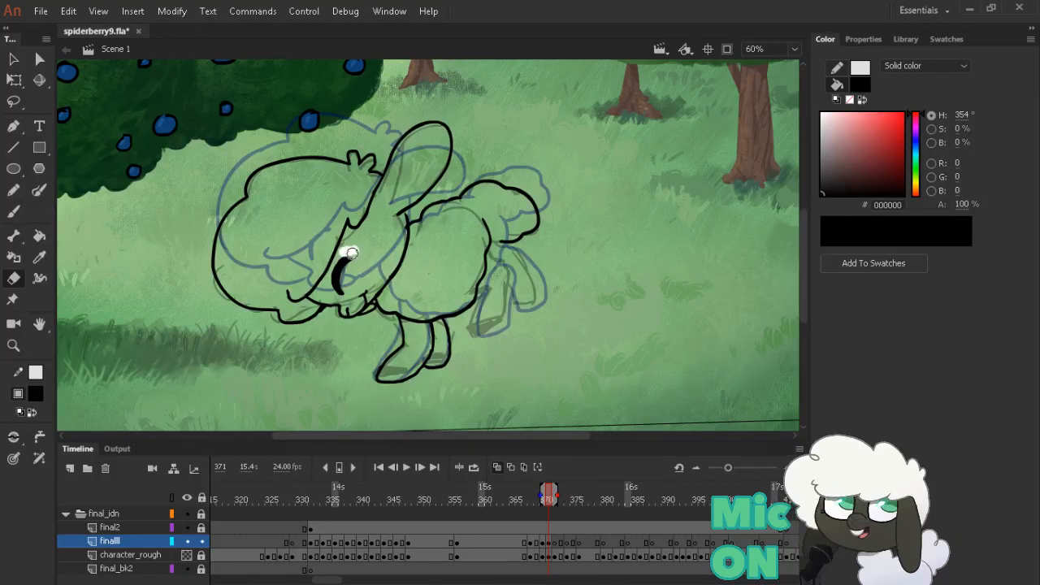
{"action": "left_click_drag", "start_coordinate": [352, 252], "coordinate": [355, 252]}
{"action": "key", "text": "b"}
{"action": "key", "text": "comma"}
{"action": "key", "text": "period"}
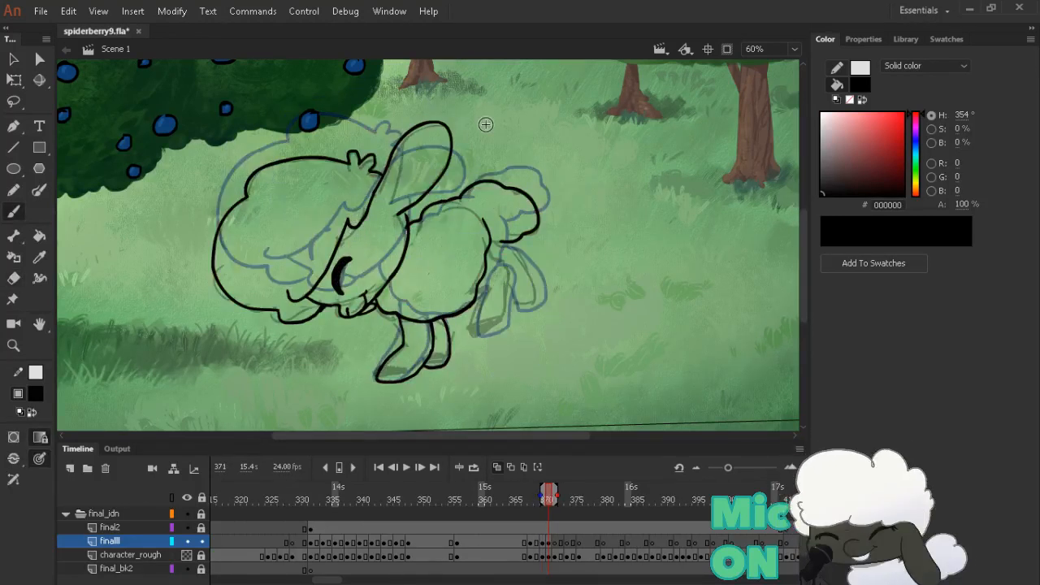
Flip back through the previous drawings and add the missing ear-edge line near the wool tuft on frame 370
{"action": "key", "text": "comma"}
{"action": "key", "text": "period"}
{"action": "key", "text": "comma"}
{"action": "key", "text": "comma"}
{"action": "key", "text": "comma"}
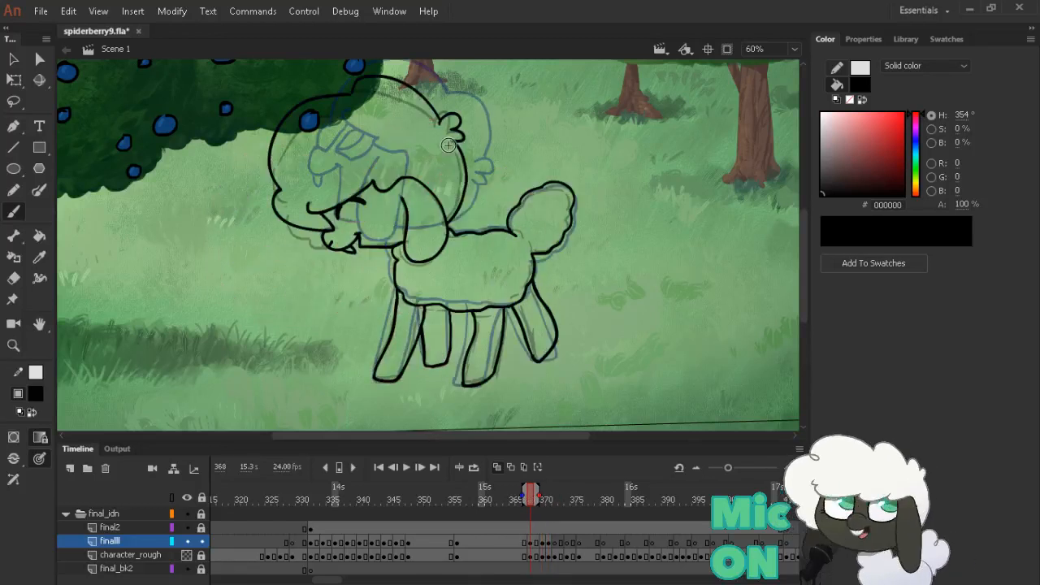
{"action": "key", "text": "period"}
{"action": "key", "text": "period"}
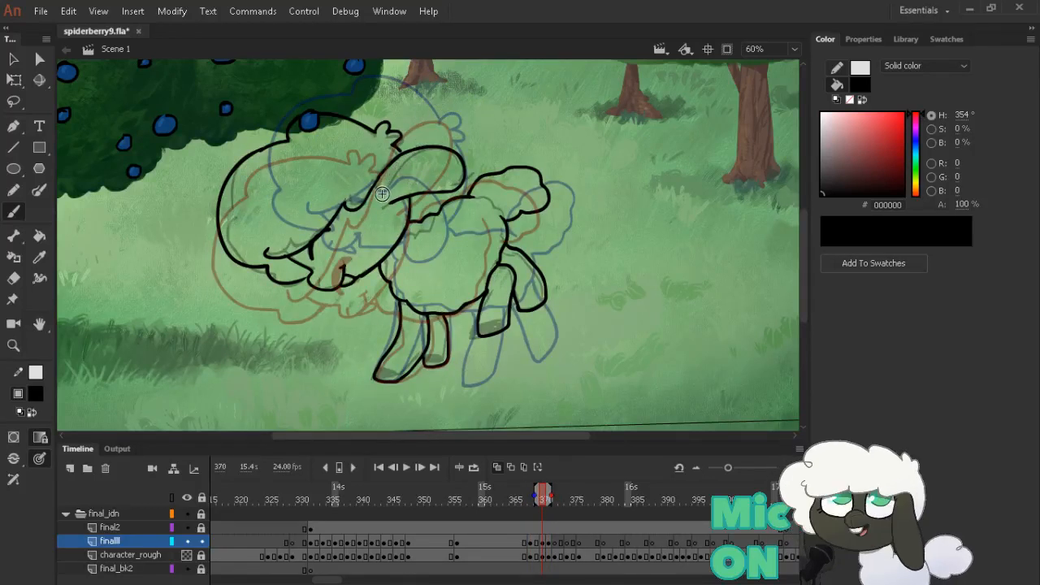
{"action": "left_click_drag", "start_coordinate": [382, 194], "coordinate": [403, 154]}
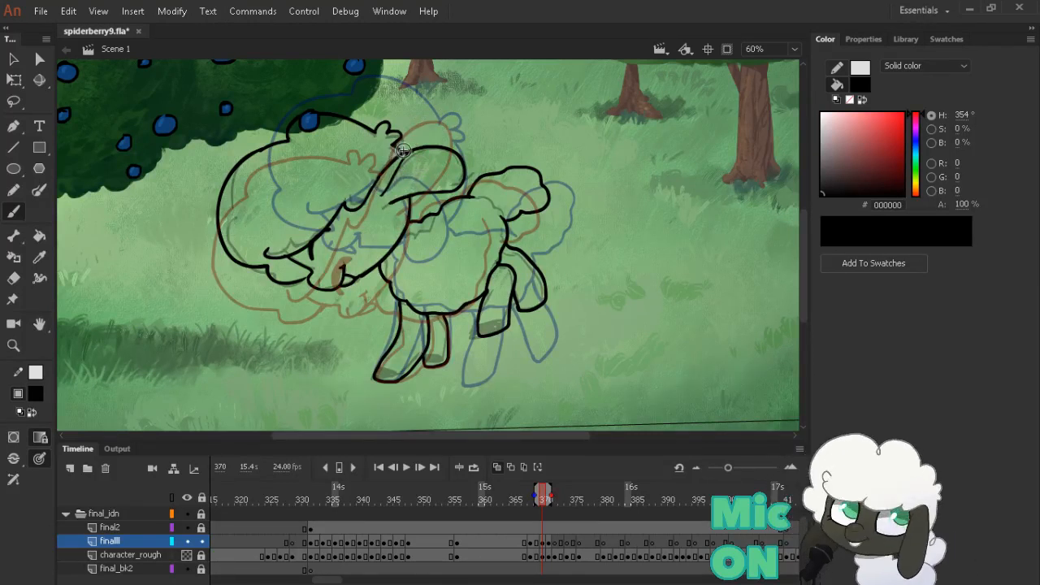
{"action": "key", "text": "period"}
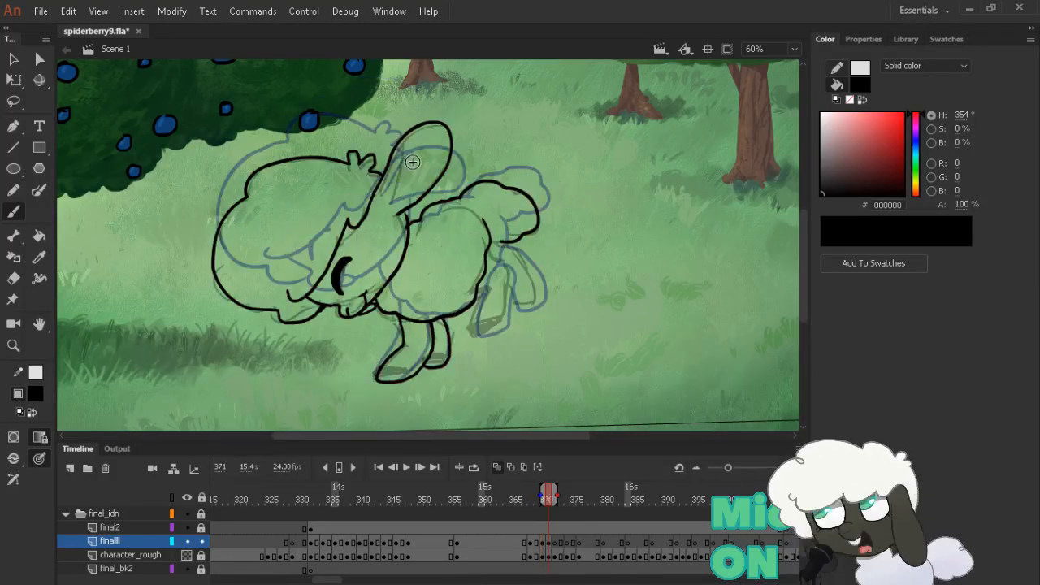
Ink the inner fold line of the raised ear on frame 371, trim it, and compare it with frame 370
{"action": "mouse_move", "coordinate": [392, 195]}
{"action": "left_mouse_down"}
{"action": "mouse_move", "coordinate": [401, 204]}
{"action": "mouse_move", "coordinate": [409, 126]}
{"action": "left_mouse_up"}
{"action": "key", "text": "e"}
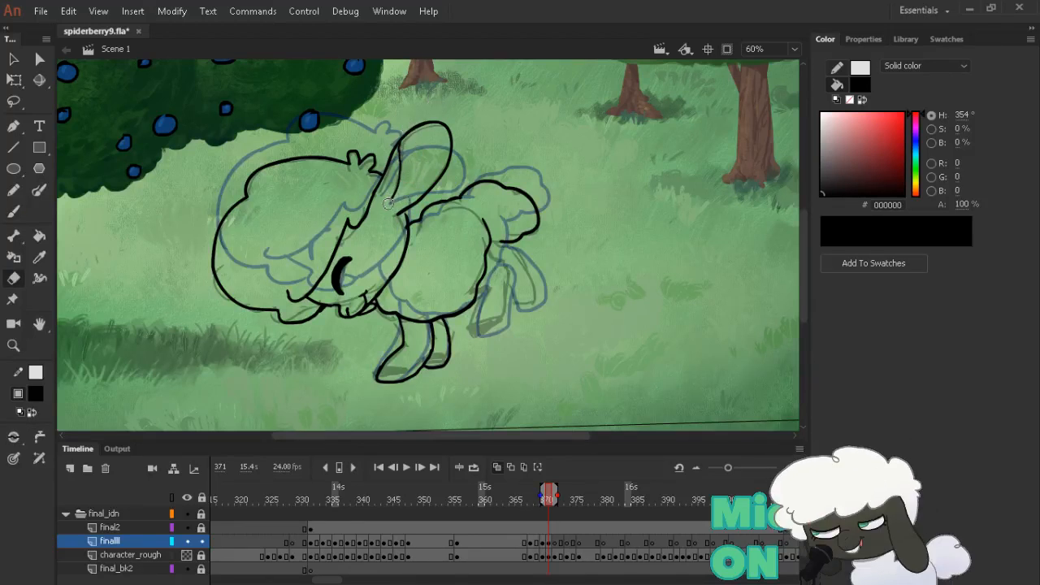
{"action": "key", "text": "b"}
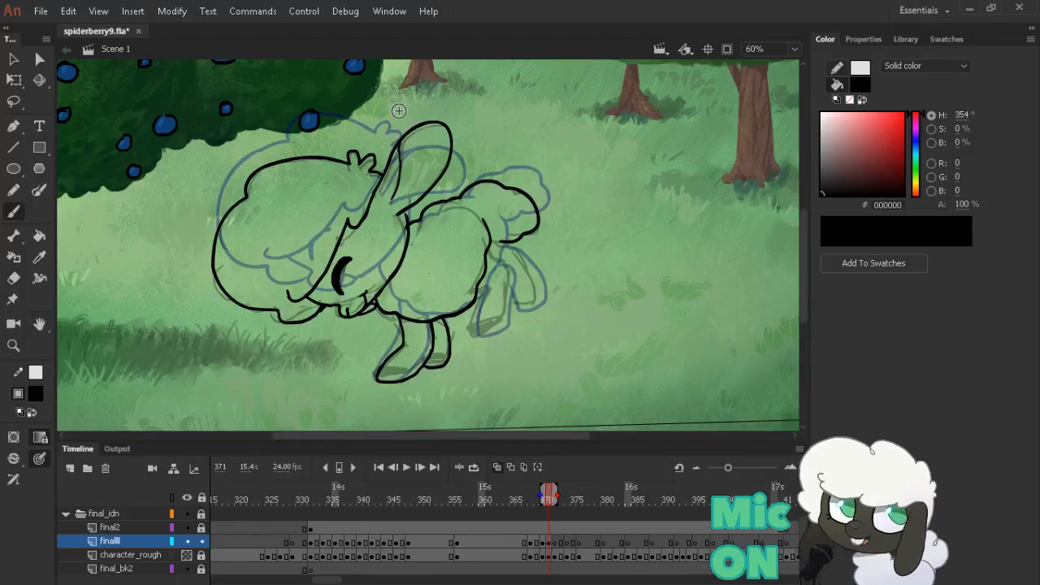
{"action": "key", "text": "comma"}
{"action": "key", "text": "period"}
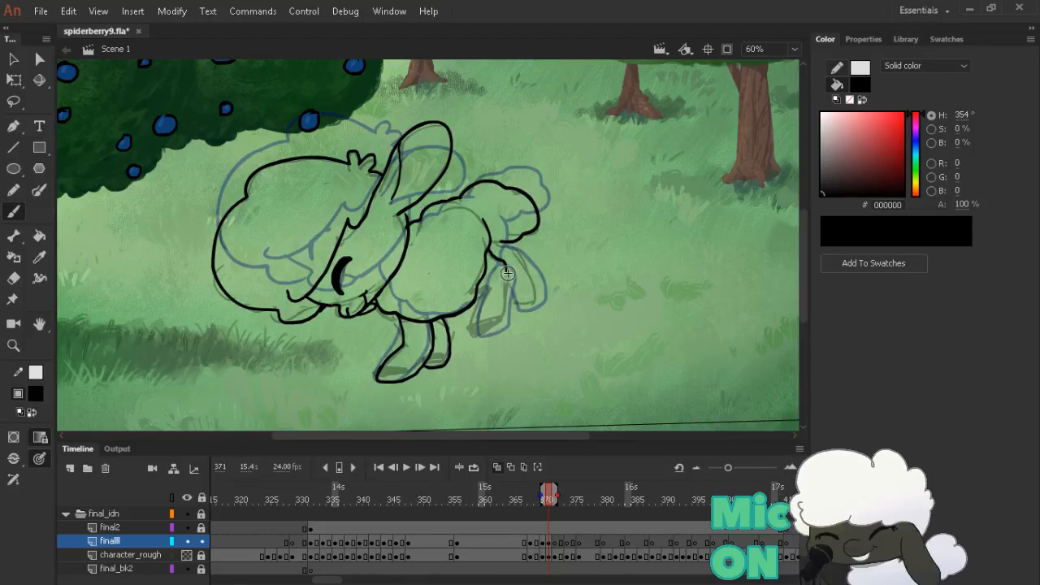
Ink the nearer hind leg with its hoof on frame 371, checking it against frame 370
{"action": "mouse_move", "coordinate": [508, 260]}
{"action": "left_mouse_down"}
{"action": "mouse_move", "coordinate": [512, 324]}
{"action": "mouse_move", "coordinate": [490, 343]}
{"action": "left_mouse_up"}
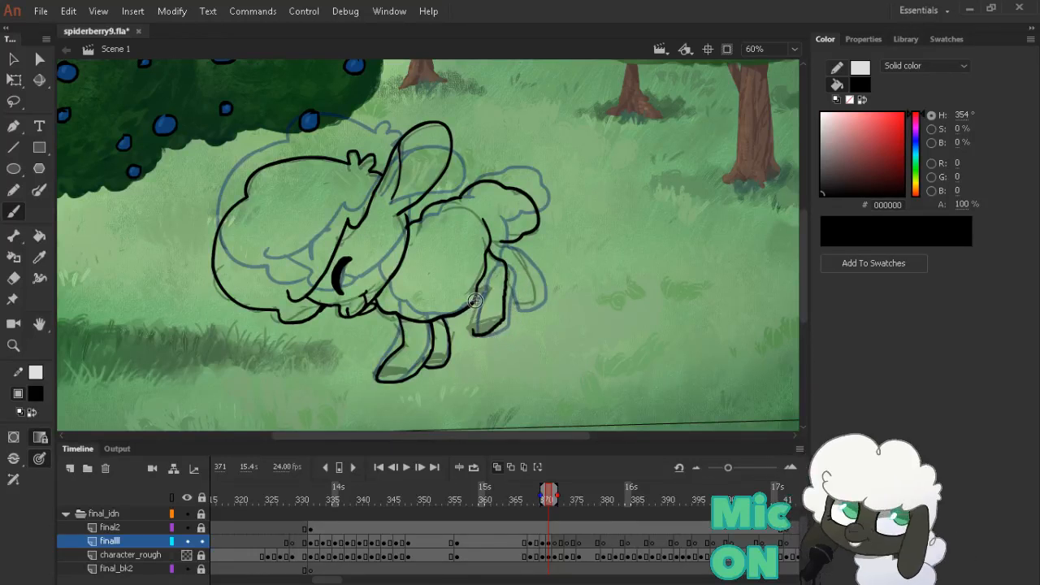
{"action": "key", "text": "e"}
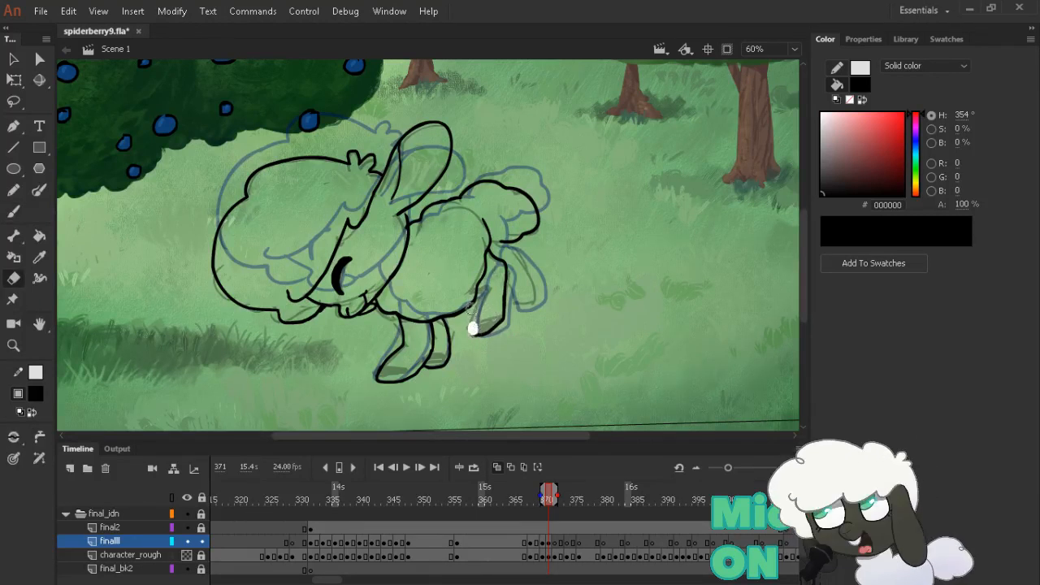
{"action": "key", "text": "b"}
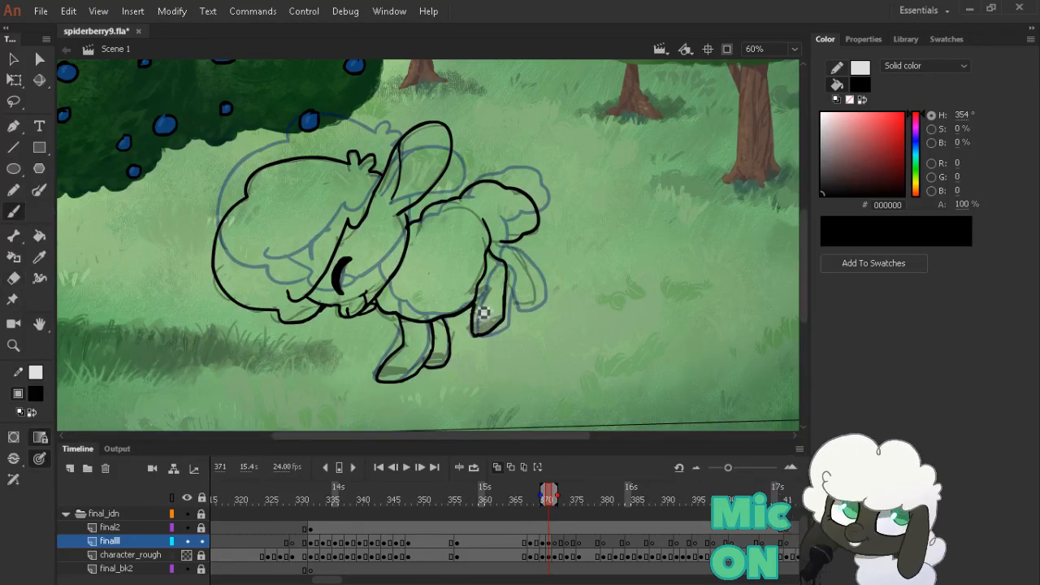
{"action": "left_click_drag", "start_coordinate": [483, 313], "coordinate": [487, 279]}
{"action": "key", "text": "comma"}
{"action": "key", "text": "period"}
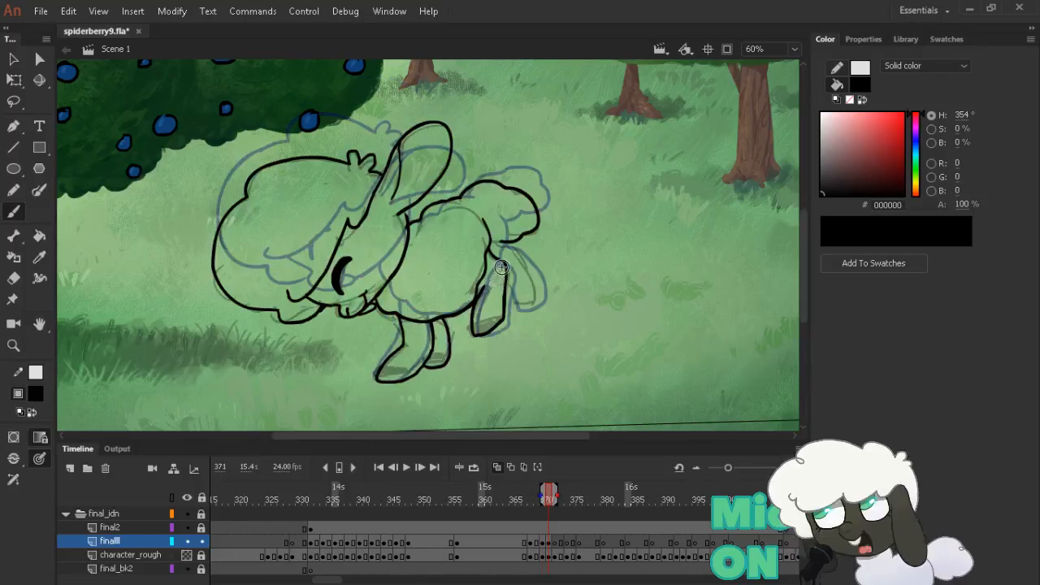
Clean up the front edge of the nearer hind leg where it meets the belly wool
{"action": "key", "text": "comma"}
{"action": "key", "text": "period"}
{"action": "key", "text": "e"}
{"action": "mouse_move", "coordinate": [490, 285]}
{"action": "left_mouse_down"}
{"action": "mouse_move", "coordinate": [483, 307]}
{"action": "mouse_move", "coordinate": [488, 271]}
{"action": "left_mouse_up"}
{"action": "key", "text": "b"}
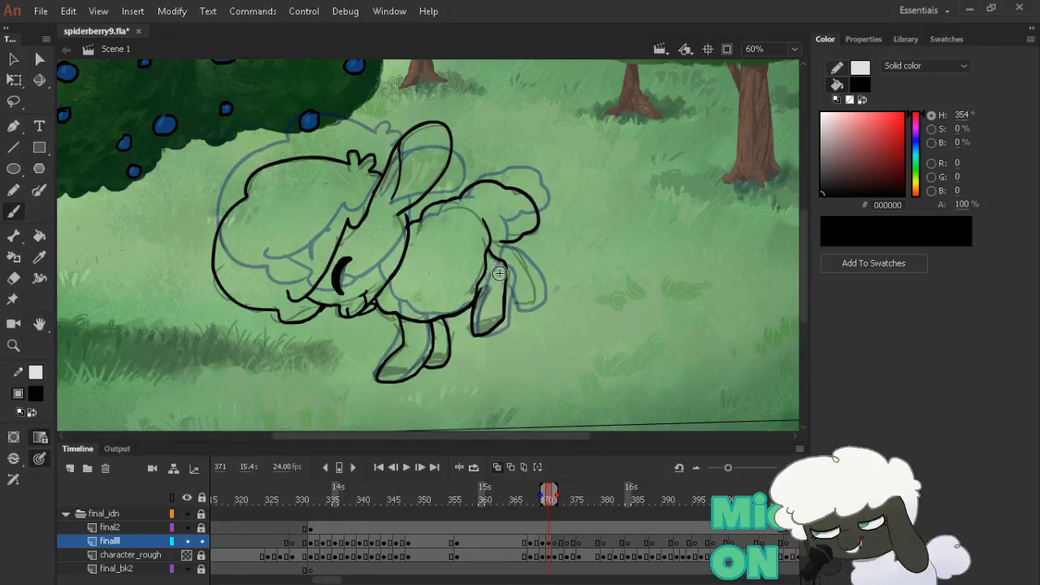
{"action": "key", "text": "e"}
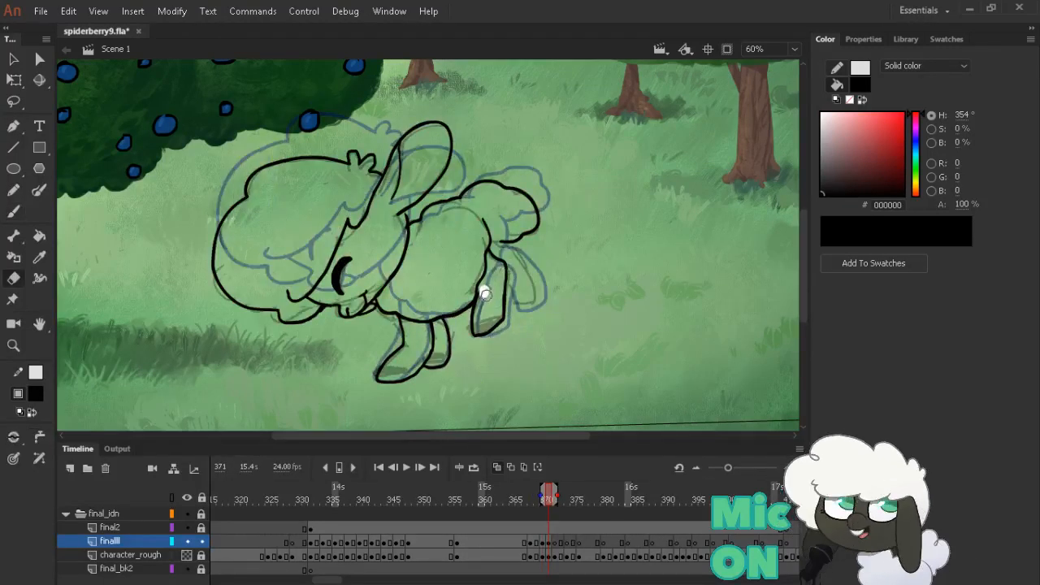
{"action": "key", "text": "b"}
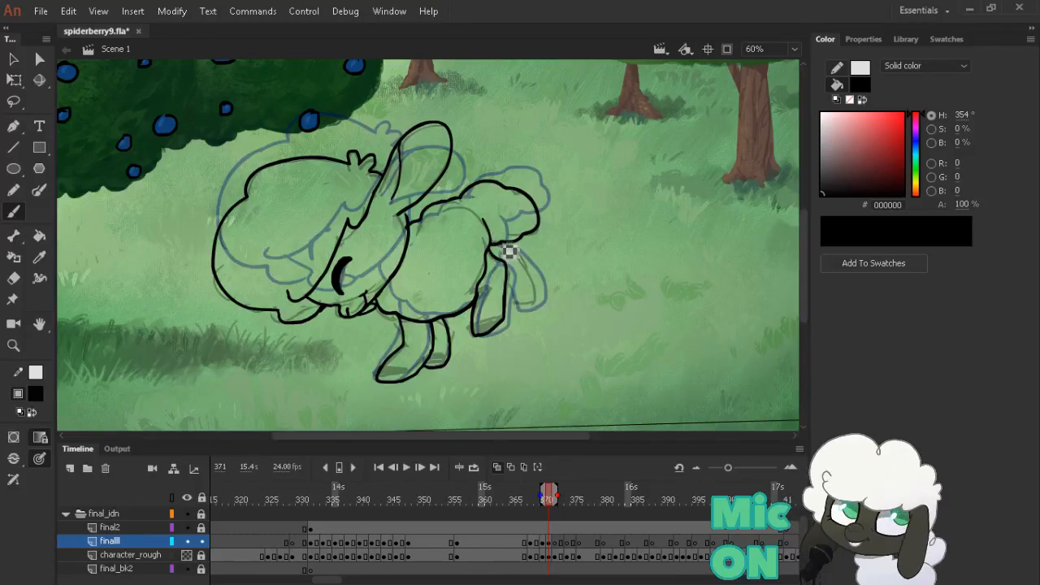
Ink the far hind leg beneath the tail on frame 371 and compare the pose with frame 370
{"action": "mouse_move", "coordinate": [509, 251]}
{"action": "left_mouse_down"}
{"action": "mouse_move", "coordinate": [541, 286]}
{"action": "mouse_move", "coordinate": [539, 304]}
{"action": "mouse_move", "coordinate": [509, 305]}
{"action": "left_mouse_up"}
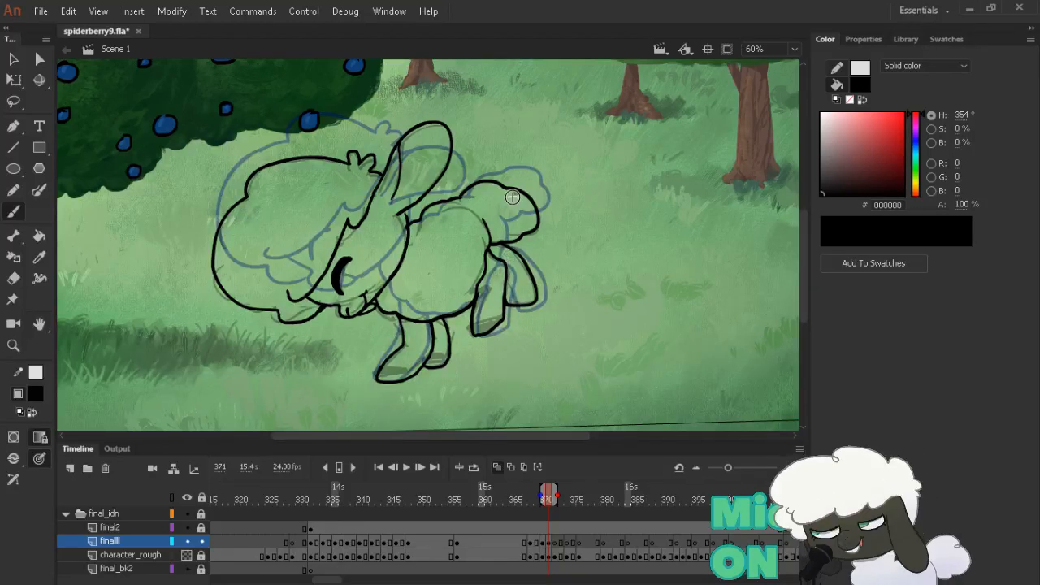
{"action": "key", "text": "comma"}
{"action": "key", "text": "period"}
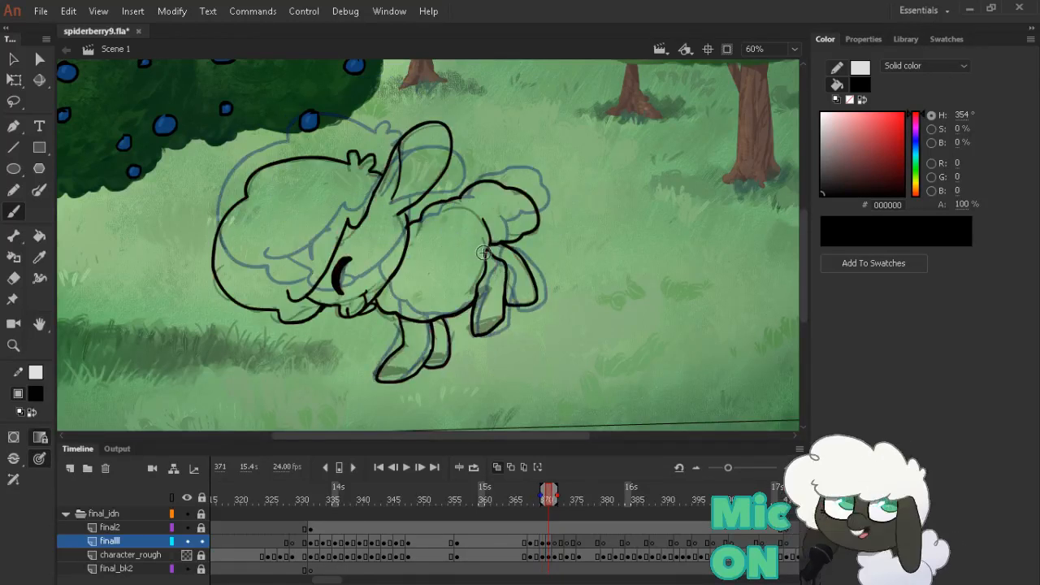
Advance to frame 372 and ink the outer outline of the head wool, from the forehead tuft around to the chin
{"action": "key", "text": "period"}
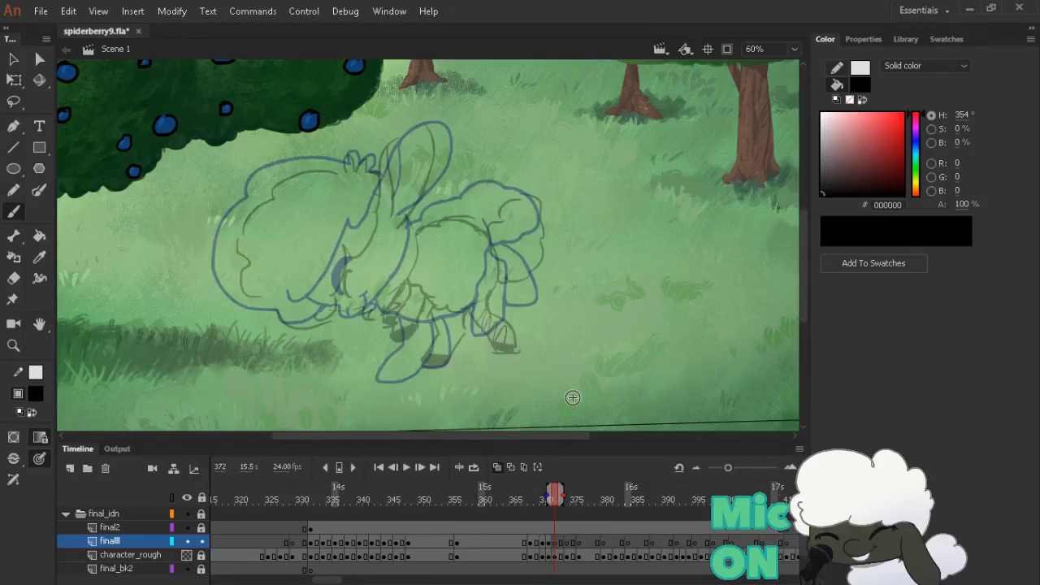
{"action": "mouse_move", "coordinate": [342, 169]}
{"action": "left_mouse_down"}
{"action": "mouse_move", "coordinate": [271, 199]}
{"action": "mouse_move", "coordinate": [242, 268]}
{"action": "mouse_move", "coordinate": [257, 316]}
{"action": "mouse_move", "coordinate": [280, 328]}
{"action": "mouse_move", "coordinate": [295, 324]}
{"action": "mouse_move", "coordinate": [291, 317]}
{"action": "mouse_move", "coordinate": [261, 318]}
{"action": "mouse_move", "coordinate": [303, 324]}
{"action": "mouse_move", "coordinate": [289, 320]}
{"action": "mouse_move", "coordinate": [305, 334]}
{"action": "mouse_move", "coordinate": [291, 317]}
{"action": "mouse_move", "coordinate": [346, 322]}
{"action": "left_mouse_up"}
{"action": "key", "text": "e"}
{"action": "key", "text": "b"}
{"action": "key", "text": "e"}
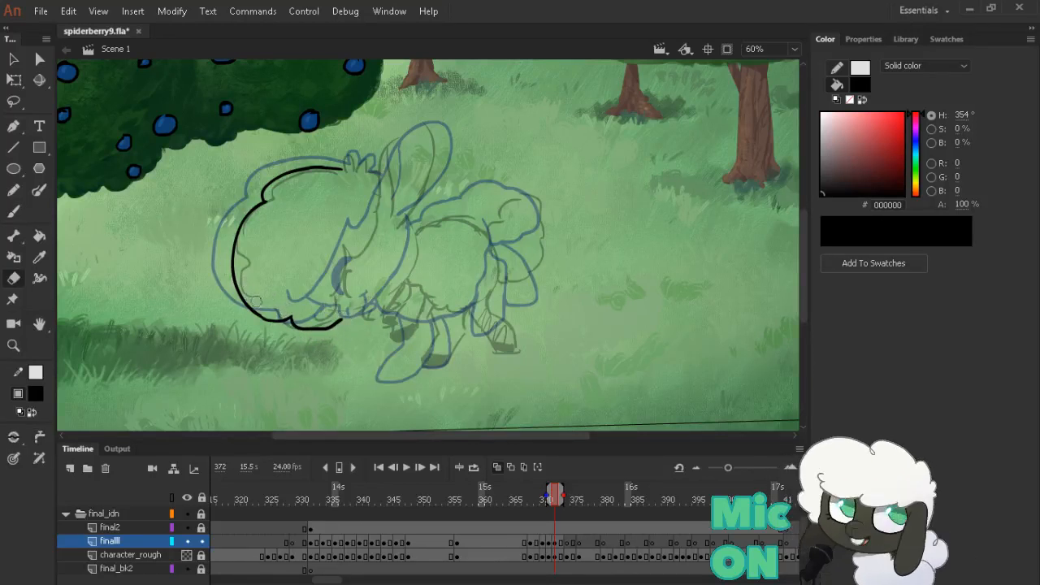
{"action": "key", "text": "b"}
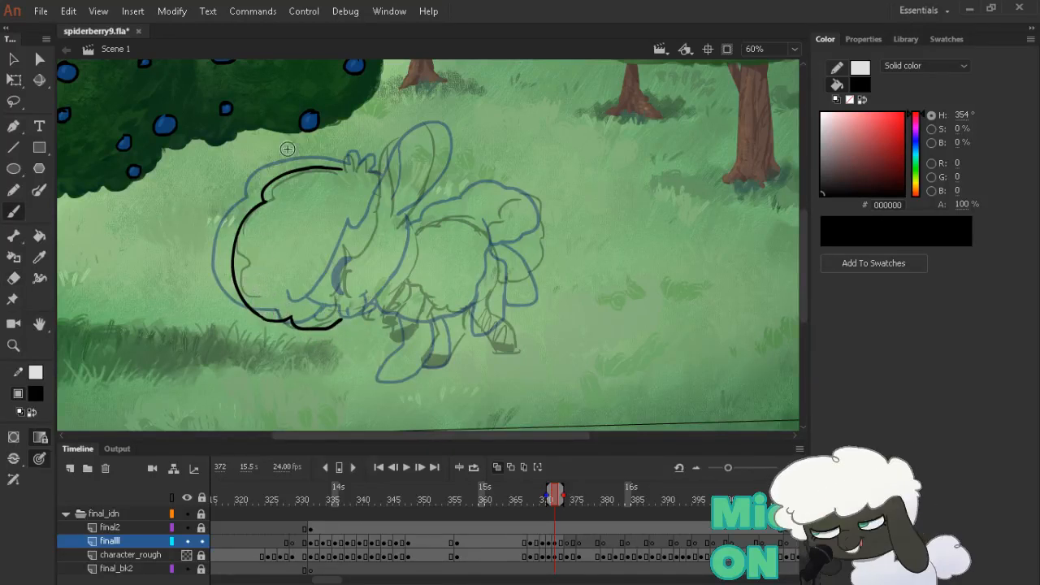
Ink the raised ear's outline on frame 372, redoing its lower back edge and comparing it with frame 371
{"action": "key", "text": "comma"}
{"action": "key", "text": "period"}
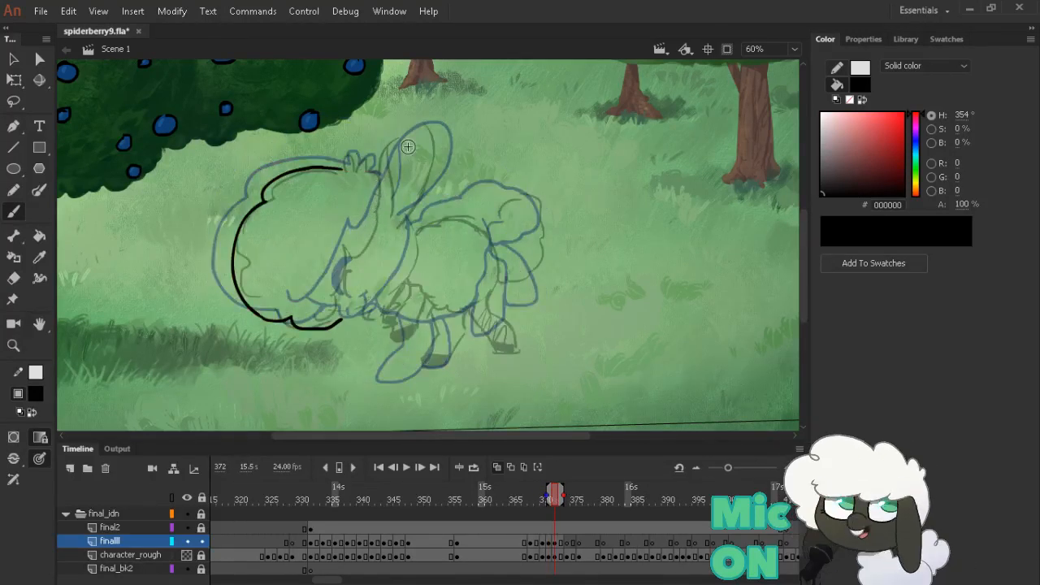
{"action": "key", "text": "comma"}
{"action": "key", "text": "period"}
{"action": "mouse_move", "coordinate": [378, 199]}
{"action": "left_mouse_down"}
{"action": "mouse_move", "coordinate": [395, 145]}
{"action": "mouse_move", "coordinate": [427, 126]}
{"action": "mouse_move", "coordinate": [444, 159]}
{"action": "mouse_move", "coordinate": [437, 189]}
{"action": "left_mouse_up"}
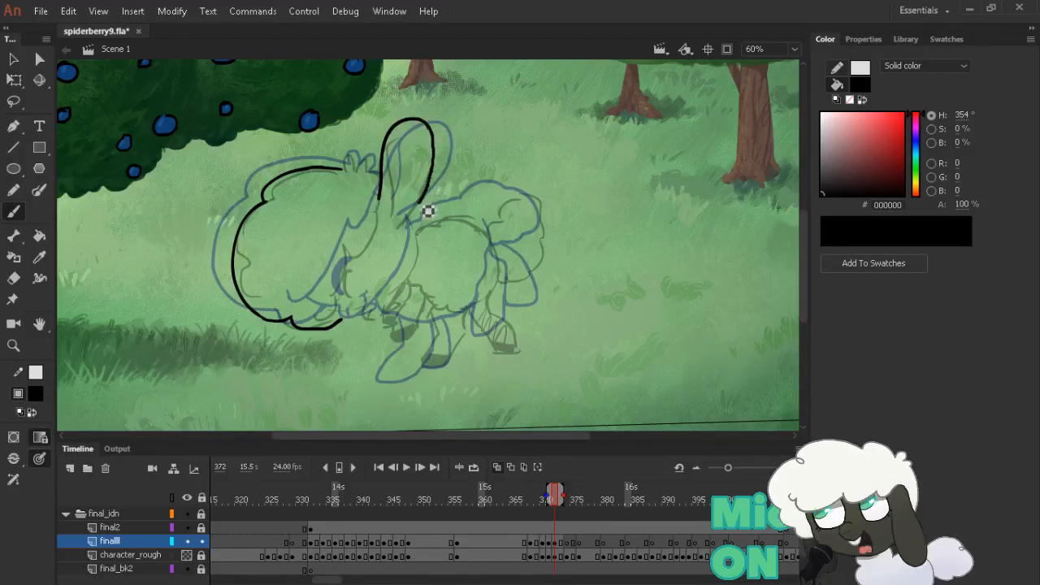
{"action": "key", "text": "ctrl+z"}
{"action": "key", "text": "comma"}
{"action": "key", "text": "period"}
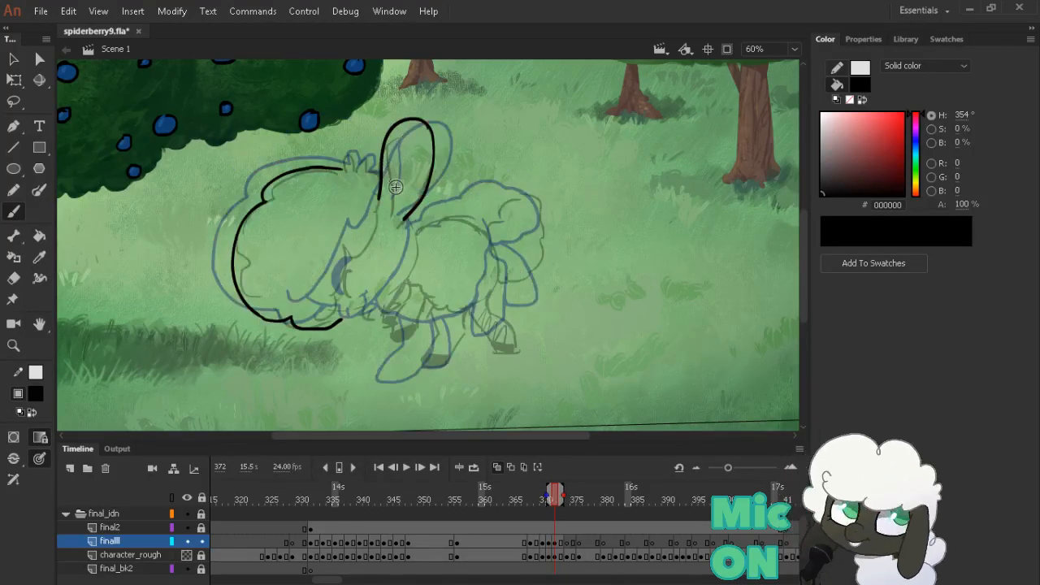
Ink the ear's inner fold line on frame 372, redrawing the first stroke and checking it against frame 371
{"action": "left_click_drag", "start_coordinate": [390, 206], "coordinate": [386, 144]}
{"action": "key", "text": "ctrl+z"}
{"action": "left_click_drag", "start_coordinate": [392, 210], "coordinate": [387, 150]}
{"action": "key", "text": "comma"}
{"action": "key", "text": "period"}
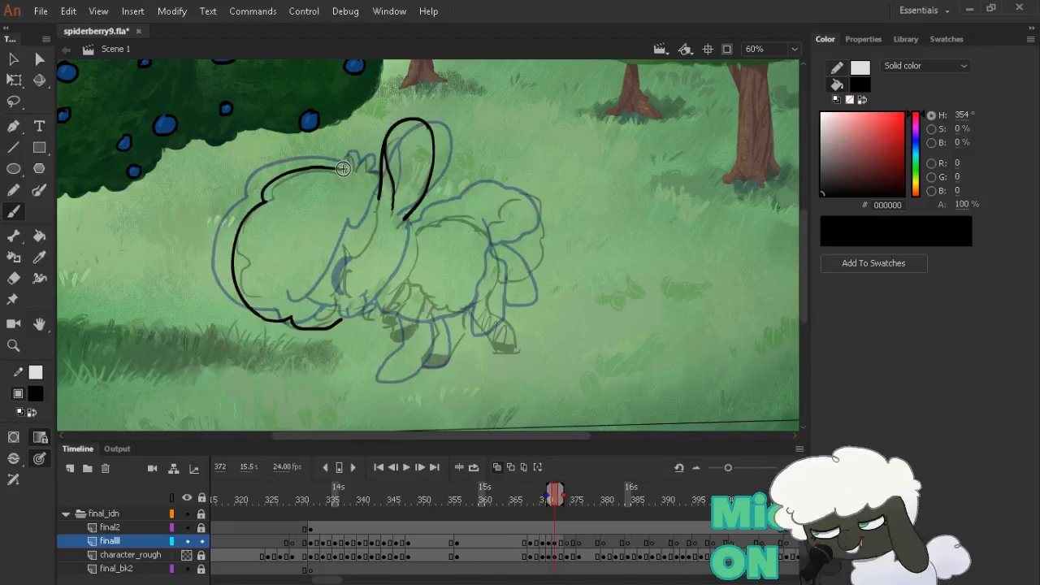
Ink the lobed wool tuft beside the ear and the fringe edge running from the ear across the face
{"action": "mouse_move", "coordinate": [345, 169]}
{"action": "left_mouse_down"}
{"action": "mouse_move", "coordinate": [360, 159]}
{"action": "mouse_move", "coordinate": [380, 173]}
{"action": "left_mouse_up"}
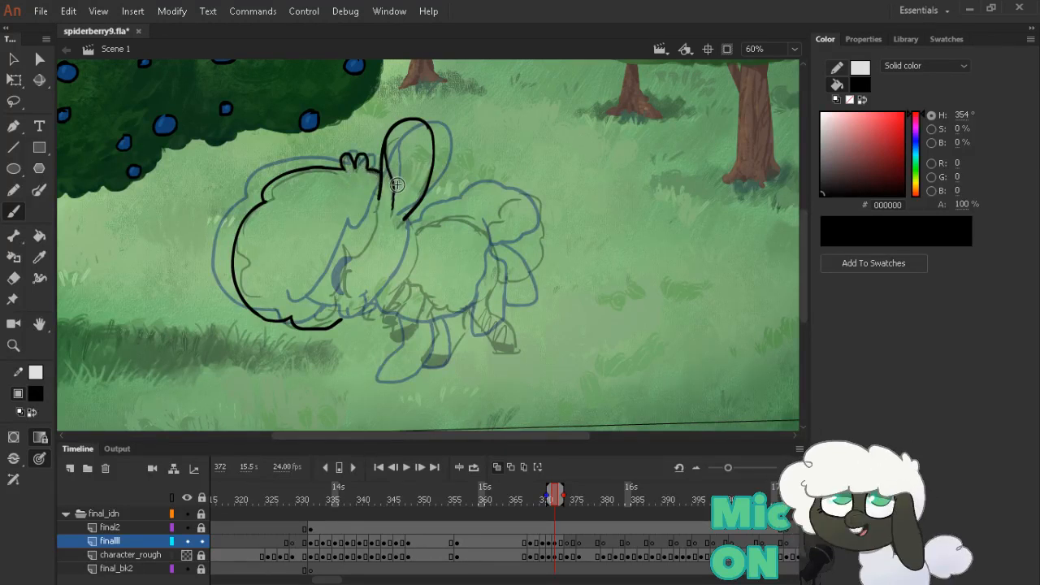
{"action": "key", "text": "comma"}
{"action": "key", "text": "period"}
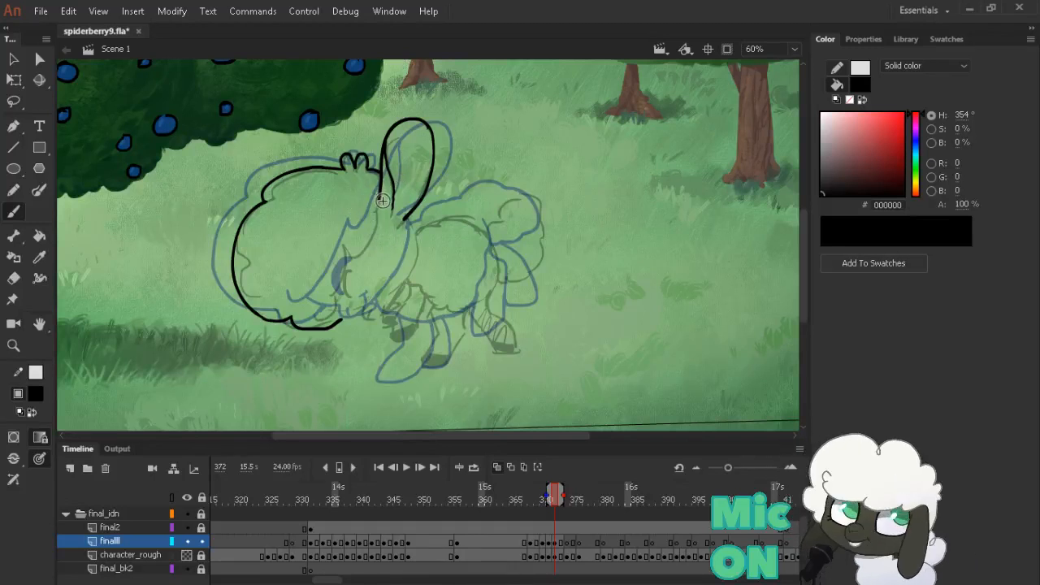
{"action": "mouse_move", "coordinate": [379, 195]}
{"action": "left_mouse_down"}
{"action": "mouse_move", "coordinate": [385, 219]}
{"action": "mouse_move", "coordinate": [362, 247]}
{"action": "mouse_move", "coordinate": [347, 229]}
{"action": "mouse_move", "coordinate": [327, 311]}
{"action": "mouse_move", "coordinate": [308, 290]}
{"action": "left_mouse_up"}
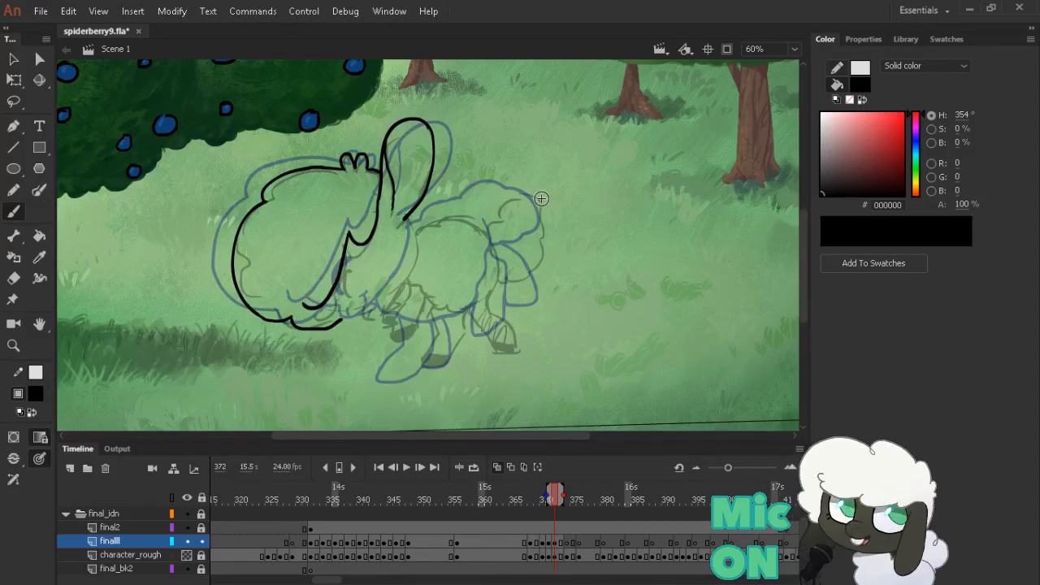
Rotate the canvas, check the rough alone, and ink the closed eye as a thick curved stroke on frame 372
{"action": "key", "text": "shift+h"}
{"action": "mouse_move", "coordinate": [541, 197]}
{"action": "left_mouse_down"}
{"action": "mouse_move", "coordinate": [623, 155]}
{"action": "mouse_move", "coordinate": [565, 352]}
{"action": "left_mouse_up"}
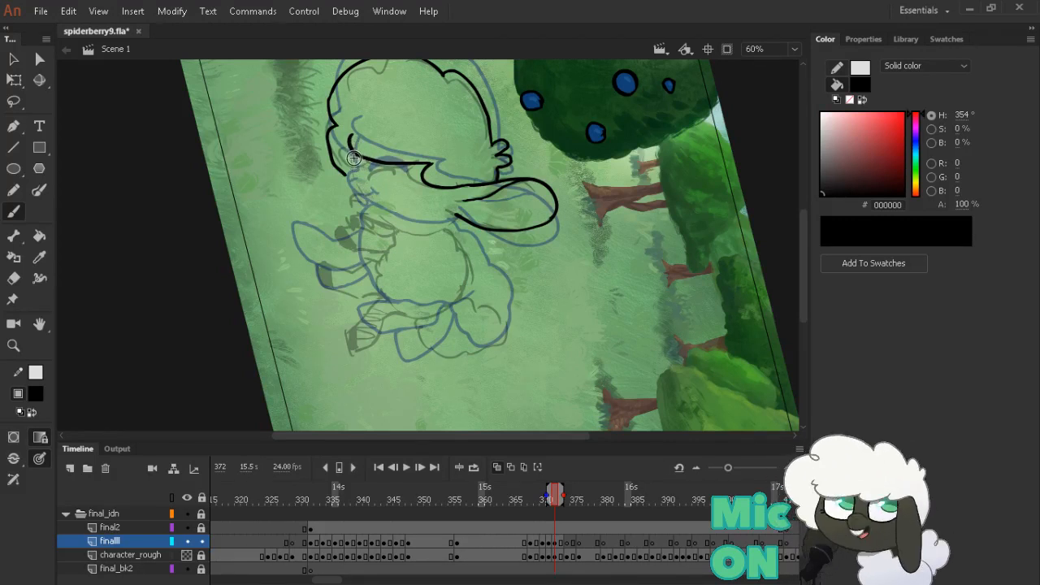
{"action": "left_click", "coordinate": [188, 541]}
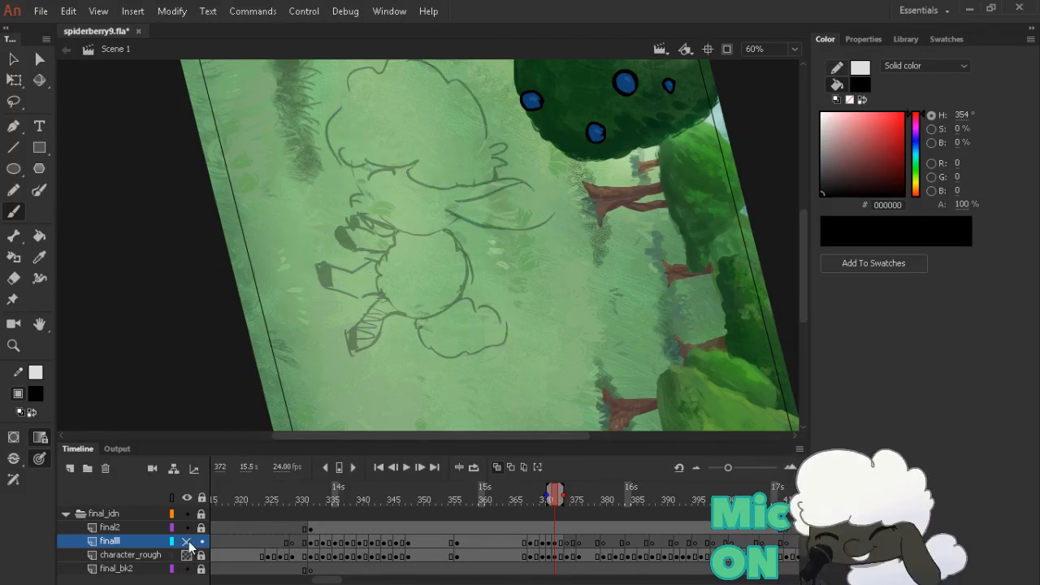
{"action": "left_click", "coordinate": [187, 541]}
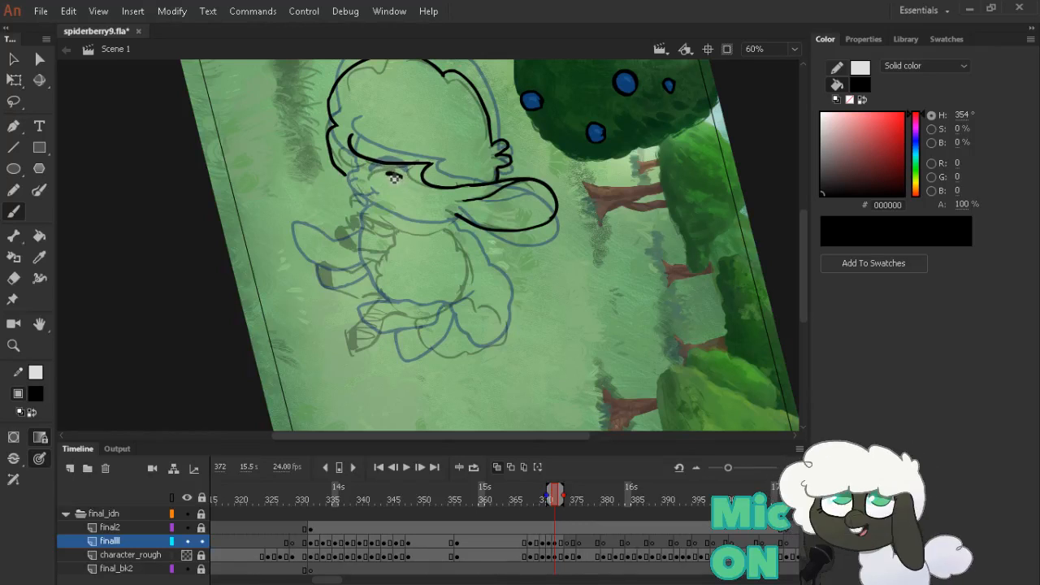
{"action": "key", "text": "ctrl+z"}
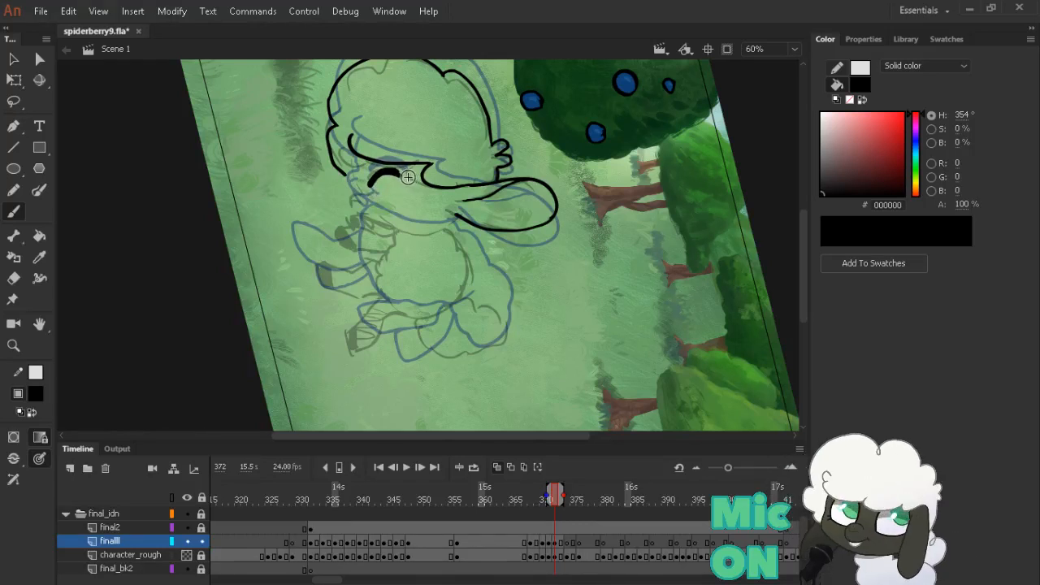
{"action": "mouse_move", "coordinate": [389, 178]}
{"action": "left_mouse_down"}
{"action": "mouse_move", "coordinate": [377, 187]}
{"action": "mouse_move", "coordinate": [408, 180]}
{"action": "left_mouse_up"}
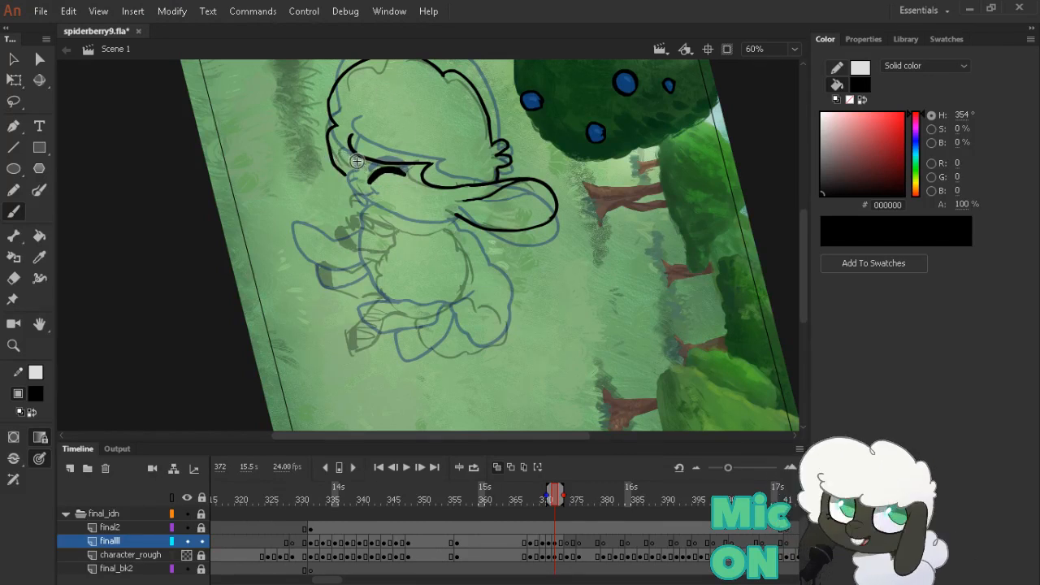
Compare with frame 371 and ink the front of the face down to the rounded muzzle on frame 372
{"action": "key", "text": "comma"}
{"action": "key", "text": "period"}
{"action": "mouse_move", "coordinate": [360, 189]}
{"action": "left_mouse_down"}
{"action": "mouse_move", "coordinate": [351, 219]}
{"action": "mouse_move", "coordinate": [368, 213]}
{"action": "left_mouse_up"}
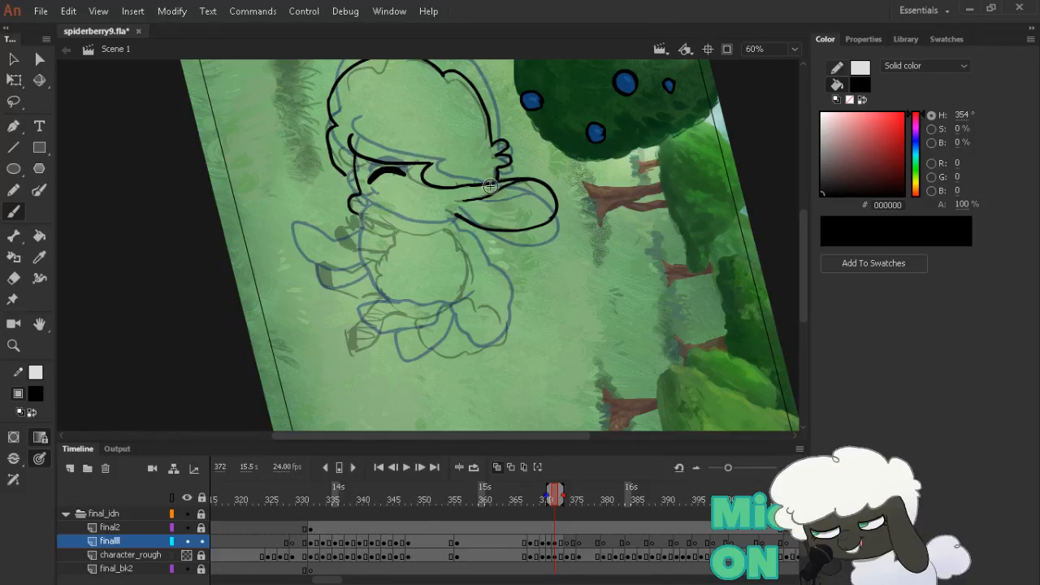
Rotate the canvas further, ink the cheek line from the ear base to the muzzle, and clean up their junction
{"action": "left_click_drag", "start_coordinate": [490, 186], "coordinate": [432, 241]}
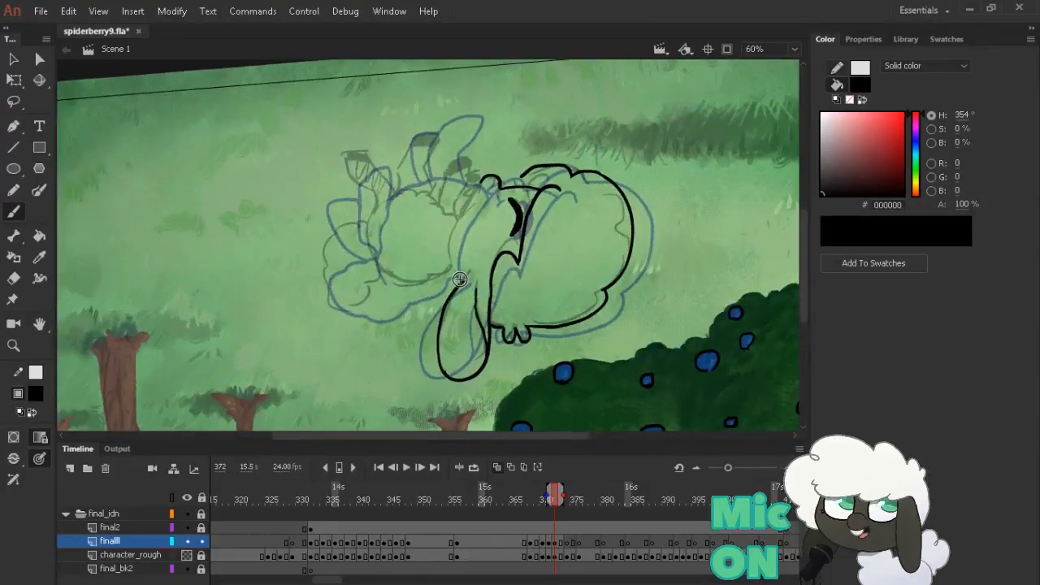
{"action": "mouse_move", "coordinate": [459, 280]}
{"action": "left_mouse_down"}
{"action": "mouse_move", "coordinate": [461, 224]}
{"action": "mouse_move", "coordinate": [479, 194]}
{"action": "left_mouse_up"}
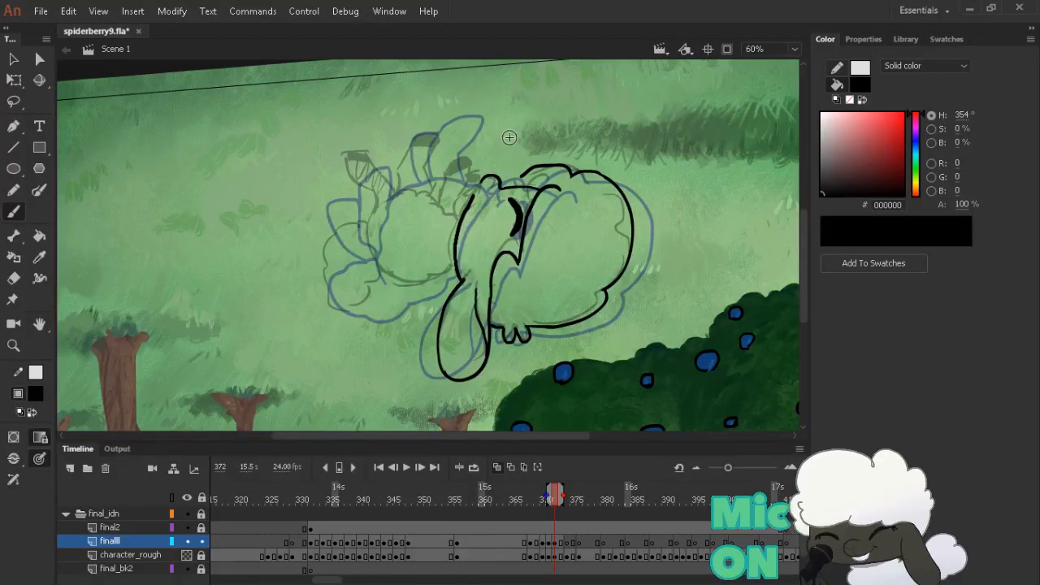
{"action": "key", "text": "e"}
{"action": "key", "text": "b"}
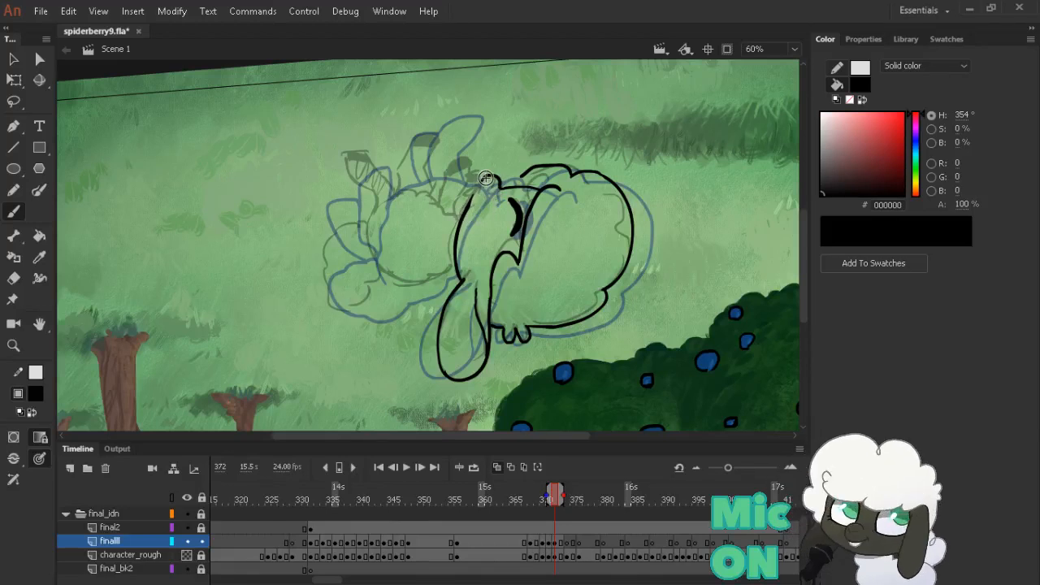
{"action": "key", "text": "e"}
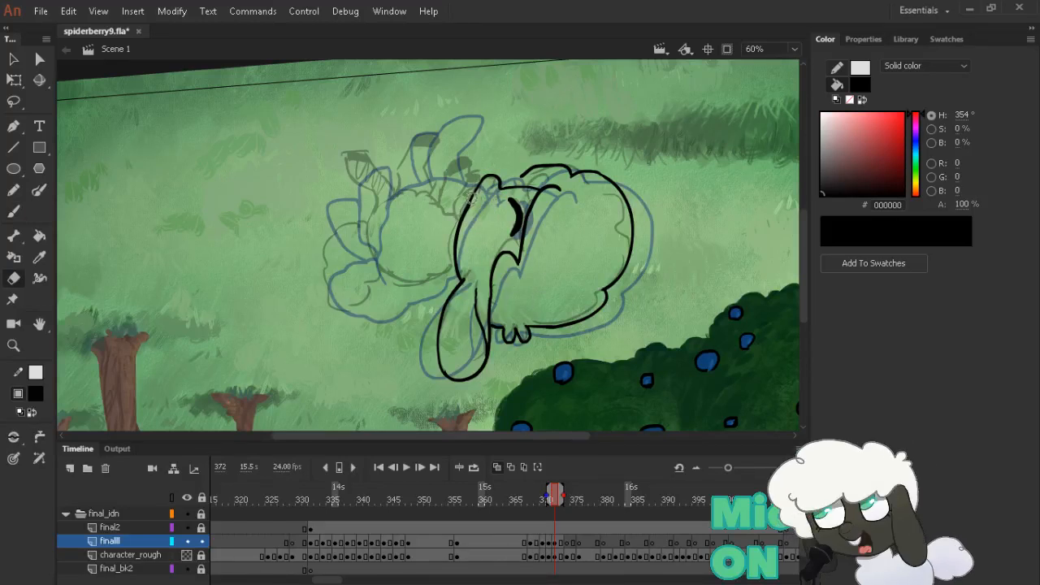
{"action": "mouse_move", "coordinate": [478, 212]}
{"action": "left_mouse_down"}
{"action": "mouse_move", "coordinate": [472, 220]}
{"action": "mouse_move", "coordinate": [483, 222]}
{"action": "left_mouse_up"}
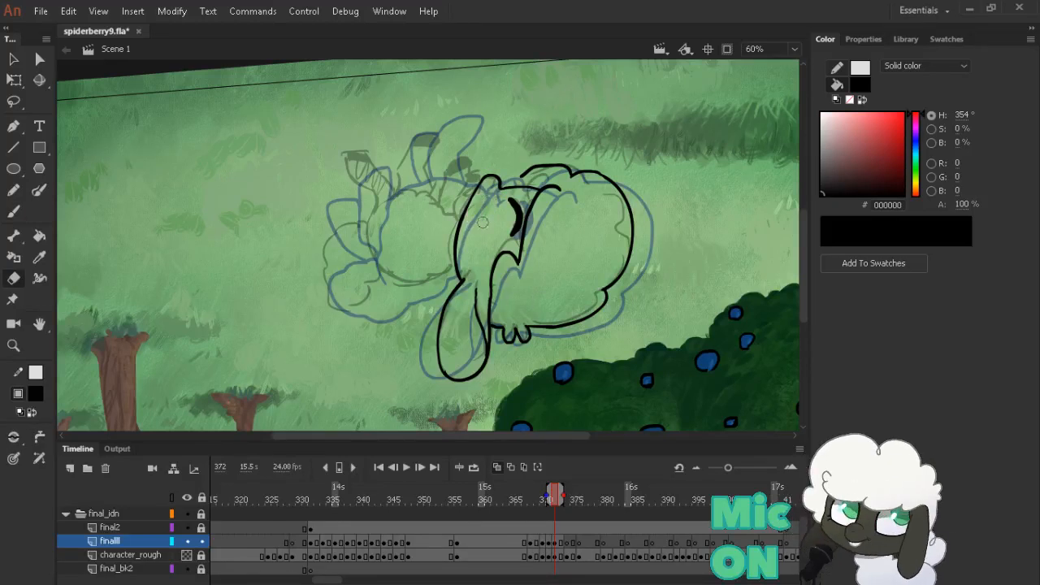
Rotate the canvas back upright and clean up the muzzle tip on frame 372, checking it against frame 371
{"action": "left_click_drag", "start_coordinate": [628, 320], "coordinate": [296, 200]}
{"action": "key", "text": "b"}
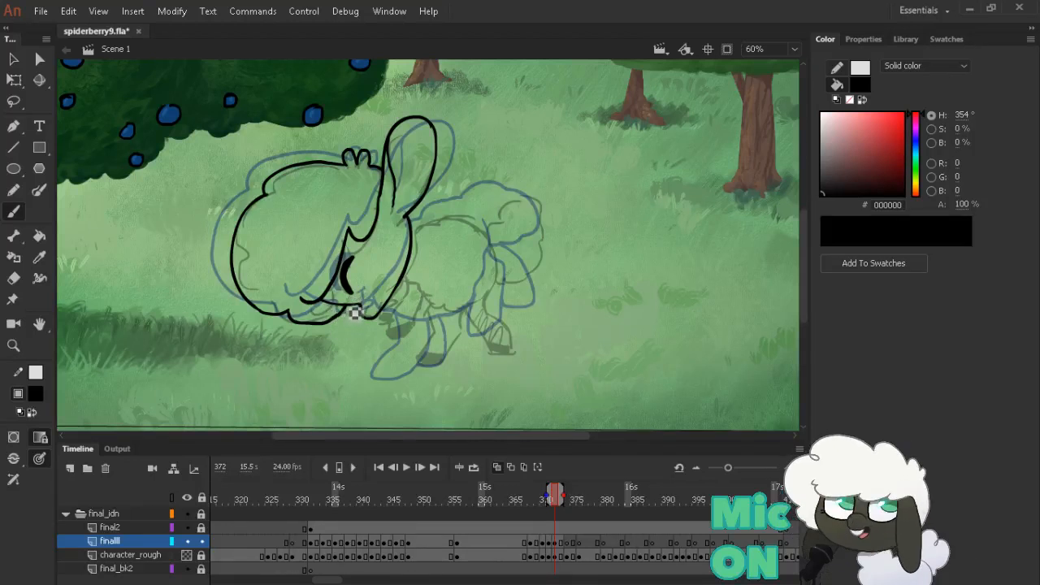
{"action": "key", "text": "e"}
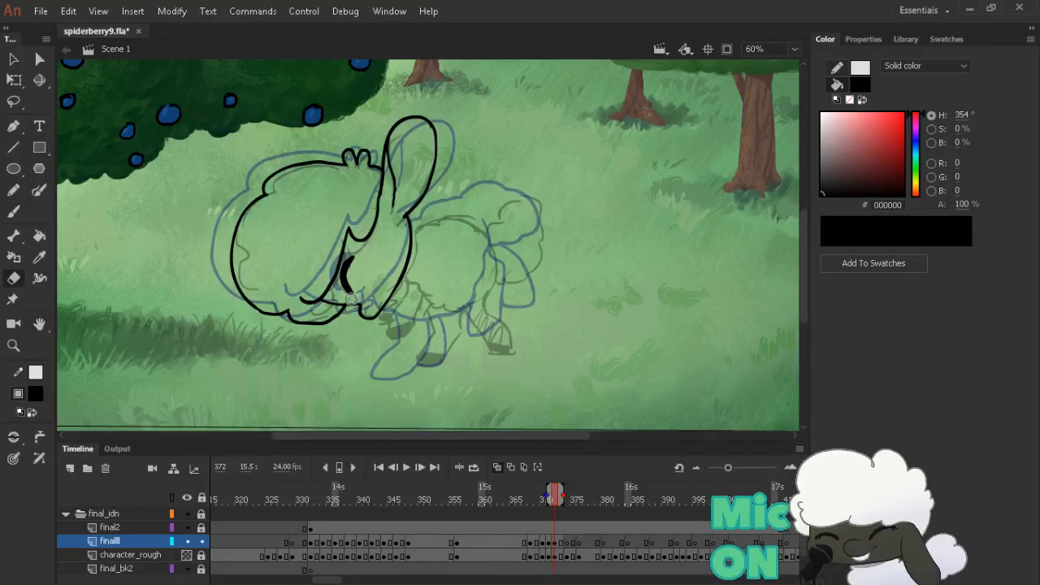
{"action": "key", "text": "b"}
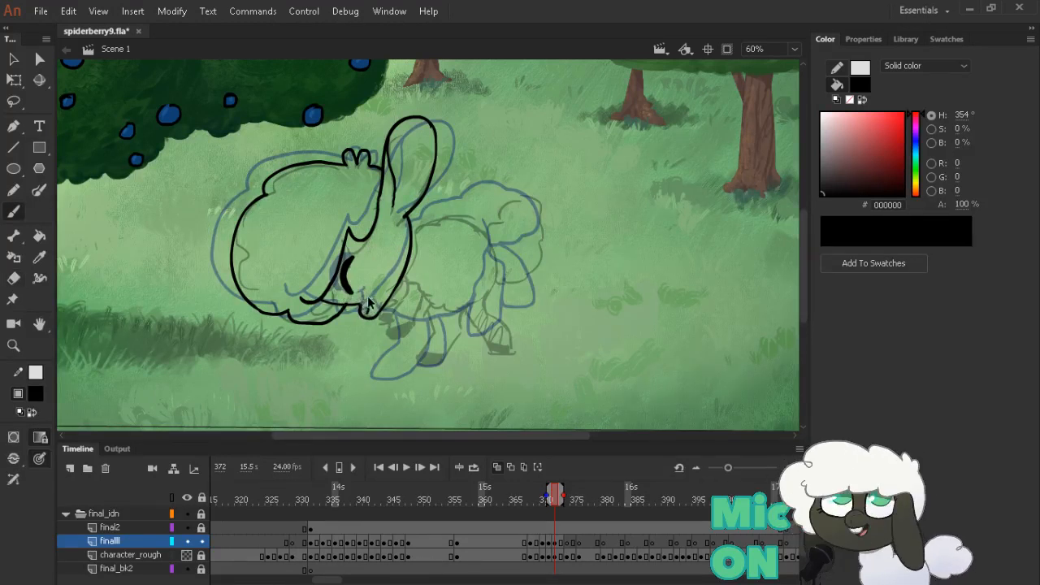
{"action": "key", "text": "comma"}
{"action": "key", "text": "period"}
{"action": "key", "text": "e"}
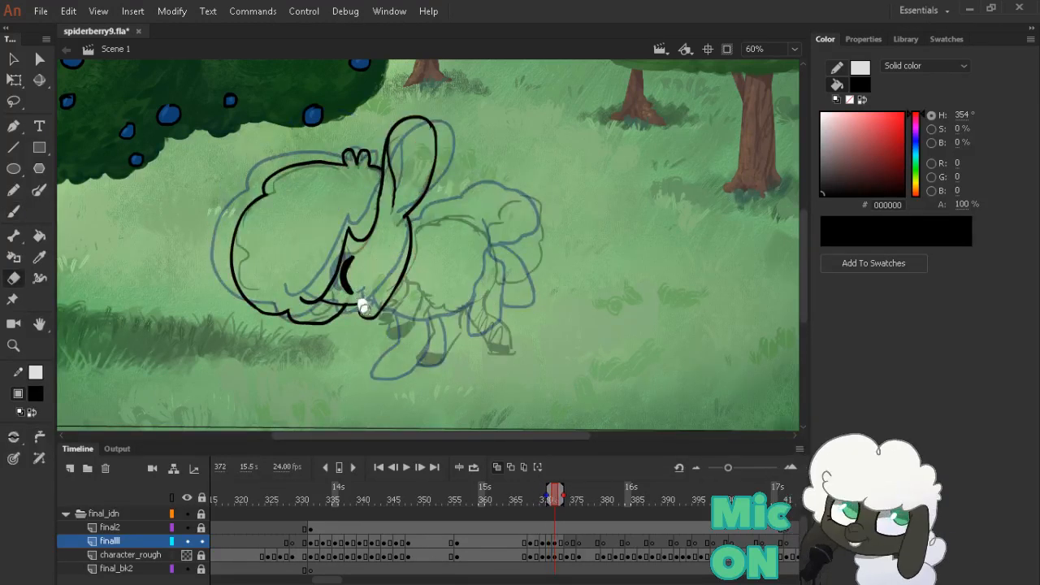
Erase and redraw the underside of the muzzle where it meets the cheek line on frame 372
{"action": "key", "text": "b"}
{"action": "key", "text": "e"}
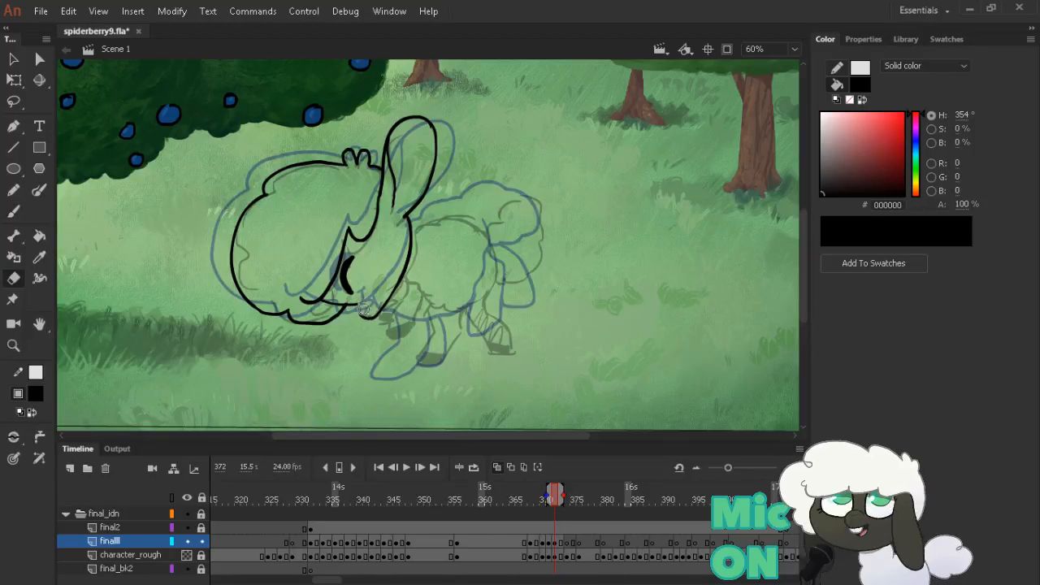
{"action": "key", "text": "b"}
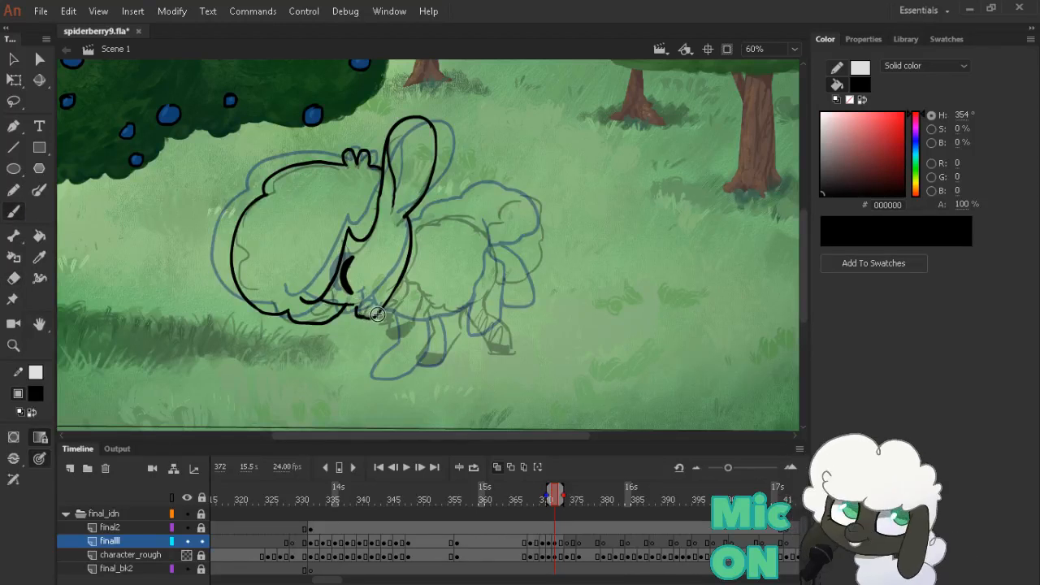
{"action": "key", "text": "e"}
{"action": "key", "text": "b"}
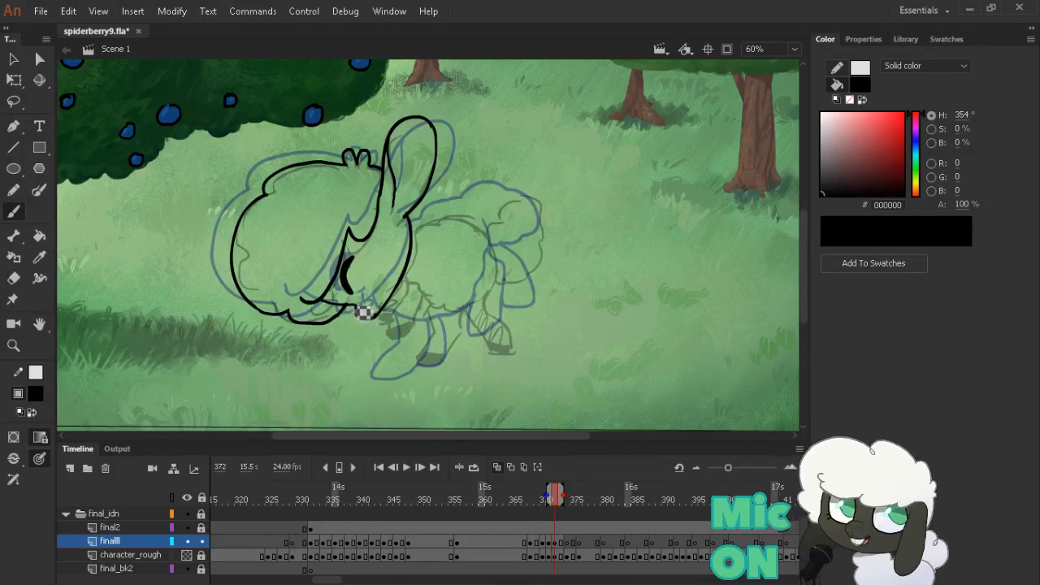
{"action": "key", "text": "e"}
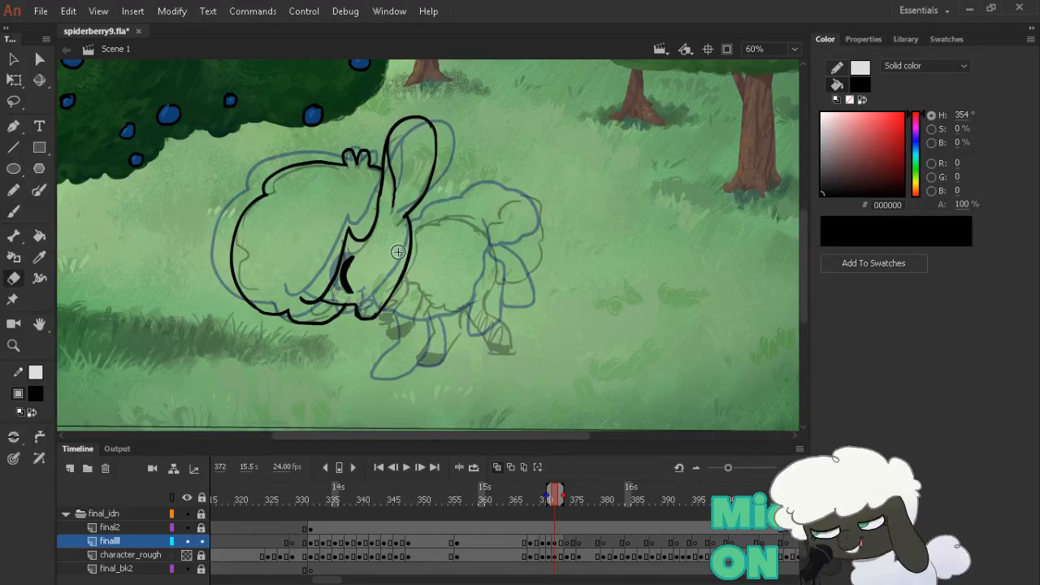
{"action": "key", "text": "b"}
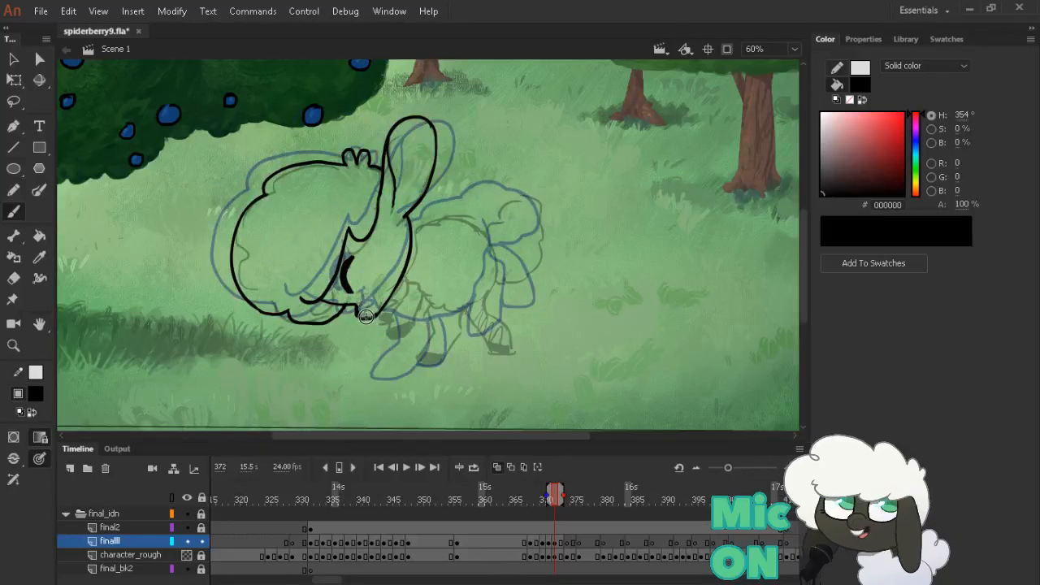
Reshape the muzzle with a small lip bump and ink a short mouth line, comparing with frame 371
{"action": "key", "text": "e"}
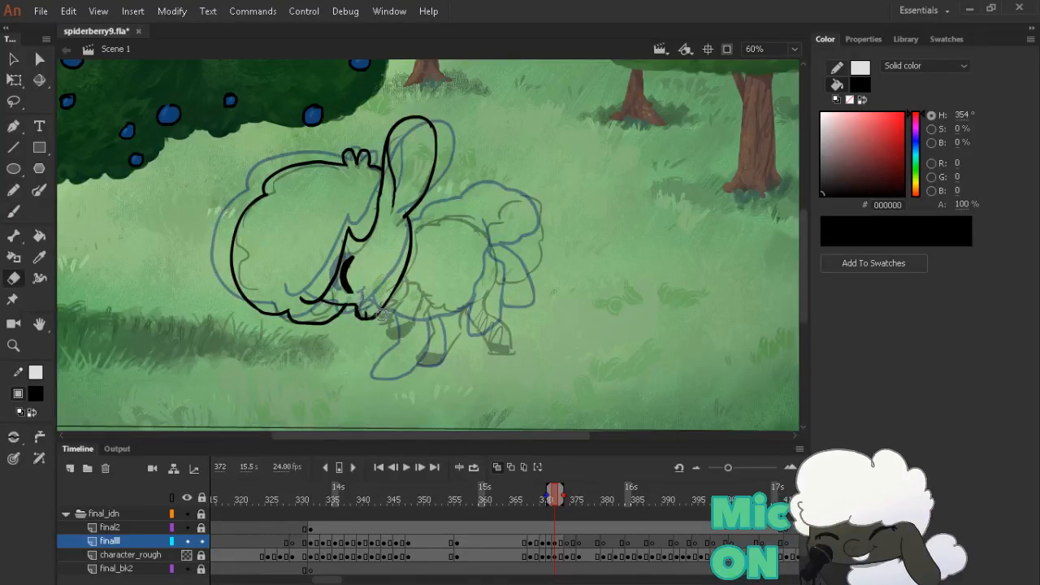
{"action": "key", "text": "b"}
{"action": "left_click_drag", "start_coordinate": [375, 314], "coordinate": [380, 294]}
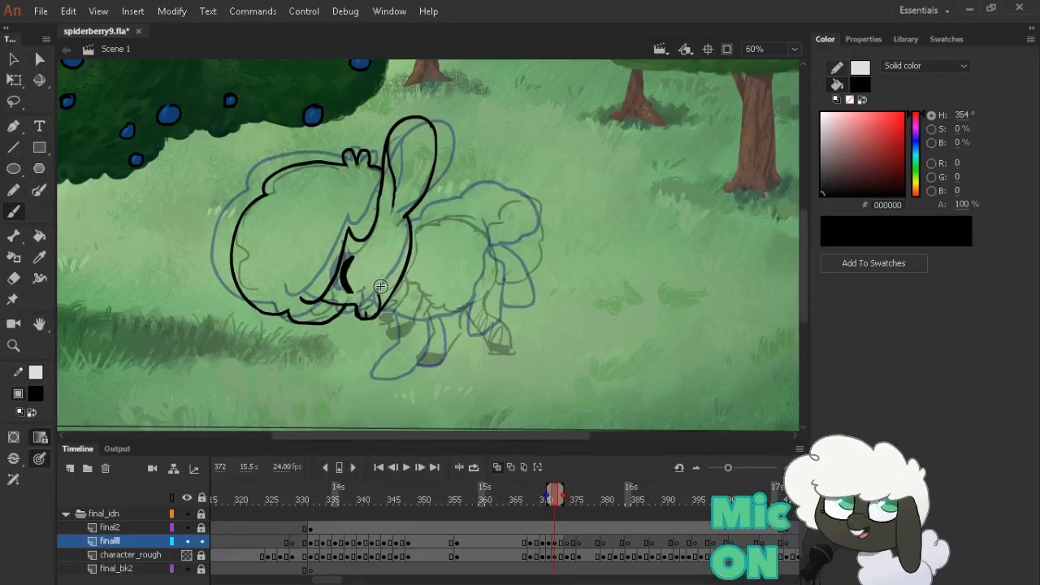
{"action": "key", "text": "comma"}
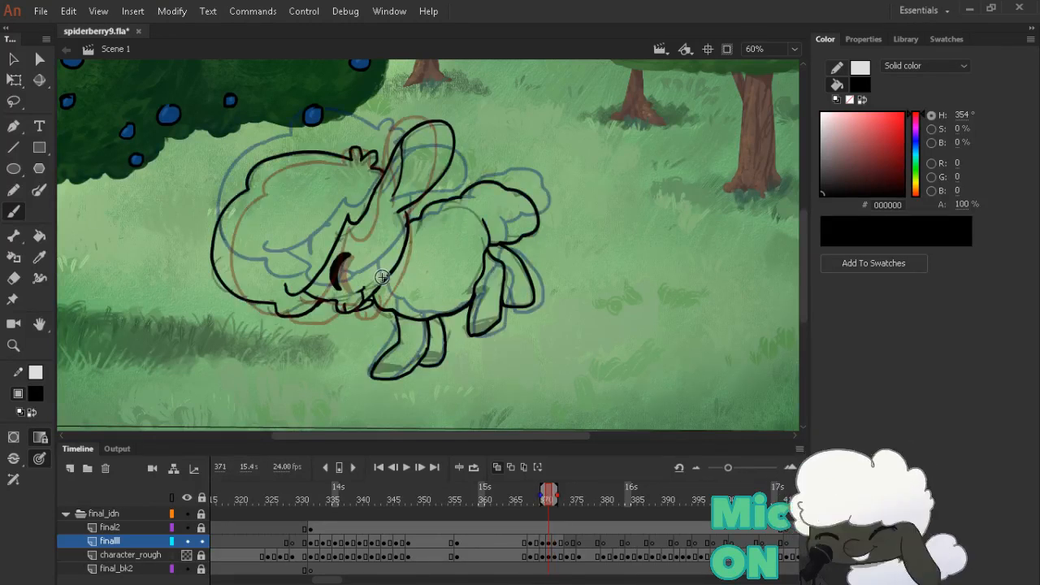
{"action": "key", "text": "period"}
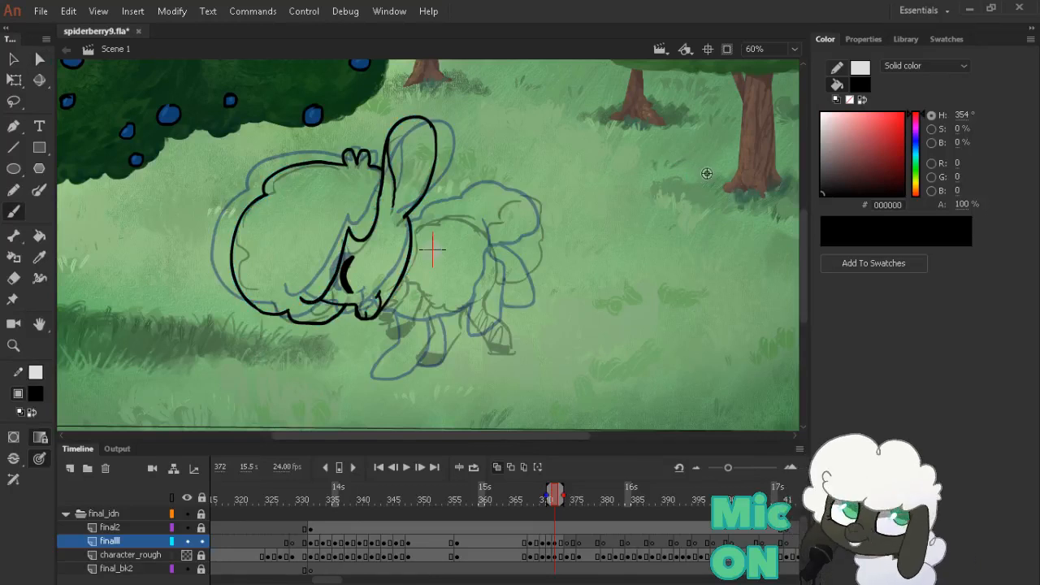
Rotate the canvas to refine the mouth corner and chin lines on frame 372, and turn it nearly upright again
{"action": "mouse_move", "coordinate": [708, 169]}
{"action": "left_mouse_down"}
{"action": "mouse_move", "coordinate": [584, 416]}
{"action": "mouse_move", "coordinate": [536, 425]}
{"action": "left_mouse_up"}
{"action": "left_click_drag", "start_coordinate": [696, 170], "coordinate": [653, 356]}
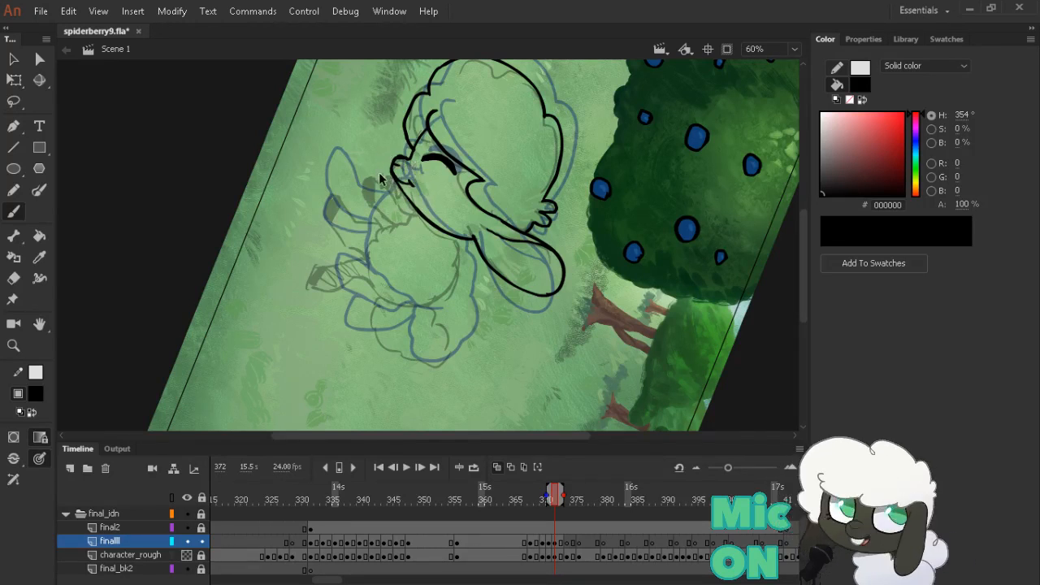
{"action": "key", "text": "e"}
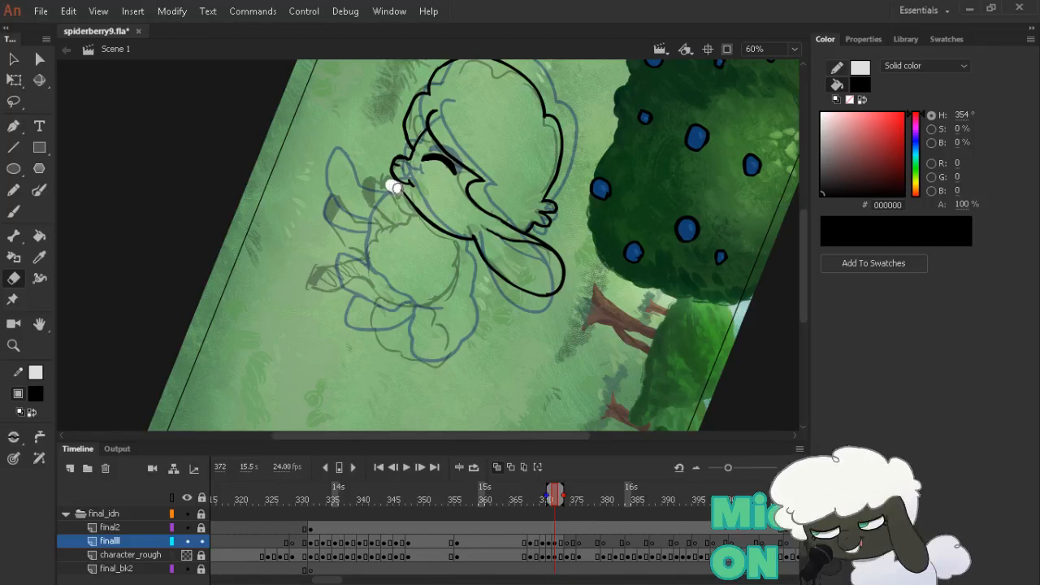
{"action": "key", "text": "b"}
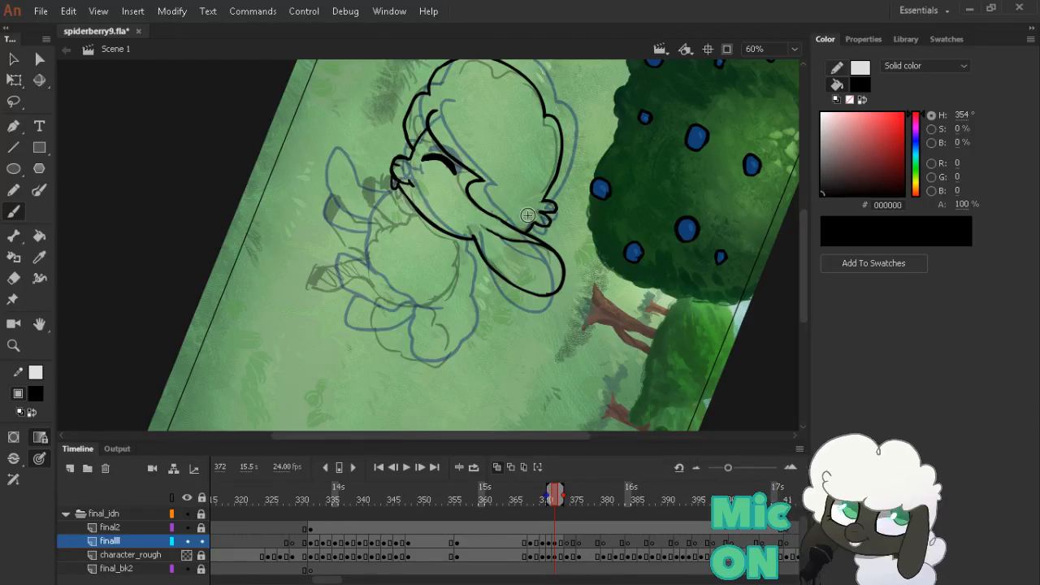
{"action": "key", "text": "shift+space"}
{"action": "mouse_move", "coordinate": [681, 309]}
{"action": "left_mouse_down"}
{"action": "mouse_move", "coordinate": [486, 100]}
{"action": "mouse_move", "coordinate": [401, 105]}
{"action": "mouse_move", "coordinate": [420, 105]}
{"action": "left_mouse_up"}
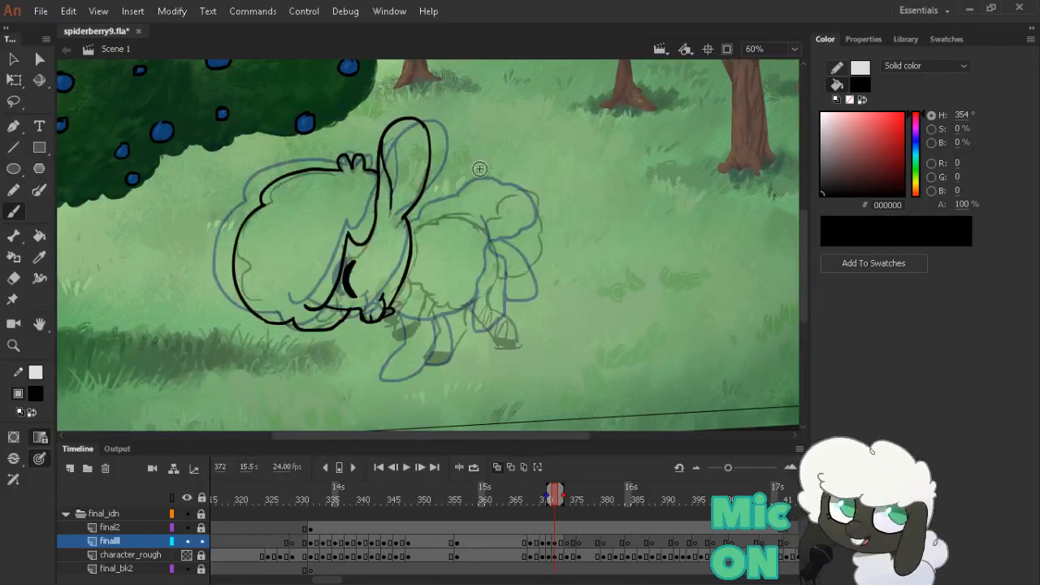
Ink the woolly back from the ear base around the rump to the belly, and check the rough and ink layers separately
{"action": "left_click_drag", "start_coordinate": [431, 226], "coordinate": [493, 215]}
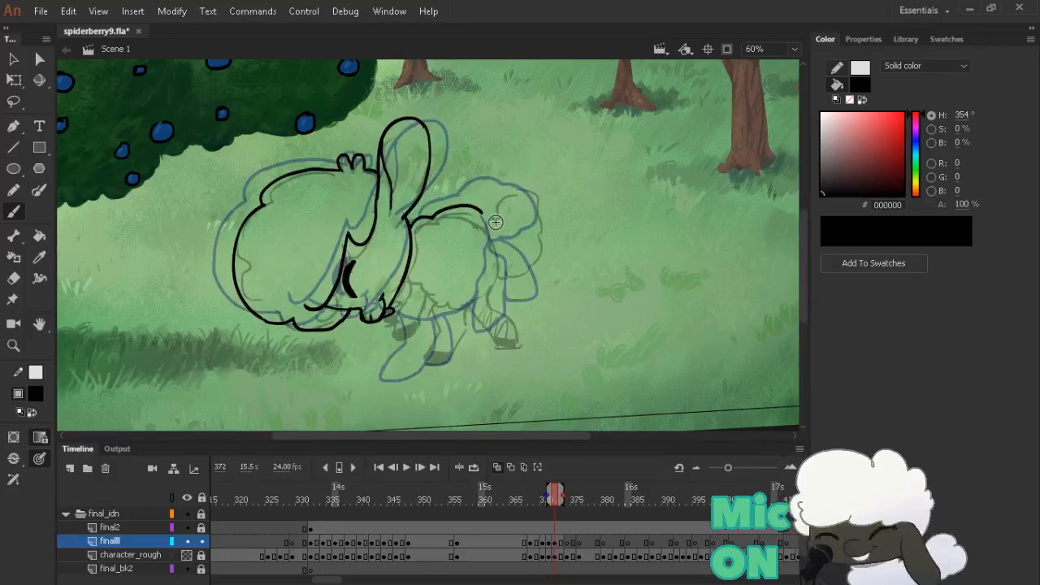
{"action": "mouse_move", "coordinate": [485, 220]}
{"action": "left_mouse_down"}
{"action": "mouse_move", "coordinate": [507, 253]}
{"action": "mouse_move", "coordinate": [500, 299]}
{"action": "mouse_move", "coordinate": [442, 302]}
{"action": "left_mouse_up"}
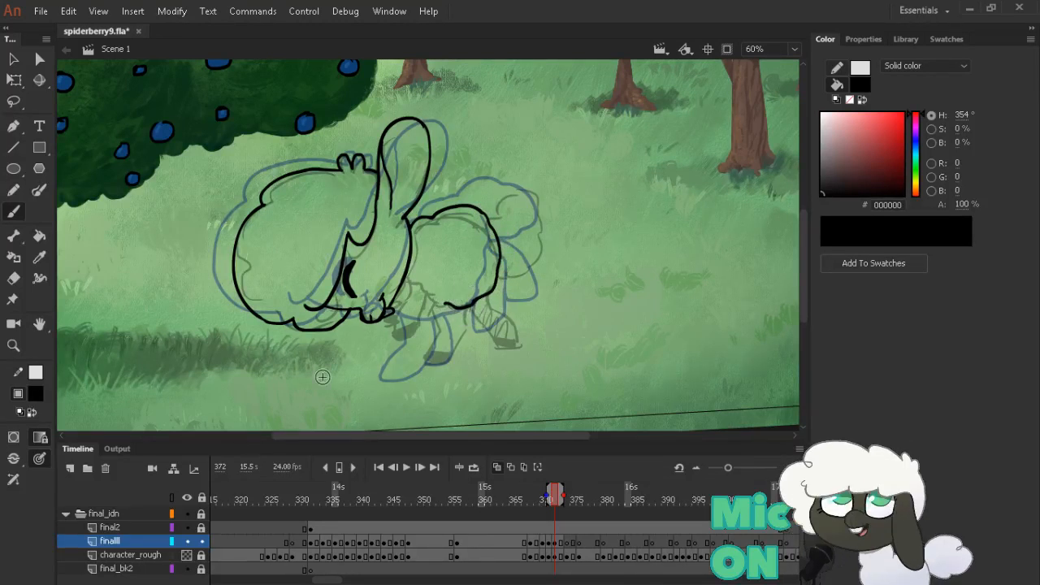
{"action": "left_click", "coordinate": [186, 556]}
{"action": "left_click", "coordinate": [186, 557]}
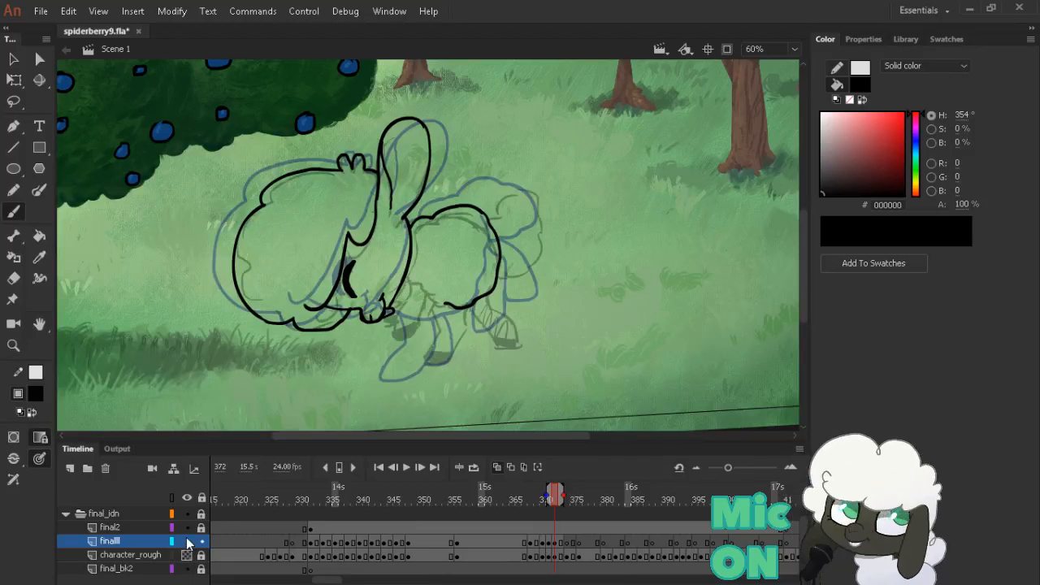
{"action": "left_click", "coordinate": [187, 542]}
{"action": "left_click", "coordinate": [188, 542]}
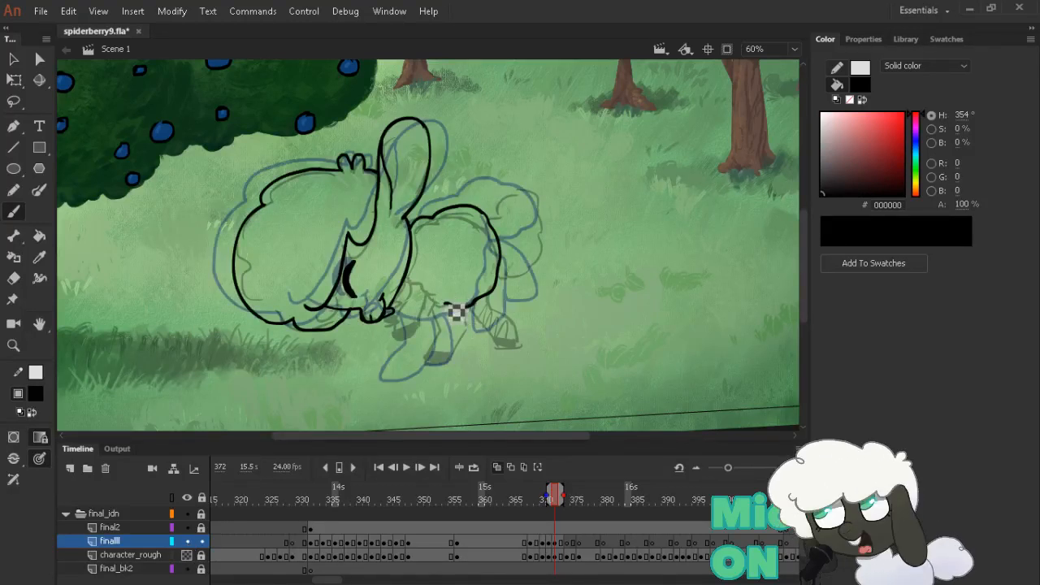
Compare with frame 371 and ink the scalloped belly line forward to the cheek on frame 372
{"action": "key", "text": "comma"}
{"action": "key", "text": "period"}
{"action": "left_click_drag", "start_coordinate": [449, 307], "coordinate": [407, 282]}
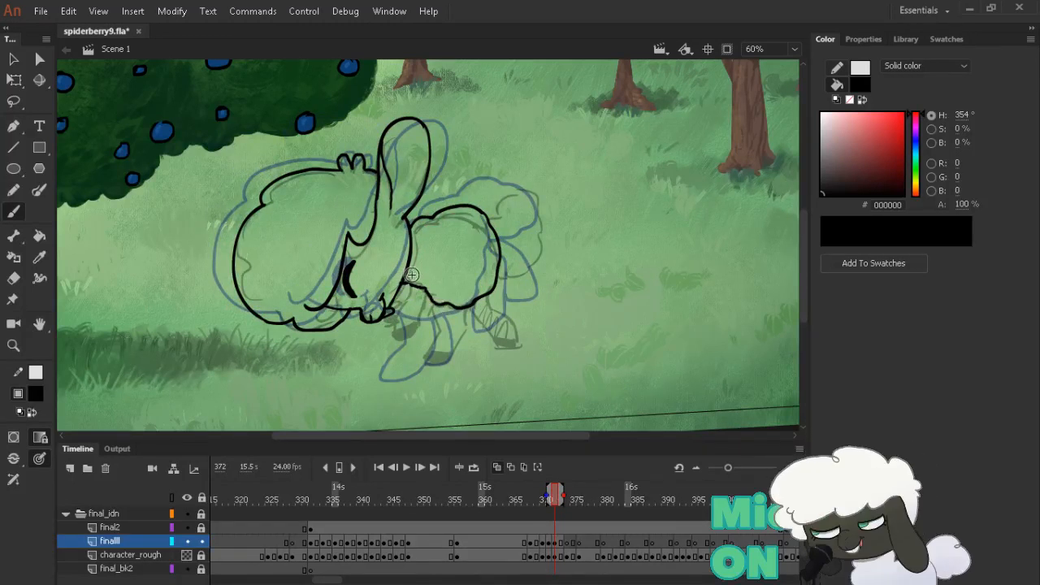
Ink the fluffy tail behind the rump on frame 372, comparing the pose with frame 371
{"action": "key", "text": "comma"}
{"action": "key", "text": "period"}
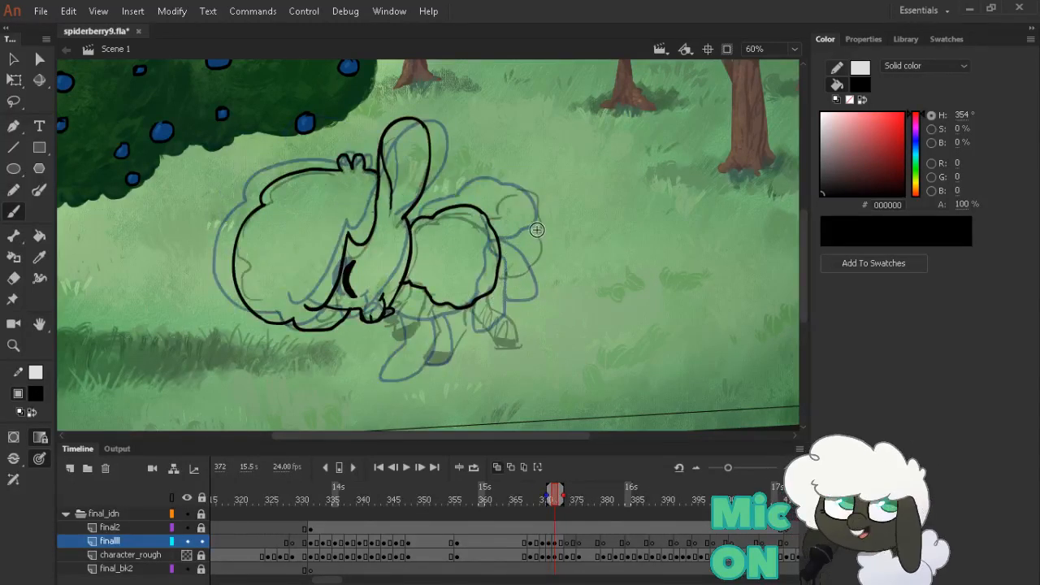
{"action": "mouse_move", "coordinate": [488, 218]}
{"action": "left_mouse_down"}
{"action": "mouse_move", "coordinate": [532, 198]}
{"action": "mouse_move", "coordinate": [549, 212]}
{"action": "mouse_move", "coordinate": [554, 245]}
{"action": "mouse_move", "coordinate": [513, 283]}
{"action": "left_mouse_up"}
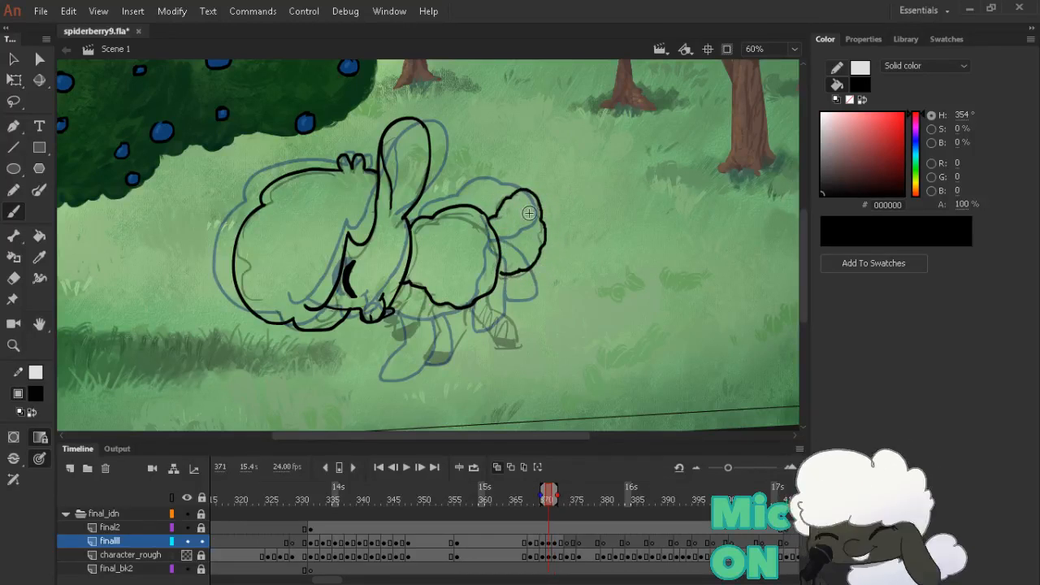
{"action": "key", "text": "comma"}
Hide the character_rough layer and play back the inked frames in a loop without onion skinning
{"action": "left_click", "coordinate": [188, 556]}
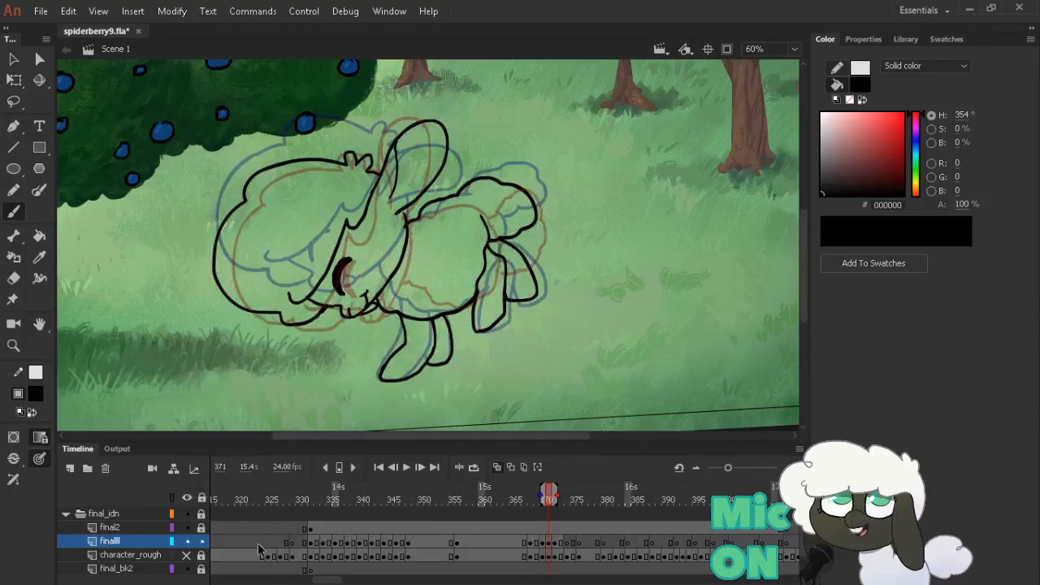
{"action": "key", "text": "Return"}
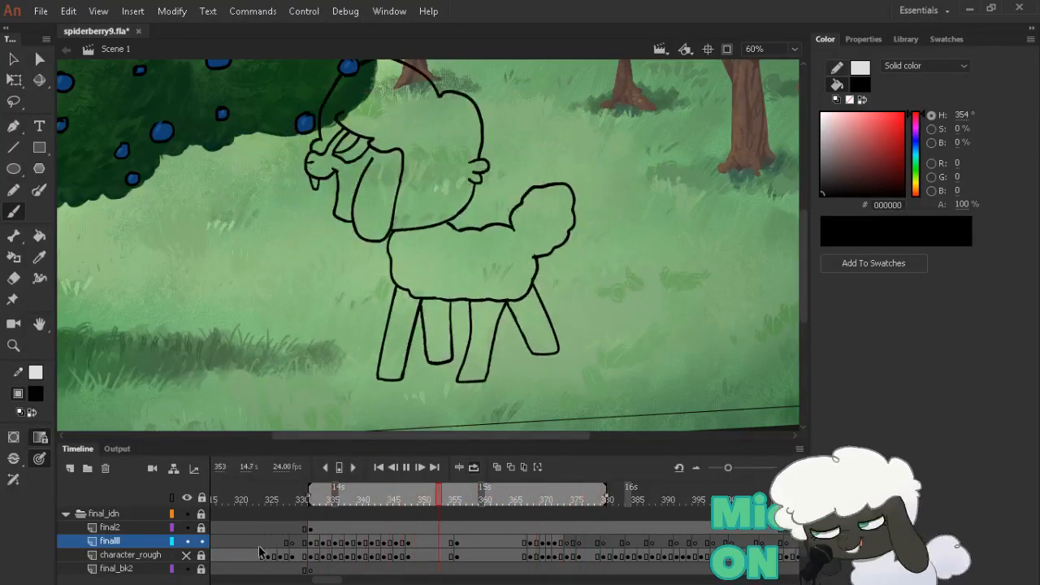
{"action": "left_click_drag", "start_coordinate": [433, 499], "coordinate": [396, 498]}
Show the character_rough layer transparently again and step through the inked frames around 346 to 348 to examine the motion
{"action": "left_click", "coordinate": [186, 555], "text": "shift"}
{"action": "key", "text": "."}
{"action": "key", "text": "."}
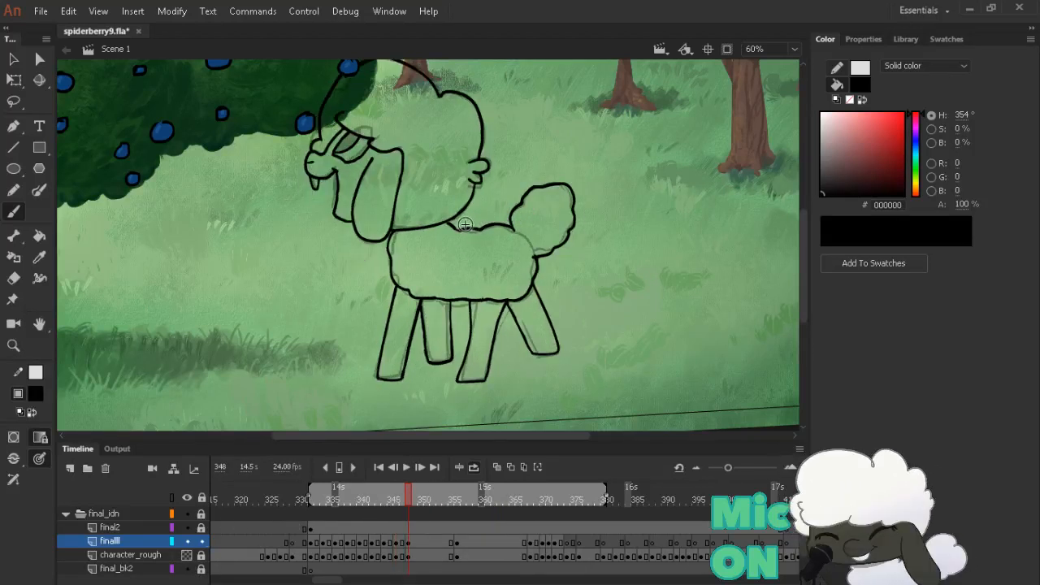
{"action": "key", "text": "."}
{"action": "key", "text": "."}
{"action": "key", "text": "."}
{"action": "key", "text": "."}
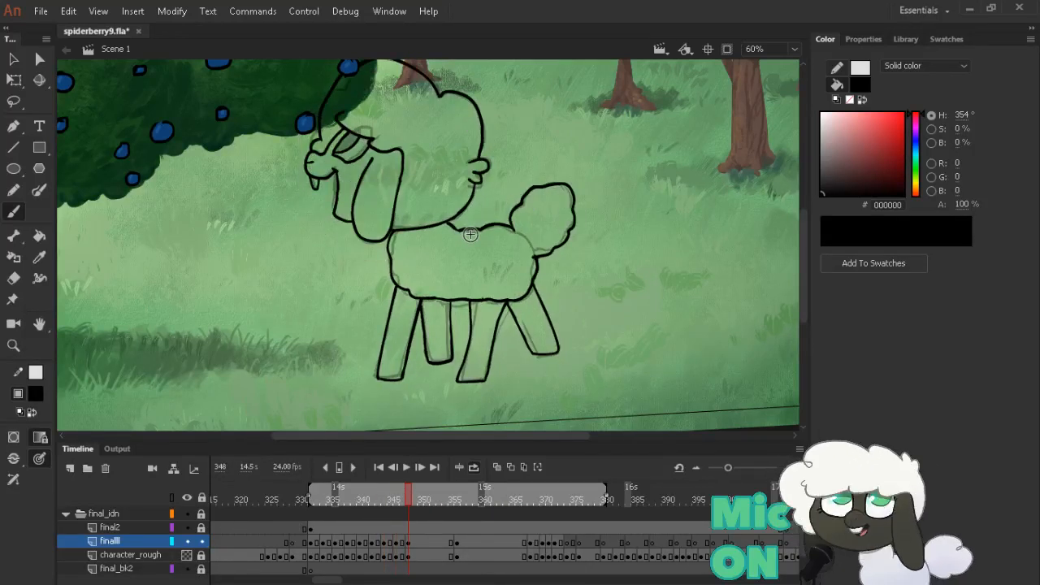
{"action": "key", "text": "."}
{"action": "key", "text": "."}
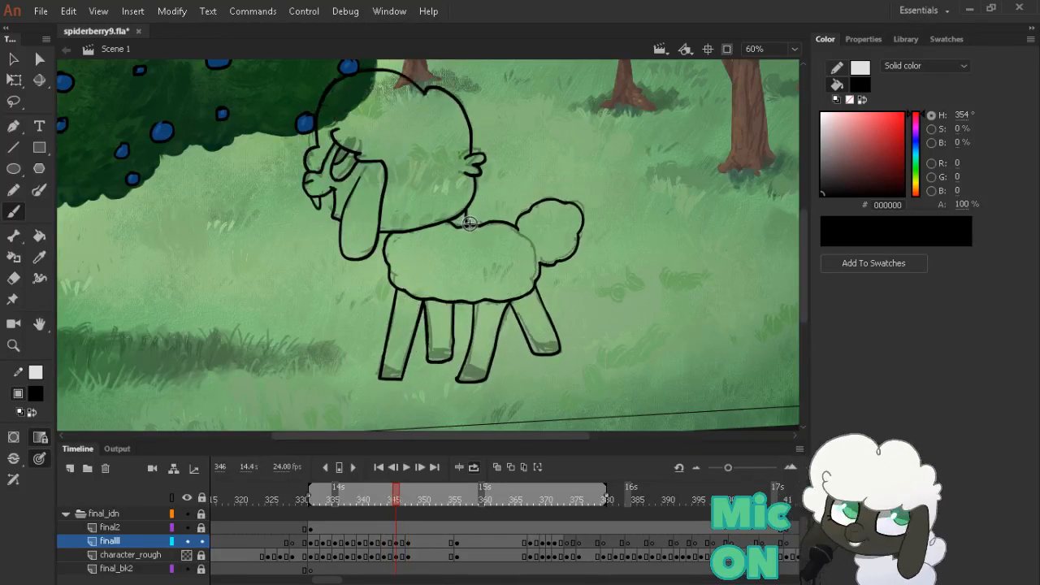
{"action": "key", "text": "."}
{"action": "key", "text": "."}
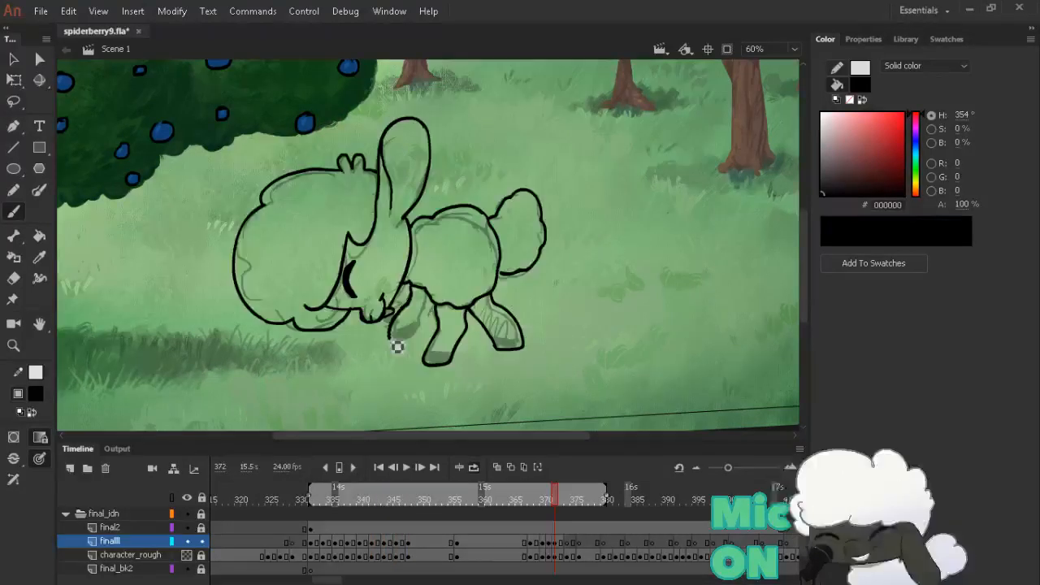
Ink the foreleg below the muzzle on frame 372, redrawing its rear edge and hoof, and compare with frame 371
{"action": "left_click_drag", "start_coordinate": [397, 347], "coordinate": [427, 345]}
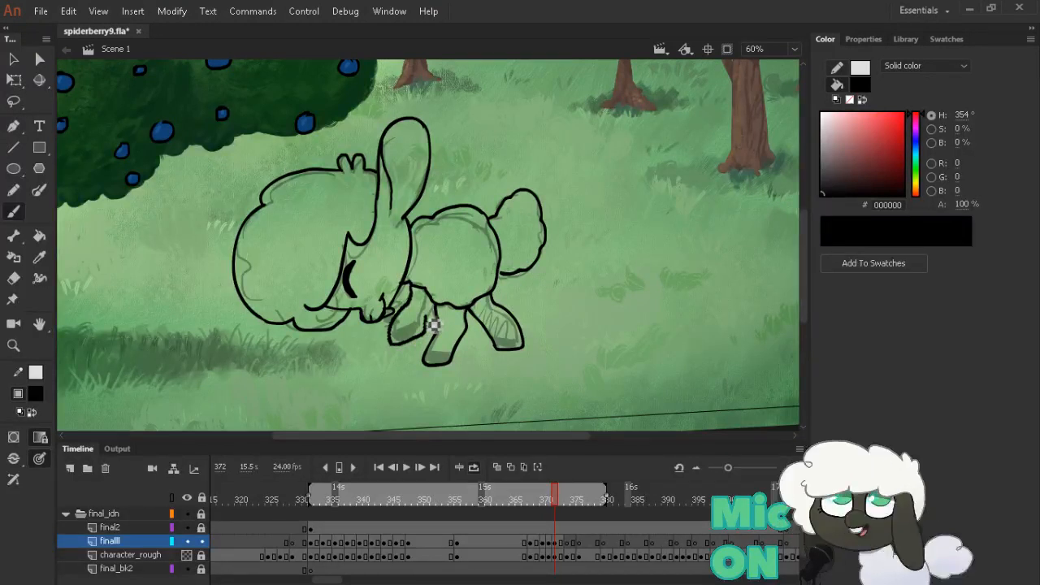
{"action": "key", "text": "e"}
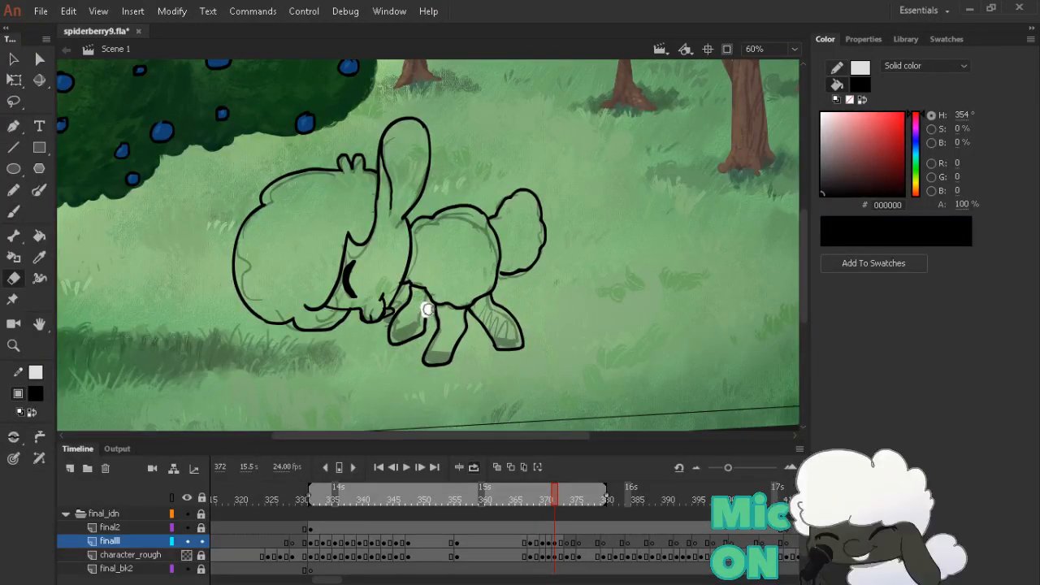
{"action": "key", "text": "b"}
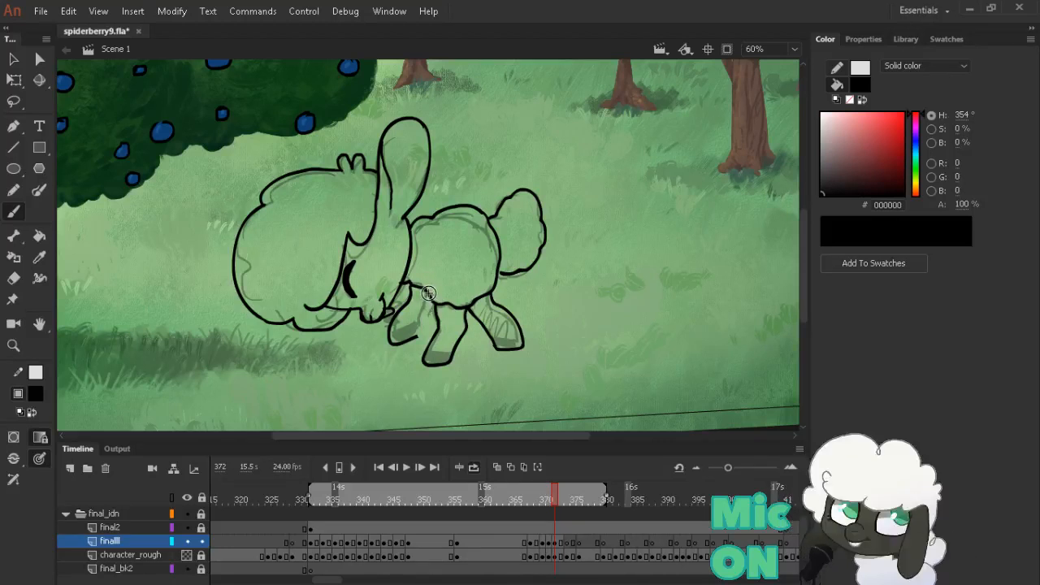
{"action": "left_click_drag", "start_coordinate": [429, 293], "coordinate": [429, 348]}
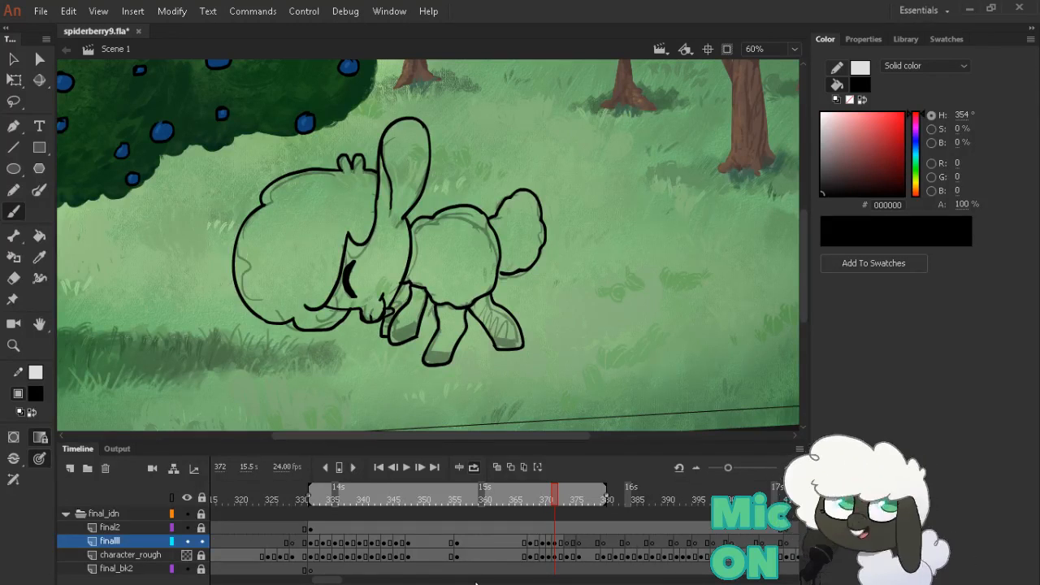
{"action": "key", "text": "comma"}
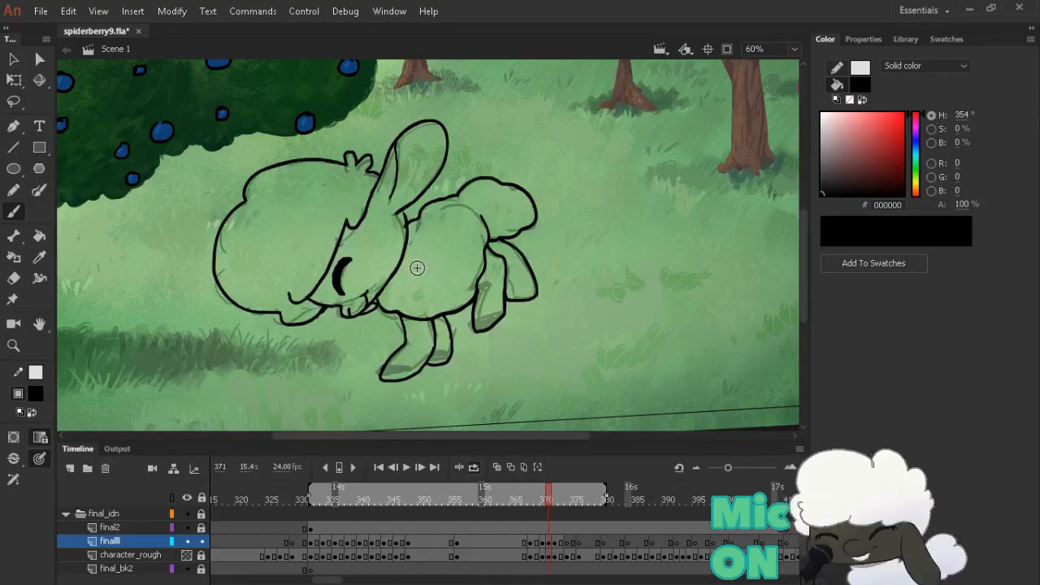
Hide the character_rough layer, zoom out to the whole scene and play the inked frames from frame 332
{"action": "key", "text": "period"}
{"action": "key", "text": "period"}
{"action": "key", "text": "period"}
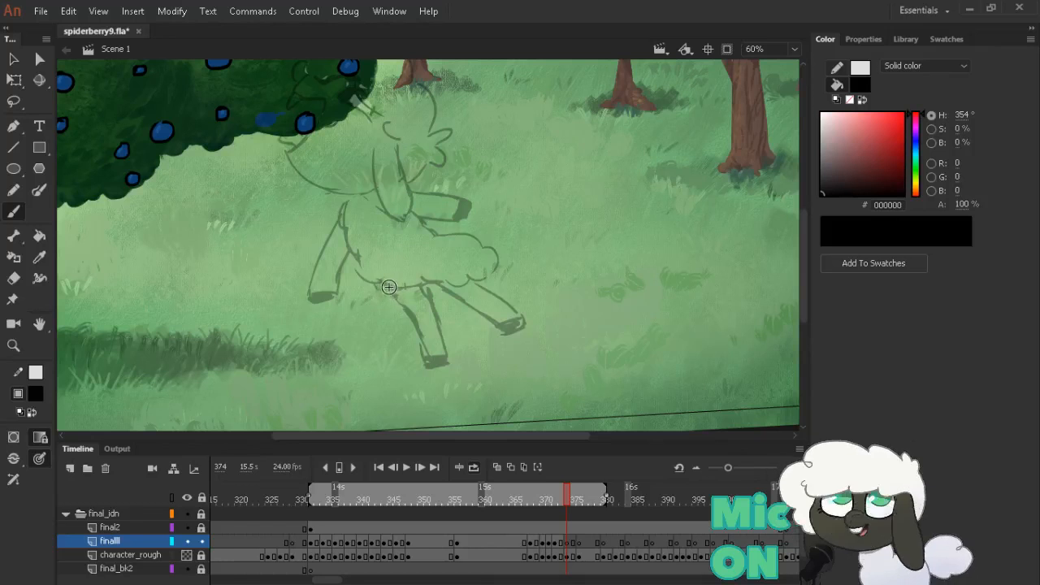
{"action": "key", "text": "shift+space"}
{"action": "mouse_move", "coordinate": [544, 157]}
{"action": "left_mouse_down"}
{"action": "mouse_move", "coordinate": [555, 150]}
{"action": "mouse_move", "coordinate": [558, 161]}
{"action": "left_mouse_up"}
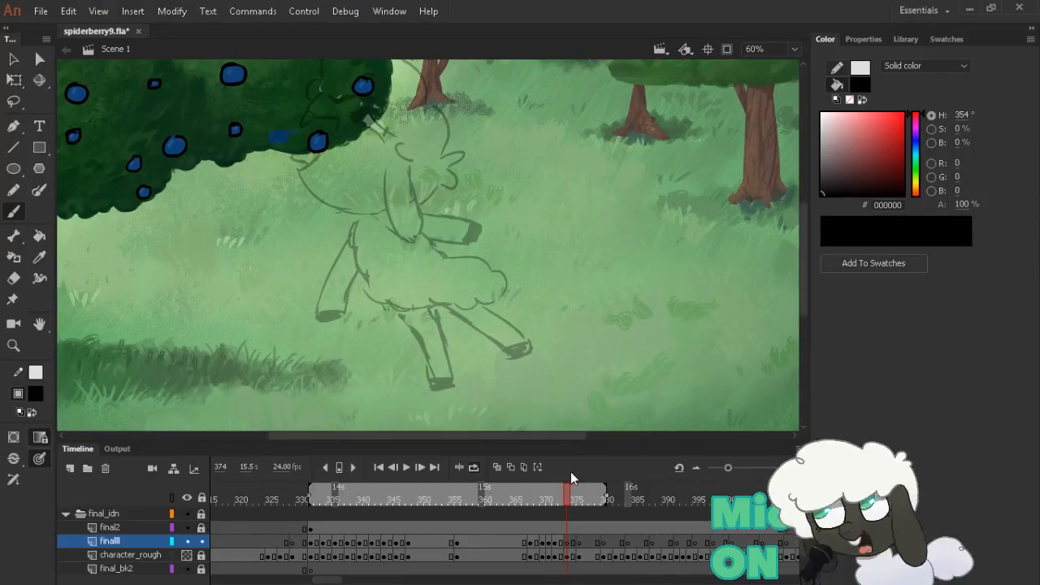
{"action": "mouse_move", "coordinate": [354, 494]}
{"action": "left_mouse_down"}
{"action": "mouse_move", "coordinate": [302, 496]}
{"action": "mouse_move", "coordinate": [340, 500]}
{"action": "left_mouse_up"}
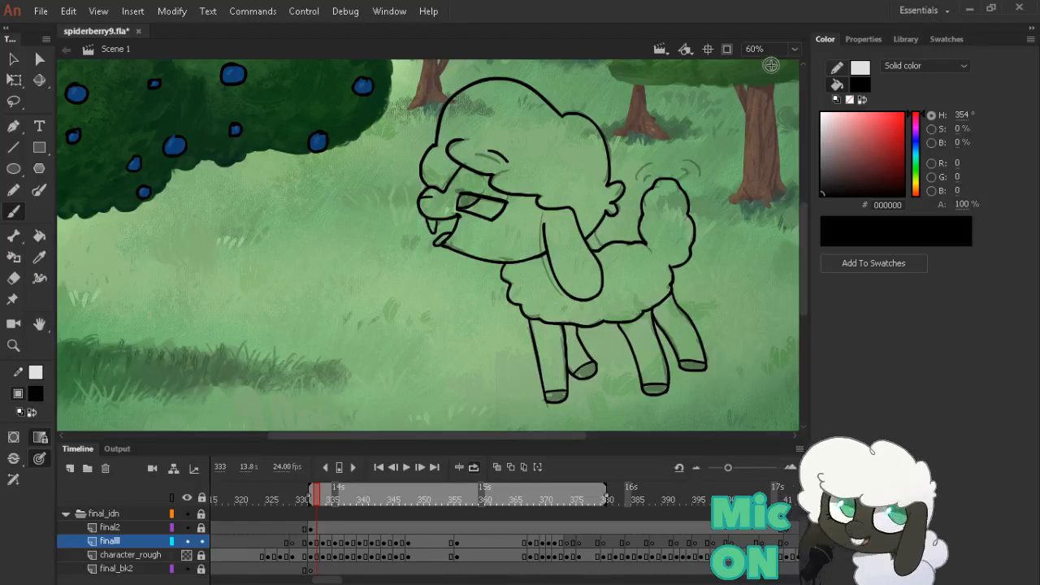
{"action": "left_click", "coordinate": [794, 50]}
{"action": "left_click", "coordinate": [791, 65]}
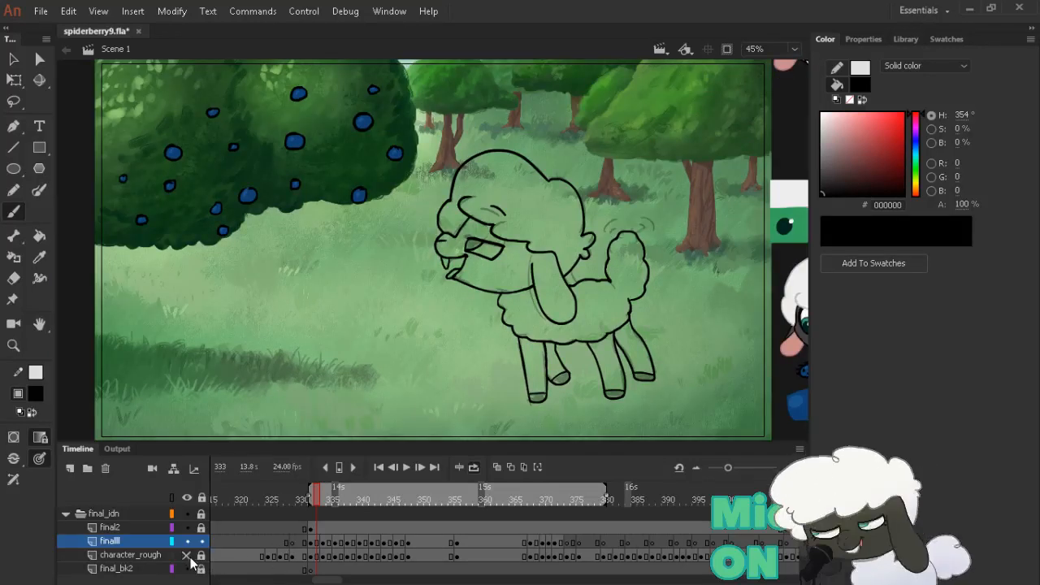
{"action": "left_click_drag", "start_coordinate": [332, 496], "coordinate": [311, 497]}
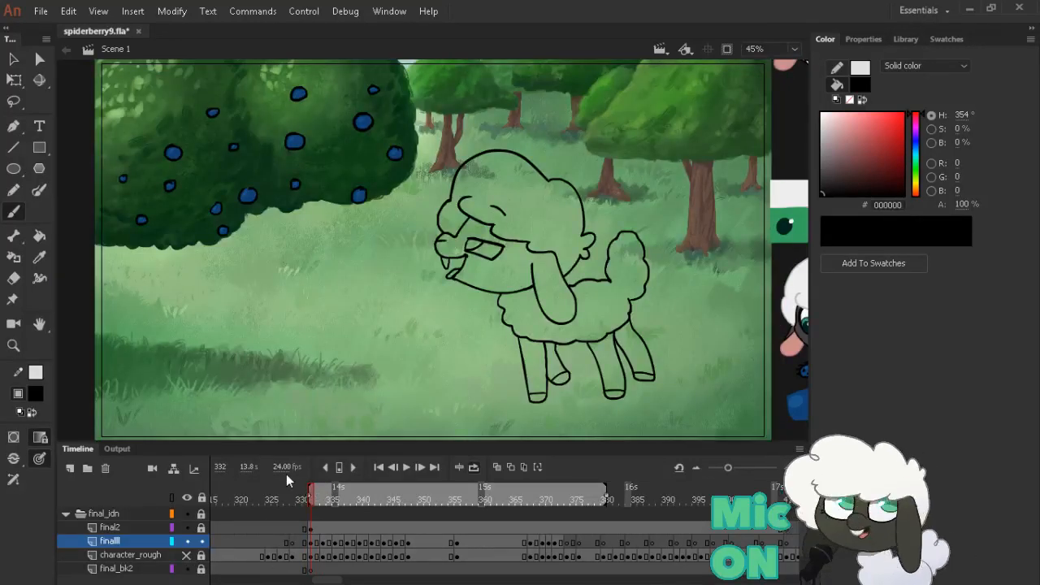
{"action": "key", "text": "Return"}
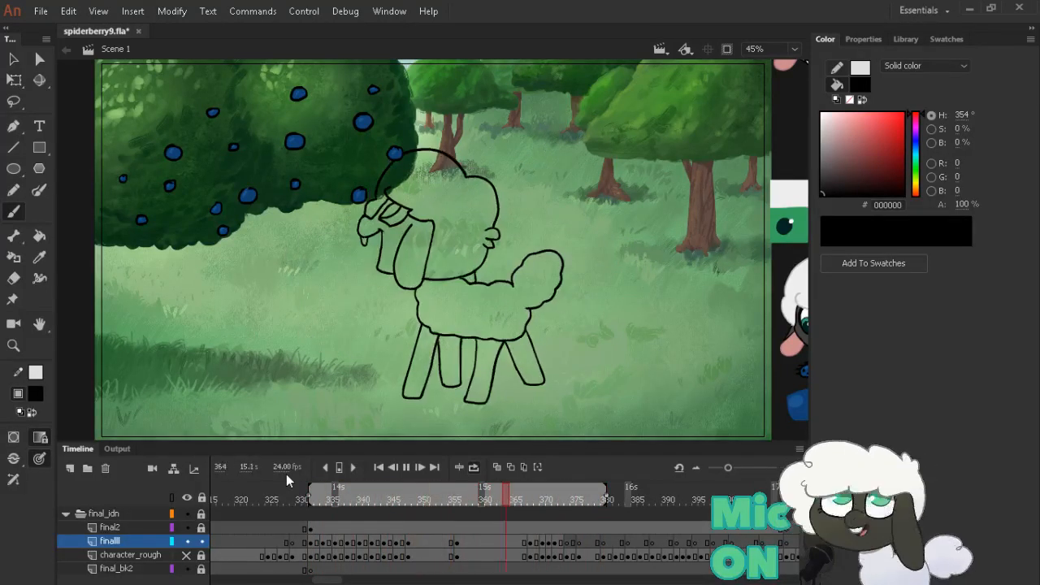
Ink the missing nostril line on the sheep's muzzle on frame 356
{"action": "left_click", "coordinate": [409, 498]}
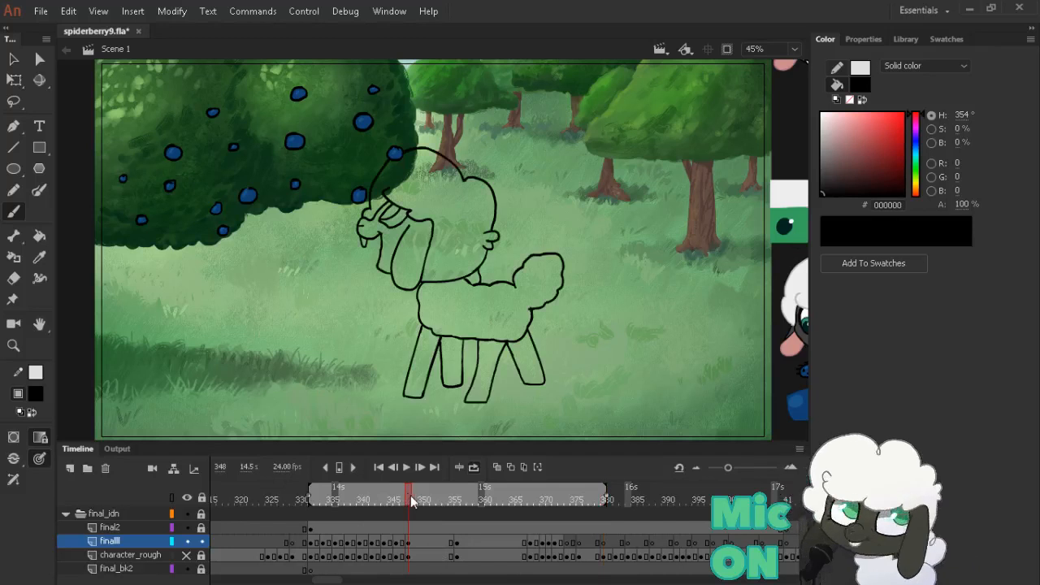
{"action": "left_click", "coordinate": [360, 209], "text": "ctrl"}
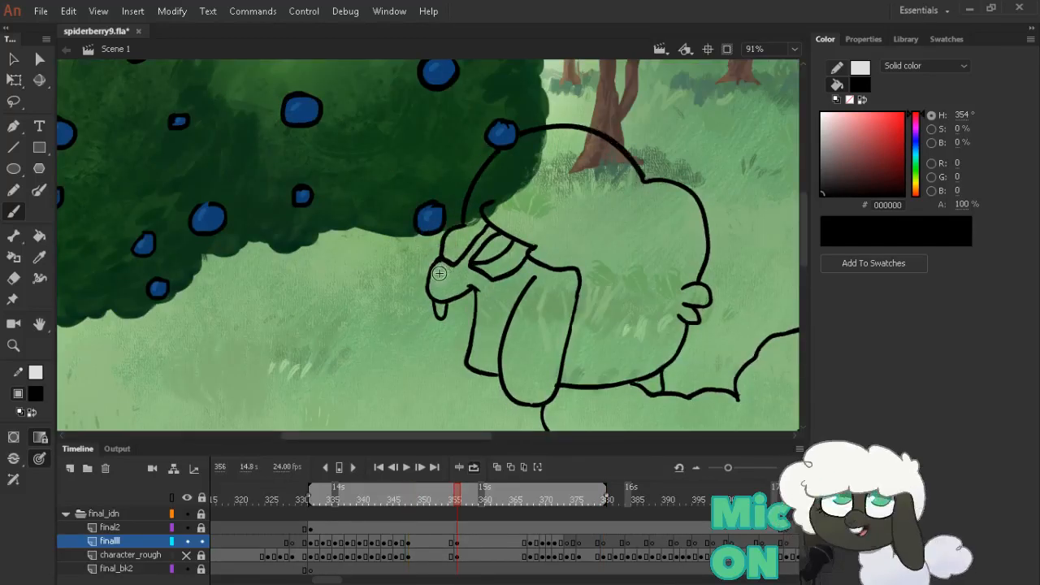
{"action": "key", "text": "Return"}
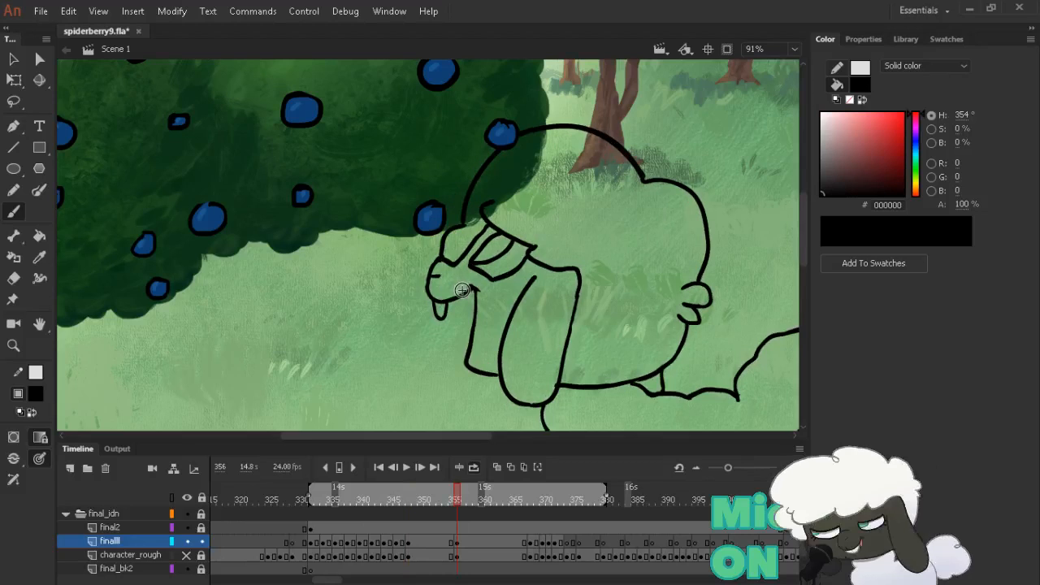
Replay the inked animation from around frame 333 to examine the motion
{"action": "mouse_move", "coordinate": [656, 257]}
{"action": "left_mouse_down"}
{"action": "mouse_move", "coordinate": [662, 225]}
{"action": "mouse_move", "coordinate": [675, 216]}
{"action": "left_mouse_up"}
{"action": "left_click_drag", "start_coordinate": [406, 496], "coordinate": [315, 496]}
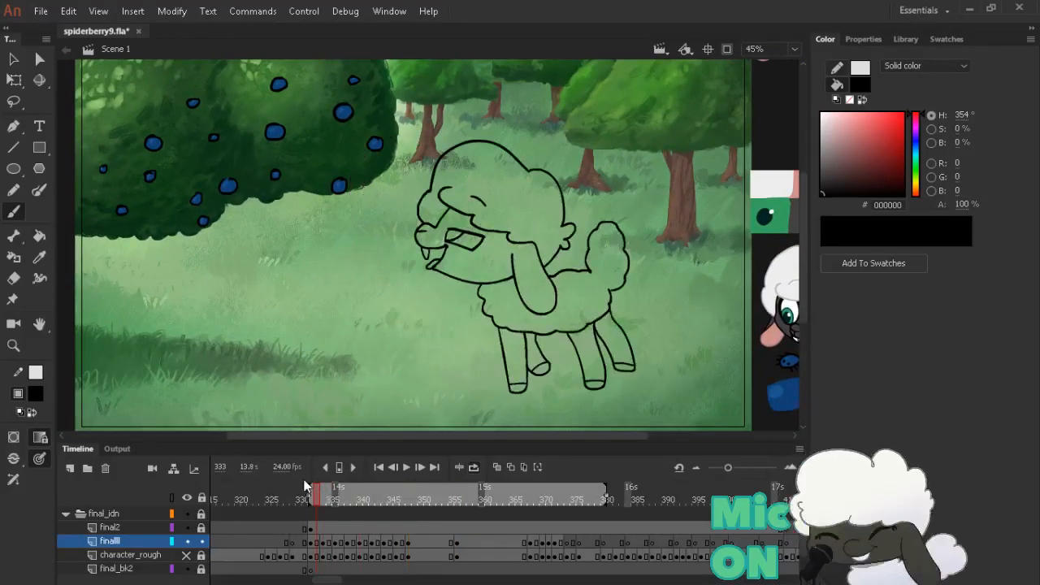
{"action": "key", "text": "Return"}
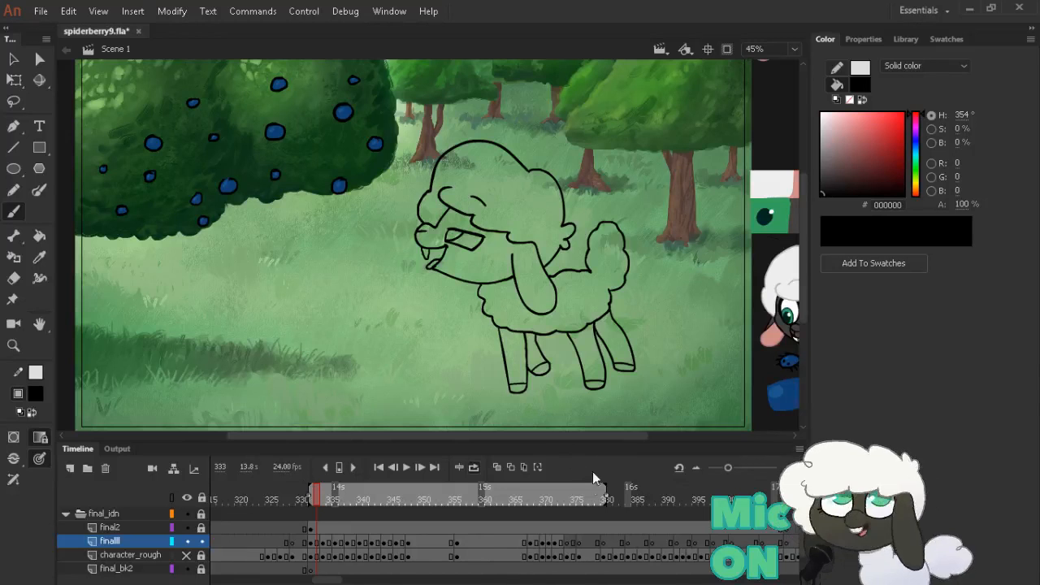
Turn on onion skinning at frame 374 and show the character_rough layer transparently again
{"action": "left_click", "coordinate": [558, 504]}
{"action": "left_click", "coordinate": [564, 504]}
{"action": "left_click", "coordinate": [498, 467]}
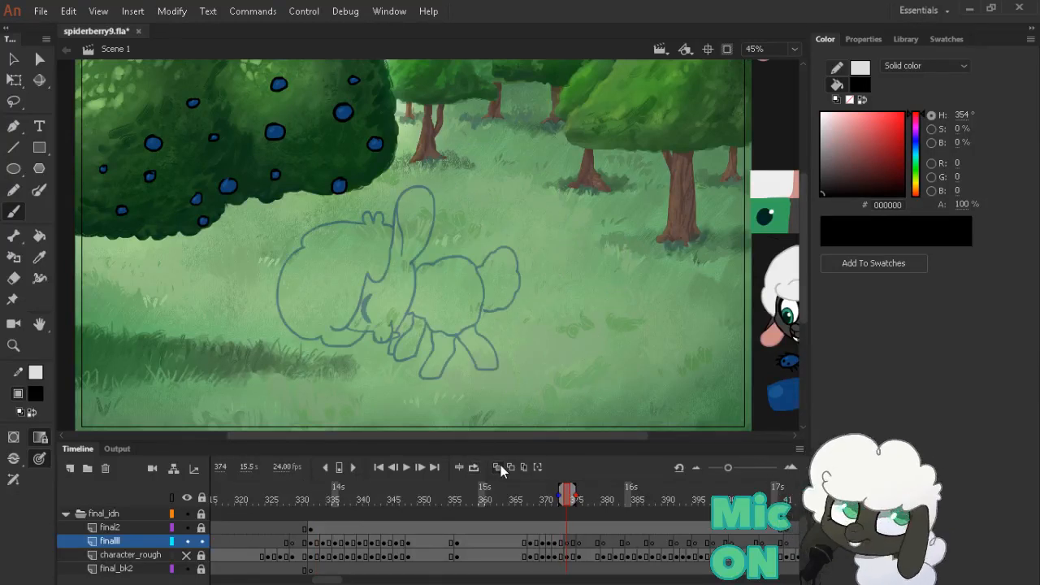
{"action": "left_click", "coordinate": [186, 555]}
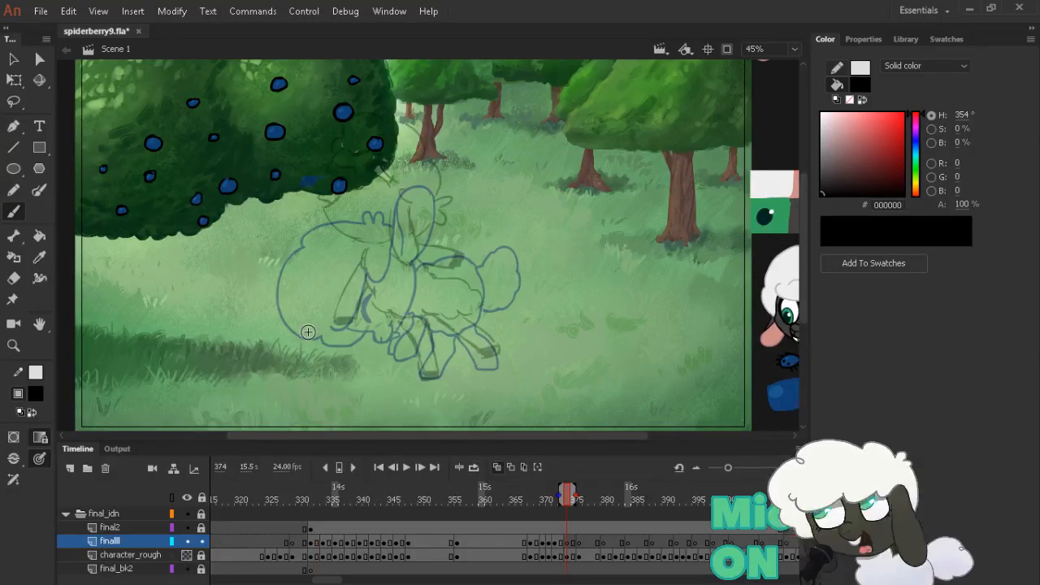
Ink the raised muzzle and mouth line on frame 374, redrawing the lower end of the line and comparing with the adjacent frames
{"action": "scroll", "coordinate": [349, 297], "scroll_direction": "up", "scroll_amount": 2}
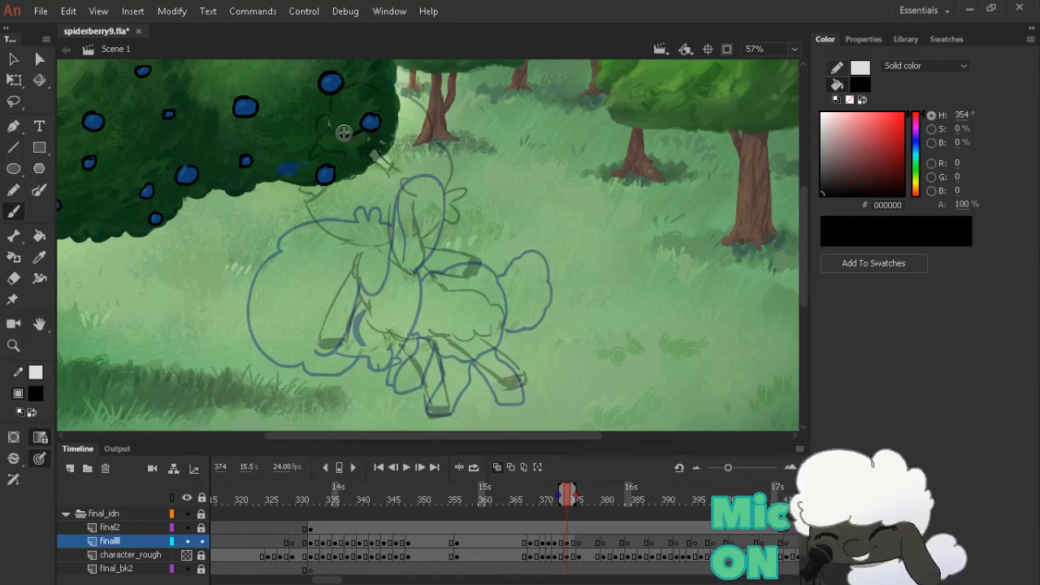
{"action": "mouse_move", "coordinate": [339, 136]}
{"action": "left_mouse_down"}
{"action": "mouse_move", "coordinate": [325, 148]}
{"action": "mouse_move", "coordinate": [353, 166]}
{"action": "mouse_move", "coordinate": [327, 200]}
{"action": "left_mouse_up"}
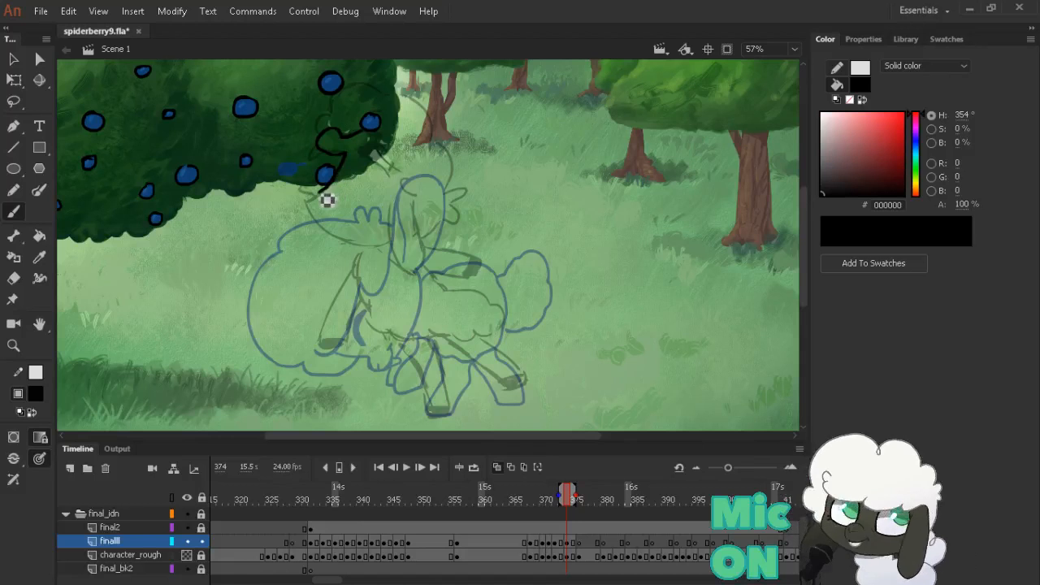
{"action": "key", "text": "e"}
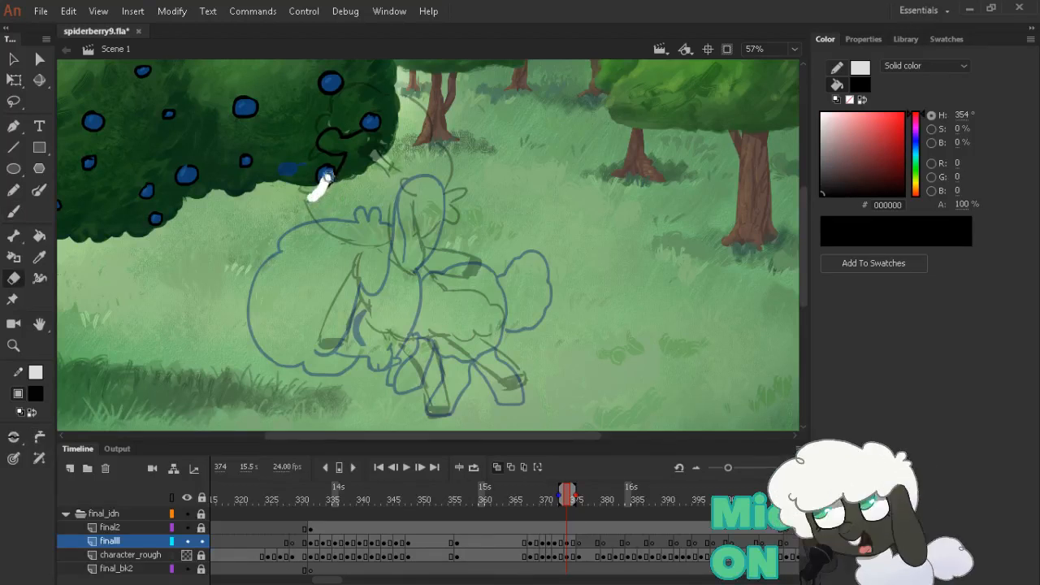
{"action": "key", "text": "b"}
{"action": "left_click_drag", "start_coordinate": [350, 167], "coordinate": [315, 214]}
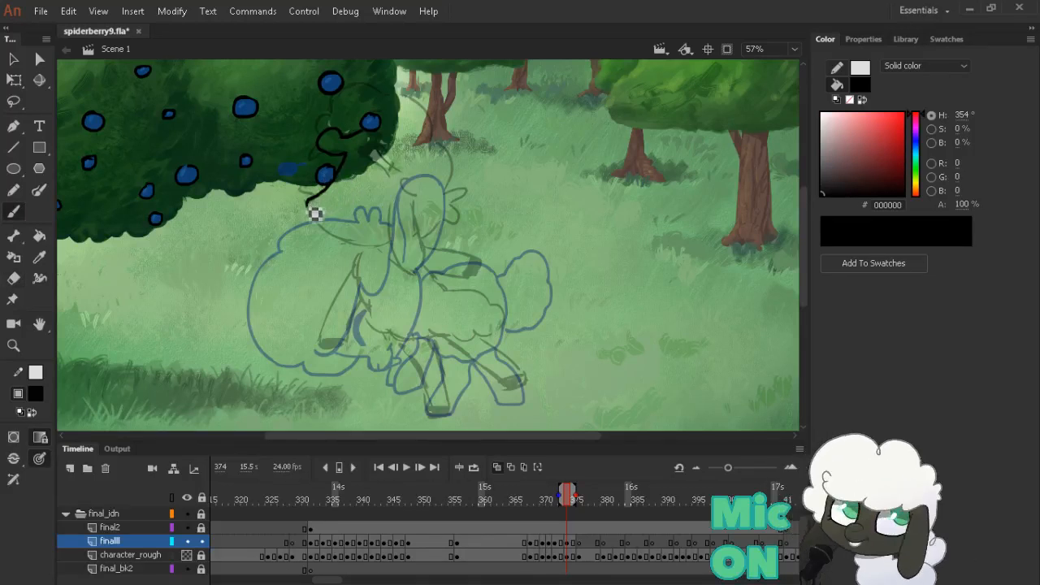
{"action": "key", "text": "comma"}
{"action": "key", "text": "period"}
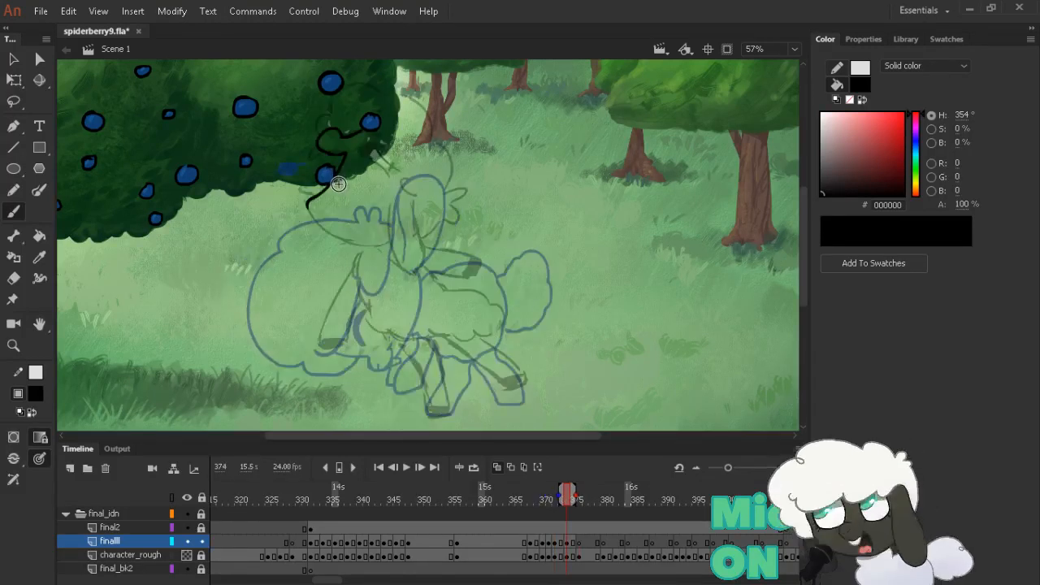
{"action": "key", "text": "period"}
{"action": "key", "text": "comma"}
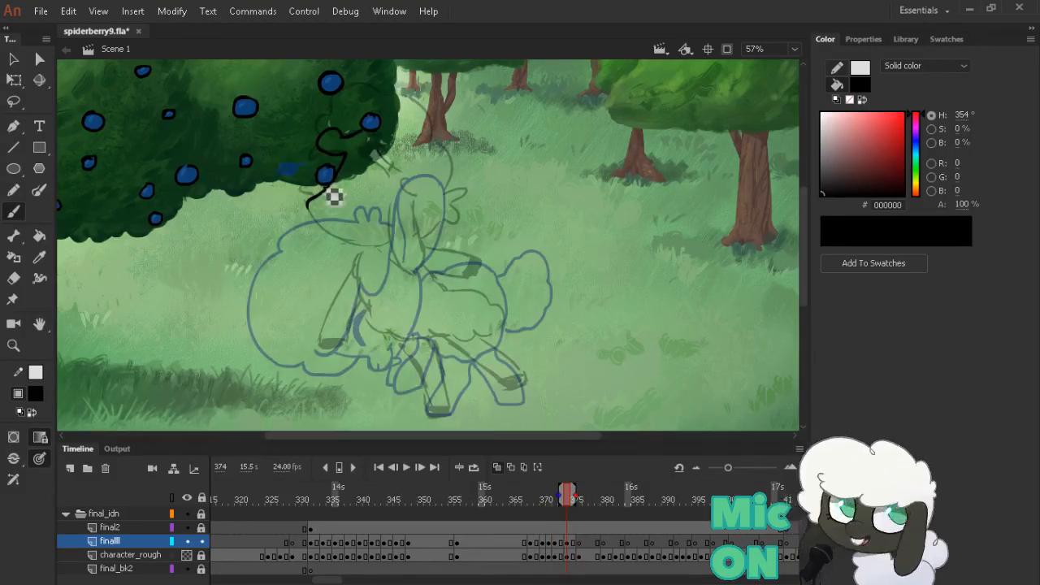
Ink the small rounded shape at the tip of the lower jaw on frame 374, comparing it with the neighbouring frames up to 376
{"action": "mouse_move", "coordinate": [317, 193]}
{"action": "left_mouse_down"}
{"action": "mouse_move", "coordinate": [309, 197]}
{"action": "mouse_move", "coordinate": [317, 204]}
{"action": "mouse_move", "coordinate": [326, 197]}
{"action": "left_mouse_up"}
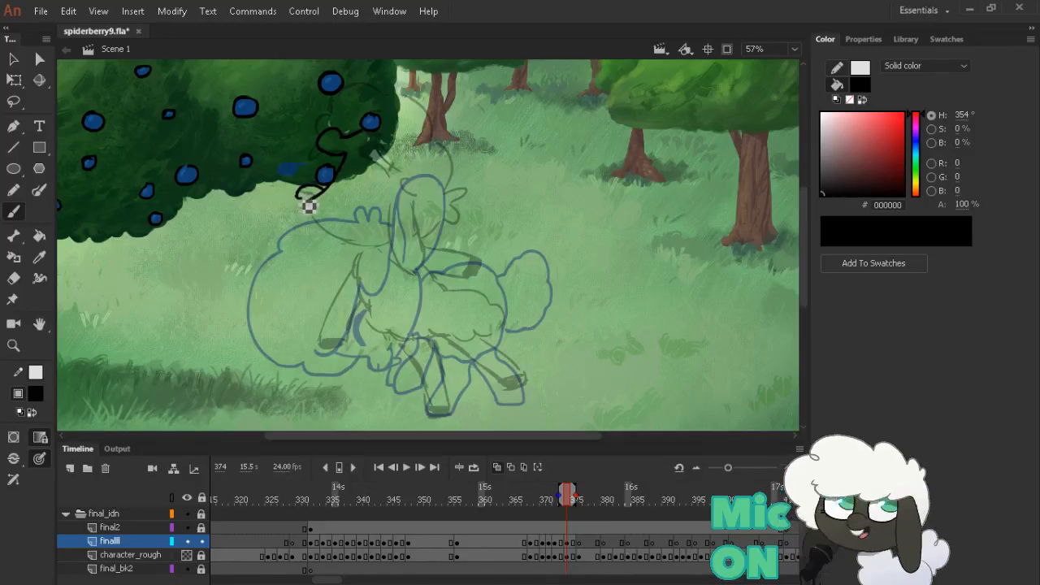
{"action": "key", "text": "comma"}
{"action": "key", "text": "comma"}
{"action": "key", "text": "period"}
{"action": "key", "text": "period"}
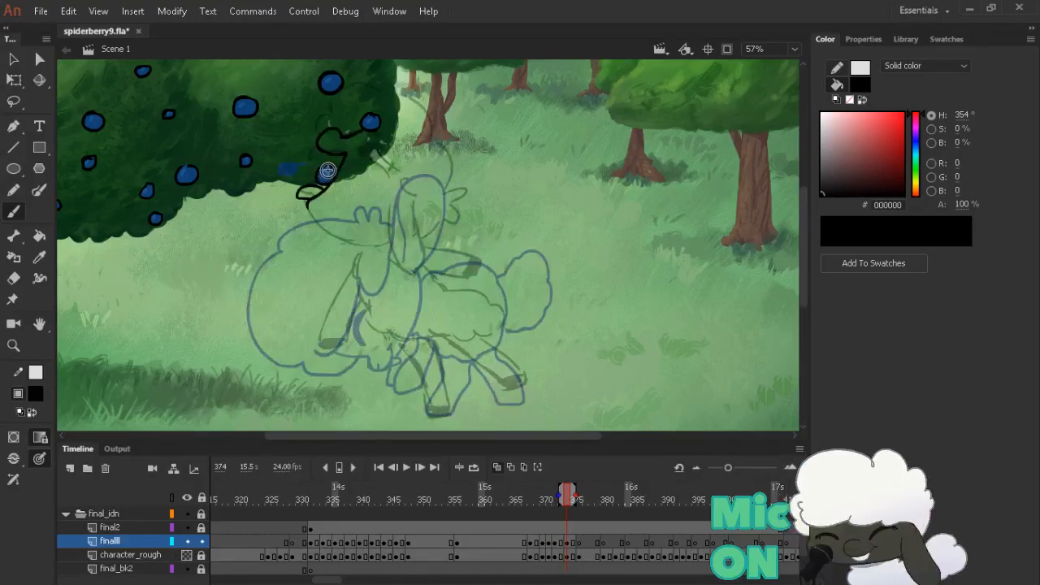
{"action": "key", "text": "period"}
{"action": "key", "text": "comma"}
{"action": "key", "text": "comma"}
{"action": "key", "text": "comma"}
{"action": "key", "text": "period"}
{"action": "key", "text": "period"}
{"action": "key", "text": "period"}
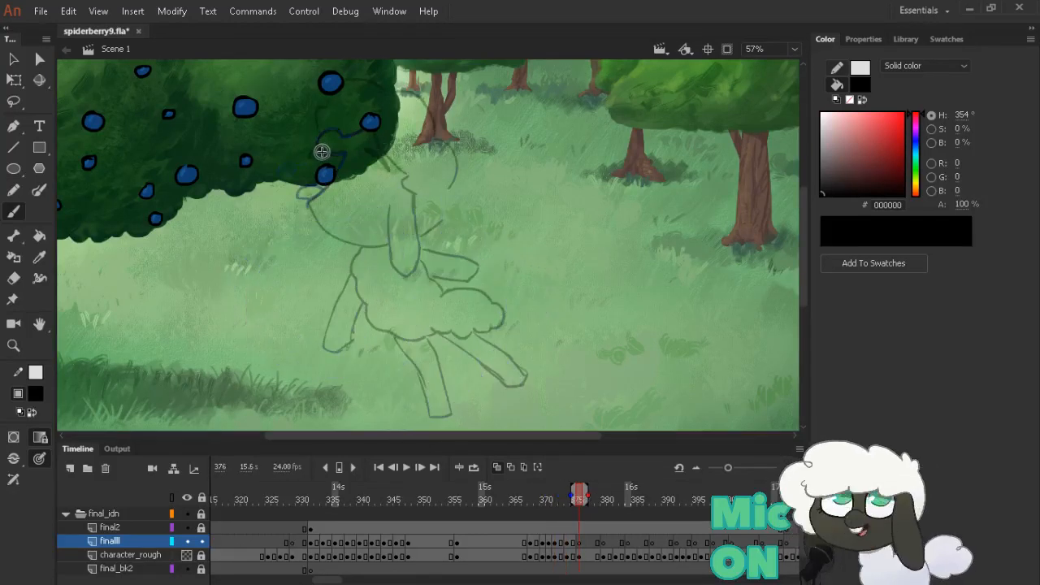
{"action": "key", "text": "comma"}
{"action": "key", "text": "period"}
{"action": "key", "text": "comma"}
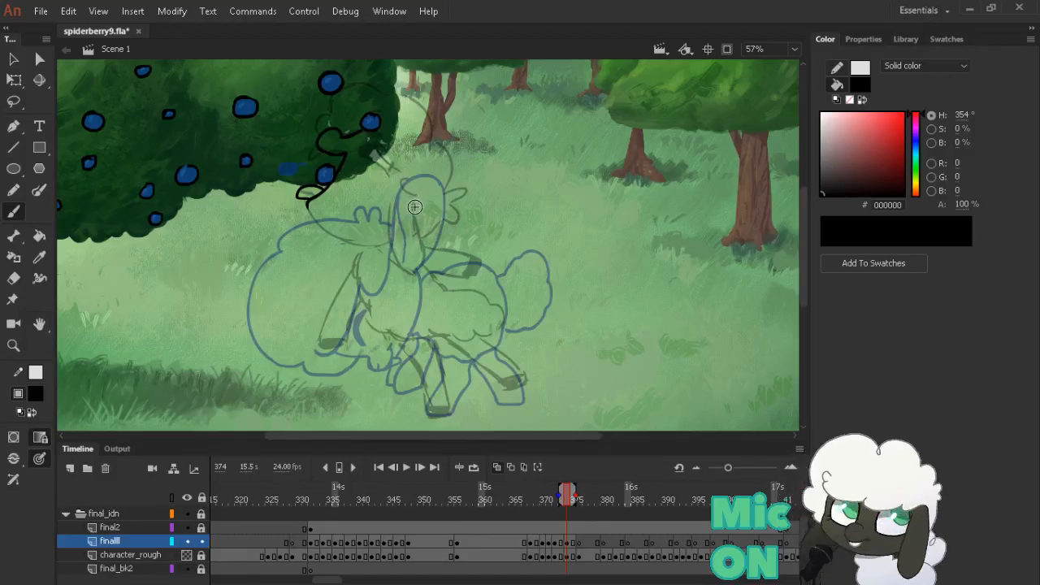
Ink the jaw, the drooping ear and the wool edge above the face on frame 374, comparing the pose with frame 372
{"action": "mouse_move", "coordinate": [416, 197]}
{"action": "left_mouse_down"}
{"action": "mouse_move", "coordinate": [432, 265]}
{"action": "mouse_move", "coordinate": [411, 280]}
{"action": "mouse_move", "coordinate": [398, 260]}
{"action": "mouse_move", "coordinate": [400, 216]}
{"action": "mouse_move", "coordinate": [393, 253]}
{"action": "mouse_move", "coordinate": [375, 256]}
{"action": "mouse_move", "coordinate": [342, 244]}
{"action": "mouse_move", "coordinate": [302, 195]}
{"action": "left_mouse_up"}
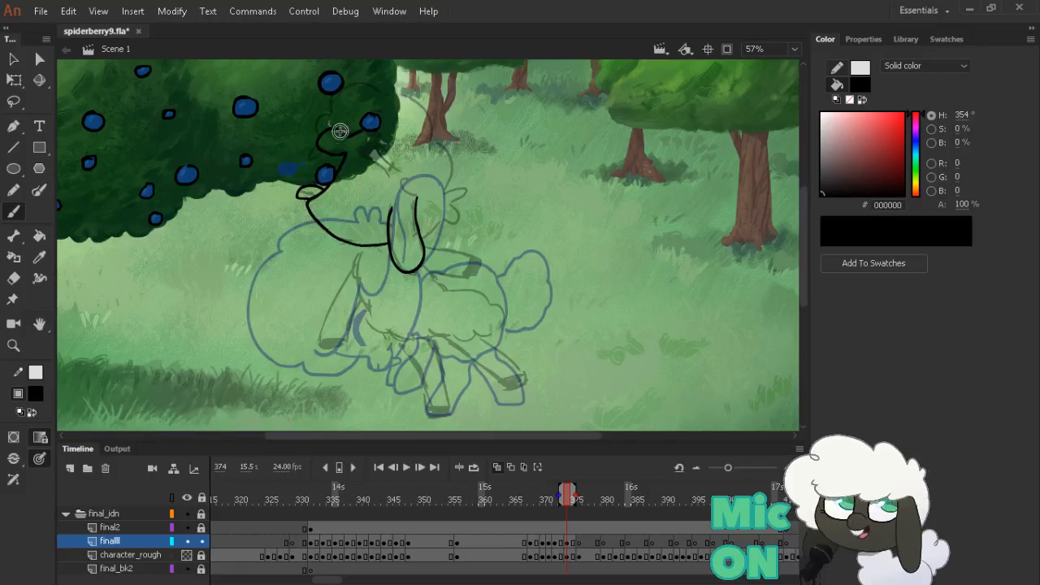
{"action": "mouse_move", "coordinate": [417, 197]}
{"action": "left_mouse_down"}
{"action": "mouse_move", "coordinate": [381, 156]}
{"action": "mouse_move", "coordinate": [372, 126]}
{"action": "left_mouse_up"}
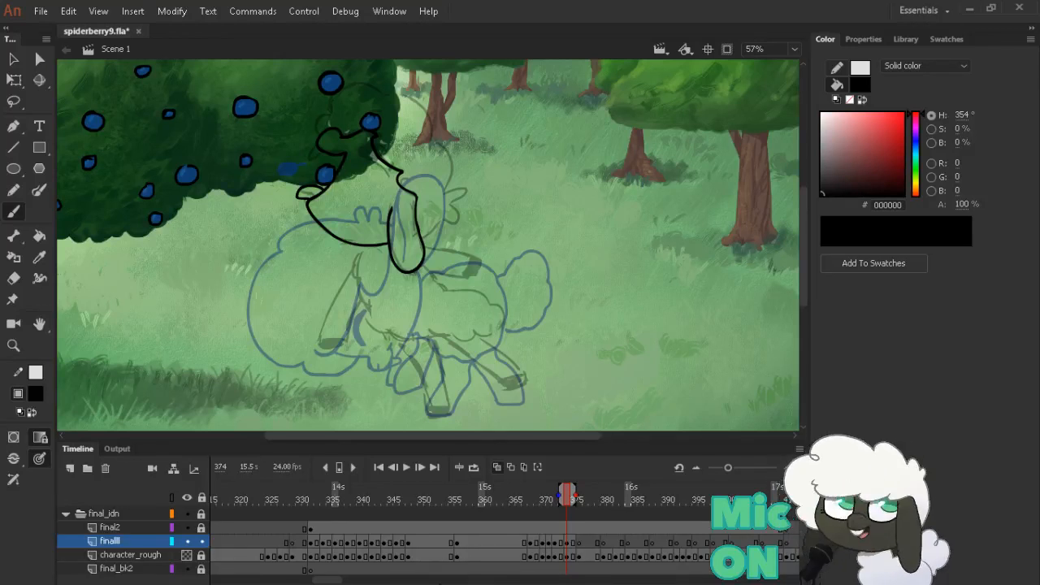
{"action": "key", "text": "comma"}
{"action": "key", "text": "comma"}
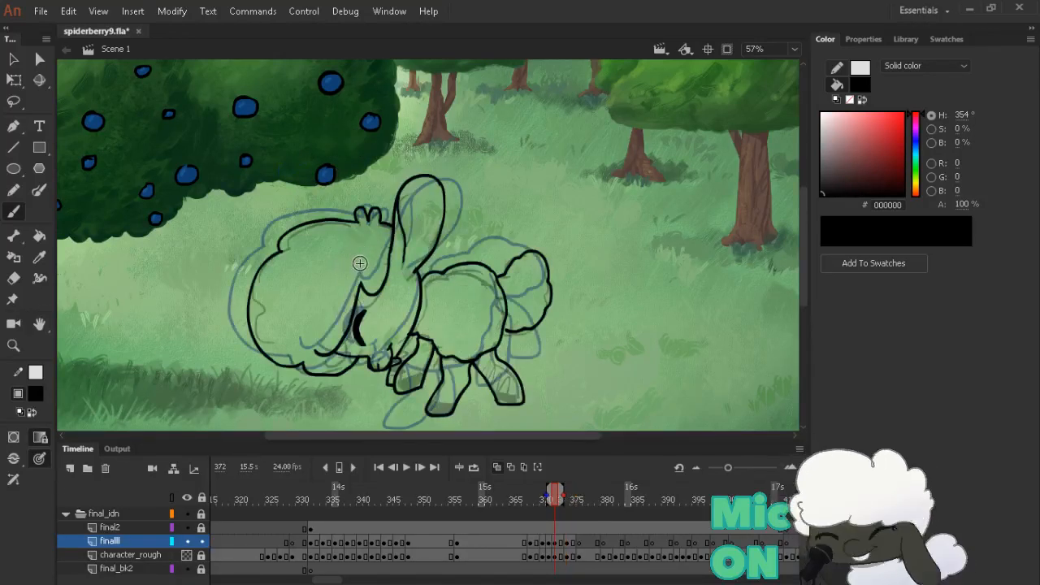
{"action": "key", "text": "period"}
{"action": "key", "text": "period"}
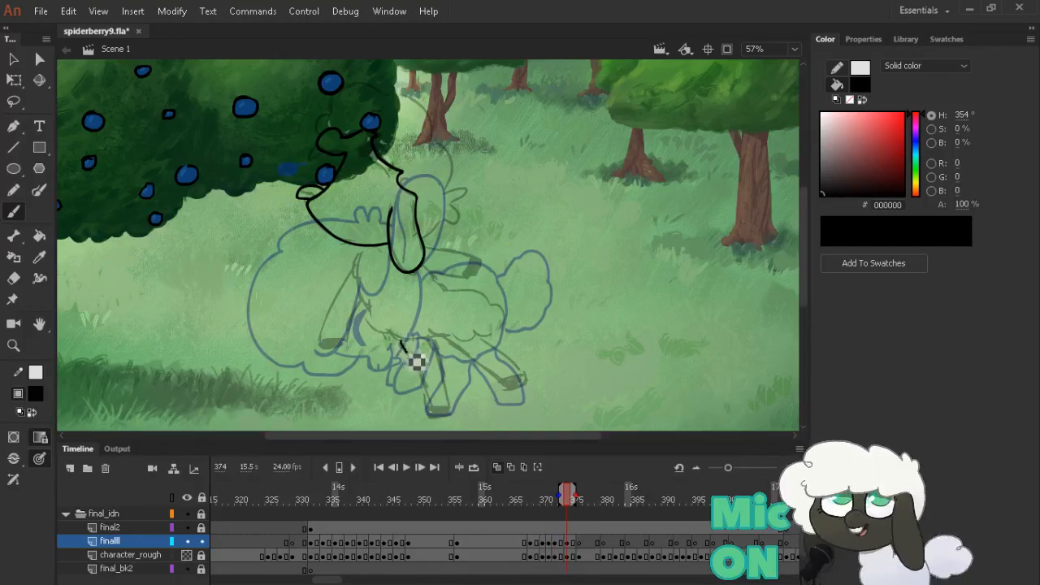
Ink the front edge and hoof sole of the leg reaching straight down below the belly on frame 374, redoing uneven strokes
{"action": "left_click_drag", "start_coordinate": [417, 363], "coordinate": [427, 380]}
{"action": "key", "text": "ctrl+z"}
{"action": "left_click_drag", "start_coordinate": [400, 342], "coordinate": [431, 410]}
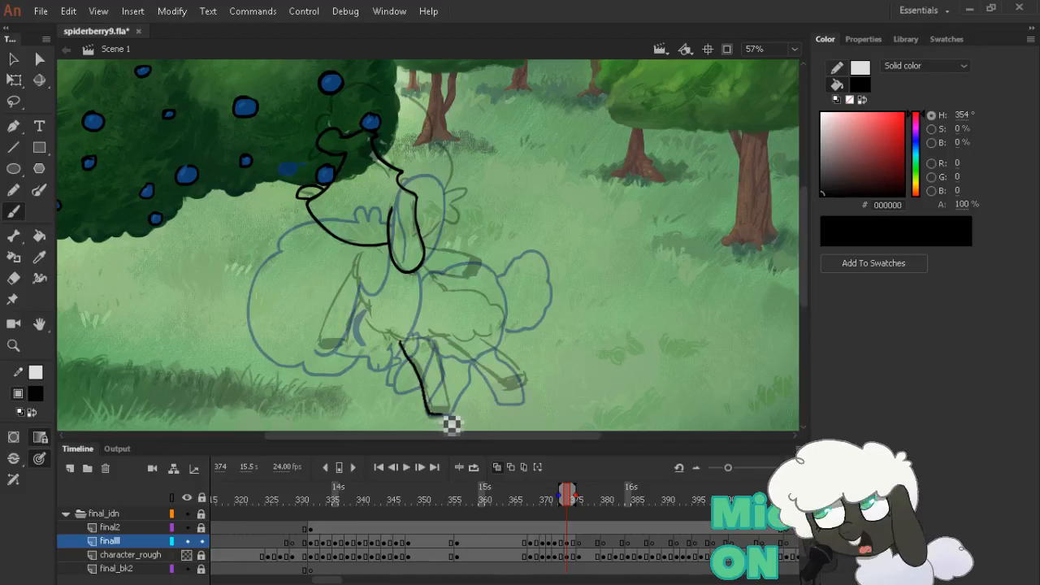
{"action": "key", "text": "e"}
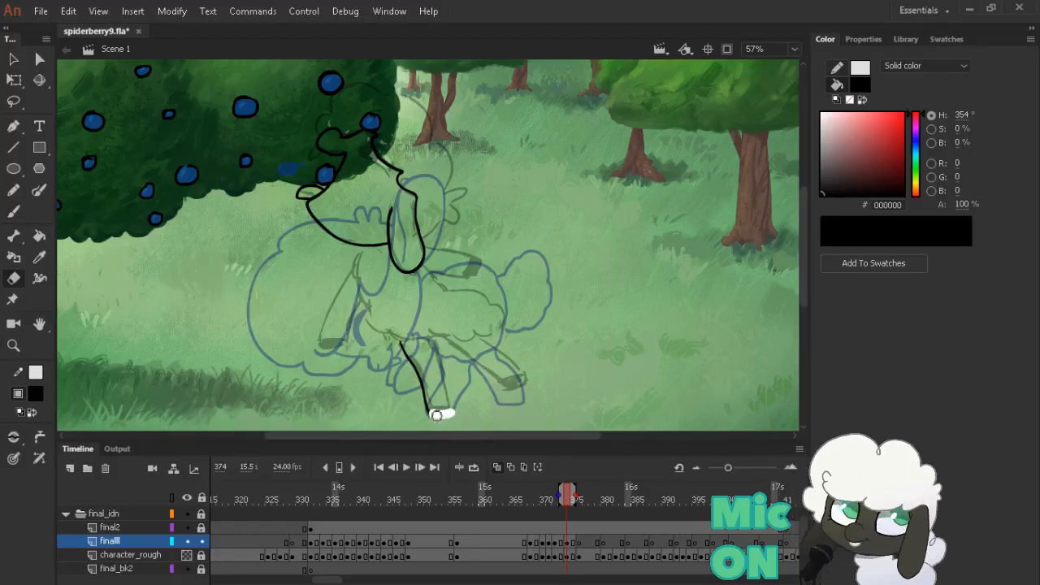
{"action": "key", "text": "b"}
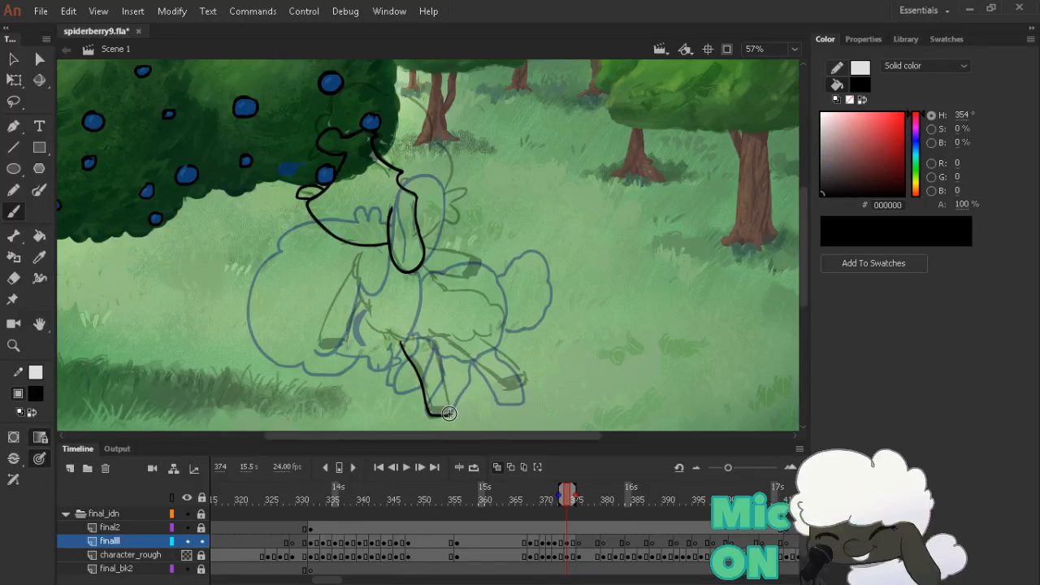
{"action": "left_click_drag", "start_coordinate": [450, 415], "coordinate": [449, 379]}
{"action": "key", "text": "ctrl+z"}
{"action": "key", "text": "ctrl+z"}
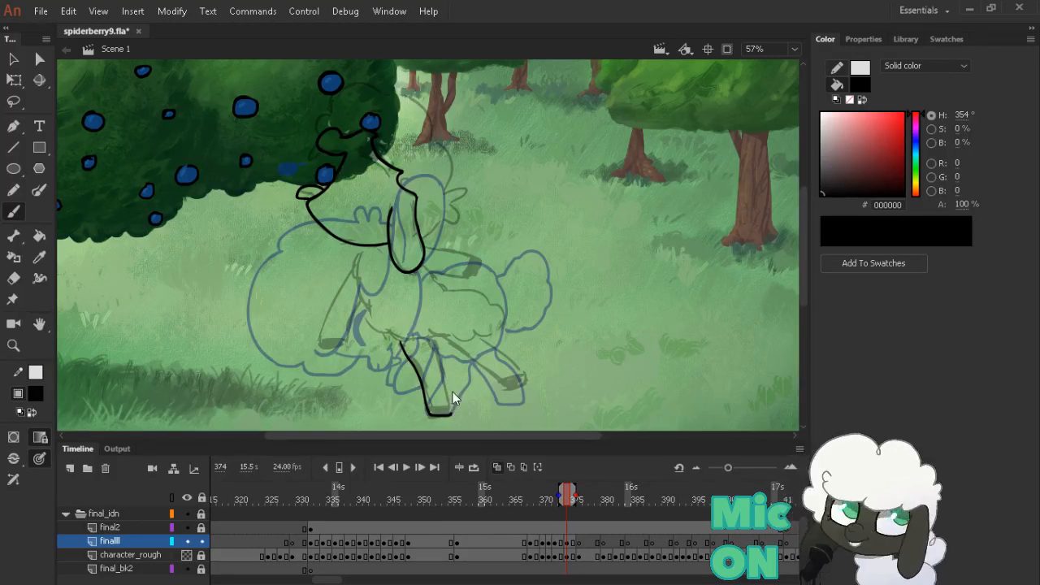
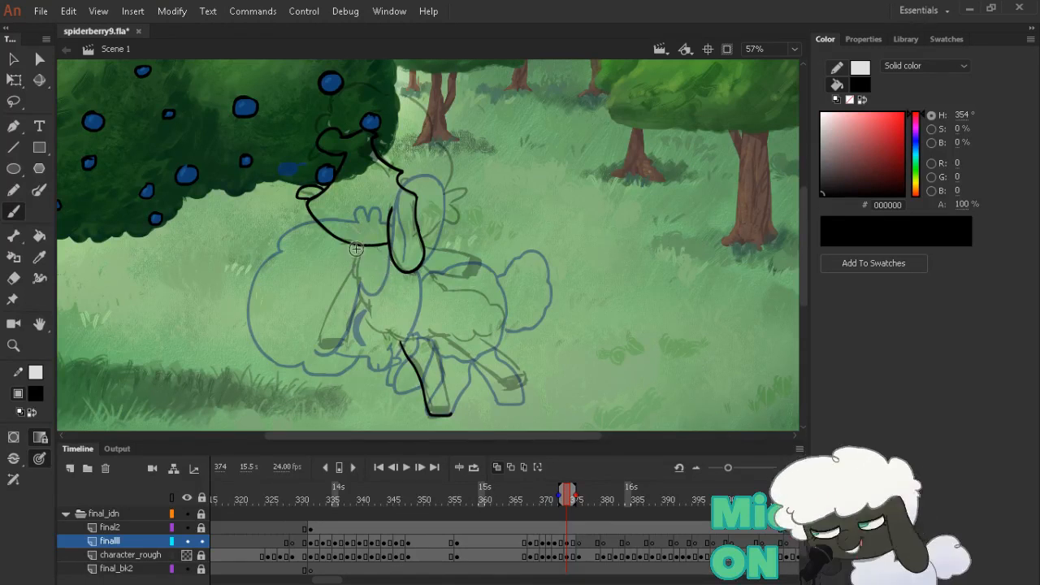
Ink the fluffy chest, belly and rear outline on frame 374 and close the leg below the belly with its rear edge
{"action": "mouse_move", "coordinate": [360, 246]}
{"action": "left_mouse_down"}
{"action": "mouse_move", "coordinate": [361, 300]}
{"action": "mouse_move", "coordinate": [388, 341]}
{"action": "mouse_move", "coordinate": [402, 338]}
{"action": "left_mouse_up"}
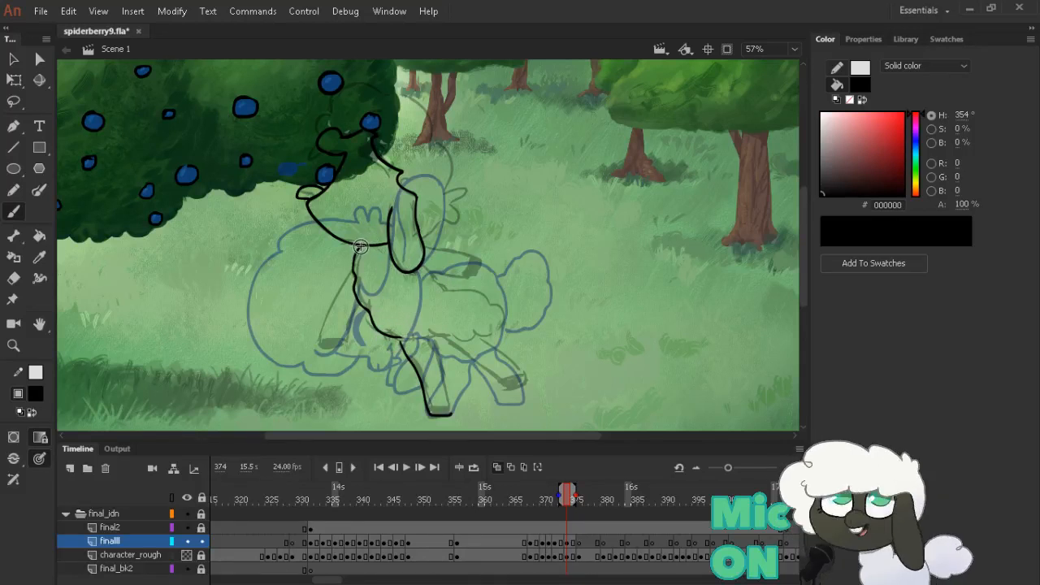
{"action": "mouse_move", "coordinate": [419, 269]}
{"action": "left_mouse_down"}
{"action": "mouse_move", "coordinate": [450, 301]}
{"action": "mouse_move", "coordinate": [474, 296]}
{"action": "mouse_move", "coordinate": [505, 312]}
{"action": "mouse_move", "coordinate": [511, 331]}
{"action": "mouse_move", "coordinate": [478, 350]}
{"action": "mouse_move", "coordinate": [432, 338]}
{"action": "left_mouse_up"}
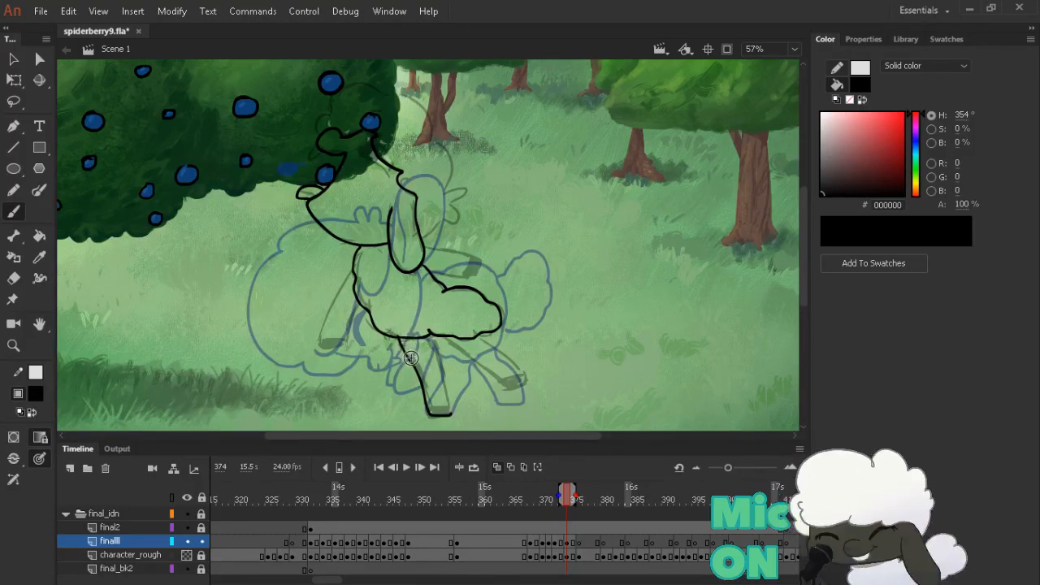
{"action": "left_click_drag", "start_coordinate": [427, 331], "coordinate": [457, 420]}
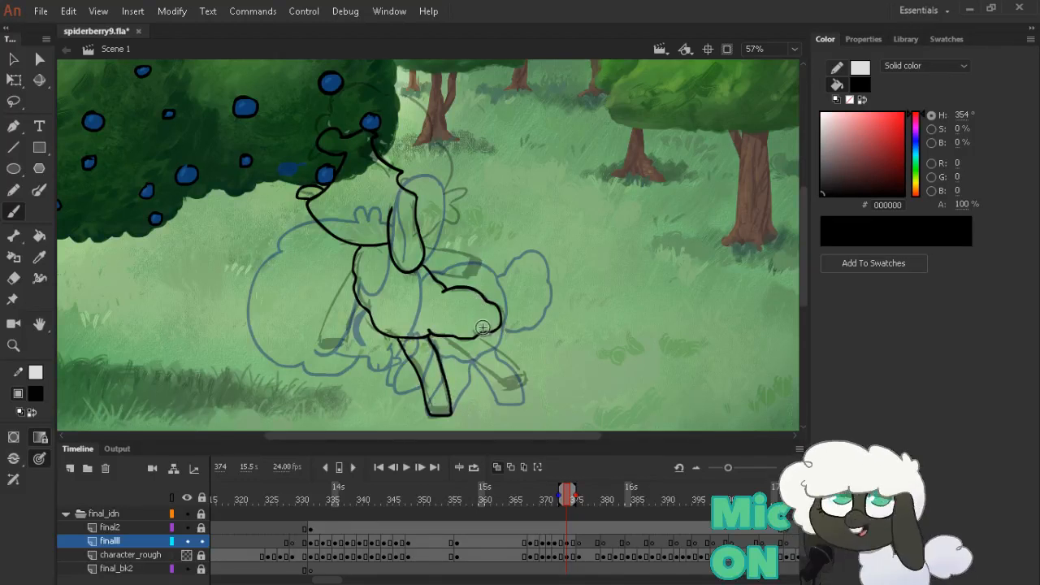
Ink the hind leg angled backward below the rump on frame 374, redoing its first stroke and comparing with frame 376
{"action": "left_click_drag", "start_coordinate": [480, 334], "coordinate": [528, 382]}
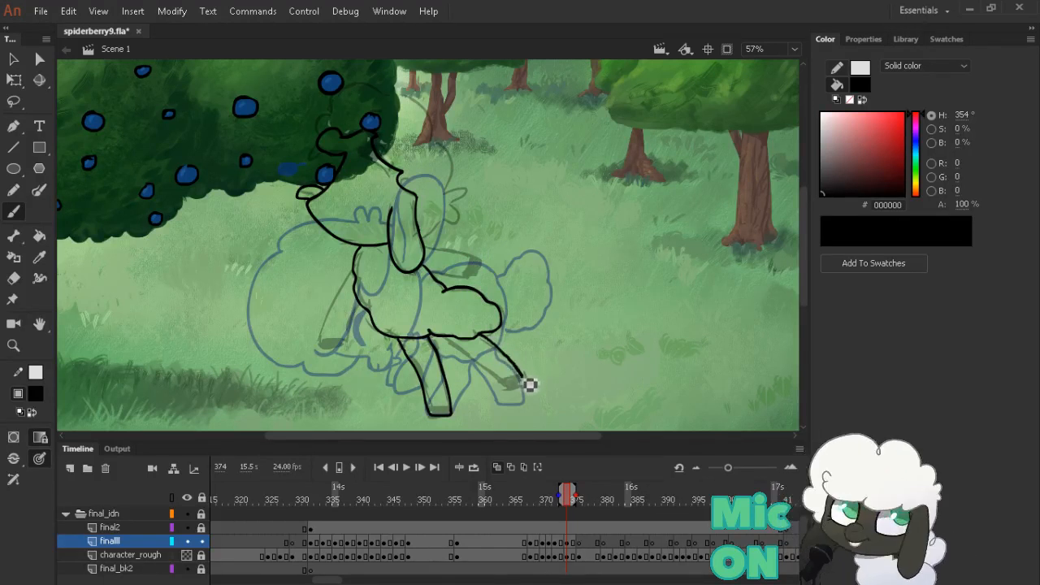
{"action": "key", "text": "ctrl+z"}
{"action": "mouse_move", "coordinate": [481, 335]}
{"action": "left_mouse_down"}
{"action": "mouse_move", "coordinate": [530, 392]}
{"action": "mouse_move", "coordinate": [516, 396]}
{"action": "mouse_move", "coordinate": [430, 331]}
{"action": "left_mouse_up"}
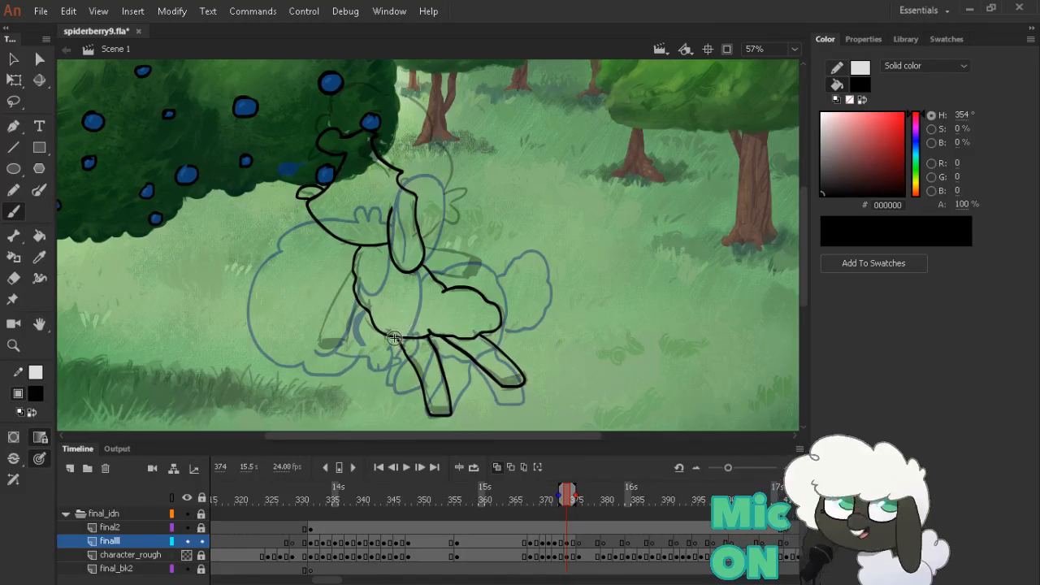
{"action": "key", "text": "period"}
{"action": "key", "text": "period"}
{"action": "key", "text": "comma"}
{"action": "key", "text": "comma"}
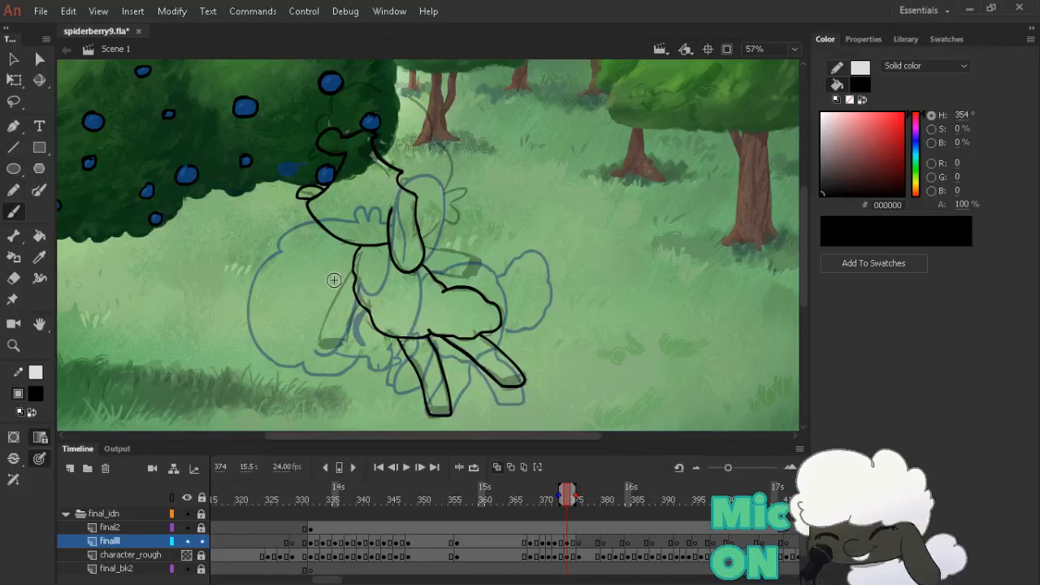
Ink the foreleg hanging in front of the chest and the head's wool outline with its back tuft on frame 374
{"action": "mouse_move", "coordinate": [352, 267]}
{"action": "left_mouse_down"}
{"action": "mouse_move", "coordinate": [329, 354]}
{"action": "mouse_move", "coordinate": [354, 349]}
{"action": "mouse_move", "coordinate": [368, 311]}
{"action": "left_mouse_up"}
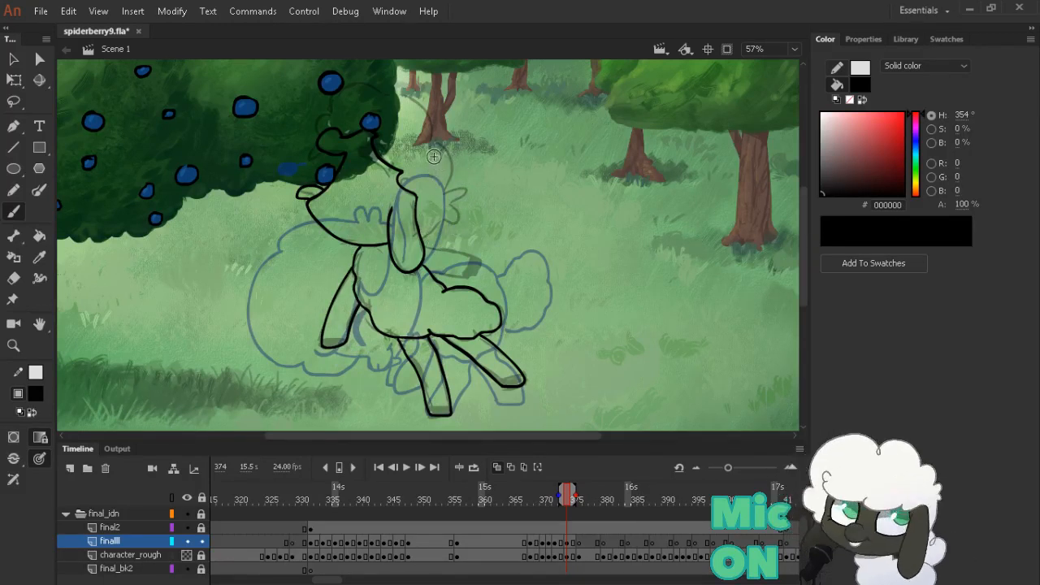
{"action": "scroll", "coordinate": [434, 156], "scroll_direction": "up", "scroll_amount": 1}
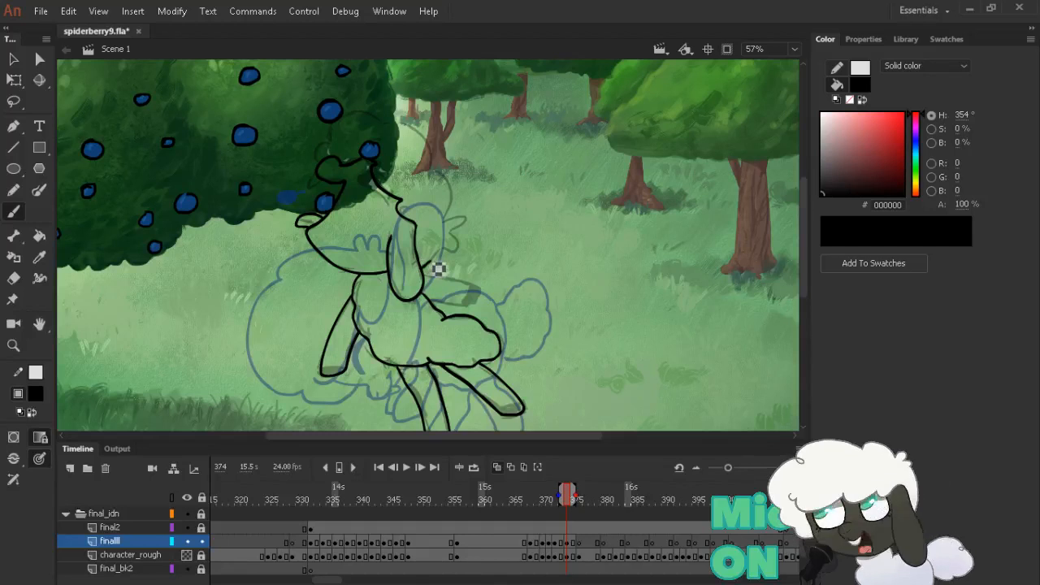
{"action": "mouse_move", "coordinate": [431, 271]}
{"action": "left_mouse_down"}
{"action": "mouse_move", "coordinate": [455, 231]}
{"action": "mouse_move", "coordinate": [468, 237]}
{"action": "mouse_move", "coordinate": [450, 255]}
{"action": "mouse_move", "coordinate": [450, 170]}
{"action": "mouse_move", "coordinate": [403, 125]}
{"action": "mouse_move", "coordinate": [360, 123]}
{"action": "mouse_move", "coordinate": [333, 151]}
{"action": "left_mouse_up"}
{"action": "key", "text": "comma"}
{"action": "key", "text": "period"}
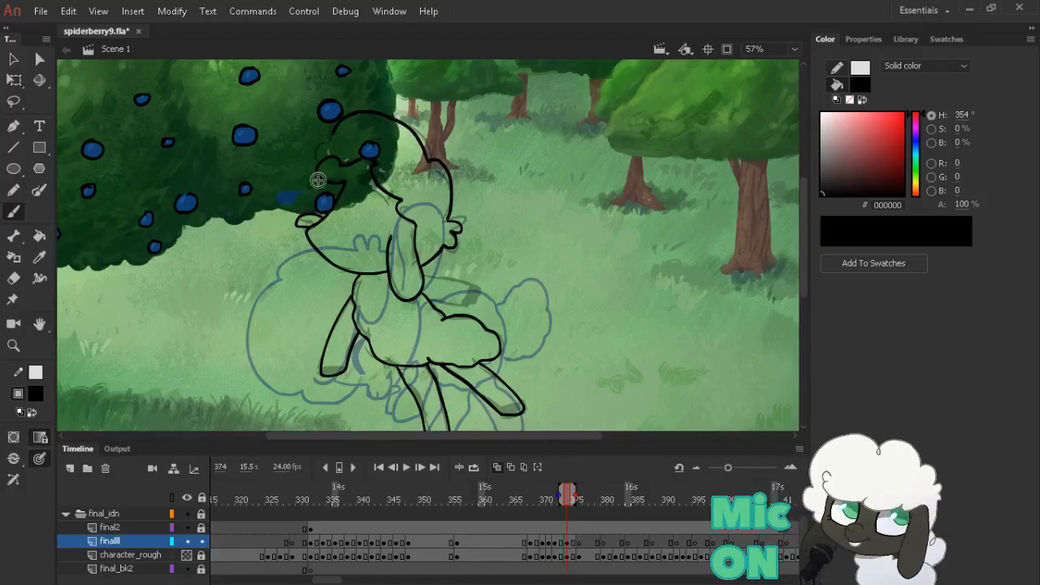
Move the sheep line-art keyframes from frame 332 to 406 onto layer final2 and the berries onto layer finalll at frame 332
{"action": "left_click", "coordinate": [329, 575]}
{"action": "left_click_drag", "start_coordinate": [727, 468], "coordinate": [719, 470]}
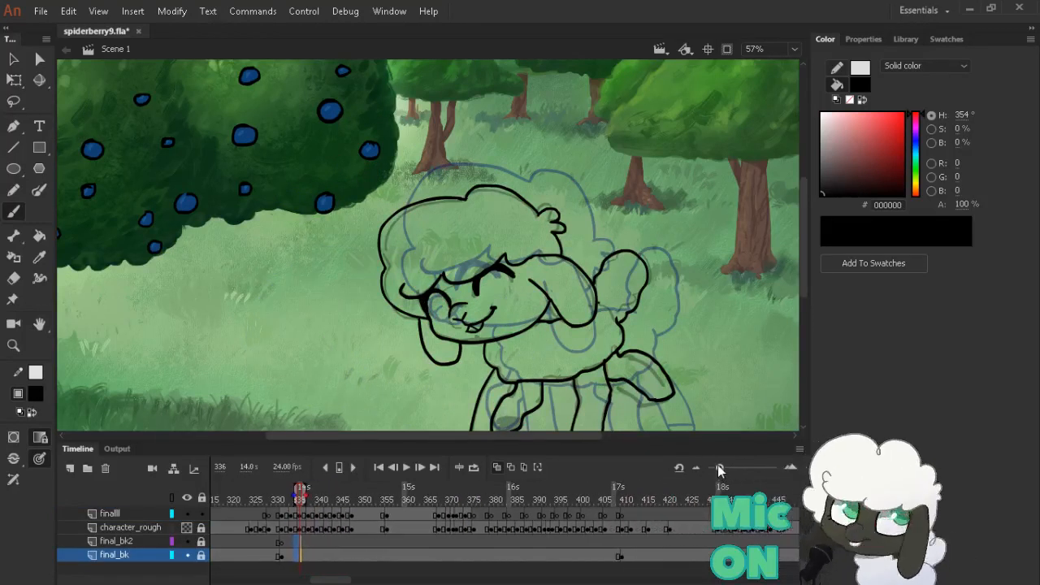
{"action": "left_click_drag", "start_coordinate": [674, 323], "coordinate": [674, 336]}
{"action": "scroll", "coordinate": [802, 555], "scroll_direction": "up", "scroll_amount": 2}
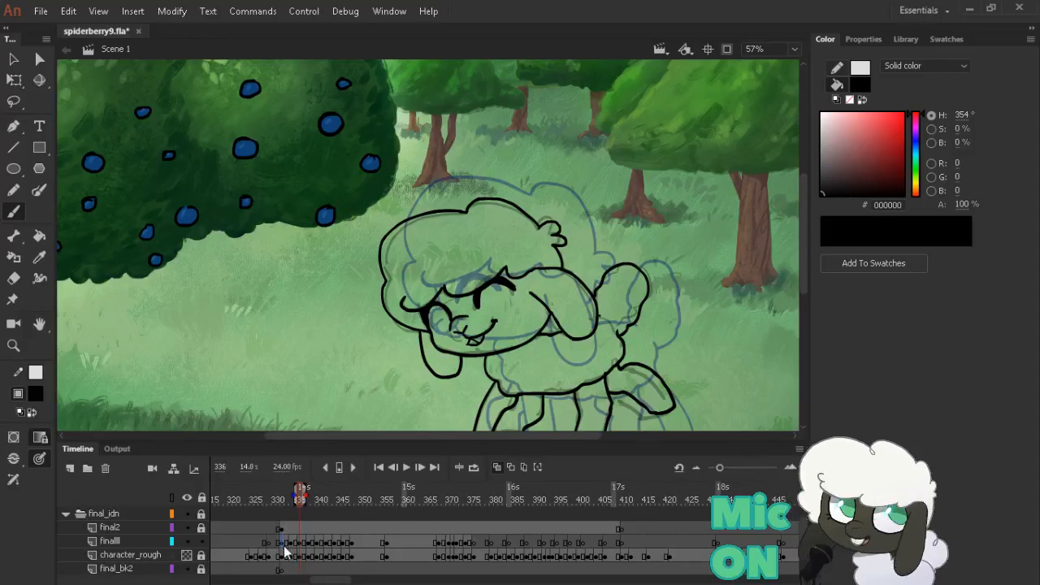
{"action": "left_click_drag", "start_coordinate": [284, 547], "coordinate": [605, 542]}
{"action": "left_click", "coordinate": [282, 530]}
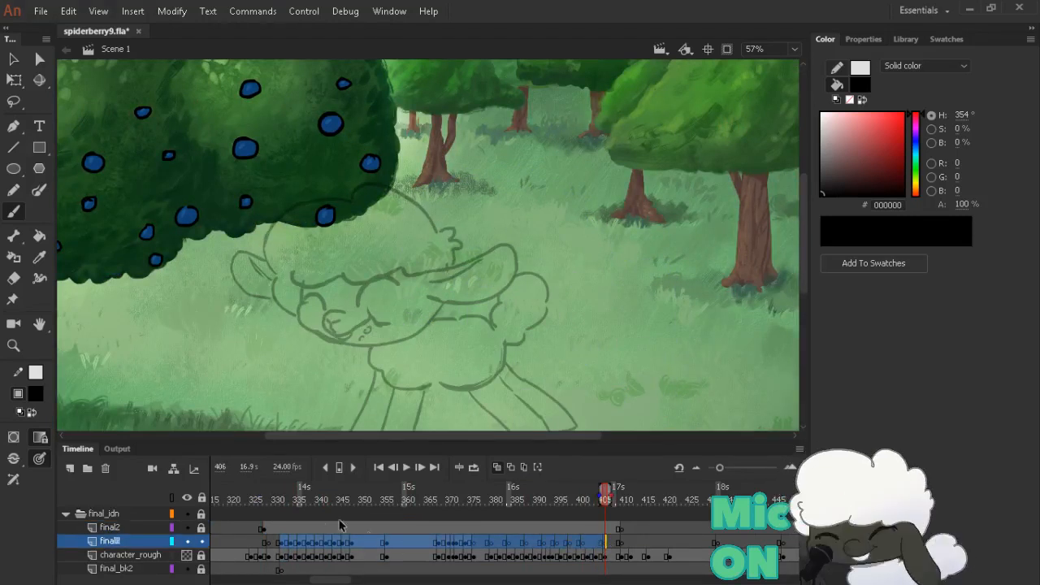
{"action": "left_click_drag", "start_coordinate": [282, 544], "coordinate": [282, 532]}
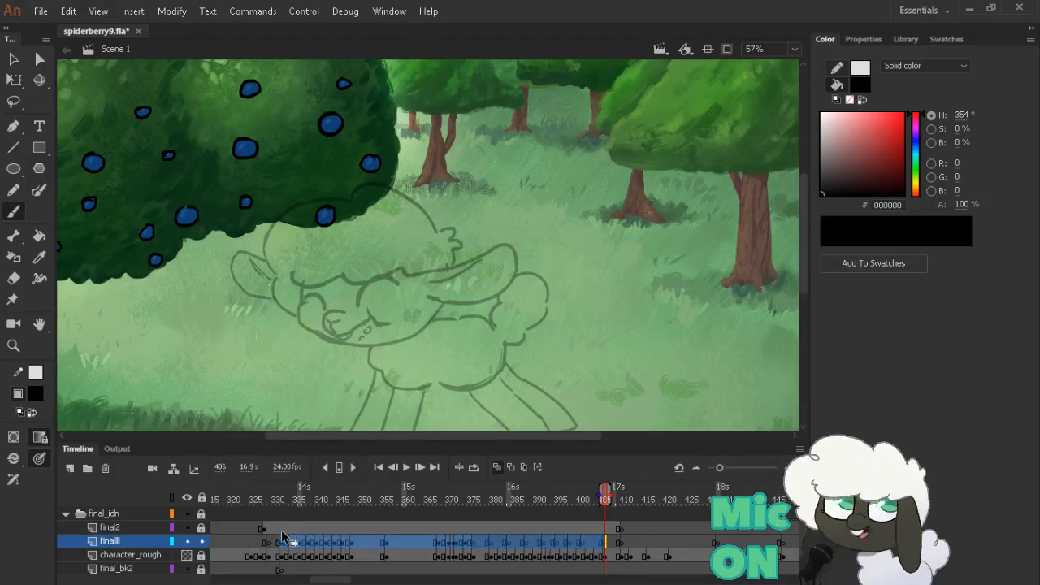
{"action": "left_click", "coordinate": [264, 529]}
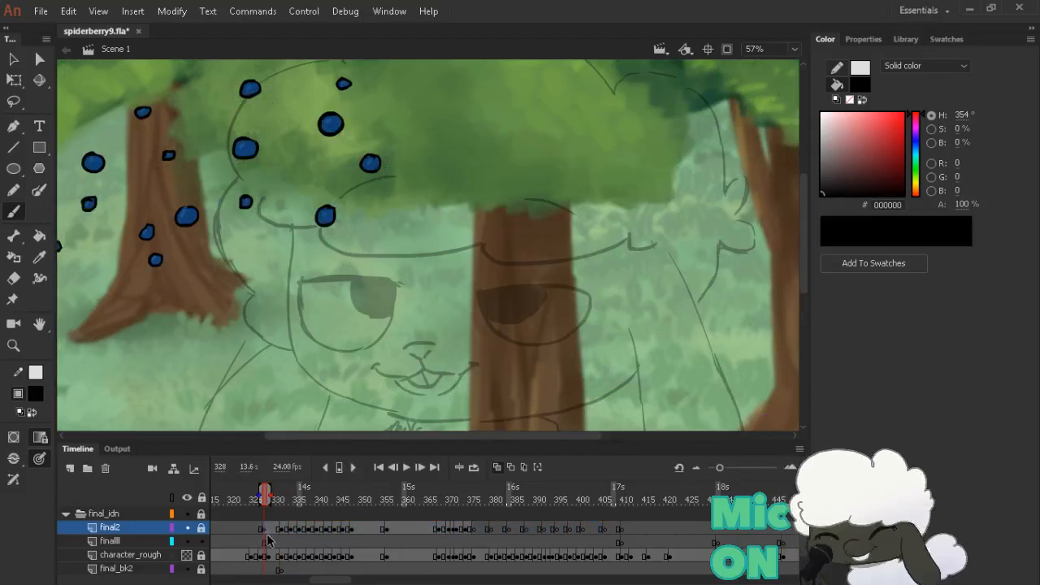
{"action": "left_click_drag", "start_coordinate": [282, 546], "coordinate": [287, 546]}
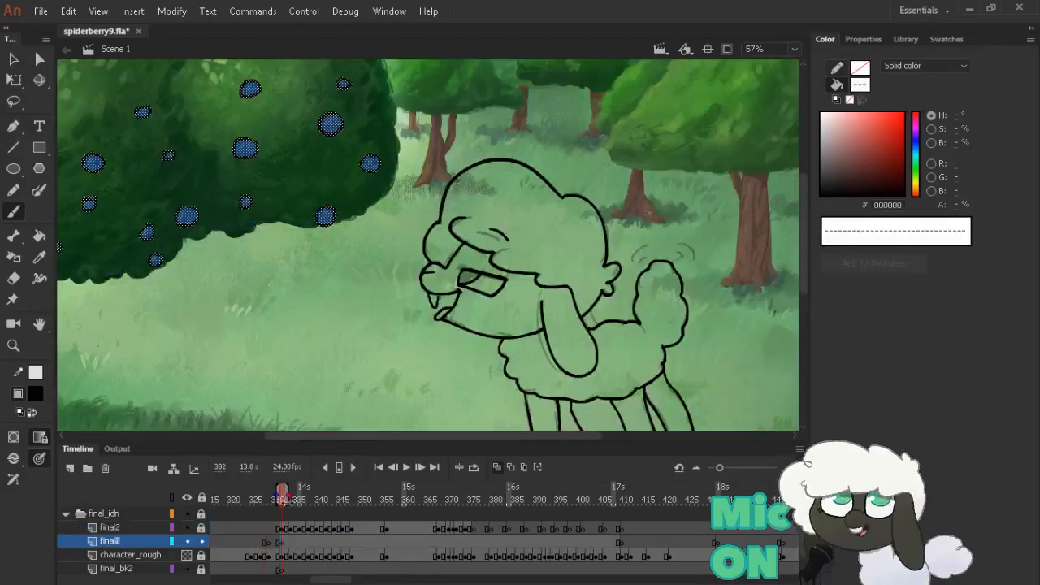
Lock the finalll layer, make the unlocked final2 layer active, and return to frame 374 with onion skinning on
{"action": "left_click_drag", "start_coordinate": [311, 495], "coordinate": [357, 498]}
{"action": "left_click_drag", "start_coordinate": [280, 498], "coordinate": [448, 498]}
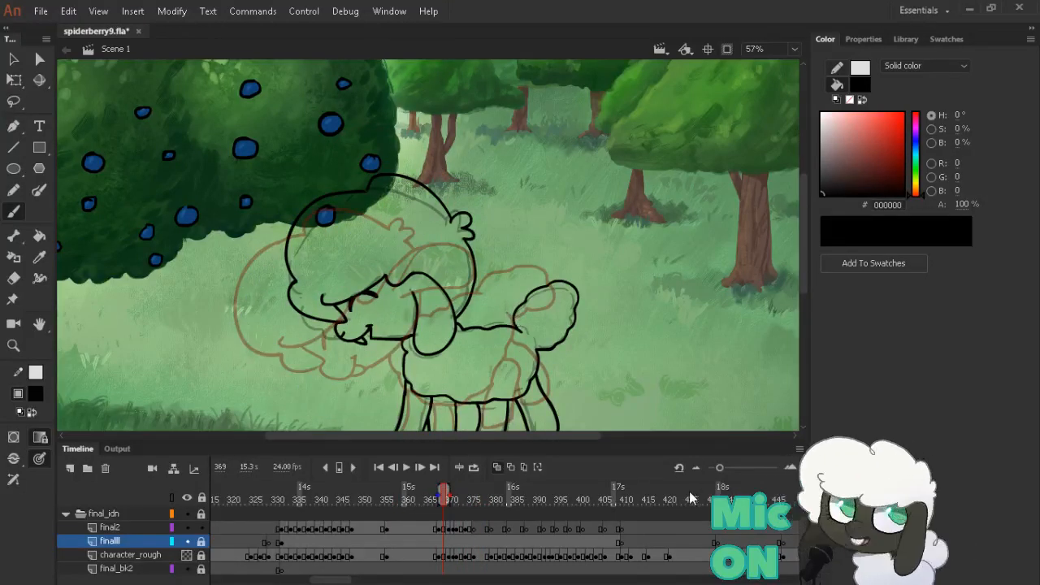
{"action": "left_click_drag", "start_coordinate": [720, 467], "coordinate": [723, 467]}
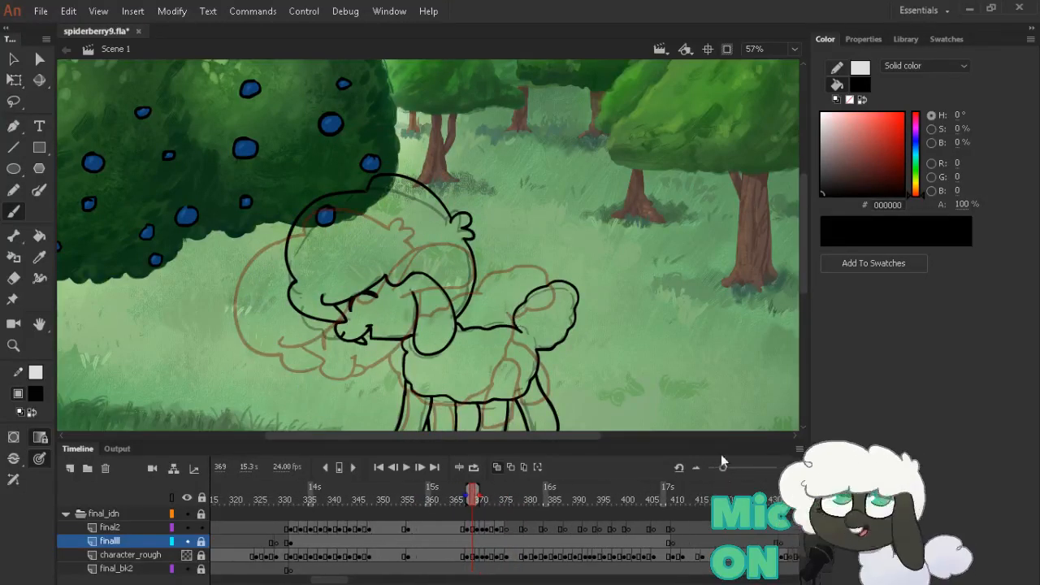
{"action": "left_click", "coordinate": [461, 468]}
{"action": "left_click_drag", "start_coordinate": [474, 307], "coordinate": [439, 315]}
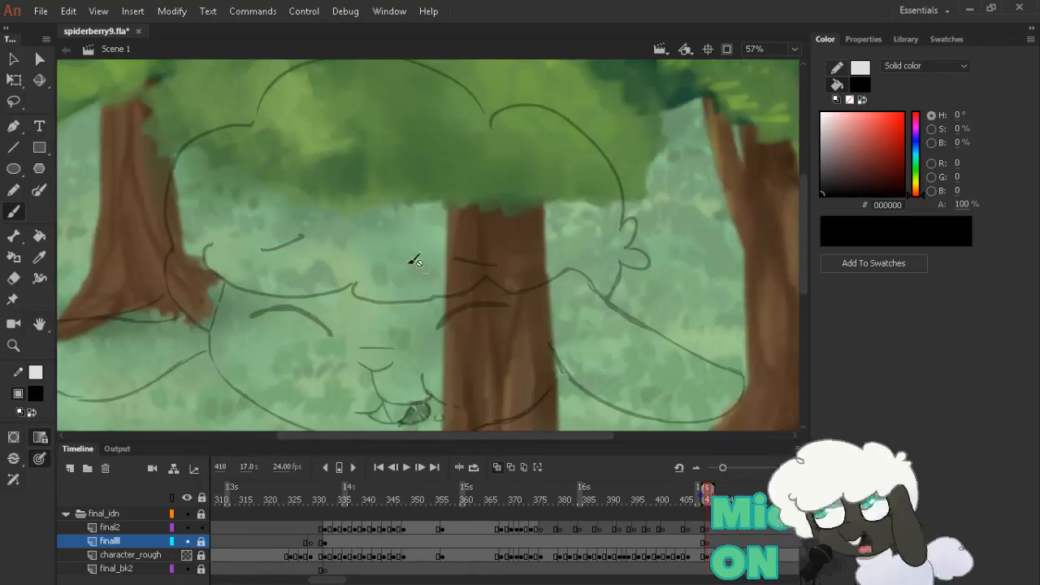
{"action": "key", "text": "alt+."}
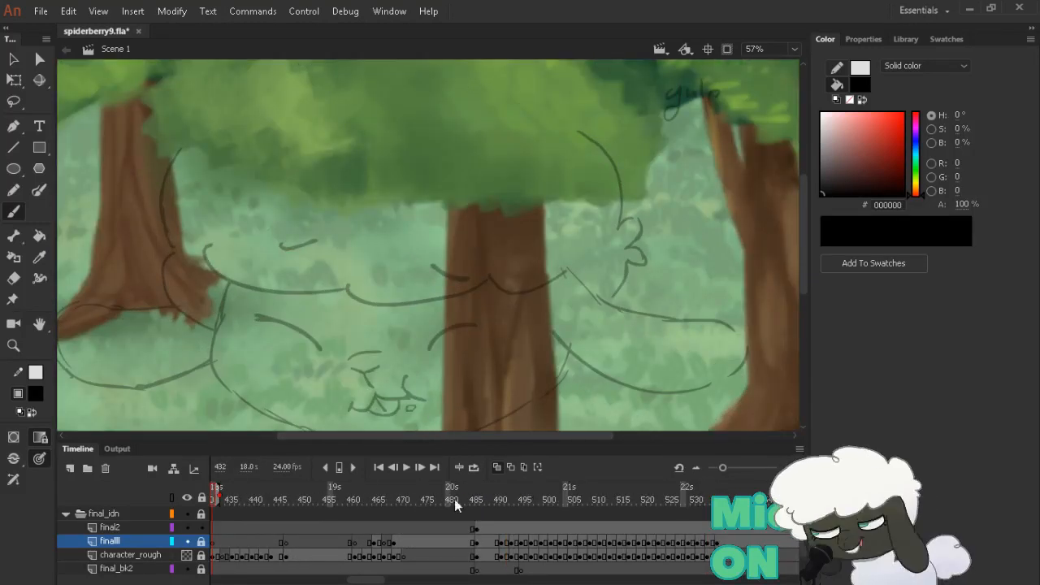
{"action": "left_click", "coordinate": [161, 529]}
{"action": "key", "text": "alt+"}
{"action": "key", "text": "alt+"}
{"action": "key", "text": "alt+"}
{"action": "key", "text": "alt+"}
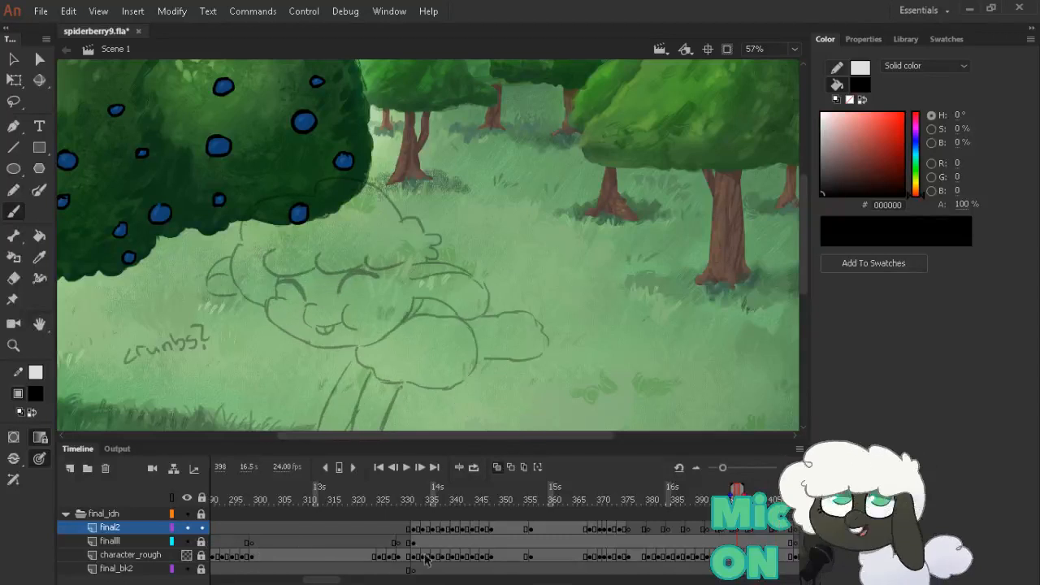
{"action": "mouse_move", "coordinate": [435, 493]}
{"action": "left_mouse_down"}
{"action": "mouse_move", "coordinate": [342, 493]}
{"action": "mouse_move", "coordinate": [495, 504]}
{"action": "mouse_move", "coordinate": [468, 517]}
{"action": "mouse_move", "coordinate": [476, 514]}
{"action": "left_mouse_up"}
{"action": "key", "text": "alt+shift+o"}
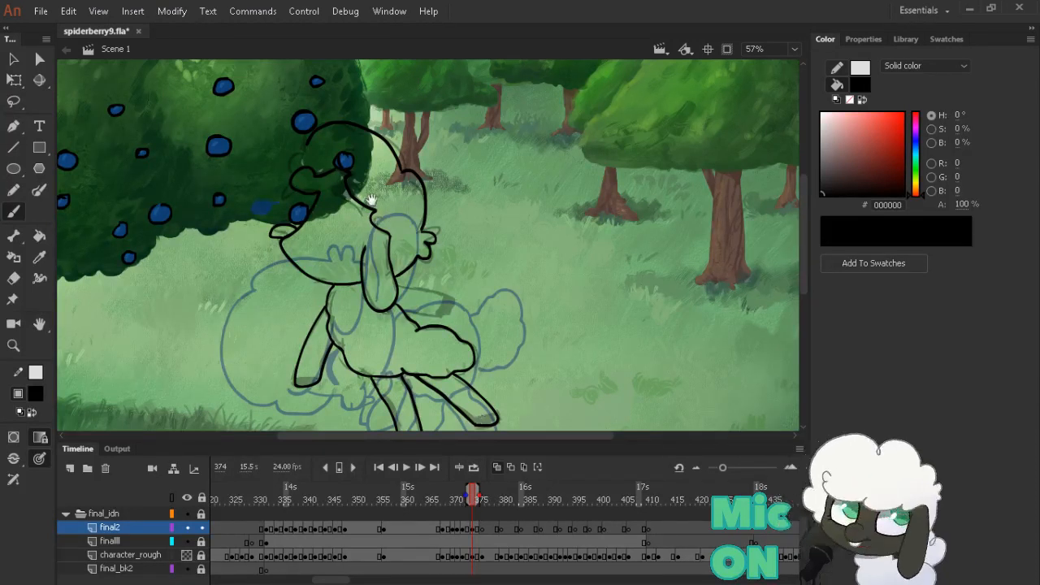
Ink the foreleg flung backward behind the ear on frame 374 and compare the pose with frame 376
{"action": "left_click_drag", "start_coordinate": [371, 201], "coordinate": [387, 174]}
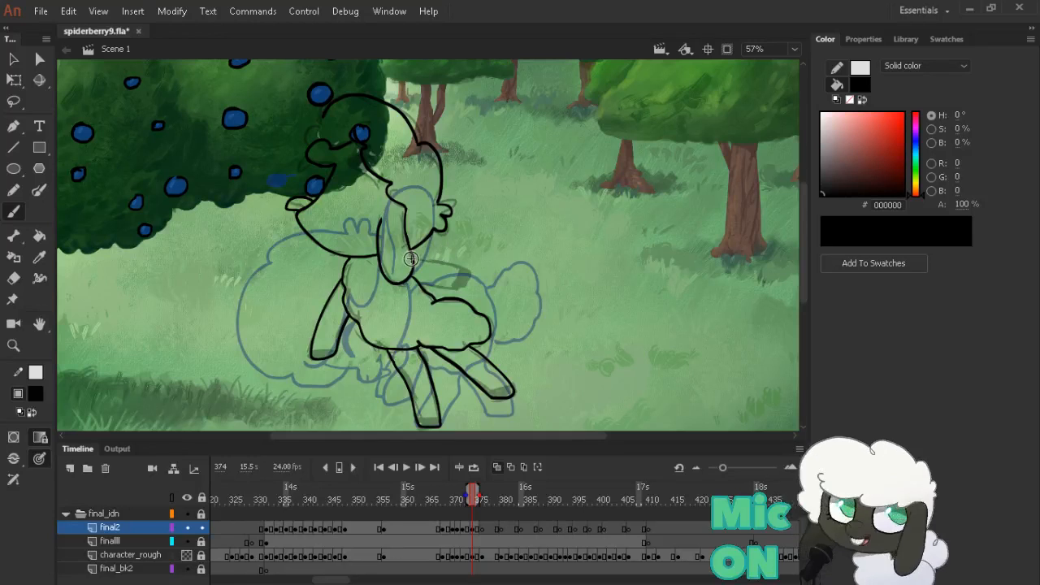
{"action": "mouse_move", "coordinate": [410, 259]}
{"action": "left_mouse_down"}
{"action": "mouse_move", "coordinate": [459, 270]}
{"action": "mouse_move", "coordinate": [442, 270]}
{"action": "mouse_move", "coordinate": [470, 276]}
{"action": "mouse_move", "coordinate": [456, 289]}
{"action": "mouse_move", "coordinate": [468, 288]}
{"action": "left_mouse_up"}
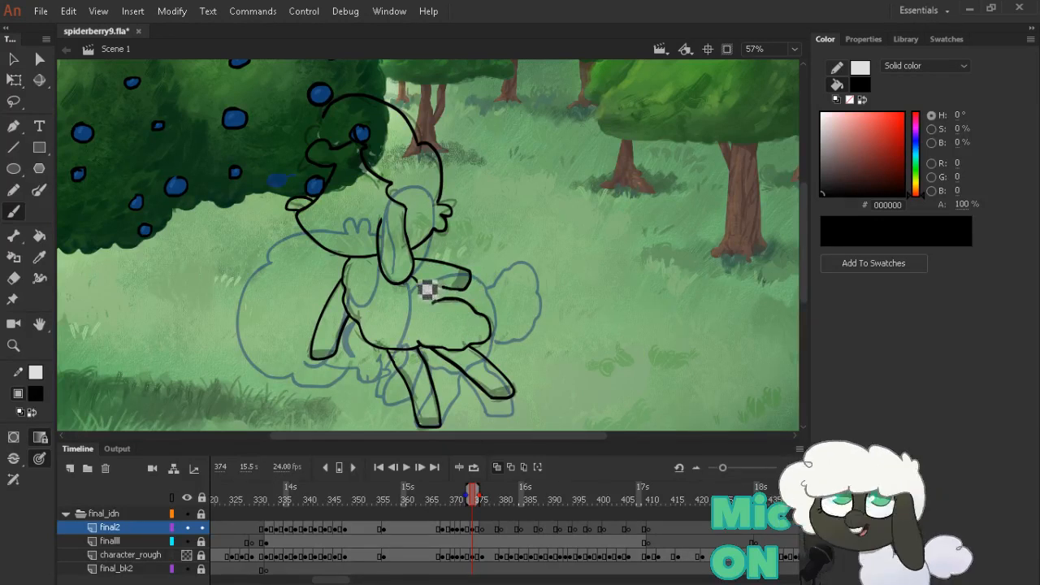
{"action": "key", "text": "period"}
{"action": "key", "text": "period"}
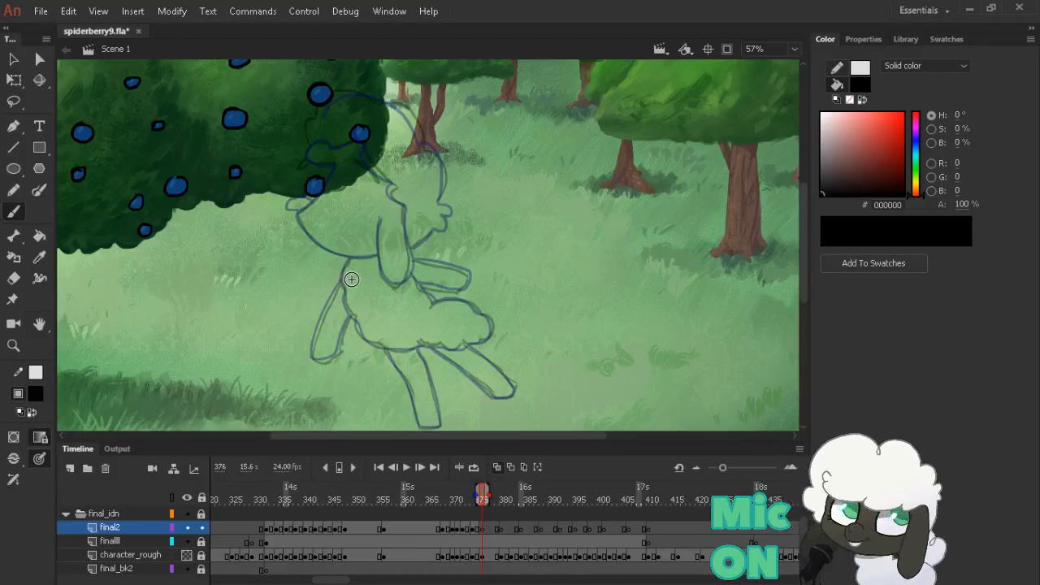
{"action": "key", "text": "comma"}
{"action": "key", "text": "comma"}
Ink the foreleg in front of the chest on frame 376, erasing and redrawing its front edge to match frame 374
{"action": "key", "text": "period"}
{"action": "key", "text": "period"}
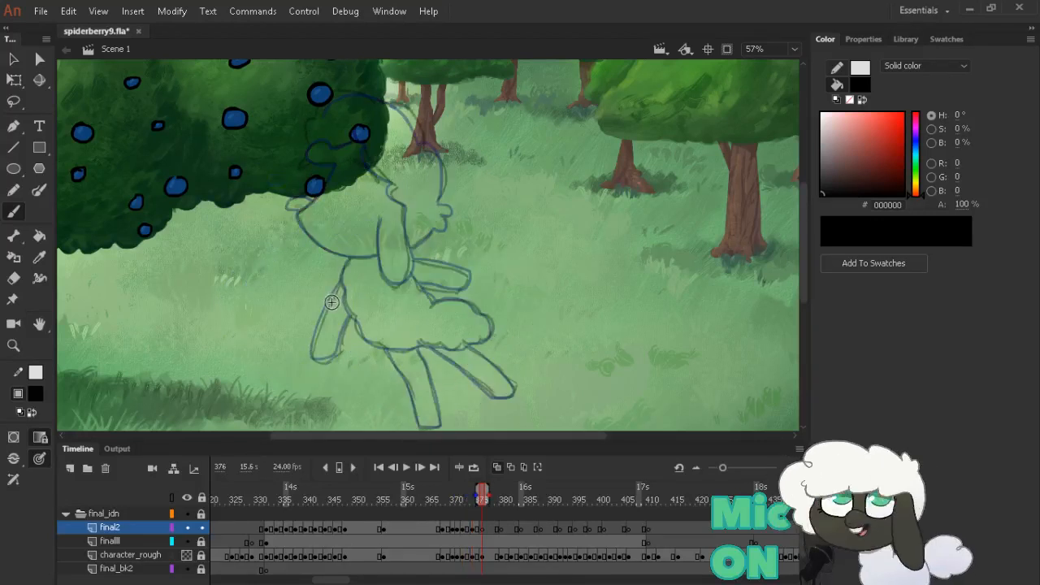
{"action": "mouse_move", "coordinate": [339, 280]}
{"action": "left_mouse_down"}
{"action": "mouse_move", "coordinate": [324, 364]}
{"action": "mouse_move", "coordinate": [346, 362]}
{"action": "mouse_move", "coordinate": [338, 355]}
{"action": "left_mouse_up"}
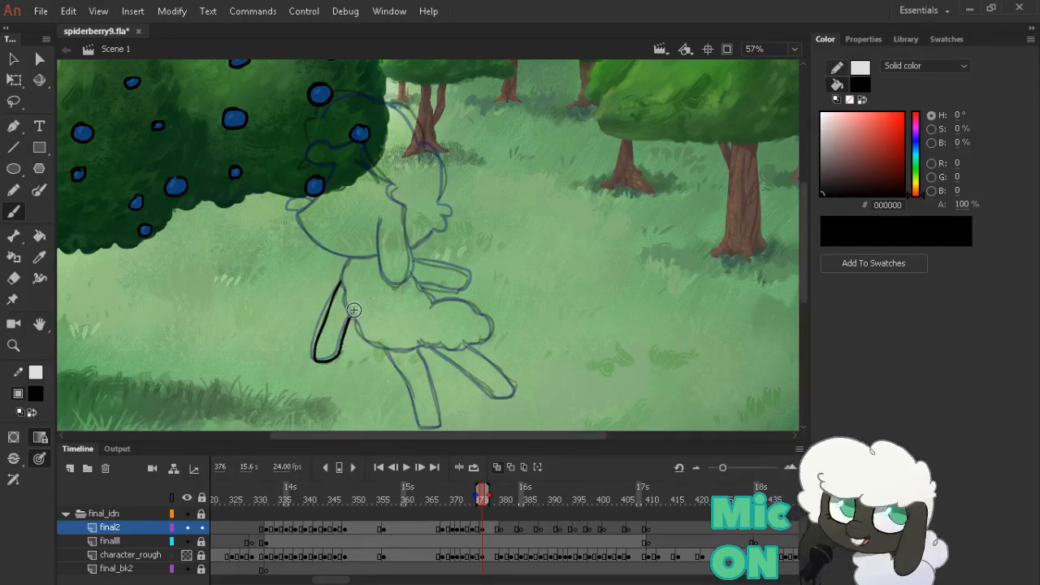
{"action": "key", "text": "comma"}
{"action": "key", "text": "comma"}
{"action": "key", "text": "period"}
{"action": "key", "text": "period"}
{"action": "key", "text": "e"}
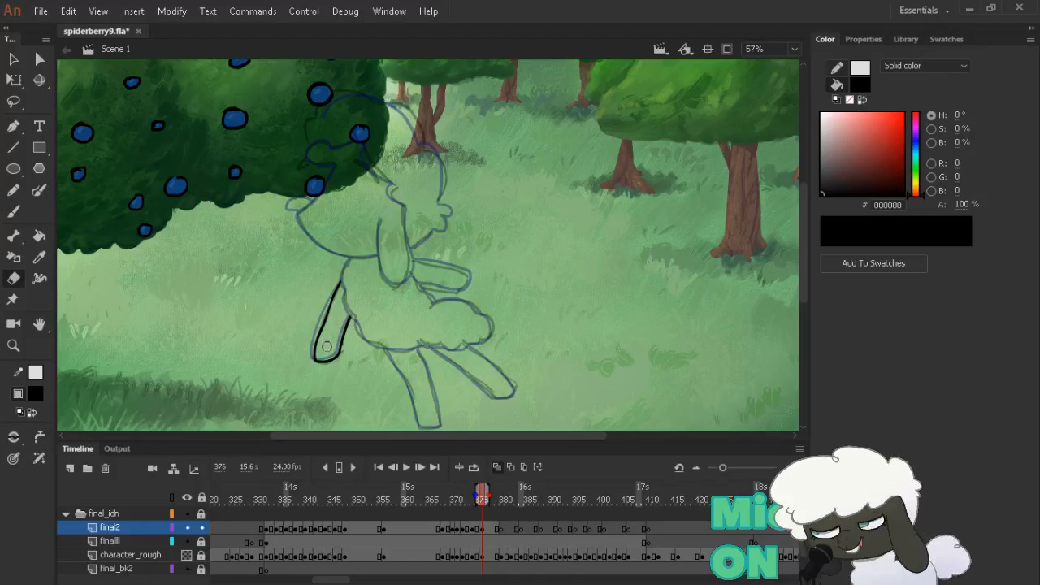
{"action": "left_click_drag", "start_coordinate": [346, 282], "coordinate": [314, 349]}
{"action": "key", "text": "b"}
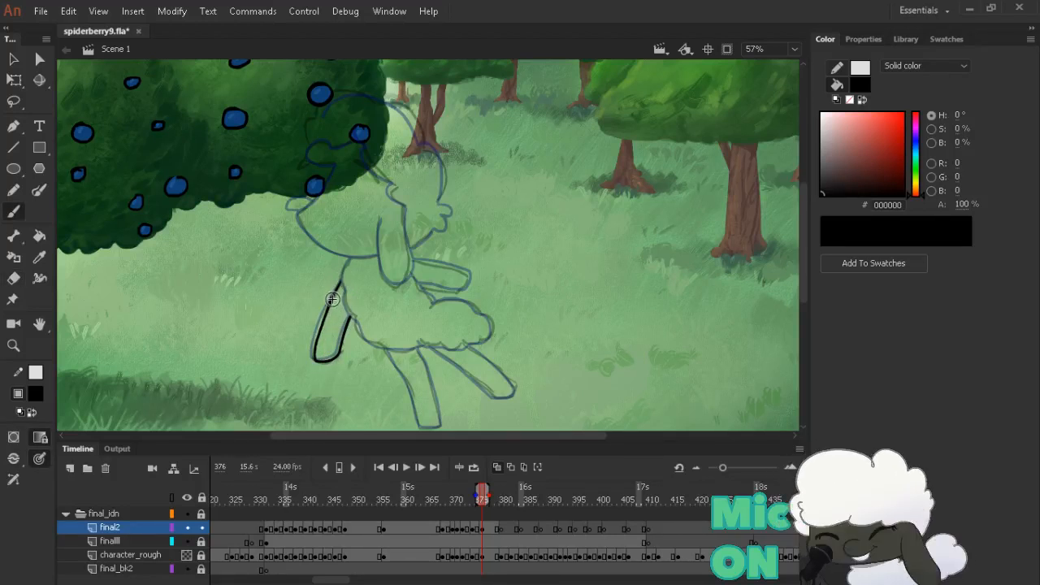
{"action": "left_click_drag", "start_coordinate": [340, 283], "coordinate": [317, 352]}
Ink the foreleg flung backward behind the ear on frame 376, cleaning up the hoof end and closing the lower edge
{"action": "key", "text": "comma"}
{"action": "key", "text": "period"}
{"action": "mouse_move", "coordinate": [415, 262]}
{"action": "left_mouse_down"}
{"action": "mouse_move", "coordinate": [479, 286]}
{"action": "mouse_move", "coordinate": [466, 301]}
{"action": "mouse_move", "coordinate": [455, 294]}
{"action": "left_mouse_up"}
{"action": "key", "text": "e"}
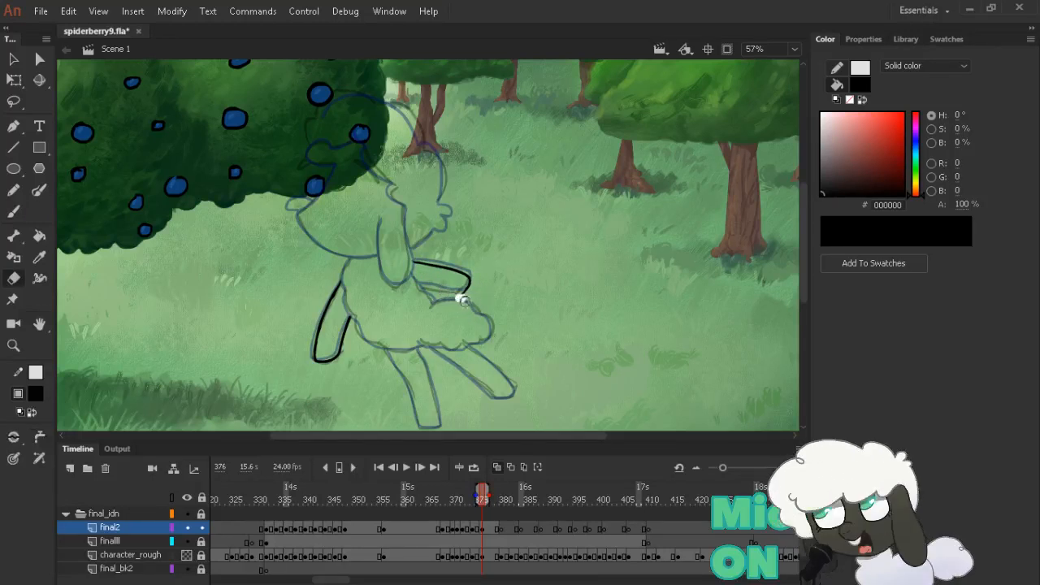
{"action": "key", "text": "b"}
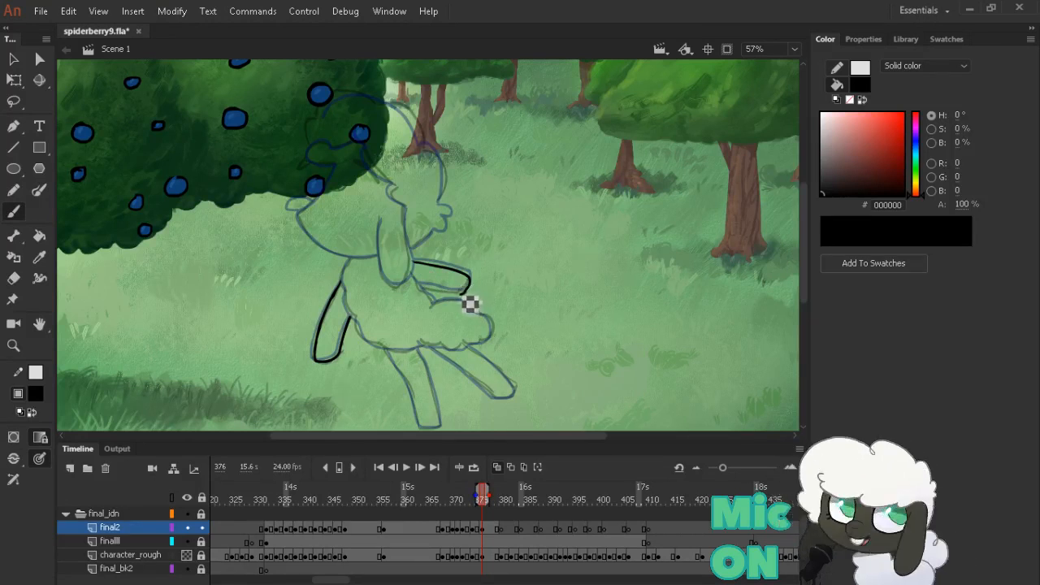
{"action": "mouse_move", "coordinate": [465, 290]}
{"action": "left_mouse_down"}
{"action": "mouse_move", "coordinate": [466, 301]}
{"action": "mouse_move", "coordinate": [422, 289]}
{"action": "left_mouse_up"}
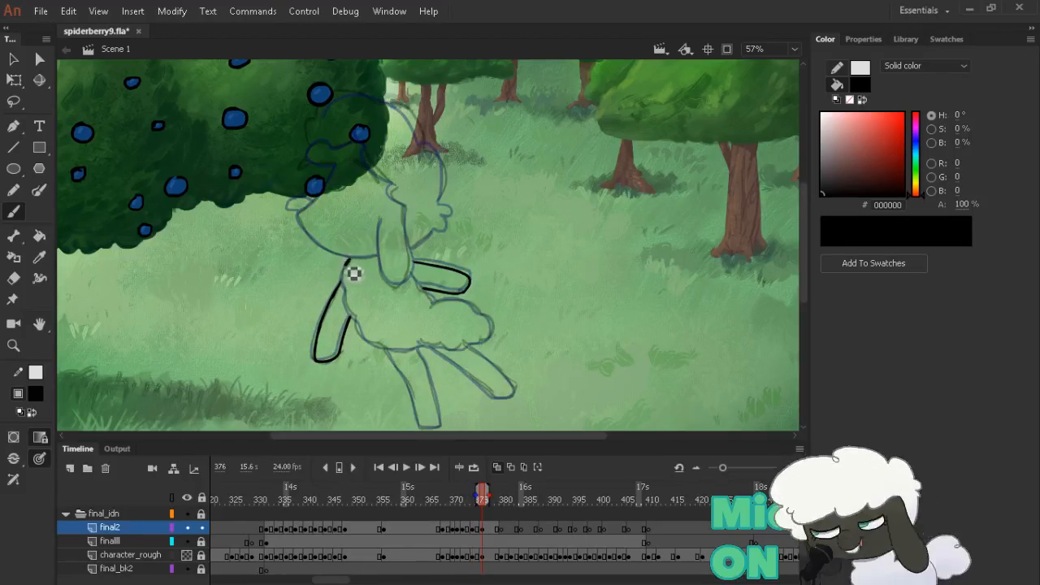
{"action": "key", "text": "comma"}
{"action": "key", "text": "period"}
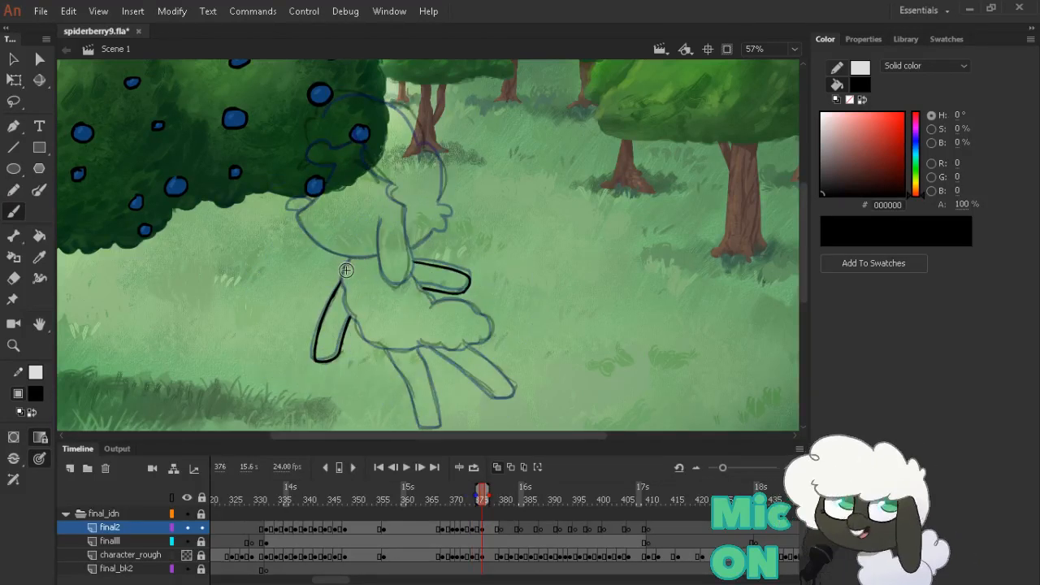
Ink the upper back behind the ear and the top of the chest below the jaw on frame 376
{"action": "key", "text": "comma"}
{"action": "key", "text": "period"}
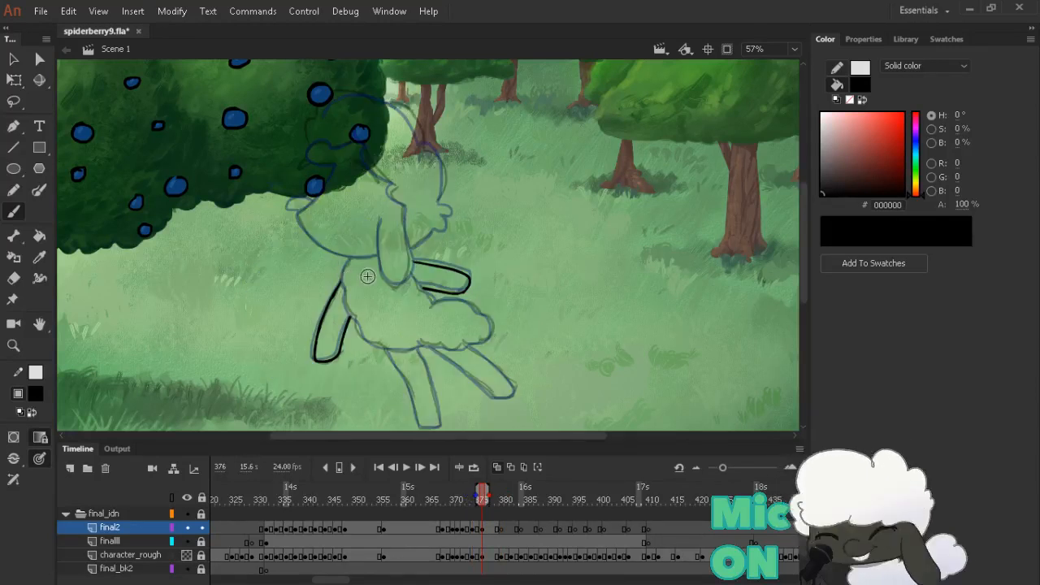
{"action": "left_click_drag", "start_coordinate": [409, 276], "coordinate": [422, 287]}
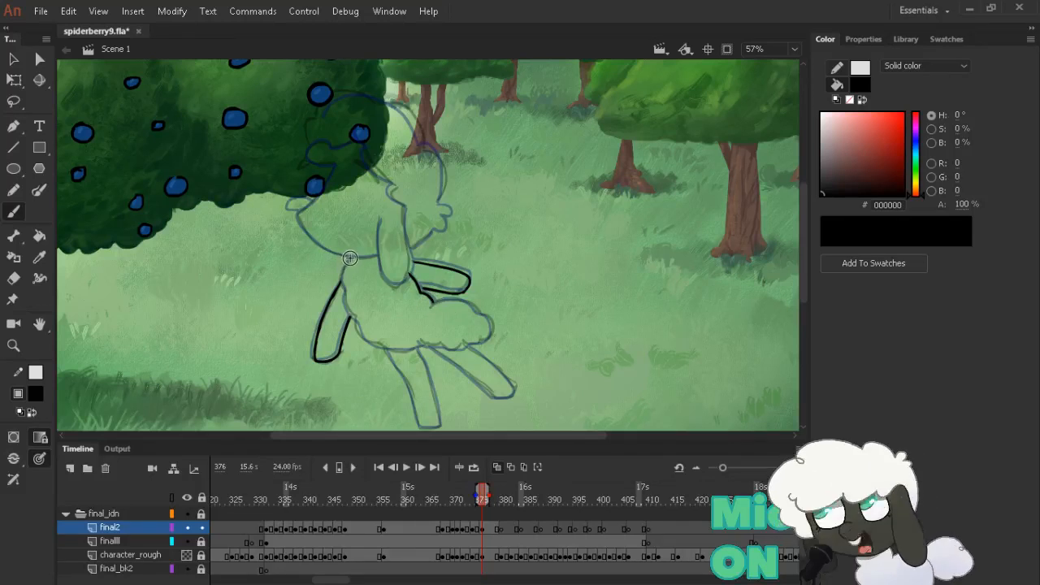
{"action": "left_click_drag", "start_coordinate": [350, 258], "coordinate": [341, 281]}
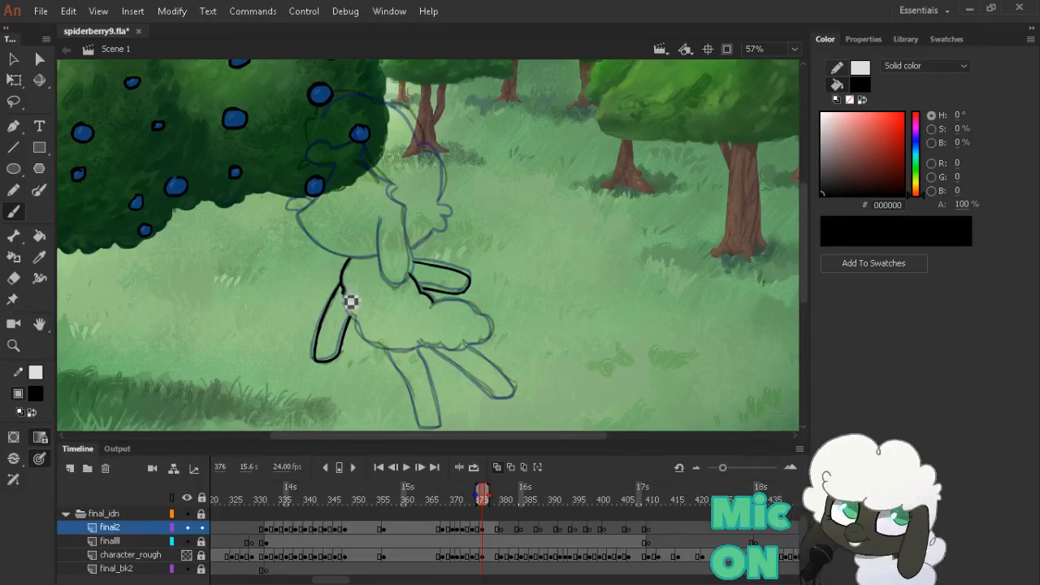
Ink the curved chest line from the hanging foreleg down toward the belly on frame 376, checking it against frame 374
{"action": "key", "text": "comma"}
{"action": "key", "text": "comma"}
{"action": "key", "text": "period"}
{"action": "key", "text": "period"}
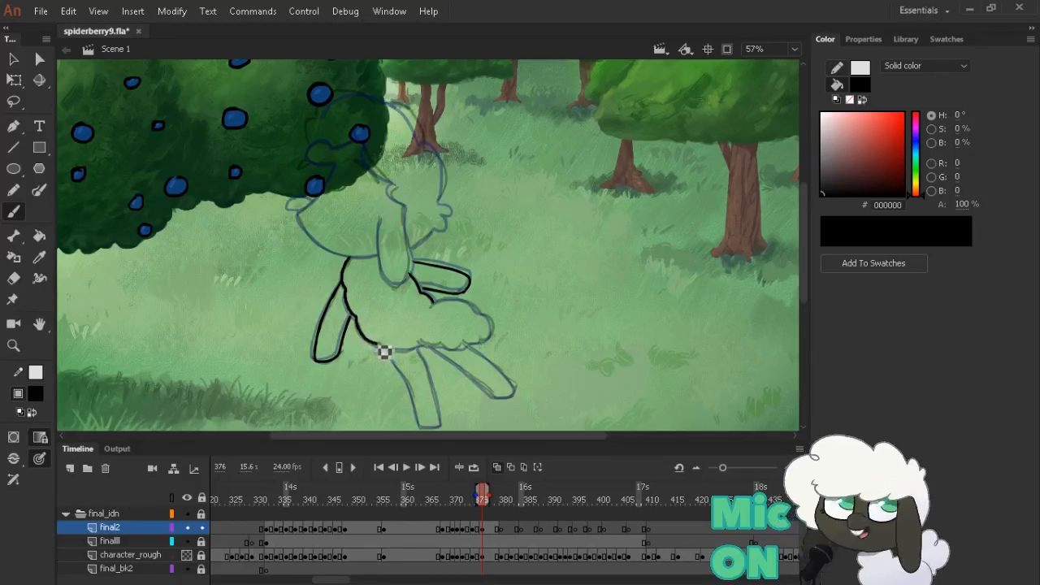
{"action": "key", "text": "comma"}
{"action": "key", "text": "comma"}
{"action": "key", "text": "period"}
{"action": "key", "text": "period"}
Ink the belly line up to the hind legs on frame 376 with the canvas rotated, and restore the upright view
{"action": "key", "text": "shift+space"}
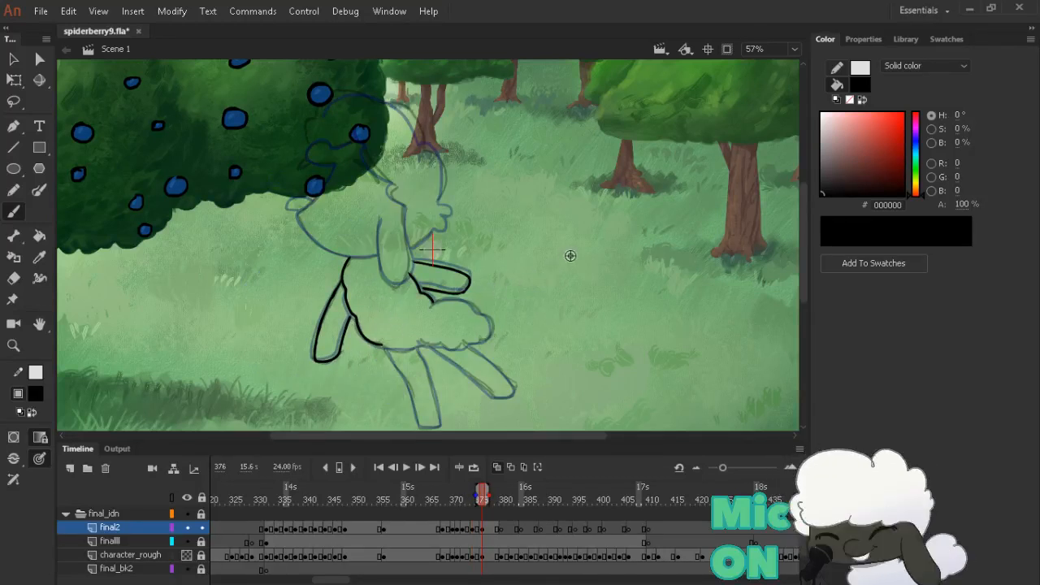
{"action": "left_click_drag", "start_coordinate": [625, 256], "coordinate": [547, 412]}
{"action": "key", "text": "comma"}
{"action": "key", "text": "comma"}
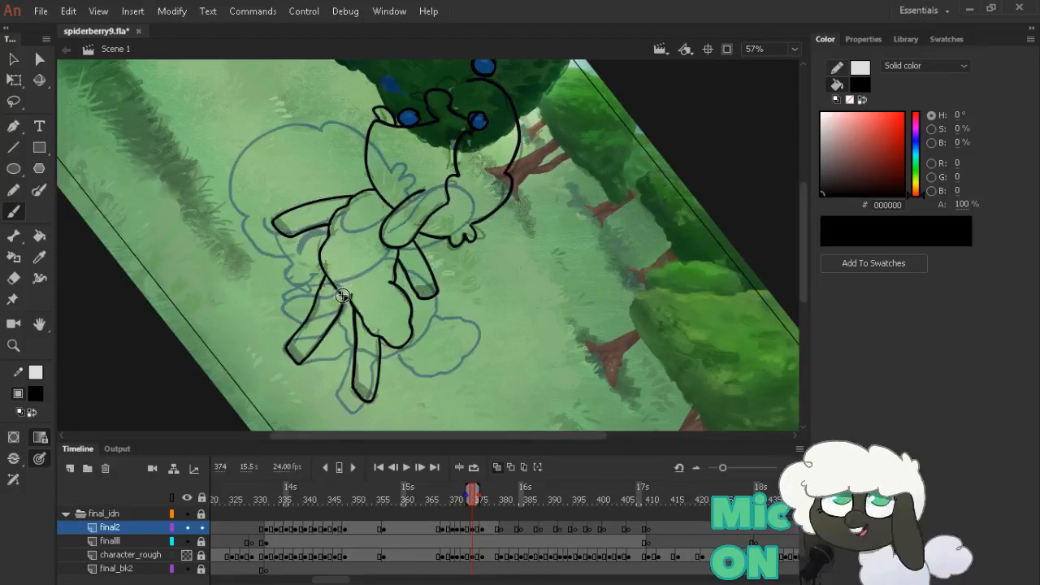
{"action": "key", "text": "period"}
{"action": "key", "text": "period"}
{"action": "left_click_drag", "start_coordinate": [353, 304], "coordinate": [327, 268]}
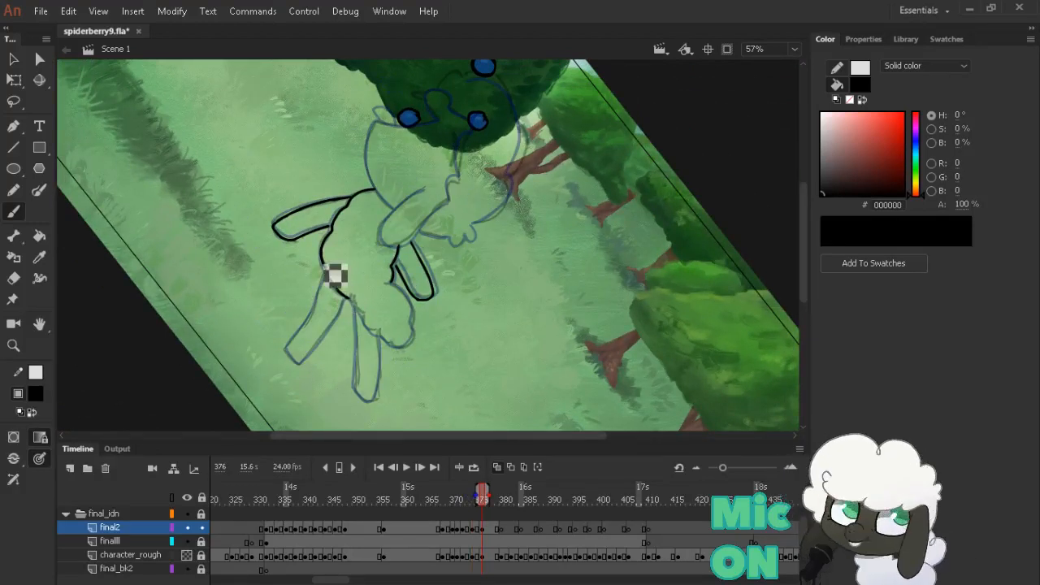
{"action": "key", "text": "comma"}
{"action": "key", "text": "period"}
{"action": "key", "text": "shift+space"}
{"action": "mouse_move", "coordinate": [569, 315]}
{"action": "left_mouse_down"}
{"action": "mouse_move", "coordinate": [560, 142]}
{"action": "mouse_move", "coordinate": [575, 182]}
{"action": "mouse_move", "coordinate": [569, 173]}
{"action": "left_mouse_up"}
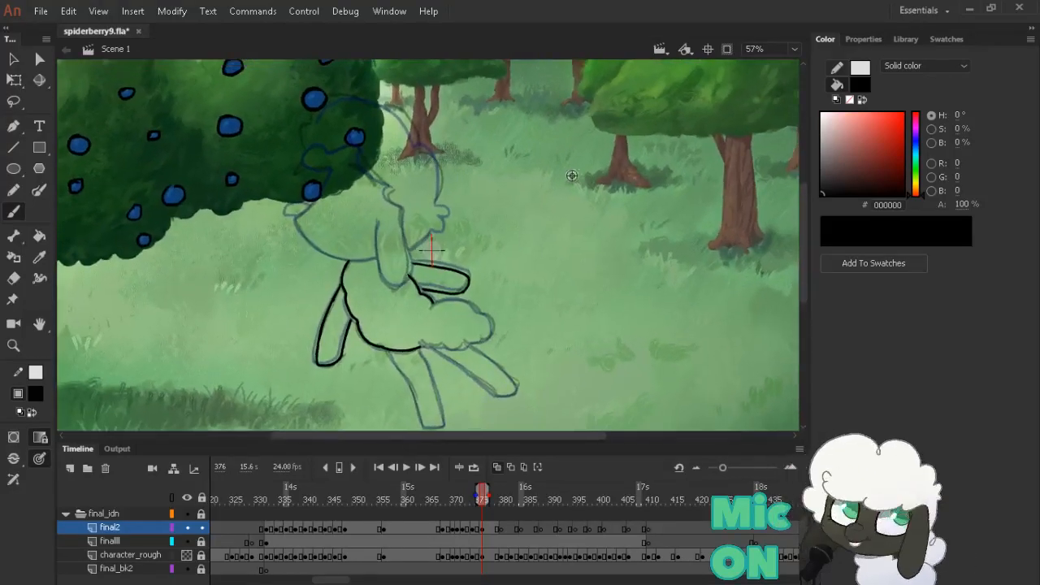
{"action": "key", "text": "comma"}
{"action": "key", "text": "period"}
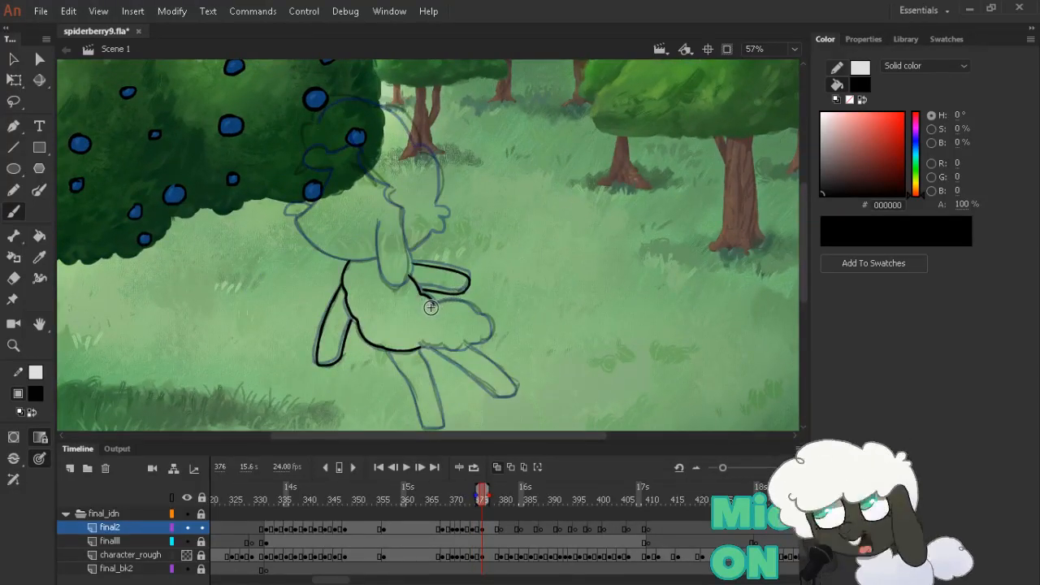
Compare the sheep's body and rump on frame 376 with the inked poses on frames 372 and 374
{"action": "left_click_drag", "start_coordinate": [430, 307], "coordinate": [460, 306]}
{"action": "key", "text": "comma"}
{"action": "key", "text": "comma"}
{"action": "key", "text": "comma"}
{"action": "key", "text": "comma"}
{"action": "key", "text": "comma"}
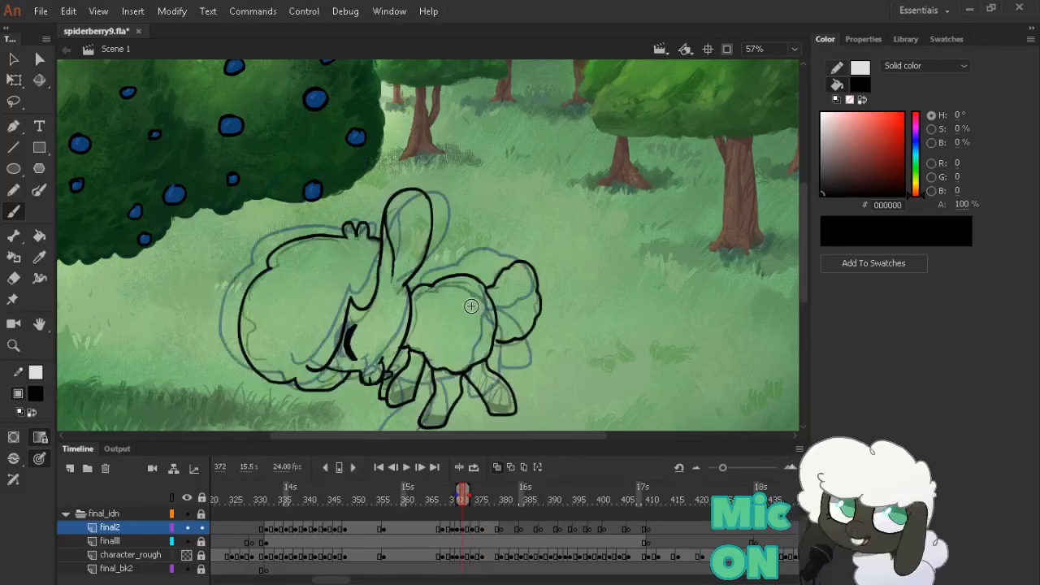
{"action": "key", "text": "period"}
{"action": "key", "text": "period"}
{"action": "key", "text": "period"}
{"action": "key", "text": "comma"}
{"action": "key", "text": "comma"}
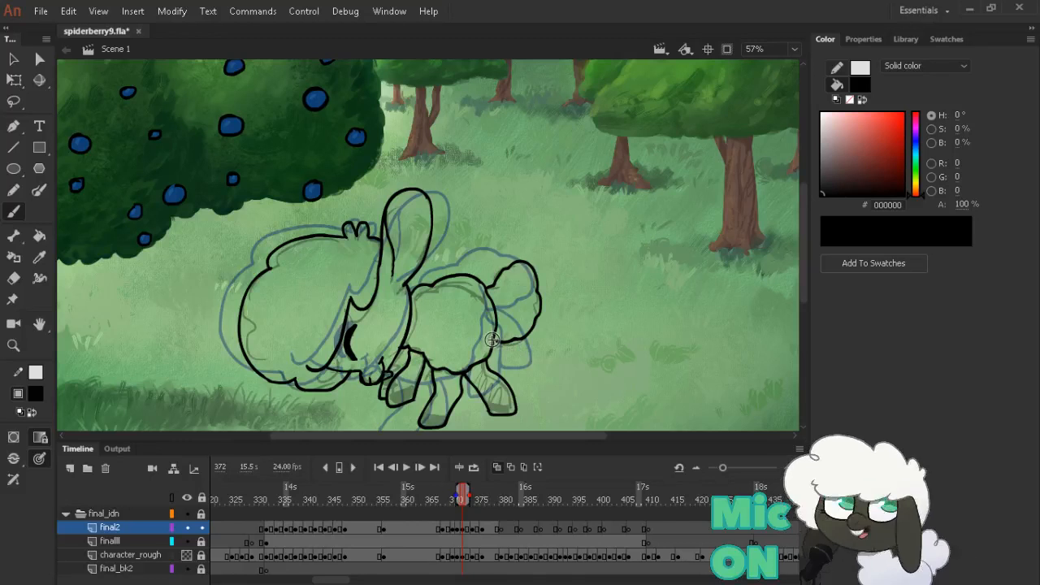
{"action": "key", "text": "period"}
{"action": "key", "text": "period"}
{"action": "key", "text": "period"}
{"action": "key", "text": "period"}
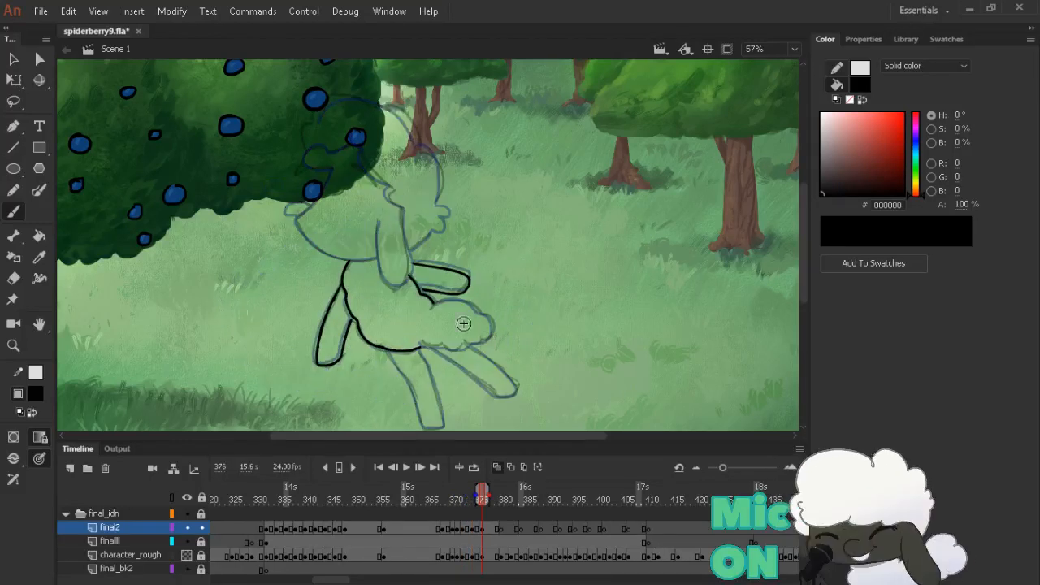
Ink the woolly rump outline on frame 376 and clean up where its underside meets the belly line
{"action": "left_click_drag", "start_coordinate": [433, 304], "coordinate": [468, 312]}
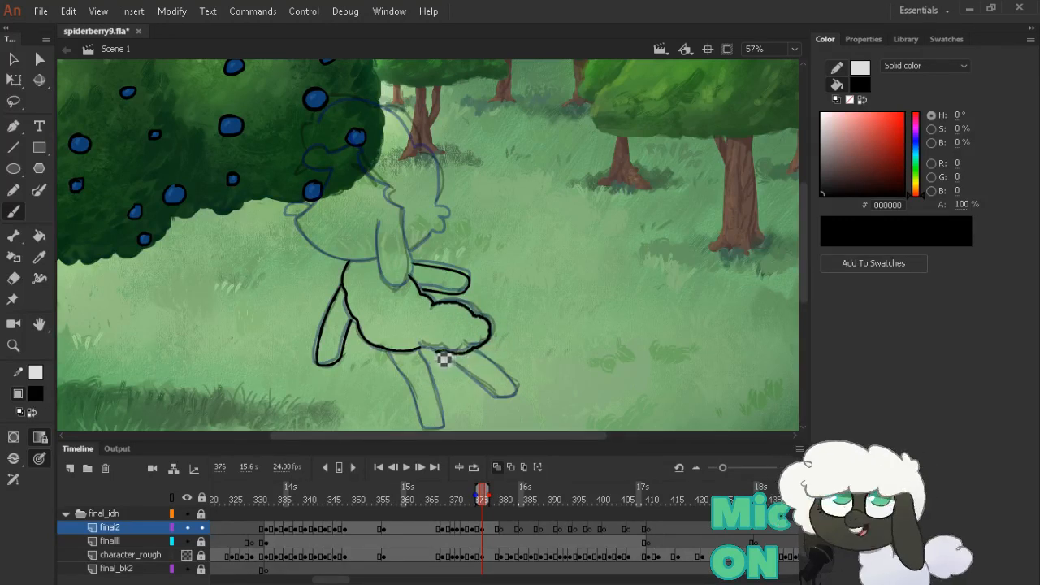
{"action": "key", "text": "e"}
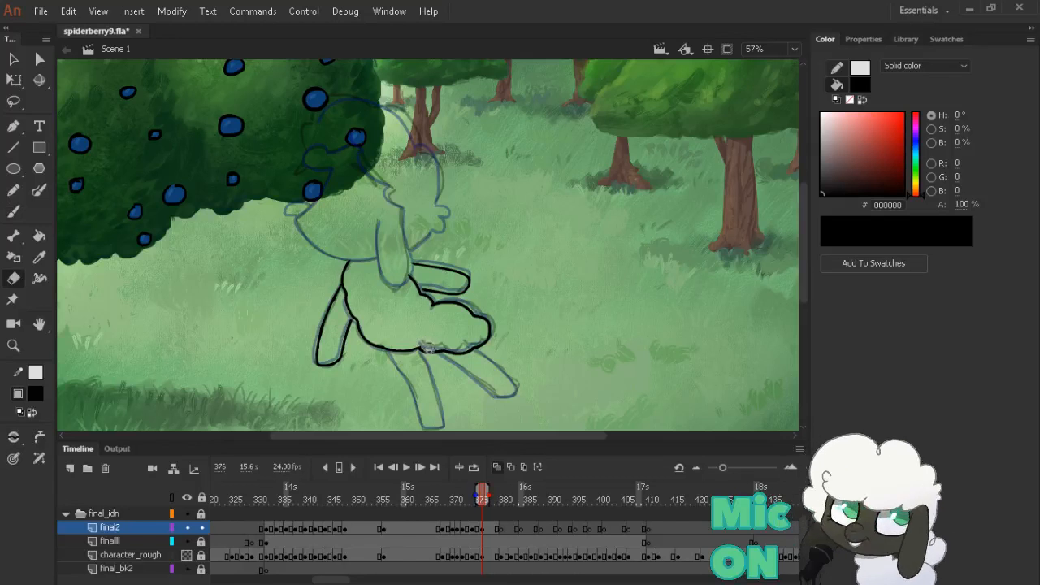
{"action": "key", "text": "b"}
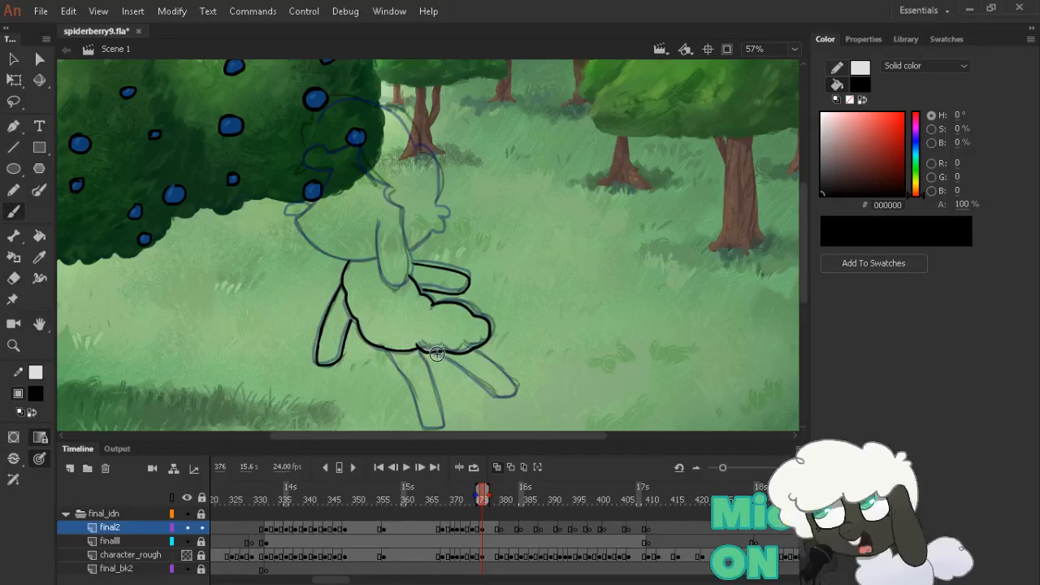
{"action": "key", "text": "comma"}
{"action": "key", "text": "period"}
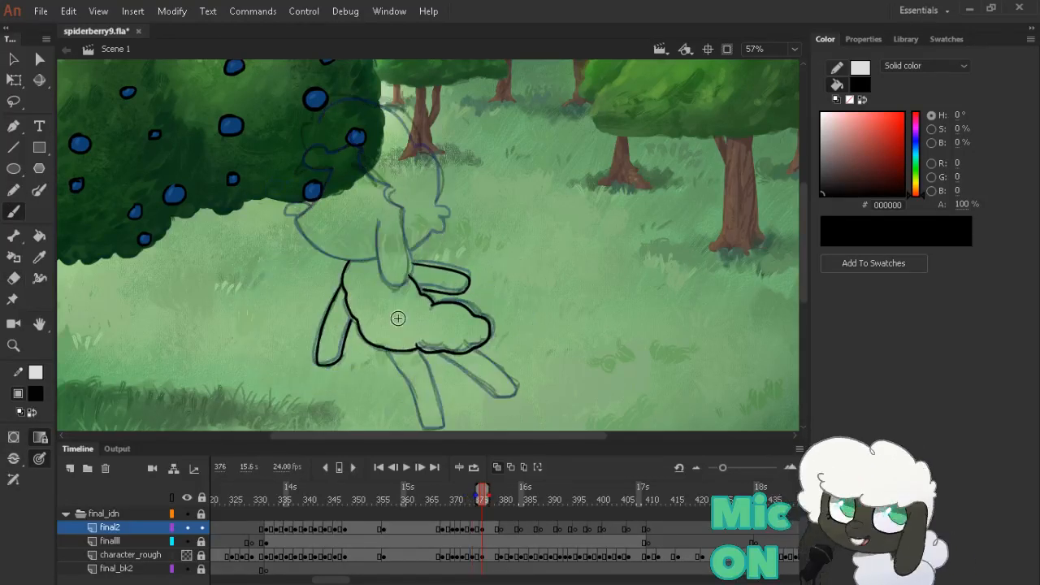
{"action": "key", "text": "e"}
{"action": "key", "text": "b"}
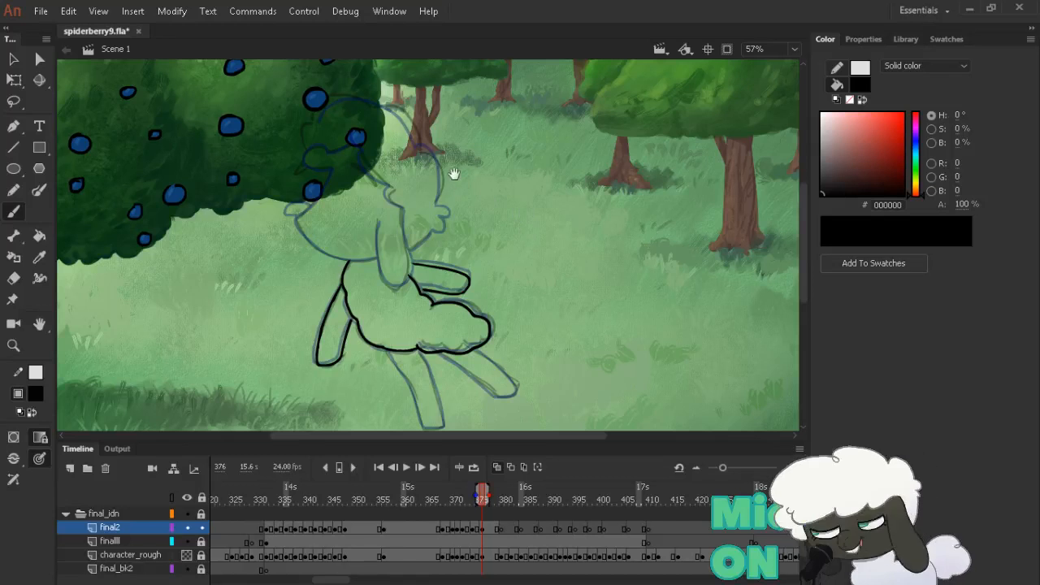
Ink the wool edge running from the forehead down to the ear on frame 376, redrawing the upper stroke once
{"action": "left_click_drag", "start_coordinate": [454, 174], "coordinate": [464, 186]}
{"action": "key", "text": "comma"}
{"action": "key", "text": "period"}
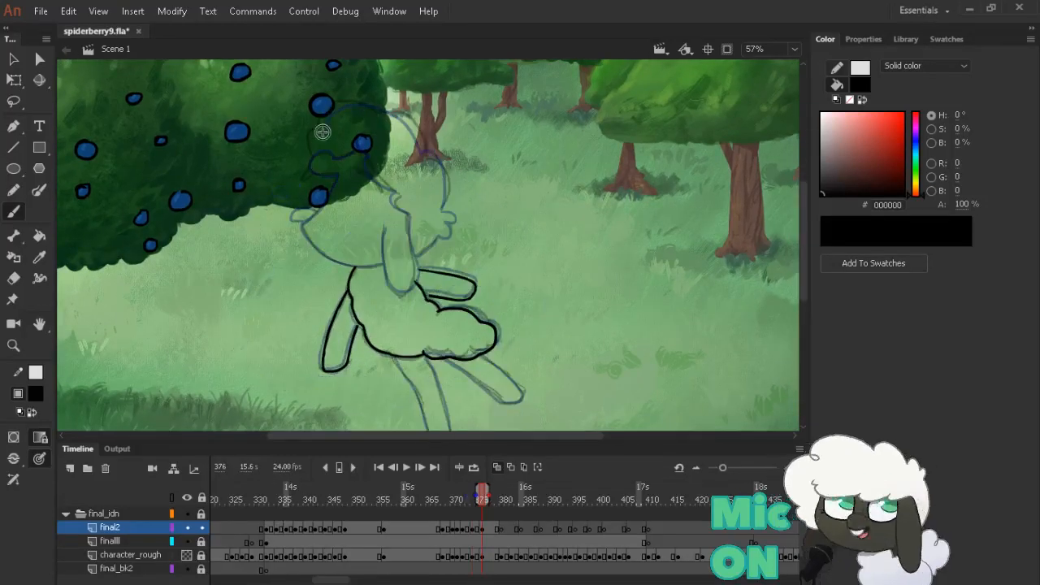
{"action": "key", "text": "comma"}
{"action": "key", "text": "comma"}
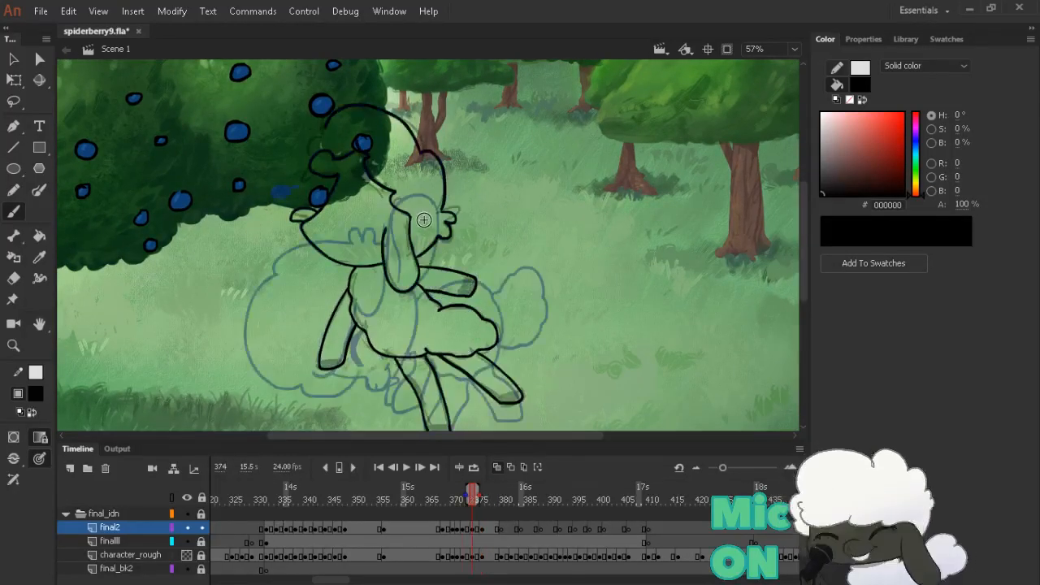
{"action": "key", "text": "period"}
{"action": "key", "text": "period"}
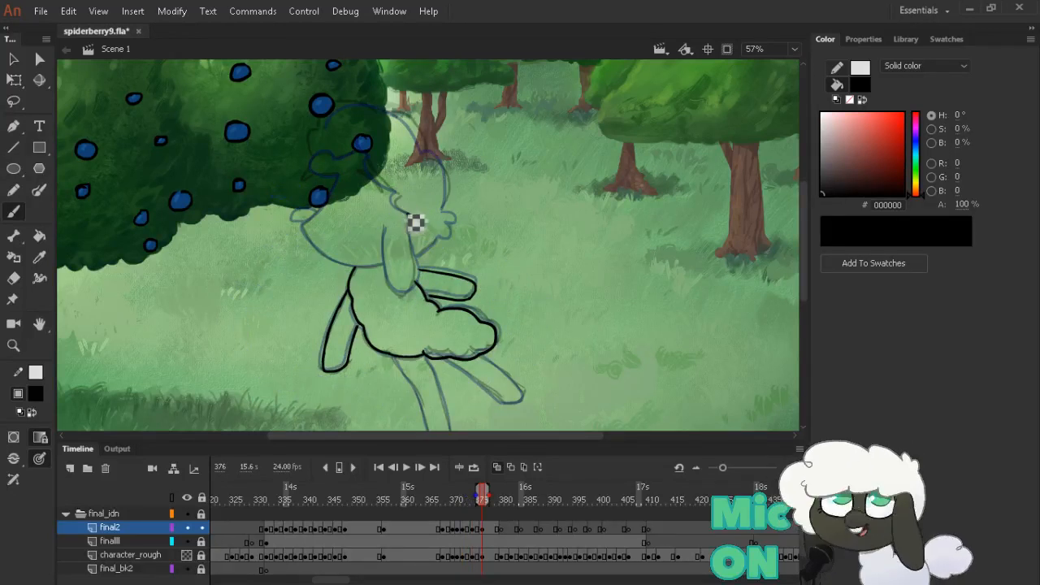
{"action": "left_click_drag", "start_coordinate": [399, 189], "coordinate": [370, 144]}
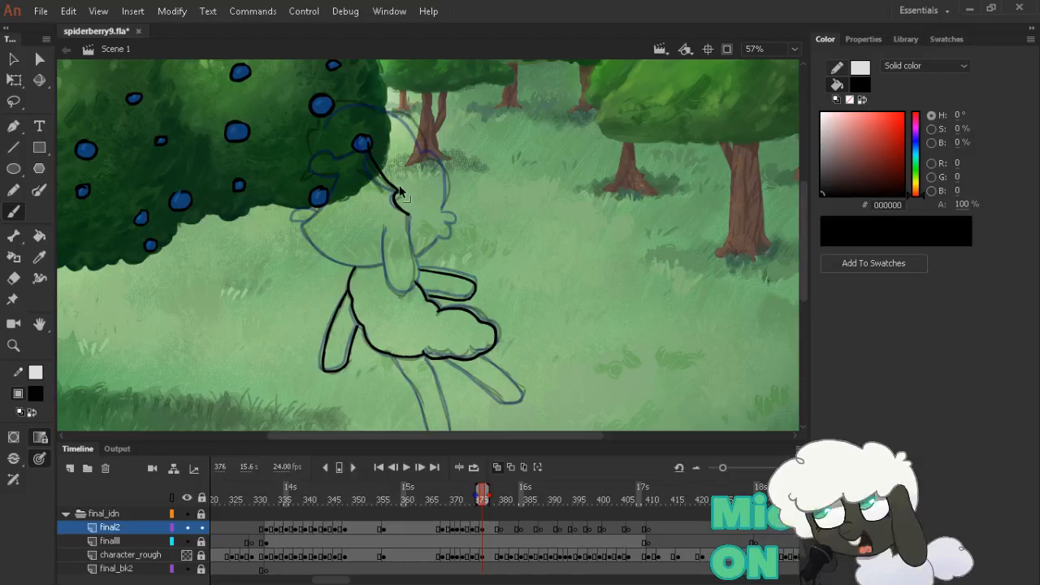
{"action": "key", "text": "ctrl+z"}
{"action": "left_click_drag", "start_coordinate": [399, 192], "coordinate": [369, 146]}
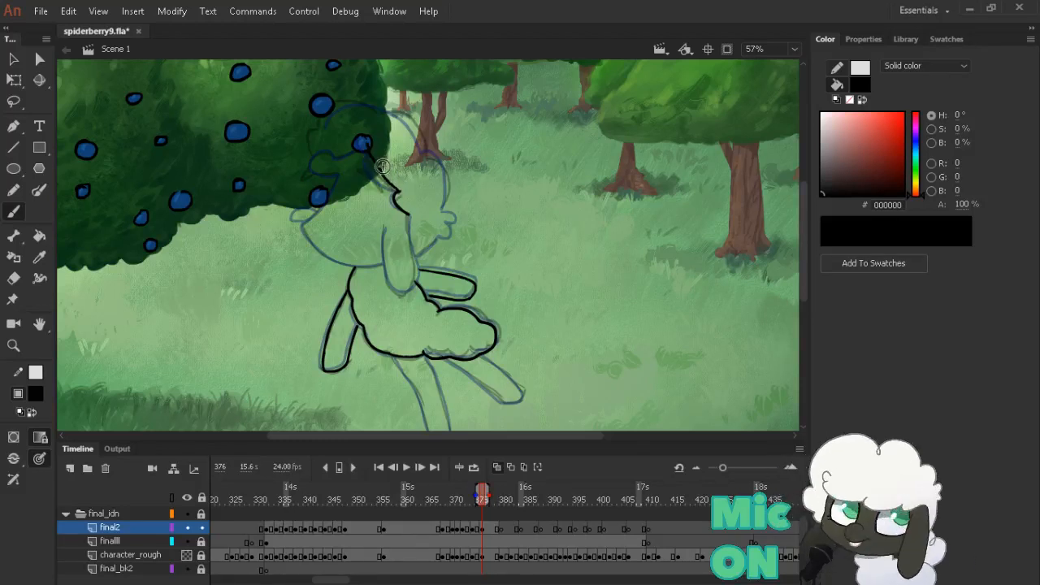
Compare the head and ear position on frame 376 with the drawings on frames 372 and 374
{"action": "key", "text": "comma"}
{"action": "key", "text": "comma"}
{"action": "key", "text": "period"}
{"action": "key", "text": "period"}
{"action": "key", "text": "comma"}
{"action": "key", "text": "comma"}
{"action": "key", "text": "comma"}
{"action": "key", "text": "comma"}
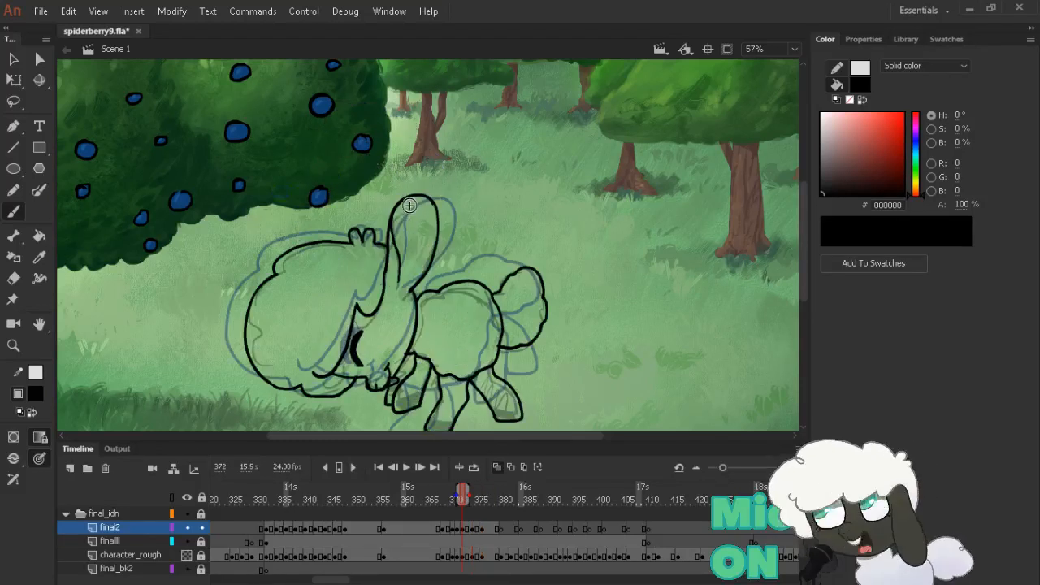
{"action": "key", "text": "period"}
{"action": "key", "text": "period"}
{"action": "key", "text": "period"}
{"action": "key", "text": "period"}
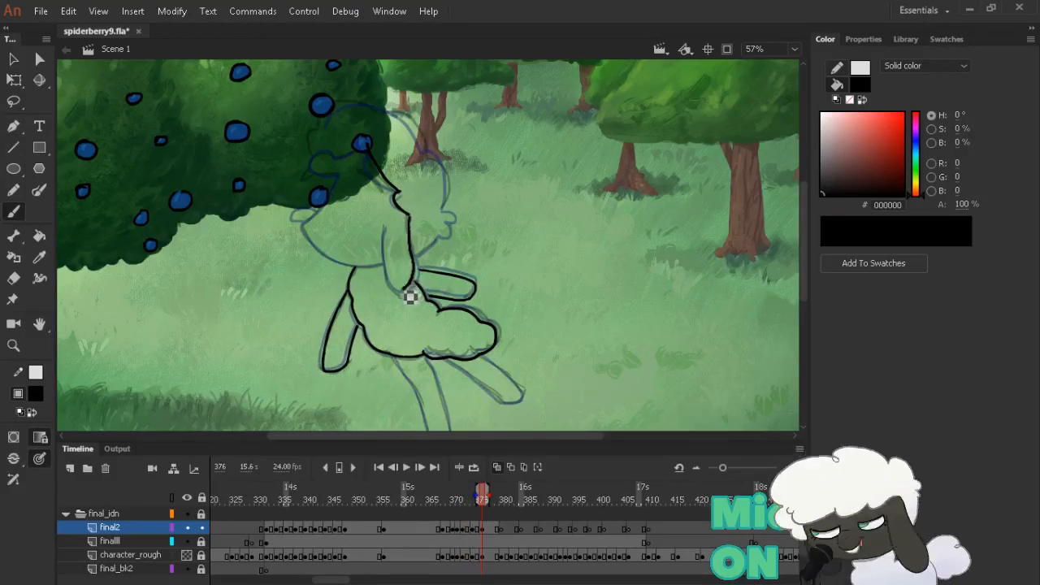
Ink the remaining edge of the hanging ear on frame 376 and tidy the line's upper end
{"action": "left_click_drag", "start_coordinate": [385, 271], "coordinate": [383, 222]}
{"action": "key", "text": "e"}
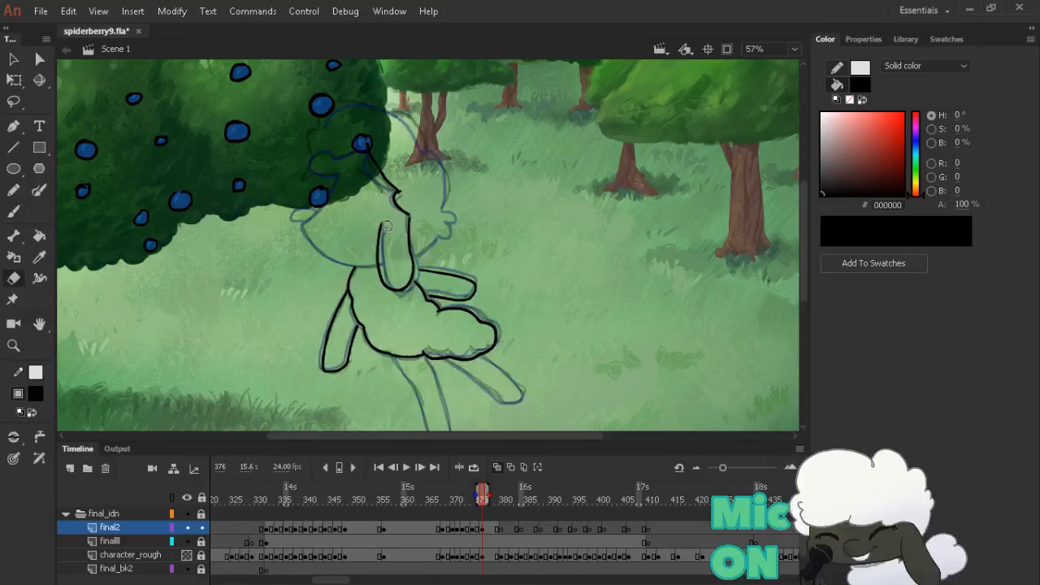
{"action": "key", "text": "b"}
{"action": "key", "text": "comma"}
{"action": "key", "text": "period"}
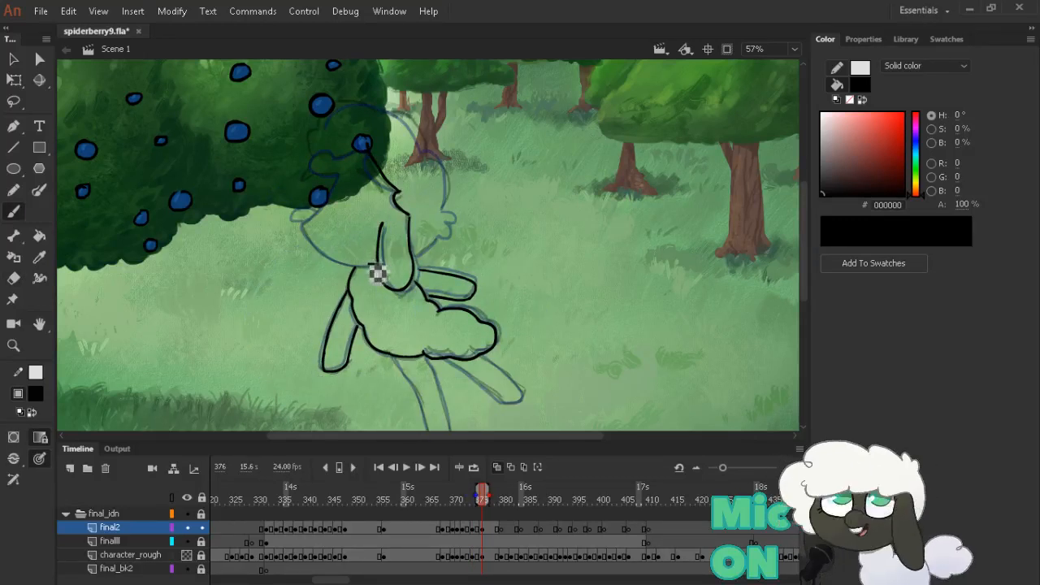
Ink the lower jaw from the ear forward, clean up its tip, and outline the raised muzzle on frame 376
{"action": "mouse_move", "coordinate": [377, 265]}
{"action": "left_mouse_down"}
{"action": "mouse_move", "coordinate": [333, 262]}
{"action": "mouse_move", "coordinate": [303, 217]}
{"action": "mouse_move", "coordinate": [325, 250]}
{"action": "left_mouse_up"}
{"action": "key", "text": "e"}
{"action": "key", "text": "b"}
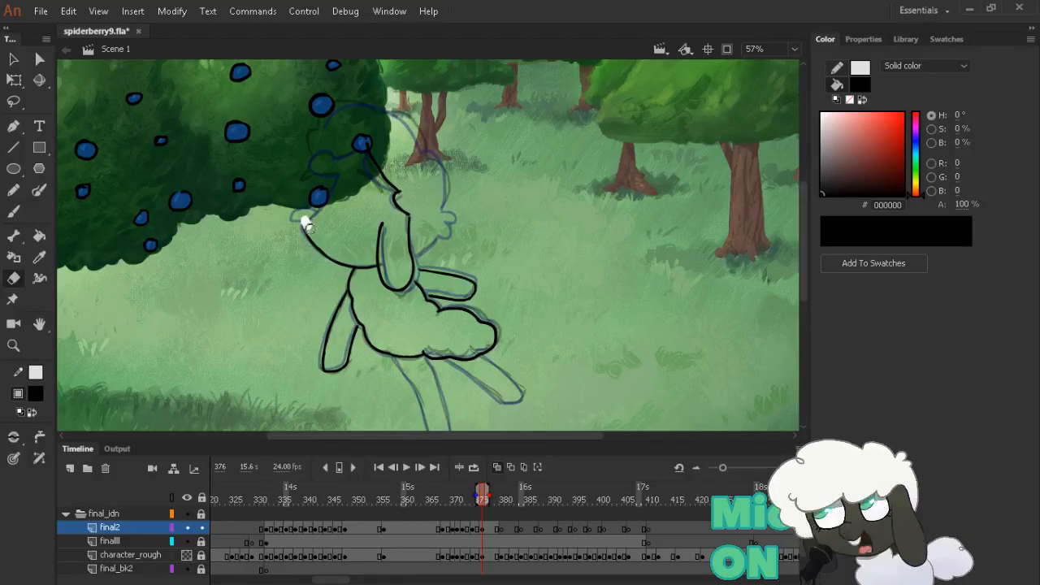
{"action": "key", "text": "b"}
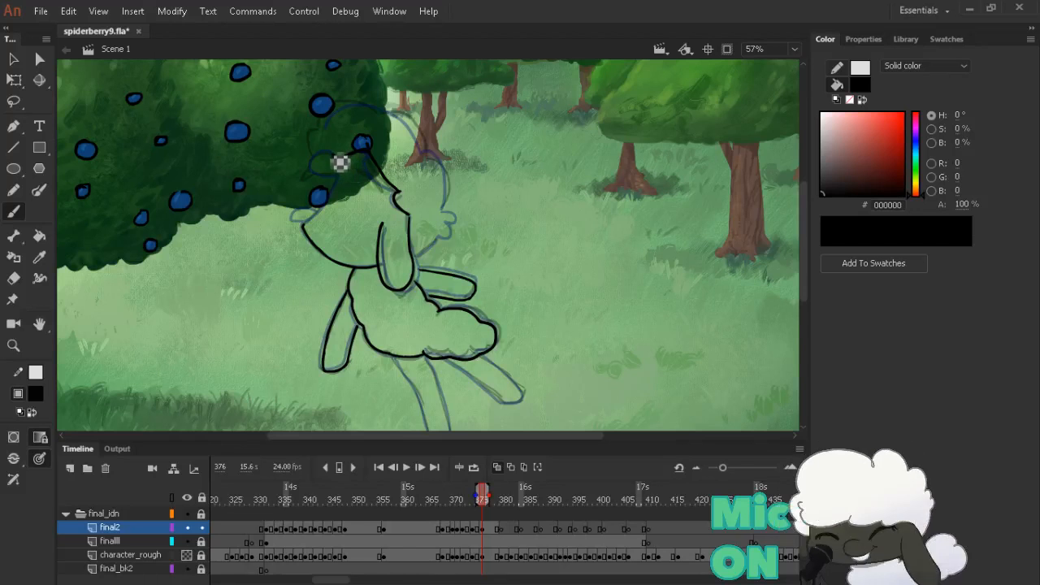
{"action": "mouse_move", "coordinate": [339, 163]}
{"action": "left_mouse_down"}
{"action": "mouse_move", "coordinate": [328, 160]}
{"action": "mouse_move", "coordinate": [321, 181]}
{"action": "left_mouse_up"}
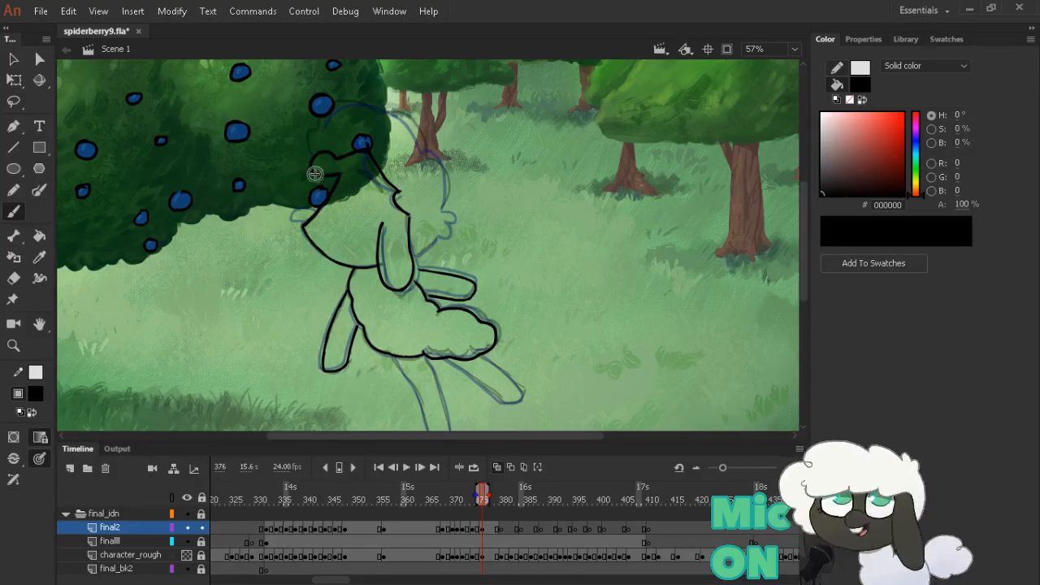
Close the tip of the raised muzzle on frame 376, checking the head against frames 372 and 374
{"action": "key", "text": "comma"}
{"action": "key", "text": "comma"}
{"action": "key", "text": "comma"}
{"action": "key", "text": "comma"}
{"action": "key", "text": "period"}
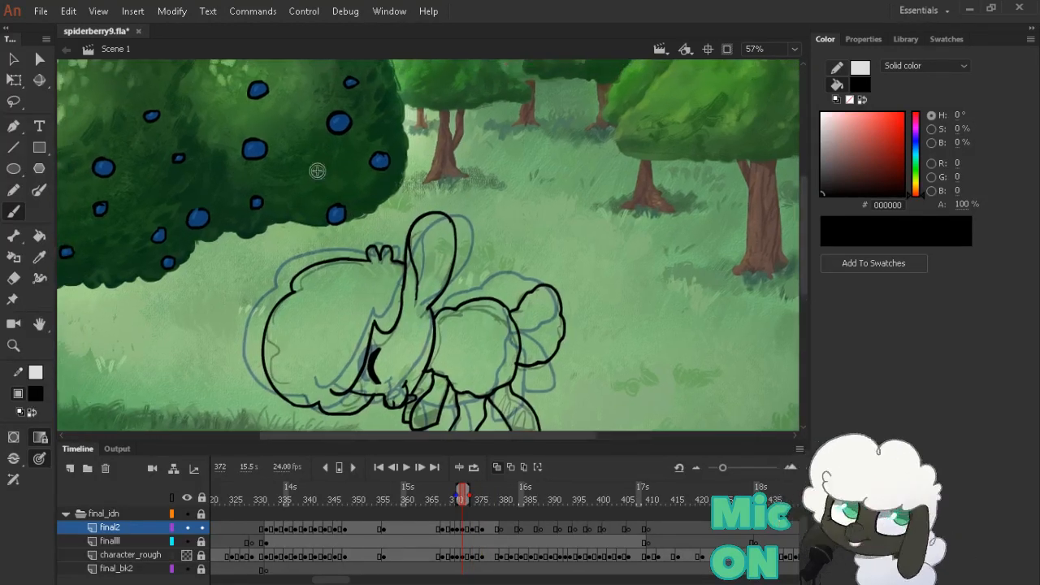
{"action": "key", "text": "period"}
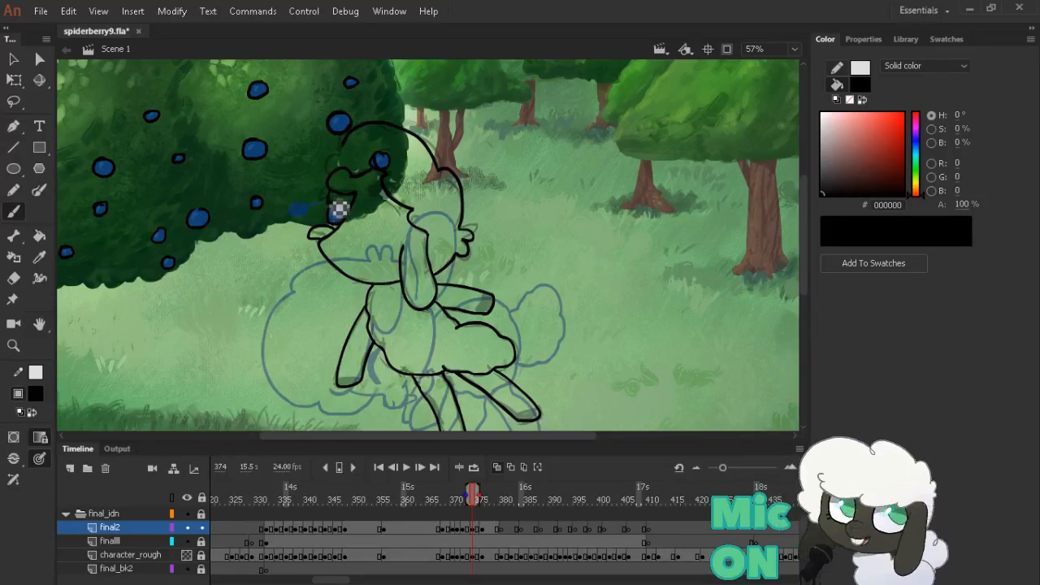
{"action": "key", "text": "period"}
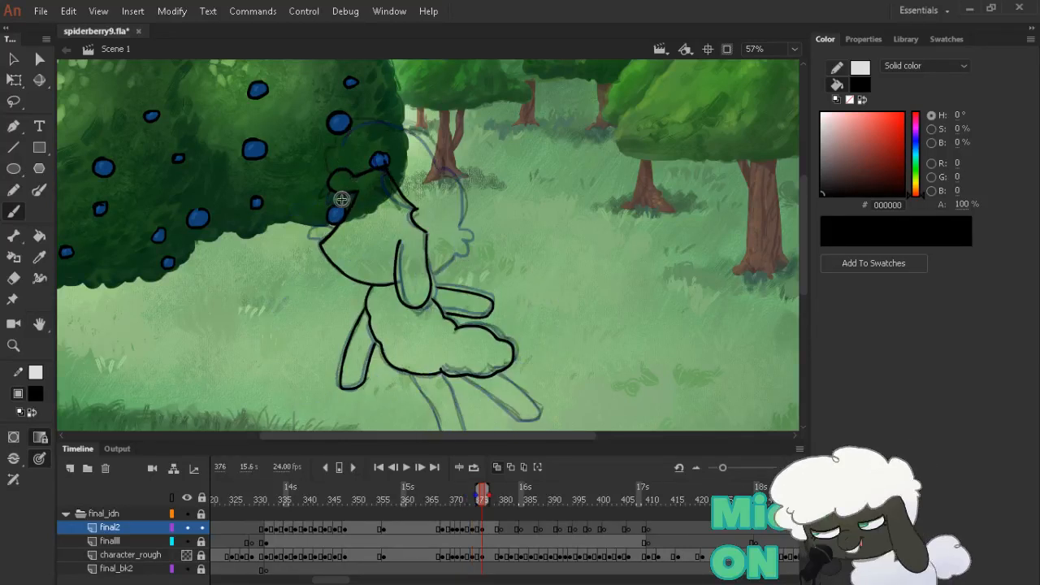
{"action": "key", "text": "comma"}
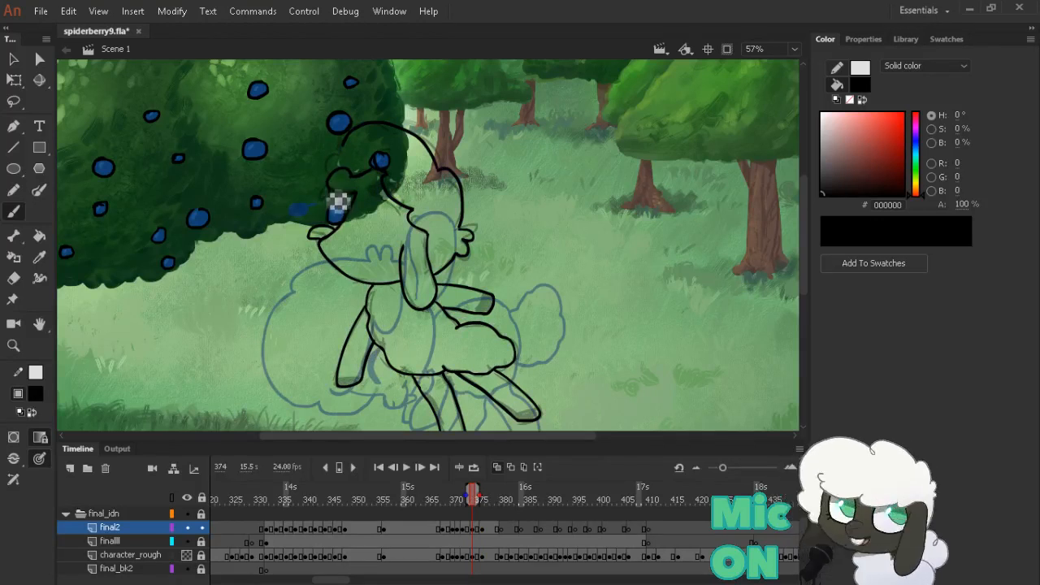
{"action": "key", "text": "period"}
{"action": "key", "text": "period"}
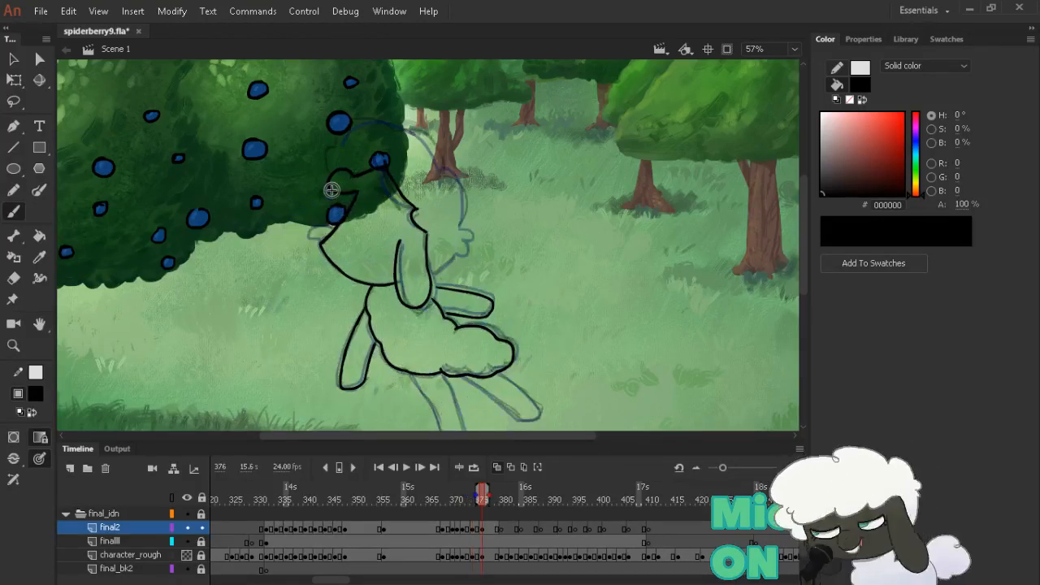
{"action": "key", "text": "comma"}
{"action": "key", "text": "comma"}
{"action": "key", "text": "comma"}
{"action": "key", "text": "comma"}
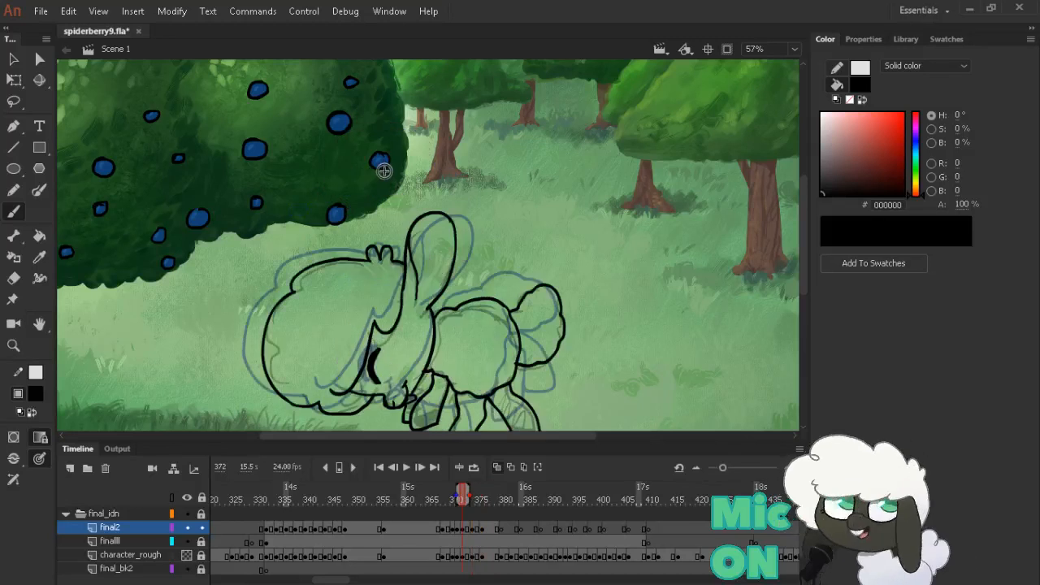
{"action": "key", "text": "period"}
{"action": "key", "text": "period"}
{"action": "key", "text": "period"}
{"action": "key", "text": "period"}
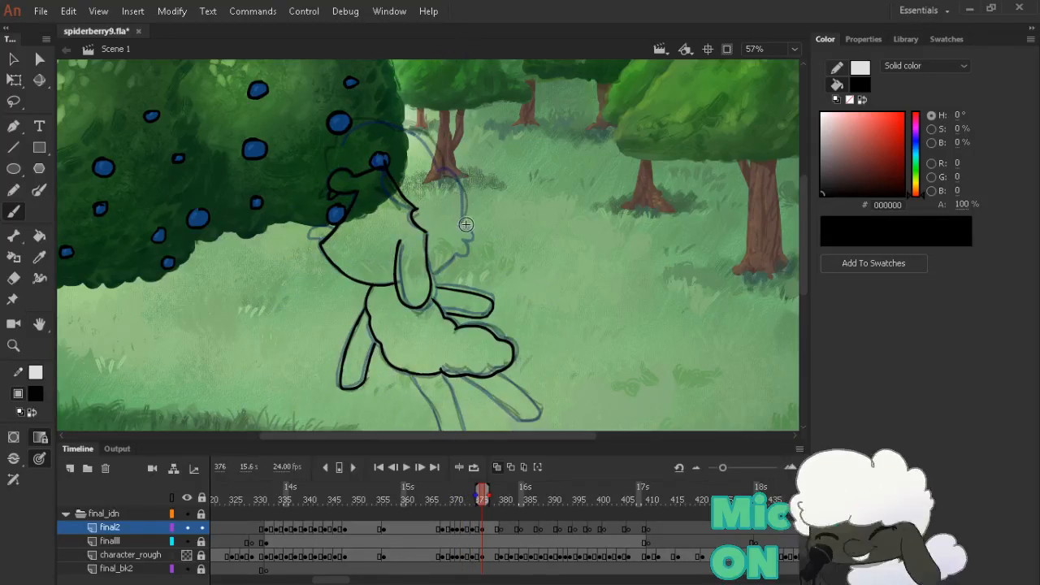
Try a stroke for the wool at the back of the head, undo it, and hide the berry and character_rough layers
{"action": "mouse_move", "coordinate": [464, 226]}
{"action": "left_mouse_down"}
{"action": "mouse_move", "coordinate": [473, 204]}
{"action": "mouse_move", "coordinate": [448, 169]}
{"action": "left_mouse_up"}
{"action": "key", "text": "ctrl+z"}
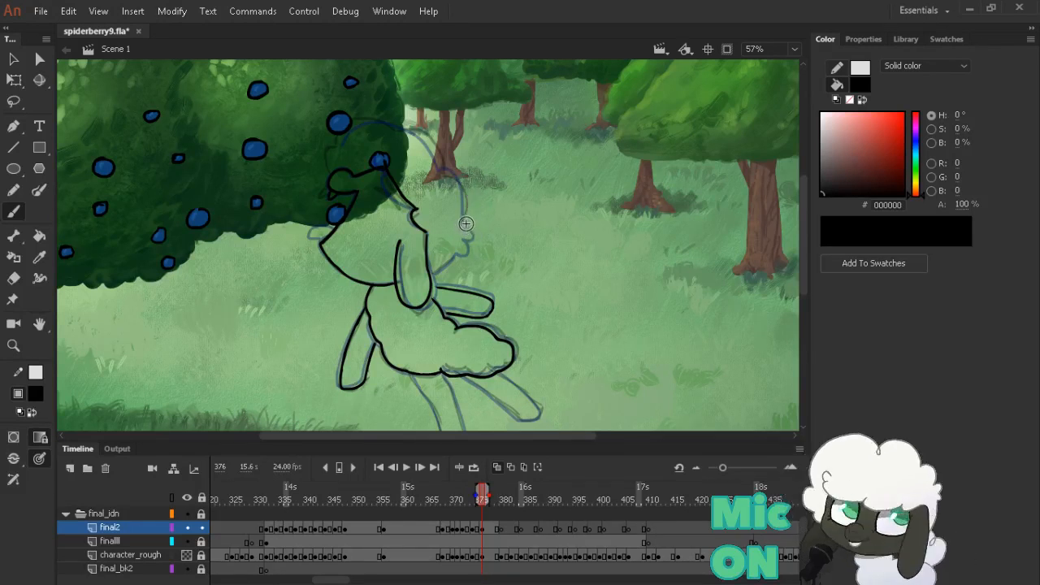
{"action": "left_click", "coordinate": [186, 541]}
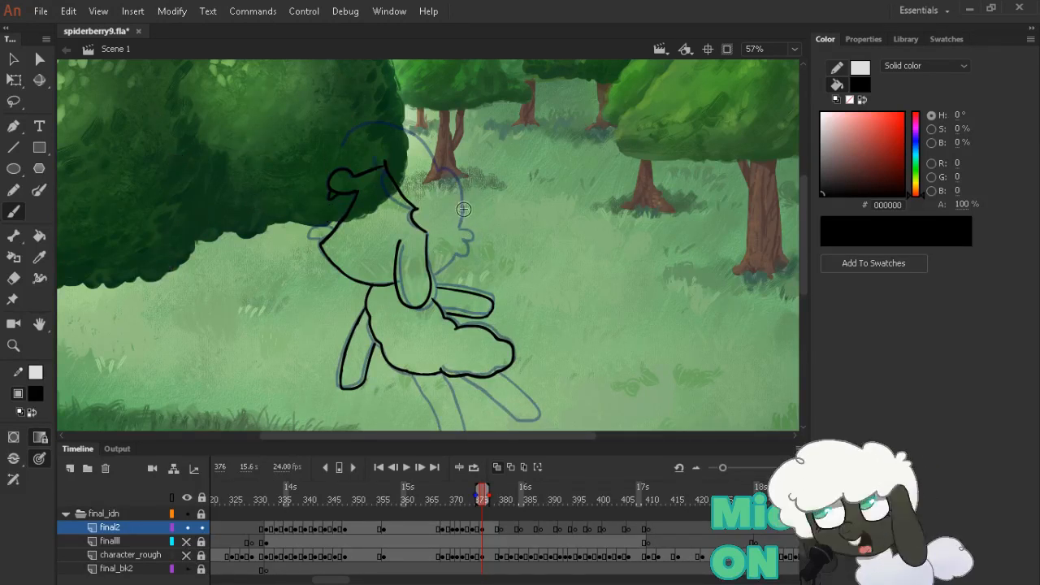
Compare the sheep's line art on frames 372, 374 and 376 to check the head's outline
{"action": "key", "text": "comma"}
{"action": "key", "text": "comma"}
{"action": "key", "text": "comma"}
{"action": "key", "text": "comma"}
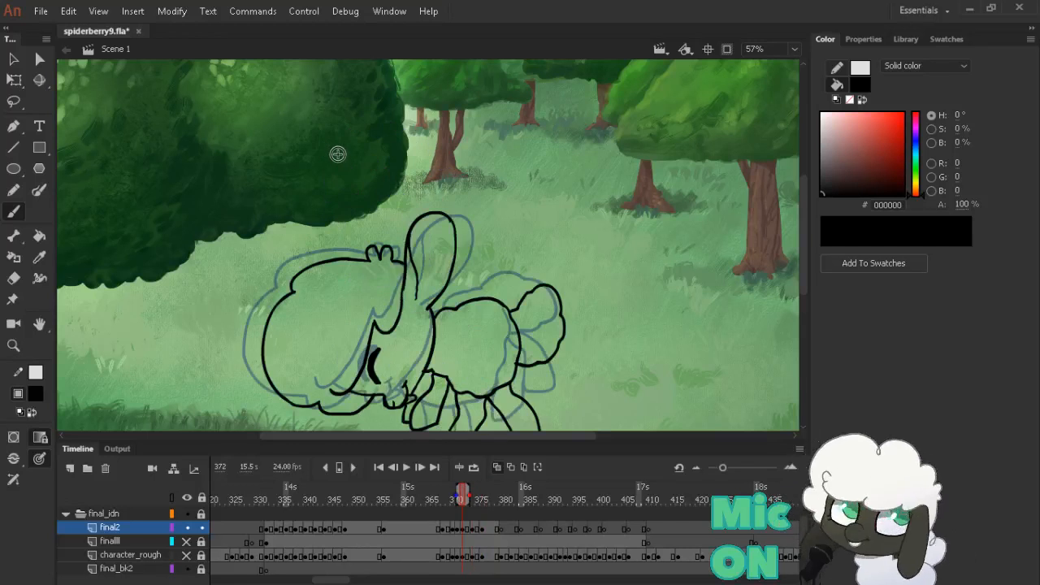
{"action": "key", "text": "period"}
{"action": "key", "text": "period"}
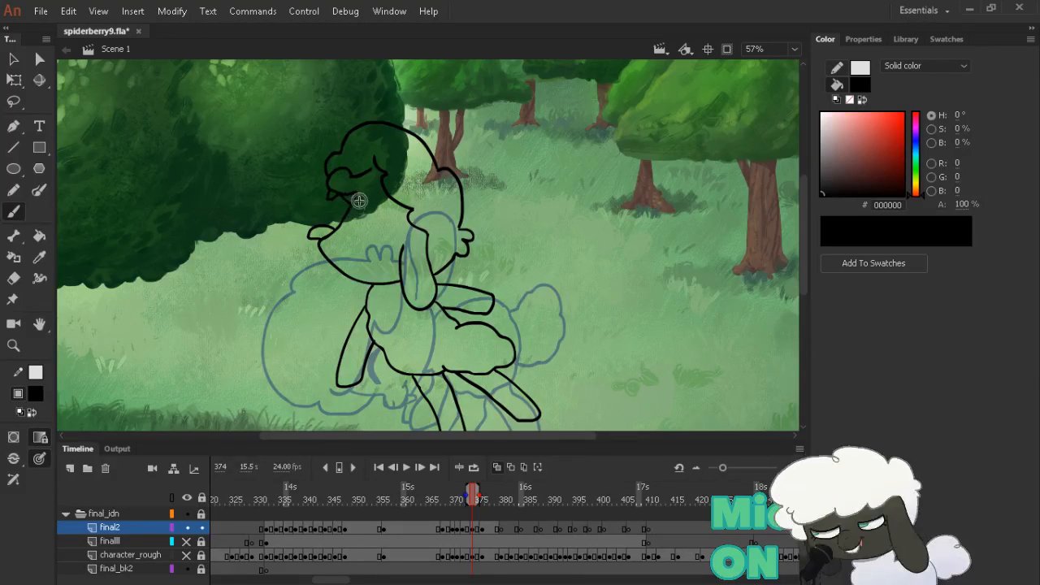
{"action": "key", "text": "comma"}
{"action": "key", "text": "comma"}
{"action": "key", "text": "period"}
{"action": "key", "text": "period"}
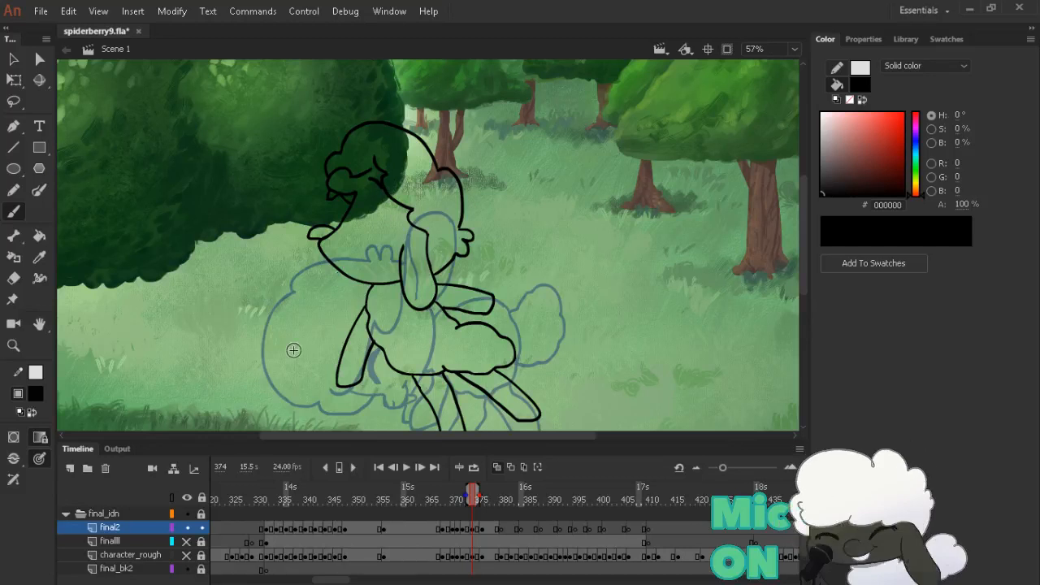
Show the character_rough layer again and rework the short line inside the head on frame 374
{"action": "left_click", "coordinate": [188, 541]}
{"action": "left_click", "coordinate": [188, 541]}
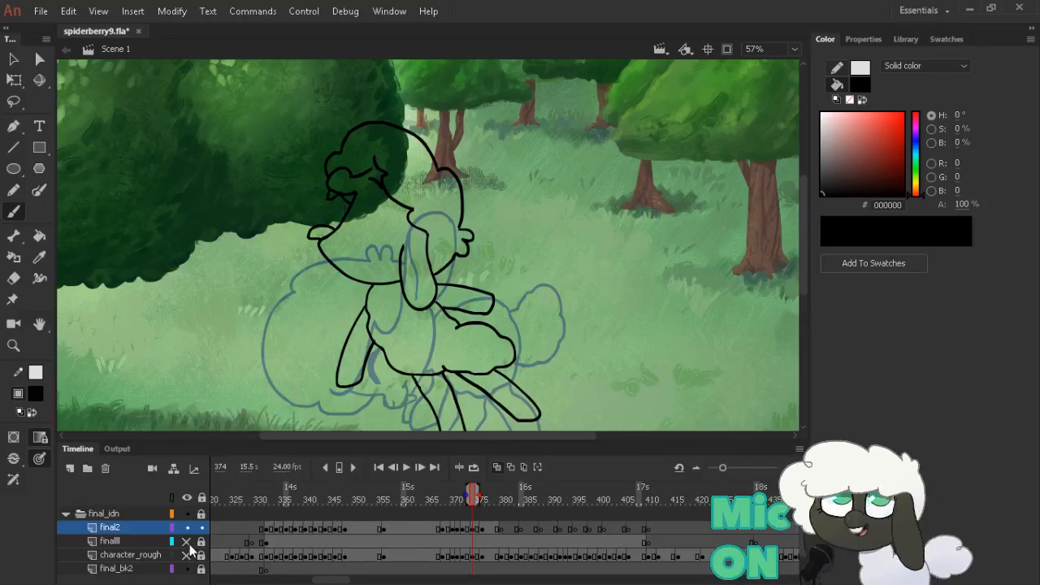
{"action": "left_click", "coordinate": [188, 541]}
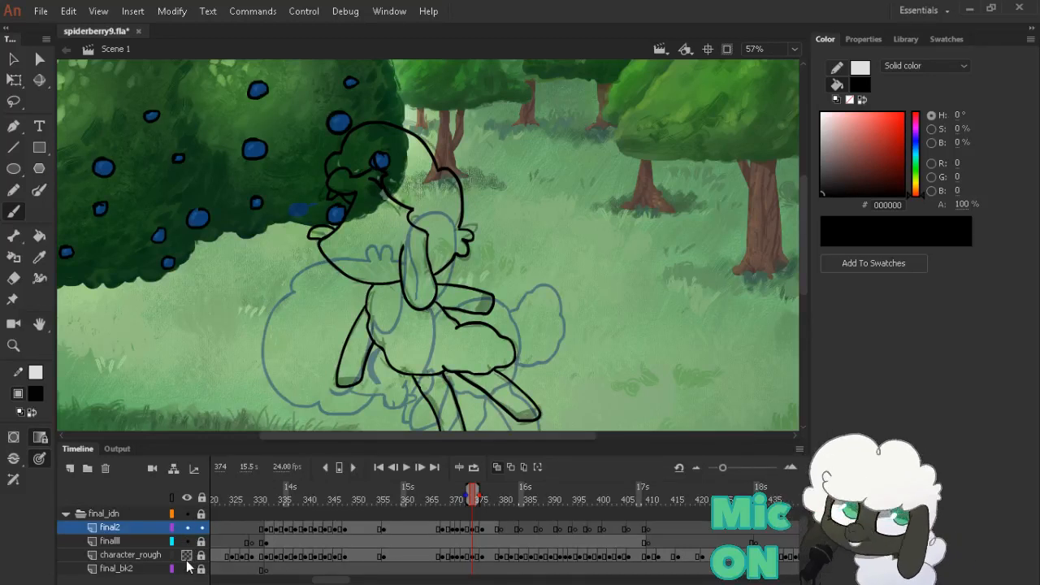
{"action": "left_click", "coordinate": [187, 557]}
{"action": "left_click", "coordinate": [187, 542]}
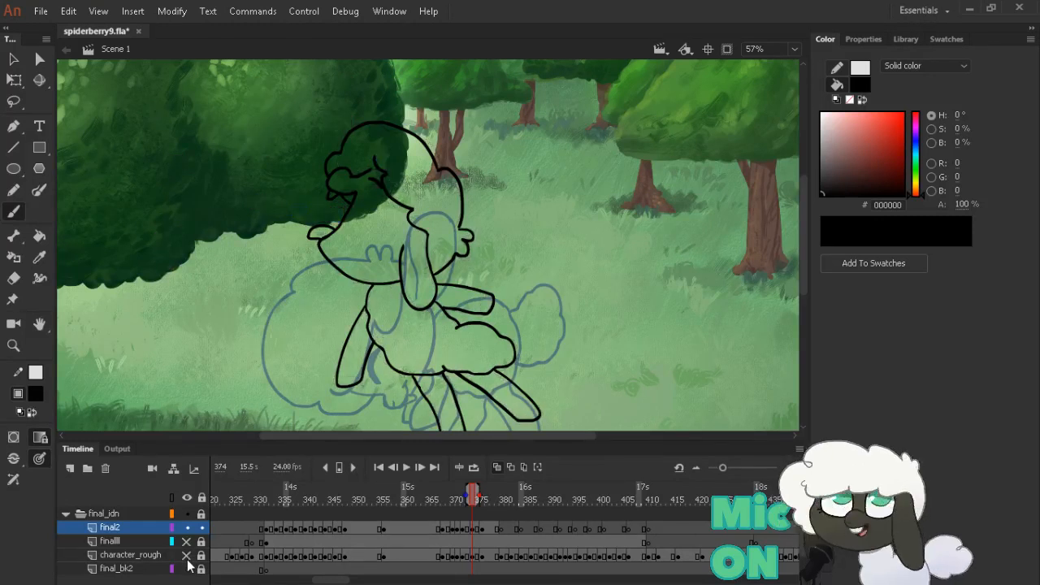
{"action": "left_click", "coordinate": [187, 543]}
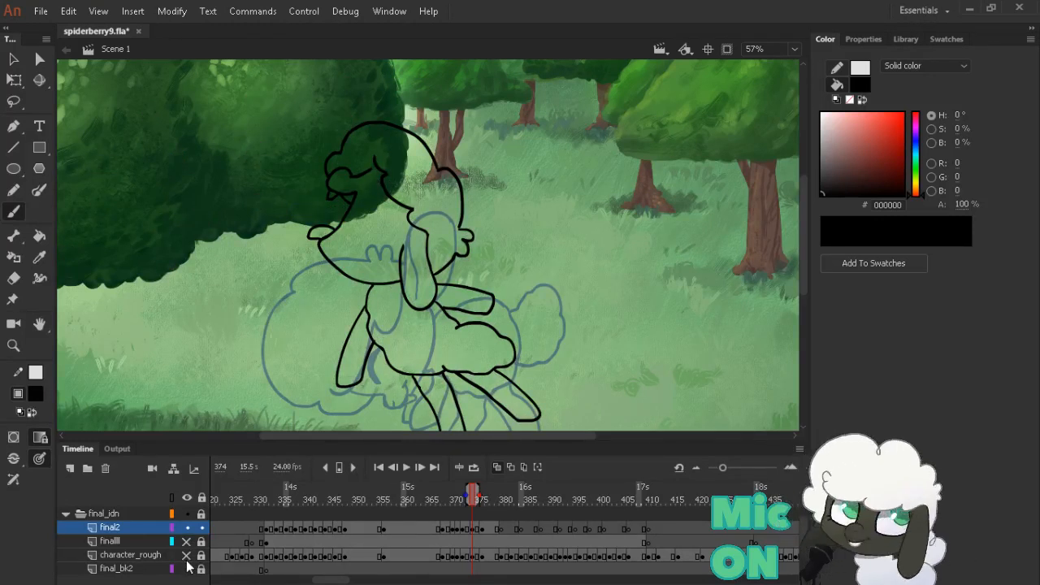
{"action": "left_click", "coordinate": [187, 556]}
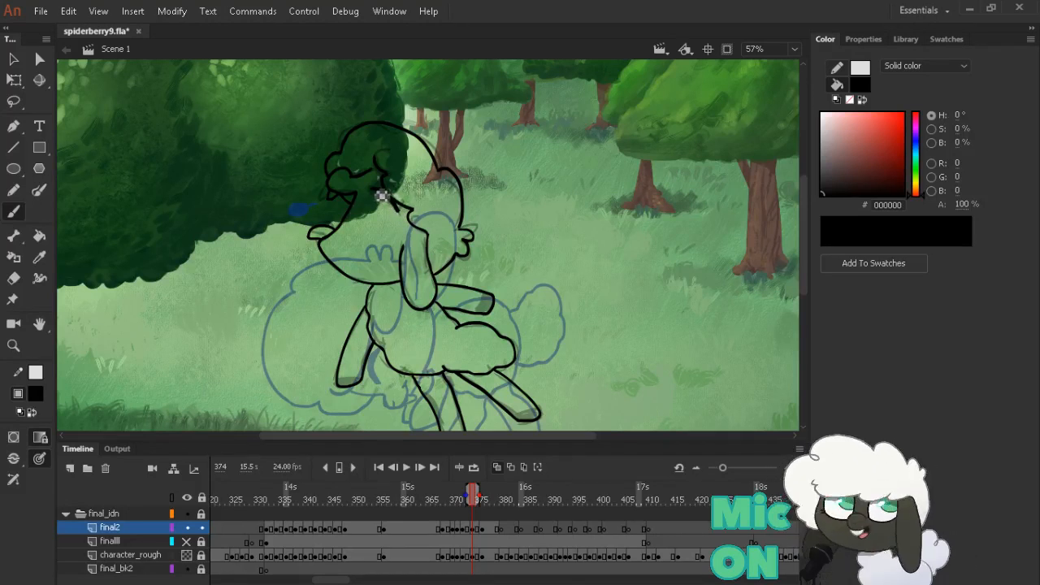
{"action": "left_click_drag", "start_coordinate": [381, 195], "coordinate": [398, 203]}
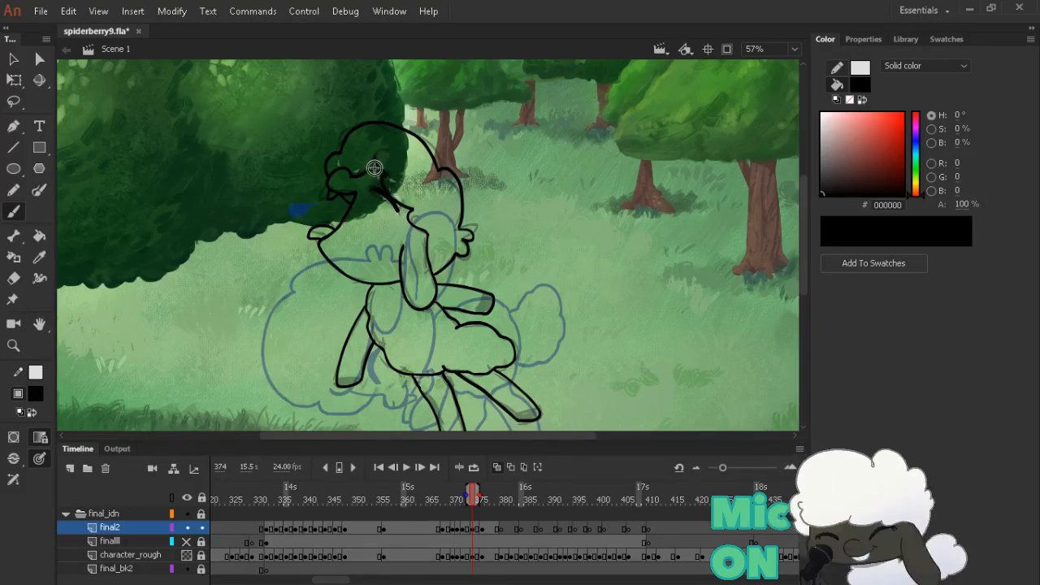
Ink the wool outline from the forehead around the back of the head to the neck on frame 376, comparing it with frame 374
{"action": "key", "text": "period"}
{"action": "key", "text": "period"}
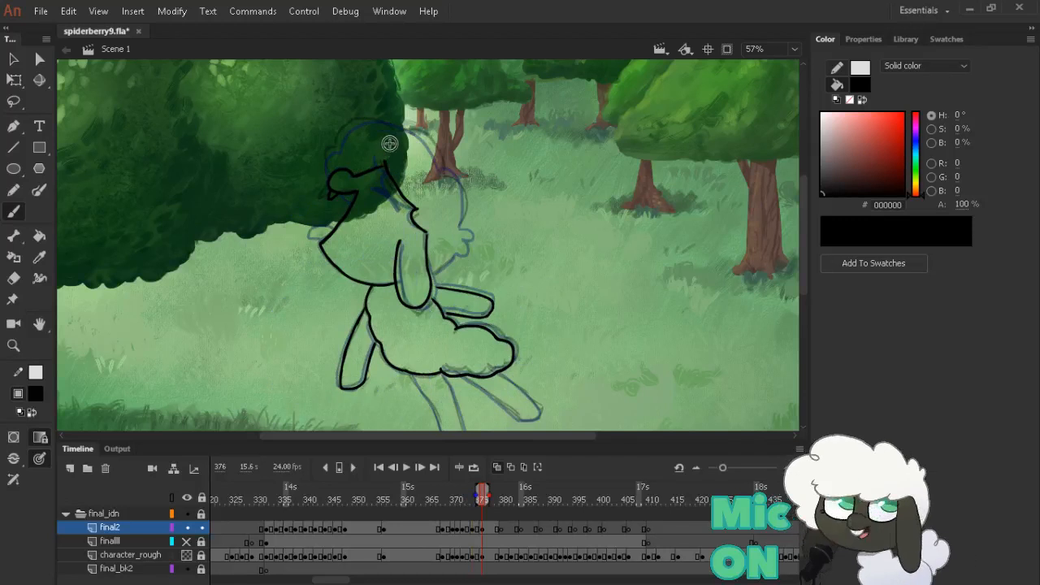
{"action": "mouse_move", "coordinate": [342, 167]}
{"action": "left_mouse_down"}
{"action": "mouse_move", "coordinate": [363, 140]}
{"action": "mouse_move", "coordinate": [353, 145]}
{"action": "mouse_move", "coordinate": [392, 128]}
{"action": "mouse_move", "coordinate": [432, 139]}
{"action": "mouse_move", "coordinate": [450, 171]}
{"action": "mouse_move", "coordinate": [474, 186]}
{"action": "mouse_move", "coordinate": [475, 224]}
{"action": "mouse_move", "coordinate": [462, 246]}
{"action": "mouse_move", "coordinate": [463, 226]}
{"action": "mouse_move", "coordinate": [462, 256]}
{"action": "left_mouse_up"}
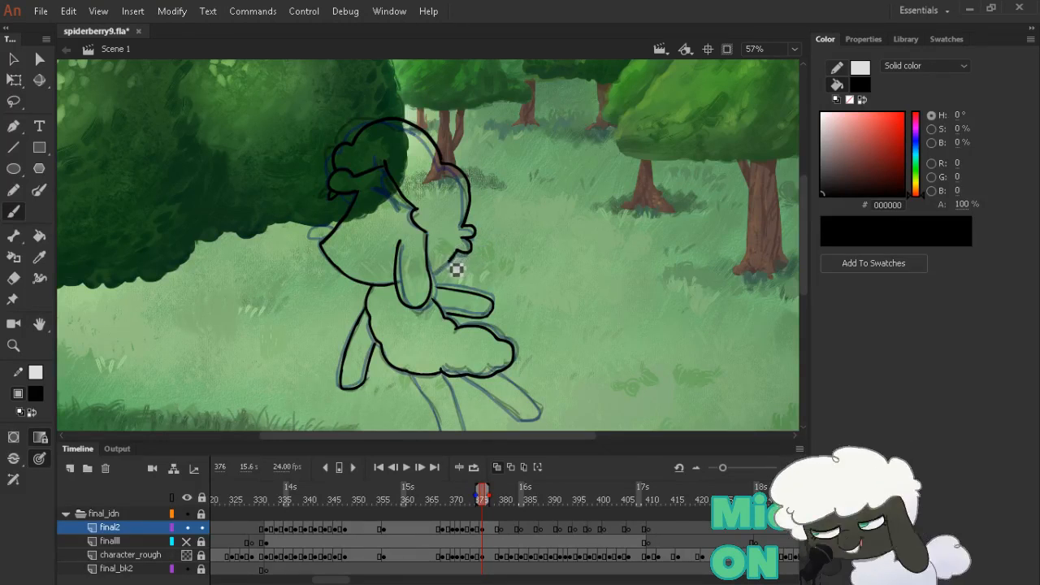
{"action": "key", "text": "comma"}
{"action": "key", "text": "period"}
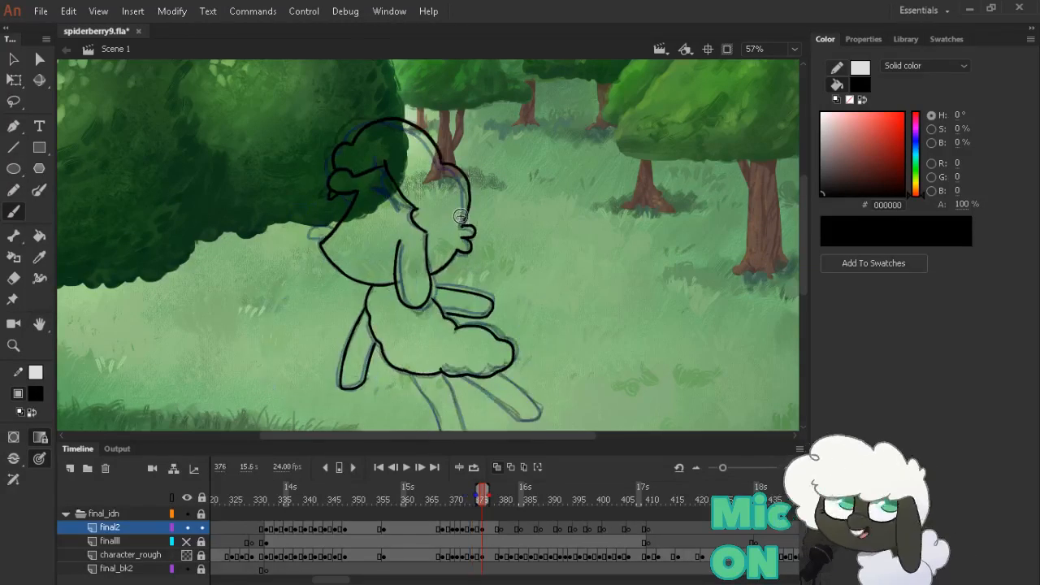
{"action": "key", "text": "comma"}
{"action": "key", "text": "period"}
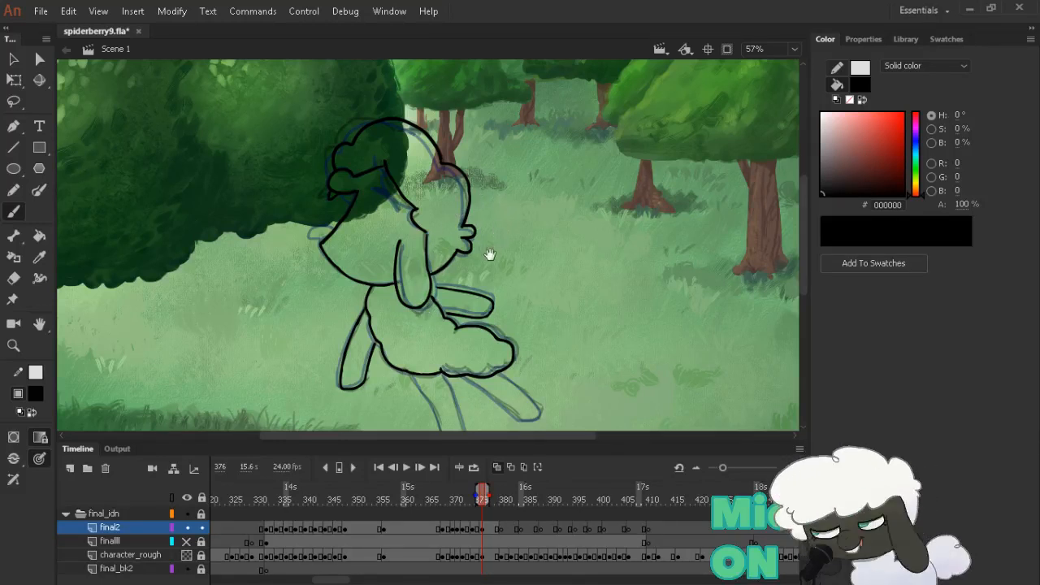
Ink the hind leg hanging below the belly on frame 376 and check it against the previous drawing
{"action": "left_click_drag", "start_coordinate": [490, 255], "coordinate": [477, 200]}
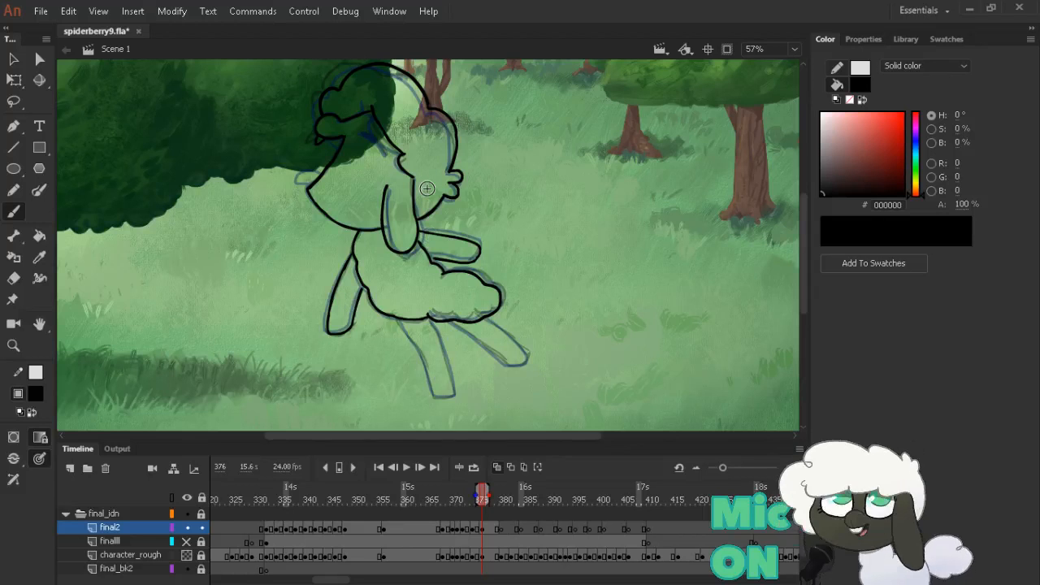
{"action": "mouse_move", "coordinate": [390, 296]}
{"action": "left_mouse_down"}
{"action": "mouse_move", "coordinate": [376, 249]}
{"action": "mouse_move", "coordinate": [421, 334]}
{"action": "left_mouse_up"}
{"action": "key", "text": "ctrl+z"}
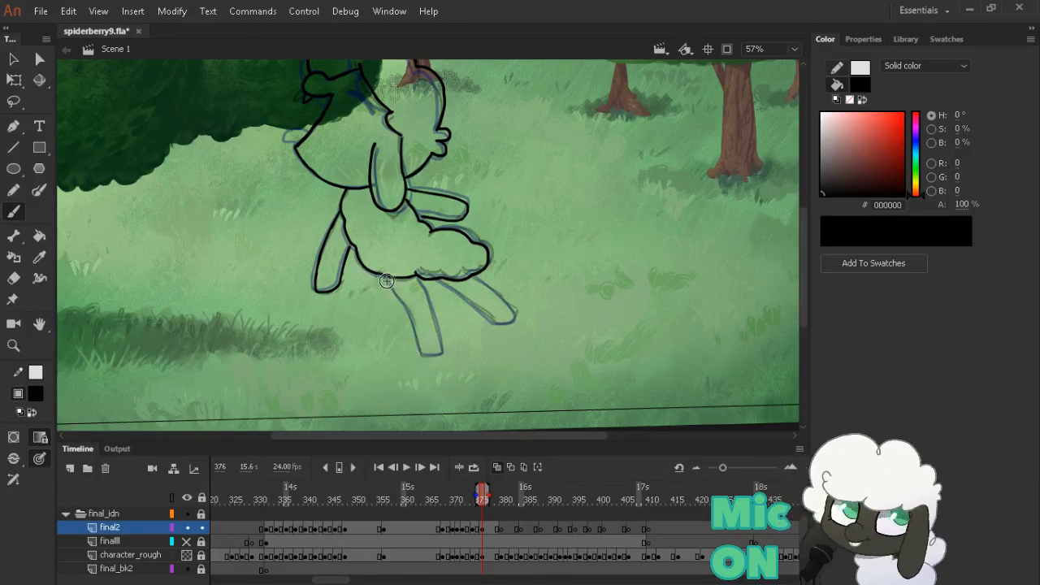
{"action": "mouse_move", "coordinate": [395, 289]}
{"action": "left_mouse_down"}
{"action": "mouse_move", "coordinate": [430, 362]}
{"action": "mouse_move", "coordinate": [422, 355]}
{"action": "mouse_move", "coordinate": [439, 365]}
{"action": "mouse_move", "coordinate": [451, 362]}
{"action": "mouse_move", "coordinate": [440, 333]}
{"action": "mouse_move", "coordinate": [453, 361]}
{"action": "mouse_move", "coordinate": [445, 336]}
{"action": "mouse_move", "coordinate": [463, 296]}
{"action": "mouse_move", "coordinate": [504, 323]}
{"action": "left_mouse_up"}
{"action": "key", "text": "comma"}
{"action": "key", "text": "comma"}
{"action": "key", "text": "period"}
{"action": "key", "text": "period"}
Ink the rear hind leg on frame 376, cleaning up its tip and closing the upper edge
{"action": "mouse_move", "coordinate": [429, 276]}
{"action": "left_mouse_down"}
{"action": "mouse_move", "coordinate": [502, 327]}
{"action": "mouse_move", "coordinate": [523, 325]}
{"action": "left_mouse_up"}
{"action": "key", "text": "e"}
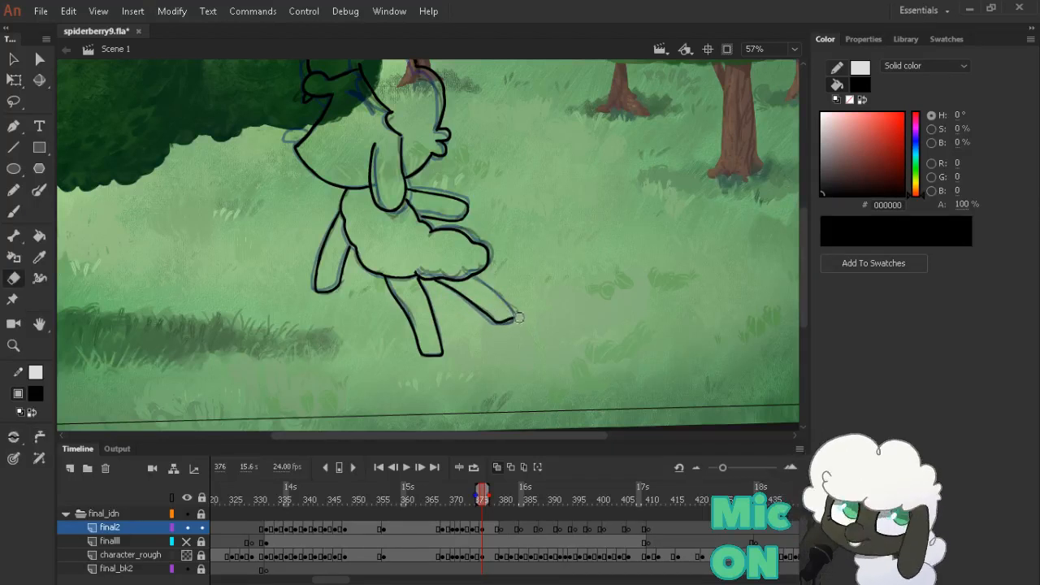
{"action": "key", "text": "b"}
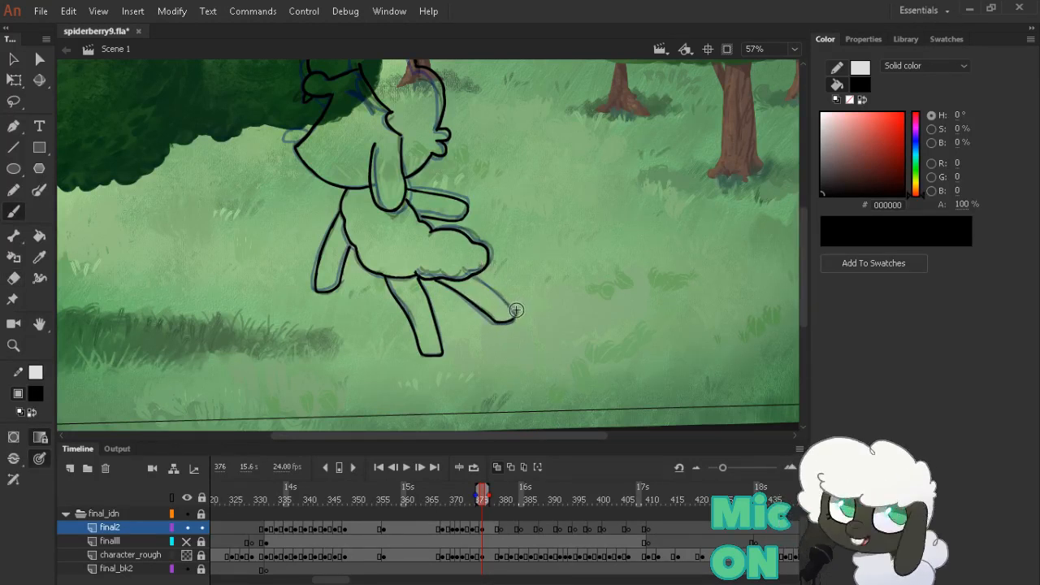
{"action": "left_click_drag", "start_coordinate": [516, 309], "coordinate": [488, 290]}
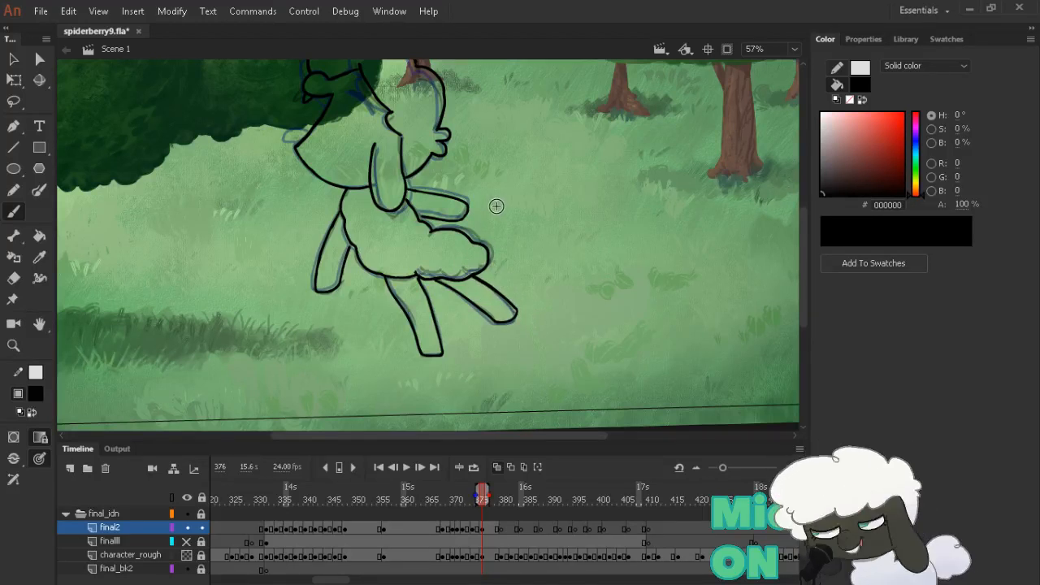
Remove the blank keyframe at frame 380 from layer final2
{"action": "key", "text": "alt+comma"}
{"action": "key", "text": "alt+period"}
{"action": "key", "text": "alt+period"}
{"action": "key", "text": "alt+period"}
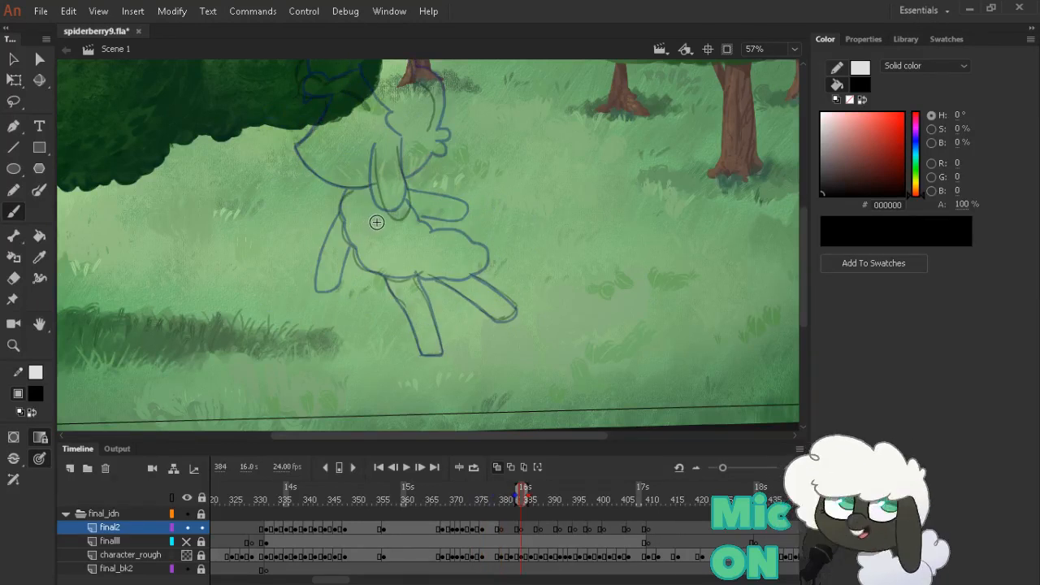
{"action": "left_click", "coordinate": [502, 529]}
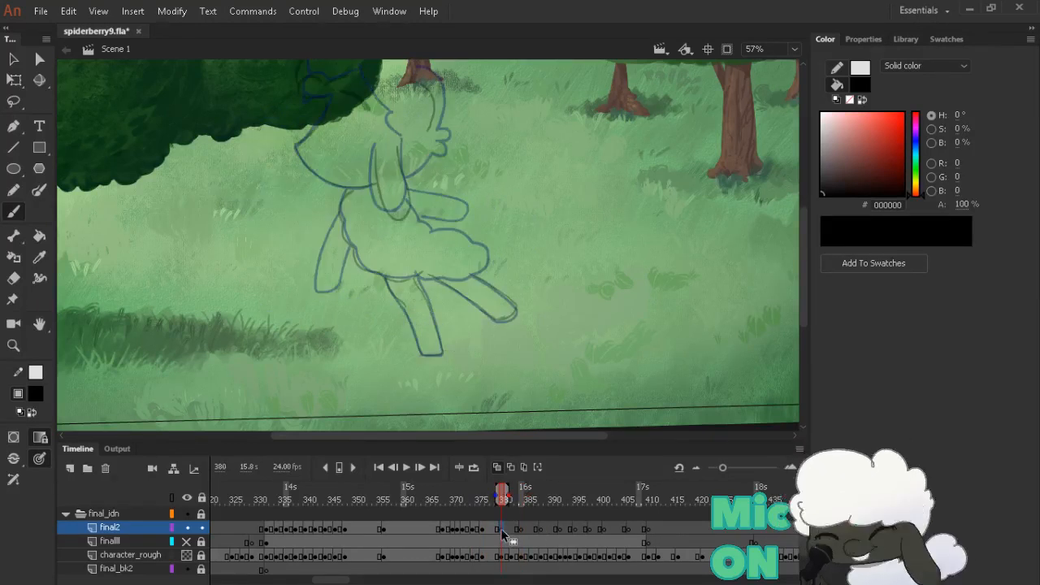
{"action": "left_click_drag", "start_coordinate": [520, 529], "coordinate": [522, 529]}
{"action": "key", "text": "alt+comma"}
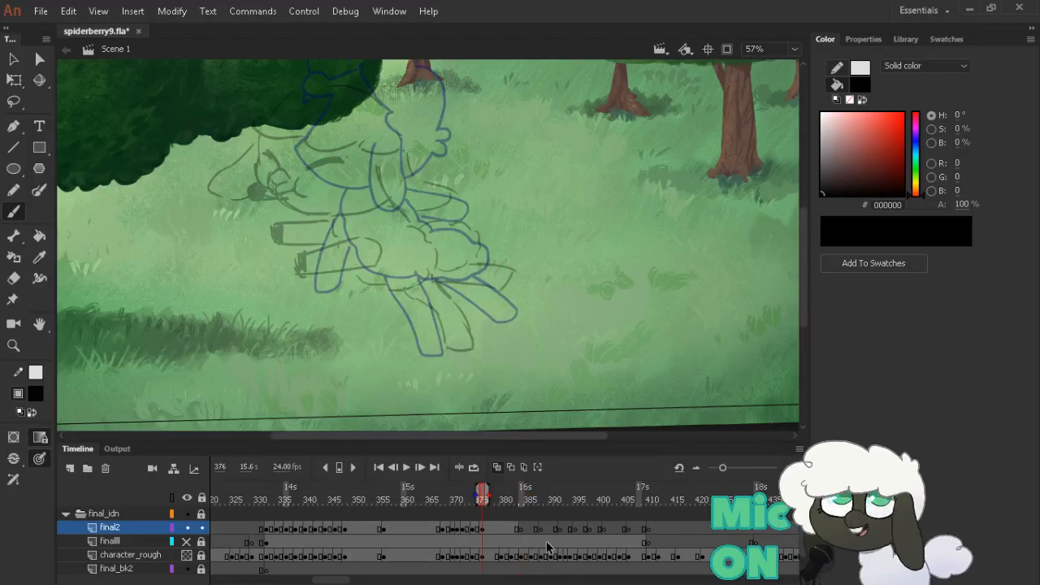
Ink the muzzle, mouth and nose on frame 384 over the rough drawing and tidy the inside of the nose
{"action": "key", "text": "alt+period"}
{"action": "mouse_move", "coordinate": [277, 154]}
{"action": "left_mouse_down"}
{"action": "mouse_move", "coordinate": [295, 191]}
{"action": "mouse_move", "coordinate": [280, 209]}
{"action": "left_mouse_up"}
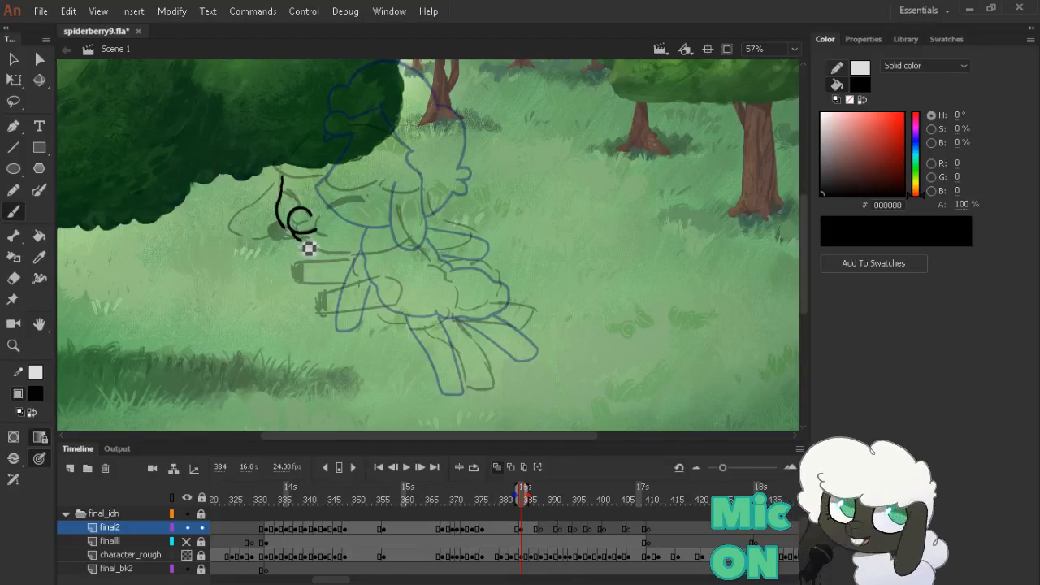
{"action": "left_click_drag", "start_coordinate": [318, 244], "coordinate": [314, 224]}
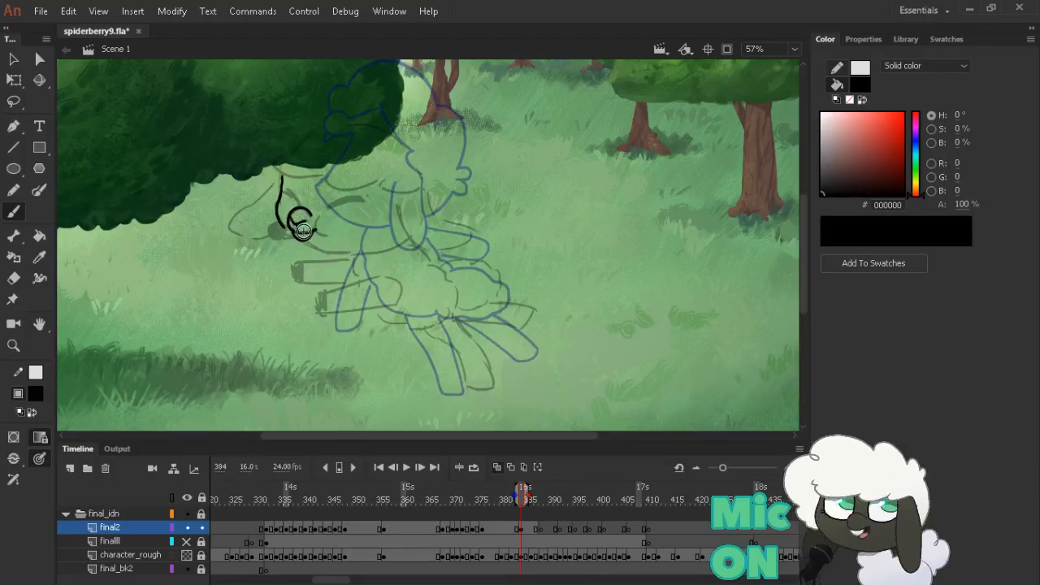
{"action": "left_click_drag", "start_coordinate": [319, 216], "coordinate": [330, 242]}
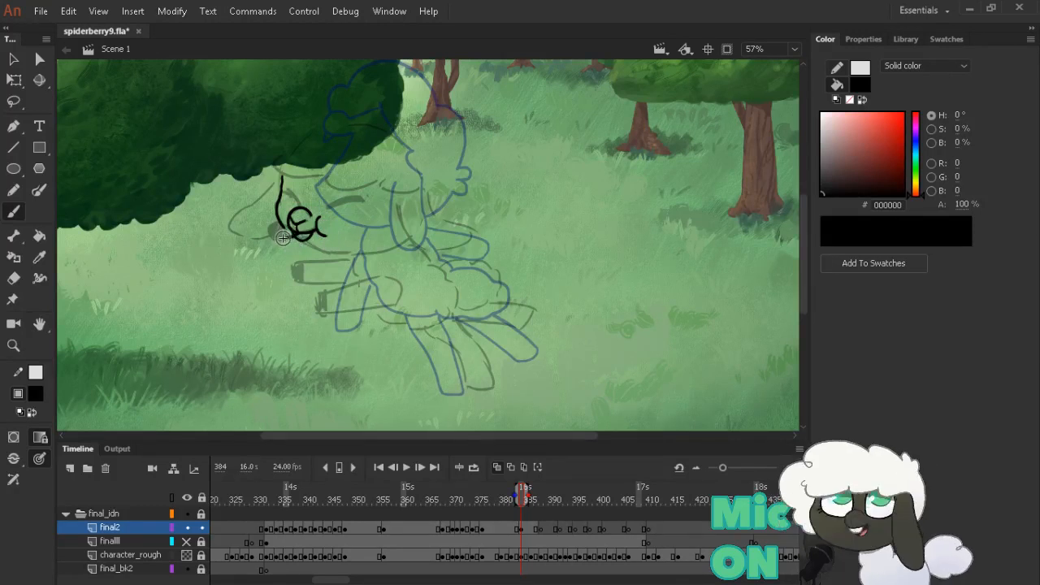
{"action": "left_click_drag", "start_coordinate": [280, 234], "coordinate": [277, 245]}
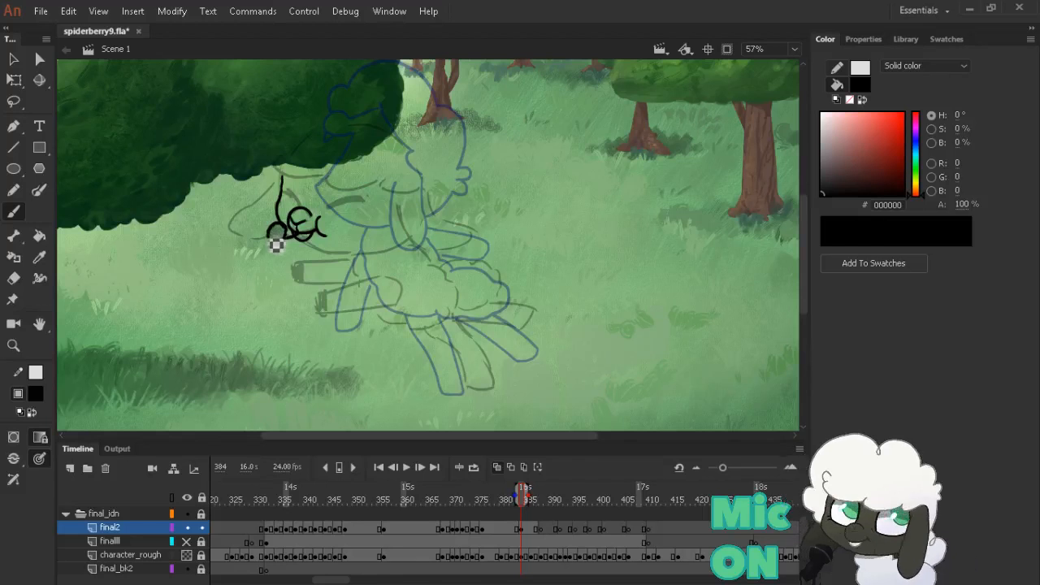
{"action": "key", "text": "e"}
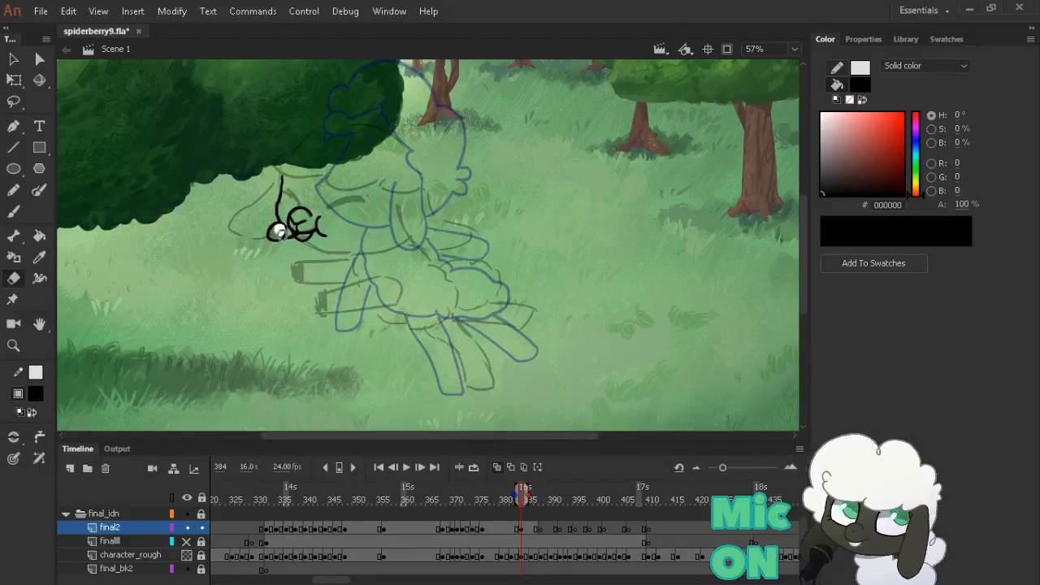
{"action": "key", "text": "b"}
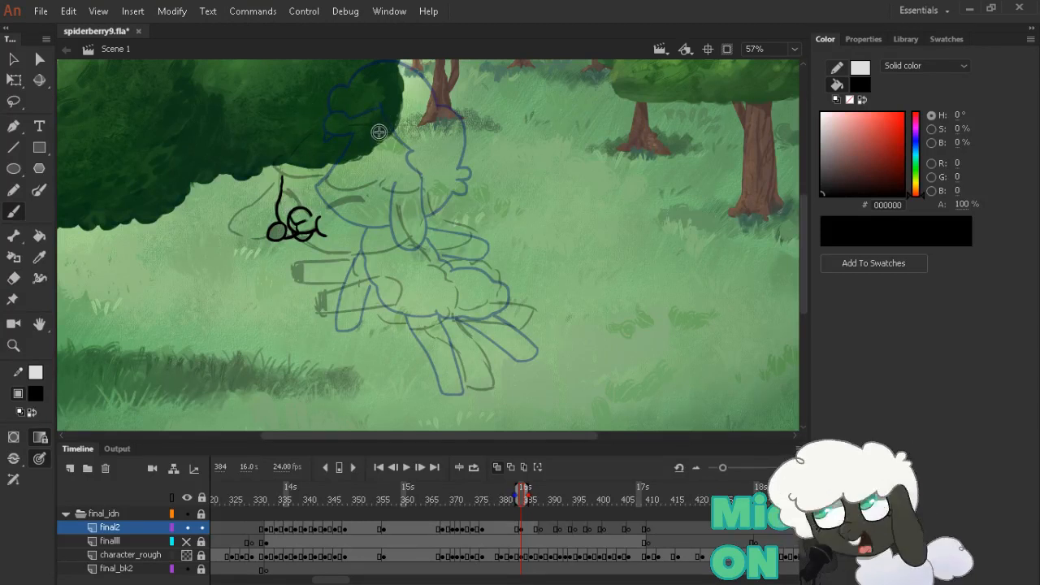
Ink the near ear trailing behind the head on frame 384, redoing the first stroke
{"action": "key", "text": "alt+"}
{"action": "key", "text": "alt+."}
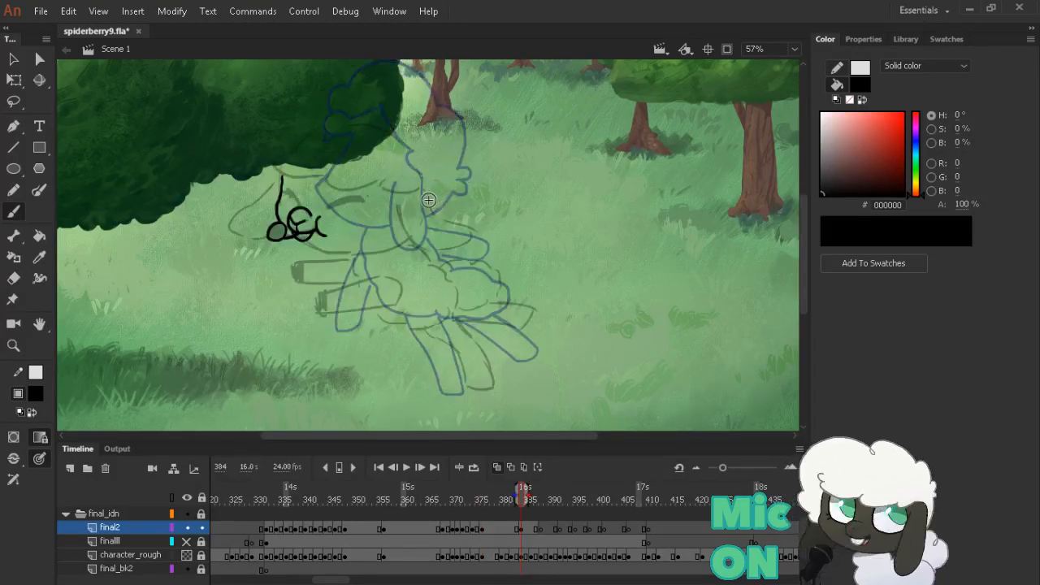
{"action": "mouse_move", "coordinate": [426, 196]}
{"action": "left_mouse_down"}
{"action": "mouse_move", "coordinate": [478, 240]}
{"action": "mouse_move", "coordinate": [474, 259]}
{"action": "mouse_move", "coordinate": [437, 261]}
{"action": "mouse_move", "coordinate": [410, 243]}
{"action": "mouse_move", "coordinate": [404, 217]}
{"action": "mouse_move", "coordinate": [434, 201]}
{"action": "mouse_move", "coordinate": [323, 179]}
{"action": "left_mouse_up"}
{"action": "key", "text": "ctrl+z"}
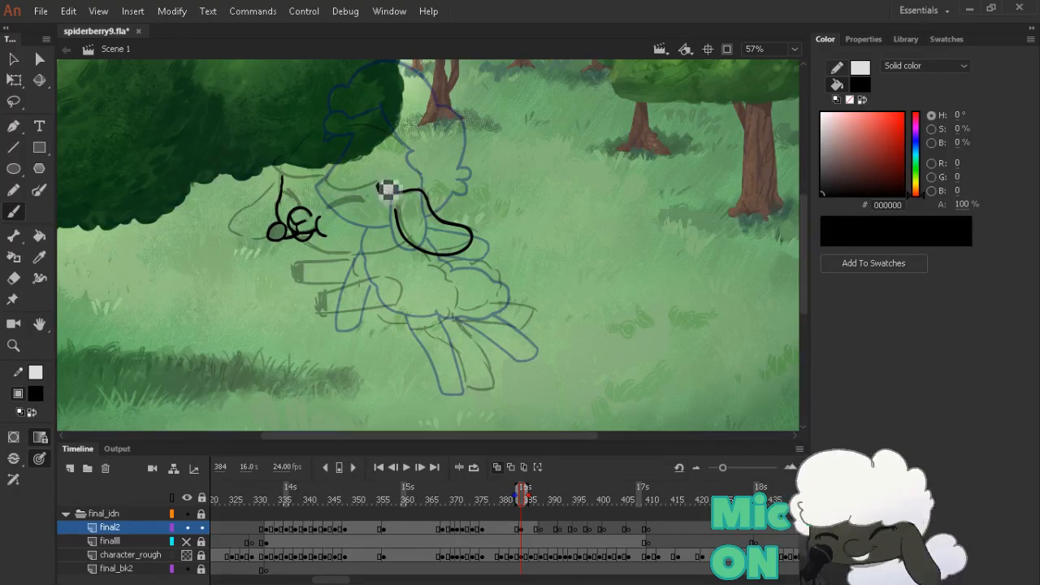
Ink the wavy lower edge of the fringe and the closed eyes on frame 384
{"action": "mouse_move", "coordinate": [388, 193]}
{"action": "left_mouse_down"}
{"action": "mouse_move", "coordinate": [346, 193]}
{"action": "mouse_move", "coordinate": [330, 179]}
{"action": "mouse_move", "coordinate": [302, 187]}
{"action": "mouse_move", "coordinate": [279, 167]}
{"action": "mouse_move", "coordinate": [286, 155]}
{"action": "left_mouse_up"}
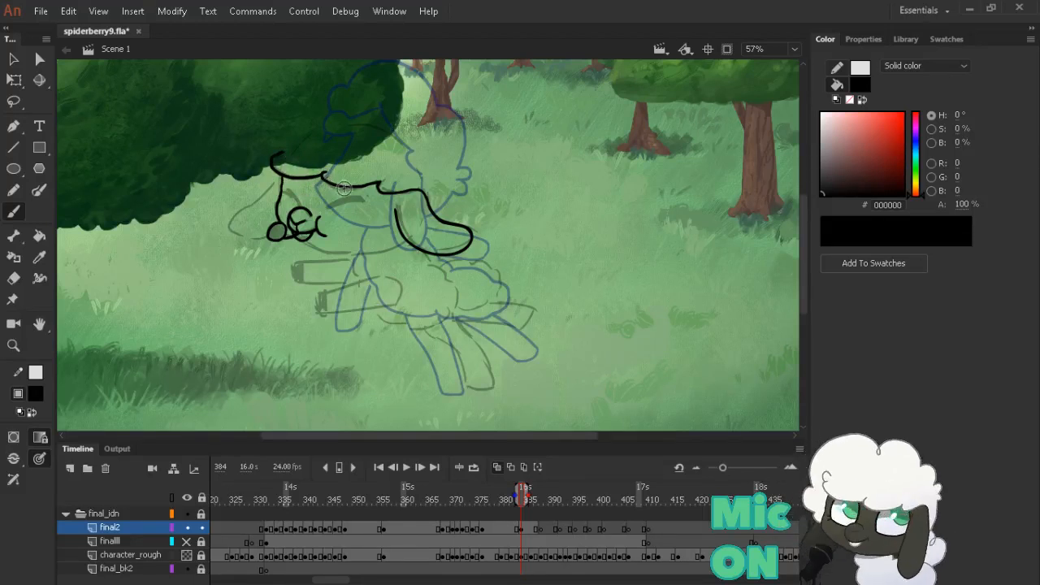
{"action": "left_click_drag", "start_coordinate": [367, 199], "coordinate": [329, 206]}
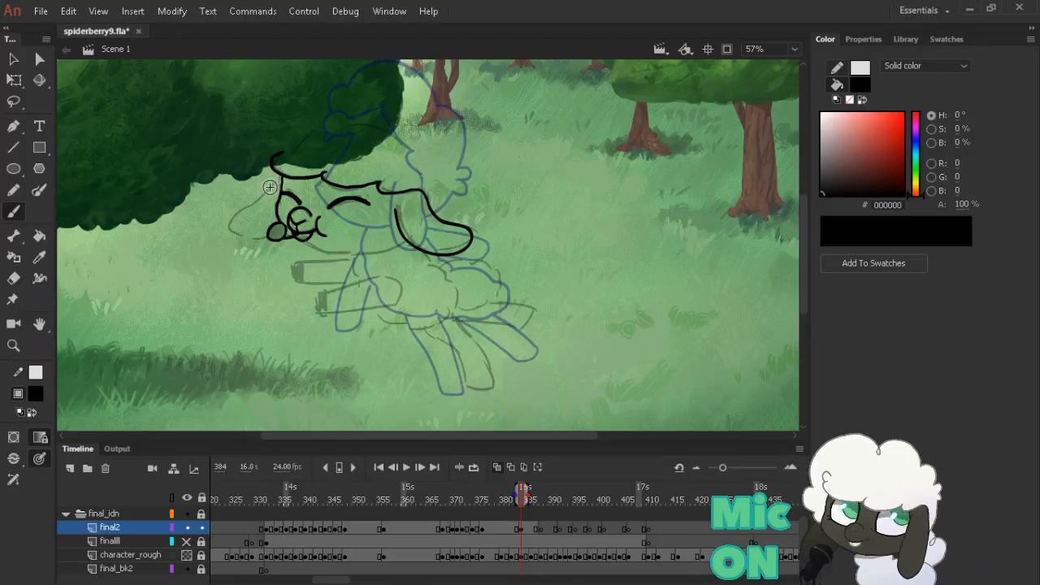
Ink the wool around the head and the far ear on frame 384, comparing with the neighbouring keyframes
{"action": "mouse_move", "coordinate": [426, 157]}
{"action": "left_mouse_down"}
{"action": "mouse_move", "coordinate": [450, 171]}
{"action": "mouse_move", "coordinate": [438, 165]}
{"action": "mouse_move", "coordinate": [452, 179]}
{"action": "mouse_move", "coordinate": [433, 174]}
{"action": "mouse_move", "coordinate": [436, 163]}
{"action": "mouse_move", "coordinate": [453, 179]}
{"action": "mouse_move", "coordinate": [435, 182]}
{"action": "mouse_move", "coordinate": [432, 209]}
{"action": "left_mouse_up"}
{"action": "key", "text": "ctrl+z"}
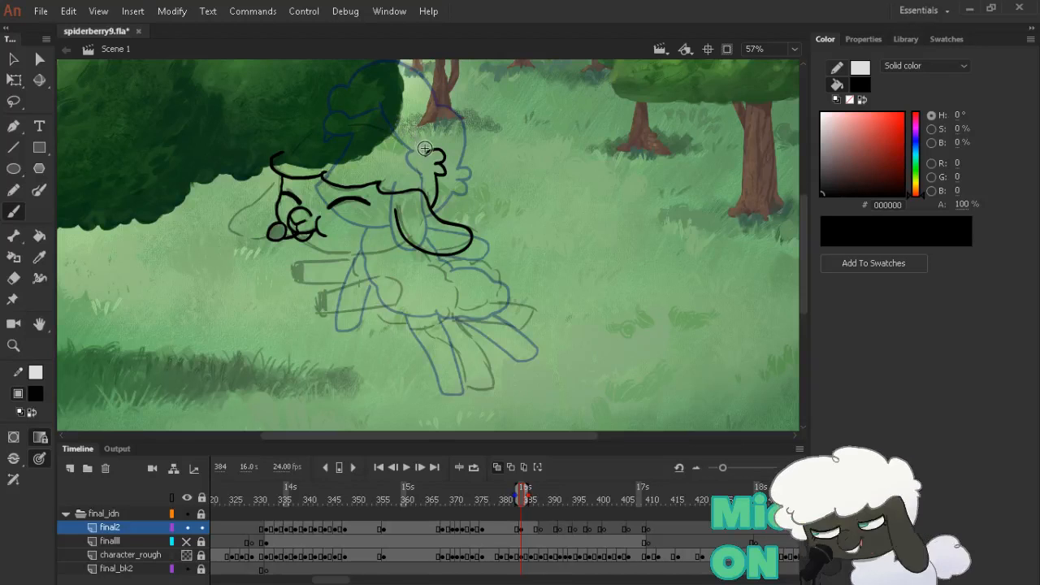
{"action": "mouse_move", "coordinate": [432, 155]}
{"action": "left_mouse_down"}
{"action": "mouse_move", "coordinate": [410, 125]}
{"action": "mouse_move", "coordinate": [293, 108]}
{"action": "left_mouse_up"}
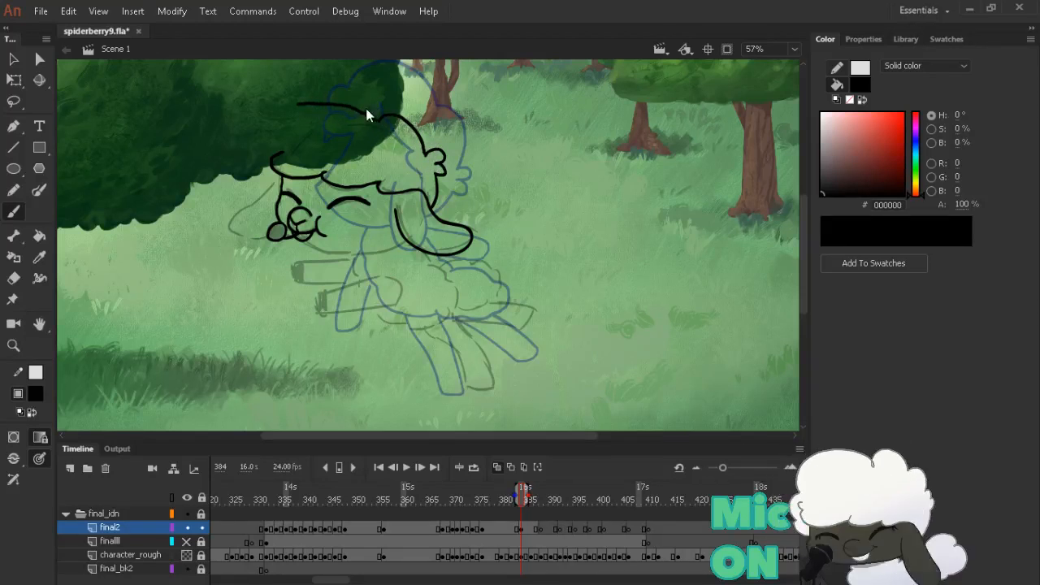
{"action": "key", "text": "ctrl+z"}
{"action": "mouse_move", "coordinate": [376, 121]}
{"action": "left_mouse_down"}
{"action": "mouse_move", "coordinate": [332, 100]}
{"action": "mouse_move", "coordinate": [295, 109]}
{"action": "mouse_move", "coordinate": [274, 147]}
{"action": "left_mouse_up"}
{"action": "mouse_move", "coordinate": [274, 103]}
{"action": "left_mouse_down"}
{"action": "mouse_move", "coordinate": [276, 133]}
{"action": "mouse_move", "coordinate": [257, 176]}
{"action": "mouse_move", "coordinate": [280, 209]}
{"action": "mouse_move", "coordinate": [237, 214]}
{"action": "mouse_move", "coordinate": [243, 231]}
{"action": "mouse_move", "coordinate": [280, 232]}
{"action": "mouse_move", "coordinate": [270, 224]}
{"action": "left_mouse_up"}
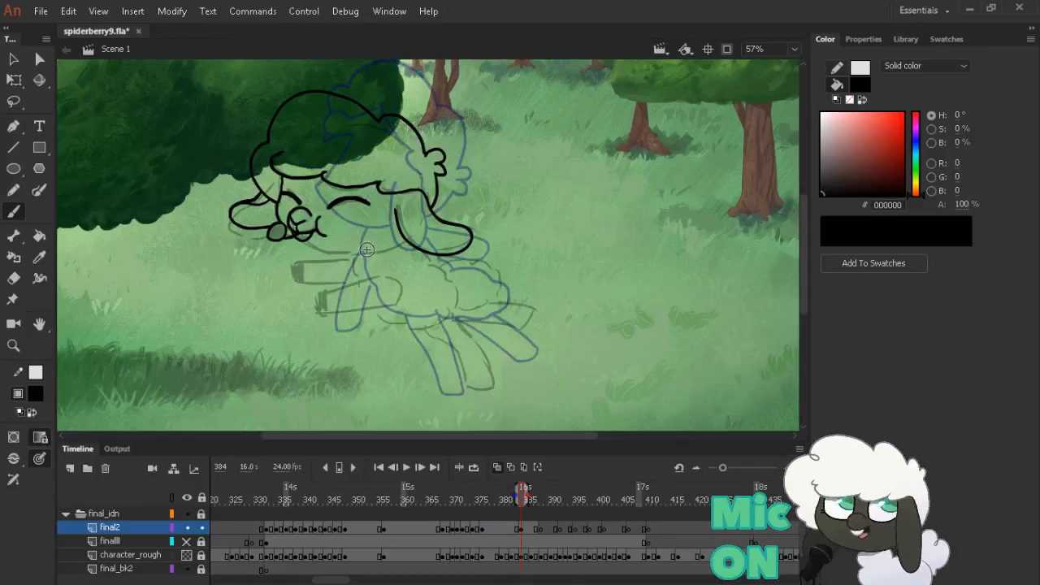
{"action": "key", "text": "alt+comma"}
{"action": "key", "text": "alt+period"}
{"action": "key", "text": "alt+period"}
{"action": "key", "text": "alt+comma"}
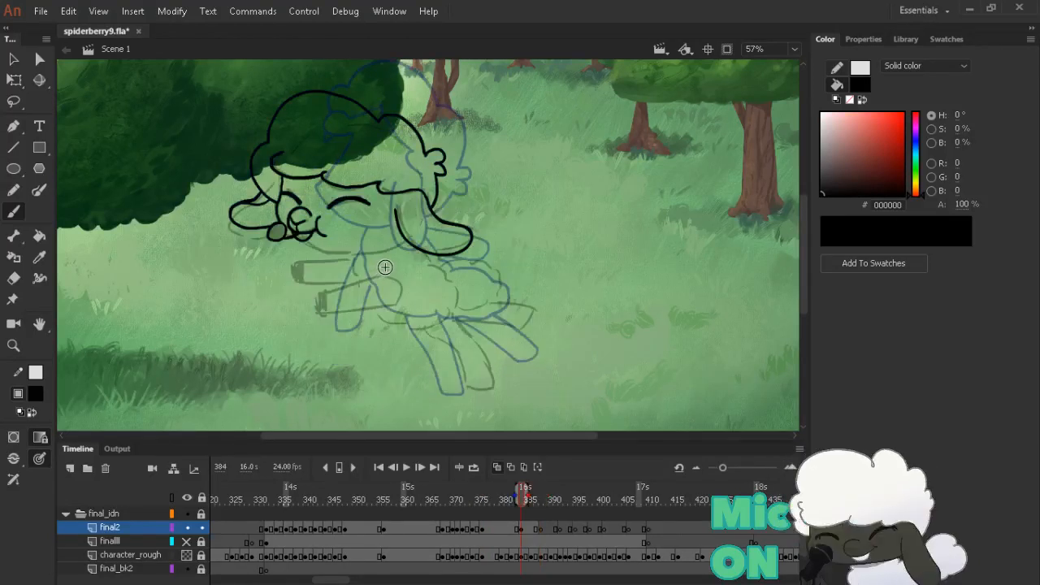
Ink the scalloped chest, belly and rump wool of the sheep's body on frame 384
{"action": "mouse_move", "coordinate": [356, 254]}
{"action": "left_mouse_down"}
{"action": "mouse_move", "coordinate": [390, 321]}
{"action": "mouse_move", "coordinate": [428, 338]}
{"action": "mouse_move", "coordinate": [451, 325]}
{"action": "mouse_move", "coordinate": [447, 313]}
{"action": "left_mouse_up"}
{"action": "key", "text": "alt+comma"}
{"action": "key", "text": "alt+period"}
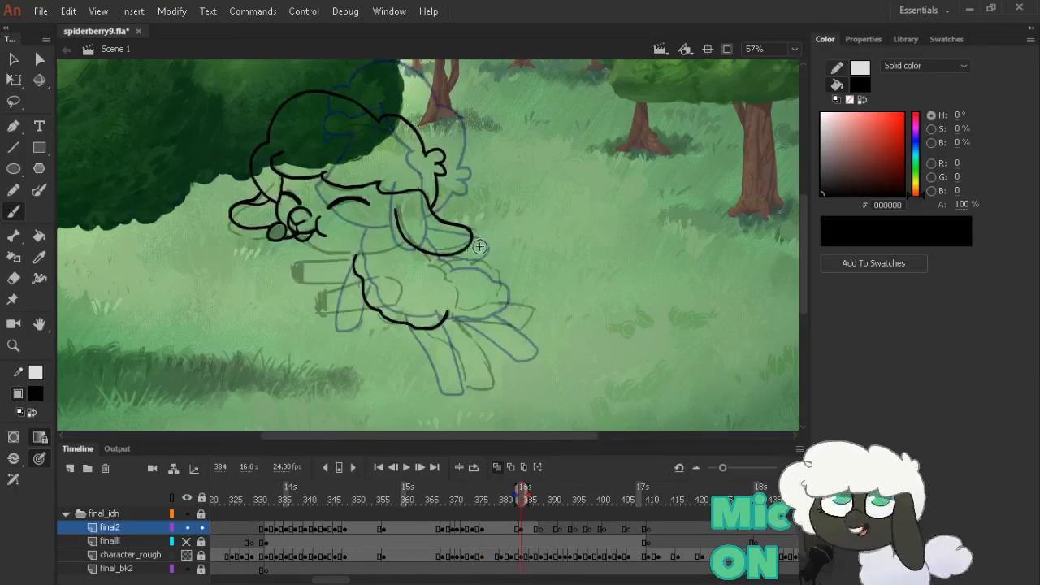
{"action": "mouse_move", "coordinate": [442, 269]}
{"action": "left_mouse_down"}
{"action": "mouse_move", "coordinate": [485, 263]}
{"action": "mouse_move", "coordinate": [511, 284]}
{"action": "mouse_move", "coordinate": [502, 307]}
{"action": "mouse_move", "coordinate": [444, 307]}
{"action": "left_mouse_up"}
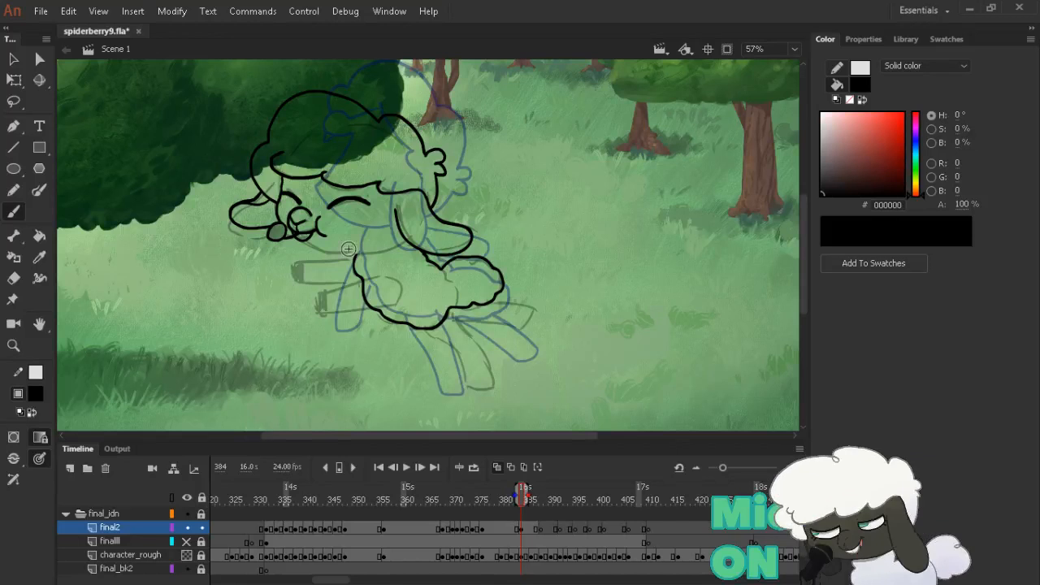
Ink the jaw line under the head on frame 384 and add a short stroke to the lower mouth
{"action": "mouse_move", "coordinate": [408, 242]}
{"action": "left_mouse_down"}
{"action": "mouse_move", "coordinate": [411, 255]}
{"action": "mouse_move", "coordinate": [353, 266]}
{"action": "mouse_move", "coordinate": [308, 249]}
{"action": "left_mouse_up"}
{"action": "key", "text": "ctrl+equal"}
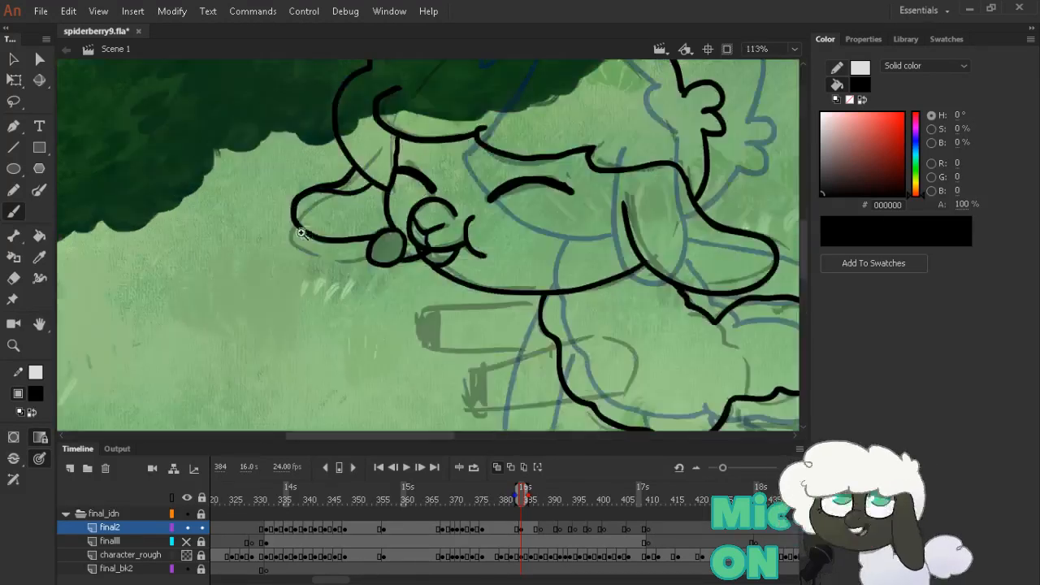
{"action": "key", "text": "ctrl+equal"}
{"action": "key", "text": "e"}
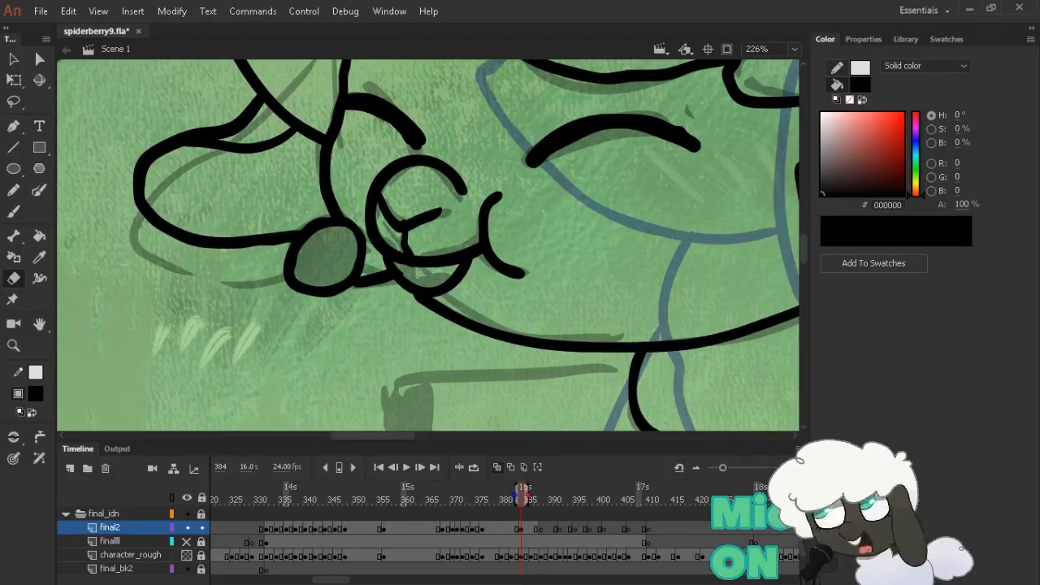
{"action": "key", "text": "b"}
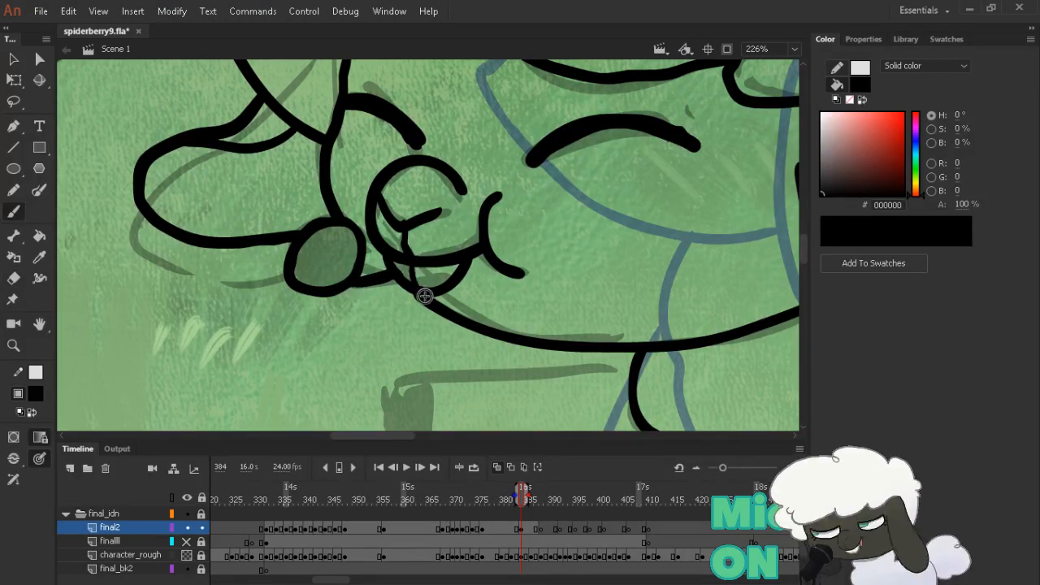
{"action": "left_click_drag", "start_coordinate": [413, 259], "coordinate": [424, 291]}
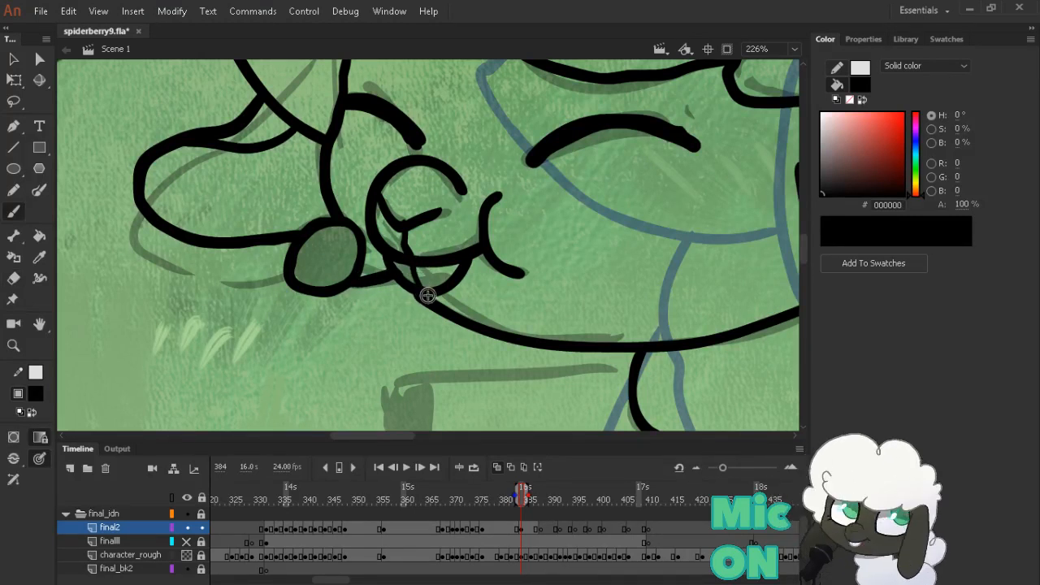
{"action": "left_click", "coordinate": [549, 243], "text": "alt"}
{"action": "left_click", "coordinate": [553, 245], "text": "alt"}
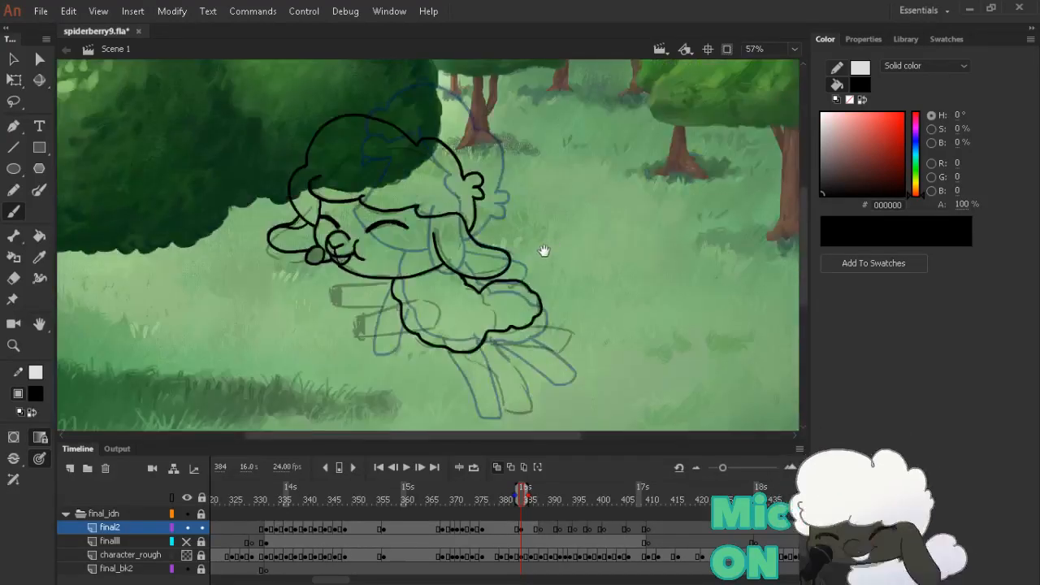
Ink both outstretched front legs on frame 384 over the rough drawing and compare with the previous frame
{"action": "left_click_drag", "start_coordinate": [543, 251], "coordinate": [552, 237]}
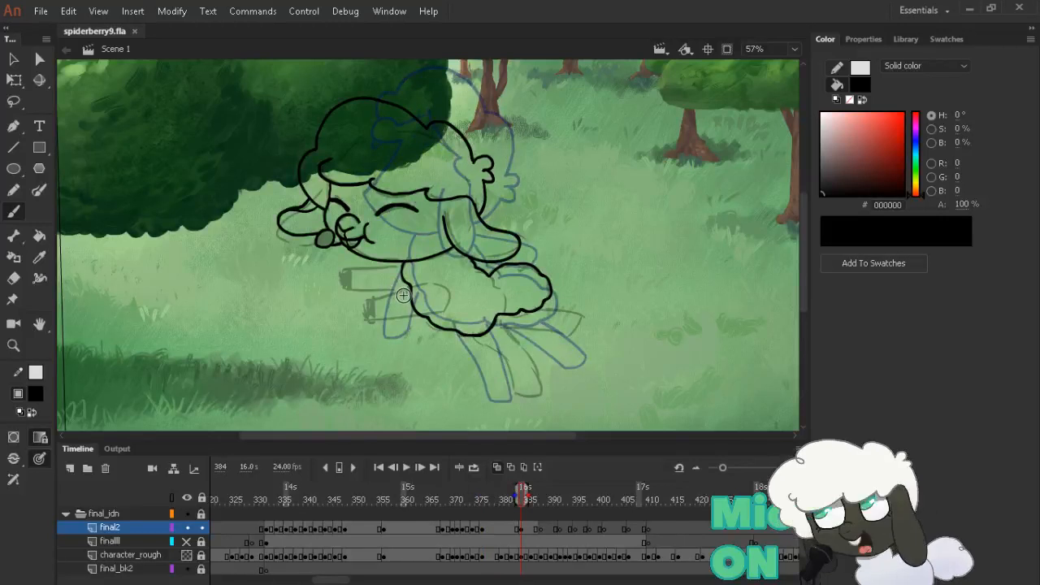
{"action": "mouse_move", "coordinate": [409, 287]}
{"action": "left_mouse_down"}
{"action": "mouse_move", "coordinate": [375, 313]}
{"action": "mouse_move", "coordinate": [371, 328]}
{"action": "mouse_move", "coordinate": [429, 325]}
{"action": "left_mouse_up"}
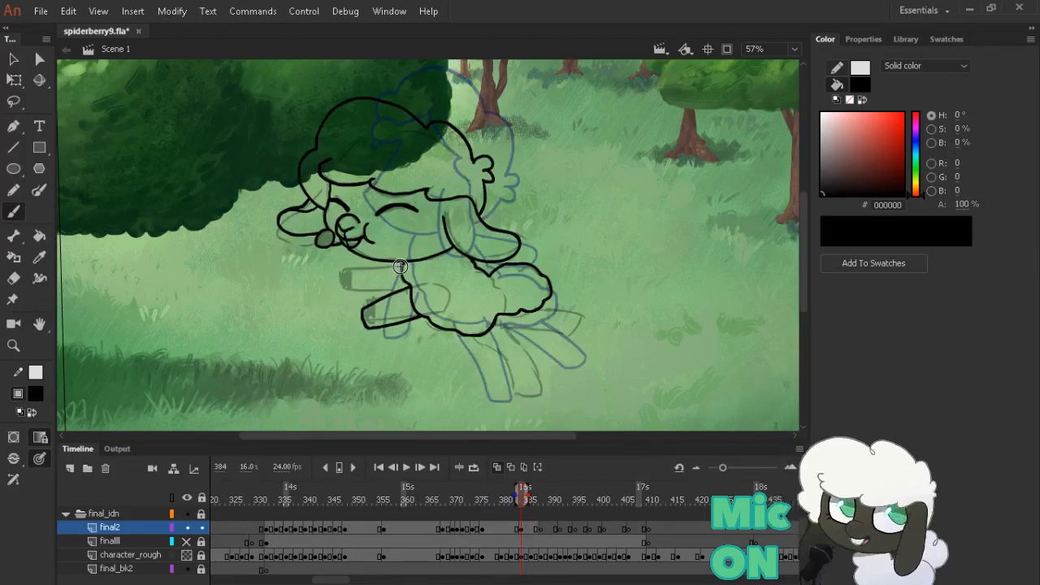
{"action": "mouse_move", "coordinate": [405, 271]}
{"action": "left_mouse_down"}
{"action": "mouse_move", "coordinate": [367, 281]}
{"action": "mouse_move", "coordinate": [401, 268]}
{"action": "mouse_move", "coordinate": [349, 280]}
{"action": "mouse_move", "coordinate": [349, 292]}
{"action": "mouse_move", "coordinate": [395, 299]}
{"action": "mouse_move", "coordinate": [349, 296]}
{"action": "left_mouse_up"}
{"action": "key", "text": "ctrl+z"}
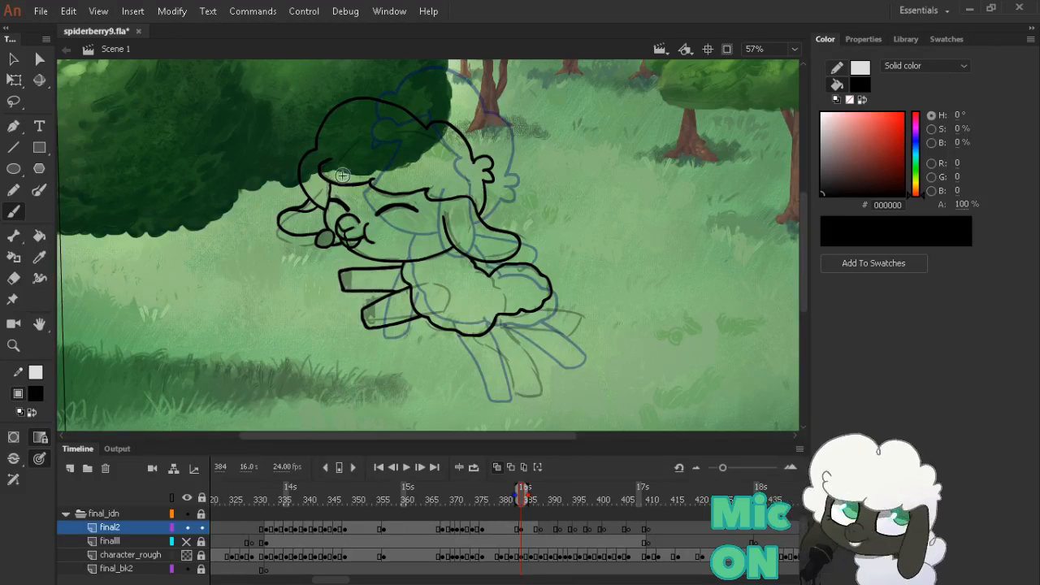
{"action": "key", "text": "alt+comma"}
{"action": "key", "text": "alt+period"}
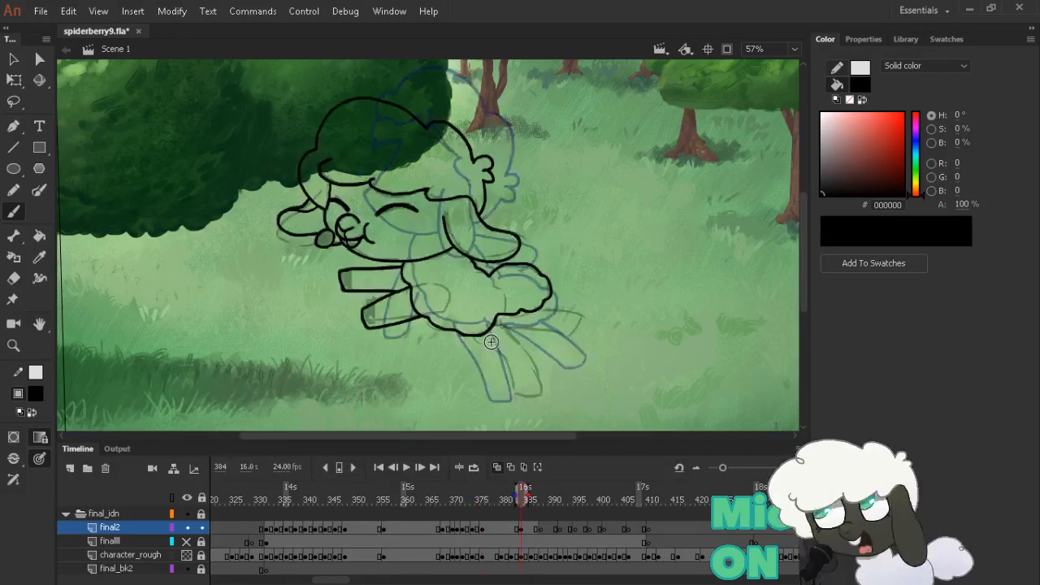
Ink the near hind leg hanging below the body on frame 384 after checking the preceding frames
{"action": "key", "text": "alt+comma"}
{"action": "key", "text": "alt+comma"}
{"action": "key", "text": "alt+period"}
{"action": "key", "text": "alt+period"}
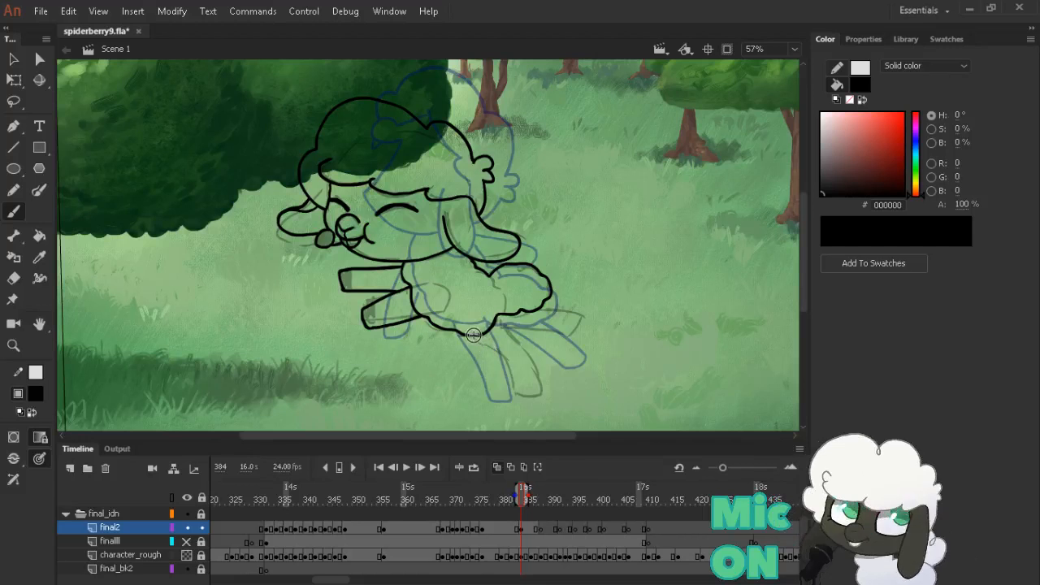
{"action": "mouse_move", "coordinate": [473, 334]}
{"action": "left_mouse_down"}
{"action": "mouse_move", "coordinate": [527, 407]}
{"action": "mouse_move", "coordinate": [545, 407]}
{"action": "mouse_move", "coordinate": [530, 354]}
{"action": "mouse_move", "coordinate": [551, 401]}
{"action": "mouse_move", "coordinate": [538, 363]}
{"action": "mouse_move", "coordinate": [495, 317]}
{"action": "left_mouse_up"}
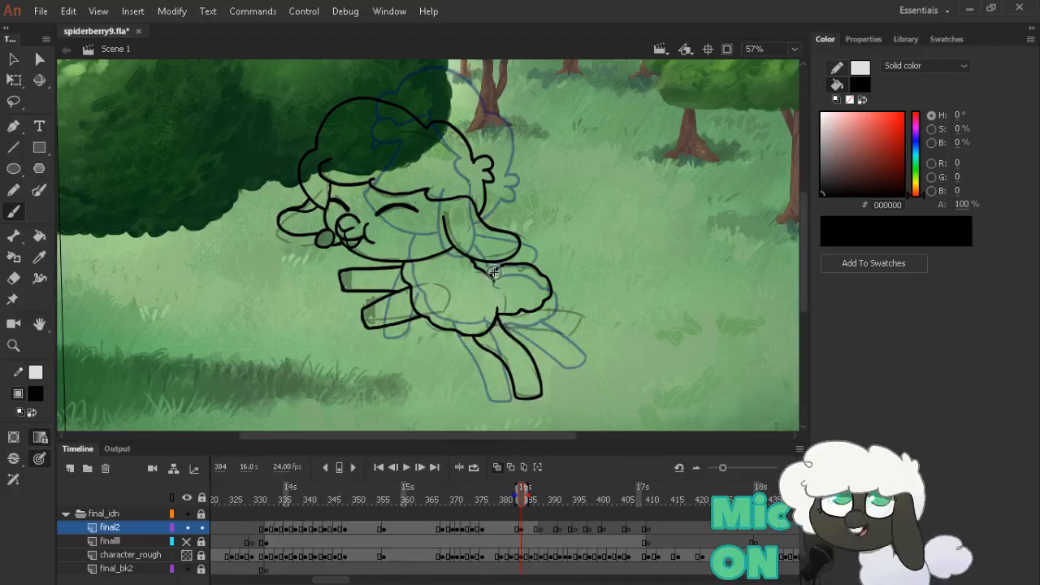
Ink the short wool line on the back and the second hind leg on frame 384, comparing with neighbouring keyframes
{"action": "mouse_move", "coordinate": [488, 276]}
{"action": "left_mouse_down"}
{"action": "mouse_move", "coordinate": [588, 330]}
{"action": "mouse_move", "coordinate": [576, 347]}
{"action": "mouse_move", "coordinate": [511, 331]}
{"action": "mouse_move", "coordinate": [498, 299]}
{"action": "left_mouse_up"}
{"action": "key", "text": "alt+comma"}
{"action": "key", "text": "alt+period"}
{"action": "key", "text": "ctrl+z"}
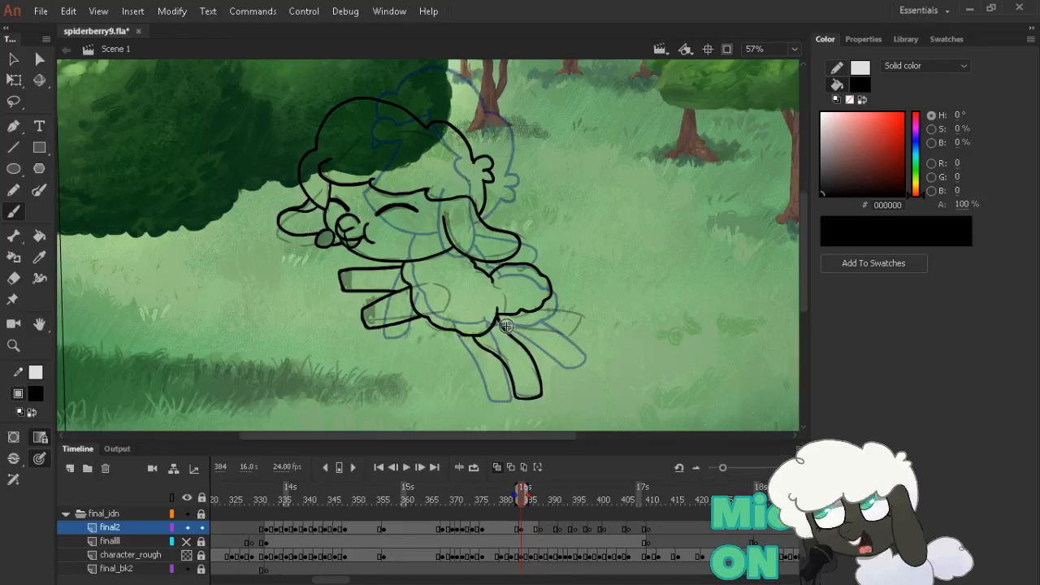
{"action": "key", "text": "ctrl+y"}
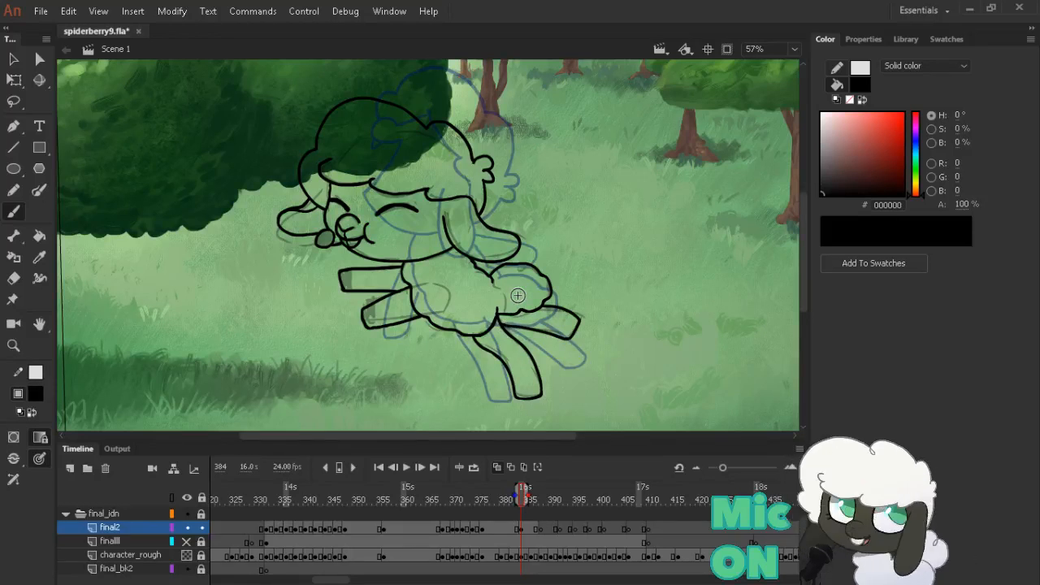
{"action": "key", "text": "ctrl+alt+comma"}
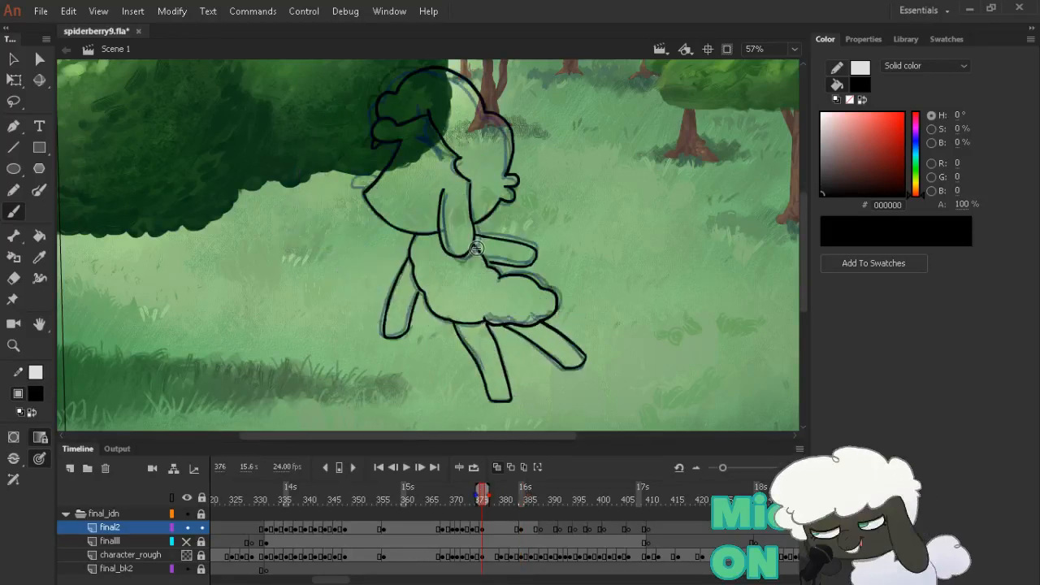
{"action": "key", "text": "ctrl+alt+period"}
{"action": "key", "text": "ctrl+alt+period"}
{"action": "key", "text": "ctrl+alt+comma"}
{"action": "key", "text": "ctrl+alt+period"}
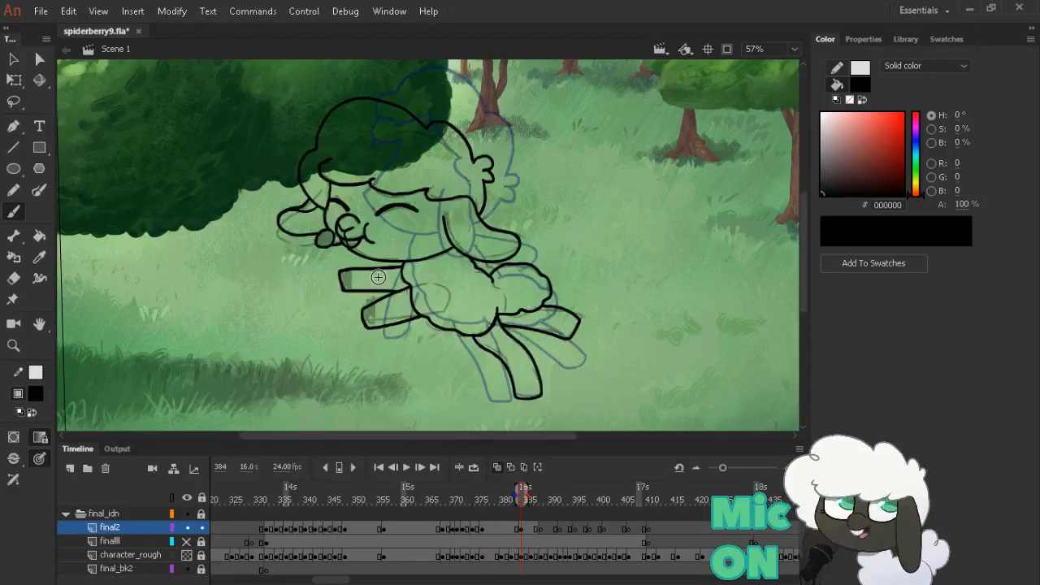
Go to frame 388 and ink the lowered face's cheek and muzzle outline, rotating the canvas for the long curve
{"action": "key", "text": "ctrl+alt+period"}
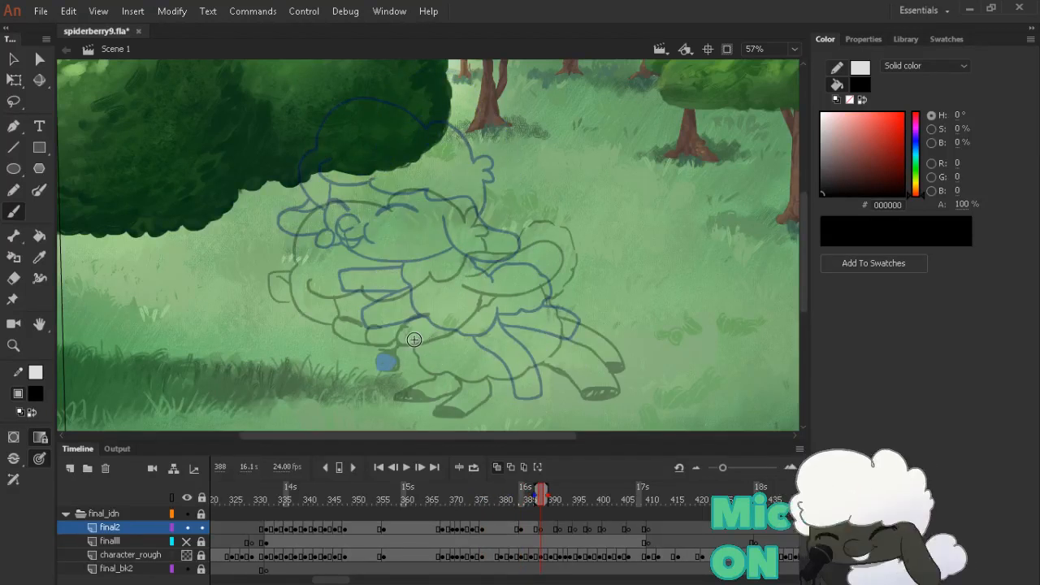
{"action": "mouse_move", "coordinate": [336, 298]}
{"action": "left_mouse_down"}
{"action": "mouse_move", "coordinate": [362, 349]}
{"action": "mouse_move", "coordinate": [372, 338]}
{"action": "mouse_move", "coordinate": [393, 346]}
{"action": "mouse_move", "coordinate": [412, 328]}
{"action": "mouse_move", "coordinate": [402, 339]}
{"action": "mouse_move", "coordinate": [423, 346]}
{"action": "left_mouse_up"}
{"action": "key", "text": "shift+space"}
{"action": "mouse_move", "coordinate": [637, 200]}
{"action": "left_mouse_down"}
{"action": "mouse_move", "coordinate": [597, 462]}
{"action": "mouse_move", "coordinate": [520, 494]}
{"action": "left_mouse_up"}
{"action": "mouse_move", "coordinate": [394, 302]}
{"action": "left_mouse_down"}
{"action": "mouse_move", "coordinate": [353, 279]}
{"action": "mouse_move", "coordinate": [335, 236]}
{"action": "left_mouse_up"}
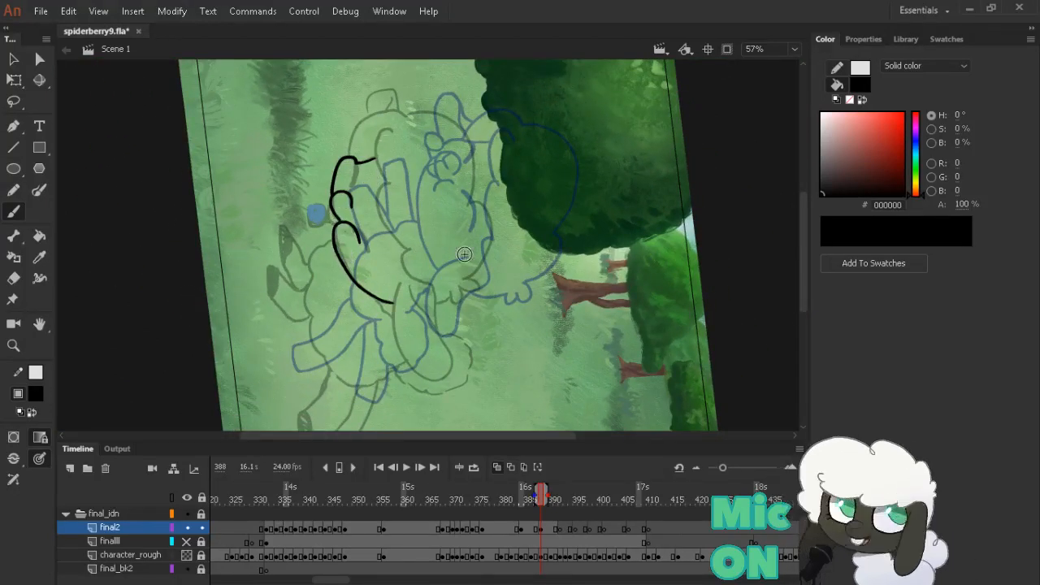
{"action": "key", "text": "shift+space"}
{"action": "mouse_move", "coordinate": [665, 248]}
{"action": "left_mouse_down"}
{"action": "mouse_move", "coordinate": [671, 166]}
{"action": "mouse_move", "coordinate": [455, 75]}
{"action": "left_mouse_up"}
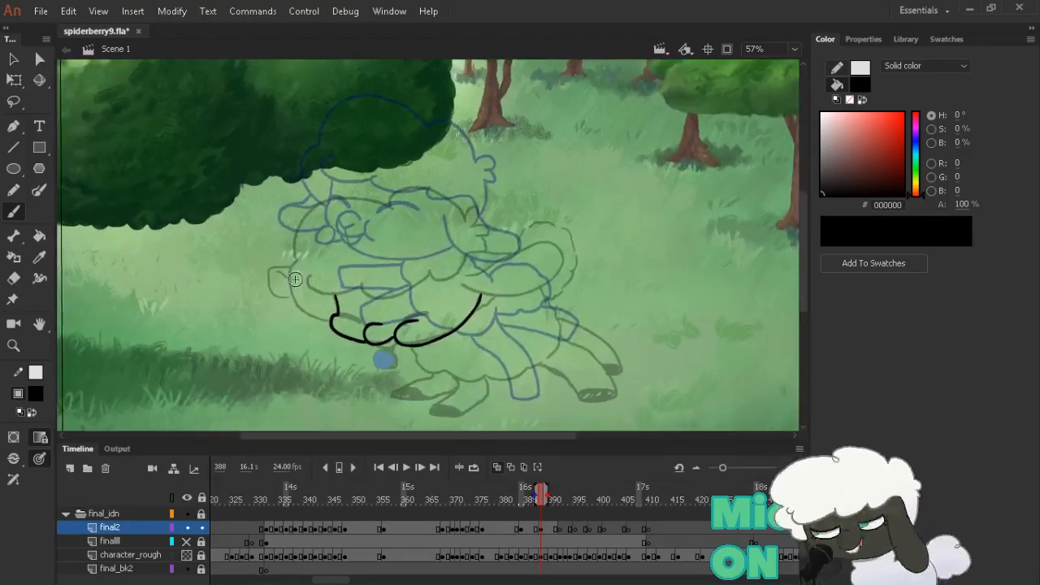
Ink the closed eyes and the near ear trailing behind the head on frame 388
{"action": "left_click_drag", "start_coordinate": [347, 311], "coordinate": [360, 322]}
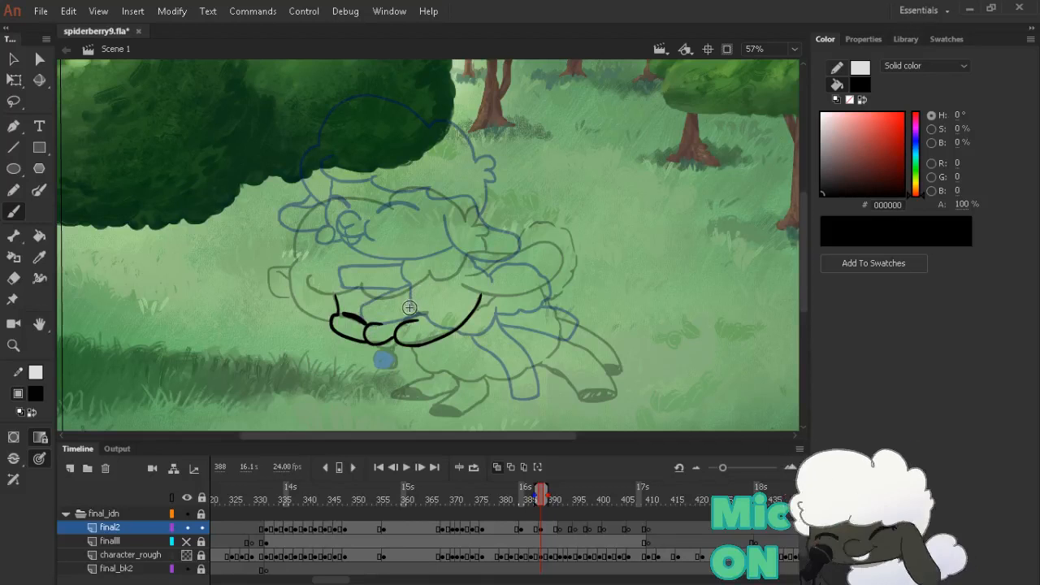
{"action": "left_click_drag", "start_coordinate": [411, 325], "coordinate": [433, 318]}
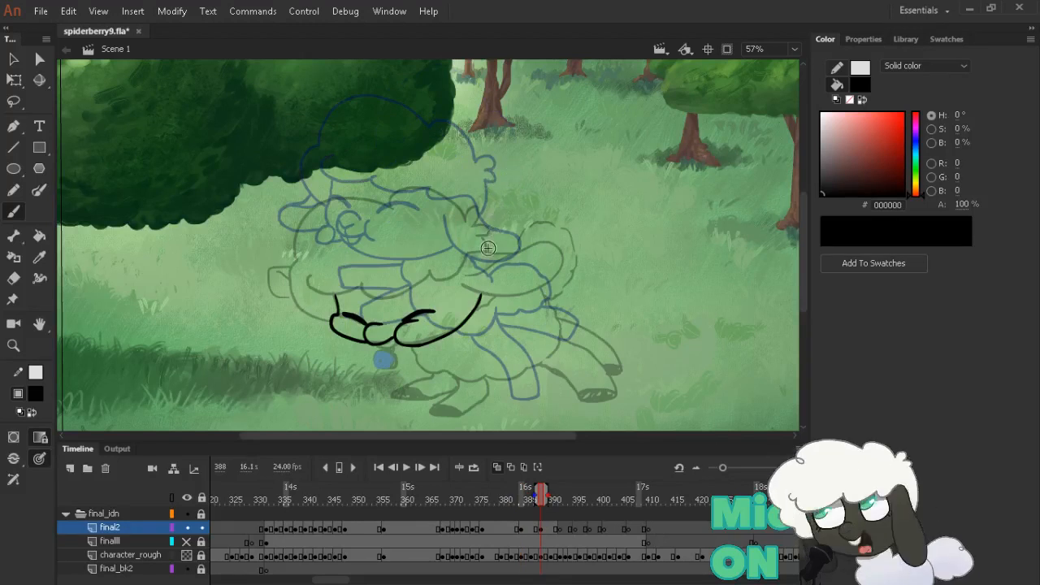
{"action": "mouse_move", "coordinate": [470, 253]}
{"action": "left_mouse_down"}
{"action": "mouse_move", "coordinate": [520, 260]}
{"action": "mouse_move", "coordinate": [550, 248]}
{"action": "mouse_move", "coordinate": [559, 283]}
{"action": "mouse_move", "coordinate": [521, 300]}
{"action": "mouse_move", "coordinate": [463, 289]}
{"action": "left_mouse_up"}
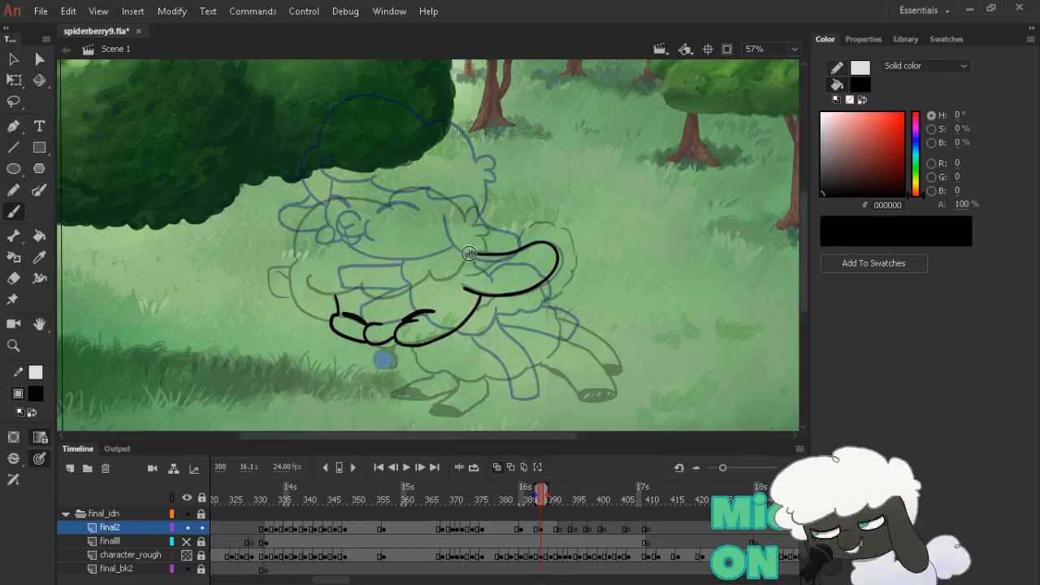
{"action": "key", "text": "alt+comma"}
{"action": "key", "text": "alt+period"}
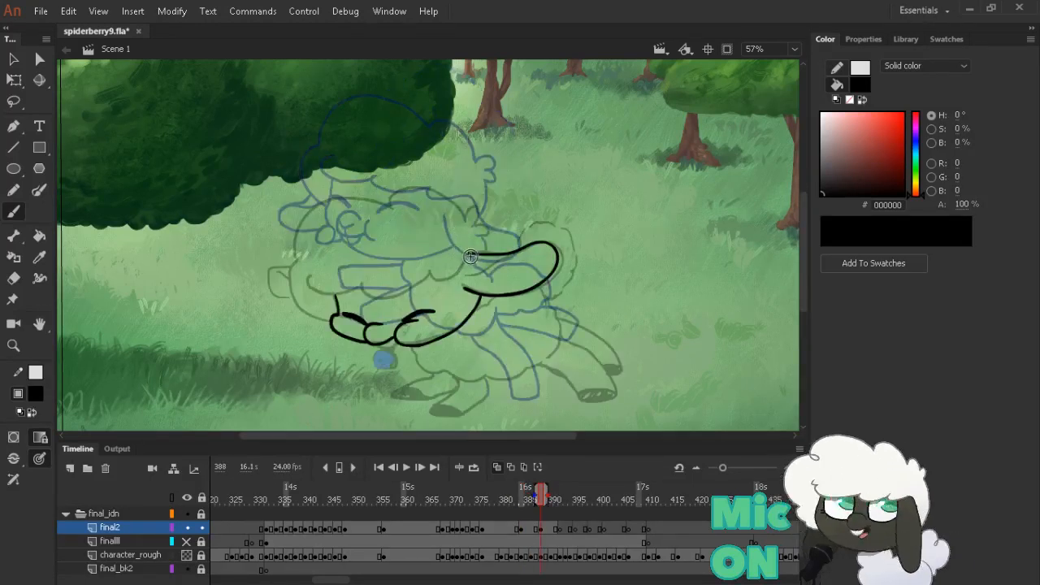
Ink the wavy lower edge of the fringe across the forehead on frame 388, redoing the middle section
{"action": "mouse_move", "coordinate": [469, 254]}
{"action": "left_mouse_down"}
{"action": "mouse_move", "coordinate": [453, 286]}
{"action": "mouse_move", "coordinate": [426, 271]}
{"action": "mouse_move", "coordinate": [428, 288]}
{"action": "mouse_move", "coordinate": [387, 301]}
{"action": "left_mouse_up"}
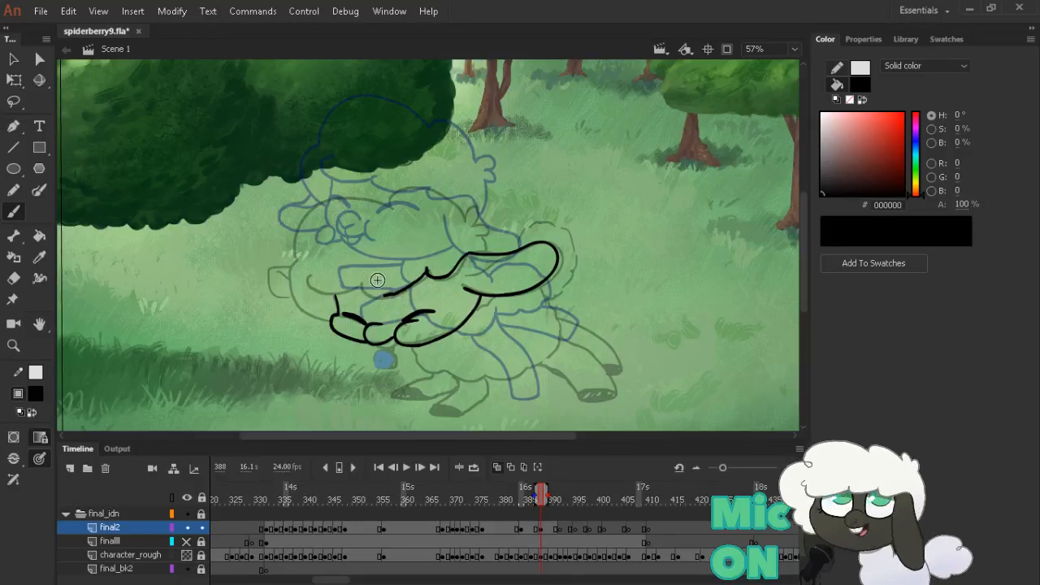
{"action": "key", "text": "ctrl+z"}
{"action": "left_click_drag", "start_coordinate": [427, 270], "coordinate": [434, 284]}
{"action": "mouse_move", "coordinate": [400, 290]}
{"action": "left_mouse_down"}
{"action": "mouse_move", "coordinate": [373, 293]}
{"action": "mouse_move", "coordinate": [407, 295]}
{"action": "mouse_move", "coordinate": [379, 303]}
{"action": "mouse_move", "coordinate": [358, 290]}
{"action": "left_mouse_up"}
{"action": "key", "text": "ctrl+z"}
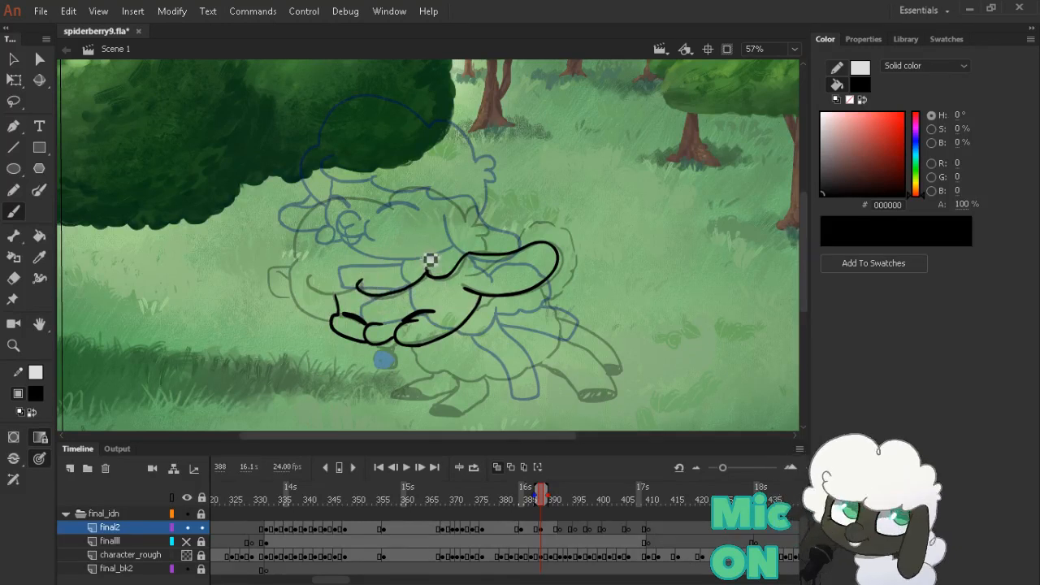
{"action": "key", "text": "e"}
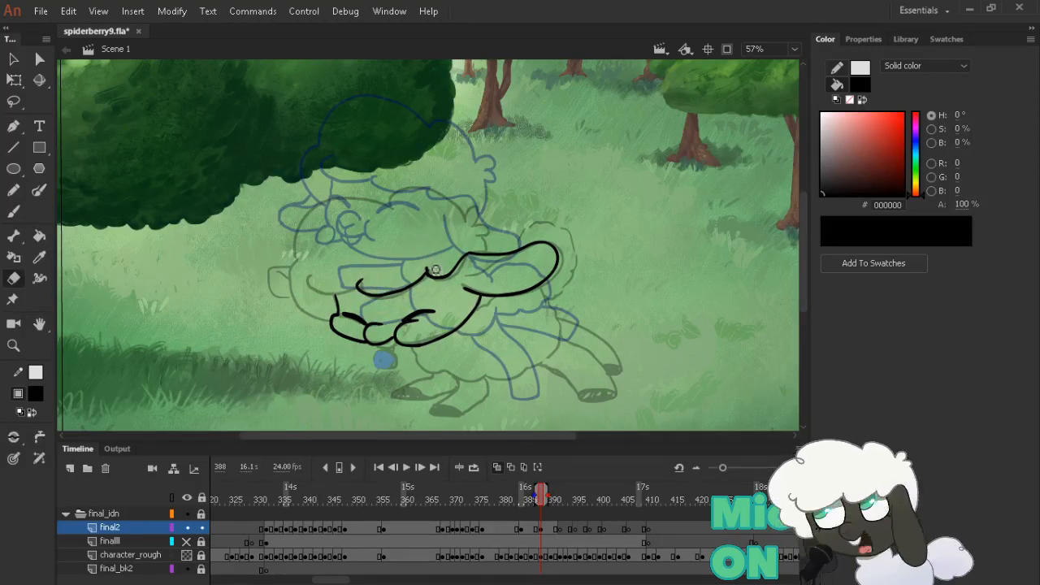
{"action": "key", "text": "b"}
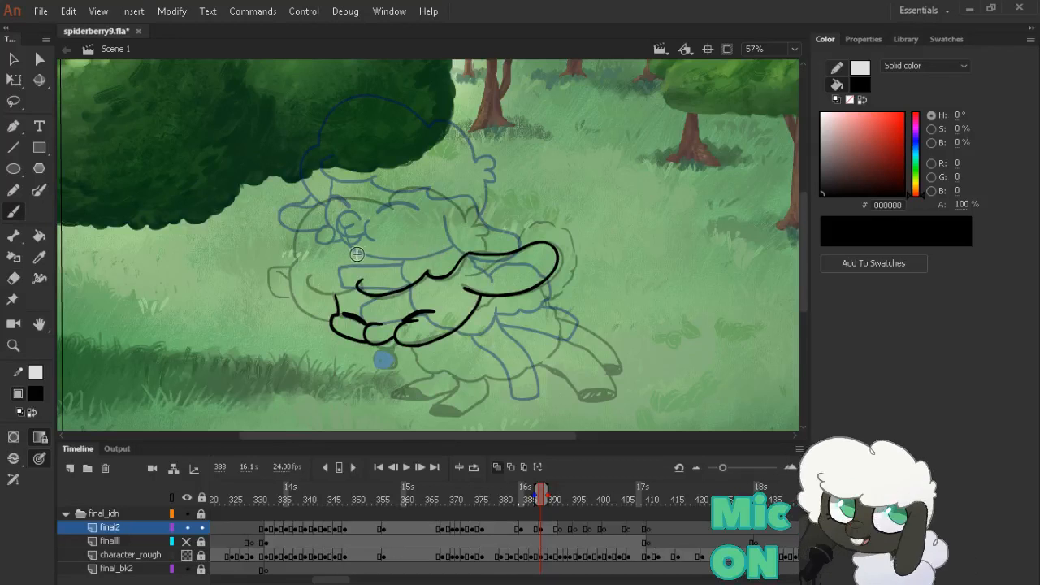
{"action": "mouse_move", "coordinate": [360, 286]}
{"action": "left_mouse_down"}
{"action": "mouse_move", "coordinate": [330, 292]}
{"action": "mouse_move", "coordinate": [307, 278]}
{"action": "mouse_move", "coordinate": [334, 291]}
{"action": "left_mouse_up"}
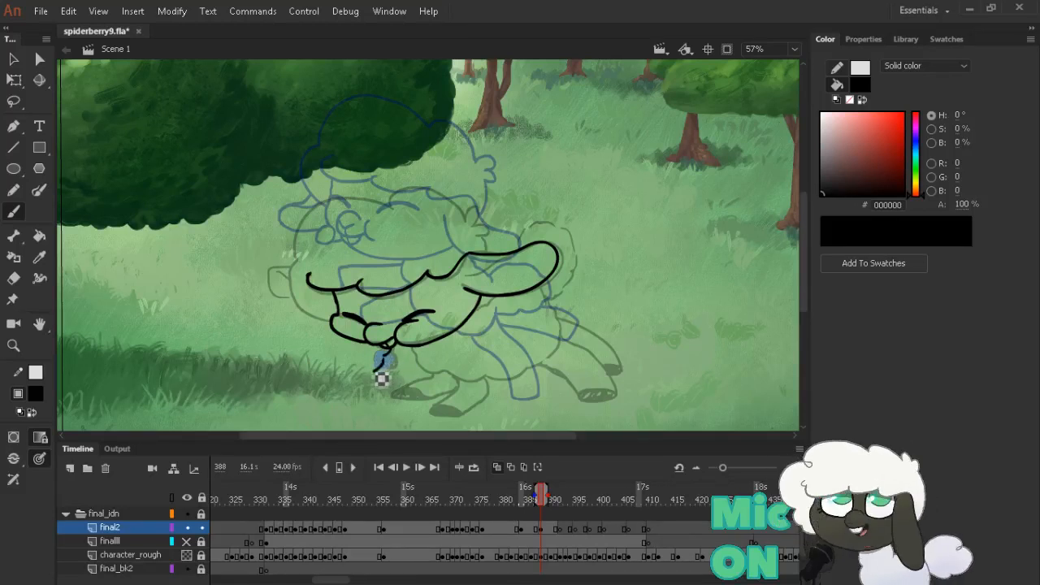
Ink the small round shape and its short connecting strokes below the muzzle on frame 388
{"action": "mouse_move", "coordinate": [385, 376]}
{"action": "left_mouse_down"}
{"action": "mouse_move", "coordinate": [362, 364]}
{"action": "mouse_move", "coordinate": [391, 367]}
{"action": "mouse_move", "coordinate": [365, 366]}
{"action": "mouse_move", "coordinate": [387, 358]}
{"action": "left_mouse_up"}
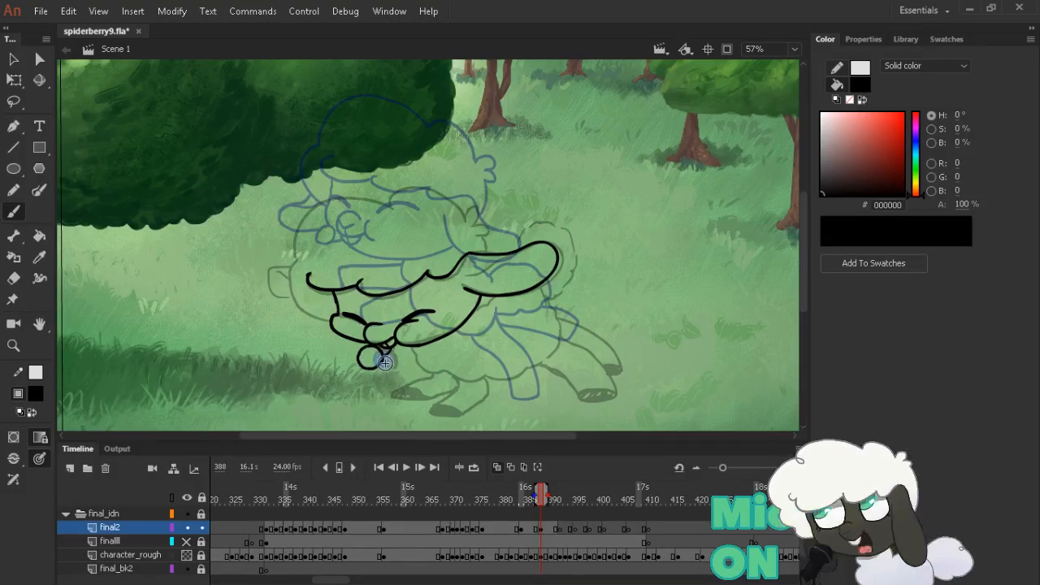
{"action": "key", "text": "comma"}
{"action": "key", "text": "period"}
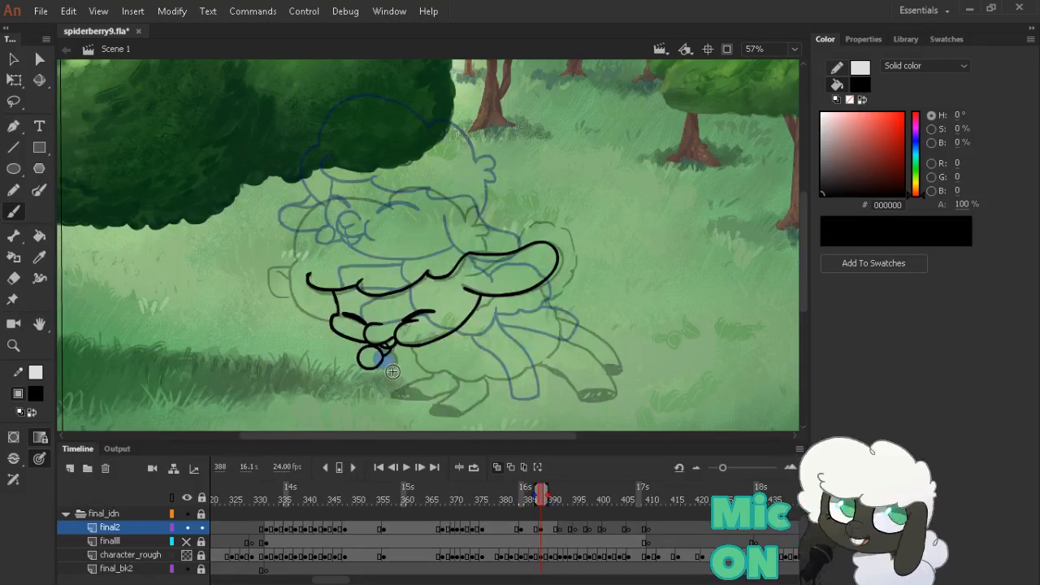
{"action": "mouse_move", "coordinate": [382, 356]}
{"action": "left_mouse_down"}
{"action": "mouse_move", "coordinate": [388, 368]}
{"action": "mouse_move", "coordinate": [365, 367]}
{"action": "mouse_move", "coordinate": [391, 349]}
{"action": "left_mouse_up"}
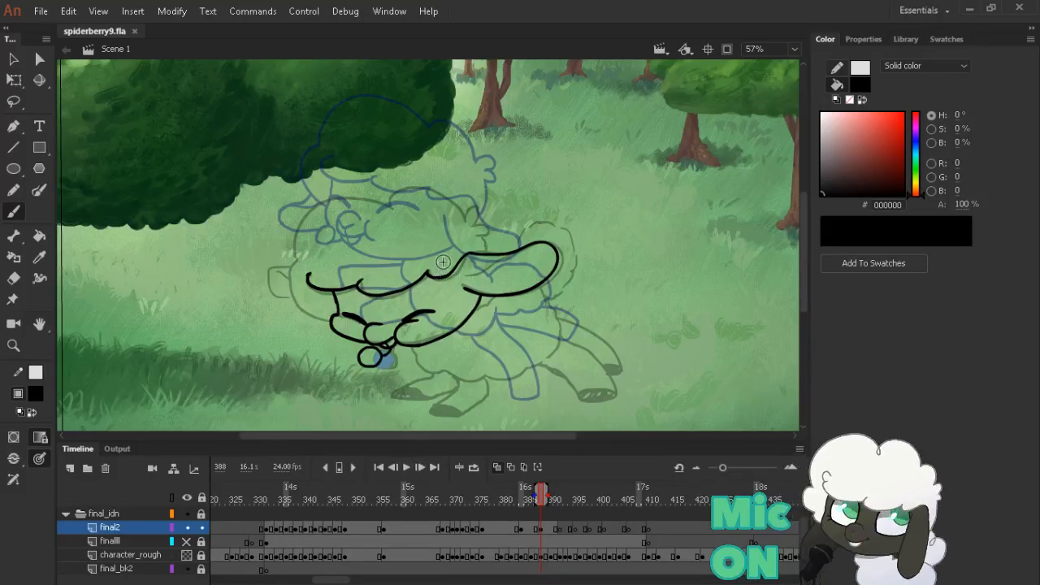
Ink the wool tuft behind the head and the rounded head wool outline down to the cheek on frame 388
{"action": "left_click", "coordinate": [490, 248]}
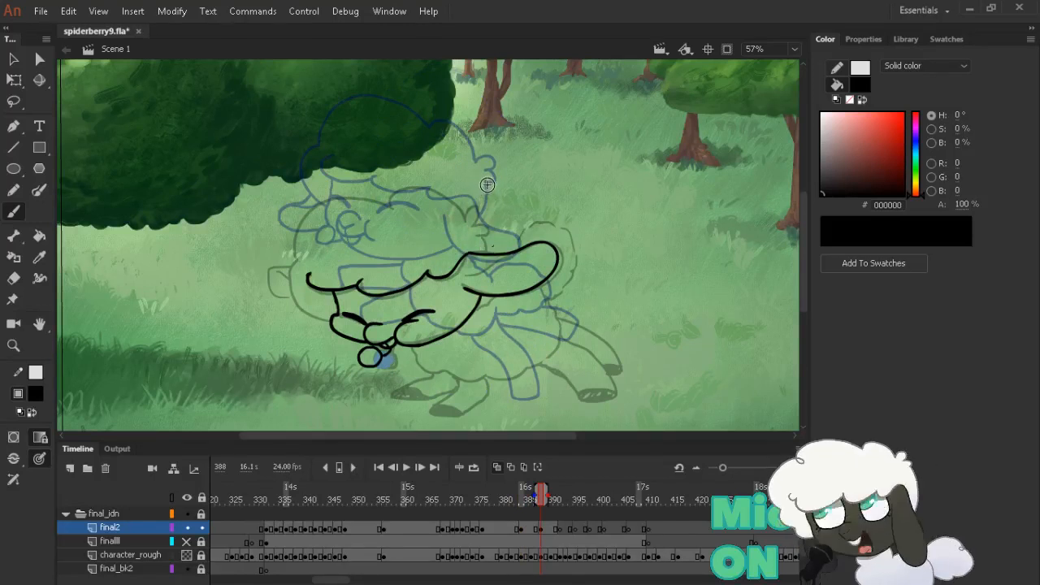
{"action": "left_click_drag", "start_coordinate": [467, 213], "coordinate": [479, 232]}
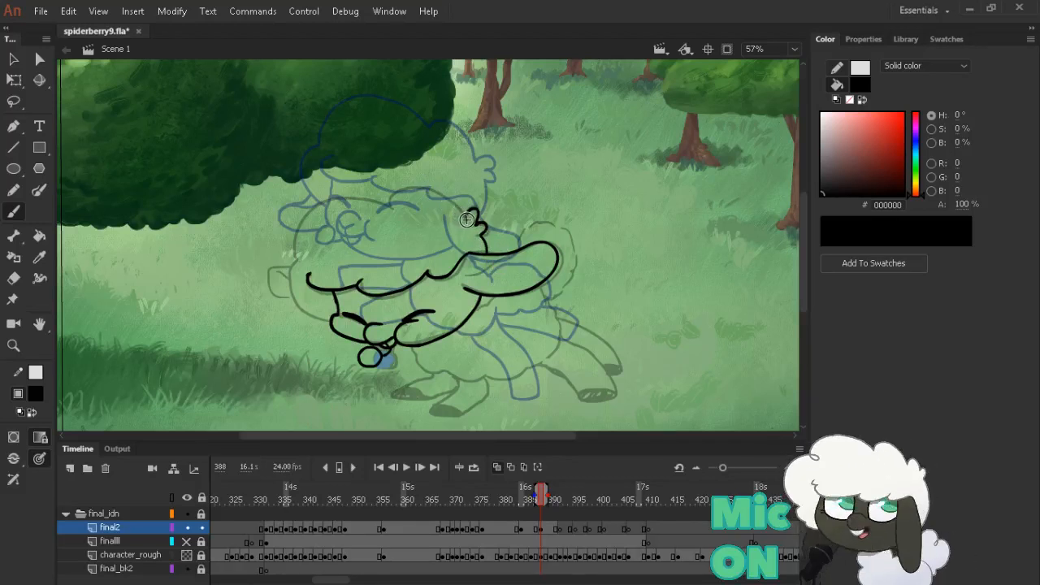
{"action": "mouse_move", "coordinate": [467, 220]}
{"action": "left_mouse_down"}
{"action": "mouse_move", "coordinate": [434, 197]}
{"action": "mouse_move", "coordinate": [411, 198]}
{"action": "mouse_move", "coordinate": [395, 214]}
{"action": "mouse_move", "coordinate": [366, 204]}
{"action": "mouse_move", "coordinate": [327, 217]}
{"action": "mouse_move", "coordinate": [295, 277]}
{"action": "mouse_move", "coordinate": [299, 306]}
{"action": "mouse_move", "coordinate": [334, 325]}
{"action": "left_mouse_up"}
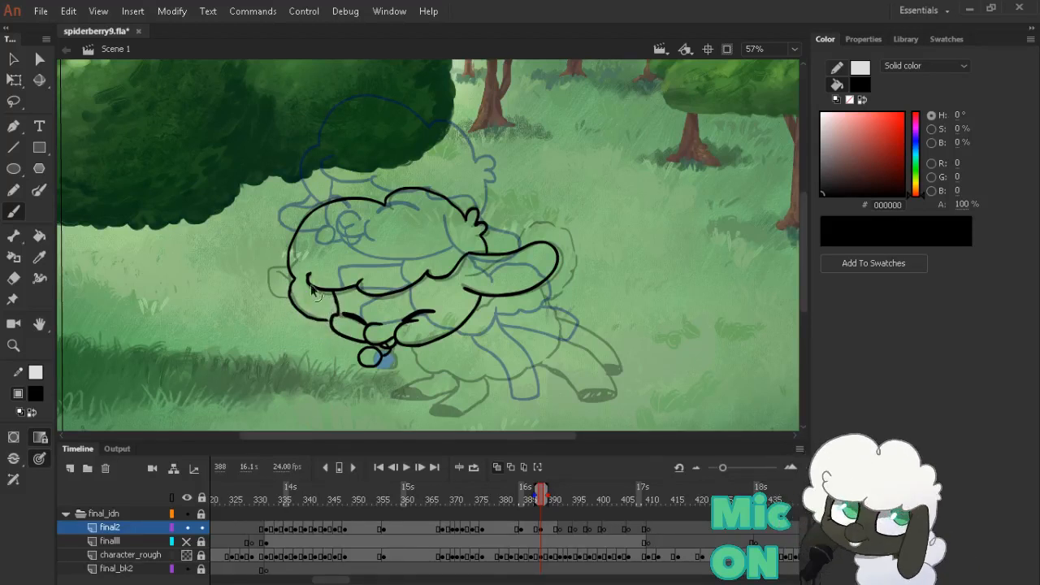
Redo the cheek wool line and ink the small rounded far ear beside it on frame 388, comparing it with the neighbouring frames
{"action": "key", "text": "ctrl+z"}
{"action": "mouse_move", "coordinate": [289, 270]}
{"action": "left_mouse_down"}
{"action": "mouse_move", "coordinate": [300, 306]}
{"action": "mouse_move", "coordinate": [335, 326]}
{"action": "left_mouse_up"}
{"action": "key", "text": "comma"}
{"action": "key", "text": "period"}
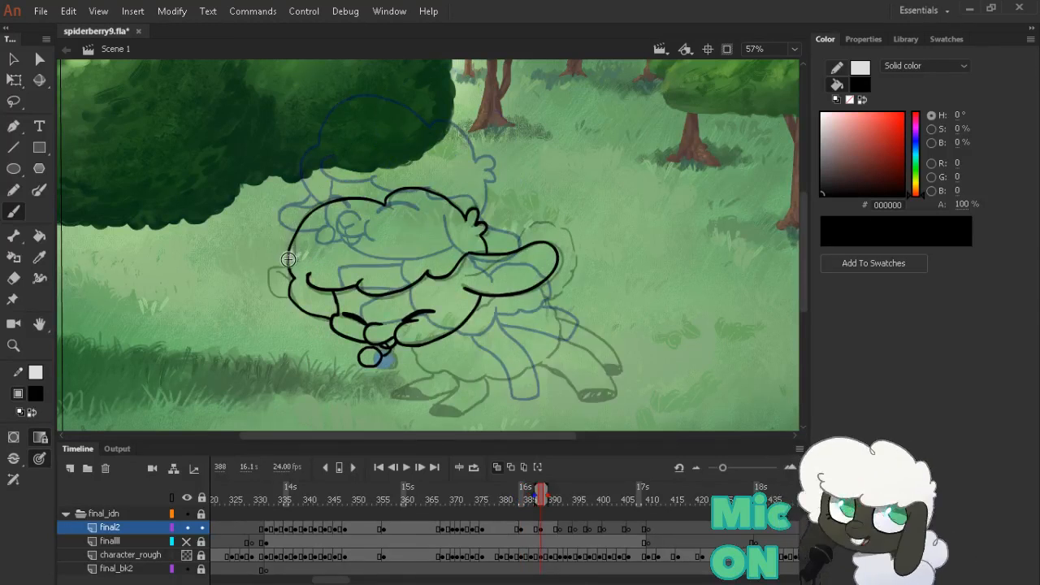
{"action": "mouse_move", "coordinate": [287, 258]}
{"action": "left_mouse_down"}
{"action": "mouse_move", "coordinate": [276, 288]}
{"action": "mouse_move", "coordinate": [297, 310]}
{"action": "left_mouse_up"}
{"action": "key", "text": "ctrl+z"}
{"action": "mouse_move", "coordinate": [295, 269]}
{"action": "left_mouse_down"}
{"action": "mouse_move", "coordinate": [275, 291]}
{"action": "mouse_move", "coordinate": [301, 310]}
{"action": "left_mouse_up"}
{"action": "key", "text": "alt+comma"}
{"action": "key", "text": "alt+period"}
{"action": "key", "text": "alt+period"}
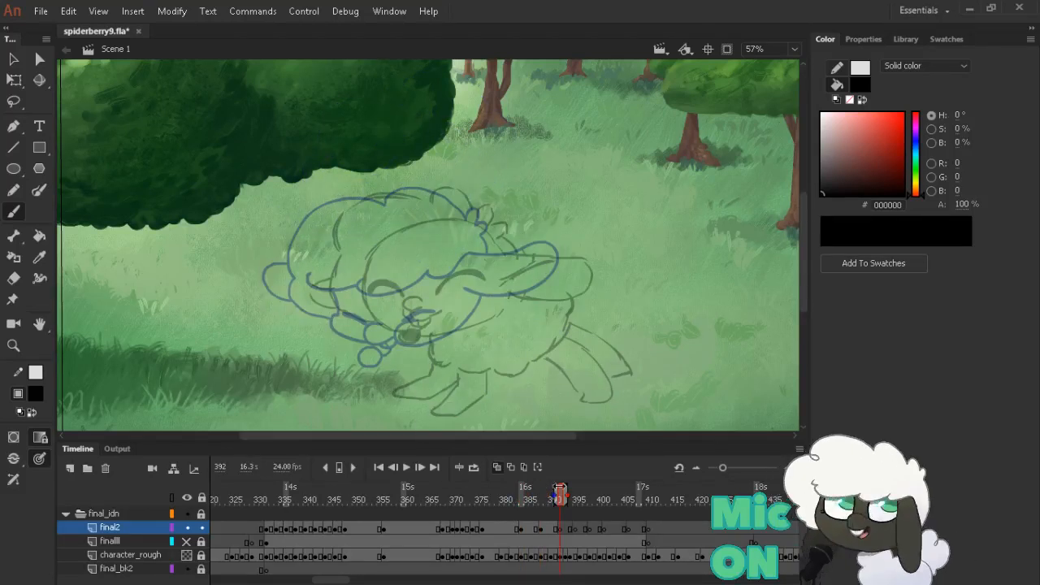
{"action": "key", "text": "alt+comma"}
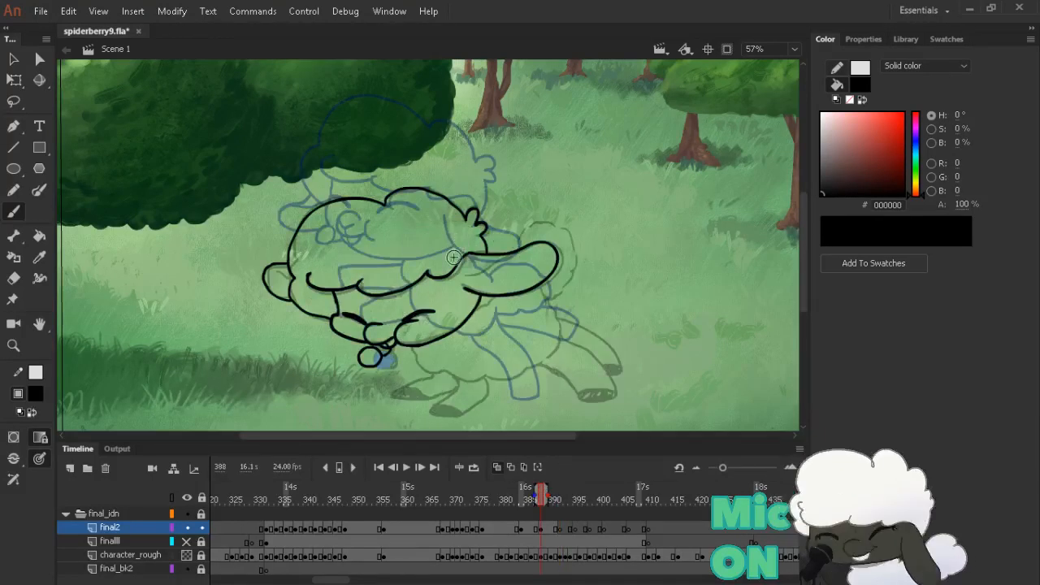
Ink the two bent front legs and their hooves over the rough on frame 388
{"action": "key", "text": "alt+comma"}
{"action": "key", "text": "alt+period"}
{"action": "mouse_move", "coordinate": [457, 376]}
{"action": "left_mouse_down"}
{"action": "mouse_move", "coordinate": [463, 400]}
{"action": "mouse_move", "coordinate": [442, 416]}
{"action": "mouse_move", "coordinate": [468, 399]}
{"action": "left_mouse_up"}
{"action": "key", "text": "e"}
{"action": "key", "text": "b"}
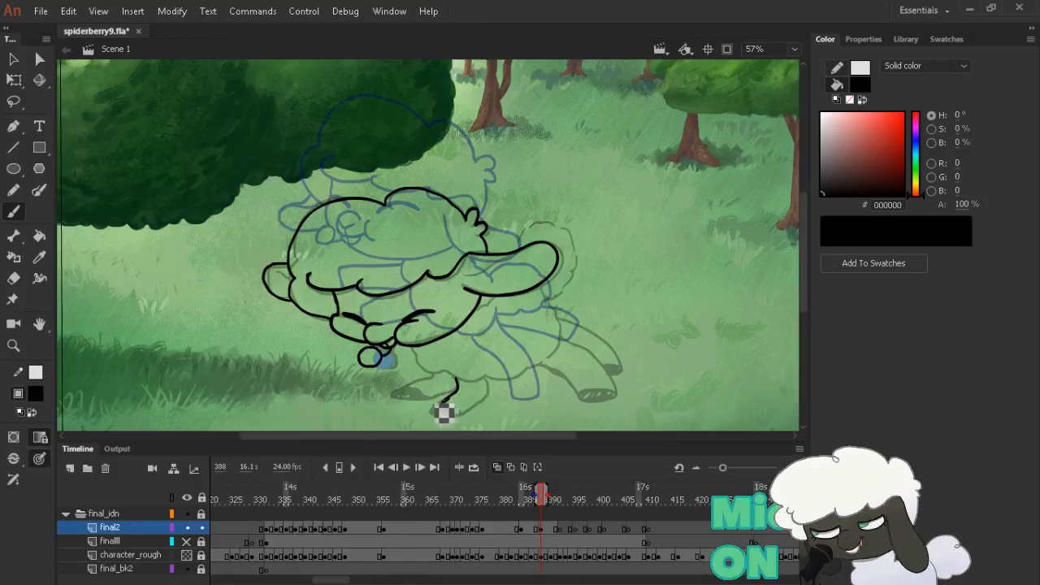
{"action": "mouse_move", "coordinate": [459, 403]}
{"action": "left_mouse_down"}
{"action": "mouse_move", "coordinate": [441, 422]}
{"action": "mouse_move", "coordinate": [489, 410]}
{"action": "mouse_move", "coordinate": [486, 377]}
{"action": "mouse_move", "coordinate": [408, 395]}
{"action": "mouse_move", "coordinate": [432, 406]}
{"action": "mouse_move", "coordinate": [466, 393]}
{"action": "left_mouse_up"}
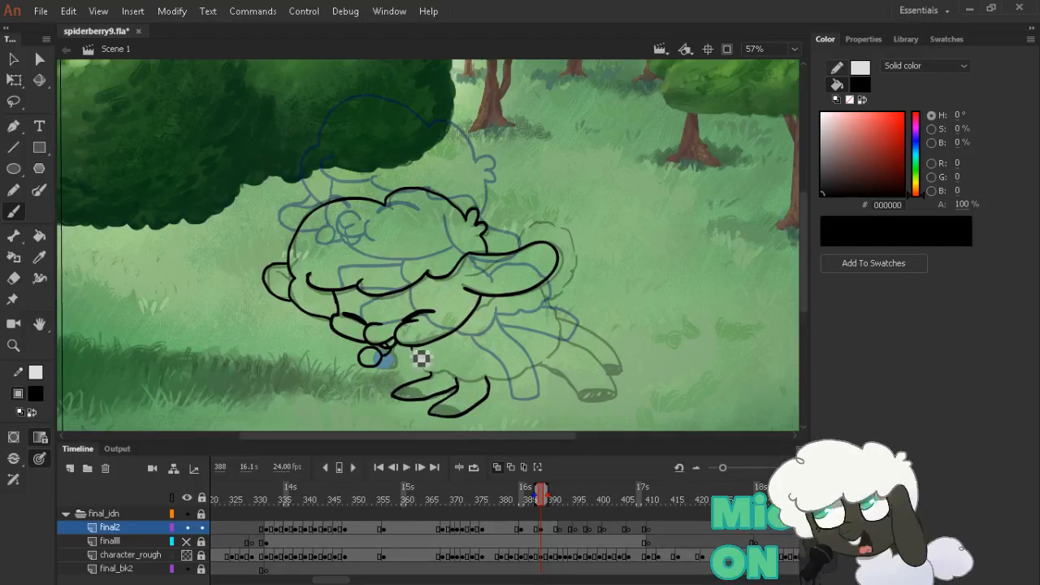
Ink the scalloped chest and belly wool and the fluffy raised tail behind the ear on frame 388
{"action": "left_click_drag", "start_coordinate": [445, 380], "coordinate": [449, 382]}
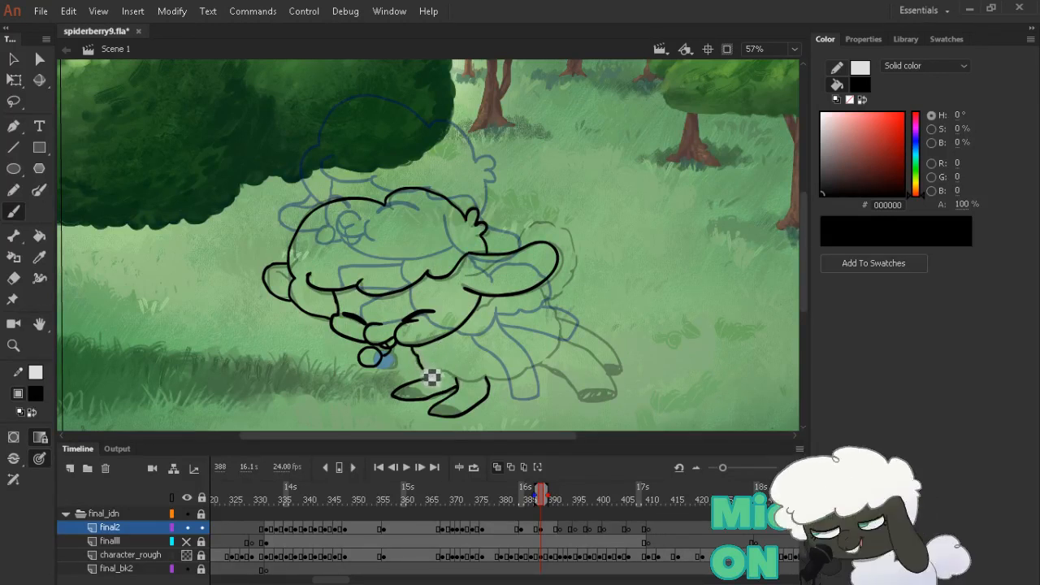
{"action": "mouse_move", "coordinate": [444, 382]}
{"action": "left_mouse_down"}
{"action": "mouse_move", "coordinate": [528, 384]}
{"action": "mouse_move", "coordinate": [536, 377]}
{"action": "mouse_move", "coordinate": [526, 366]}
{"action": "mouse_move", "coordinate": [535, 376]}
{"action": "mouse_move", "coordinate": [566, 356]}
{"action": "mouse_move", "coordinate": [564, 250]}
{"action": "mouse_move", "coordinate": [559, 315]}
{"action": "mouse_move", "coordinate": [549, 289]}
{"action": "mouse_move", "coordinate": [563, 305]}
{"action": "mouse_move", "coordinate": [578, 283]}
{"action": "mouse_move", "coordinate": [578, 244]}
{"action": "mouse_move", "coordinate": [557, 230]}
{"action": "mouse_move", "coordinate": [528, 259]}
{"action": "left_mouse_up"}
{"action": "key", "text": "alt+comma"}
{"action": "key", "text": "alt+period"}
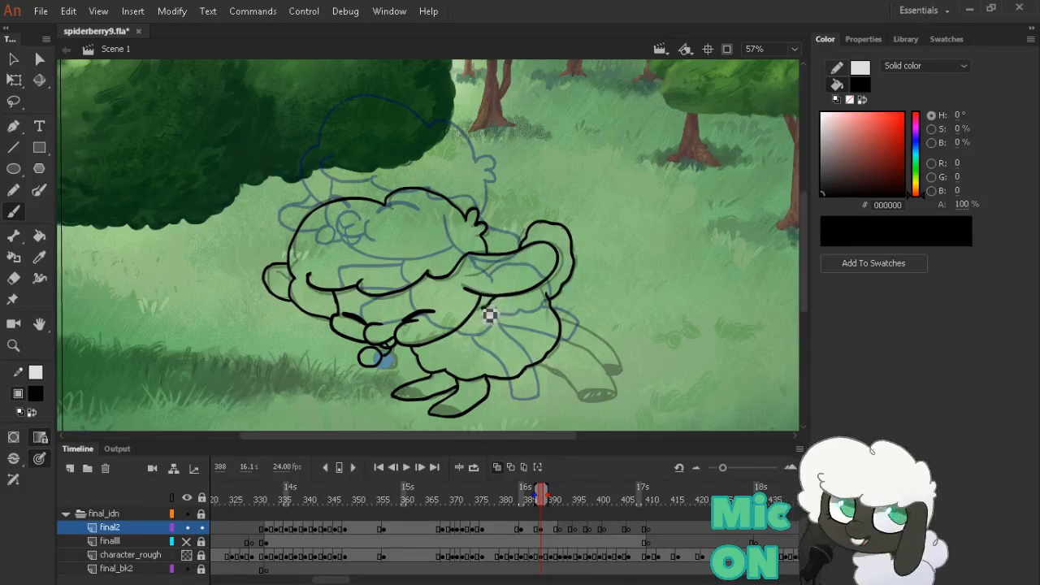
{"action": "key", "text": "alt+comma"}
{"action": "key", "text": "alt+period"}
{"action": "key", "text": "alt+period"}
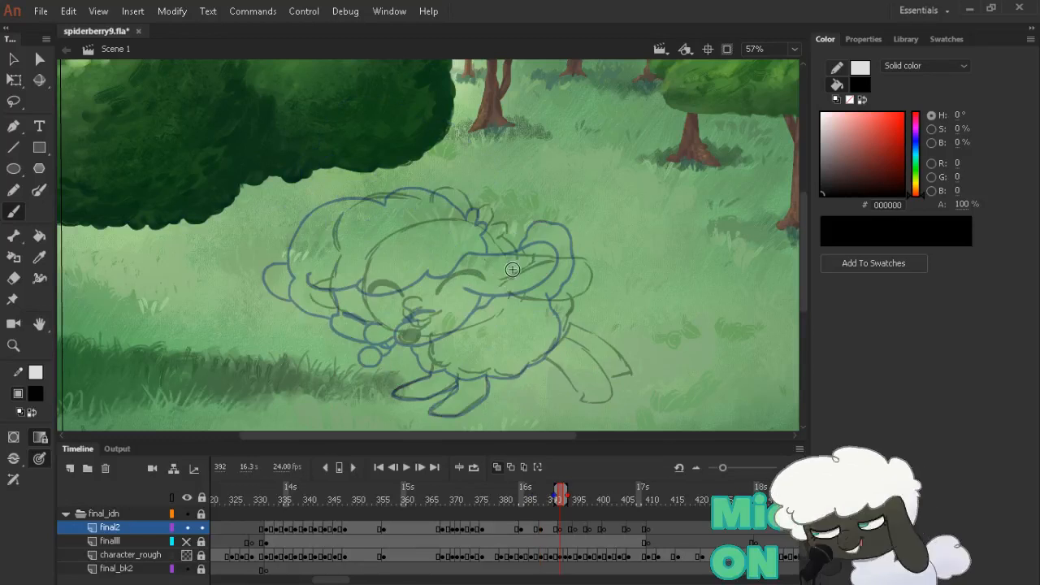
Ink the two hind legs stretched out behind the body on frame 388 and compare the pose with frame 392
{"action": "key", "text": "alt+comma"}
{"action": "key", "text": "alt+period"}
{"action": "key", "text": "alt+comma"}
{"action": "key", "text": "alt+comma"}
{"action": "key", "text": "alt+period"}
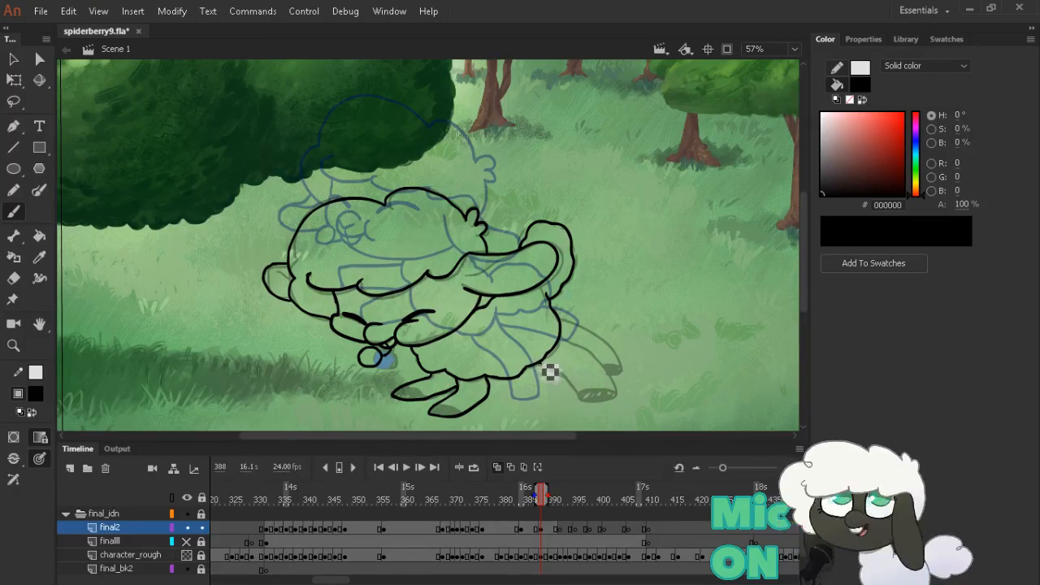
{"action": "mouse_move", "coordinate": [585, 398]}
{"action": "left_mouse_down"}
{"action": "mouse_move", "coordinate": [627, 401]}
{"action": "mouse_move", "coordinate": [597, 359]}
{"action": "mouse_move", "coordinate": [572, 348]}
{"action": "mouse_move", "coordinate": [567, 305]}
{"action": "mouse_move", "coordinate": [571, 327]}
{"action": "mouse_move", "coordinate": [632, 375]}
{"action": "left_mouse_up"}
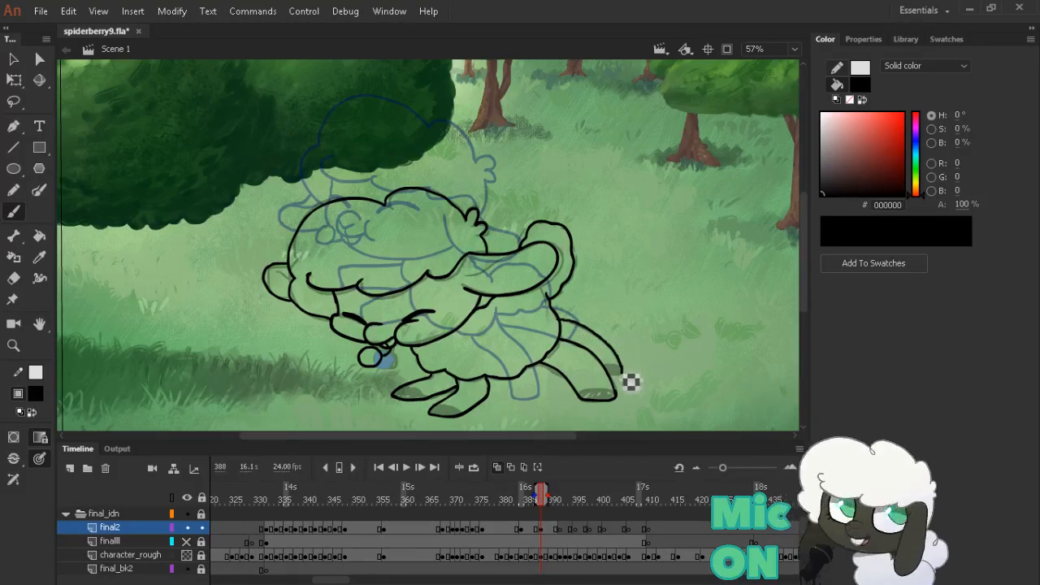
{"action": "key", "text": "shift+period"}
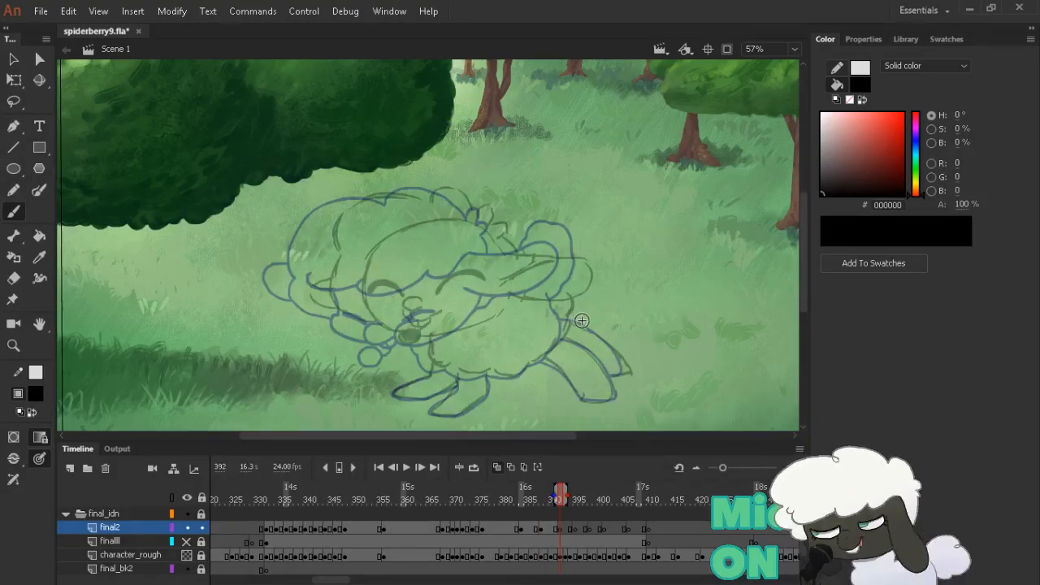
{"action": "key", "text": "shift+comma"}
{"action": "key", "text": "shift+period"}
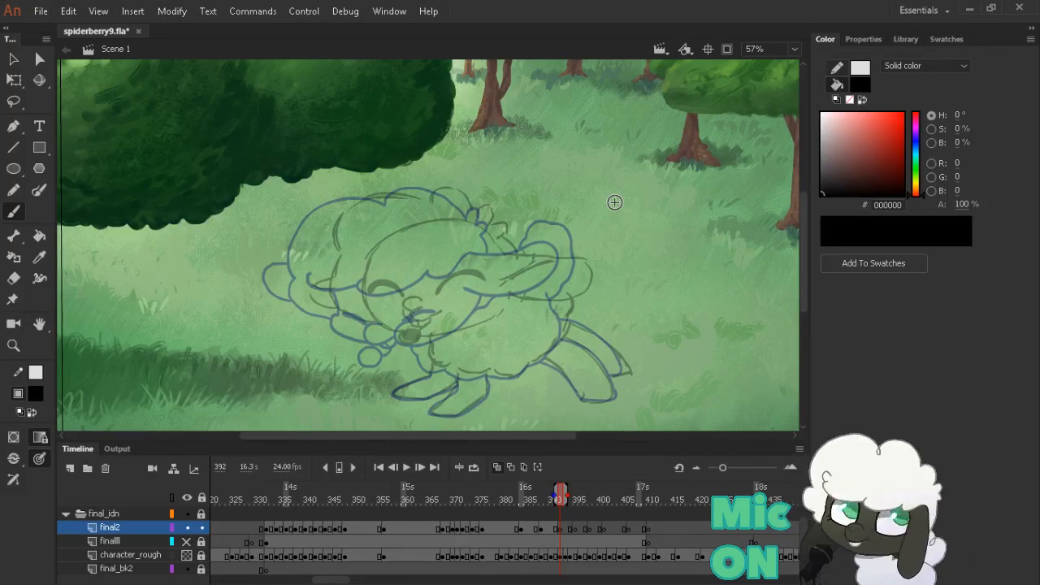
{"action": "key", "text": "shift+comma"}
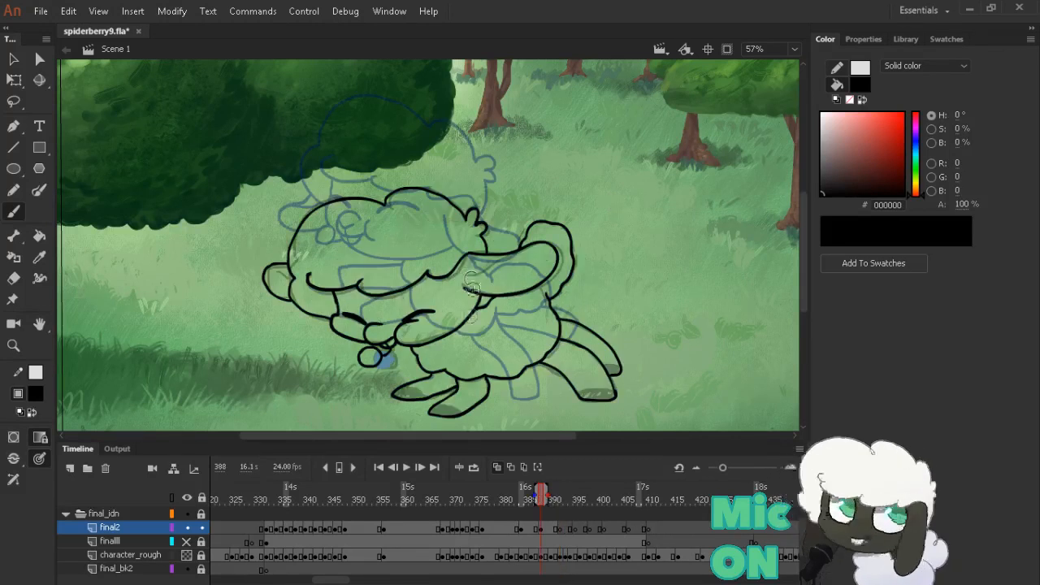
Play the inked animation in a loop from frame 332 to about 395 with the berry layer visible, toggling character_rough off and on
{"action": "left_click", "coordinate": [186, 541]}
{"action": "left_click", "coordinate": [186, 542]}
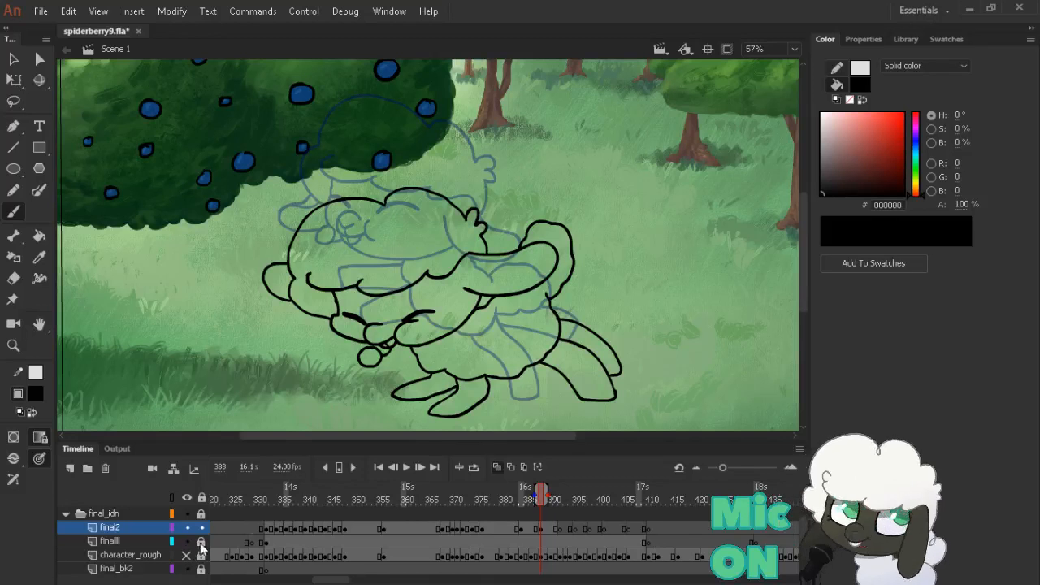
{"action": "left_click", "coordinate": [273, 502]}
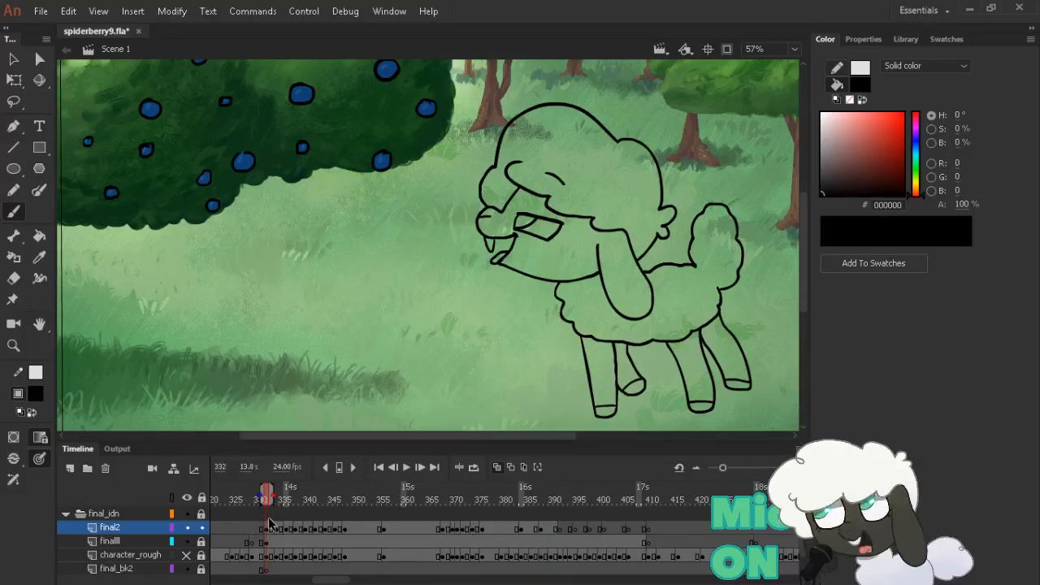
{"action": "left_click_drag", "start_coordinate": [268, 499], "coordinate": [572, 497]}
{"action": "key", "text": "Return"}
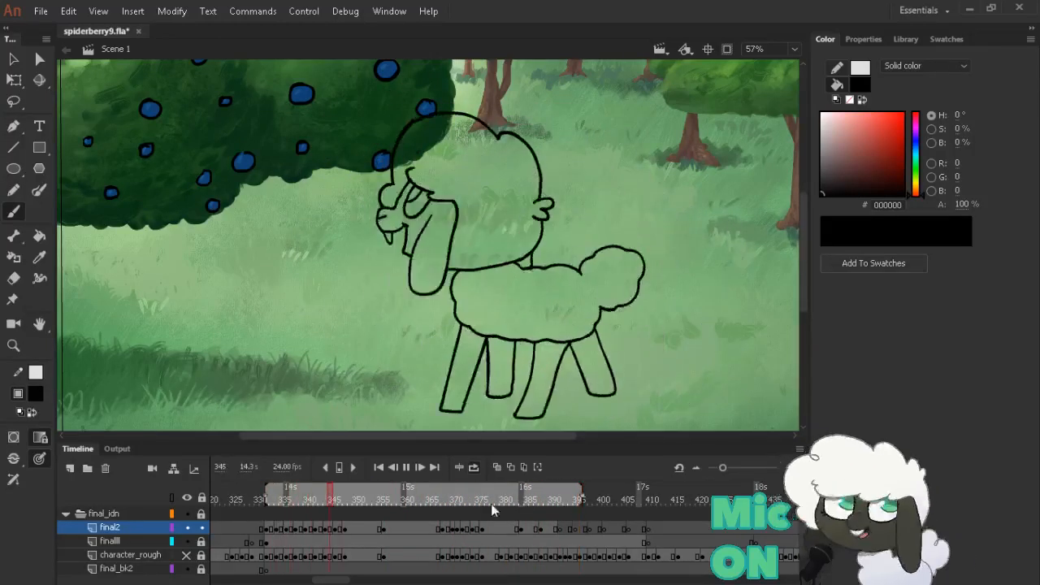
{"action": "left_click", "coordinate": [187, 556]}
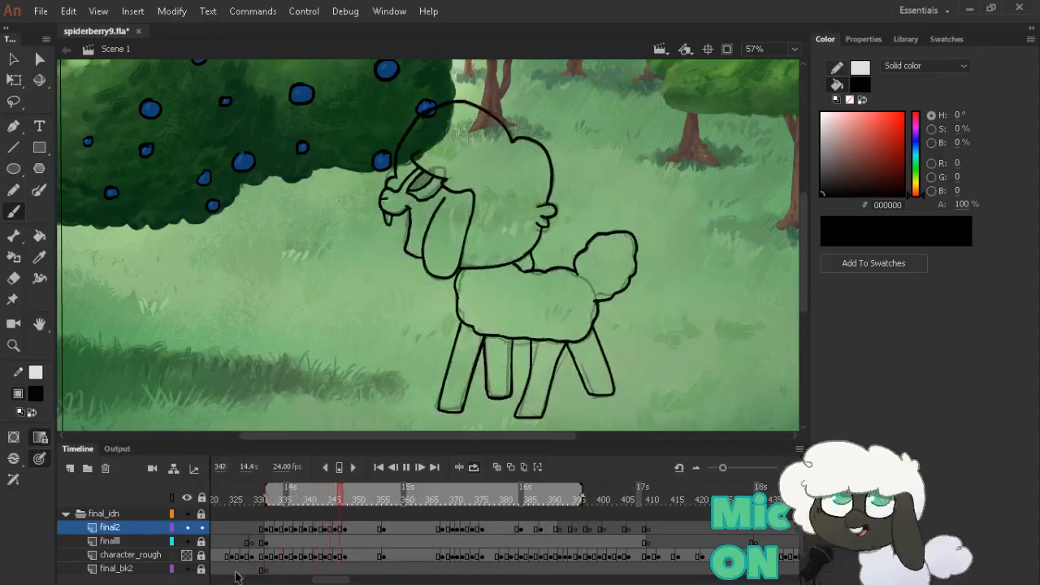
{"action": "key", "text": "Return"}
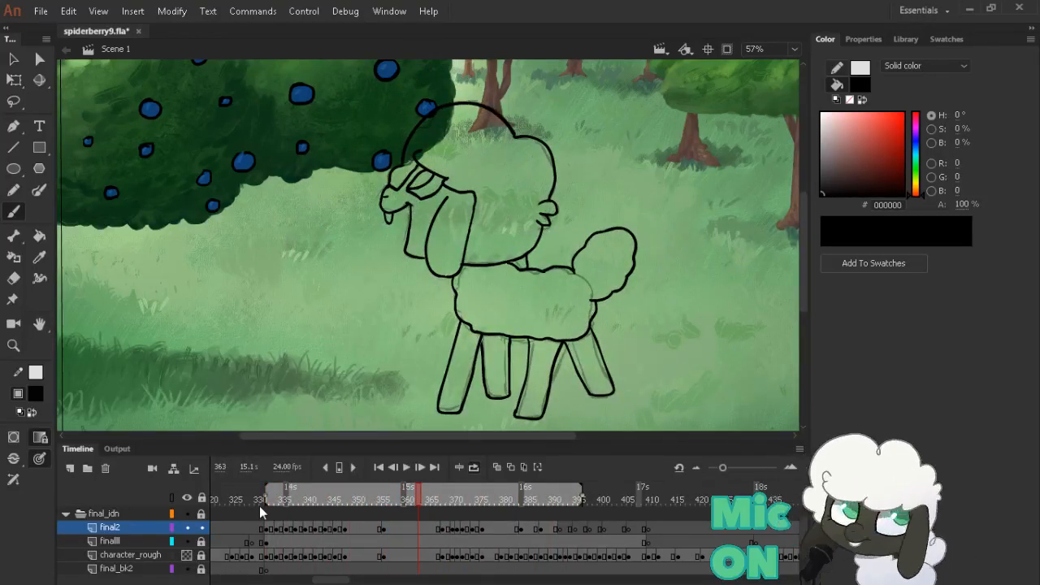